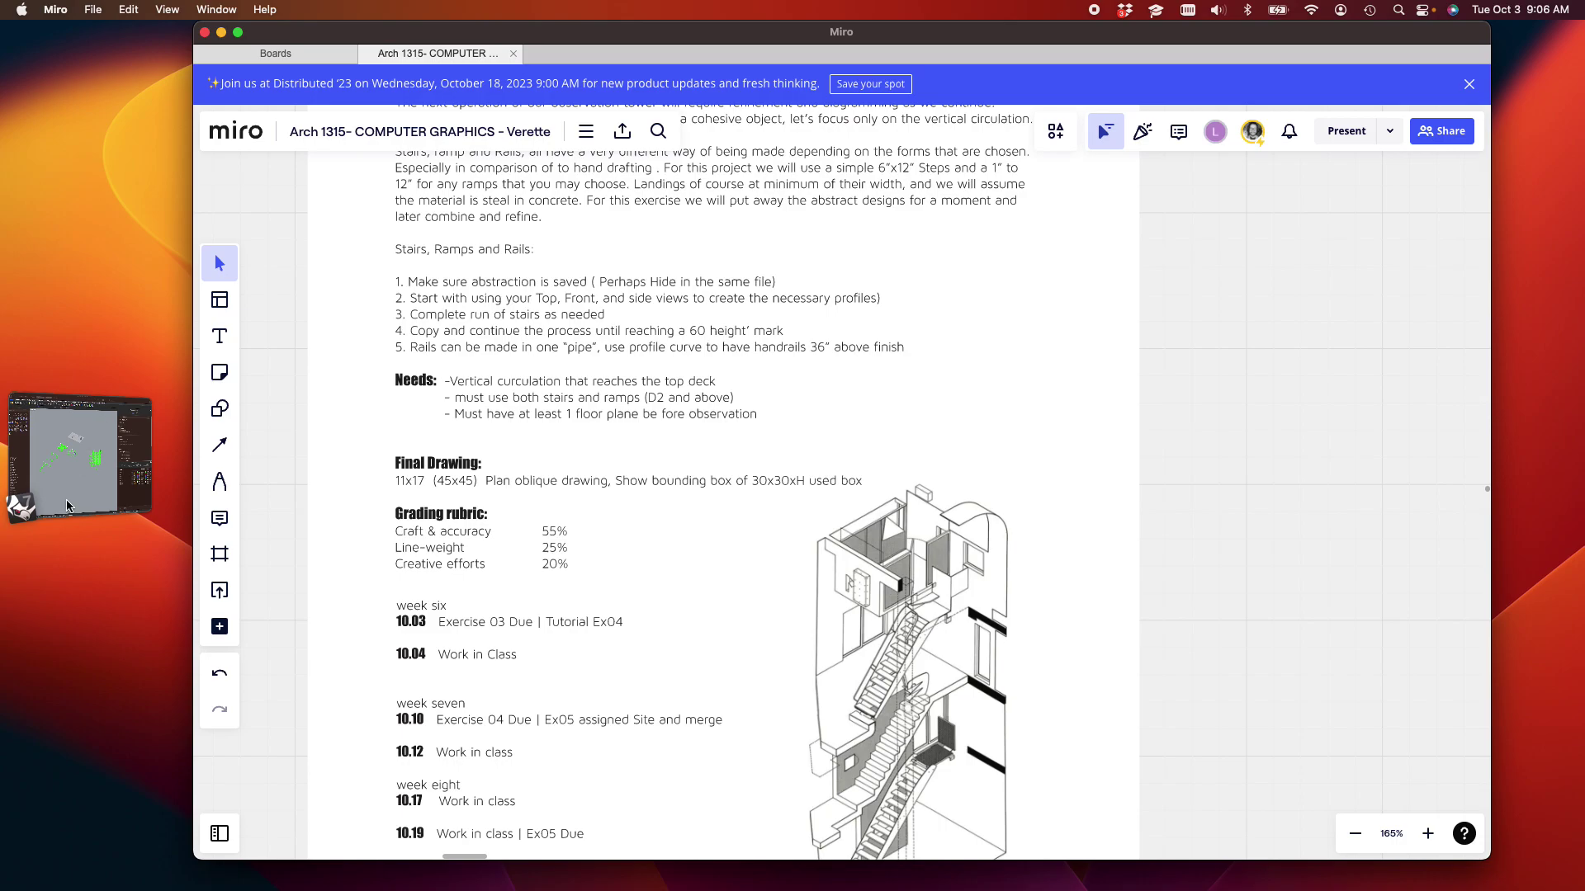
Read the Exercise 04 Stairs and Rails brief, covering its introduction, stair and ramp instructions, and circulation needs
{"action": "scroll", "coordinate": [566, 361], "scroll_direction": "down", "scroll_amount": 1}
{"action": "left_click_drag", "start_coordinate": [724, 338], "coordinate": [733, 552]}
{"action": "left_click", "coordinate": [601, 451]}
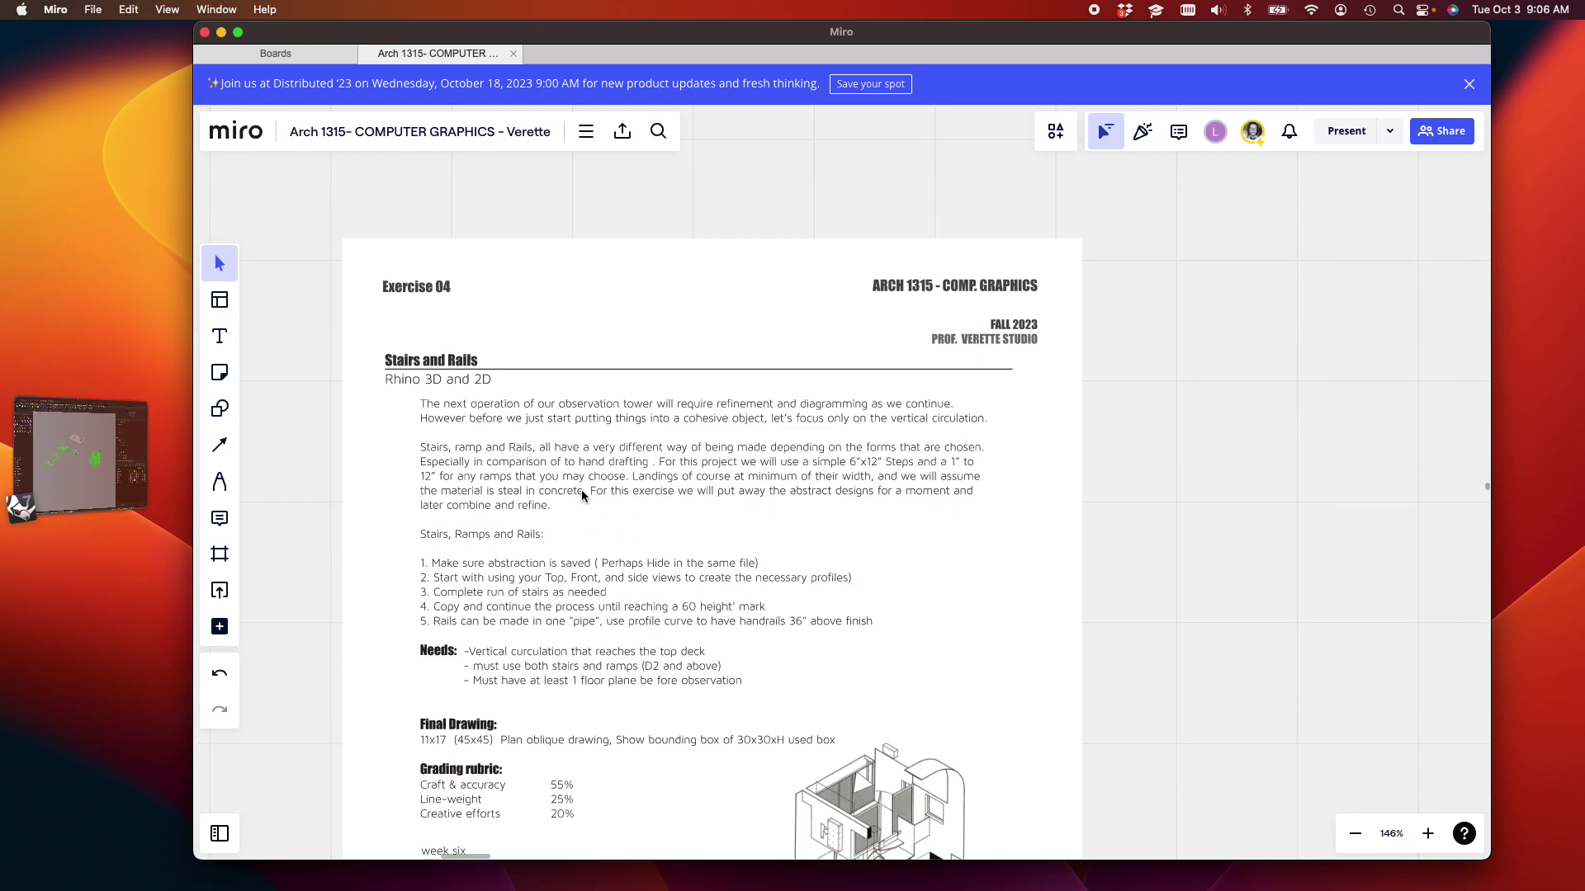
{"action": "scroll", "coordinate": [582, 491], "scroll_direction": "up", "scroll_amount": 5}
{"action": "scroll", "coordinate": [611, 491], "scroll_direction": "down", "scroll_amount": 1}
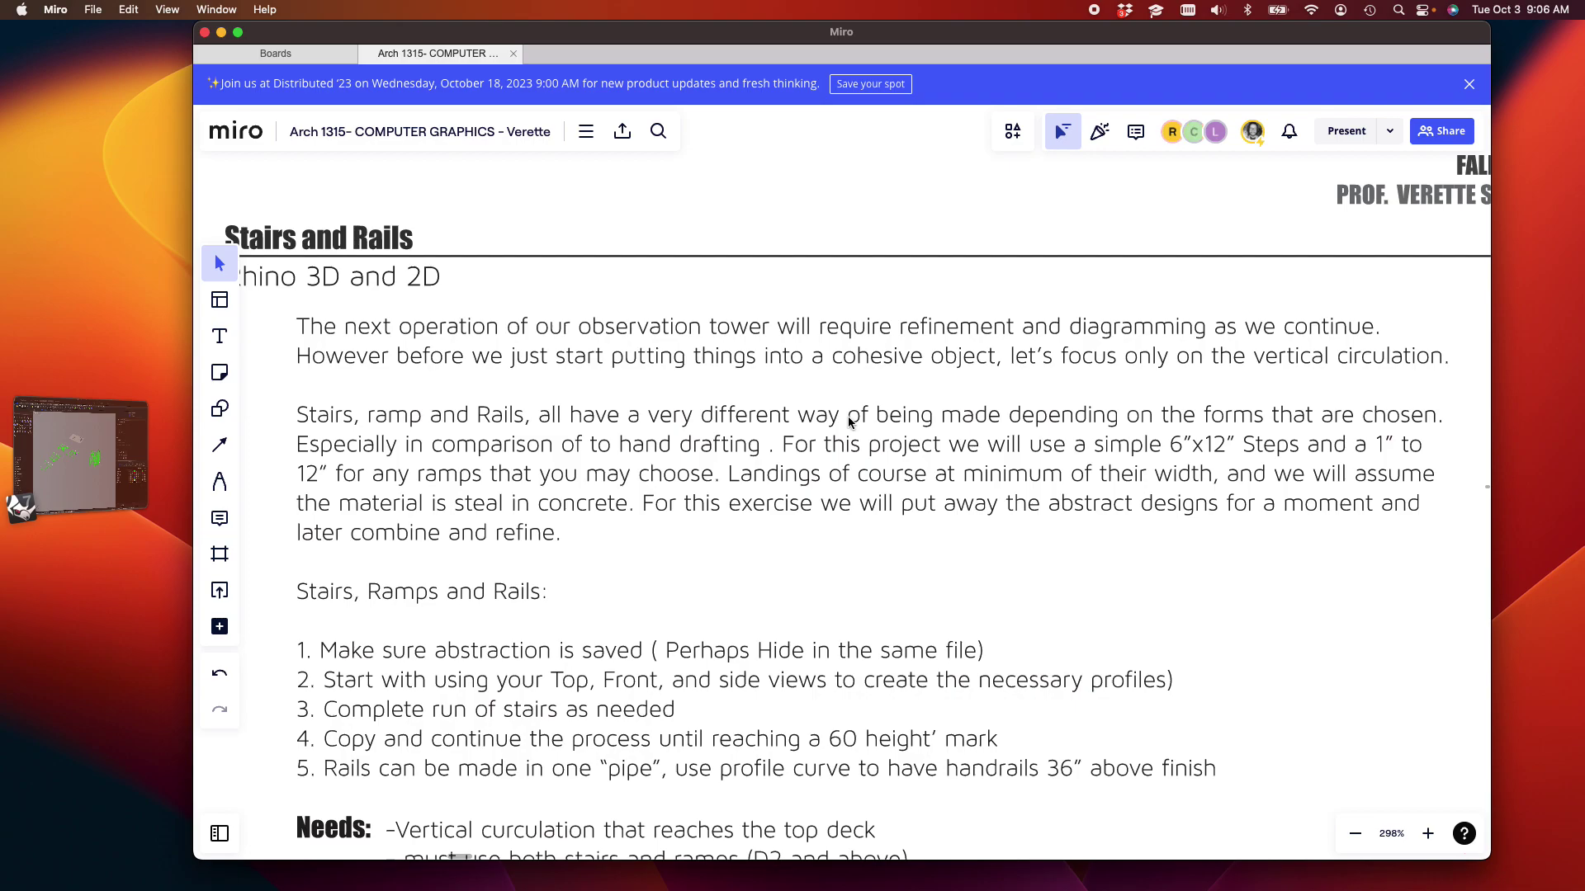
{"action": "scroll", "coordinate": [849, 422], "scroll_direction": "down", "scroll_amount": 2}
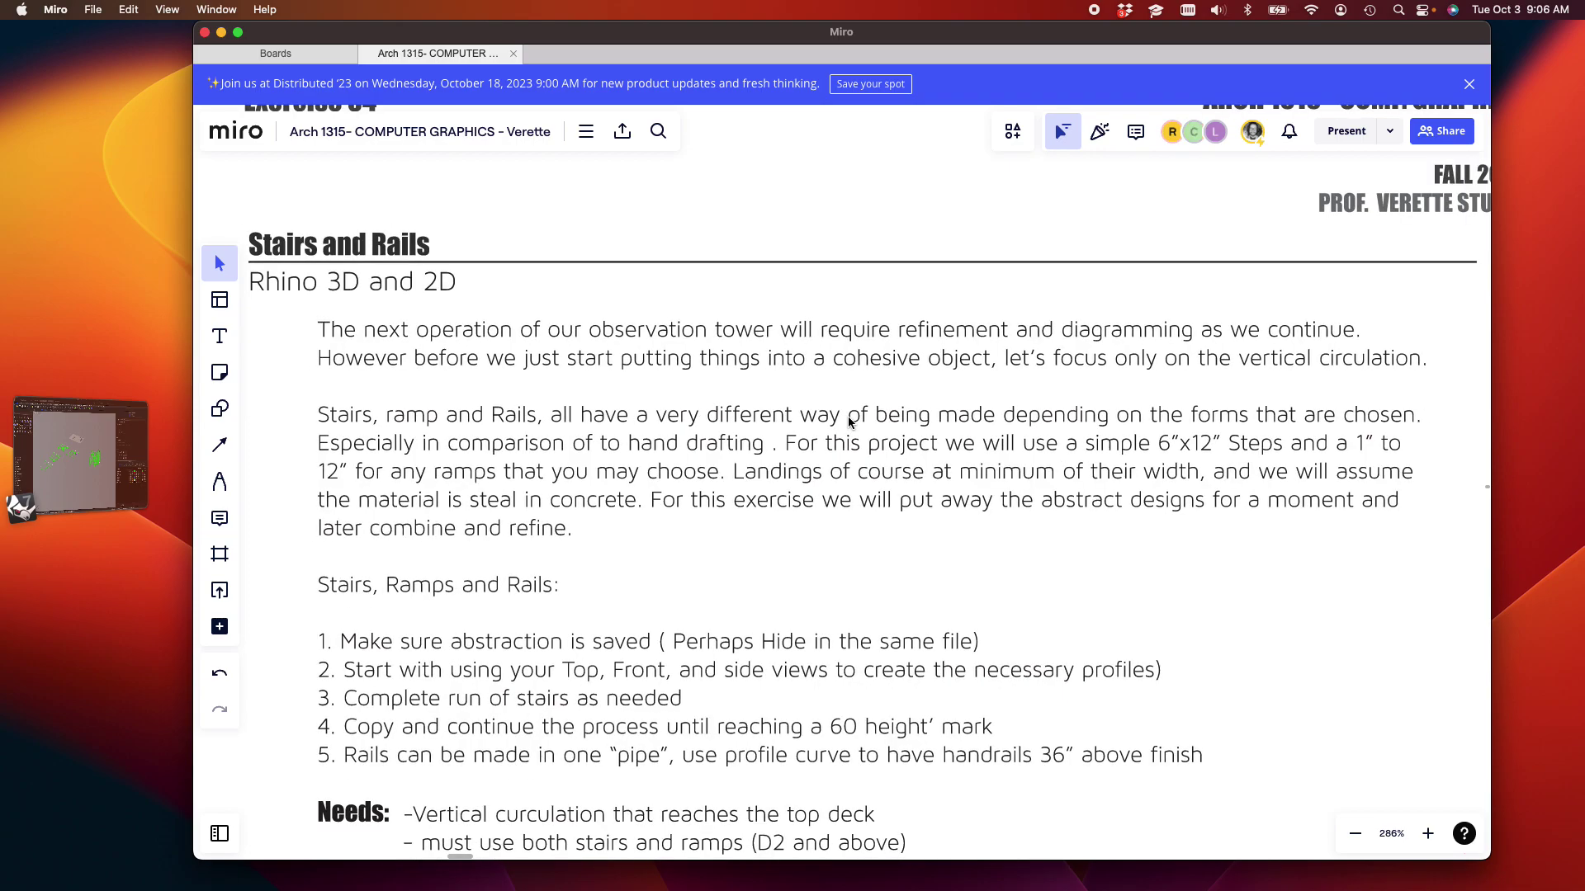
{"action": "scroll", "coordinate": [849, 419], "scroll_direction": "down", "scroll_amount": 2}
{"action": "scroll", "coordinate": [867, 549], "scroll_direction": "down", "scroll_amount": 1}
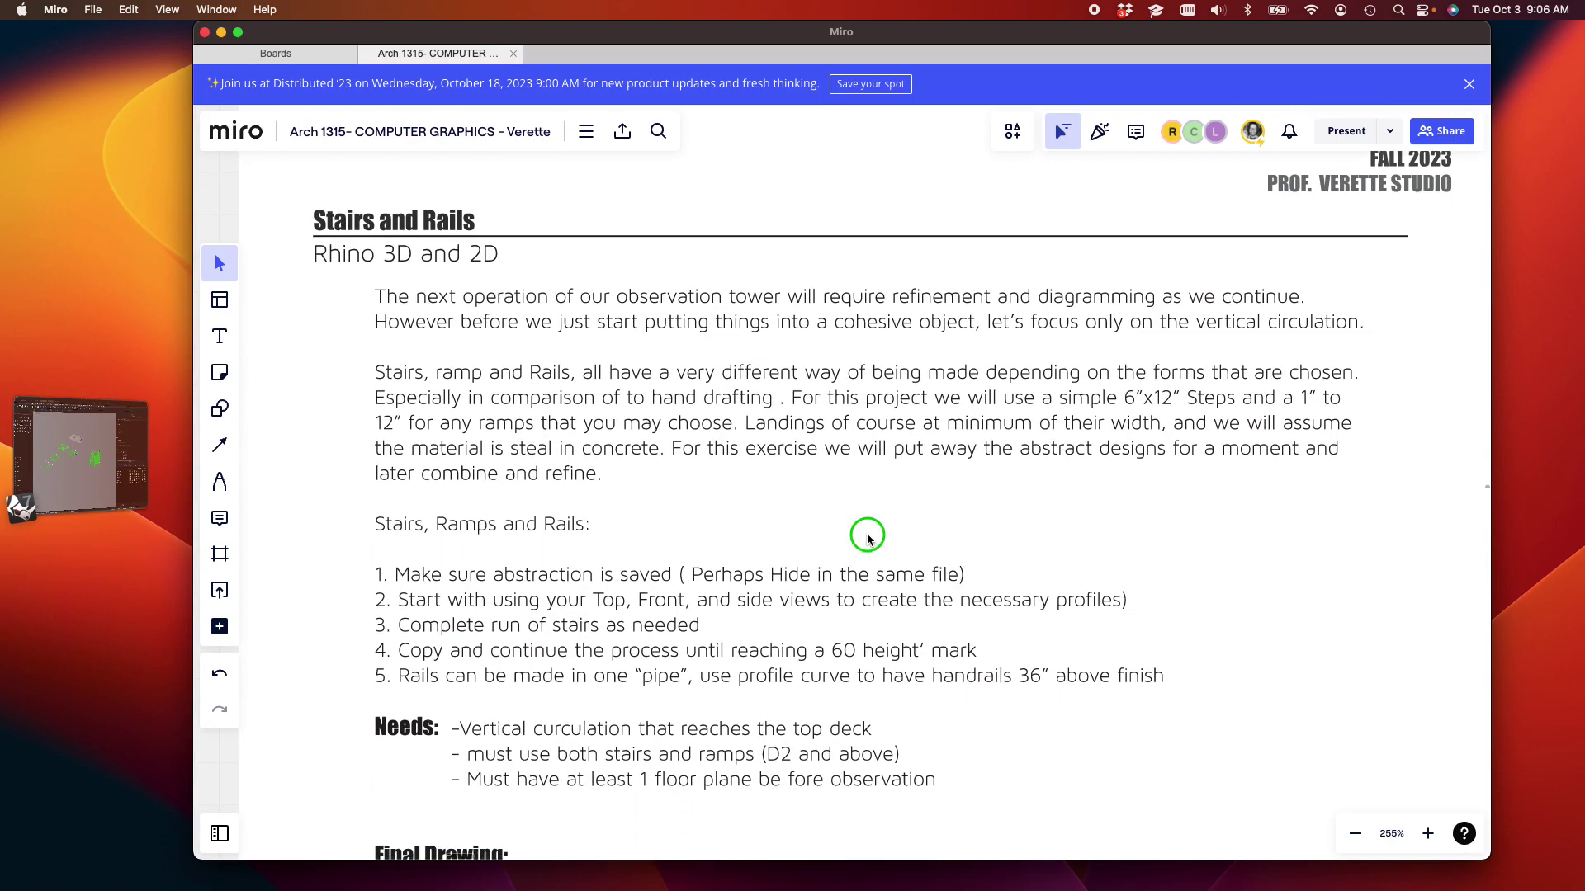
{"action": "scroll", "coordinate": [867, 539], "scroll_direction": "down", "scroll_amount": 1}
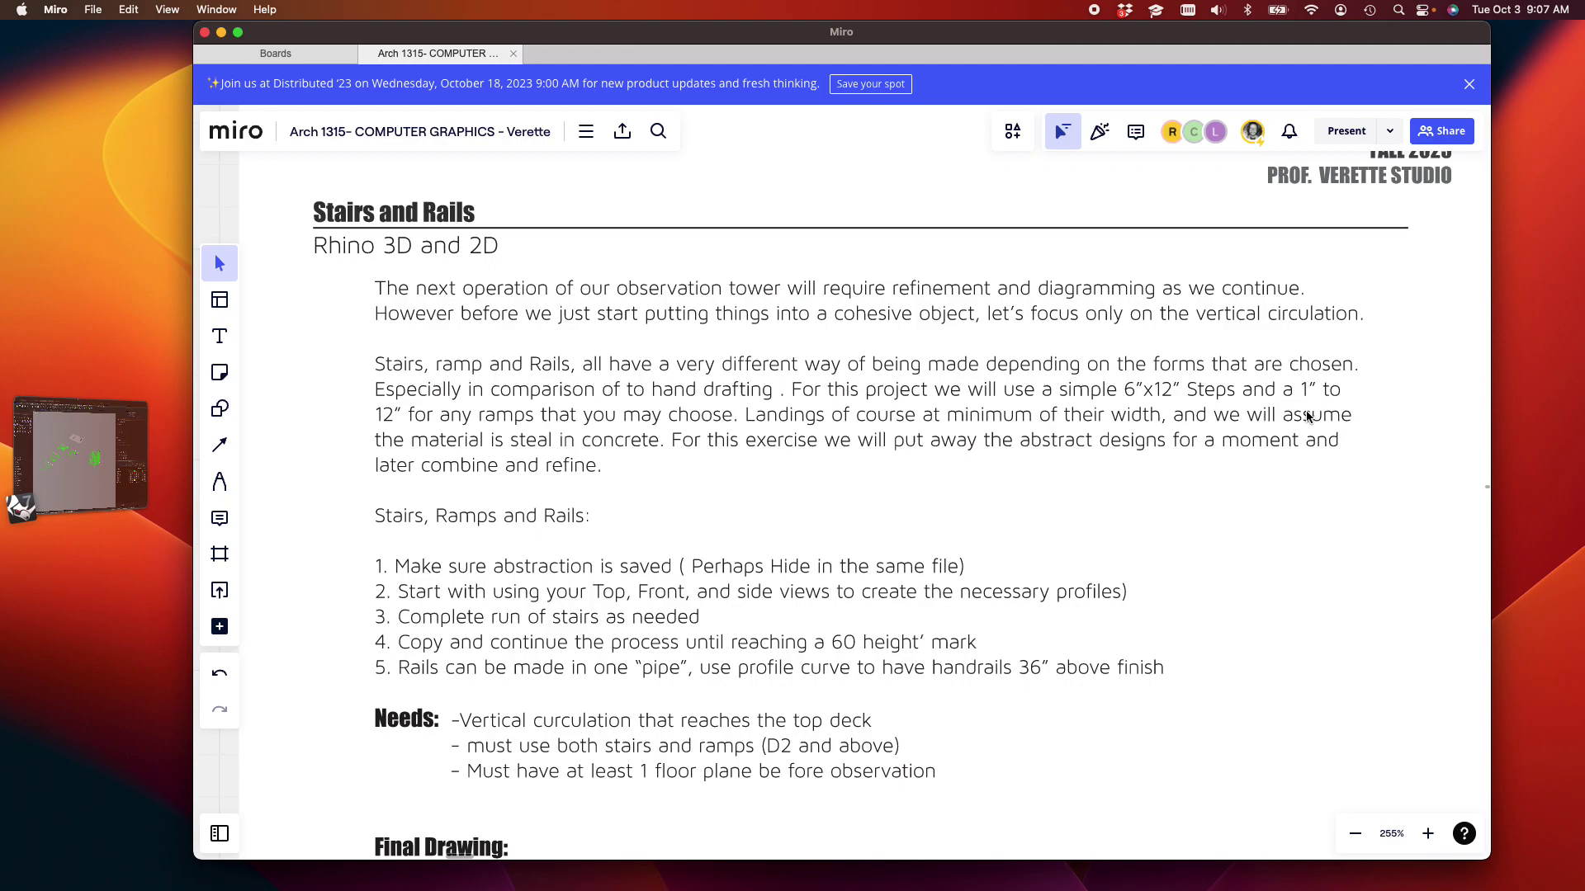
{"action": "scroll", "coordinate": [1192, 468], "scroll_direction": "down", "scroll_amount": 3}
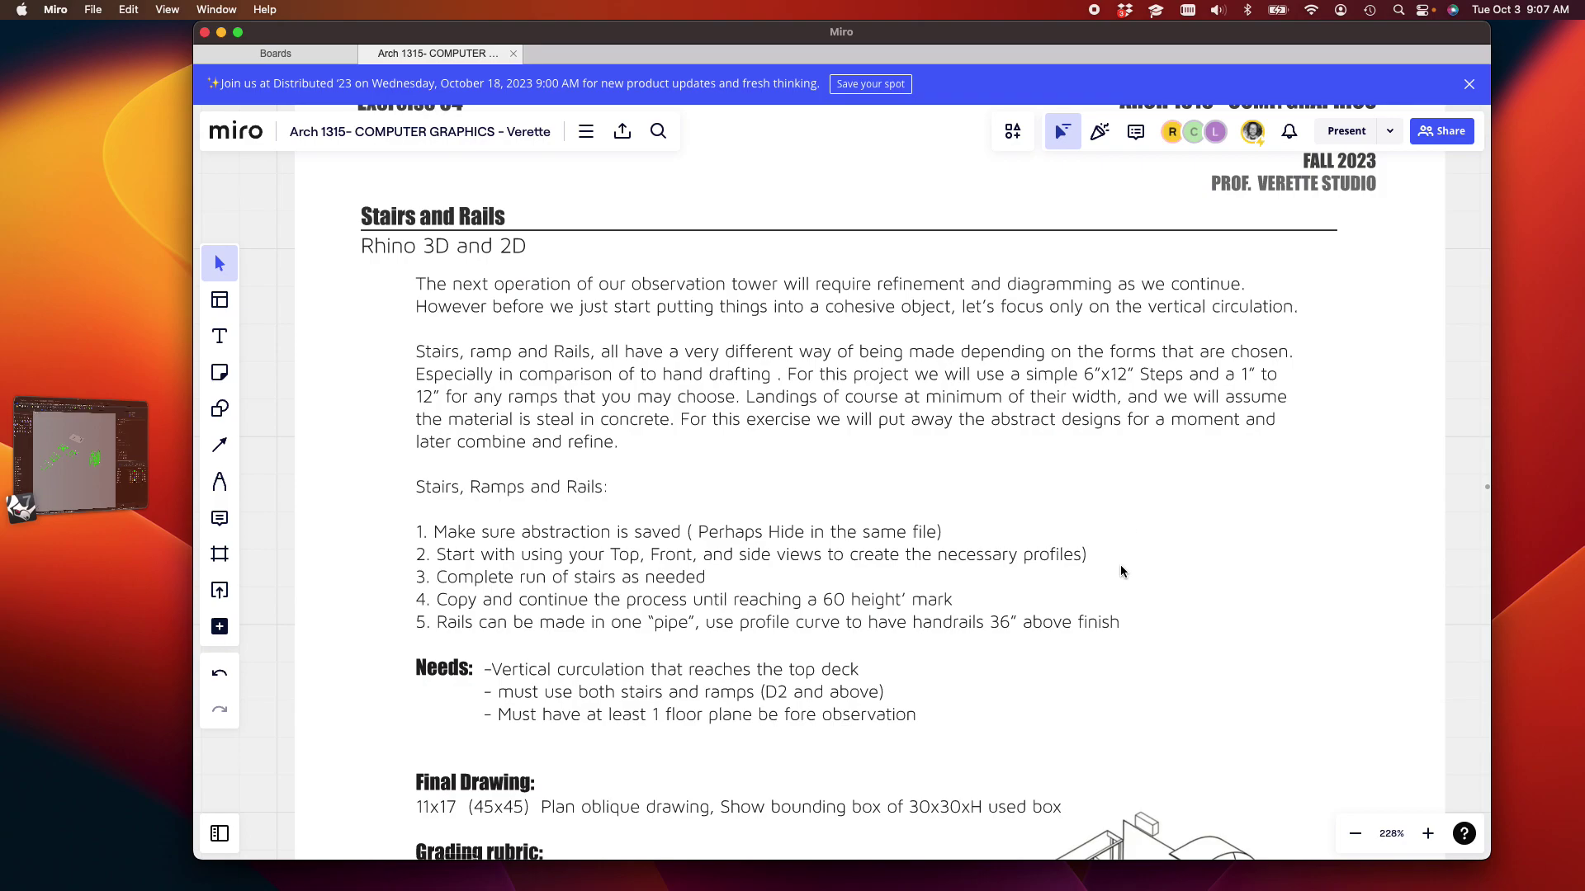
{"action": "scroll", "coordinate": [1120, 563], "scroll_direction": "down", "scroll_amount": 3}
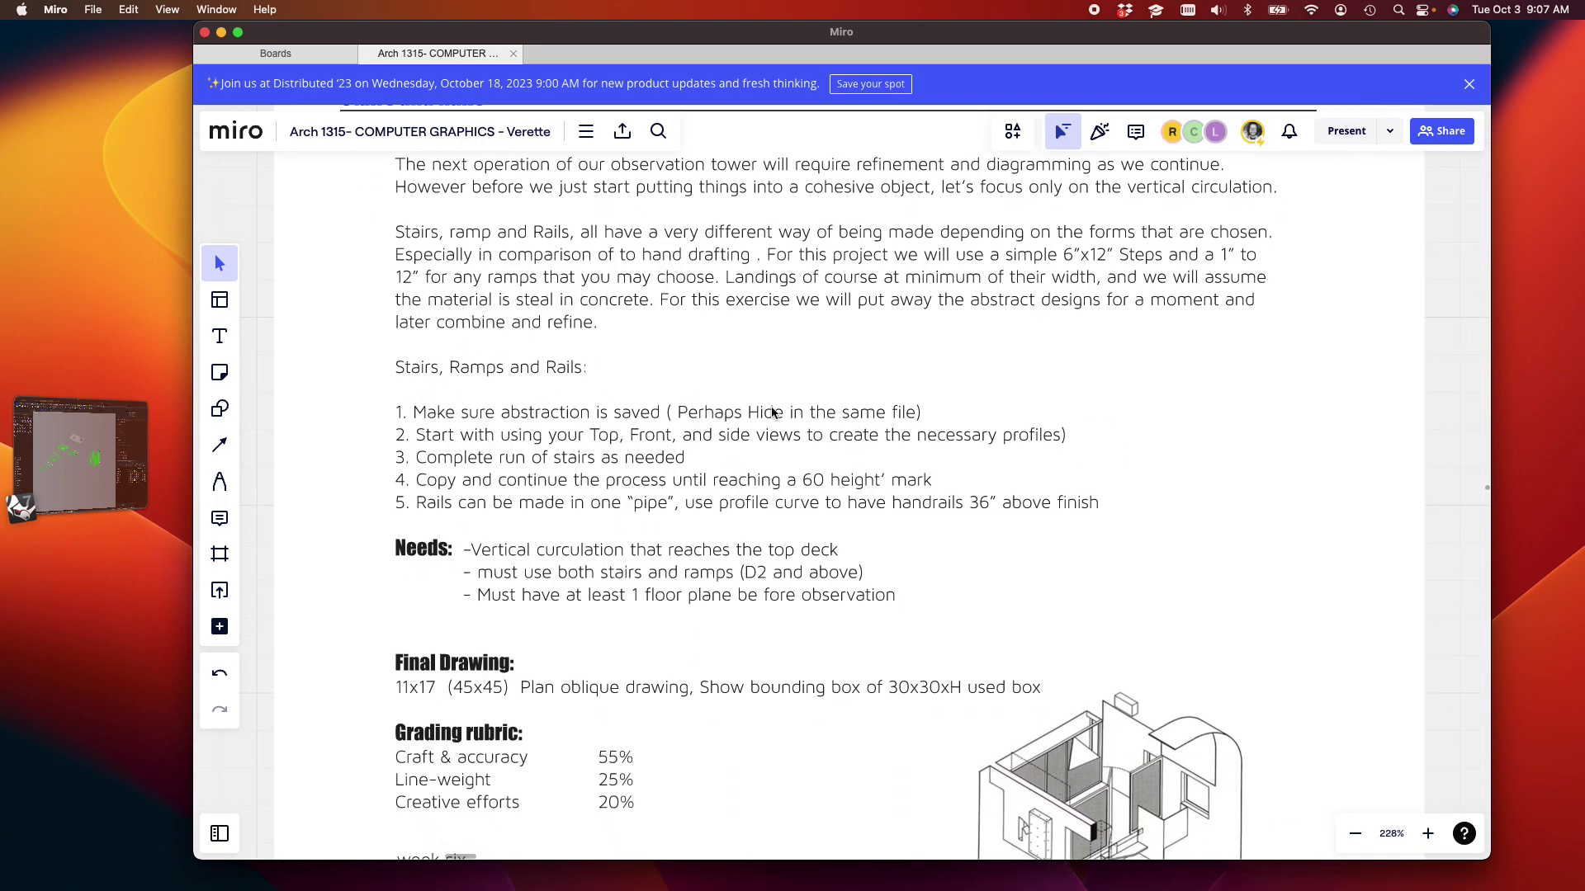
{"action": "scroll", "coordinate": [475, 445], "scroll_direction": "down", "scroll_amount": 1}
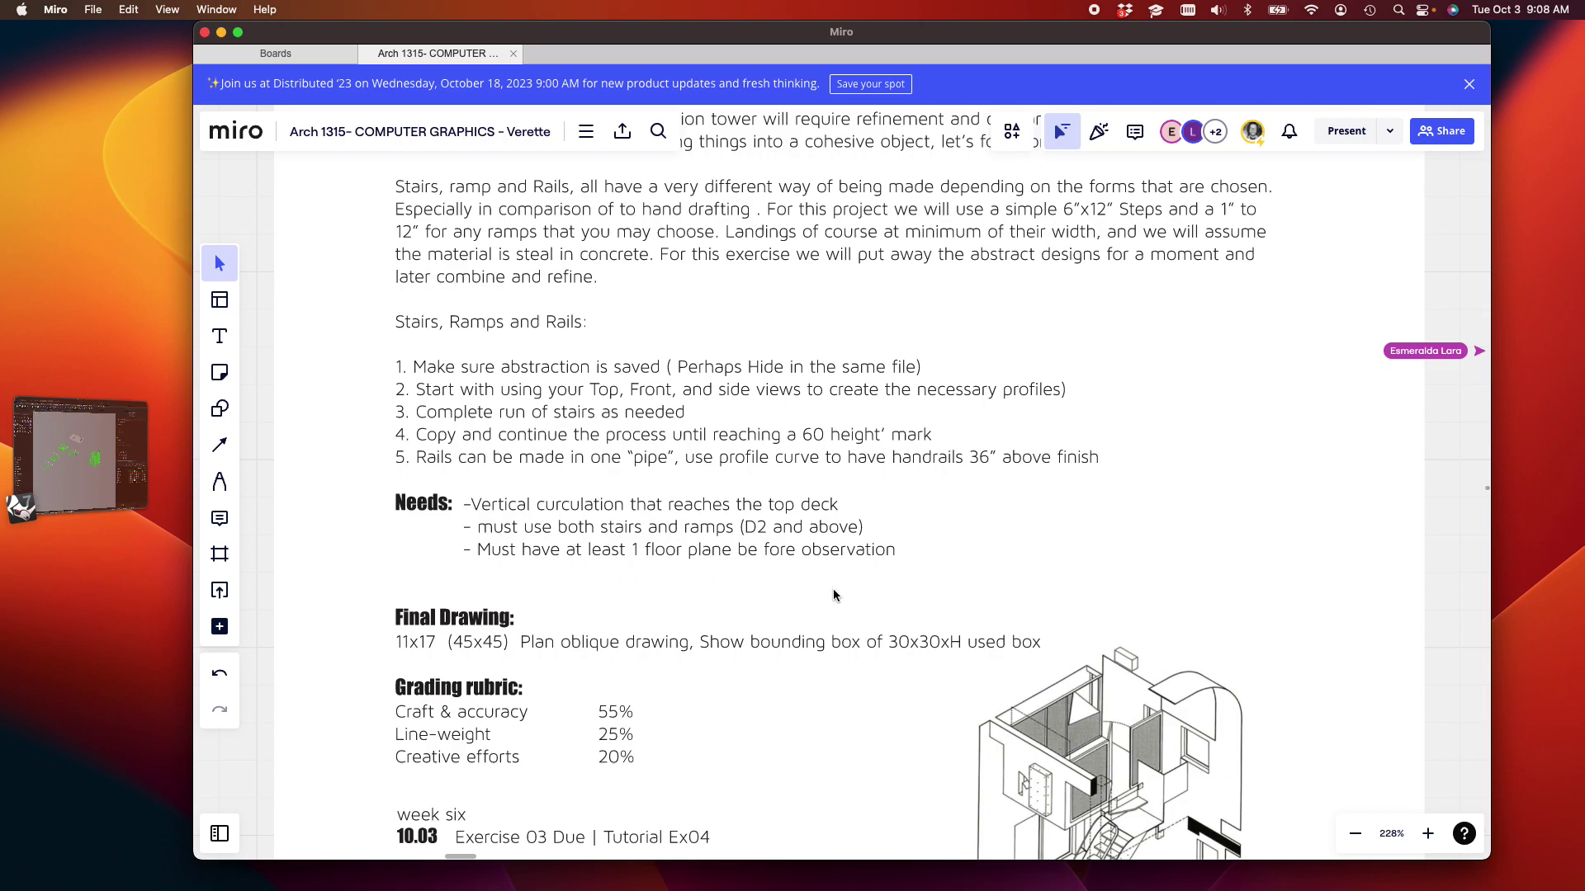
Review the brief's final drawing requirements, grading rubric, weekly schedule and example stair drawing
{"action": "scroll", "coordinate": [840, 586], "scroll_direction": "down", "scroll_amount": 2, "text": "ctrl"}
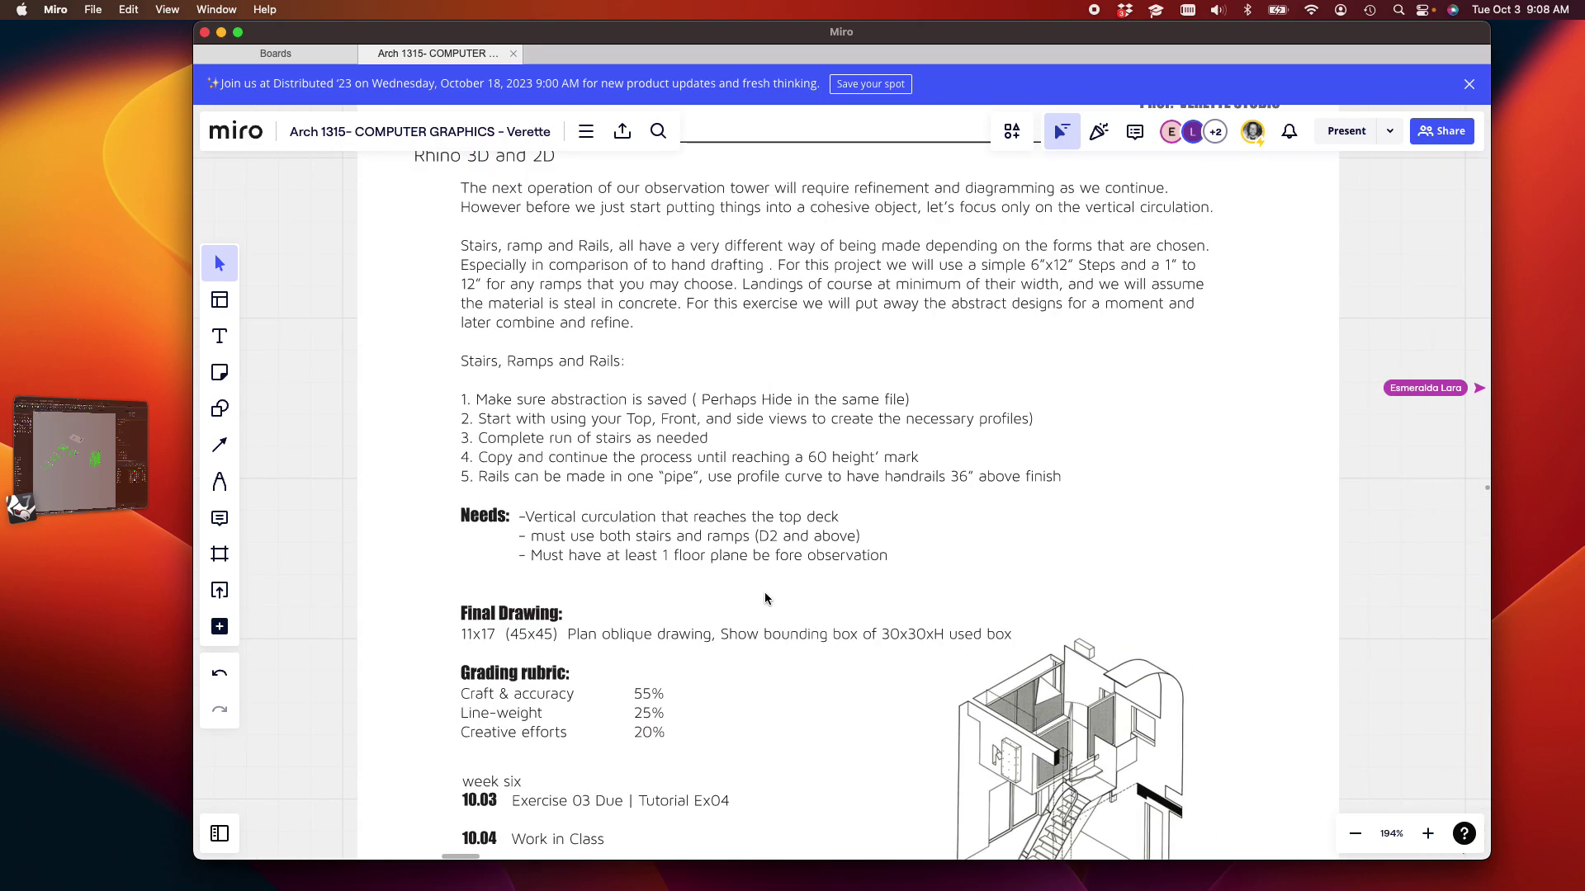
{"action": "scroll", "coordinate": [776, 591], "scroll_direction": "down", "scroll_amount": 3}
{"action": "scroll", "coordinate": [785, 594], "scroll_direction": "down", "scroll_amount": 3}
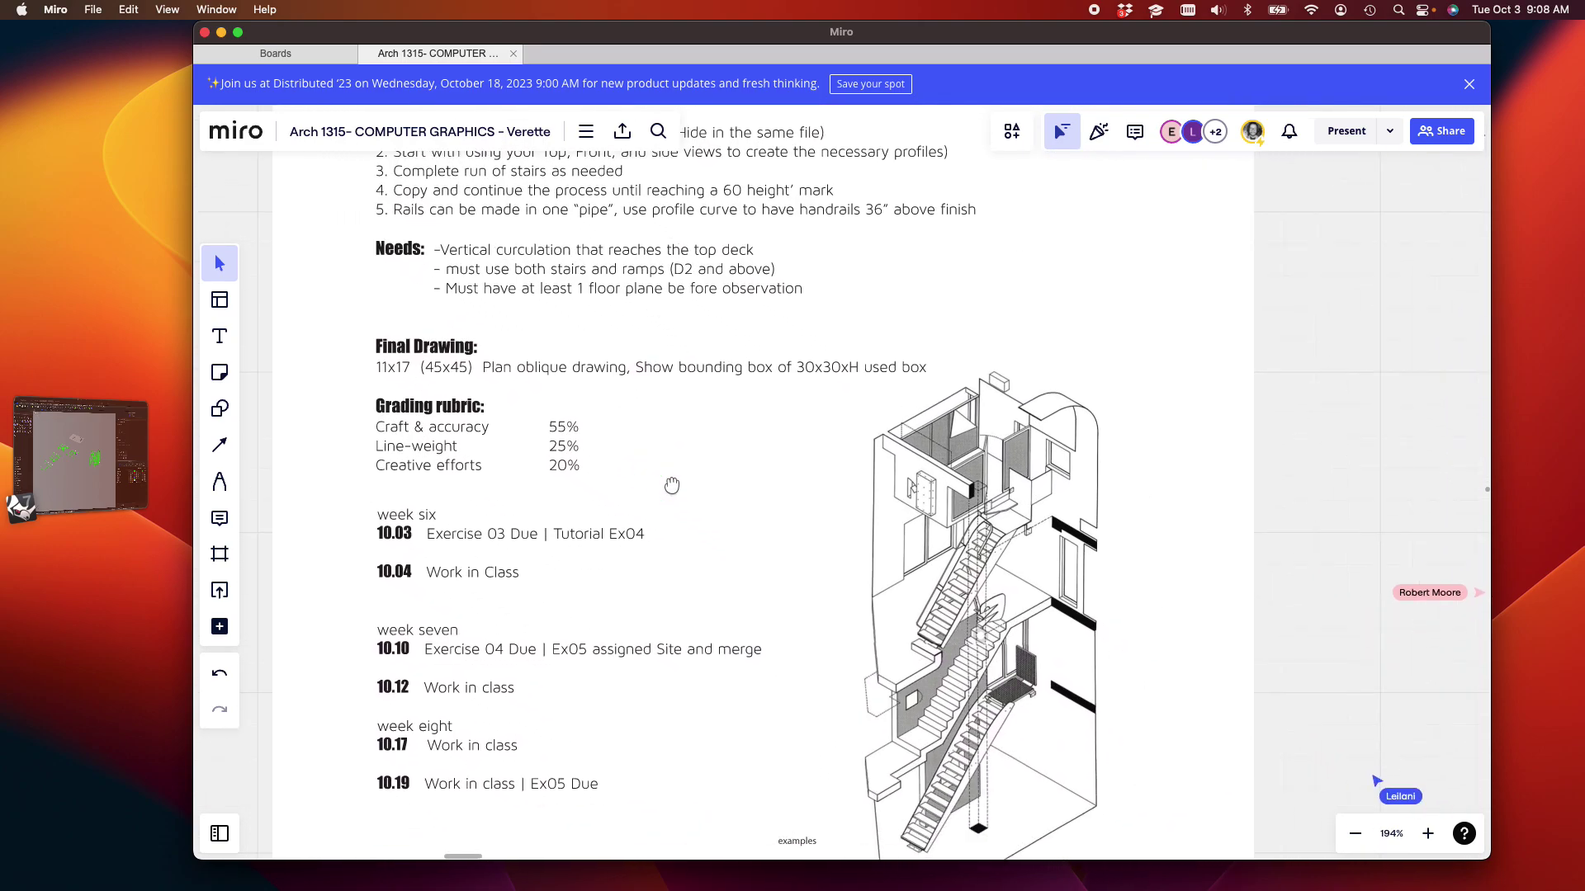
{"action": "scroll", "coordinate": [548, 407], "scroll_direction": "up", "scroll_amount": 2, "text": "ctrl"}
{"action": "right_click_drag", "start_coordinate": [782, 478], "coordinate": [756, 475]}
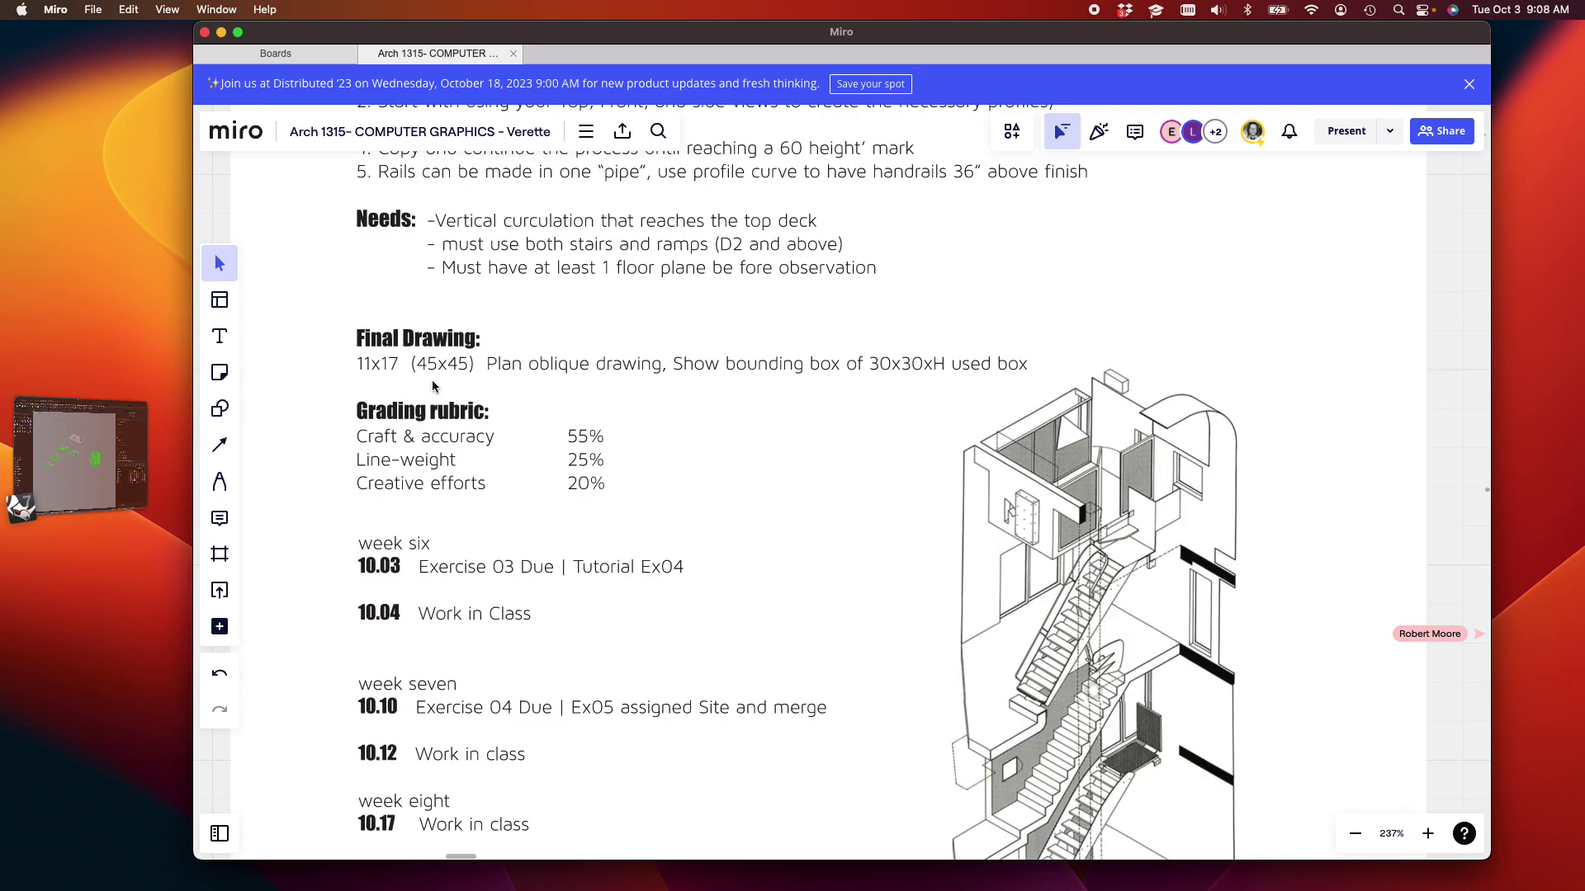
{"action": "scroll", "coordinate": [825, 503], "scroll_direction": "down", "scroll_amount": 5}
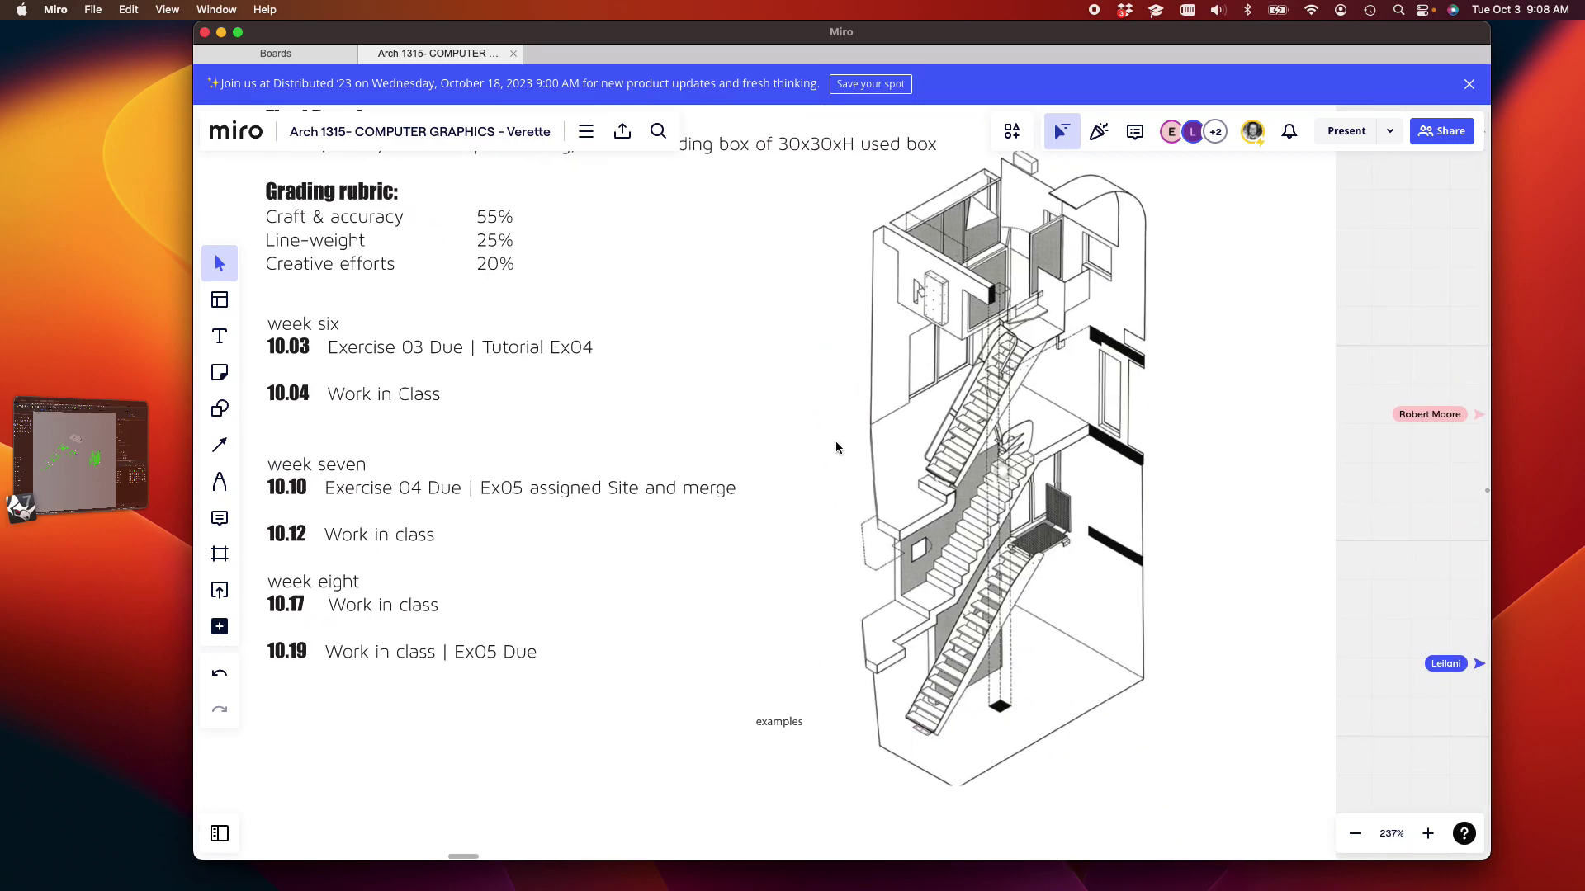
{"action": "right_click_drag", "start_coordinate": [795, 376], "coordinate": [1054, 626]}
{"action": "scroll", "coordinate": [949, 611], "scroll_direction": "up", "scroll_amount": 2}
{"action": "scroll", "coordinate": [763, 502], "scroll_direction": "up", "scroll_amount": 2, "text": "ctrl"}
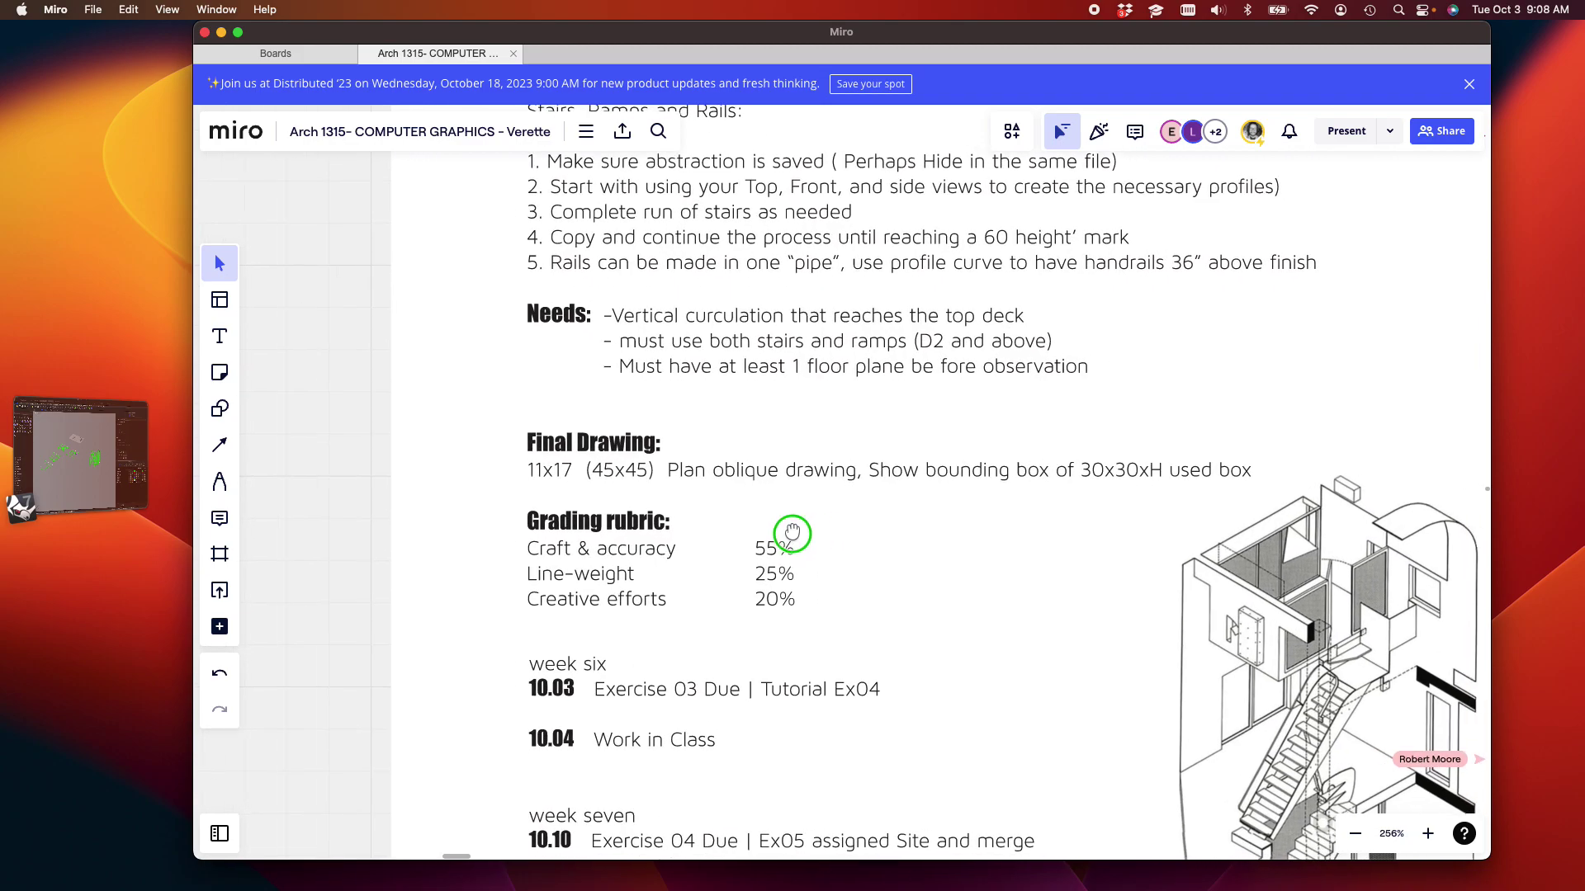
{"action": "right_click_drag", "start_coordinate": [740, 538], "coordinate": [711, 538]}
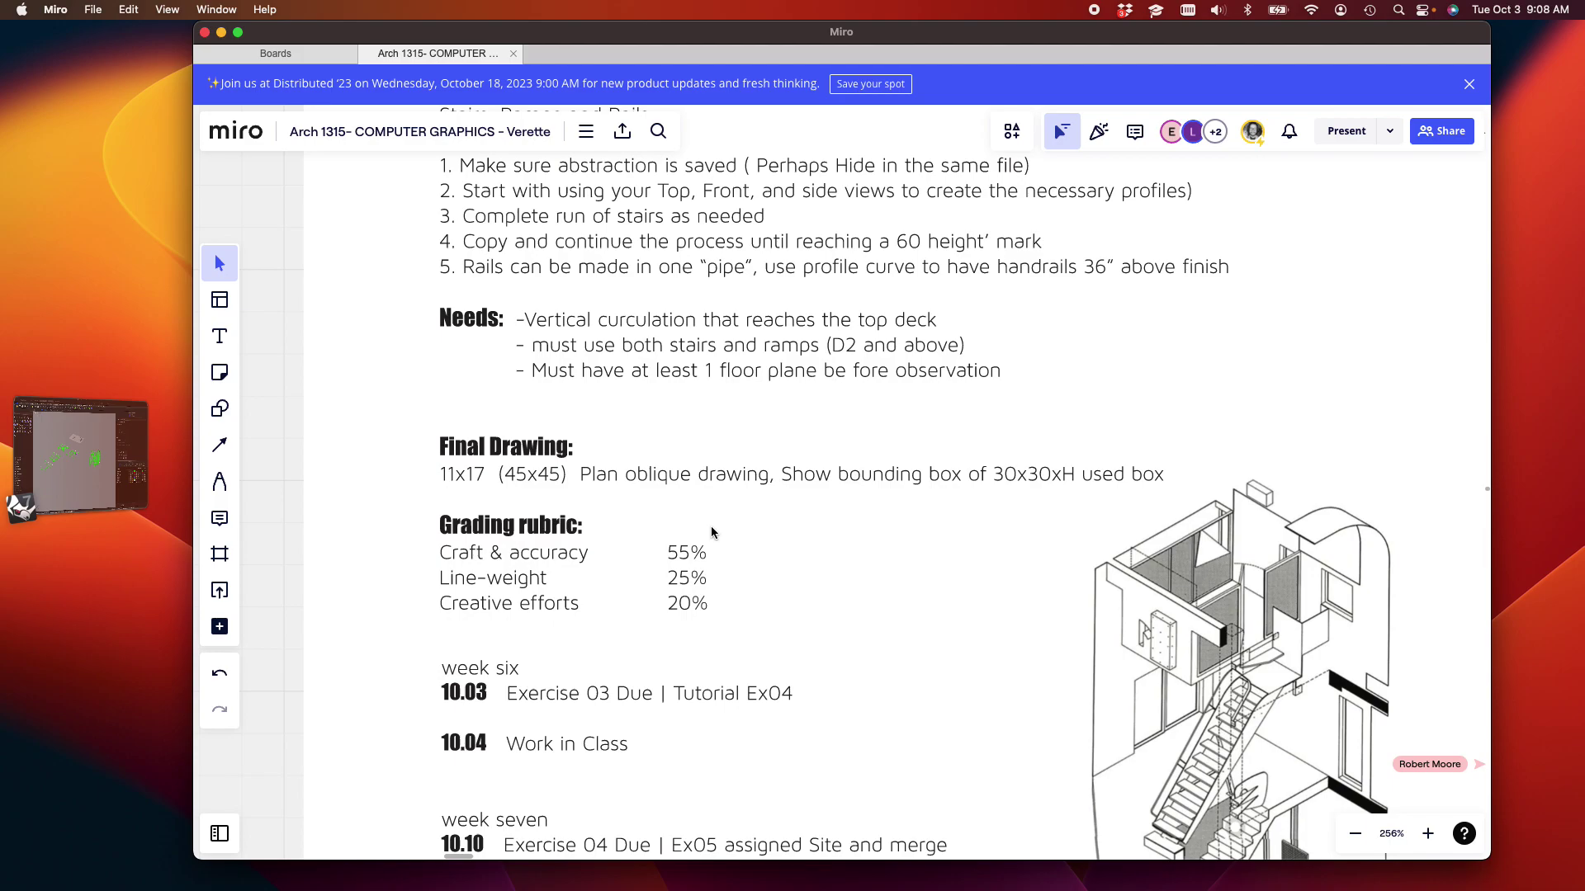
{"action": "scroll", "coordinate": [713, 627], "scroll_direction": "down", "scroll_amount": 2}
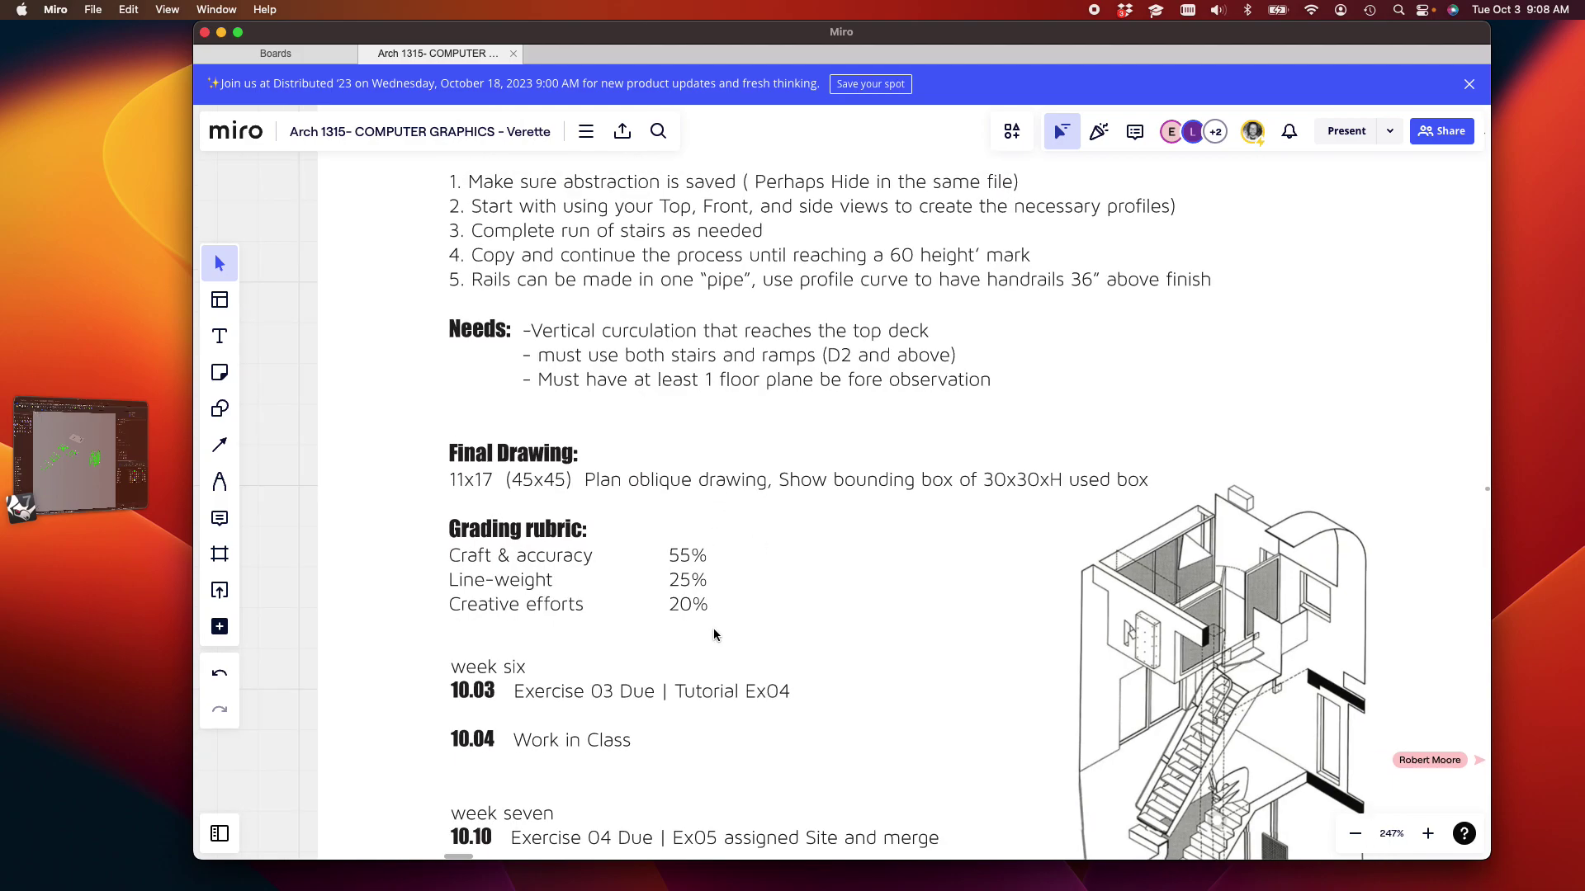
{"action": "left_click_drag", "start_coordinate": [713, 627], "coordinate": [716, 413]}
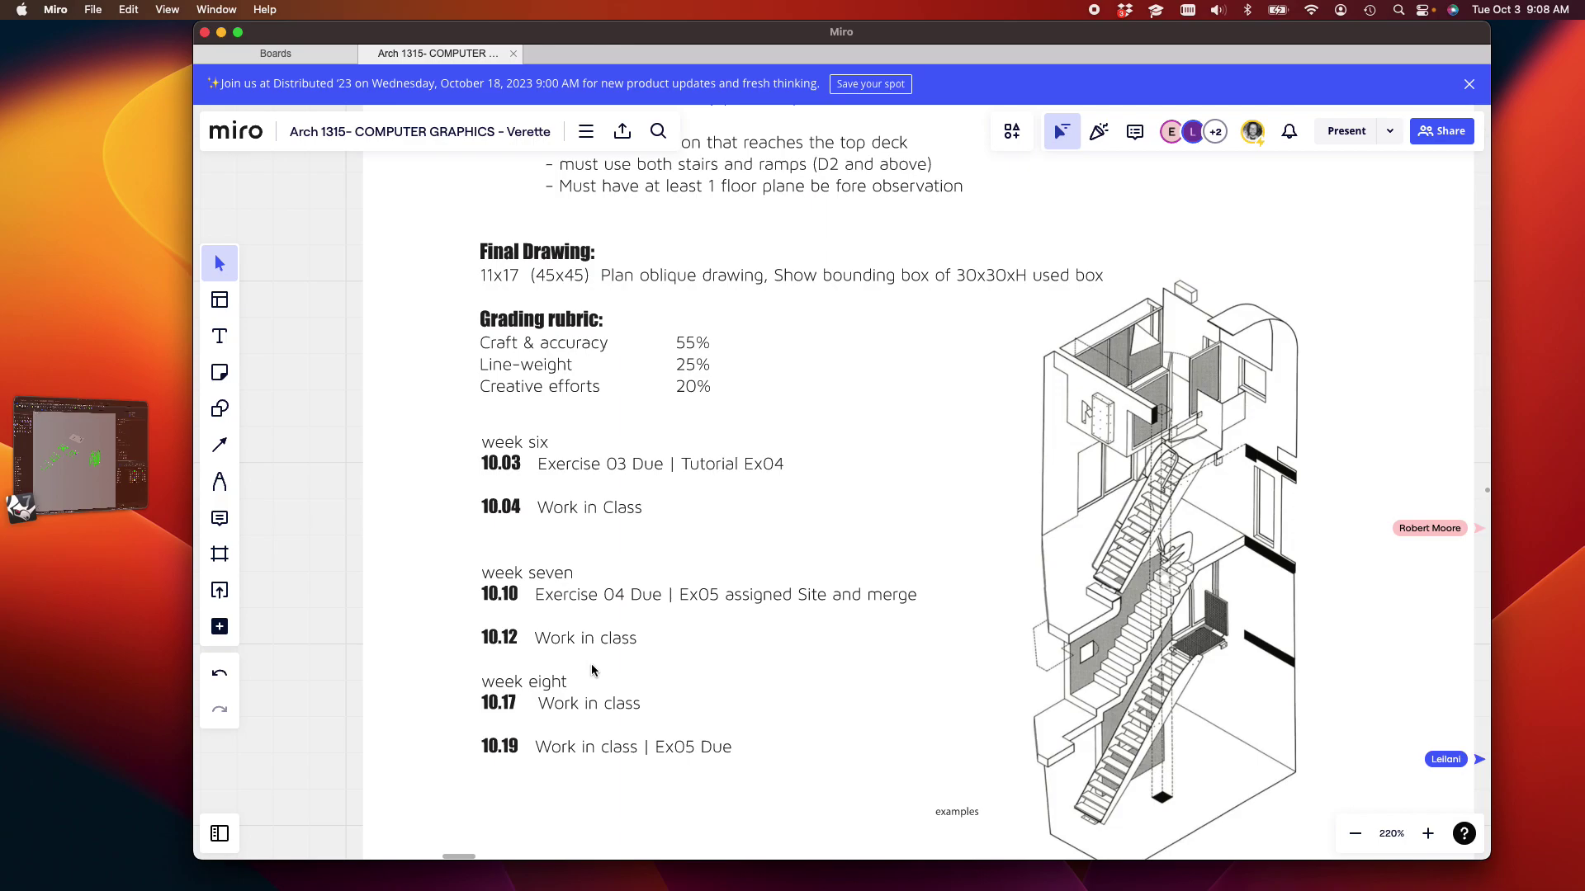
{"action": "scroll", "coordinate": [661, 611], "scroll_direction": "down", "scroll_amount": 3}
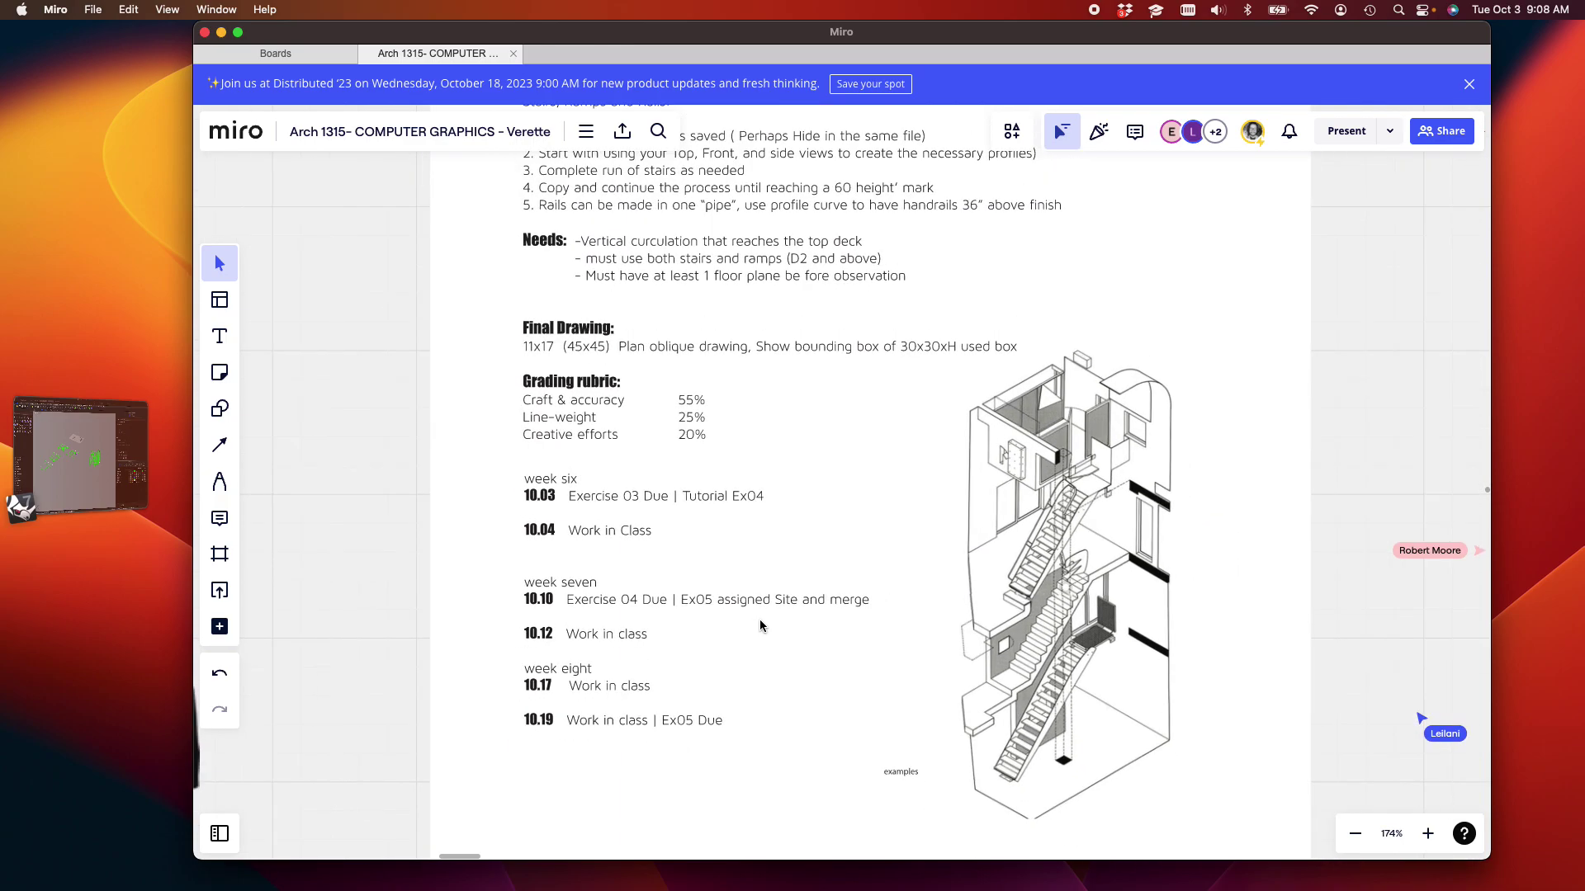
Locate the exercise sheet on the overall class board and return to its list of stair, ramp and rail instructions
{"action": "scroll", "coordinate": [835, 423], "scroll_direction": "down", "scroll_amount": 10}
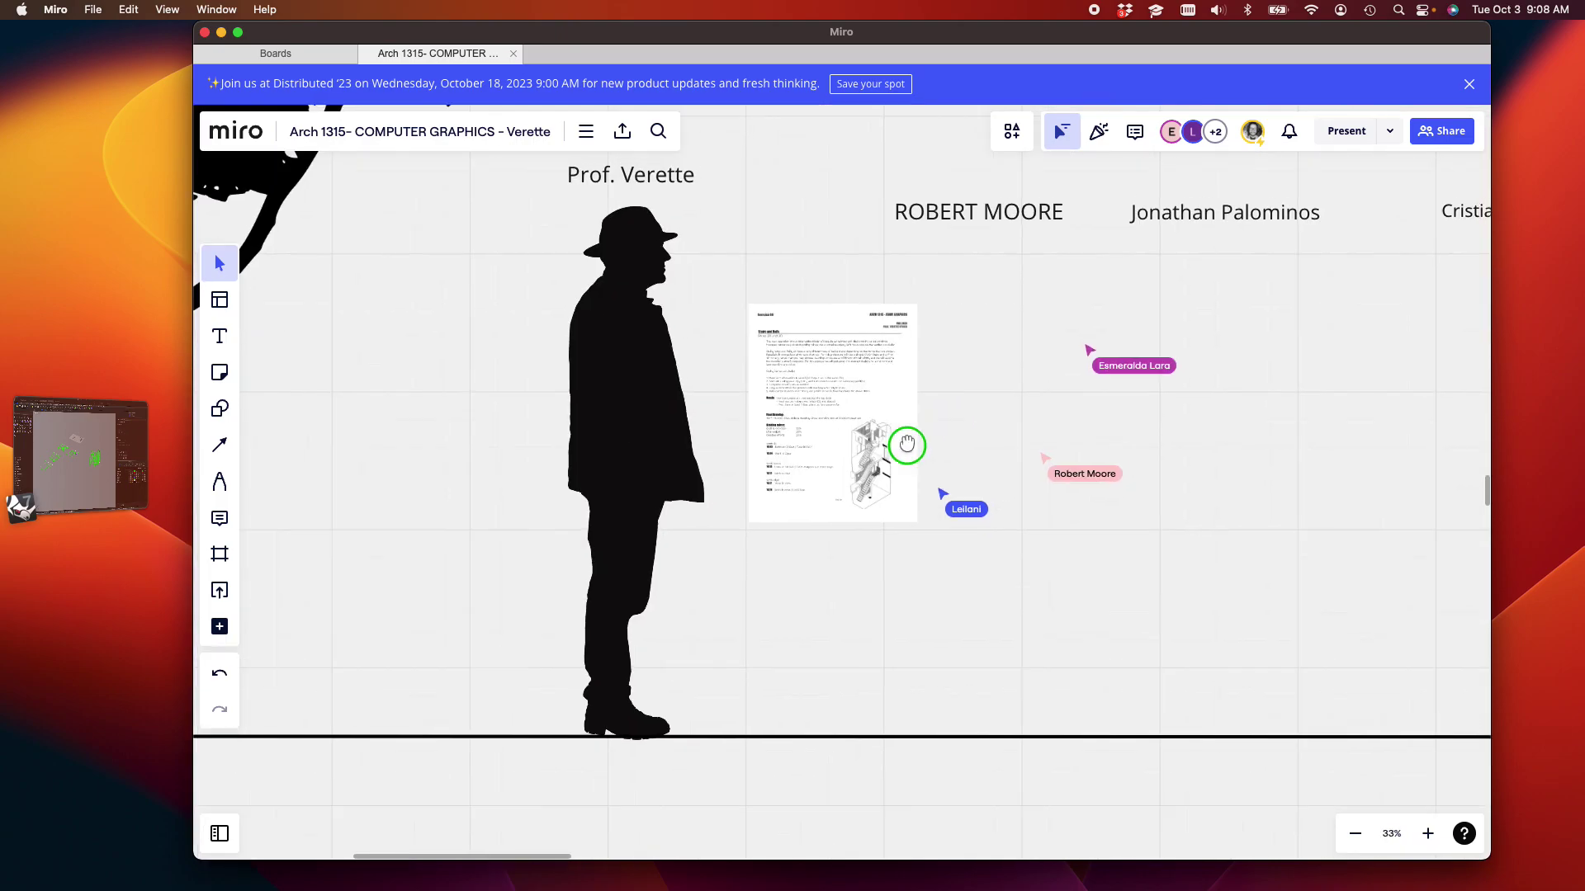
{"action": "left_click_drag", "start_coordinate": [938, 424], "coordinate": [631, 546]}
{"action": "left_click_drag", "start_coordinate": [481, 495], "coordinate": [515, 481]}
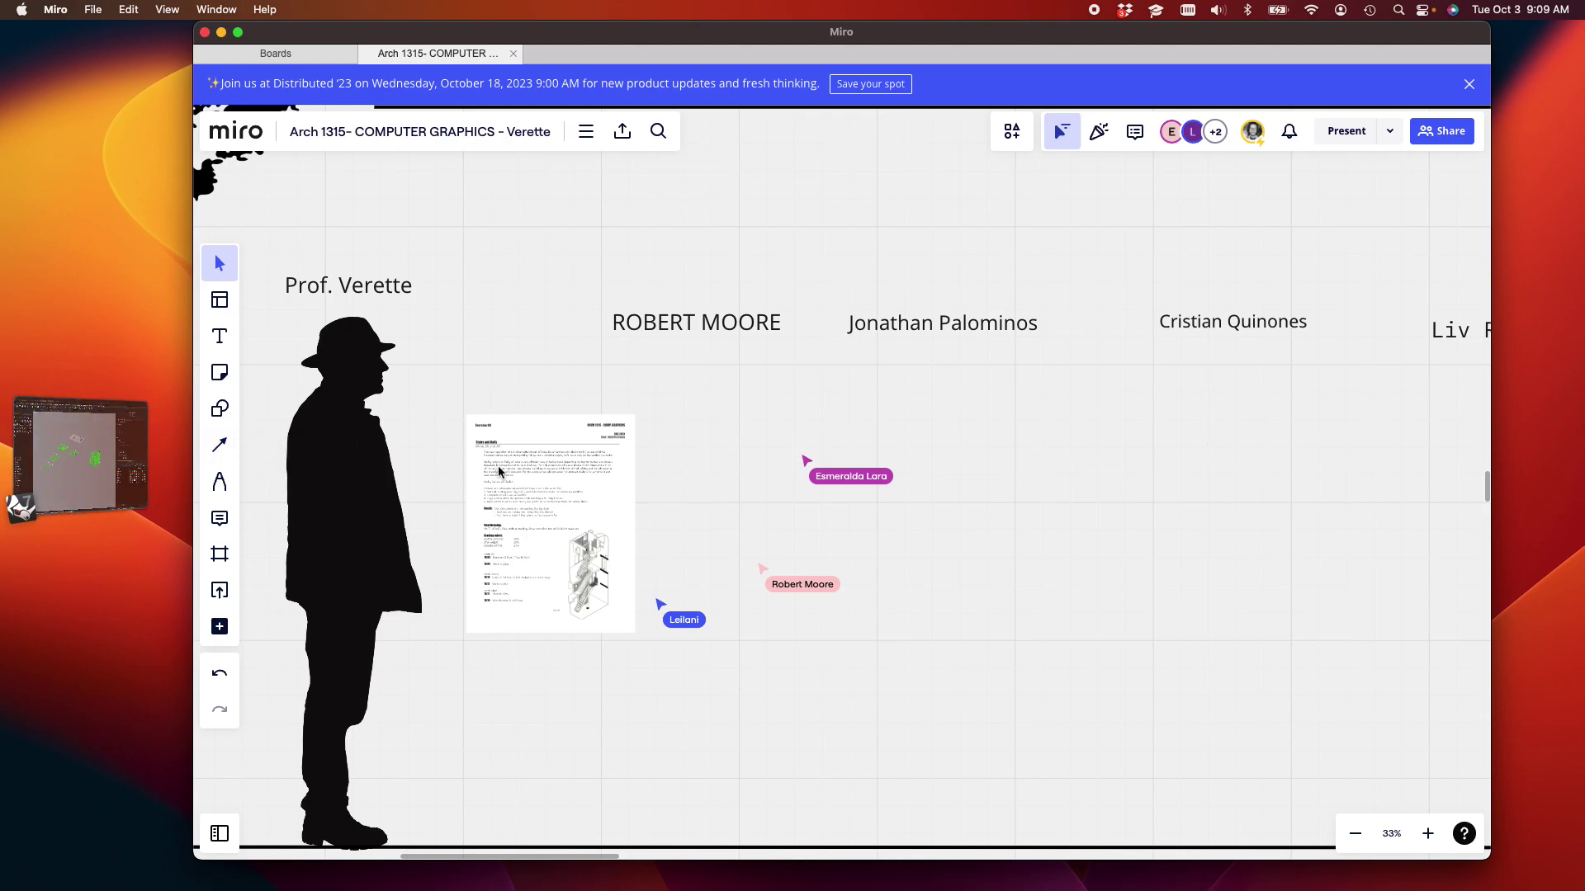
{"action": "scroll", "coordinate": [499, 472], "scroll_direction": "up", "scroll_amount": 10}
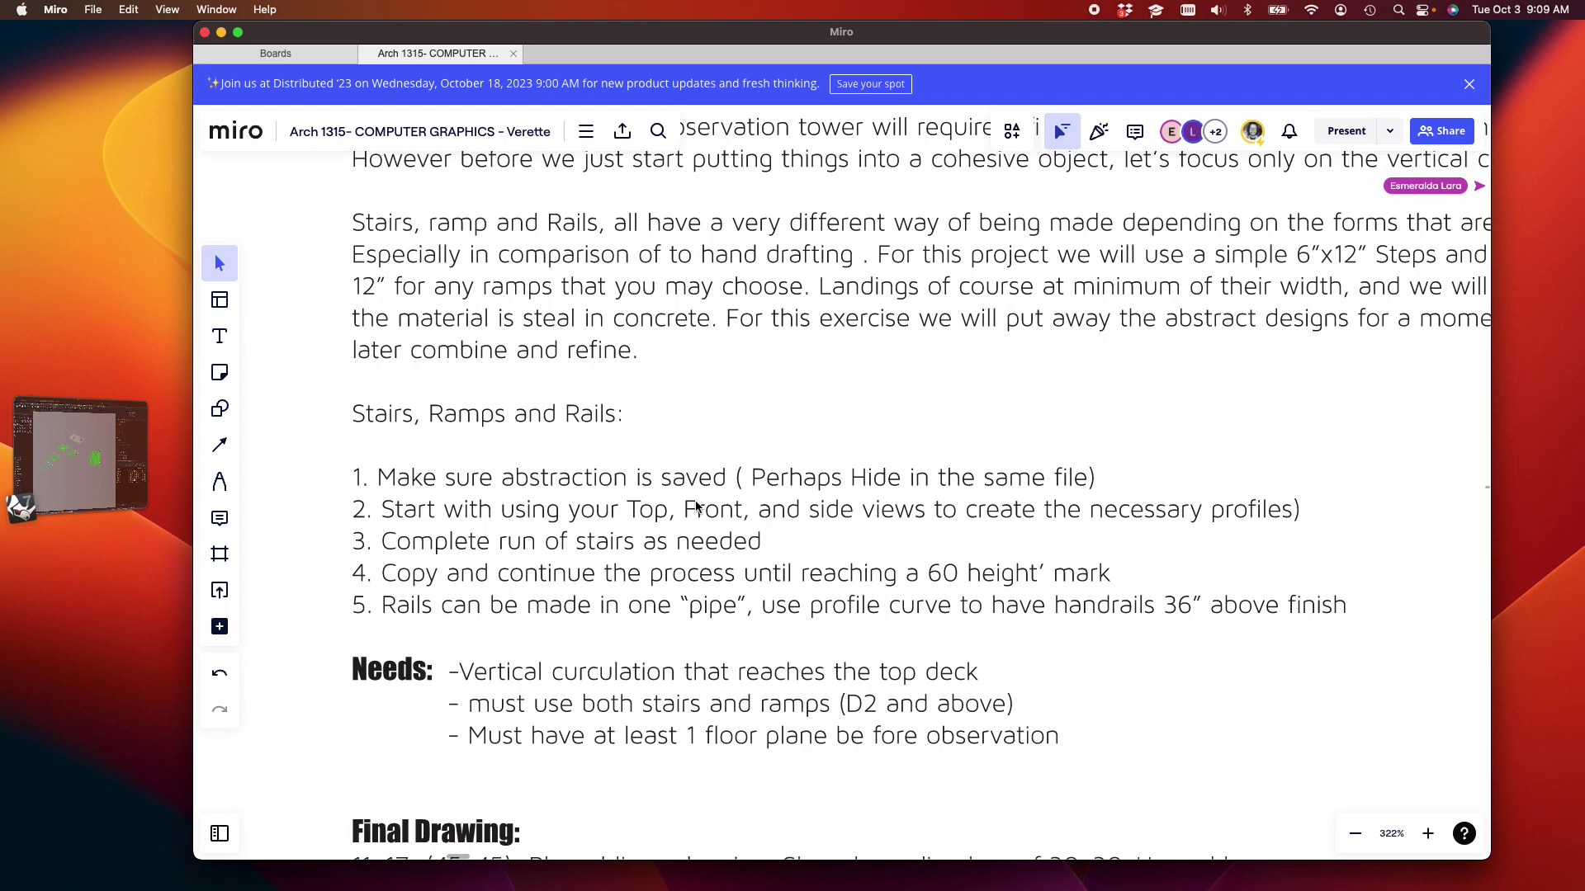
Switch to Rhino and examine the tower model and the plan drawings around it
{"action": "left_click", "coordinate": [115, 484]}
{"action": "scroll", "coordinate": [923, 455], "scroll_direction": "down", "scroll_amount": 3}
{"action": "scroll", "coordinate": [842, 448], "scroll_direction": "up", "scroll_amount": 3}
{"action": "right_click_drag", "start_coordinate": [842, 448], "coordinate": [970, 457]}
{"action": "scroll", "coordinate": [785, 460], "scroll_direction": "up", "scroll_amount": 10}
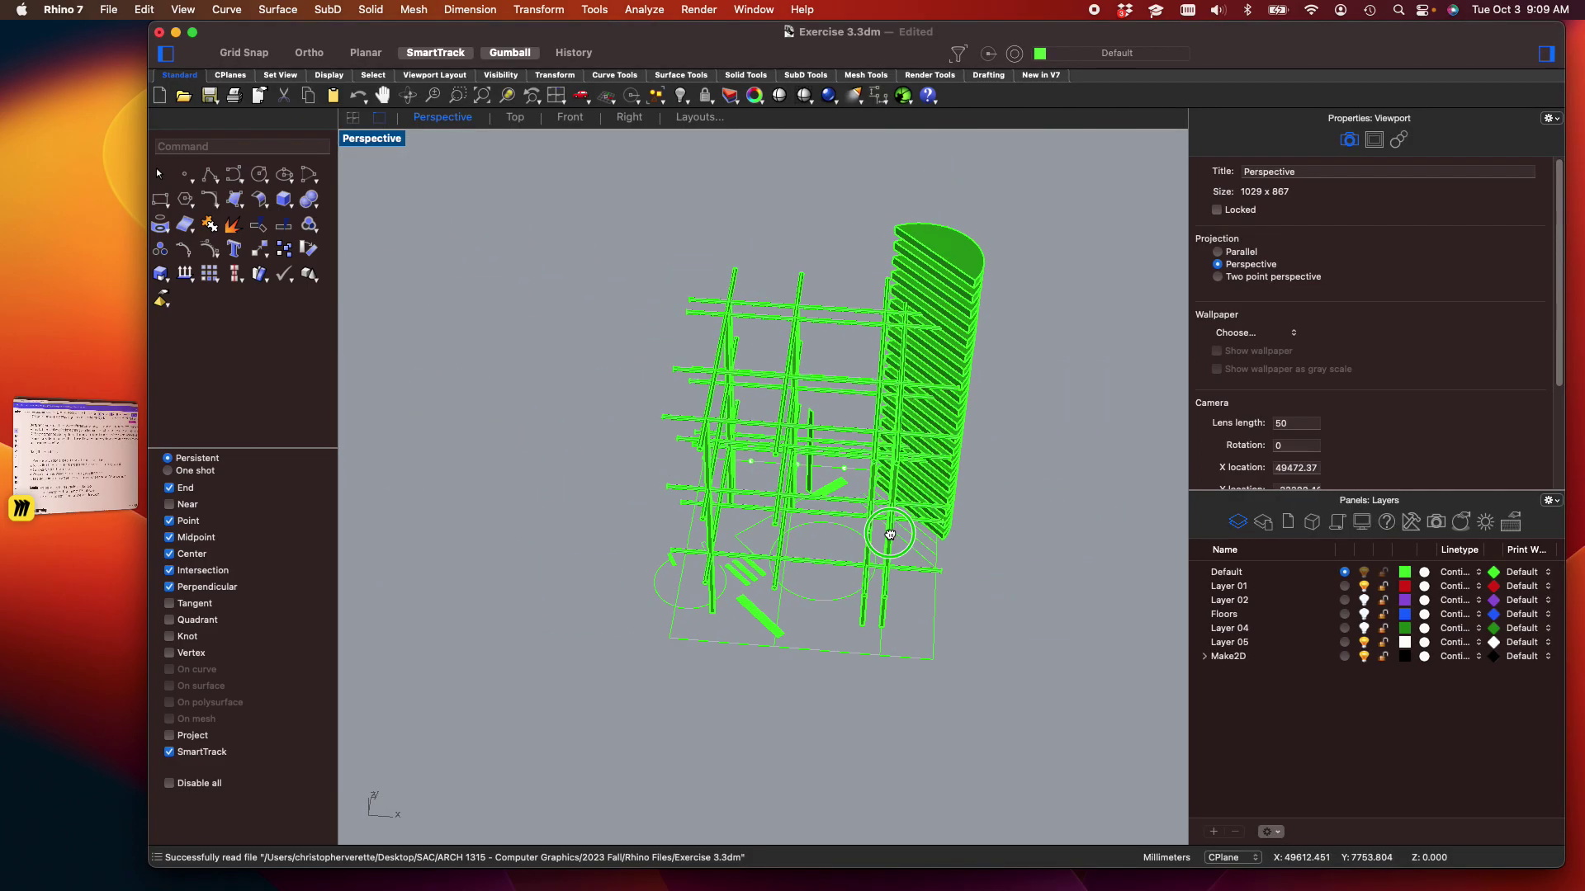
{"action": "right_click_drag", "start_coordinate": [828, 477], "coordinate": [832, 533]}
{"action": "scroll", "coordinate": [862, 570], "scroll_direction": "down", "scroll_amount": 6}
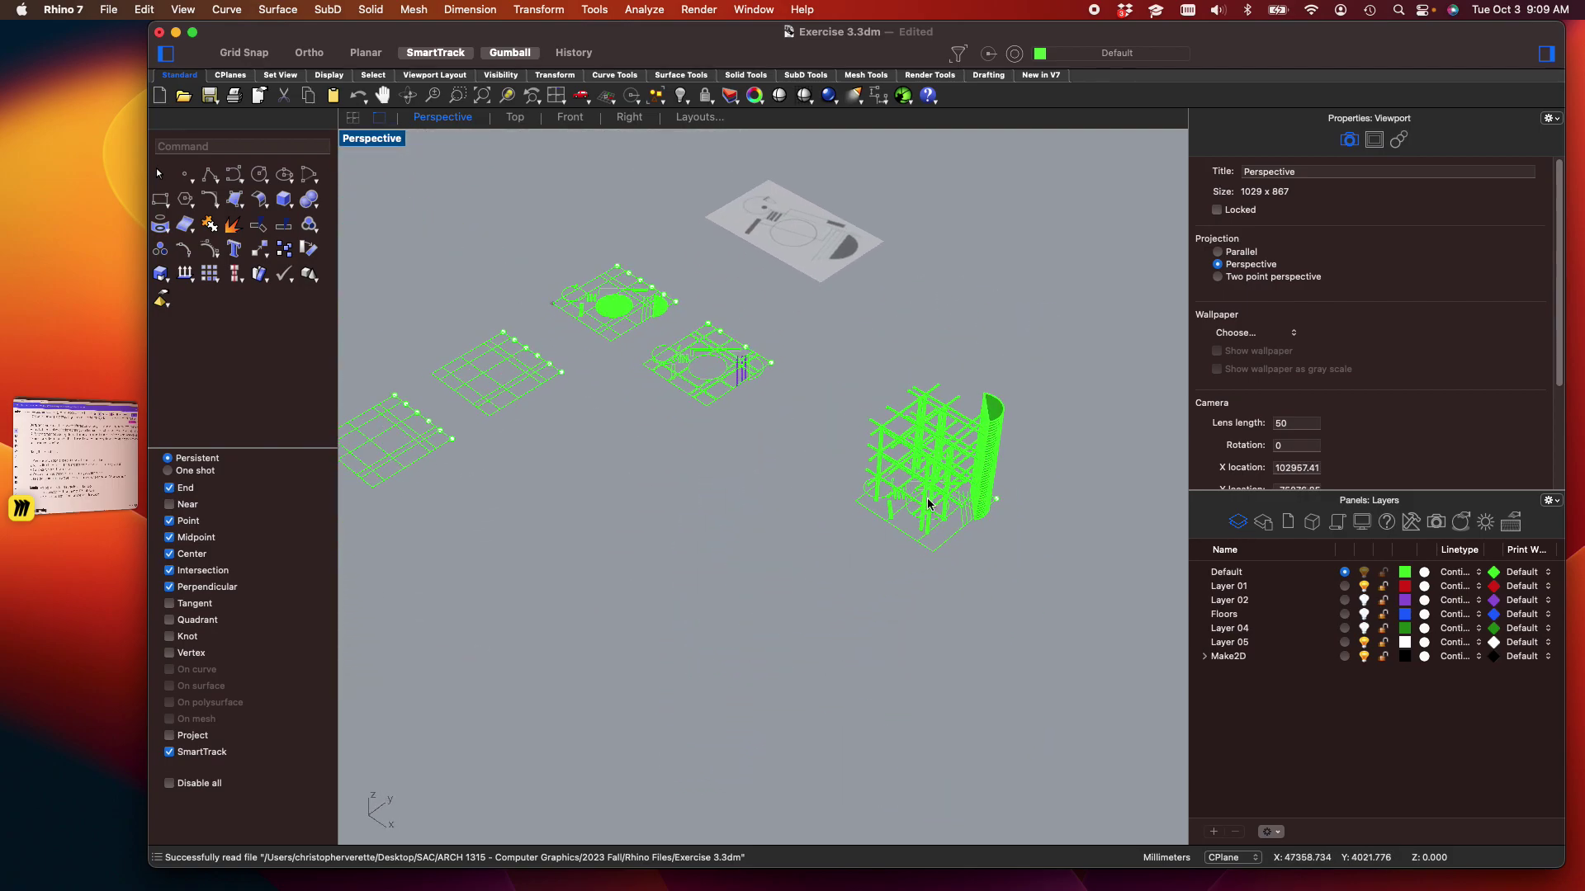
Hide the 3D grid tower together with the plan beneath it
{"action": "left_click_drag", "start_coordinate": [1073, 618], "coordinate": [822, 350]}
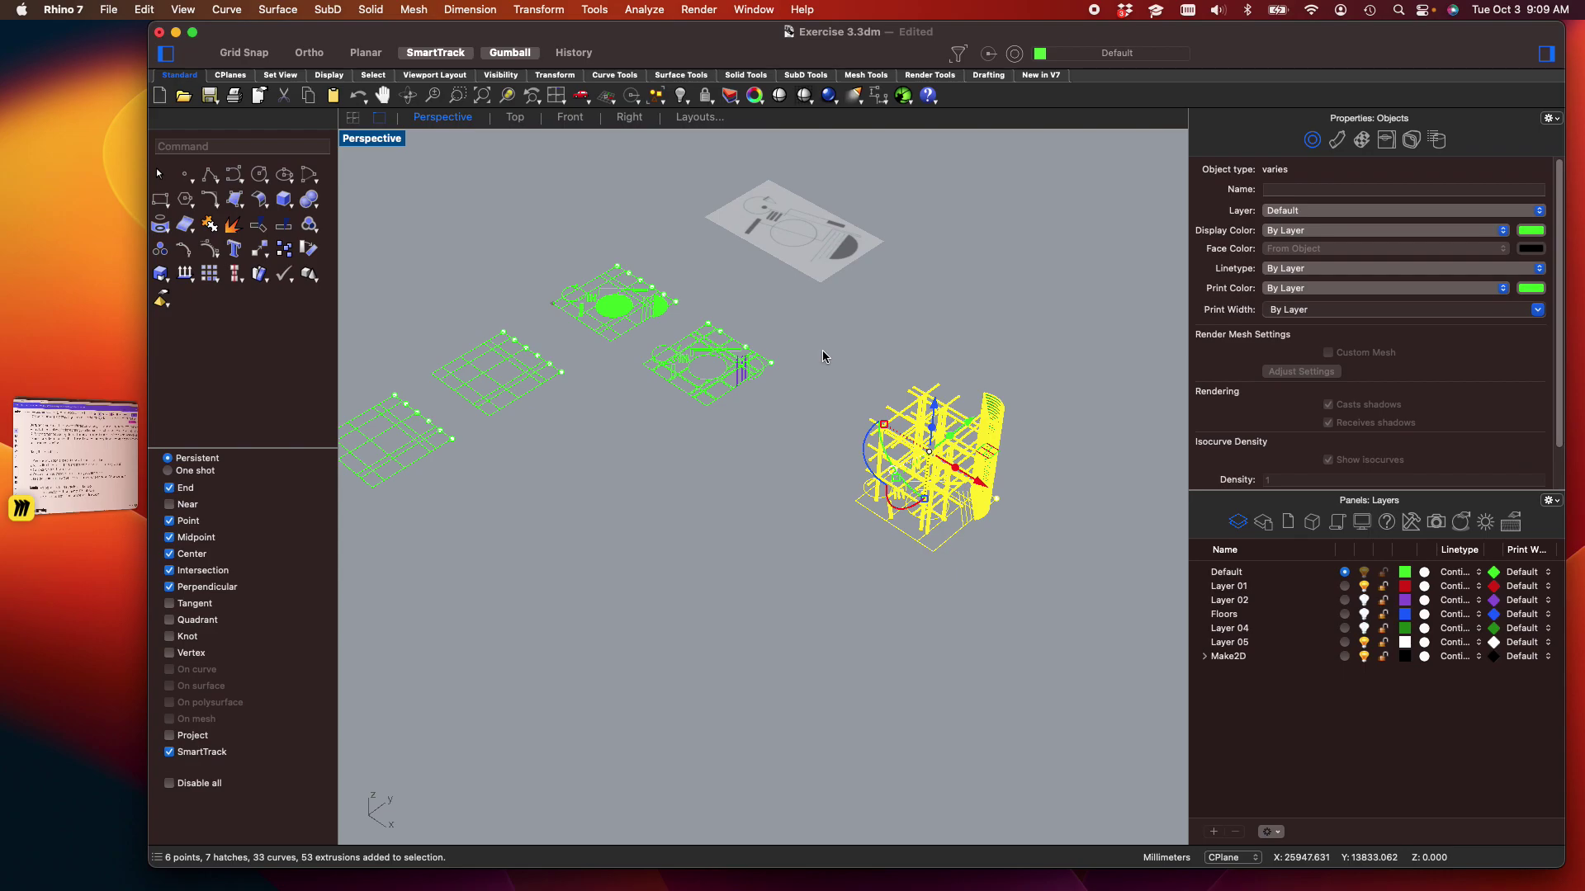
{"action": "type", "text": "hid"}
{"action": "key", "text": "Return"}
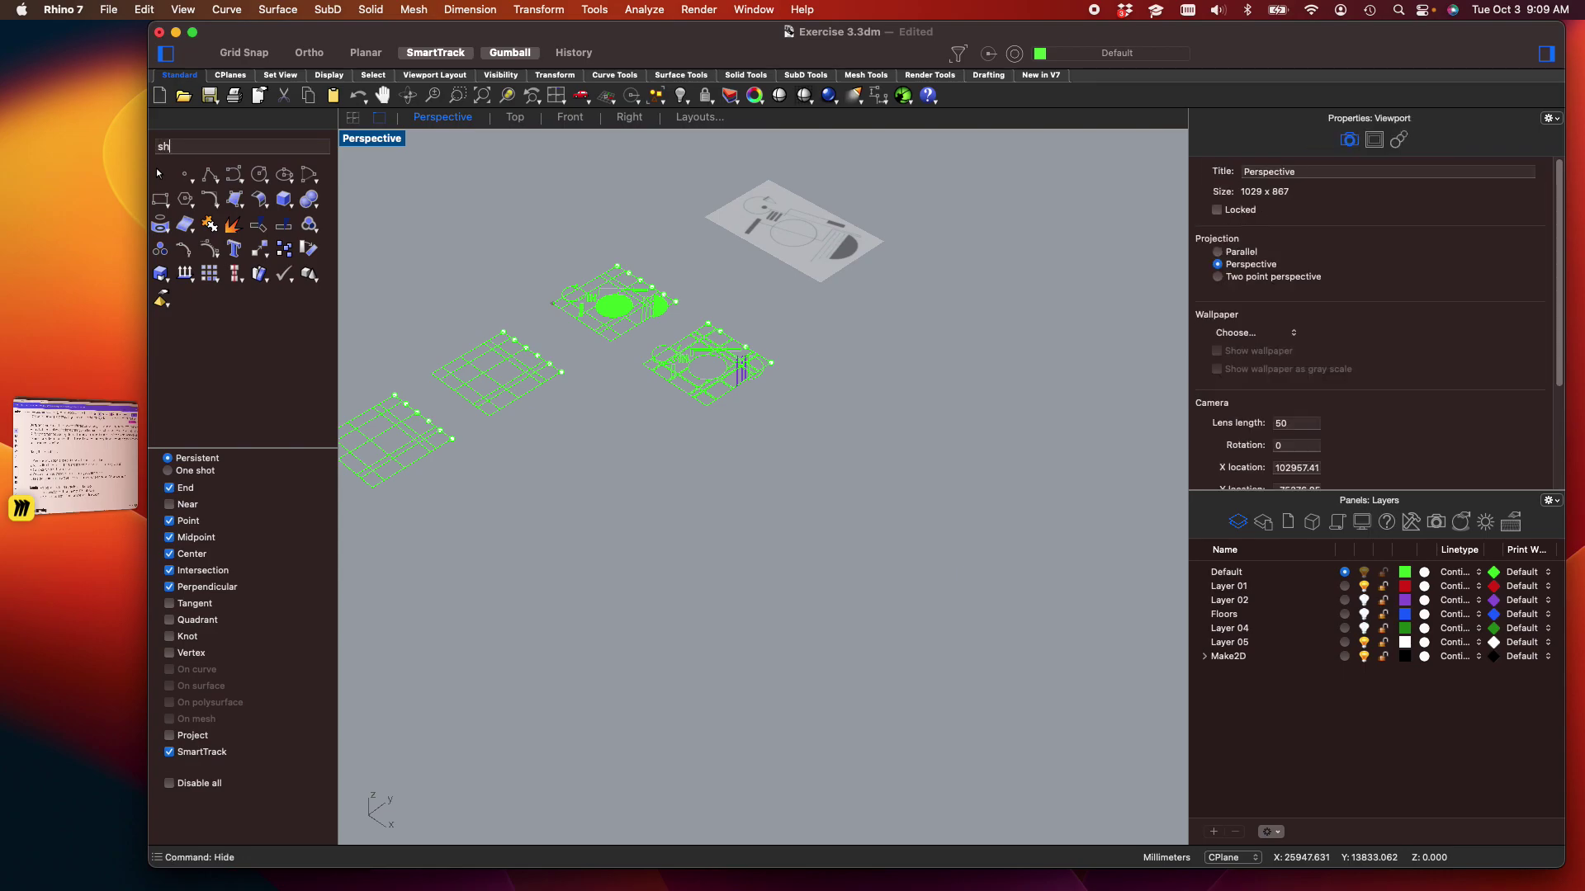
Bring the hidden tower back with the Show command, and undo that
{"action": "type", "text": "Show"}
{"action": "key", "text": "Return"}
{"action": "key", "text": "super+z"}
Select the remaining plan drawings and reference image and hide them
{"action": "right_click_drag", "start_coordinate": [716, 372], "coordinate": [990, 576]}
{"action": "left_click_drag", "start_coordinate": [833, 598], "coordinate": [476, 125]}
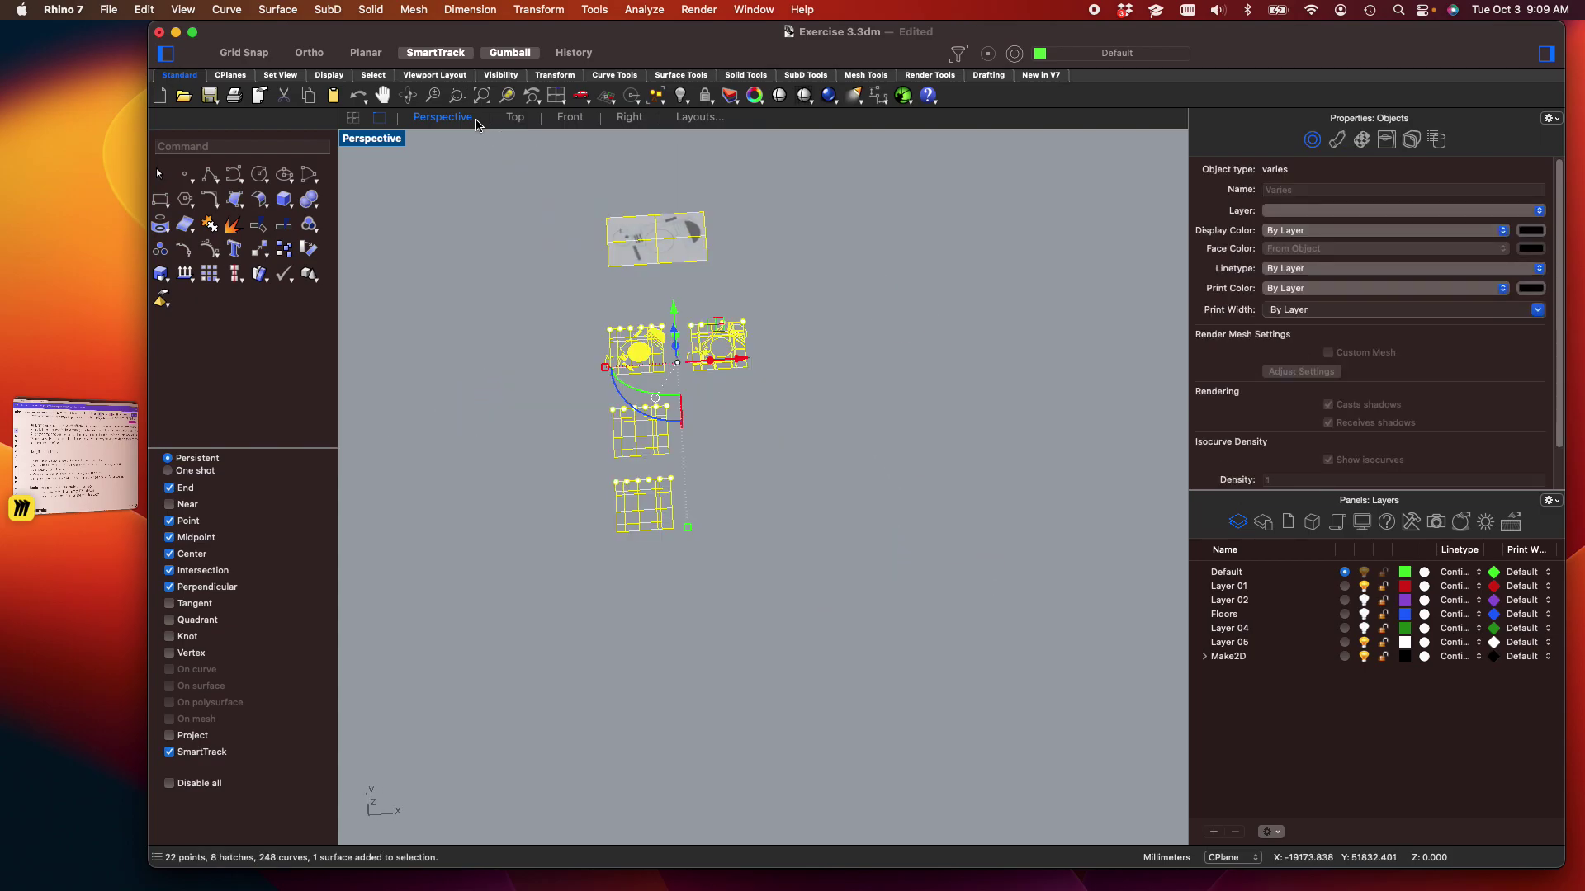
{"action": "type", "text": "Hide"}
{"action": "key", "text": "Return"}
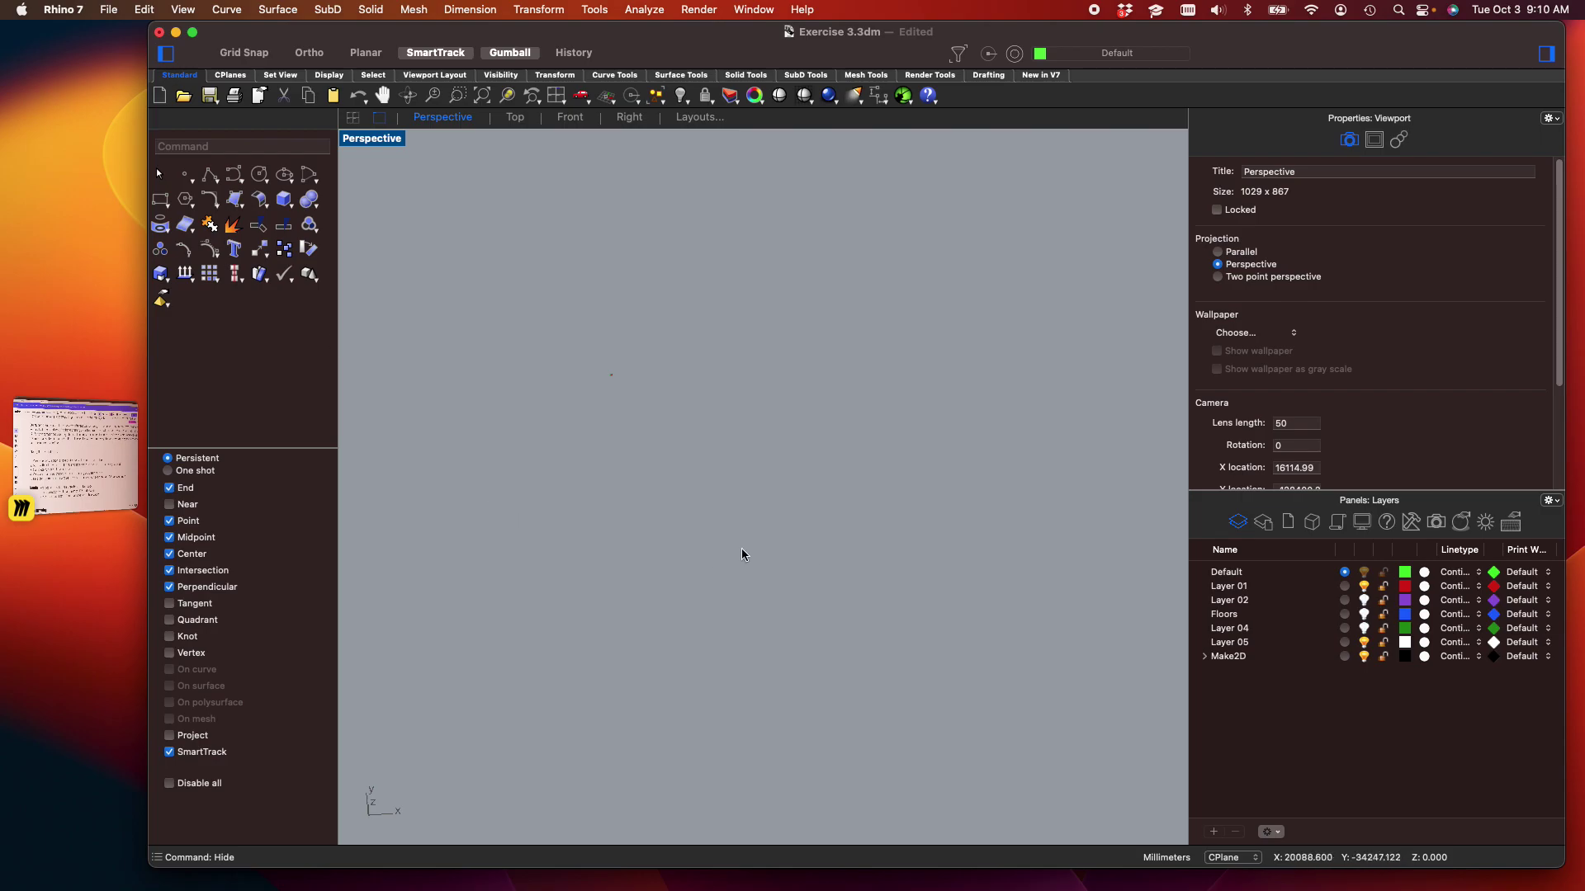
Show all hidden objects in the model again
{"action": "scroll", "coordinate": [822, 455], "scroll_direction": "down", "scroll_amount": 3}
{"action": "scroll", "coordinate": [822, 455], "scroll_direction": "down", "scroll_amount": 2}
{"action": "type", "text": "show"}
{"action": "key", "text": "Return"}
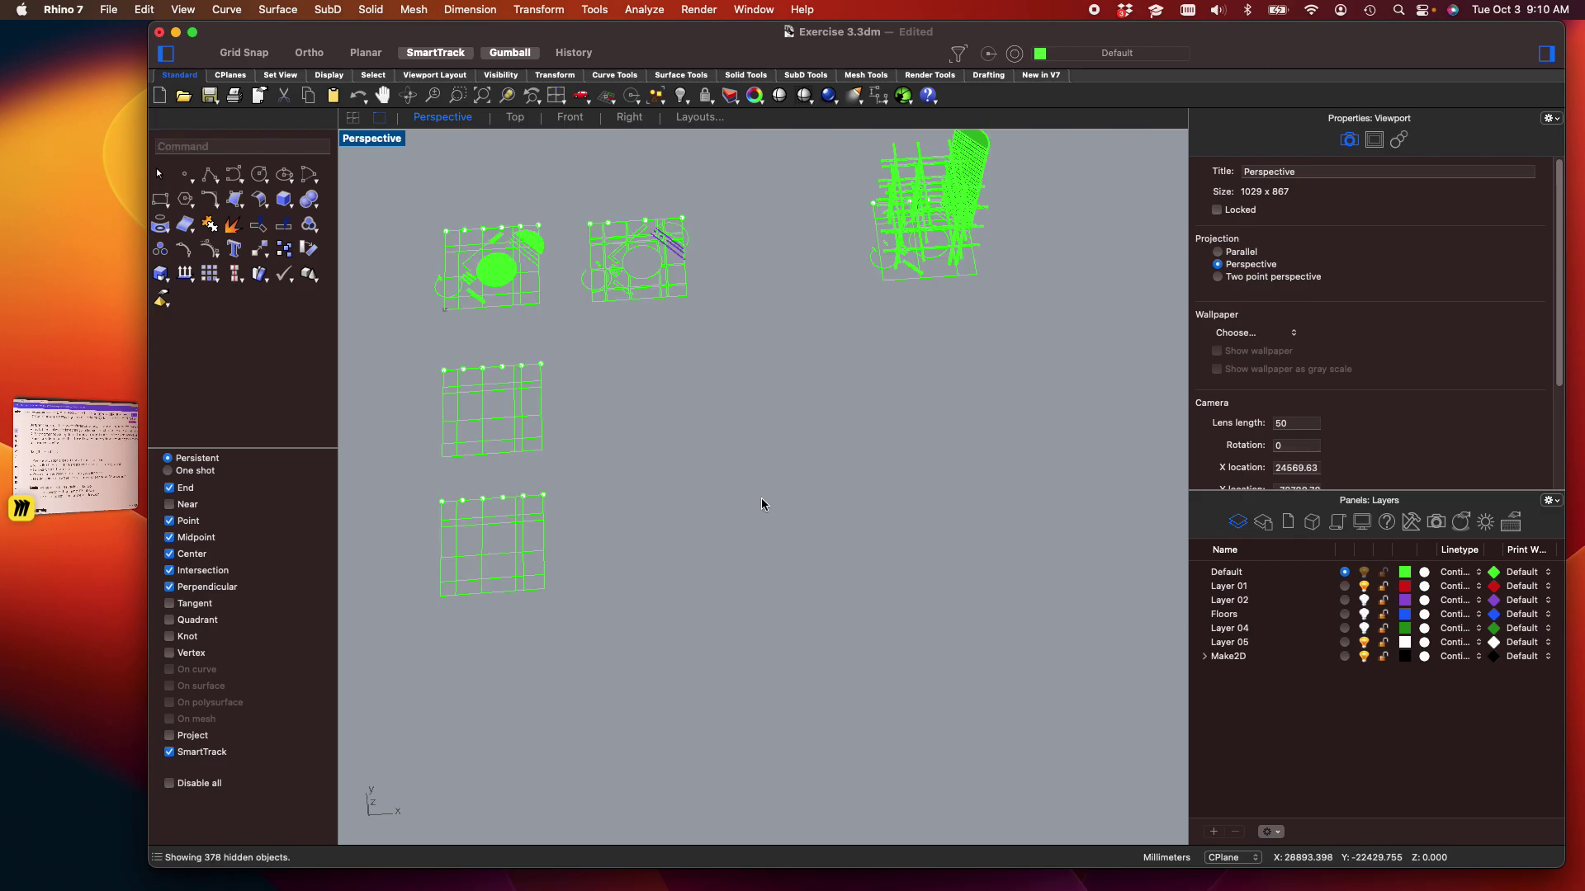
{"action": "scroll", "coordinate": [924, 388], "scroll_direction": "down", "scroll_amount": 6}
{"action": "right_click_drag", "start_coordinate": [923, 388], "coordinate": [726, 489], "text": "shift"}
{"action": "scroll", "coordinate": [718, 384], "scroll_direction": "up", "scroll_amount": 4}
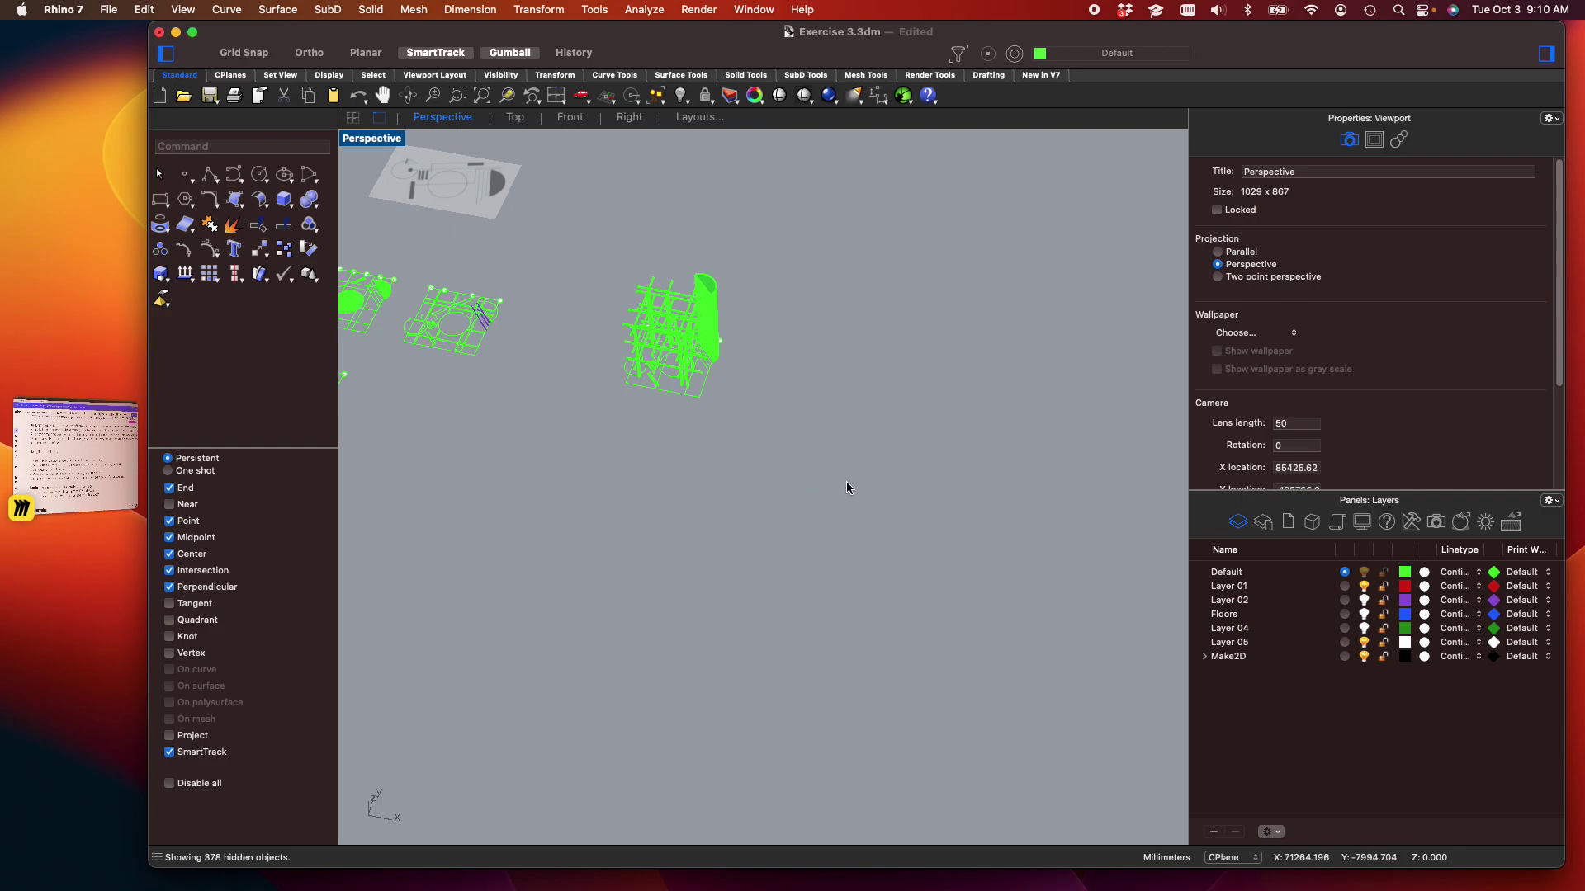
{"action": "type", "text": "box"}
{"action": "key", "text": "Return"}
{"action": "left_click", "coordinate": [832, 446]}
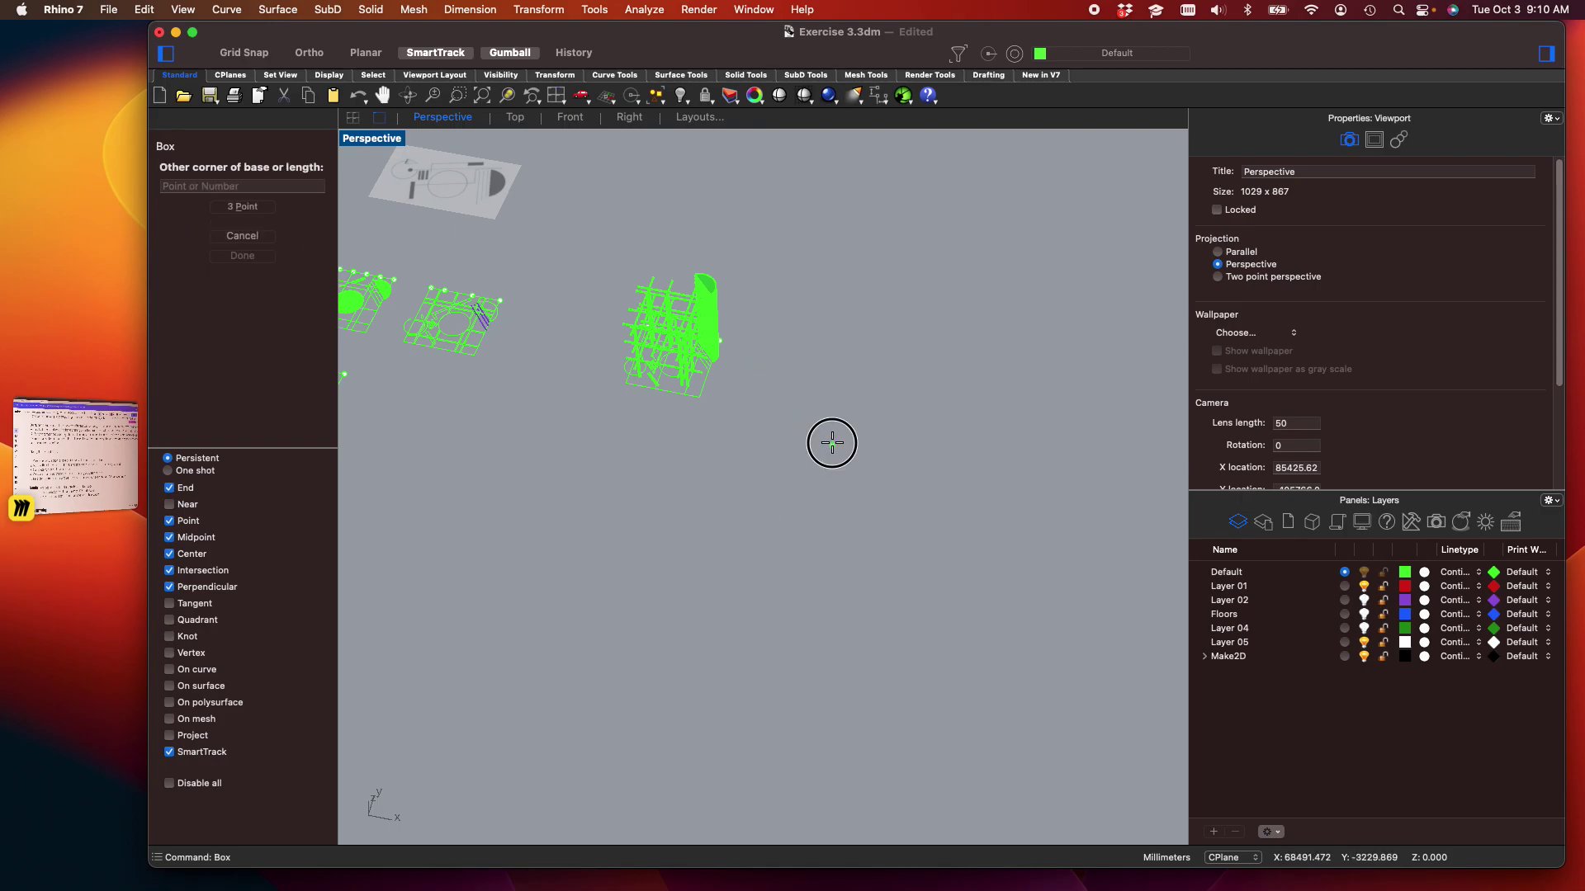
{"action": "type", "text": "30'"}
{"action": "key", "text": "Return"}
{"action": "type", "text": "20'"}
{"action": "key", "text": "Return"}
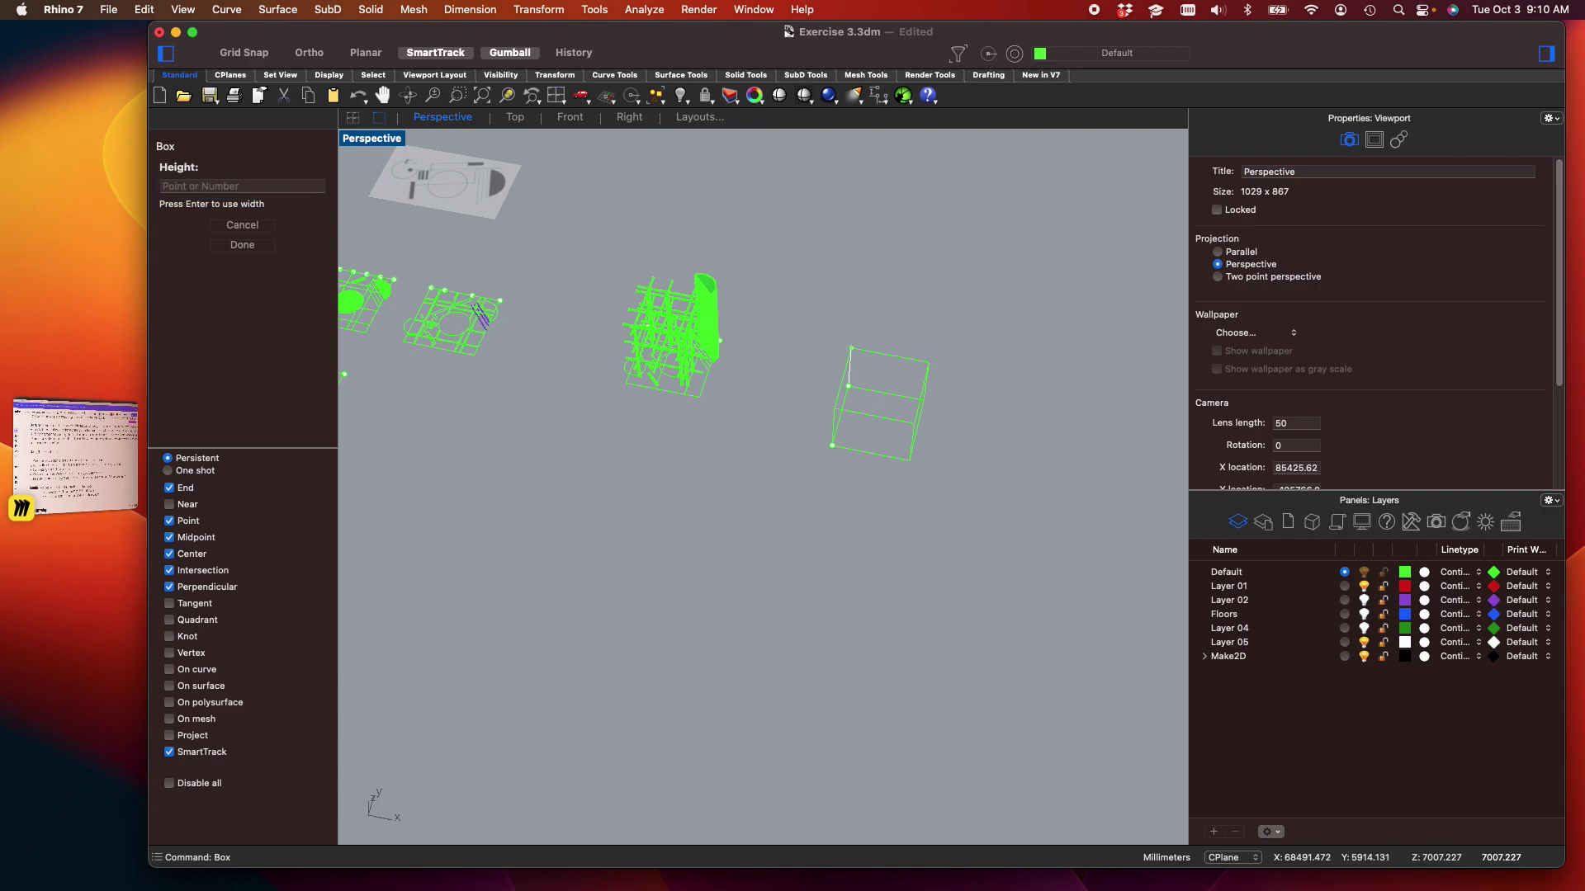
{"action": "scroll", "coordinate": [690, 330], "scroll_direction": "up", "scroll_amount": 5}
{"action": "key", "text": "F8"}
{"action": "right_click_drag", "start_coordinate": [804, 446], "coordinate": [838, 338]}
{"action": "right_click_drag", "start_coordinate": [838, 496], "coordinate": [792, 548]}
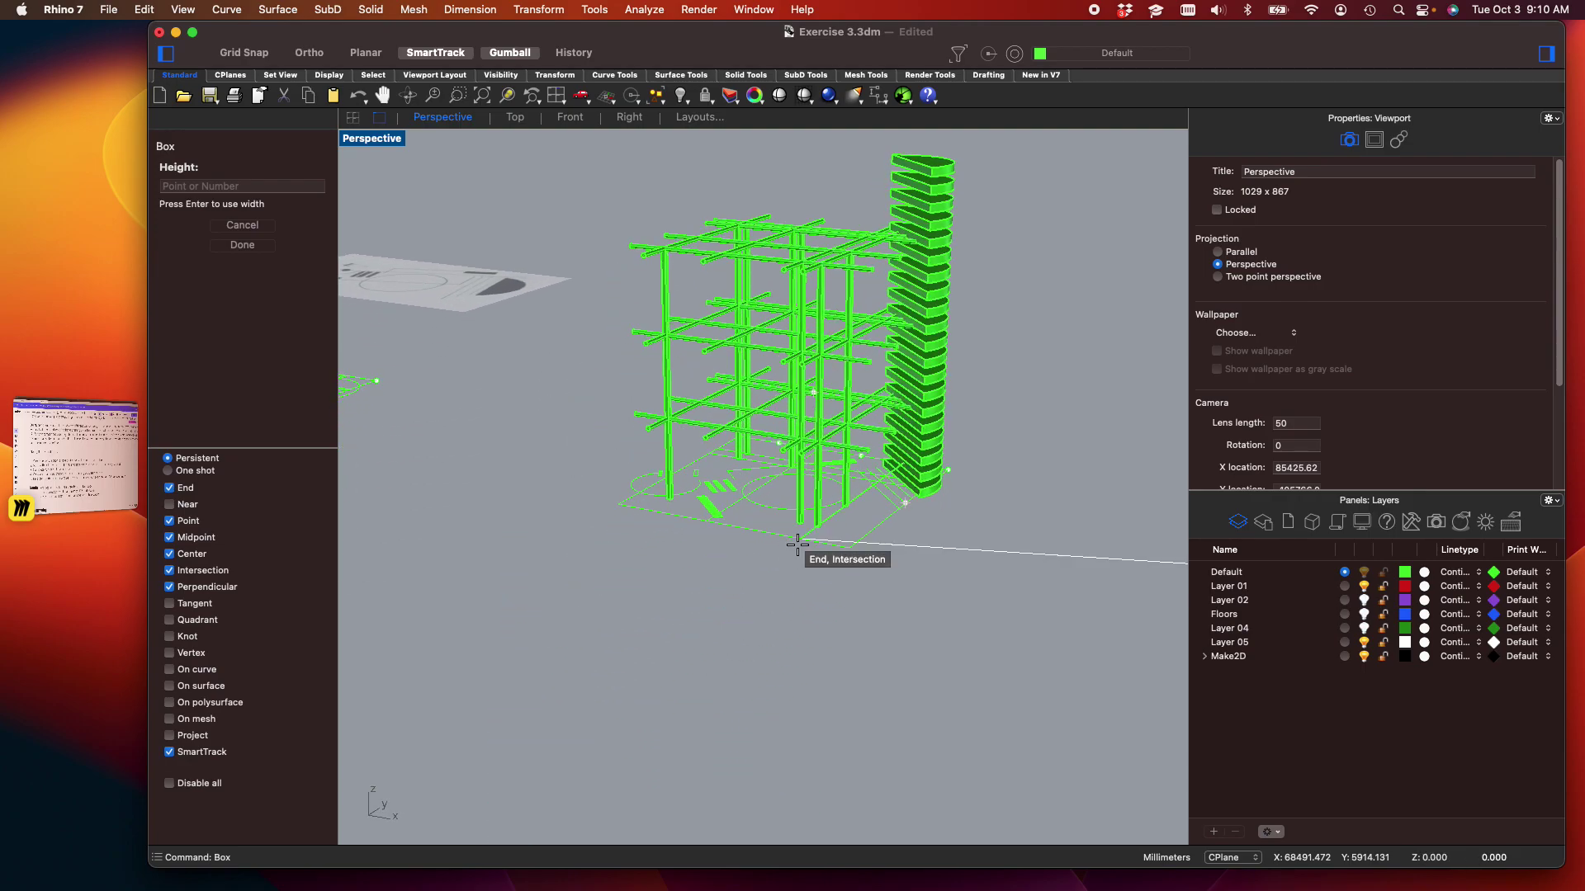
{"action": "key", "text": "Escape"}
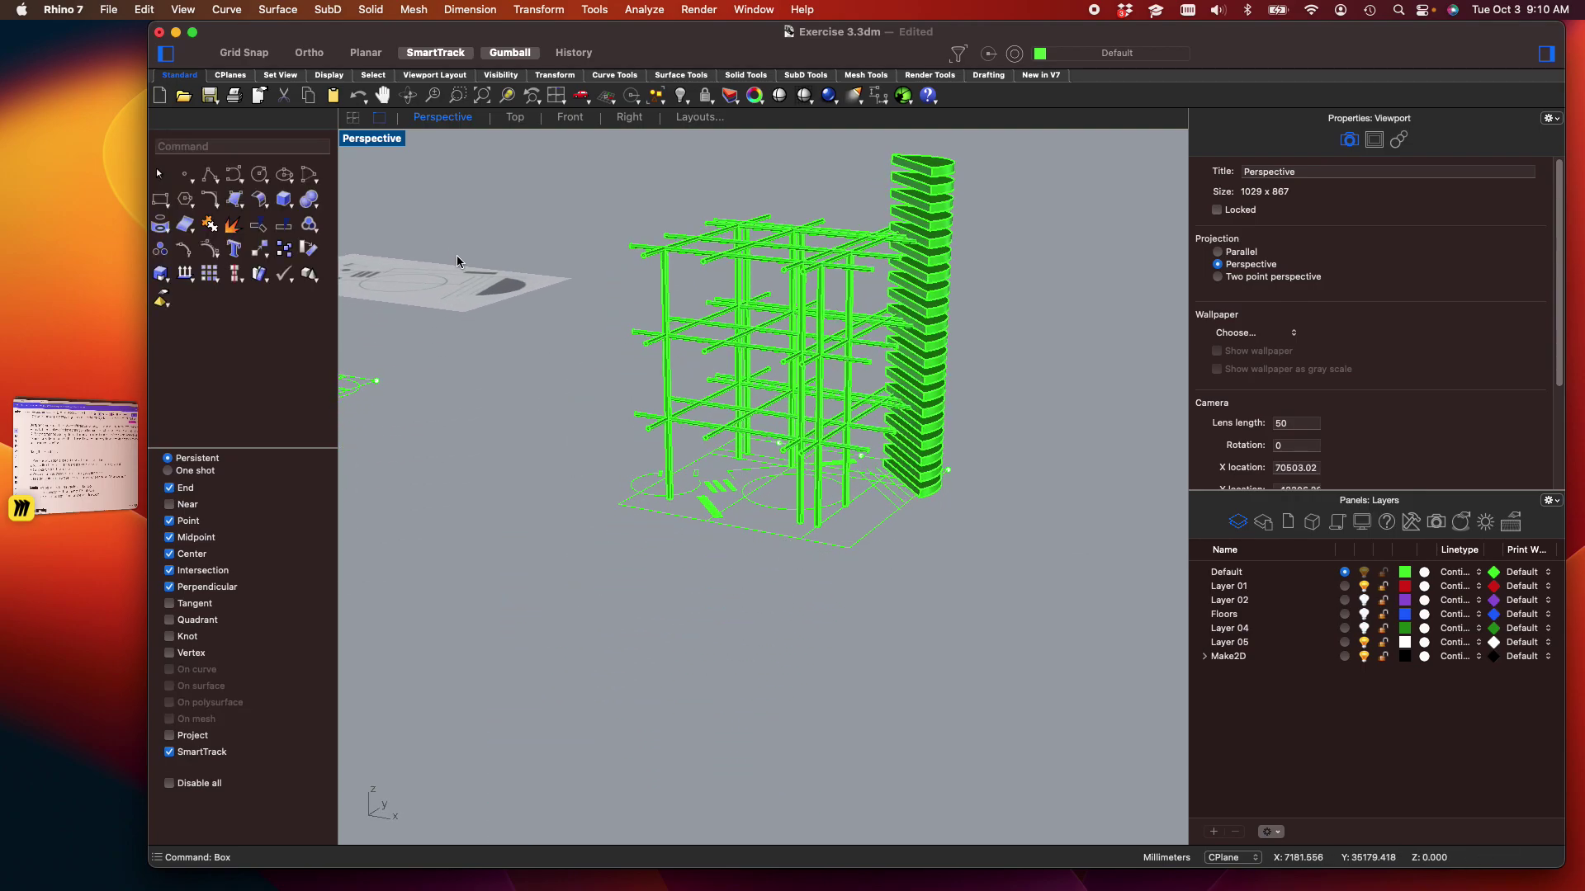
Maximize the Right viewport and frame the tower's side elevation in it
{"action": "double_click", "coordinate": [388, 139]}
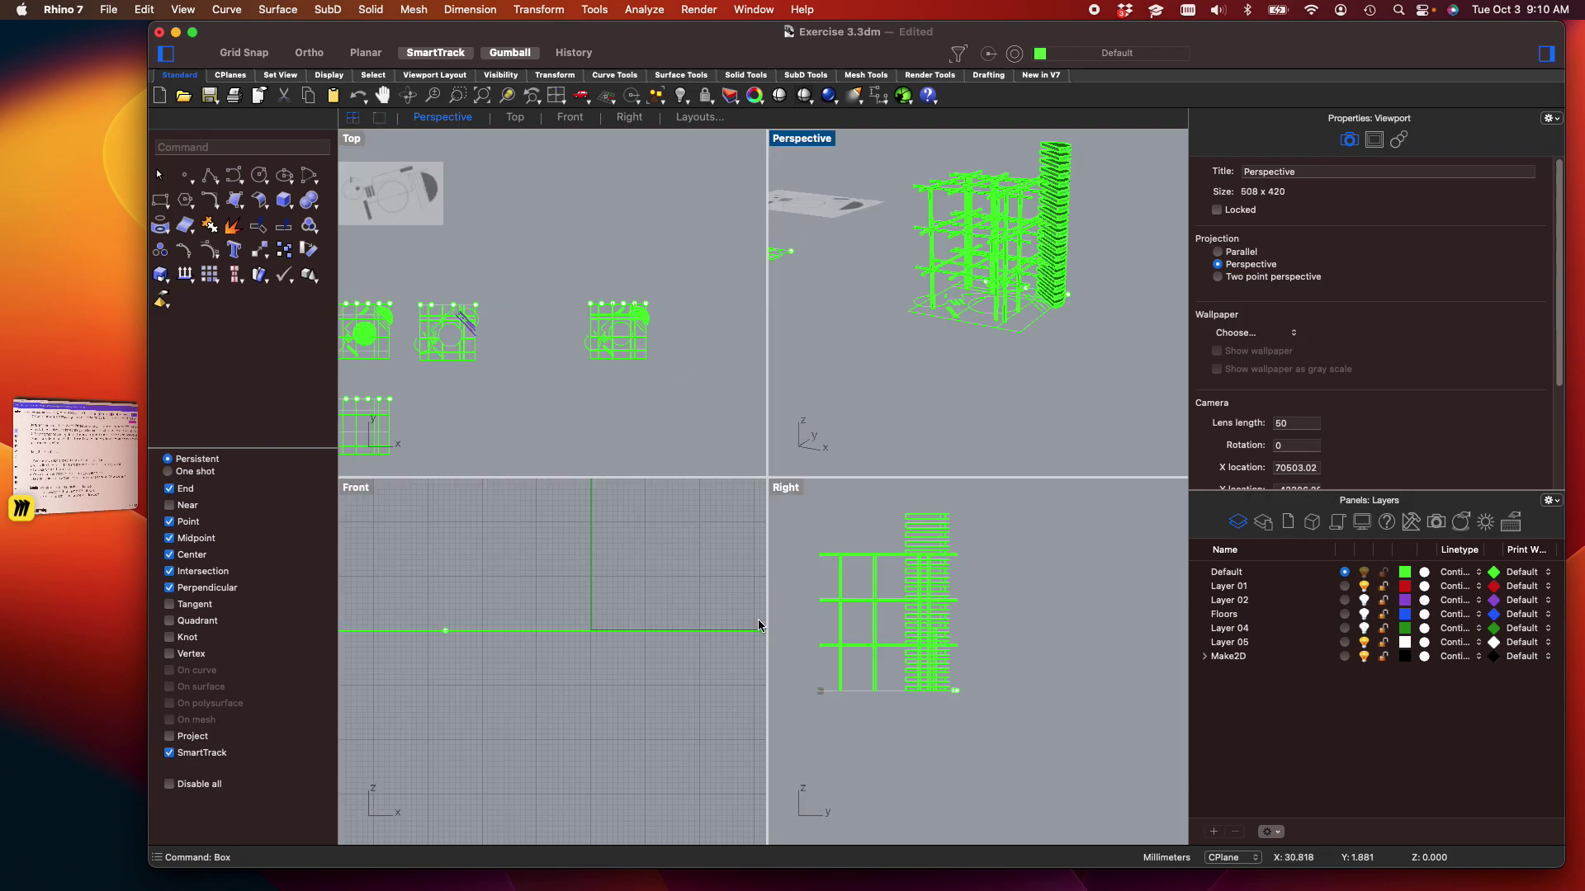
{"action": "scroll", "coordinate": [841, 637], "scroll_direction": "up", "scroll_amount": 5}
{"action": "right_click_drag", "start_coordinate": [842, 636], "coordinate": [994, 699]}
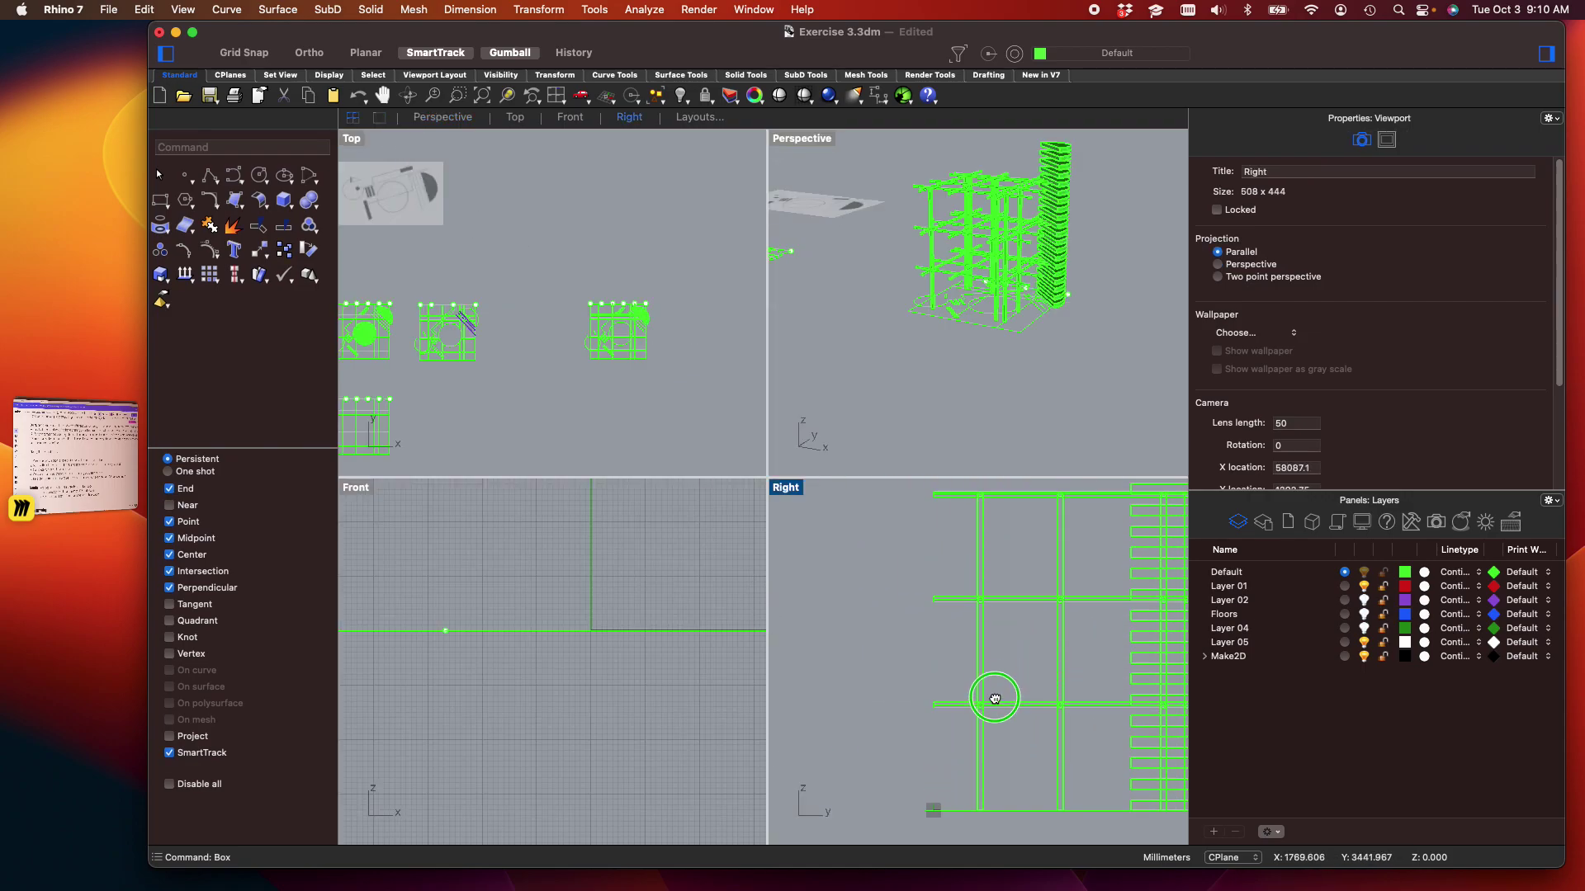
{"action": "double_click", "coordinate": [796, 489]}
{"action": "scroll", "coordinate": [817, 520], "scroll_direction": "down", "scroll_amount": 3}
{"action": "right_click_drag", "start_coordinate": [817, 515], "coordinate": [796, 529]}
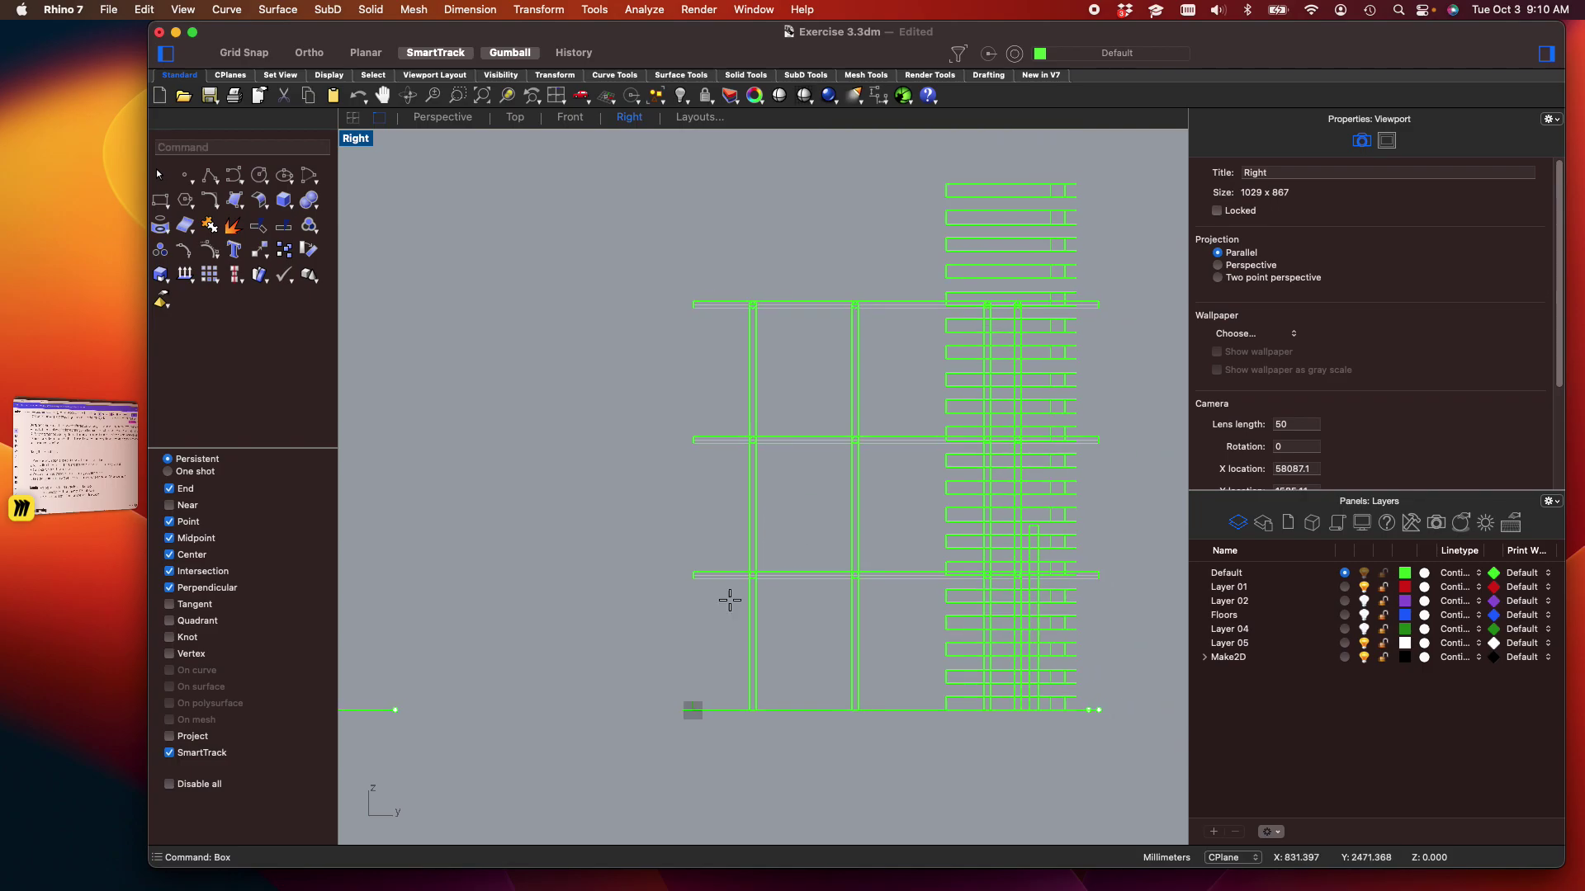
Draw a vertical line about 9264 mm high beside the tower, from the ground to the top platform, and measure its length
{"action": "key", "text": "Return"}
{"action": "left_click", "coordinate": [683, 709]}
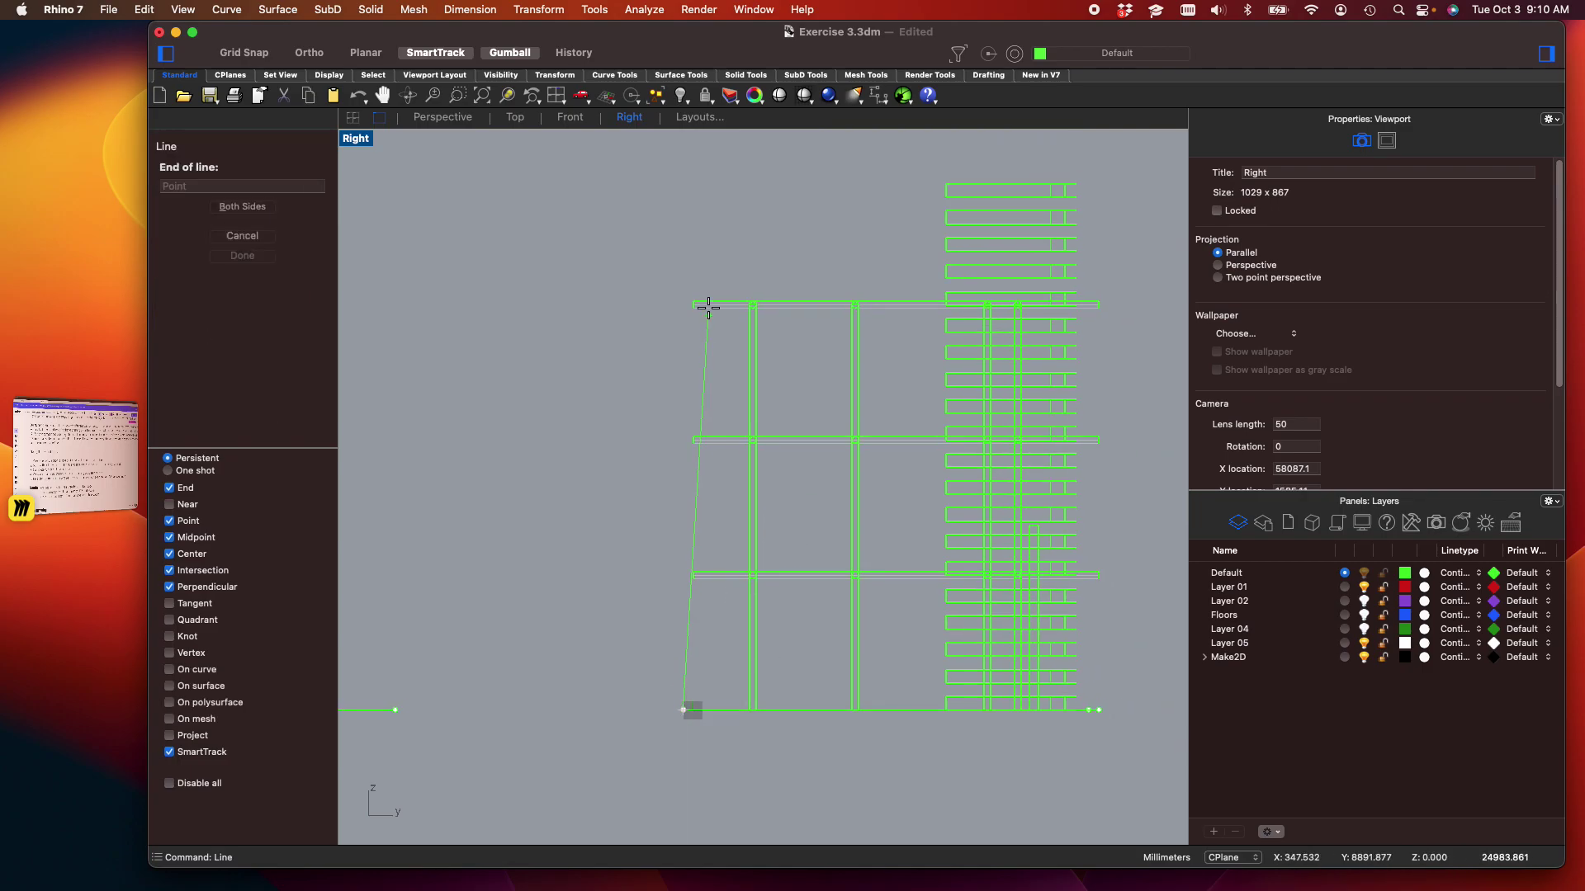
{"action": "key", "text": "F8"}
{"action": "left_click", "coordinate": [681, 297]}
{"action": "left_click", "coordinate": [682, 357]}
{"action": "type", "text": "length"}
{"action": "key", "text": "Return"}
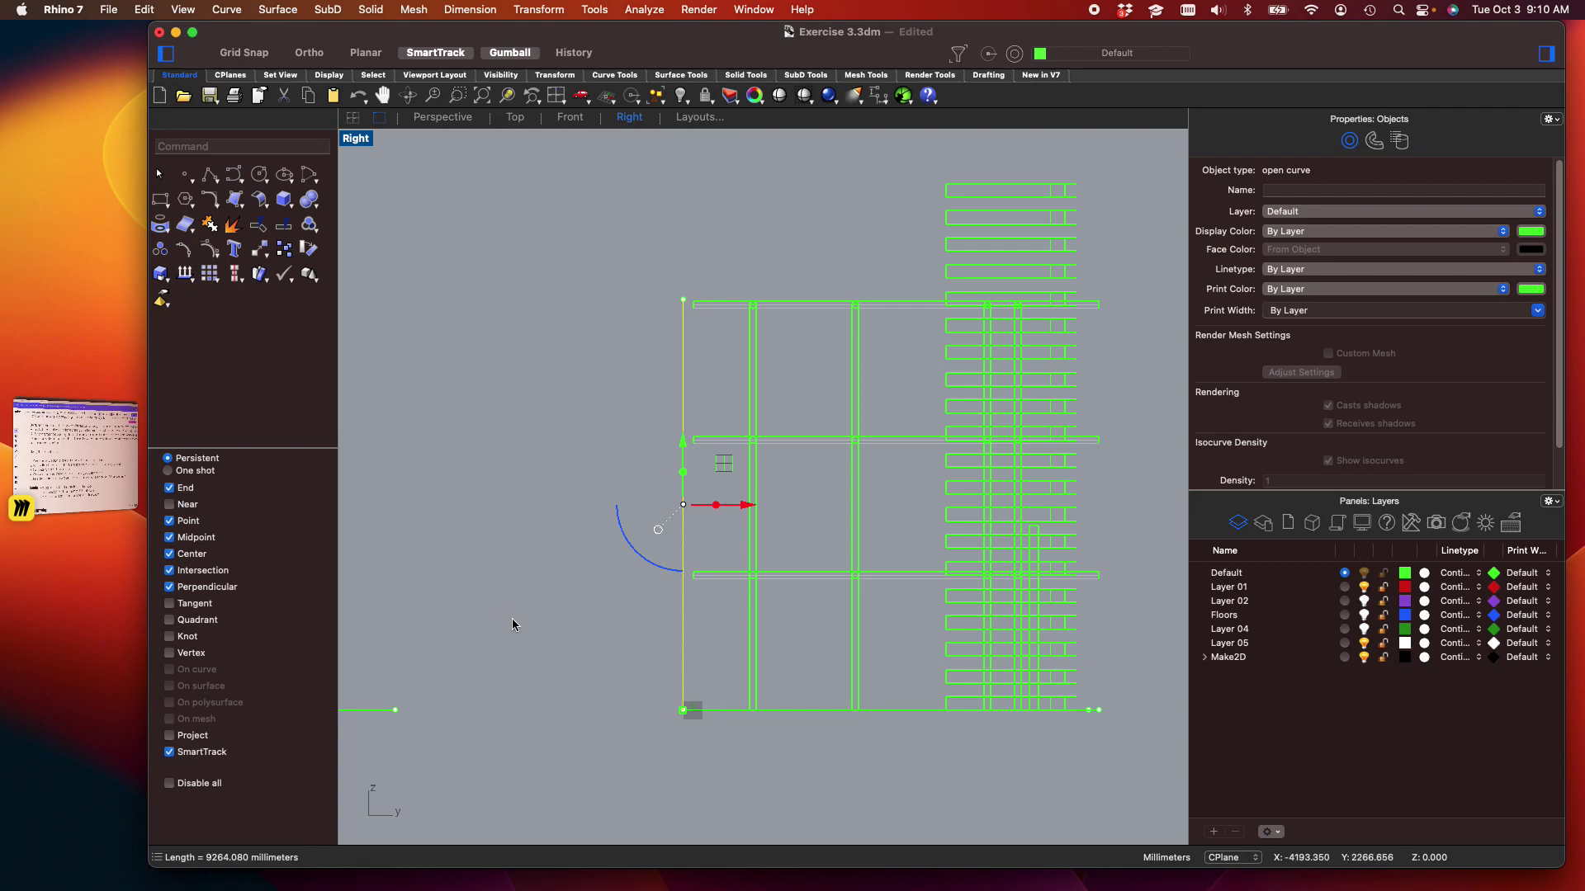
{"action": "left_click", "coordinate": [515, 527]}
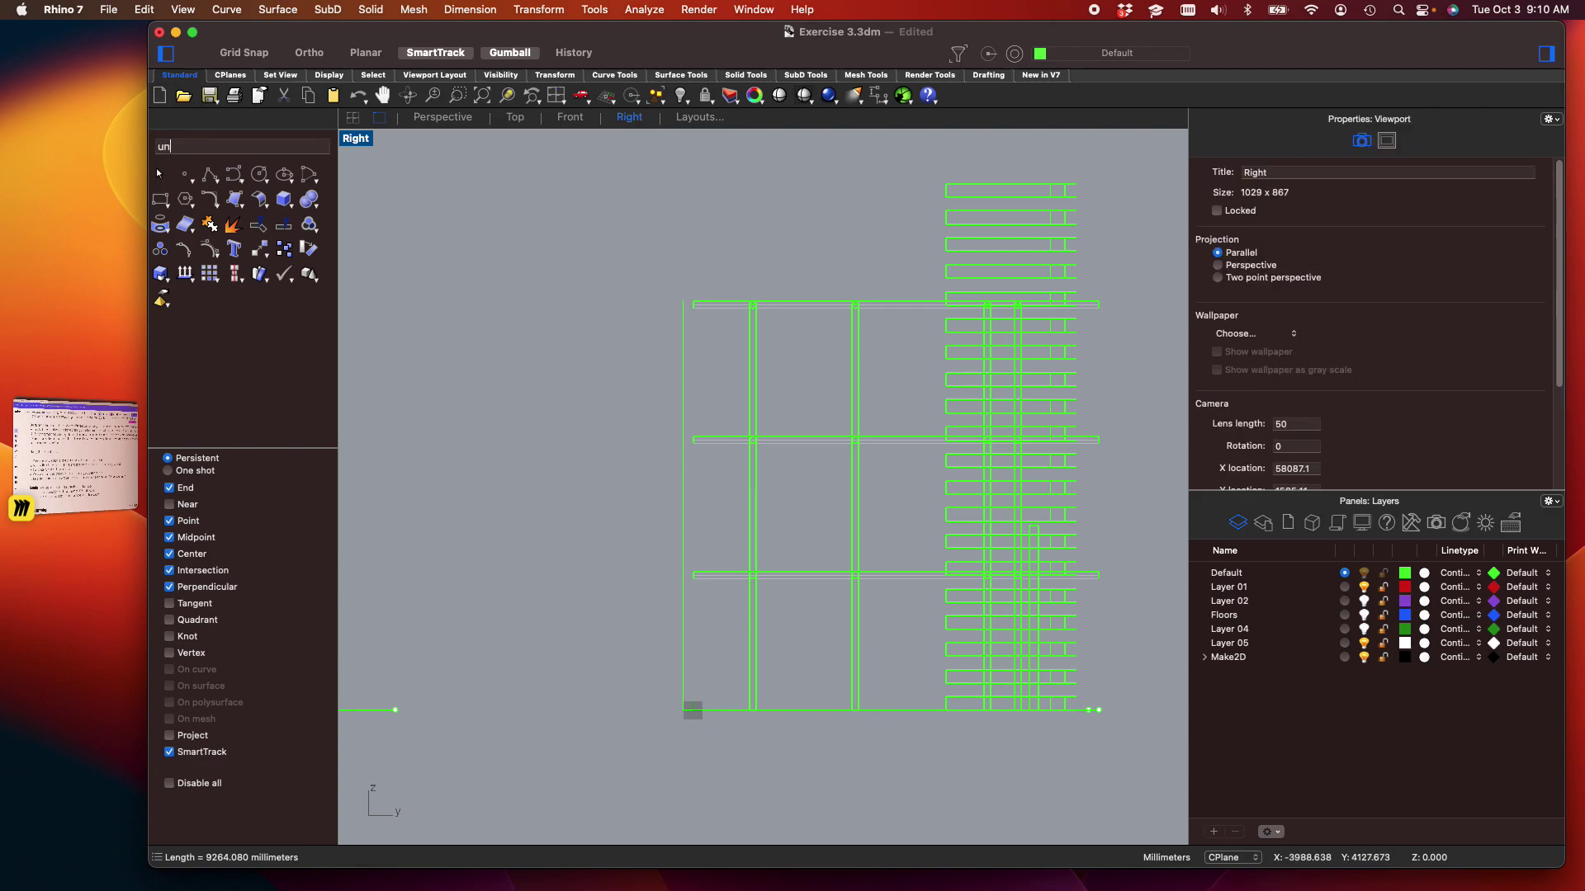
Dimension the full height of the vertical line, placing the dimension on its side away from the tower
{"action": "key", "text": "BackSpace"}
{"action": "key", "text": "BackSpace"}
{"action": "key", "text": "BackSpace"}
{"action": "type", "text": "dim"}
{"action": "key", "text": "Return"}
{"action": "scroll", "coordinate": [648, 623], "scroll_direction": "up", "scroll_amount": 4}
{"action": "scroll", "coordinate": [669, 788], "scroll_direction": "up", "scroll_amount": 6}
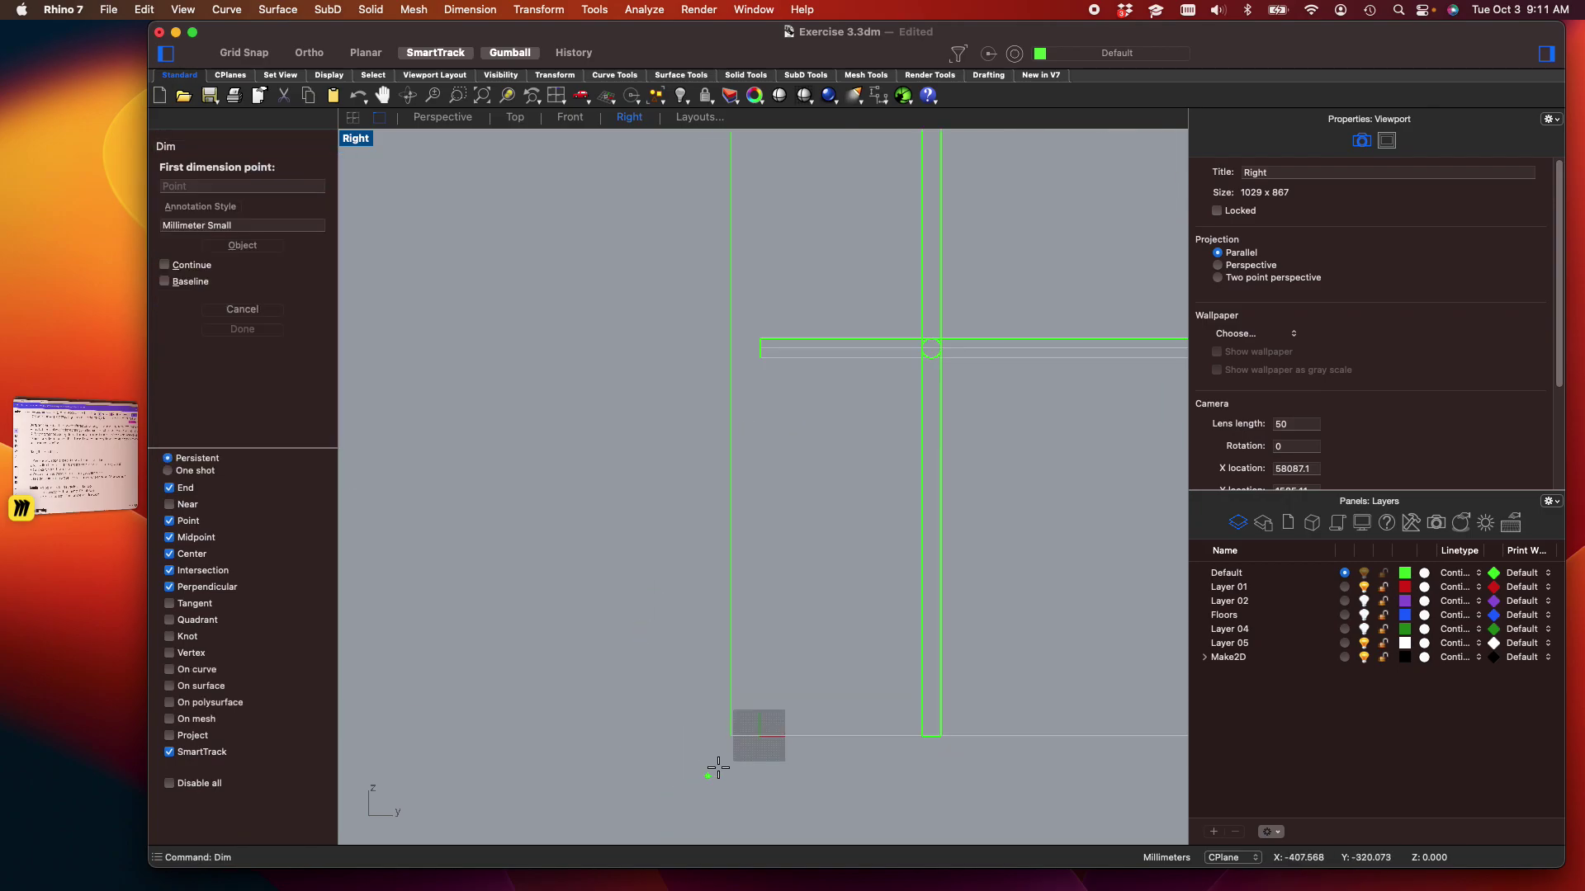
{"action": "left_click", "coordinate": [731, 735]}
{"action": "scroll", "coordinate": [725, 698], "scroll_direction": "down", "scroll_amount": 10}
{"action": "scroll", "coordinate": [726, 698], "scroll_direction": "down", "scroll_amount": 2}
{"action": "left_click", "coordinate": [727, 378]}
{"action": "left_click", "coordinate": [683, 504]}
Examine the dimension text on the vertical line up close and at the scale of the whole elevation
{"action": "scroll", "coordinate": [683, 529], "scroll_direction": "up", "scroll_amount": 10}
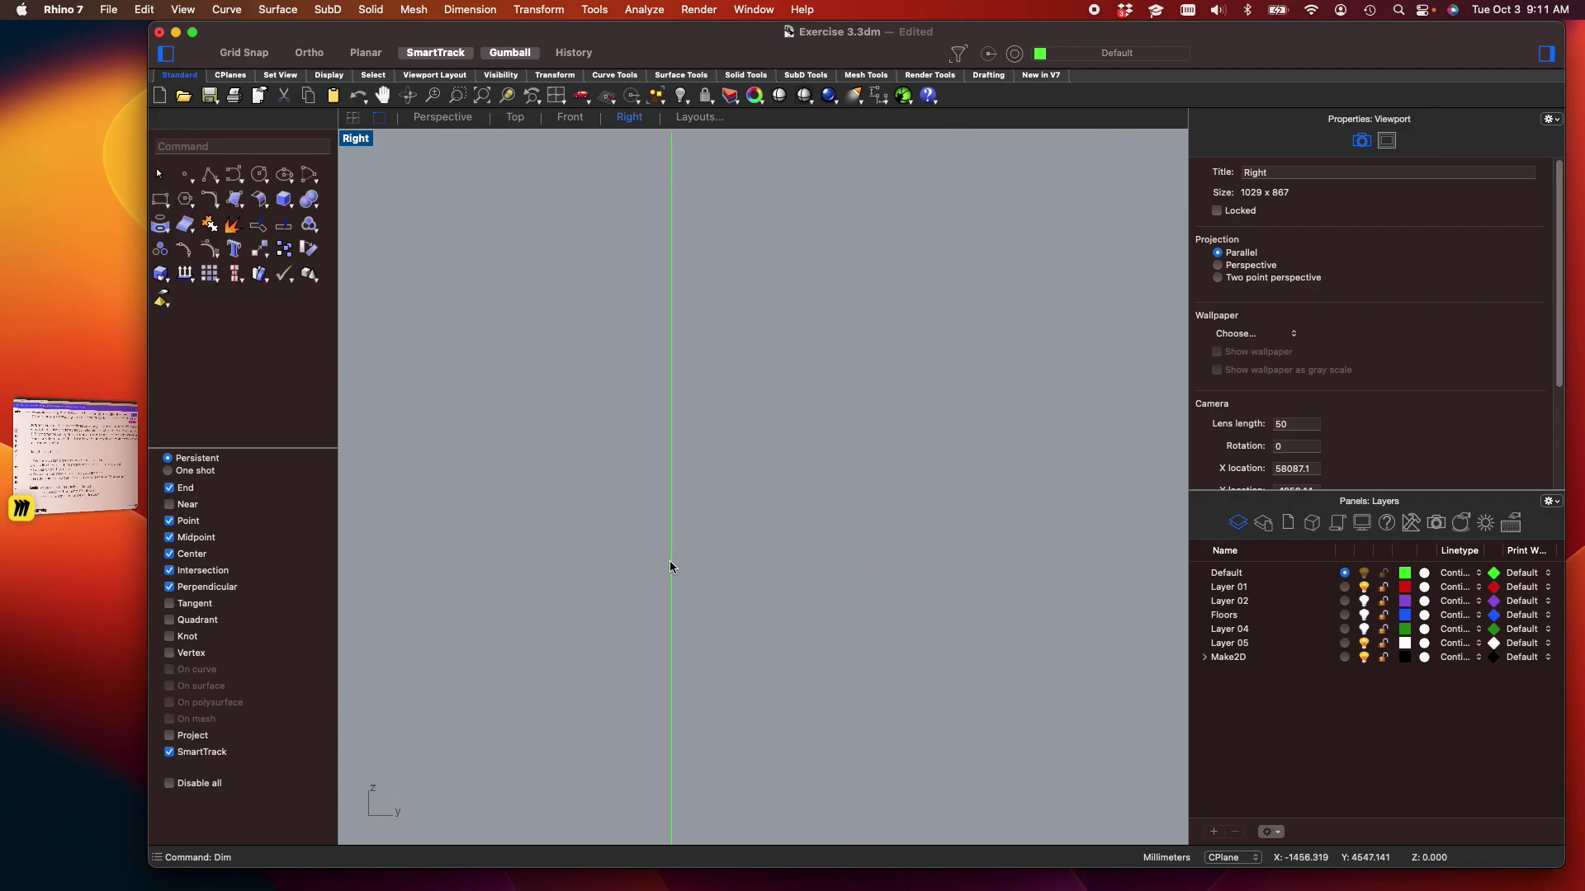
{"action": "scroll", "coordinate": [692, 363], "scroll_direction": "up", "scroll_amount": 5}
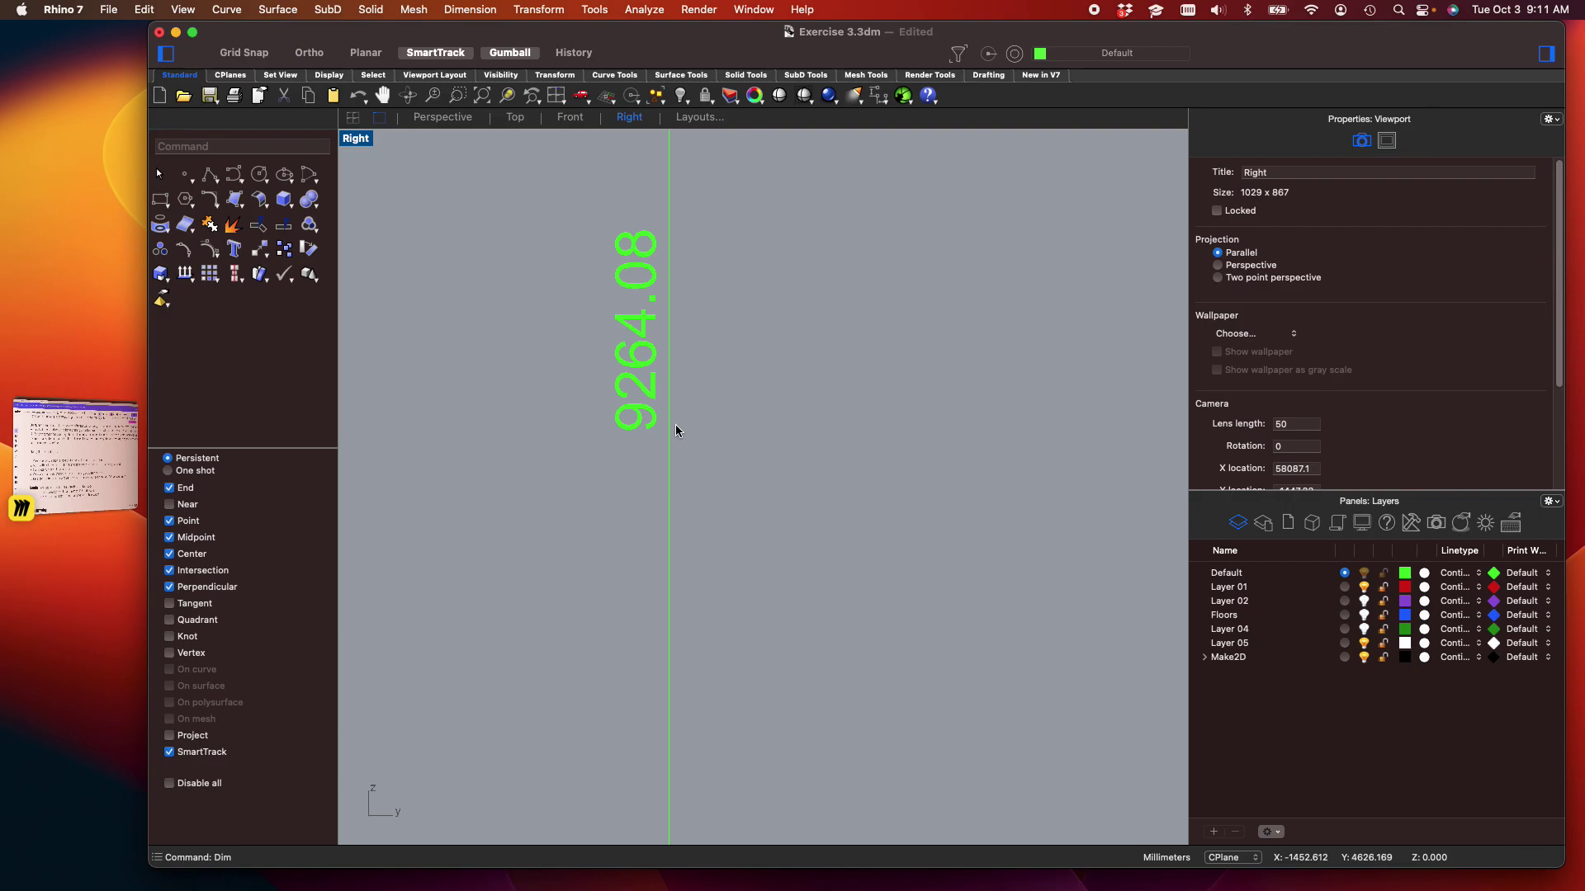
{"action": "scroll", "coordinate": [677, 430], "scroll_direction": "down", "scroll_amount": 2}
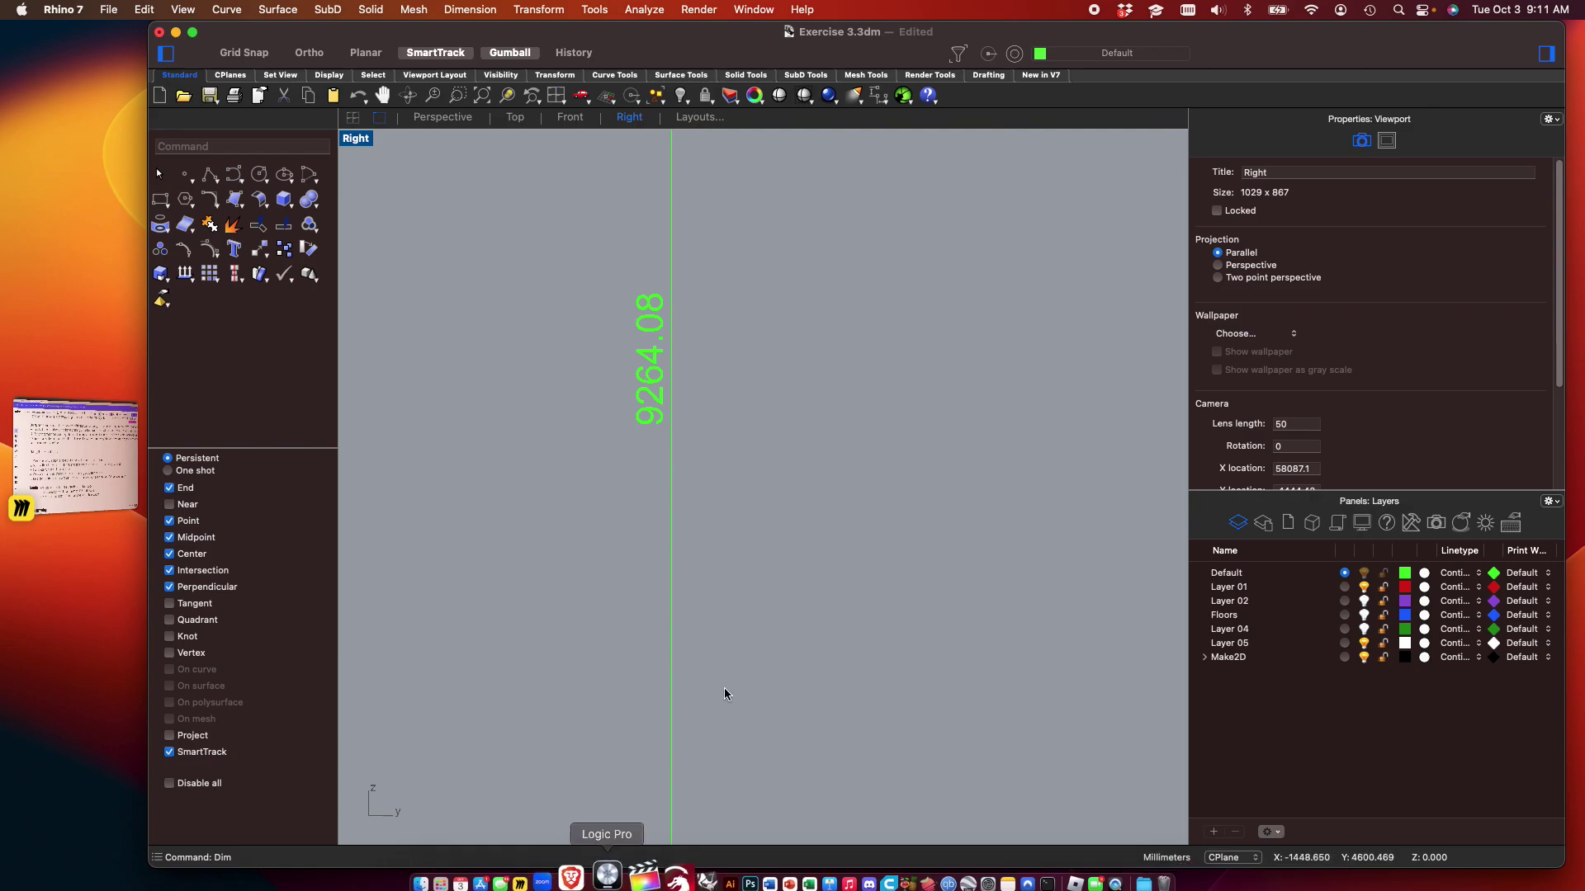
{"action": "scroll", "coordinate": [746, 641], "scroll_direction": "down", "scroll_amount": 6}
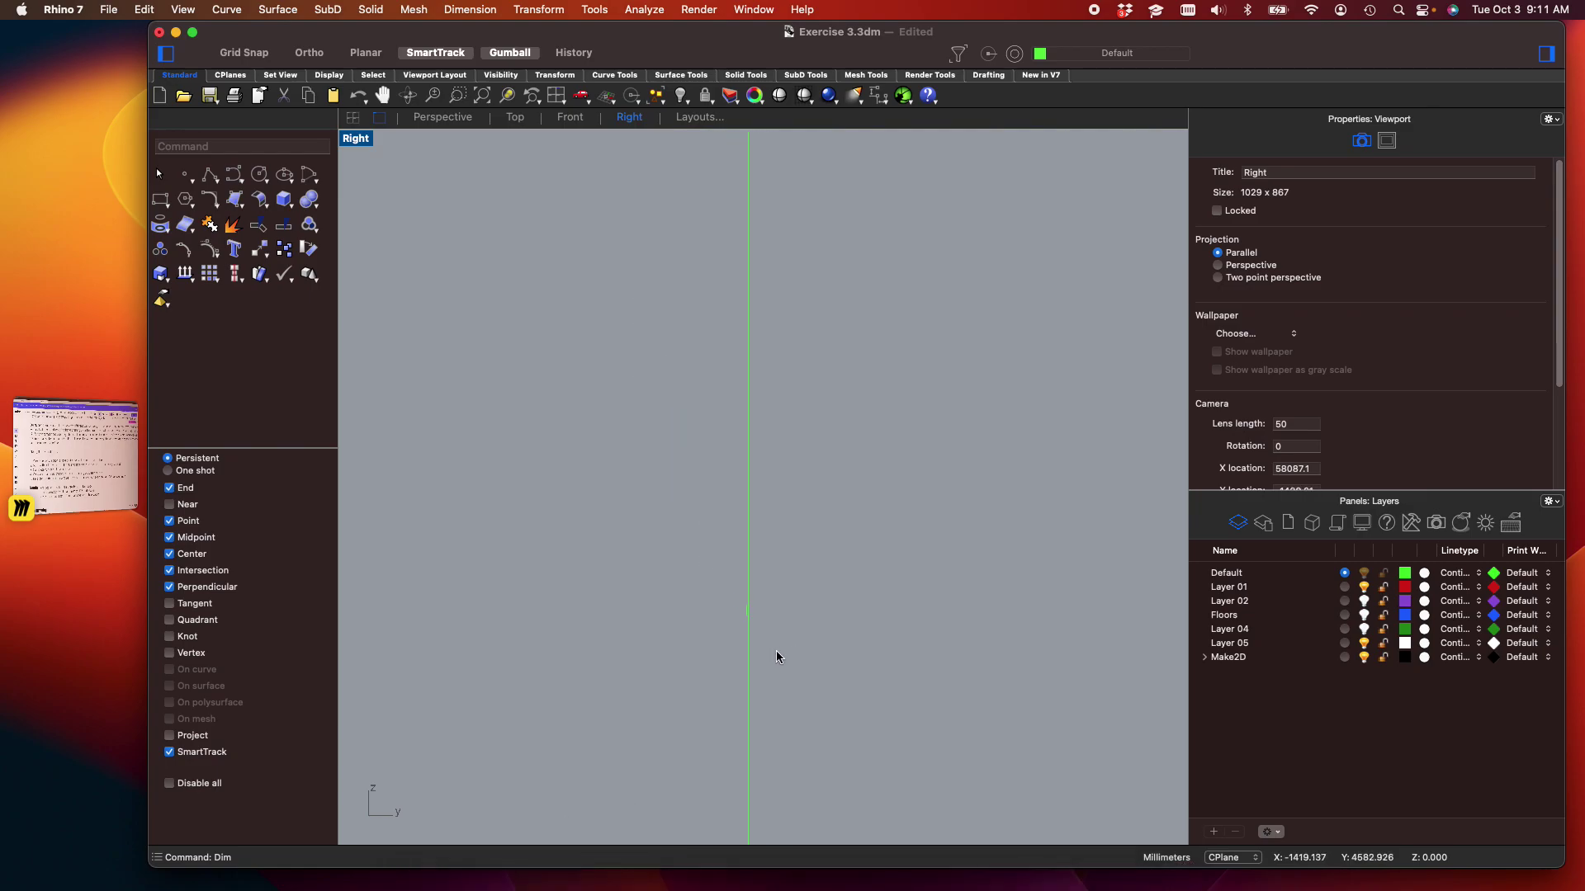
{"action": "scroll", "coordinate": [744, 598], "scroll_direction": "up", "scroll_amount": 5}
{"action": "scroll", "coordinate": [792, 524], "scroll_direction": "down", "scroll_amount": 5}
{"action": "scroll", "coordinate": [764, 605], "scroll_direction": "up", "scroll_amount": 4}
{"action": "scroll", "coordinate": [765, 592], "scroll_direction": "up", "scroll_amount": 2}
{"action": "scroll", "coordinate": [766, 579], "scroll_direction": "down", "scroll_amount": 6}
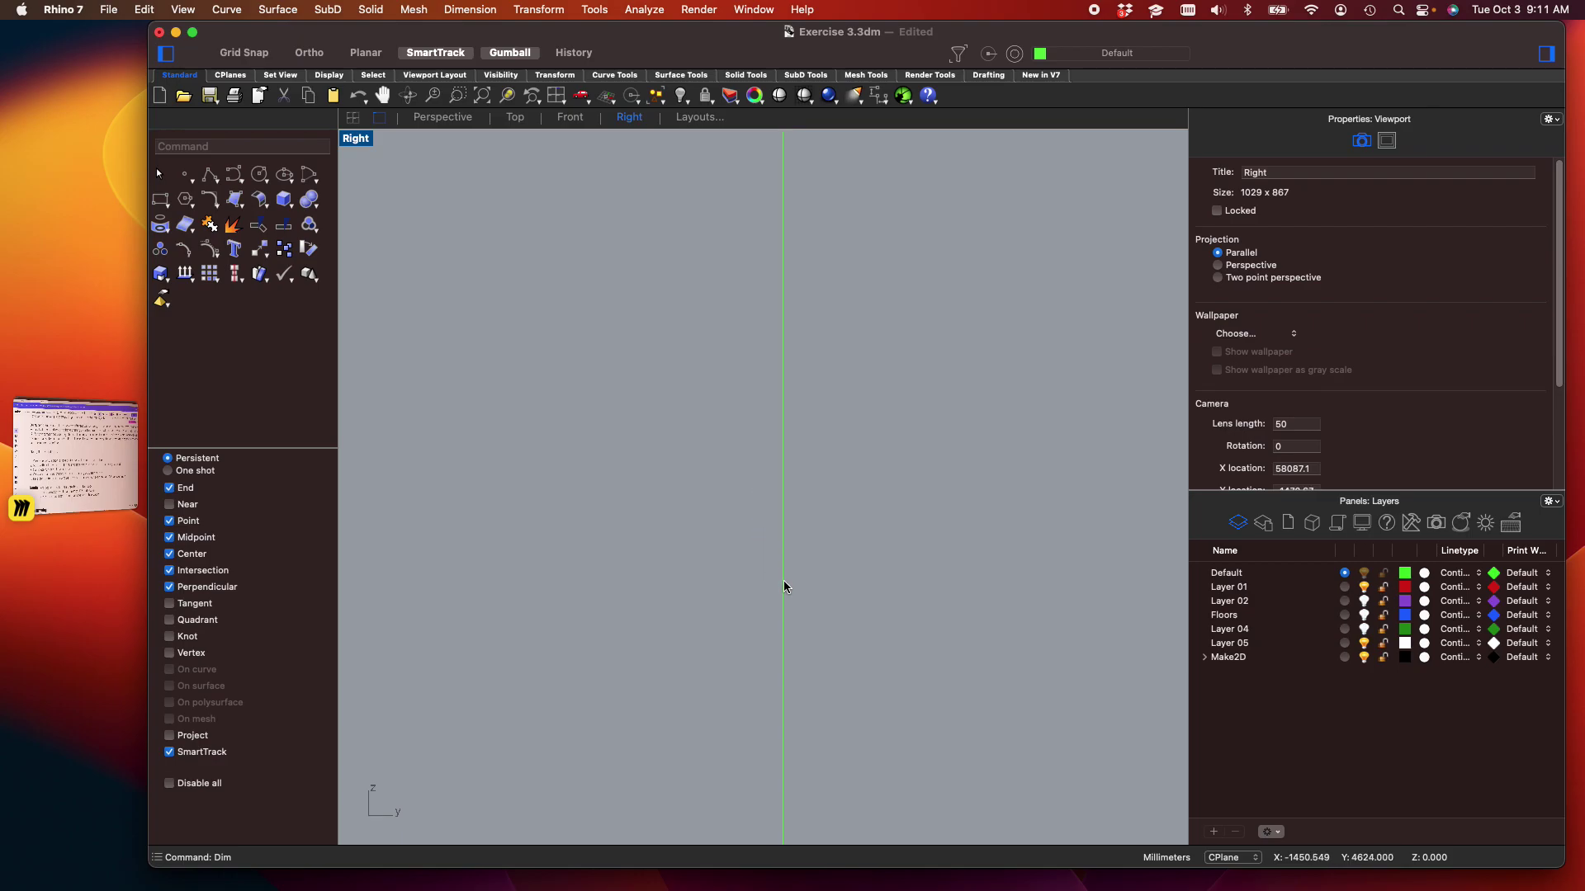
{"action": "scroll", "coordinate": [784, 581], "scroll_direction": "down", "scroll_amount": 10}
{"action": "right_click_drag", "start_coordinate": [949, 603], "coordinate": [615, 560]}
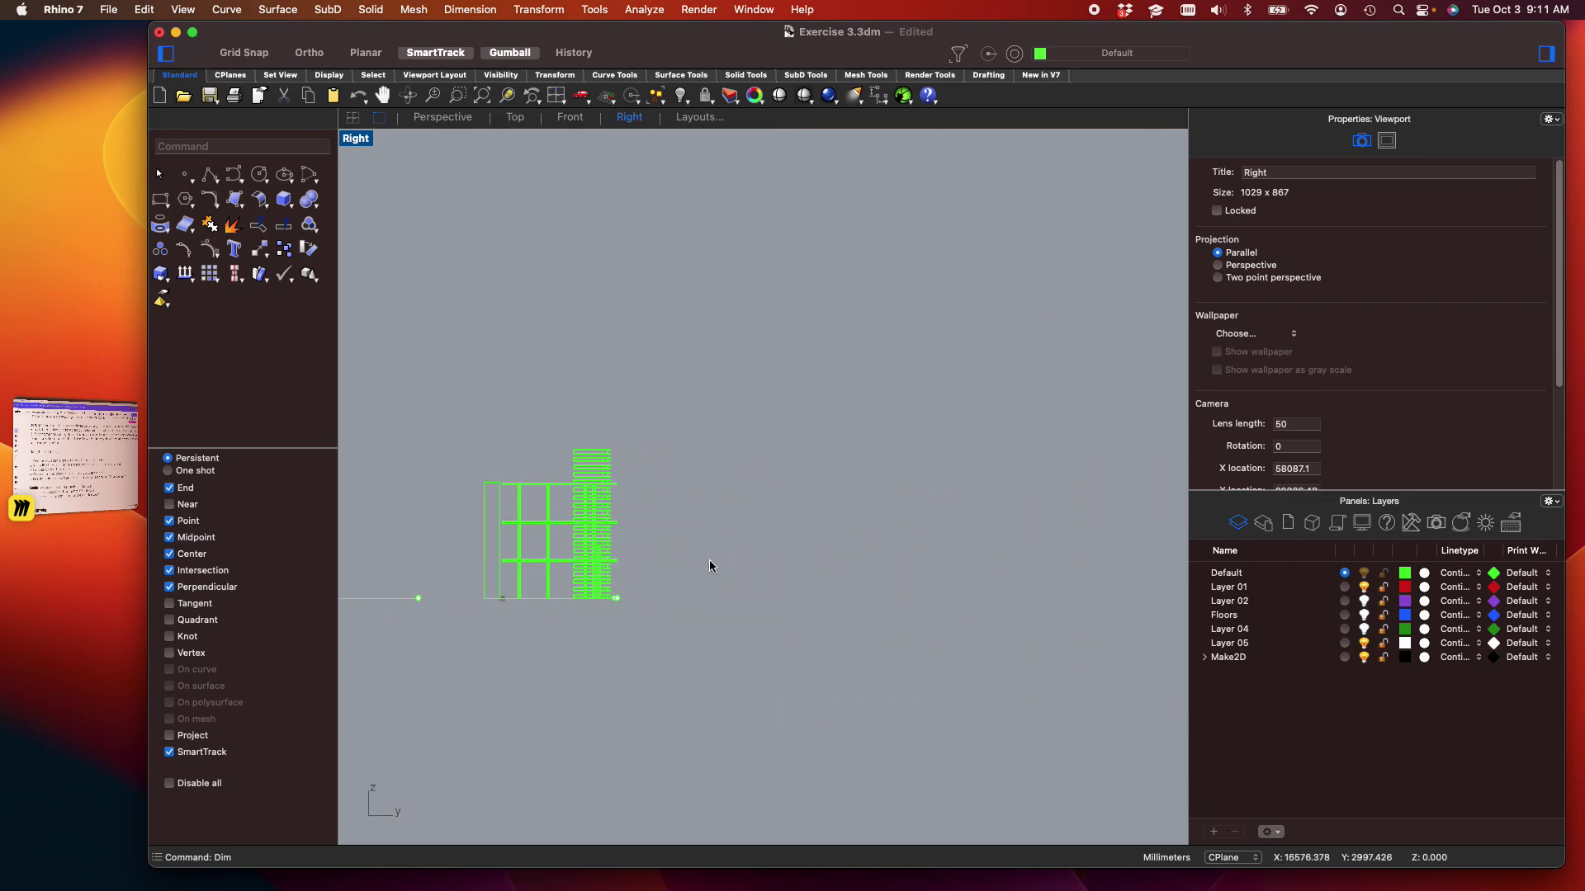
Restore the four-viewport layout and create a 9000 × 9000 × 9000 mm box on the ground beside the tower in Perspective
{"action": "double_click", "coordinate": [355, 139]}
{"action": "right_click_drag", "start_coordinate": [1141, 395], "coordinate": [931, 397], "text": "shift"}
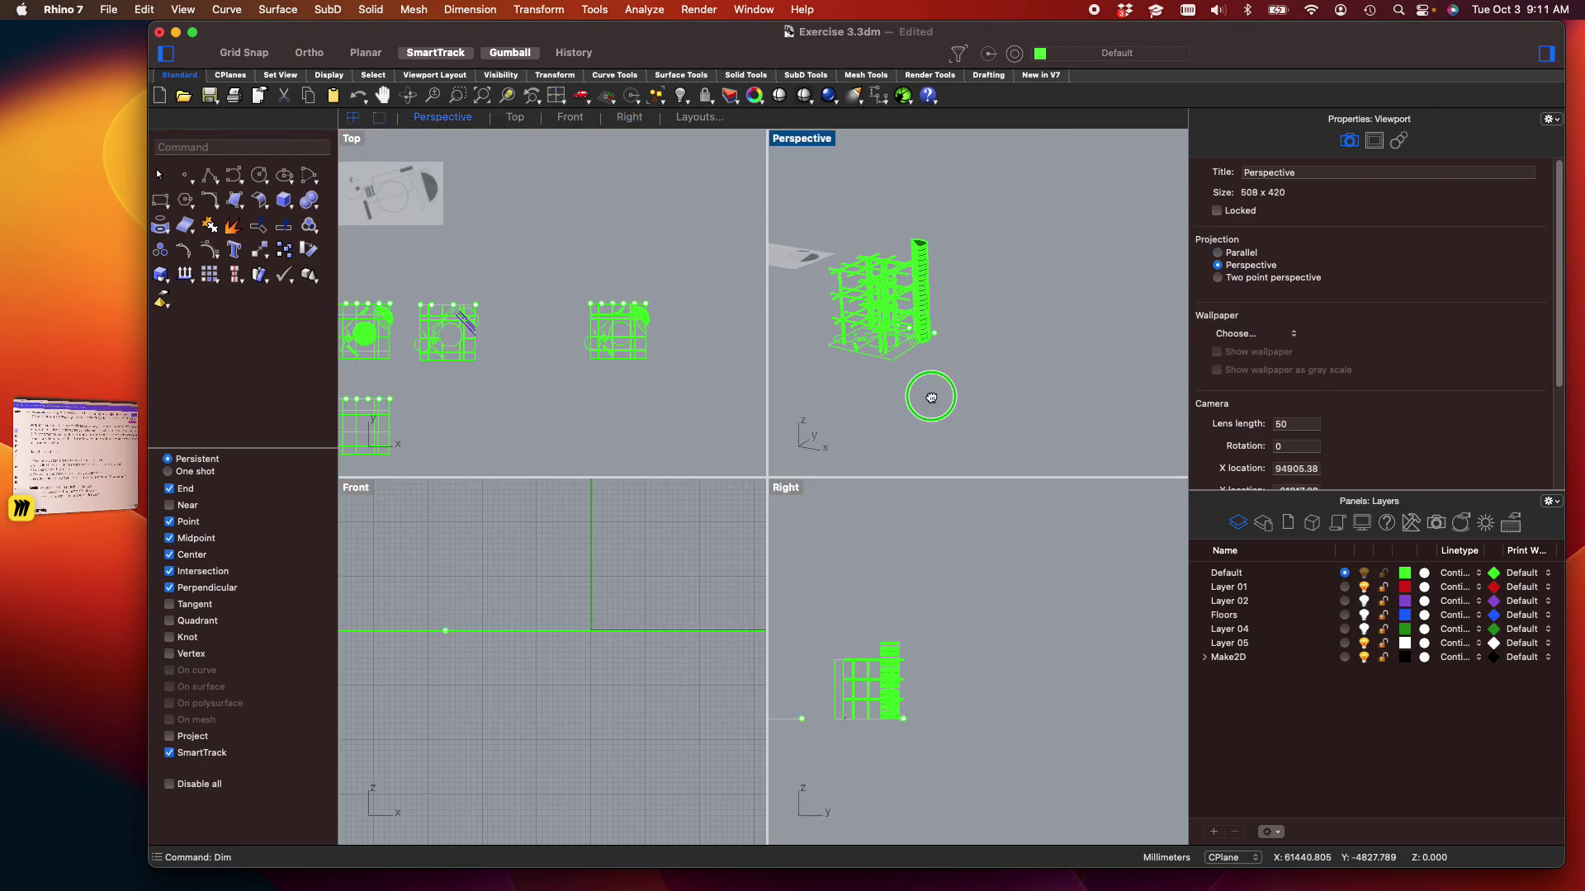
{"action": "type", "text": "box"}
{"action": "key", "text": "Return"}
{"action": "left_click", "coordinate": [999, 385]}
{"action": "type", "text": "9000"}
{"action": "key", "text": "Return"}
{"action": "type", "text": "6000"}
{"action": "key", "text": "Return"}
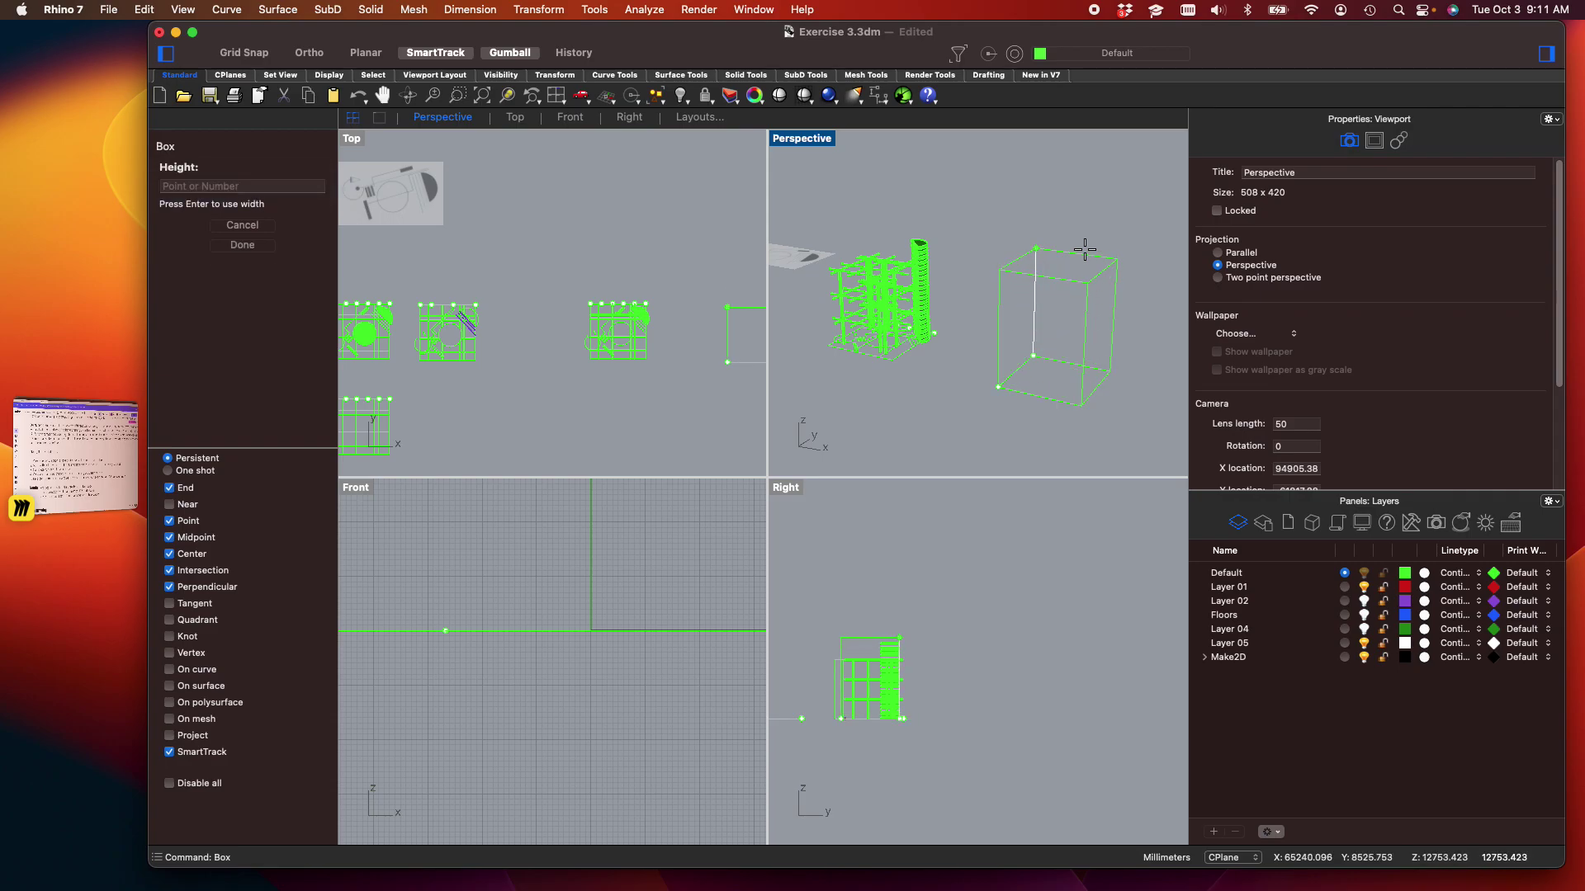
{"action": "type", "text": "9"}
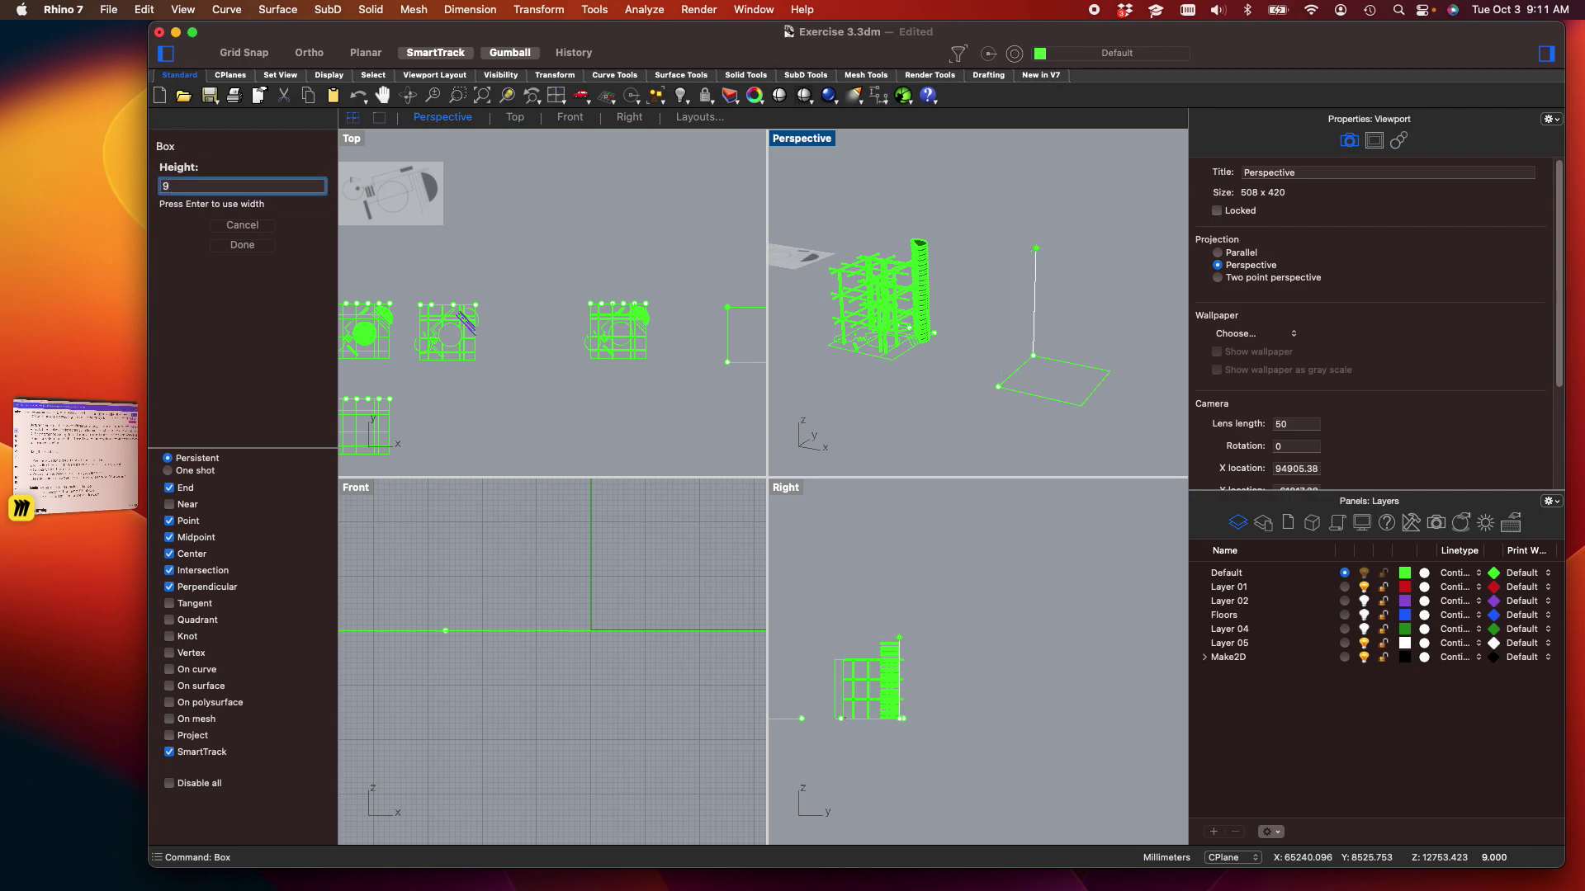
{"action": "type", "text": "000"}
{"action": "key", "text": "Return"}
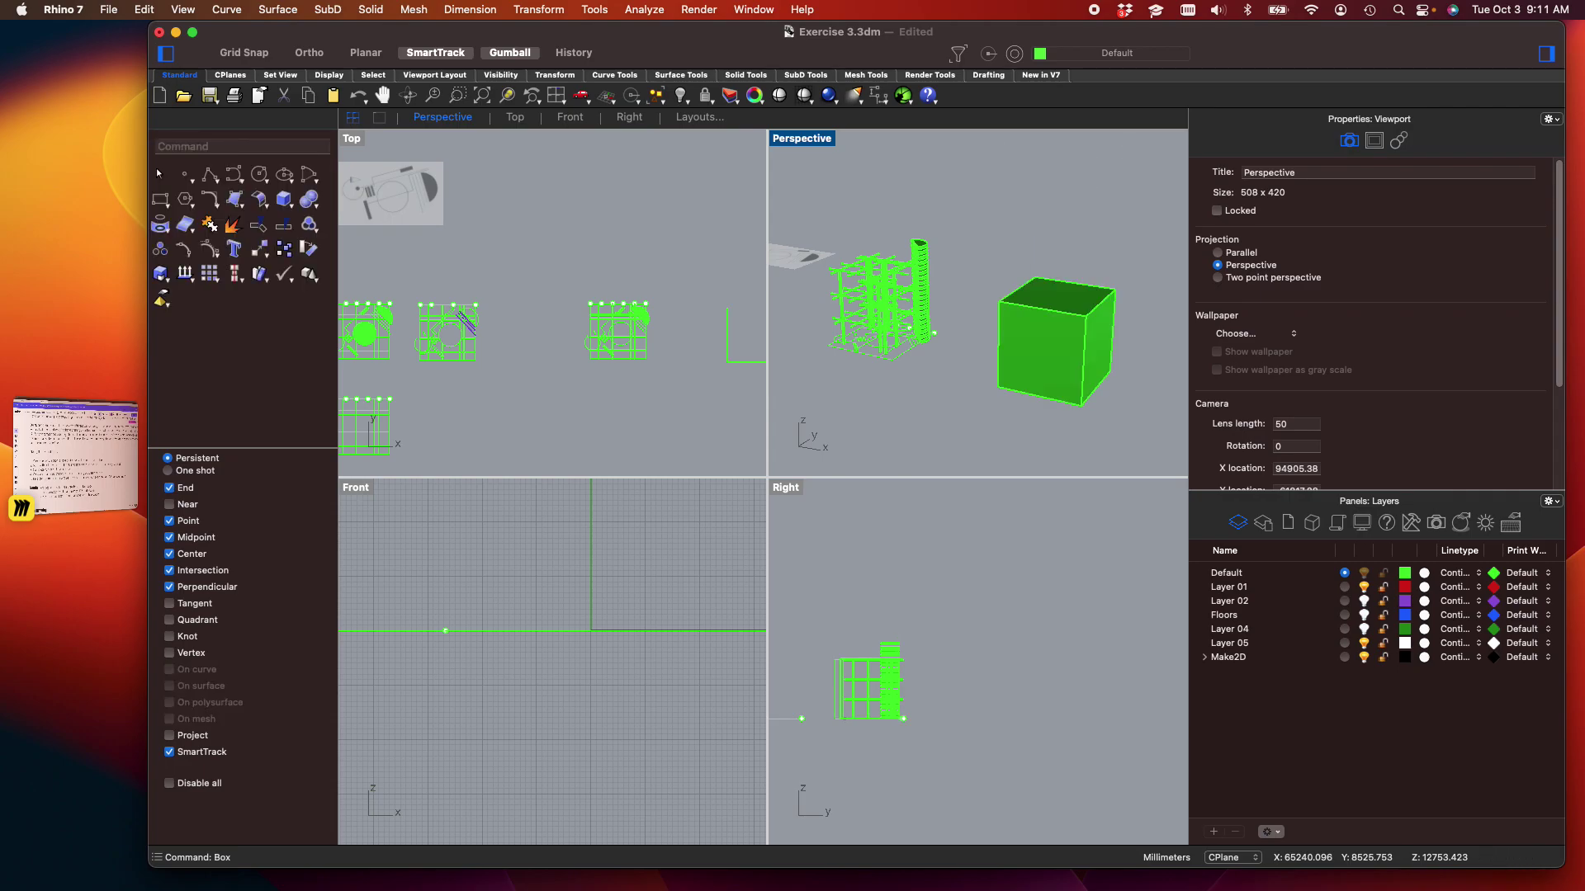
Maximize the Perspective viewport, frame the new box in it and select the box
{"action": "scroll", "coordinate": [947, 357], "scroll_direction": "up", "scroll_amount": 7}
{"action": "scroll", "coordinate": [992, 331], "scroll_direction": "down", "scroll_amount": 2}
{"action": "right_click_drag", "start_coordinate": [958, 327], "coordinate": [1047, 336], "text": "shift"}
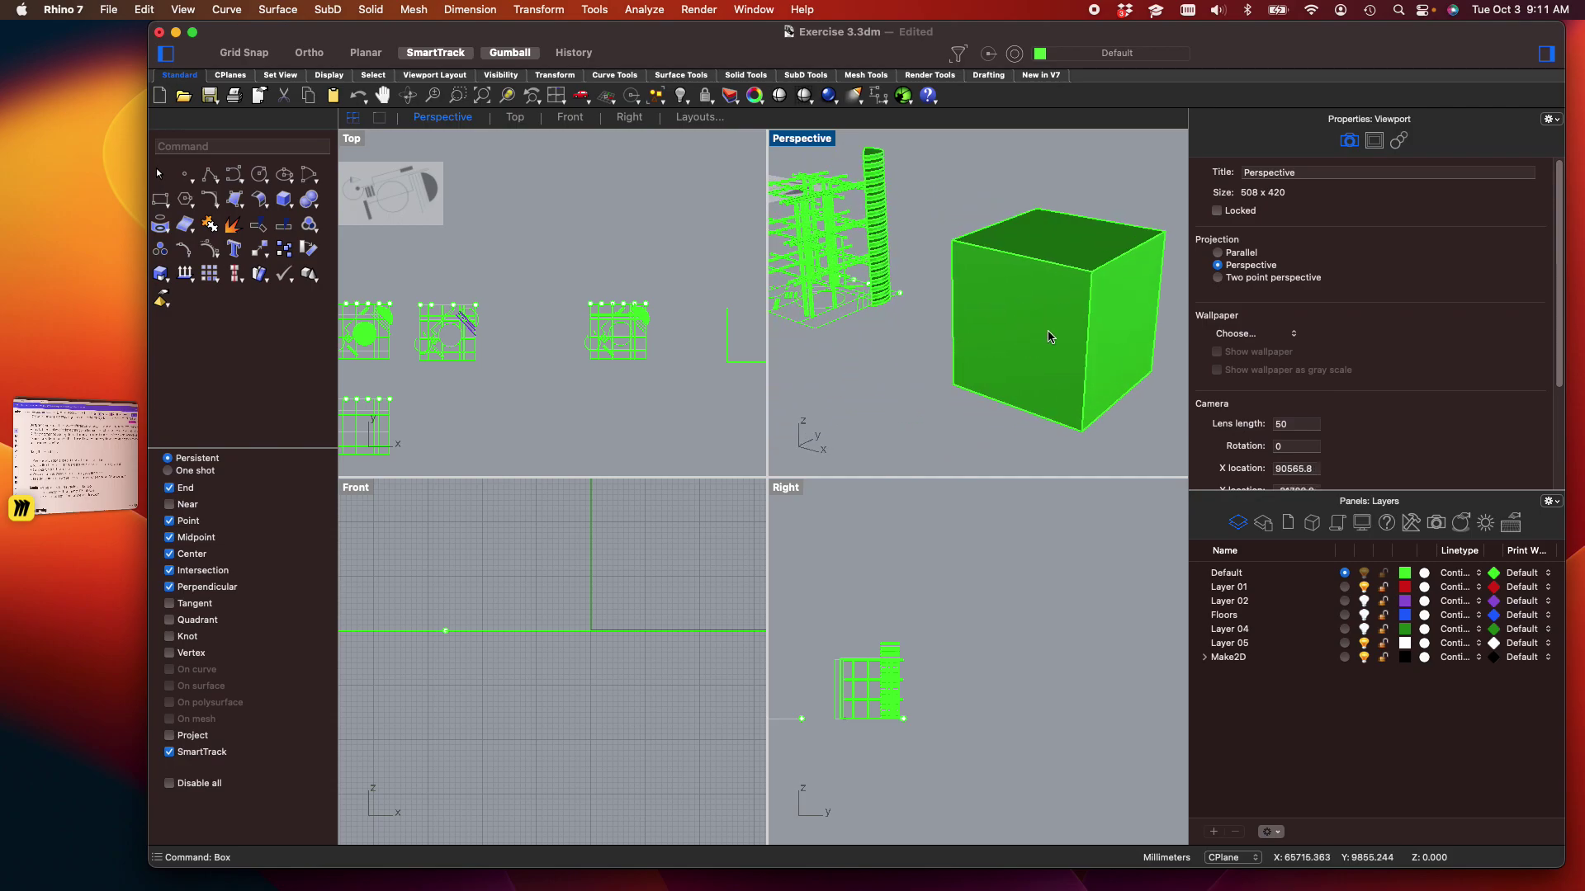
{"action": "double_click", "coordinate": [815, 138]}
{"action": "right_click_drag", "start_coordinate": [842, 500], "coordinate": [920, 442], "text": "shift"}
{"action": "left_click", "coordinate": [690, 451]}
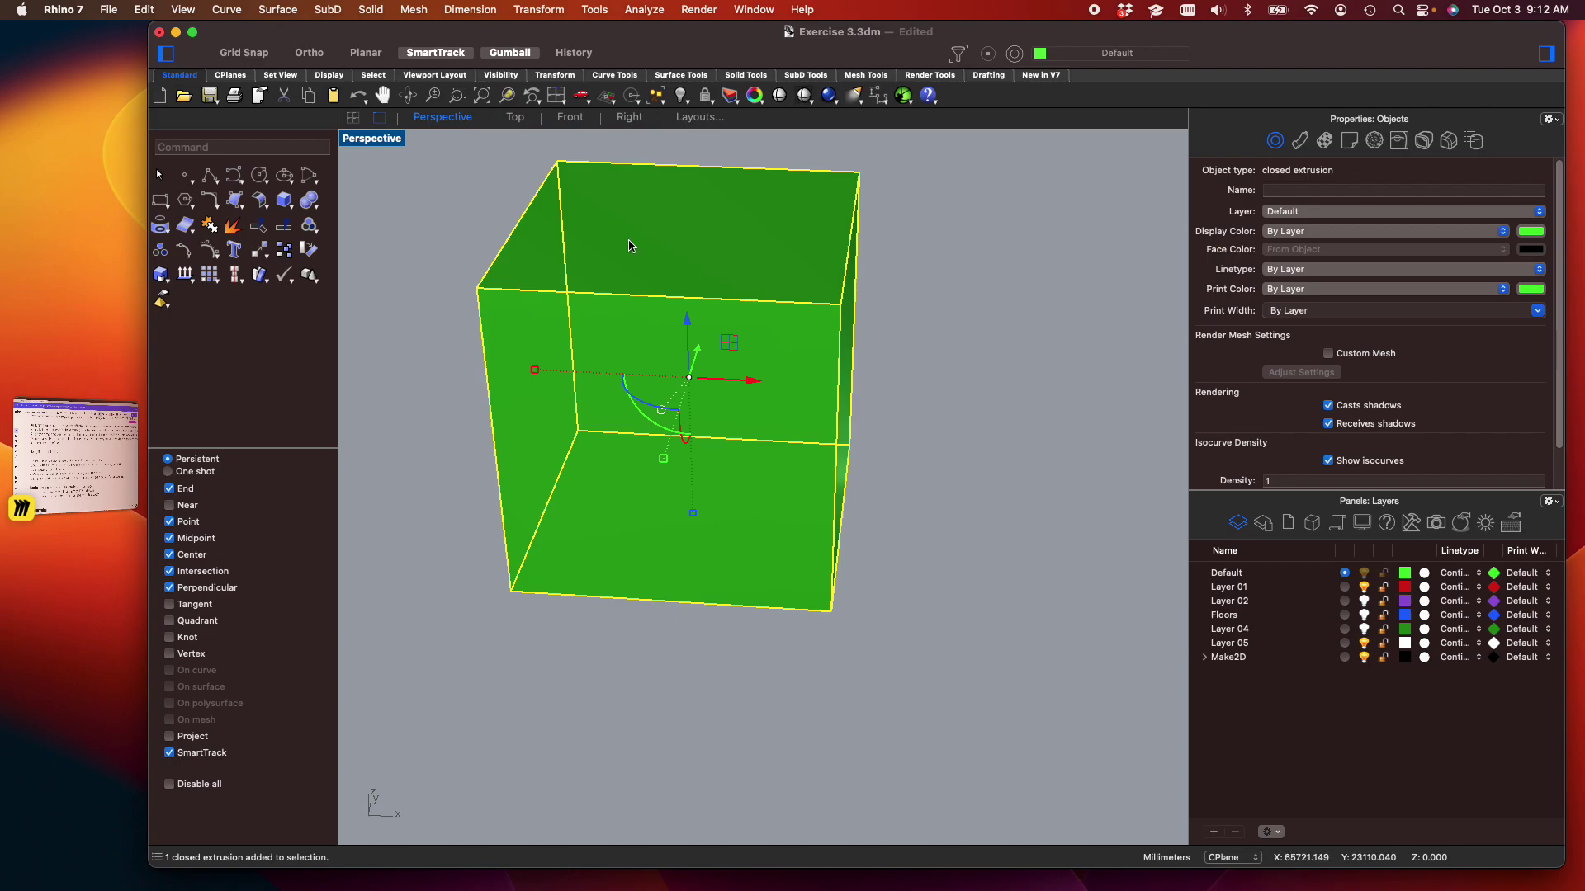
Display the box in Wireframe mode to see its edges, return the viewport to Shaded and select the box
{"action": "left_click", "coordinate": [373, 141]}
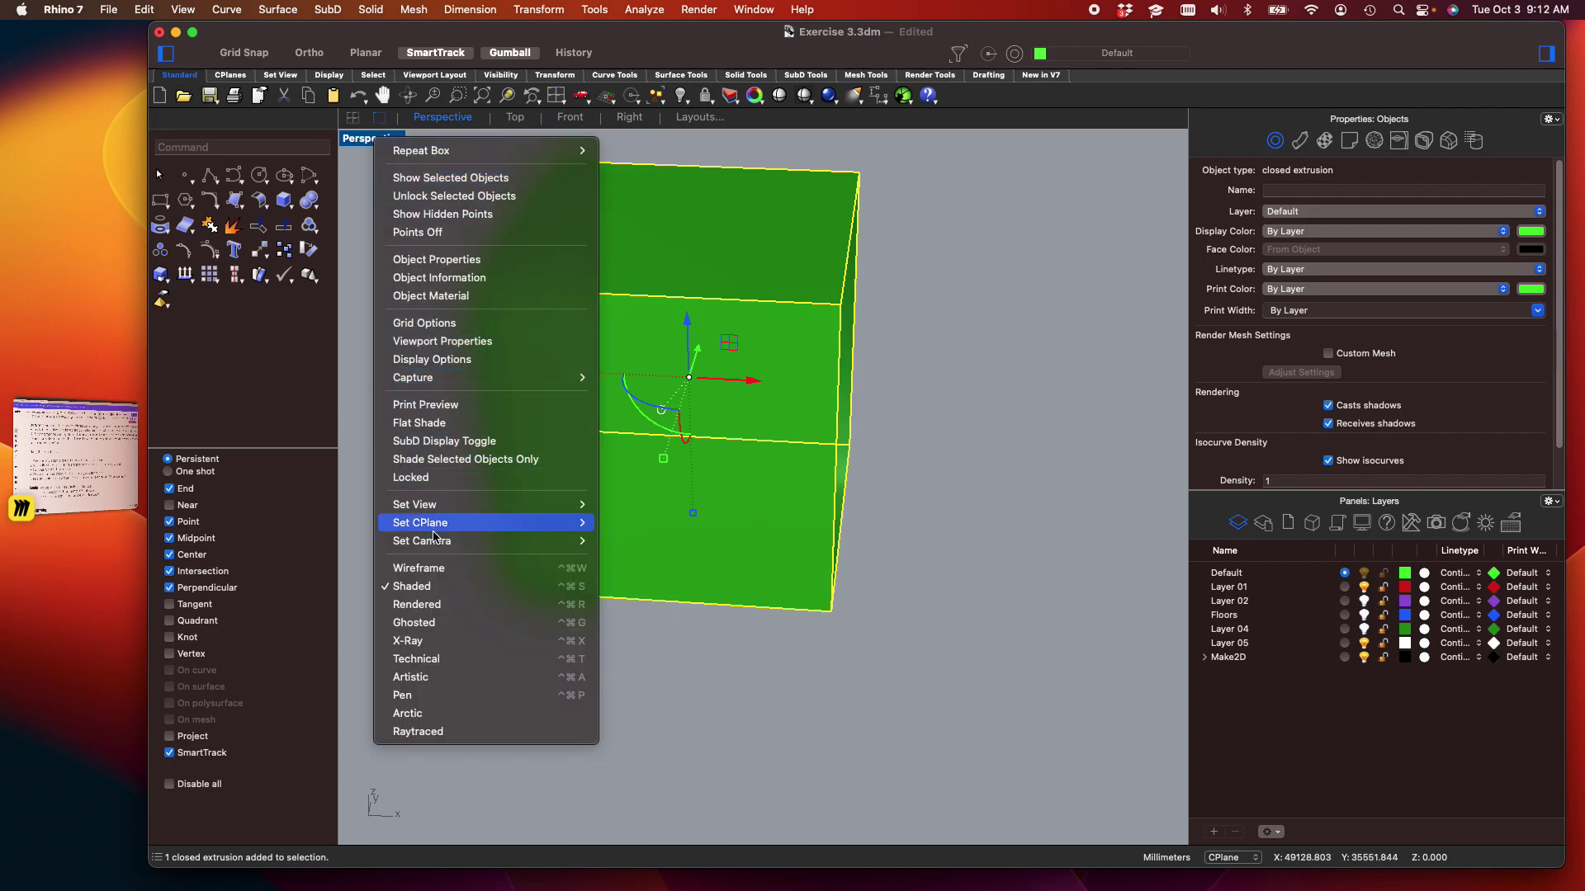
{"action": "left_click", "coordinate": [478, 568]}
{"action": "mouse_move", "coordinate": [884, 546]}
{"action": "right_mouse_down"}
{"action": "mouse_move", "coordinate": [898, 544]}
{"action": "mouse_move", "coordinate": [828, 524]}
{"action": "mouse_move", "coordinate": [806, 495]}
{"action": "mouse_move", "coordinate": [974, 515]}
{"action": "mouse_move", "coordinate": [864, 537]}
{"action": "right_mouse_up"}
{"action": "left_click", "coordinate": [986, 528]}
{"action": "scroll", "coordinate": [628, 541], "scroll_direction": "up", "scroll_amount": 6}
{"action": "scroll", "coordinate": [615, 519], "scroll_direction": "down", "scroll_amount": 5}
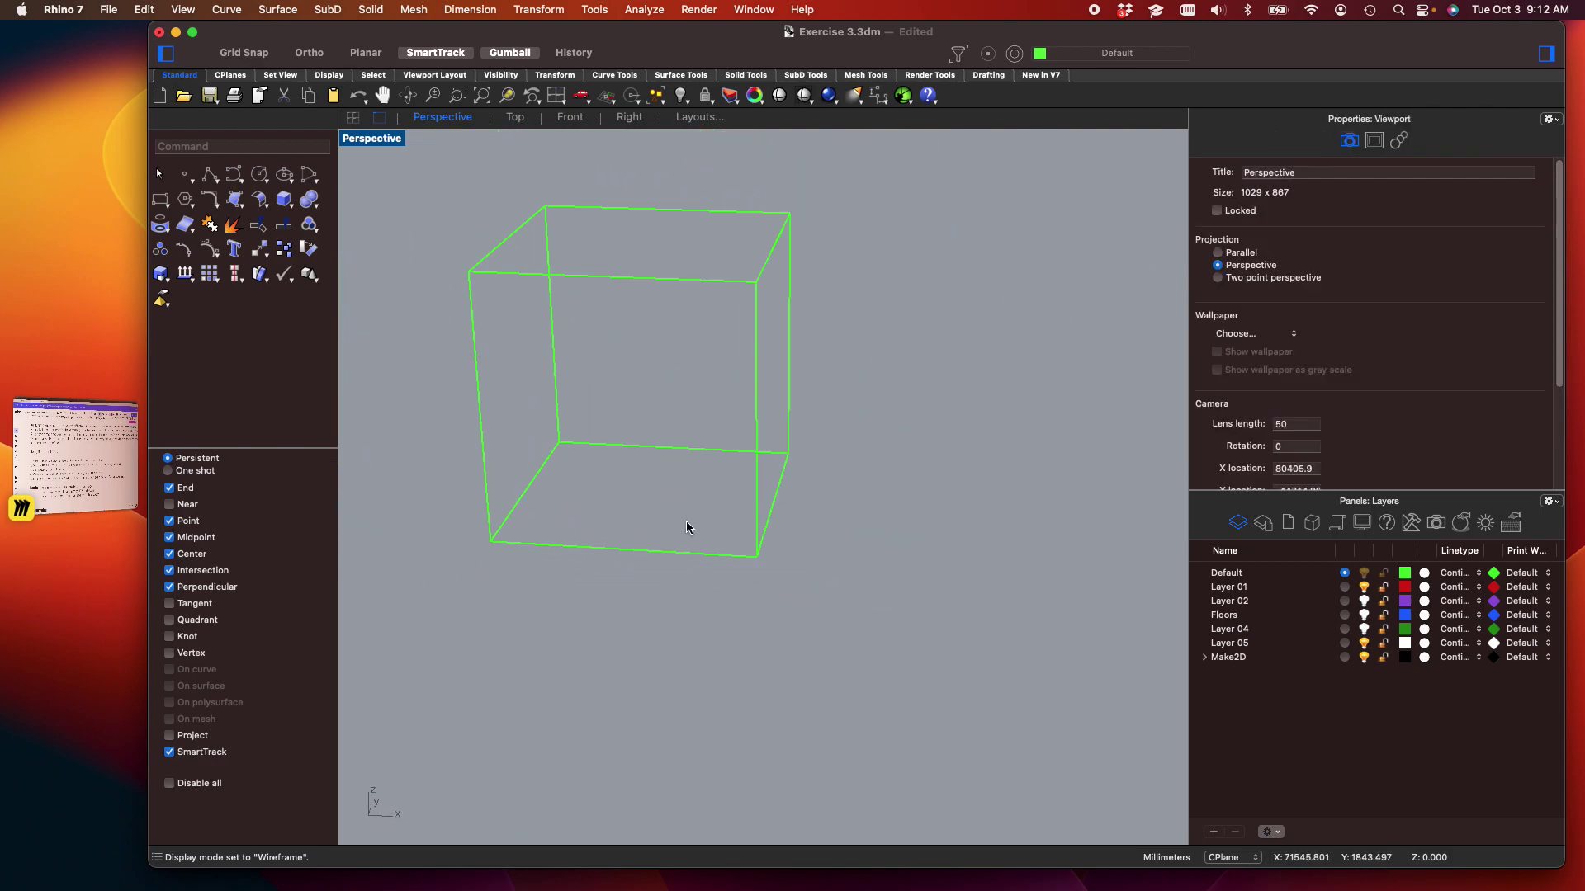
{"action": "right_click_drag", "start_coordinate": [745, 559], "coordinate": [751, 598], "text": "shift"}
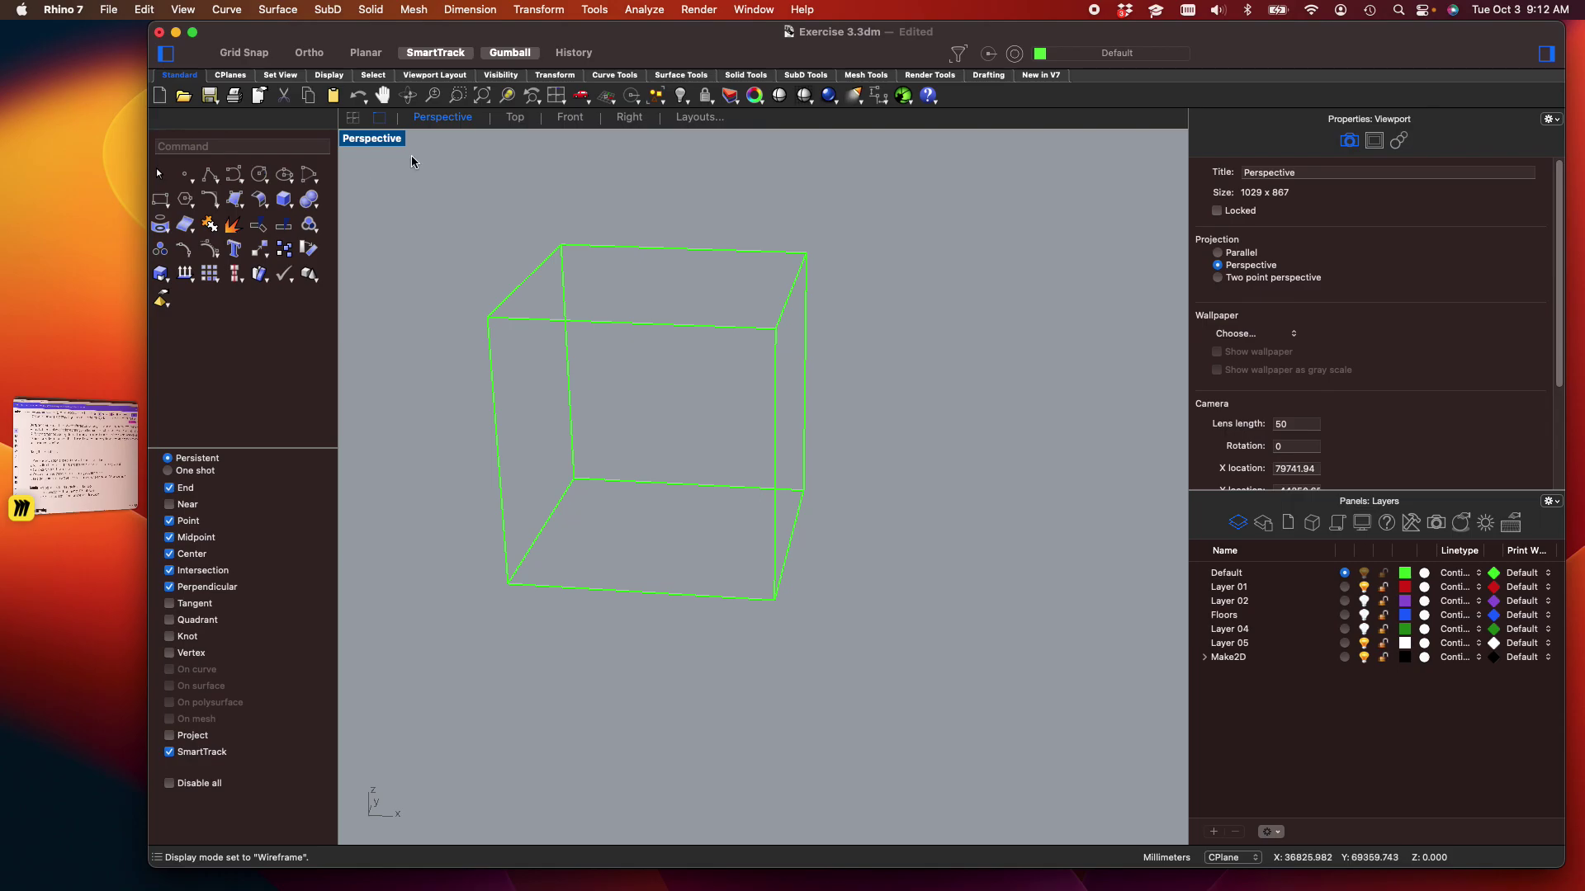
{"action": "left_click", "coordinate": [381, 140]}
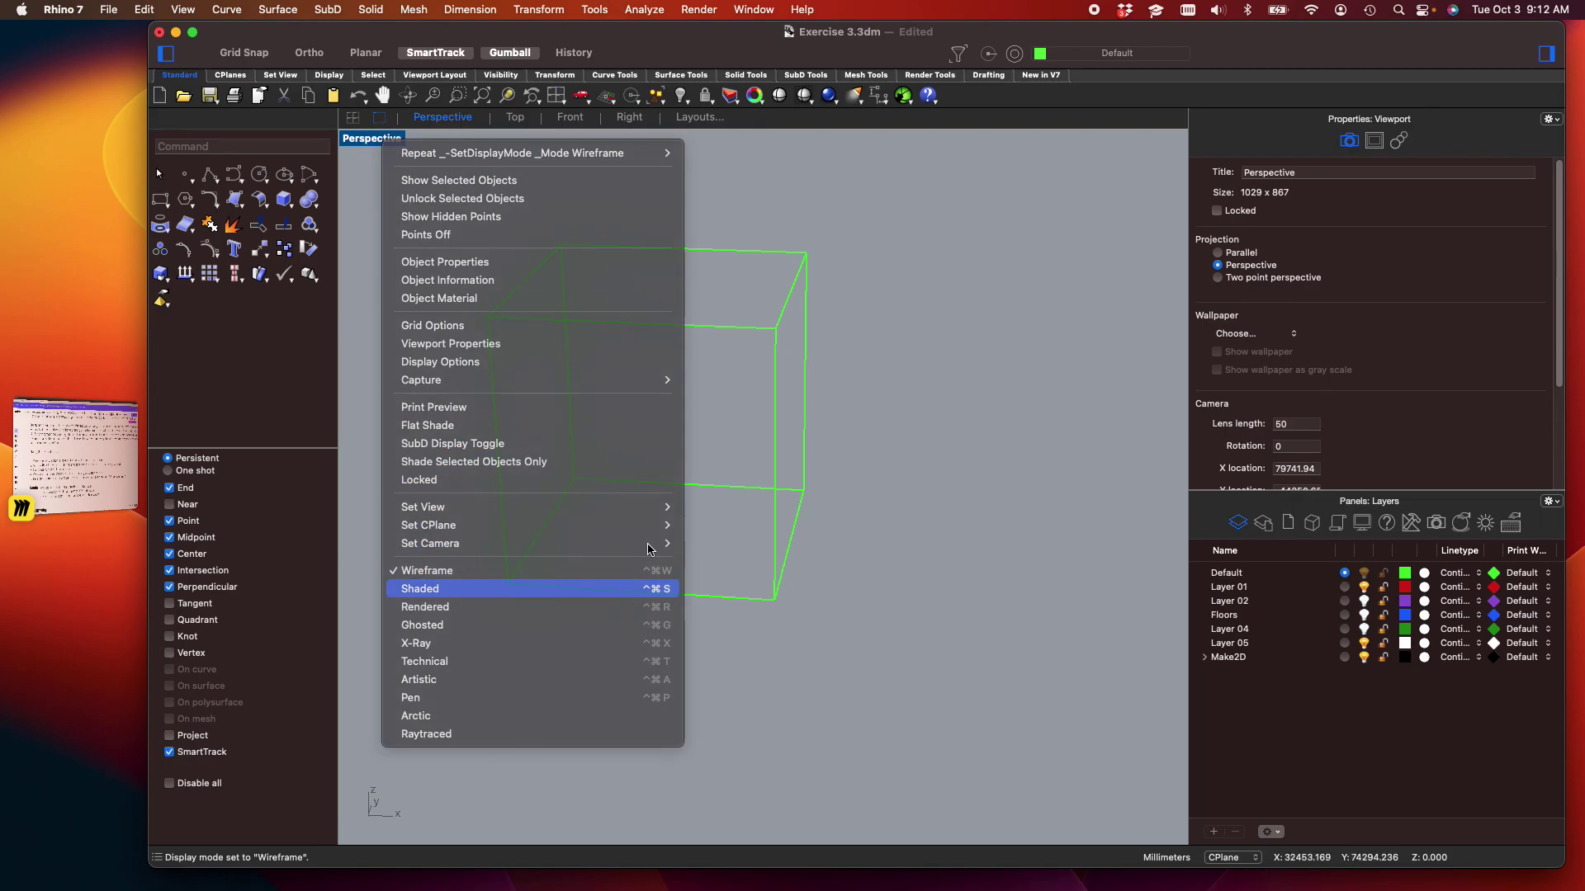
{"action": "left_click", "coordinate": [554, 586]}
{"action": "left_click", "coordinate": [767, 462]}
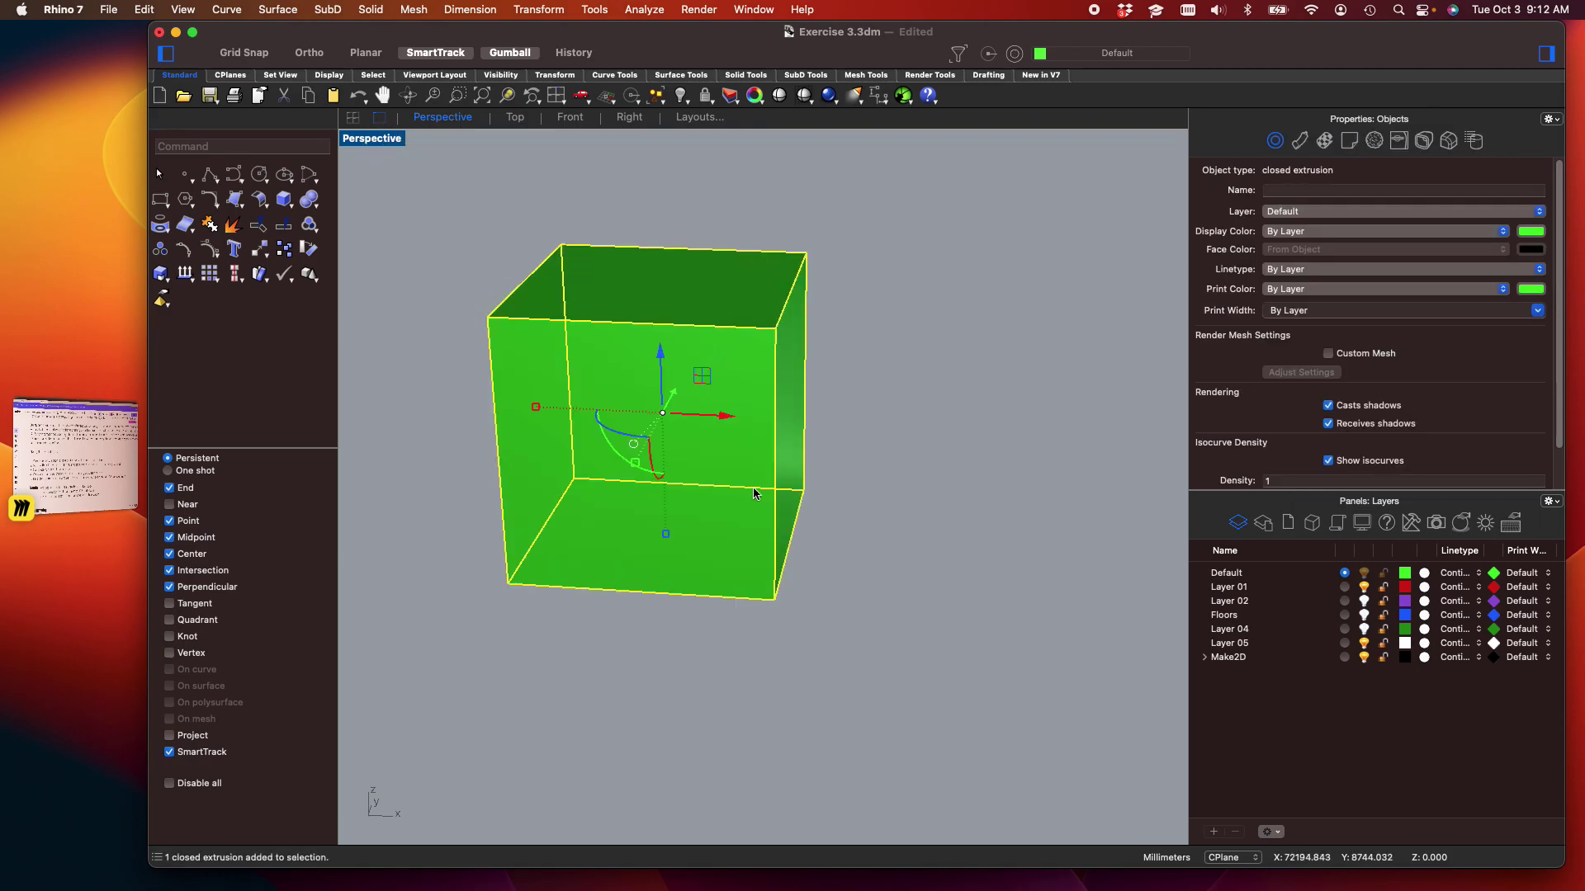
Try to draw a rectangle on the ground beside the box, and delete the resulting thin strip along with the box's selection
{"action": "type", "text": "rectangle"}
{"action": "key", "text": "Return"}
{"action": "left_click", "coordinate": [899, 617]}
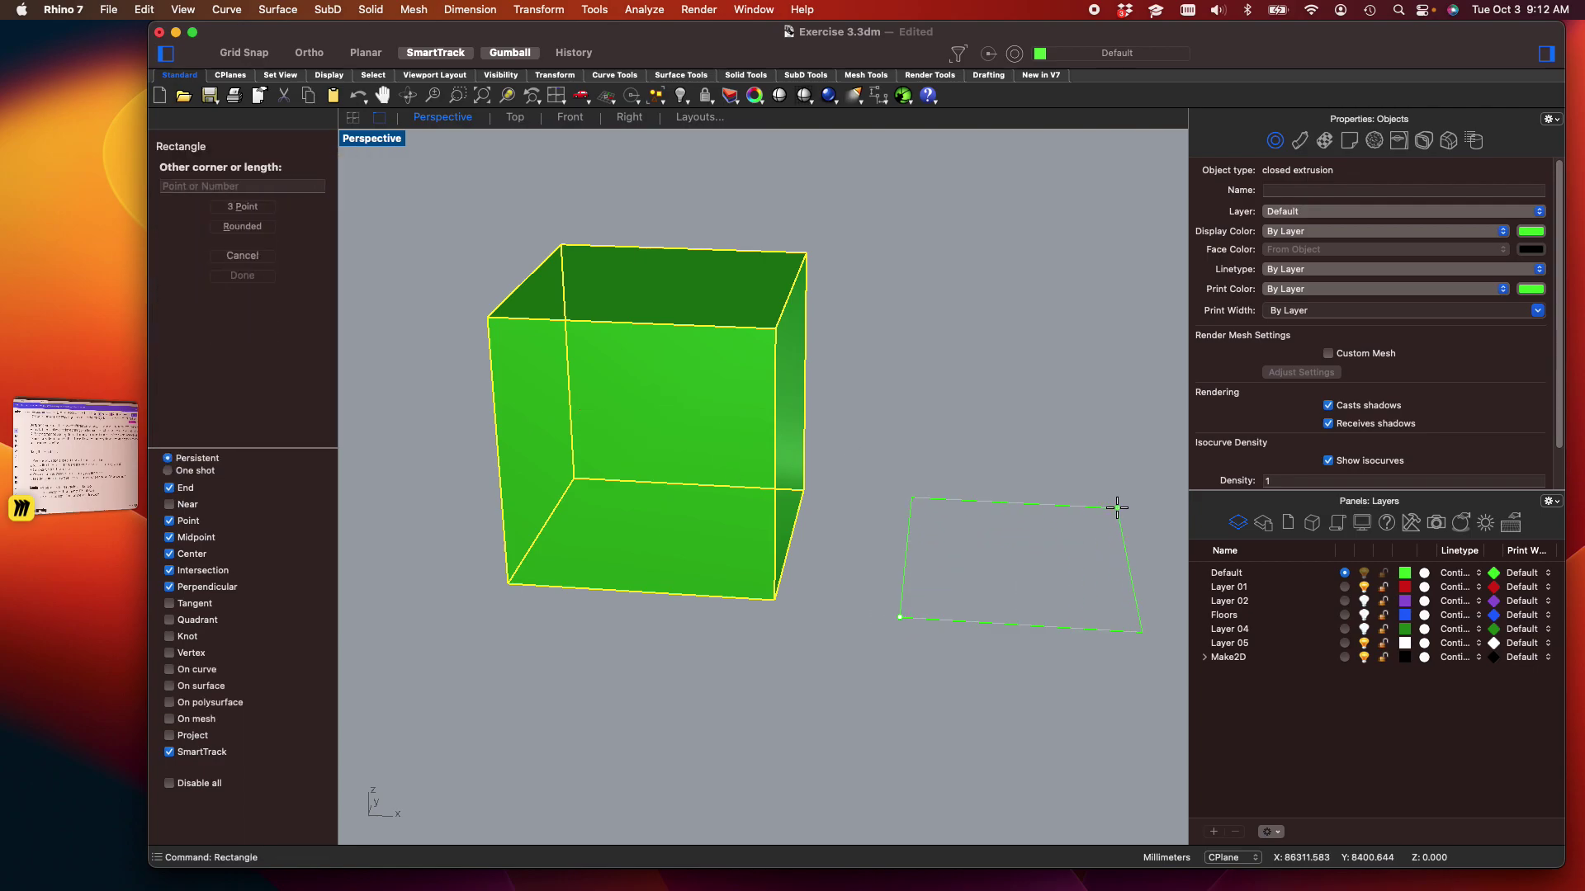
{"action": "type", "text": "20000"}
{"action": "key", "text": "Return"}
{"action": "type", "text": "200"}
{"action": "key", "text": "Return"}
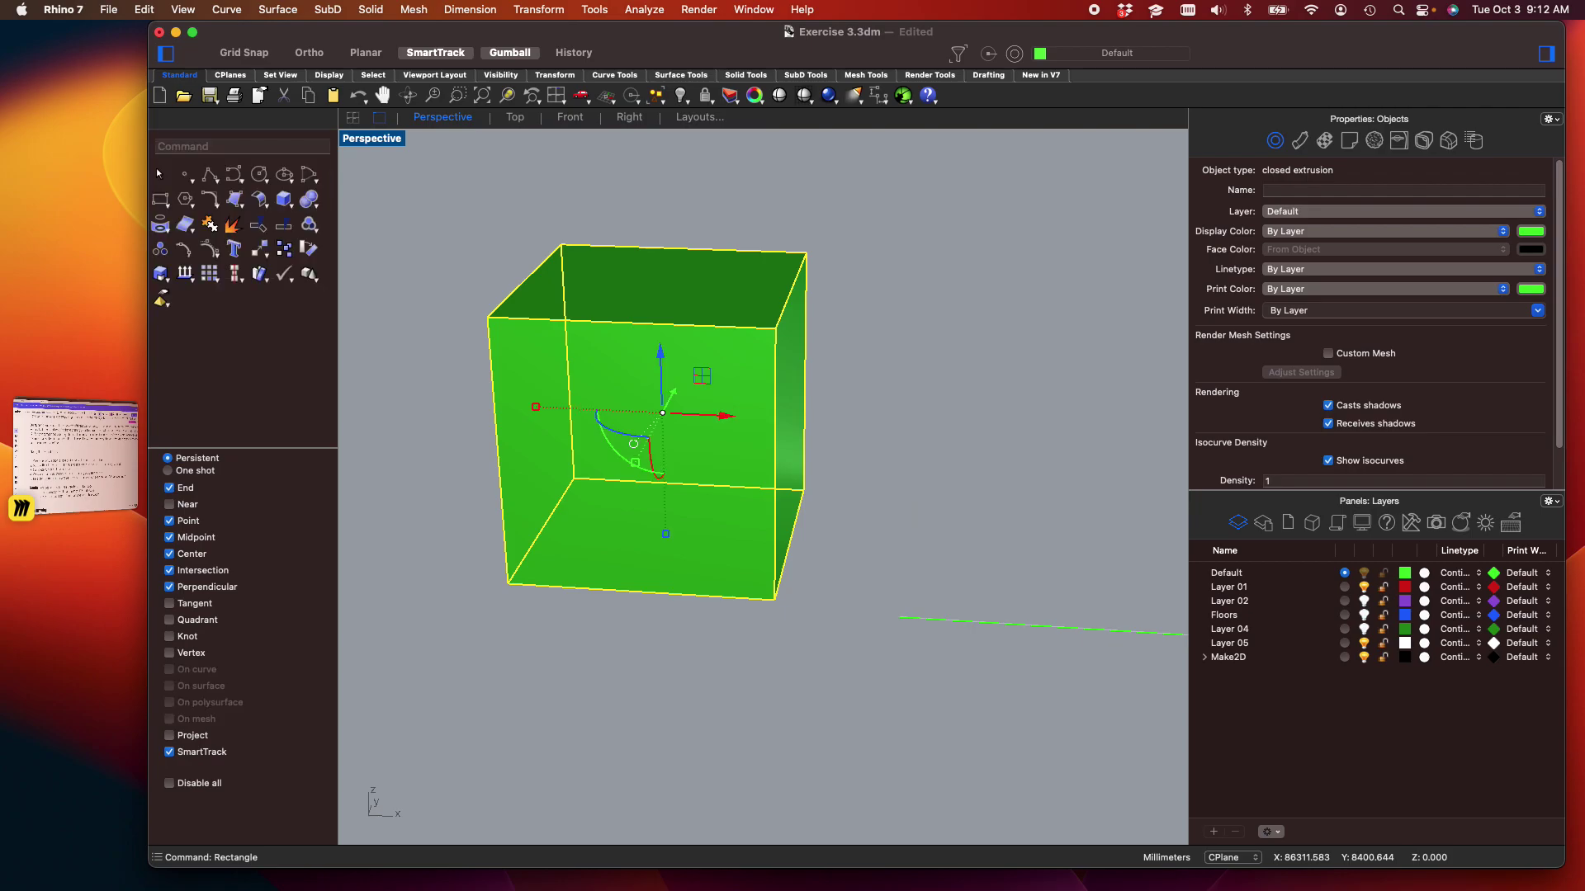
{"action": "scroll", "coordinate": [1089, 569], "scroll_direction": "down", "scroll_amount": 3}
{"action": "scroll", "coordinate": [884, 596], "scroll_direction": "up", "scroll_amount": 5}
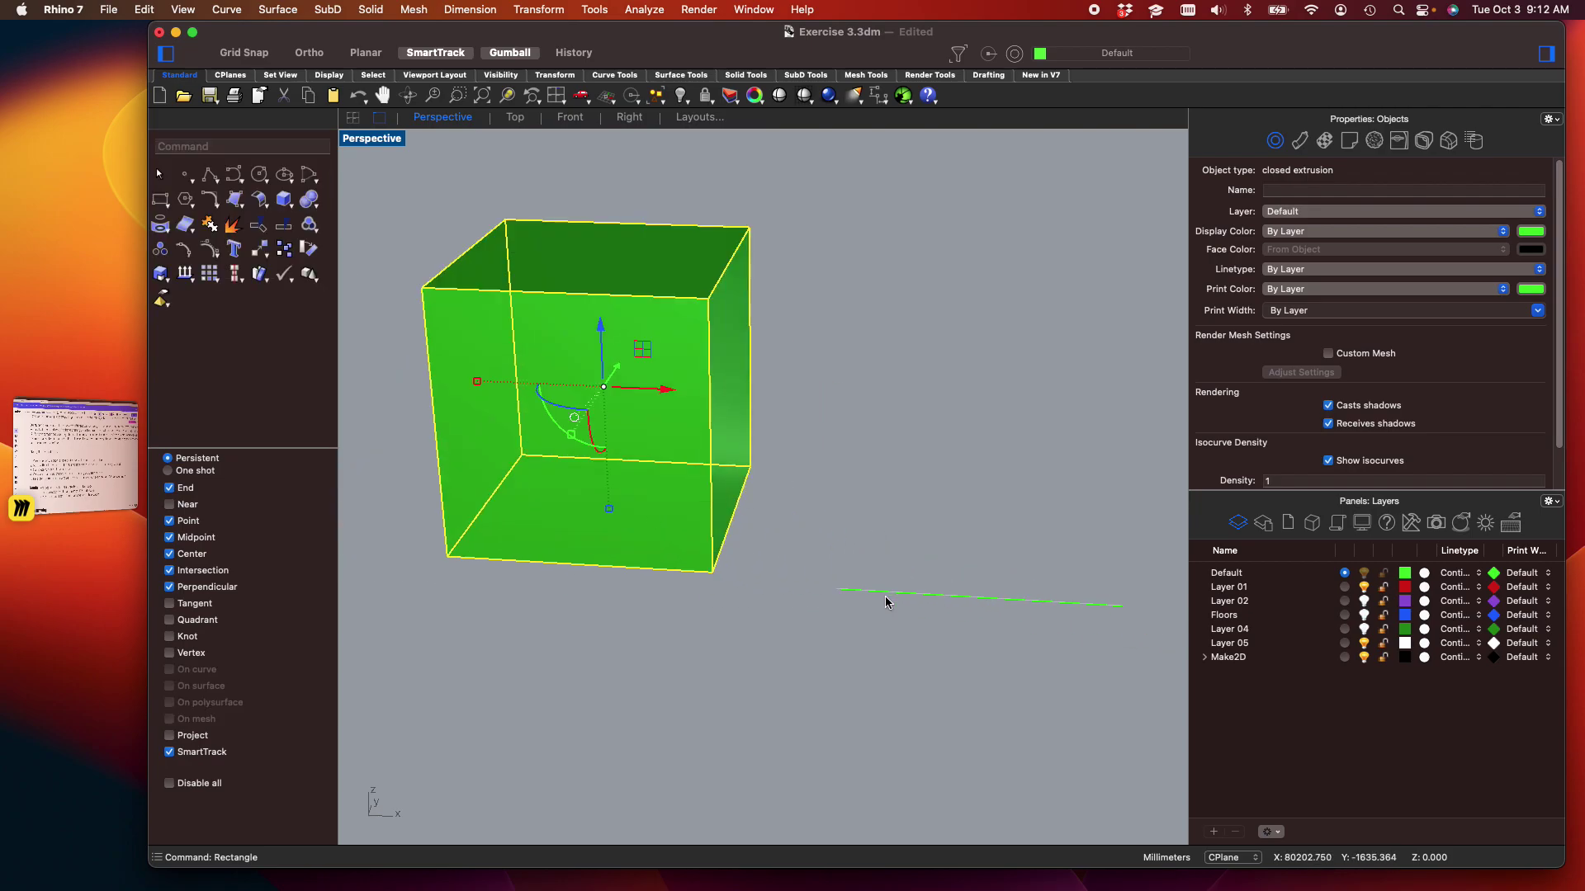
{"action": "left_click", "coordinate": [884, 595]}
{"action": "key", "text": "Delete"}
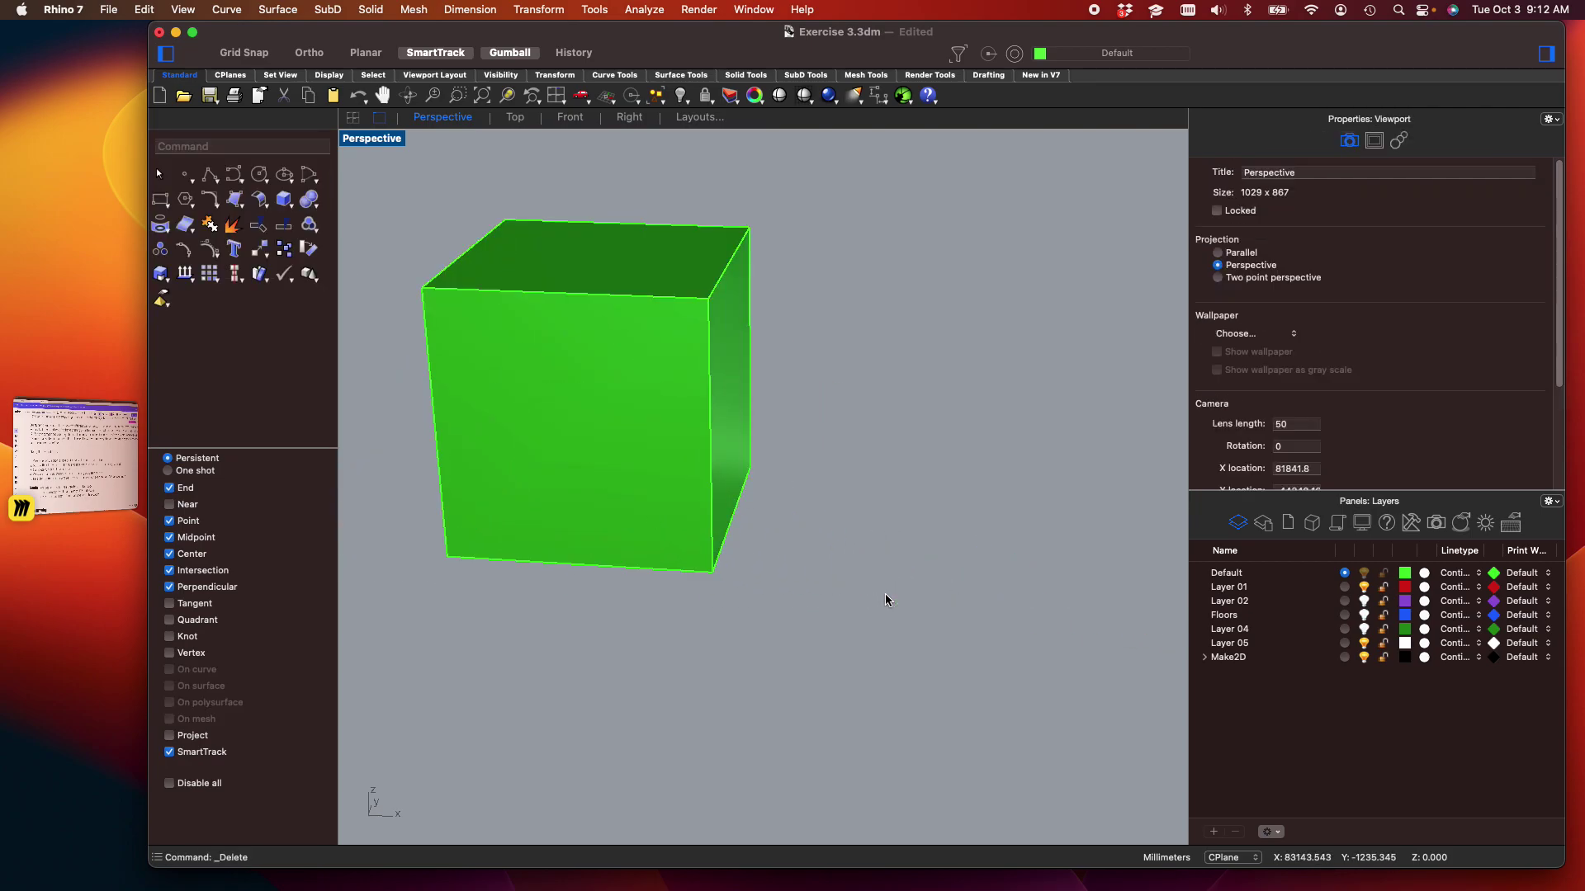
Draw a 30 × 30 square on the ground beside the box
{"action": "key", "text": "Return"}
{"action": "left_click", "coordinate": [840, 584]}
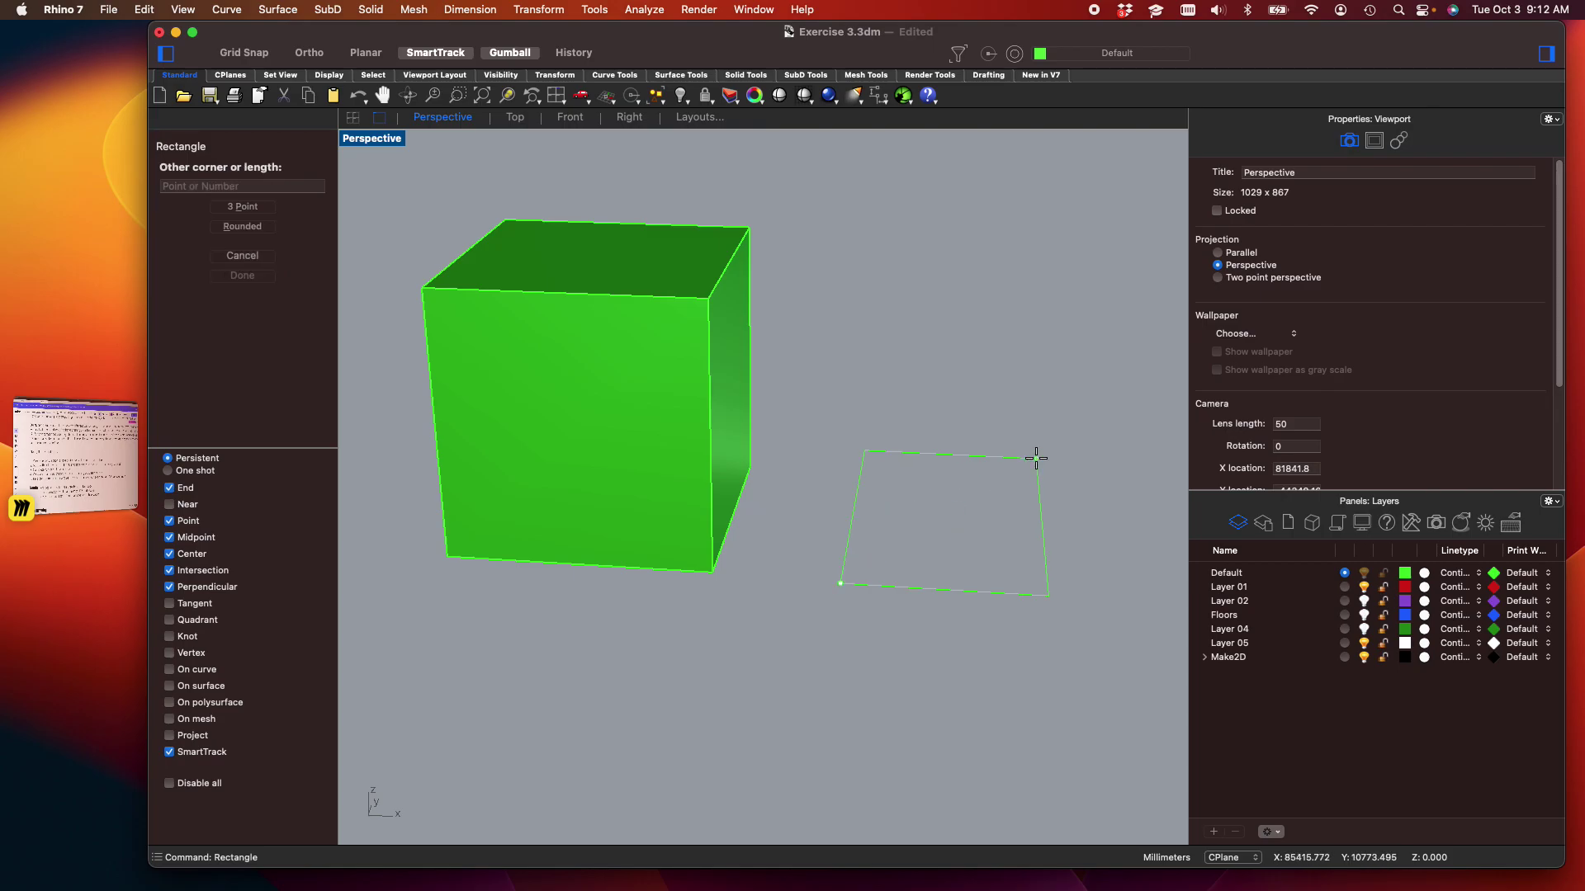
{"action": "type", "text": "30"}
{"action": "key", "text": "Return"}
{"action": "type", "text": "30"}
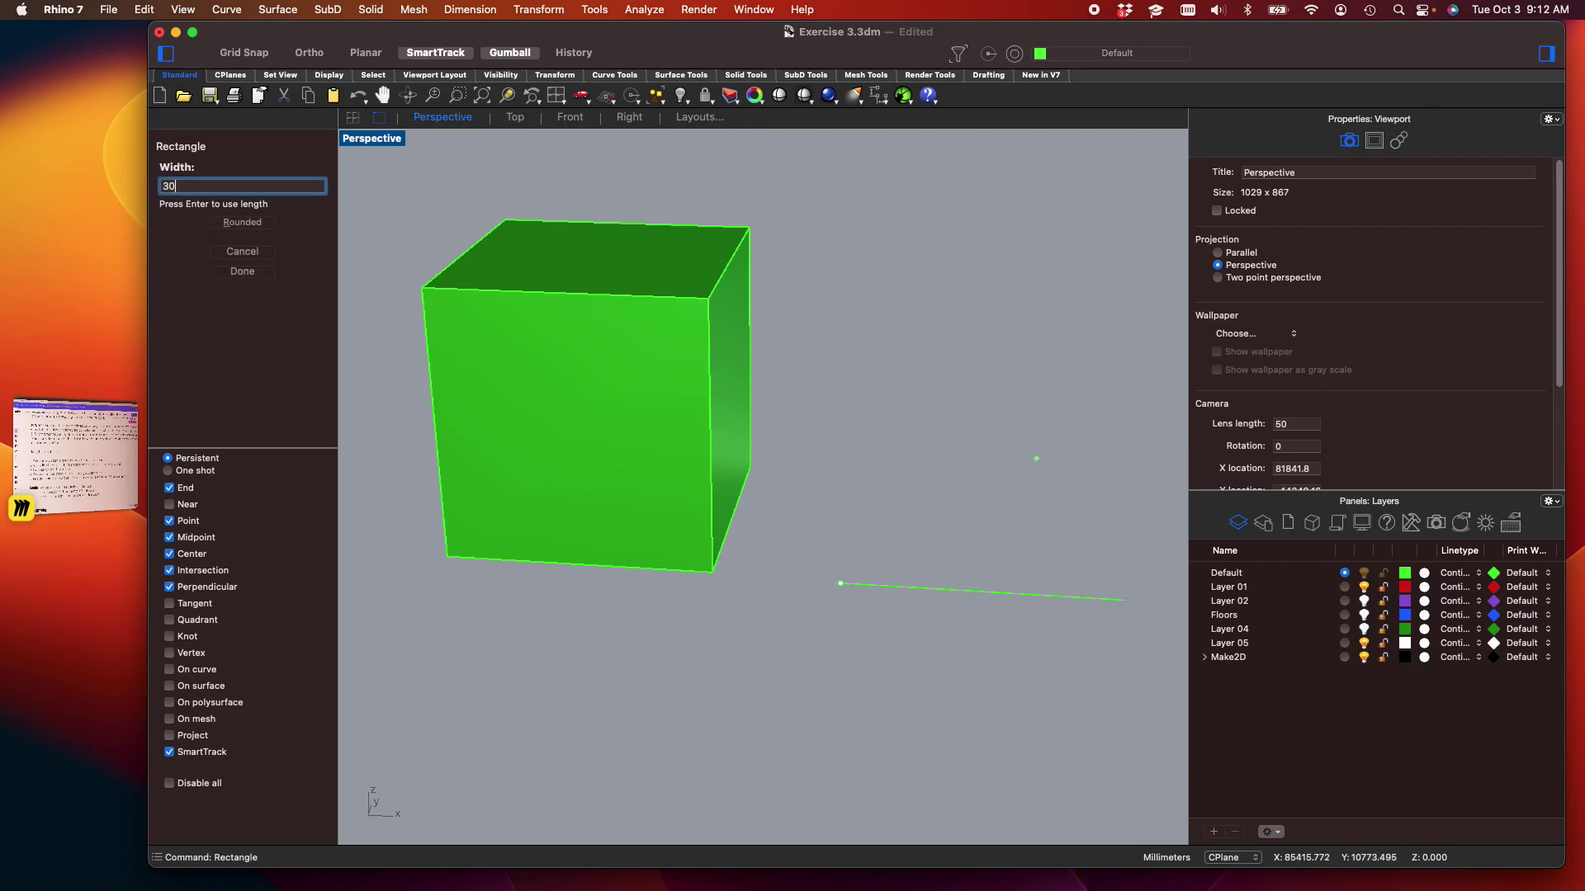
{"action": "key", "text": "Return"}
Select the new square, zoom to it and examine it from an angled view
{"action": "scroll", "coordinate": [856, 703], "scroll_direction": "up", "scroll_amount": 5}
{"action": "right_click_drag", "start_coordinate": [899, 701], "coordinate": [549, 812], "text": "shift"}
{"action": "right_click_drag", "start_coordinate": [665, 728], "coordinate": [616, 680]}
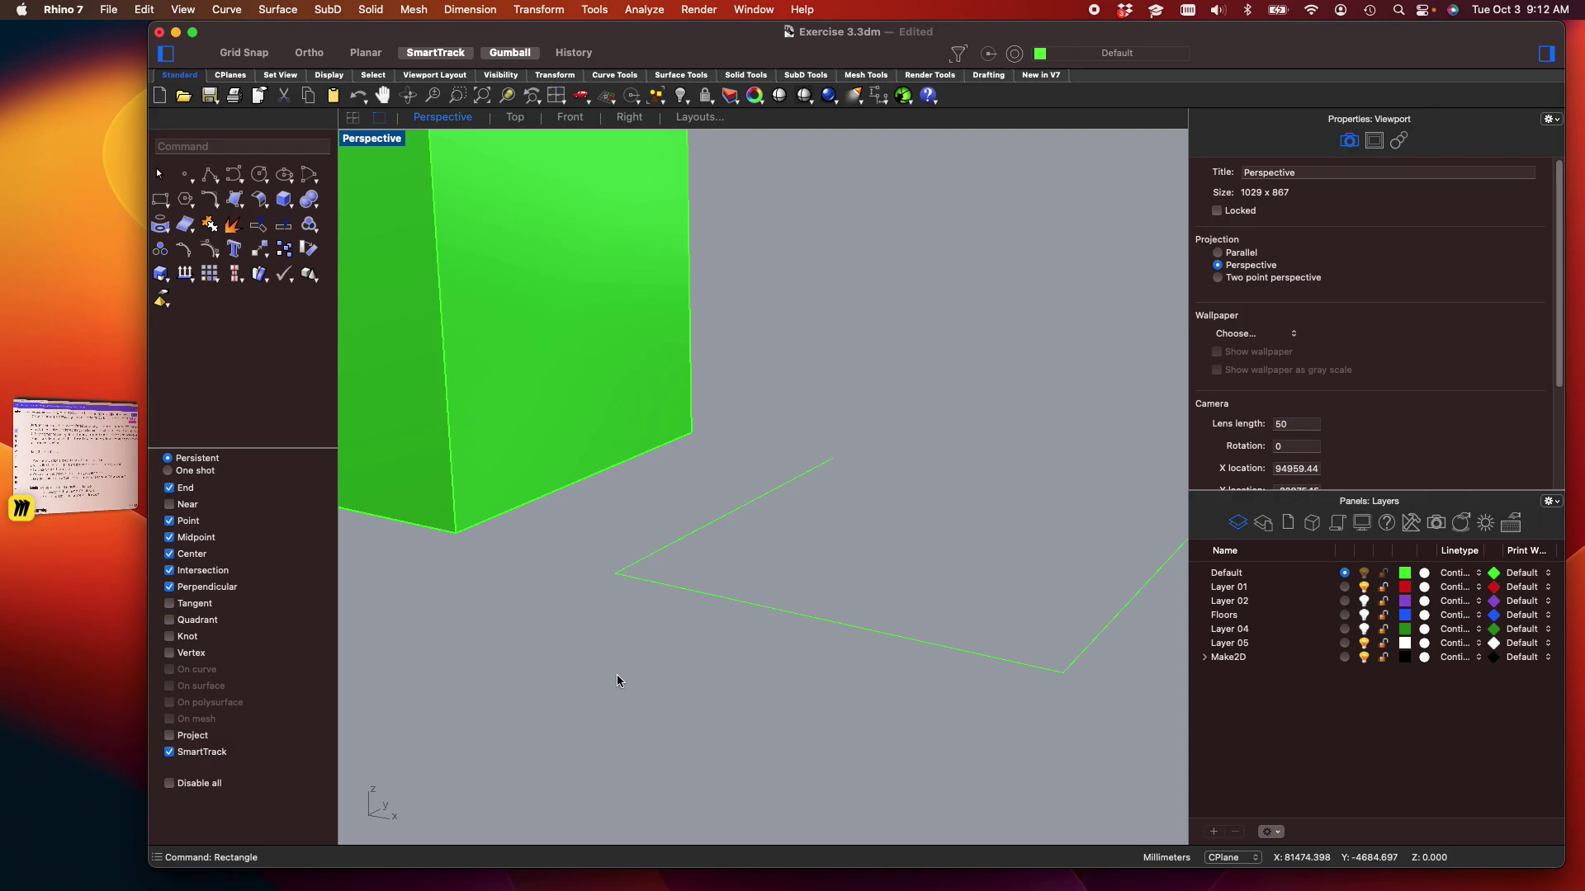
{"action": "right_click_drag", "start_coordinate": [566, 792], "coordinate": [594, 735]}
{"action": "left_click", "coordinate": [729, 612]}
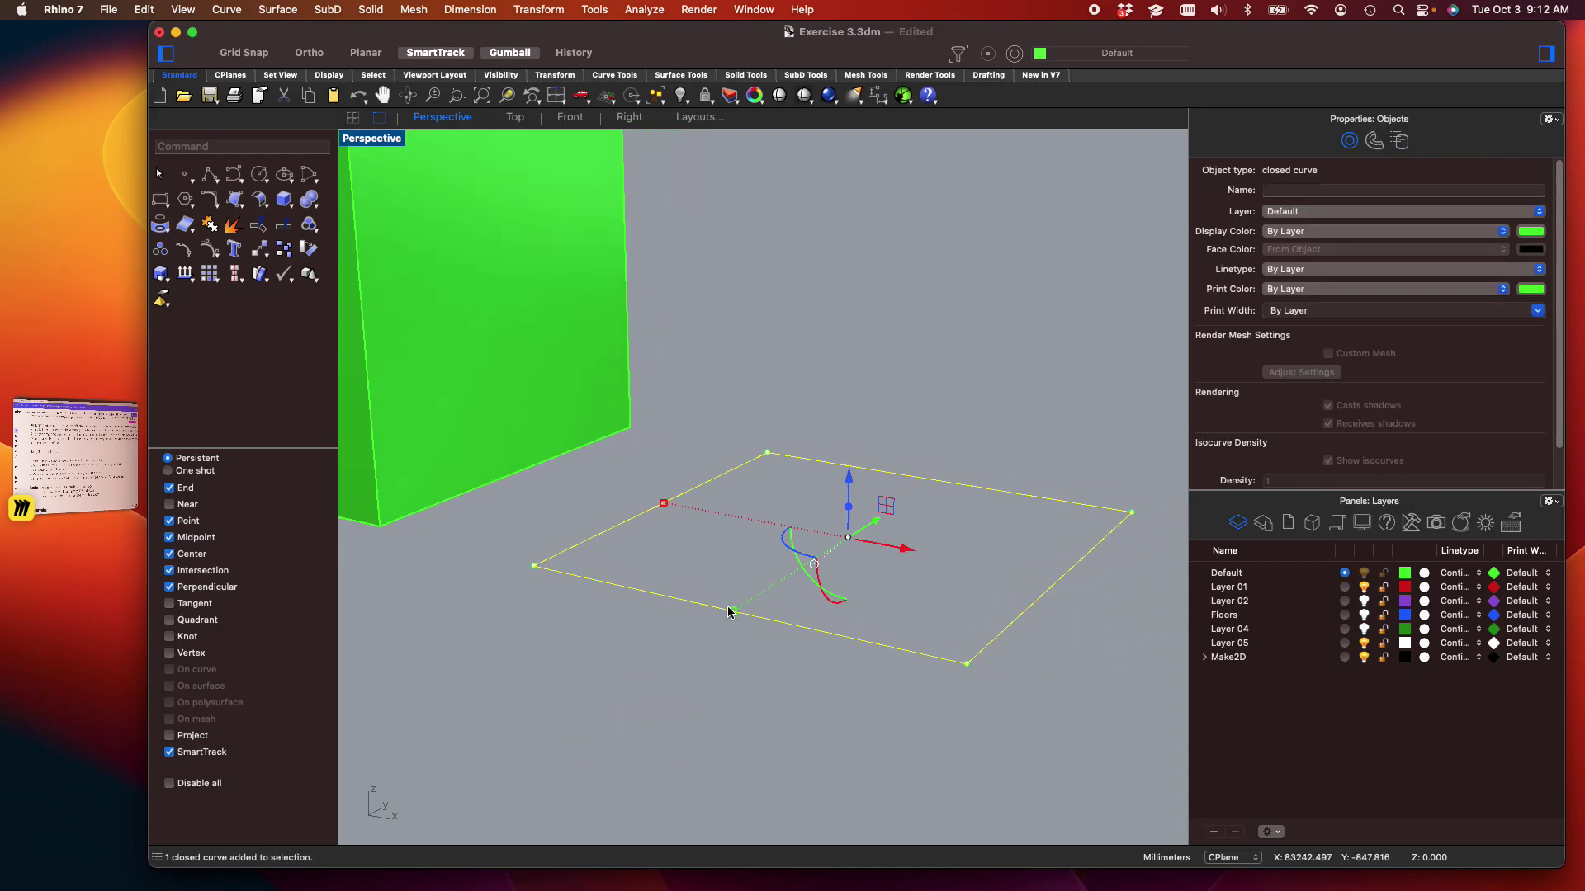
{"action": "left_click", "coordinate": [532, 95]}
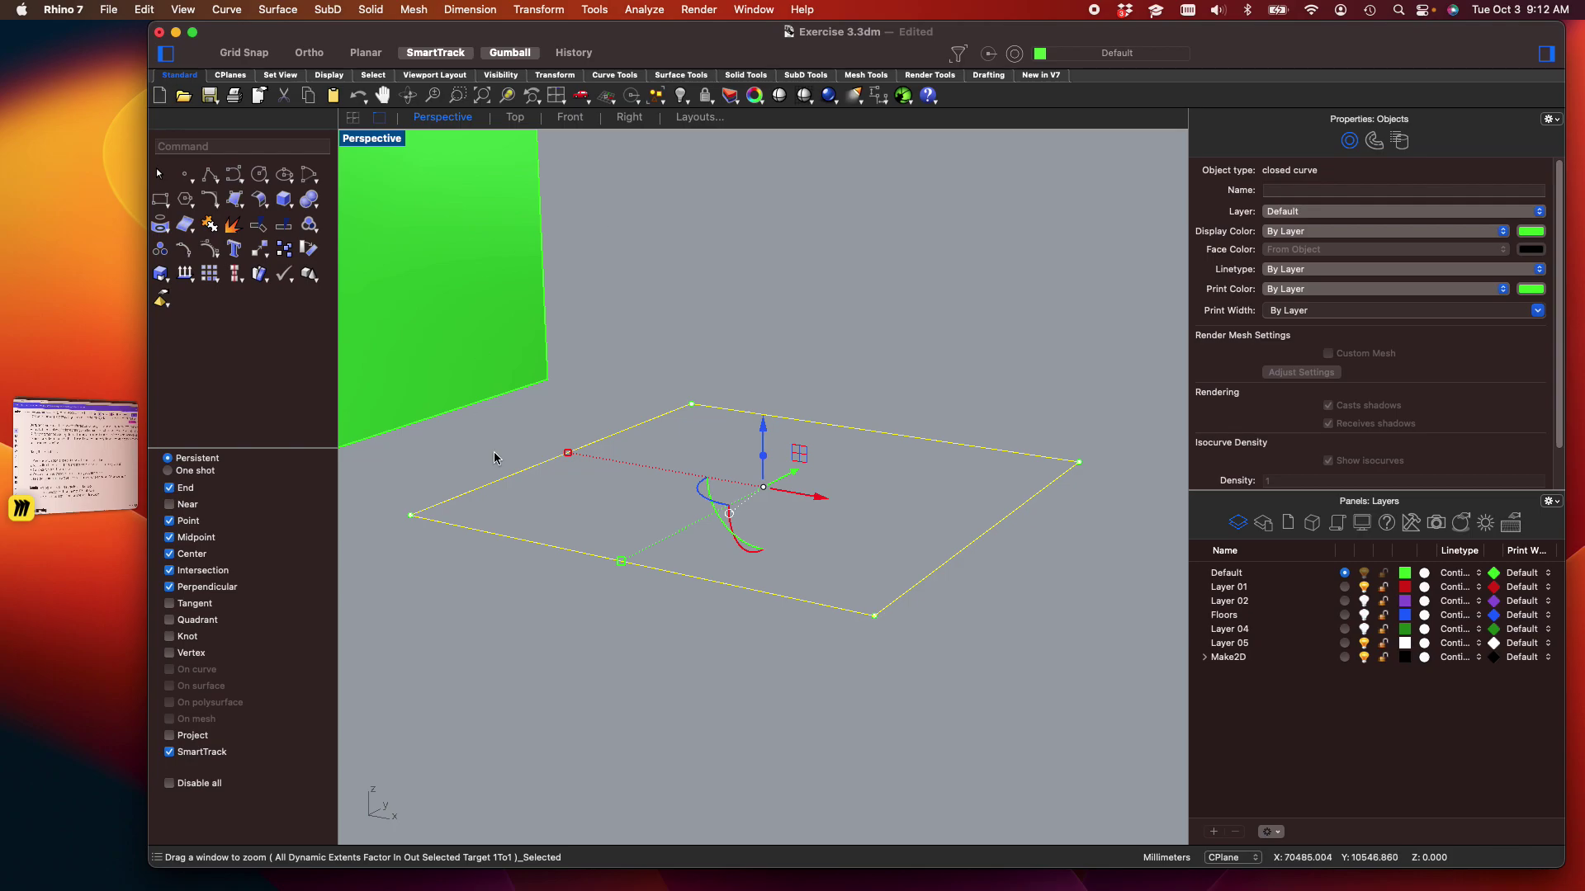
{"action": "mouse_move", "coordinate": [813, 479]}
{"action": "right_mouse_down"}
{"action": "mouse_move", "coordinate": [891, 513]}
{"action": "mouse_move", "coordinate": [831, 524]}
{"action": "mouse_move", "coordinate": [629, 471]}
{"action": "mouse_move", "coordinate": [739, 264]}
{"action": "mouse_move", "coordinate": [1051, 379]}
{"action": "mouse_move", "coordinate": [931, 569]}
{"action": "mouse_move", "coordinate": [750, 573]}
{"action": "mouse_move", "coordinate": [820, 560]}
{"action": "mouse_move", "coordinate": [807, 572]}
{"action": "mouse_move", "coordinate": [842, 460]}
{"action": "mouse_move", "coordinate": [853, 495]}
{"action": "mouse_move", "coordinate": [859, 471]}
{"action": "mouse_move", "coordinate": [898, 487]}
{"action": "mouse_move", "coordinate": [821, 462]}
{"action": "right_mouse_up"}
{"action": "scroll", "coordinate": [860, 471], "scroll_direction": "up", "scroll_amount": 5}
{"action": "scroll", "coordinate": [849, 577], "scroll_direction": "down", "scroll_amount": 3}
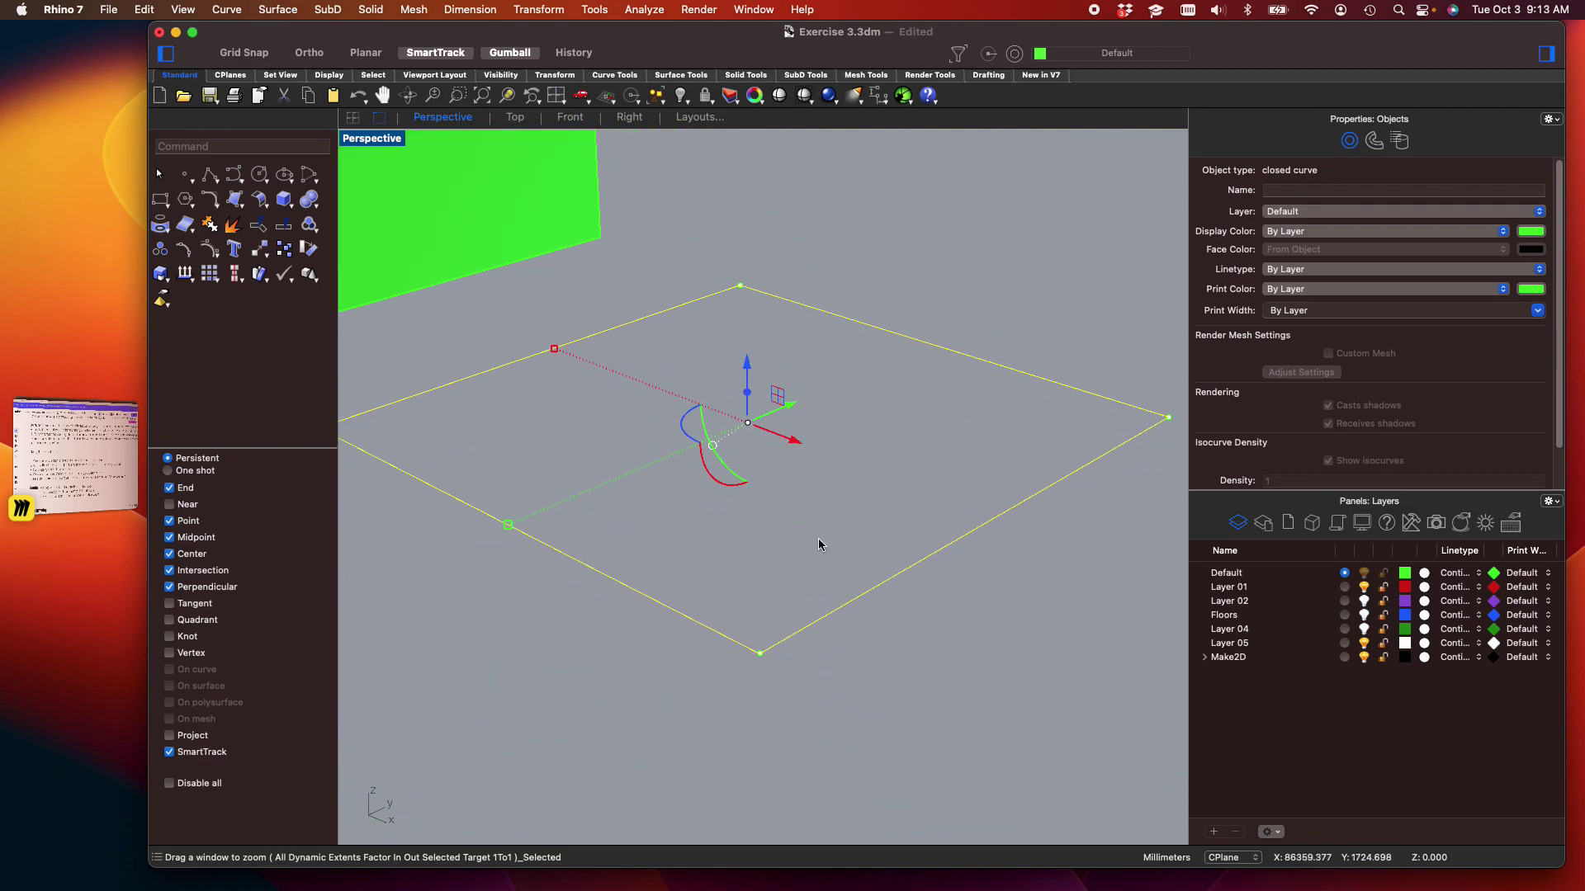
Begin a polyline at the square's near corner and switch to the four-viewport layout
{"action": "left_click", "coordinate": [820, 536]}
{"action": "right_click_drag", "start_coordinate": [790, 537], "coordinate": [761, 525]}
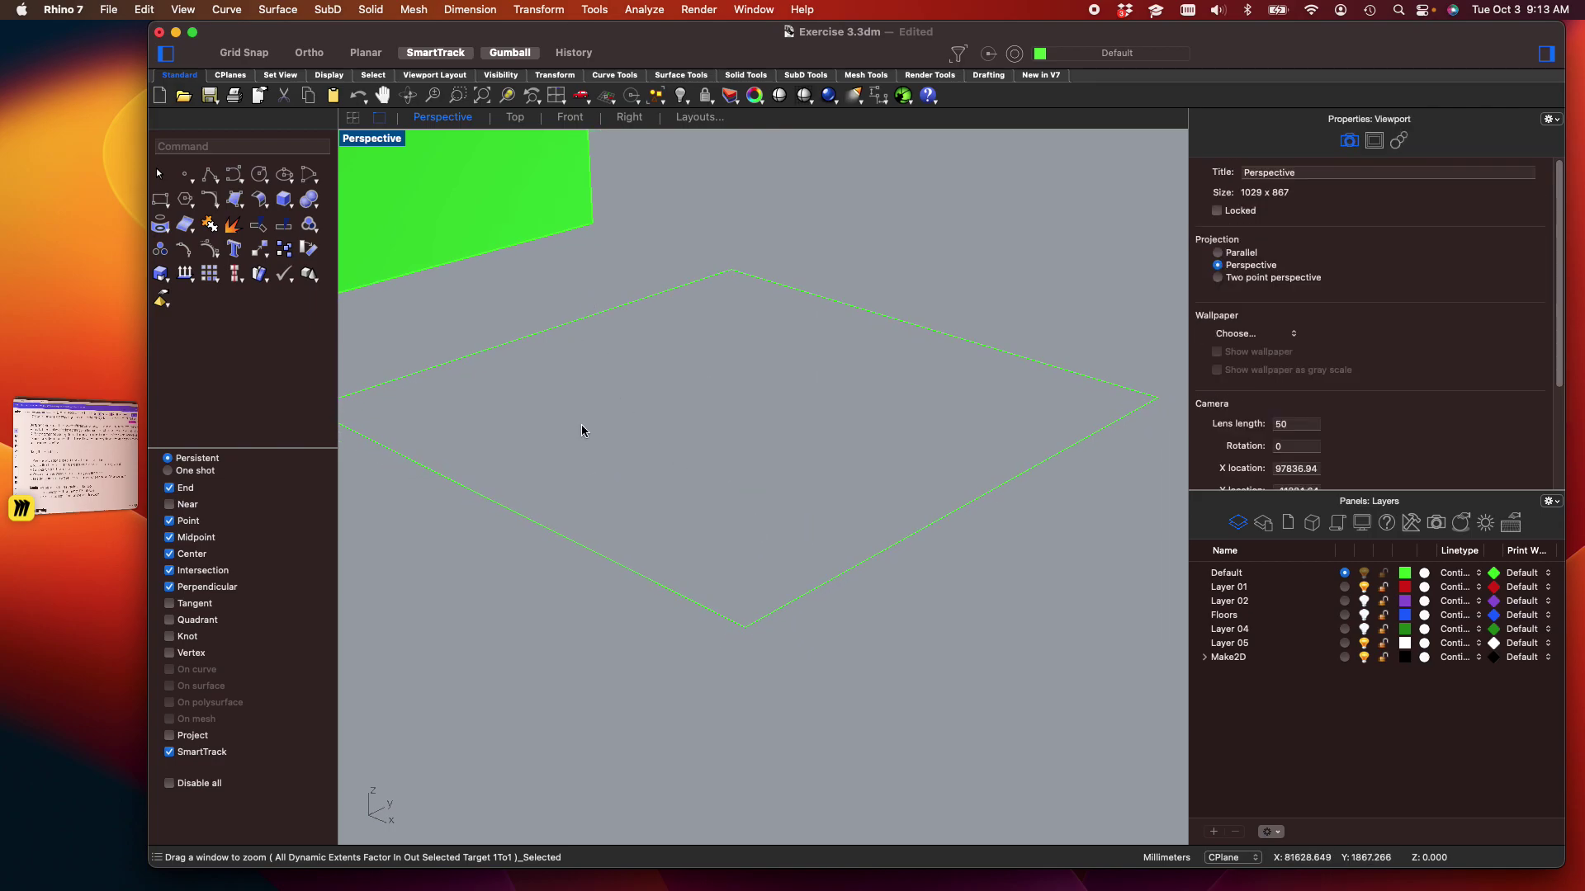
{"action": "right_click_drag", "start_coordinate": [581, 462], "coordinate": [452, 251]}
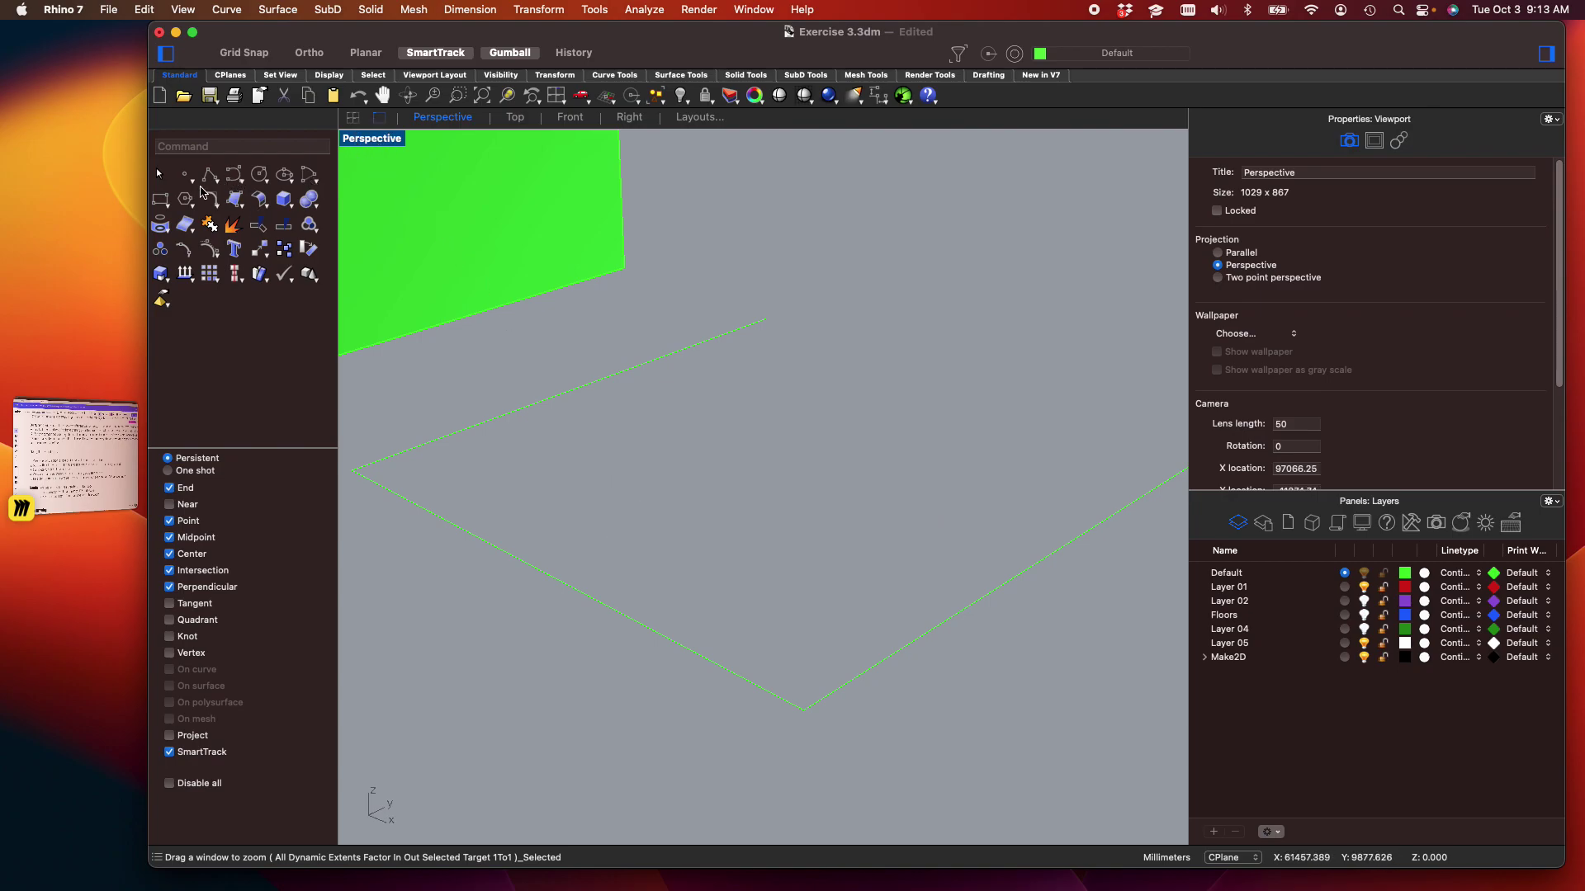
{"action": "left_click", "coordinate": [209, 176]}
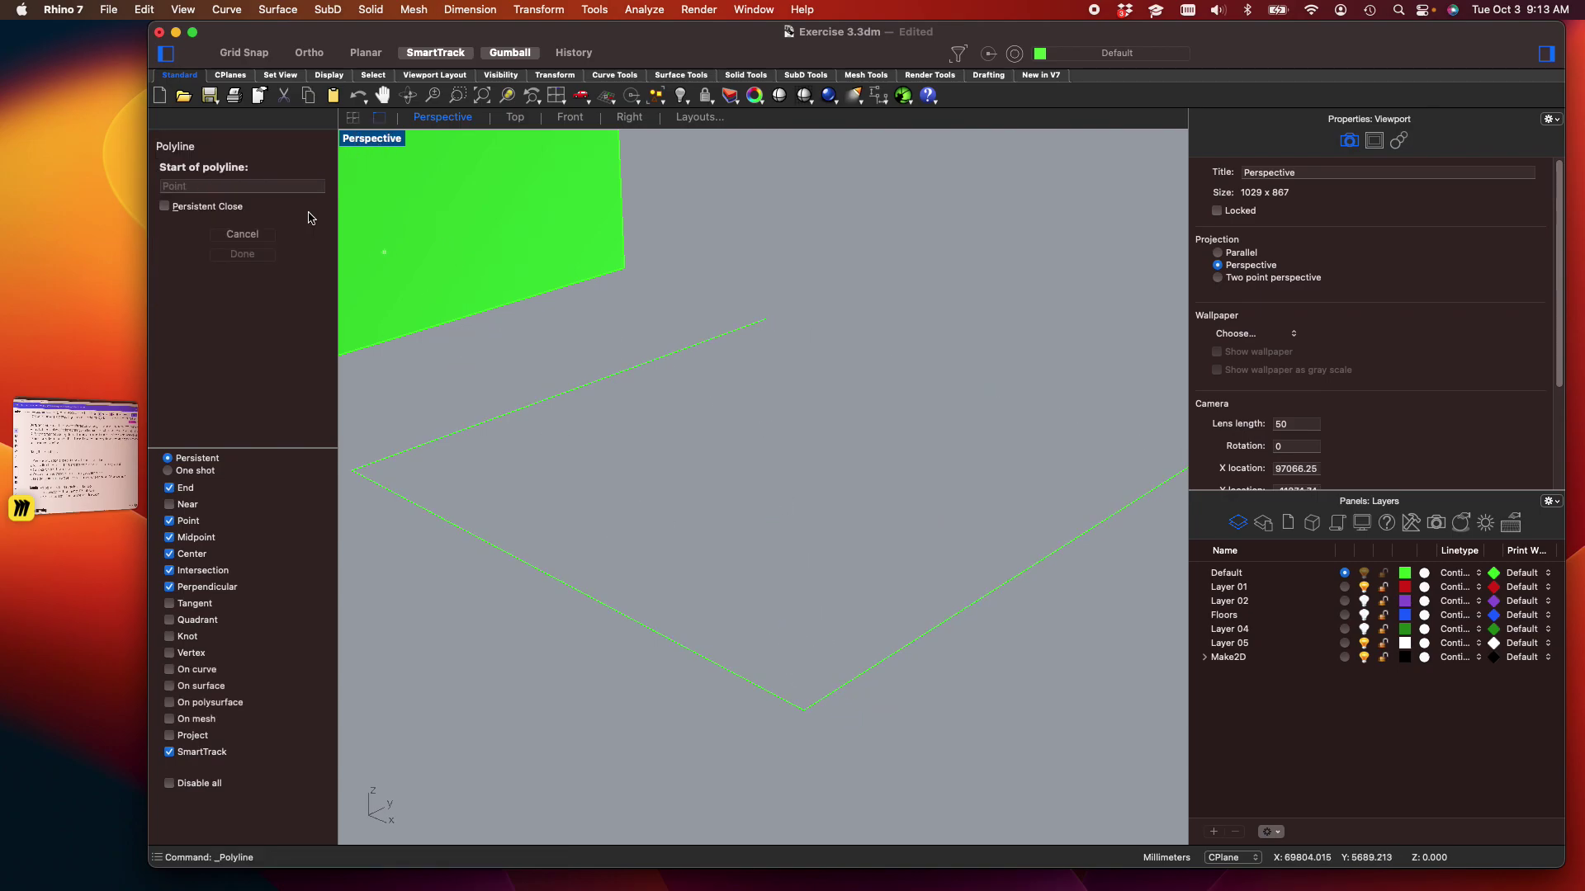
{"action": "left_click", "coordinate": [804, 709]}
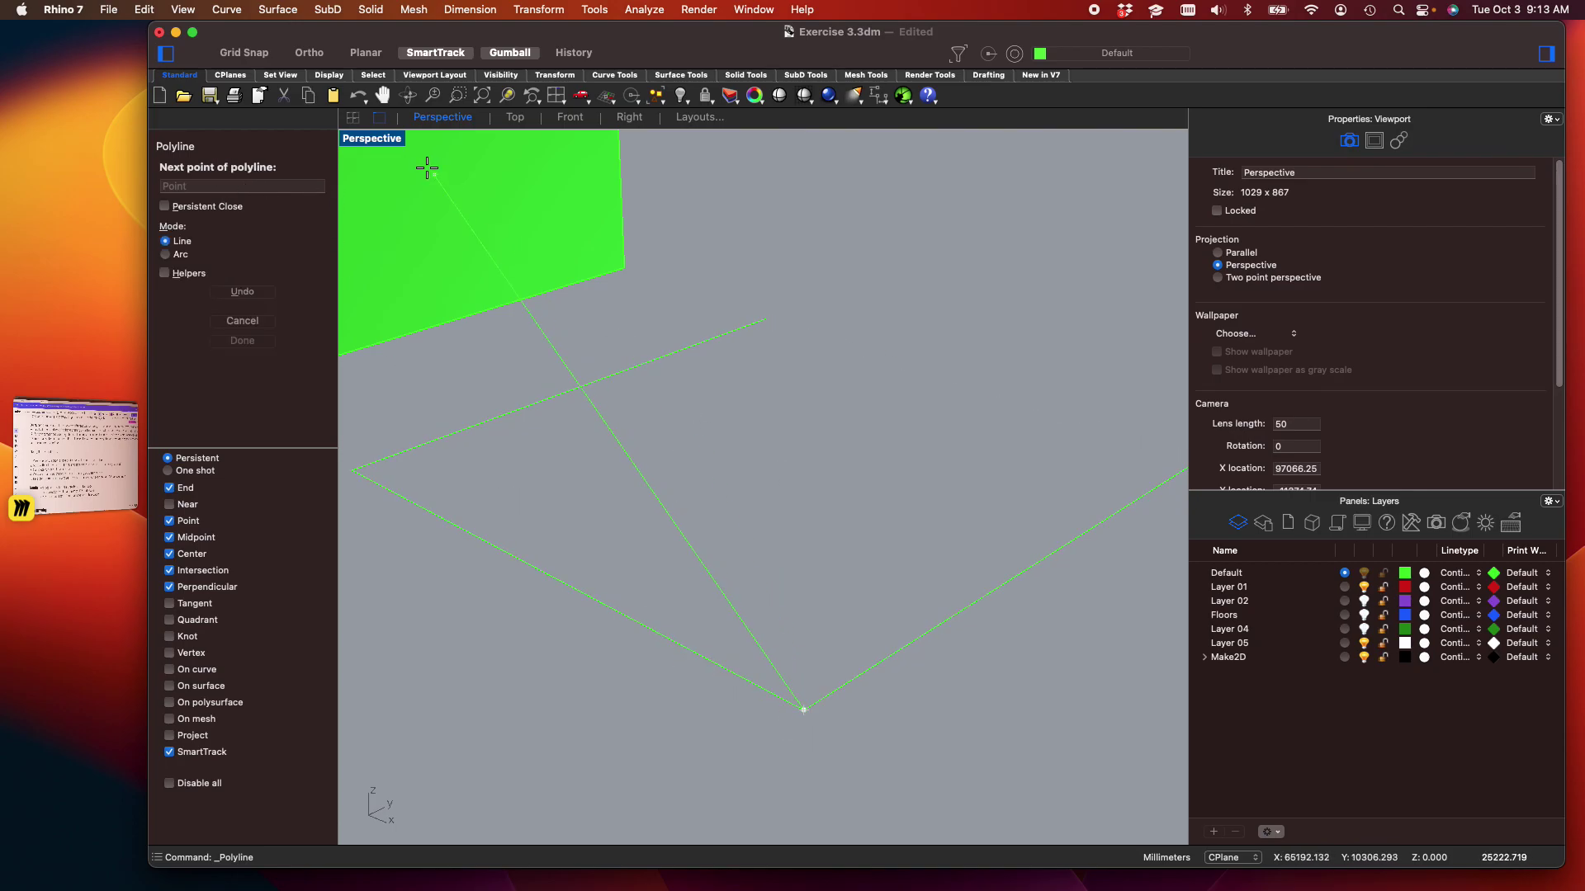
{"action": "double_click", "coordinate": [382, 139]}
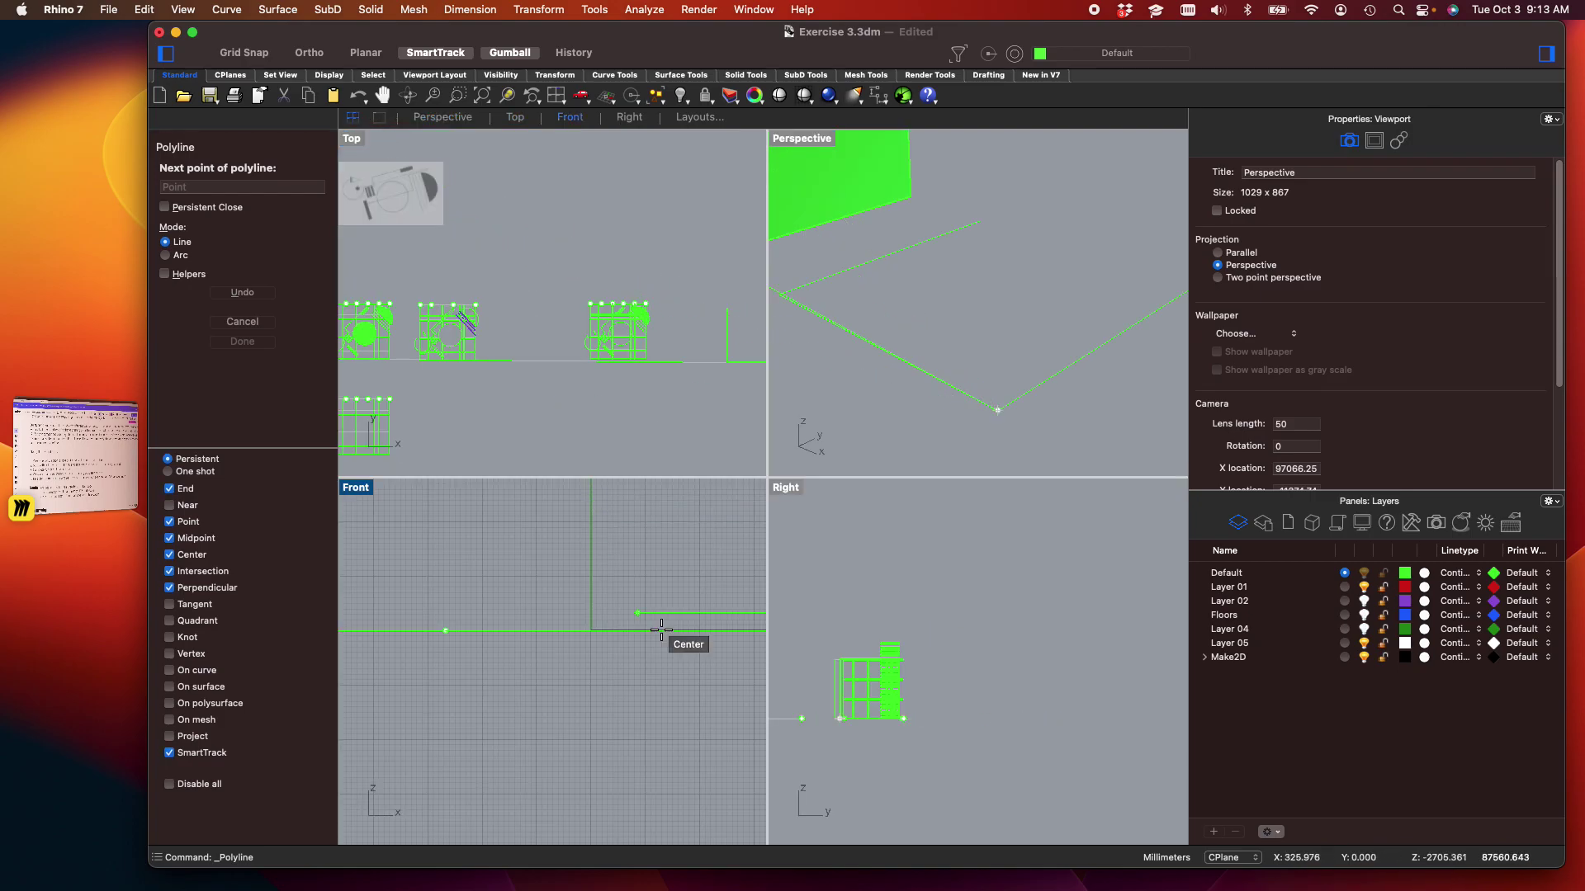
{"action": "scroll", "coordinate": [497, 640], "scroll_direction": "down", "scroll_amount": 5}
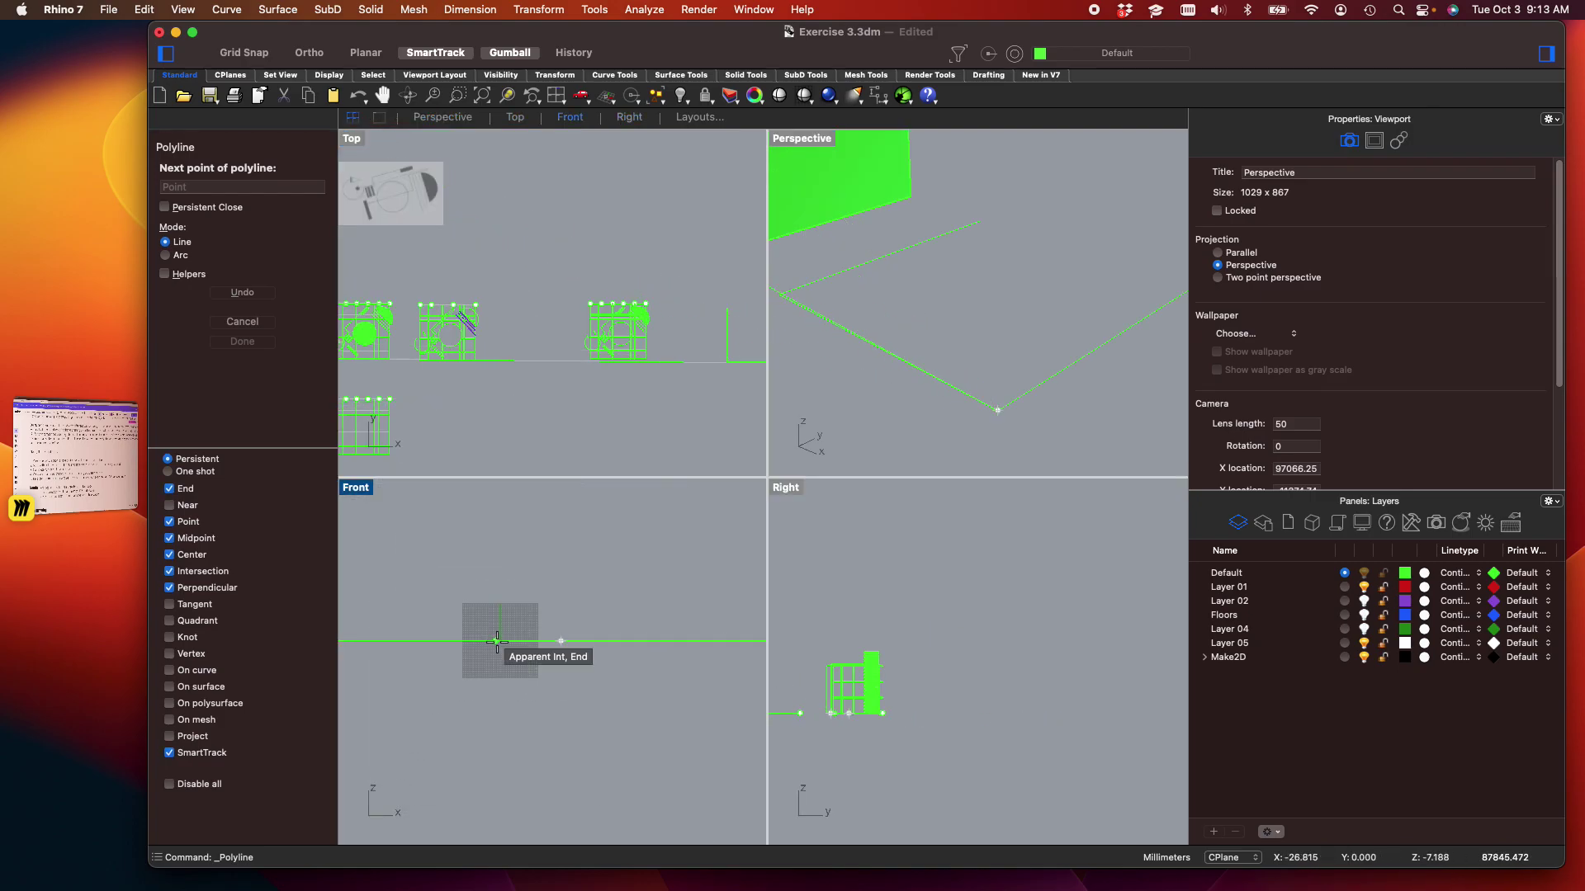
{"action": "scroll", "coordinate": [635, 719], "scroll_direction": "down", "scroll_amount": 10}
{"action": "right_click_drag", "start_coordinate": [640, 749], "coordinate": [417, 746]}
{"action": "right_click_drag", "start_coordinate": [587, 749], "coordinate": [370, 748]}
{"action": "scroll", "coordinate": [450, 707], "scroll_direction": "up", "scroll_amount": 5}
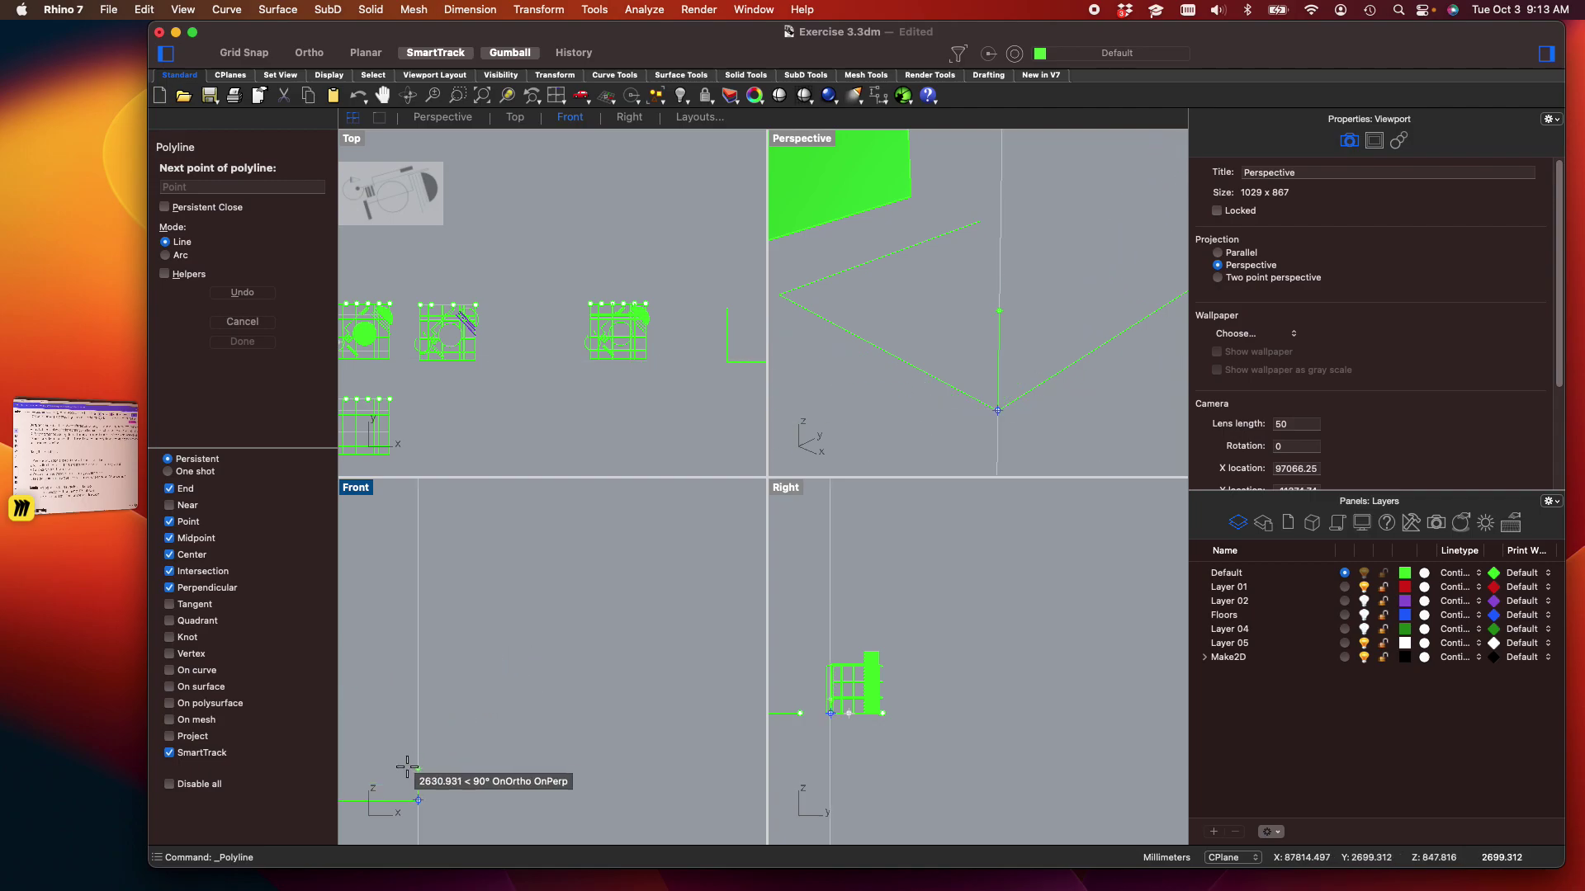
{"action": "scroll", "coordinate": [579, 698], "scroll_direction": "up", "scroll_amount": 5}
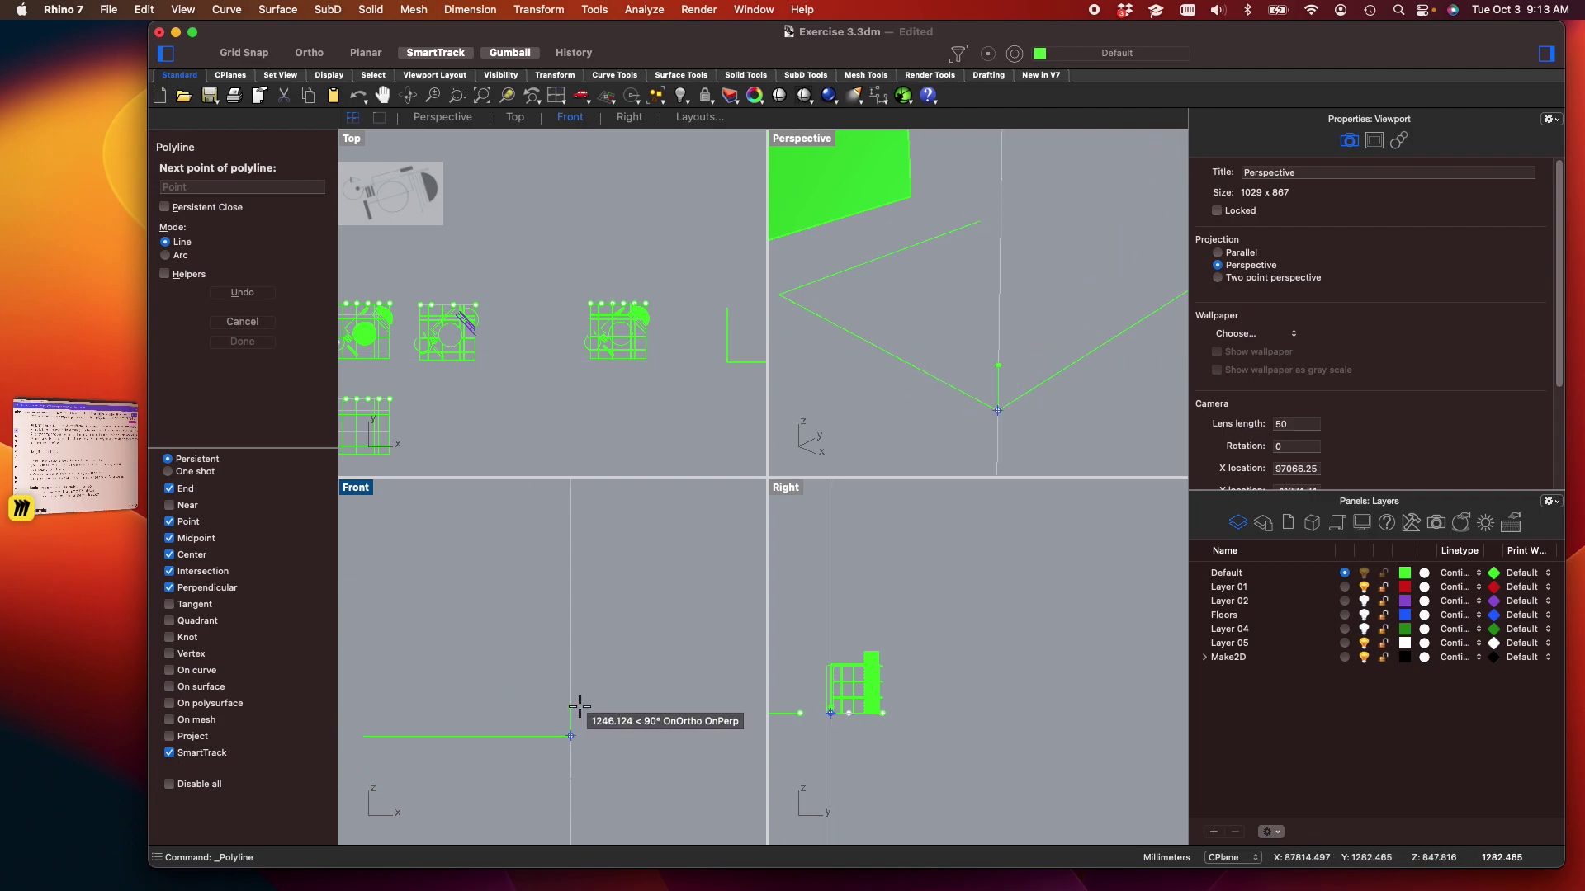
{"action": "scroll", "coordinate": [859, 675], "scroll_direction": "down", "scroll_amount": 6}
{"action": "scroll", "coordinate": [991, 710], "scroll_direction": "up", "scroll_amount": 5}
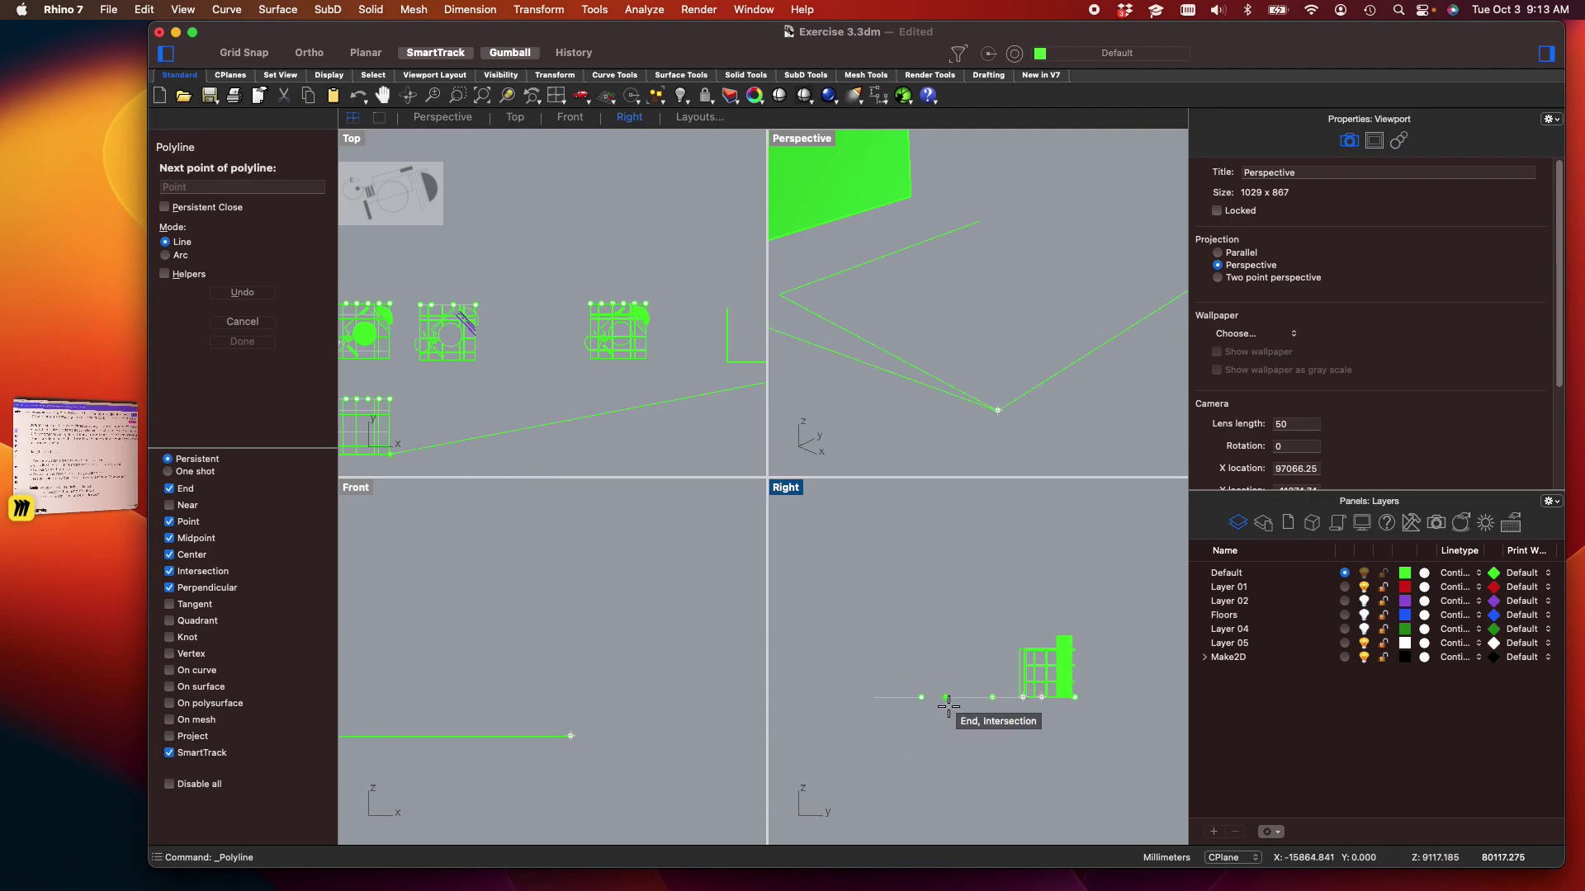
{"action": "scroll", "coordinate": [955, 742], "scroll_direction": "up", "scroll_amount": 8}
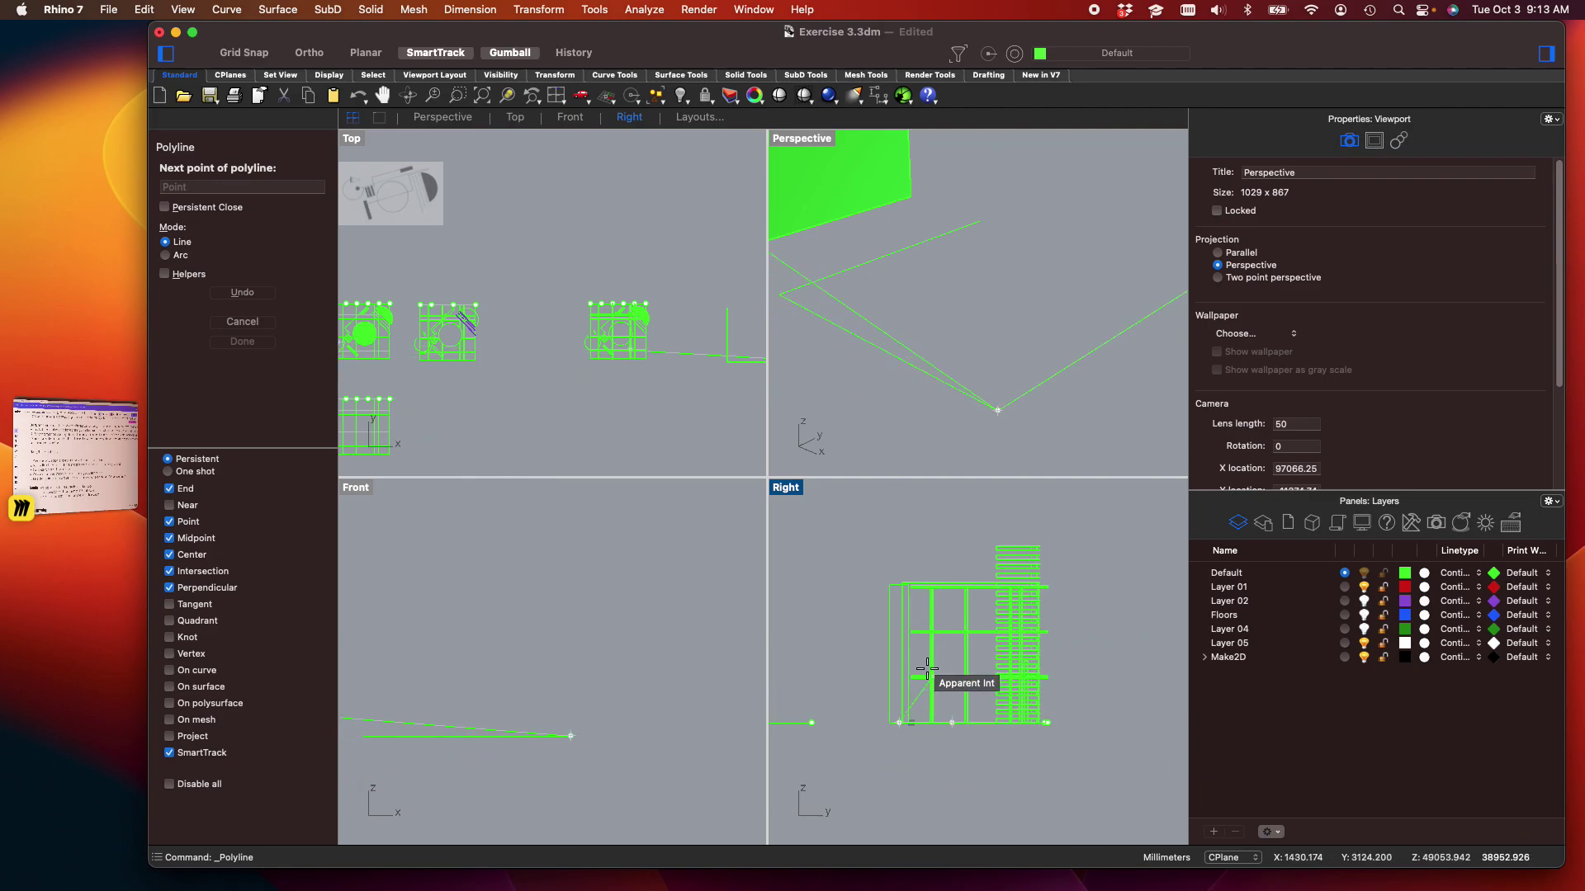
{"action": "scroll", "coordinate": [911, 669], "scroll_direction": "down", "scroll_amount": 5}
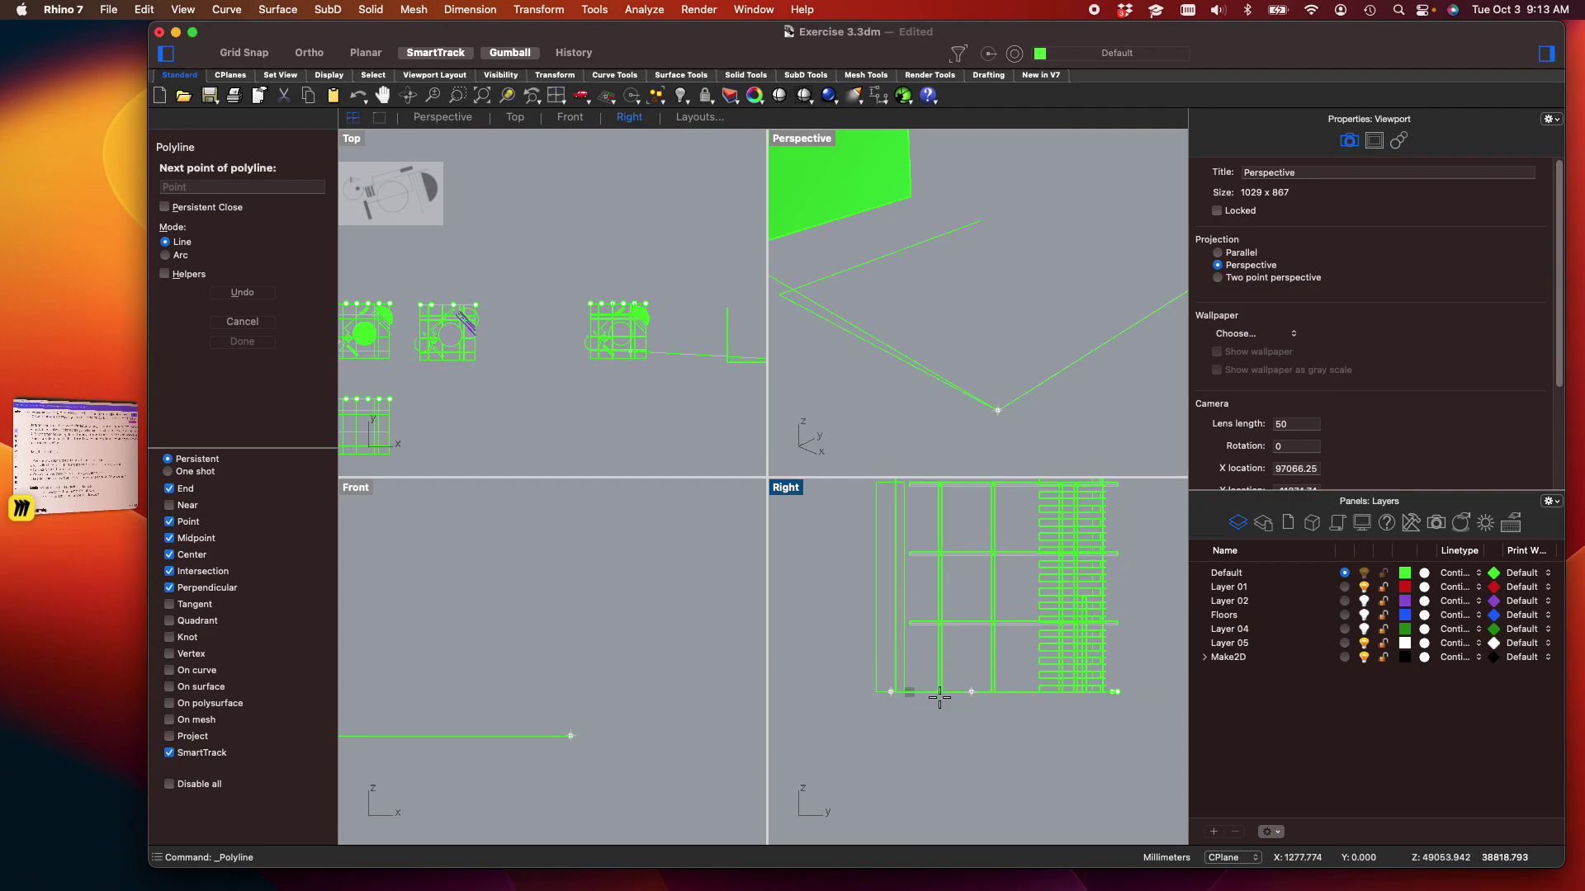
{"action": "right_click", "coordinate": [927, 666]}
Move the ground square along the Y axis, away from the box and the tower
{"action": "scroll", "coordinate": [893, 662], "scroll_direction": "down", "scroll_amount": 5}
{"action": "right_click_drag", "start_coordinate": [893, 662], "coordinate": [1033, 773]}
{"action": "scroll", "coordinate": [856, 241], "scroll_direction": "down", "scroll_amount": 3}
{"action": "left_click", "coordinate": [896, 284]}
{"action": "right_click_drag", "start_coordinate": [892, 296], "coordinate": [1054, 356], "text": "shift"}
{"action": "left_click_drag", "start_coordinate": [1088, 286], "coordinate": [1036, 345]}
{"action": "key", "text": "super+z"}
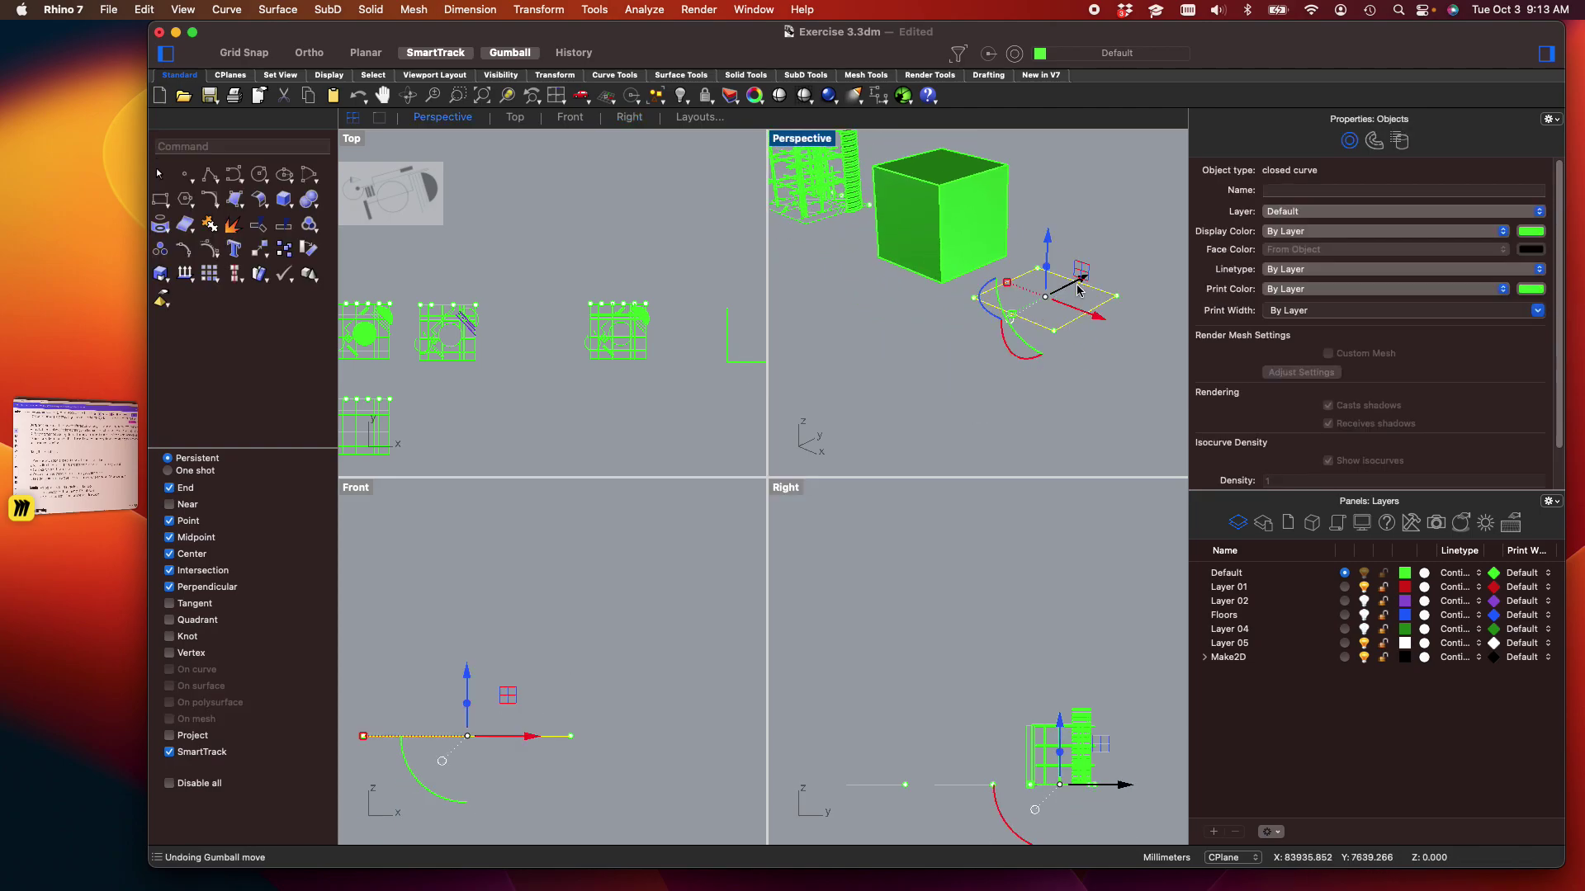
{"action": "left_click_drag", "start_coordinate": [1077, 287], "coordinate": [945, 390]}
Select the flat floor-plan drawings together with the reference image and hide them
{"action": "right_click_drag", "start_coordinate": [999, 813], "coordinate": [1047, 675]}
{"action": "scroll", "coordinate": [938, 346], "scroll_direction": "down", "scroll_amount": 12}
{"action": "right_click_drag", "start_coordinate": [875, 344], "coordinate": [1122, 414], "text": "shift"}
{"action": "left_click", "coordinate": [1119, 414]}
{"action": "left_click_drag", "start_coordinate": [1147, 426], "coordinate": [792, 186]}
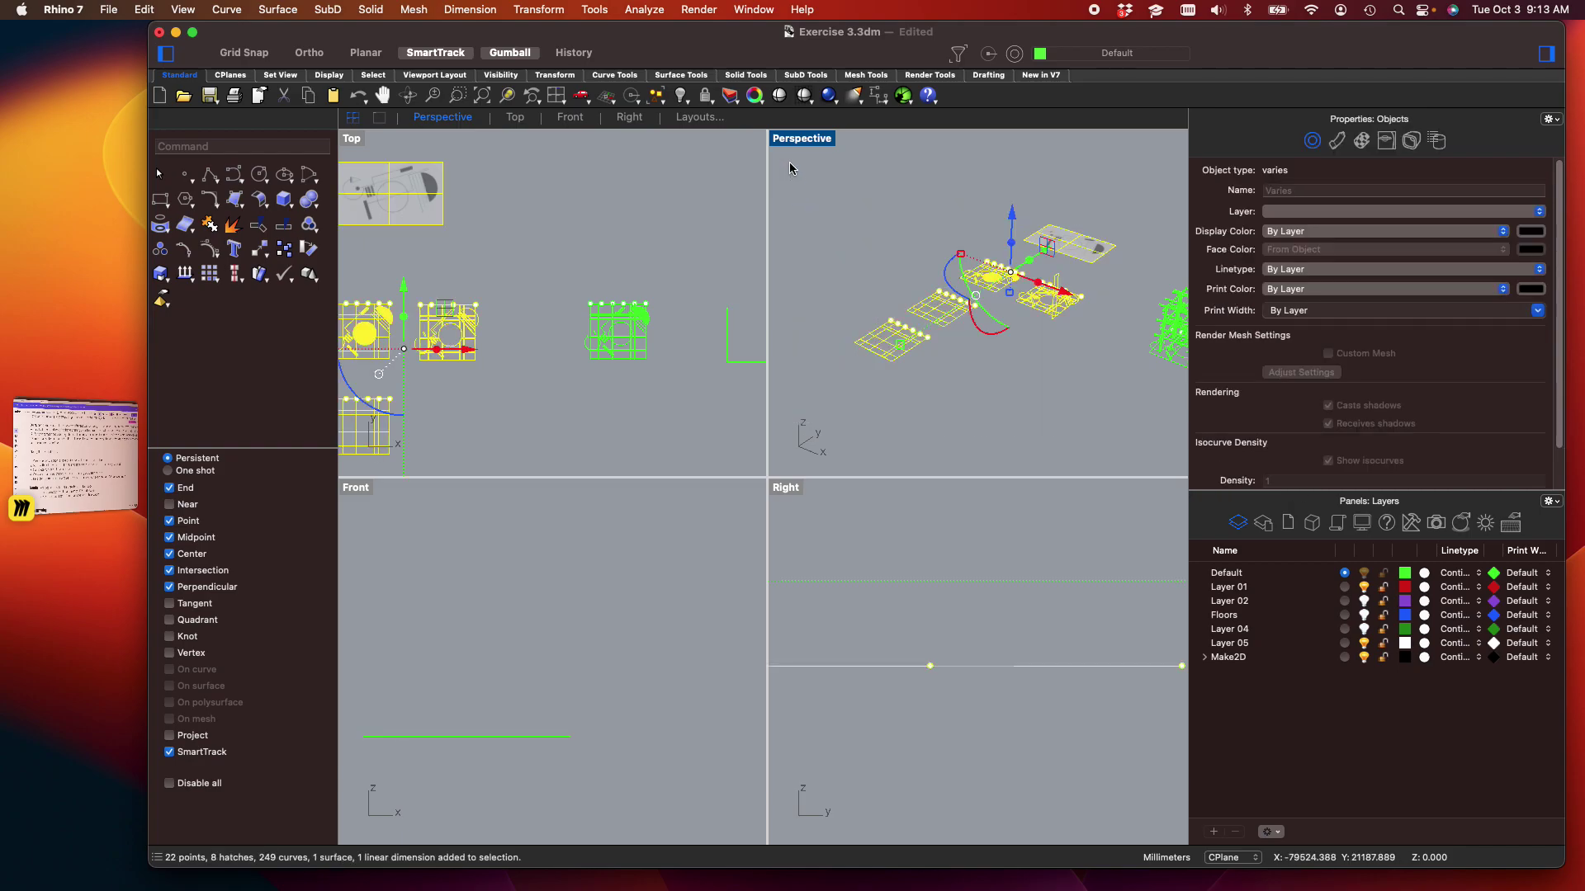
{"action": "key", "text": "ctrl+h"}
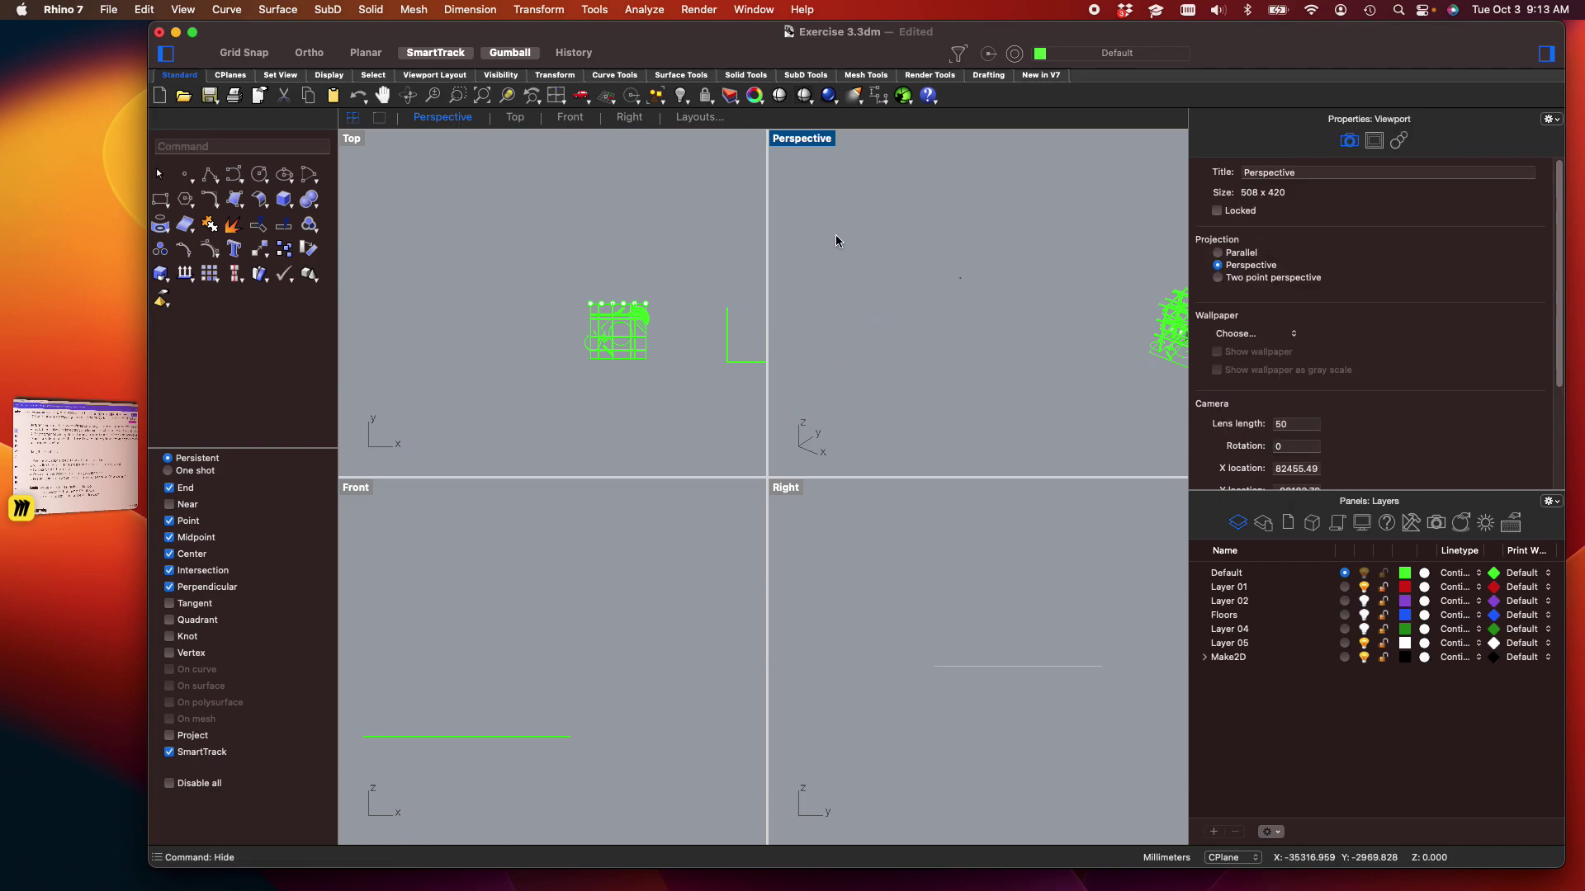
Select the square and frame it in the Perspective, Top and Front viewports, then clear the selection
{"action": "left_click", "coordinate": [962, 664]}
{"action": "right_click_drag", "start_coordinate": [1008, 470], "coordinate": [823, 234]}
{"action": "scroll", "coordinate": [895, 319], "scroll_direction": "up", "scroll_amount": 5}
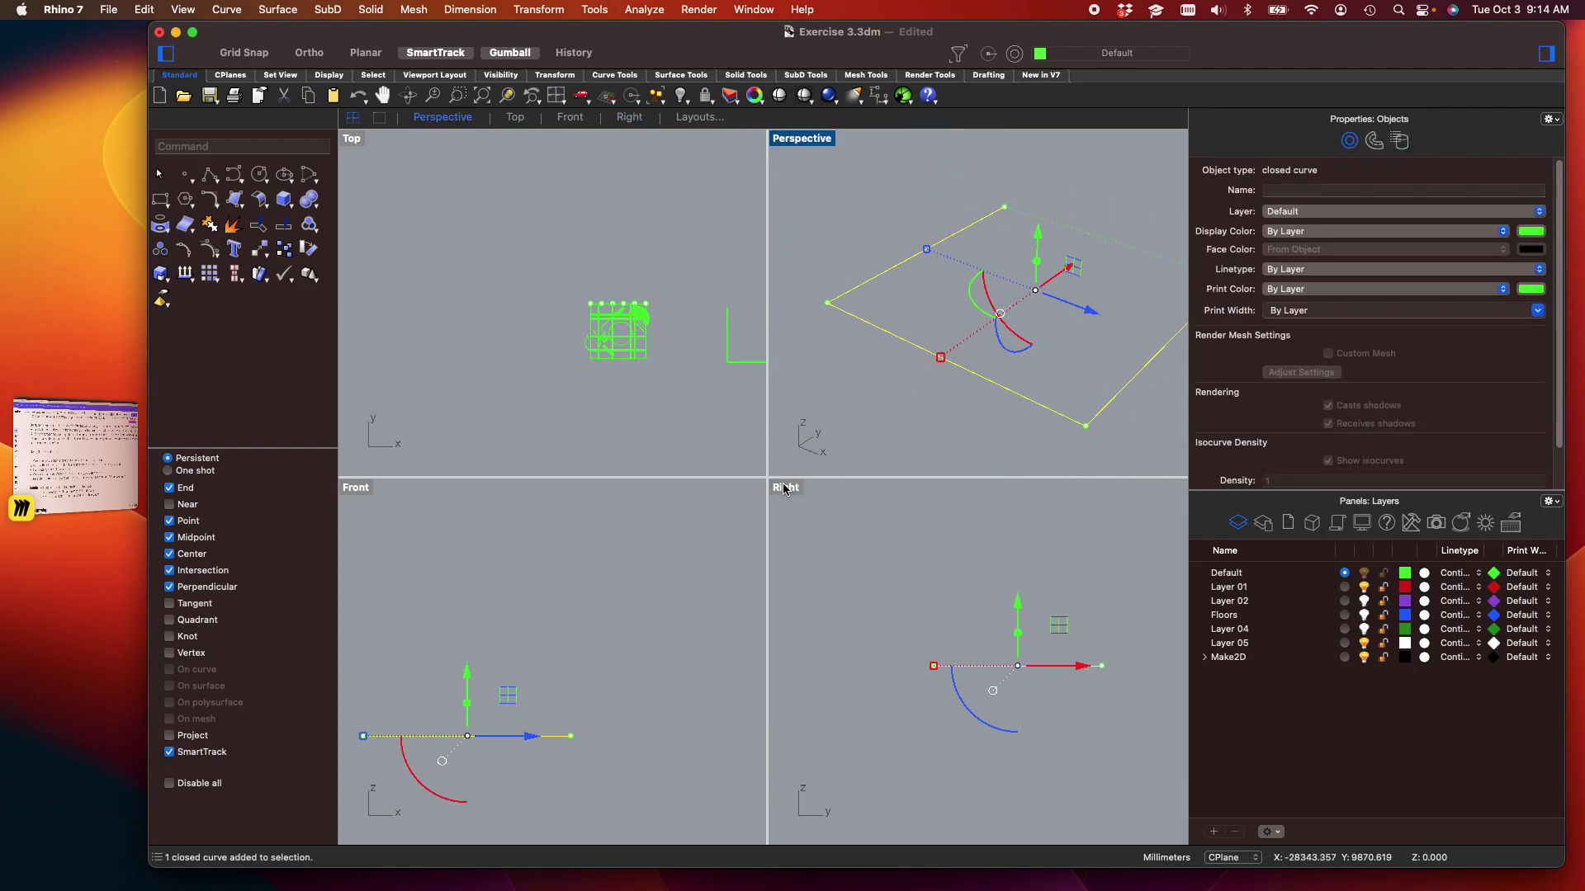
{"action": "right_click_drag", "start_coordinate": [920, 387], "coordinate": [876, 374], "text": "shift"}
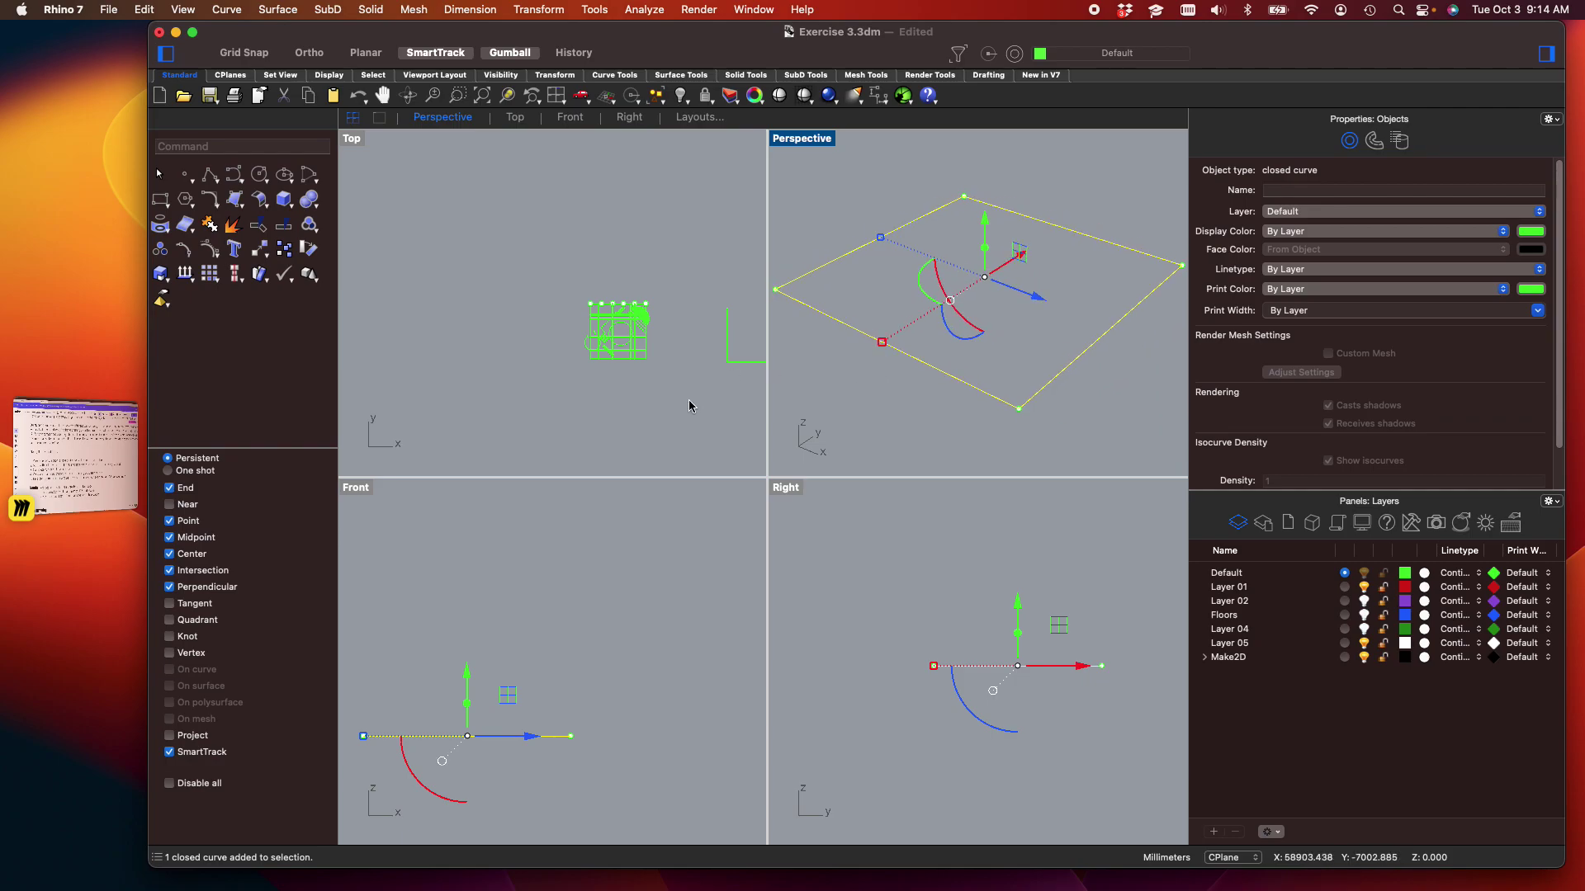
{"action": "scroll", "coordinate": [689, 405], "scroll_direction": "up", "scroll_amount": 5}
{"action": "right_click_drag", "start_coordinate": [668, 381], "coordinate": [716, 382]}
{"action": "right_click_drag", "start_coordinate": [551, 687], "coordinate": [682, 531]}
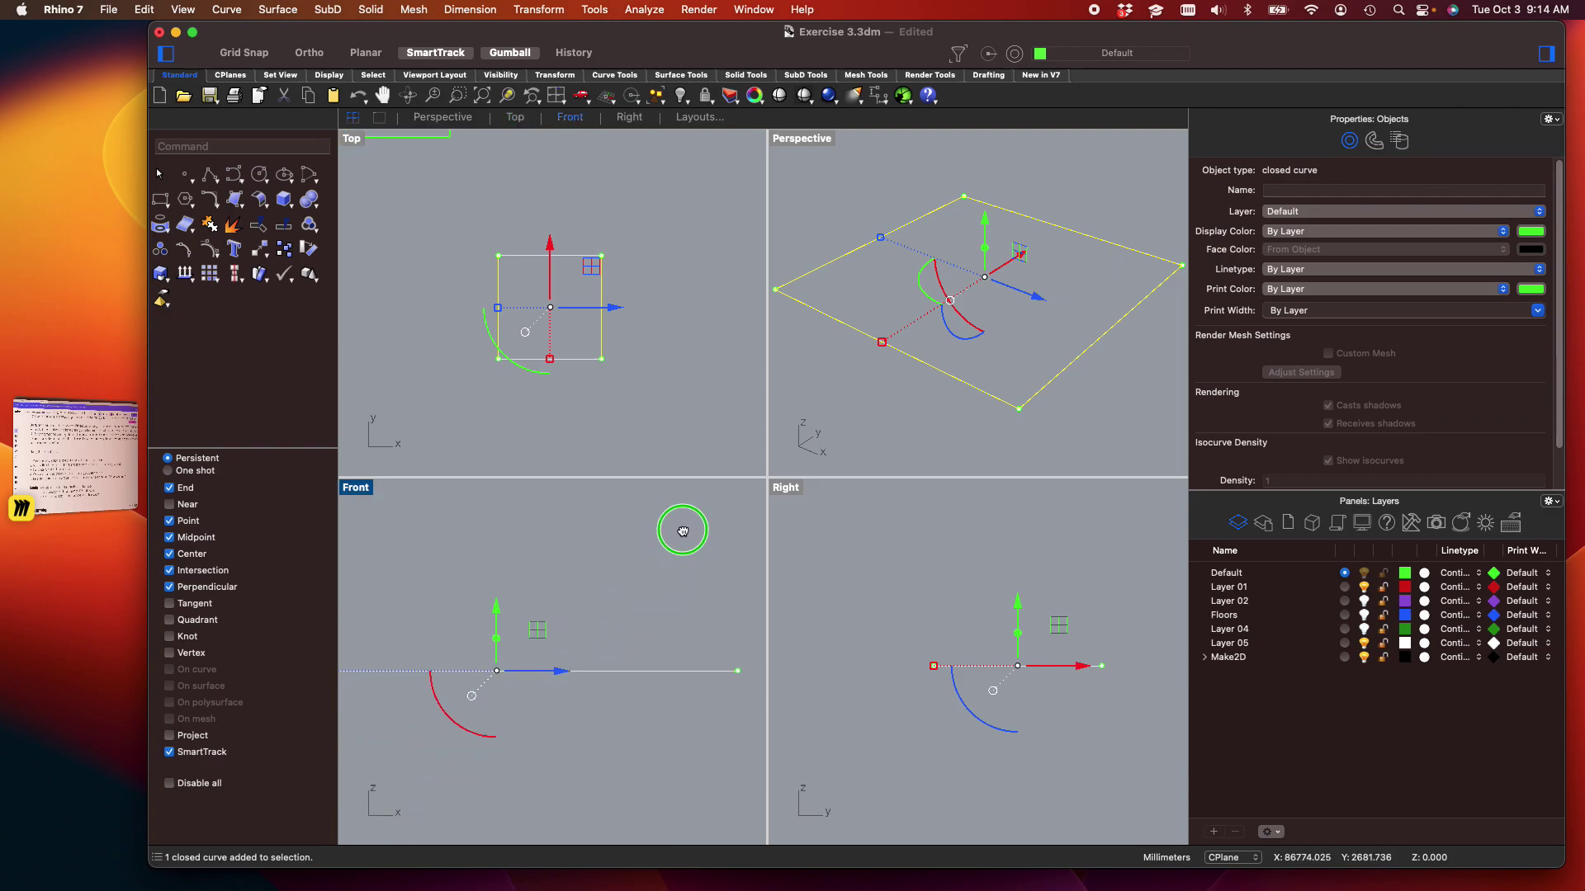
{"action": "left_click", "coordinate": [970, 609]}
Draw a single step profile as a polyline from the square's near corner, with a 6" riser and a 12" tread
{"action": "left_click", "coordinate": [235, 175]}
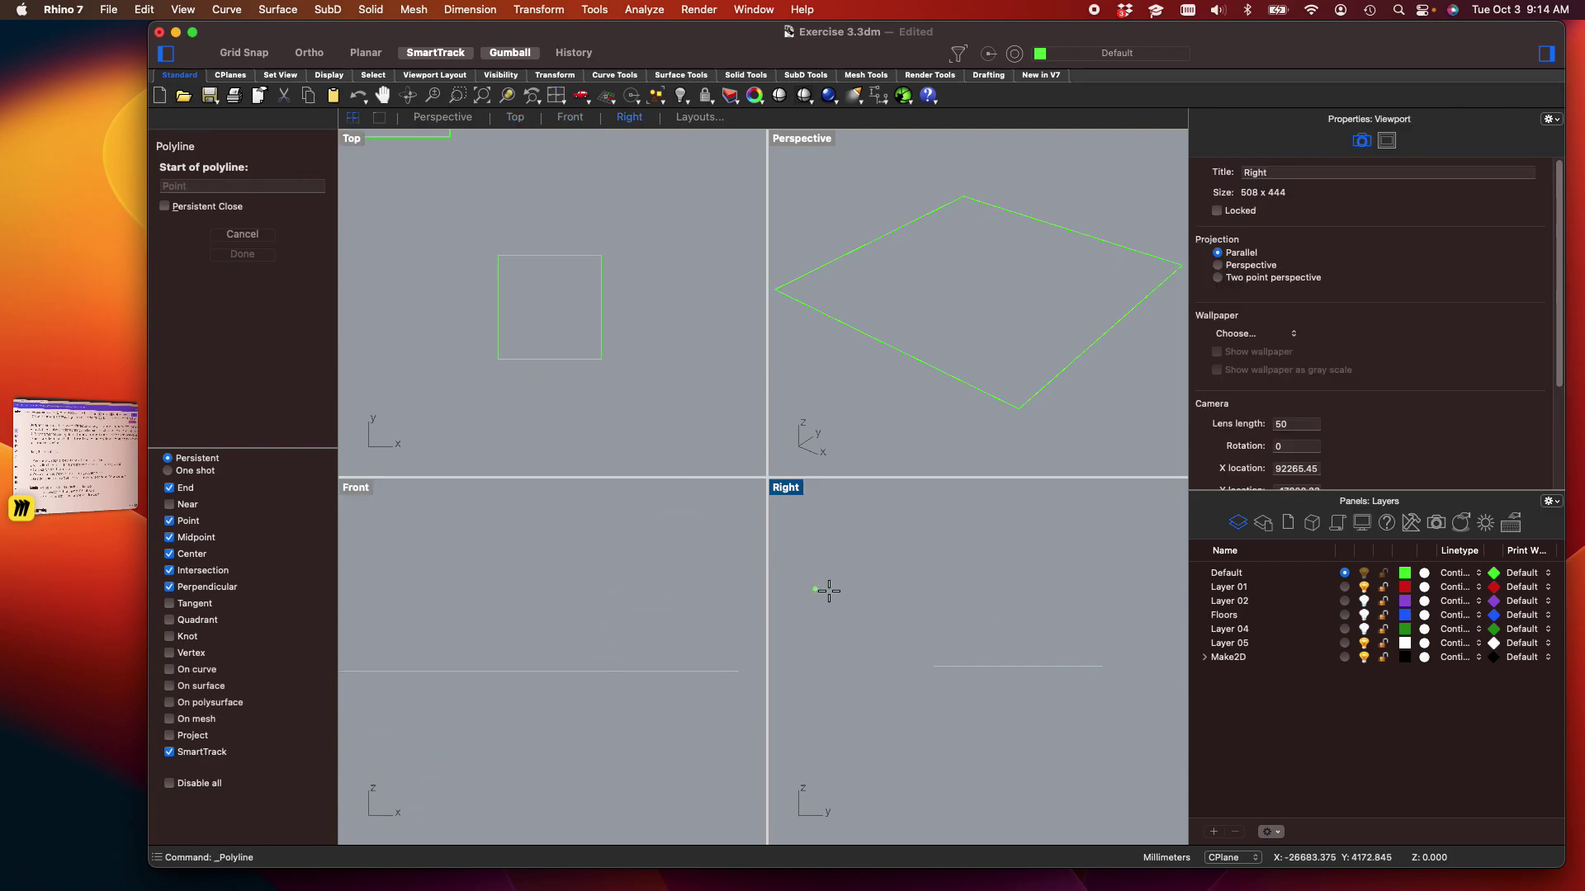
{"action": "left_click", "coordinate": [1016, 406]}
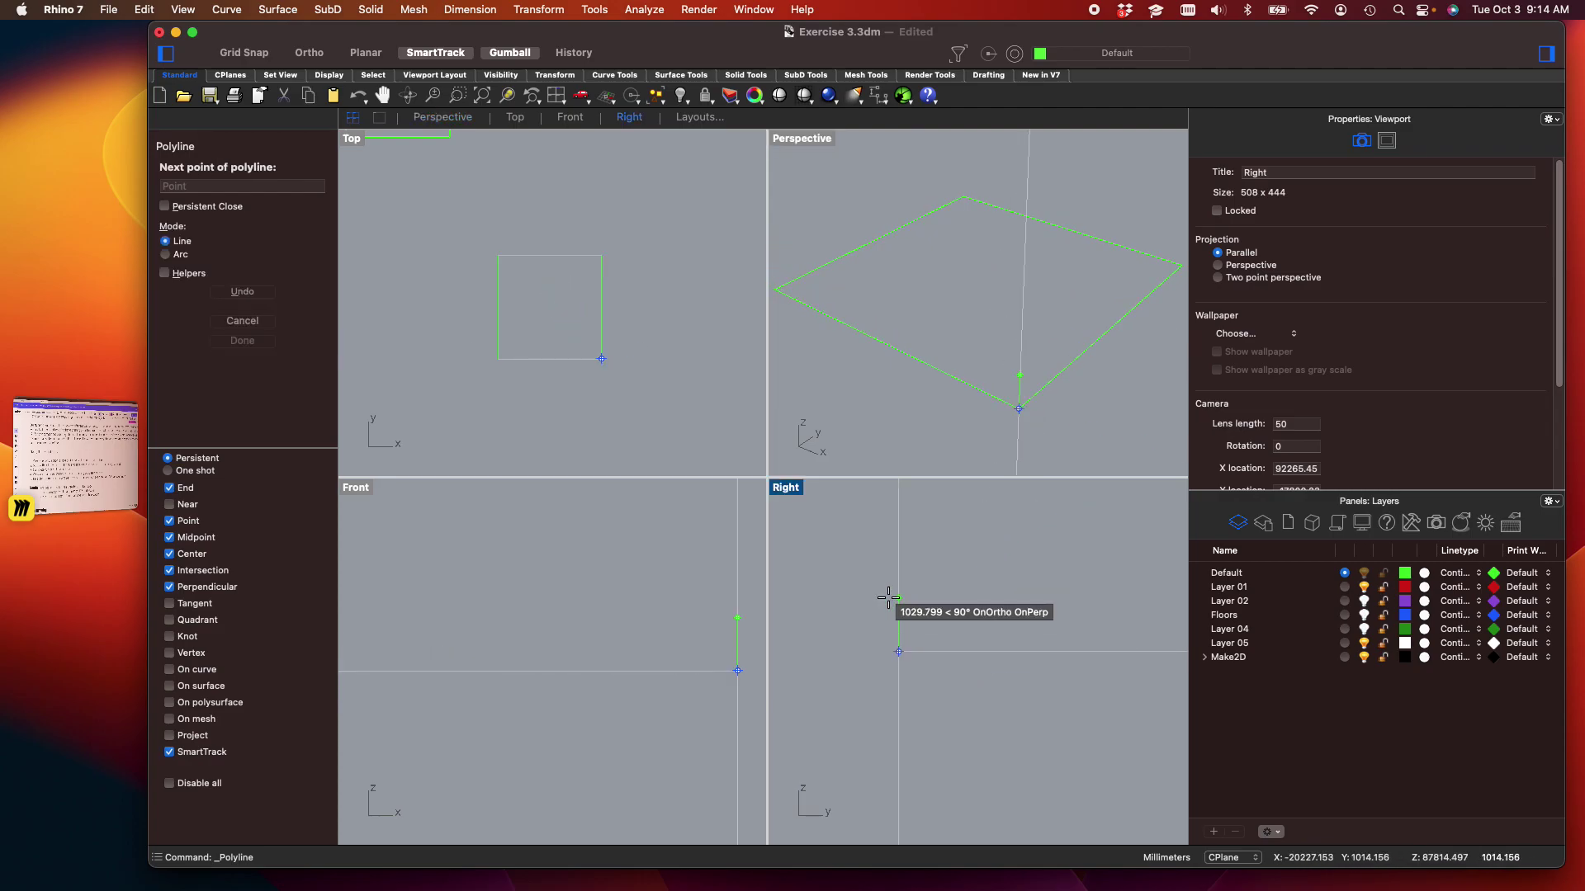
{"action": "type", "text": "6\""}
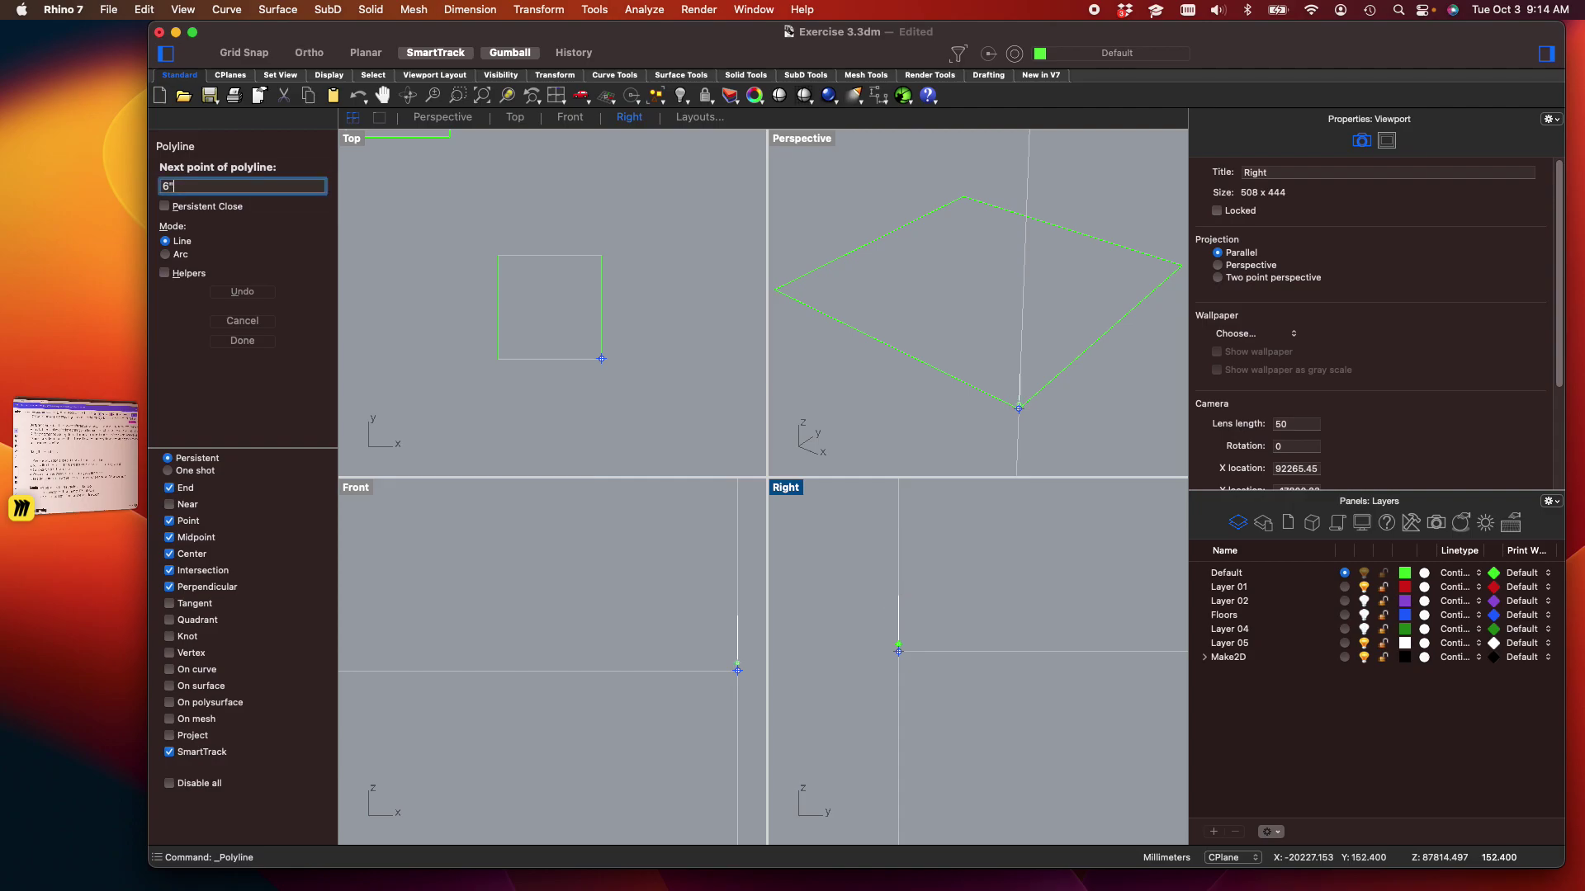
{"action": "key", "text": "Return"}
{"action": "scroll", "coordinate": [872, 638], "scroll_direction": "up", "scroll_amount": 10}
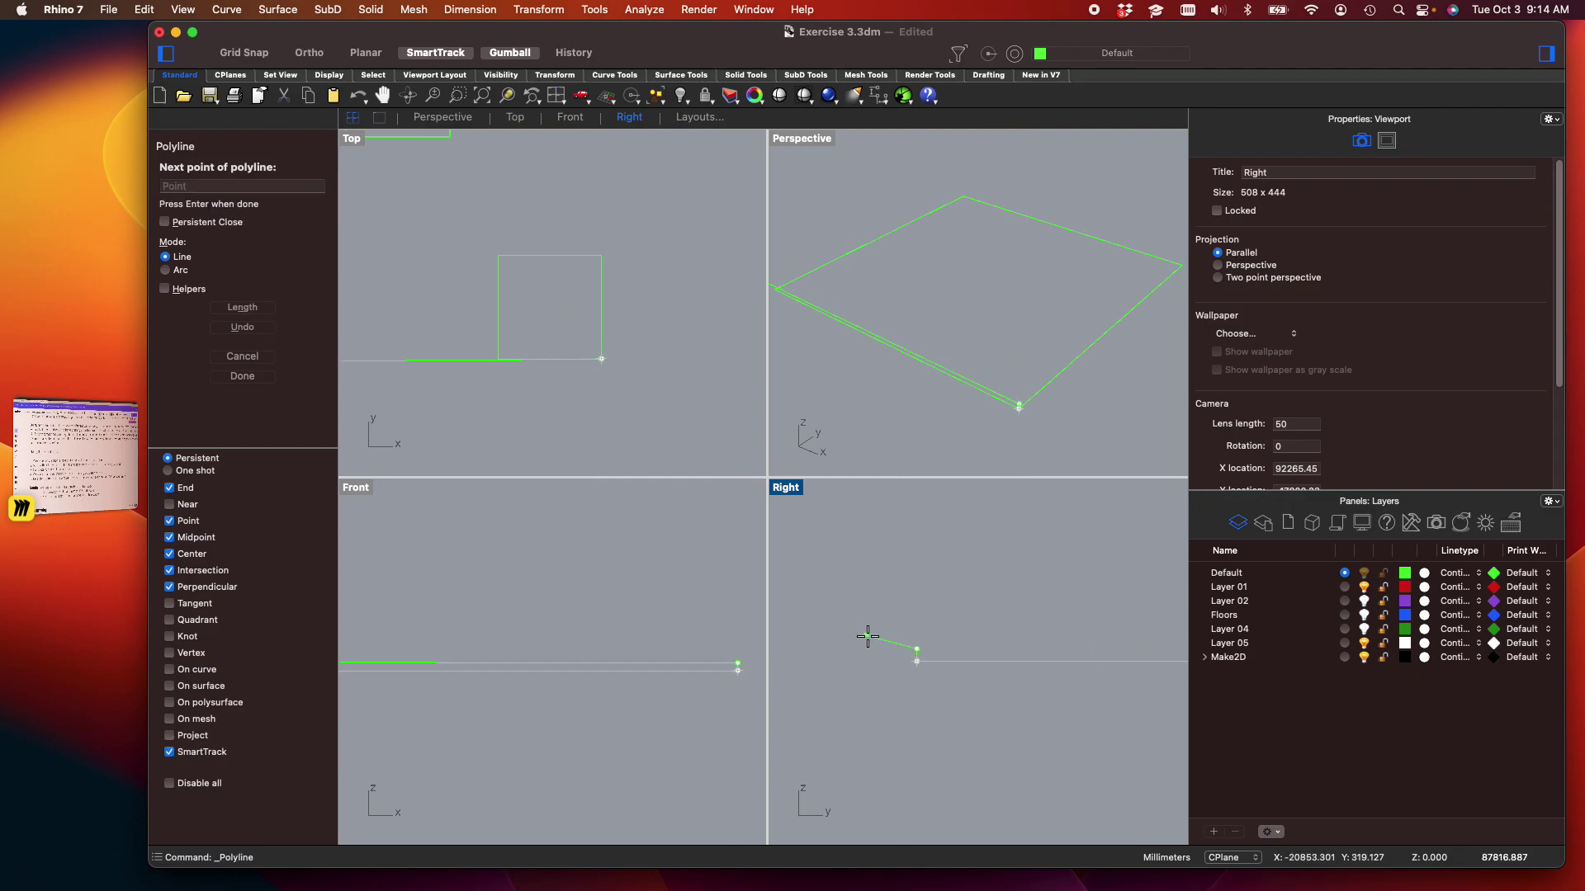
{"action": "type", "text": "12\""}
{"action": "key", "text": "Return"}
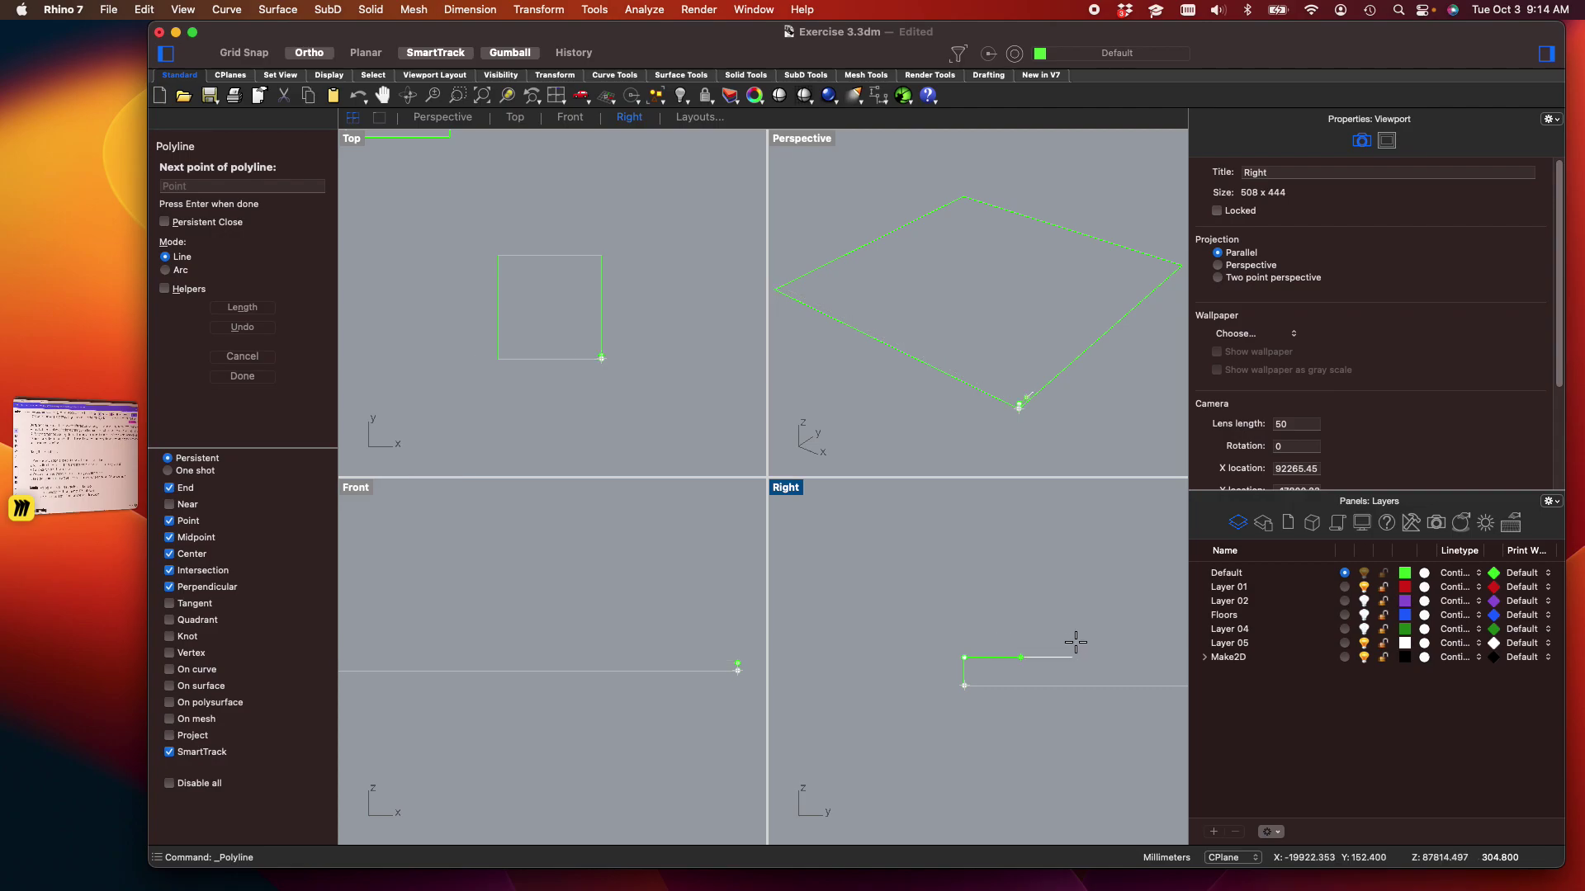
{"action": "left_click", "coordinate": [1082, 644], "text": "shift"}
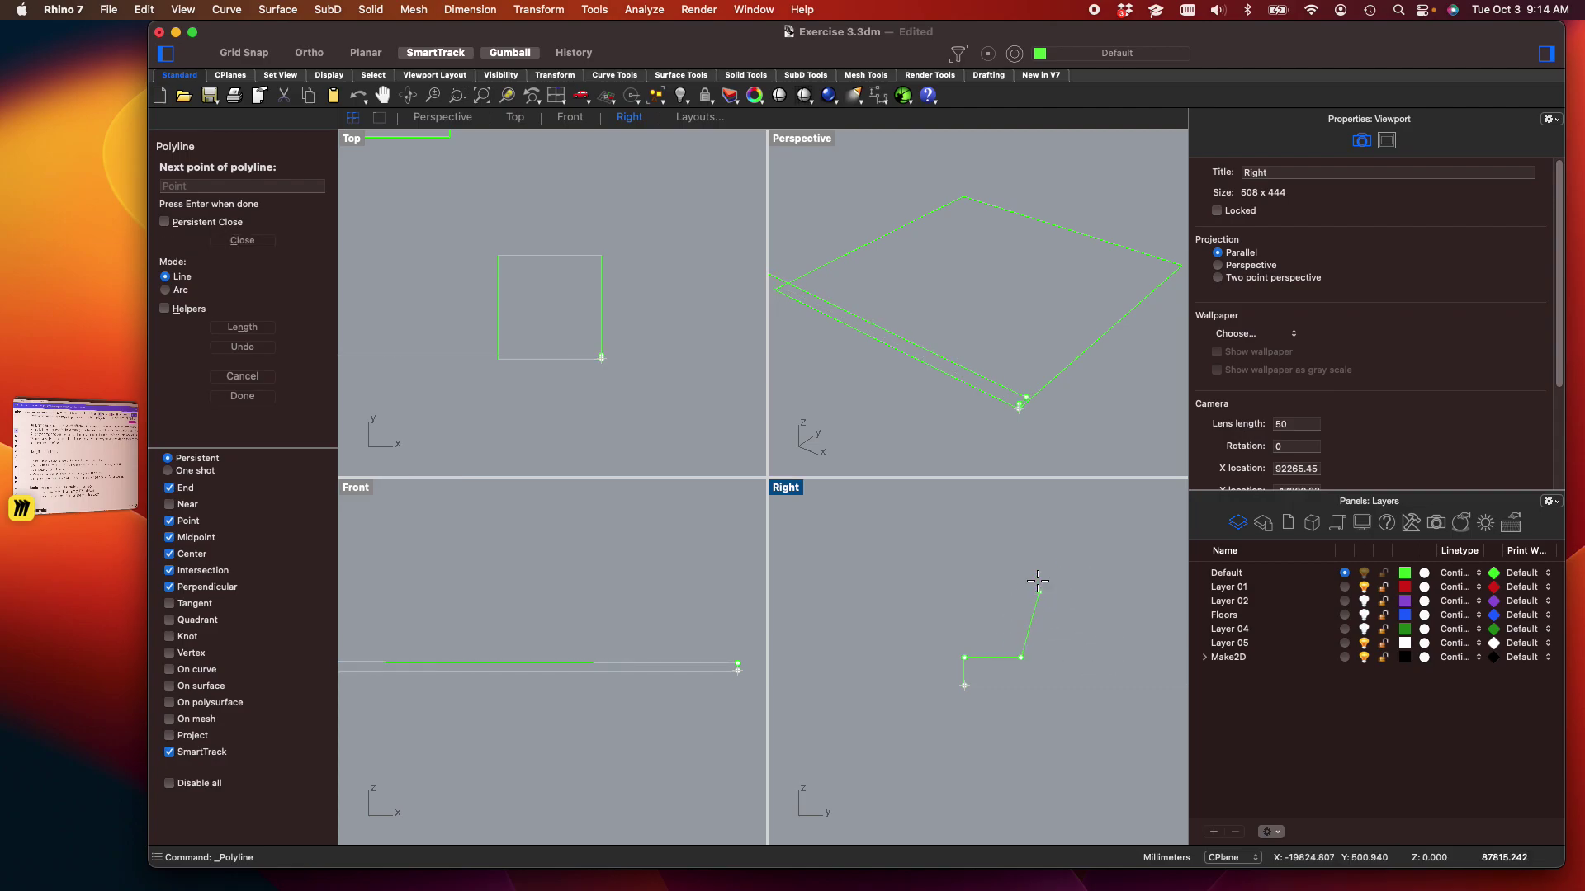
{"action": "key", "text": "Return"}
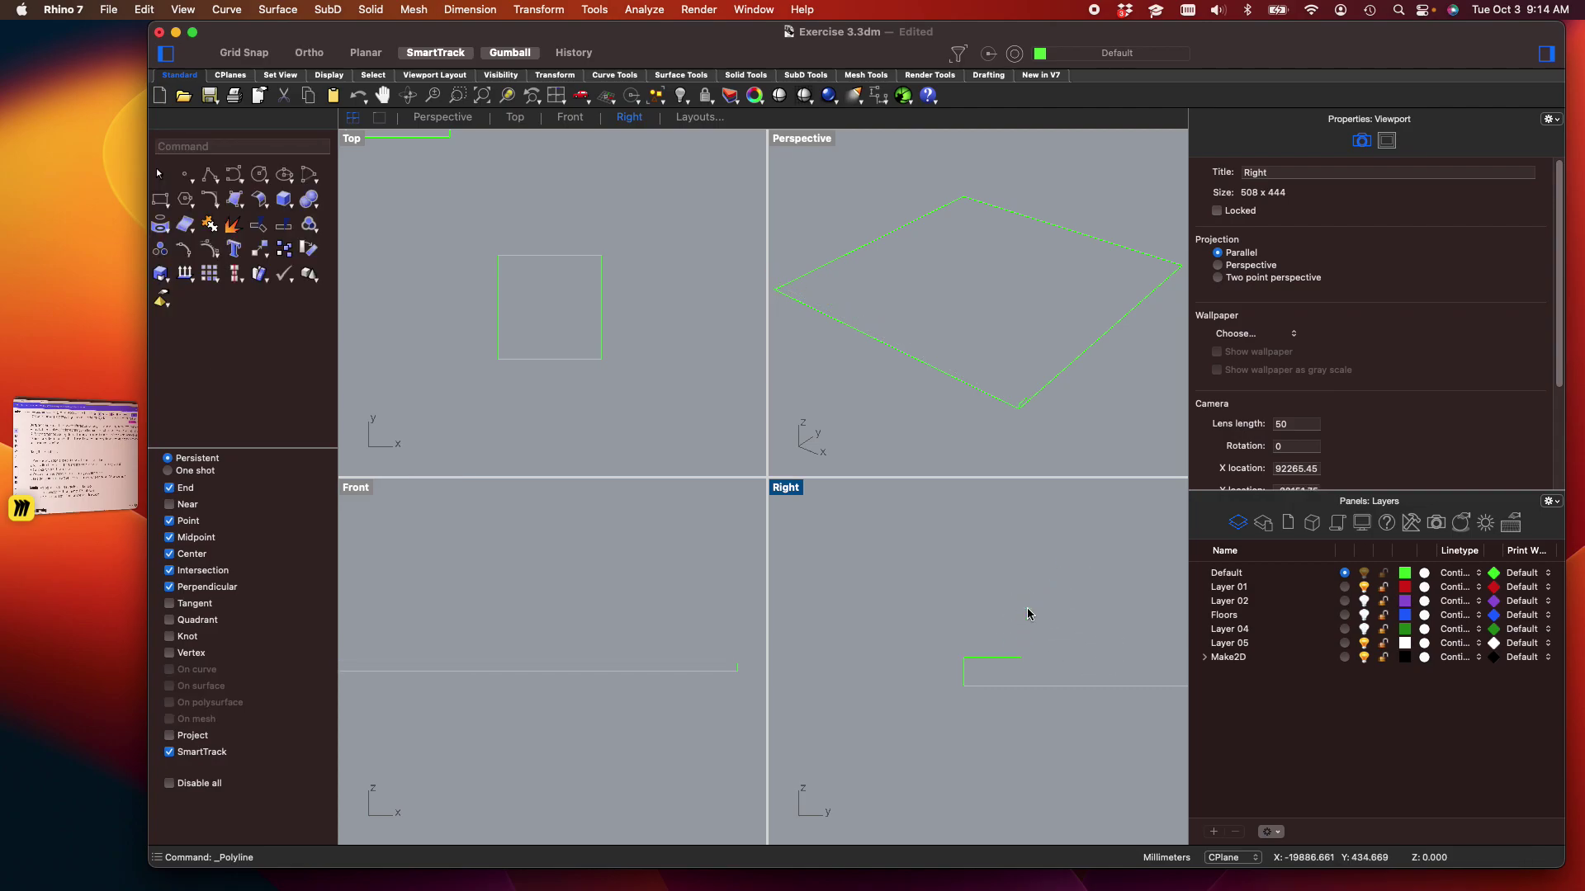
Copy the step profile end to end seven times, starting each copy at the previous tread's end, to form an eight-step flight
{"action": "left_click", "coordinate": [996, 658]}
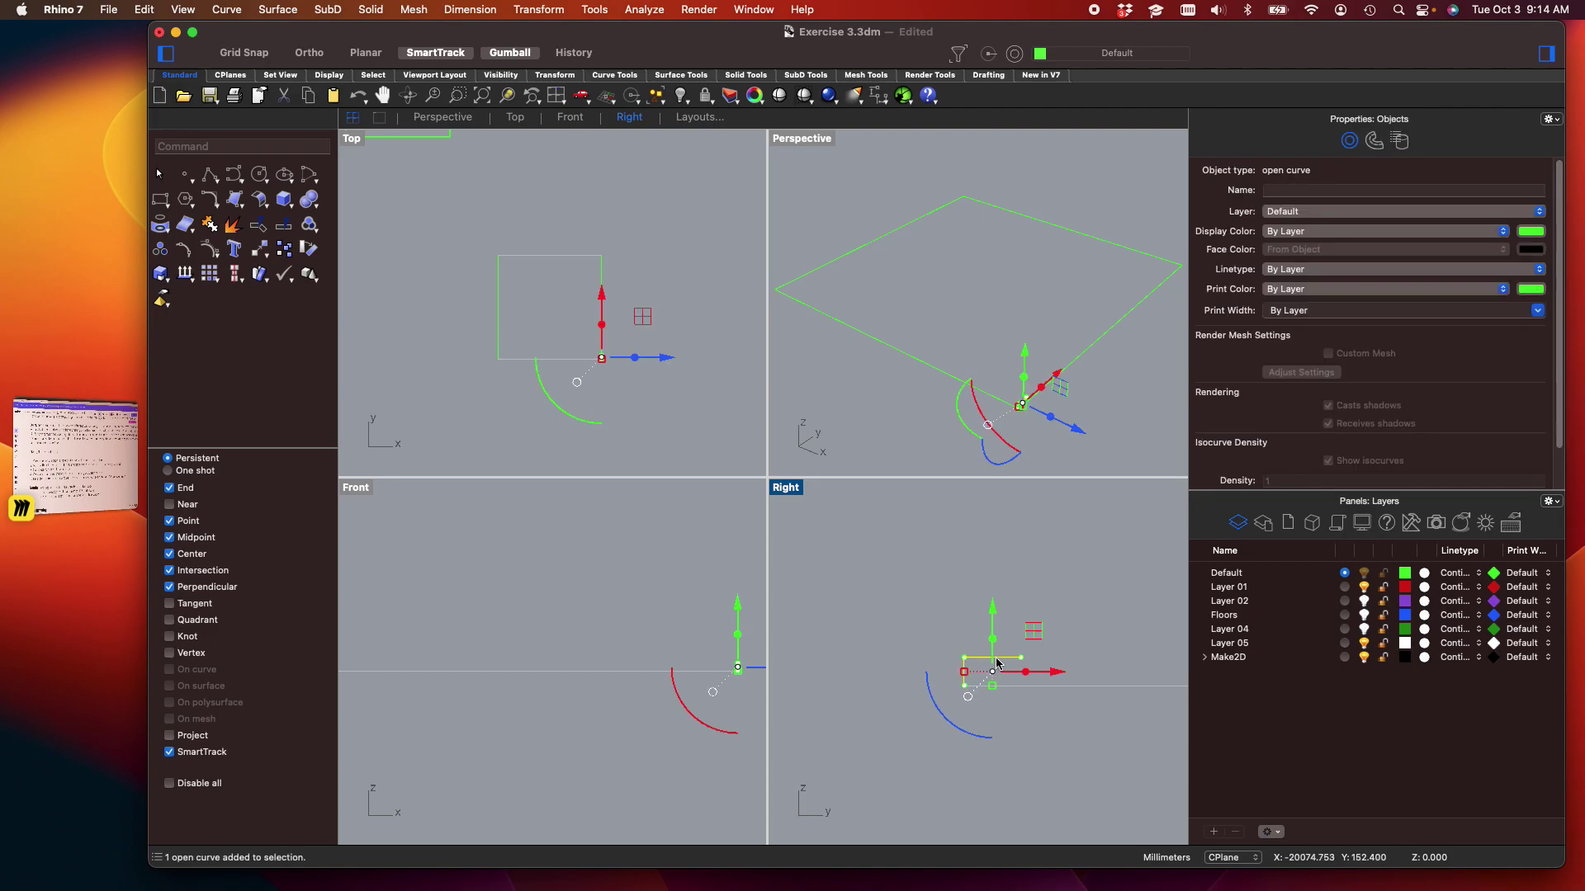
{"action": "type", "text": "cop"}
{"action": "key", "text": "Return"}
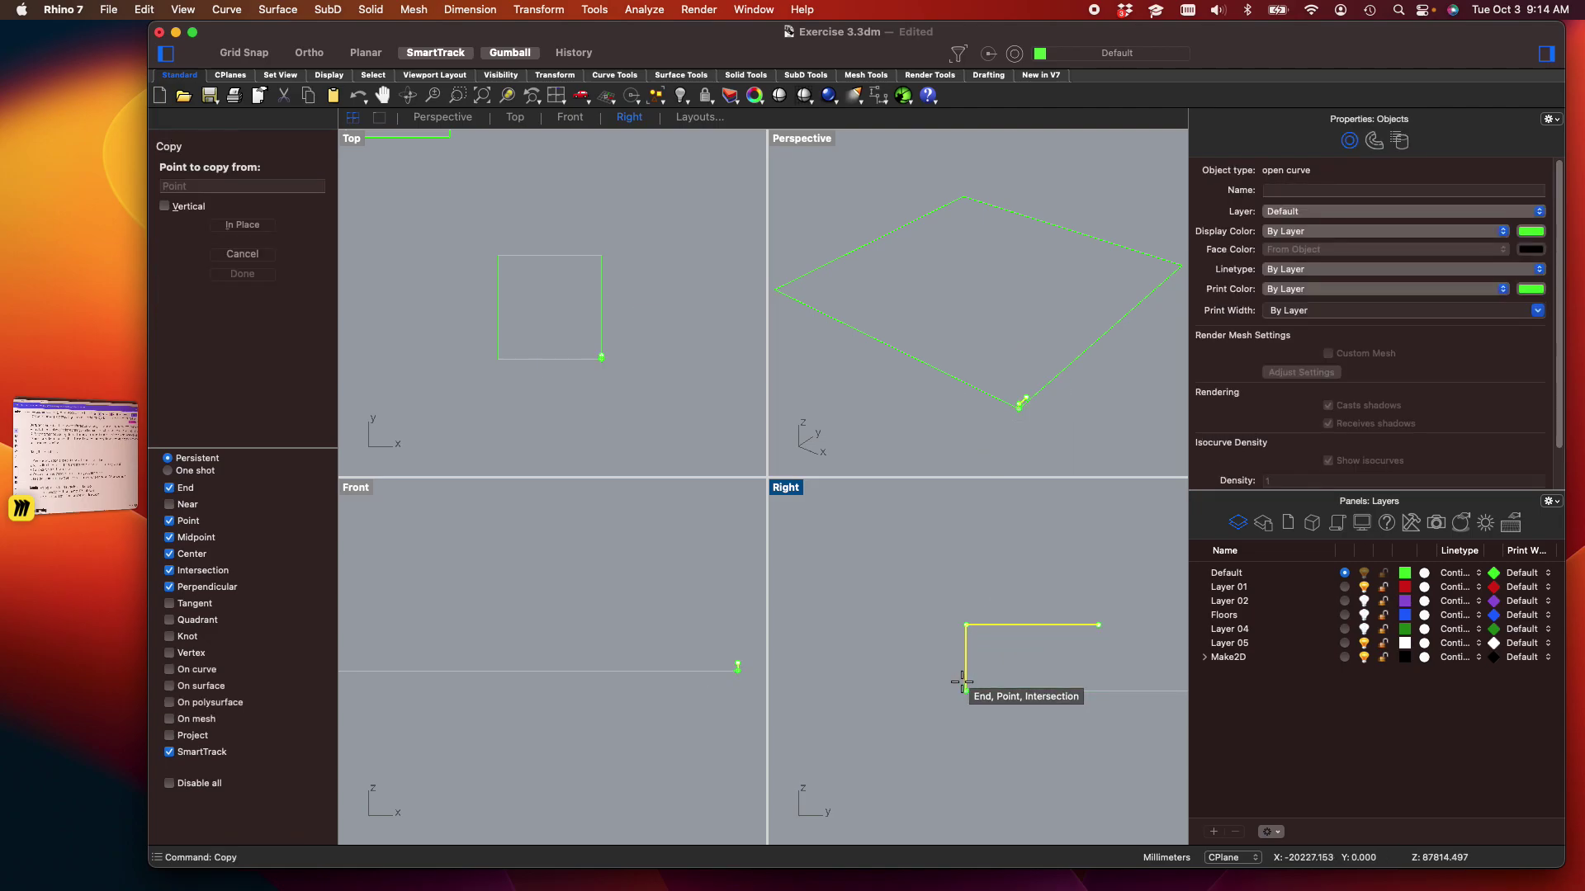
{"action": "scroll", "coordinate": [966, 429], "scroll_direction": "up", "scroll_amount": 6}
{"action": "right_click_drag", "start_coordinate": [965, 428], "coordinate": [1020, 349], "text": "shift"}
{"action": "left_click", "coordinate": [1026, 244]}
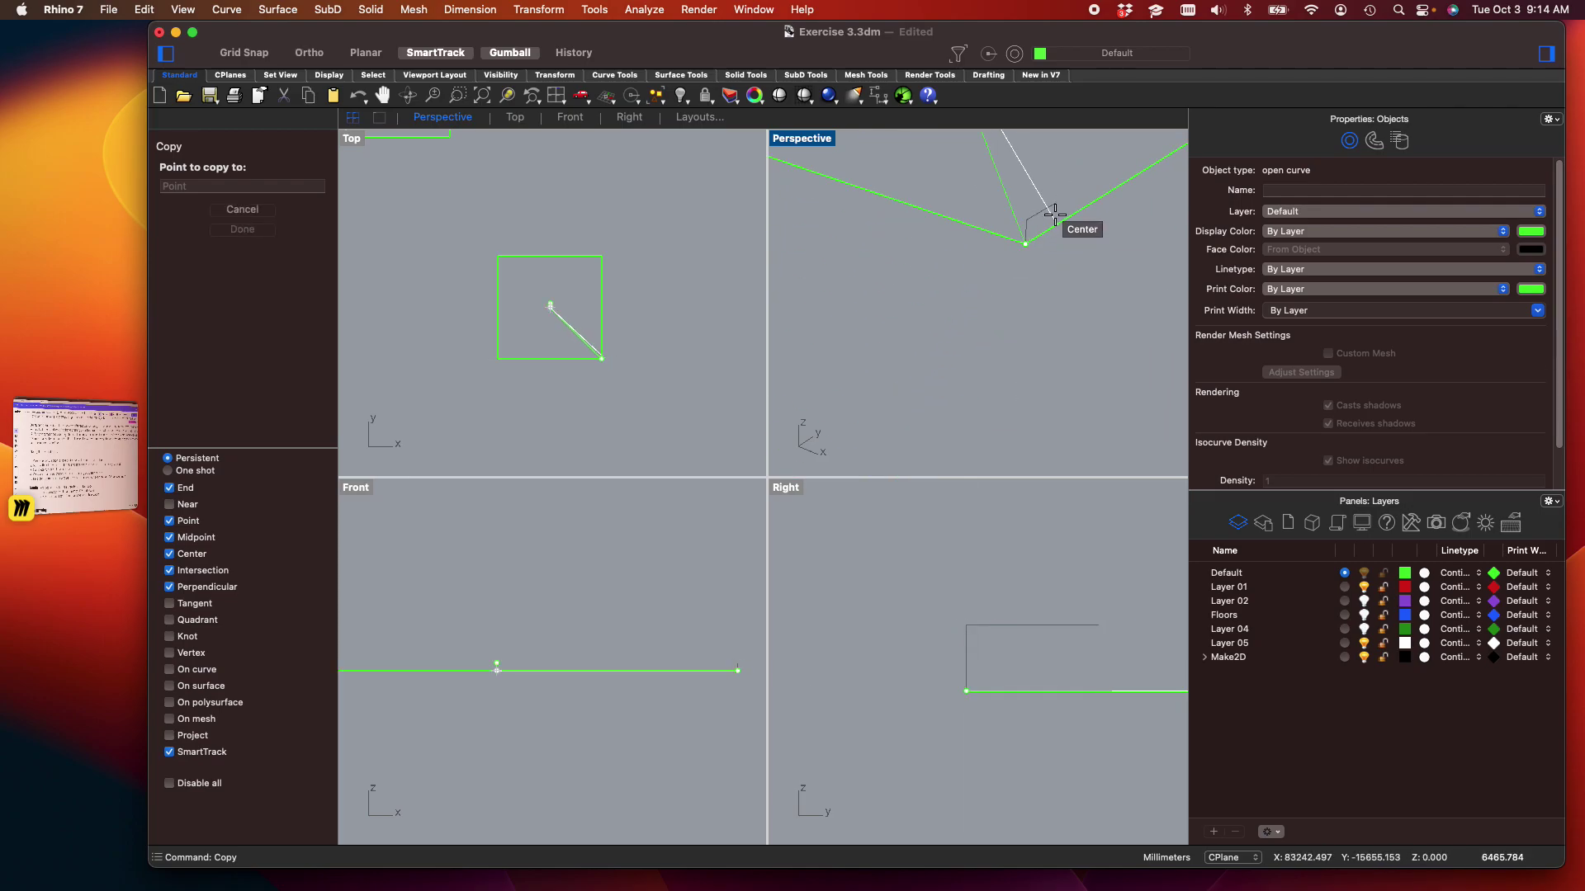
{"action": "left_click", "coordinate": [1085, 167]}
{"action": "right_click_drag", "start_coordinate": [1089, 186], "coordinate": [1031, 266], "text": "shift"}
{"action": "left_click", "coordinate": [962, 324]}
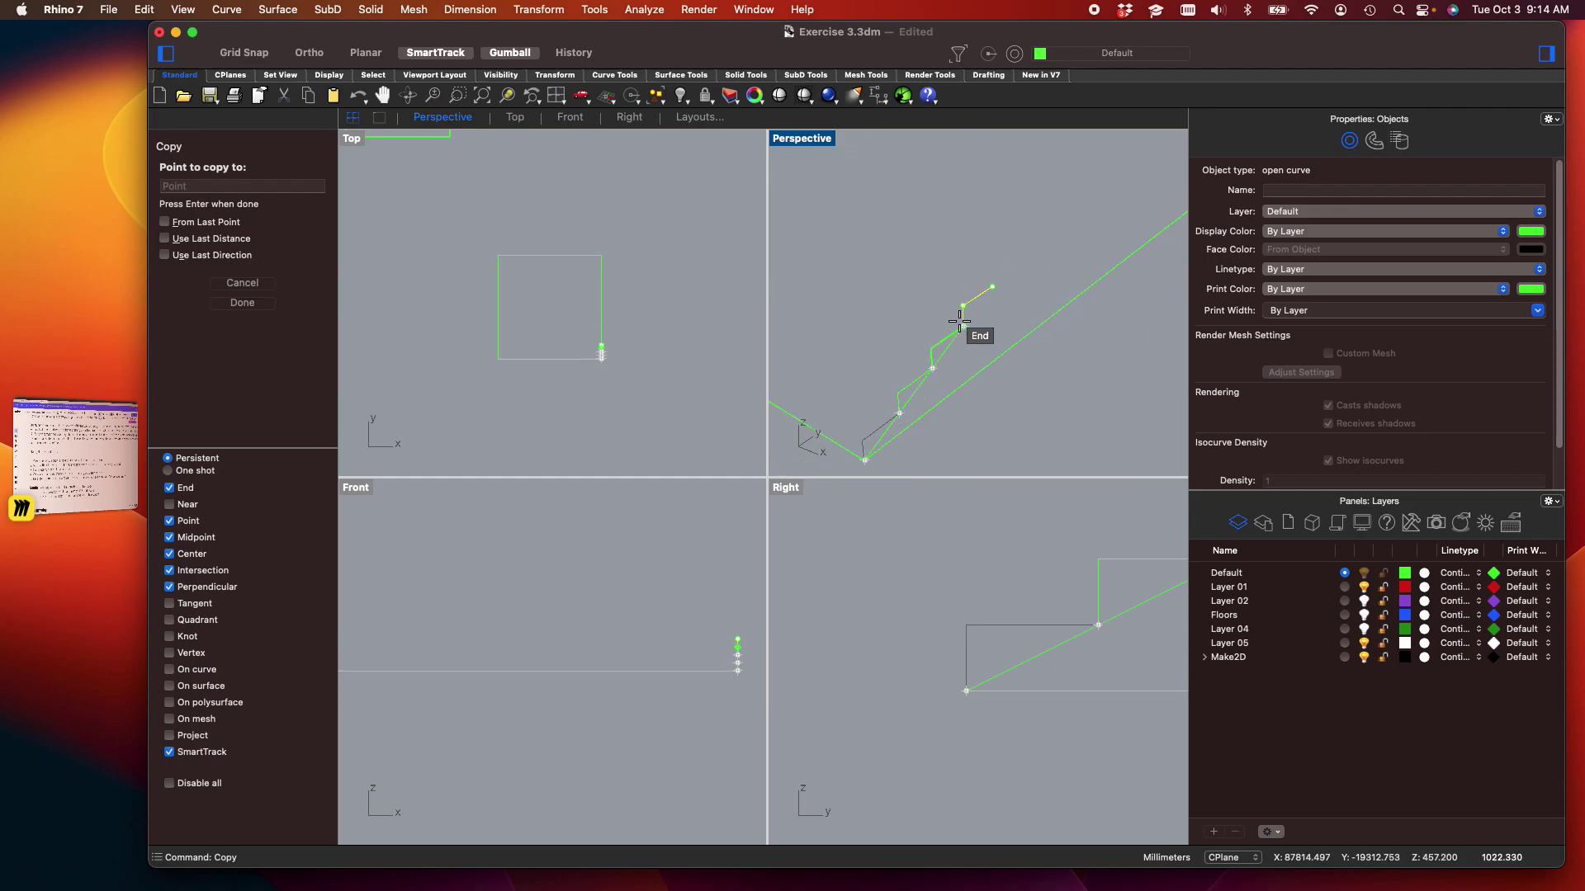
{"action": "left_click", "coordinate": [992, 291]}
{"action": "left_click", "coordinate": [1019, 254]}
{"action": "left_click", "coordinate": [1054, 215]}
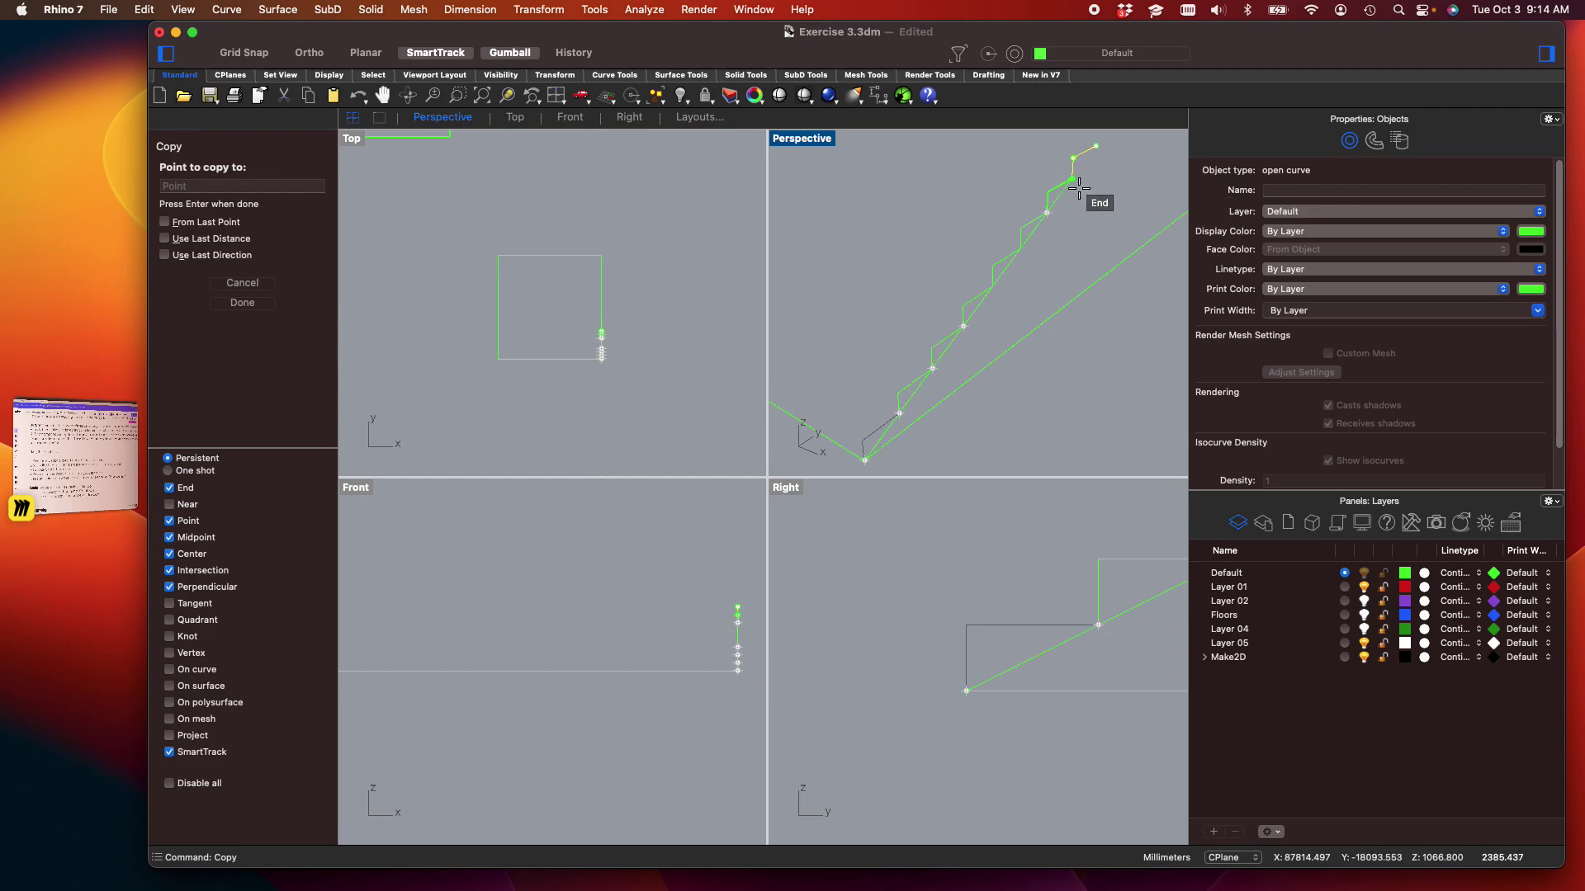
{"action": "key", "text": "Escape"}
Draw a landing polyline in the Right view from the top tread's end, three treads long horizontally, then dropping vertically about 606 mm
{"action": "scroll", "coordinate": [1067, 283], "scroll_direction": "down", "scroll_amount": 3}
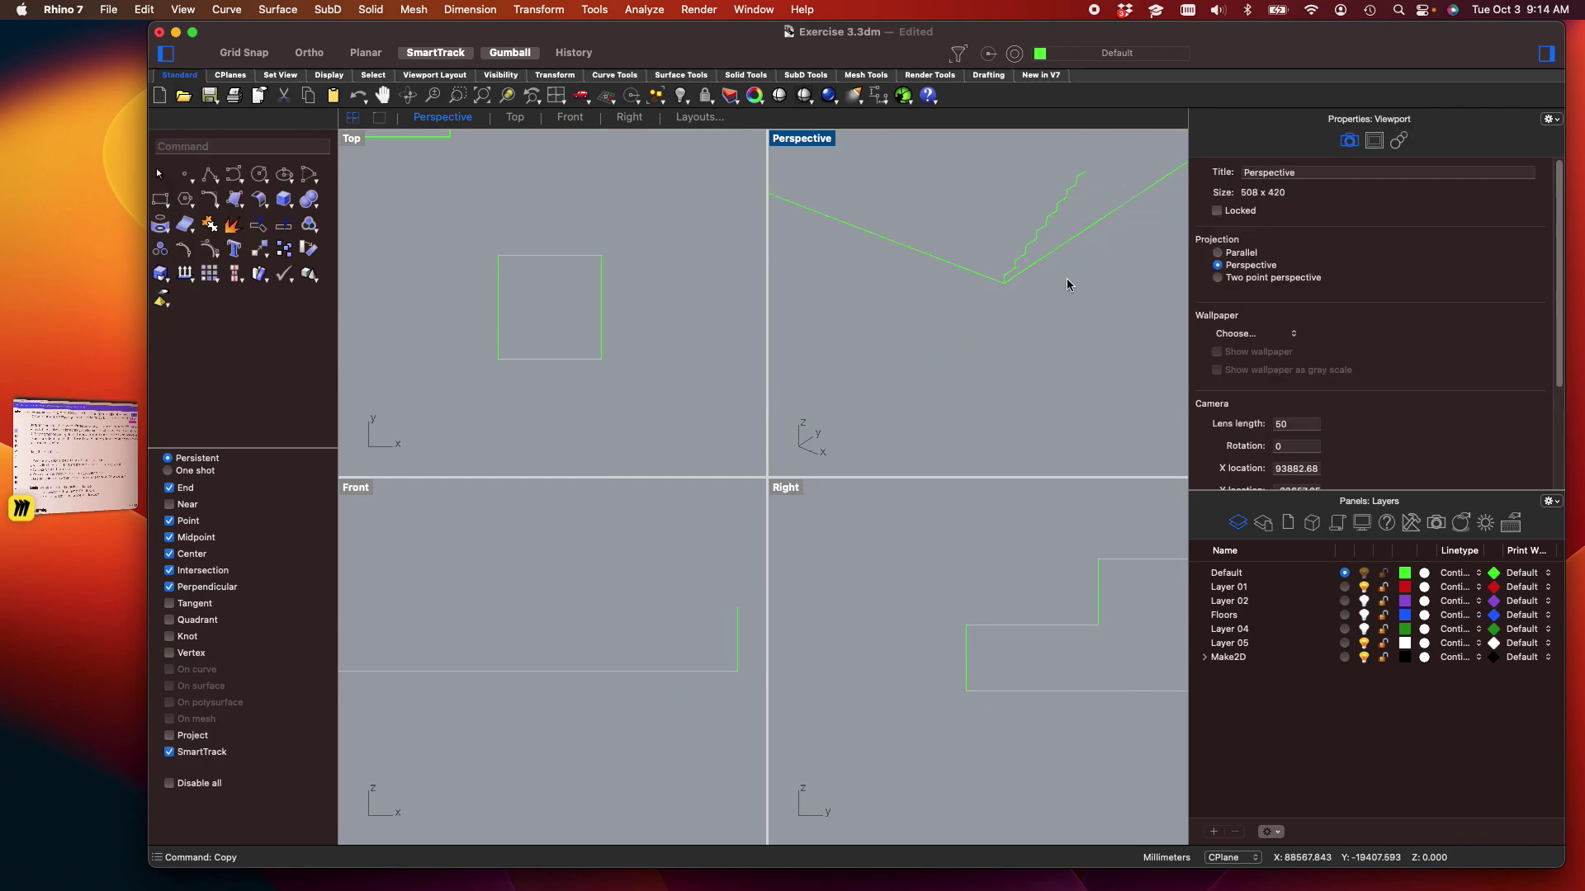
{"action": "scroll", "coordinate": [1006, 658], "scroll_direction": "down", "scroll_amount": 5}
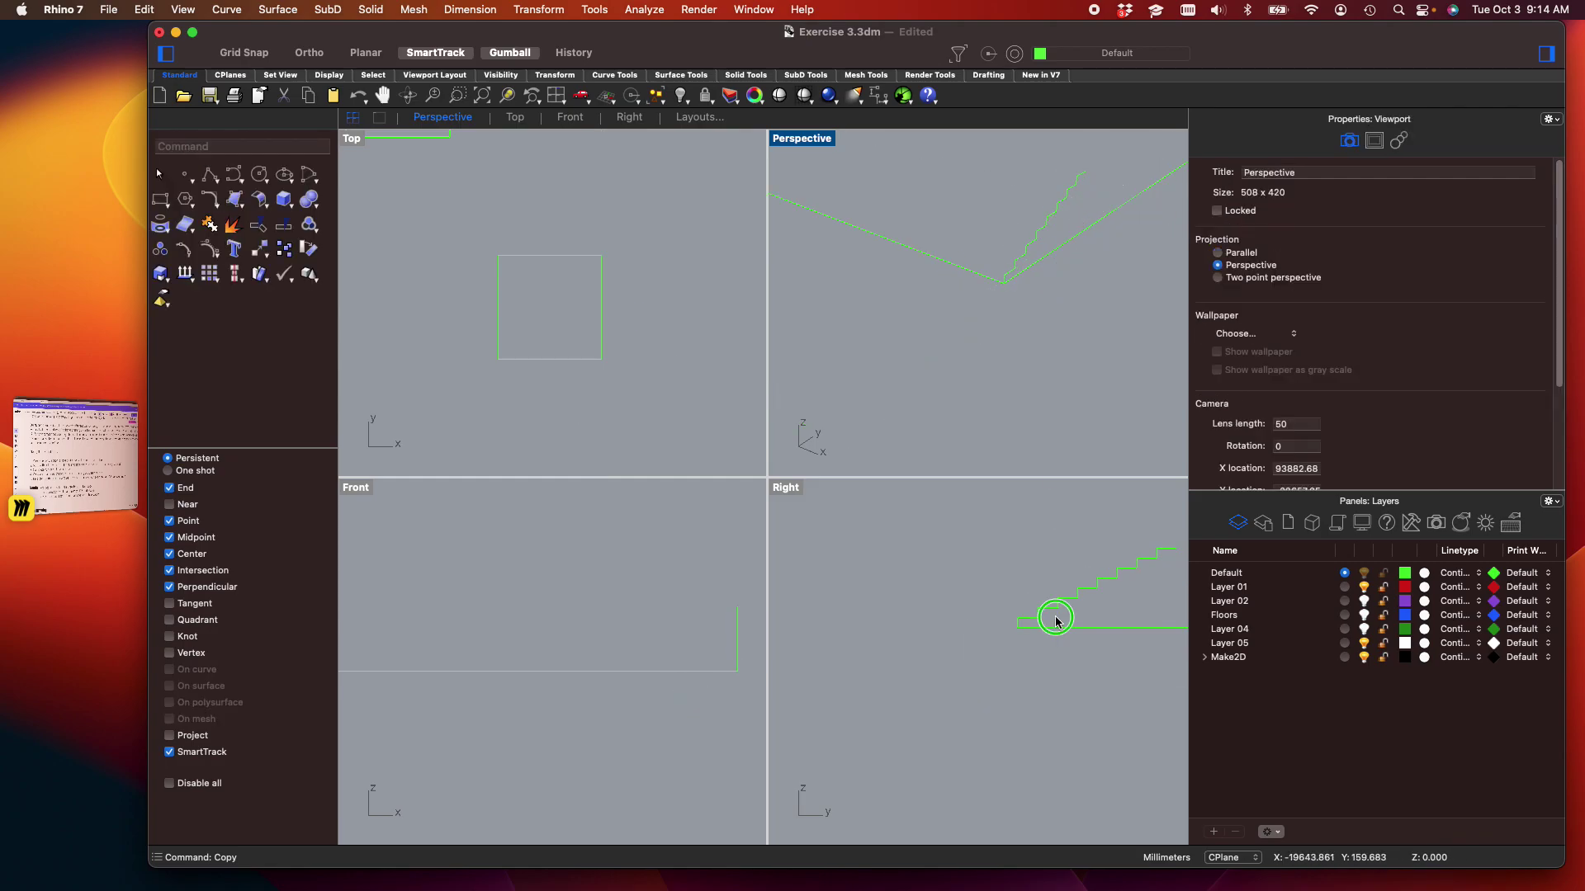
{"action": "left_click", "coordinate": [913, 658]}
{"action": "scroll", "coordinate": [1020, 629], "scroll_direction": "up", "scroll_amount": 3}
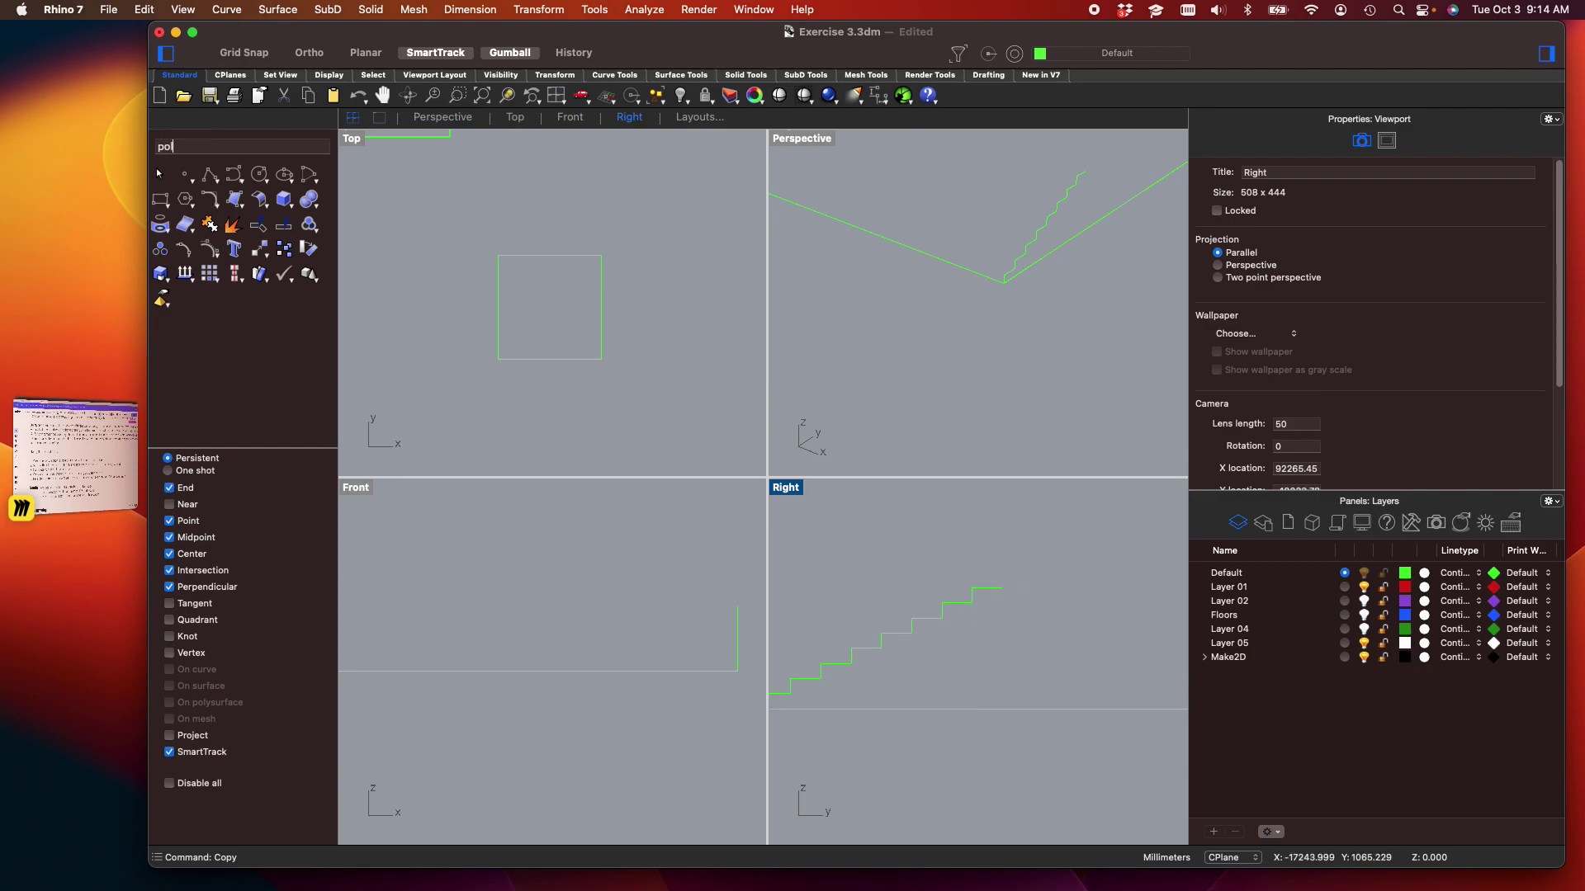
{"action": "key", "text": "Return"}
{"action": "scroll", "coordinate": [1015, 622], "scroll_direction": "up", "scroll_amount": 2}
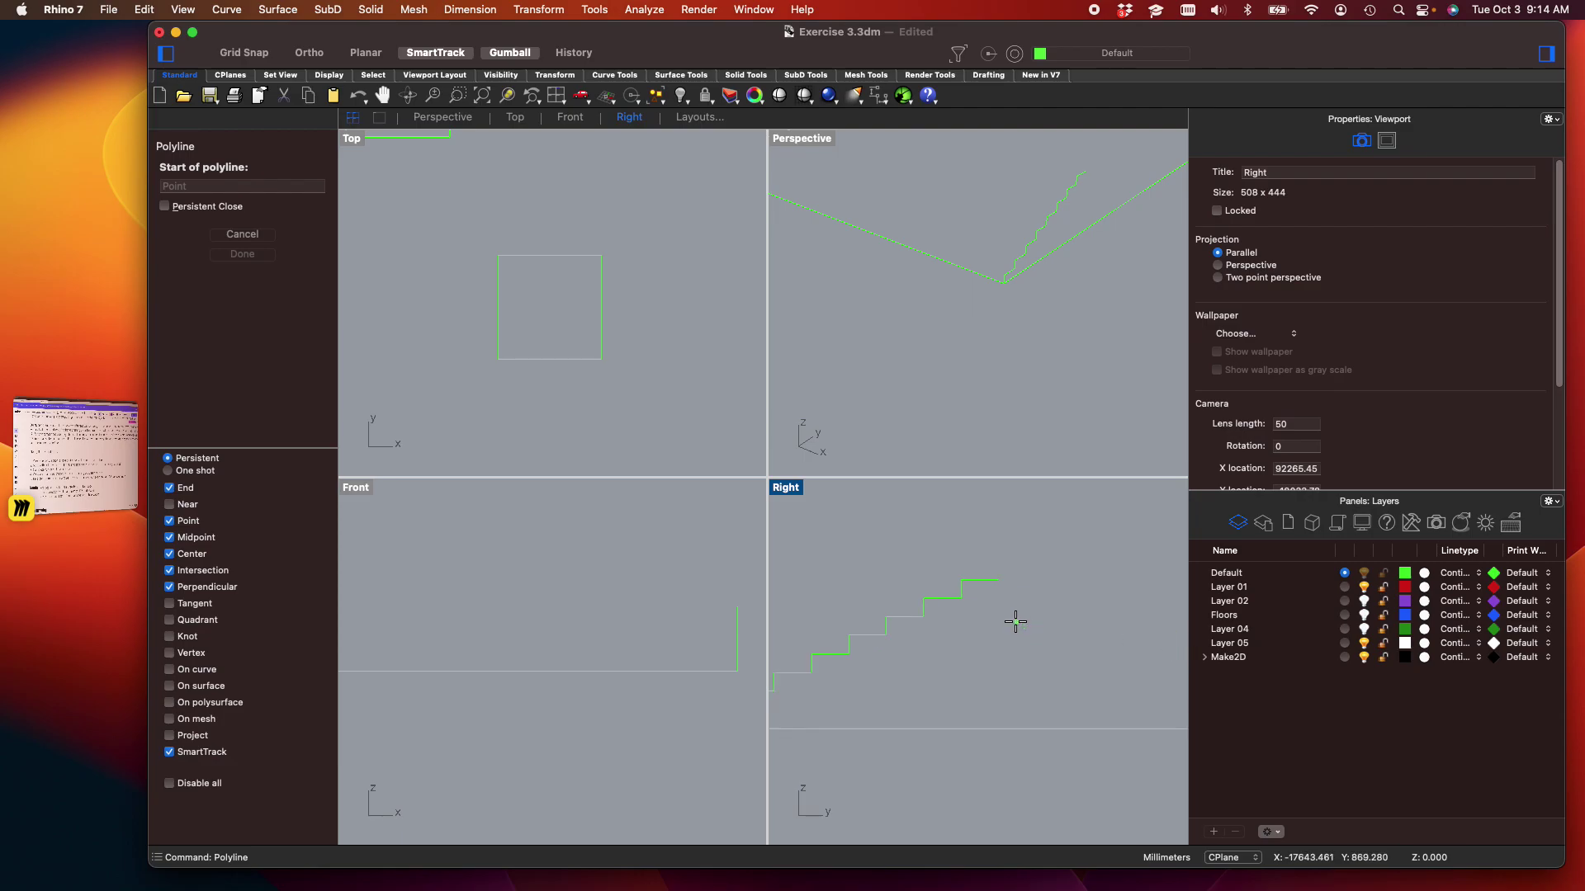
{"action": "left_click", "coordinate": [998, 568]}
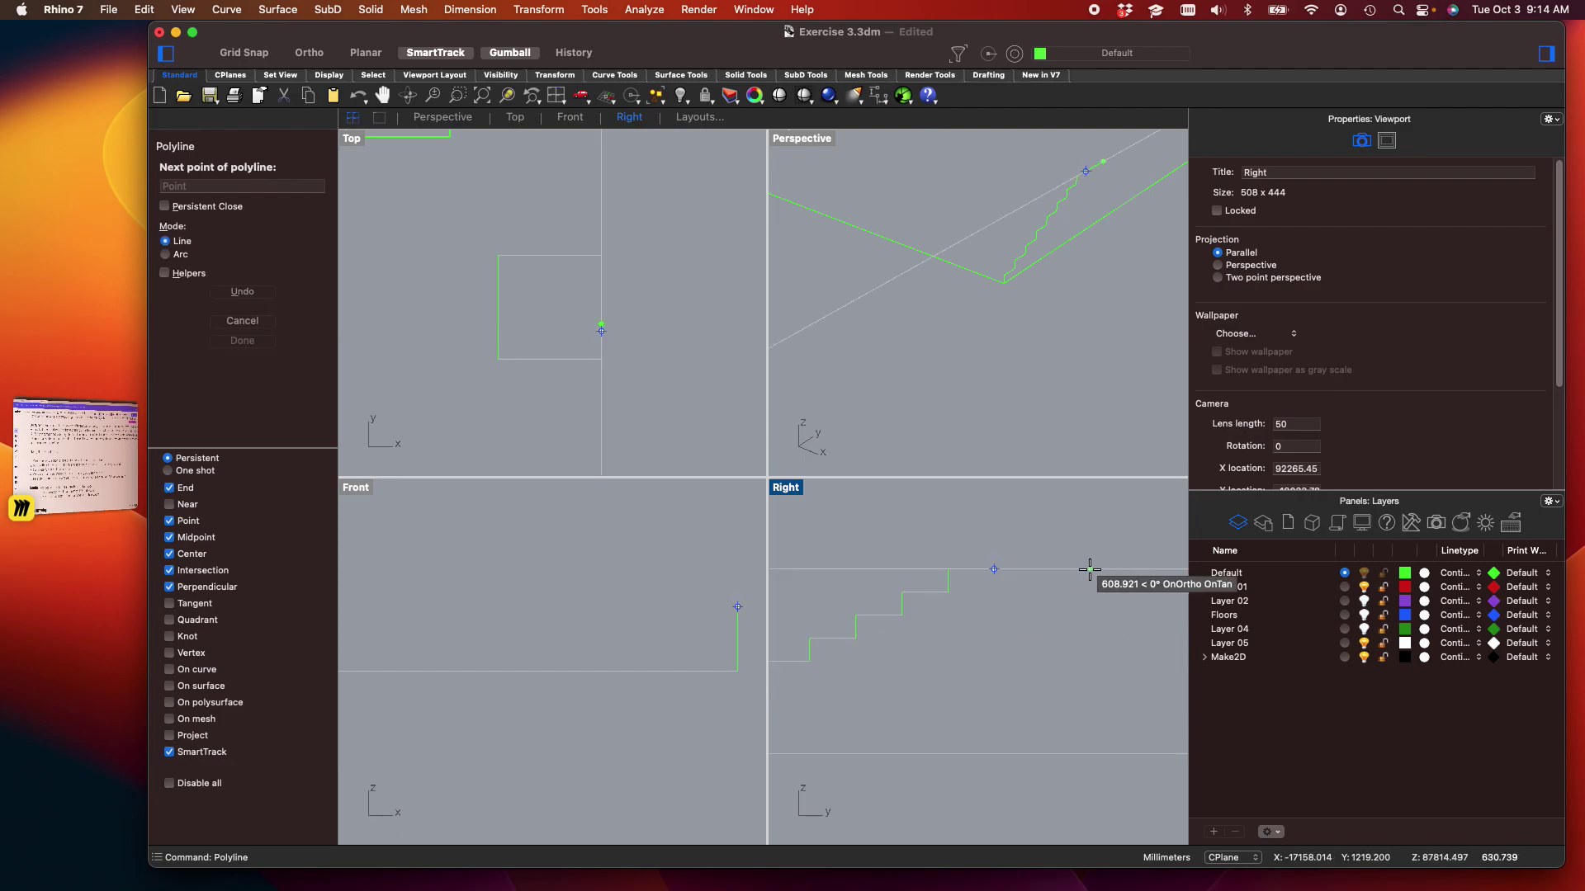
{"action": "left_click", "coordinate": [1132, 570]}
{"action": "key", "text": "F8"}
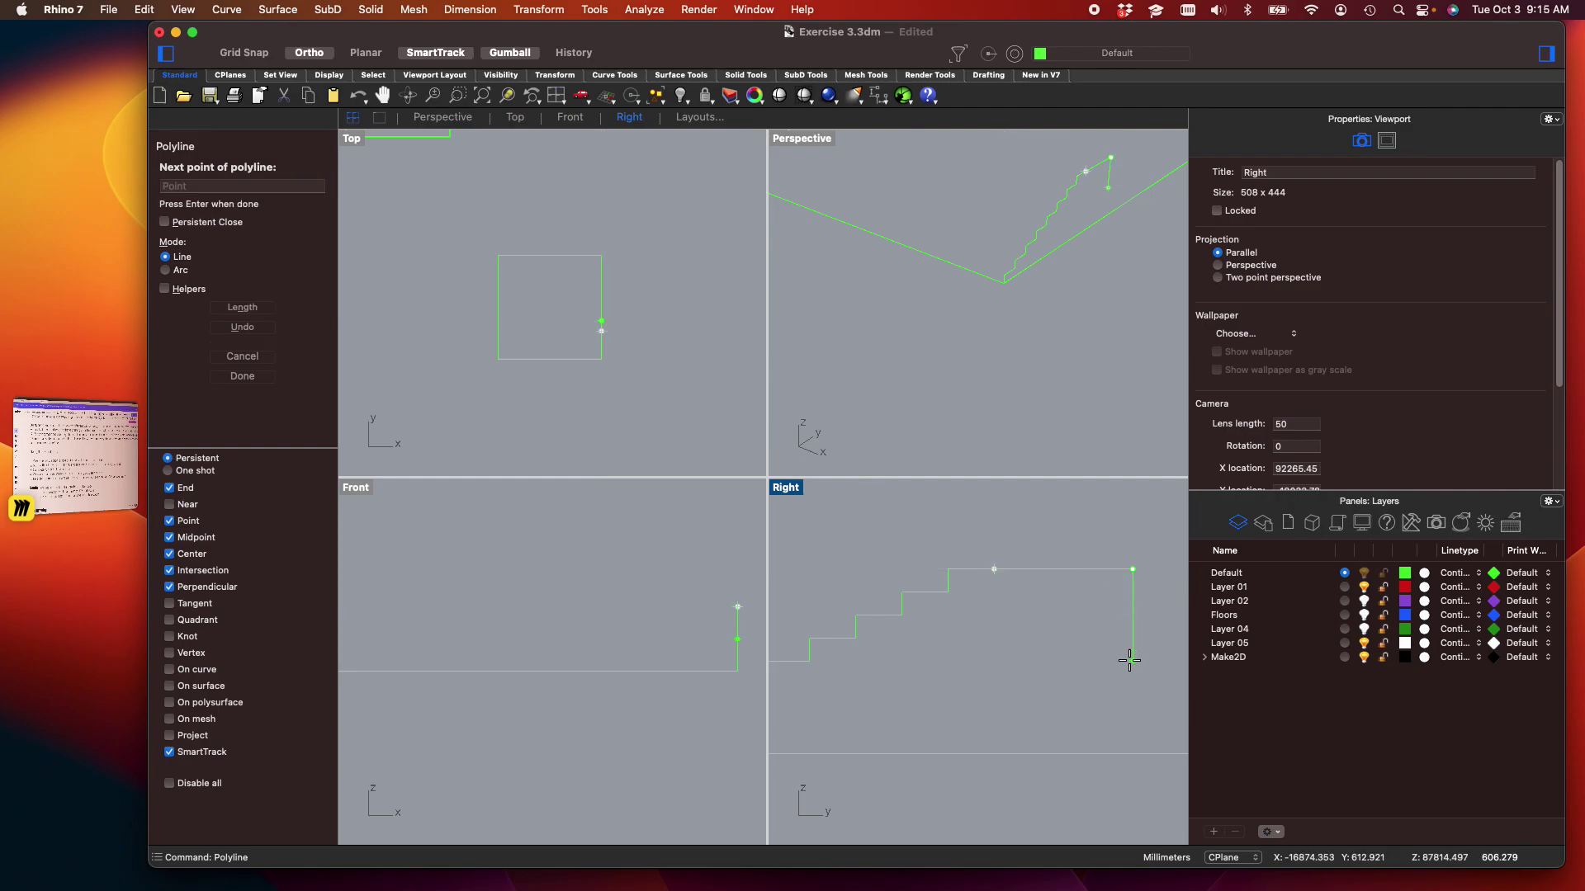
{"action": "left_click", "coordinate": [1130, 660]}
{"action": "key", "text": "F8"}
{"action": "key", "text": "Return"}
{"action": "right_click_drag", "start_coordinate": [925, 700], "coordinate": [1107, 644]}
{"action": "key", "text": "Return"}
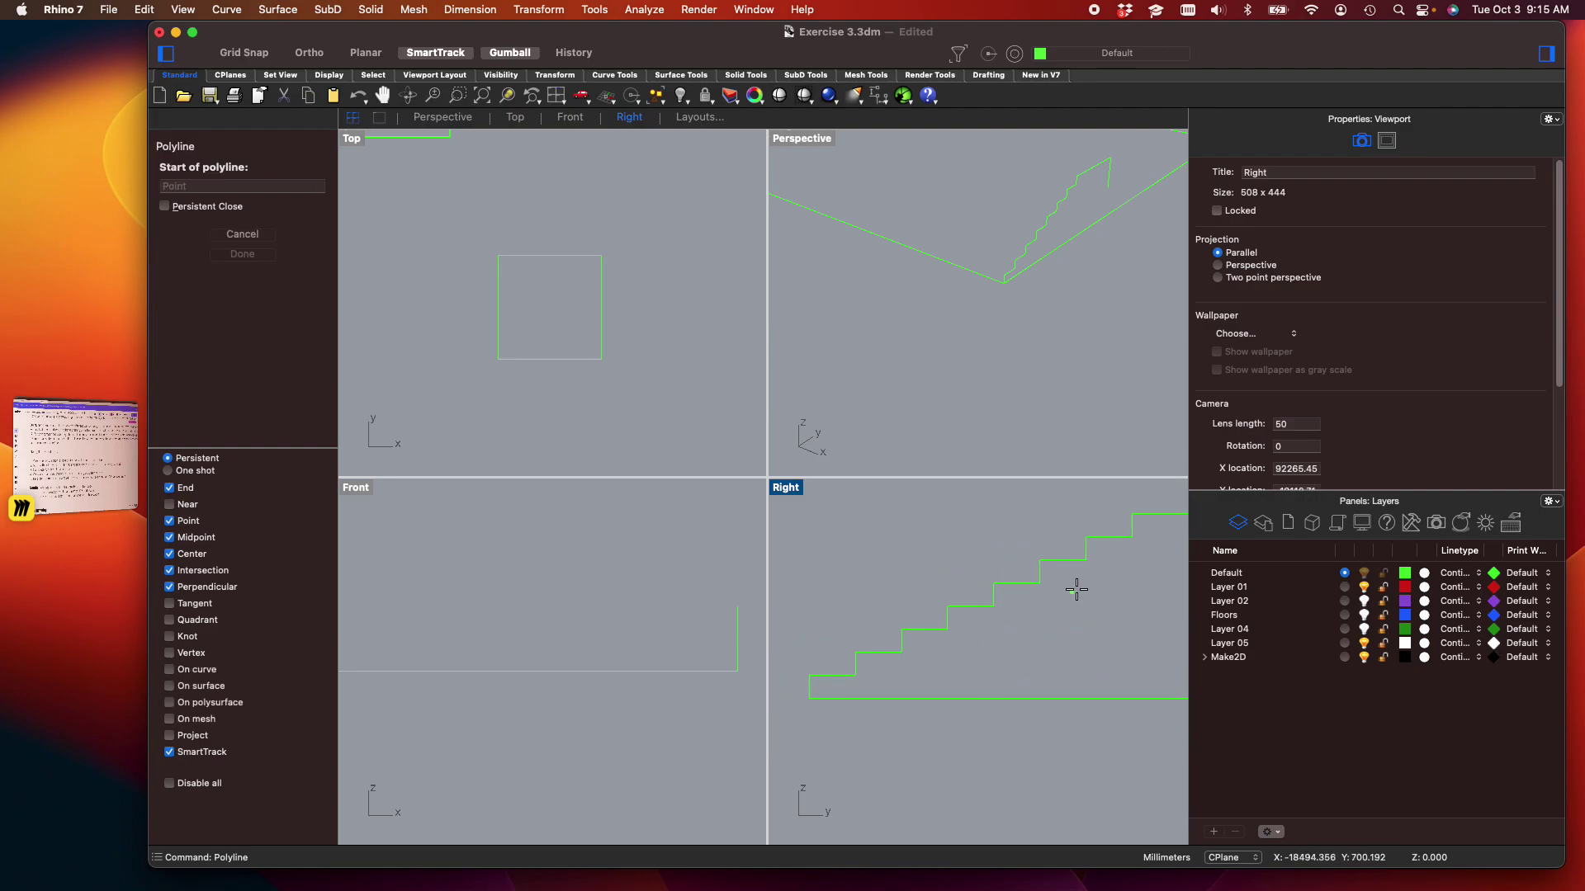
{"action": "left_click", "coordinate": [1131, 537]}
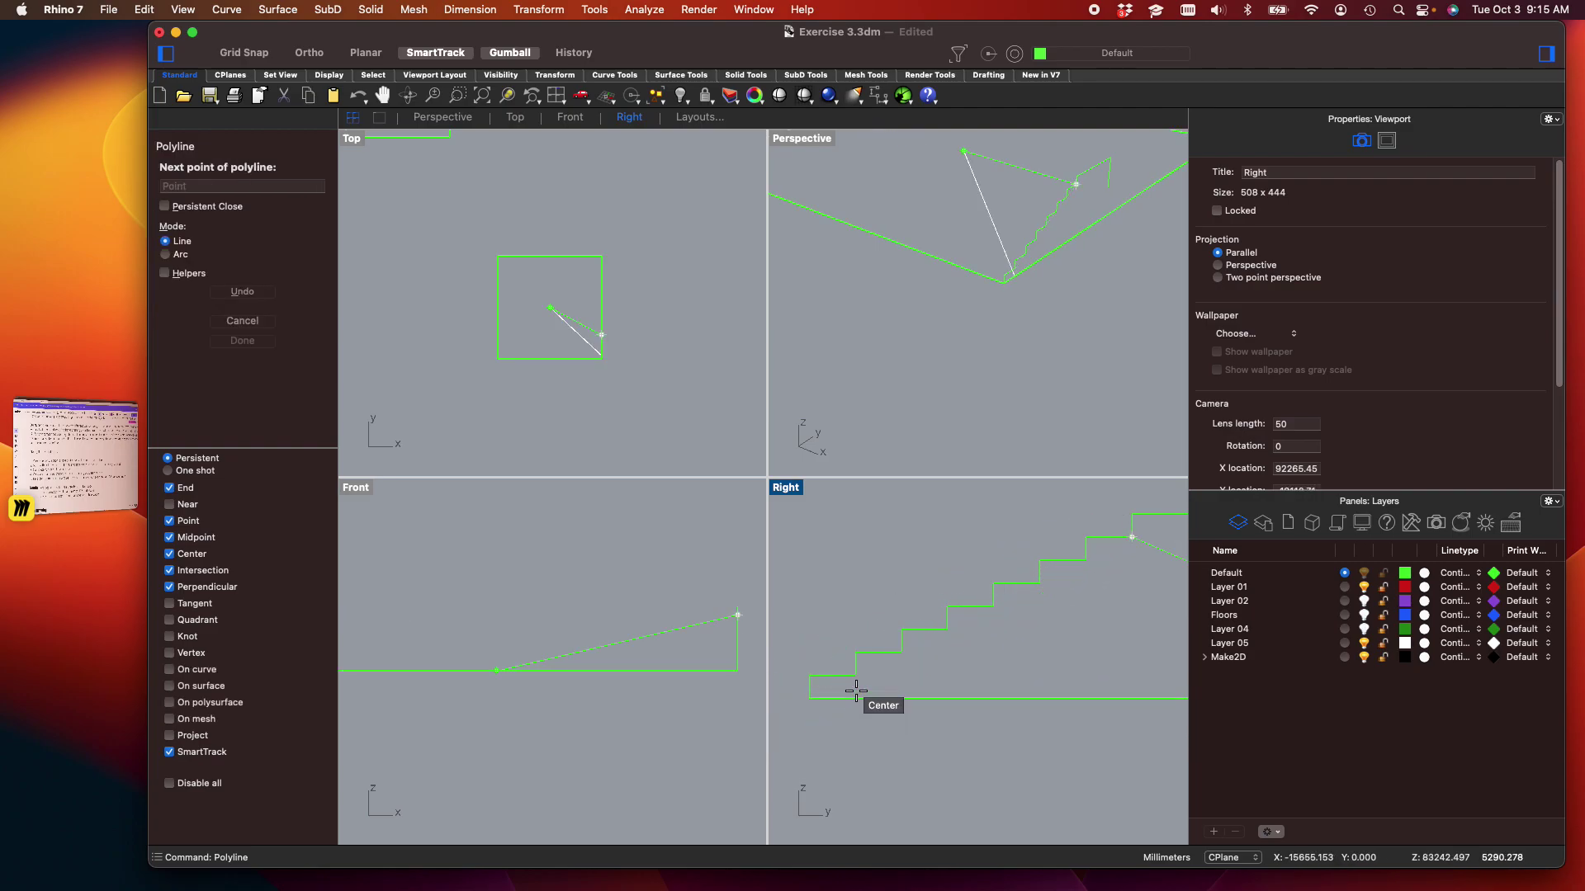
{"action": "left_click", "coordinate": [856, 675]}
{"action": "right_click_drag", "start_coordinate": [1003, 669], "coordinate": [977, 683]}
{"action": "key", "text": "Escape"}
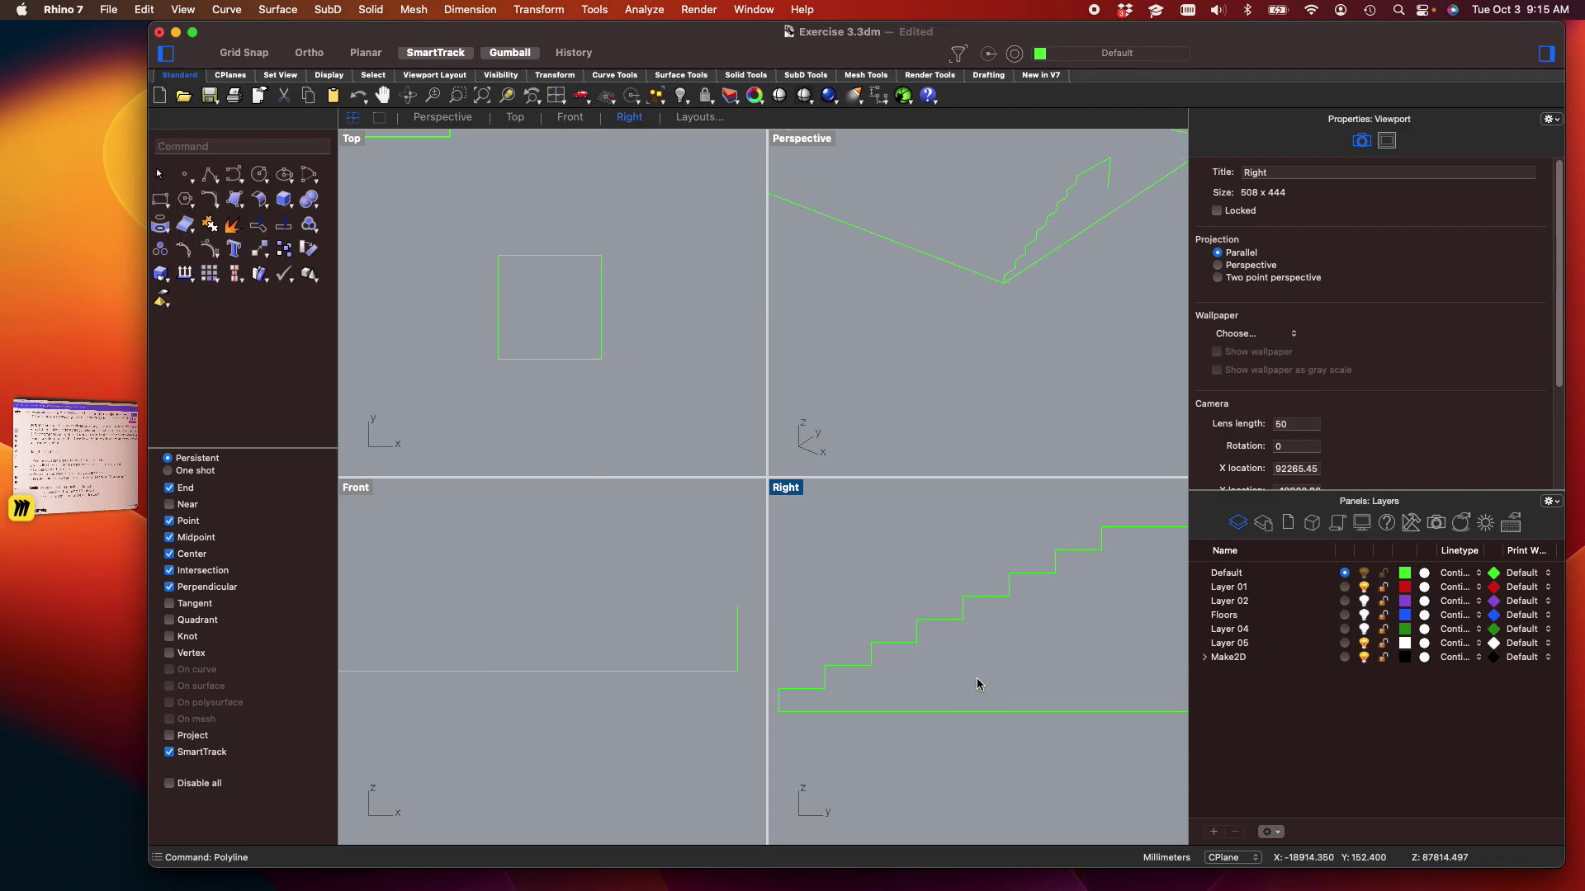
Draw a sloped line under the steps from the base of the top riser to the base of the second riser
{"action": "type", "text": "li"}
{"action": "key", "text": "Return"}
{"action": "left_click", "coordinate": [1104, 550]}
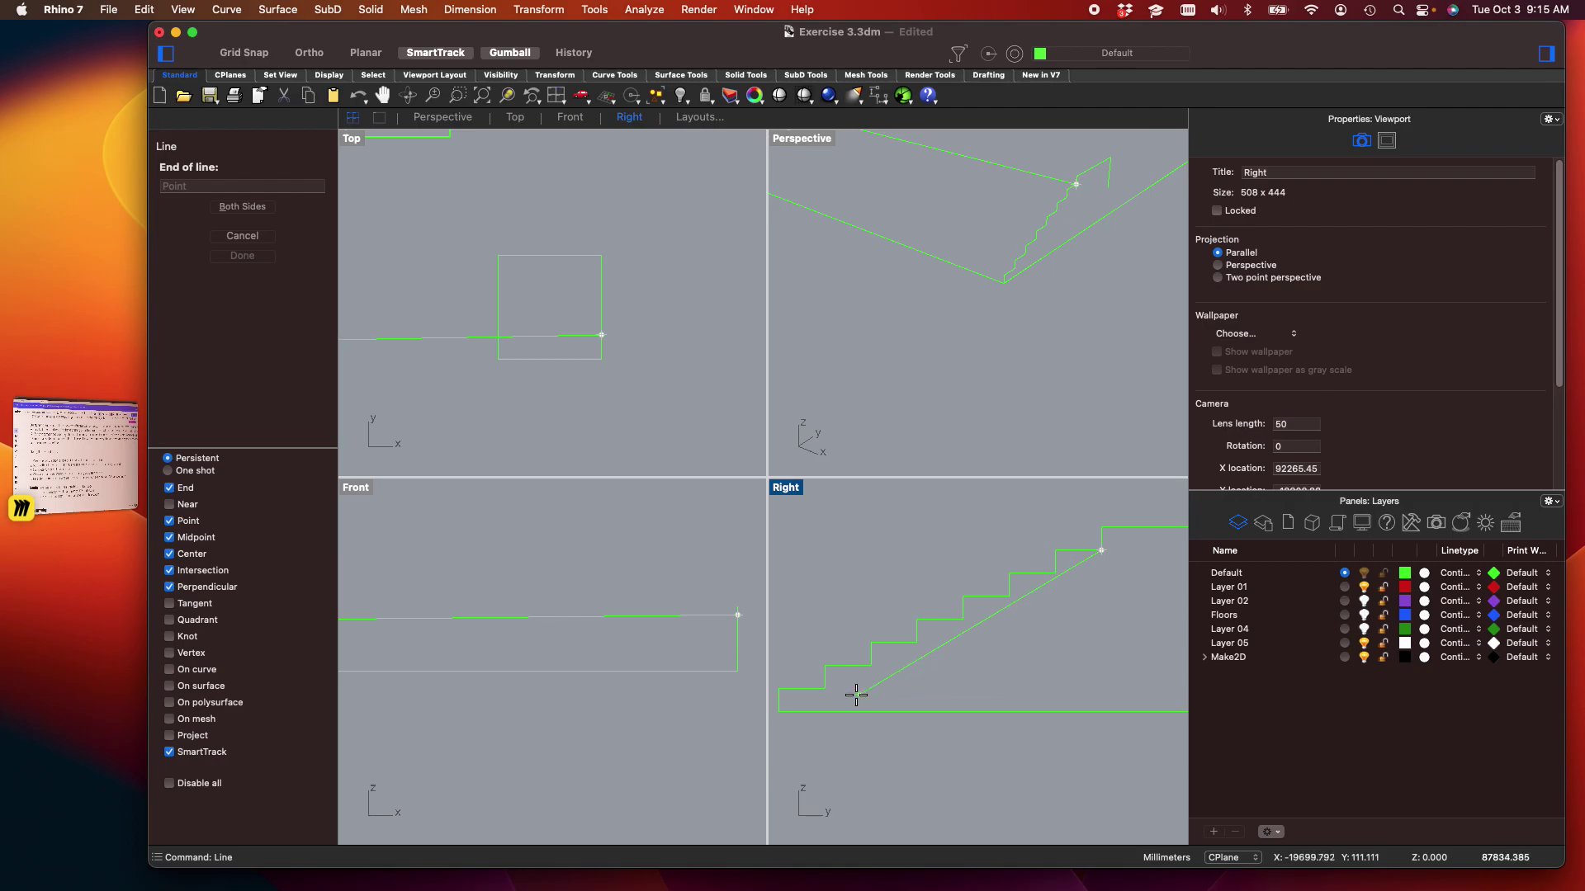
{"action": "left_click", "coordinate": [829, 692]}
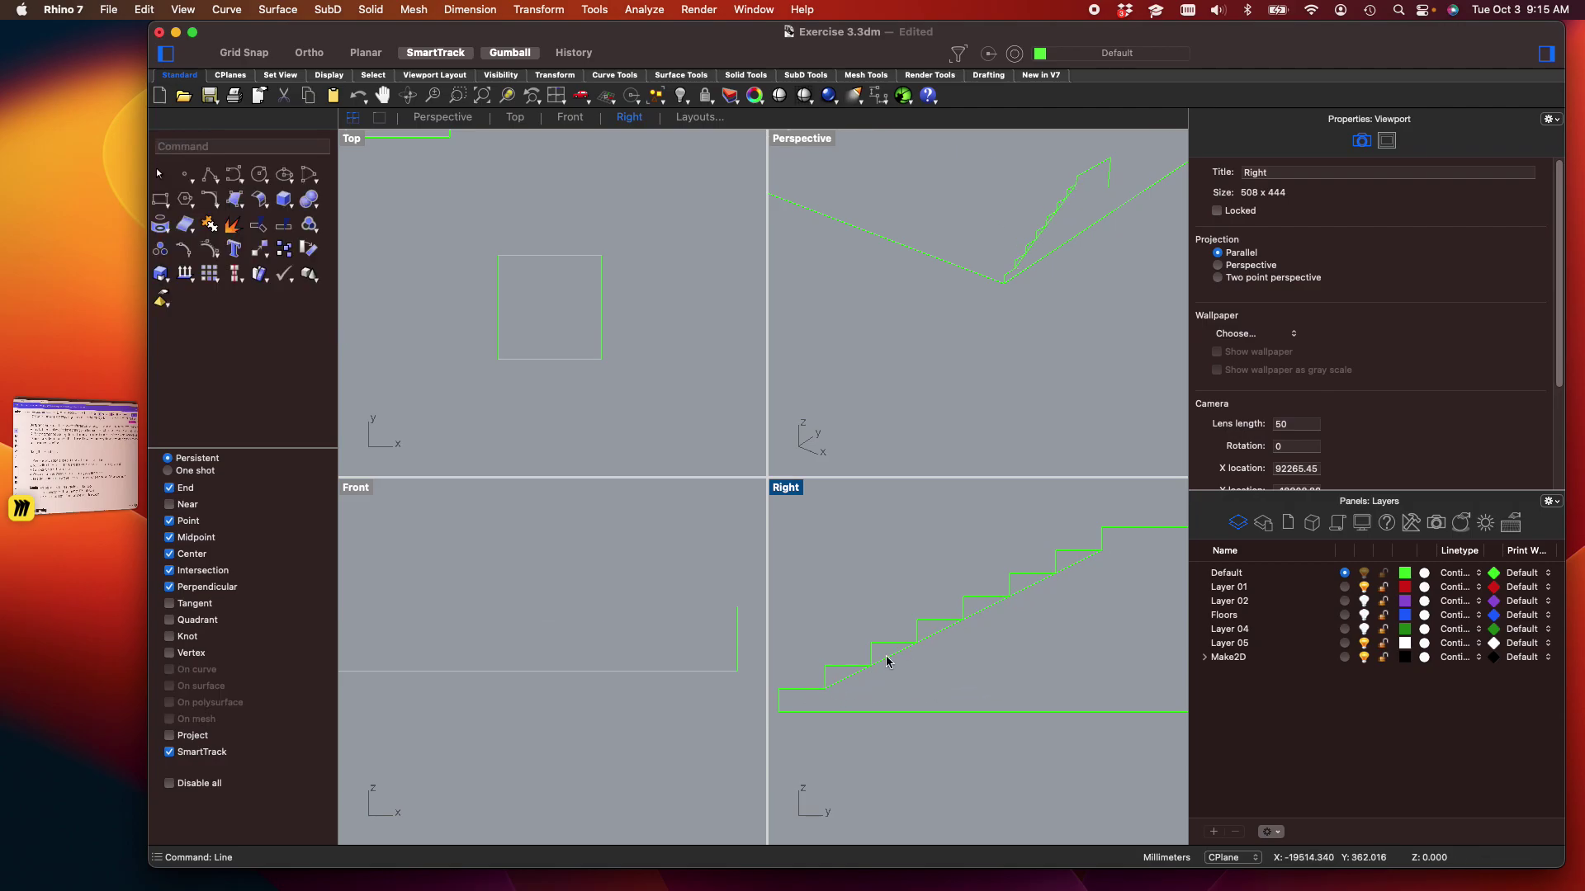
Offset the sloped line 203.2 mm to its lower side, away from the steps
{"action": "left_click", "coordinate": [887, 661]}
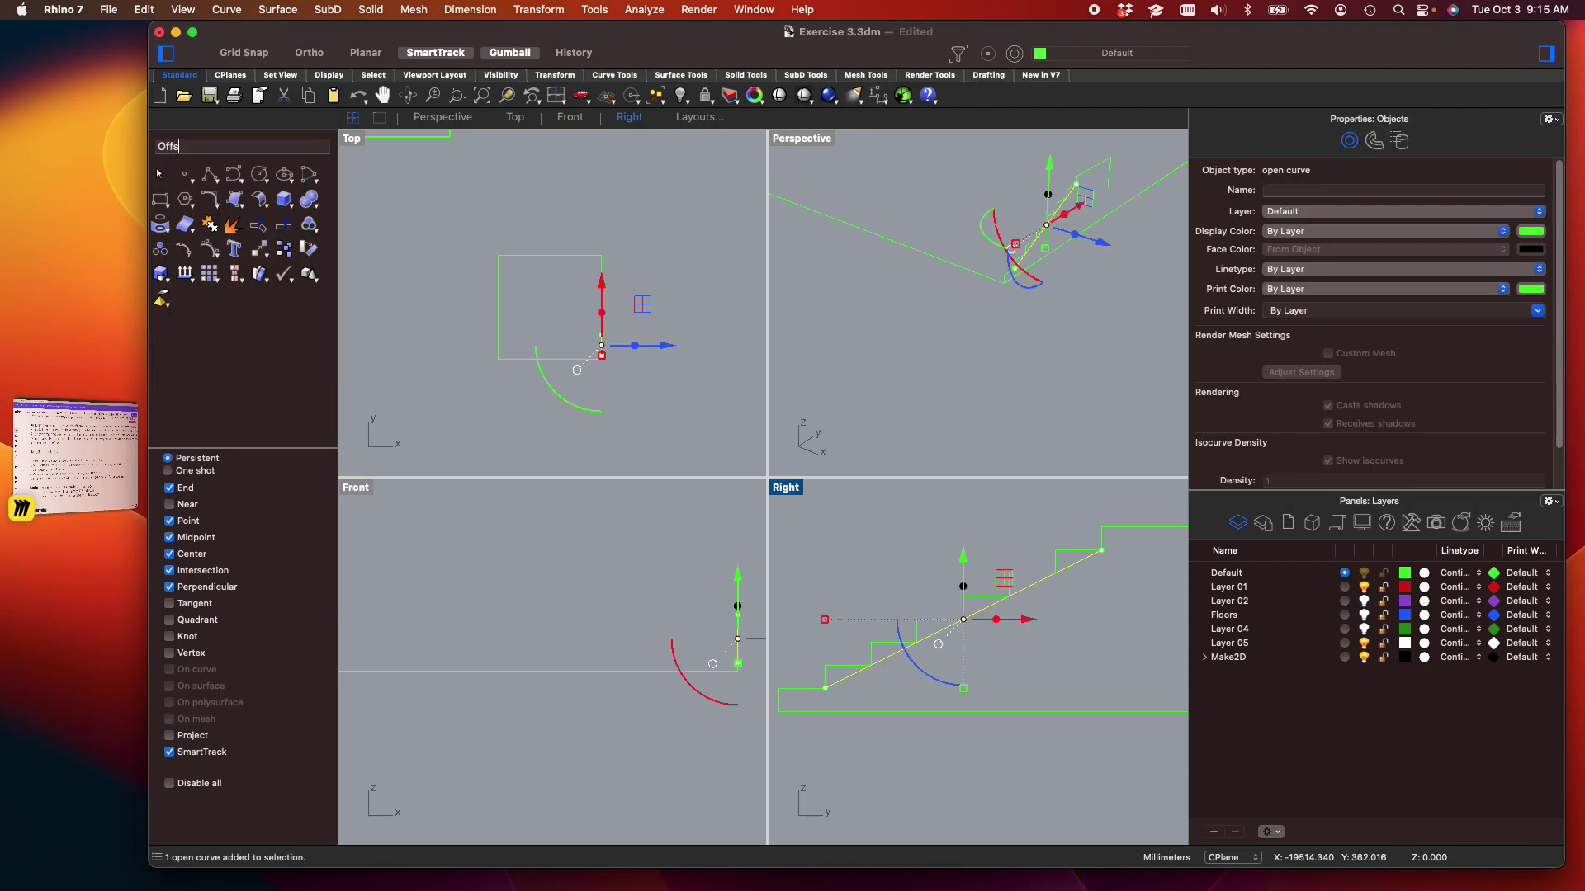
{"action": "key", "text": "Return"}
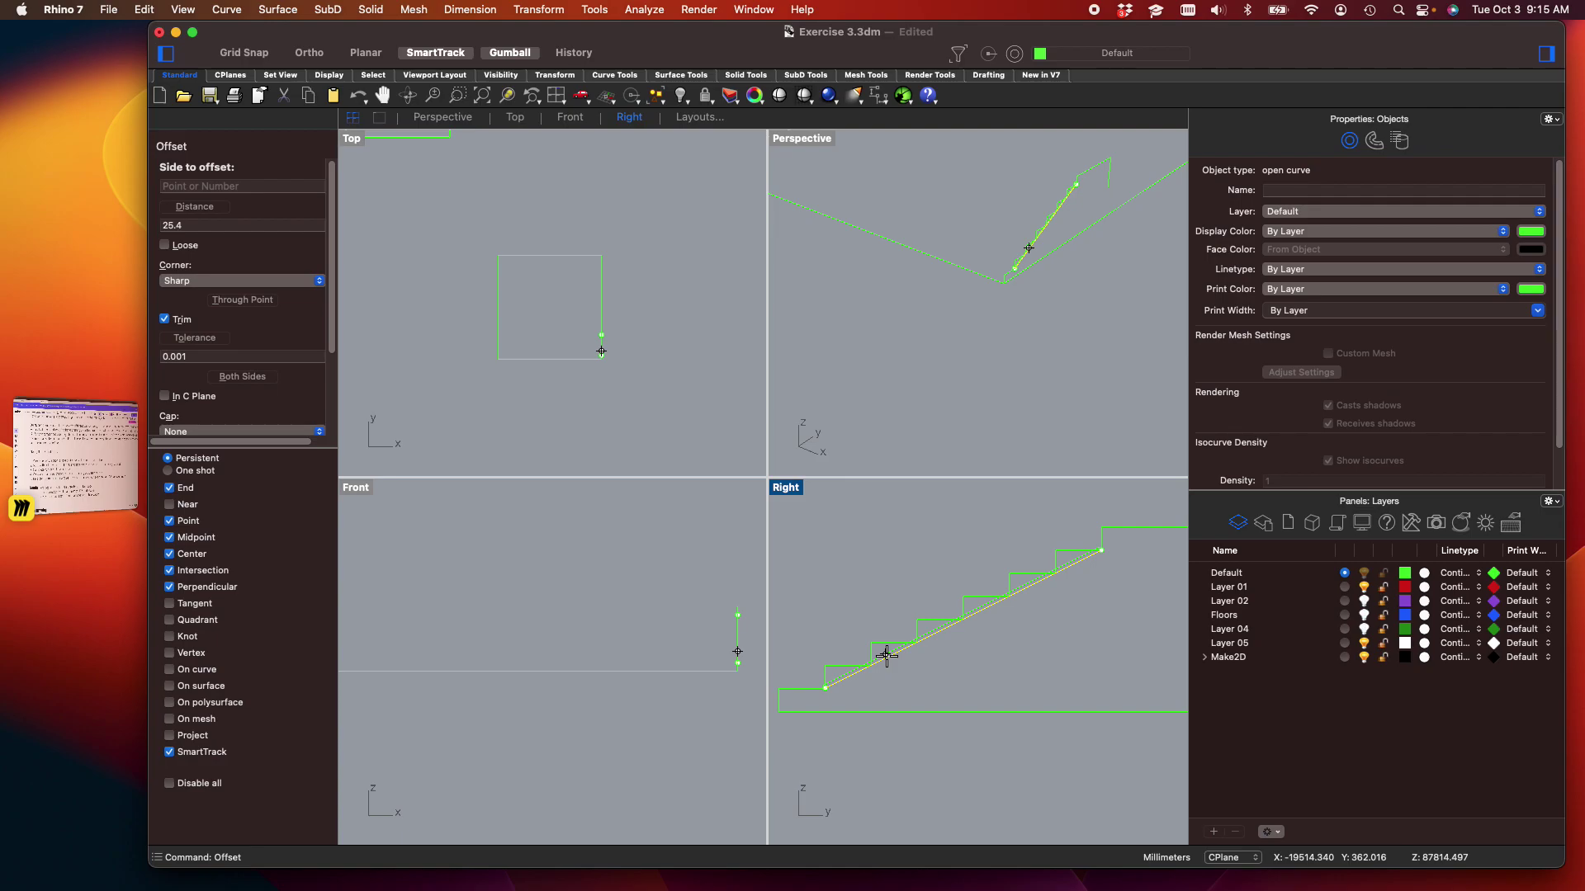
{"action": "type", "text": "203.2"}
{"action": "key", "text": "Return"}
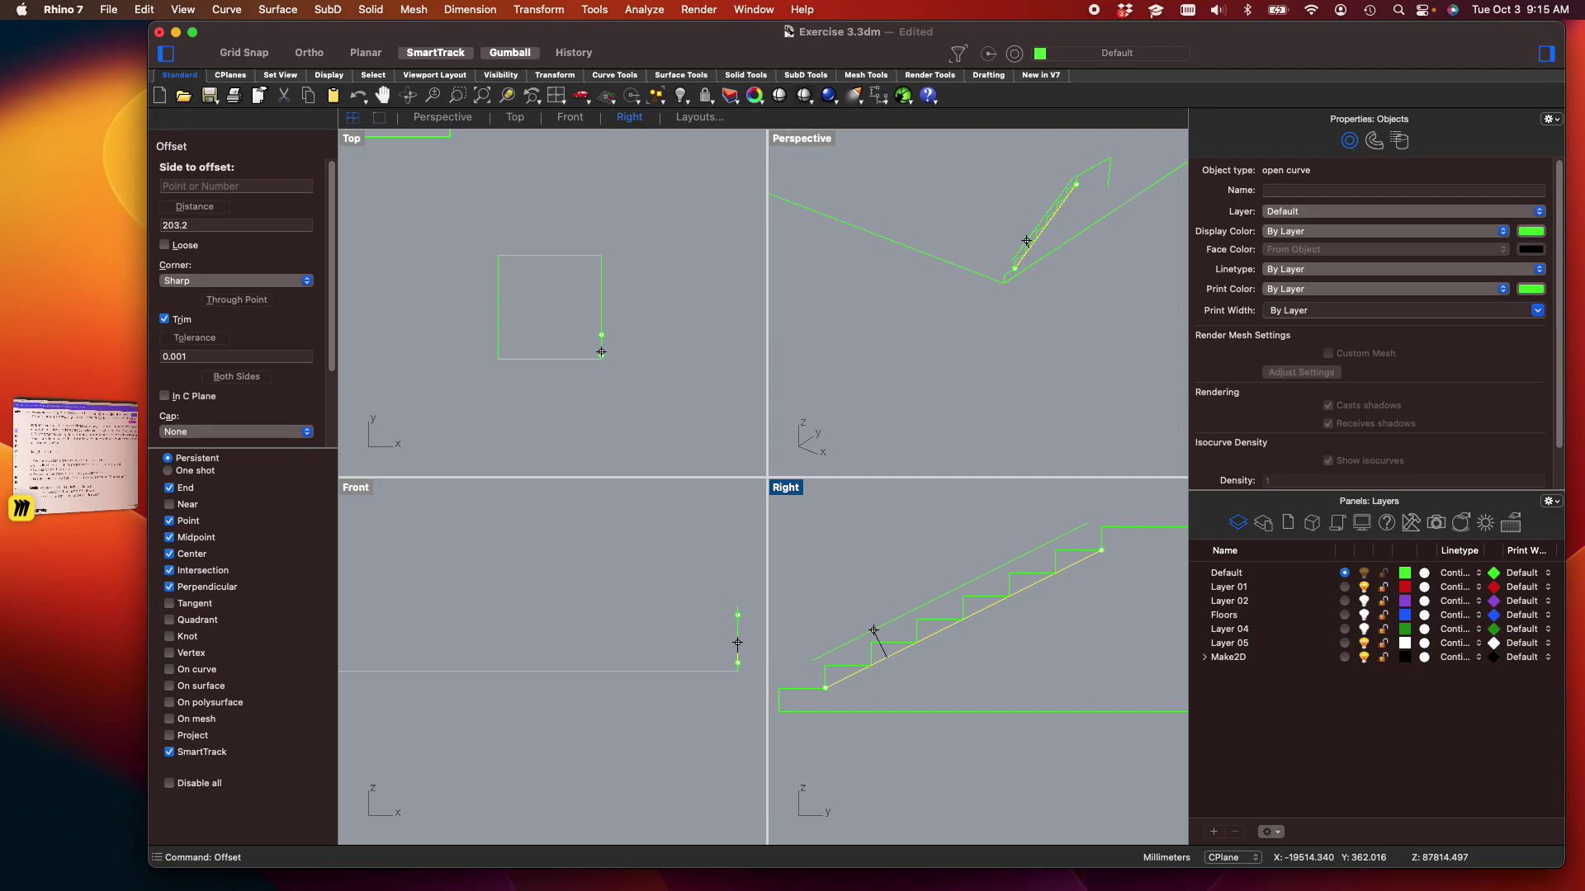
{"action": "left_click", "coordinate": [1038, 677]}
Delete the original sloped line that touches the inner corners of the steps
{"action": "right_click_drag", "start_coordinate": [1049, 671], "coordinate": [1007, 664]}
{"action": "left_click", "coordinate": [994, 634]}
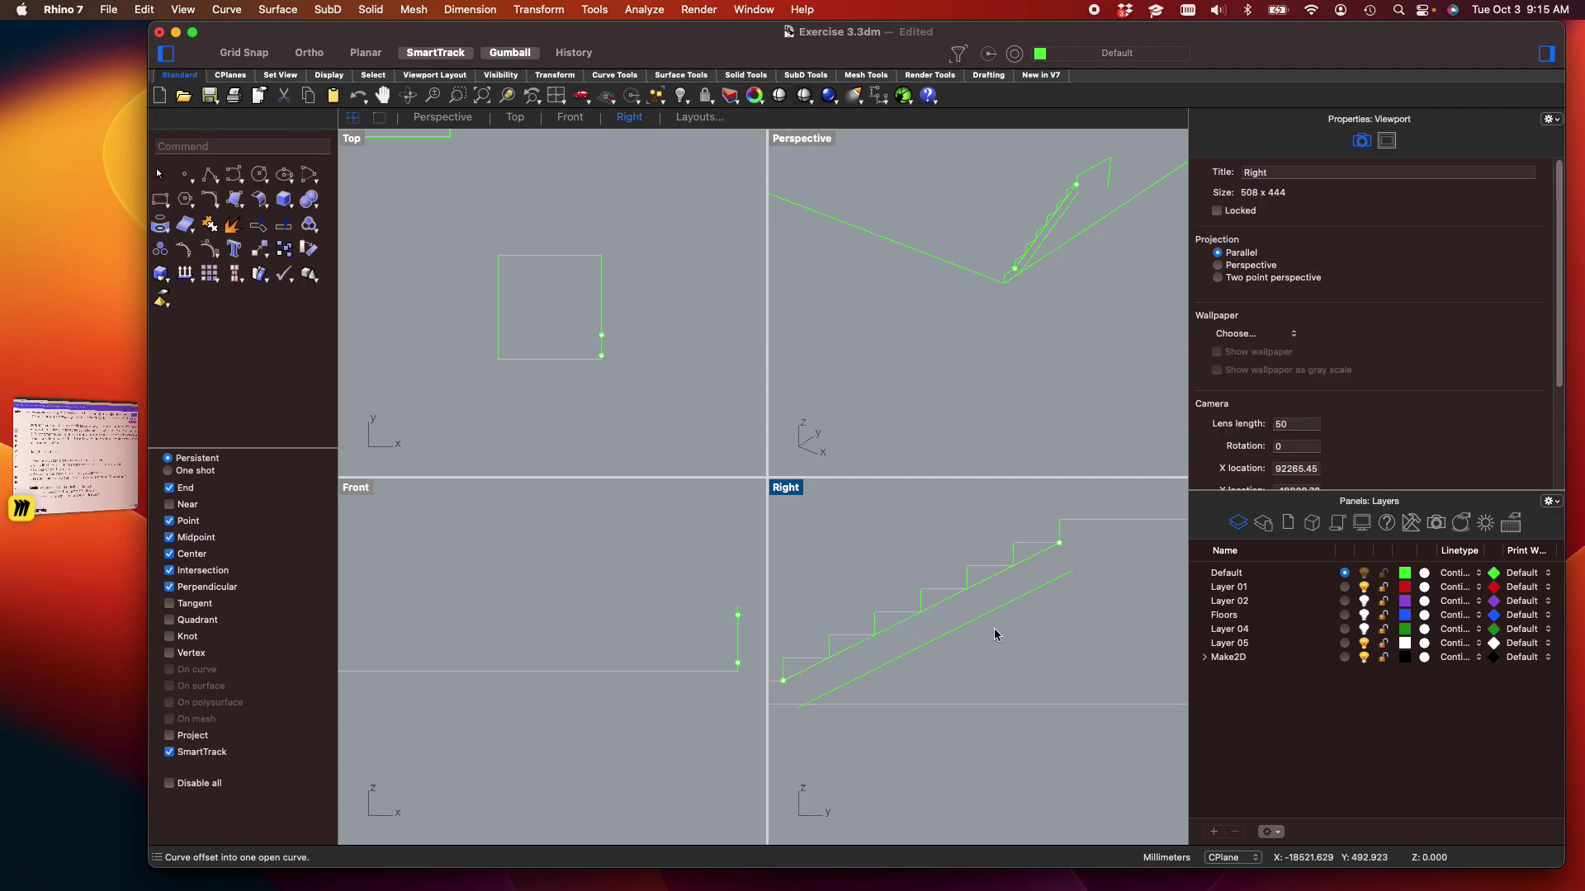
{"action": "left_click", "coordinate": [938, 616]}
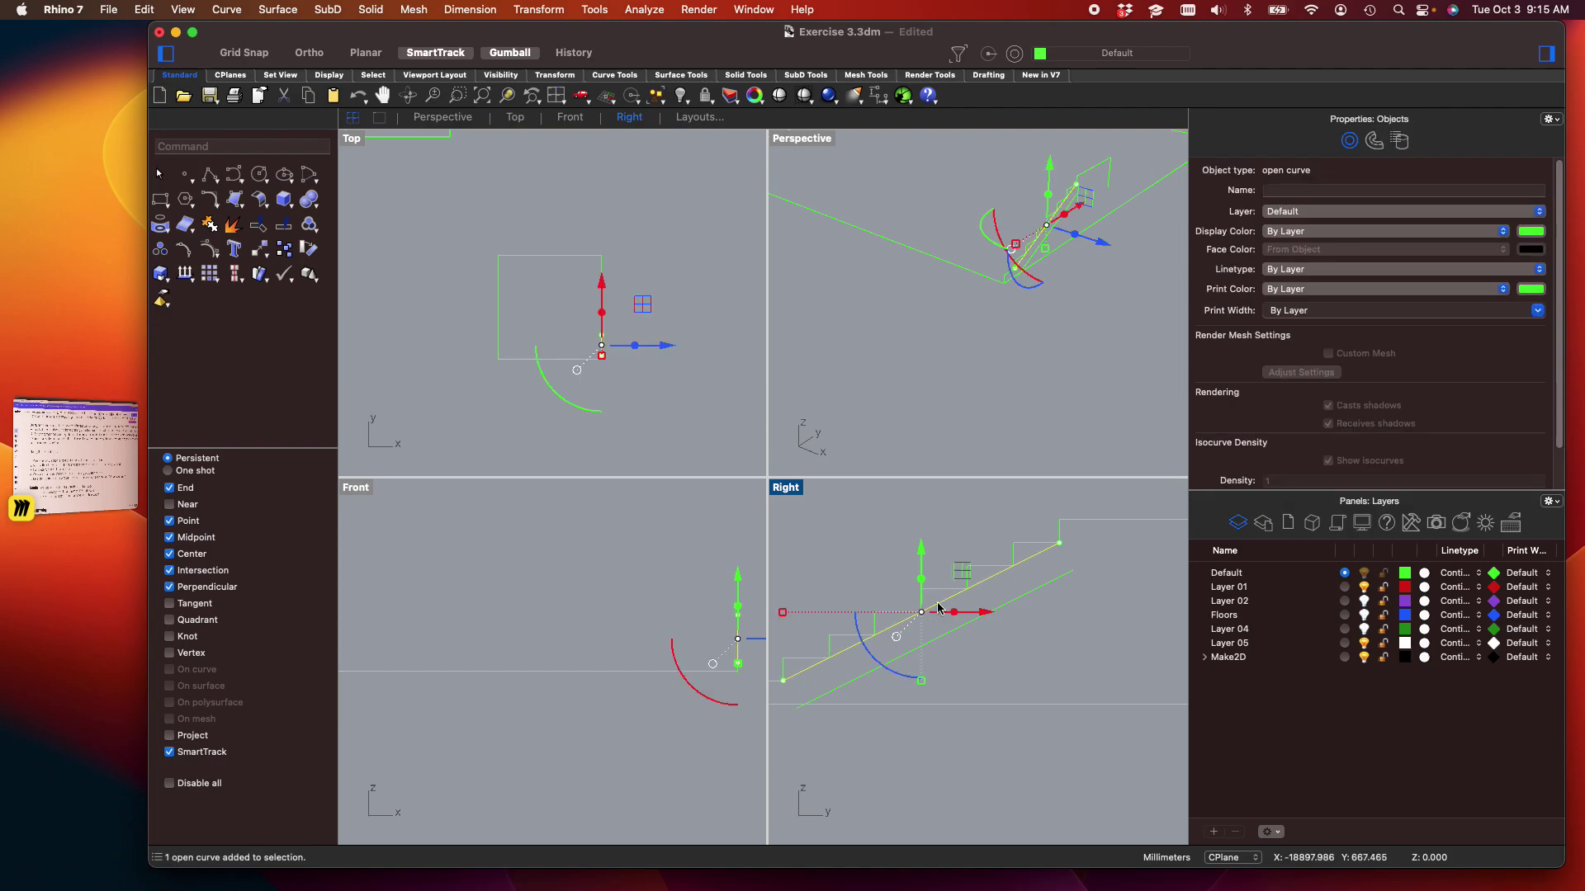
{"action": "key", "text": "Delete"}
Draw a horizontal line from the upper end of the offset slope to the landing's vertical edge
{"action": "scroll", "coordinate": [902, 630], "scroll_direction": "up", "scroll_amount": 3}
{"action": "scroll", "coordinate": [1089, 587], "scroll_direction": "up", "scroll_amount": 4}
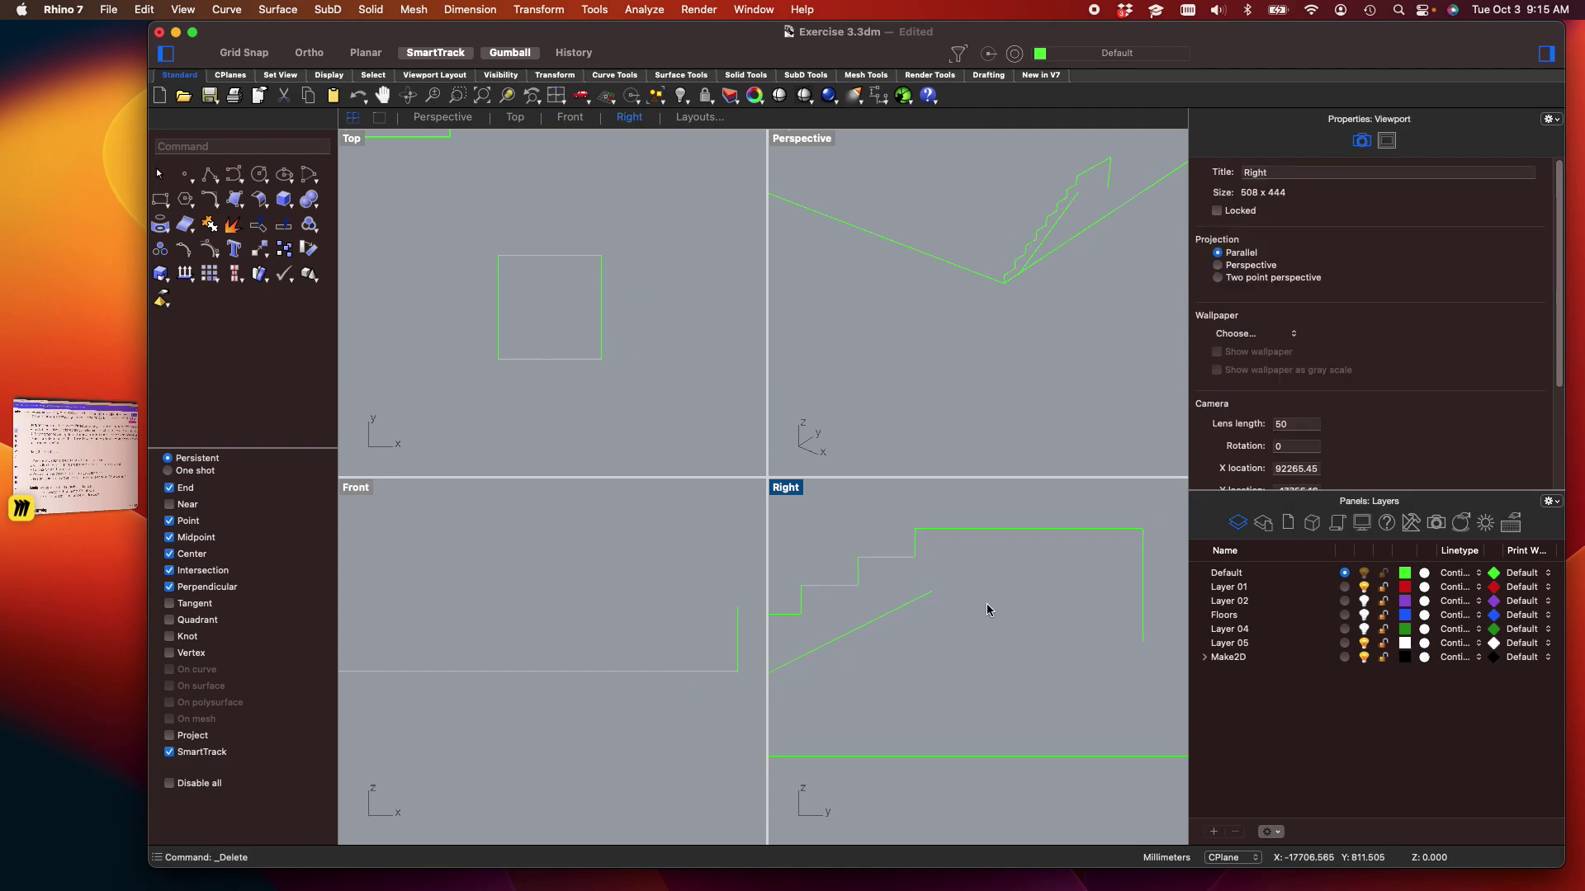
{"action": "key", "text": "Return"}
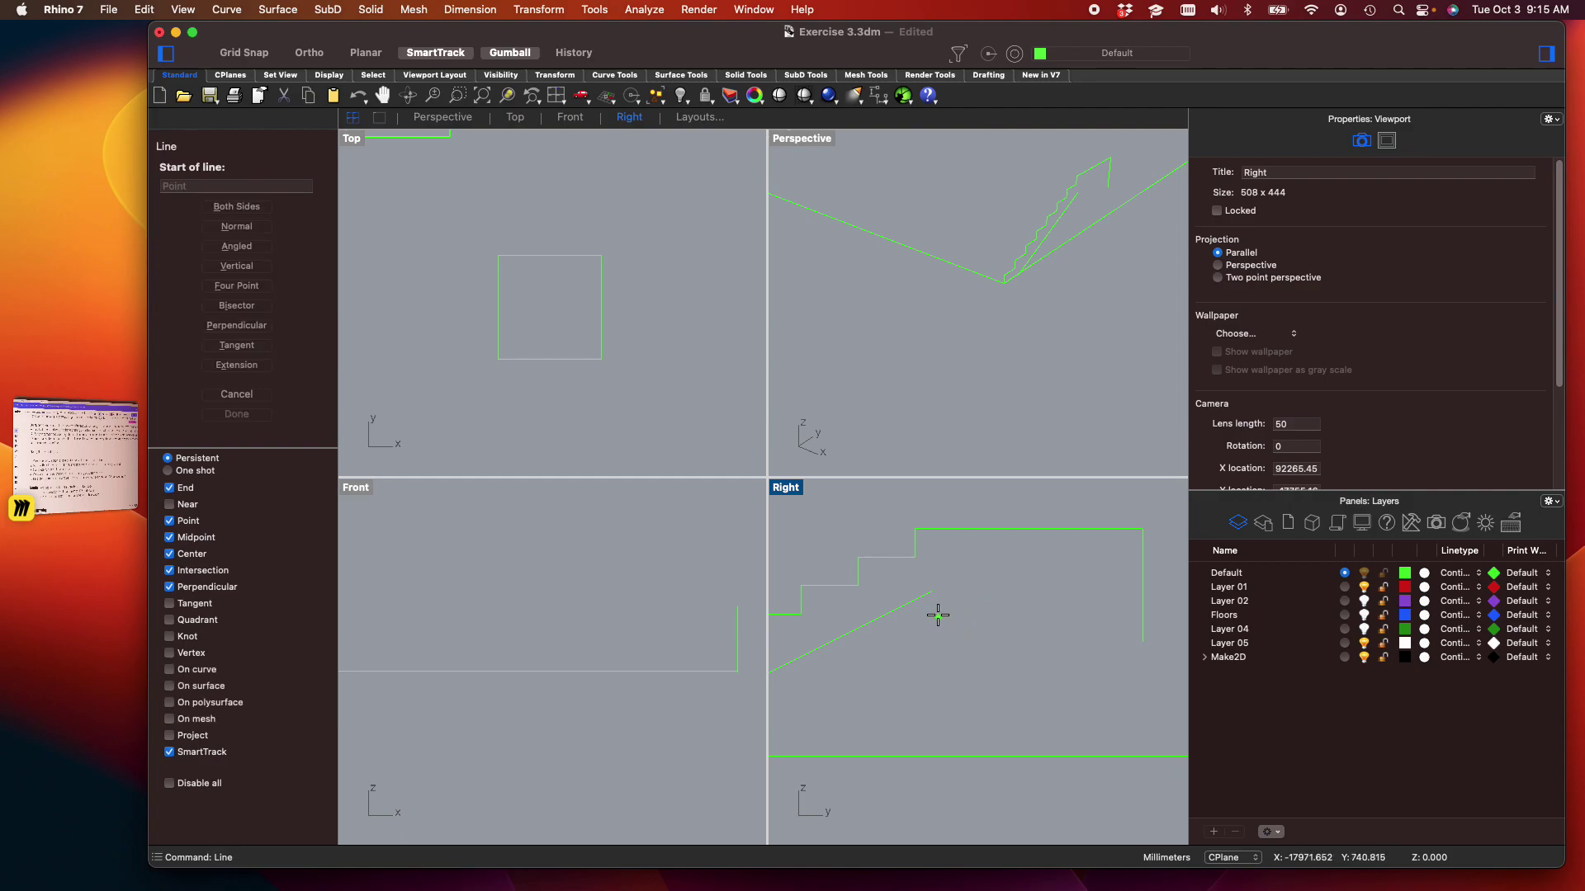
{"action": "left_click", "coordinate": [932, 591]}
{"action": "left_click", "coordinate": [1154, 589]}
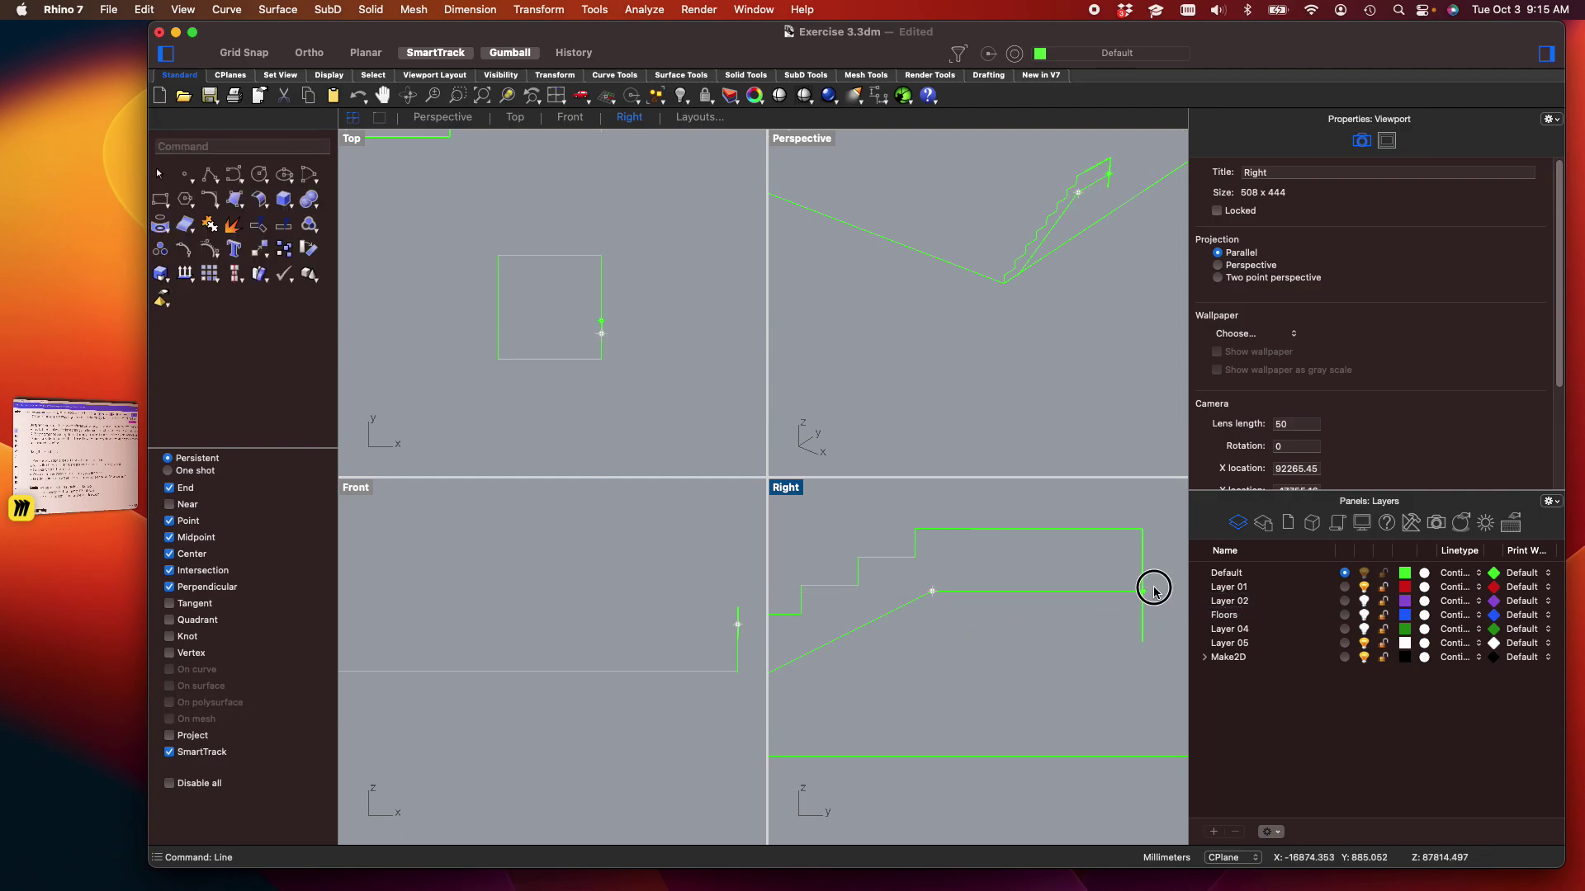
Trim the part of the landing's vertical edge that extends below its horizontal underside
{"action": "right_click_drag", "start_coordinate": [1132, 655], "coordinate": [1117, 663]}
{"action": "left_click_drag", "start_coordinate": [1176, 675], "coordinate": [904, 533]}
{"action": "type", "text": "trim"}
{"action": "key", "text": "Return"}
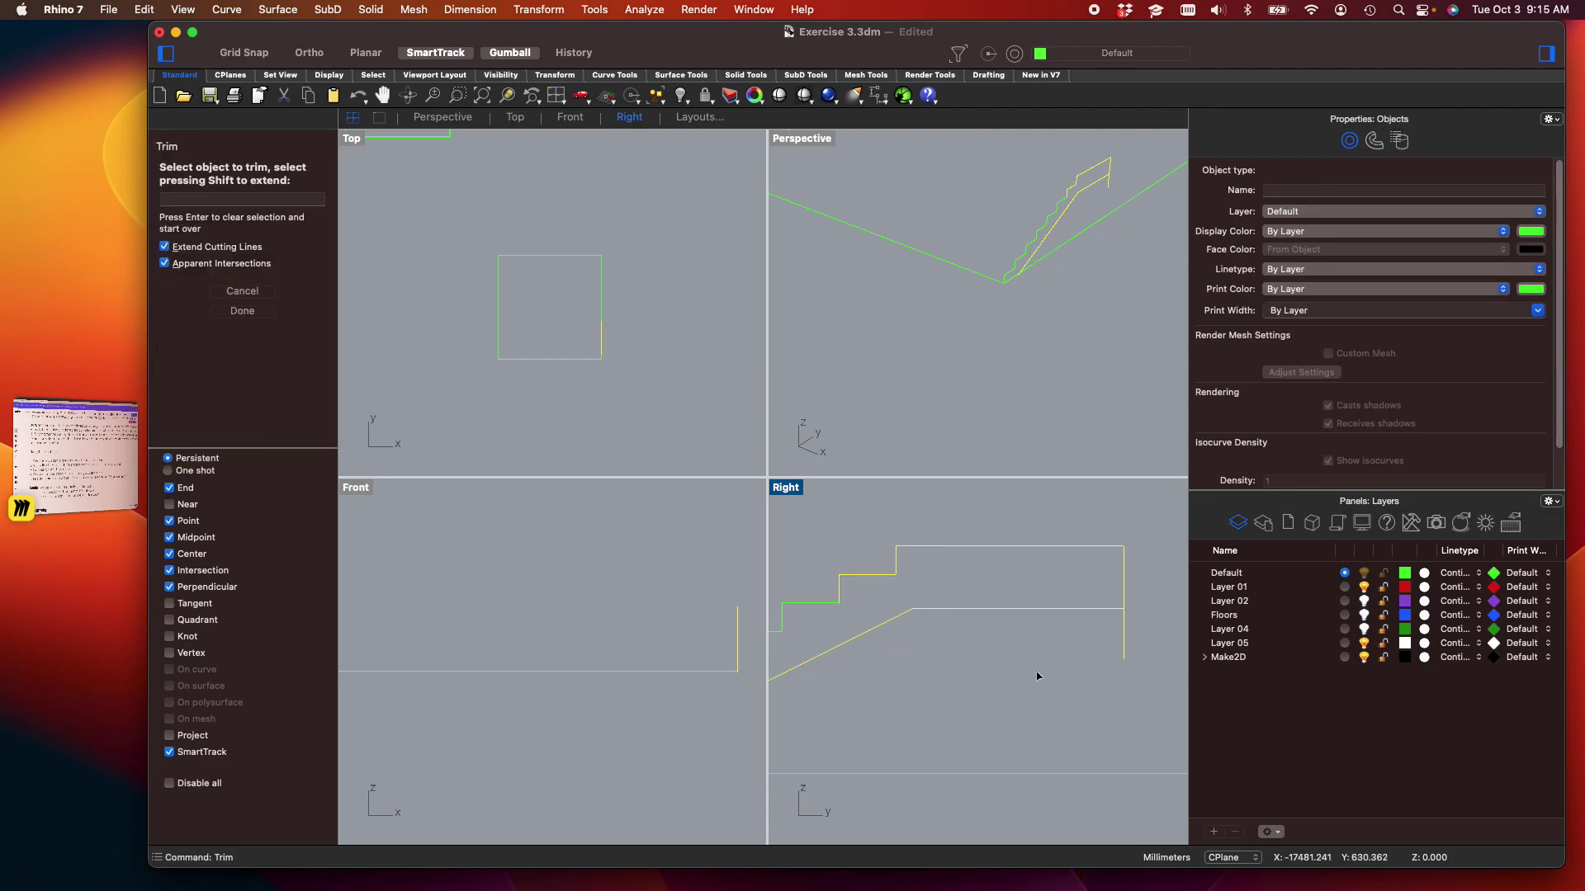
{"action": "right_click_drag", "start_coordinate": [1054, 633], "coordinate": [965, 624]}
{"action": "key", "text": "Escape"}
{"action": "key", "text": "Escape"}
Join the step curves, landing outline and sloped underside into one continuous stair profile
{"action": "scroll", "coordinate": [1053, 646], "scroll_direction": "down", "scroll_amount": 4}
{"action": "left_click_drag", "start_coordinate": [1114, 631], "coordinate": [794, 536]}
{"action": "key", "text": "super+j"}
{"action": "scroll", "coordinate": [856, 653], "scroll_direction": "up", "scroll_amount": 6}
{"action": "left_click", "coordinate": [897, 533]}
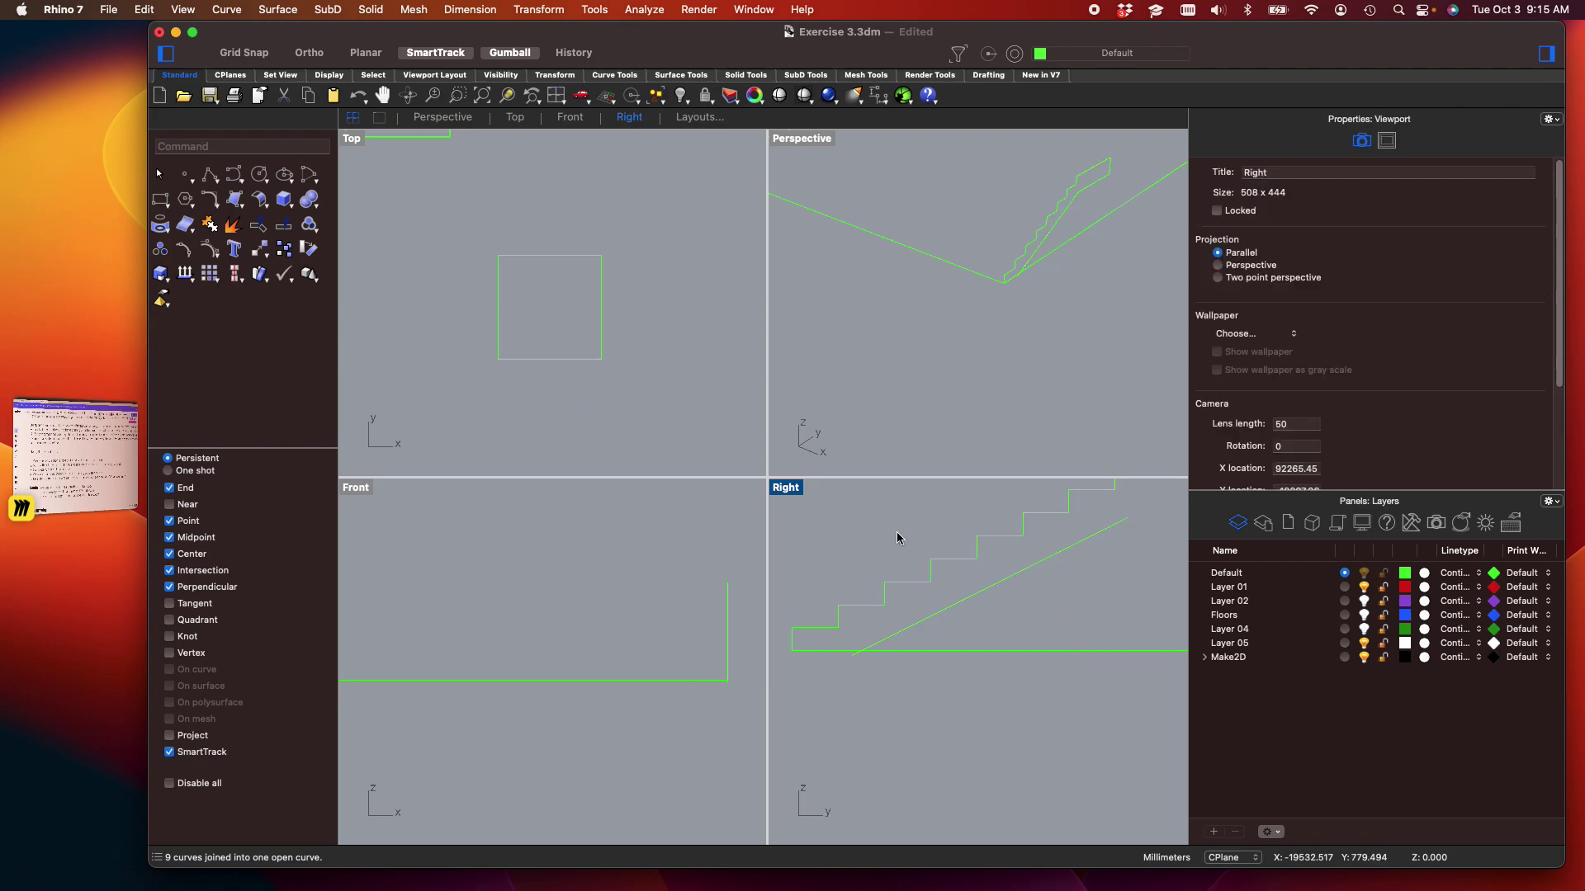
{"action": "left_click", "coordinate": [930, 574]}
{"action": "left_click", "coordinate": [858, 611], "text": "shift"}
{"action": "left_click", "coordinate": [813, 652], "text": "shift"}
{"action": "key", "text": "super+j"}
Try to draw a horizontal base line from the bottom front corner of the stair profile
{"action": "scroll", "coordinate": [919, 637], "scroll_direction": "up", "scroll_amount": 5}
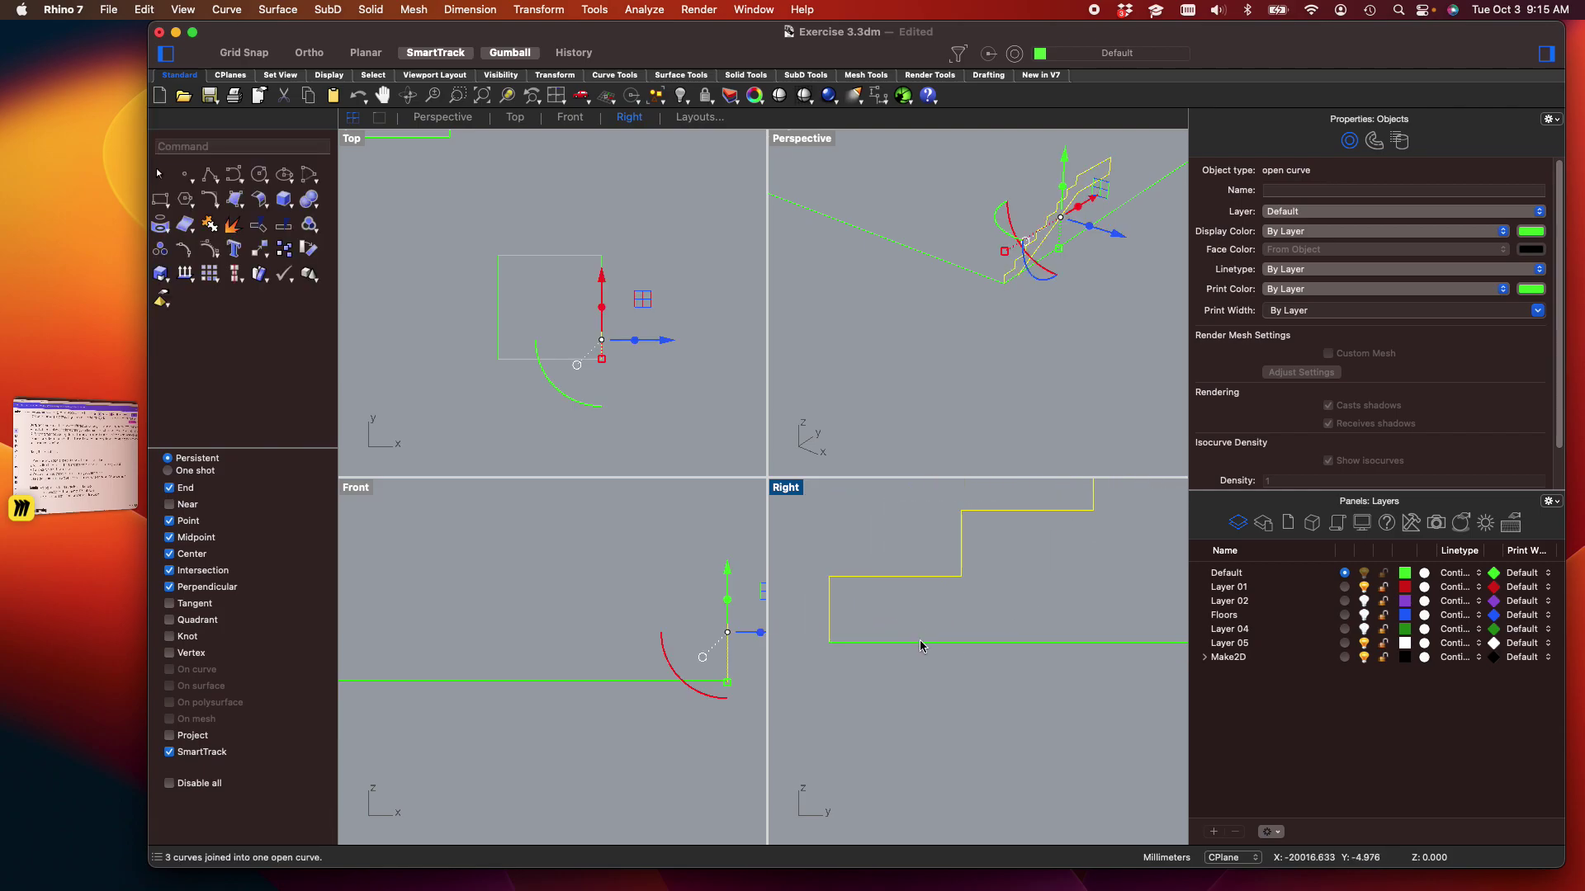
{"action": "type", "text": "line"}
{"action": "key", "text": "Return"}
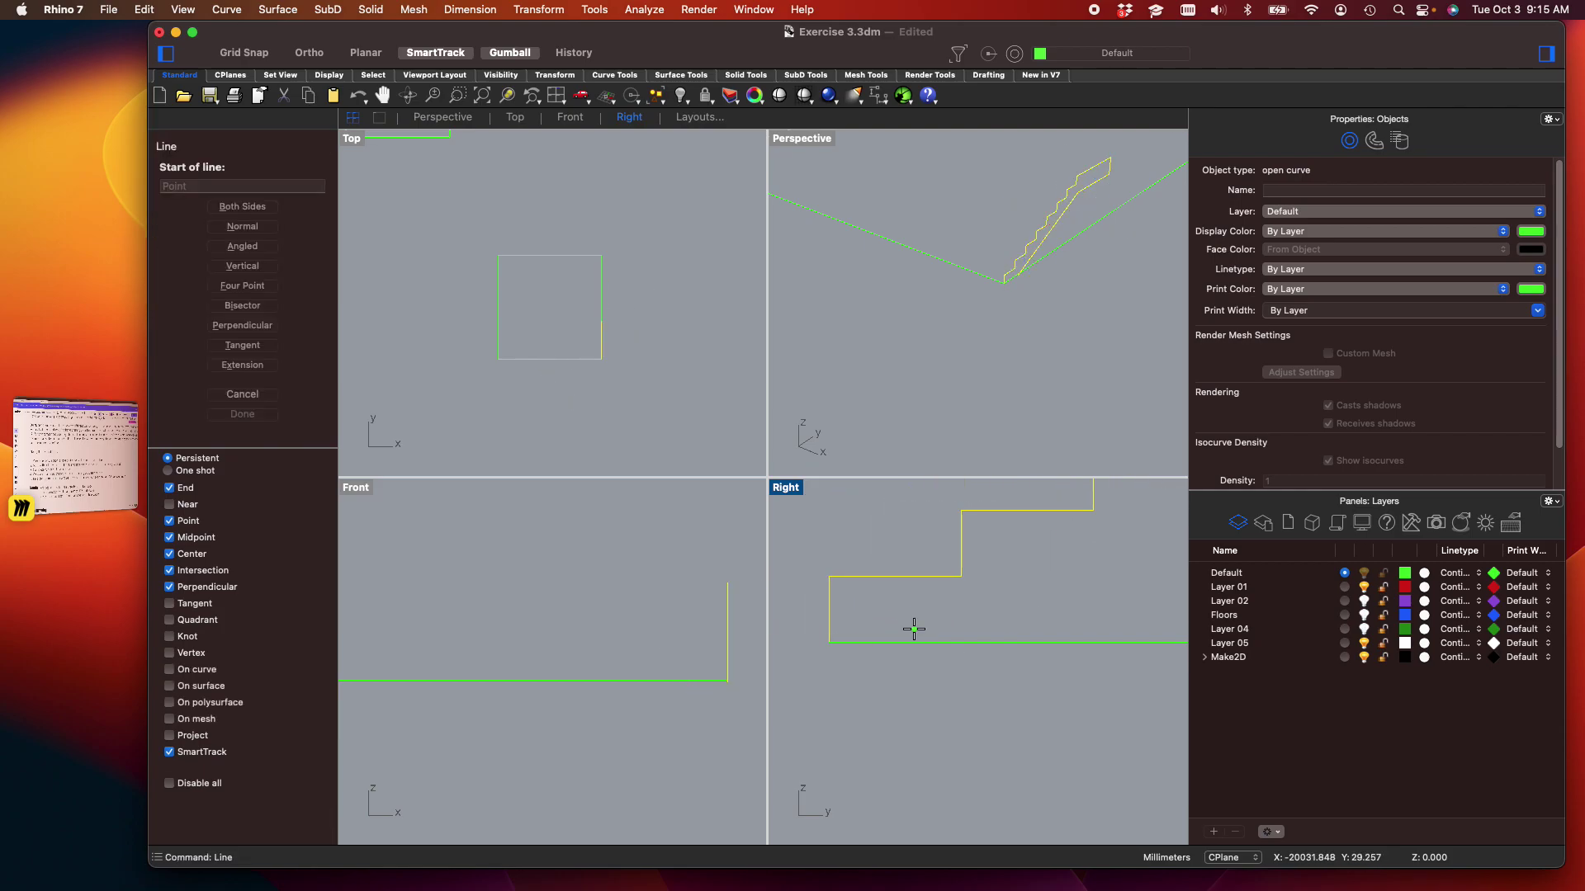
{"action": "left_click", "coordinate": [829, 642]}
{"action": "key", "text": "F8"}
{"action": "scroll", "coordinate": [1102, 655], "scroll_direction": "down", "scroll_amount": 1}
{"action": "right_click_drag", "start_coordinate": [1098, 670], "coordinate": [1046, 681]}
{"action": "left_click", "coordinate": [1047, 681]}
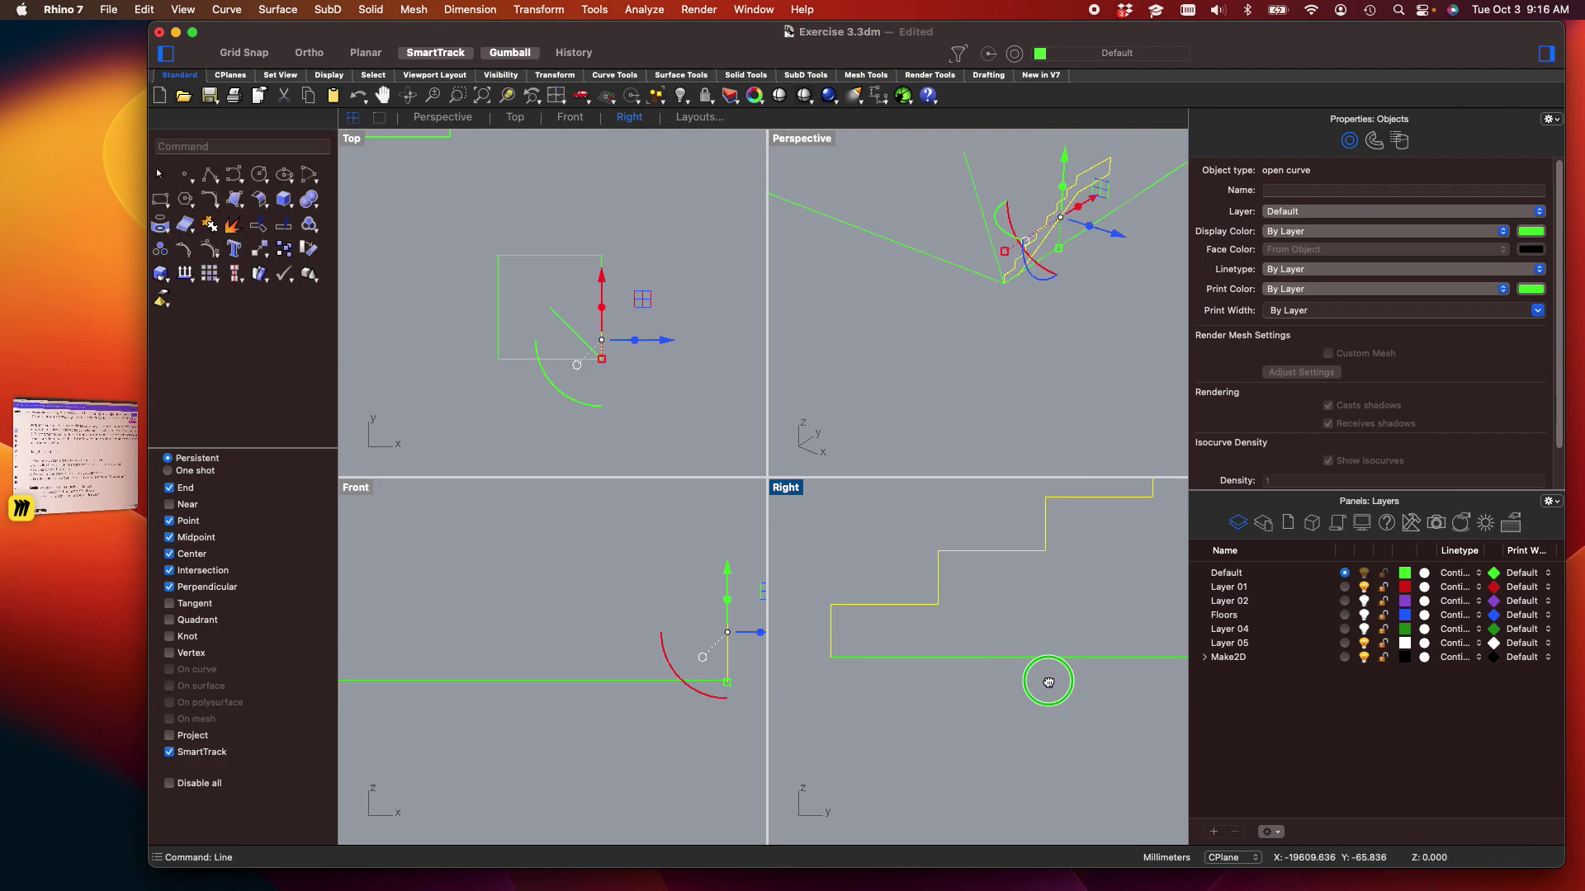
Delete the stray line running from the stair's bottom corner to the square's center
{"action": "left_click", "coordinate": [888, 658]}
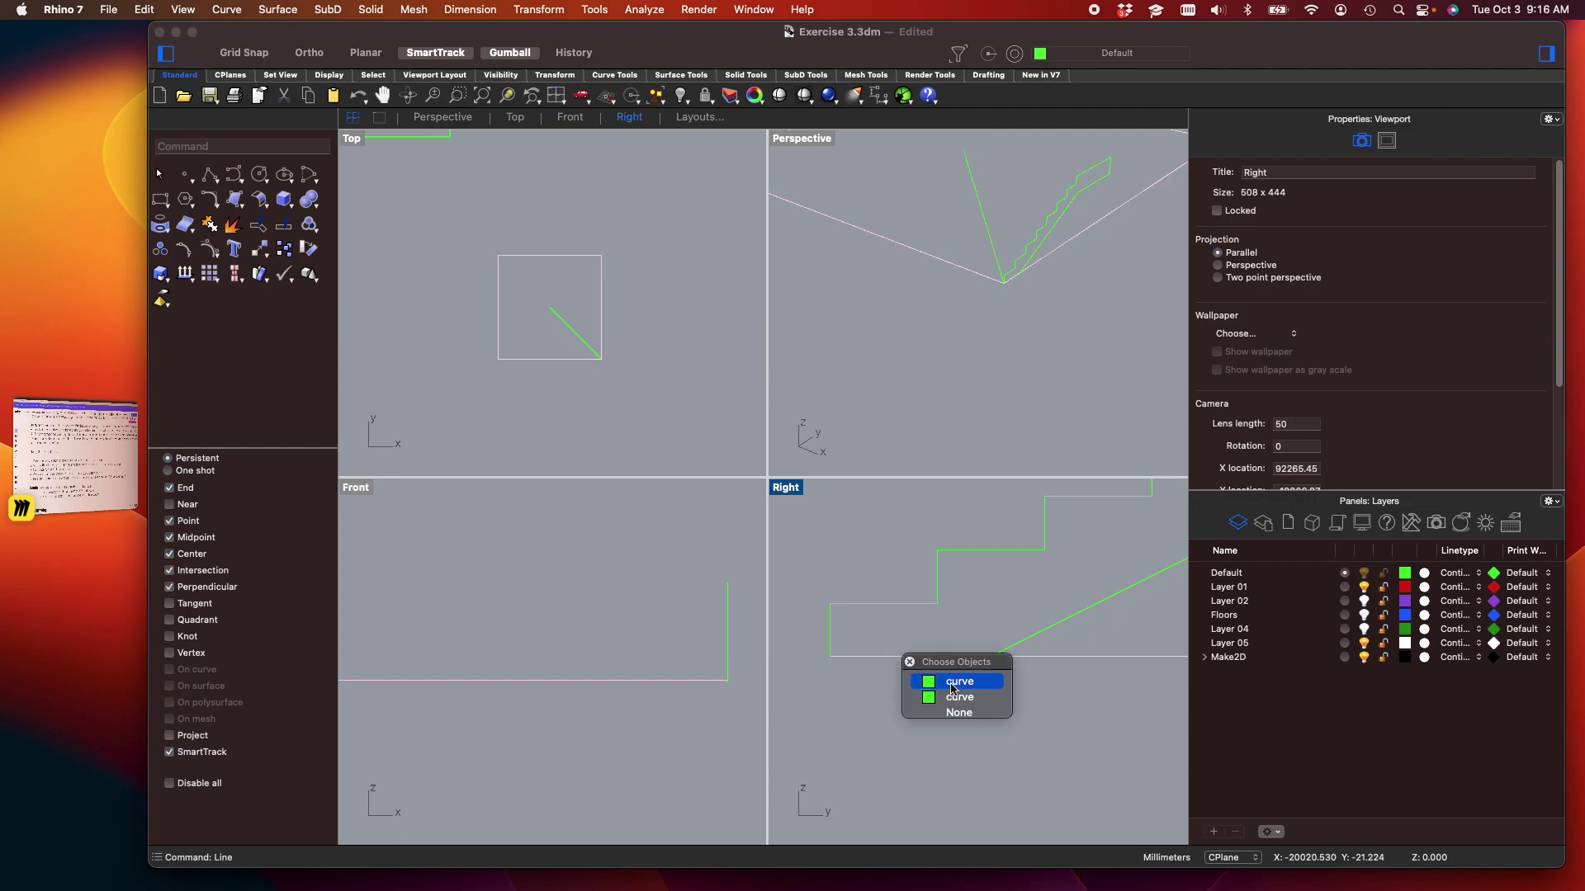
{"action": "mouse_move", "coordinate": [992, 425]}
{"action": "right_mouse_down"}
{"action": "mouse_move", "coordinate": [998, 386]}
{"action": "mouse_move", "coordinate": [998, 485]}
{"action": "mouse_move", "coordinate": [997, 419]}
{"action": "right_mouse_up"}
{"action": "left_click", "coordinate": [993, 344]}
{"action": "key", "text": "Delete"}
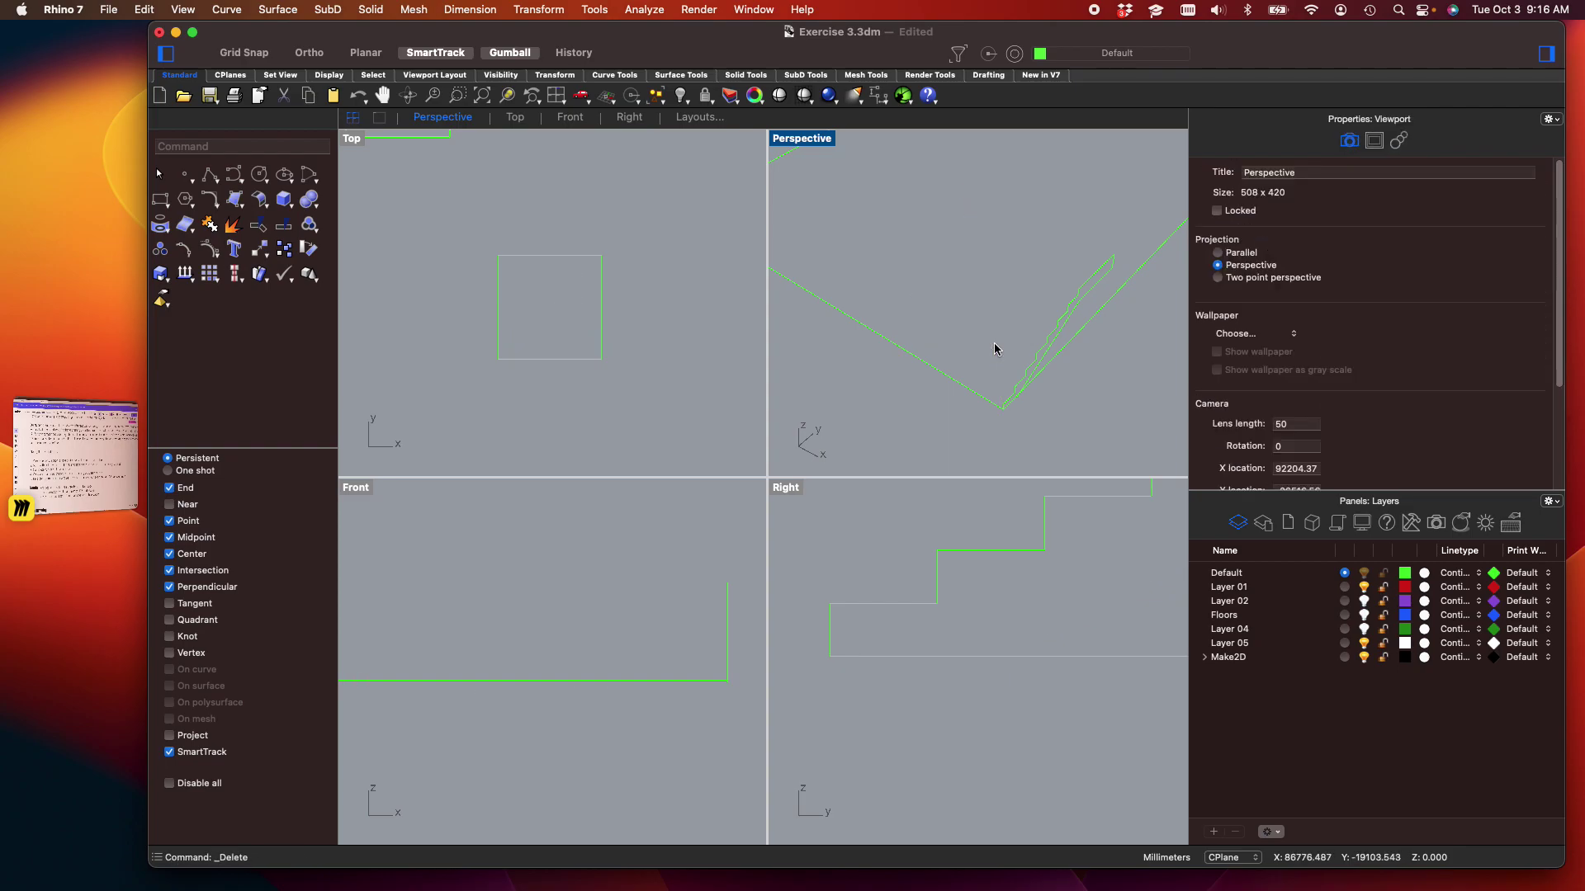
Select the square around the stair and hide it
{"action": "mouse_move", "coordinate": [1008, 375]}
{"action": "right_mouse_down"}
{"action": "mouse_move", "coordinate": [987, 301]}
{"action": "mouse_move", "coordinate": [1036, 388]}
{"action": "mouse_move", "coordinate": [1031, 378]}
{"action": "right_mouse_up"}
{"action": "scroll", "coordinate": [949, 254], "scroll_direction": "up", "scroll_amount": 5}
{"action": "left_click", "coordinate": [884, 384]}
{"action": "right_click_drag", "start_coordinate": [883, 384], "coordinate": [877, 367]}
{"action": "type", "text": "Hide"}
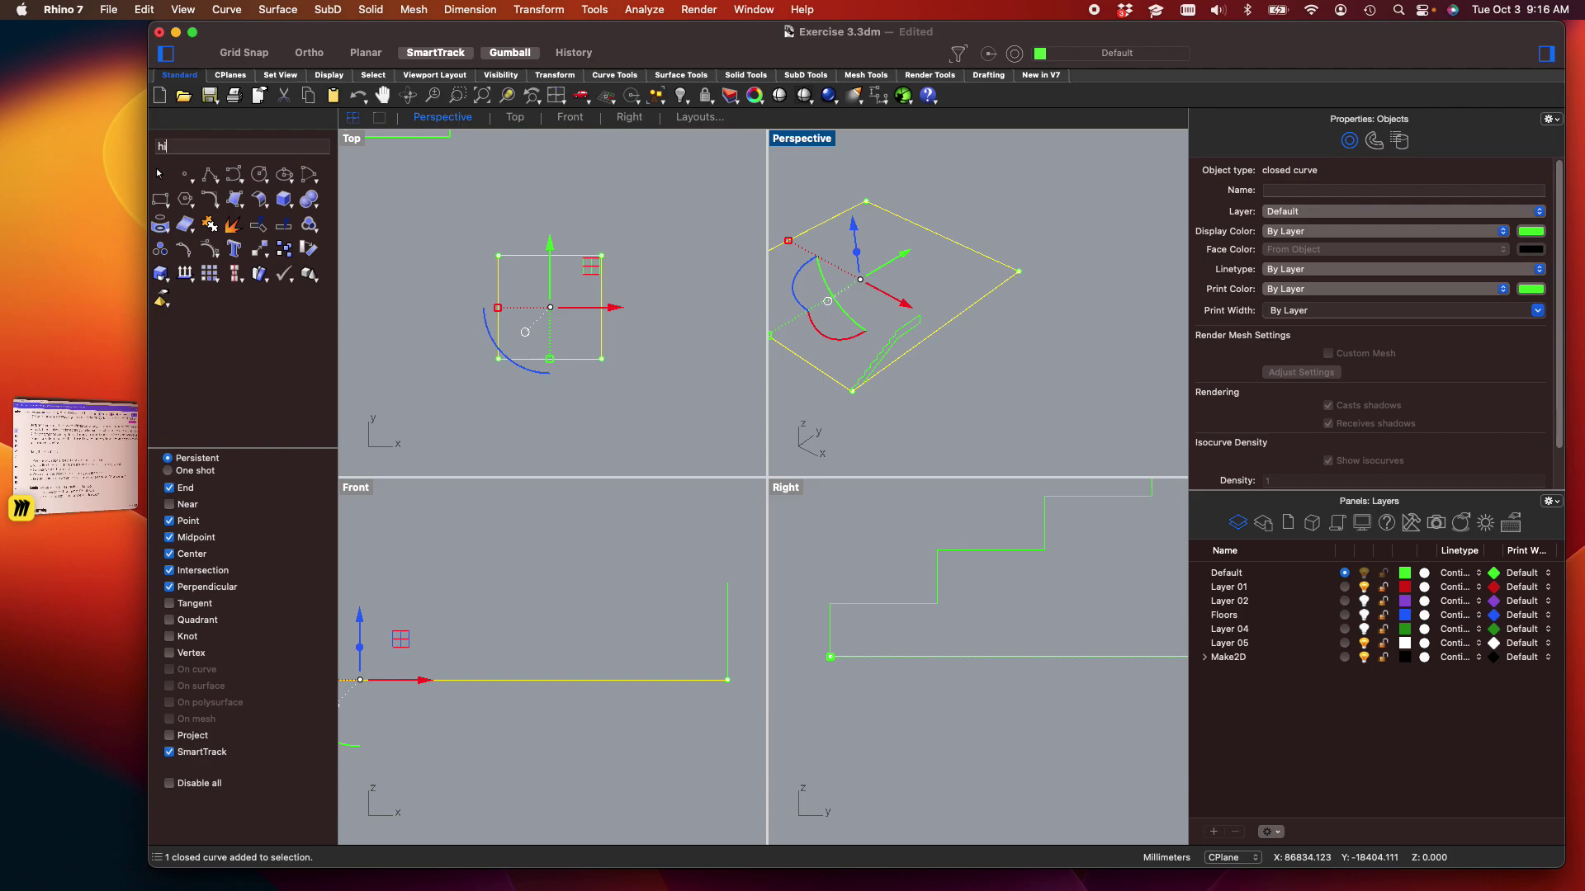
{"action": "key", "text": "Return"}
Select the stair profile and close its open bottom with the CloseCrv command
{"action": "scroll", "coordinate": [844, 552], "scroll_direction": "up", "scroll_amount": 2}
{"action": "scroll", "coordinate": [858, 396], "scroll_direction": "up", "scroll_amount": 10}
{"action": "scroll", "coordinate": [914, 363], "scroll_direction": "up", "scroll_amount": 1}
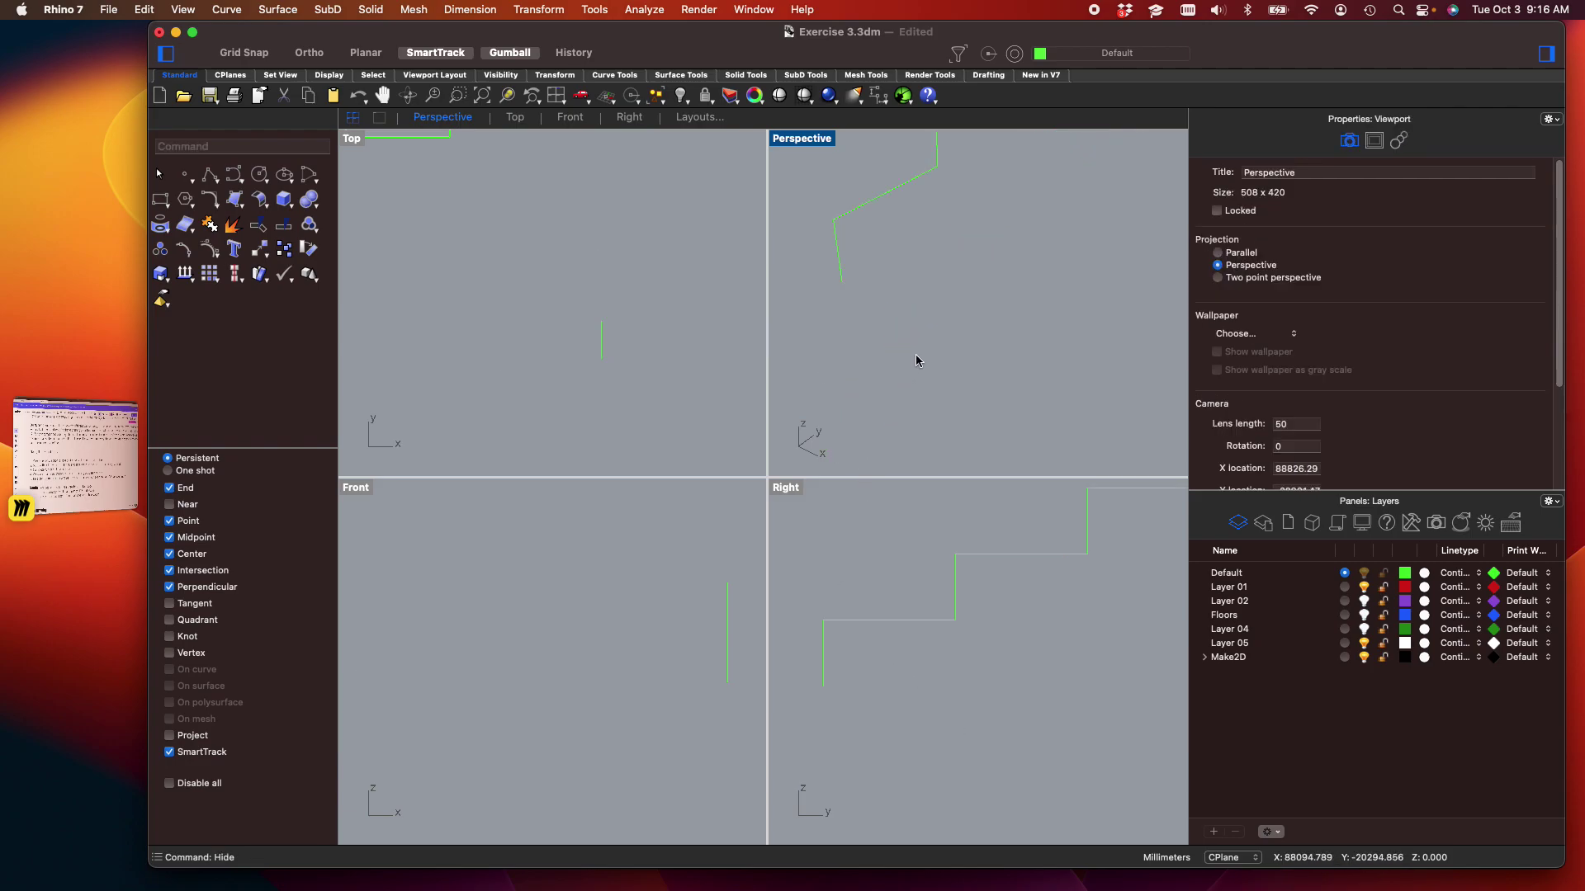
{"action": "left_click_drag", "start_coordinate": [967, 349], "coordinate": [863, 243]}
{"action": "type", "text": "Close"}
{"action": "key", "text": "Down"}
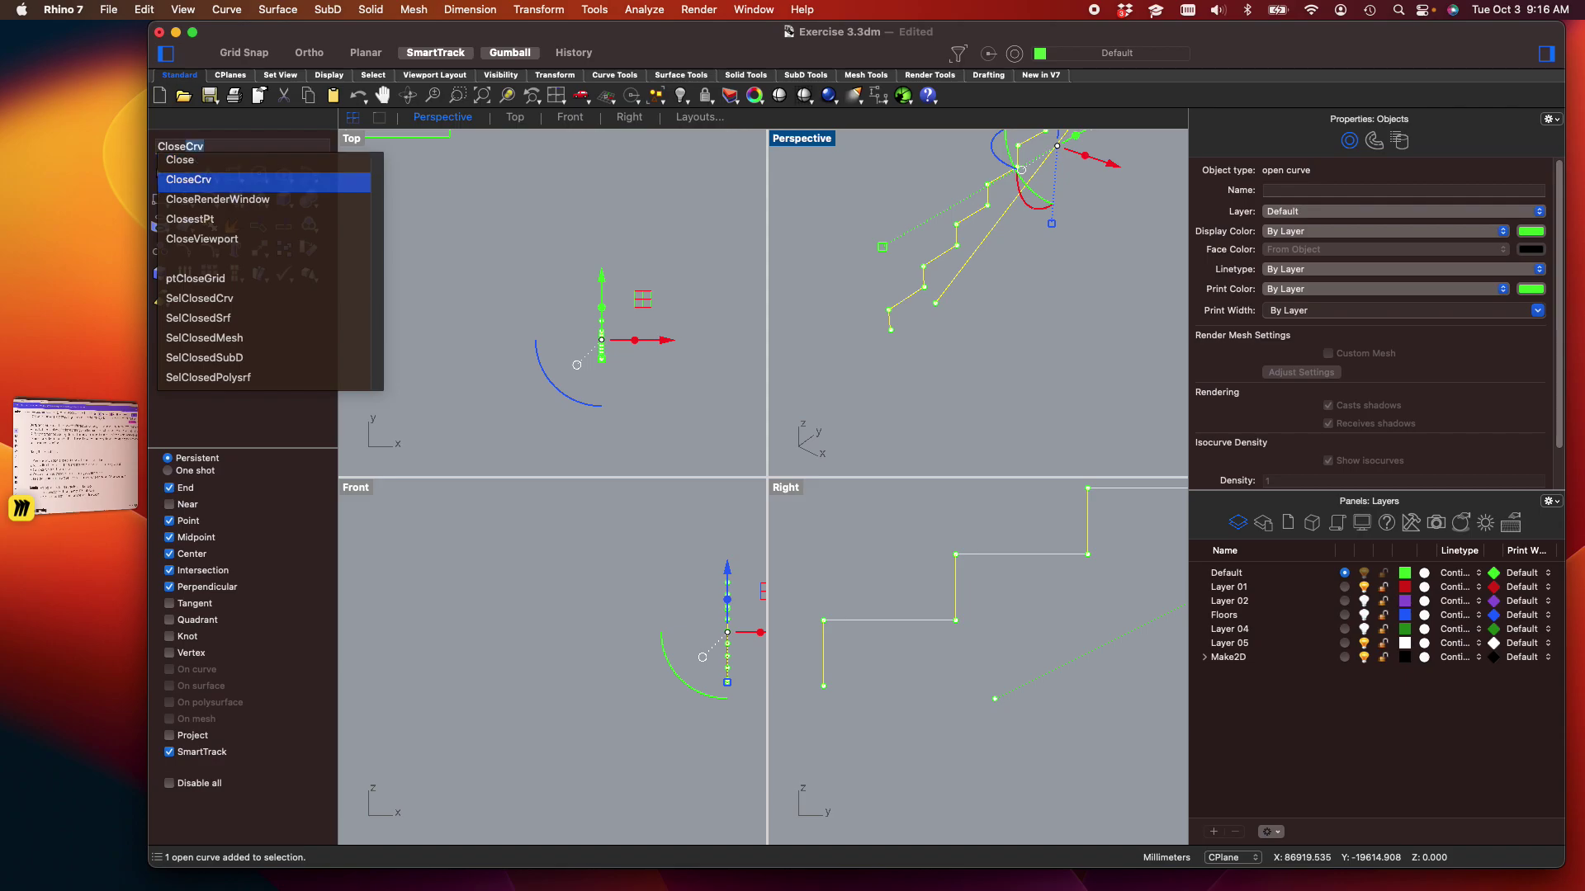
{"action": "key", "text": "Return"}
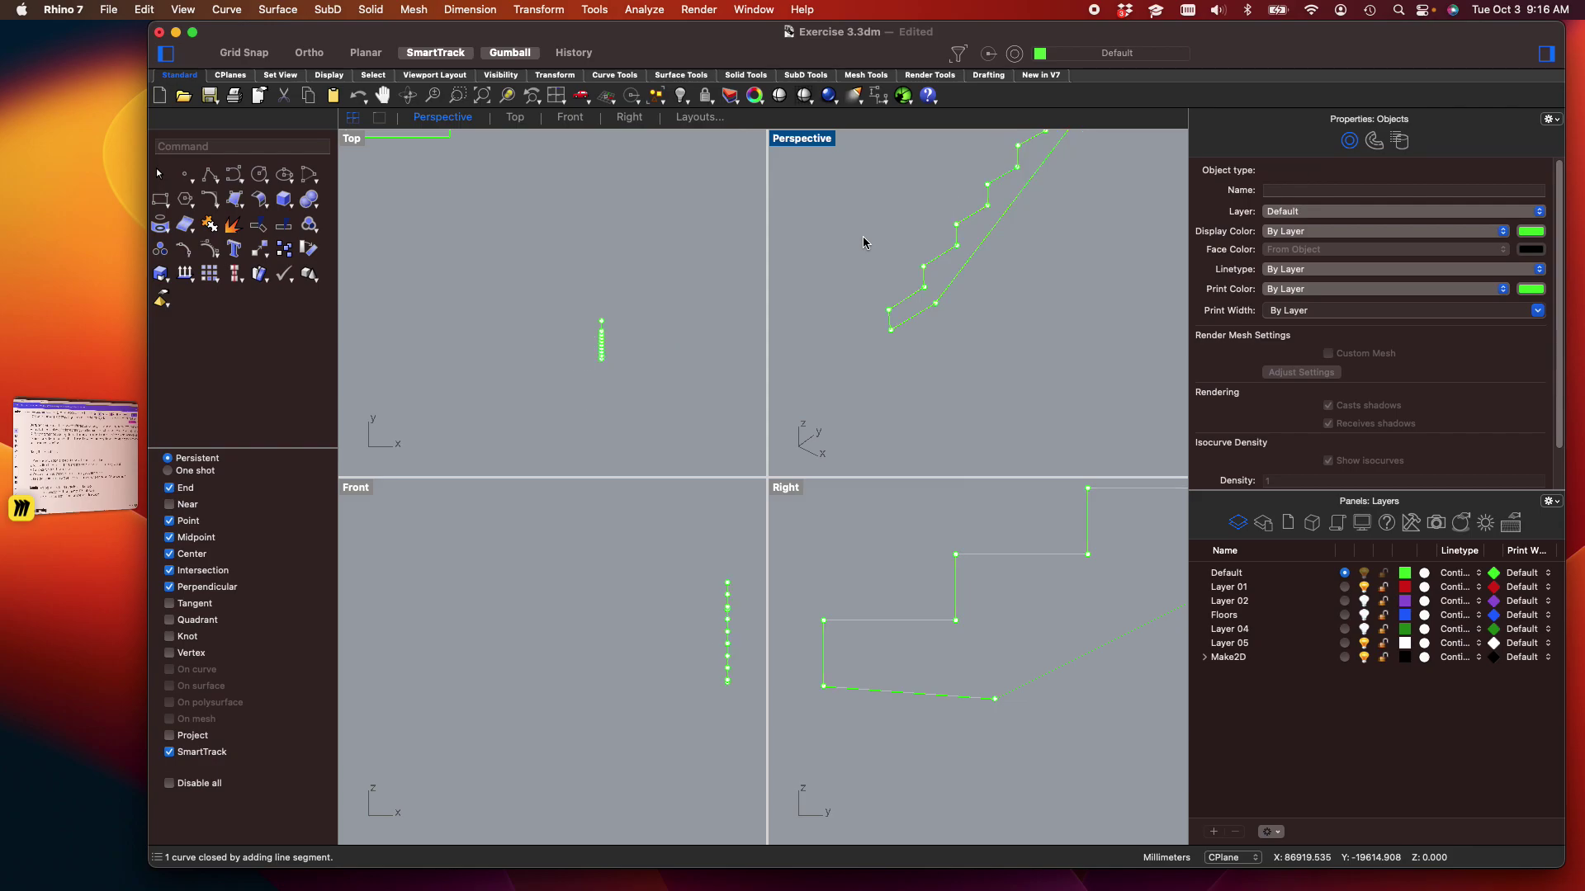
Select the stair profile again and examine its object description with the What command
{"action": "left_click", "coordinate": [866, 241]}
{"action": "left_click", "coordinate": [930, 266]}
{"action": "type", "text": "what"}
{"action": "key", "text": "Return"}
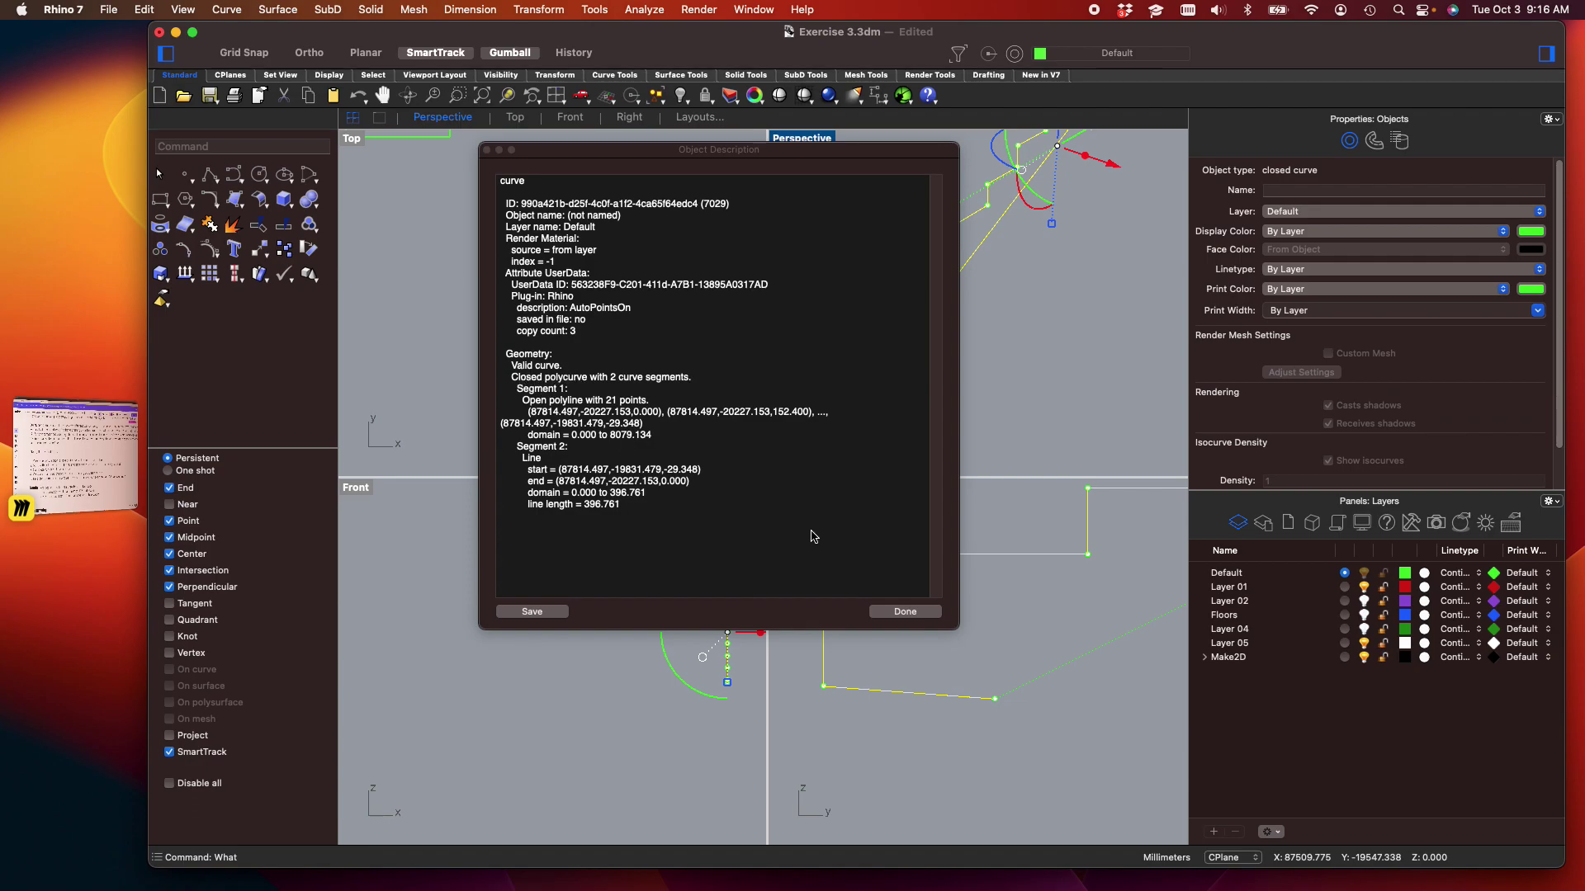
{"action": "left_click", "coordinate": [885, 610]}
Inspect the slanted closing segment in the Right view and undo the closing of the stair profile
{"action": "scroll", "coordinate": [941, 747], "scroll_direction": "down", "scroll_amount": 3}
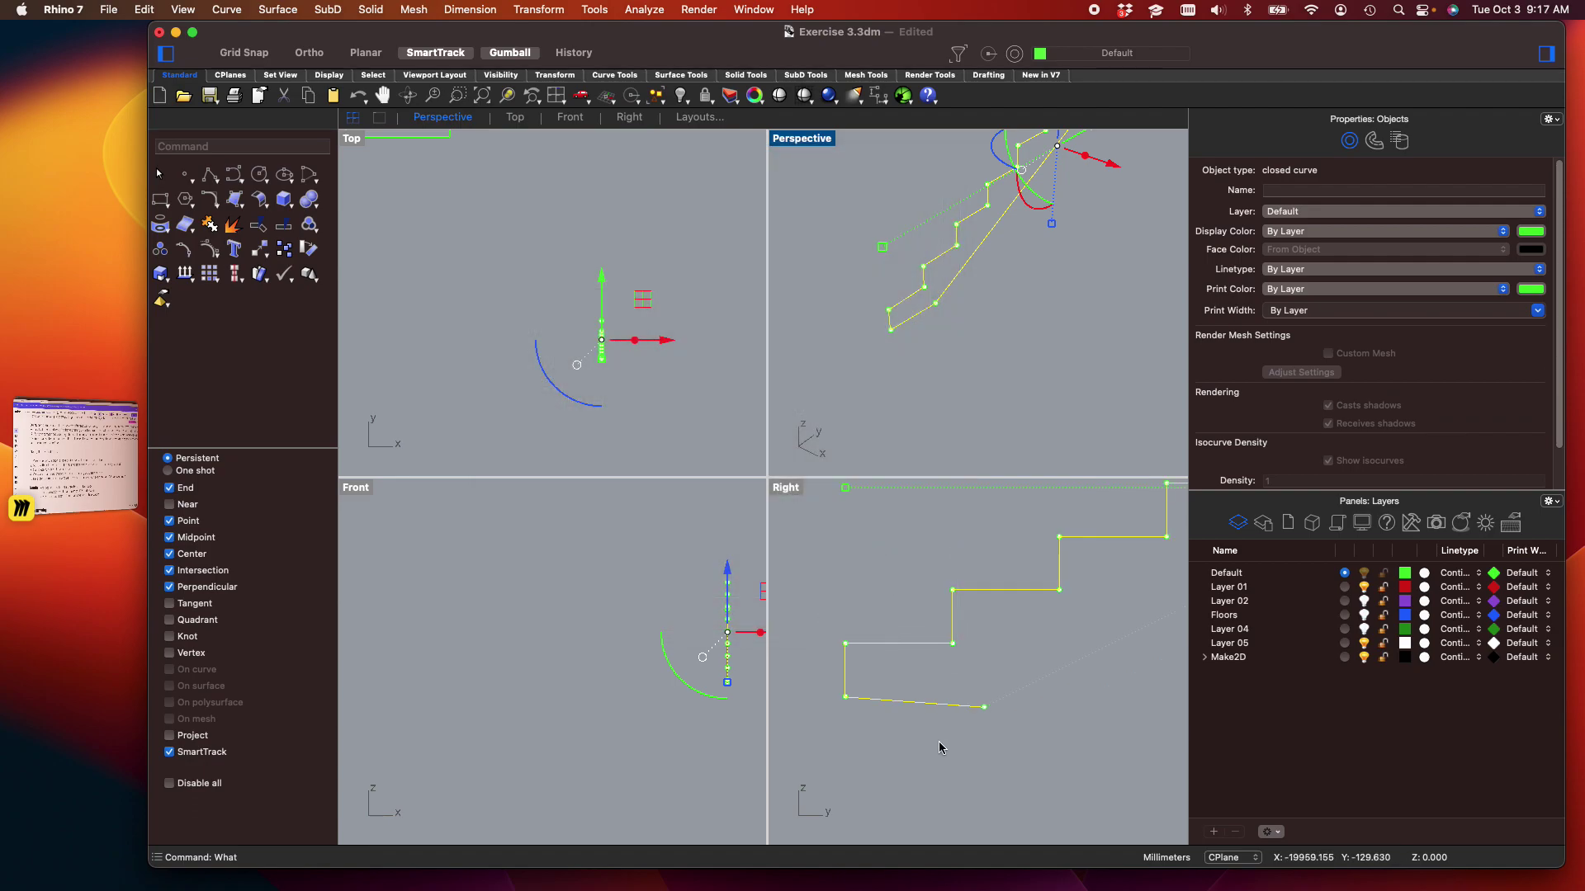
{"action": "left_click", "coordinate": [1000, 740]}
{"action": "right_click_drag", "start_coordinate": [999, 740], "coordinate": [948, 712]}
{"action": "left_click", "coordinate": [886, 685]}
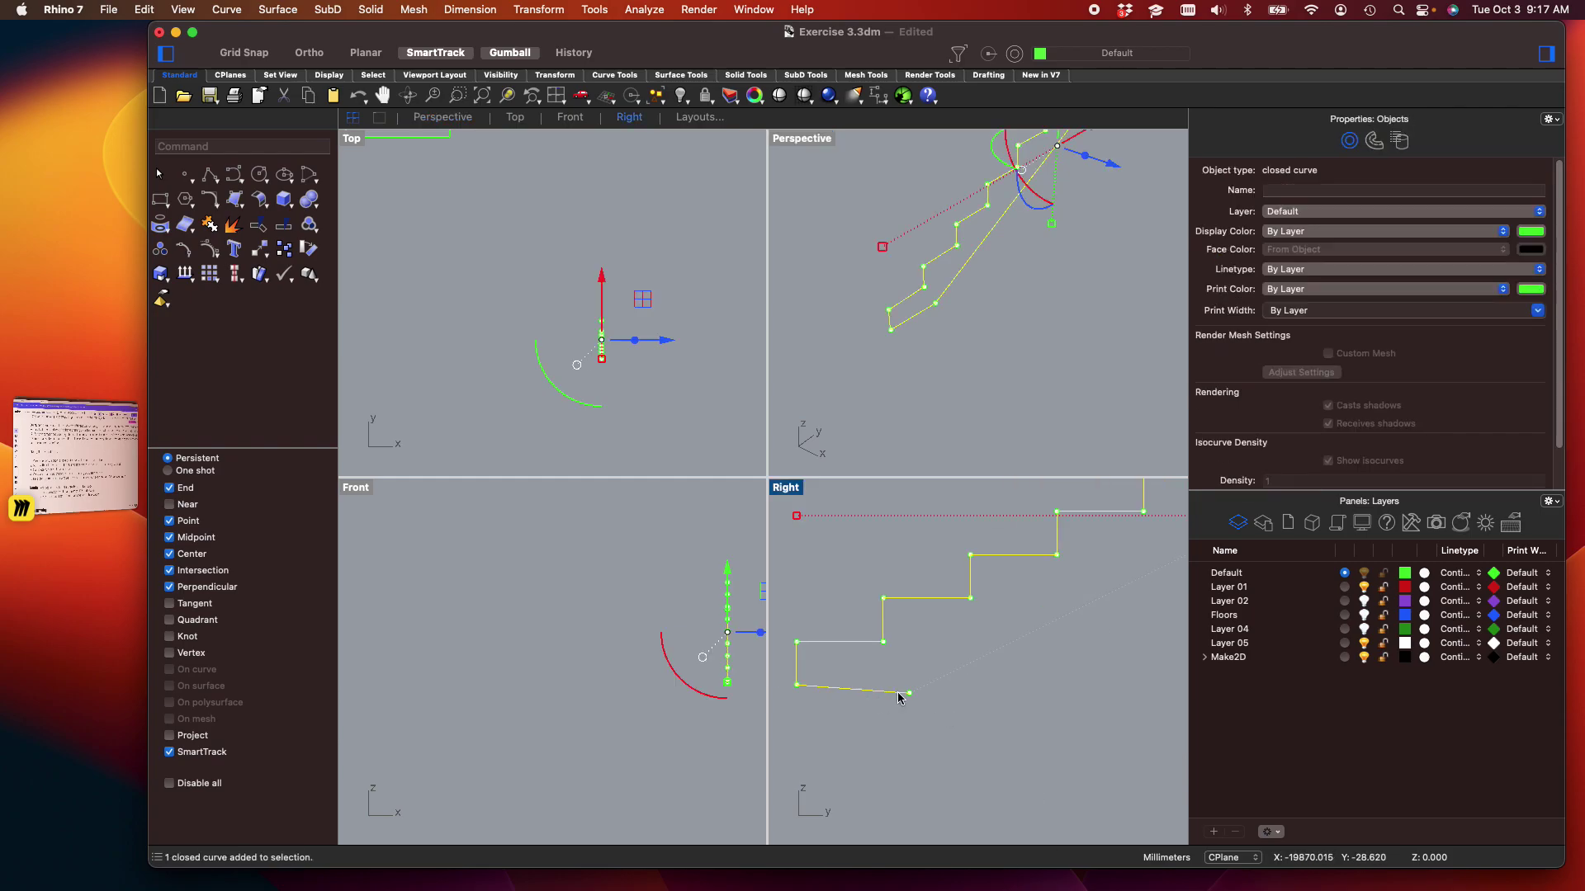
{"action": "key", "text": "super+z"}
{"action": "left_click", "coordinate": [881, 741]}
Draw a horizontal line in the Right view from the bottom end of the first riser past the sloped underside
{"action": "mouse_move", "coordinate": [882, 741]}
{"action": "right_mouse_down"}
{"action": "mouse_move", "coordinate": [909, 736]}
{"action": "mouse_move", "coordinate": [908, 755]}
{"action": "right_mouse_up"}
{"action": "type", "text": "line"}
{"action": "key", "text": "Return"}
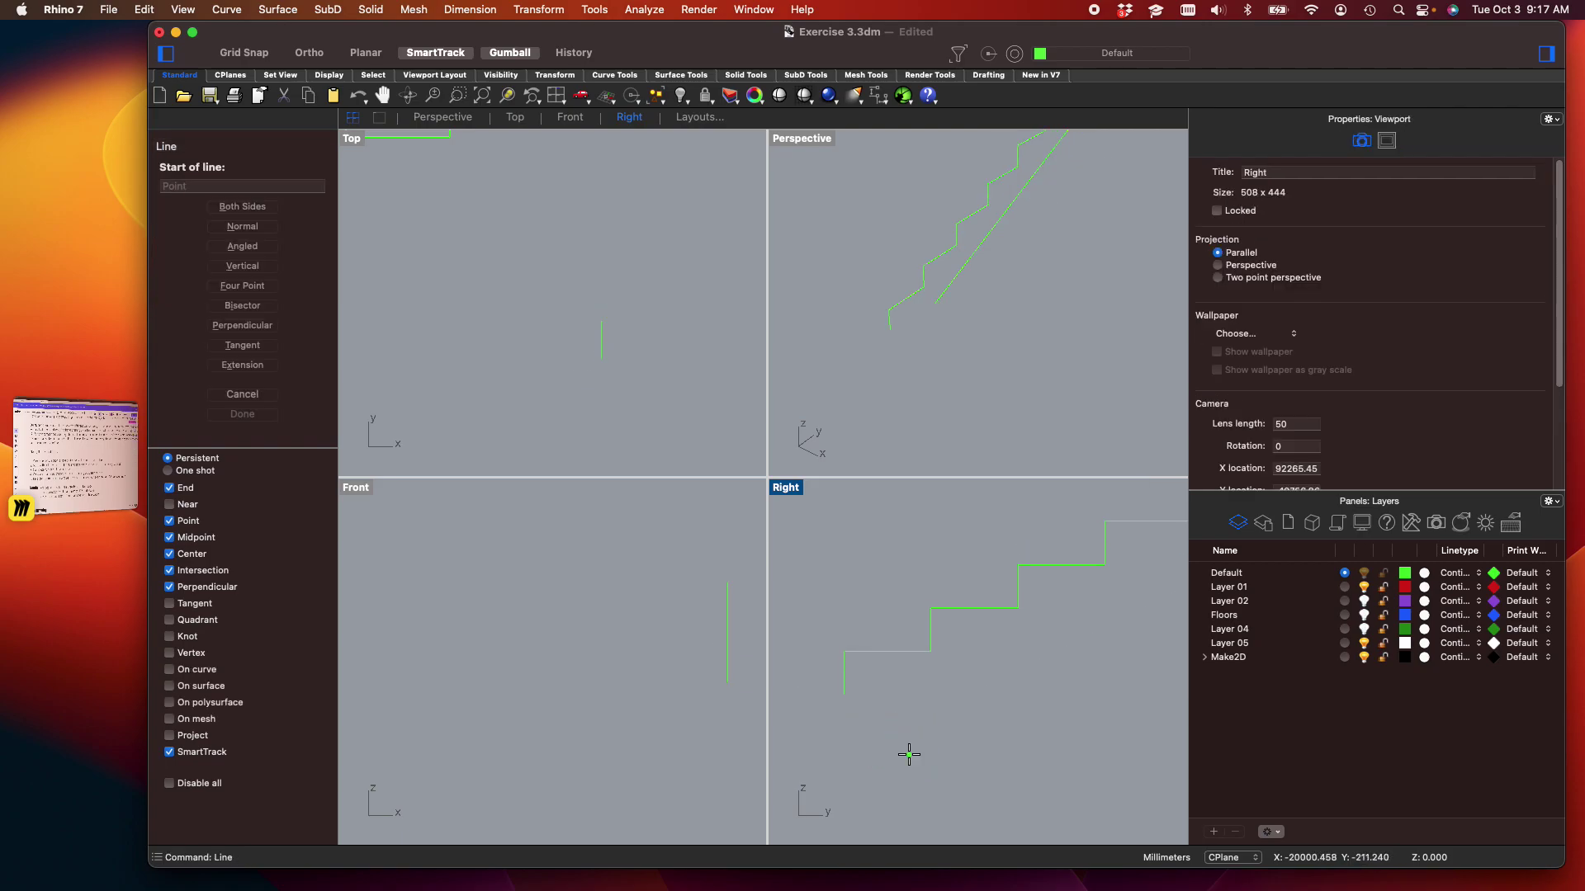
{"action": "left_click", "coordinate": [844, 695]}
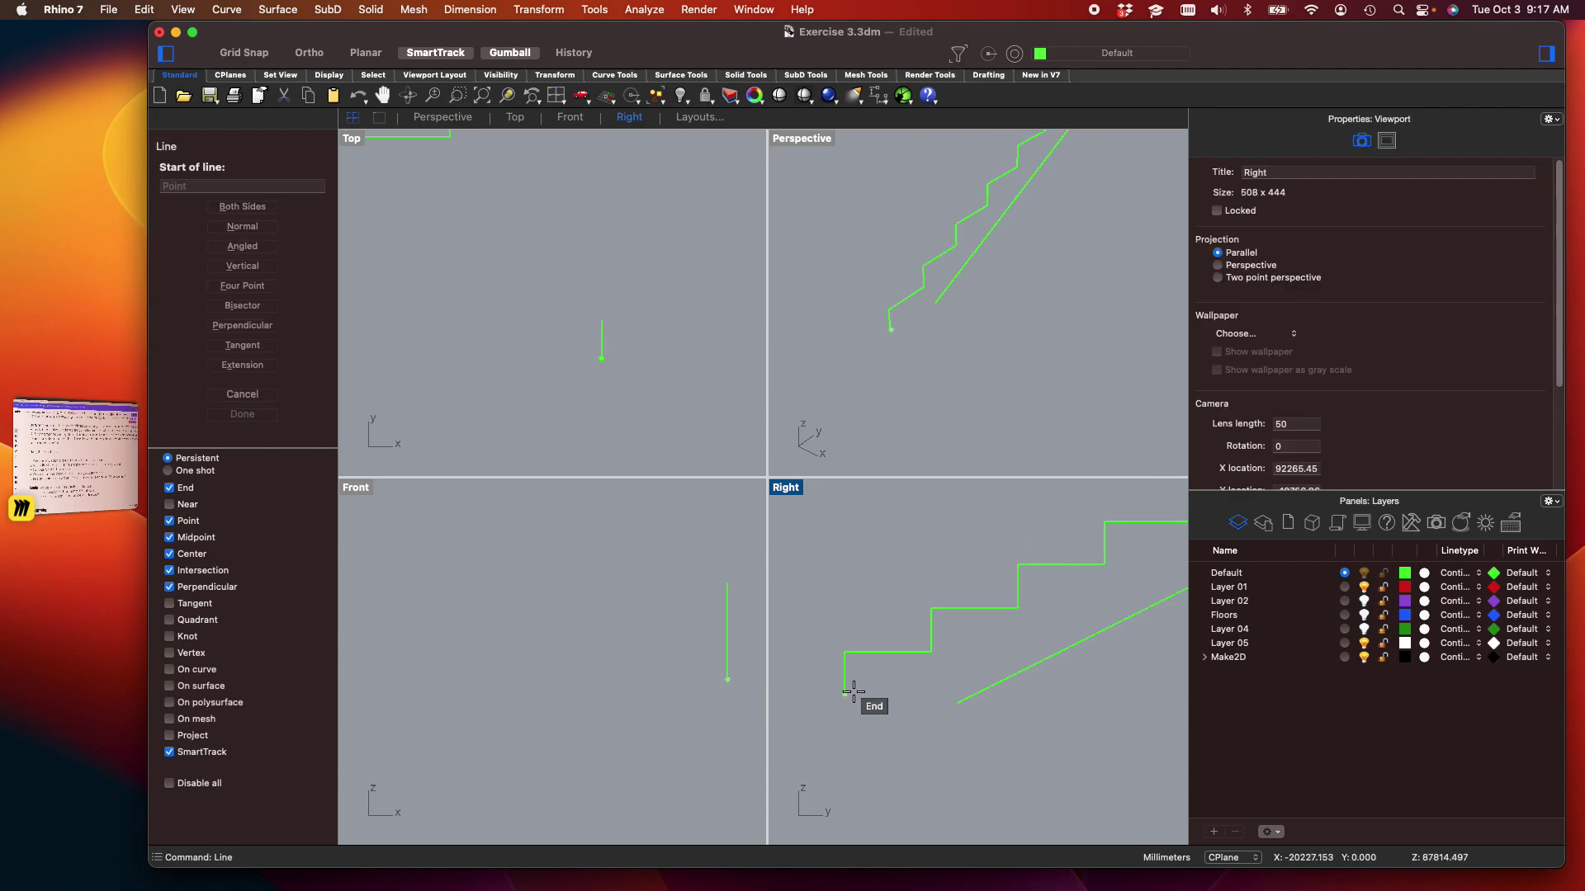
{"action": "left_click", "coordinate": [1086, 693]}
Trim the horizontal bottom line and the sloped underside against each other so they meet at a clean corner
{"action": "right_click_drag", "start_coordinate": [1007, 732], "coordinate": [947, 708]}
{"action": "left_click_drag", "start_coordinate": [1051, 720], "coordinate": [828, 582]}
{"action": "type", "text": "tri"}
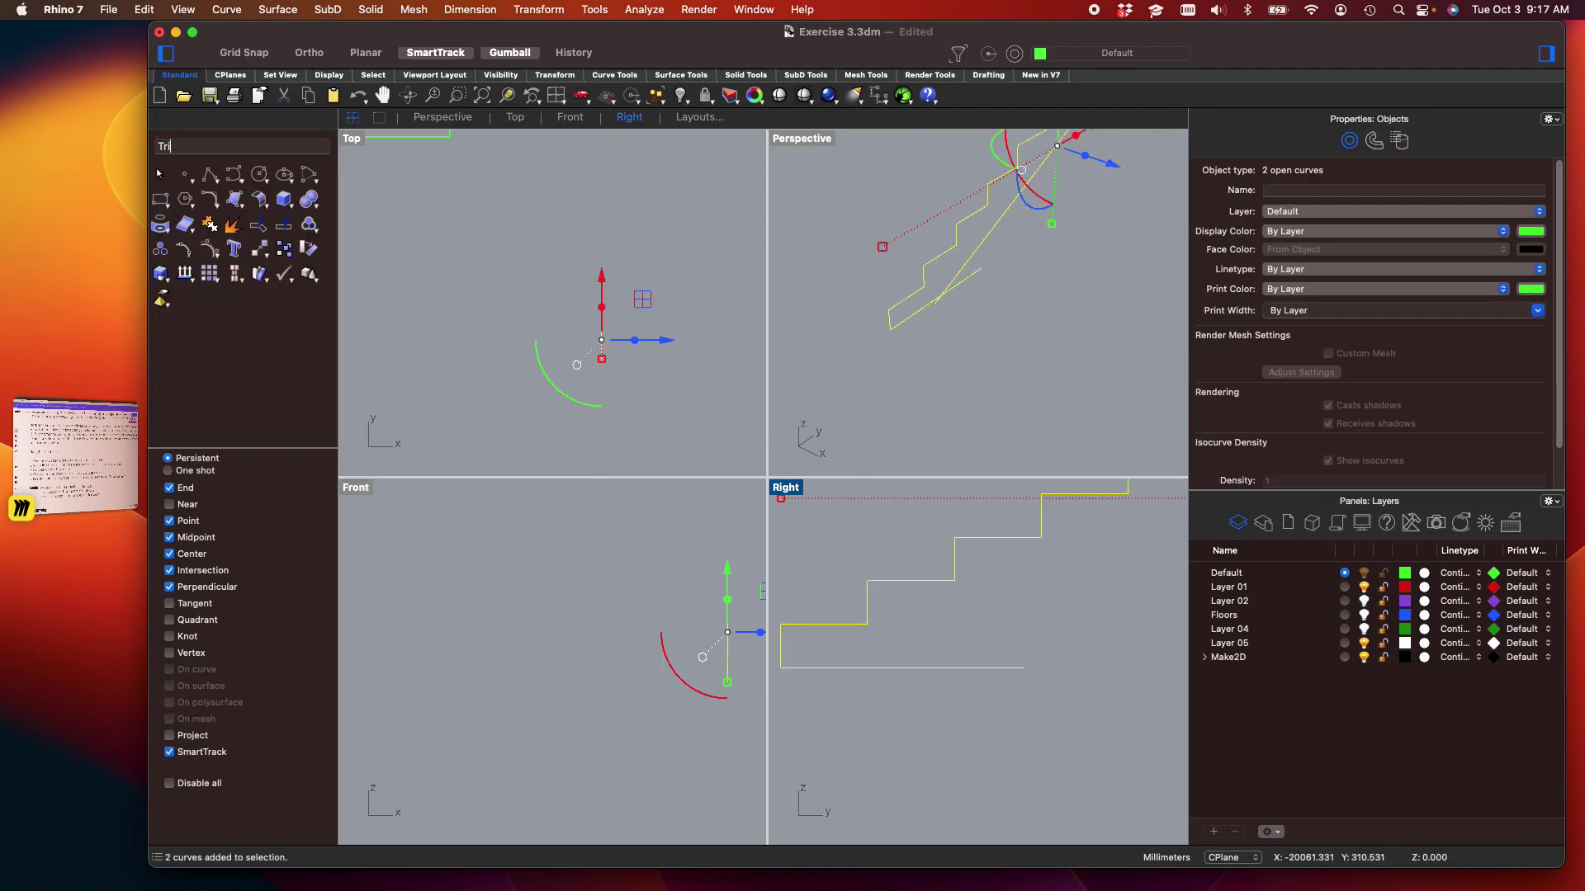
{"action": "type", "text": "m"}
{"action": "key", "text": "Return"}
{"action": "scroll", "coordinate": [905, 701], "scroll_direction": "down", "scroll_amount": 2}
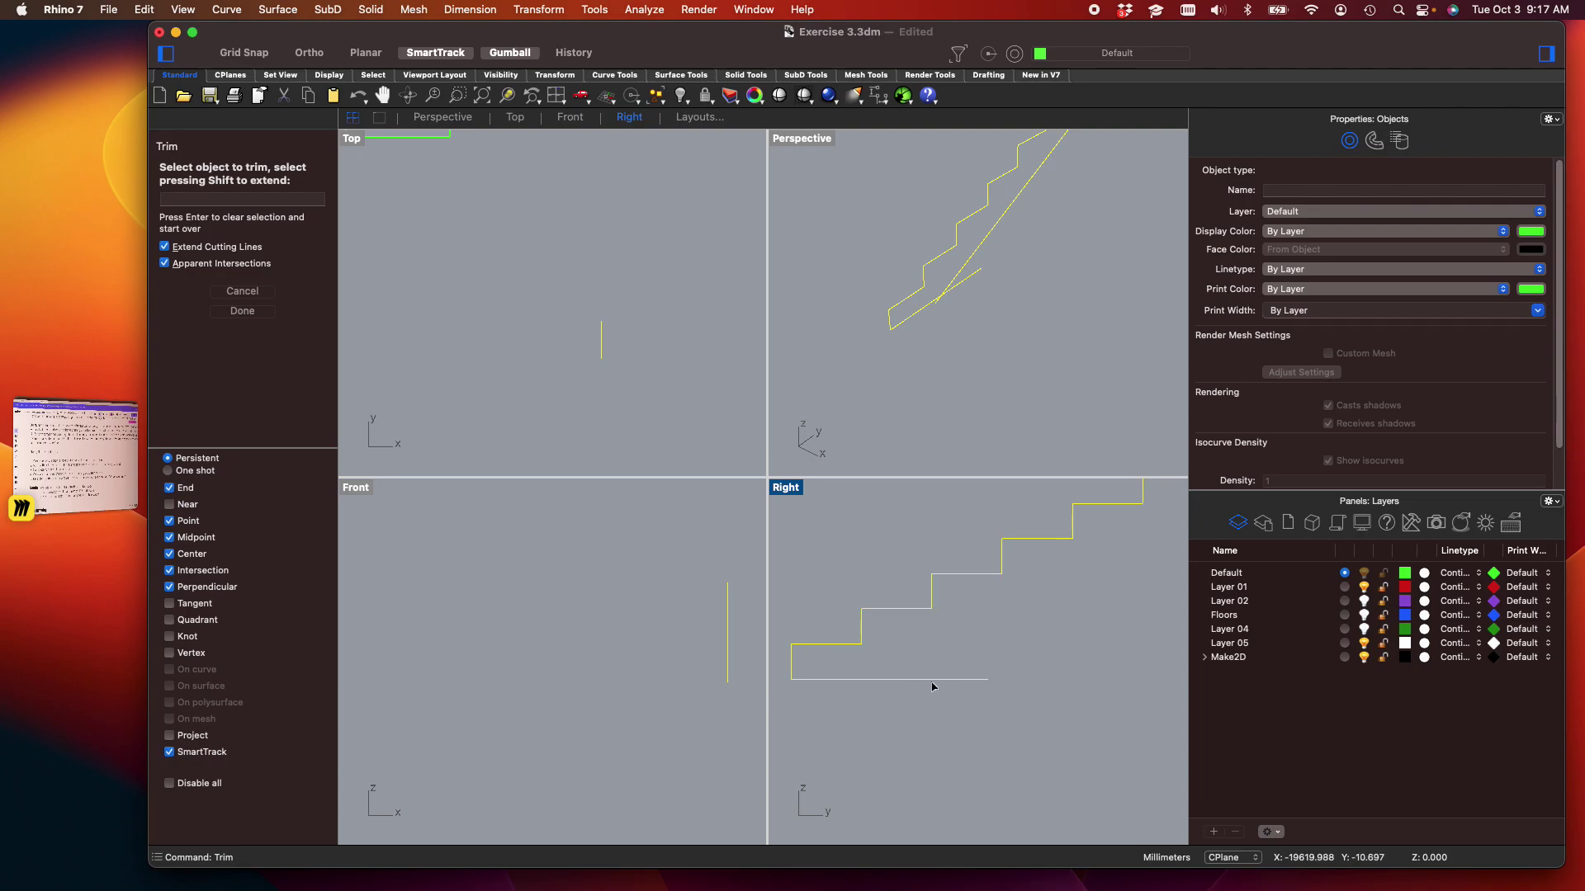
{"action": "left_click", "coordinate": [932, 684]}
{"action": "scroll", "coordinate": [892, 685], "scroll_direction": "up", "scroll_amount": 2}
{"action": "scroll", "coordinate": [921, 686], "scroll_direction": "up", "scroll_amount": 4}
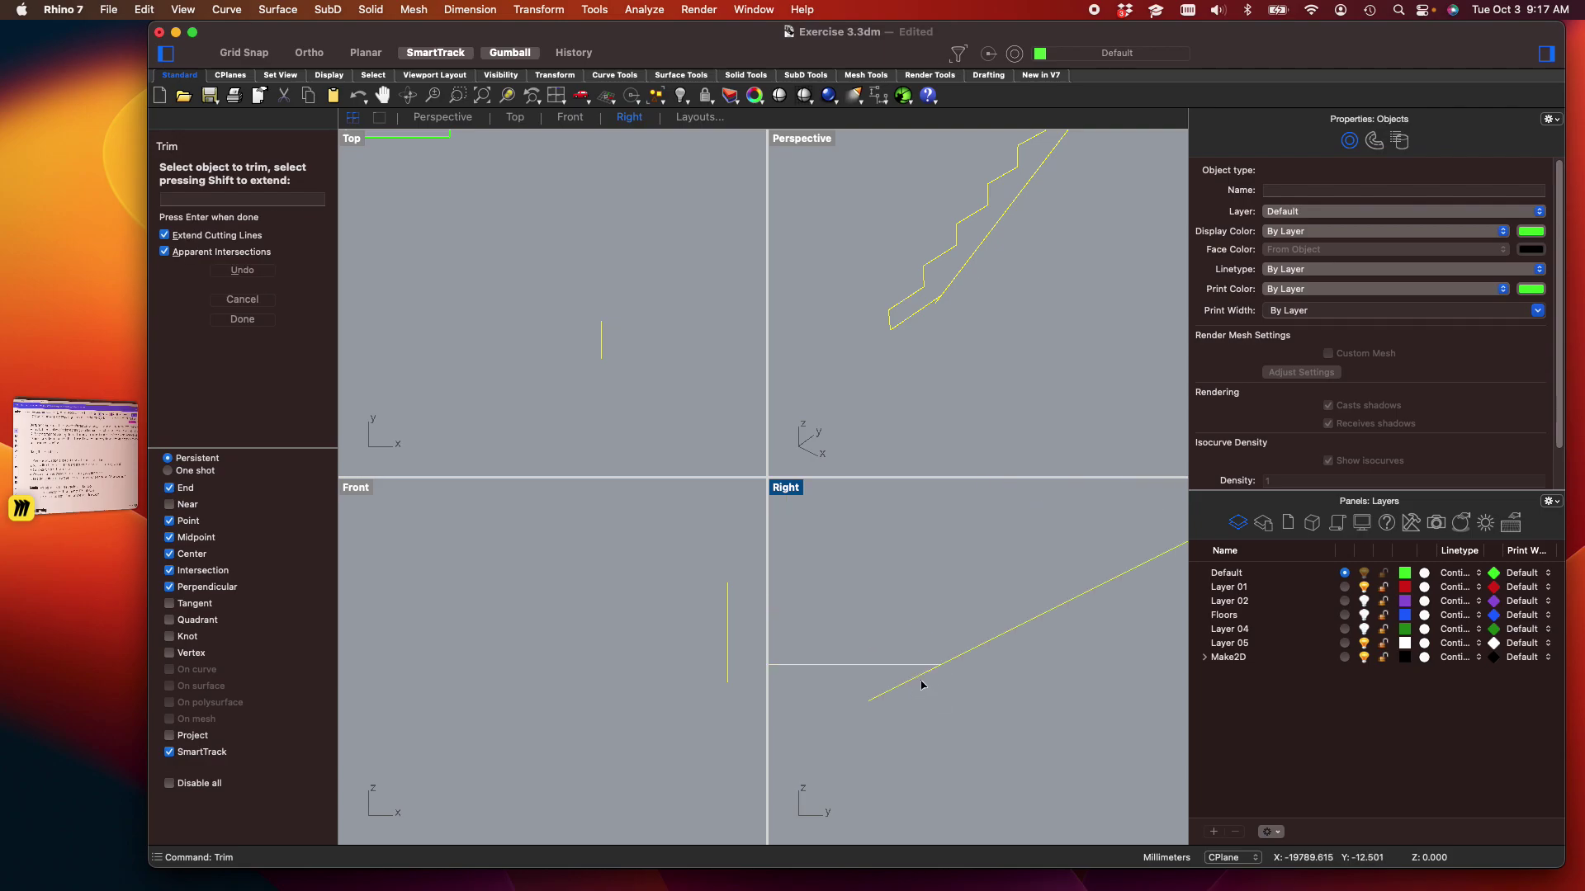
{"action": "left_click", "coordinate": [900, 685]}
{"action": "scroll", "coordinate": [900, 688], "scroll_direction": "down", "scroll_amount": 4}
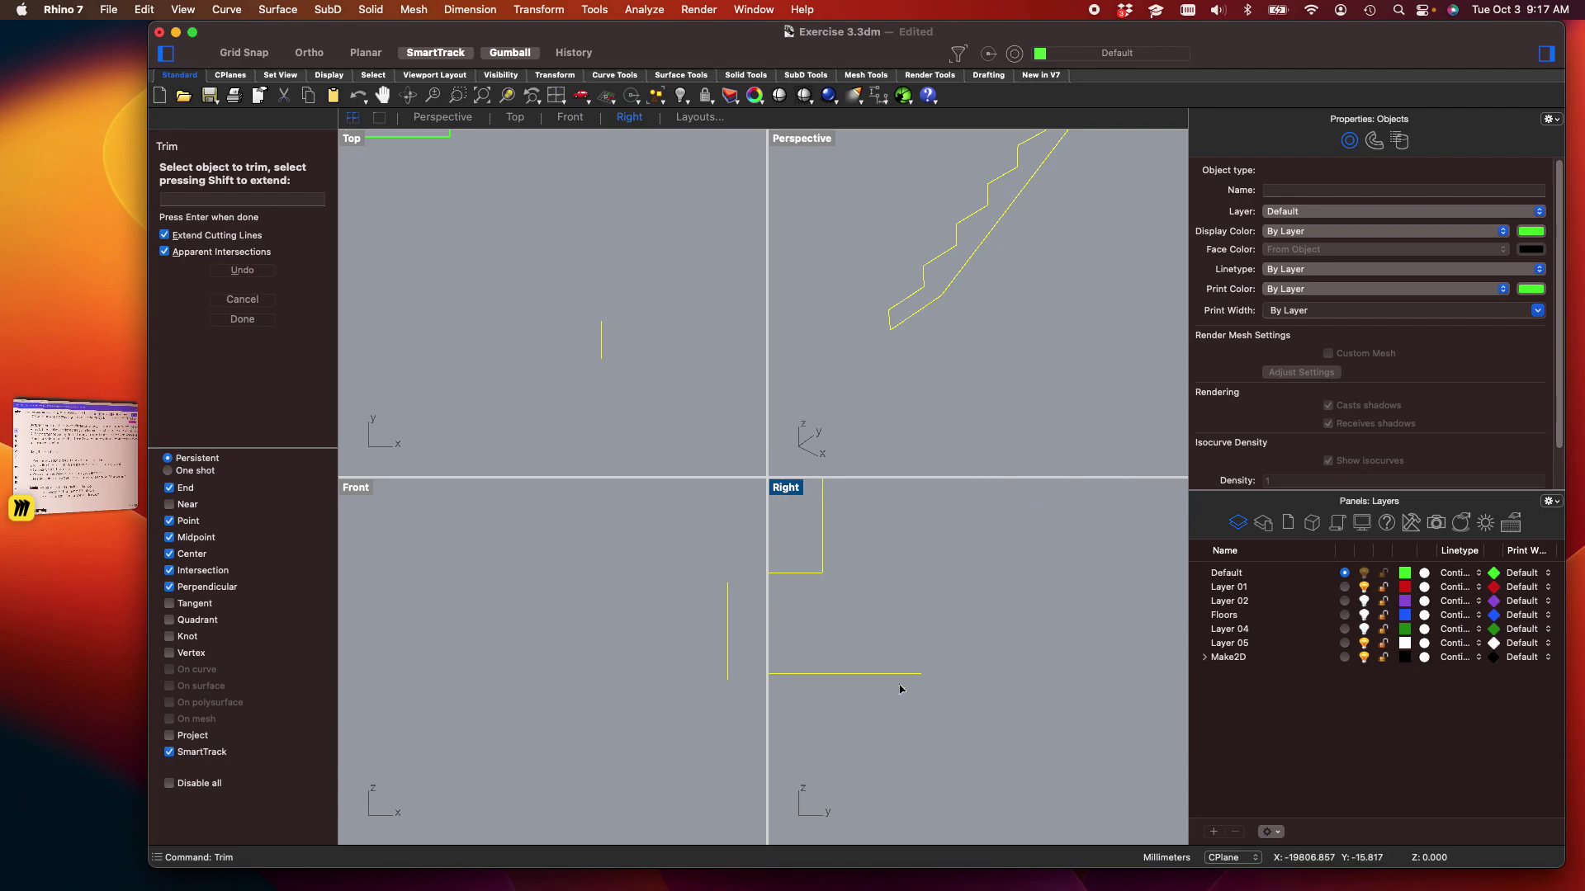
{"action": "key", "text": "Return"}
{"action": "key", "text": "Escape"}
Join the stair profile and the trimmed bottom line into one closed curve
{"action": "scroll", "coordinate": [900, 685], "scroll_direction": "down", "scroll_amount": 2}
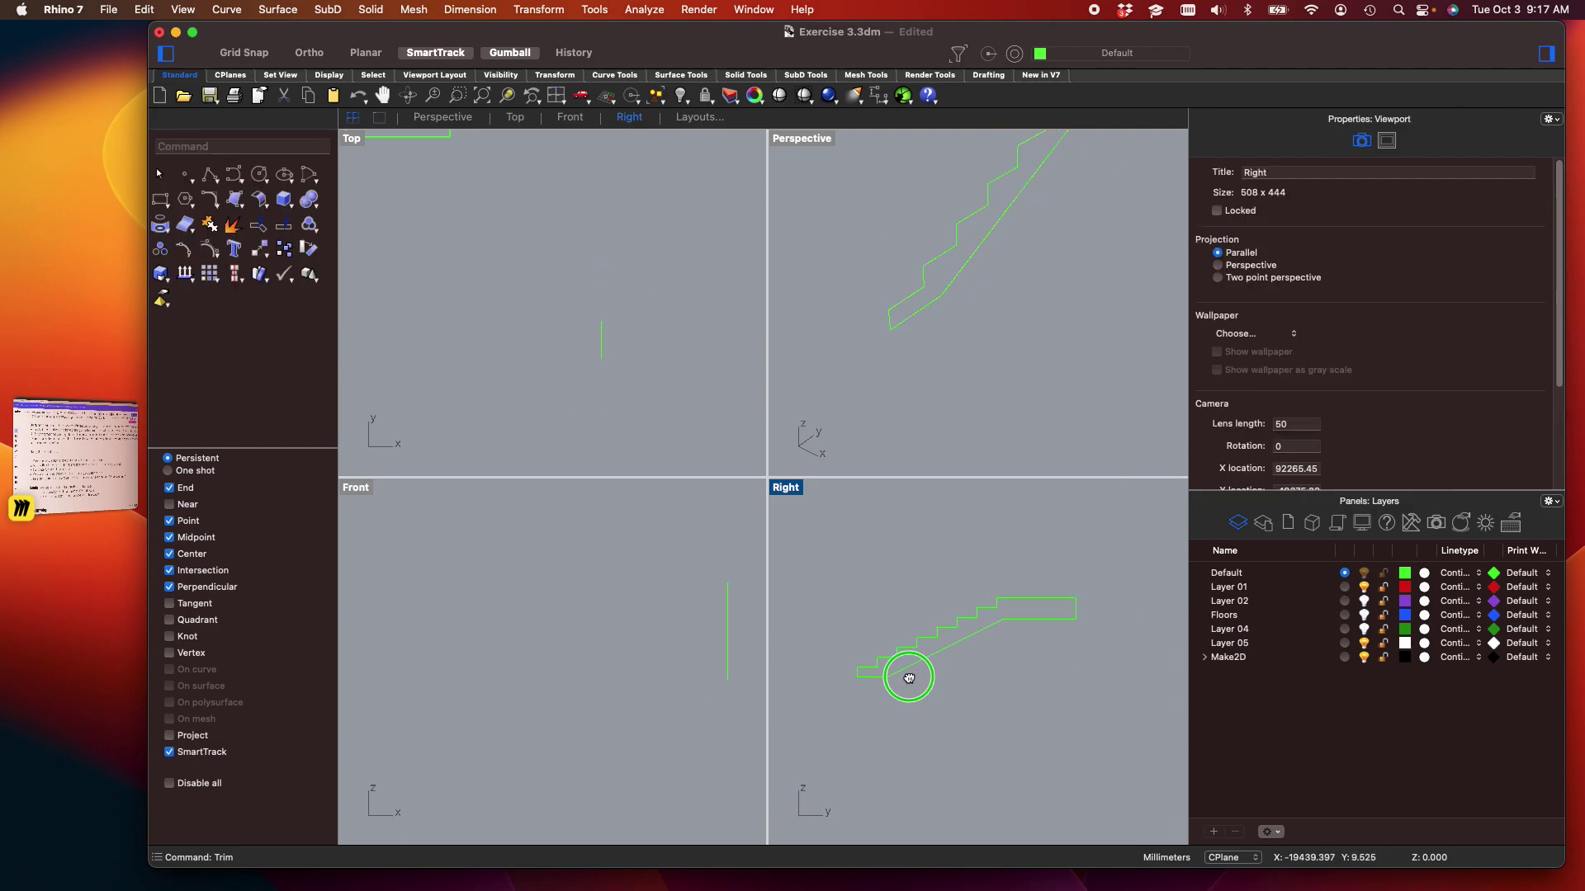
{"action": "left_click_drag", "start_coordinate": [1131, 749], "coordinate": [794, 537]}
{"action": "type", "text": "join"}
{"action": "key", "text": "Return"}
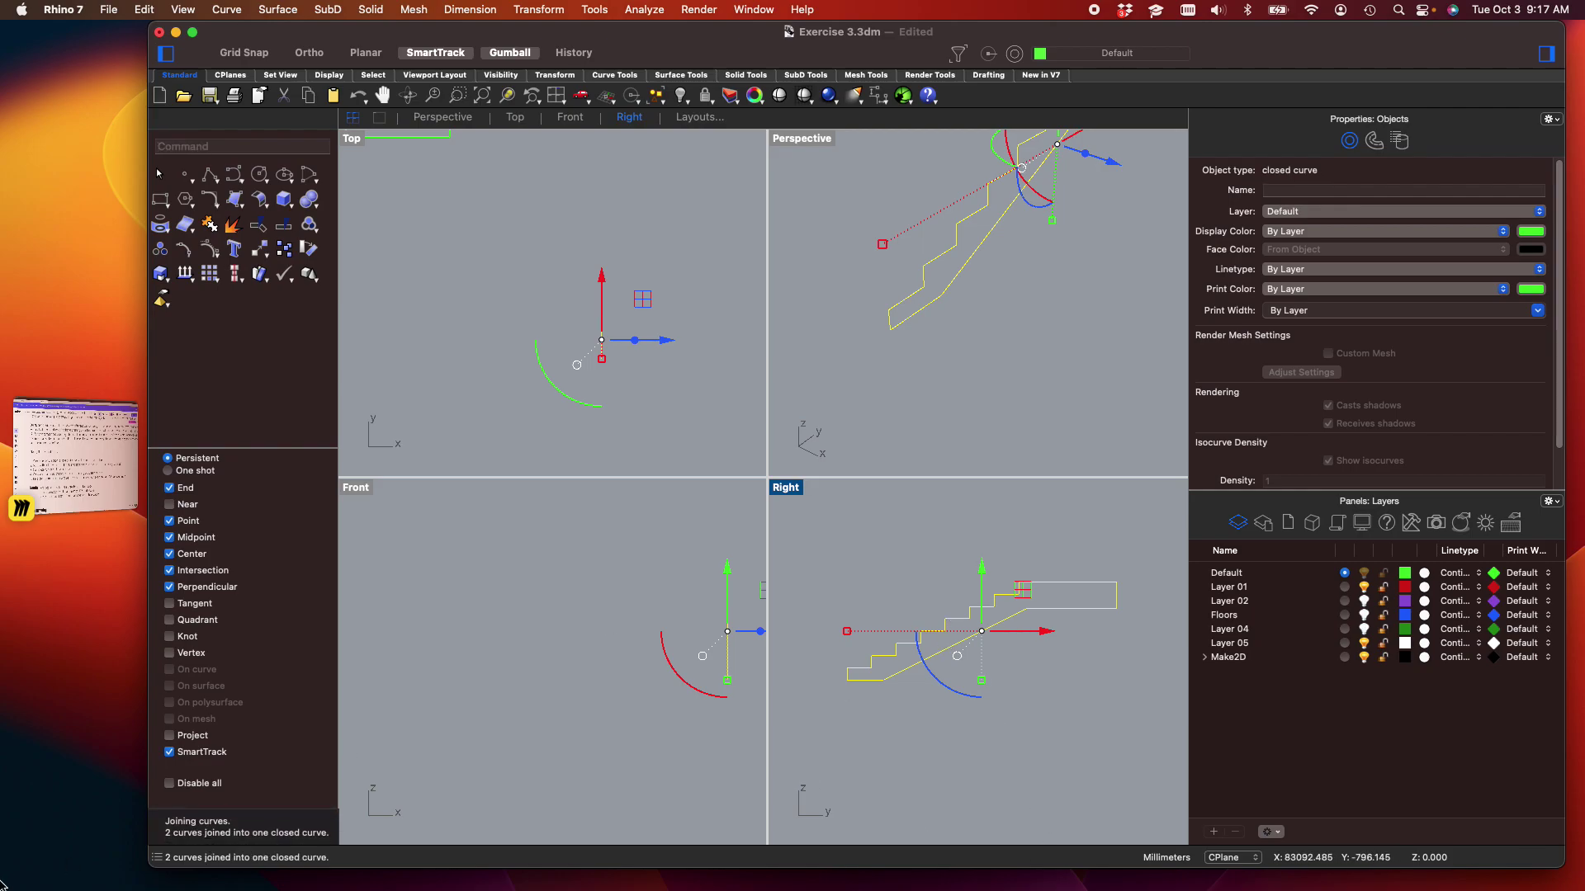
{"action": "left_click", "coordinate": [932, 615]}
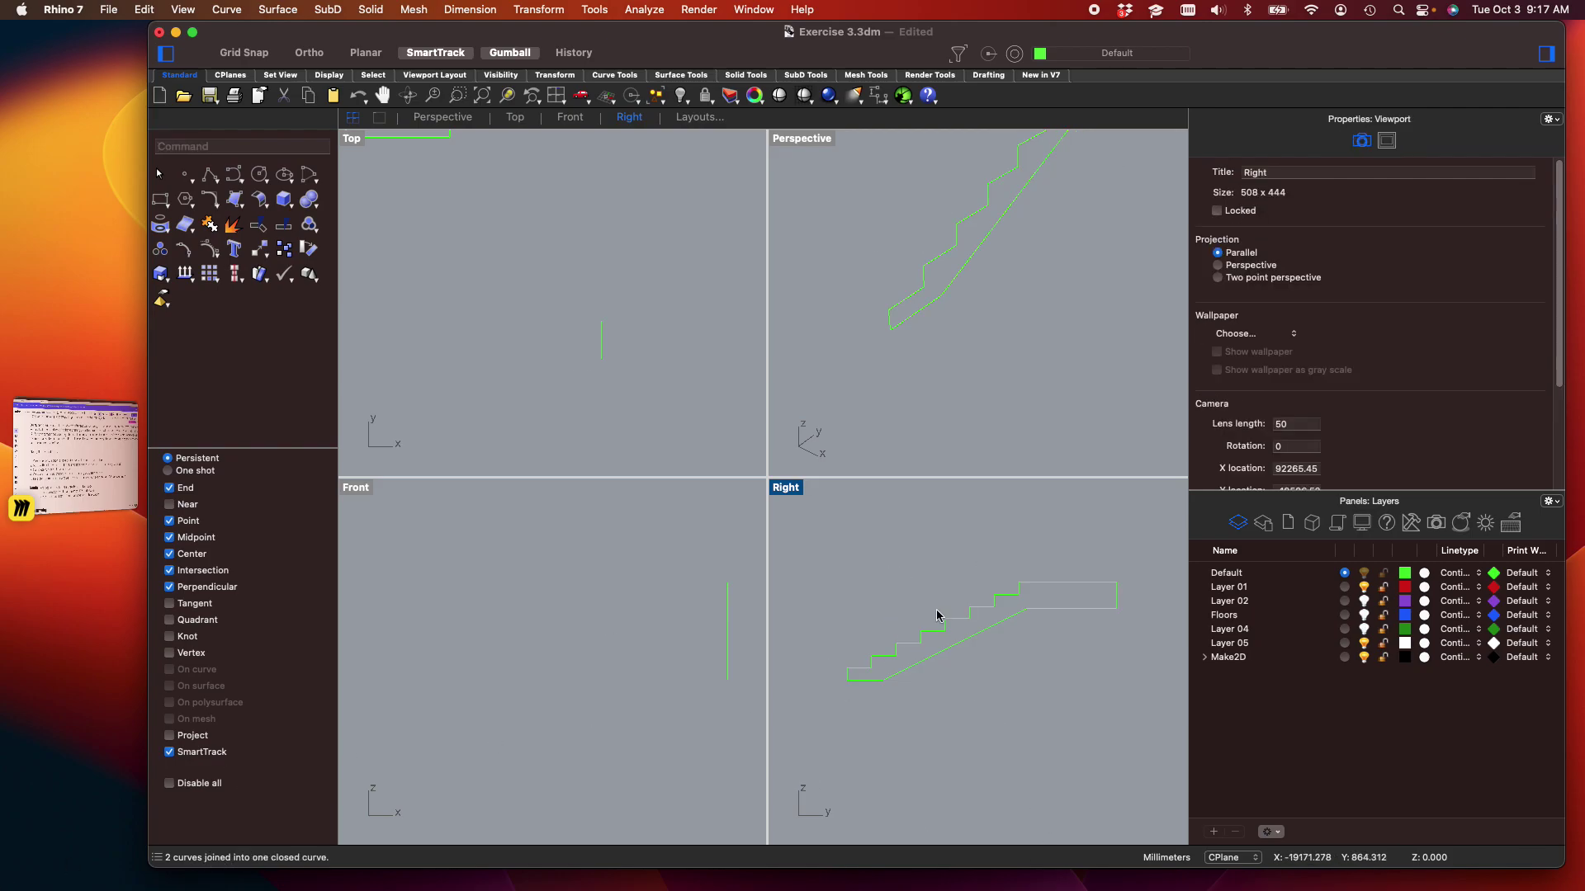
Extrude the closed stair profile into a solid 3 feet wide in the Perspective view
{"action": "left_click", "coordinate": [943, 633]}
{"action": "scroll", "coordinate": [969, 305], "scroll_direction": "down", "scroll_amount": 9}
{"action": "right_click_drag", "start_coordinate": [950, 235], "coordinate": [987, 305], "text": "shift"}
{"action": "scroll", "coordinate": [1006, 315], "scroll_direction": "up", "scroll_amount": 4}
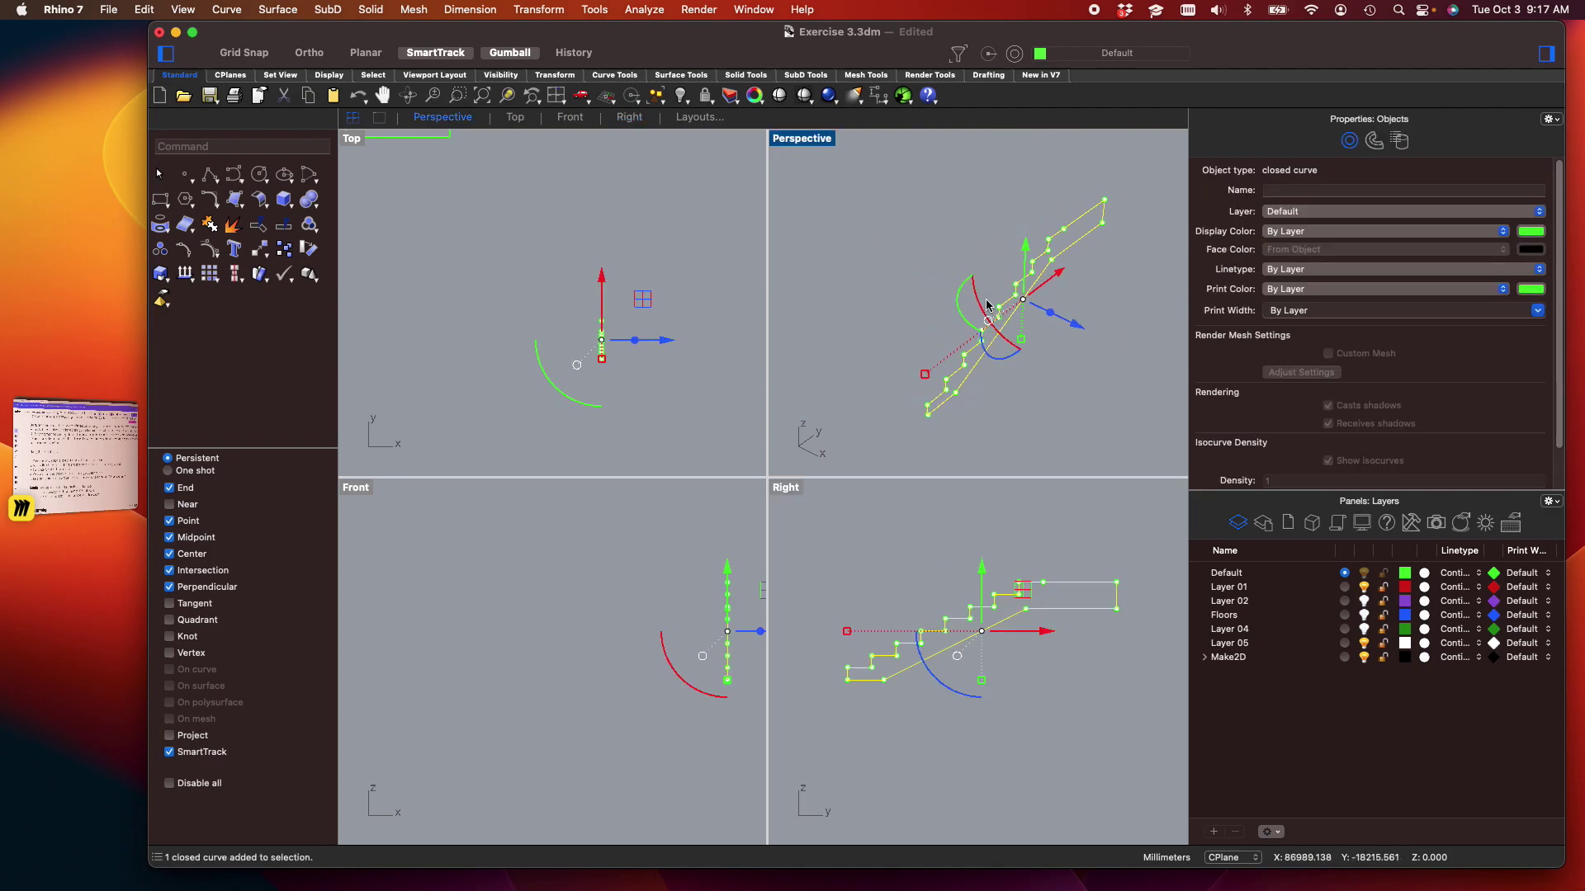
{"action": "type", "text": "Extrude"}
{"action": "key", "text": "Return"}
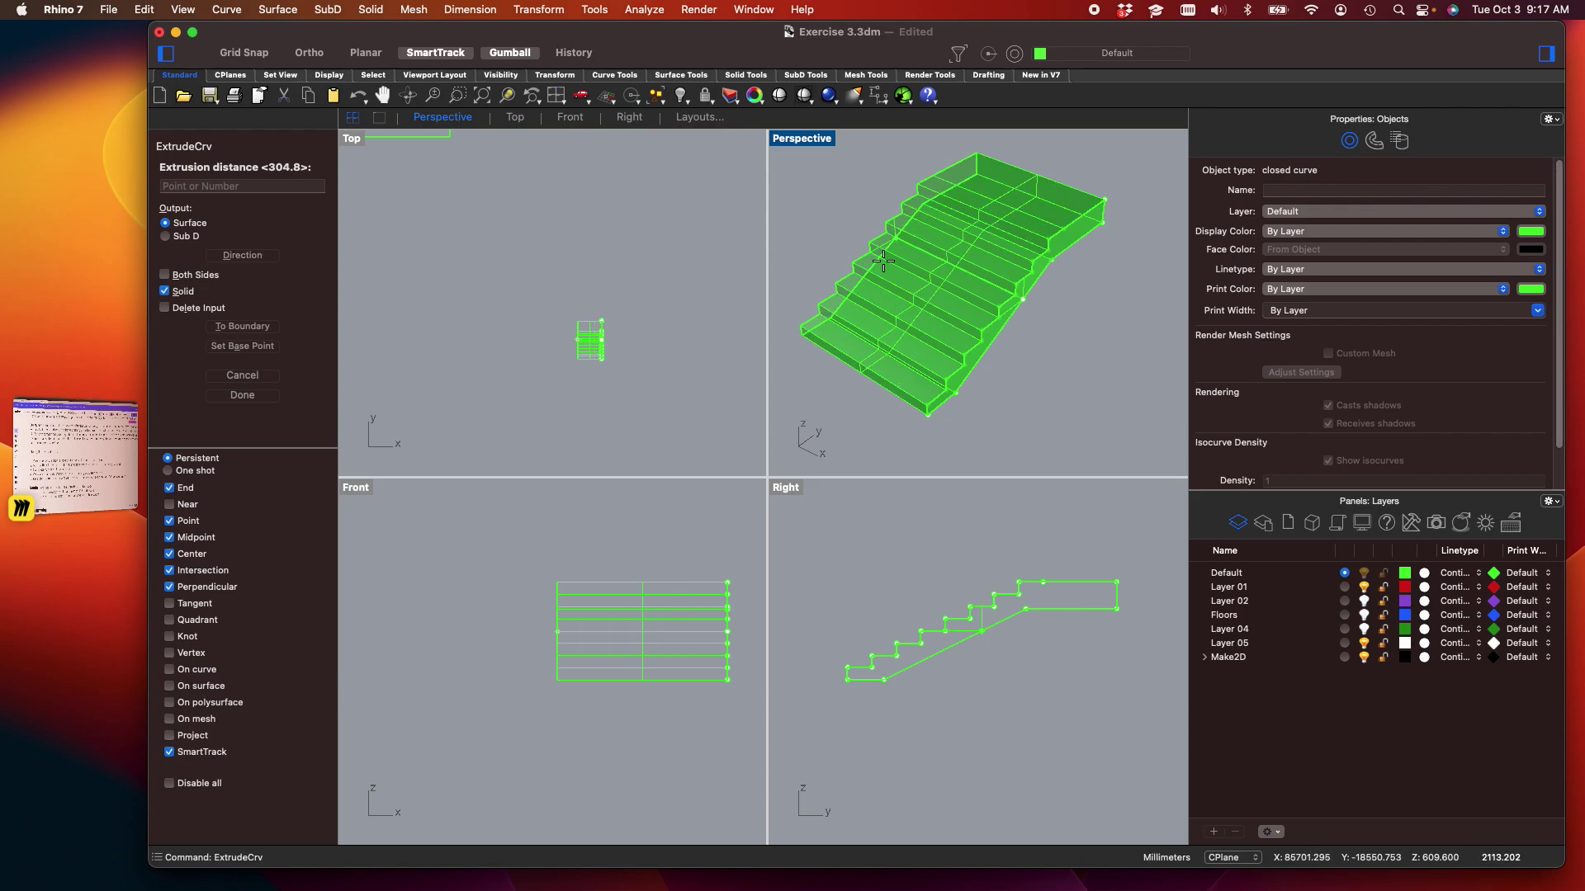
{"action": "type", "text": "3'\""}
{"action": "key", "text": "Return"}
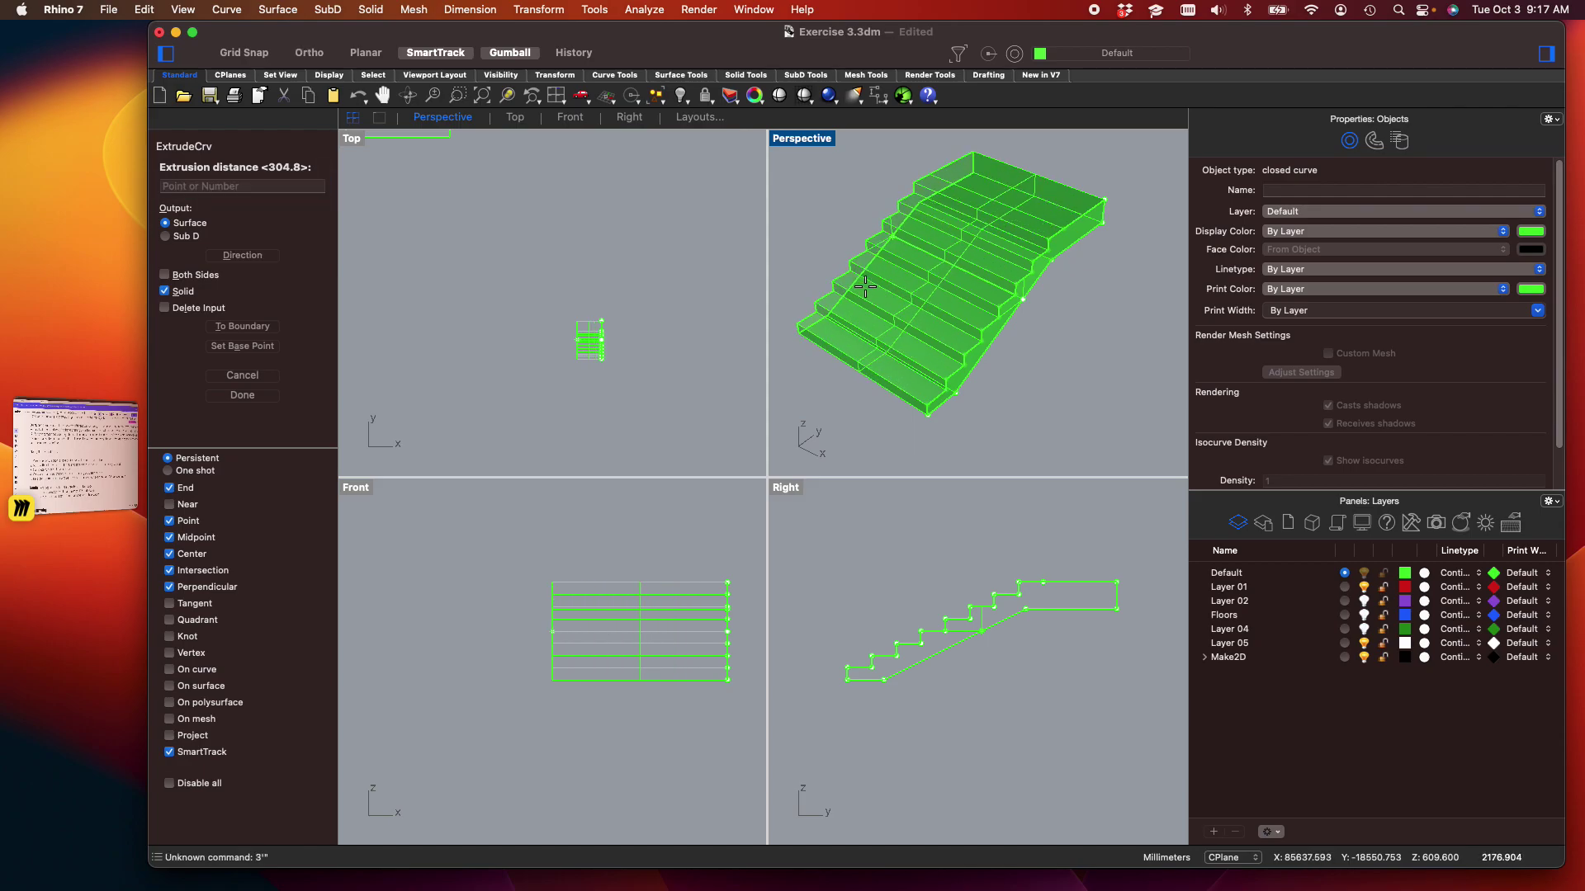
{"action": "type", "text": "3"}
{"action": "key", "text": "Return"}
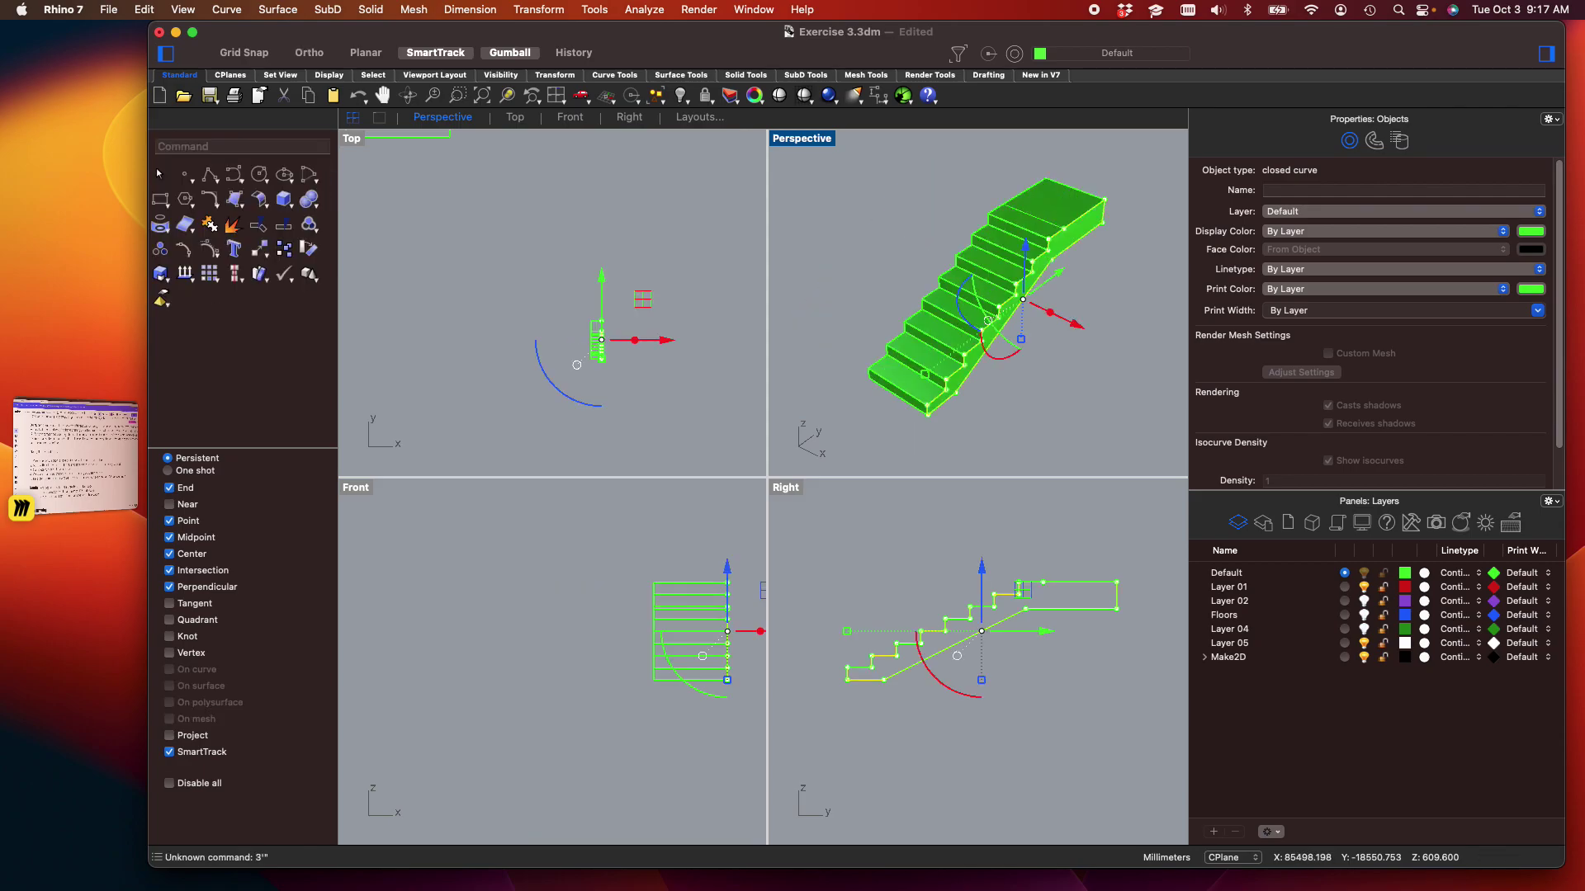
Inspect the extruded stair in an enlarged Perspective view, zoomed to the selected extrusion, and return to the four-view layout
{"action": "double_click", "coordinate": [793, 137]}
{"action": "scroll", "coordinate": [788, 248], "scroll_direction": "down", "scroll_amount": 3}
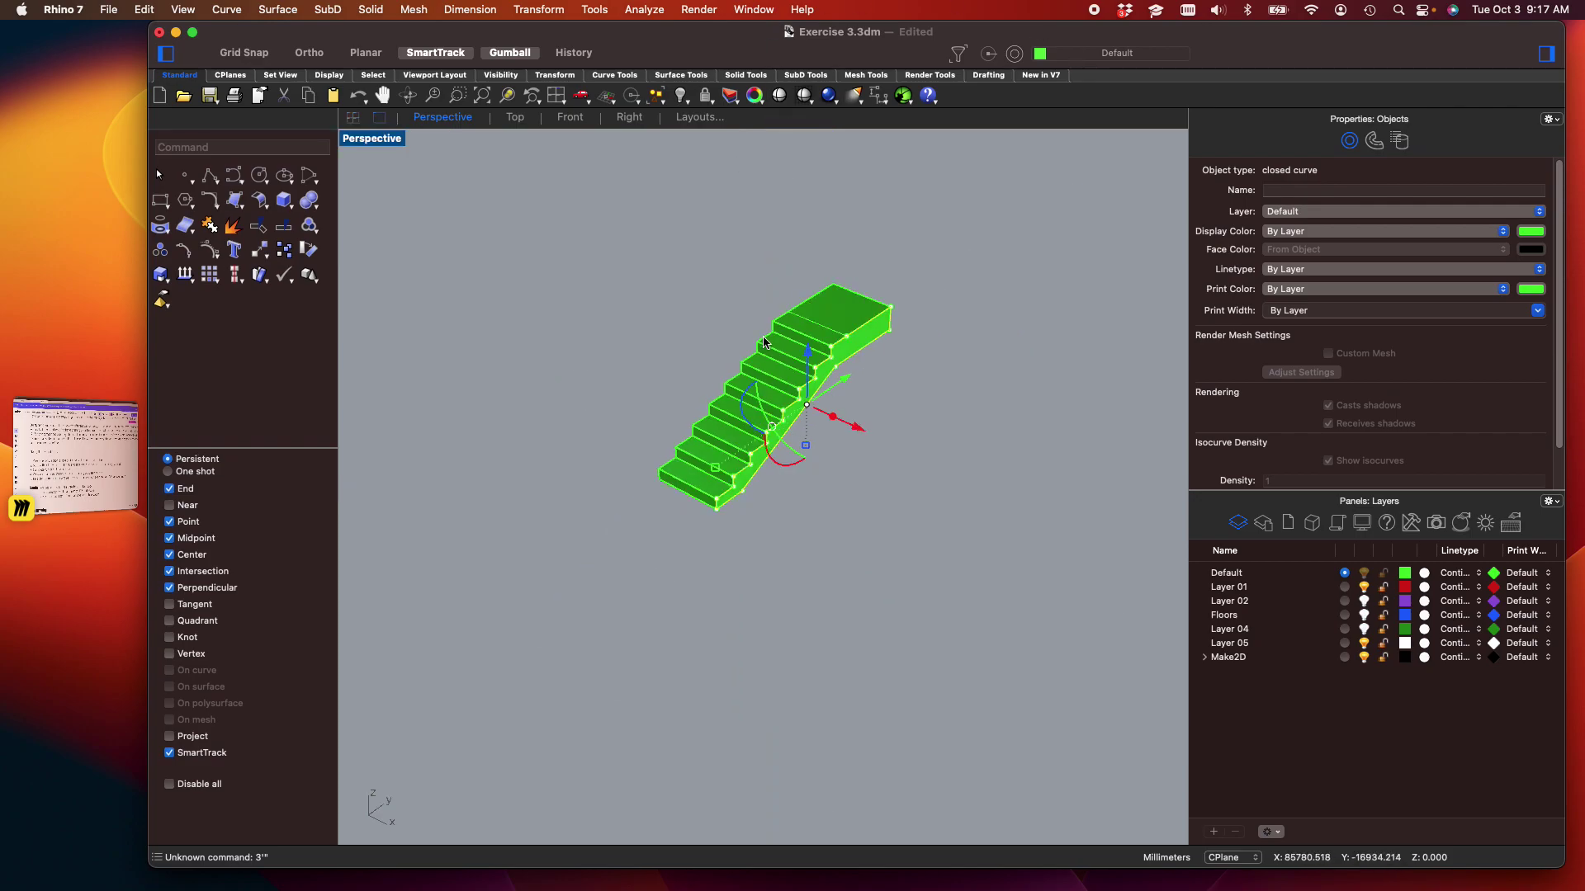
{"action": "right_click_drag", "start_coordinate": [808, 356], "coordinate": [789, 399]}
{"action": "left_click", "coordinate": [789, 400]}
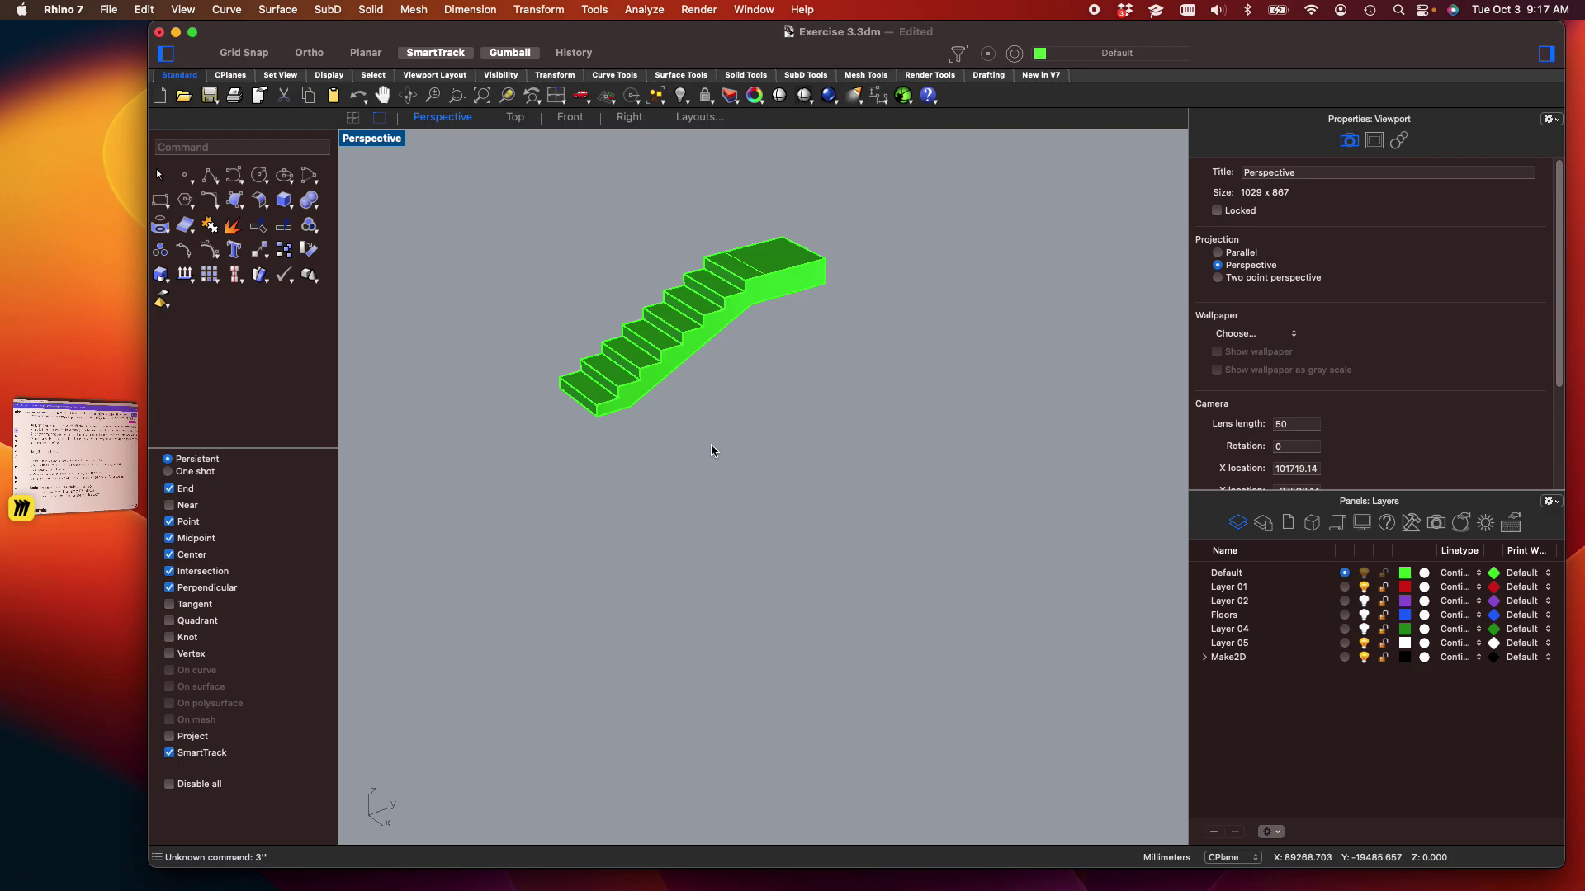
{"action": "right_click_drag", "start_coordinate": [685, 438], "coordinate": [835, 516], "text": "shift"}
{"action": "left_click", "coordinate": [807, 463]}
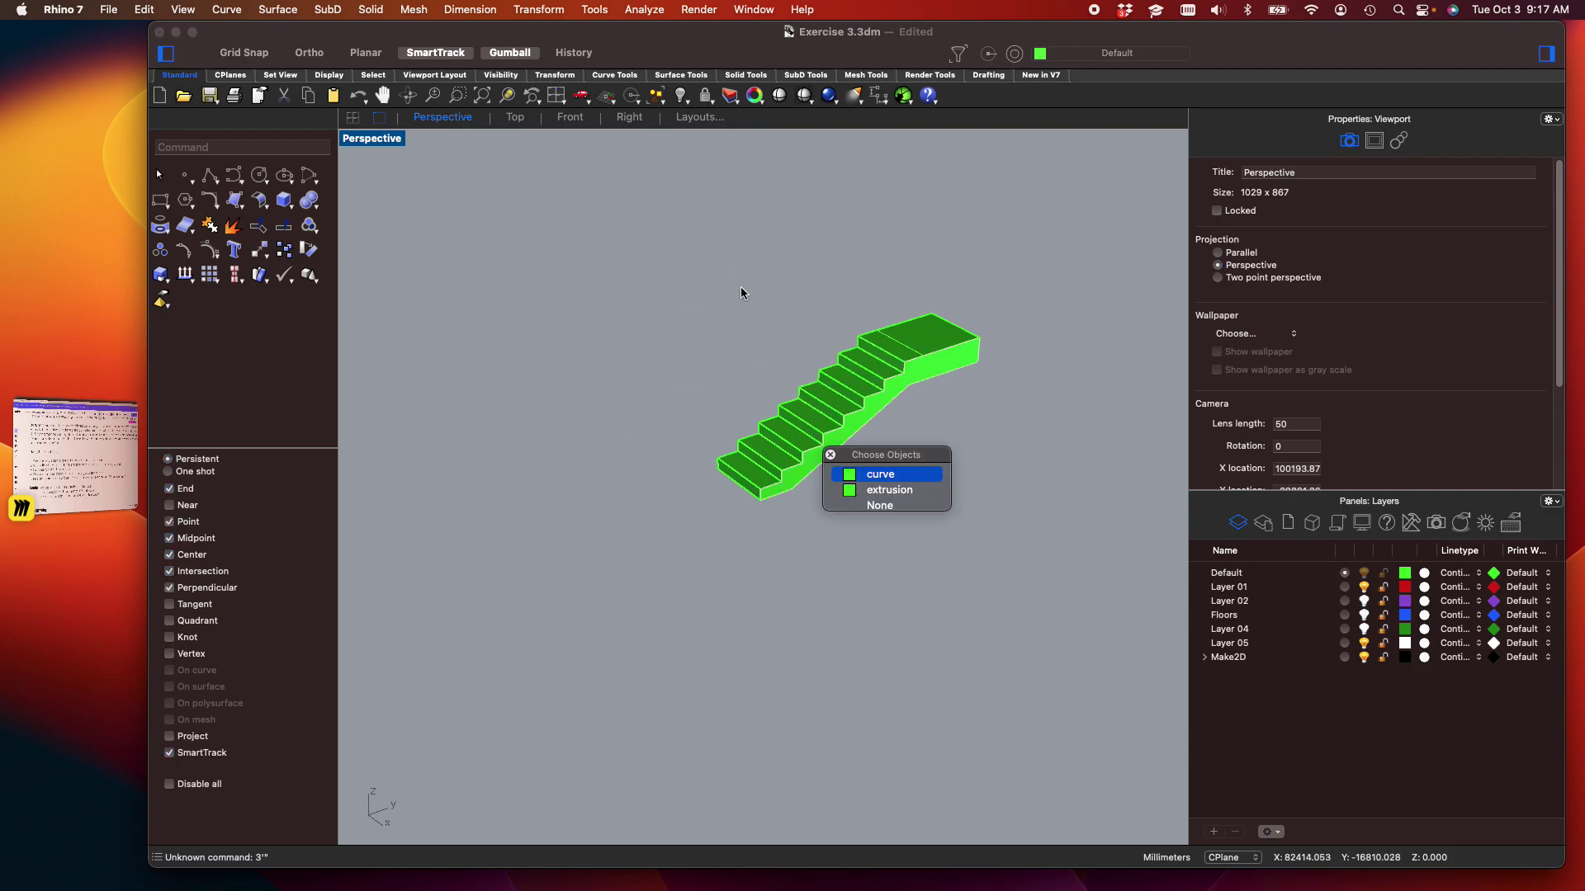
{"action": "left_click", "coordinate": [883, 488]}
{"action": "left_click", "coordinate": [507, 95]}
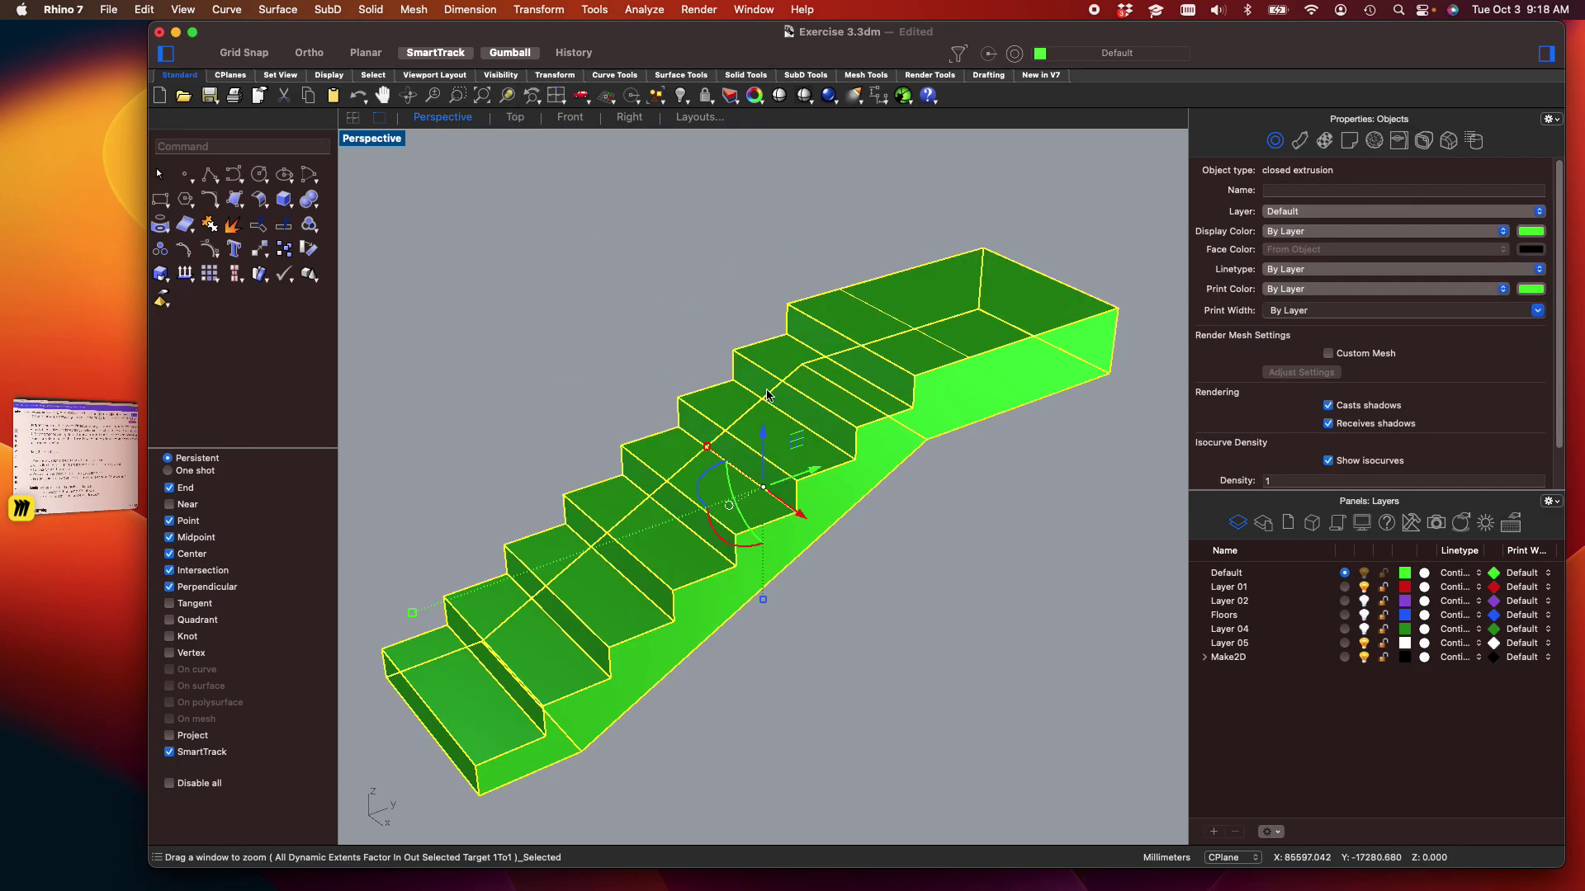
{"action": "right_click_drag", "start_coordinate": [767, 389], "coordinate": [666, 322]}
{"action": "key", "text": "Escape"}
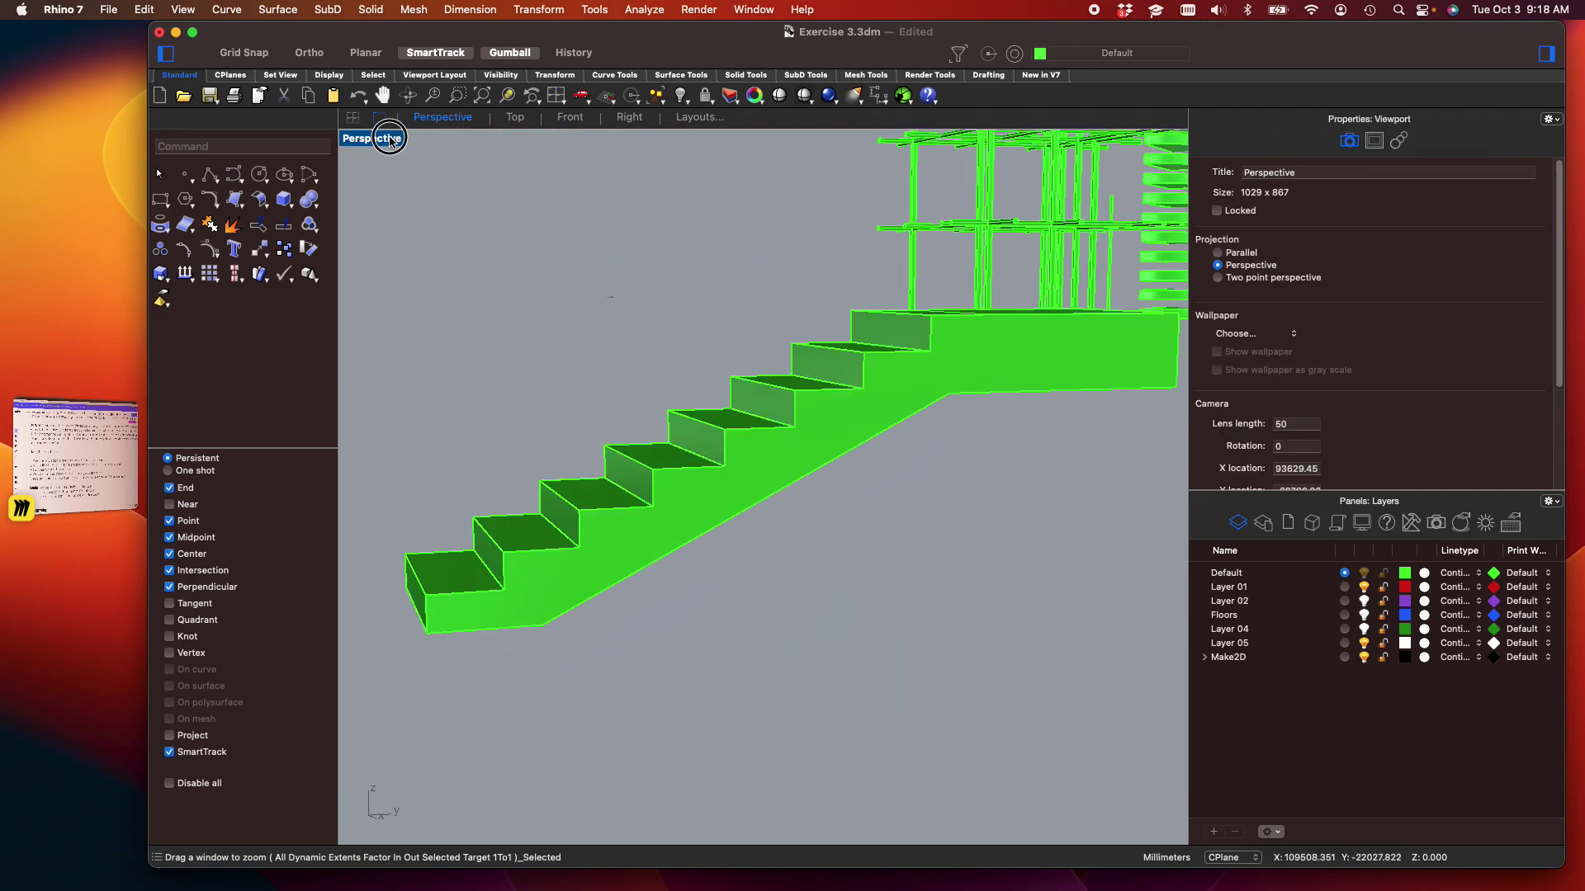
{"action": "left_click", "coordinate": [352, 117]}
{"action": "scroll", "coordinate": [487, 368], "scroll_direction": "down", "scroll_amount": 1}
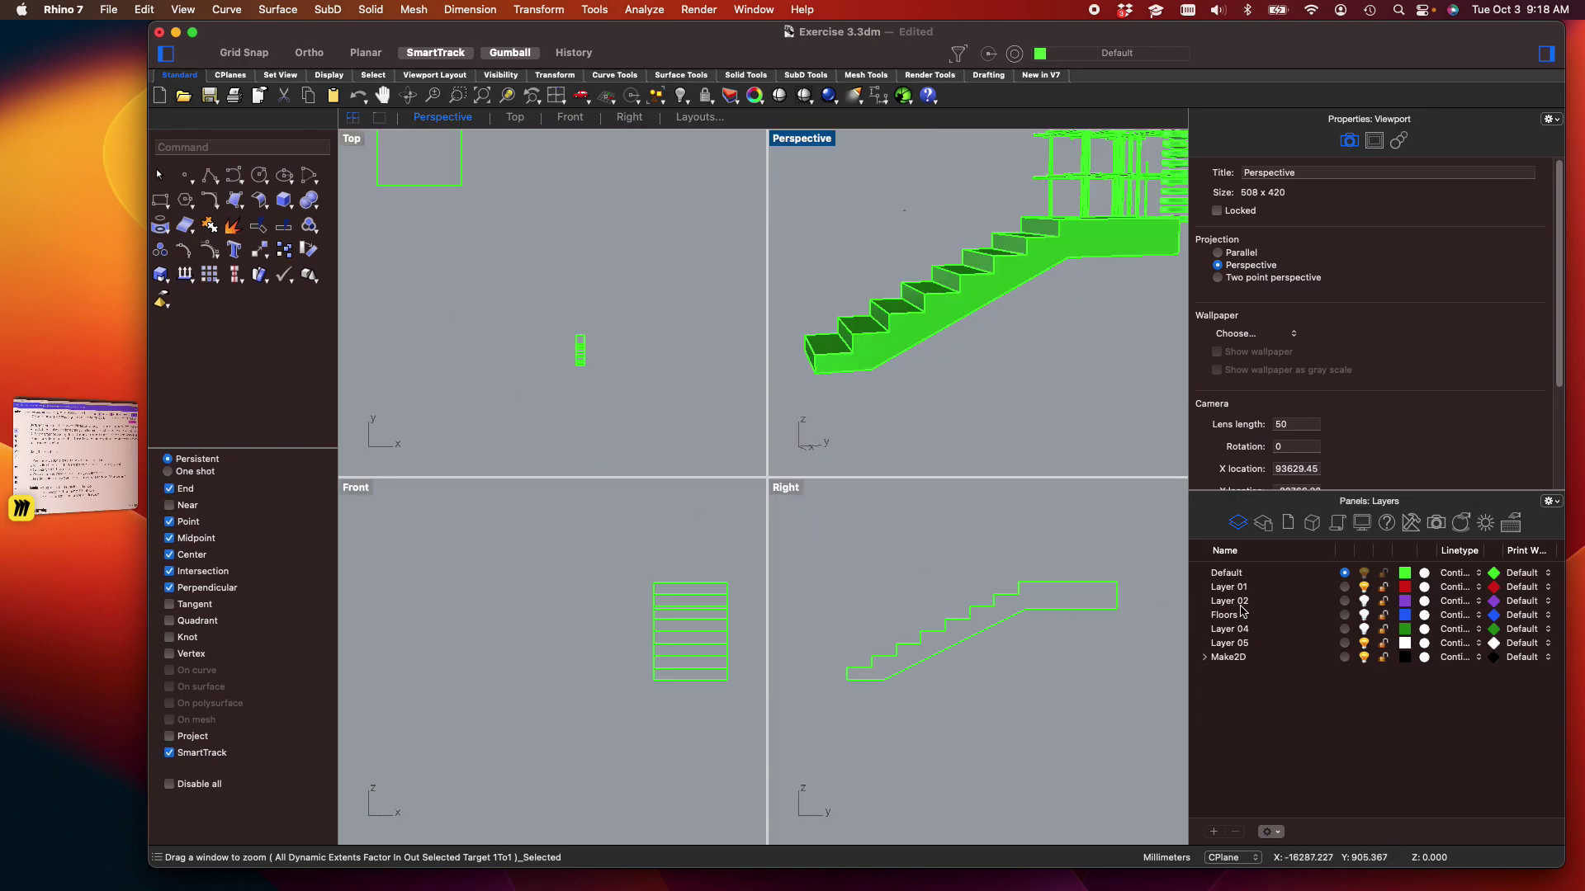
Draw a single-step polyline above the stair in the Right view with a 6" vertical riser and a 12" horizontal tread
{"action": "left_click", "coordinate": [1014, 575]}
{"action": "scroll", "coordinate": [1007, 594], "scroll_direction": "up", "scroll_amount": 2}
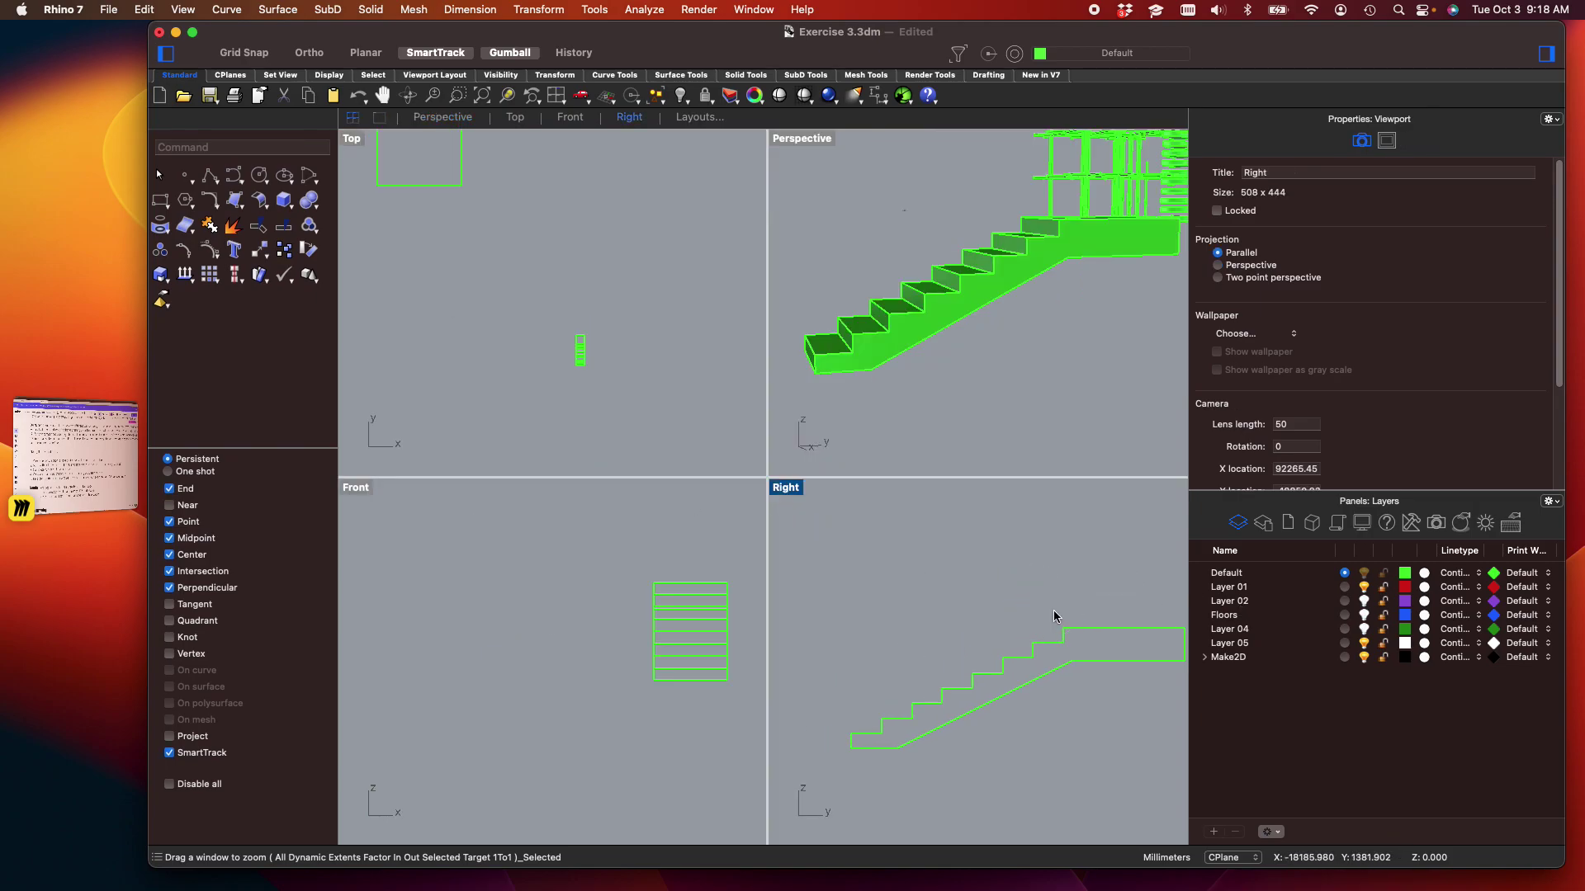
{"action": "key", "text": "Return"}
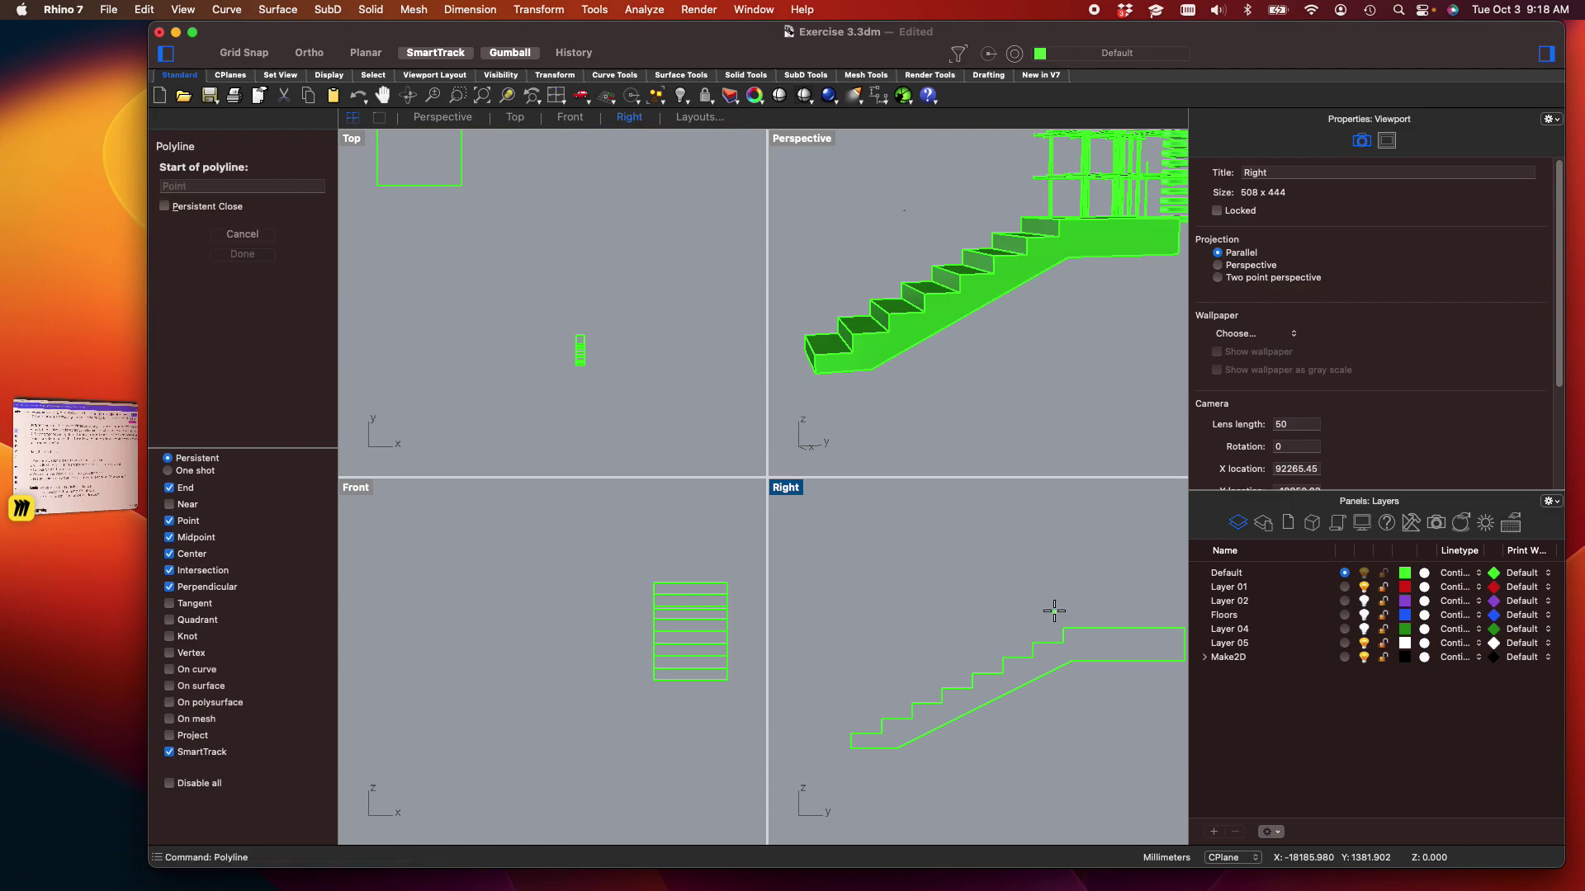
{"action": "left_click", "coordinate": [856, 593]}
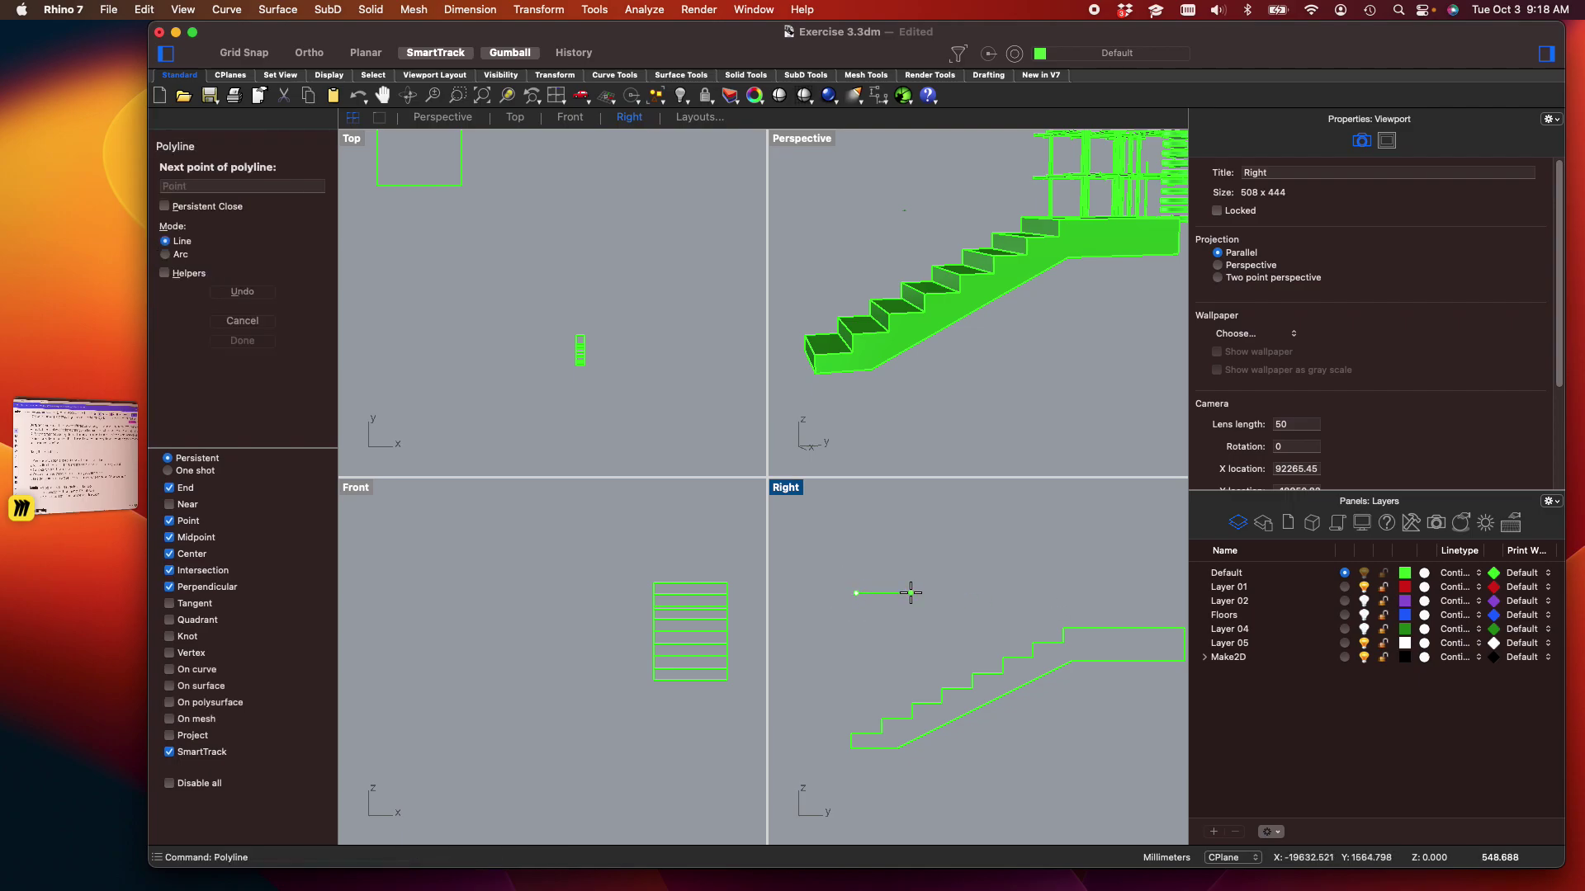
{"action": "scroll", "coordinate": [848, 568], "scroll_direction": "up", "scroll_amount": 3}
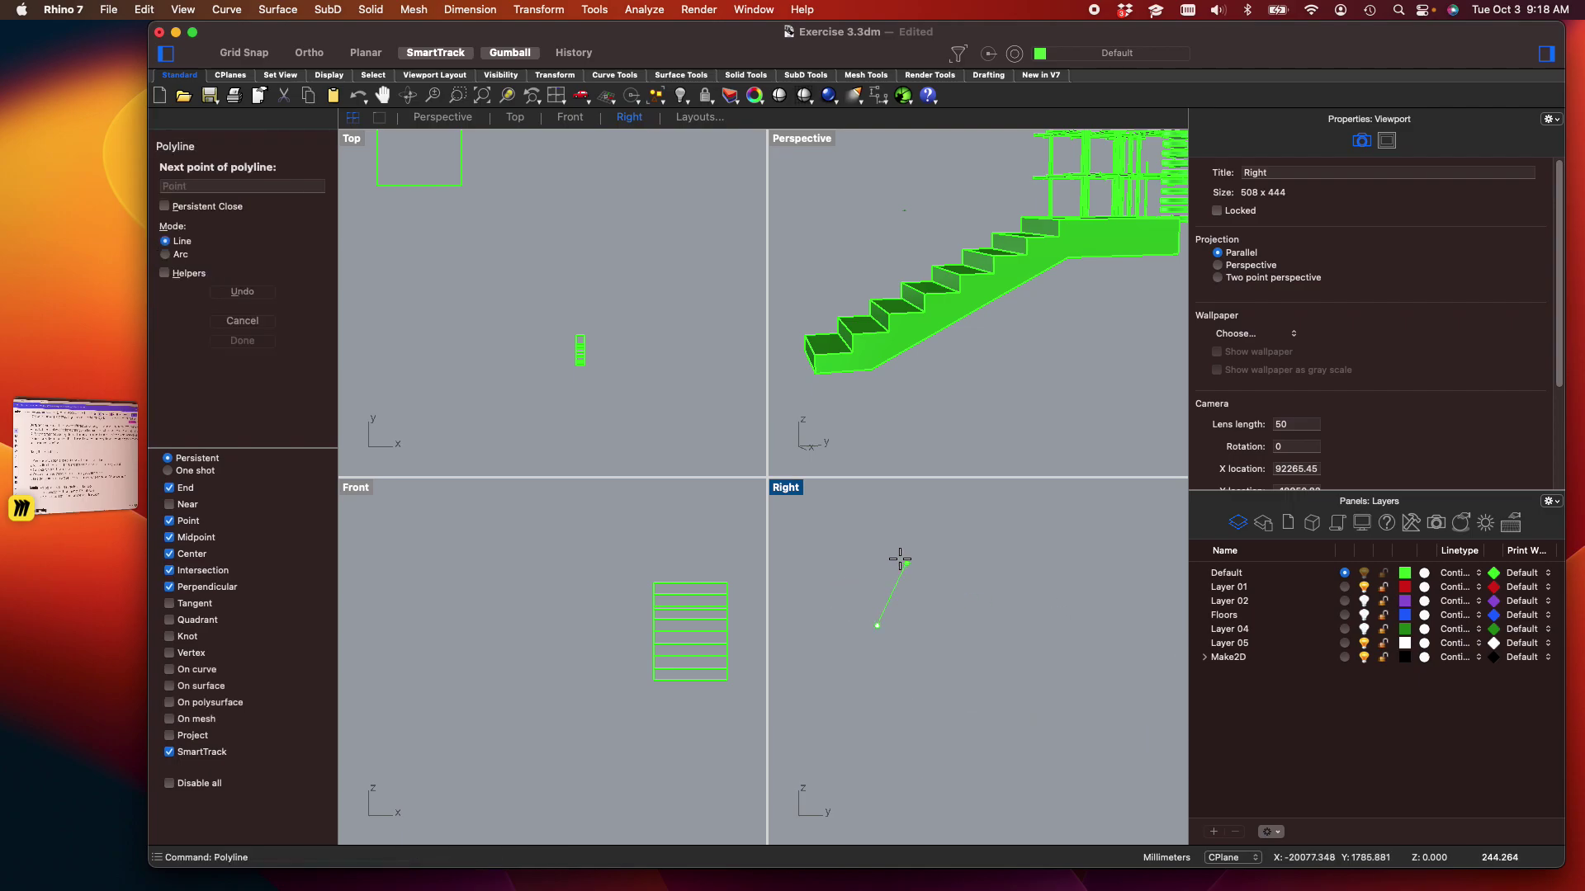
{"action": "scroll", "coordinate": [888, 582], "scroll_direction": "down", "scroll_amount": 1}
{"action": "scroll", "coordinate": [887, 581], "scroll_direction": "down", "scroll_amount": 1}
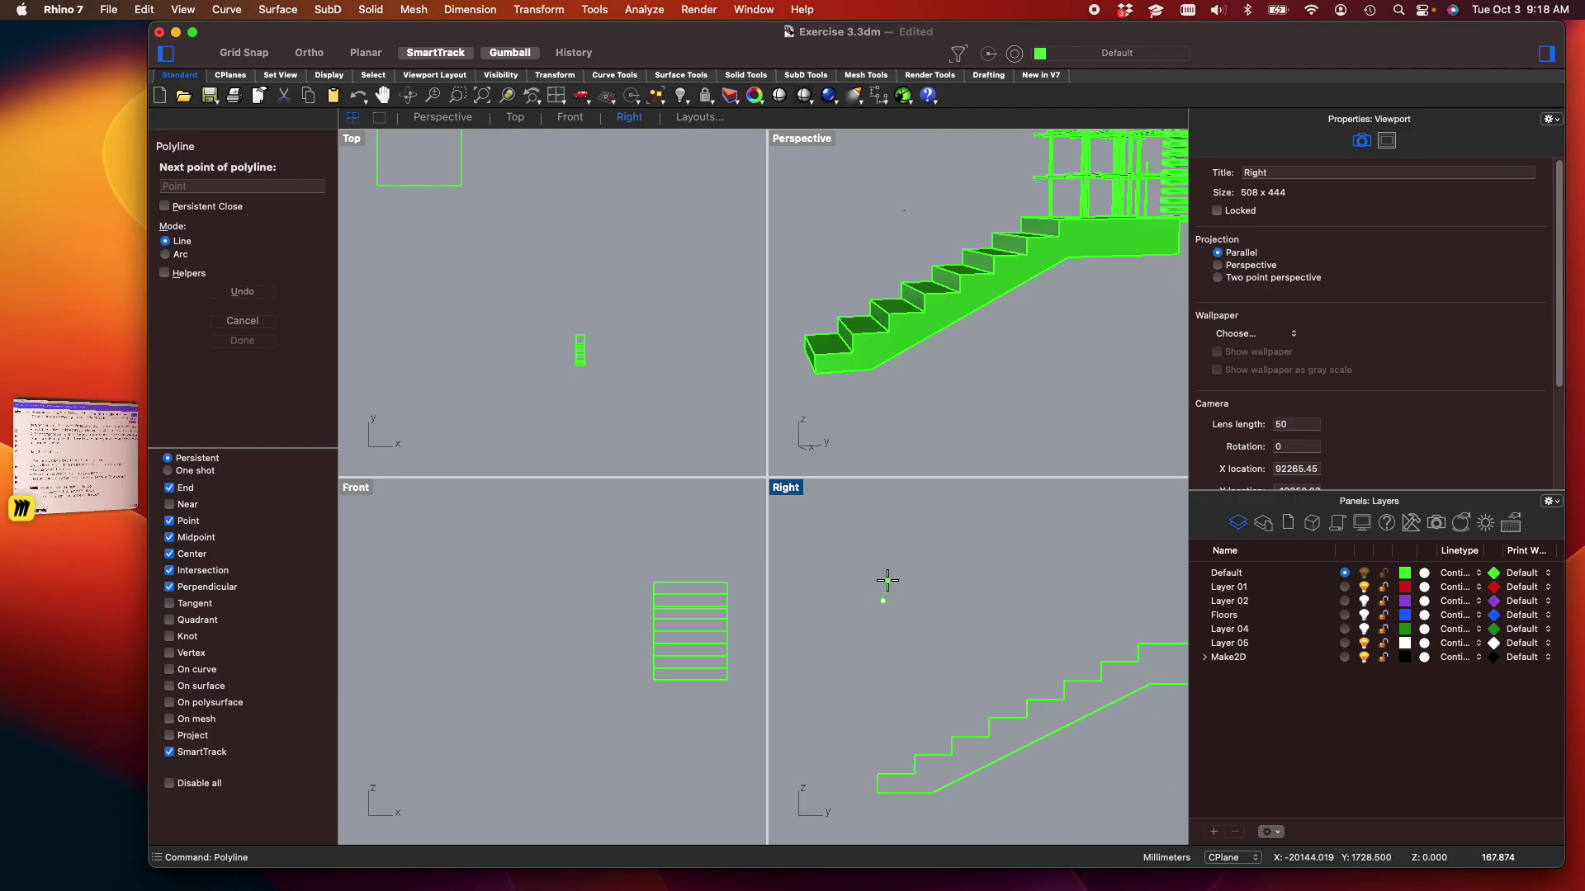
{"action": "type", "text": "6\""}
{"action": "key", "text": "Return"}
{"action": "key", "text": "shift"}
{"action": "left_click", "coordinate": [887, 579]}
{"action": "type", "text": "12\""}
{"action": "left_click", "coordinate": [997, 566], "text": "shift"}
{"action": "scroll", "coordinate": [904, 615], "scroll_direction": "up", "scroll_amount": 1}
{"action": "key", "text": "Return"}
{"action": "scroll", "coordinate": [891, 598], "scroll_direction": "up", "scroll_amount": 3}
Turn on the step polyline's control points and move the riser's bottom point inward under the tread to slant the riser
{"action": "left_click", "coordinate": [875, 587]}
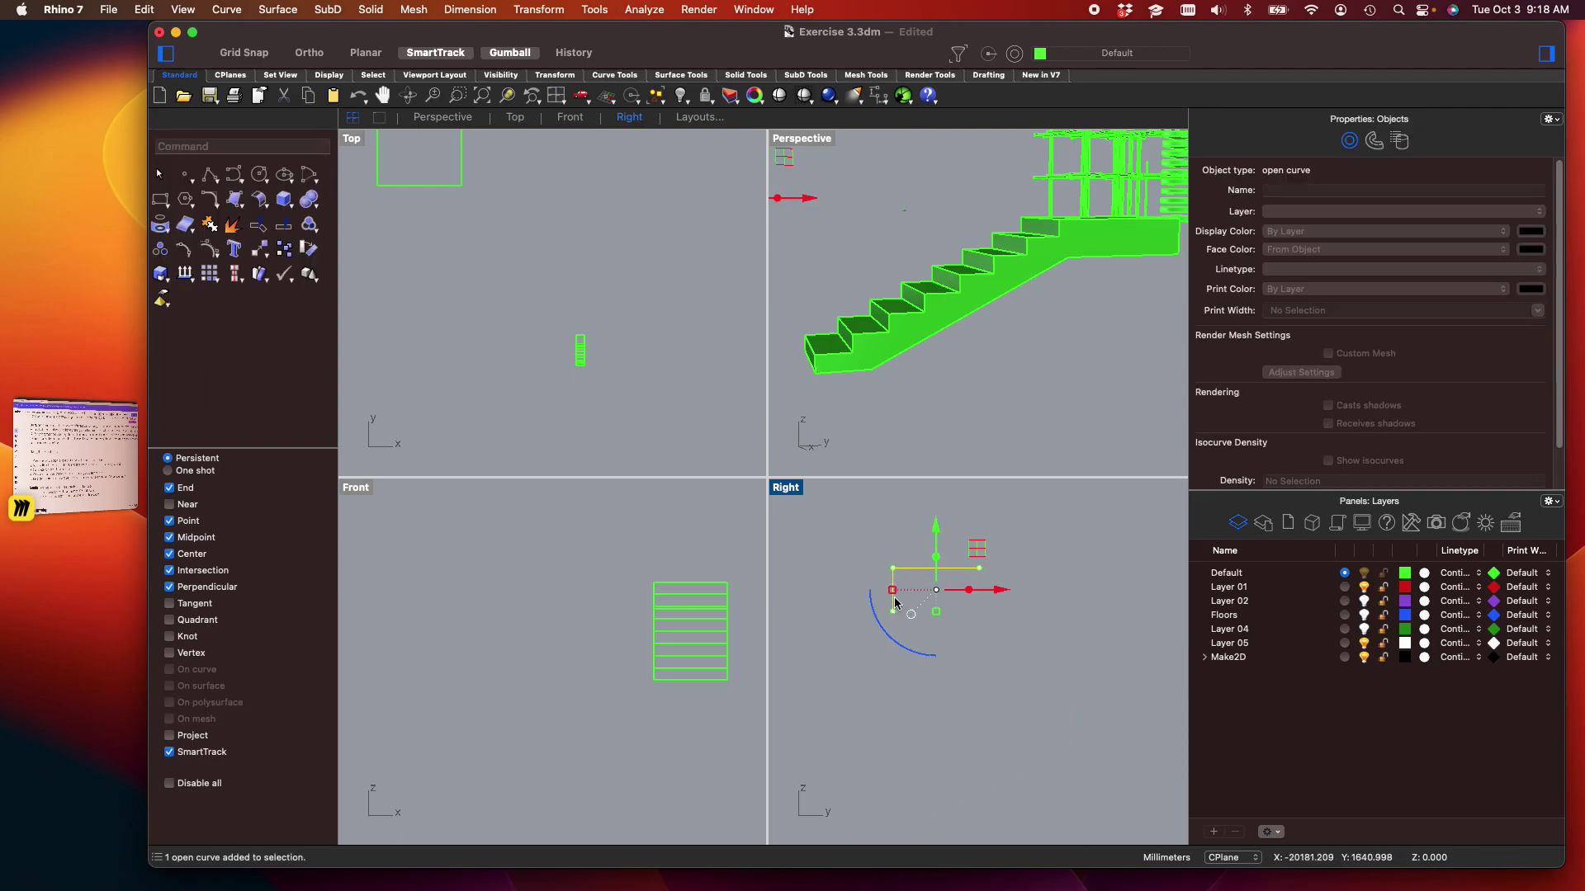
{"action": "right_click_drag", "start_coordinate": [882, 670], "coordinate": [874, 687]}
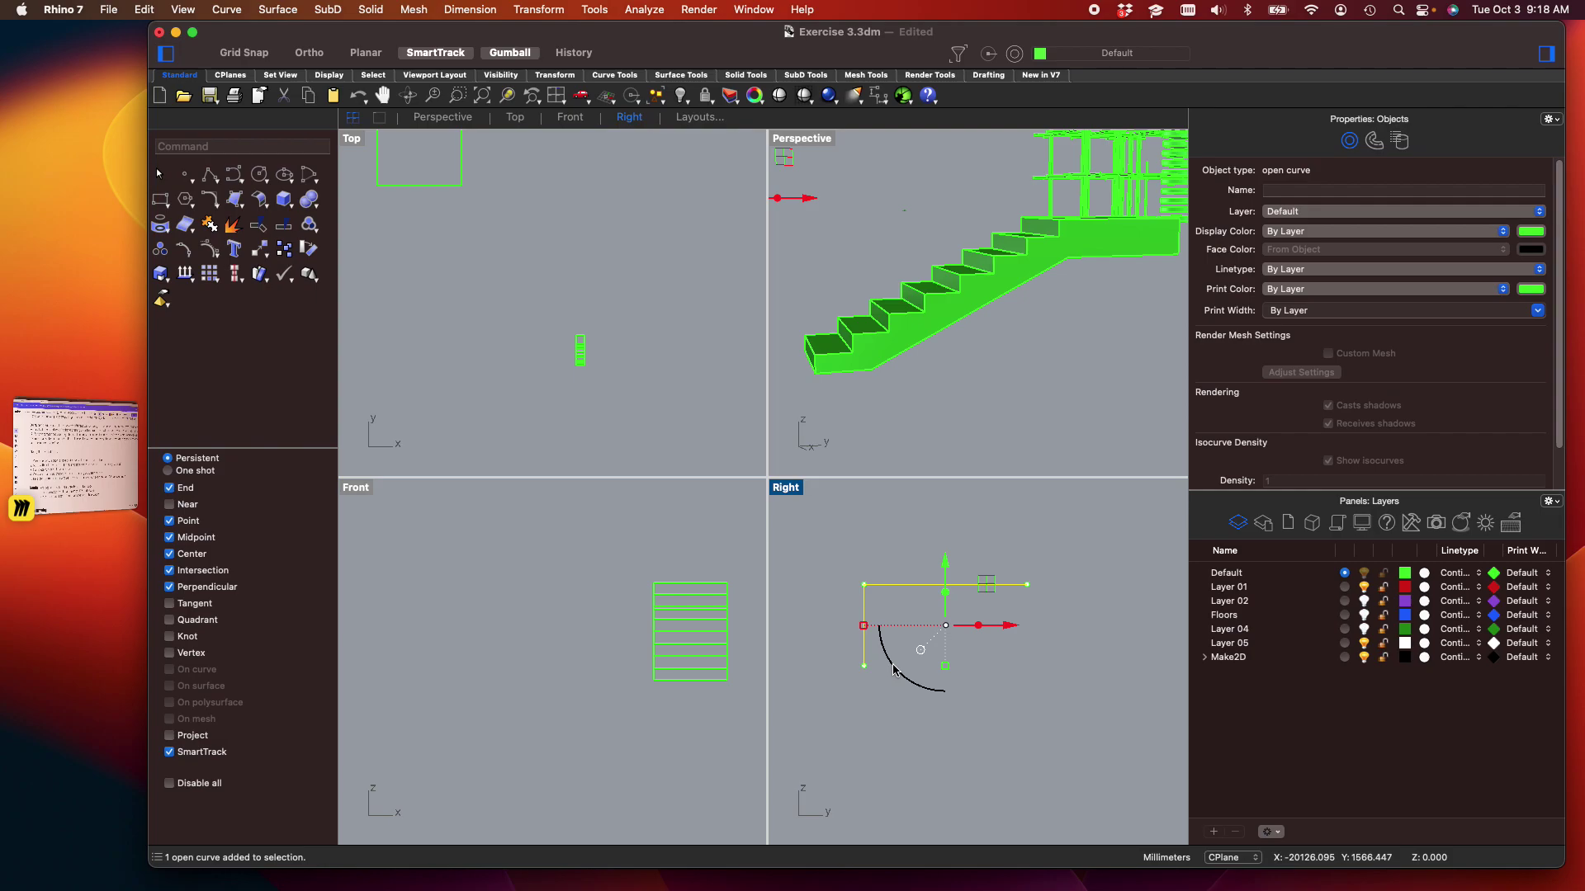
{"action": "key", "text": "Delete"}
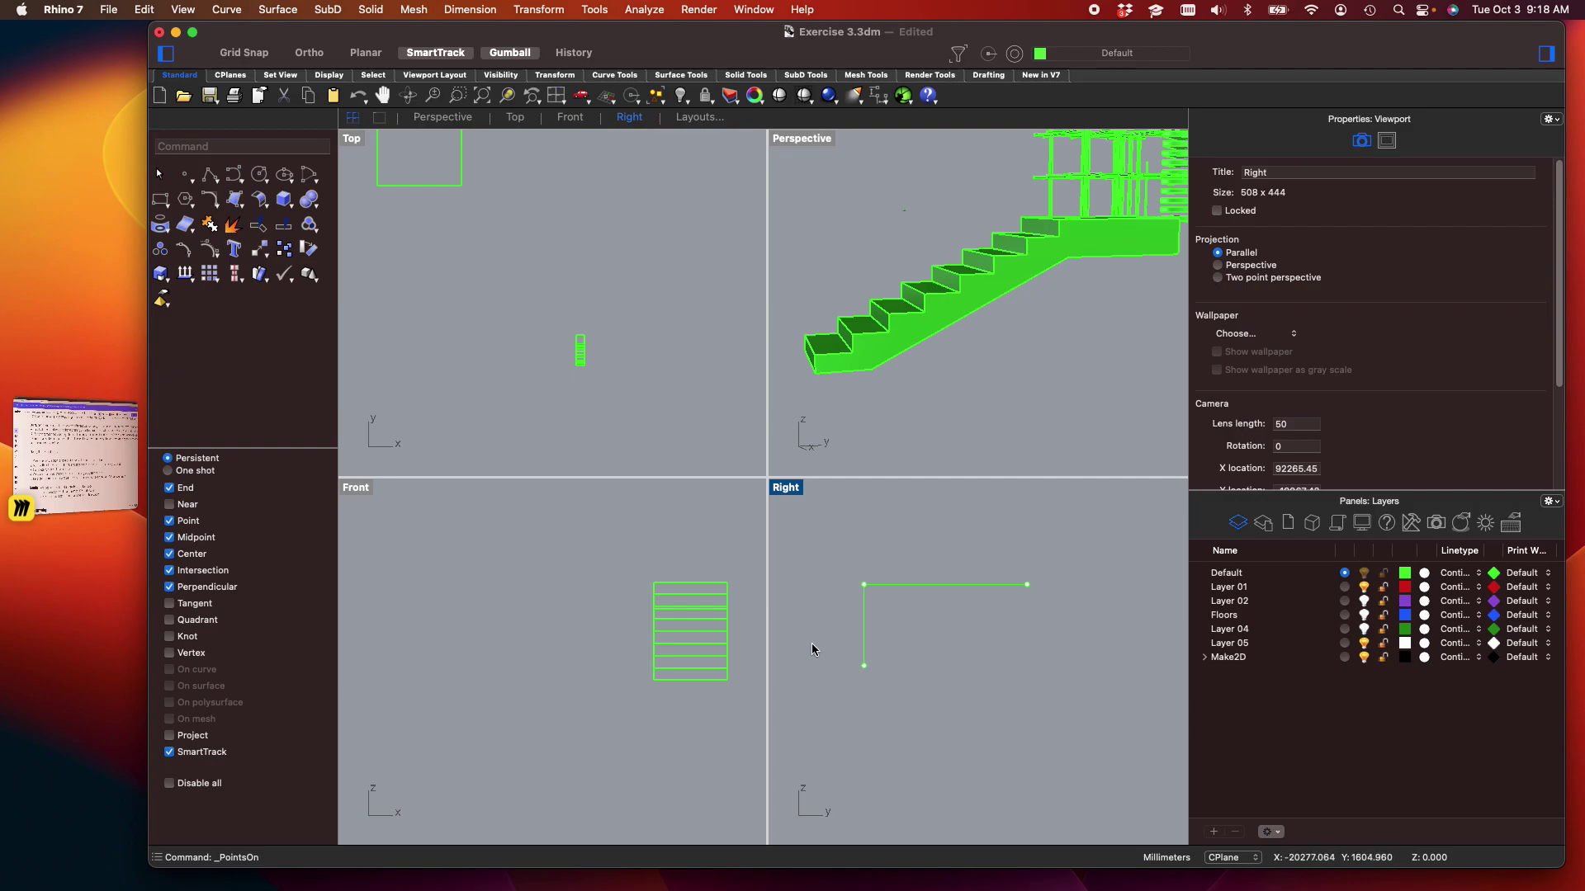
{"action": "left_click_drag", "start_coordinate": [826, 648], "coordinate": [891, 719]}
{"action": "left_click_drag", "start_coordinate": [936, 671], "coordinate": [947, 678]}
{"action": "left_click", "coordinate": [934, 728]}
{"action": "scroll", "coordinate": [880, 662], "scroll_direction": "up", "scroll_amount": 10}
{"action": "scroll", "coordinate": [879, 658], "scroll_direction": "down", "scroll_amount": 8}
{"action": "right_click_drag", "start_coordinate": [880, 662], "coordinate": [867, 685]}
Start a second step polyline above the slanted one with a nearly vertical riser set back from the tread's front edge
{"action": "type", "text": "poly"}
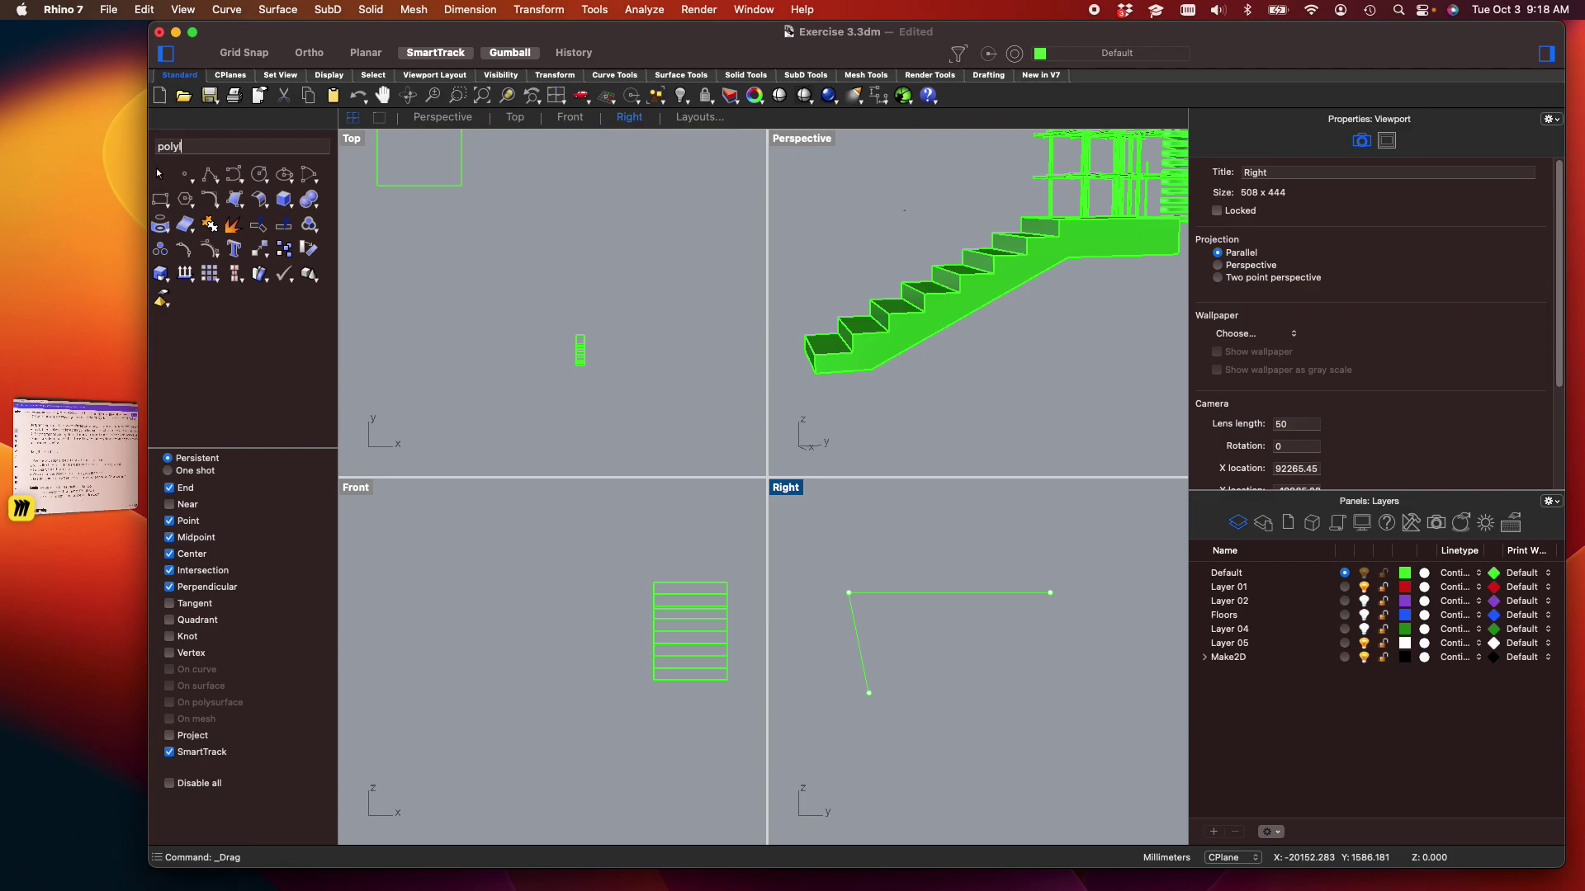
{"action": "type", "text": "l"}
{"action": "key", "text": "Return"}
{"action": "scroll", "coordinate": [947, 658], "scroll_direction": "down", "scroll_amount": 3}
{"action": "left_click", "coordinate": [907, 690]}
{"action": "left_click", "coordinate": [907, 627]}
{"action": "scroll", "coordinate": [903, 630], "scroll_direction": "up", "scroll_amount": 2}
{"action": "key", "text": "F8"}
{"action": "scroll", "coordinate": [902, 632], "scroll_direction": "up", "scroll_amount": 8}
Continue the polyline with a small notched nosing overhanging the riser and finish with a tread ending above the lower tread's end
{"action": "left_click", "coordinate": [915, 610], "text": "shift"}
{"action": "left_click", "coordinate": [916, 582], "text": "shift"}
{"action": "left_click", "coordinate": [930, 583], "text": "shift"}
{"action": "left_click", "coordinate": [928, 545], "text": "shift"}
{"action": "left_click", "coordinate": [913, 546], "text": "shift"}
{"action": "left_click", "coordinate": [914, 525], "text": "shift"}
{"action": "scroll", "coordinate": [978, 515], "scroll_direction": "down", "scroll_amount": 5}
{"action": "scroll", "coordinate": [905, 582], "scroll_direction": "down", "scroll_amount": 5}
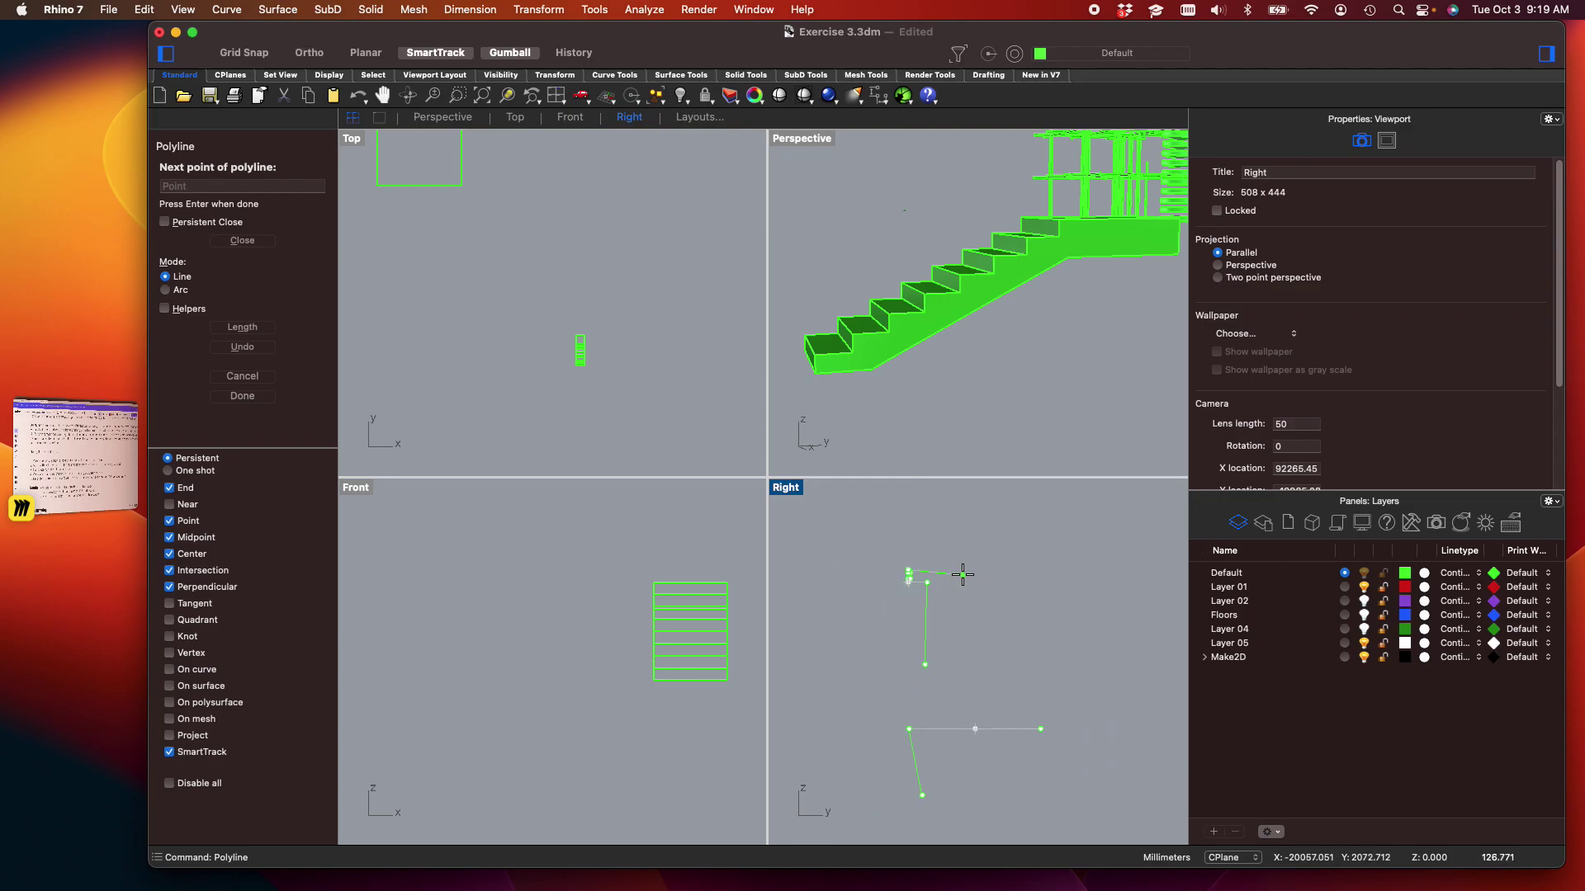
{"action": "left_click", "coordinate": [1025, 571], "text": "shift"}
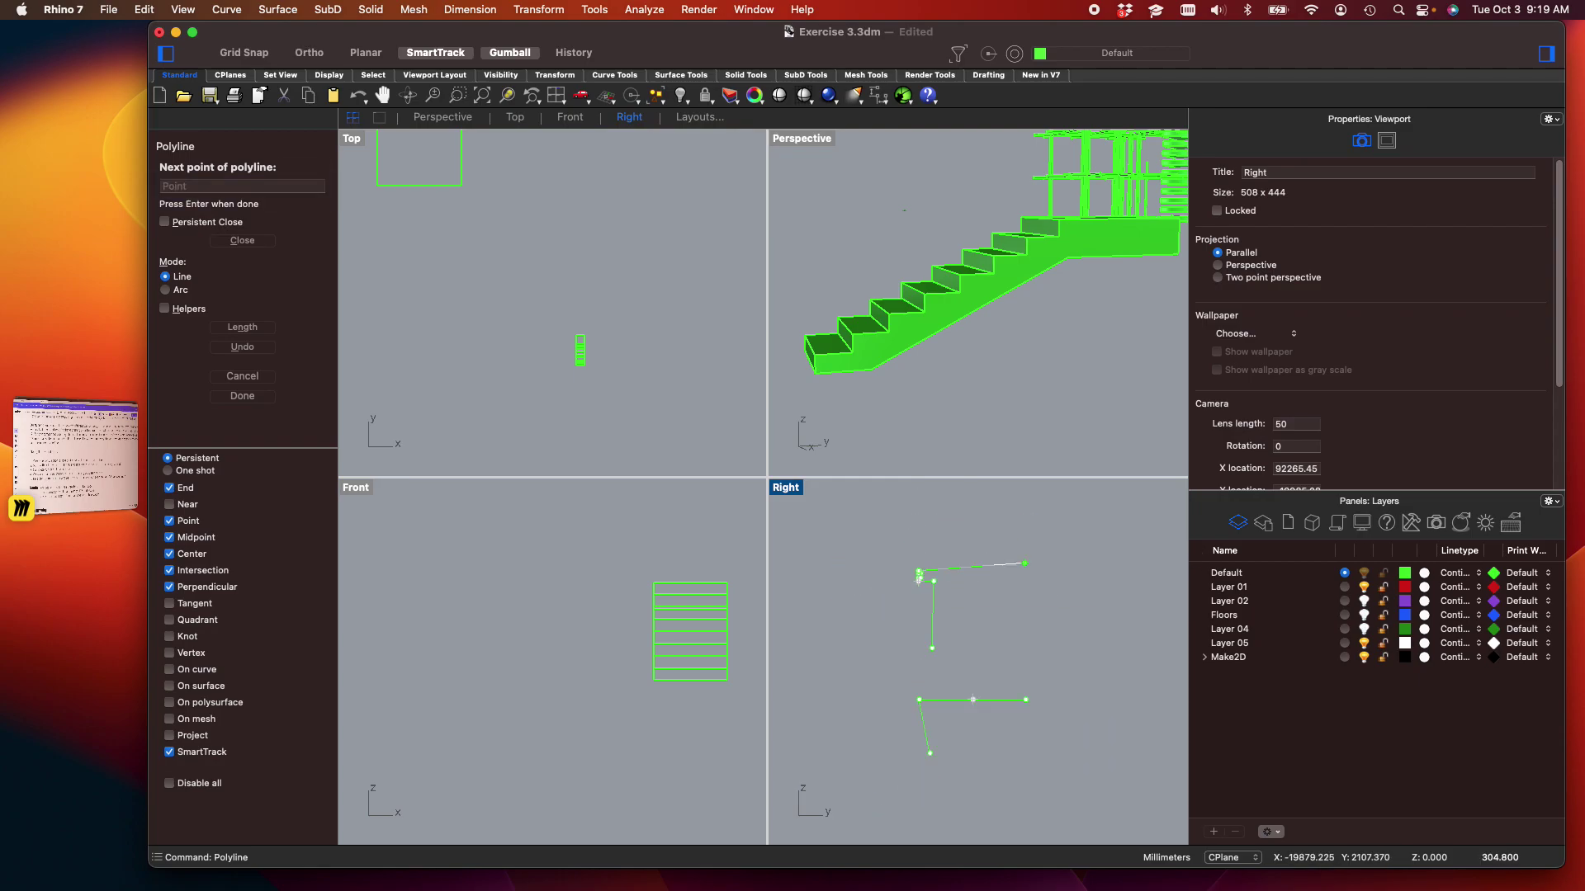
{"action": "left_click", "coordinate": [1152, 603], "text": "shift"}
{"action": "scroll", "coordinate": [1049, 601], "scroll_direction": "up", "scroll_amount": 4}
{"action": "key", "text": "Return"}
Examine the notched nosing and compare it with the slanted-riser step in the Right view
{"action": "key", "text": "Return"}
{"action": "scroll", "coordinate": [849, 589], "scroll_direction": "up", "scroll_amount": 8}
{"action": "scroll", "coordinate": [900, 536], "scroll_direction": "up", "scroll_amount": 3}
{"action": "scroll", "coordinate": [900, 536], "scroll_direction": "left", "scroll_amount": 2}
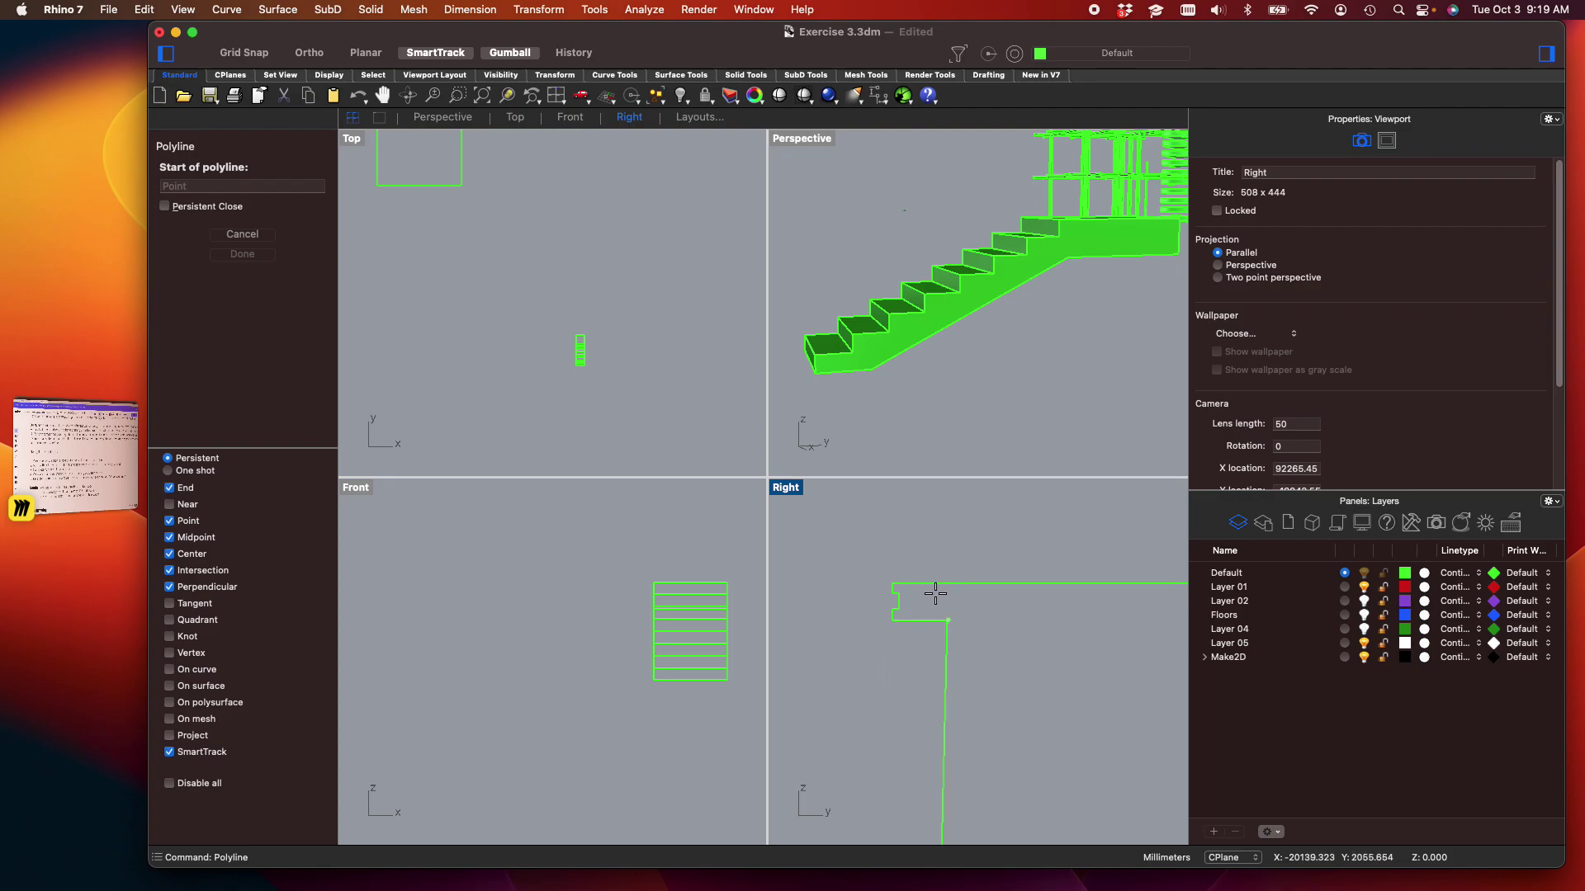
{"action": "scroll", "coordinate": [916, 620], "scroll_direction": "down", "scroll_amount": 3}
{"action": "scroll", "coordinate": [917, 621], "scroll_direction": "down", "scroll_amount": 2}
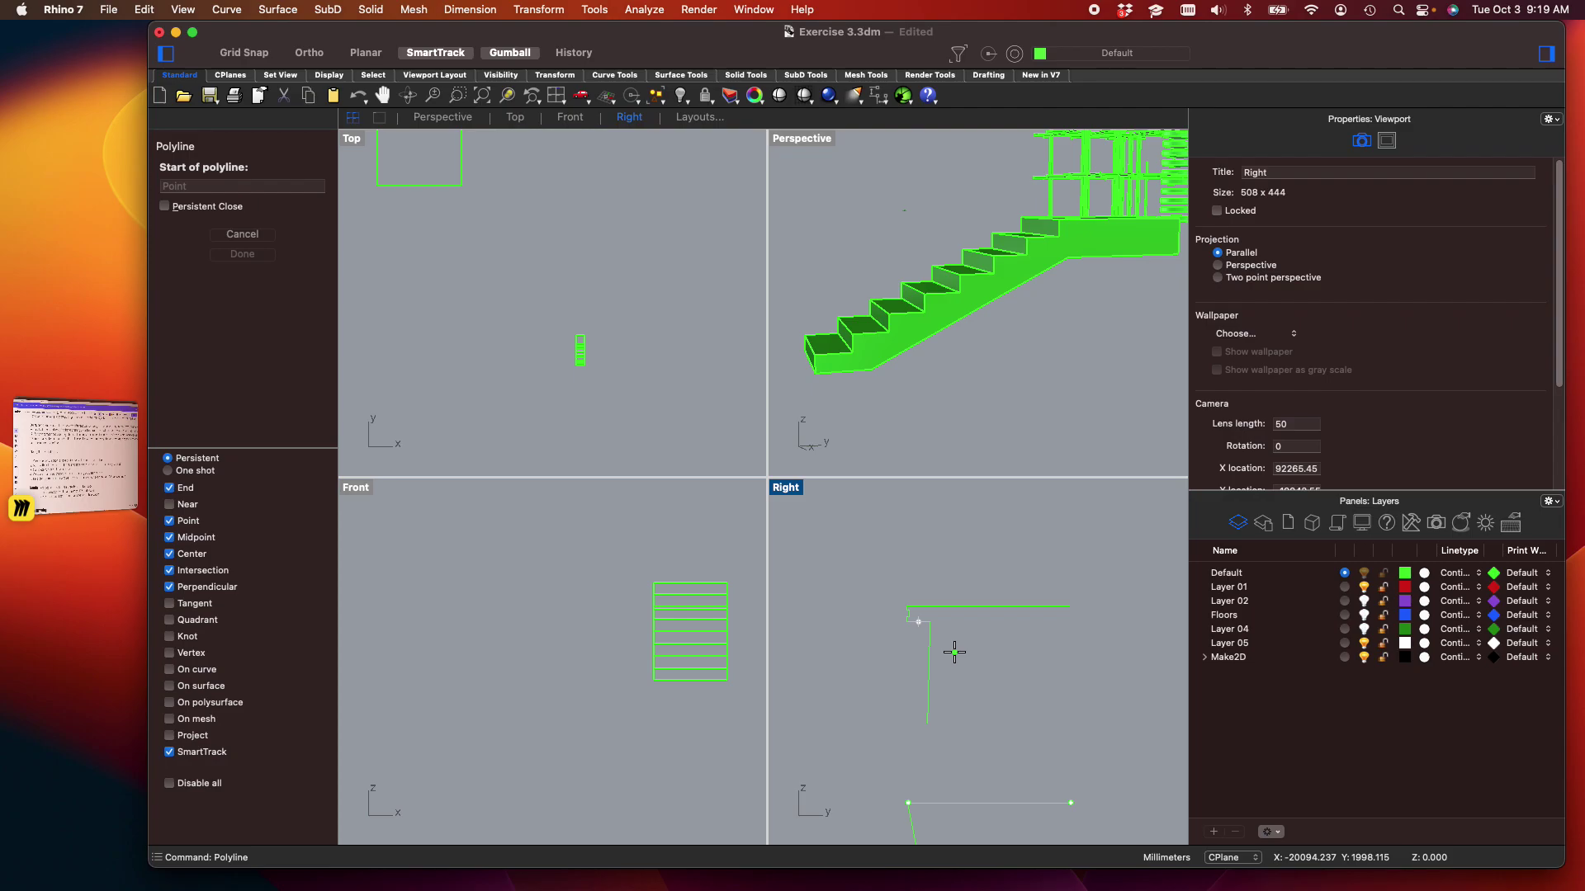
{"action": "scroll", "coordinate": [958, 668], "scroll_direction": "down", "scroll_amount": 3}
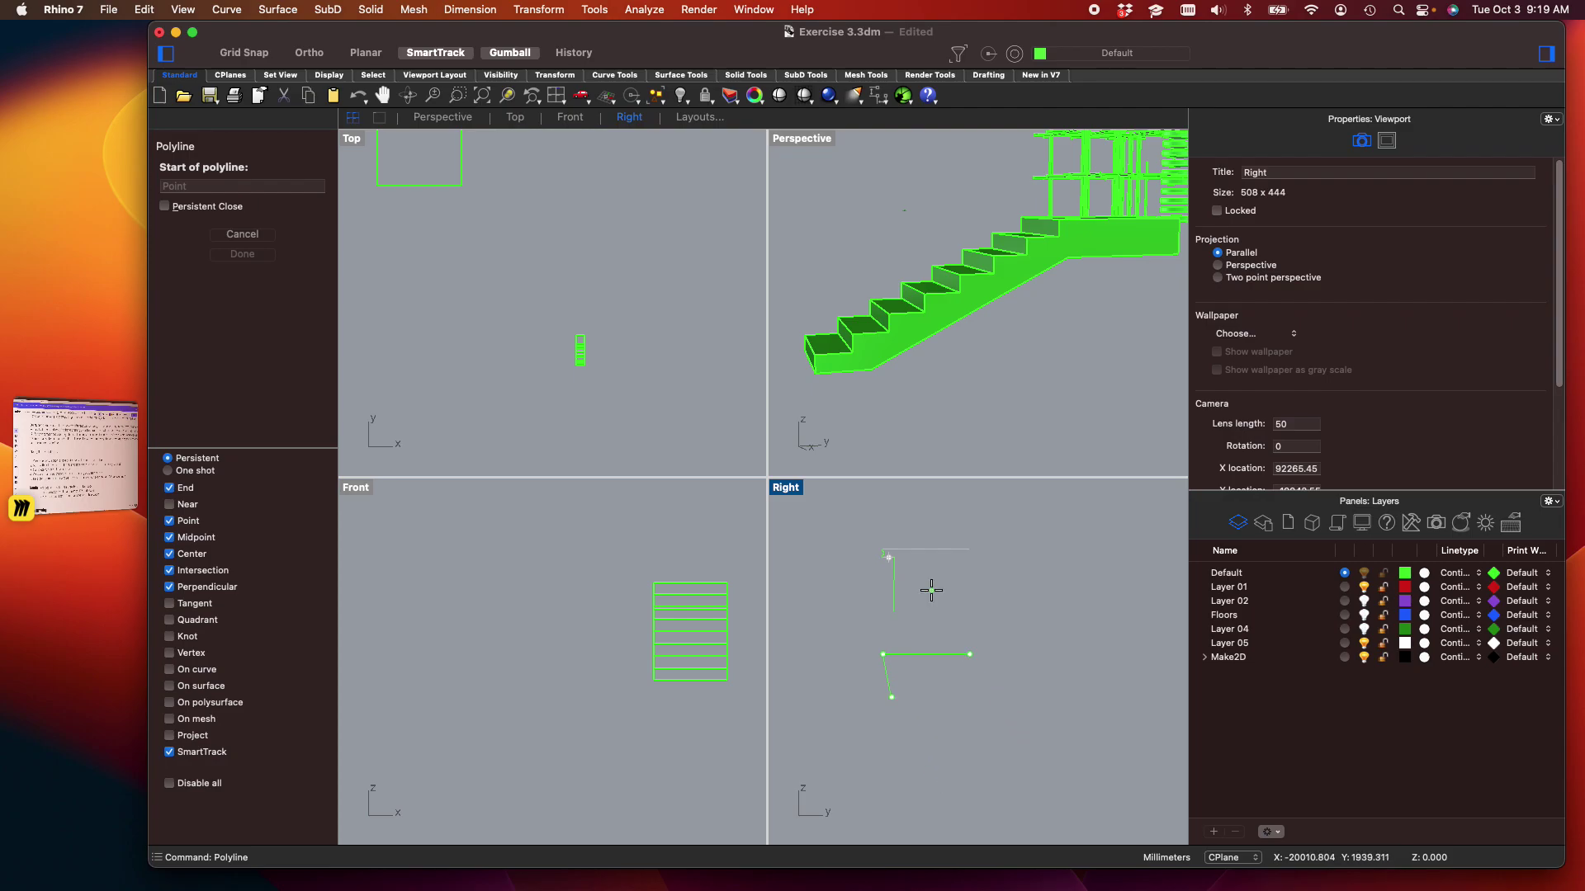
{"action": "key", "text": "Escape"}
{"action": "scroll", "coordinate": [900, 670], "scroll_direction": "up", "scroll_amount": 3}
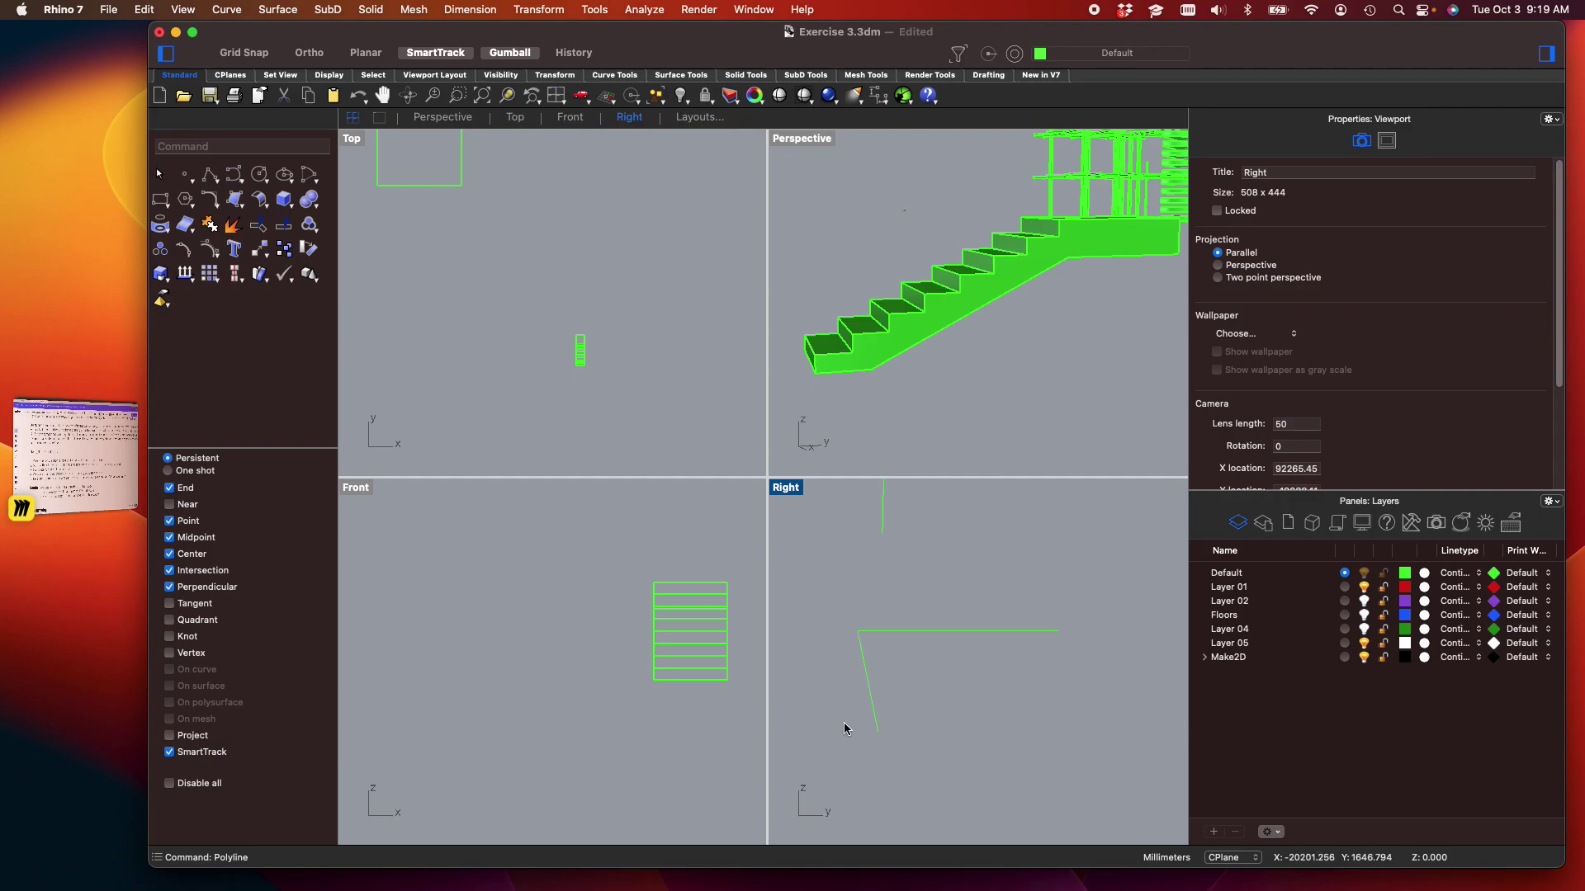
{"action": "scroll", "coordinate": [944, 637], "scroll_direction": "down", "scroll_amount": 5}
{"action": "right_click_drag", "start_coordinate": [944, 648], "coordinate": [997, 663]}
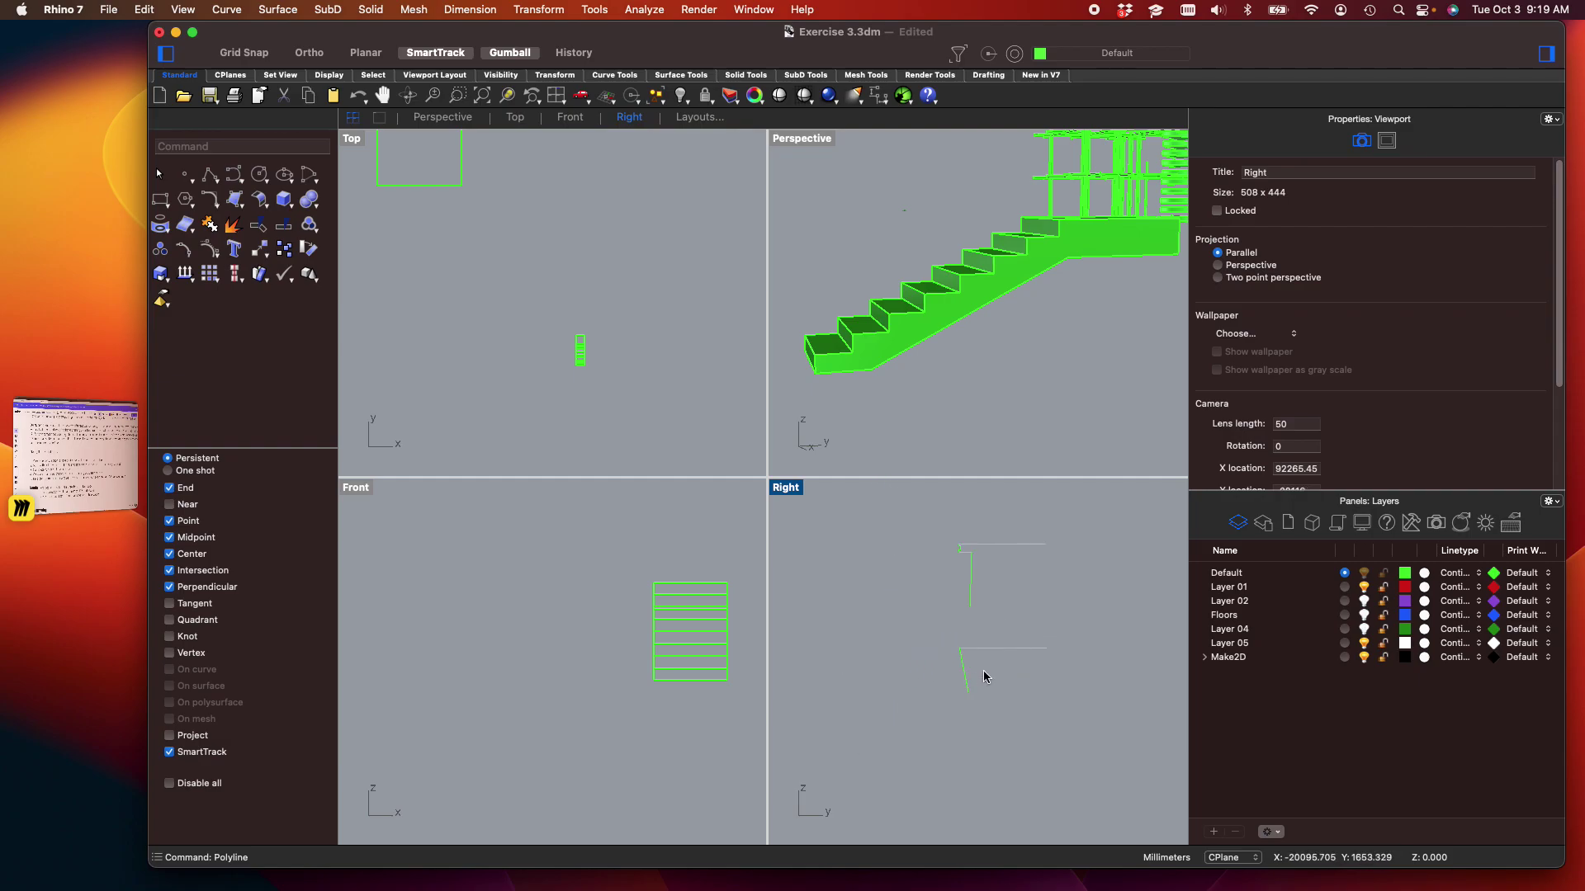
Delete the slanted-riser and notched-nosing sample polylines in the Right view
{"action": "left_click_drag", "start_coordinate": [1041, 707], "coordinate": [920, 559]}
{"action": "key", "text": "Delete"}
{"action": "scroll", "coordinate": [927, 409], "scroll_direction": "up", "scroll_amount": 3}
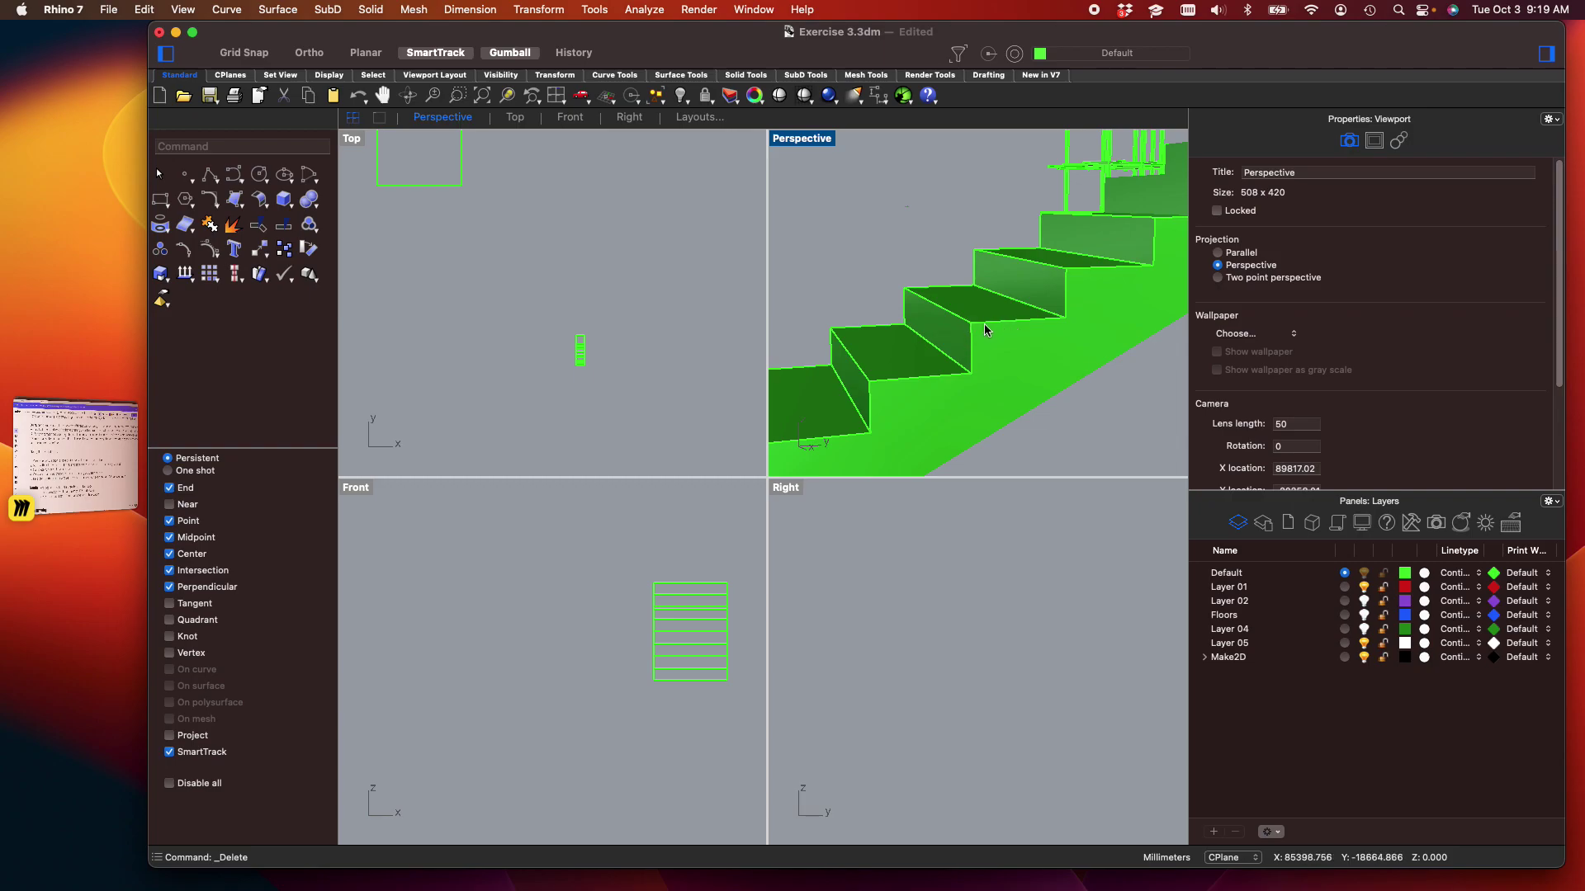
Copy the stair solid from the first riser's bottom outer corner to the top back corner of its own landing
{"action": "scroll", "coordinate": [979, 323], "scroll_direction": "down", "scroll_amount": 3}
{"action": "right_click_drag", "start_coordinate": [979, 324], "coordinate": [977, 420]}
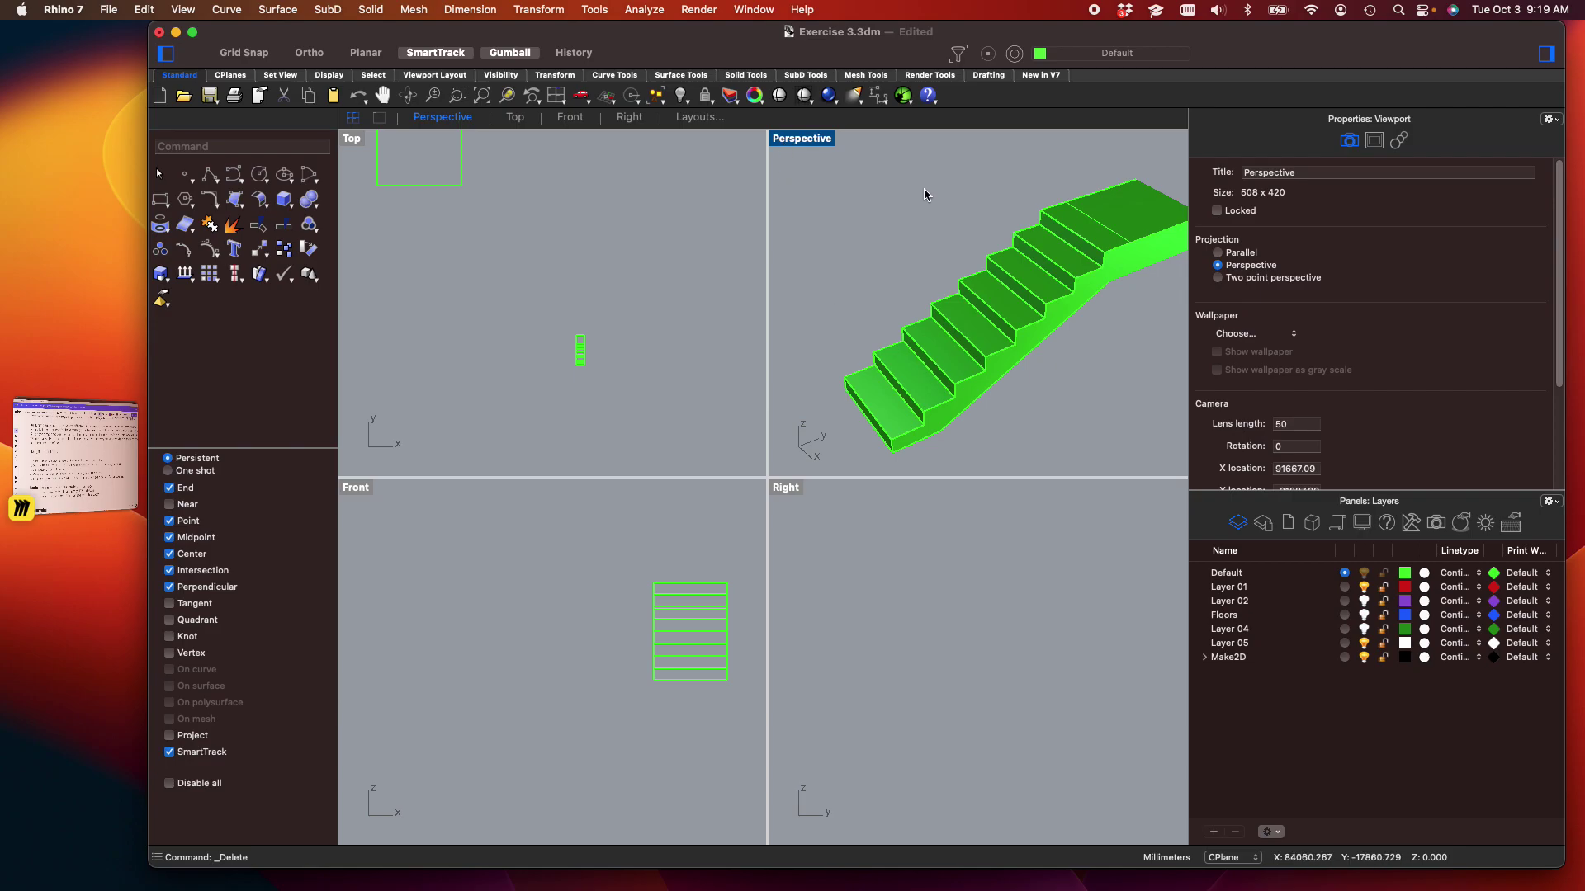
{"action": "scroll", "coordinate": [966, 272], "scroll_direction": "down", "scroll_amount": 5}
{"action": "right_click_drag", "start_coordinate": [957, 325], "coordinate": [1017, 331]}
{"action": "left_click", "coordinate": [988, 335]}
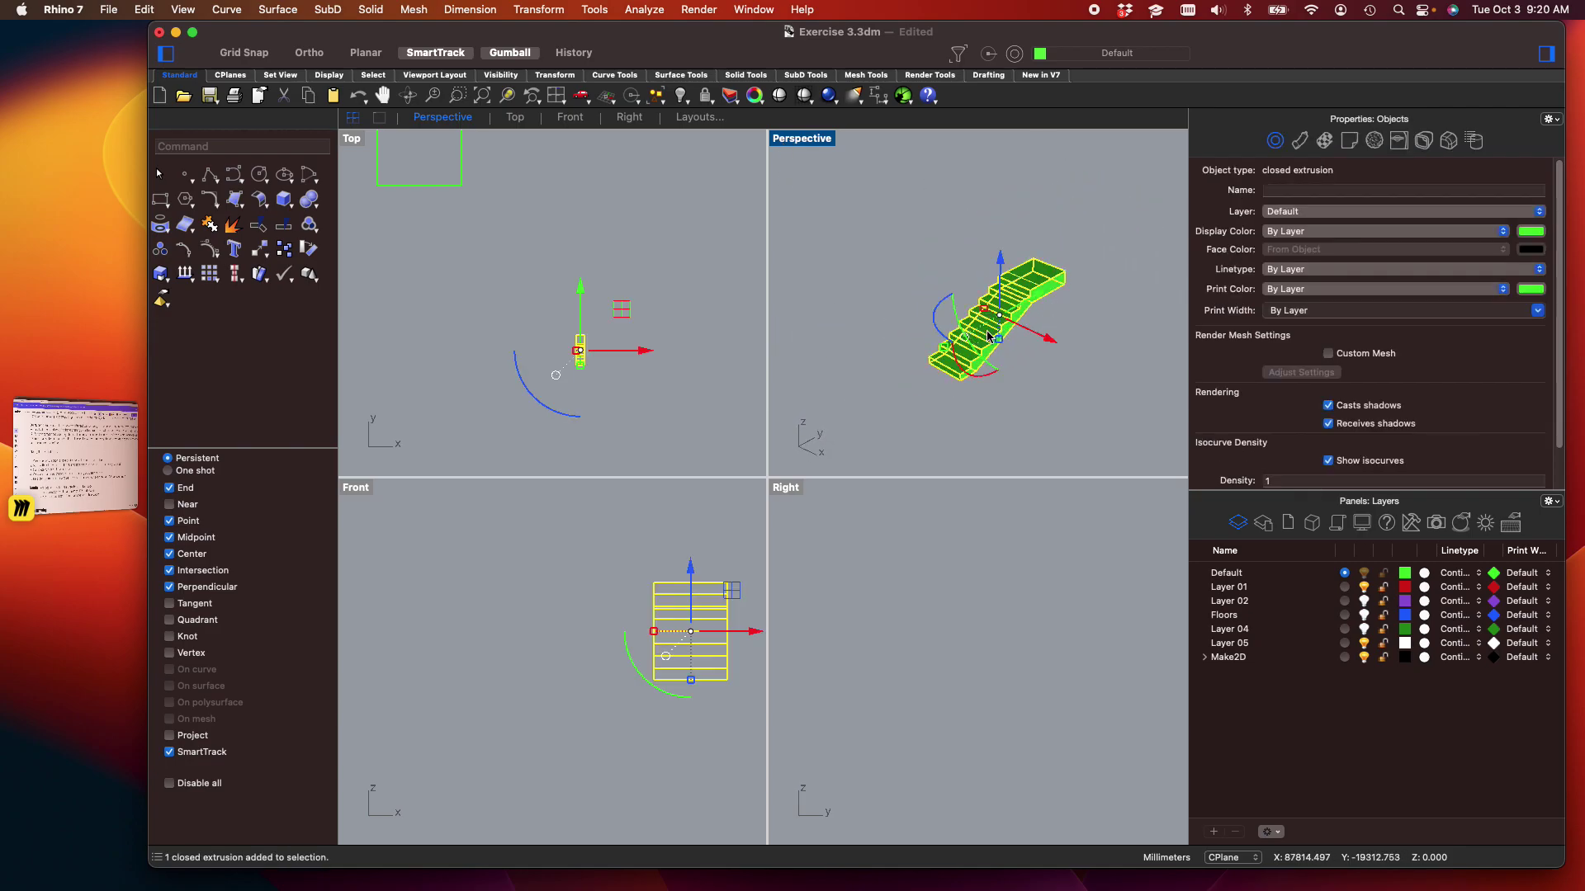
{"action": "type", "text": "copy"}
{"action": "key", "text": "Return"}
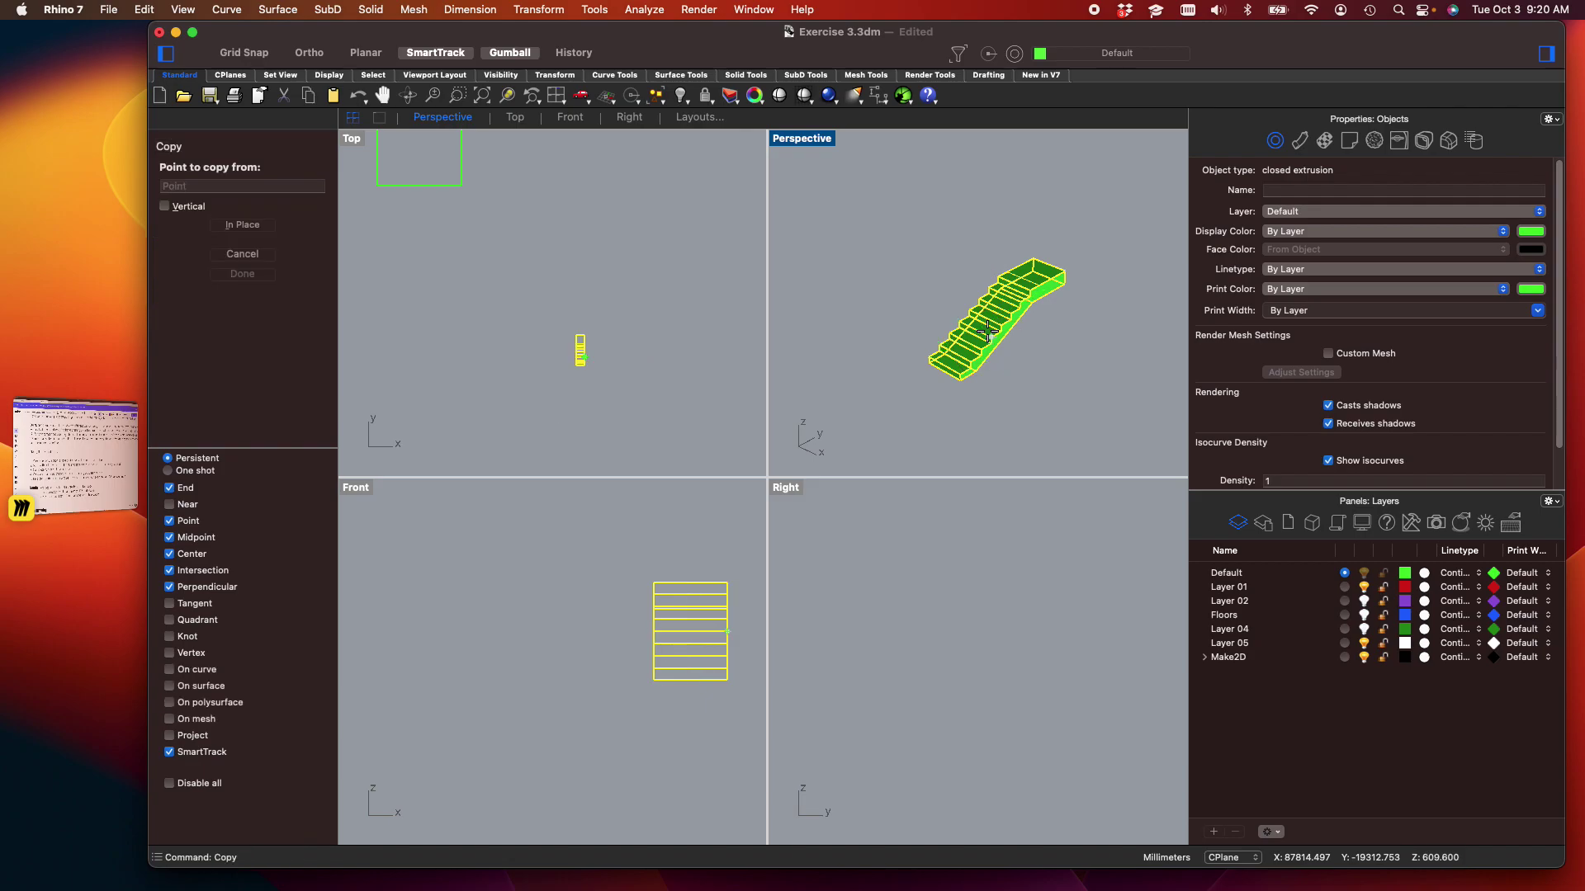
{"action": "scroll", "coordinate": [916, 355], "scroll_direction": "up", "scroll_amount": 5}
{"action": "left_click", "coordinate": [881, 443]}
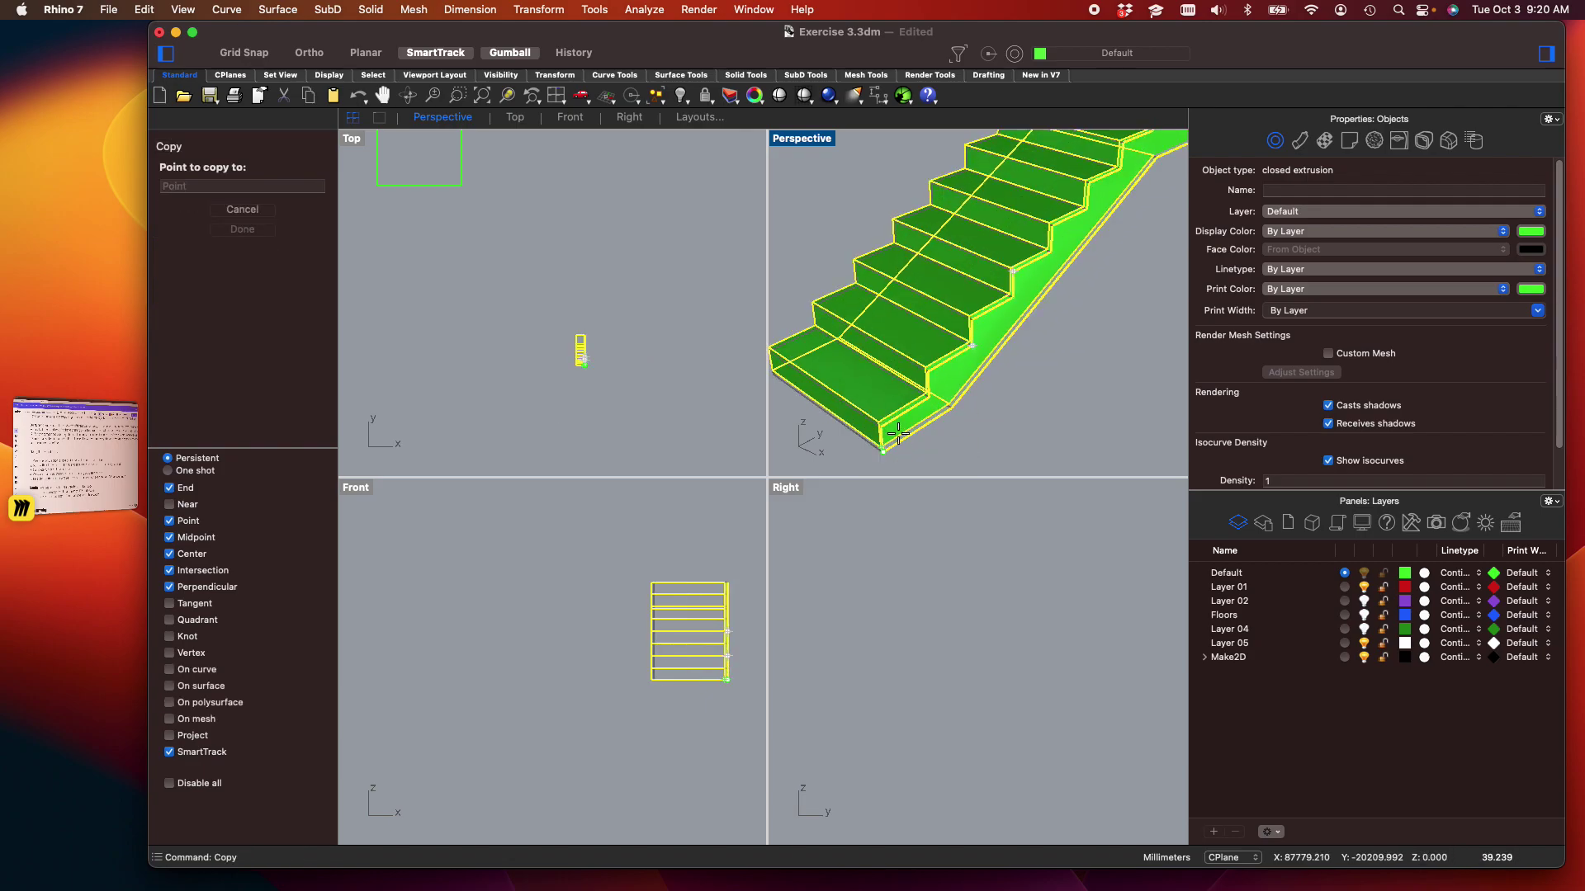
{"action": "scroll", "coordinate": [1007, 389], "scroll_direction": "down", "scroll_amount": 5}
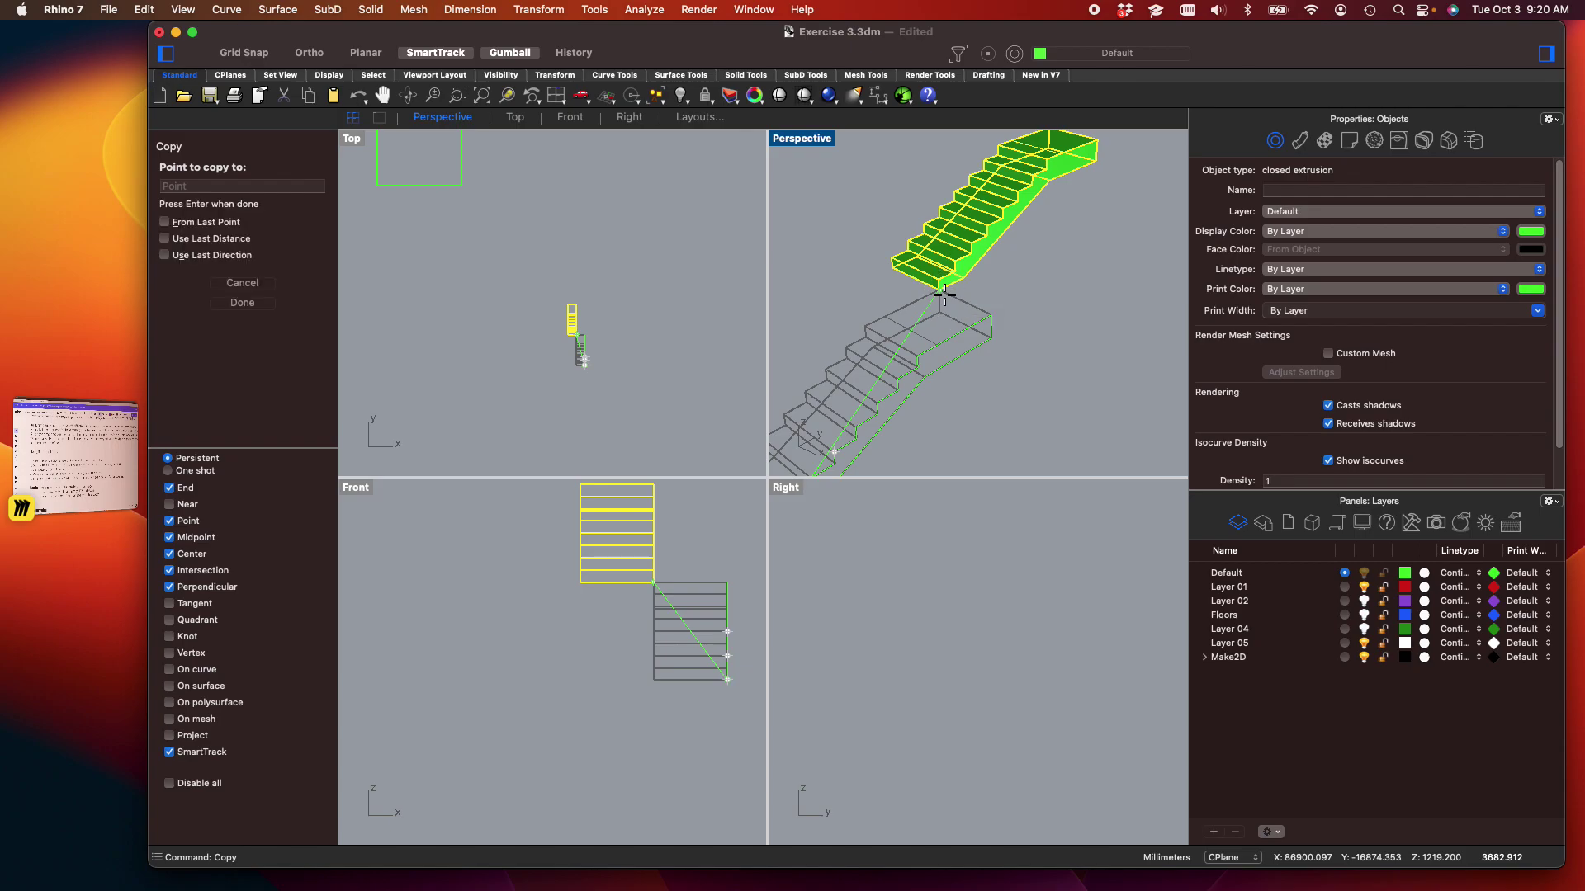
{"action": "left_click", "coordinate": [1039, 319]}
{"action": "key", "text": "Return"}
{"action": "key", "text": "Escape"}
Rotate the copied flight a quarter turn about the corner shared with the landing, lining its first riser up with the landing's side
{"action": "left_click", "coordinate": [957, 272]}
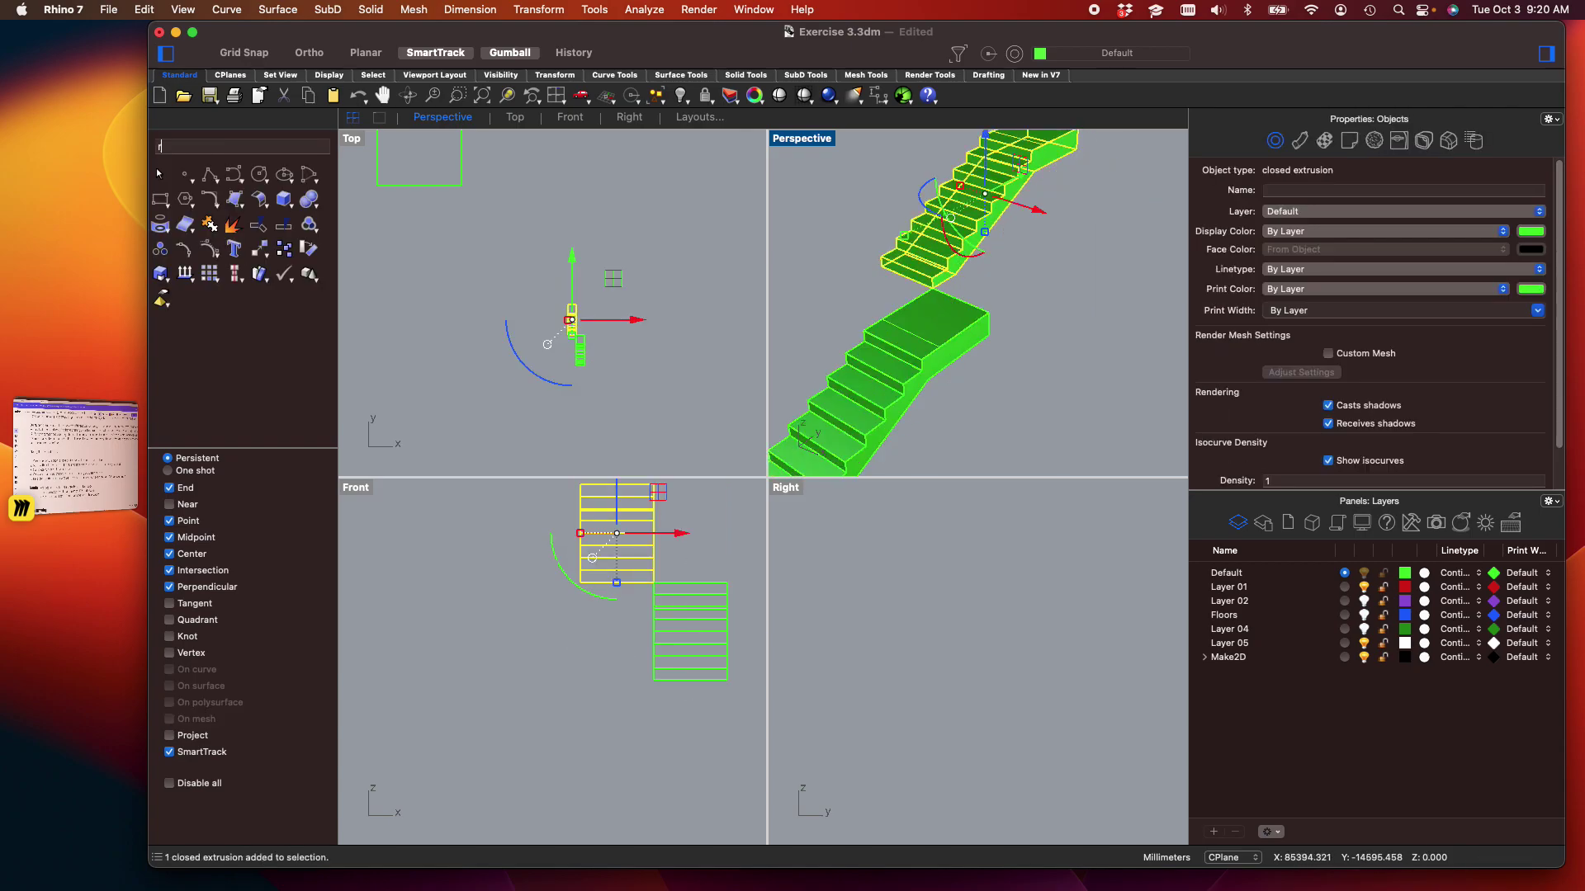
{"action": "type", "text": "rotate"}
{"action": "key", "text": "Return"}
{"action": "scroll", "coordinate": [931, 281], "scroll_direction": "up", "scroll_amount": 3}
{"action": "left_click", "coordinate": [931, 281]}
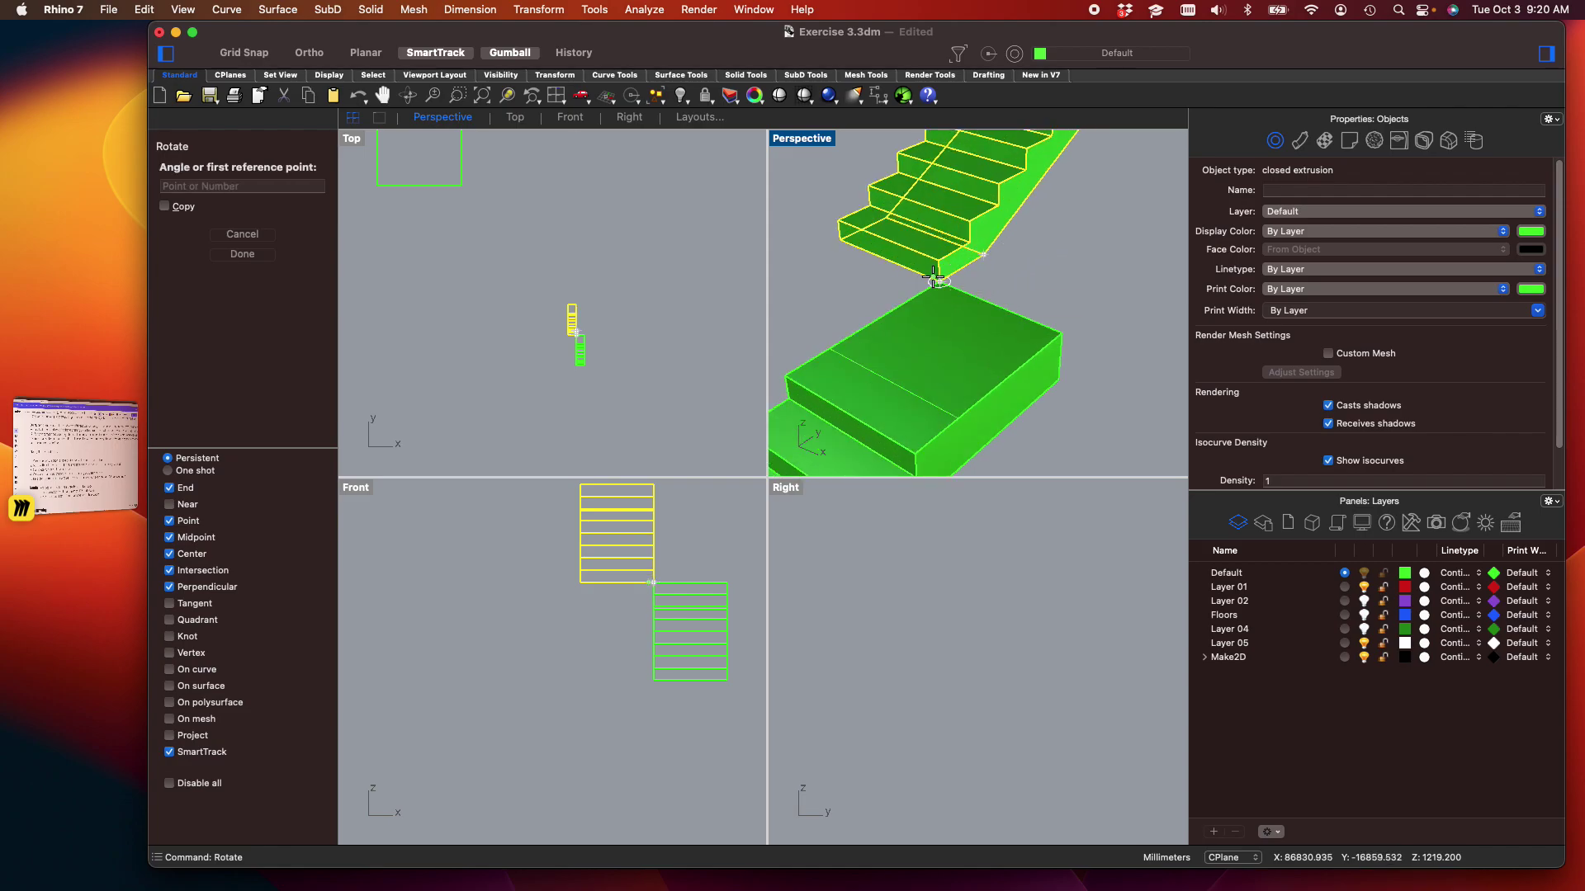
{"action": "left_click", "coordinate": [838, 232]}
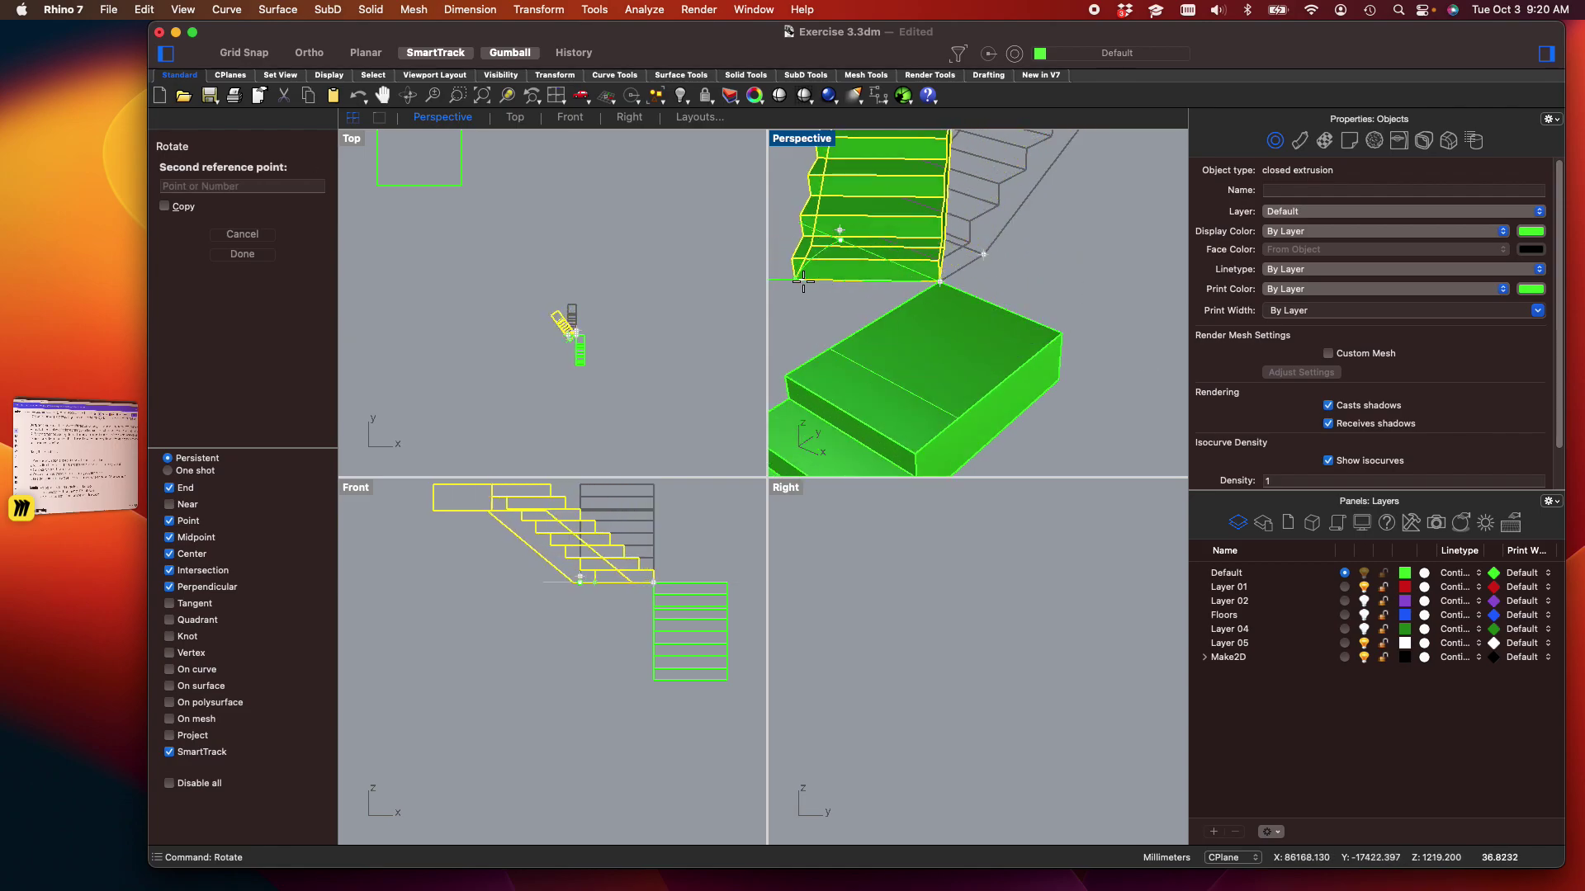
{"action": "left_click", "coordinate": [800, 351]}
{"action": "left_click", "coordinate": [982, 285]}
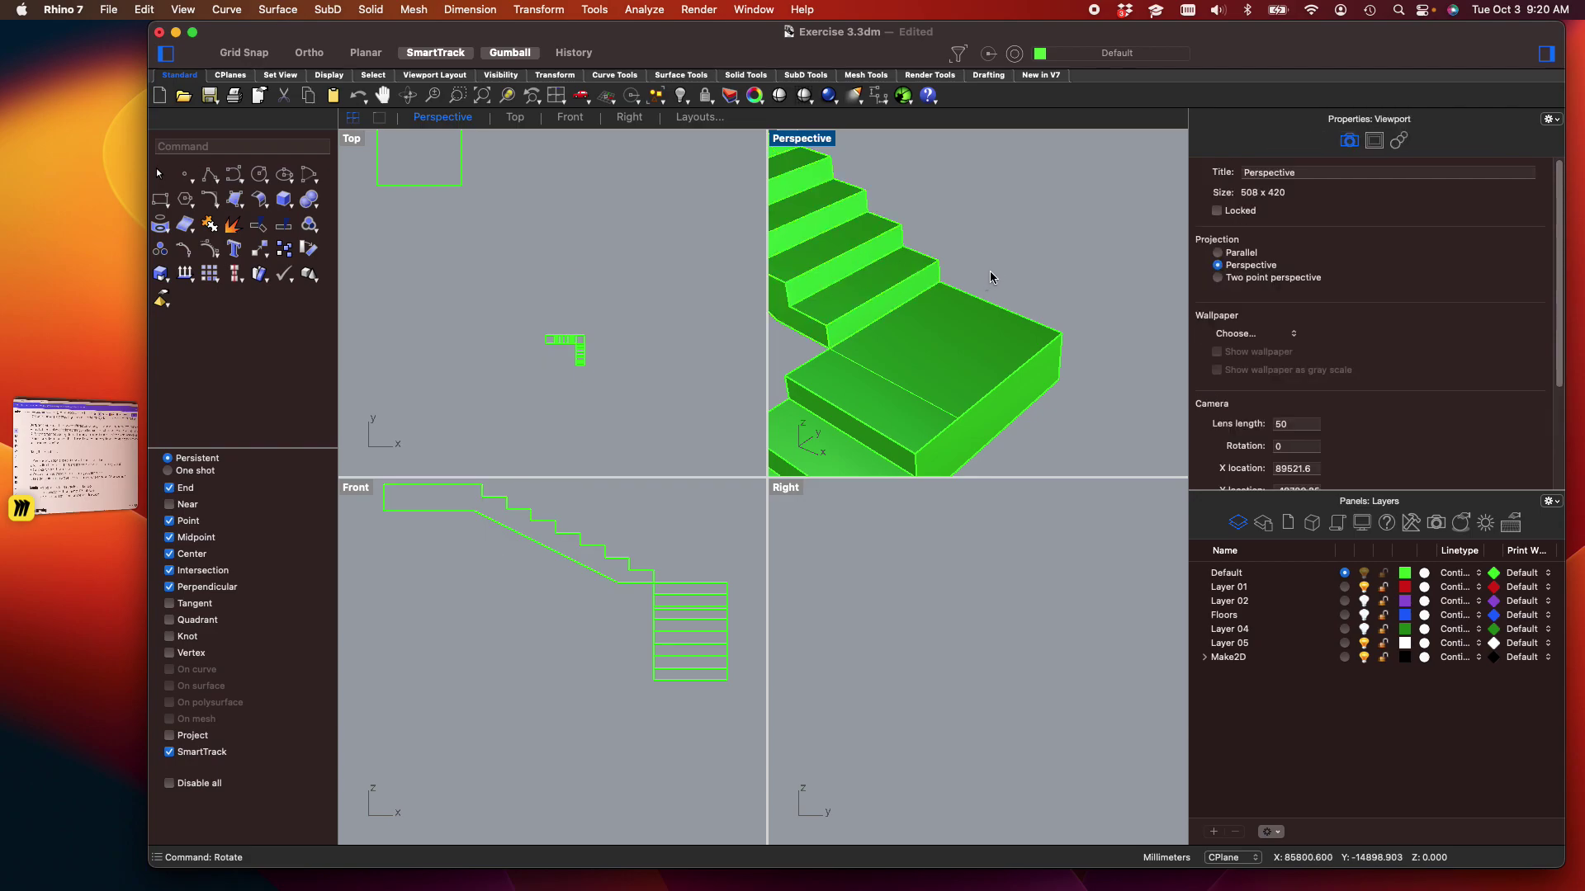
Try moving the upper flight down one step so its first tread sits flush with the landing
{"action": "scroll", "coordinate": [1032, 280], "scroll_direction": "down", "scroll_amount": 5}
{"action": "right_click_drag", "start_coordinate": [1078, 283], "coordinate": [672, 234]}
{"action": "right_click_drag", "start_coordinate": [925, 304], "coordinate": [879, 257], "text": "shift"}
{"action": "scroll", "coordinate": [938, 290], "scroll_direction": "up", "scroll_amount": 3}
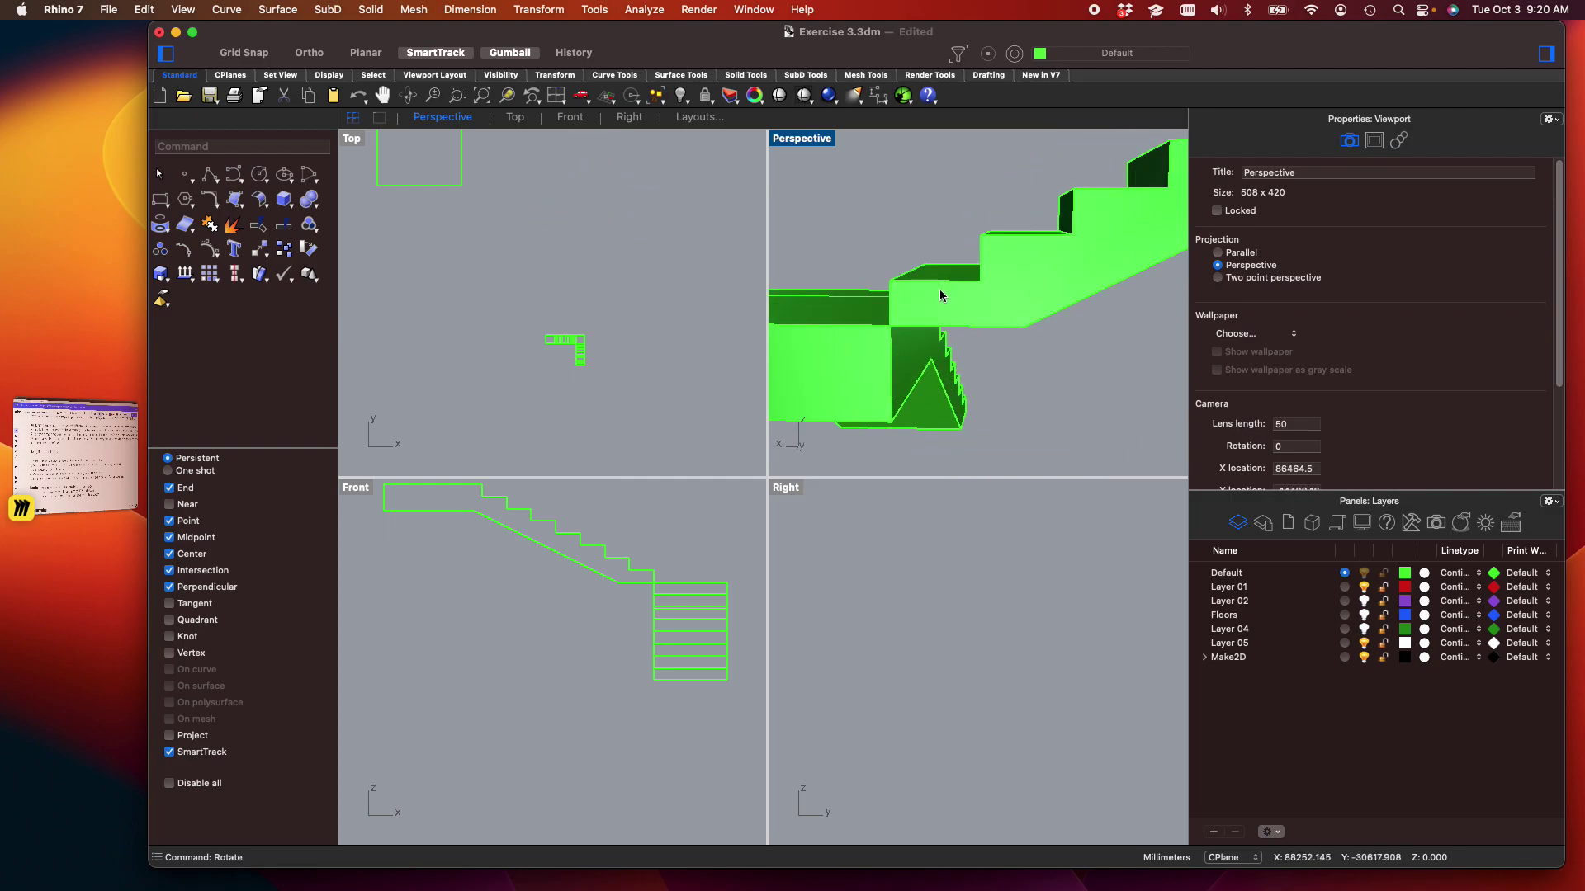
{"action": "left_click", "coordinate": [941, 299]}
{"action": "type", "text": "Move"}
{"action": "key", "text": "Return"}
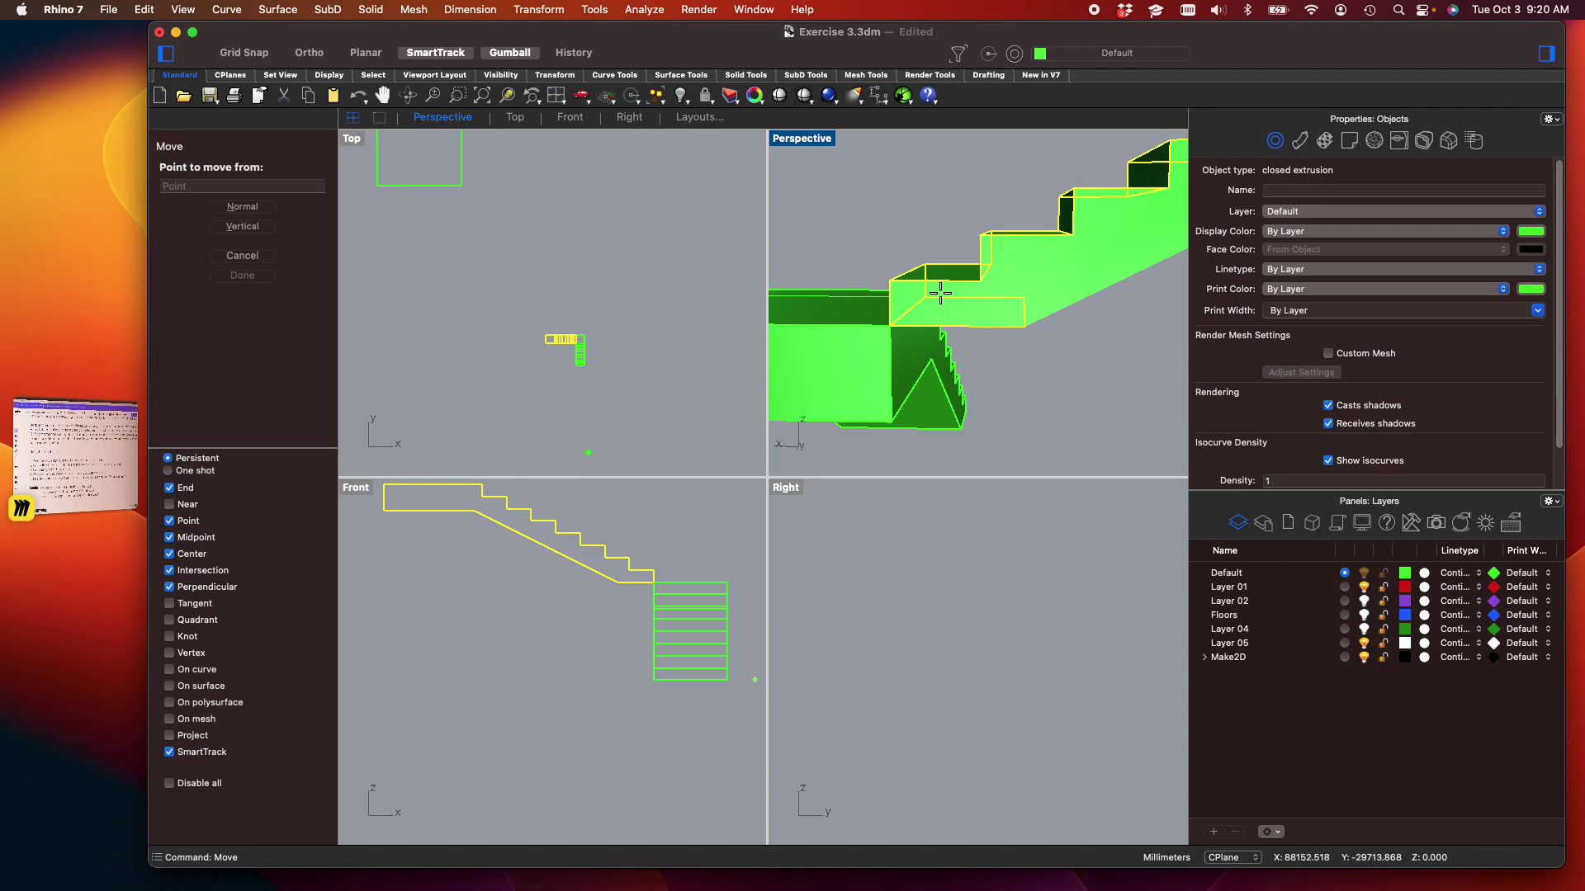
{"action": "left_click", "coordinate": [979, 281]}
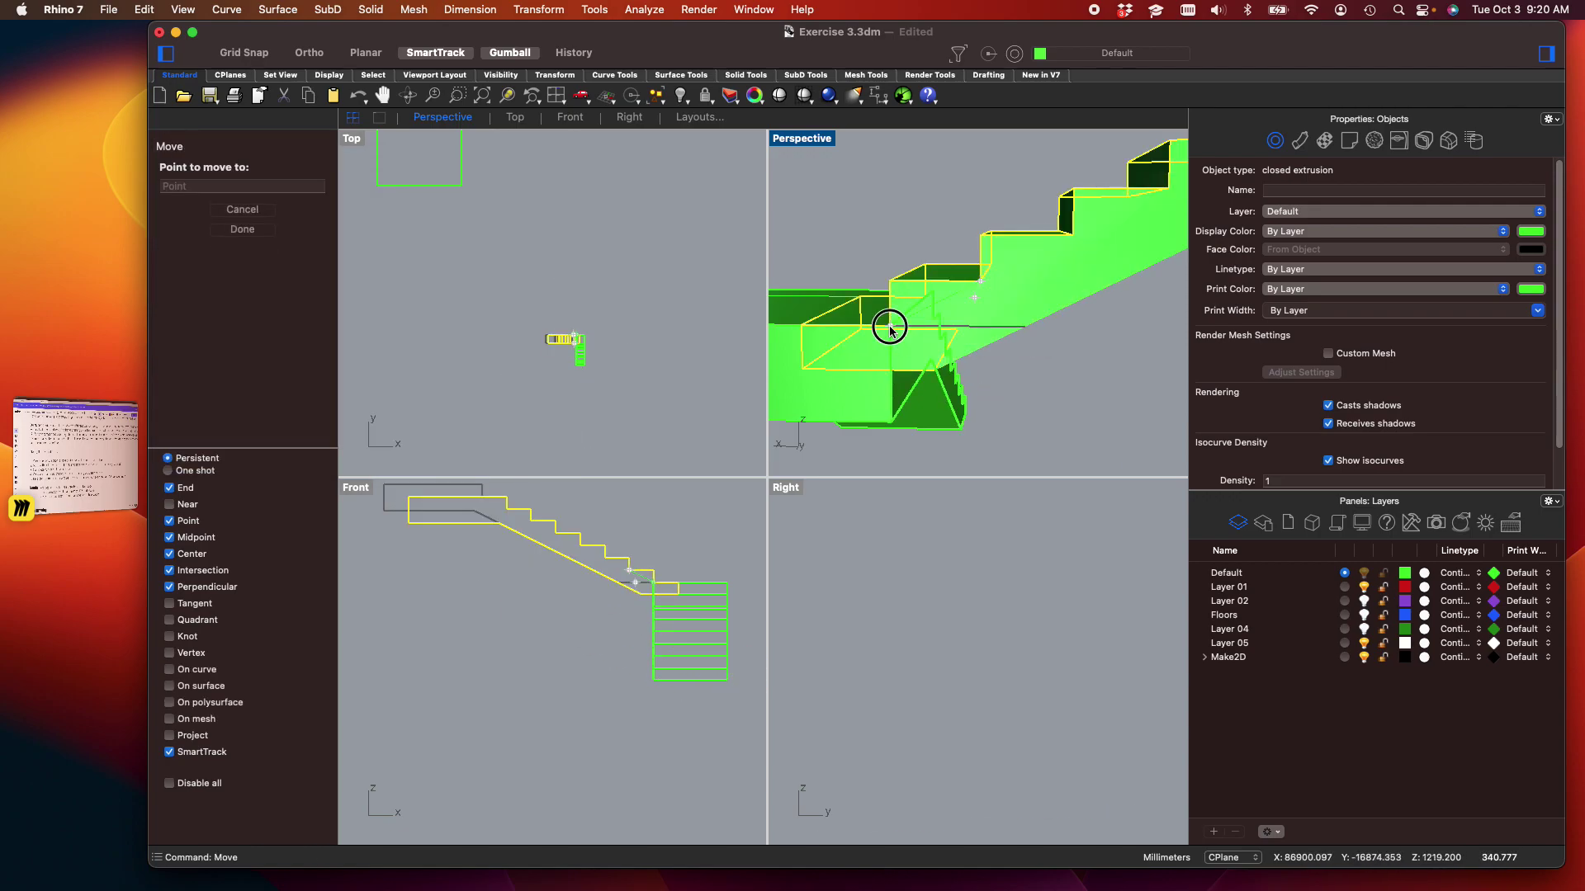
{"action": "left_click", "coordinate": [888, 316]}
{"action": "left_click", "coordinate": [1022, 360]}
{"action": "right_click_drag", "start_coordinate": [1022, 364], "coordinate": [1053, 400]}
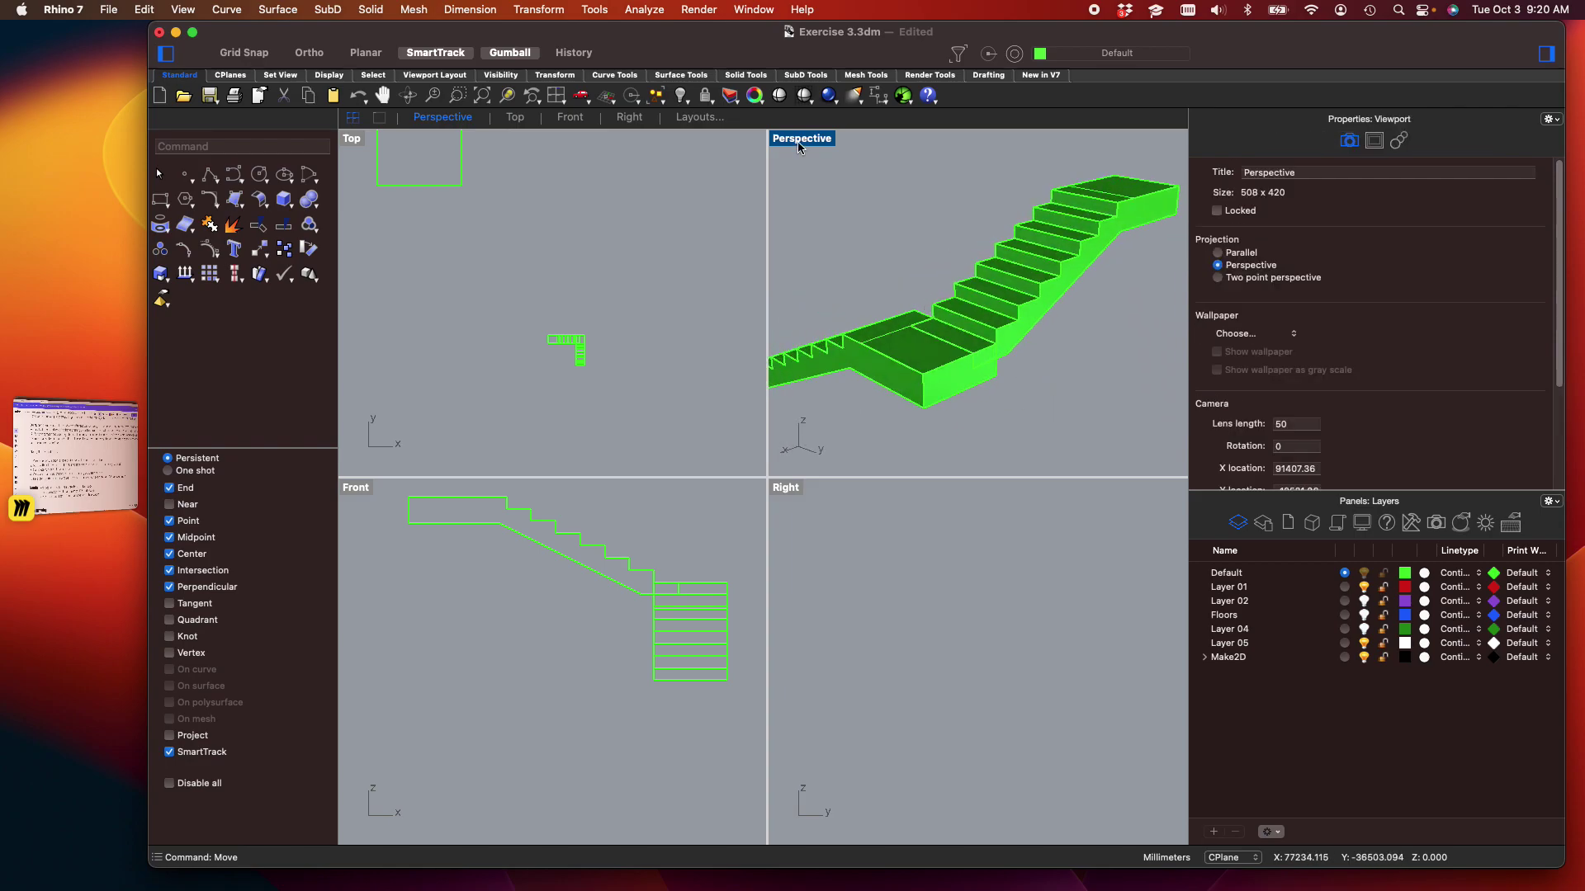
Set the Perspective viewport to Rendered display and examine the underside of the joint between the two flights
{"action": "left_click", "coordinate": [802, 140]}
{"action": "left_click", "coordinate": [855, 606]}
{"action": "right_click_drag", "start_coordinate": [1038, 467], "coordinate": [943, 334]}
{"action": "scroll", "coordinate": [888, 274], "scroll_direction": "up", "scroll_amount": 5}
{"action": "scroll", "coordinate": [889, 295], "scroll_direction": "down", "scroll_amount": 5}
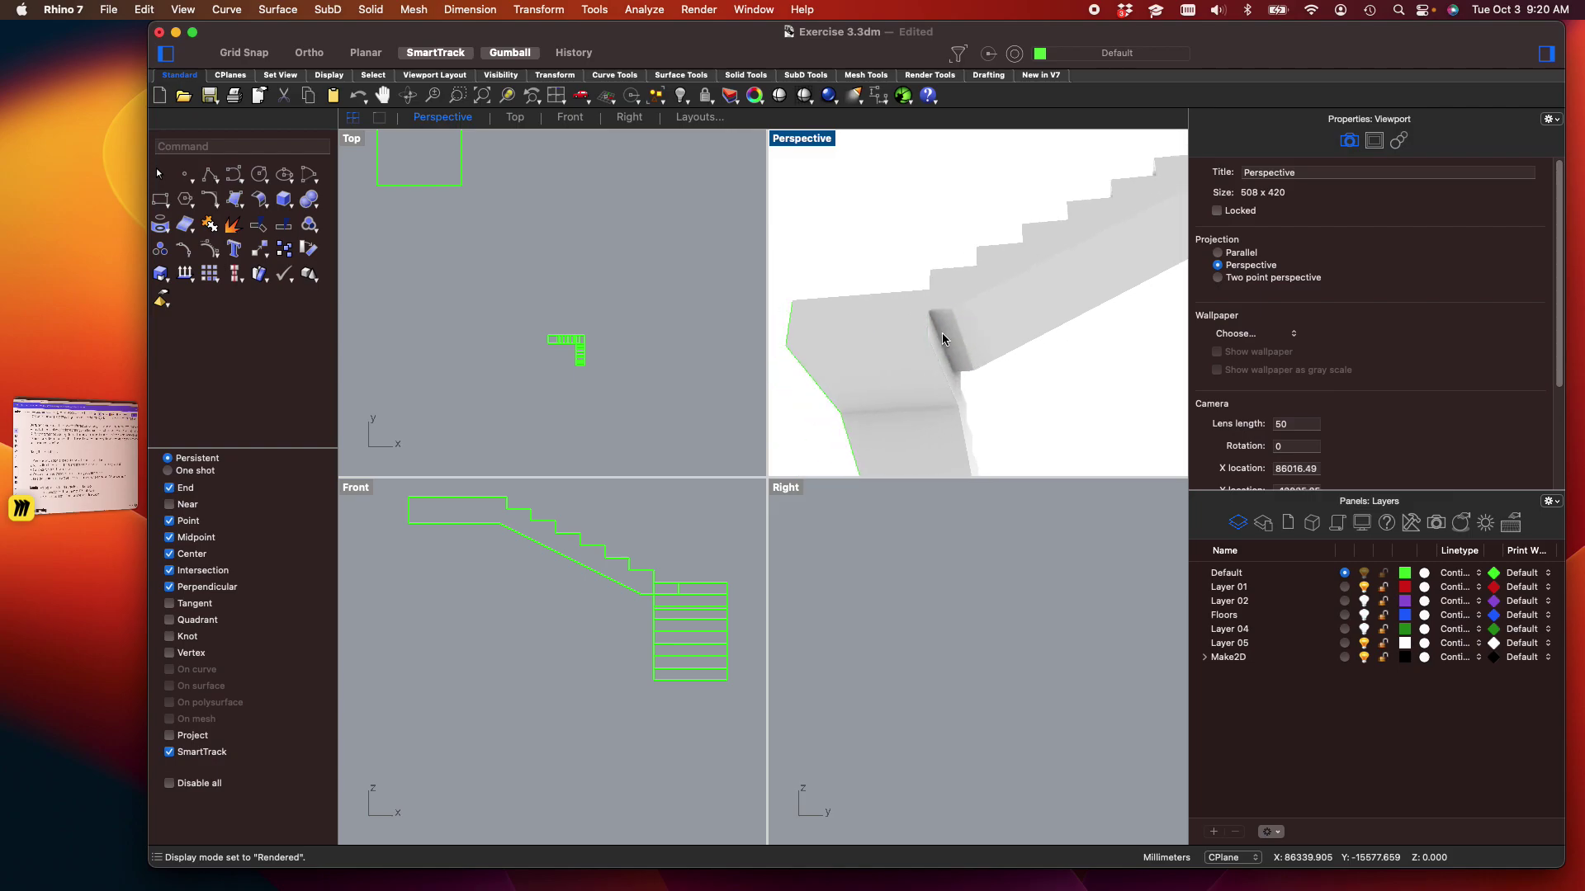
Undo the upper flight's last move and return the Perspective viewport to Shaded display
{"action": "key", "text": "super+z"}
{"action": "right_click_drag", "start_coordinate": [997, 282], "coordinate": [888, 233]}
{"action": "left_click", "coordinate": [821, 149]}
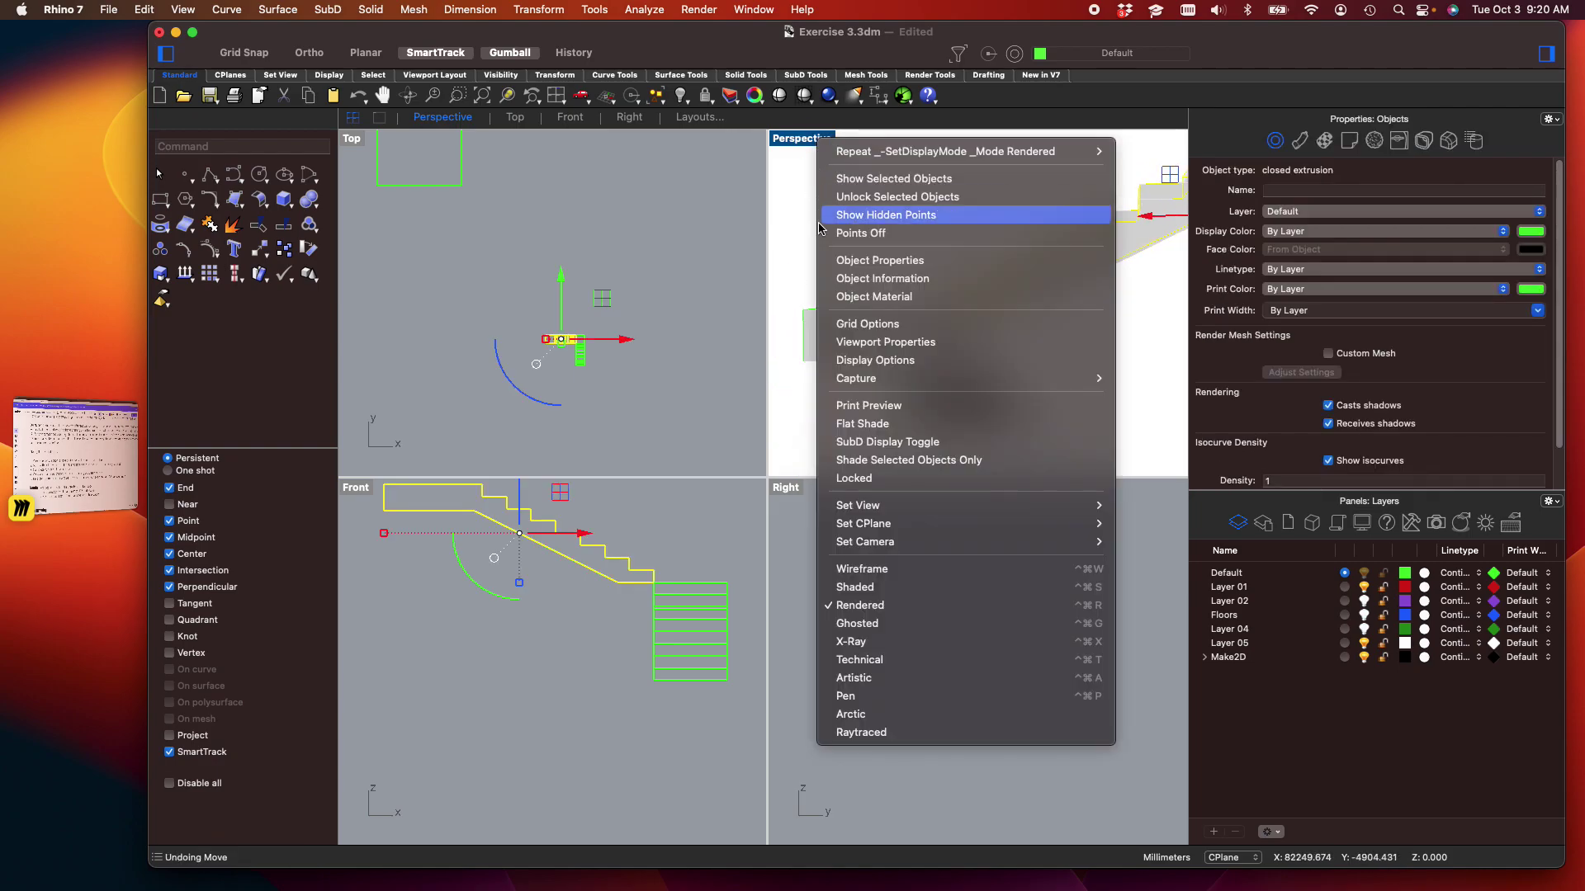
{"action": "left_click", "coordinate": [858, 587]}
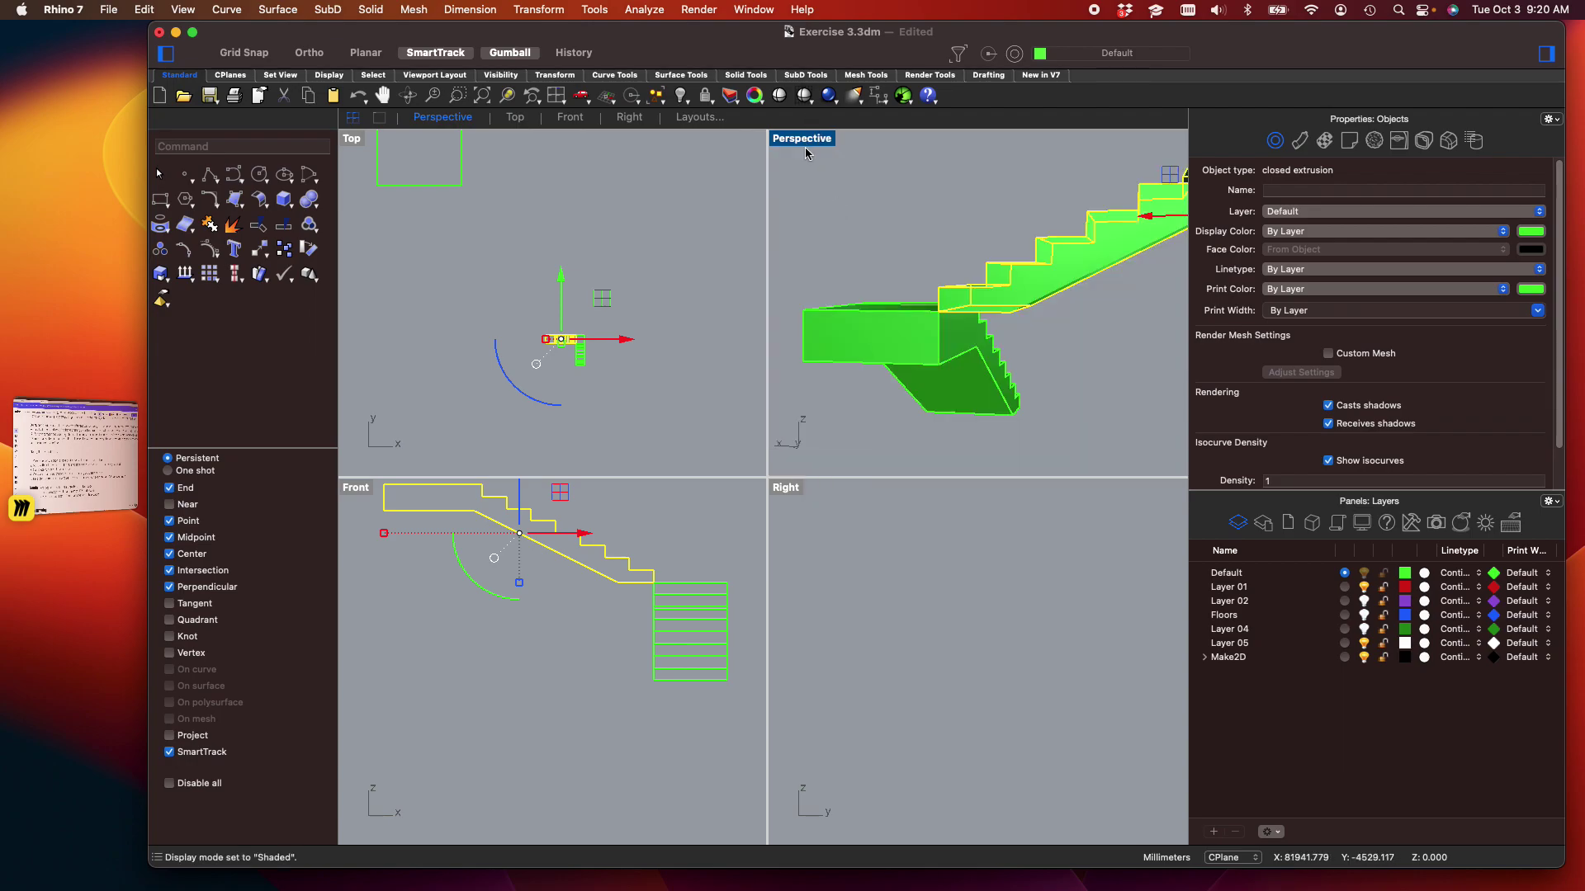
Maximize the Perspective viewport and move the upper flight from its second riser's top corner to the landing's corner
{"action": "double_click", "coordinate": [805, 144]}
{"action": "right_click_drag", "start_coordinate": [826, 410], "coordinate": [855, 439]}
{"action": "right_click_drag", "start_coordinate": [856, 549], "coordinate": [845, 445]}
{"action": "type", "text": "mo"}
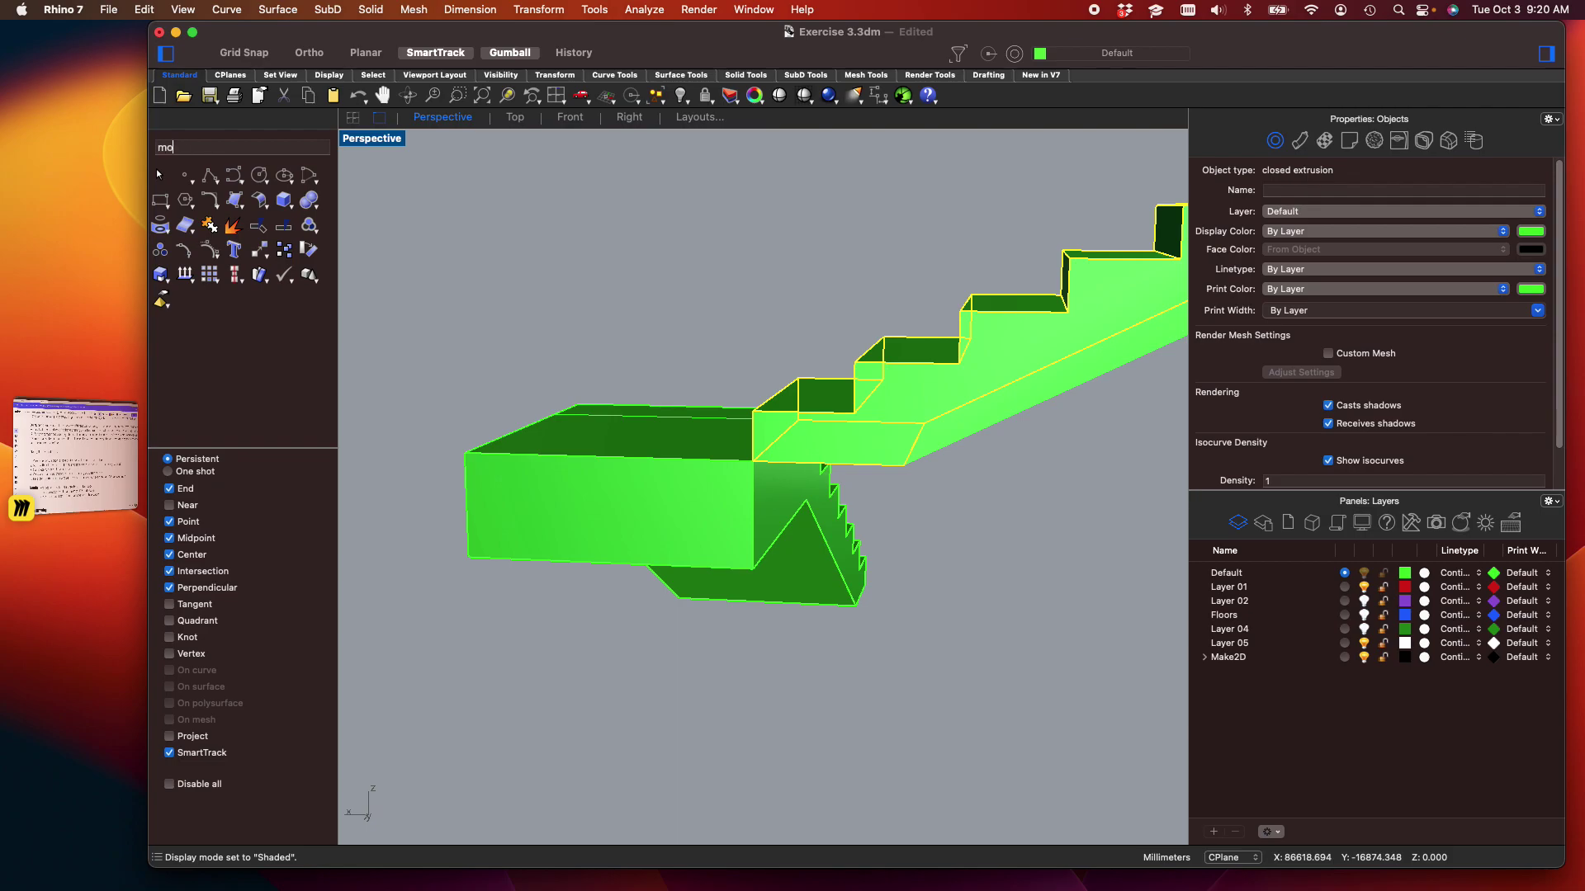
{"action": "type", "text": "ve"}
{"action": "key", "text": "Return"}
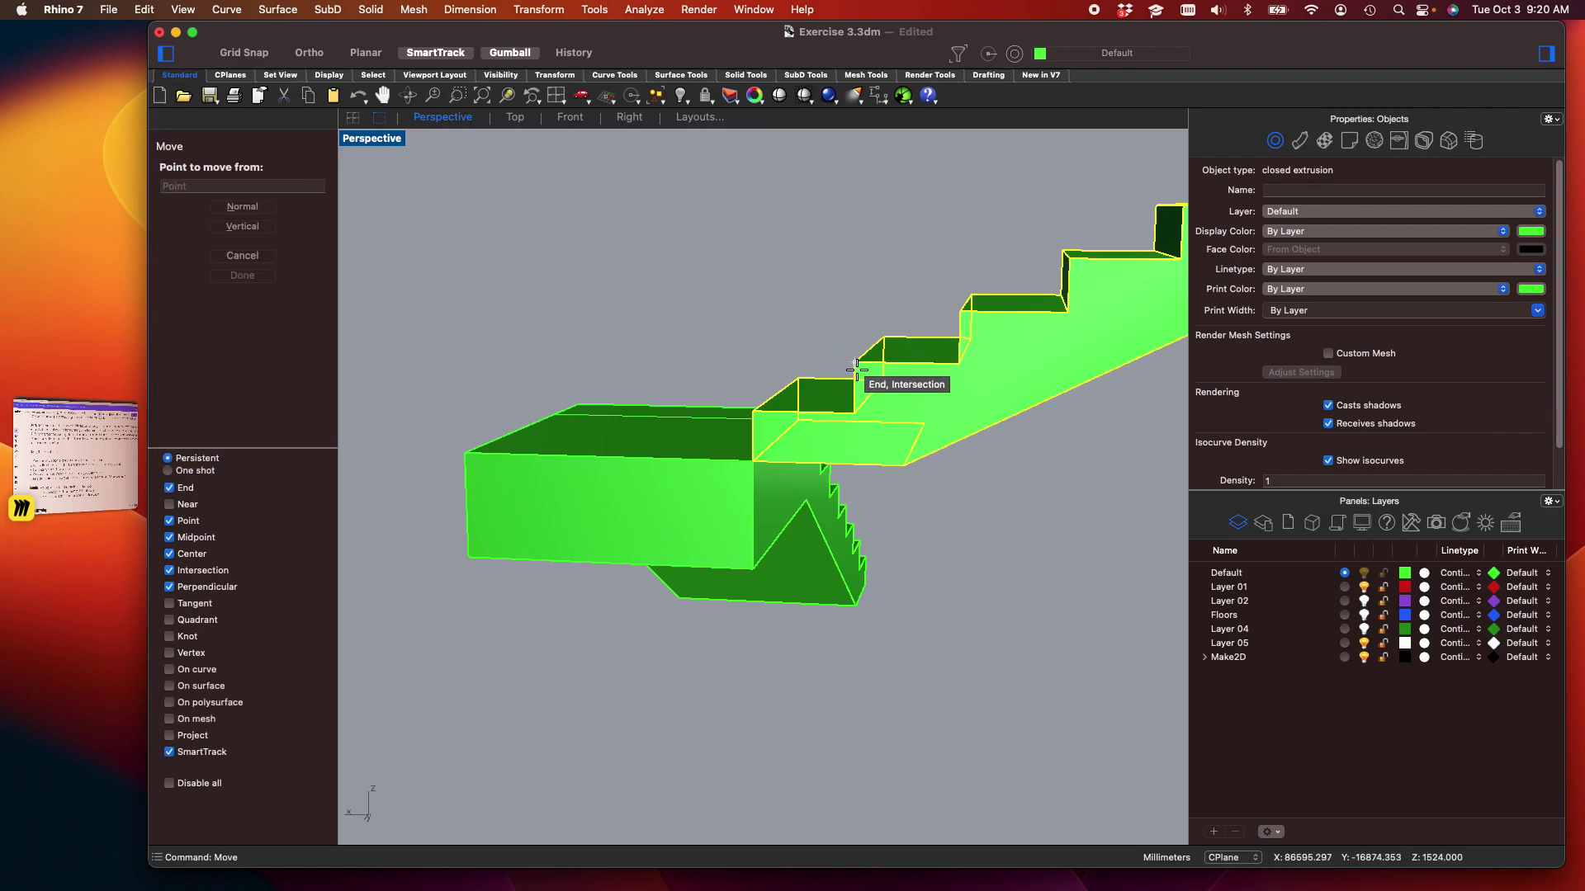
{"action": "left_click", "coordinate": [856, 364]}
{"action": "left_click", "coordinate": [753, 456]}
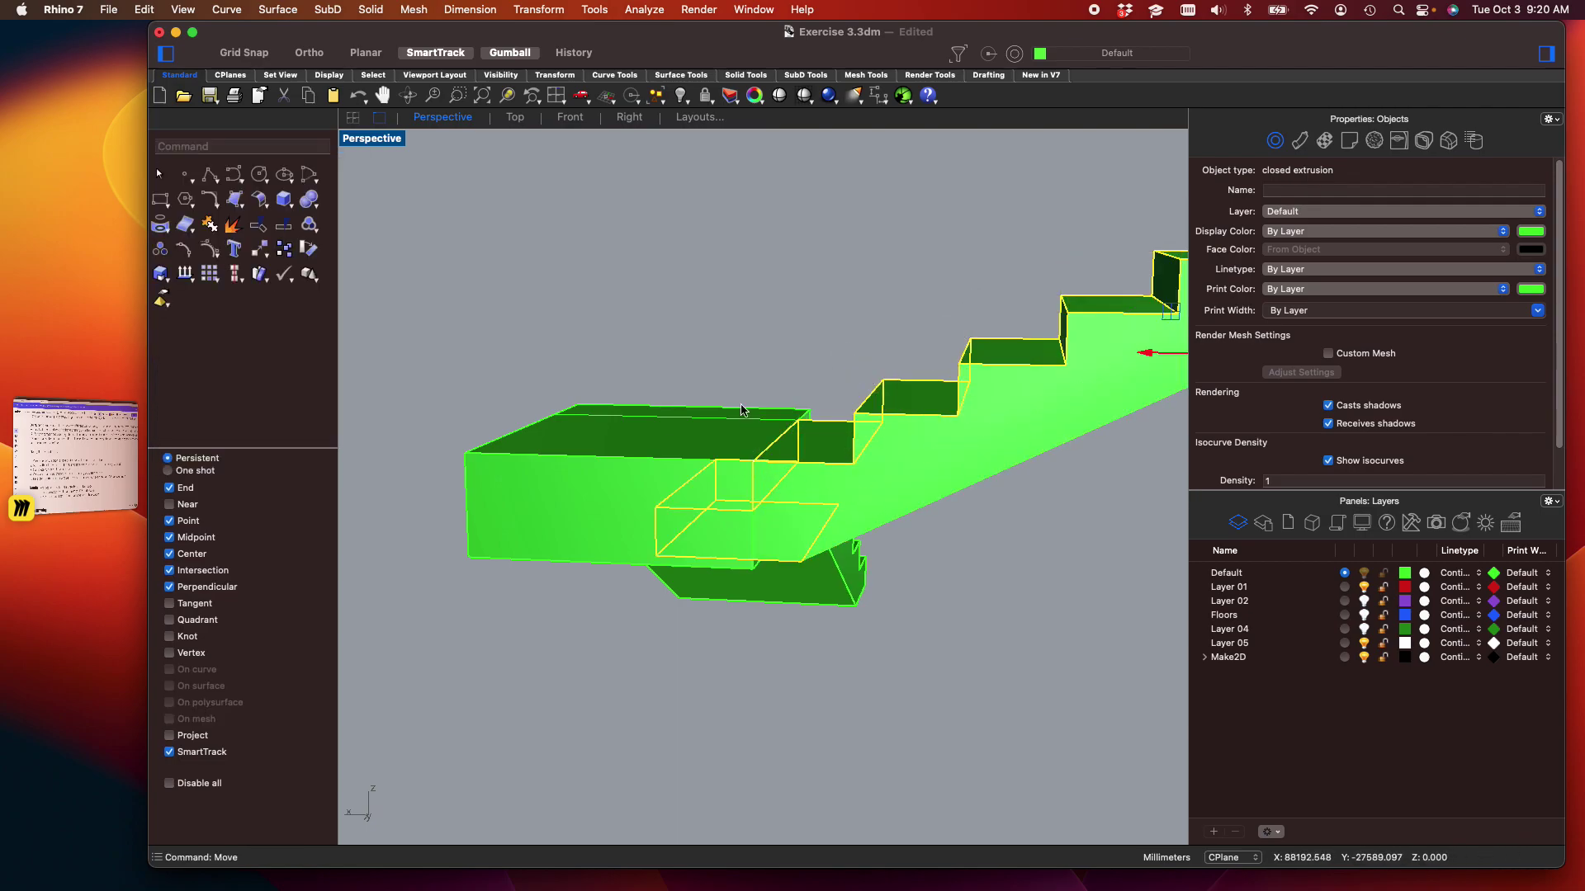
{"action": "left_click", "coordinate": [815, 355]}
Extrude the upper flight's side face outward with ExtrudeSrf to widen the flight to the landing's front edge
{"action": "scroll", "coordinate": [943, 464], "scroll_direction": "up", "scroll_amount": 6}
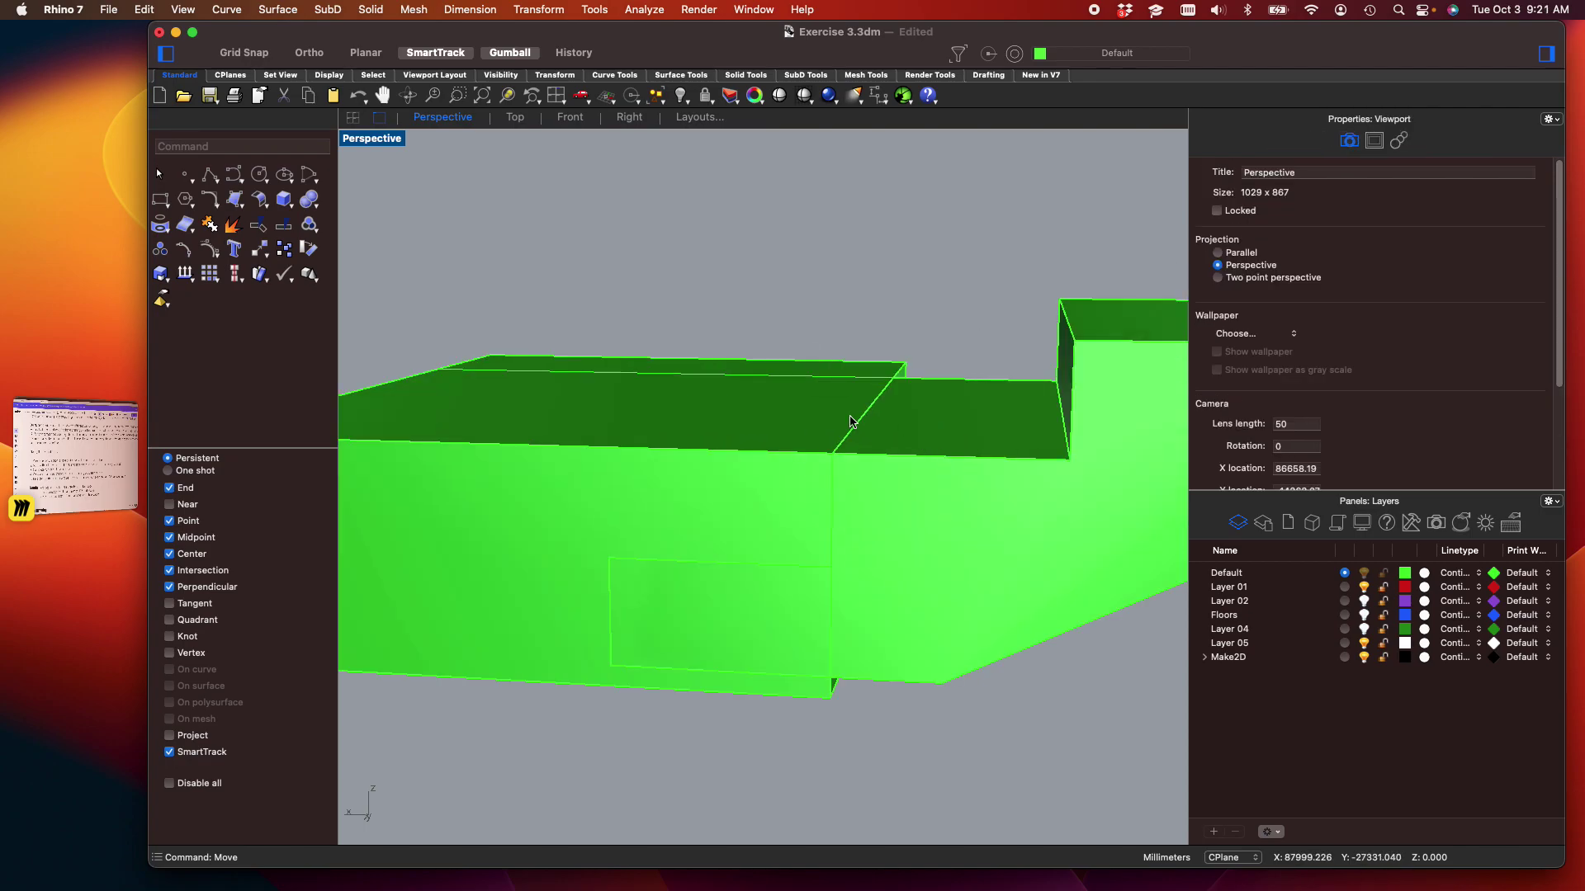
{"action": "right_click_drag", "start_coordinate": [961, 444], "coordinate": [698, 553]}
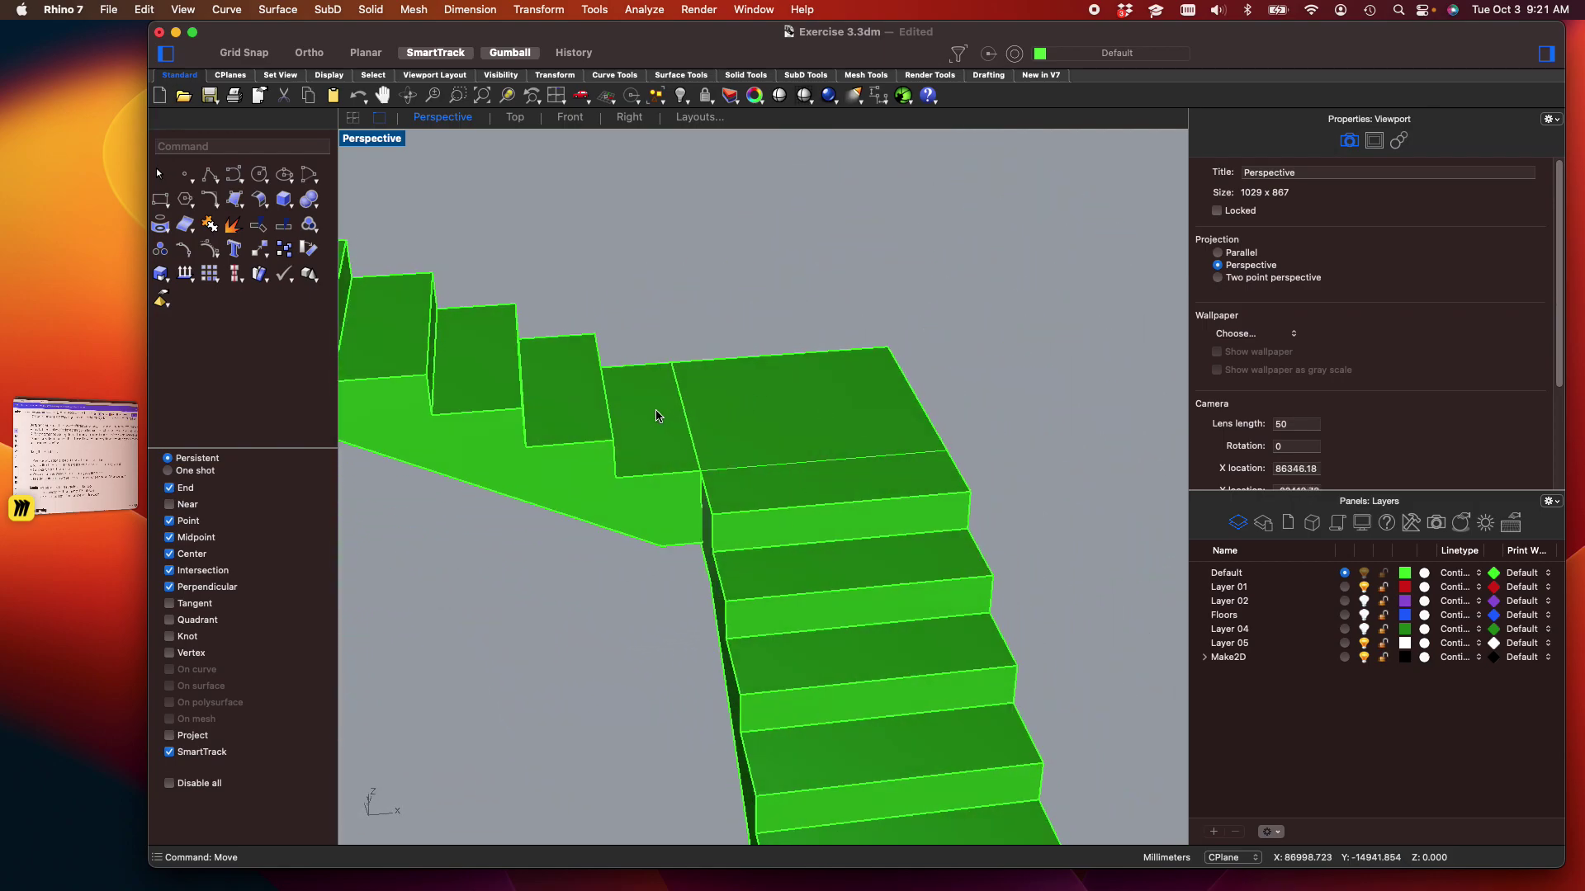
{"action": "right_click_drag", "start_coordinate": [807, 473], "coordinate": [726, 526]}
{"action": "right_click_drag", "start_coordinate": [724, 585], "coordinate": [834, 570]}
{"action": "left_click", "coordinate": [861, 511]}
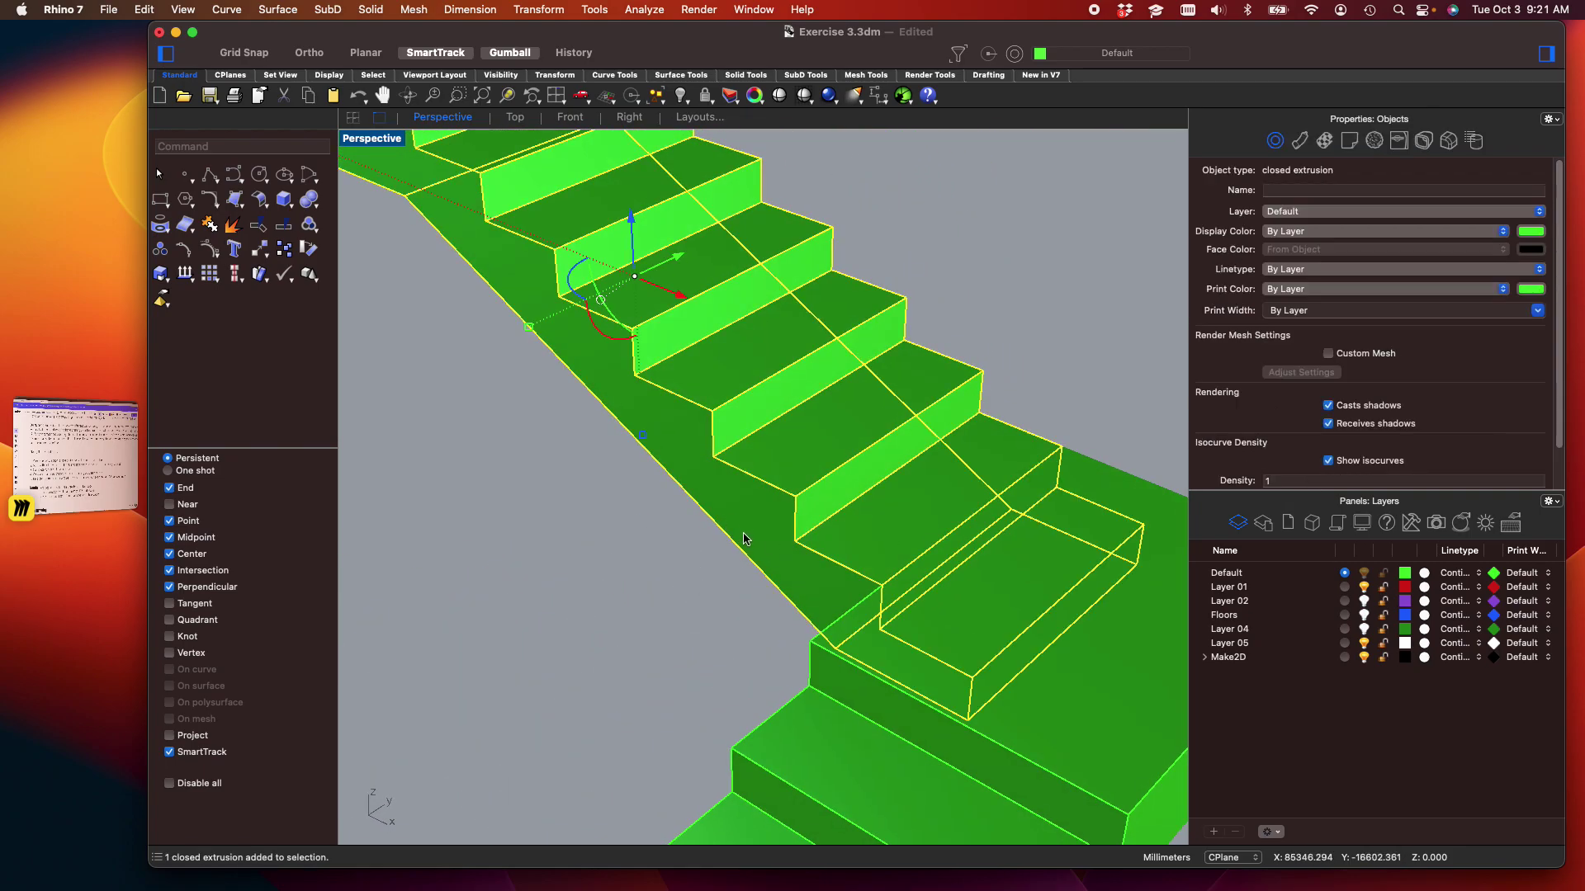
{"action": "scroll", "coordinate": [736, 549], "scroll_direction": "down", "scroll_amount": 4}
{"action": "right_click_drag", "start_coordinate": [715, 568], "coordinate": [697, 568]}
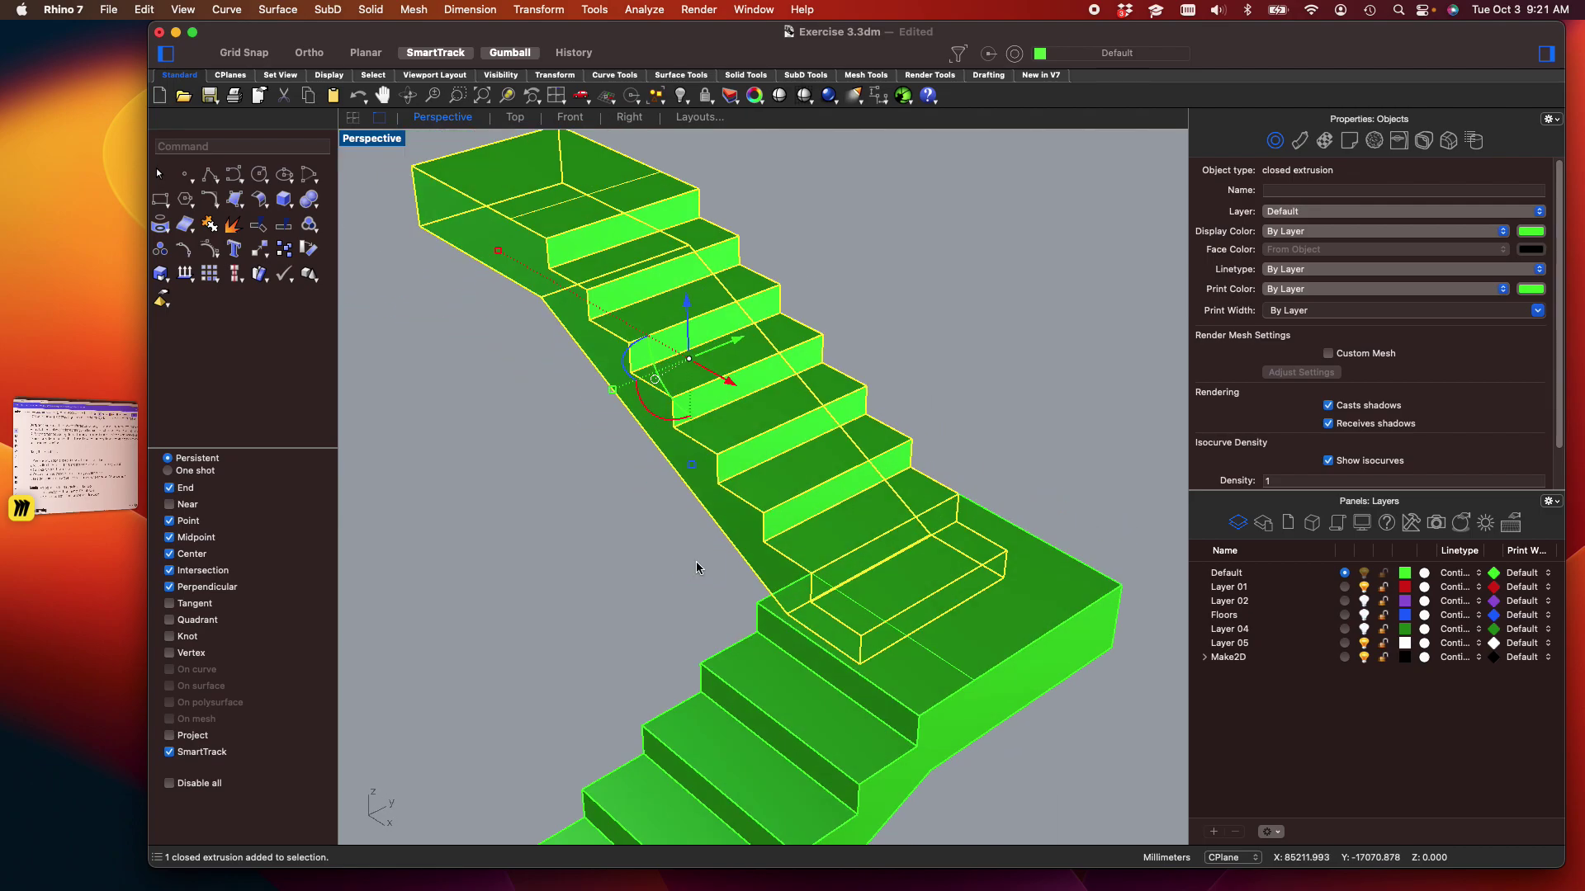
{"action": "key", "text": "Down"}
{"action": "key", "text": "Down"}
{"action": "key", "text": "Down"}
{"action": "key", "text": "Down"}
{"action": "key", "text": "Down"}
{"action": "key", "text": "Return"}
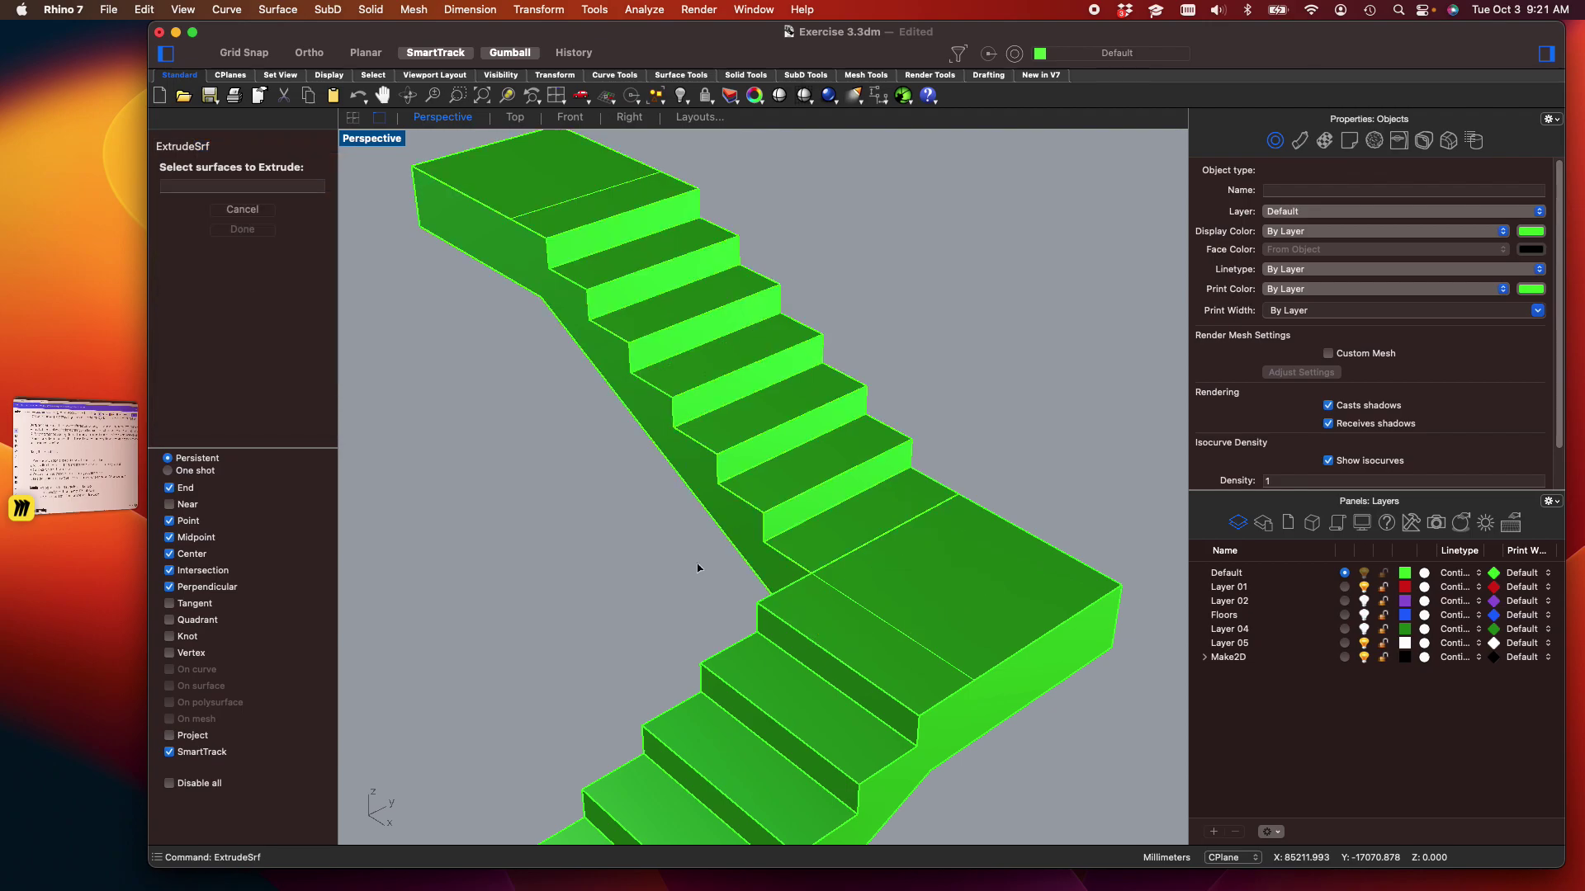
{"action": "left_click", "coordinate": [712, 475]}
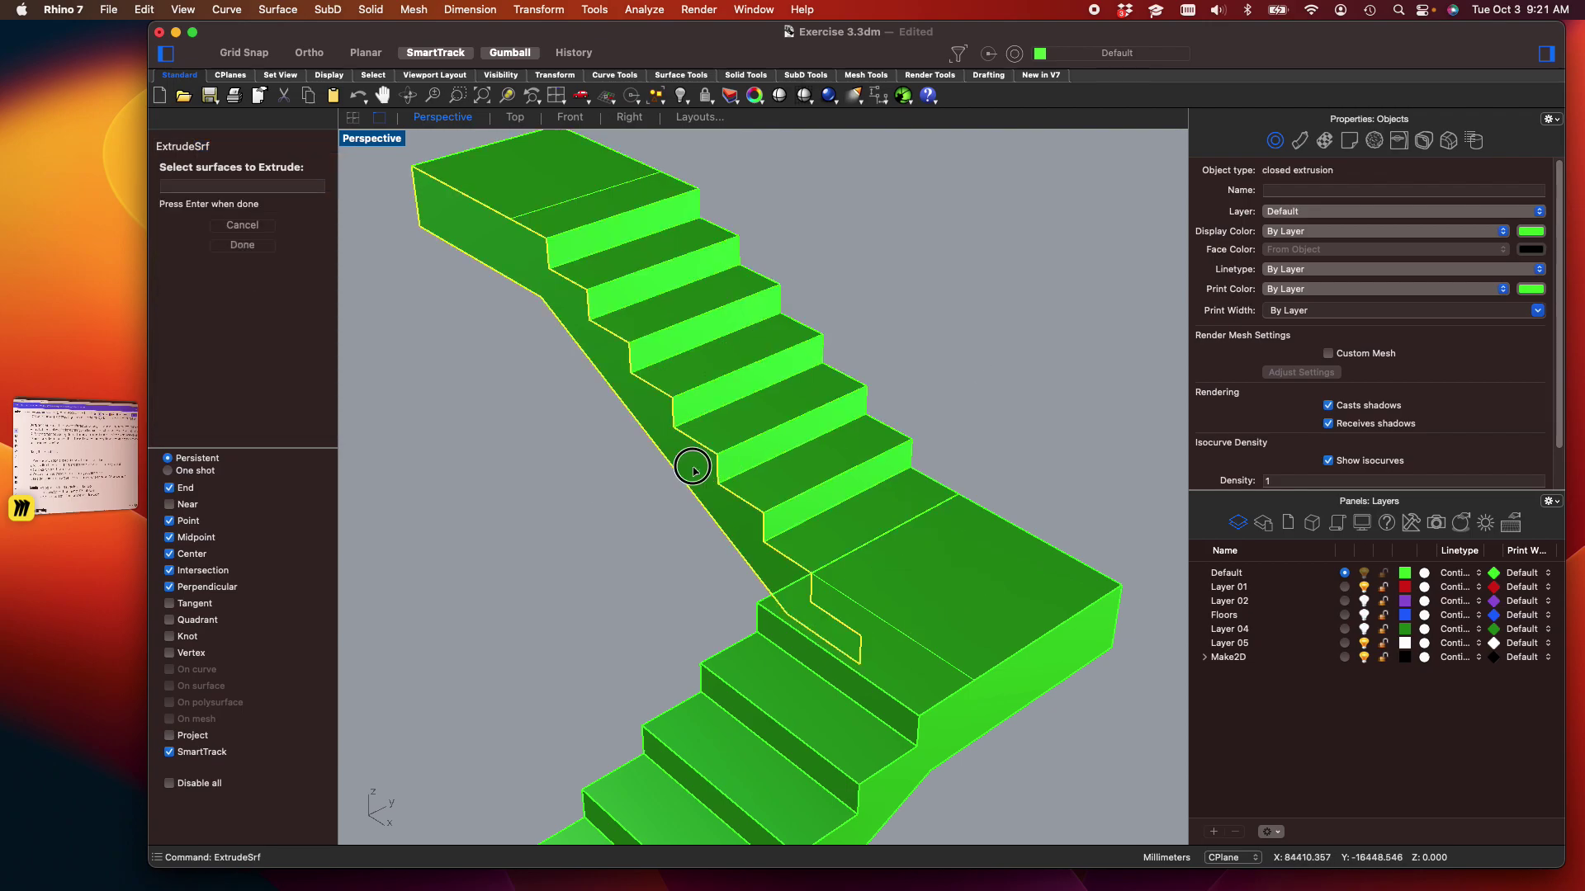
{"action": "key", "text": "Return"}
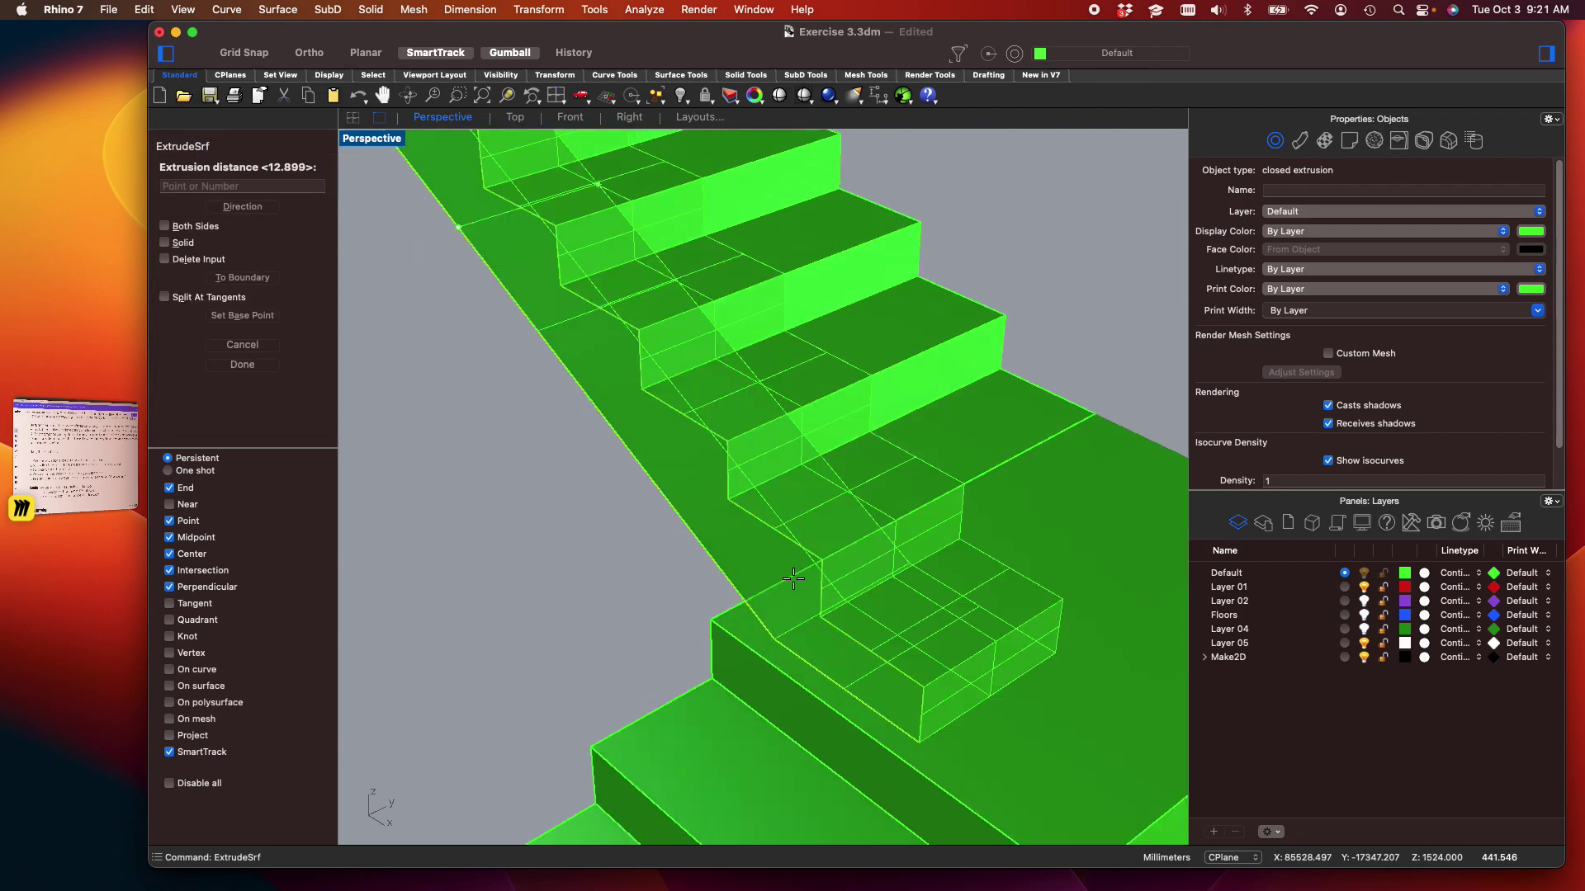
{"action": "left_click", "coordinate": [692, 582]}
Cap the open extruded strip along the upper flight's side to make it a closed solid
{"action": "scroll", "coordinate": [692, 582], "scroll_direction": "down", "scroll_amount": 5}
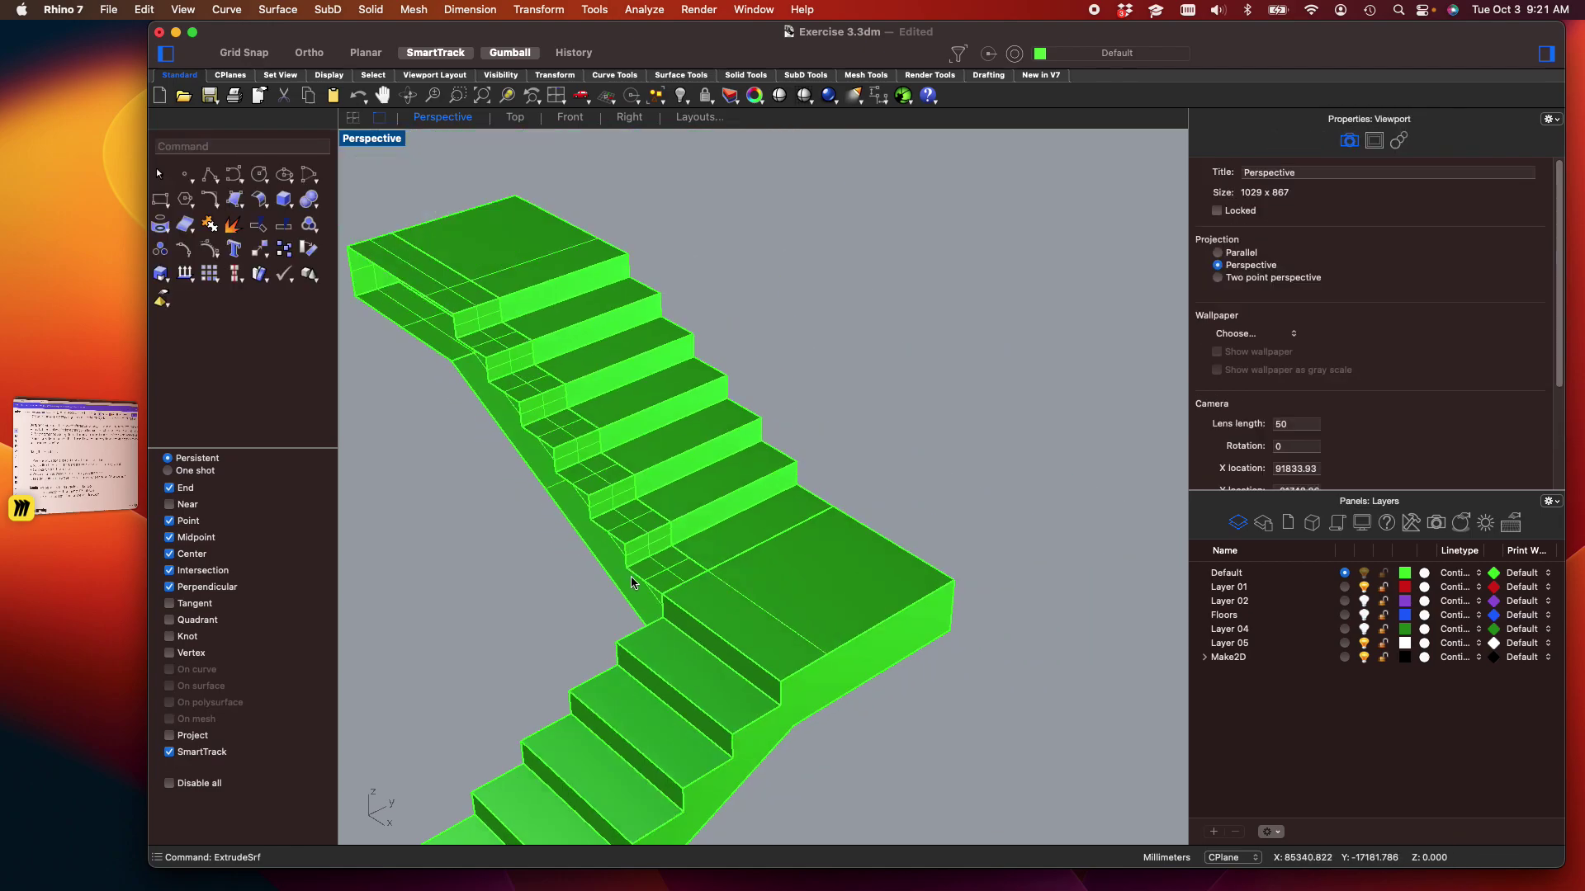
{"action": "scroll", "coordinate": [597, 476], "scroll_direction": "up", "scroll_amount": 5}
{"action": "right_click_drag", "start_coordinate": [595, 485], "coordinate": [672, 488]}
{"action": "left_click", "coordinate": [665, 445]}
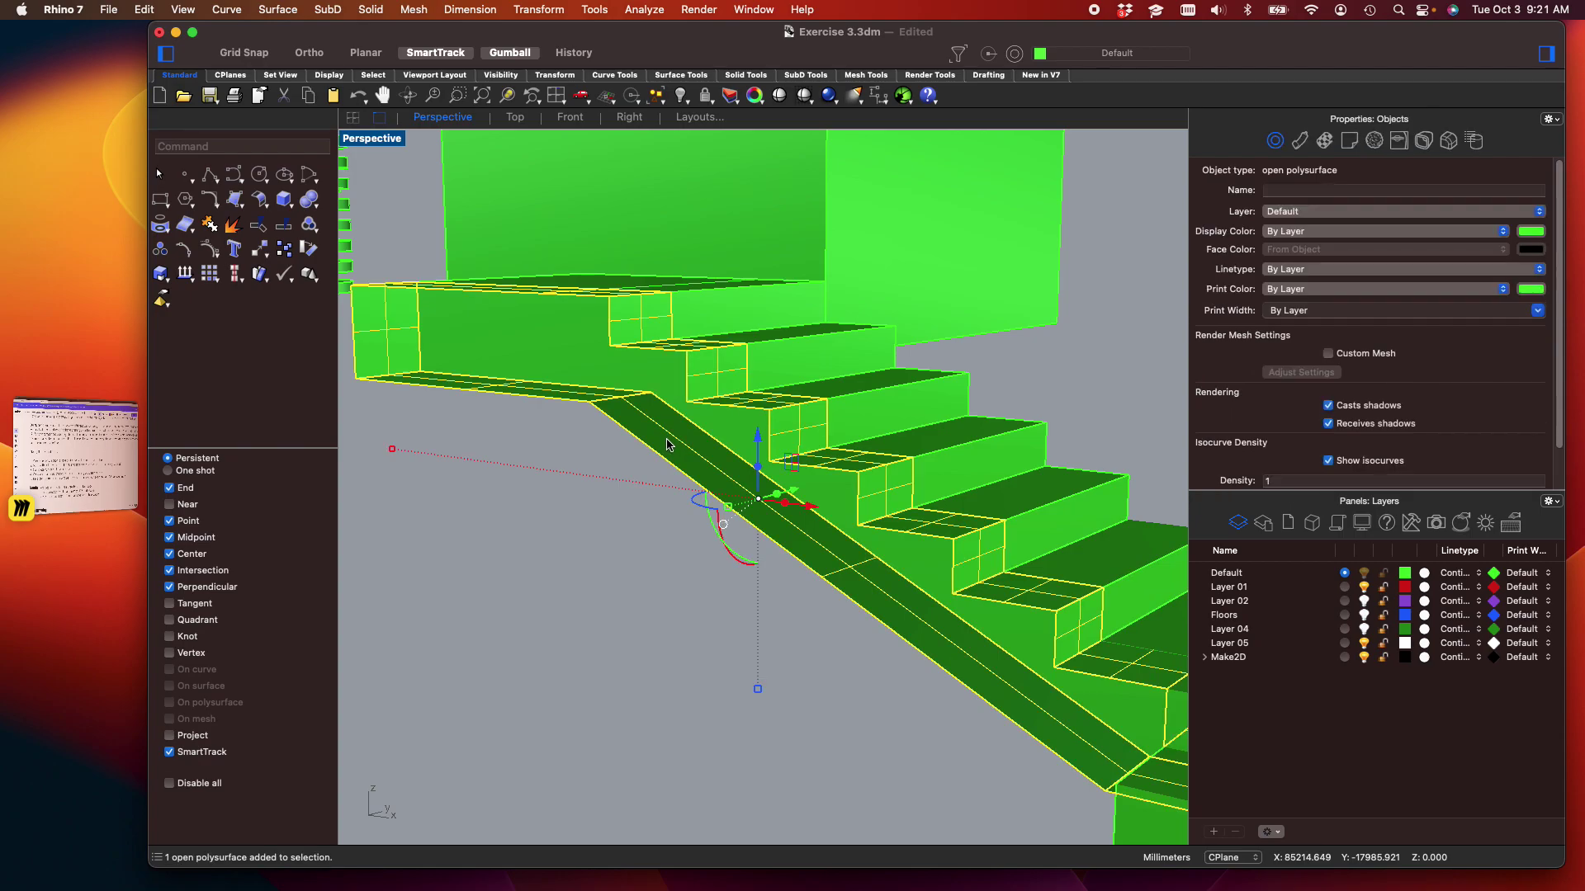
{"action": "type", "text": "cap"}
{"action": "key", "text": "Return"}
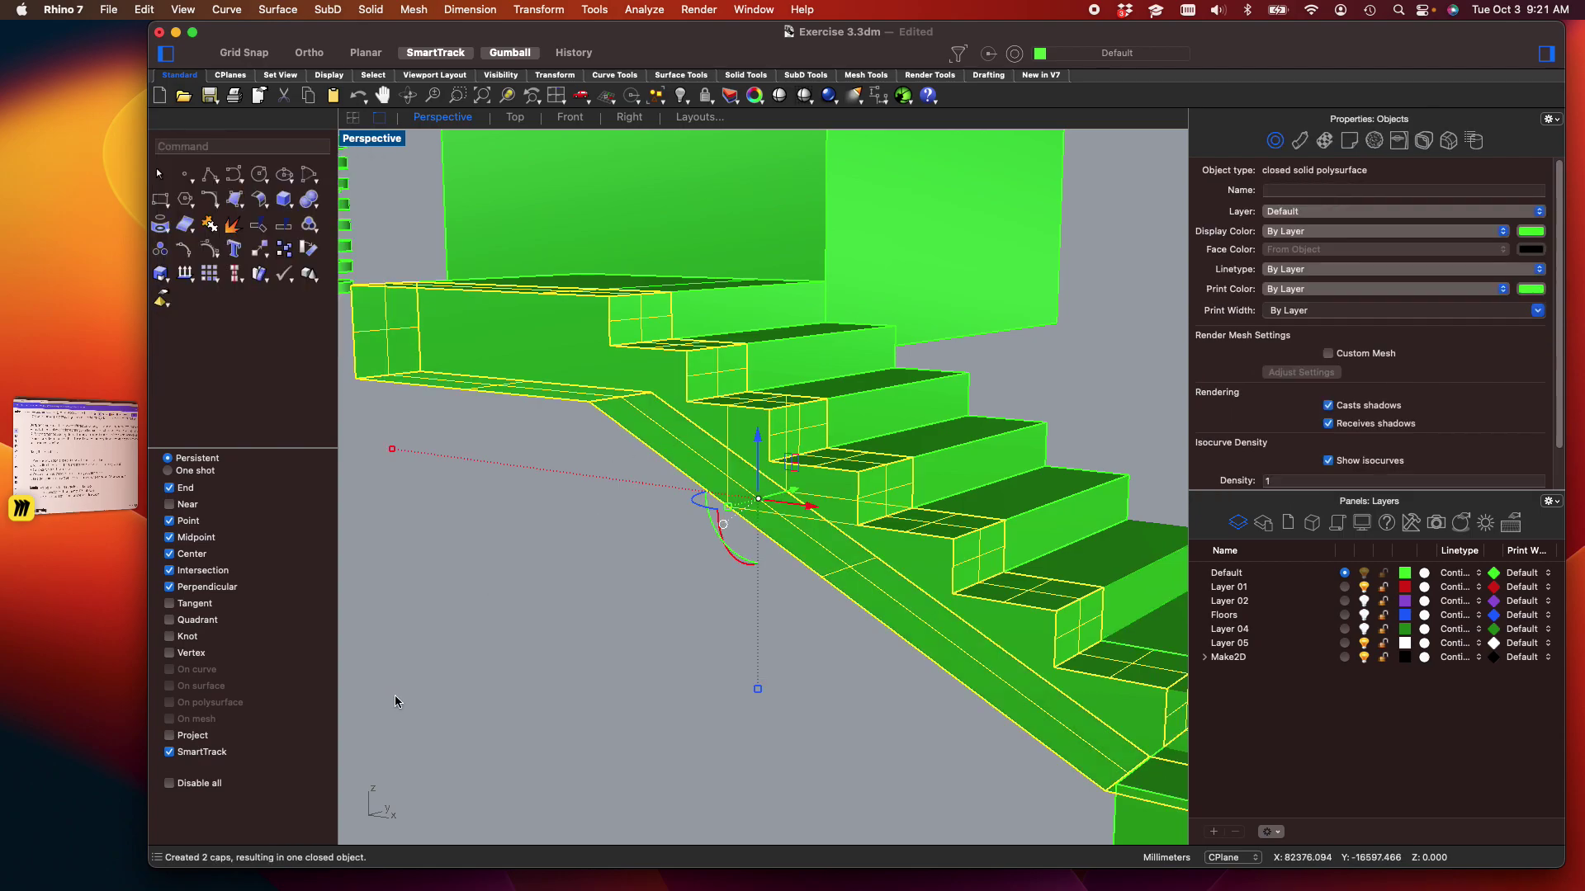
{"action": "left_click", "coordinate": [449, 597]}
Inspect the two-flight stair in Rendered display and switch the viewport back to Shaded
{"action": "right_click_drag", "start_coordinate": [449, 597], "coordinate": [594, 621]}
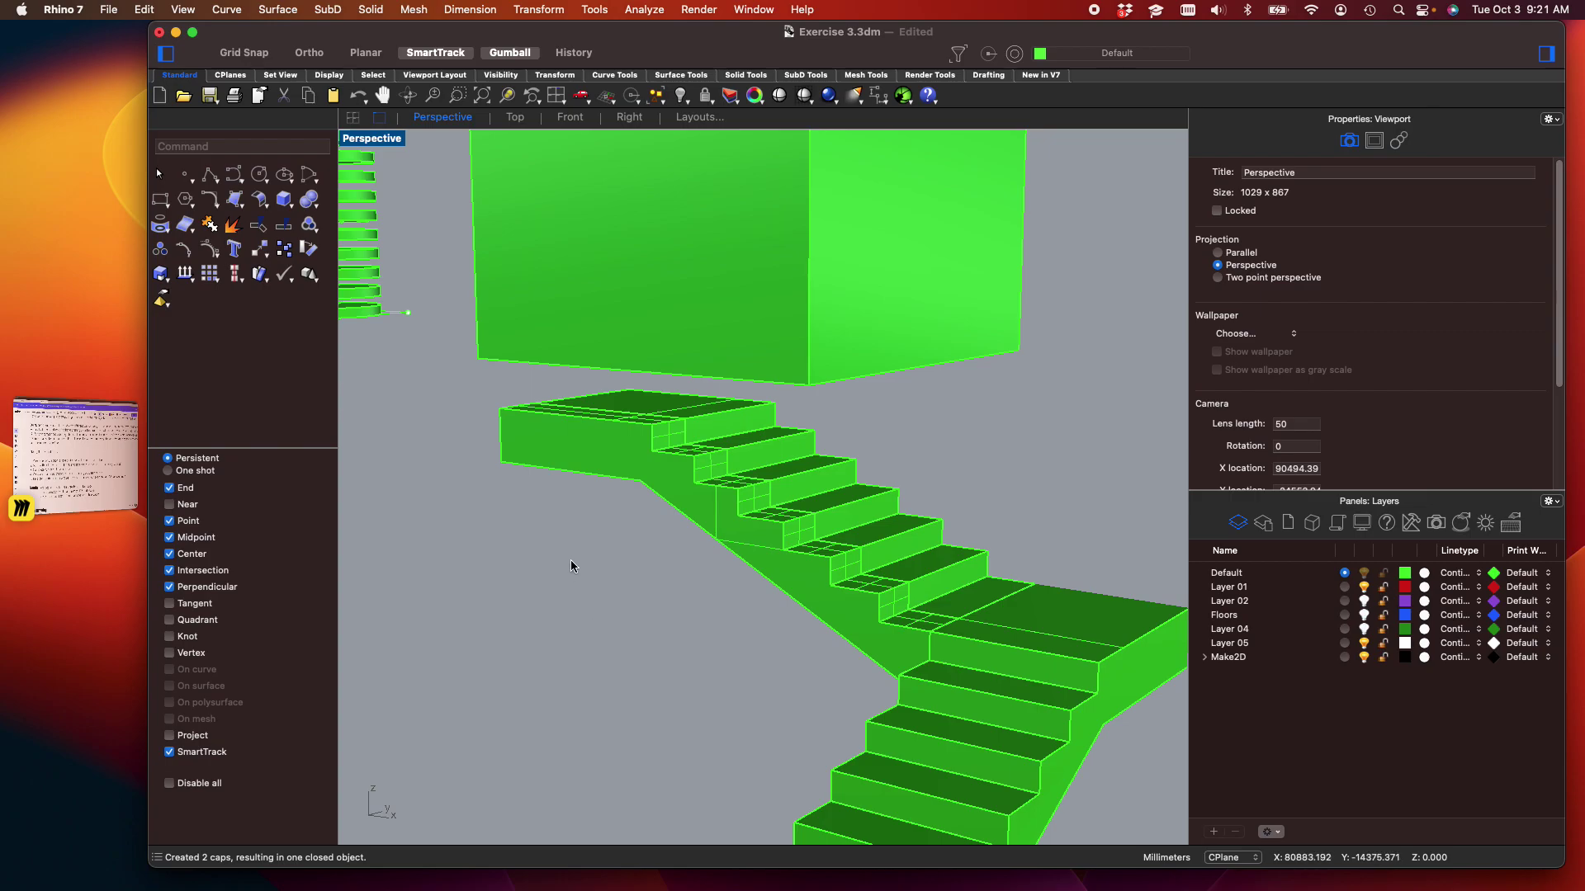
{"action": "right_click_drag", "start_coordinate": [700, 654], "coordinate": [754, 348], "text": "shift"}
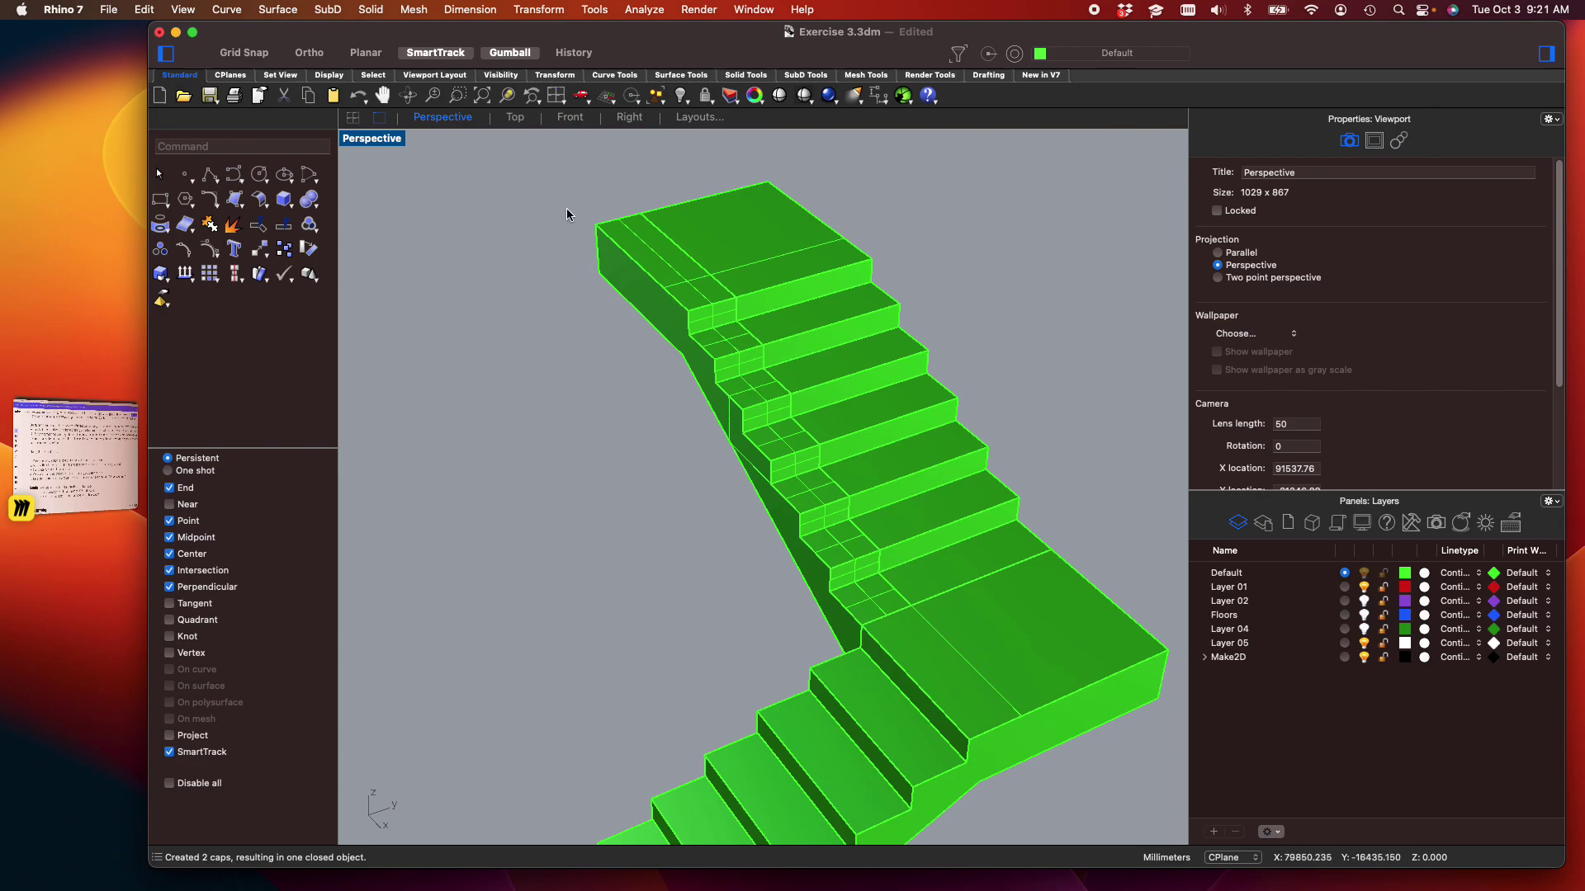
{"action": "left_click", "coordinate": [383, 150]}
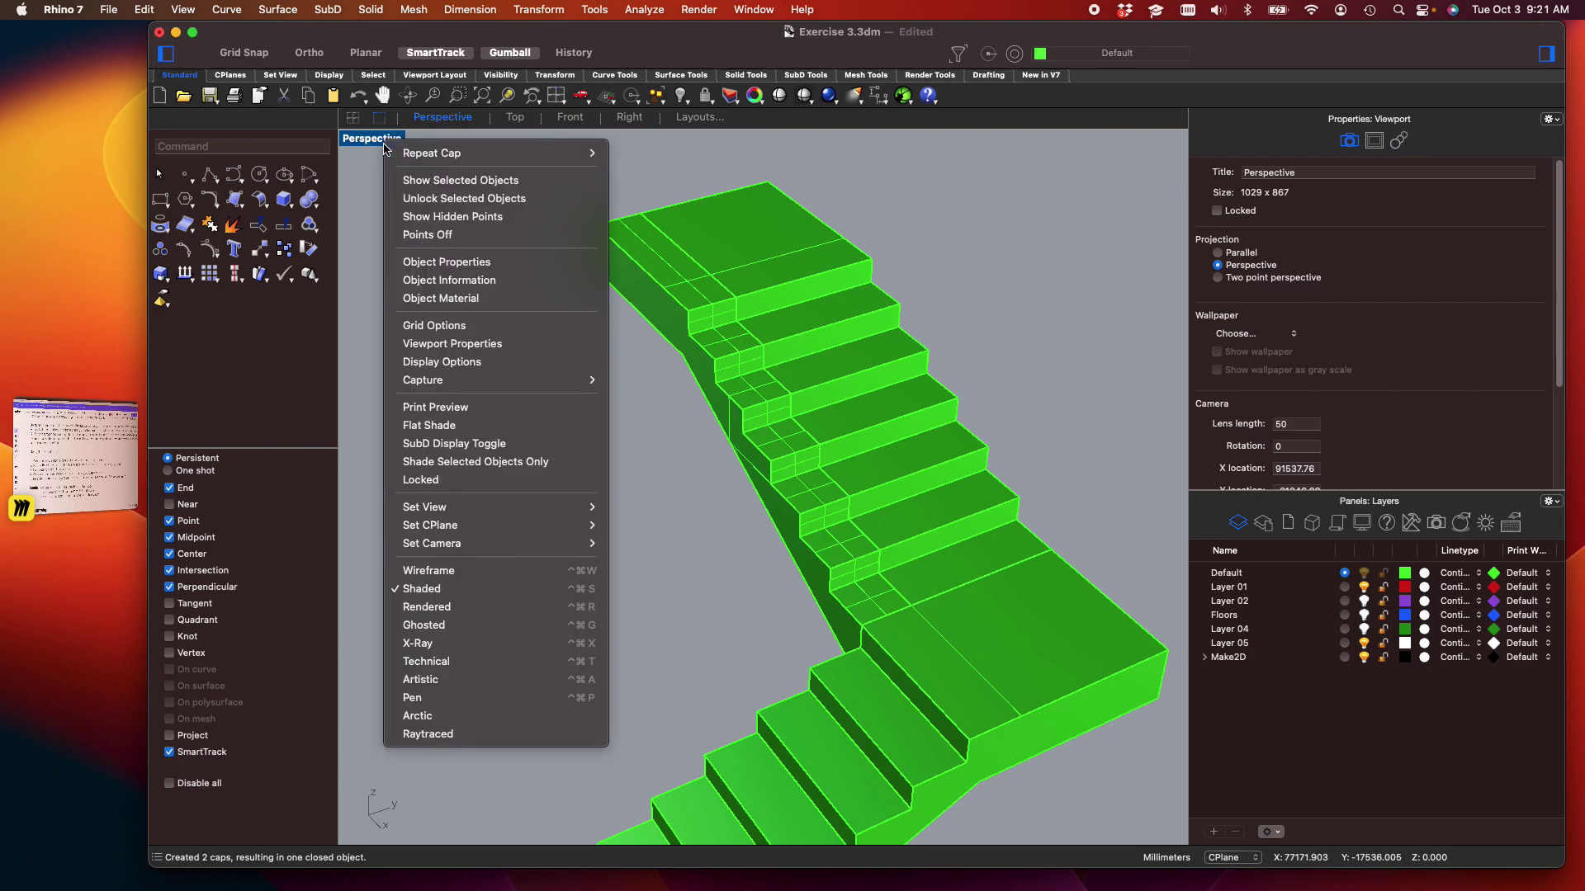
{"action": "left_click", "coordinate": [446, 608]}
{"action": "right_click_drag", "start_coordinate": [697, 605], "coordinate": [652, 534]}
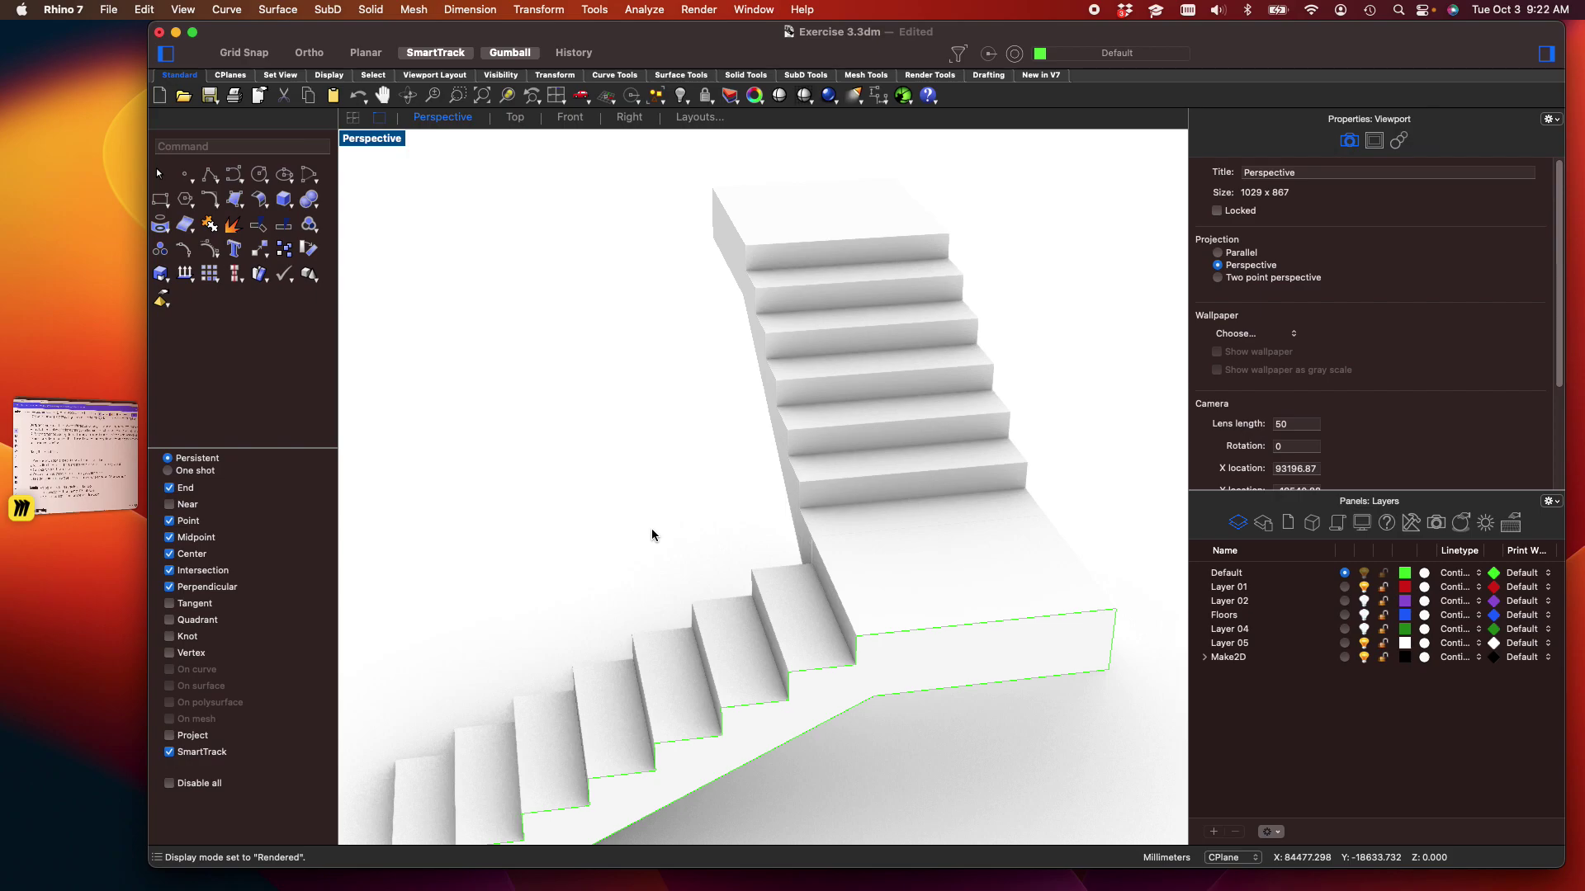
{"action": "left_click", "coordinate": [378, 139]}
{"action": "left_click", "coordinate": [435, 587]}
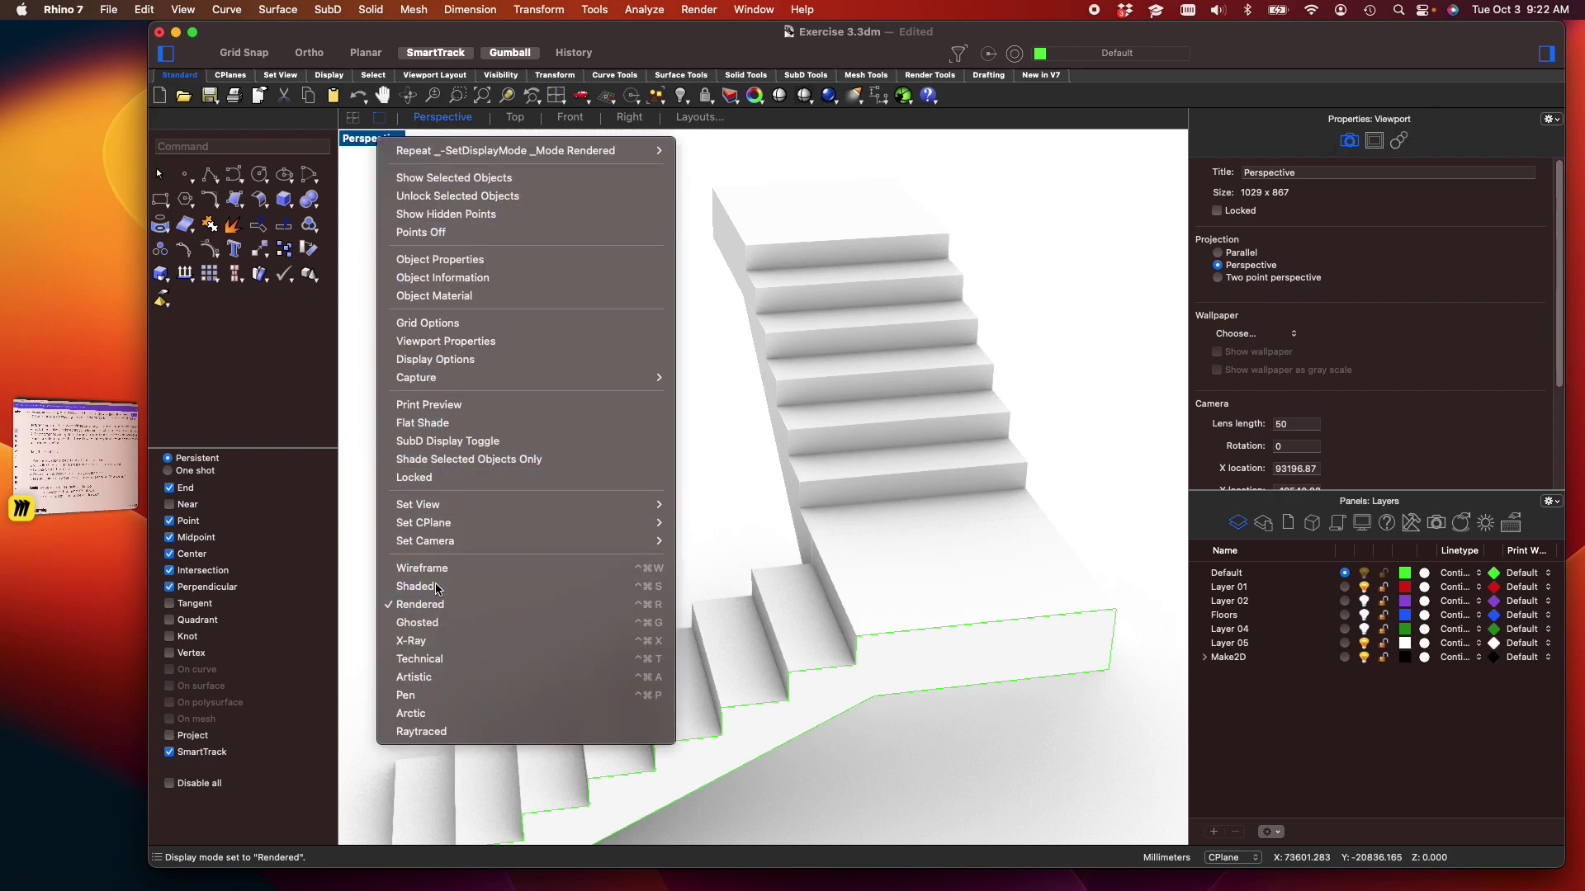
Try to join the upper flight and its capped side strip with Join, then undo the stray drag of the flight
{"action": "left_click", "coordinate": [829, 476]}
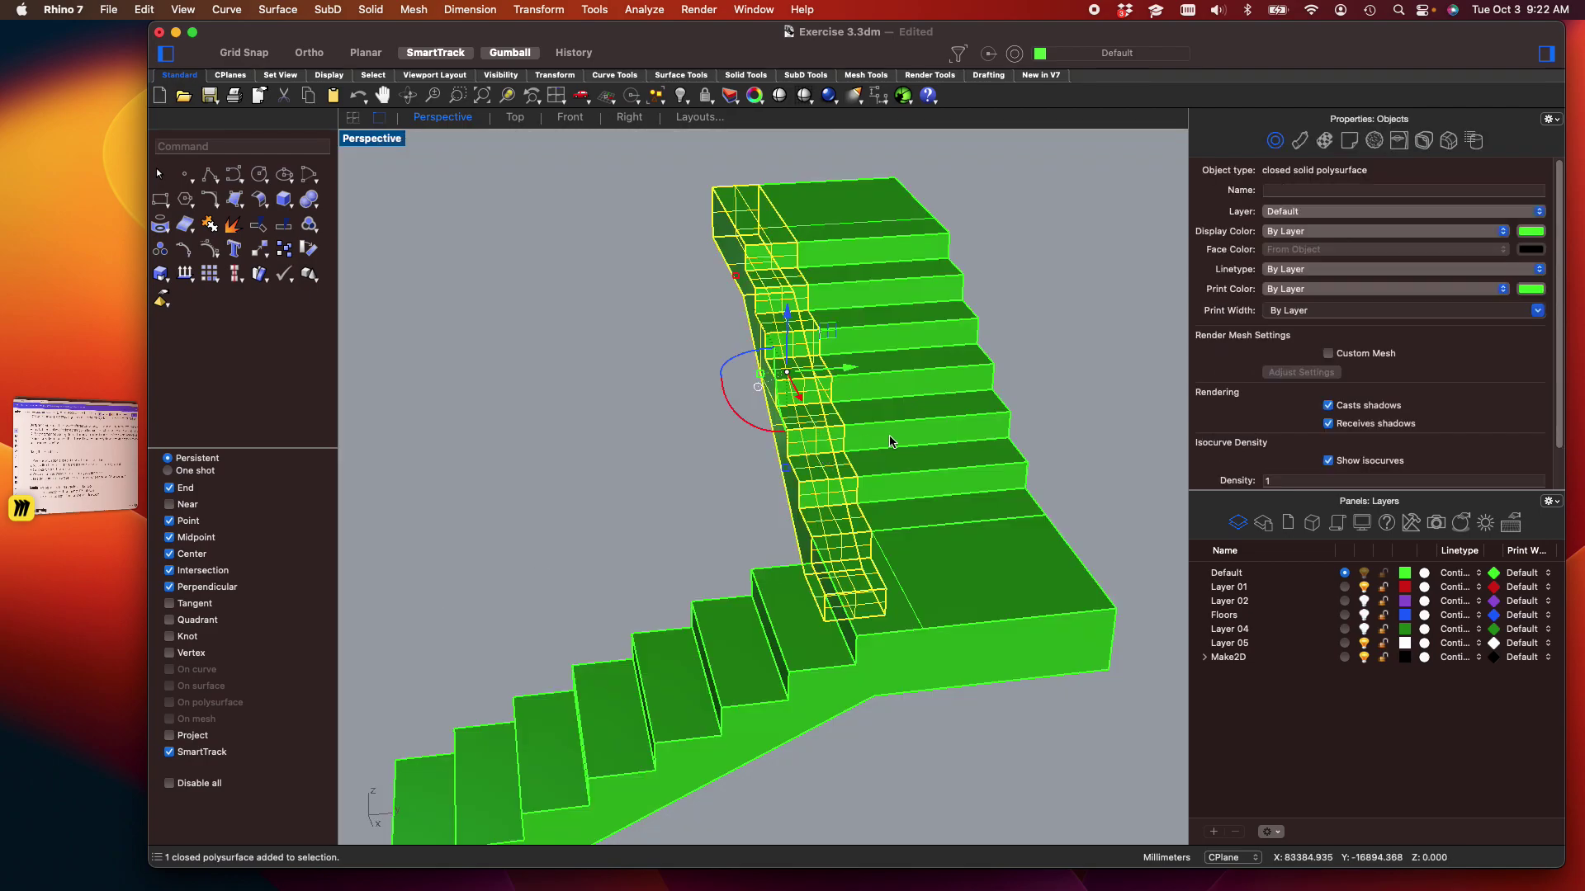
{"action": "left_click", "coordinate": [917, 432]}
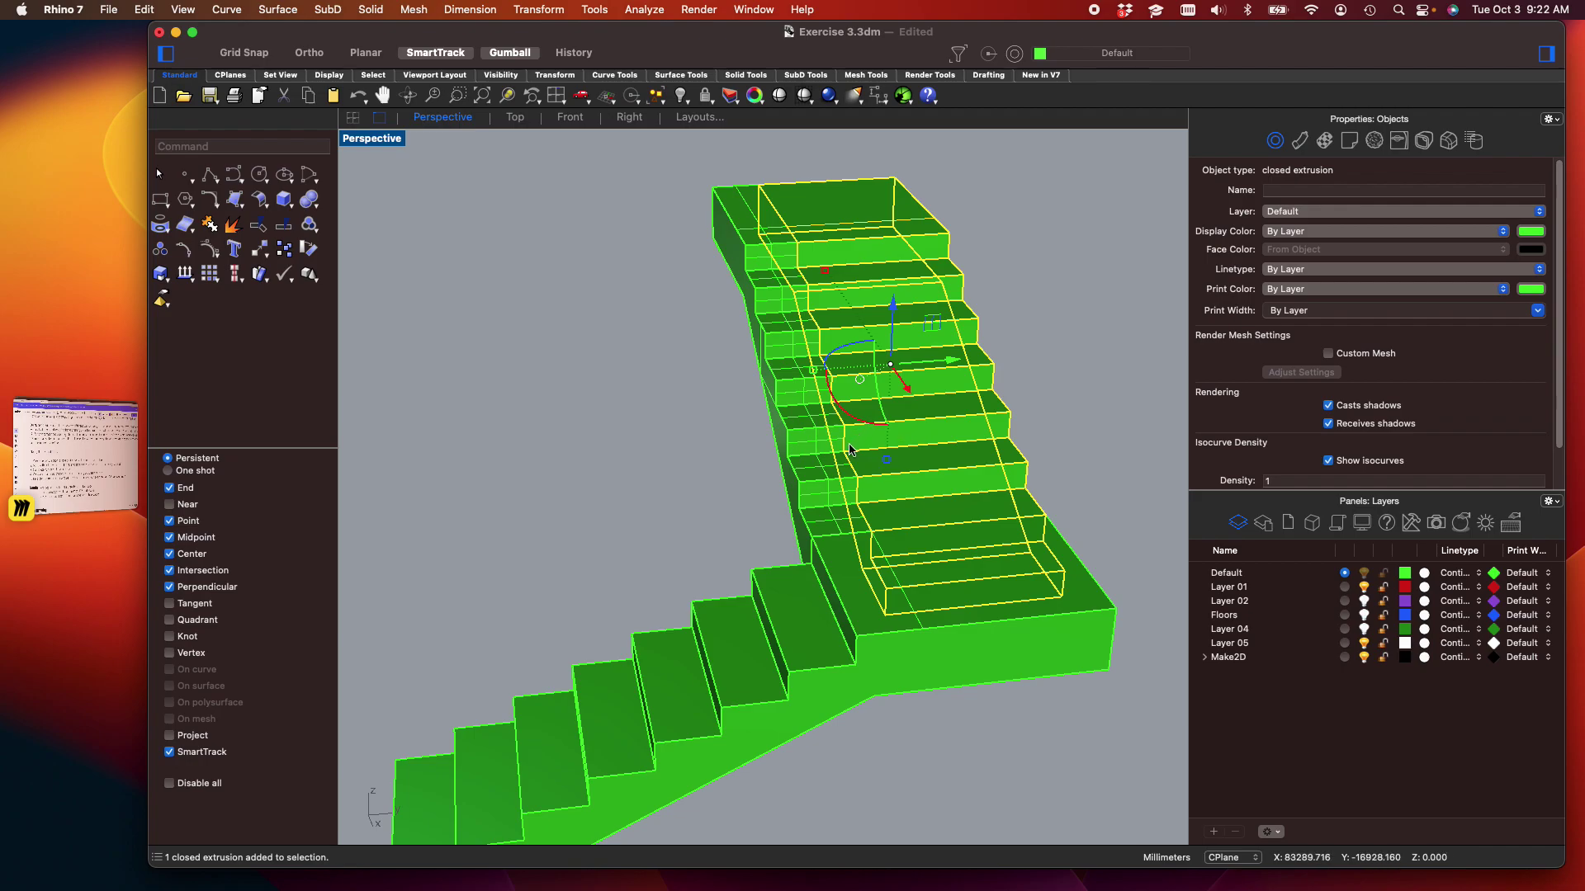
{"action": "left_click", "coordinate": [815, 478], "text": "shift"}
{"action": "type", "text": "join"}
{"action": "key", "text": "Return"}
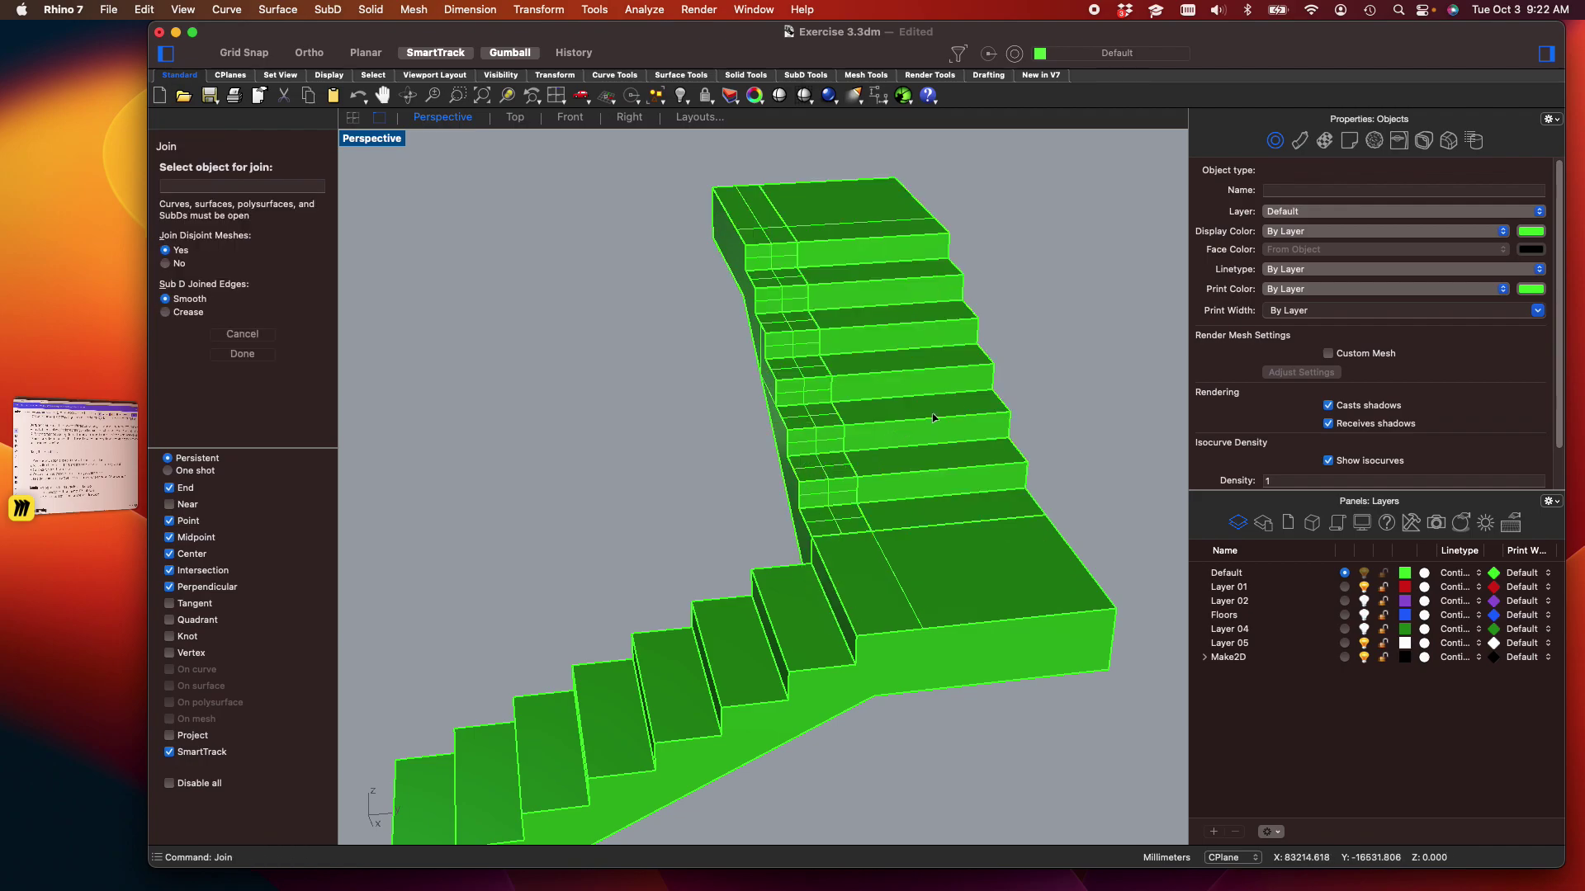
{"action": "key", "text": "Escape"}
{"action": "left_click_drag", "start_coordinate": [847, 398], "coordinate": [847, 416]}
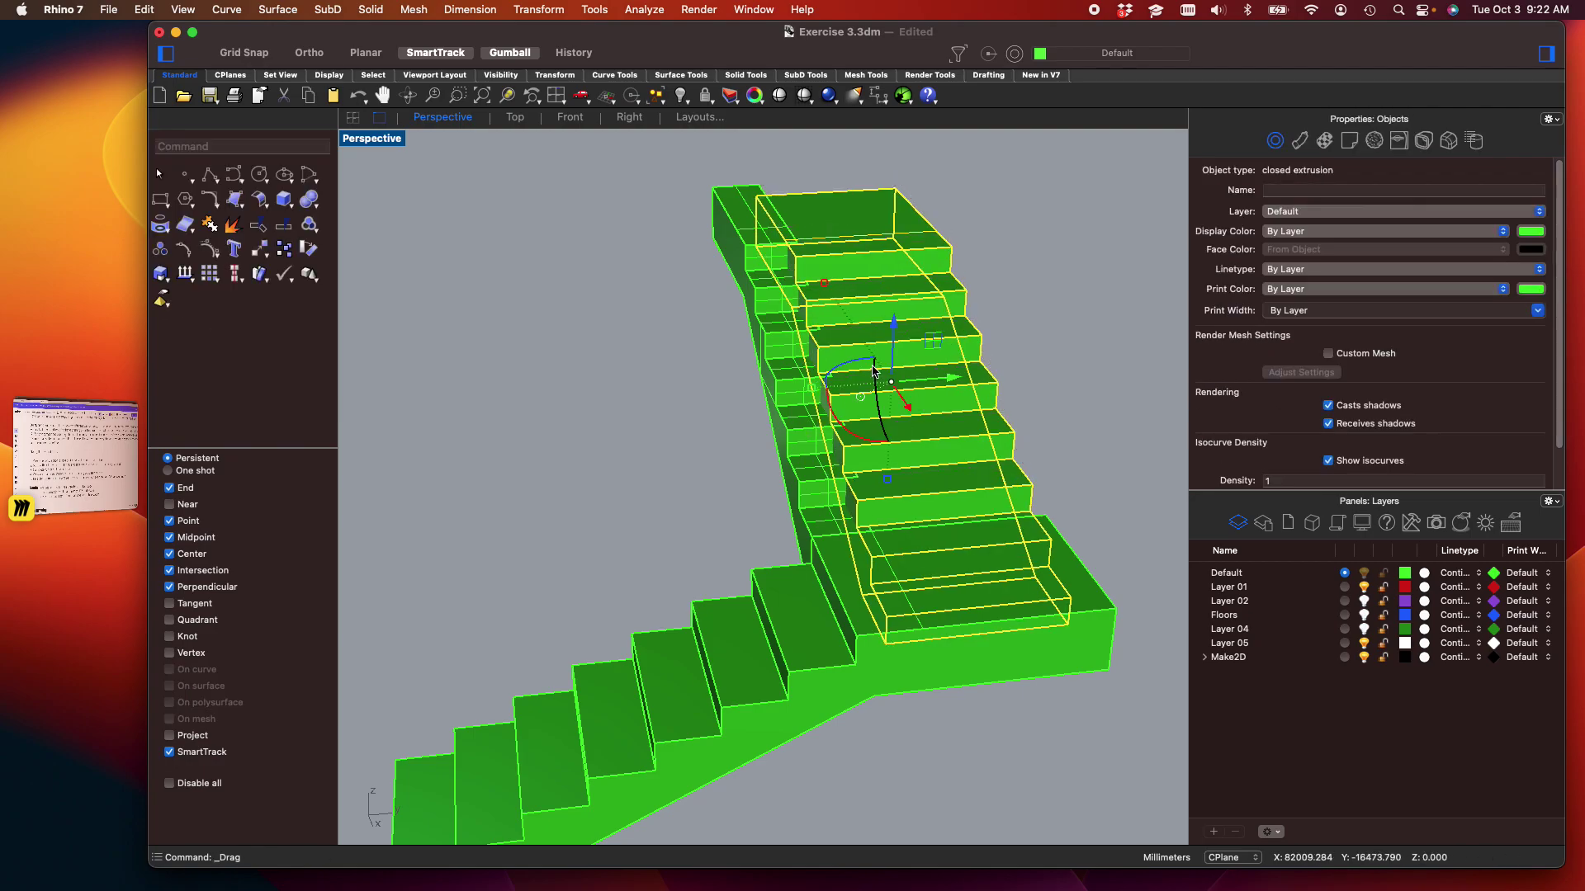
{"action": "key", "text": "super+z"}
{"action": "key", "text": "Escape"}
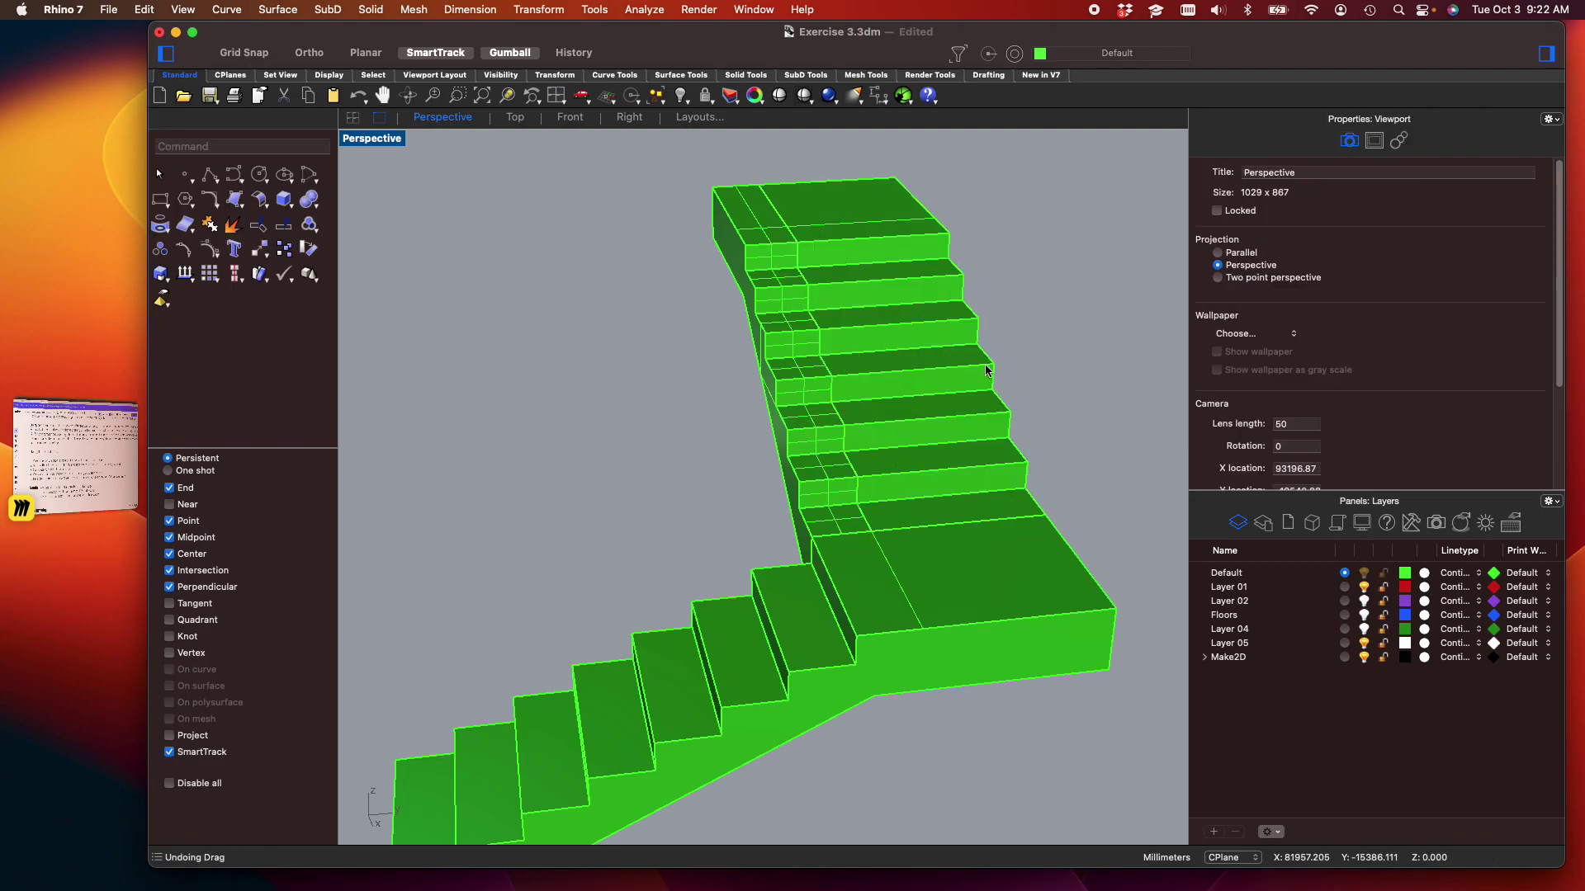
Merge the upper flight and its side strip into one solid with BooleanUnion
{"action": "left_click_drag", "start_coordinate": [877, 347], "coordinate": [752, 345]}
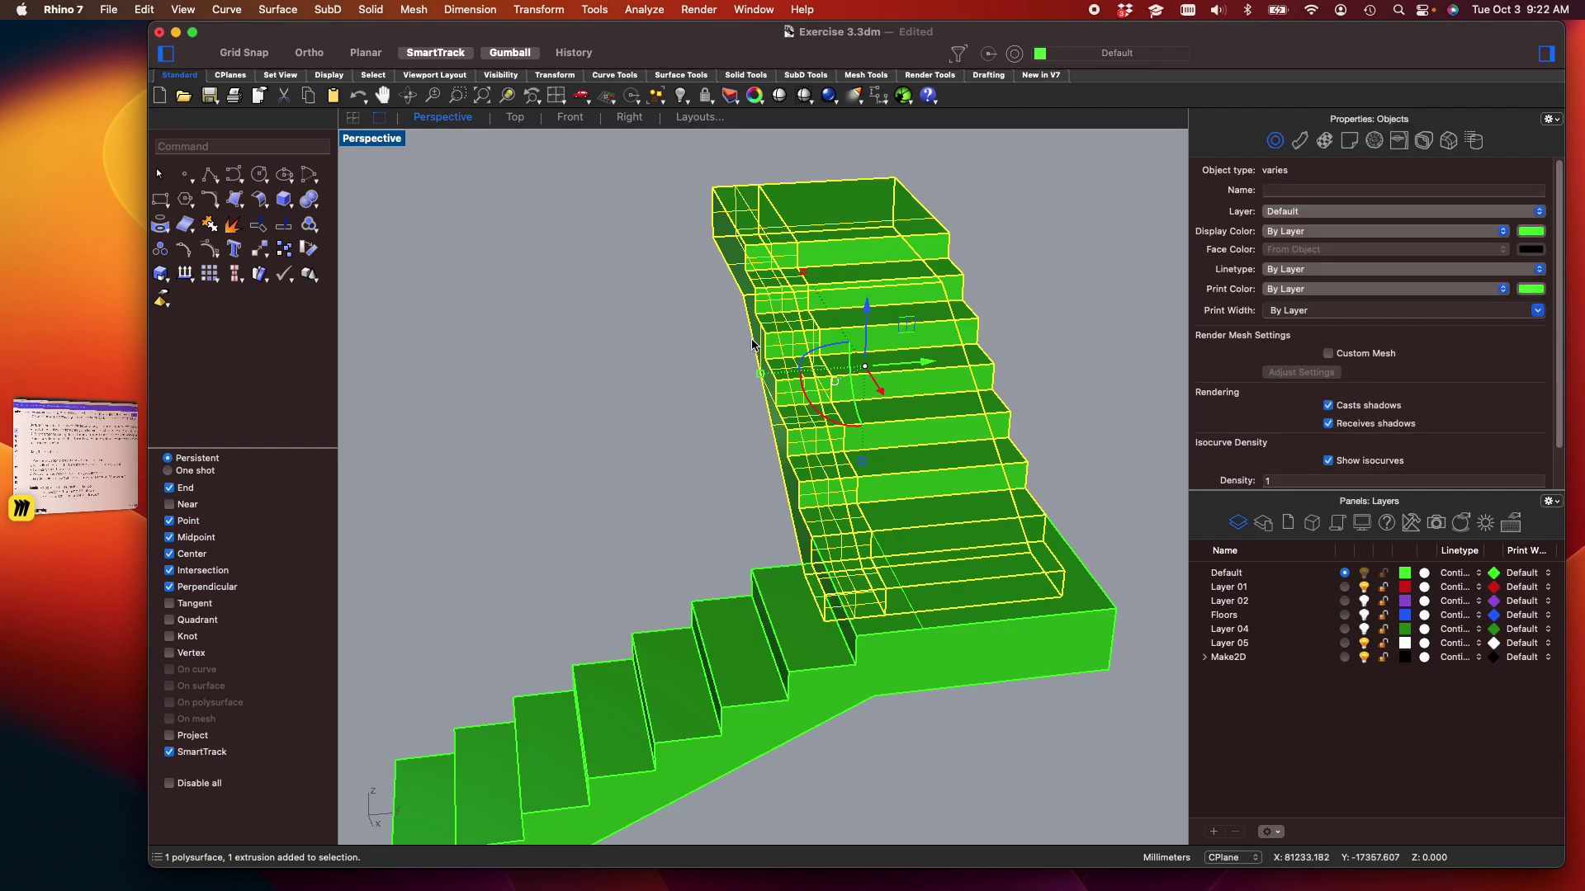
{"action": "type", "text": "Box"}
{"action": "key", "text": "Up"}
{"action": "key", "text": "Up"}
{"action": "key", "text": "Up"}
{"action": "key", "text": "Up"}
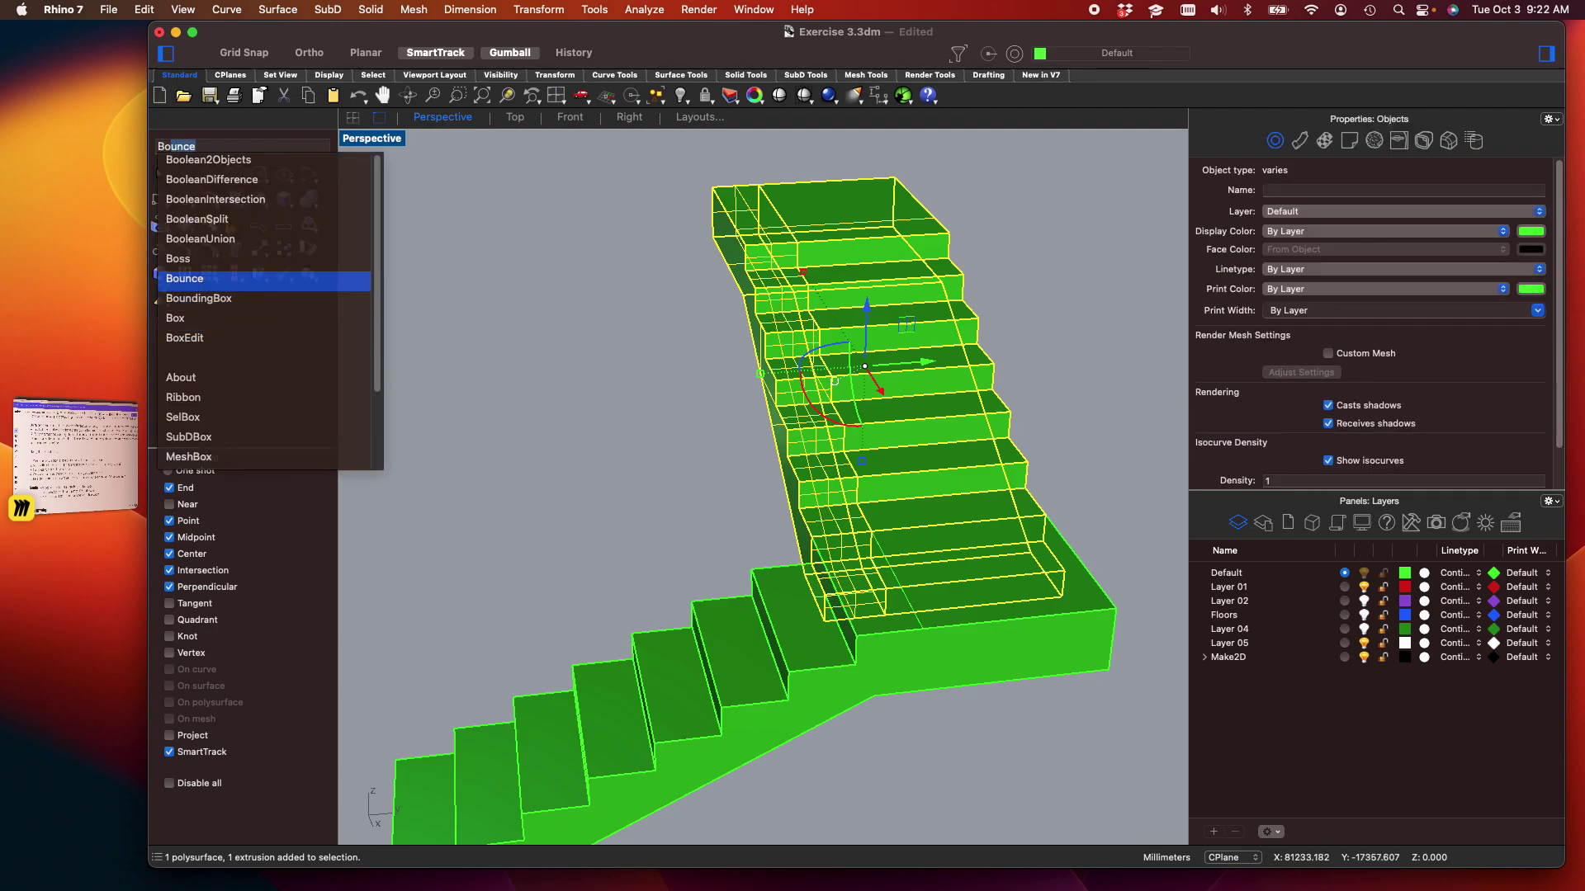
{"action": "key", "text": "Return"}
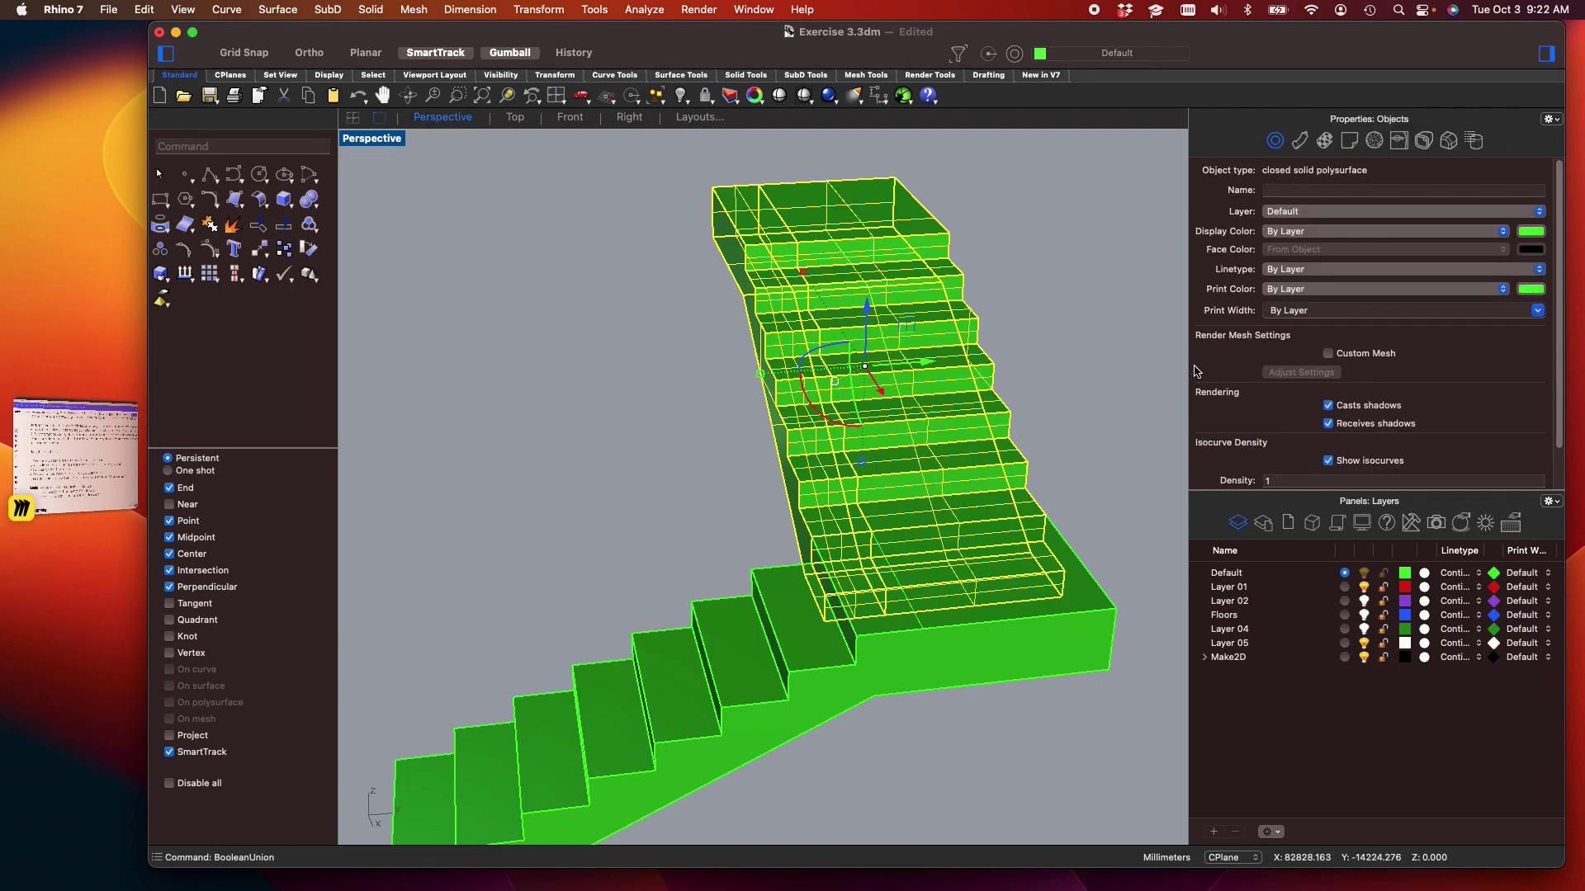
{"action": "left_click", "coordinate": [1101, 384]}
{"action": "right_click_drag", "start_coordinate": [1101, 385], "coordinate": [874, 442]}
{"action": "scroll", "coordinate": [835, 390], "scroll_direction": "up", "scroll_amount": 5}
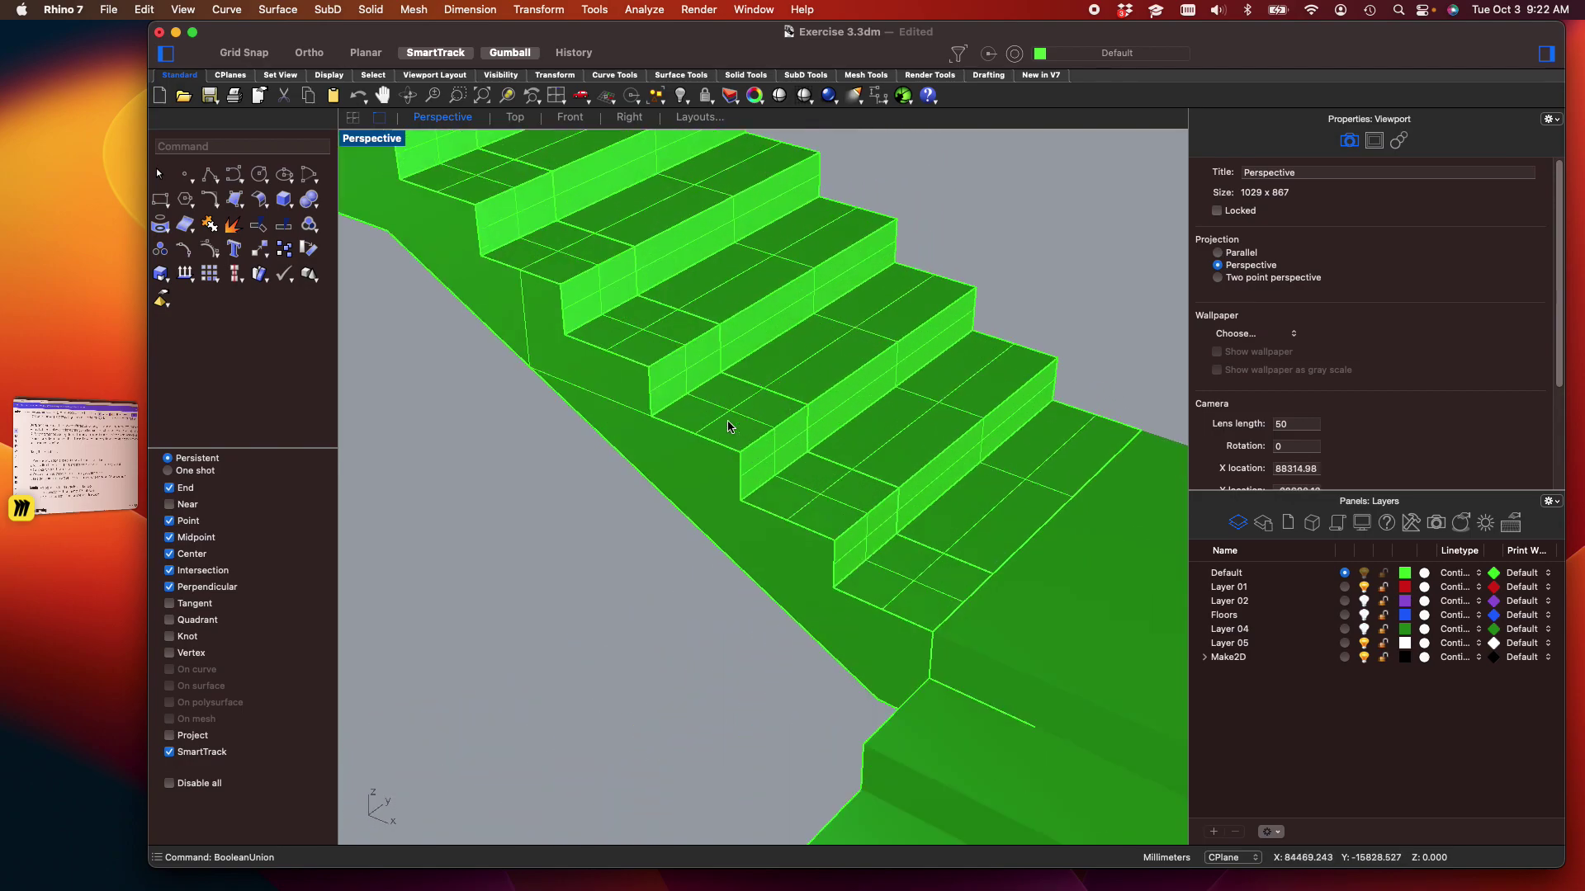
Turn off the isocurve display for the merged upper flight
{"action": "left_click", "coordinate": [798, 402]}
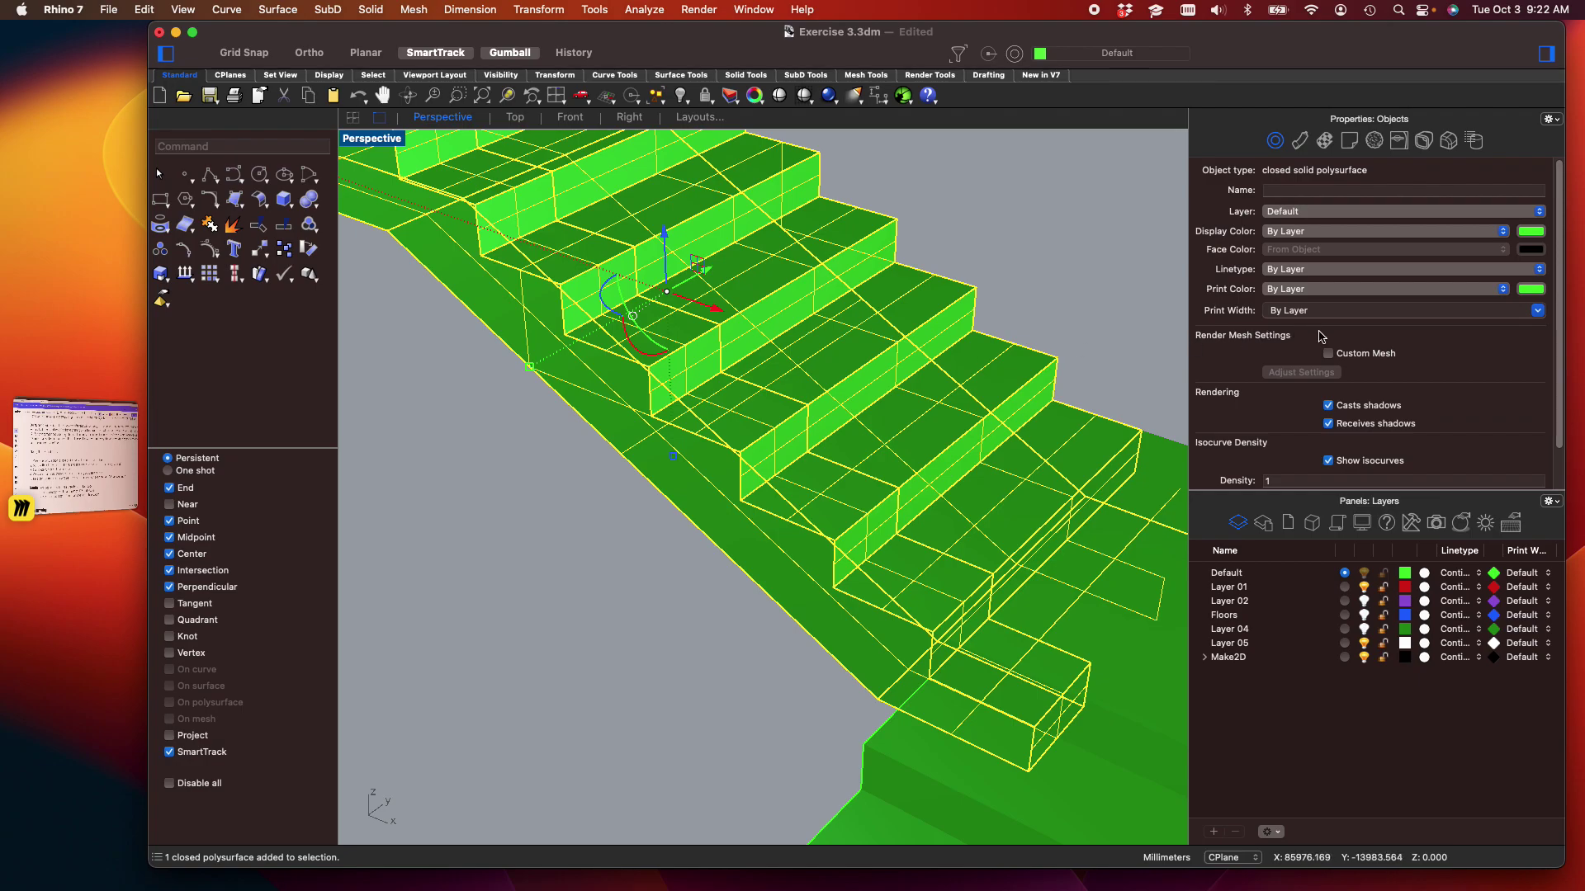
{"action": "scroll", "coordinate": [1395, 364], "scroll_direction": "down", "scroll_amount": 1}
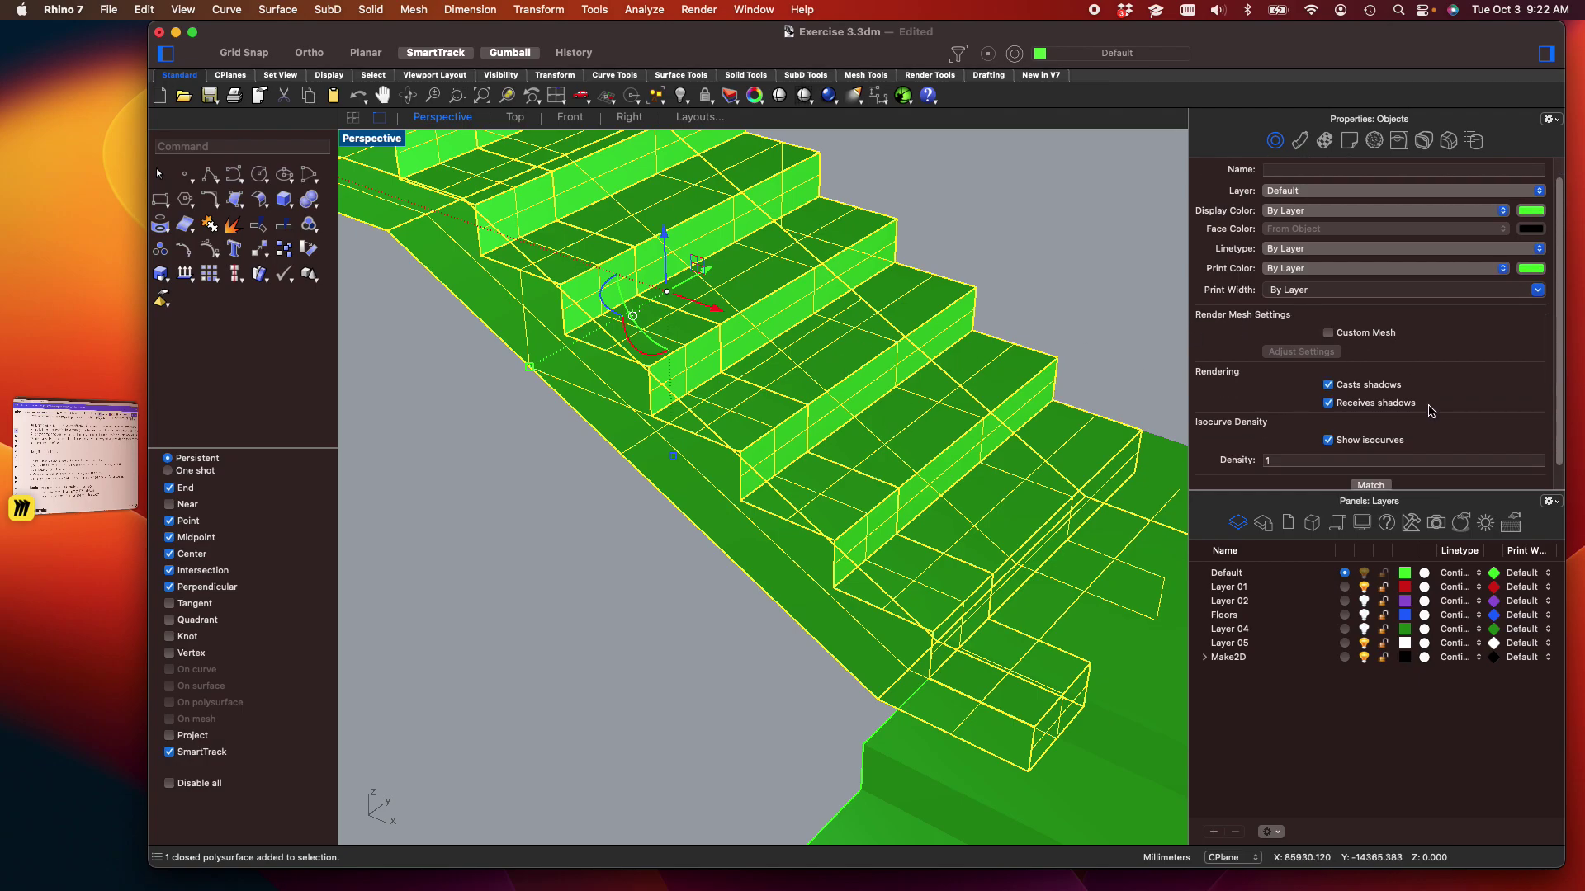
{"action": "left_click", "coordinate": [1328, 441]}
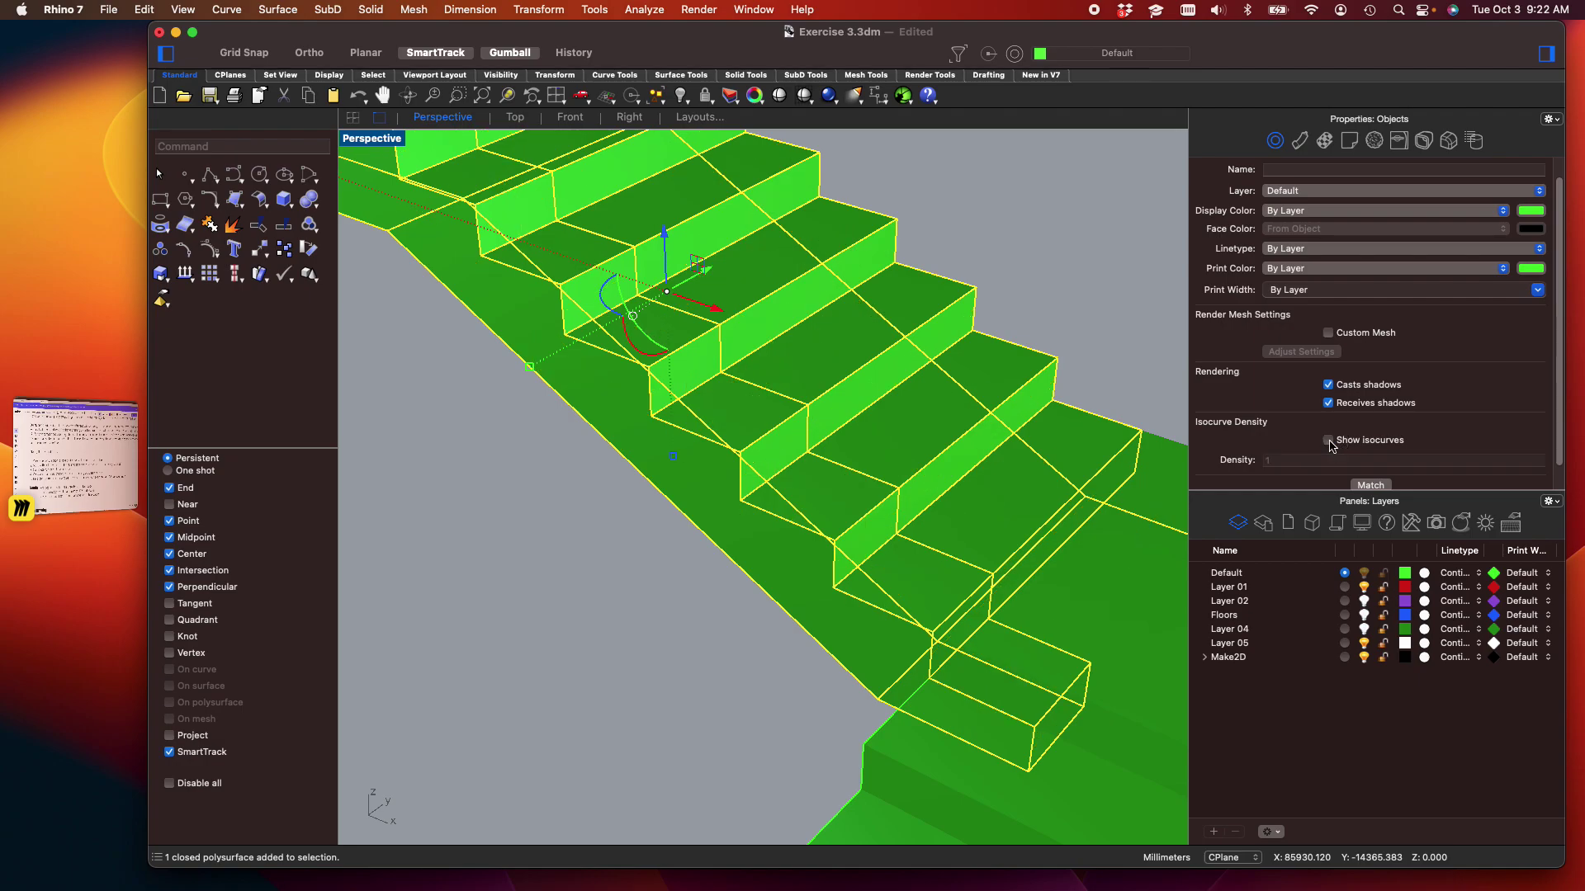
{"action": "left_click", "coordinate": [1141, 339]}
{"action": "right_click_drag", "start_coordinate": [1068, 439], "coordinate": [1047, 486], "text": "shift"}
{"action": "left_click", "coordinate": [973, 480]}
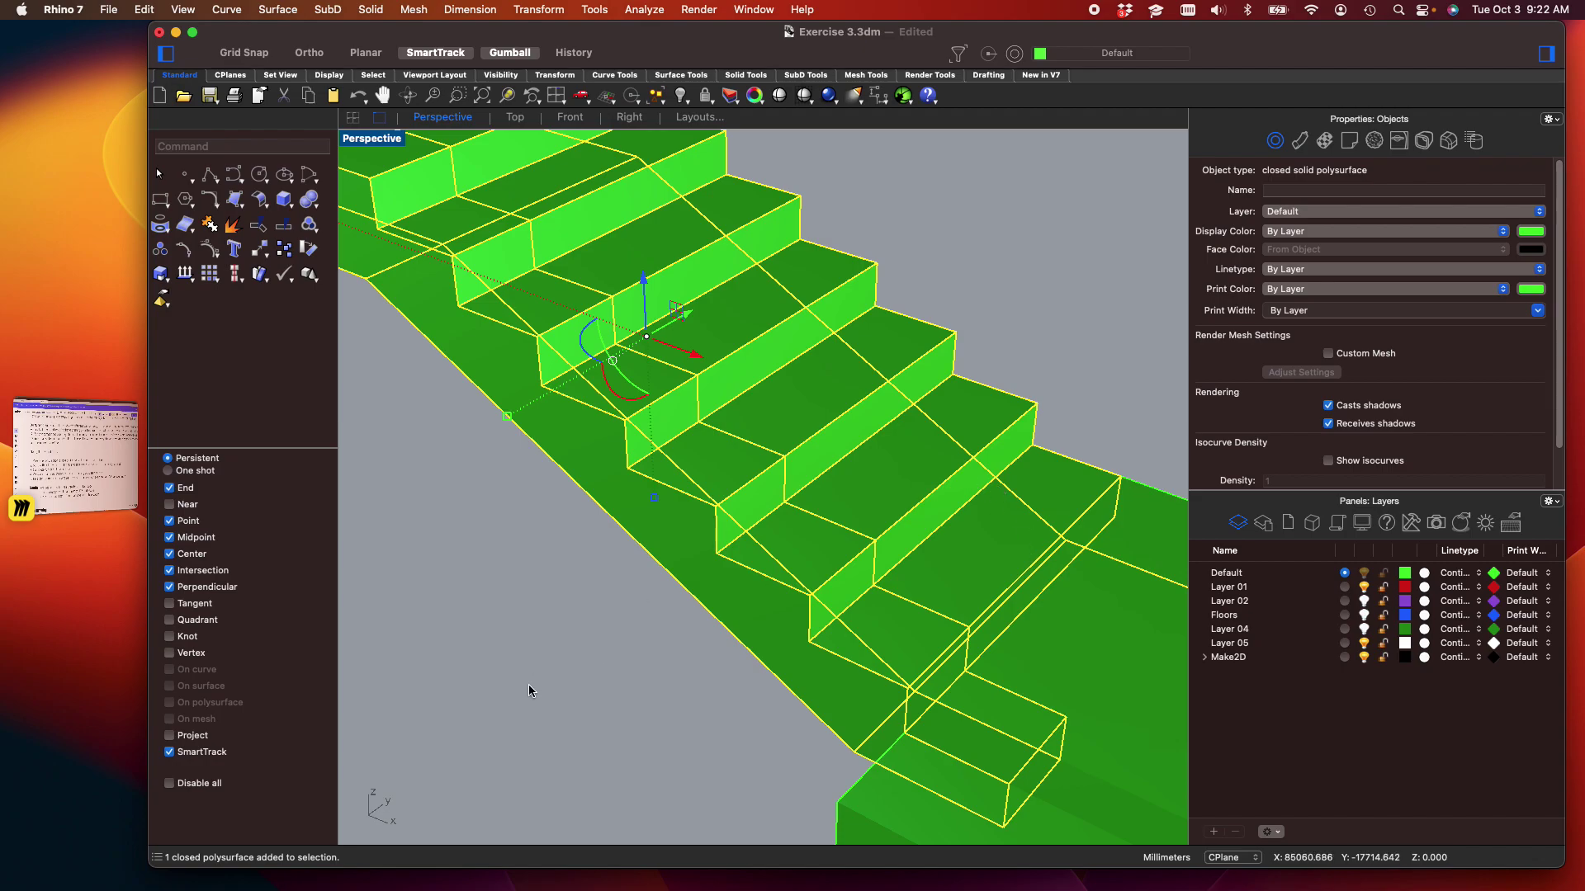
{"action": "left_click", "coordinate": [581, 552]}
{"action": "left_click", "coordinate": [747, 428]}
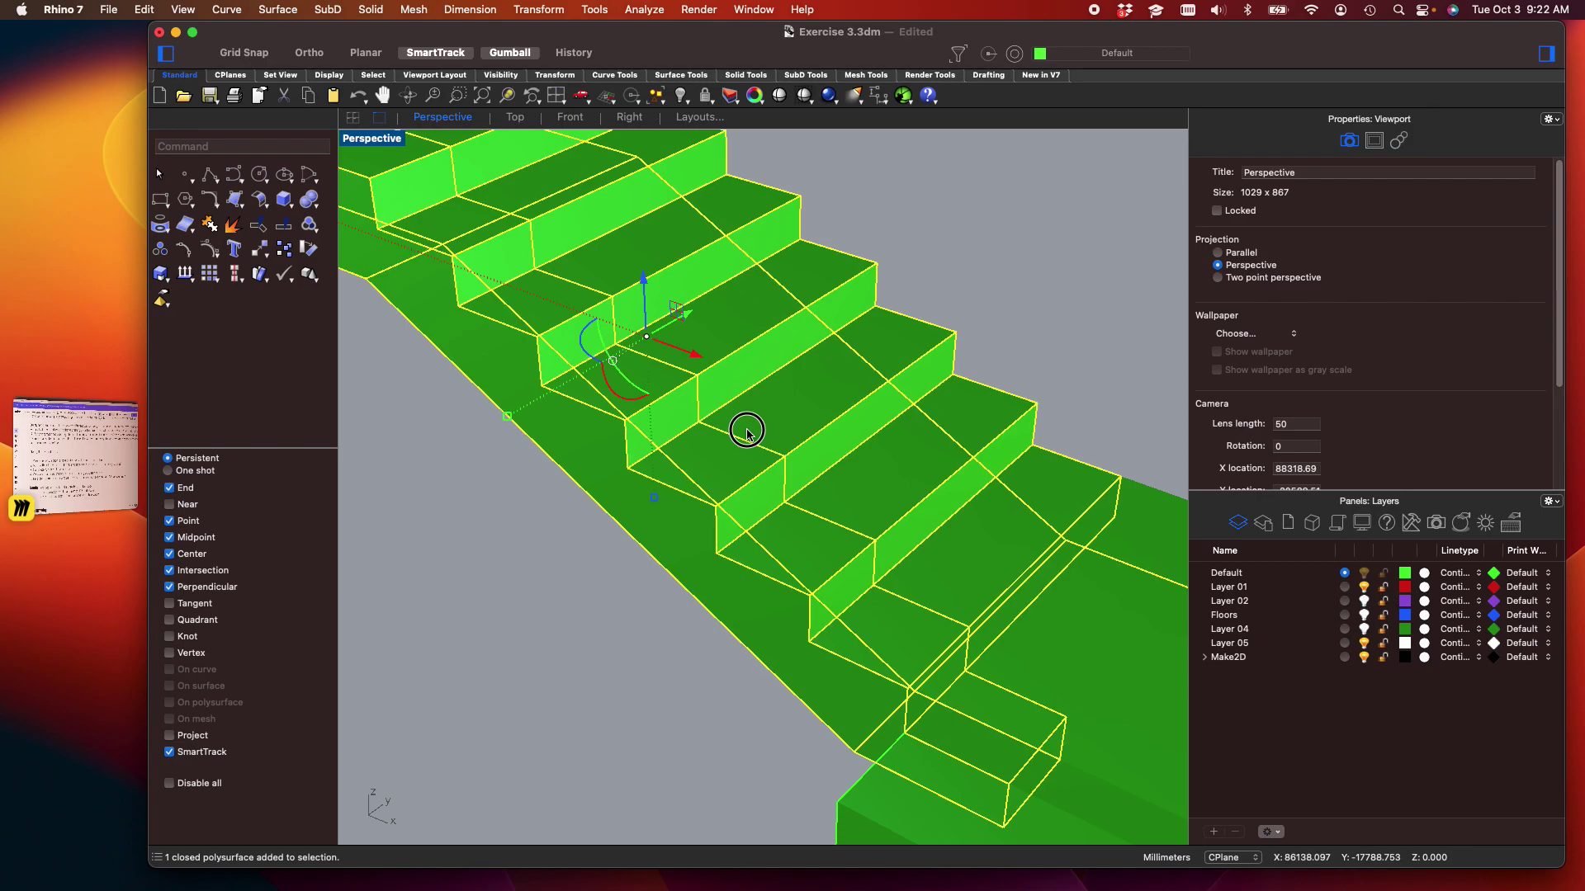
Undo the edits to the upper flight back through the union, the cap and the side-face extrusion
{"action": "scroll", "coordinate": [723, 482], "scroll_direction": "down", "scroll_amount": 5}
{"action": "right_click_drag", "start_coordinate": [726, 413], "coordinate": [961, 468]}
{"action": "key", "text": "super+z"}
{"action": "key", "text": "super+z"}
{"action": "key", "text": "super+z"}
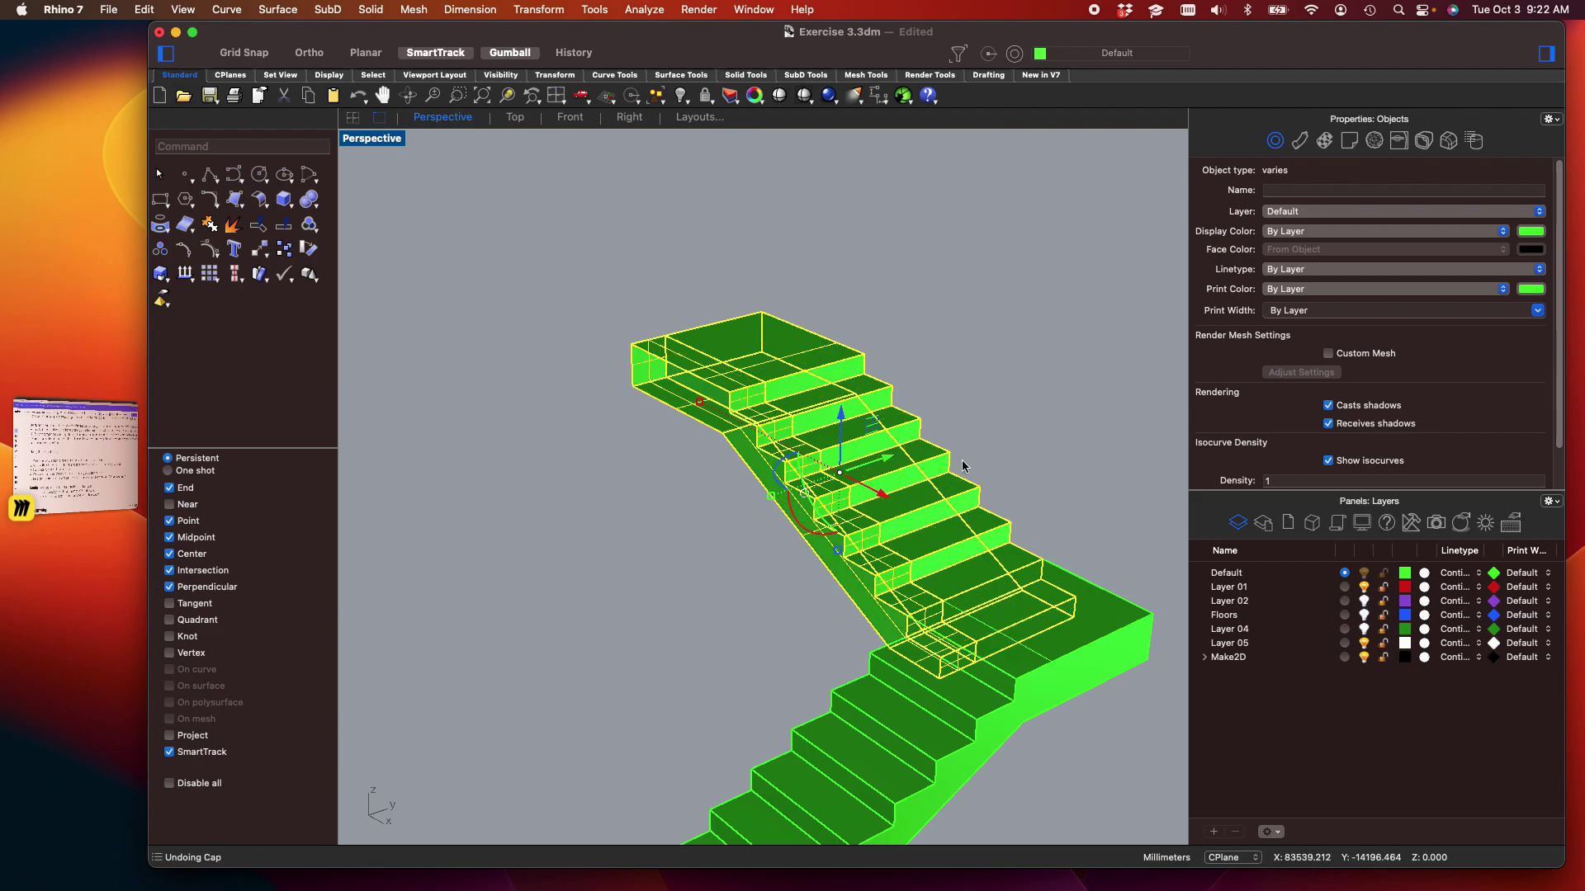
{"action": "key", "text": "super+z"}
{"action": "key", "text": "super+z"}
{"action": "right_click_drag", "start_coordinate": [853, 466], "coordinate": [725, 497]}
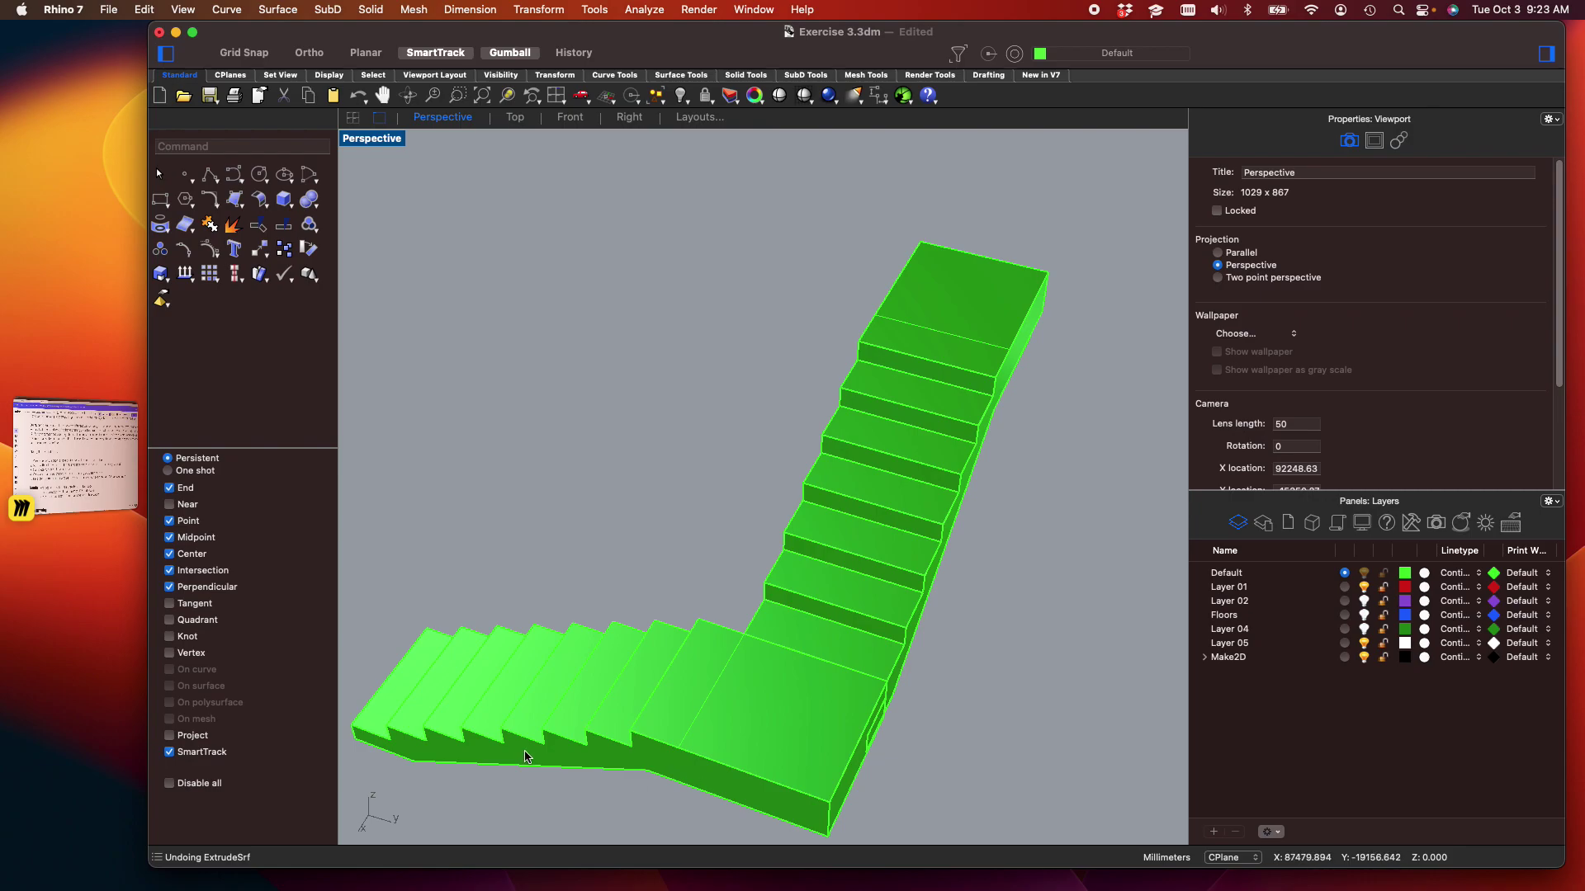
Copy both flights from the lower flight's second riser top corner to the corner of the upper flight's top landing
{"action": "scroll", "coordinate": [736, 652], "scroll_direction": "up", "scroll_amount": 3}
{"action": "right_click_drag", "start_coordinate": [736, 652], "coordinate": [732, 559]}
{"action": "scroll", "coordinate": [732, 559], "scroll_direction": "down", "scroll_amount": 3}
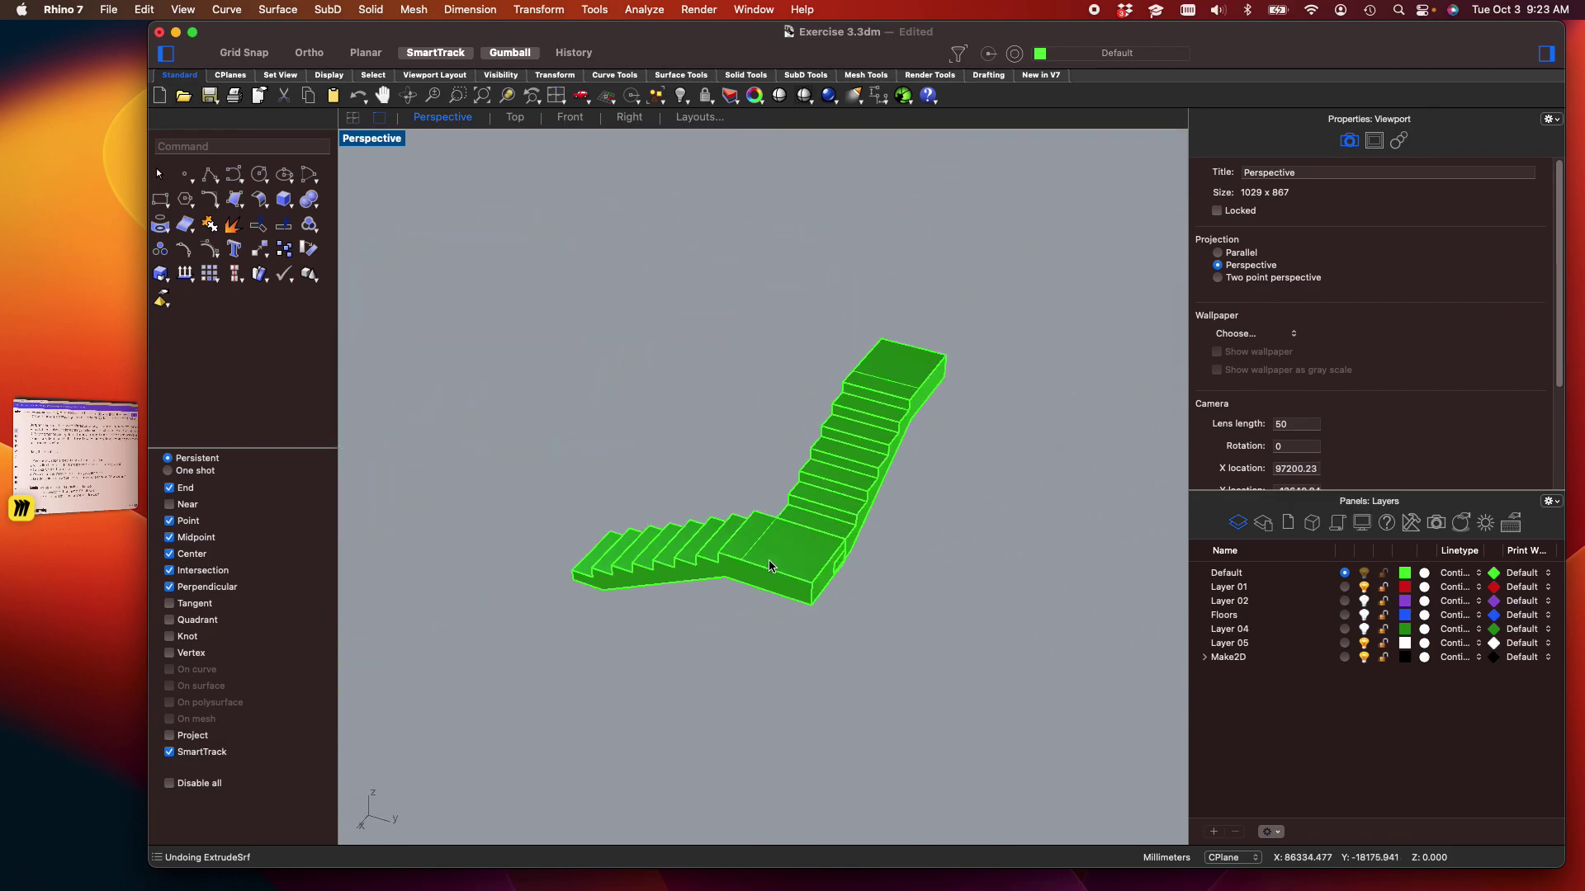
{"action": "left_click_drag", "start_coordinate": [869, 627], "coordinate": [669, 464]}
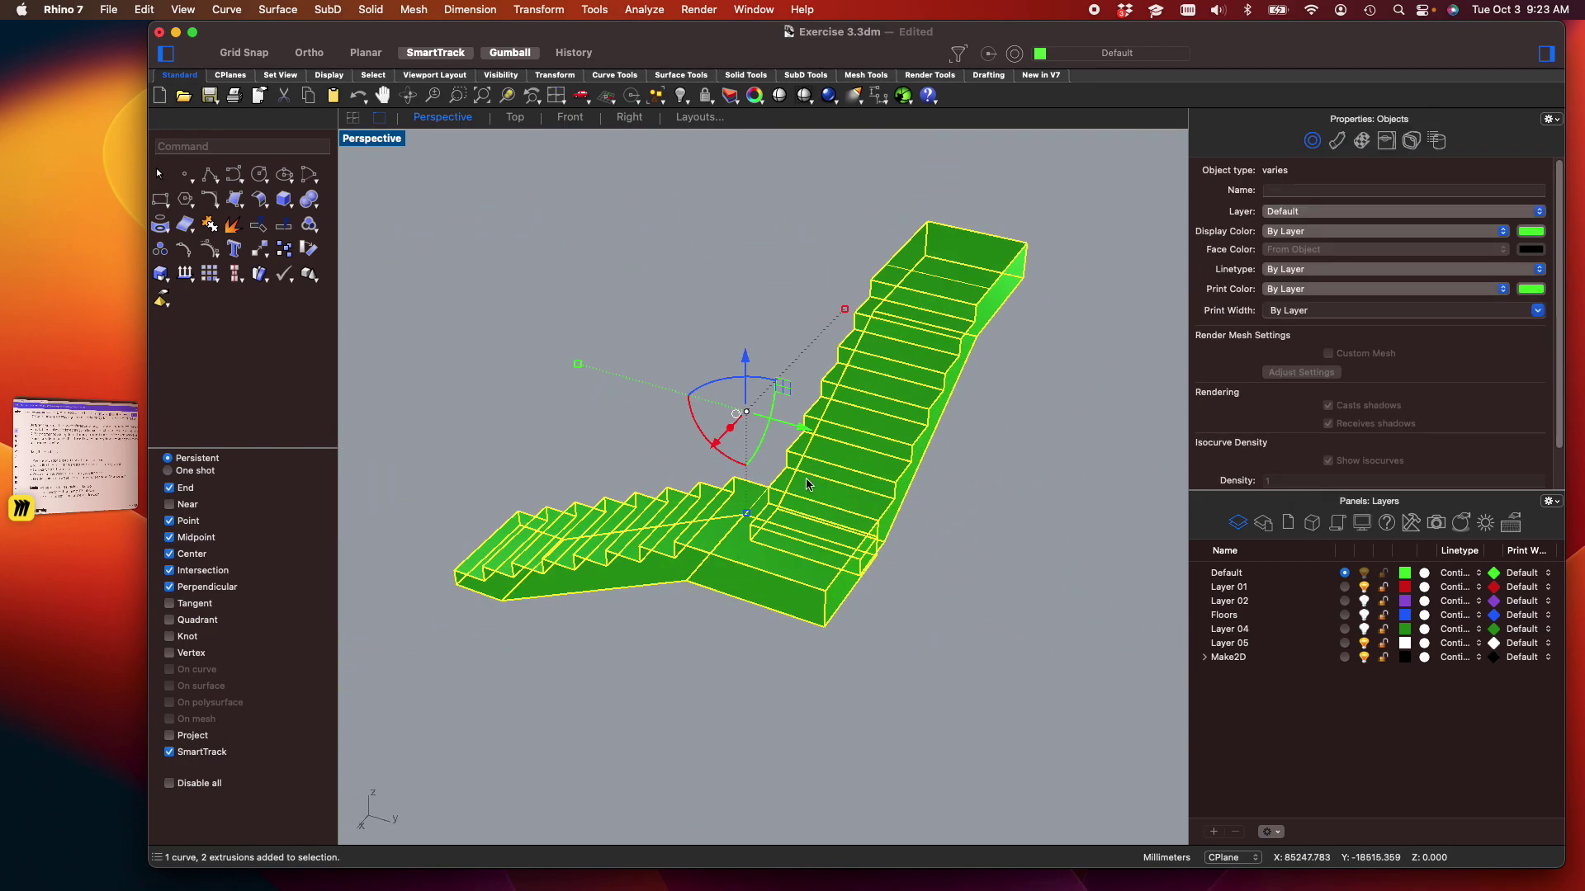
{"action": "type", "text": "copy"}
{"action": "key", "text": "Return"}
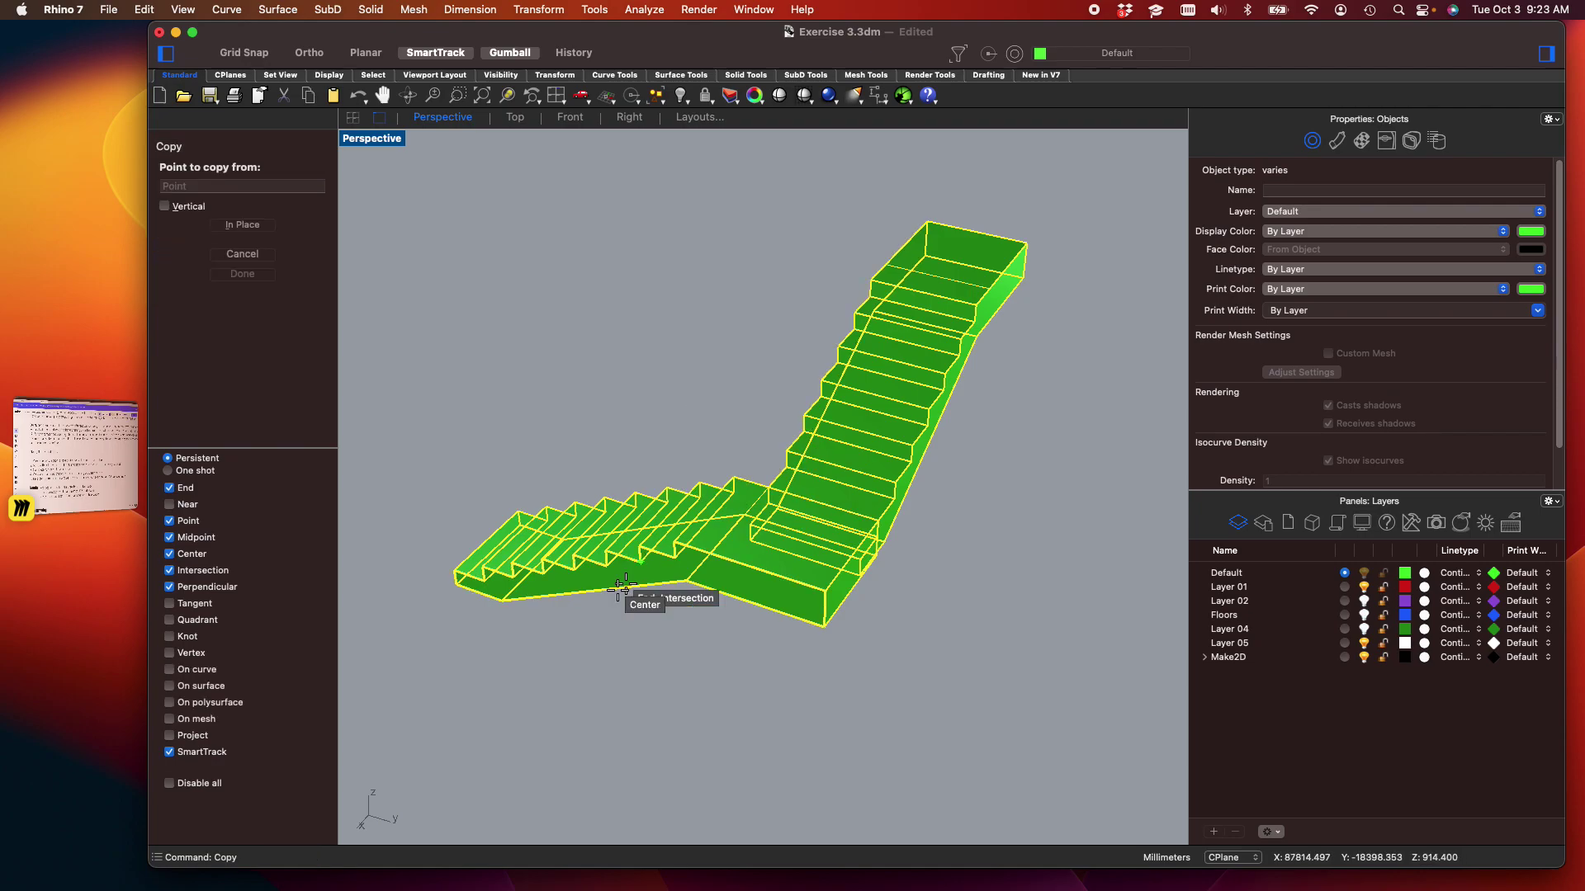
{"action": "scroll", "coordinate": [462, 586], "scroll_direction": "up", "scroll_amount": 4}
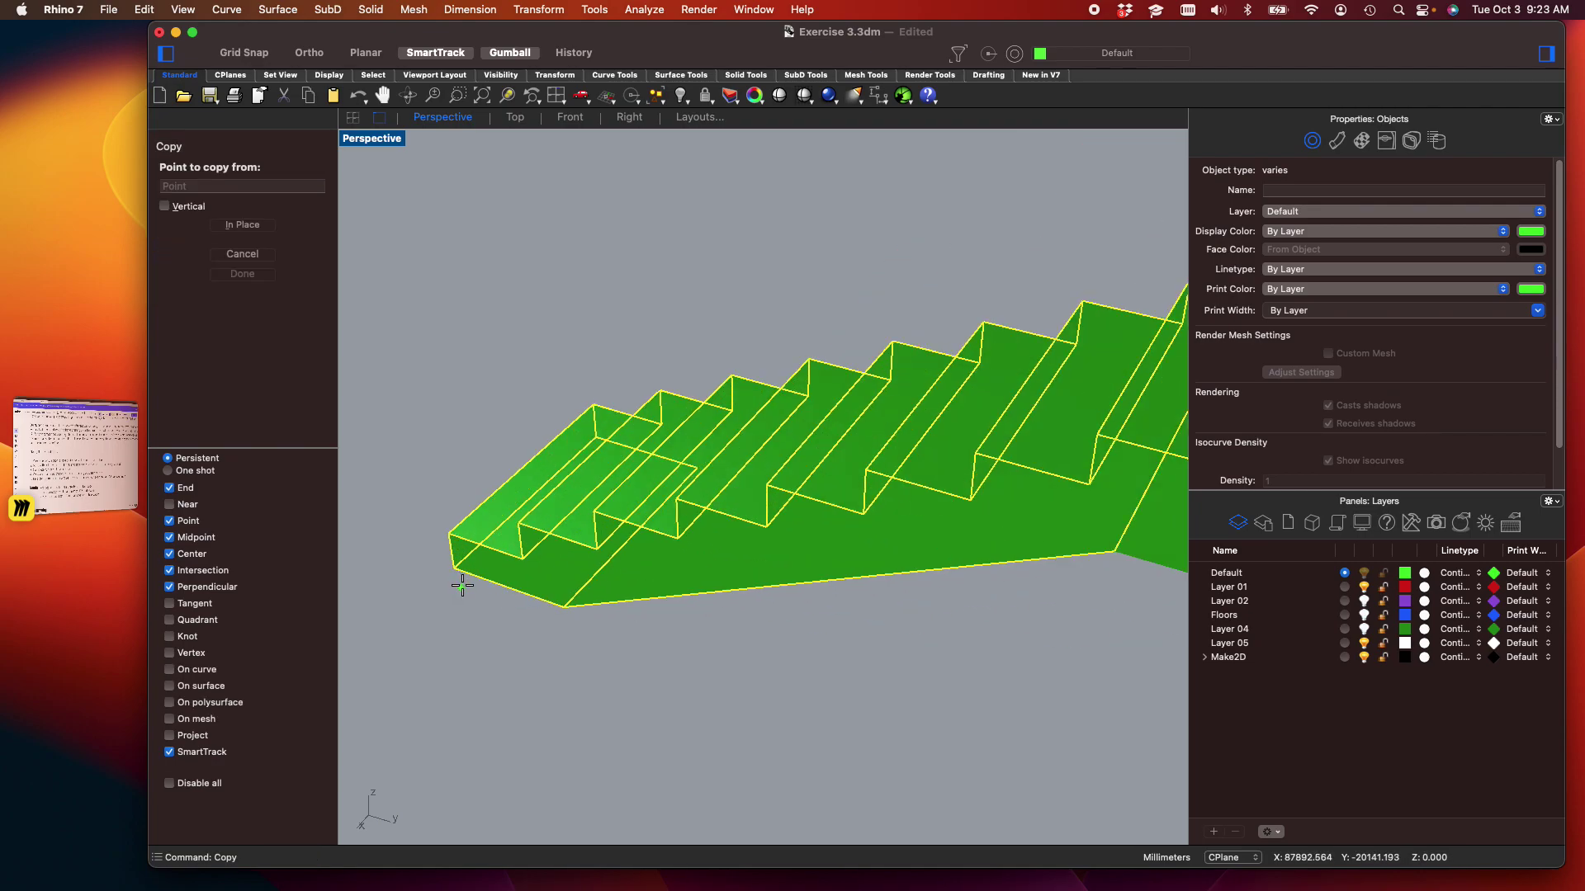
{"action": "left_click", "coordinate": [516, 528]}
{"action": "scroll", "coordinate": [536, 586], "scroll_direction": "down", "scroll_amount": 3}
{"action": "scroll", "coordinate": [887, 454], "scroll_direction": "up", "scroll_amount": 5}
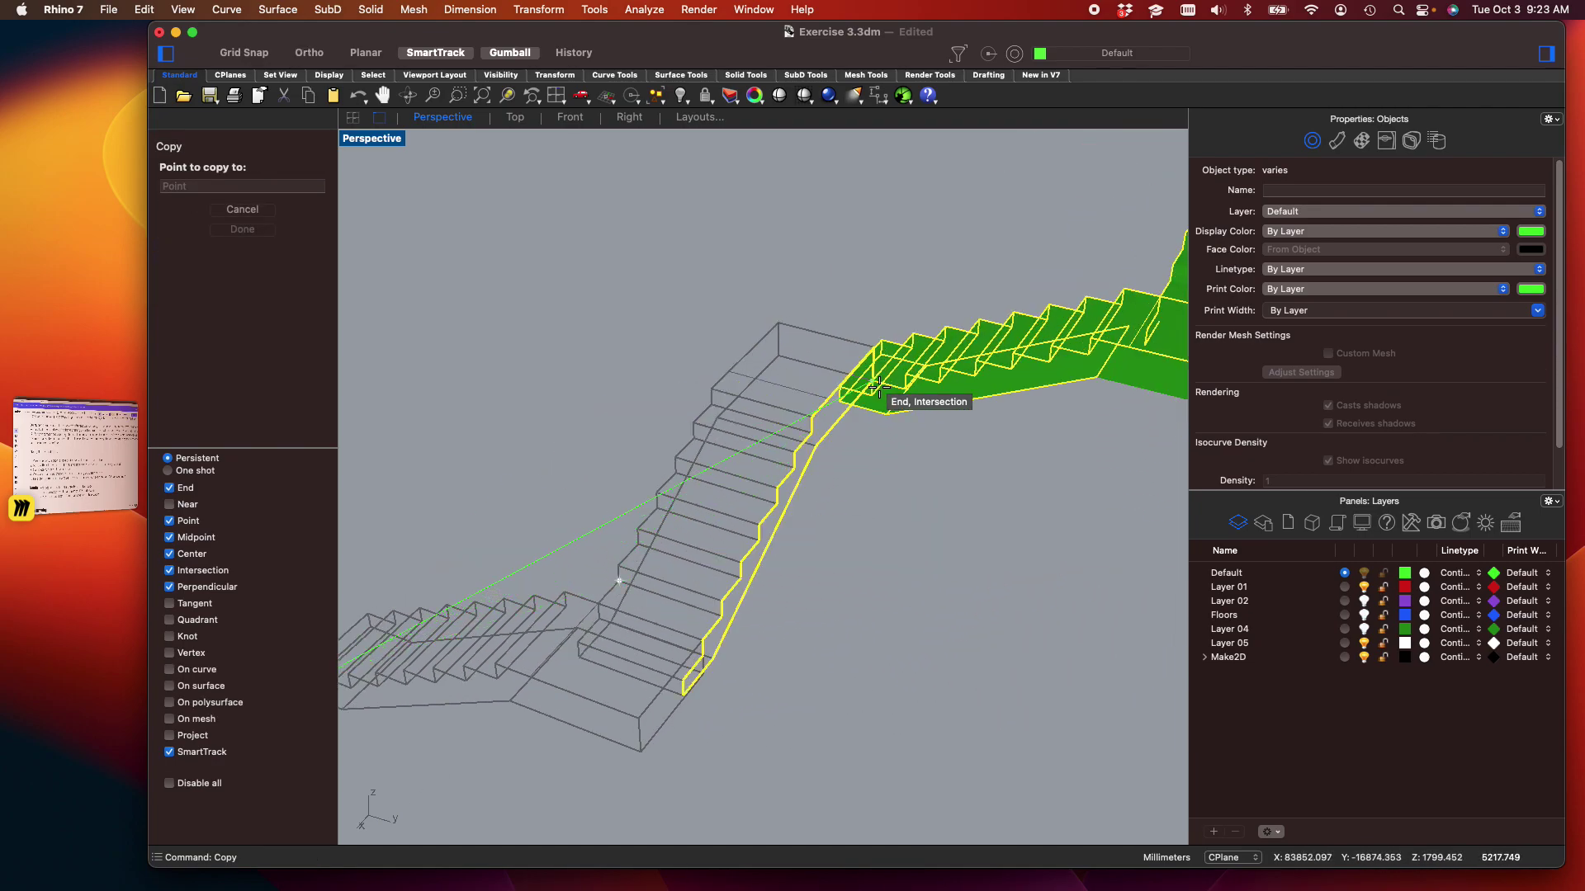
{"action": "scroll", "coordinate": [753, 323], "scroll_direction": "up", "scroll_amount": 3}
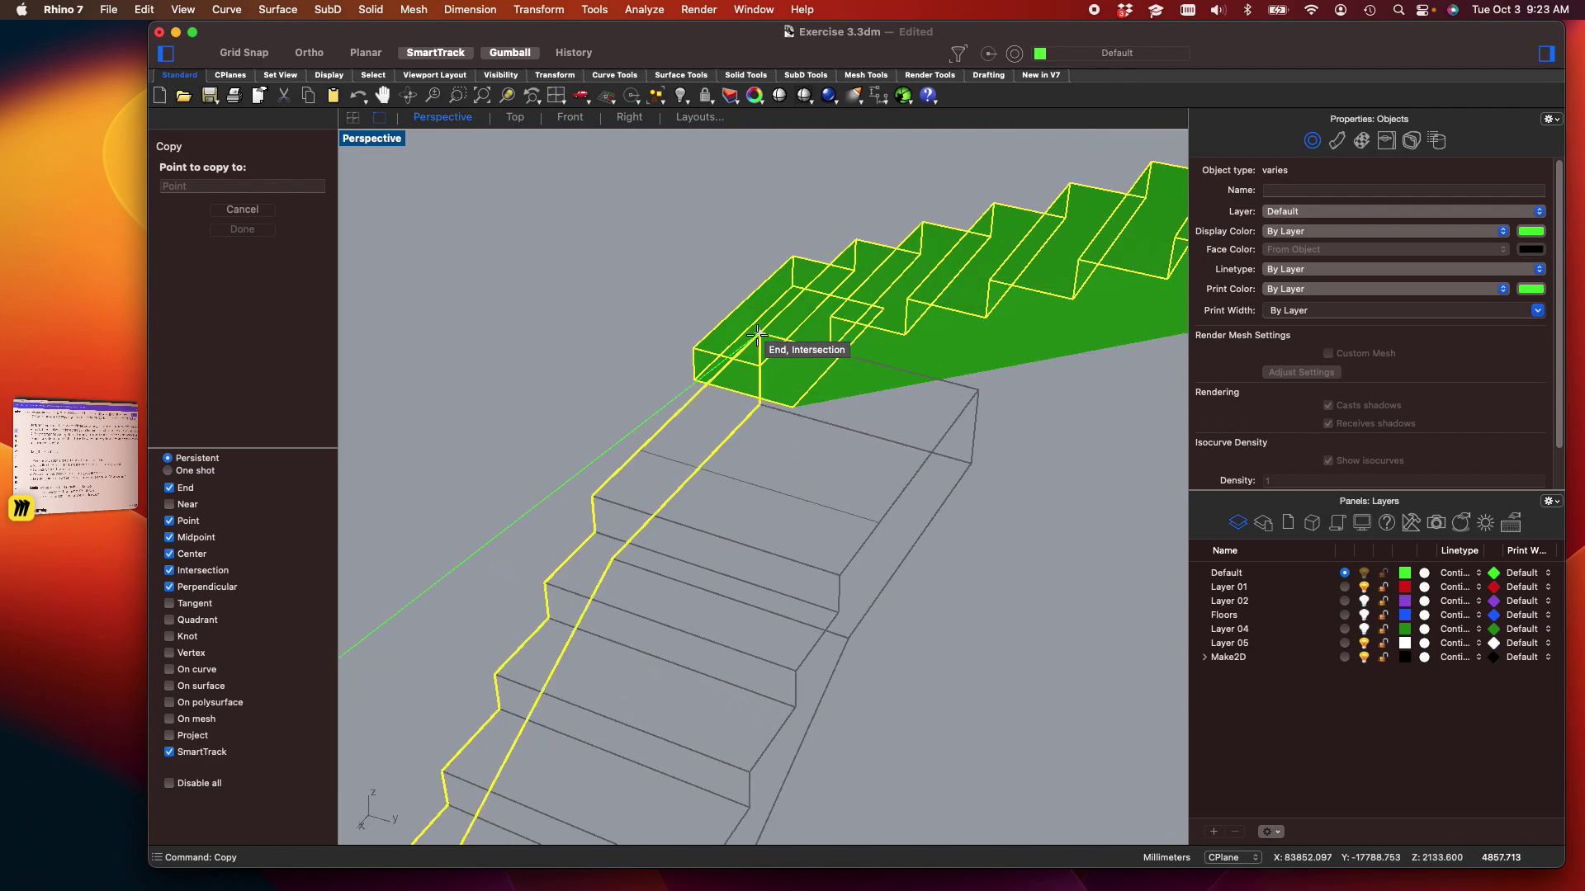
{"action": "left_click", "coordinate": [759, 334]}
{"action": "key", "text": "Return"}
{"action": "scroll", "coordinate": [900, 376], "scroll_direction": "down", "scroll_amount": 5}
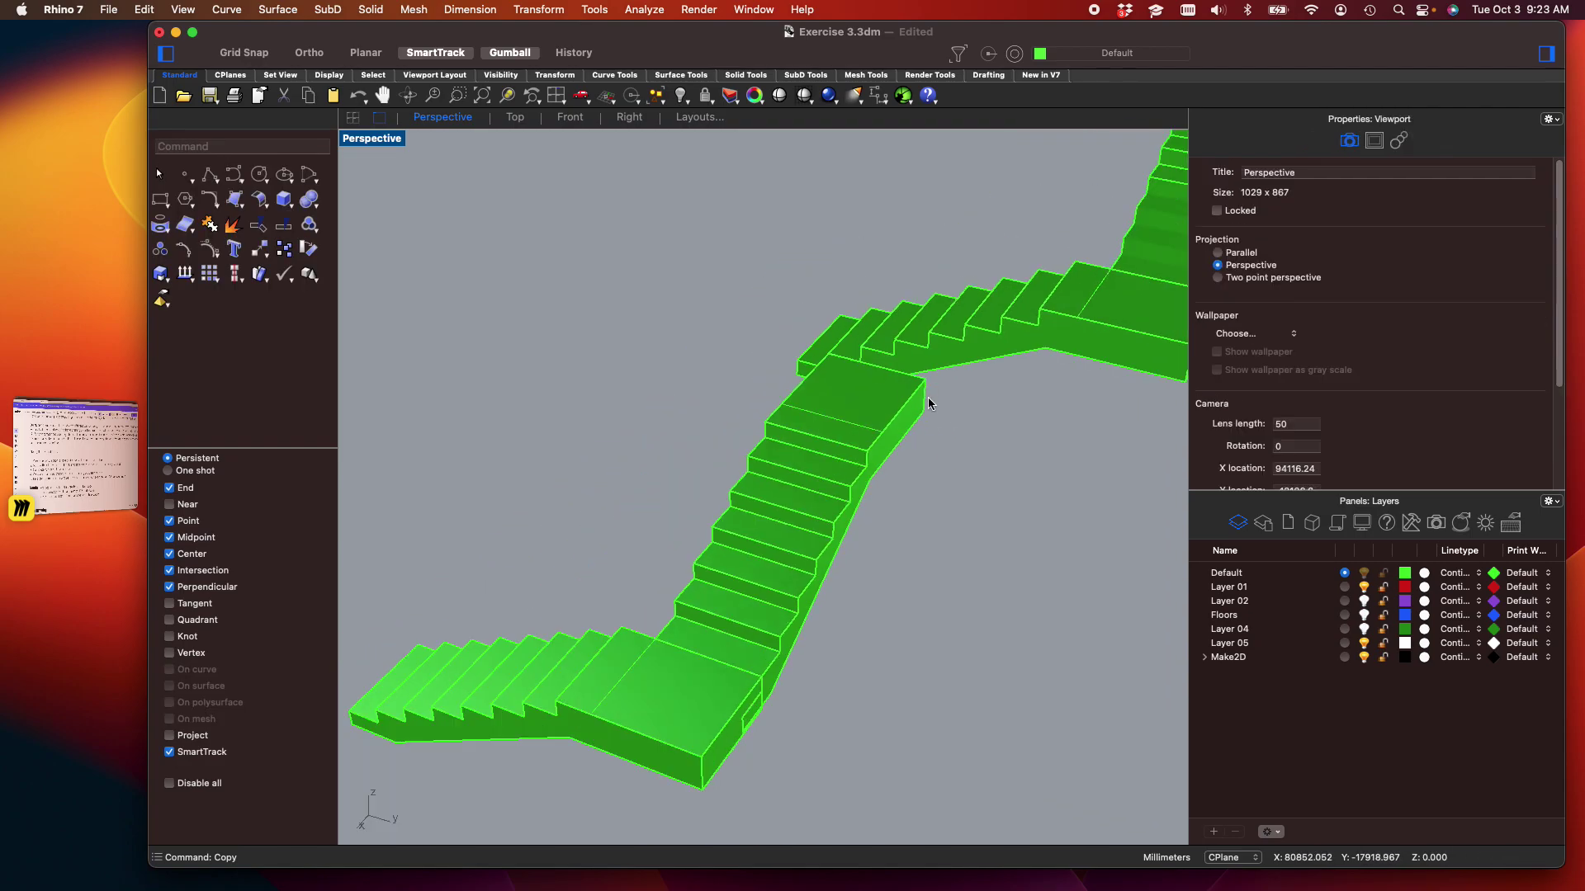
Rotate the copied pair of flights 180 degrees about the second riser's top corner on the landing
{"action": "right_click_drag", "start_coordinate": [1163, 402], "coordinate": [966, 513], "text": "shift"}
{"action": "left_click_drag", "start_coordinate": [885, 337], "coordinate": [882, 339]}
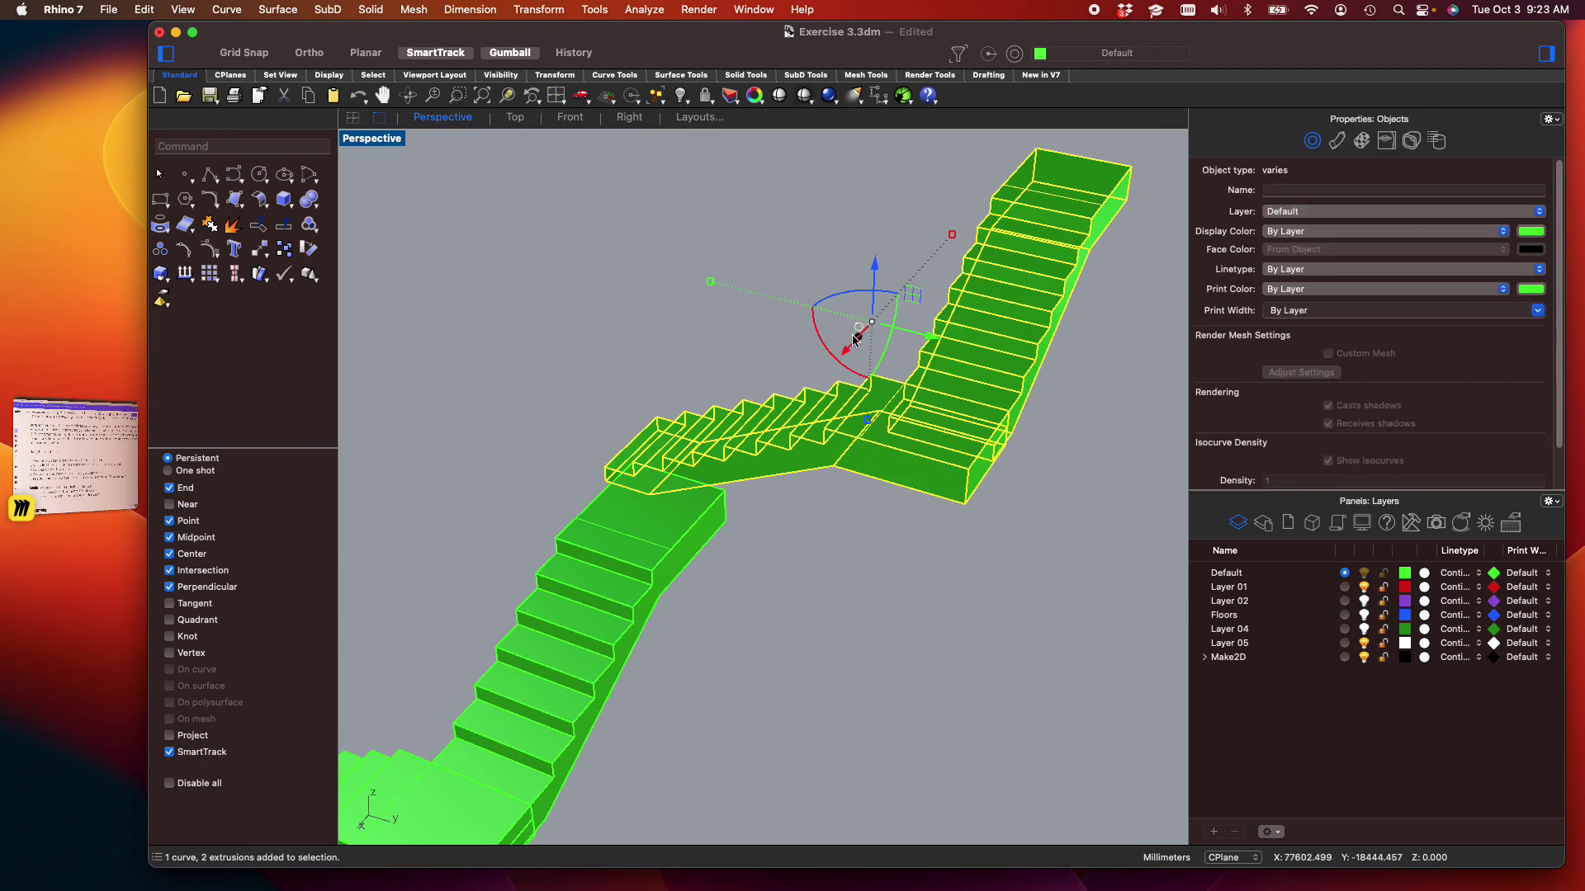
{"action": "type", "text": "rotate"}
{"action": "key", "text": "Return"}
{"action": "scroll", "coordinate": [547, 459], "scroll_direction": "up", "scroll_amount": 5}
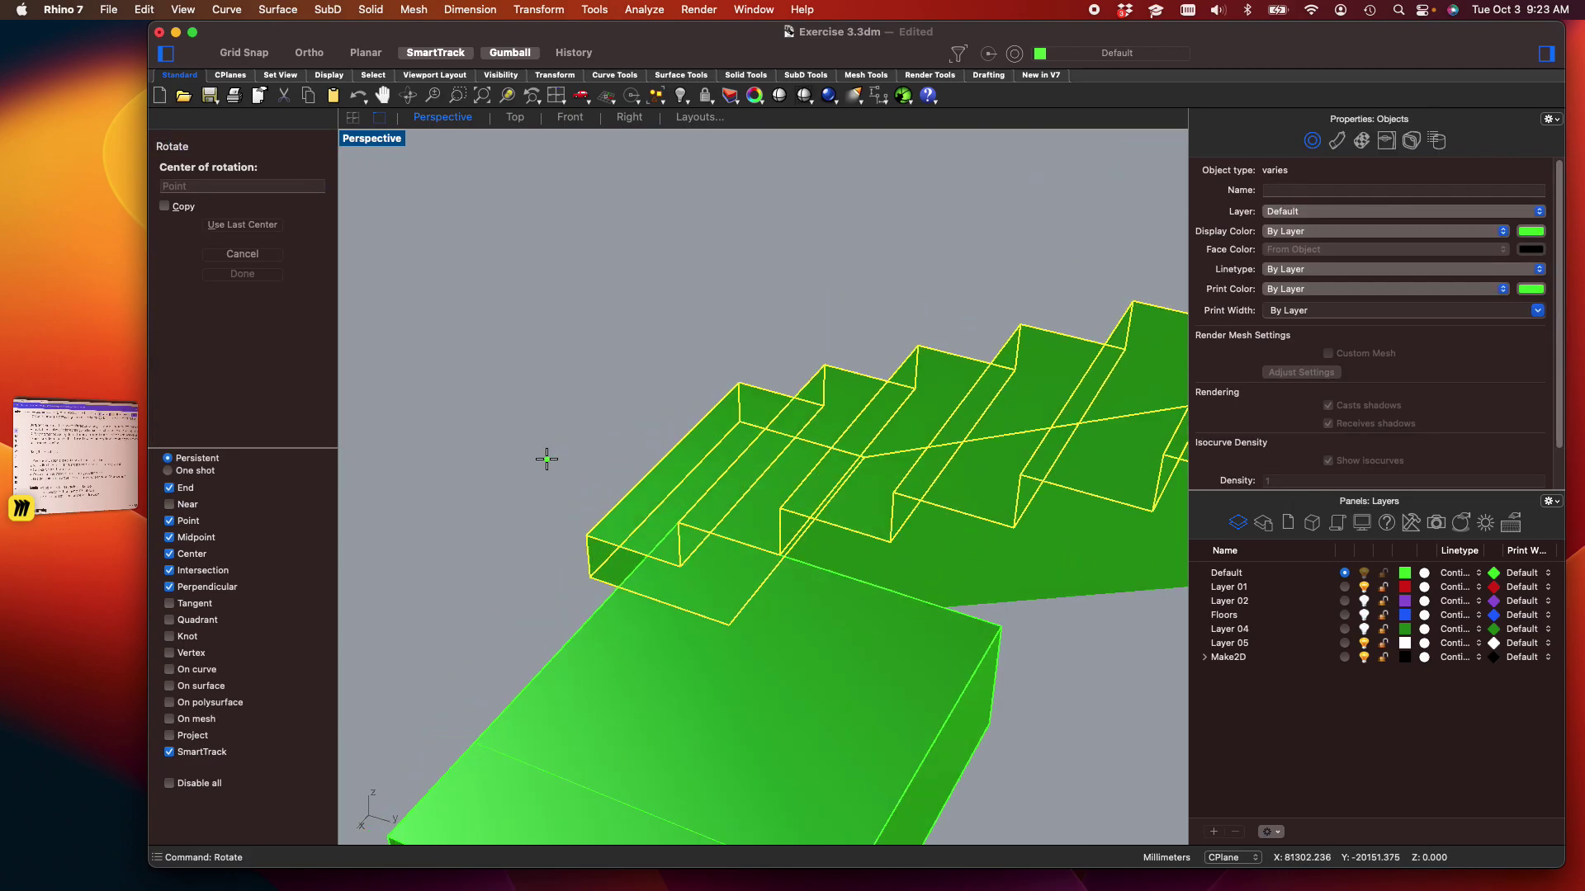
{"action": "left_click", "coordinate": [678, 525]}
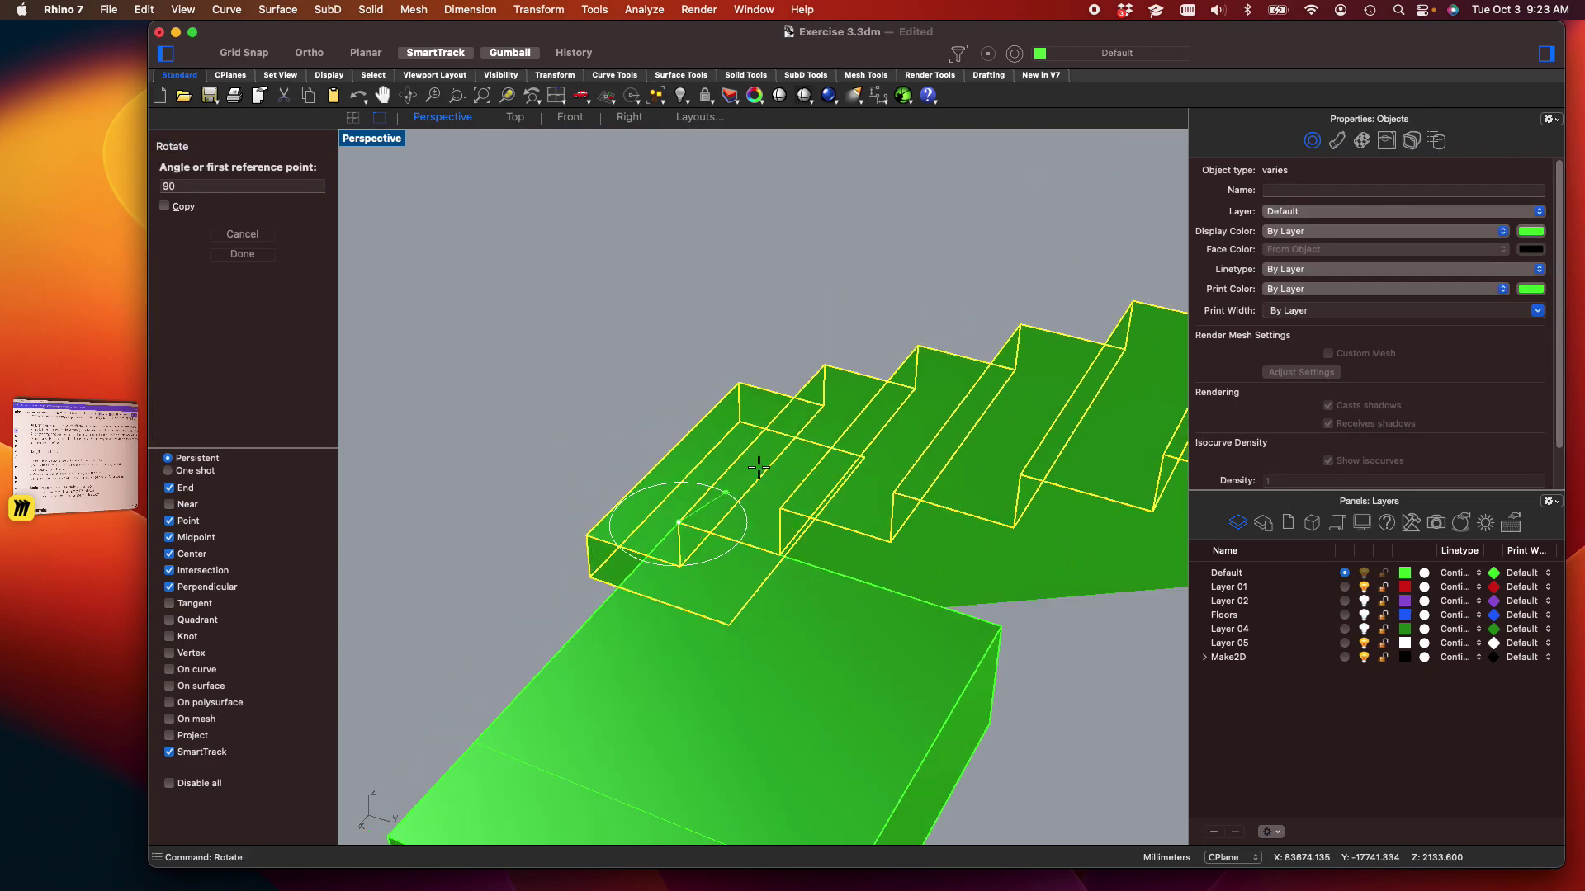
{"action": "left_click", "coordinate": [825, 365]}
{"action": "mouse_move", "coordinate": [410, 631]}
{"action": "right_mouse_down"}
{"action": "mouse_move", "coordinate": [611, 555]}
{"action": "mouse_move", "coordinate": [517, 570]}
{"action": "mouse_move", "coordinate": [421, 615]}
{"action": "right_mouse_up"}
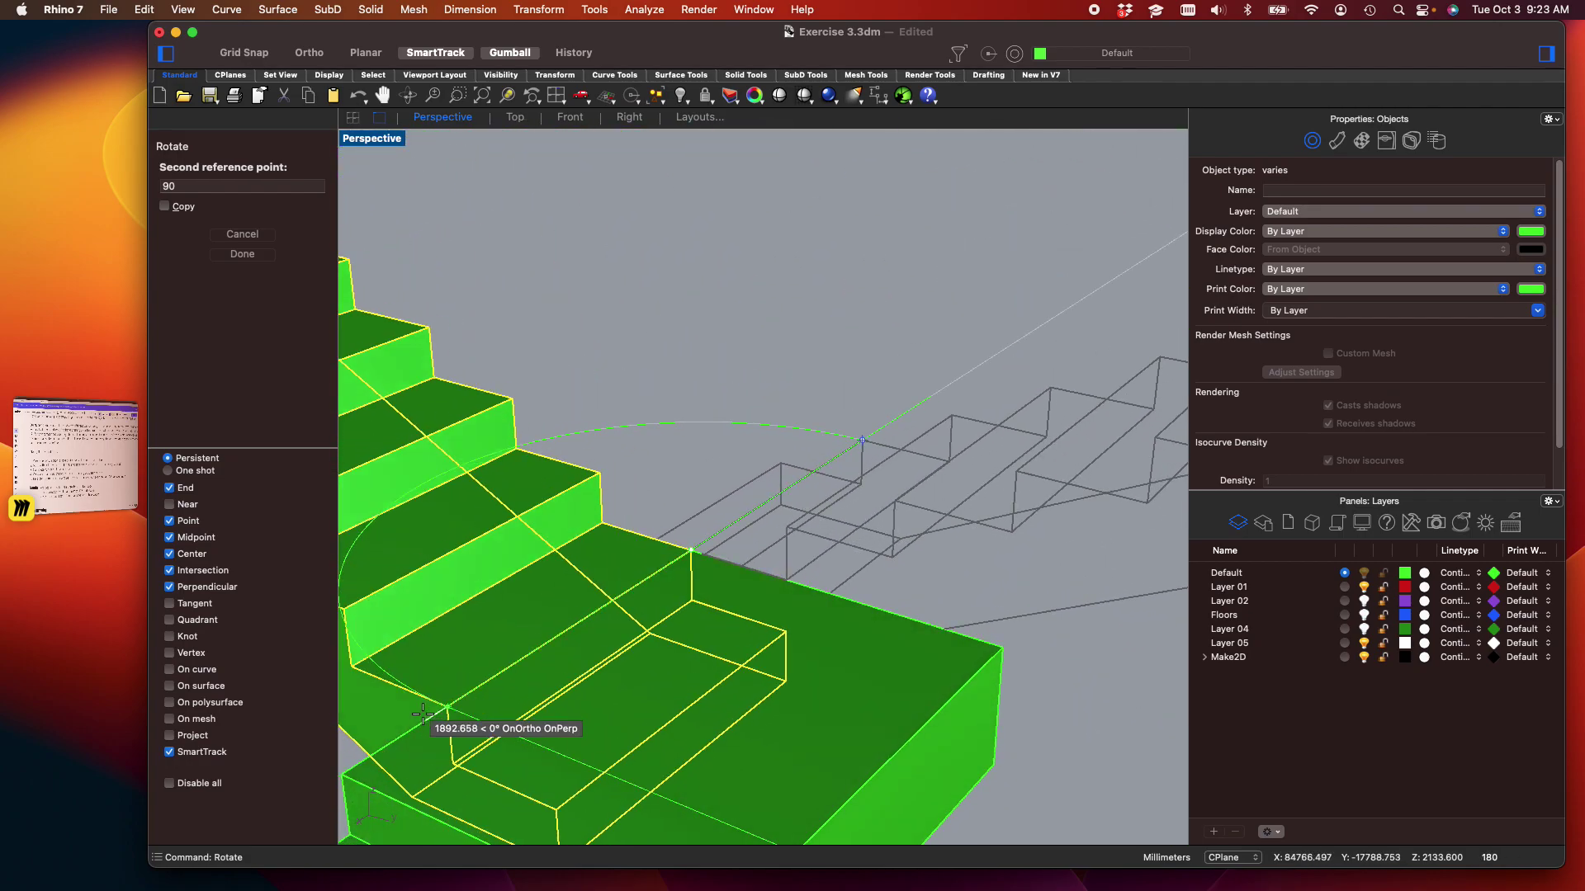
{"action": "left_click", "coordinate": [405, 688]}
{"action": "left_click", "coordinate": [780, 419]}
Move the topmost flight up 152.4 mm so its first tread meets the landing's top corner
{"action": "scroll", "coordinate": [780, 418], "scroll_direction": "down", "scroll_amount": 10}
{"action": "right_click_drag", "start_coordinate": [728, 492], "coordinate": [454, 385]}
{"action": "scroll", "coordinate": [718, 520], "scroll_direction": "up", "scroll_amount": 10}
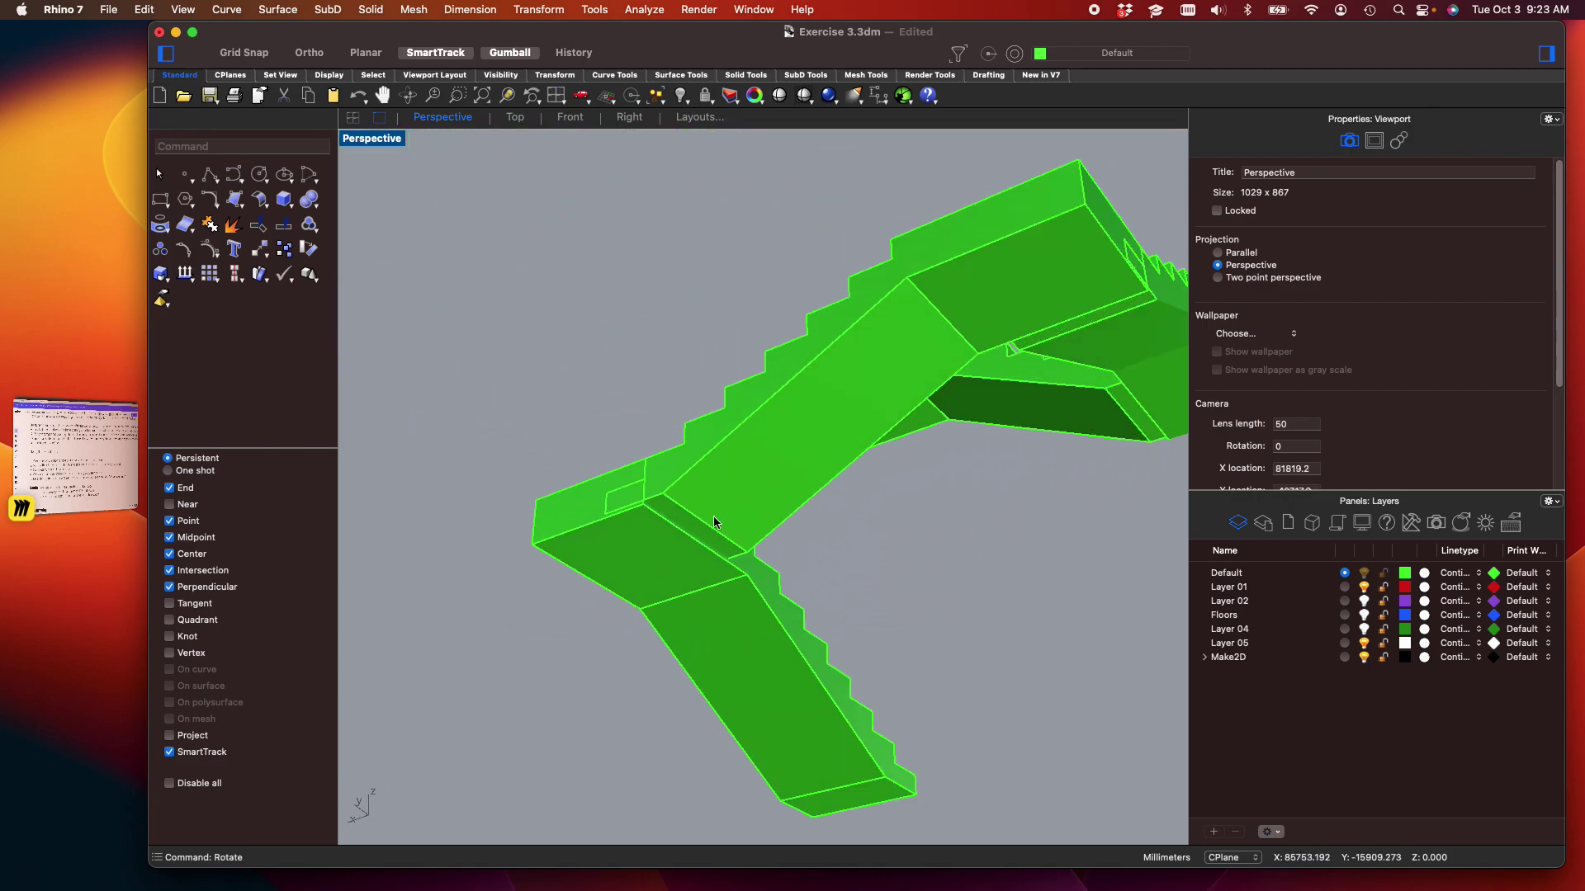
{"action": "right_click_drag", "start_coordinate": [911, 610], "coordinate": [883, 524]}
{"action": "left_click", "coordinate": [839, 518]}
{"action": "type", "text": "move"}
{"action": "key", "text": "Return"}
{"action": "scroll", "coordinate": [822, 578], "scroll_direction": "up", "scroll_amount": 5}
{"action": "scroll", "coordinate": [821, 578], "scroll_direction": "down", "scroll_amount": 4}
{"action": "left_click", "coordinate": [770, 377]}
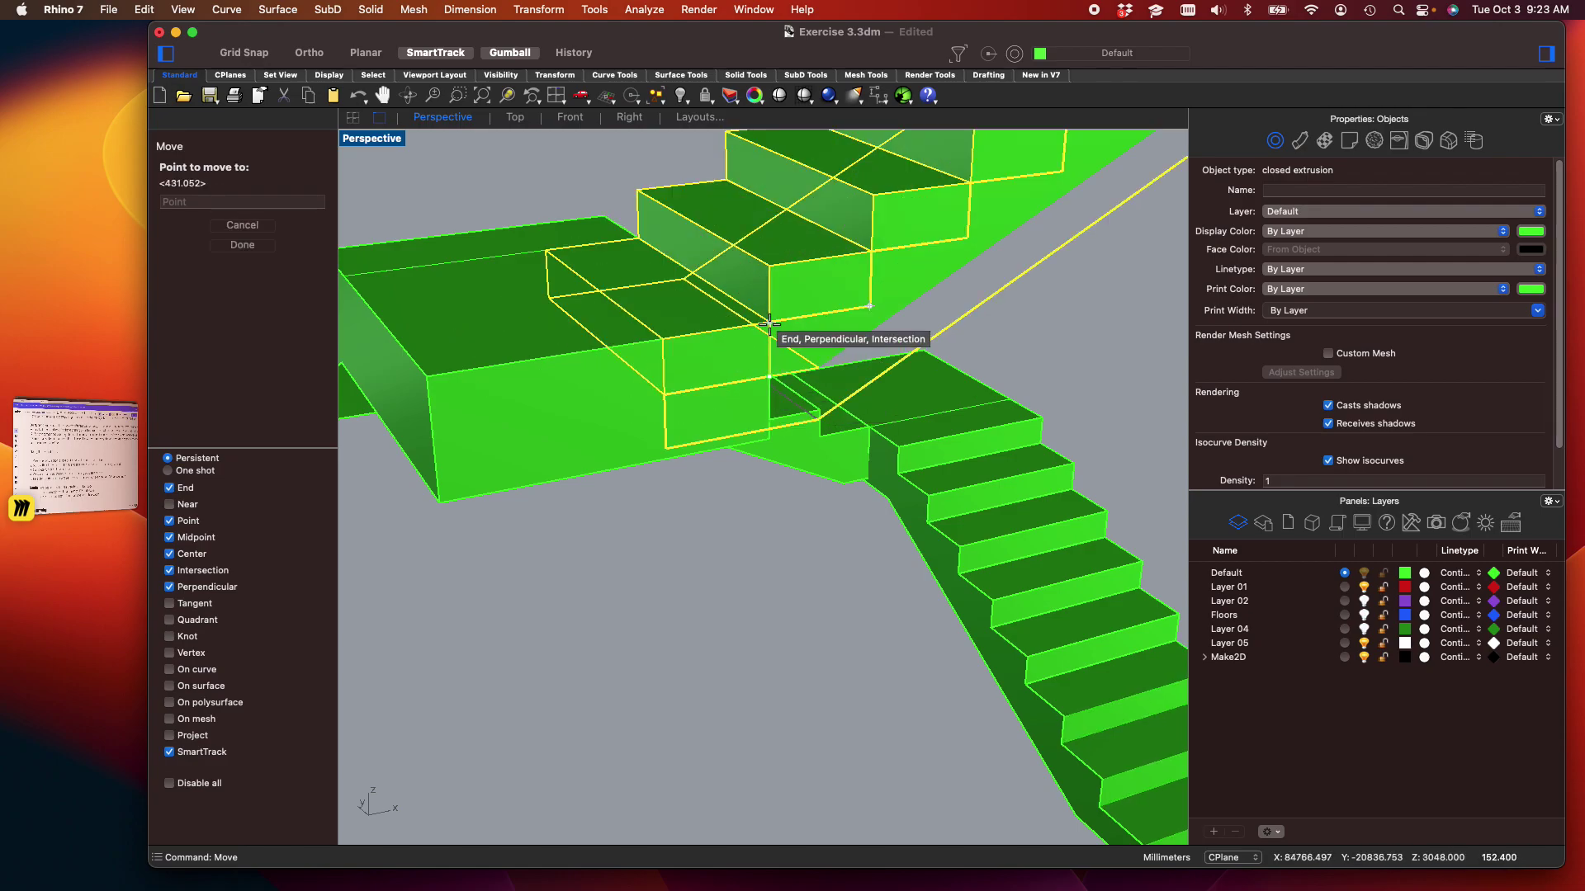
{"action": "left_click", "coordinate": [769, 324]}
{"action": "key", "text": "Escape"}
Examine from several sides how the stacked flights meet their landings
{"action": "right_click_drag", "start_coordinate": [754, 393], "coordinate": [764, 553]}
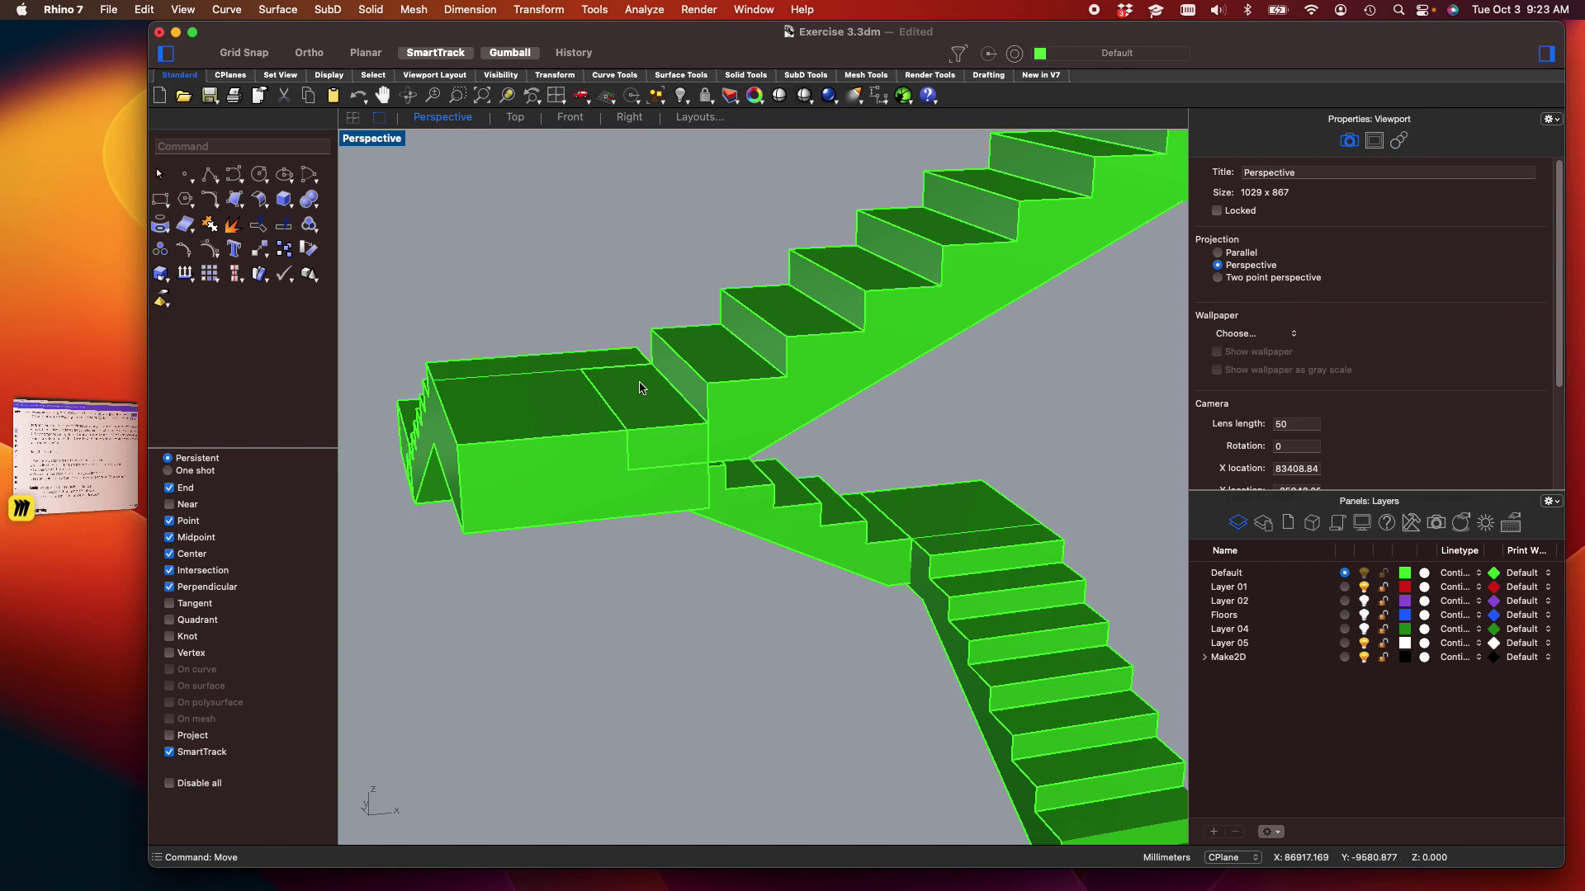
{"action": "right_click_drag", "start_coordinate": [603, 410], "coordinate": [814, 513]}
{"action": "scroll", "coordinate": [817, 495], "scroll_direction": "up", "scroll_amount": 6}
{"action": "left_click", "coordinate": [898, 427]}
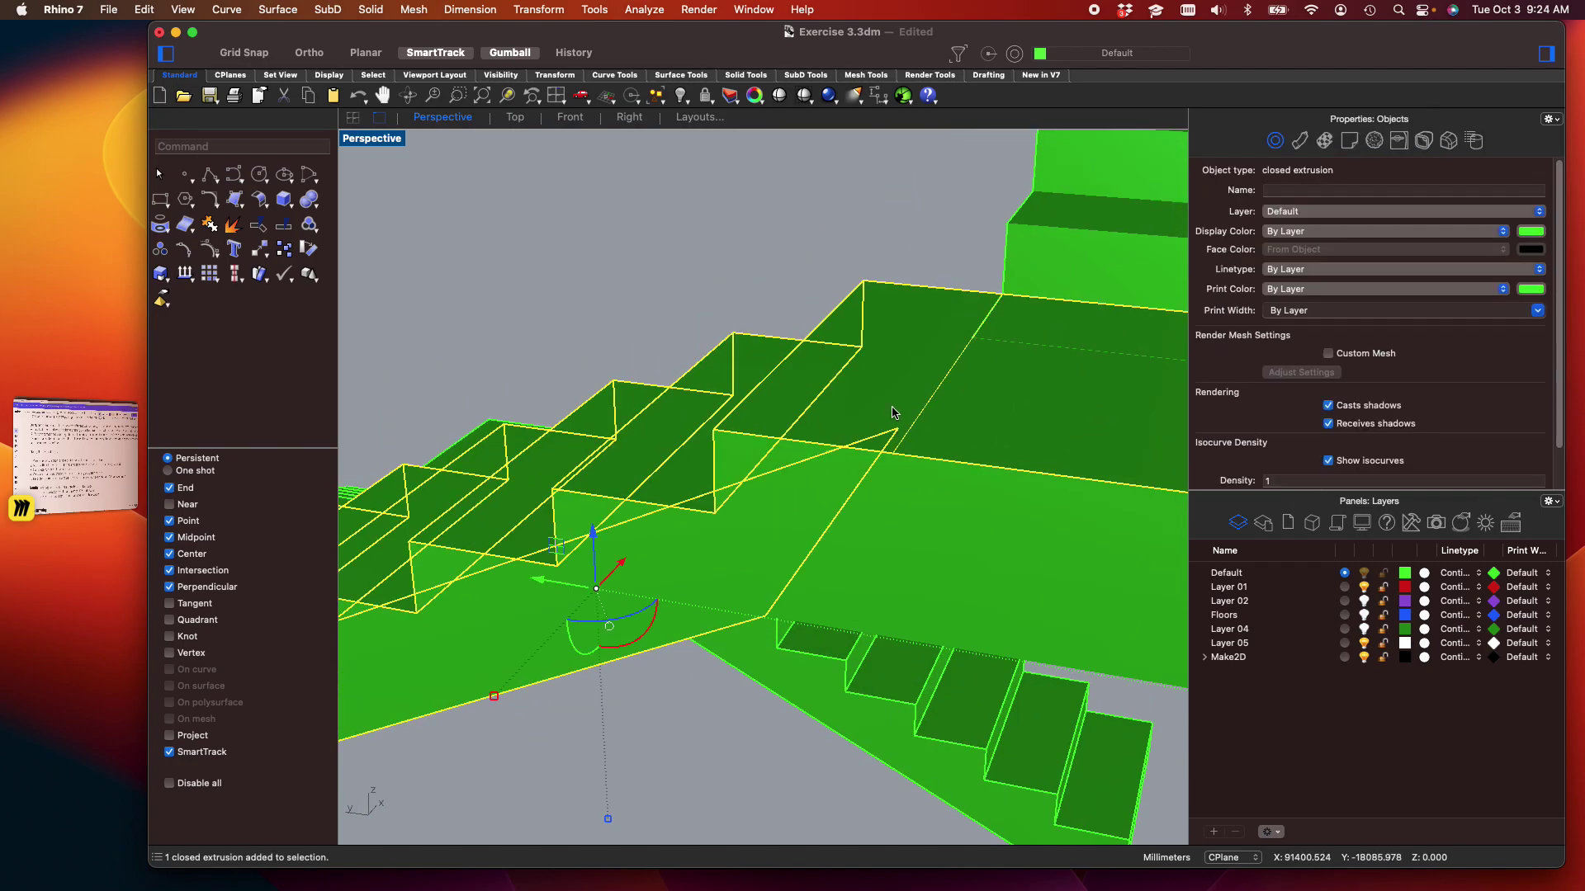
{"action": "scroll", "coordinate": [873, 409], "scroll_direction": "down", "scroll_amount": 4}
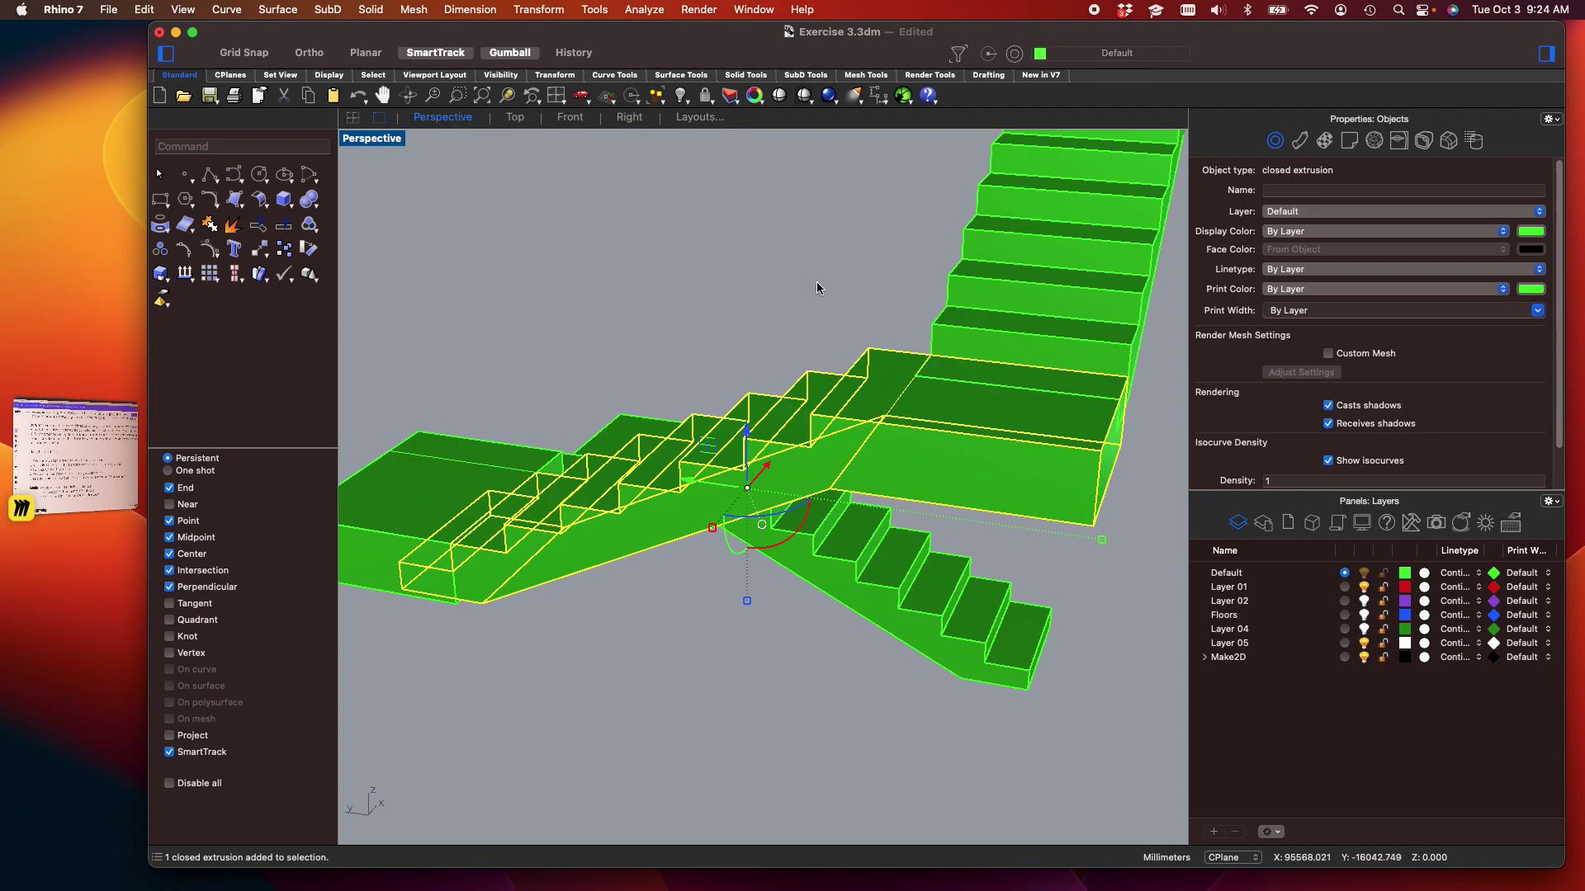
{"action": "left_click", "coordinate": [834, 355]}
{"action": "right_click_drag", "start_coordinate": [806, 344], "coordinate": [861, 362]}
{"action": "scroll", "coordinate": [676, 212], "scroll_direction": "up", "scroll_amount": 5}
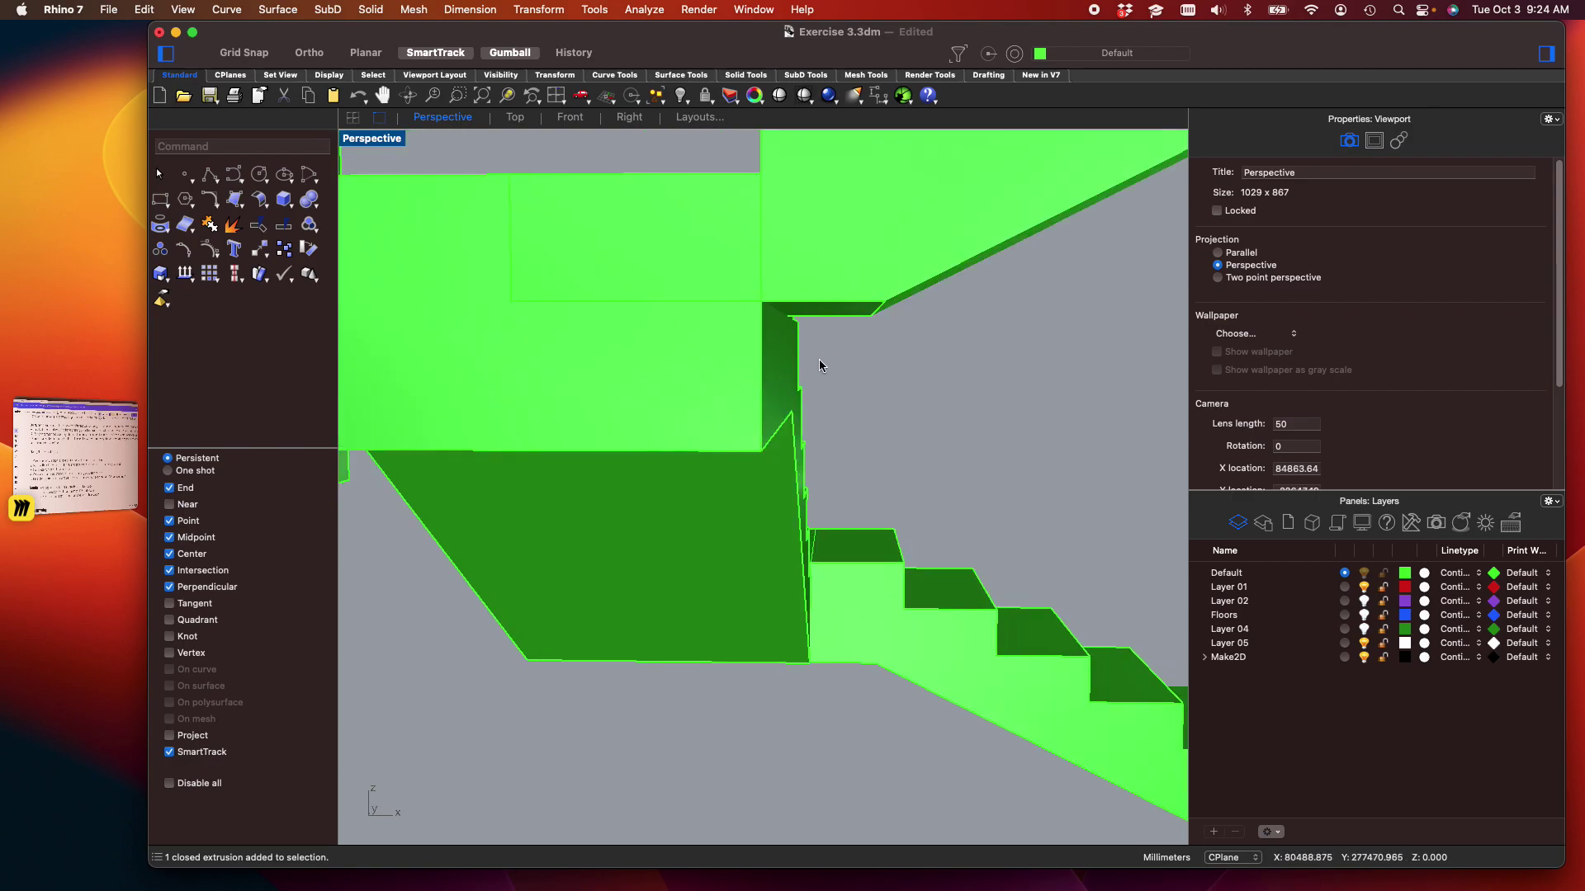
Try to extrude the upper flight's flat underside face down to the bottom level of the adjoining landing
{"action": "right_click_drag", "start_coordinate": [843, 360], "coordinate": [822, 243], "text": "shift"}
{"action": "left_click", "coordinate": [822, 243]}
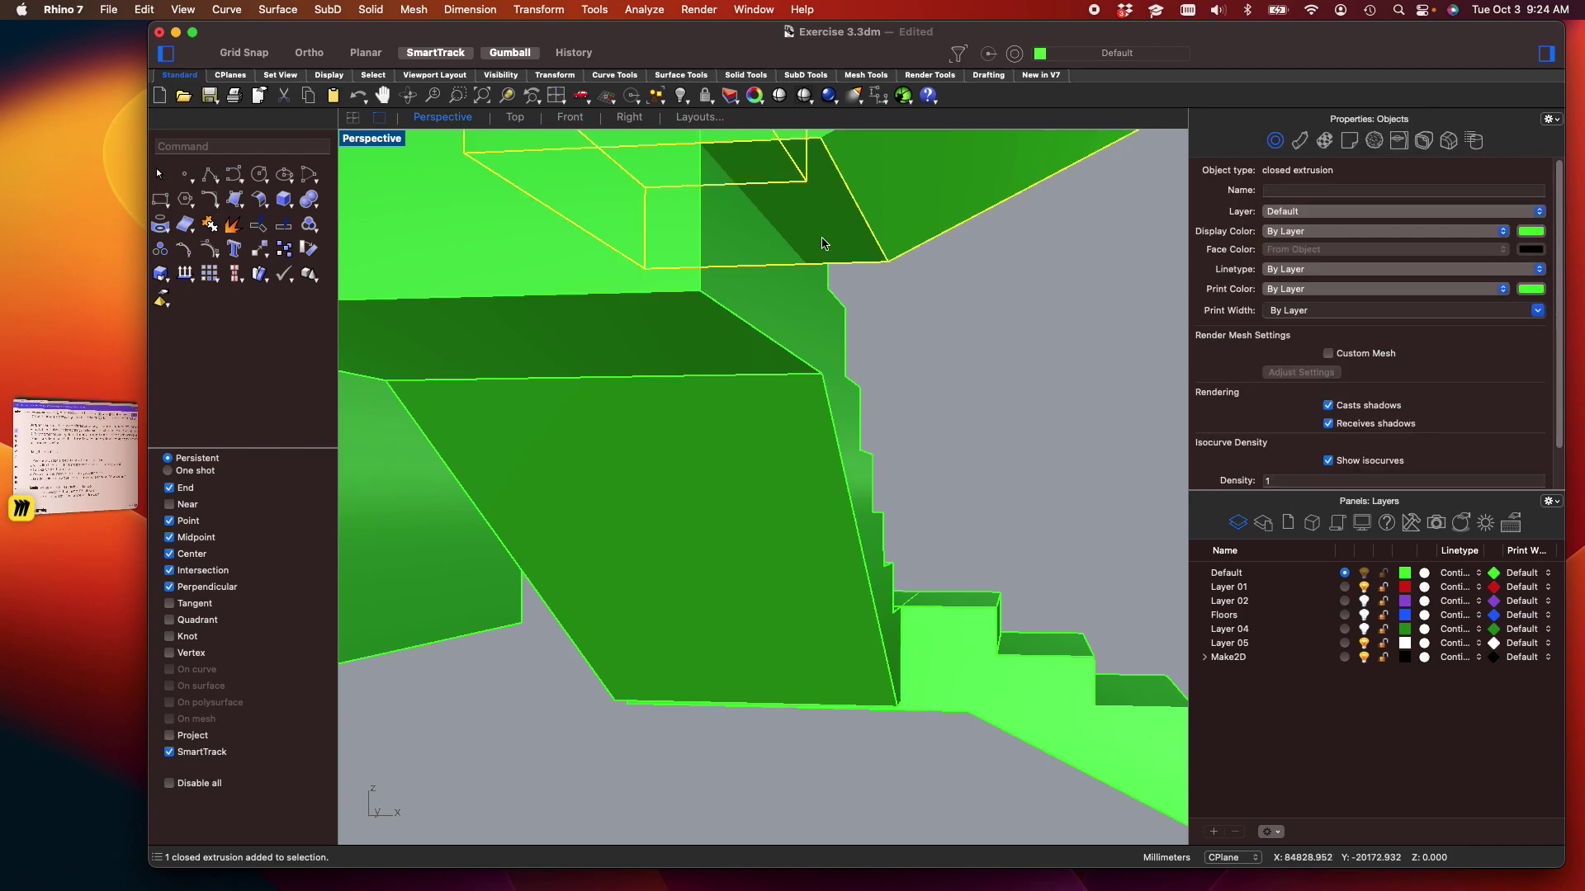
{"action": "type", "text": "Extrude"}
{"action": "key", "text": "Down"}
{"action": "key", "text": "Down"}
{"action": "key", "text": "Down"}
{"action": "key", "text": "Down"}
{"action": "key", "text": "Down"}
{"action": "key", "text": "Return"}
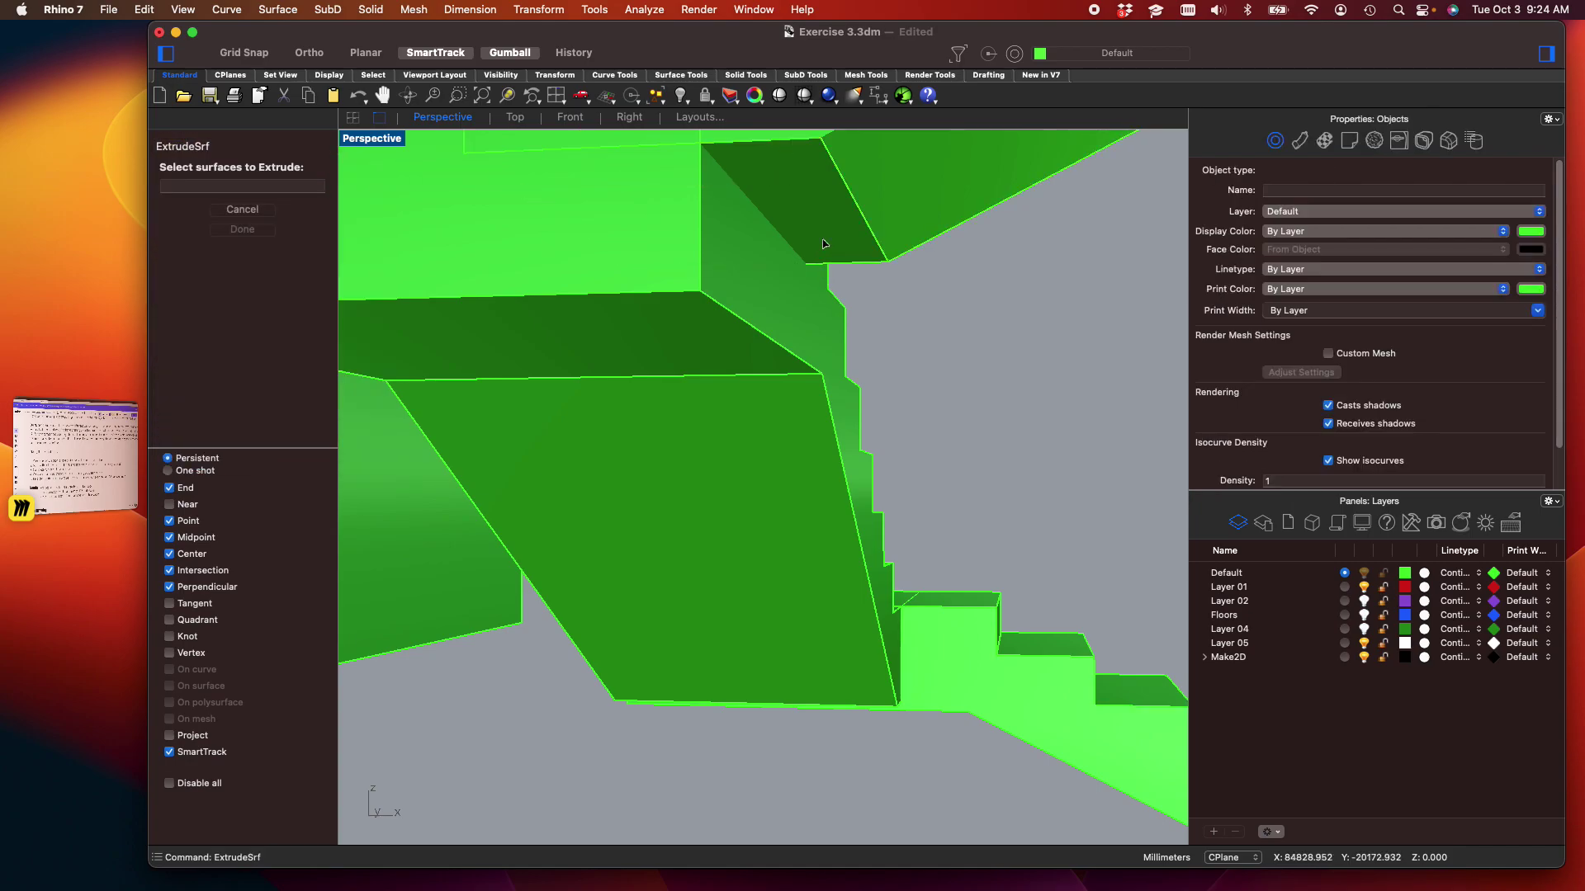
{"action": "left_click", "coordinate": [819, 236]}
{"action": "key", "text": "Return"}
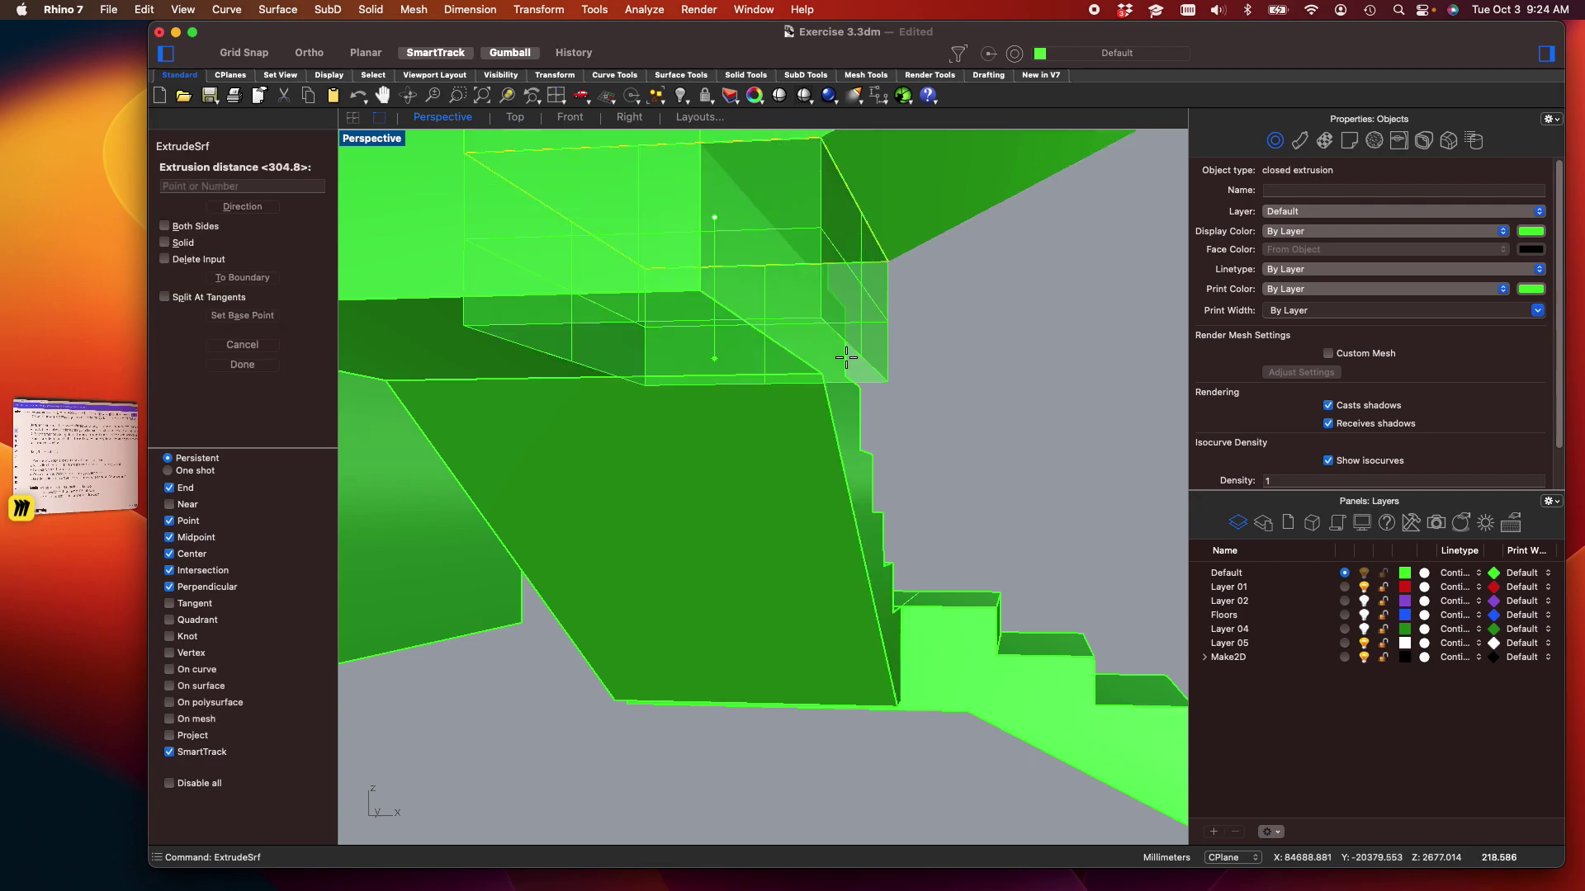
{"action": "left_click", "coordinate": [765, 339]}
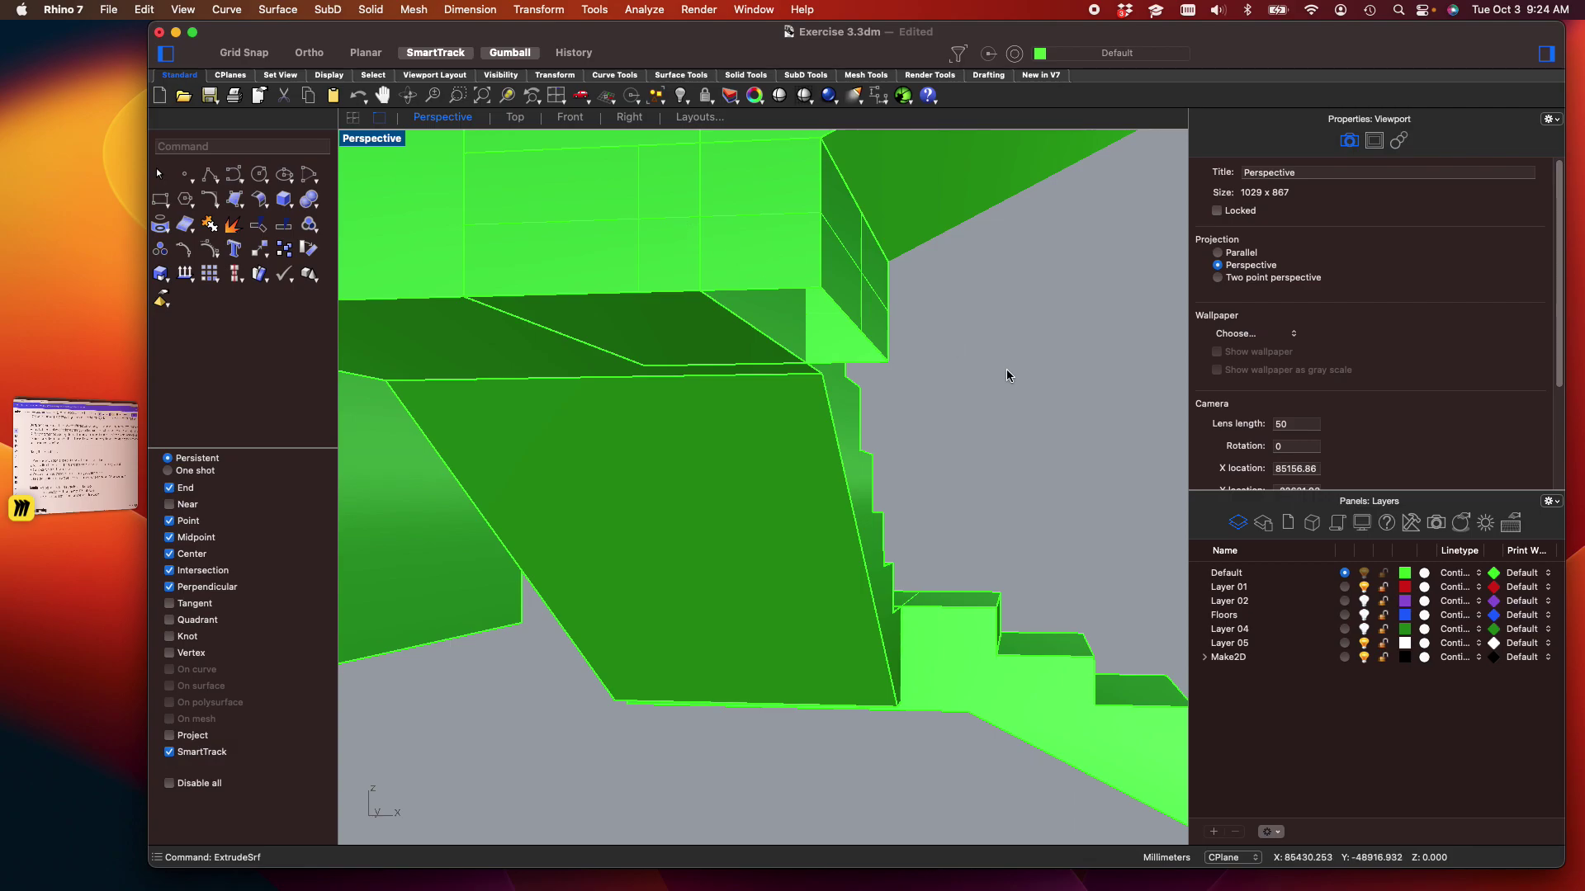
{"action": "key", "text": "super+z"}
Draw a closed triangular polyline between the landing's lower corner, the corner above it and the start of the upper flight's sloped underside
{"action": "right_click_drag", "start_coordinate": [1031, 367], "coordinate": [1012, 436]}
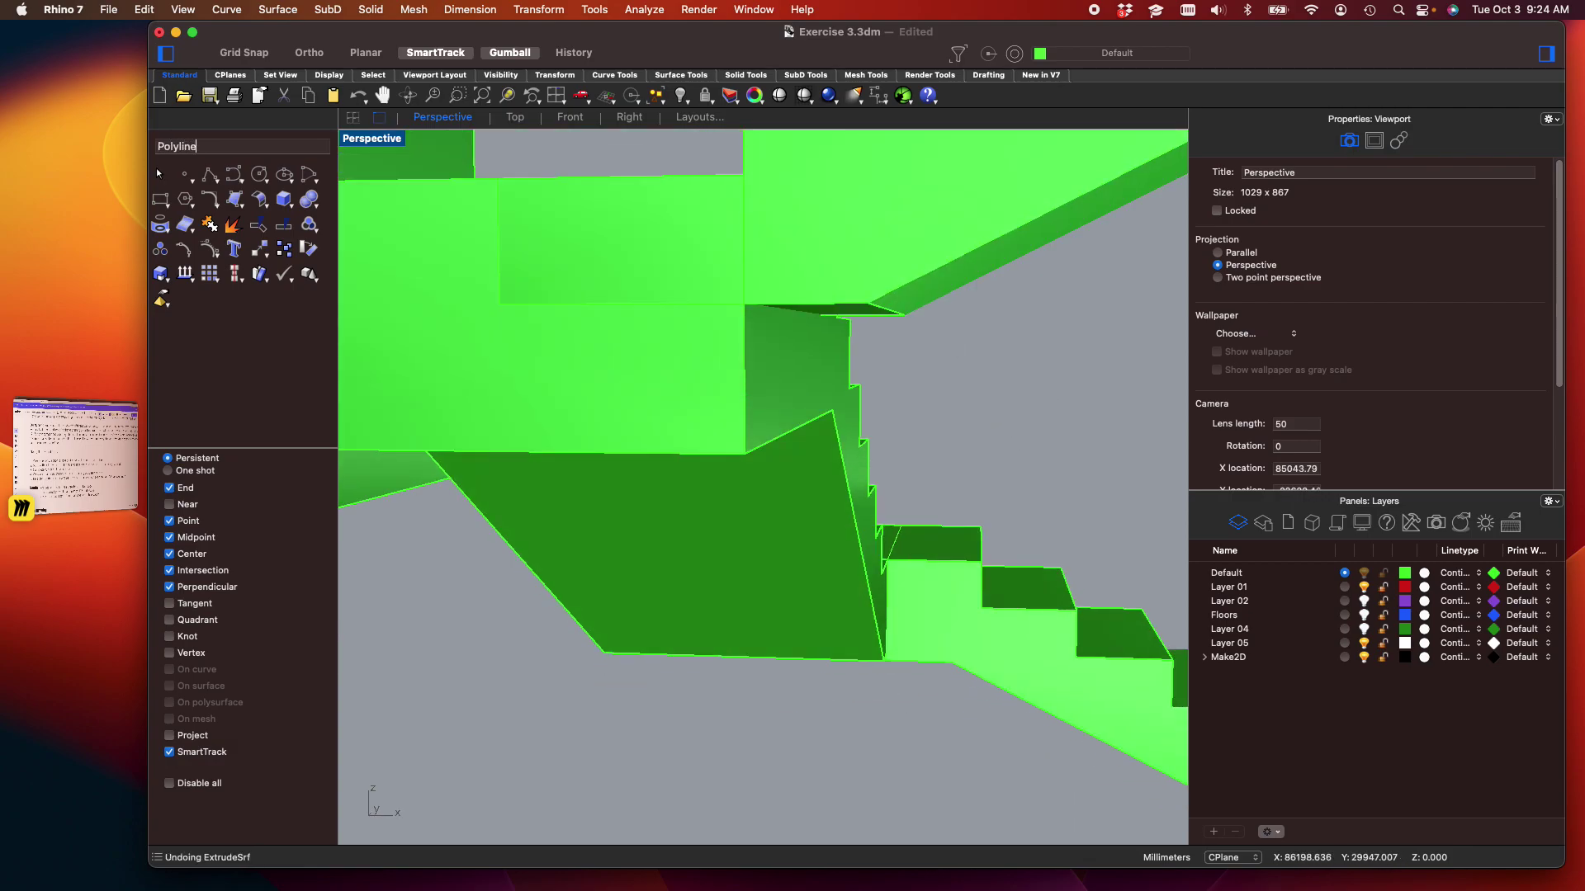
{"action": "key", "text": "Return"}
{"action": "left_click", "coordinate": [744, 454]}
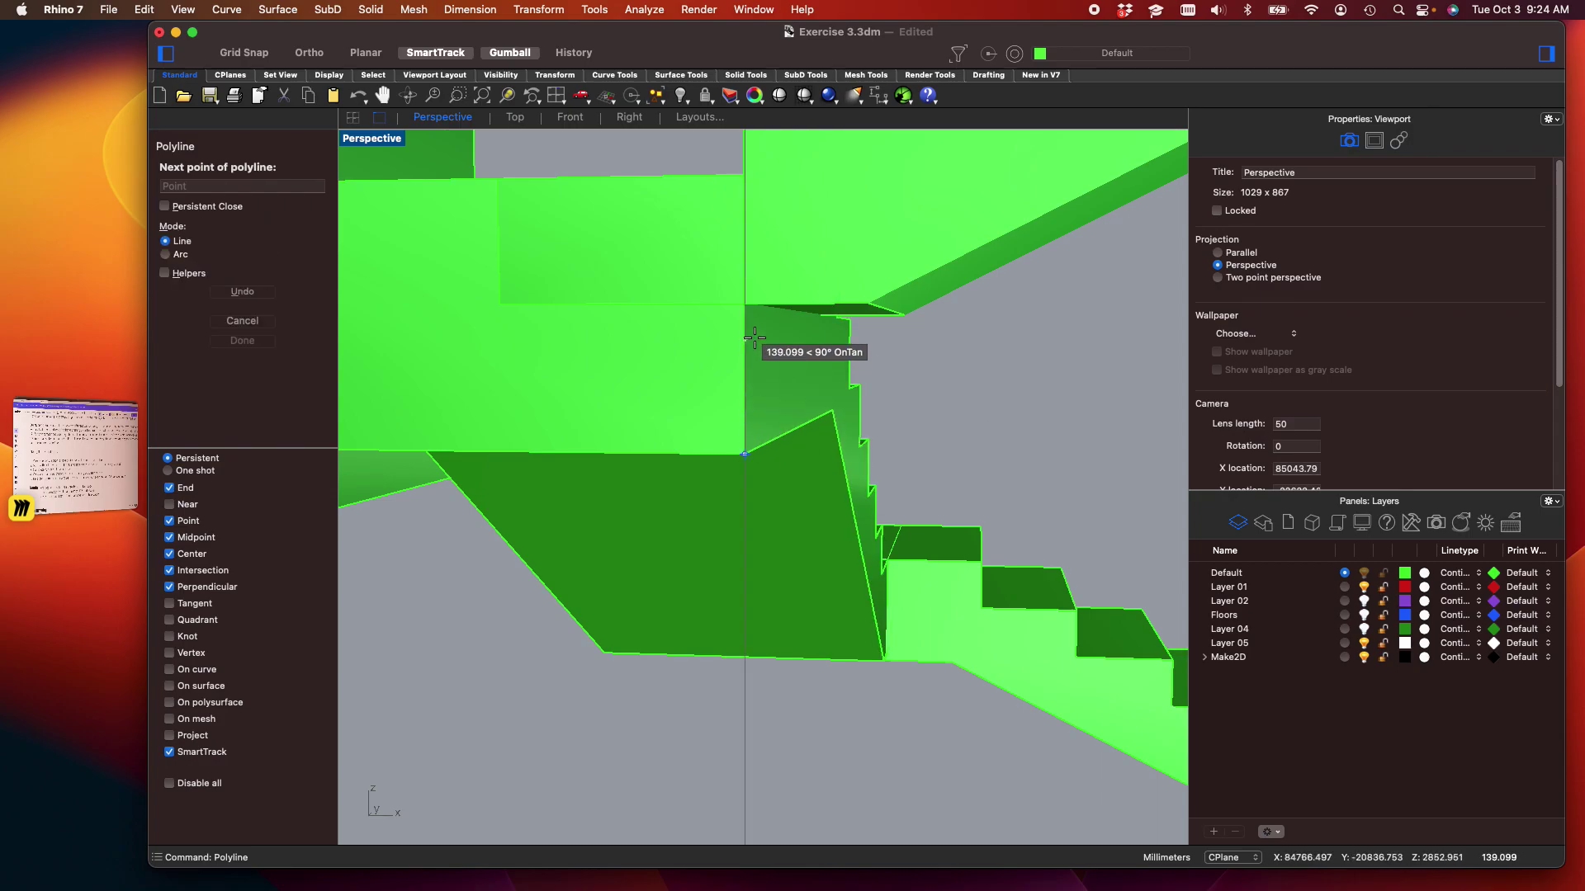
{"action": "scroll", "coordinate": [741, 307], "scroll_direction": "up", "scroll_amount": 5}
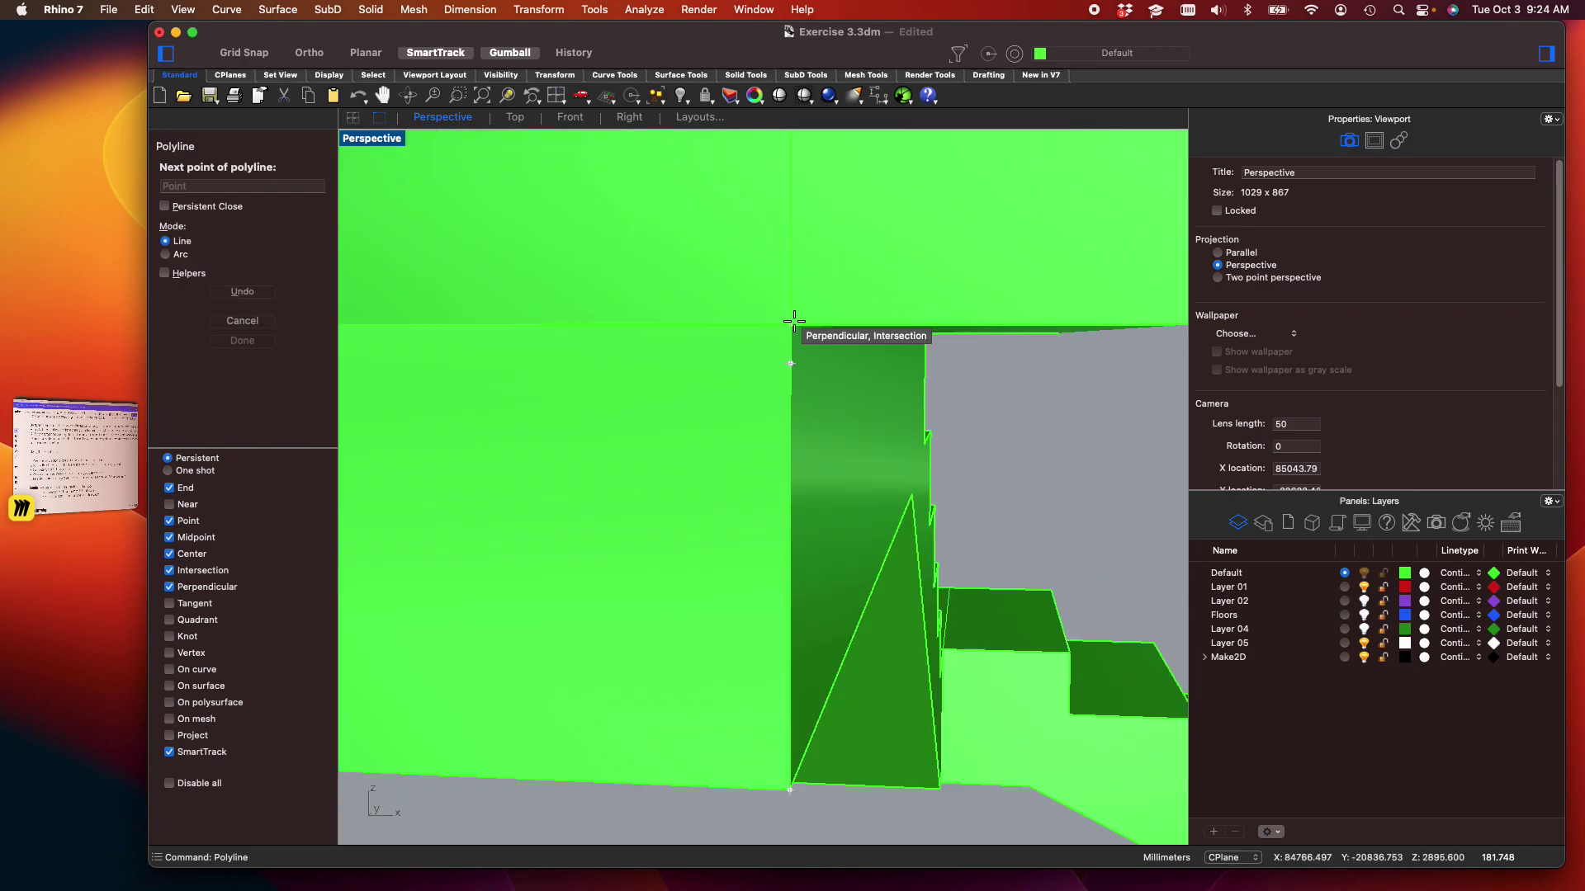
{"action": "left_click", "coordinate": [796, 321]}
{"action": "scroll", "coordinate": [844, 348], "scroll_direction": "down", "scroll_amount": 5}
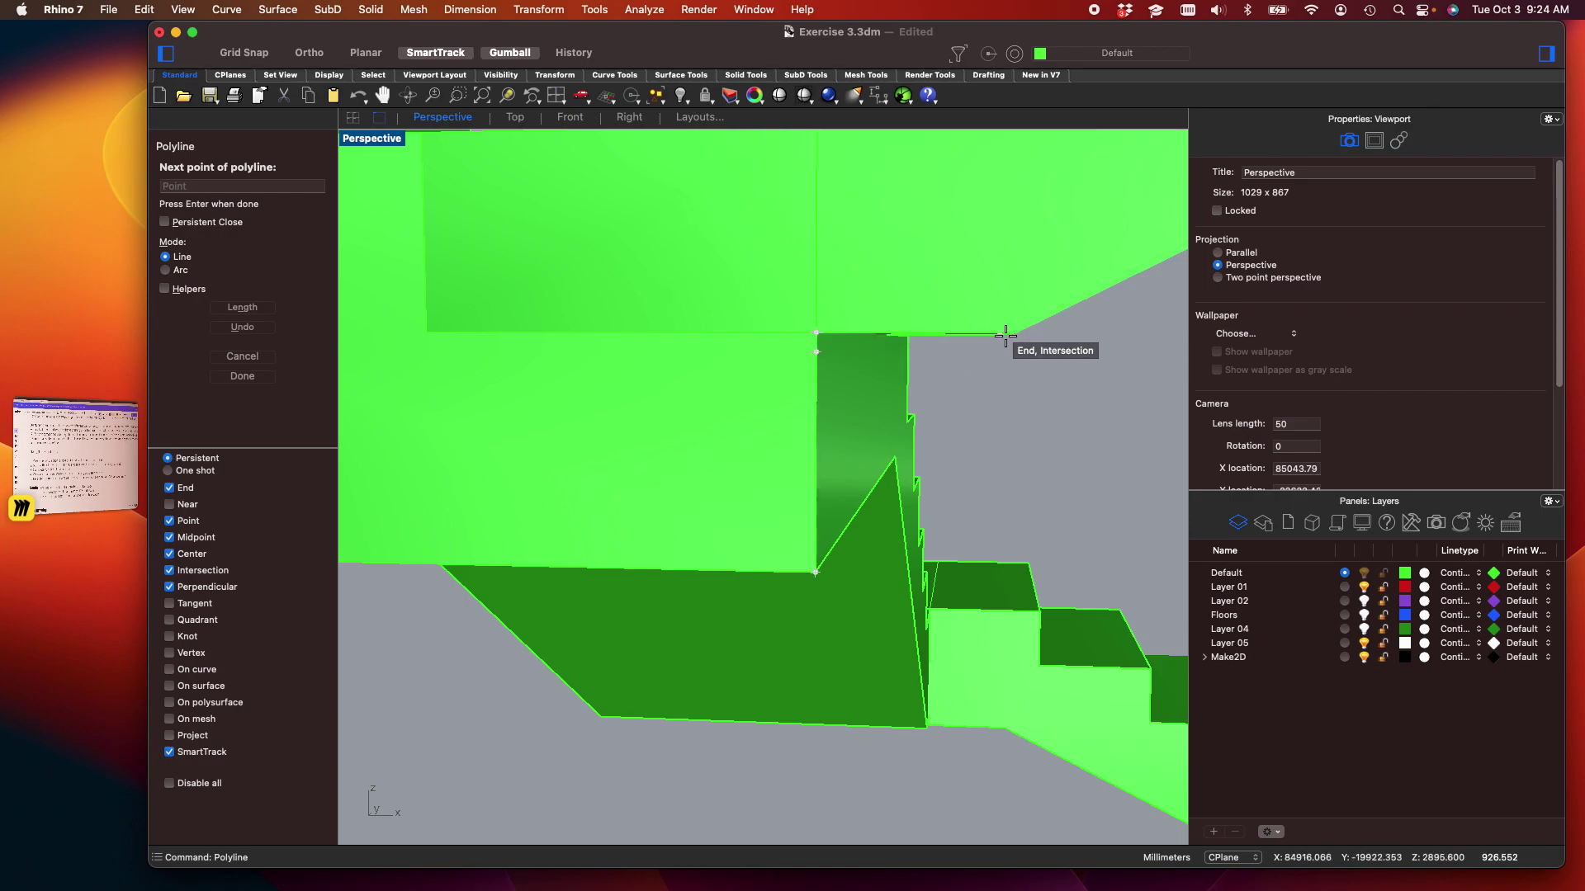
{"action": "right_click_drag", "start_coordinate": [1010, 364], "coordinate": [1002, 339], "text": "shift"}
{"action": "left_click", "coordinate": [1019, 196]}
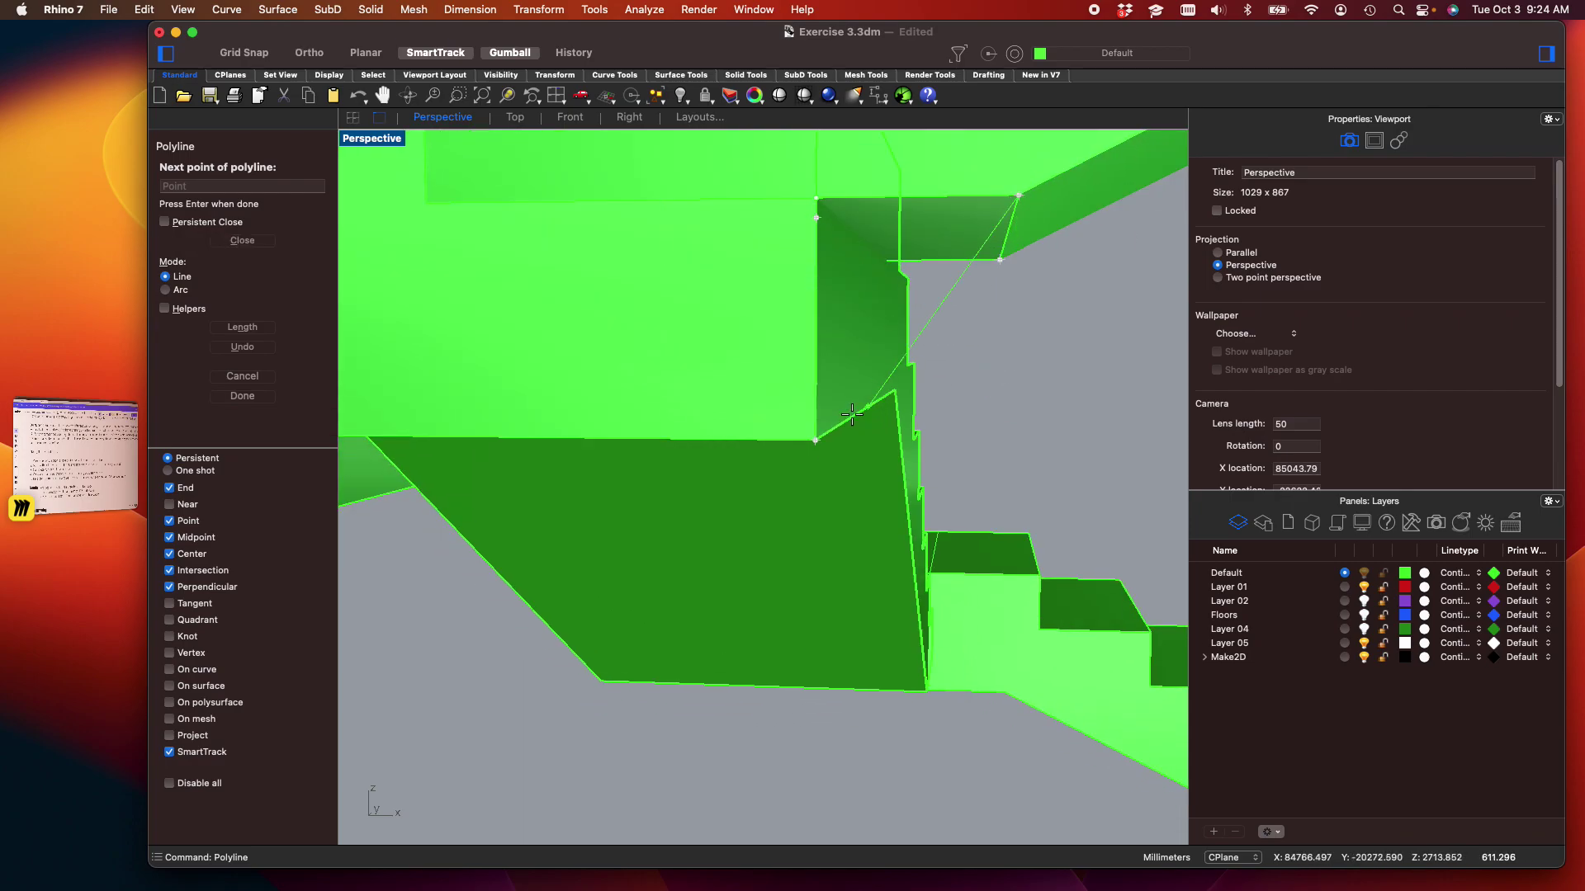
{"action": "left_click", "coordinate": [817, 434]}
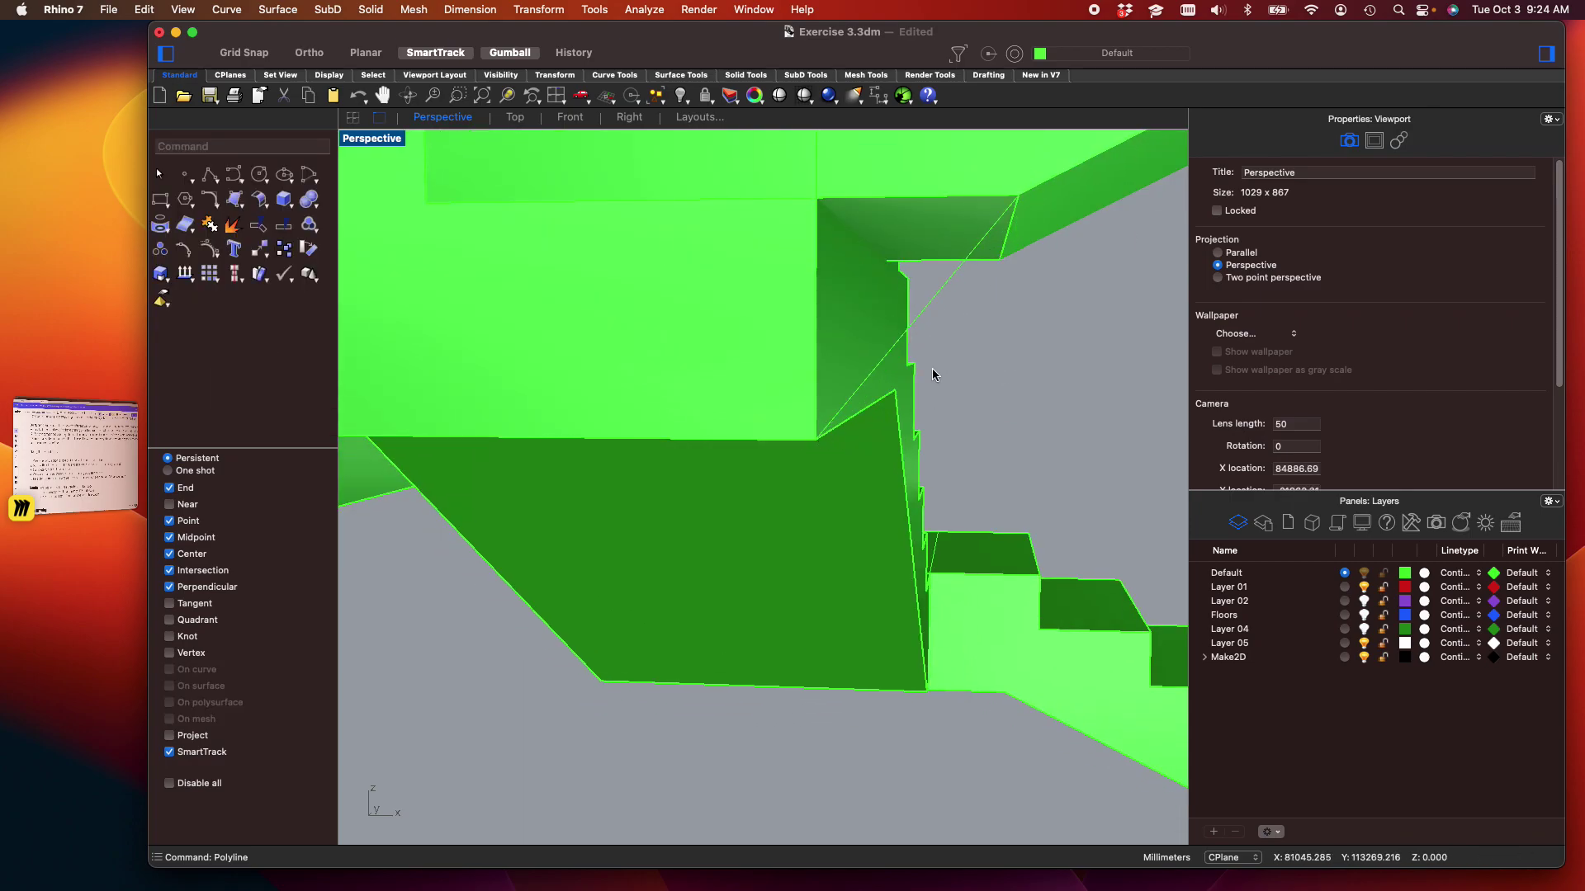
{"action": "key", "text": "Return"}
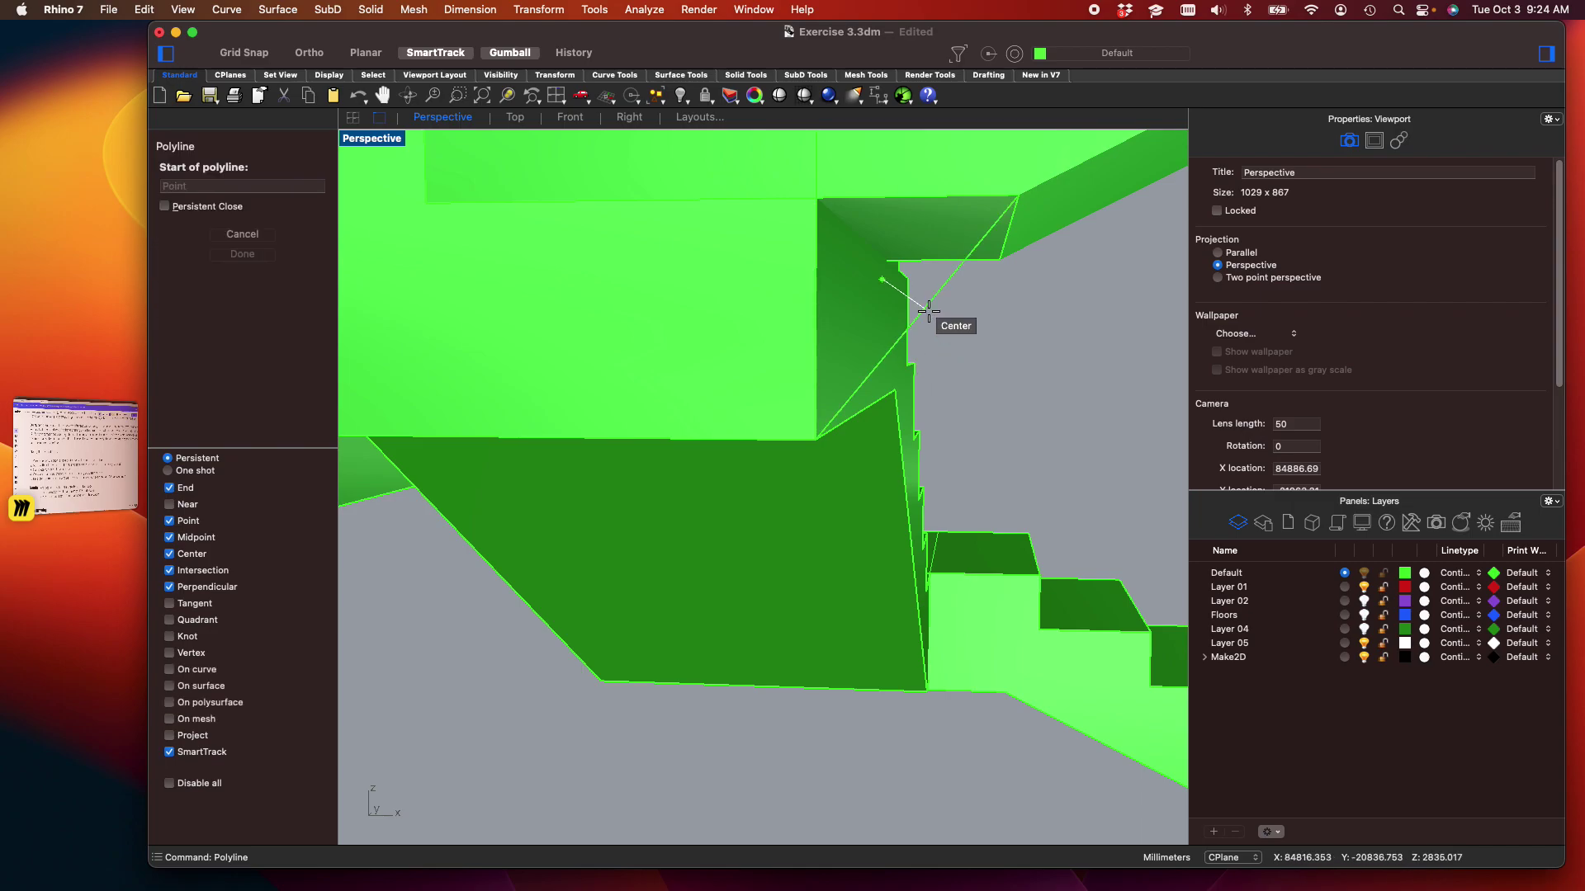
{"action": "key", "text": "Escape"}
Extrude the triangular profile as a solid 914.4 mm across the width of the flight
{"action": "left_click", "coordinate": [933, 311]}
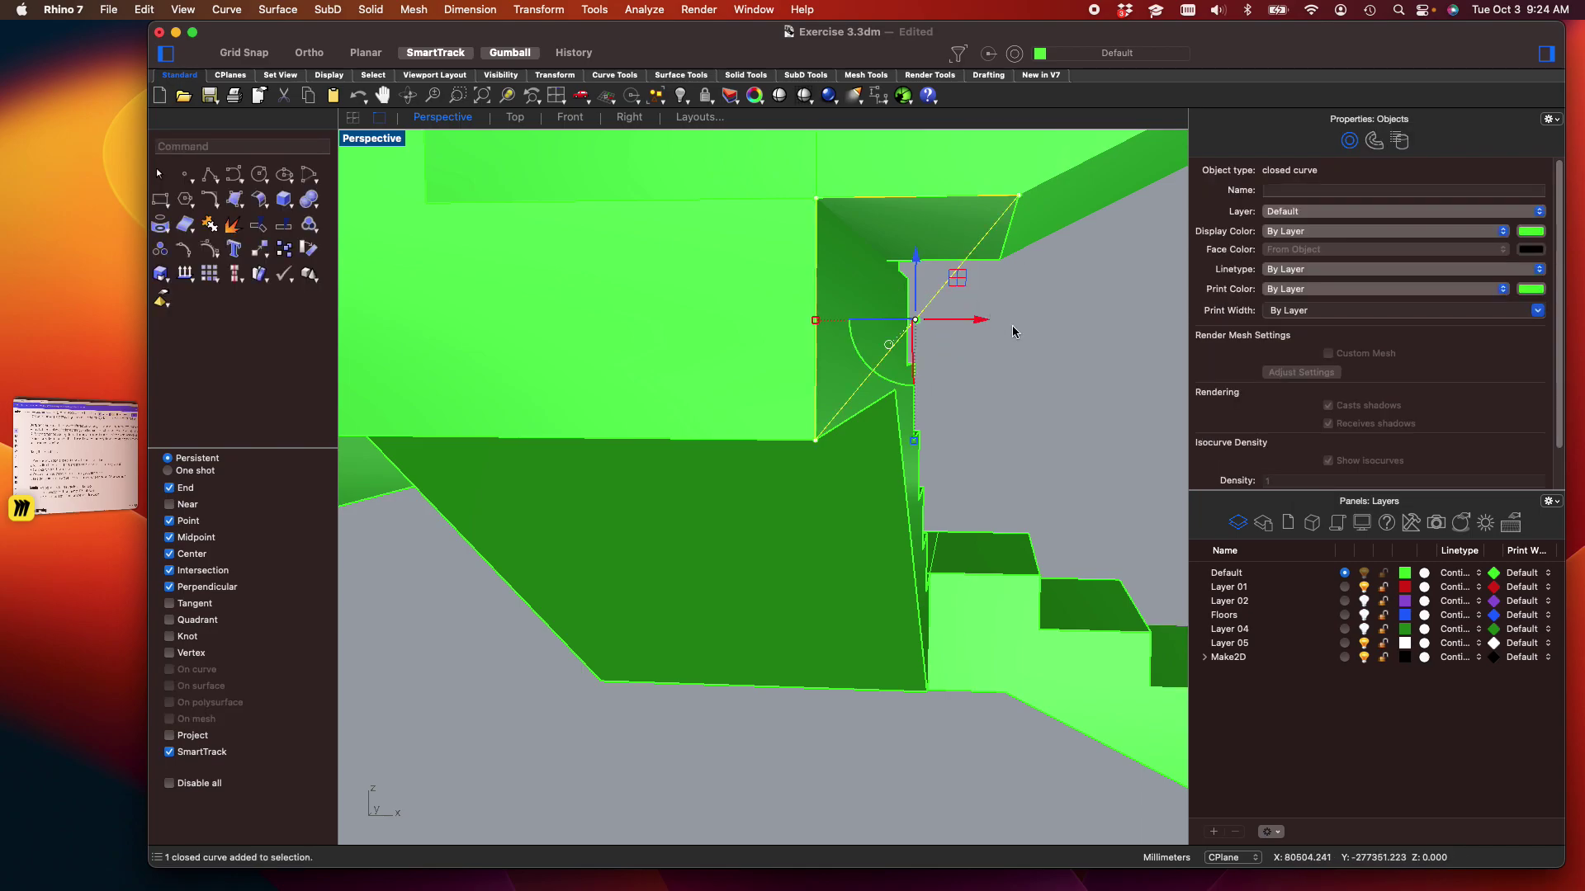
{"action": "key", "text": "Return"}
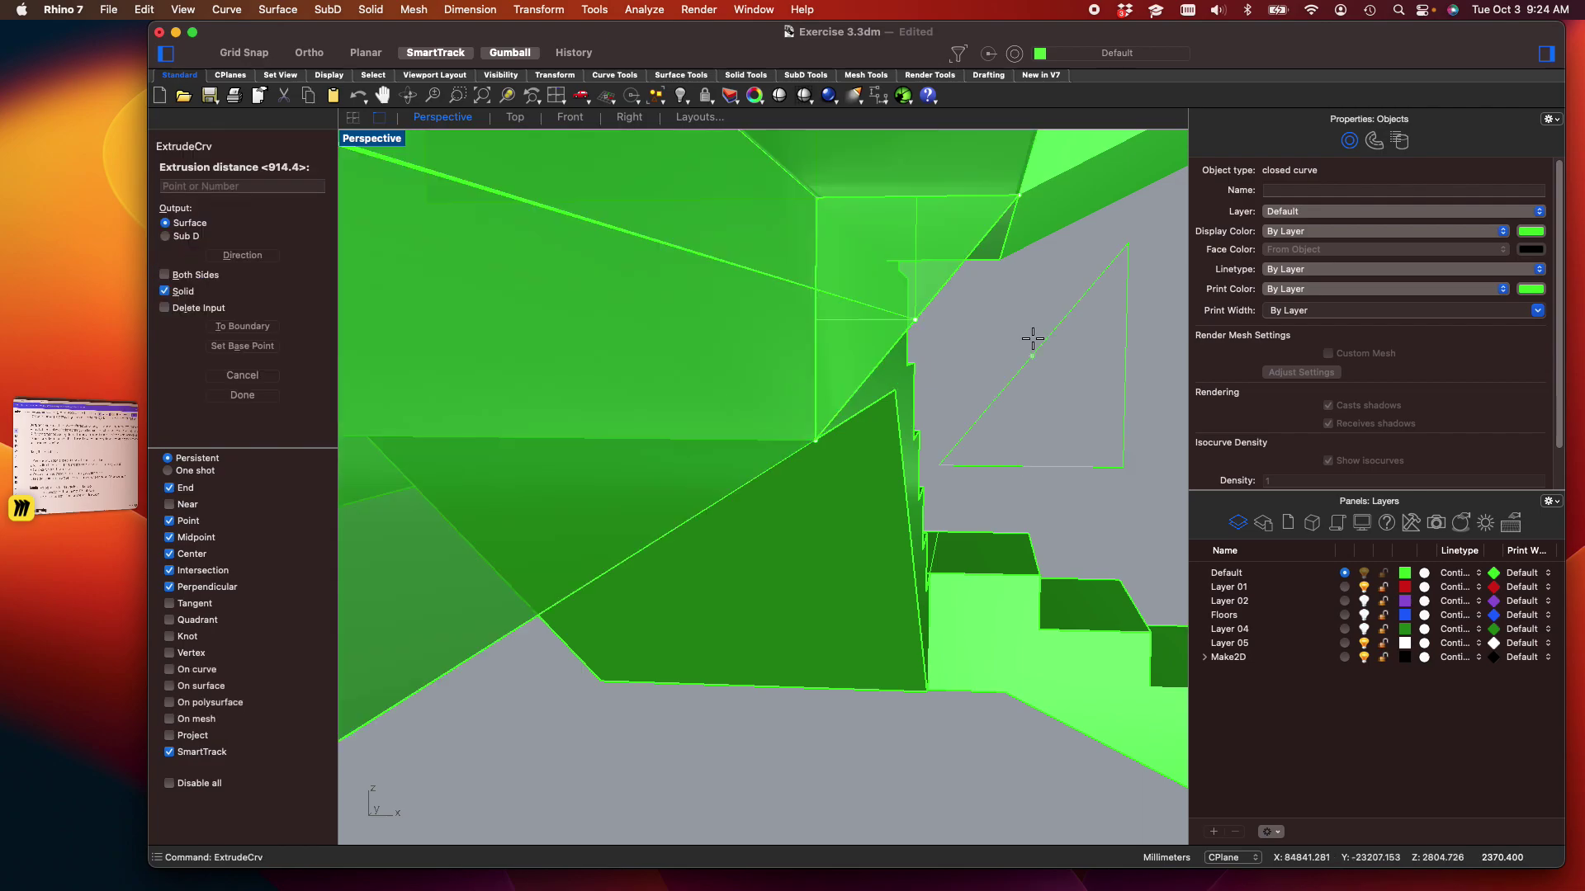
{"action": "scroll", "coordinate": [1017, 392], "scroll_direction": "down", "scroll_amount": 4}
{"action": "right_click_drag", "start_coordinate": [936, 423], "coordinate": [733, 438]}
{"action": "scroll", "coordinate": [575, 388], "scroll_direction": "up", "scroll_amount": 6}
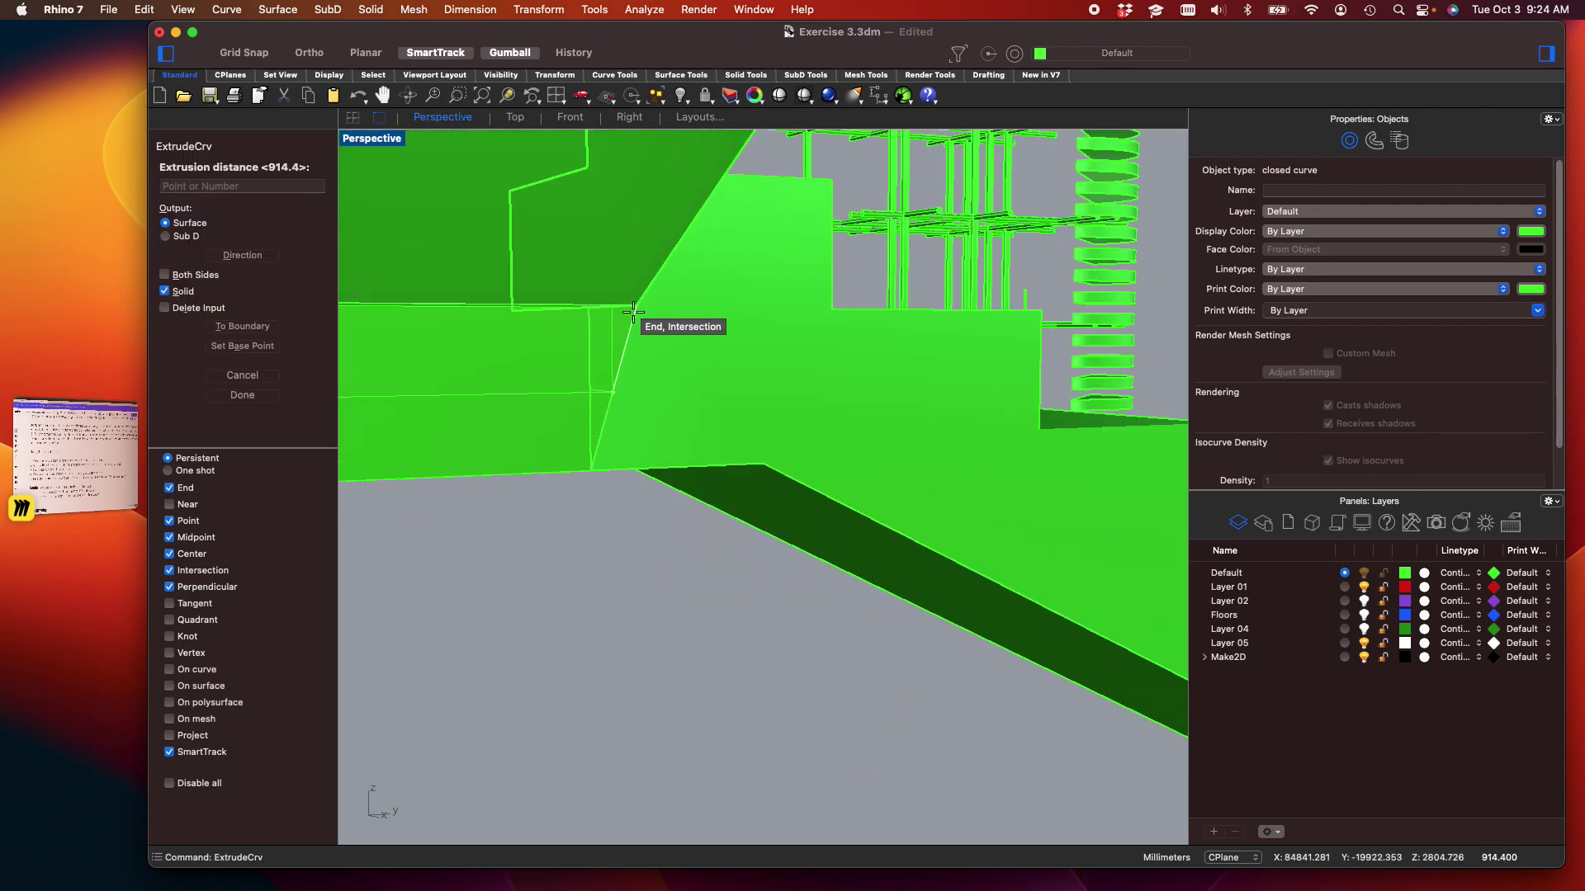
{"action": "left_click", "coordinate": [633, 312]}
{"action": "scroll", "coordinate": [632, 355], "scroll_direction": "down", "scroll_amount": 5}
{"action": "right_click_drag", "start_coordinate": [632, 354], "coordinate": [850, 679]}
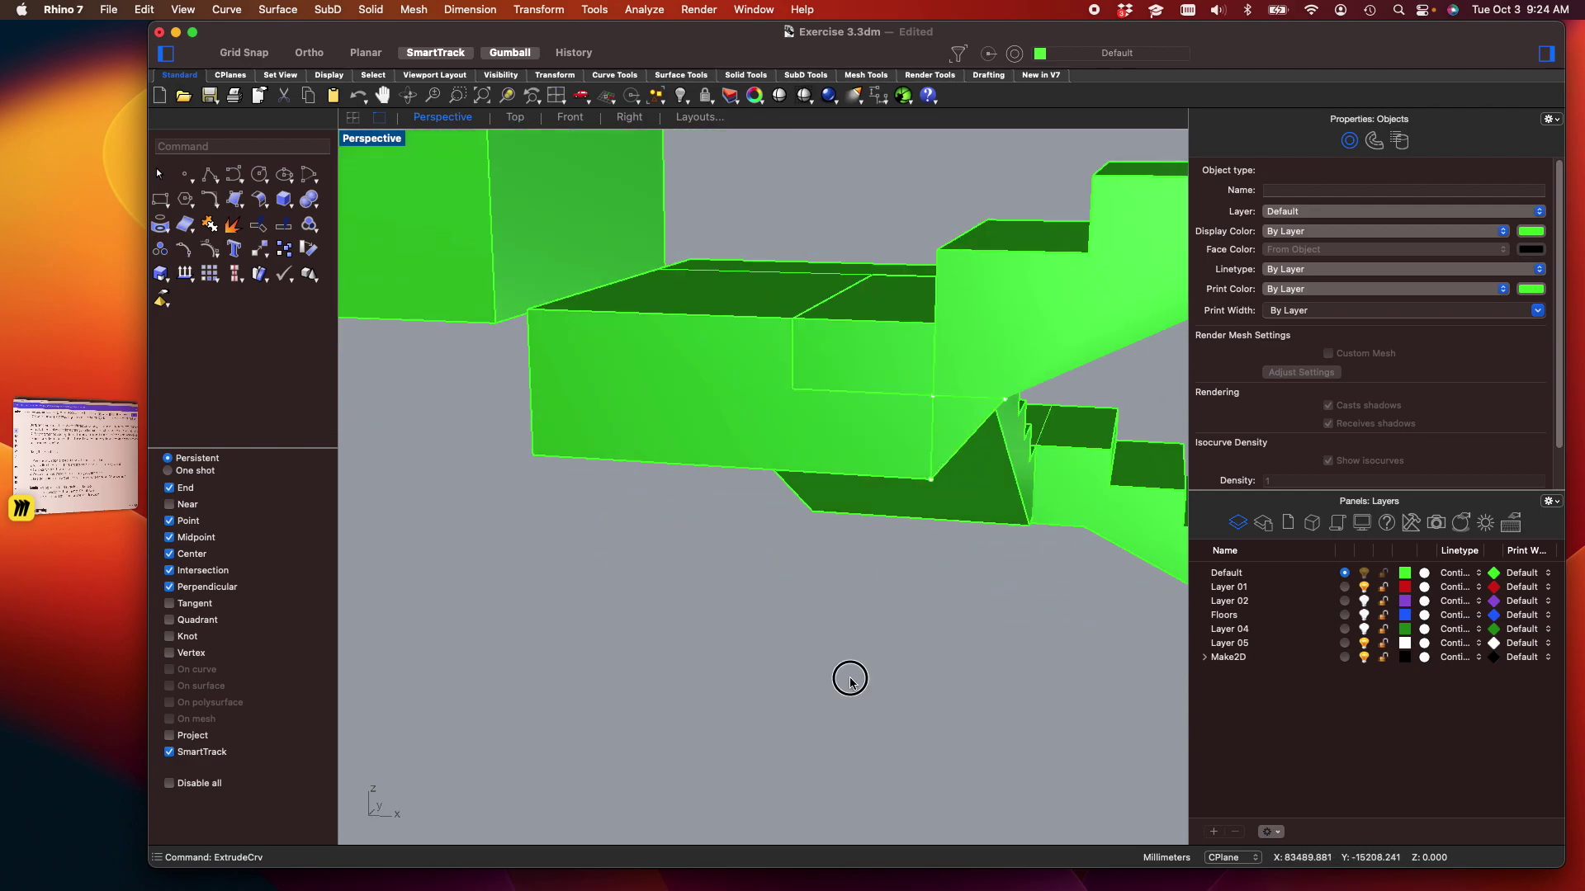
Boolean union the two upper flights with the triangular filler solid
{"action": "left_click", "coordinate": [850, 679]}
{"action": "scroll", "coordinate": [850, 612], "scroll_direction": "down", "scroll_amount": 6}
{"action": "right_click_drag", "start_coordinate": [850, 614], "coordinate": [769, 596]}
{"action": "left_click_drag", "start_coordinate": [921, 483], "coordinate": [751, 314]}
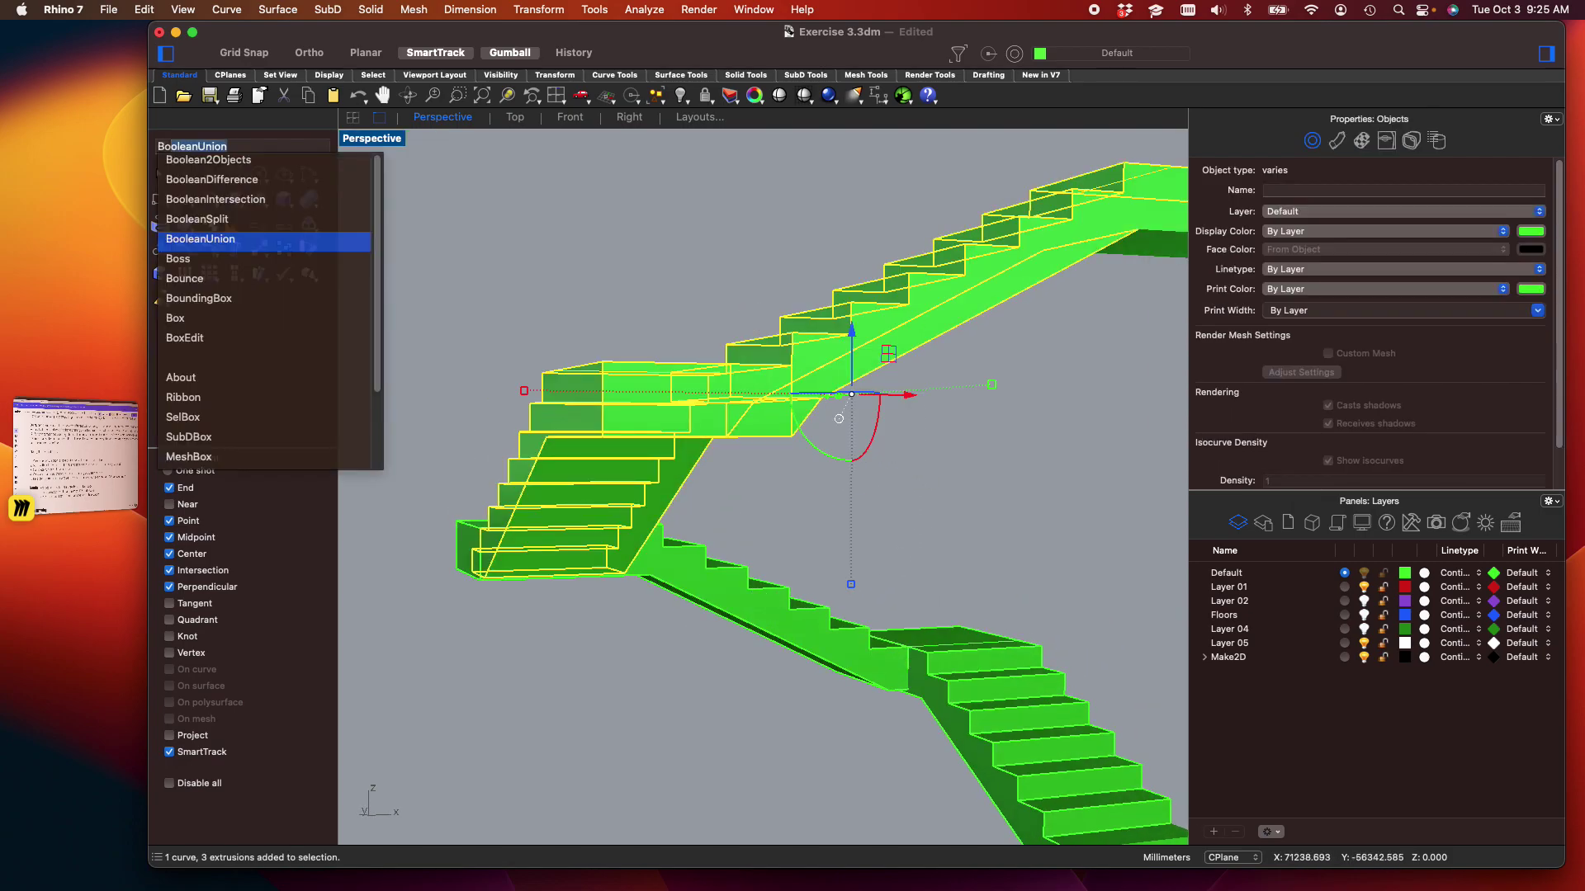
{"action": "key", "text": "Return"}
{"action": "left_click", "coordinate": [918, 516]}
Hide the isocurves on the joined upper stair solid
{"action": "right_click_drag", "start_coordinate": [916, 518], "coordinate": [479, 576]}
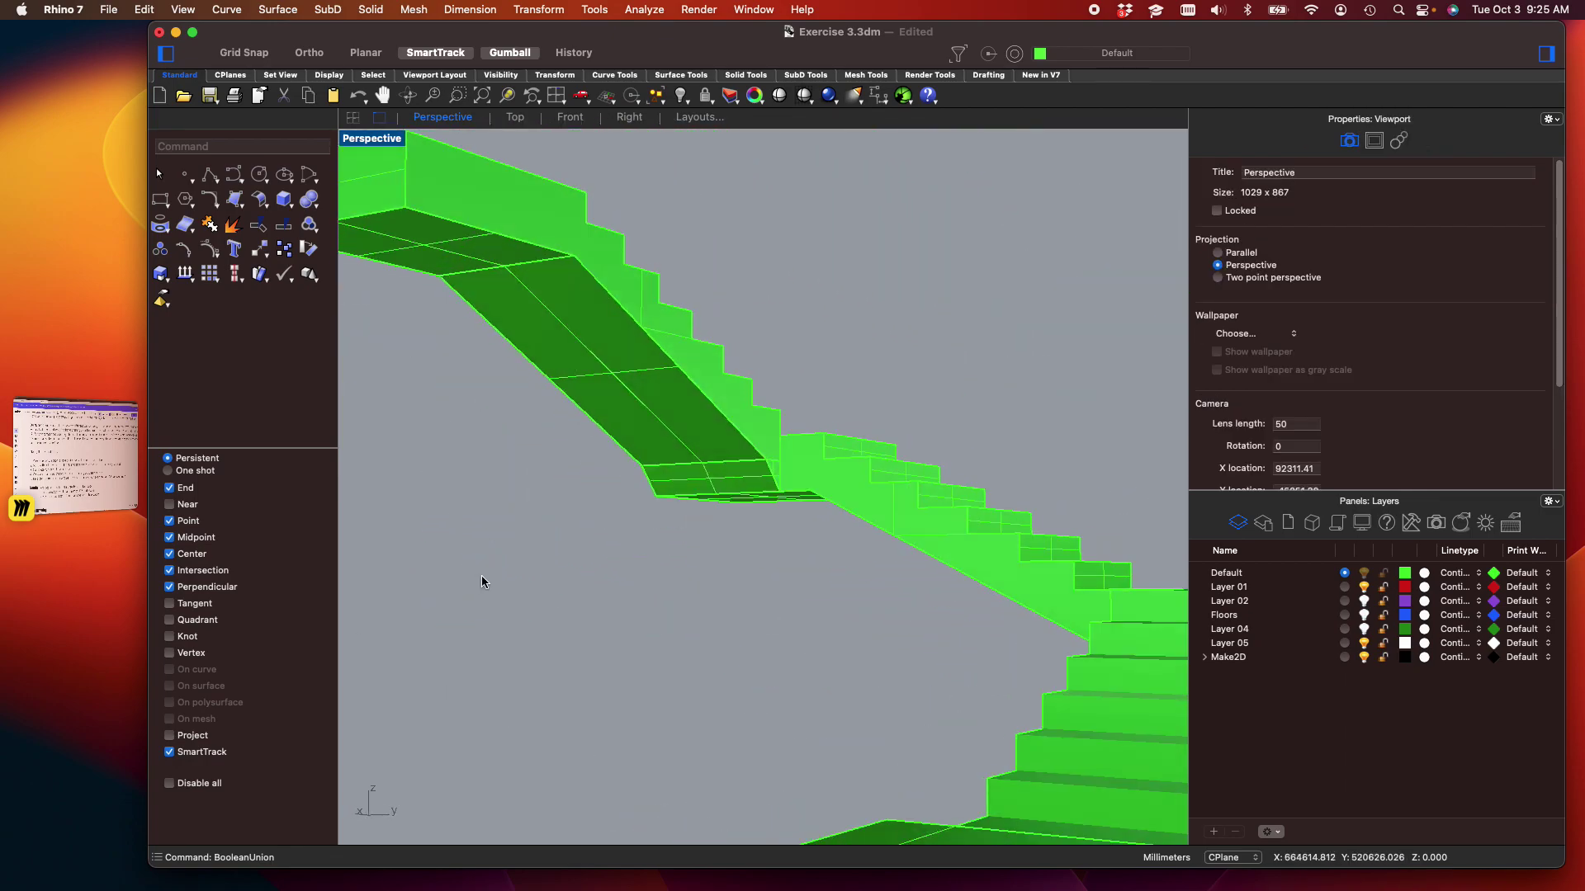
{"action": "left_click", "coordinate": [735, 476]}
{"action": "right_click_drag", "start_coordinate": [735, 476], "coordinate": [628, 630]}
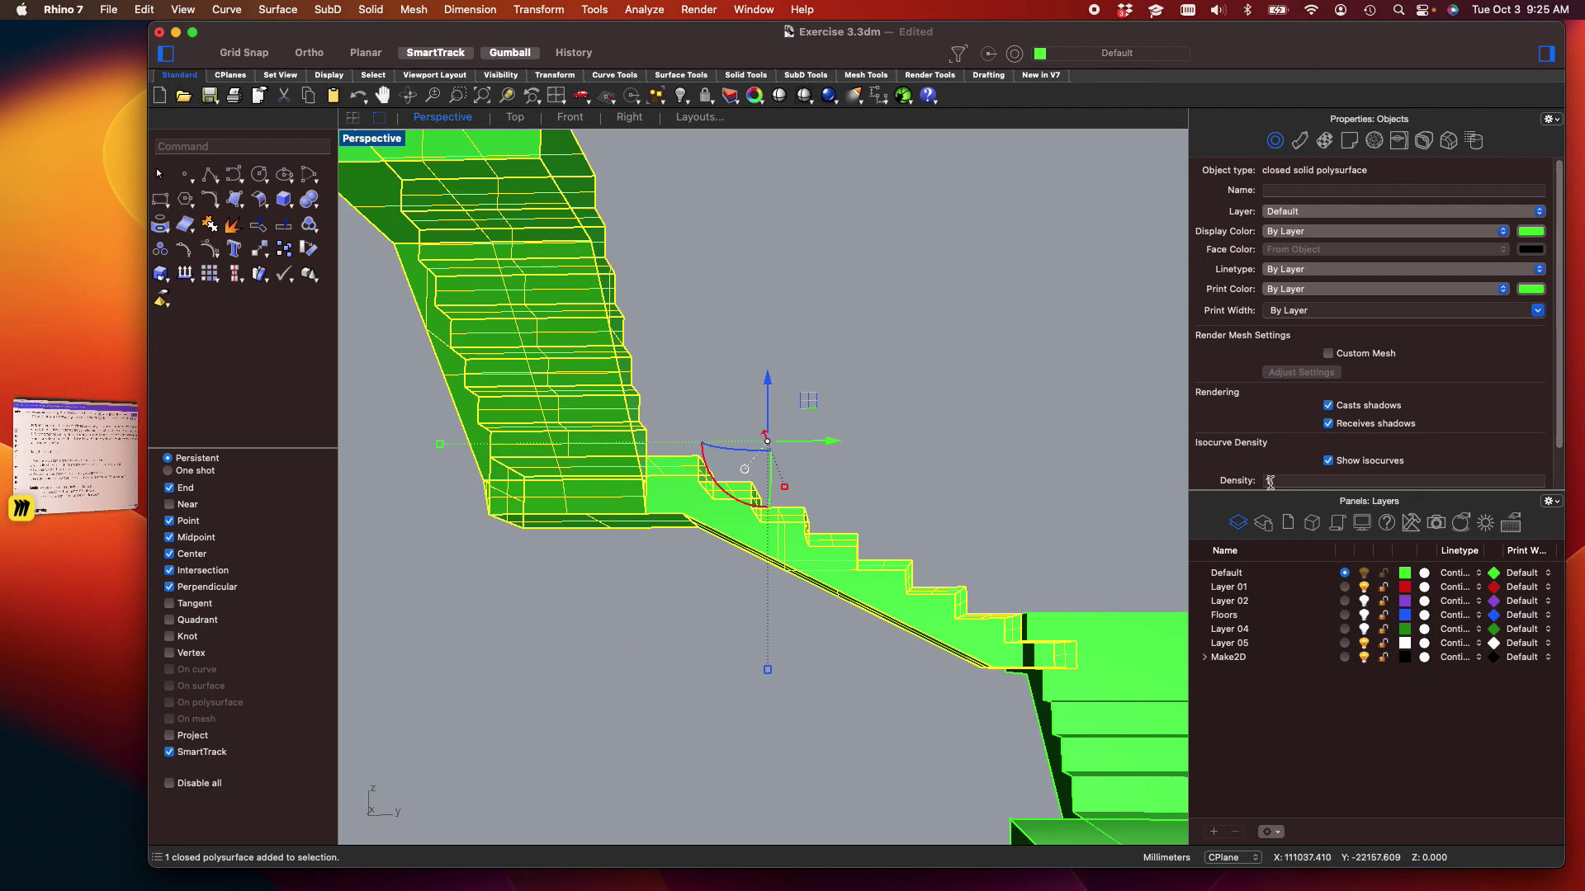
{"action": "left_click", "coordinate": [1331, 470]}
{"action": "left_click", "coordinate": [824, 398]}
Switch to the four-viewport layout and frame the stair in the Front and Right views
{"action": "right_click_drag", "start_coordinate": [700, 512], "coordinate": [835, 600]}
{"action": "scroll", "coordinate": [836, 578], "scroll_direction": "down", "scroll_amount": 5}
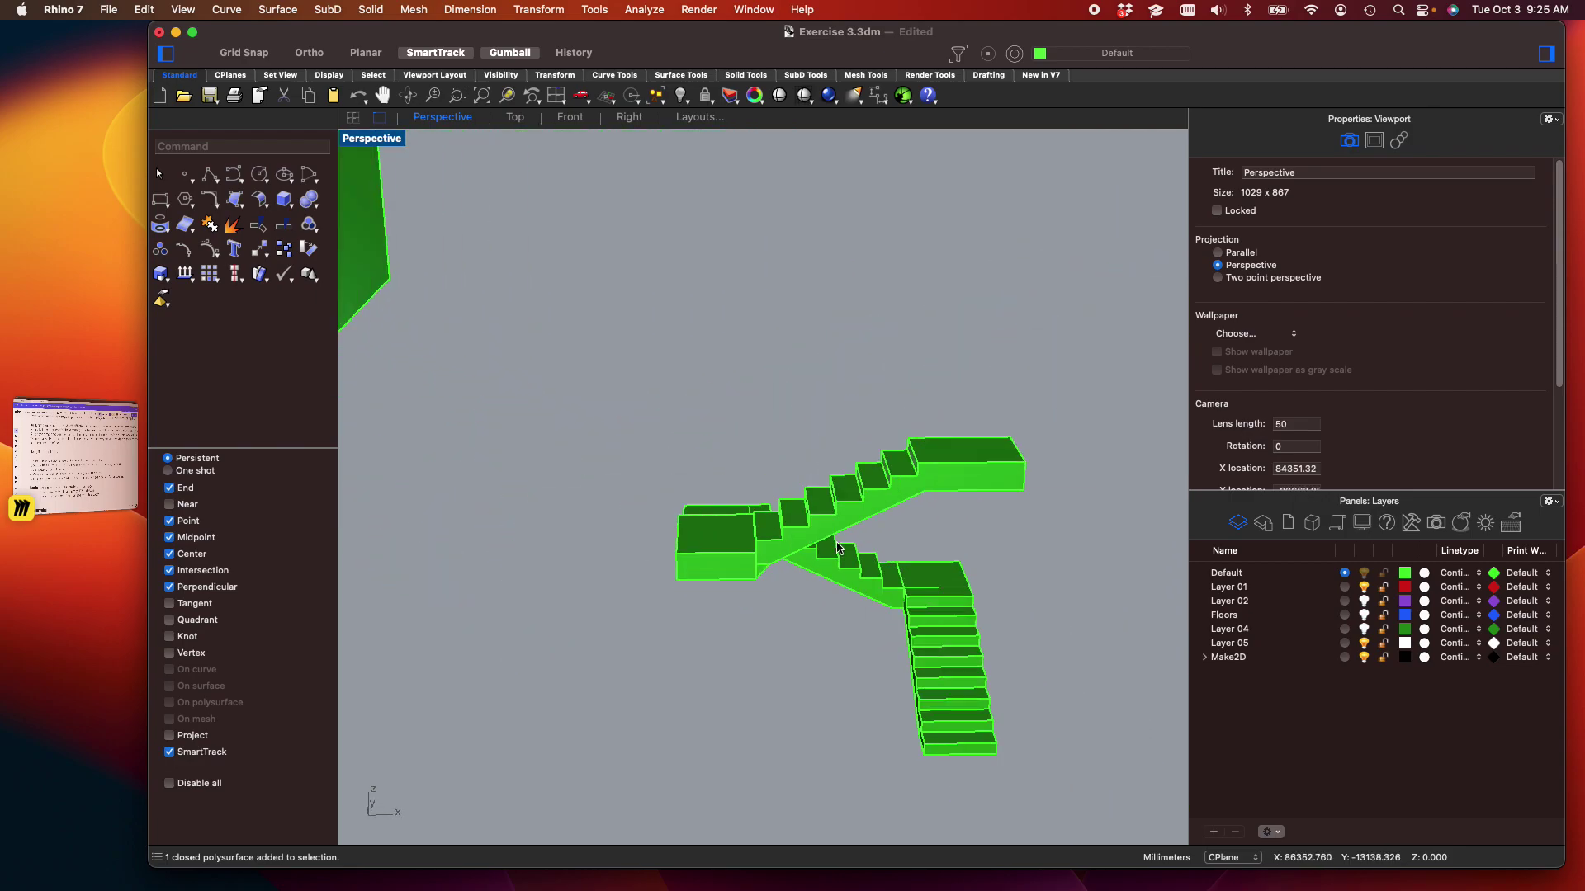
{"action": "scroll", "coordinate": [736, 577], "scroll_direction": "up", "scroll_amount": 5}
{"action": "right_click_drag", "start_coordinate": [935, 546], "coordinate": [727, 507], "text": "shift"}
{"action": "right_click_drag", "start_coordinate": [759, 586], "coordinate": [668, 588]}
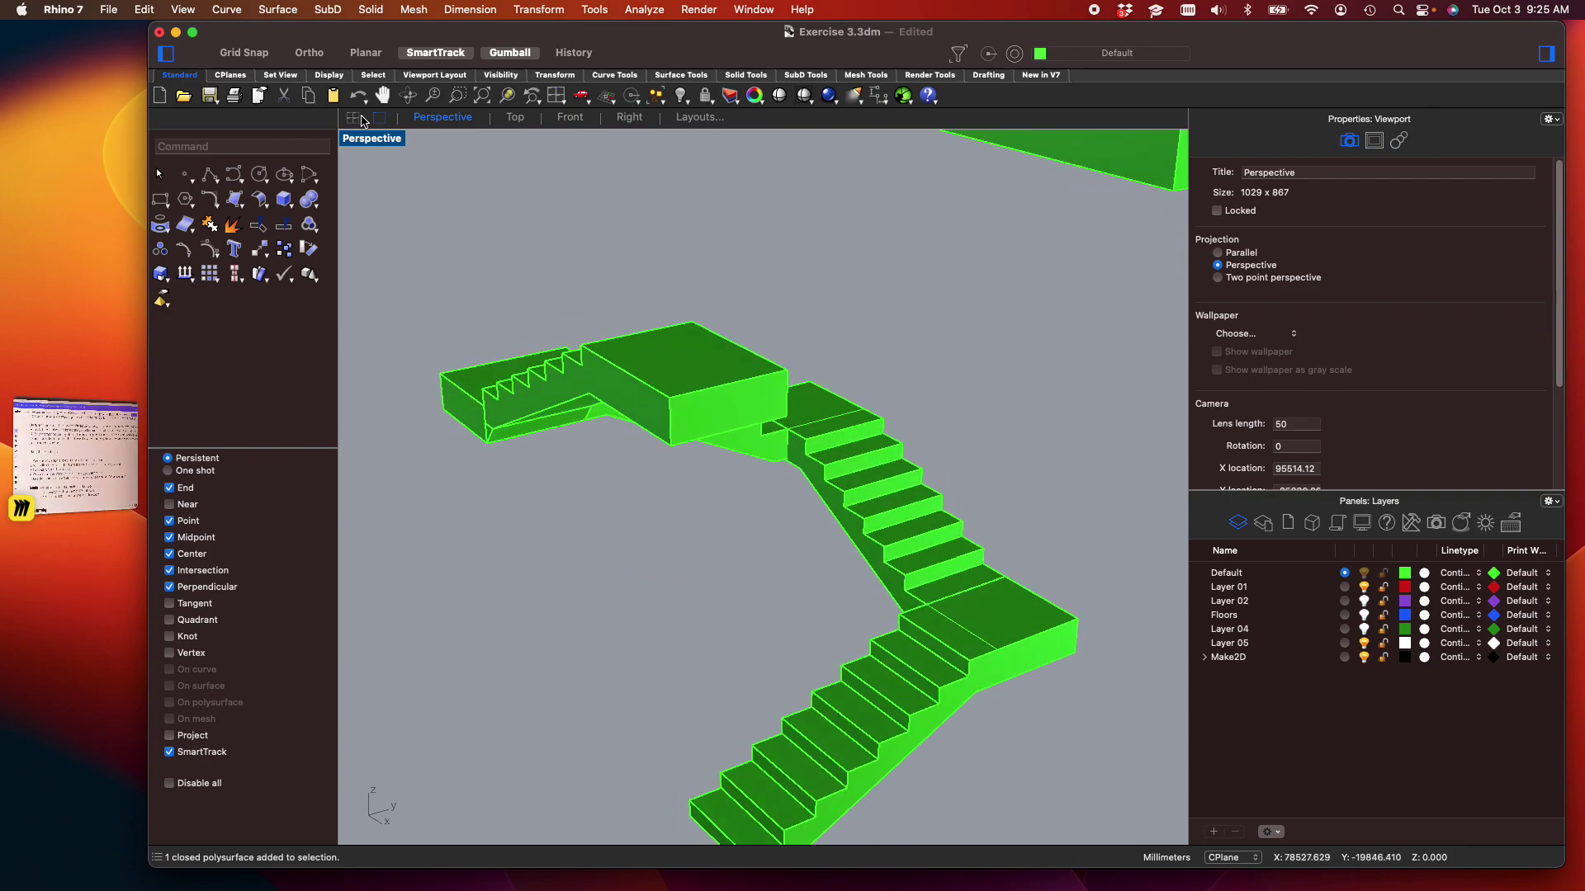
{"action": "right_click_drag", "start_coordinate": [652, 388], "coordinate": [511, 448], "text": "shift"}
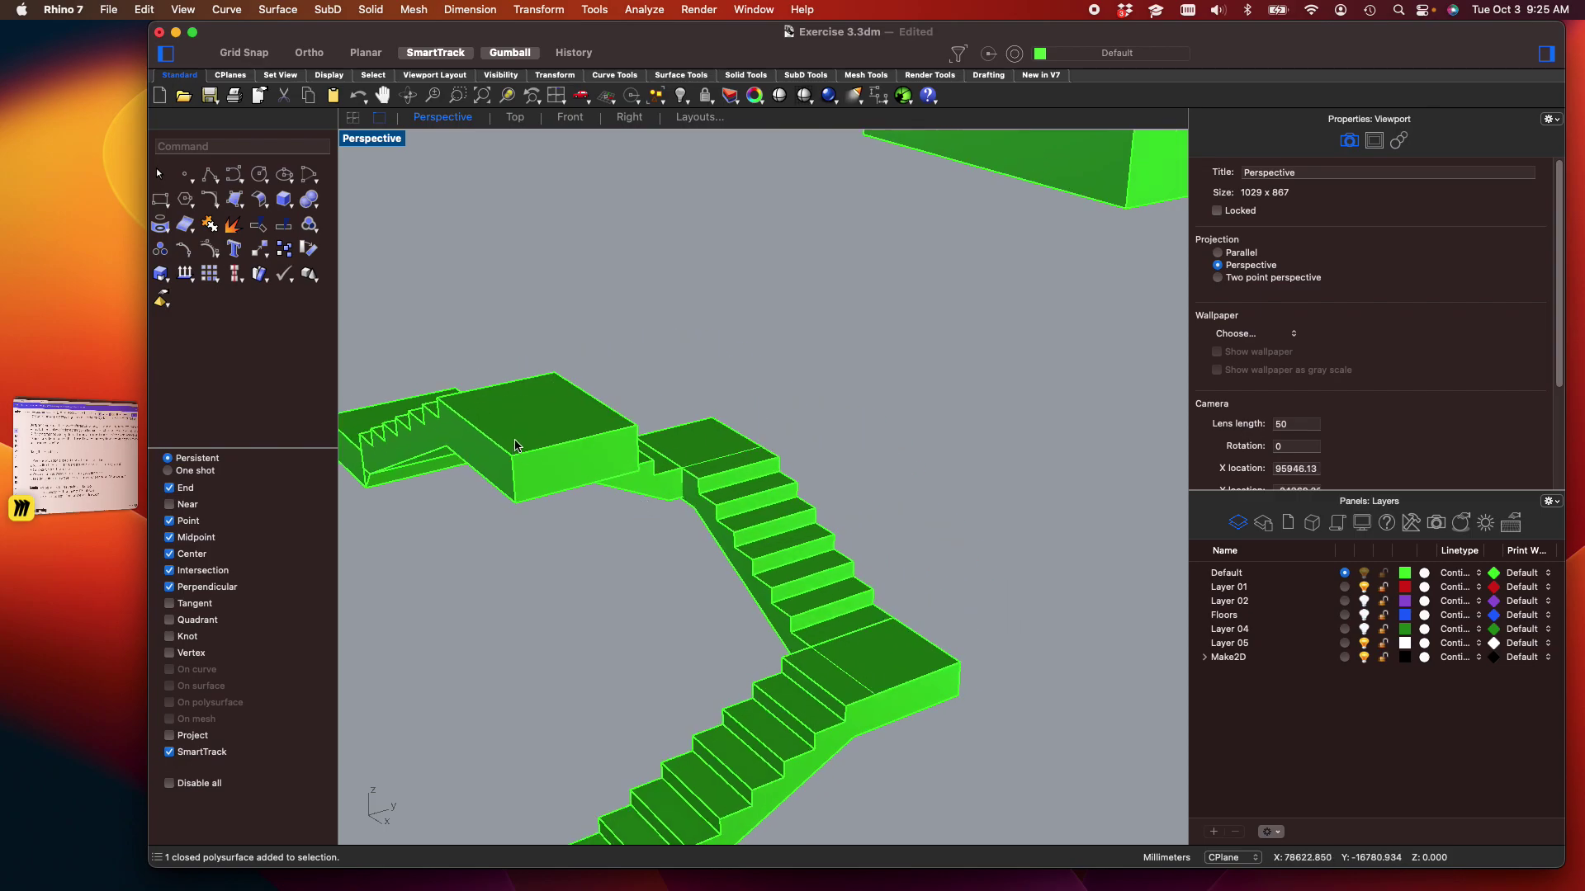
{"action": "double_click", "coordinate": [383, 144]}
{"action": "scroll", "coordinate": [635, 734], "scroll_direction": "down", "scroll_amount": 10}
{"action": "scroll", "coordinate": [622, 617], "scroll_direction": "up", "scroll_amount": 8}
{"action": "scroll", "coordinate": [928, 652], "scroll_direction": "down", "scroll_amount": 6}
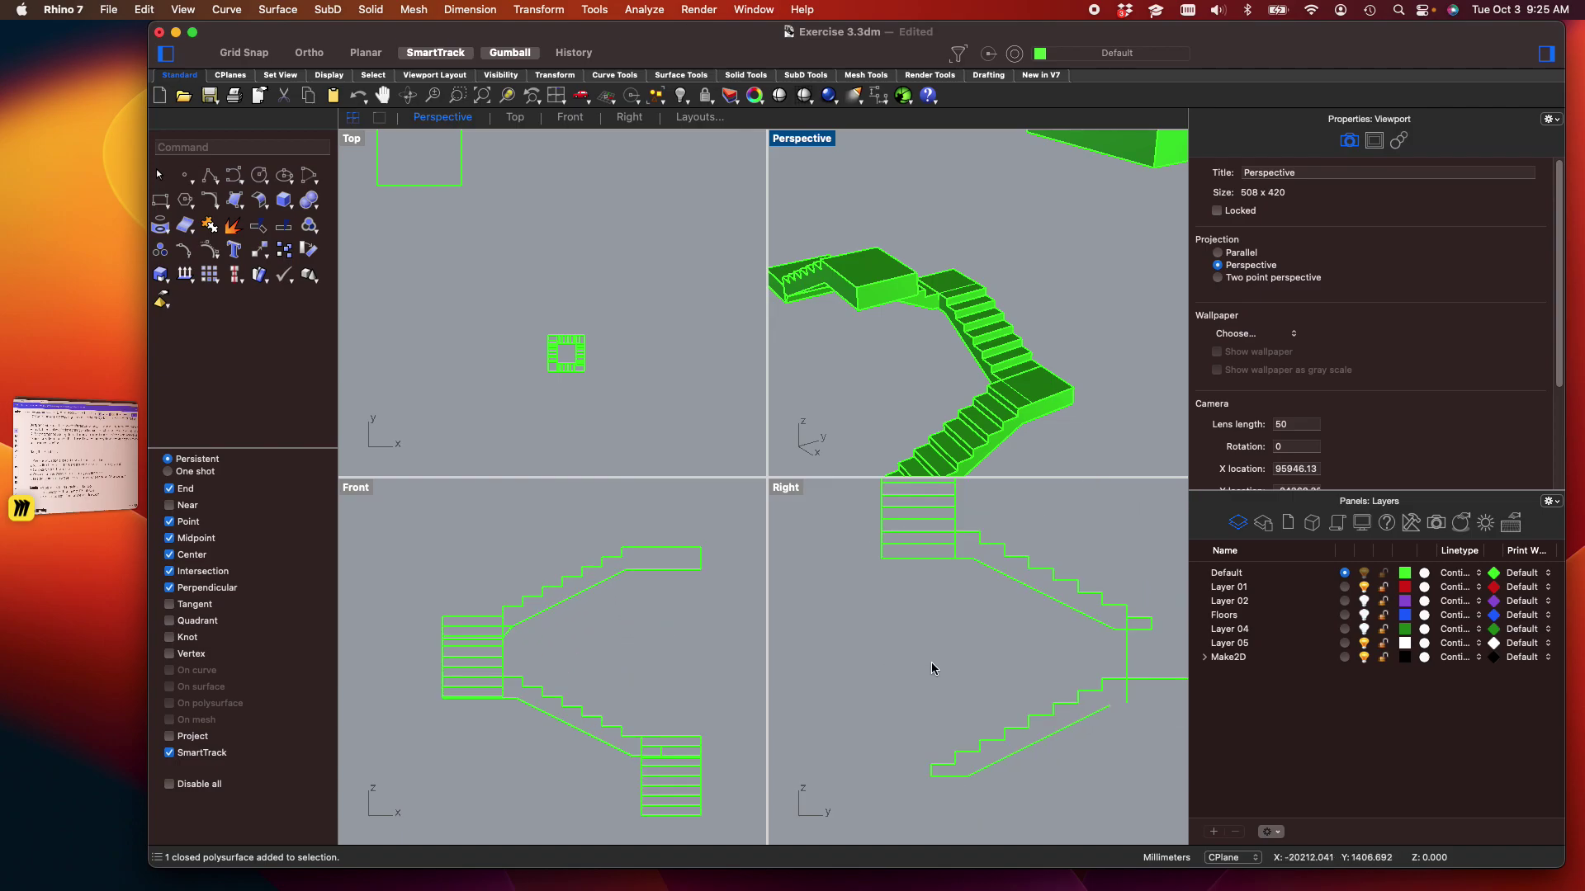
{"action": "left_click", "coordinate": [926, 647]}
{"action": "scroll", "coordinate": [903, 564], "scroll_direction": "up", "scroll_amount": 3}
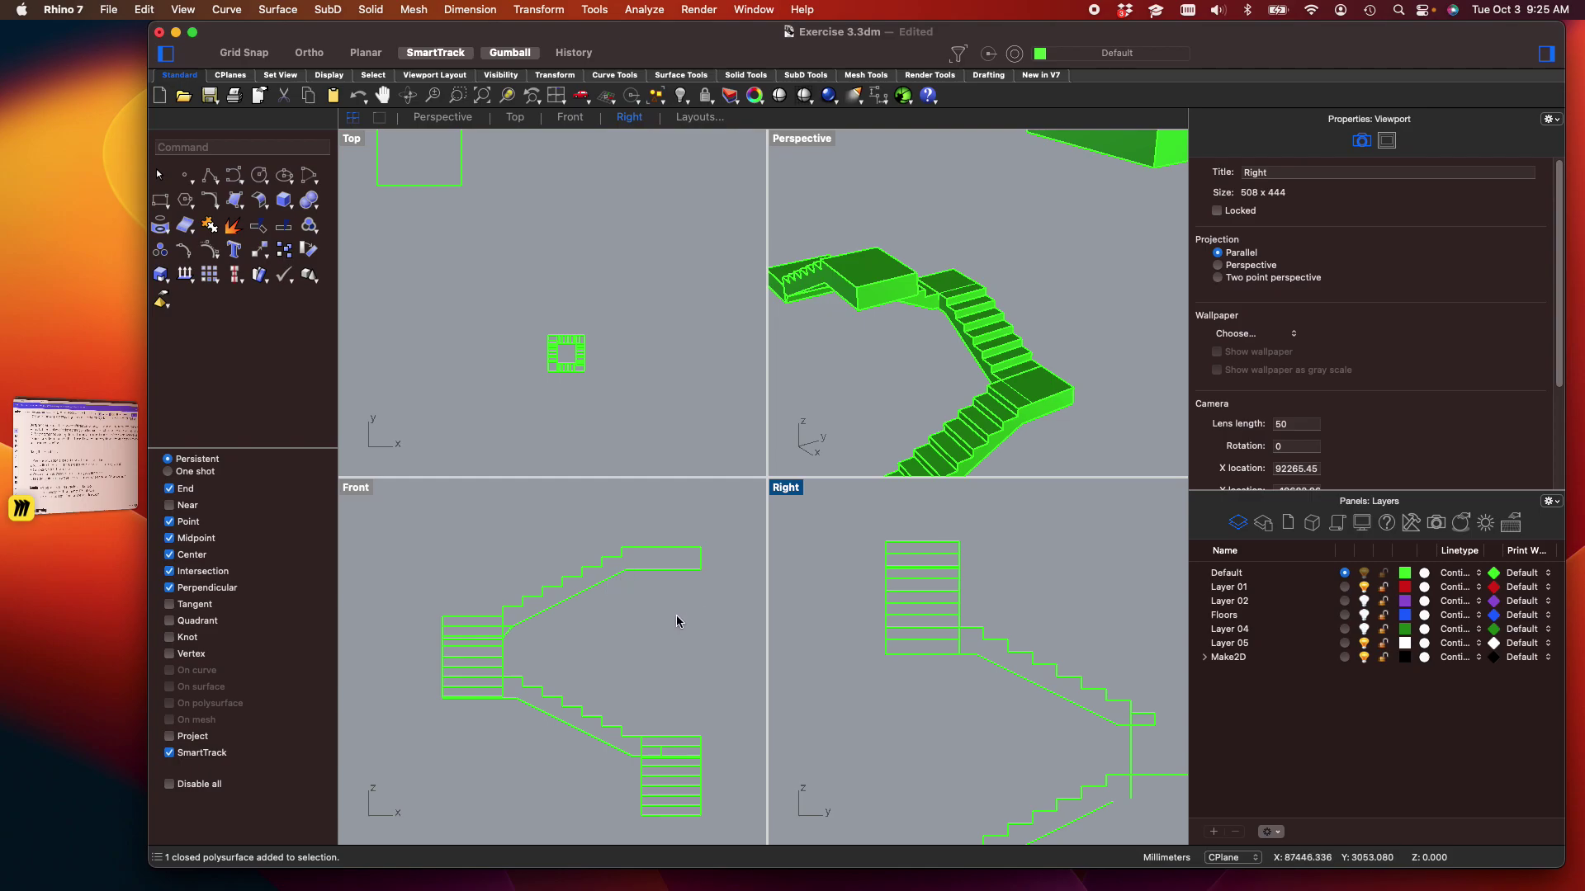
{"action": "mouse_move", "coordinate": [682, 600]}
{"action": "right_mouse_down"}
{"action": "mouse_move", "coordinate": [686, 654]}
{"action": "mouse_move", "coordinate": [680, 620]}
{"action": "right_mouse_up"}
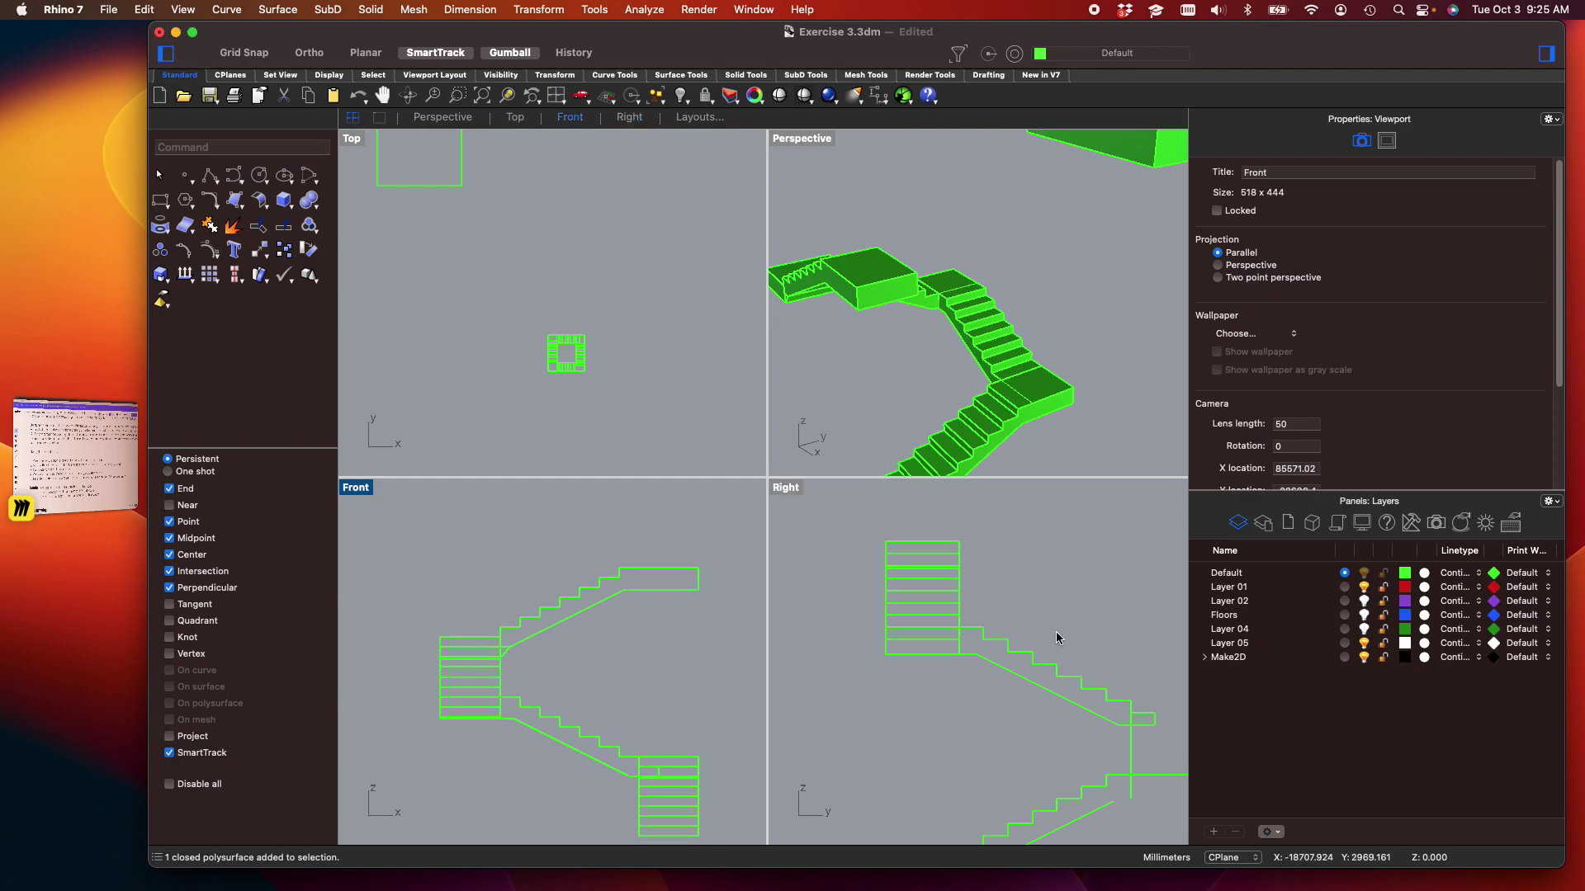
Change the Right viewport to a Left view and frame the upper flights in it
{"action": "left_click", "coordinate": [1080, 603]}
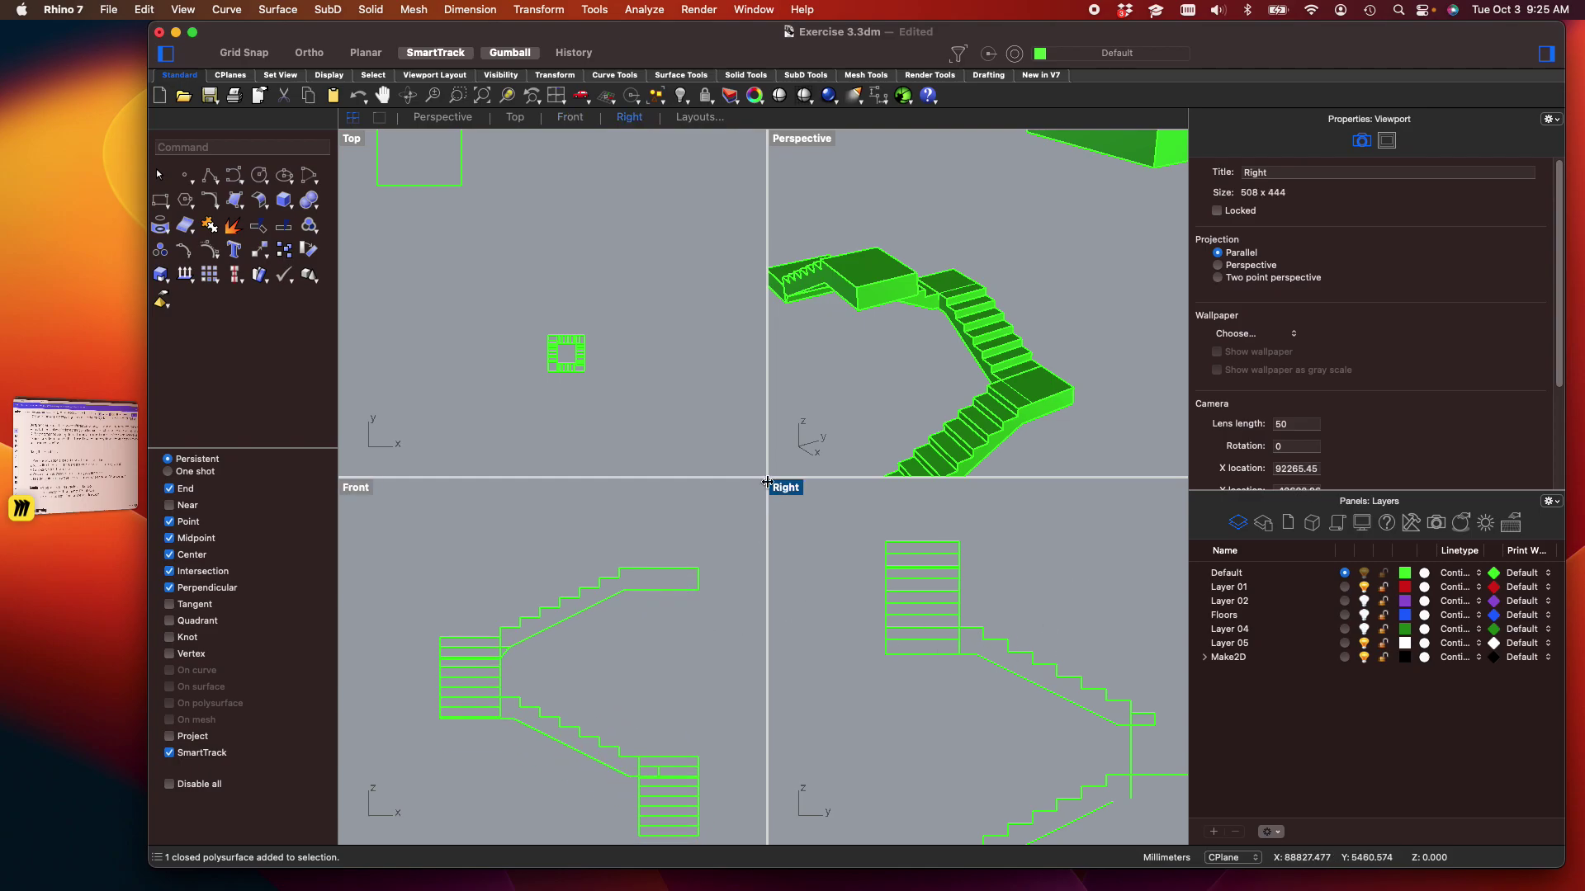
{"action": "left_click", "coordinate": [799, 494]}
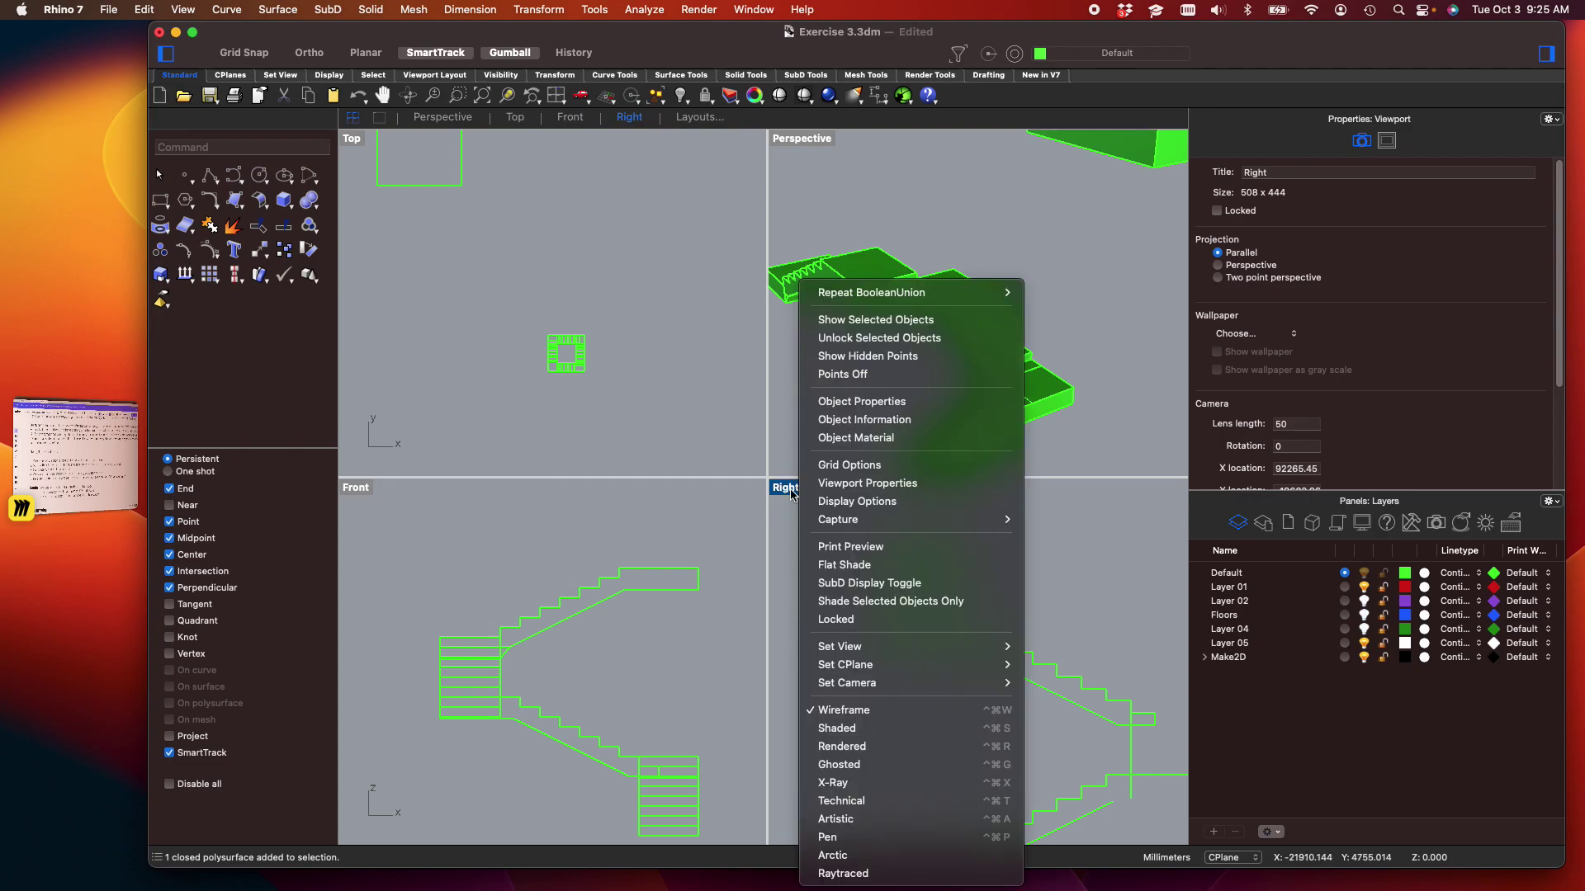
{"action": "mouse_move", "coordinate": [890, 656]}
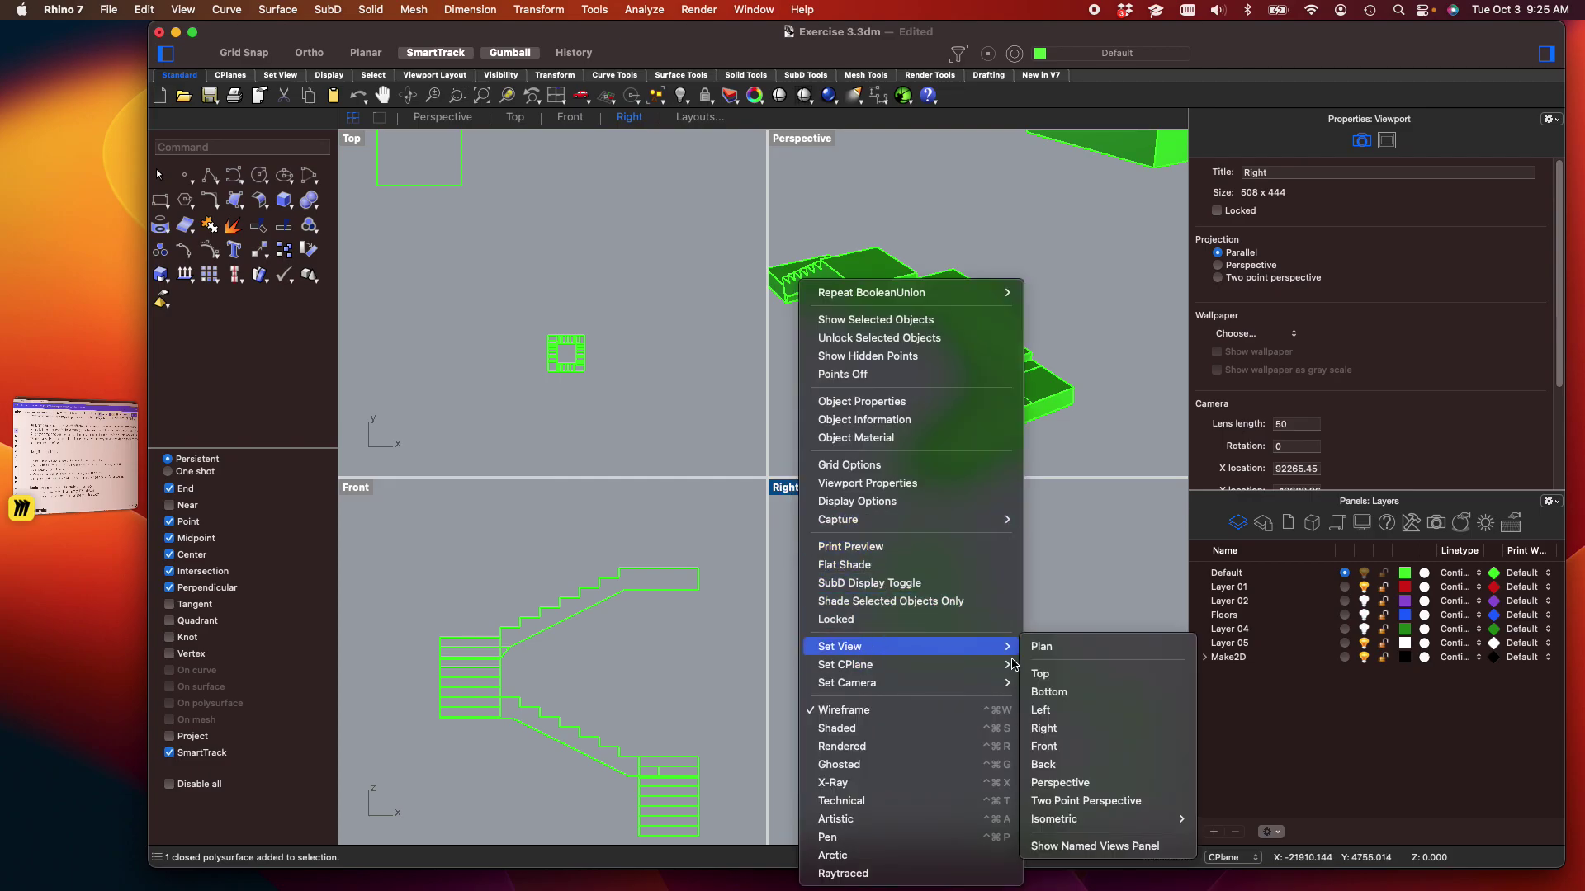
{"action": "left_click", "coordinate": [1071, 711]}
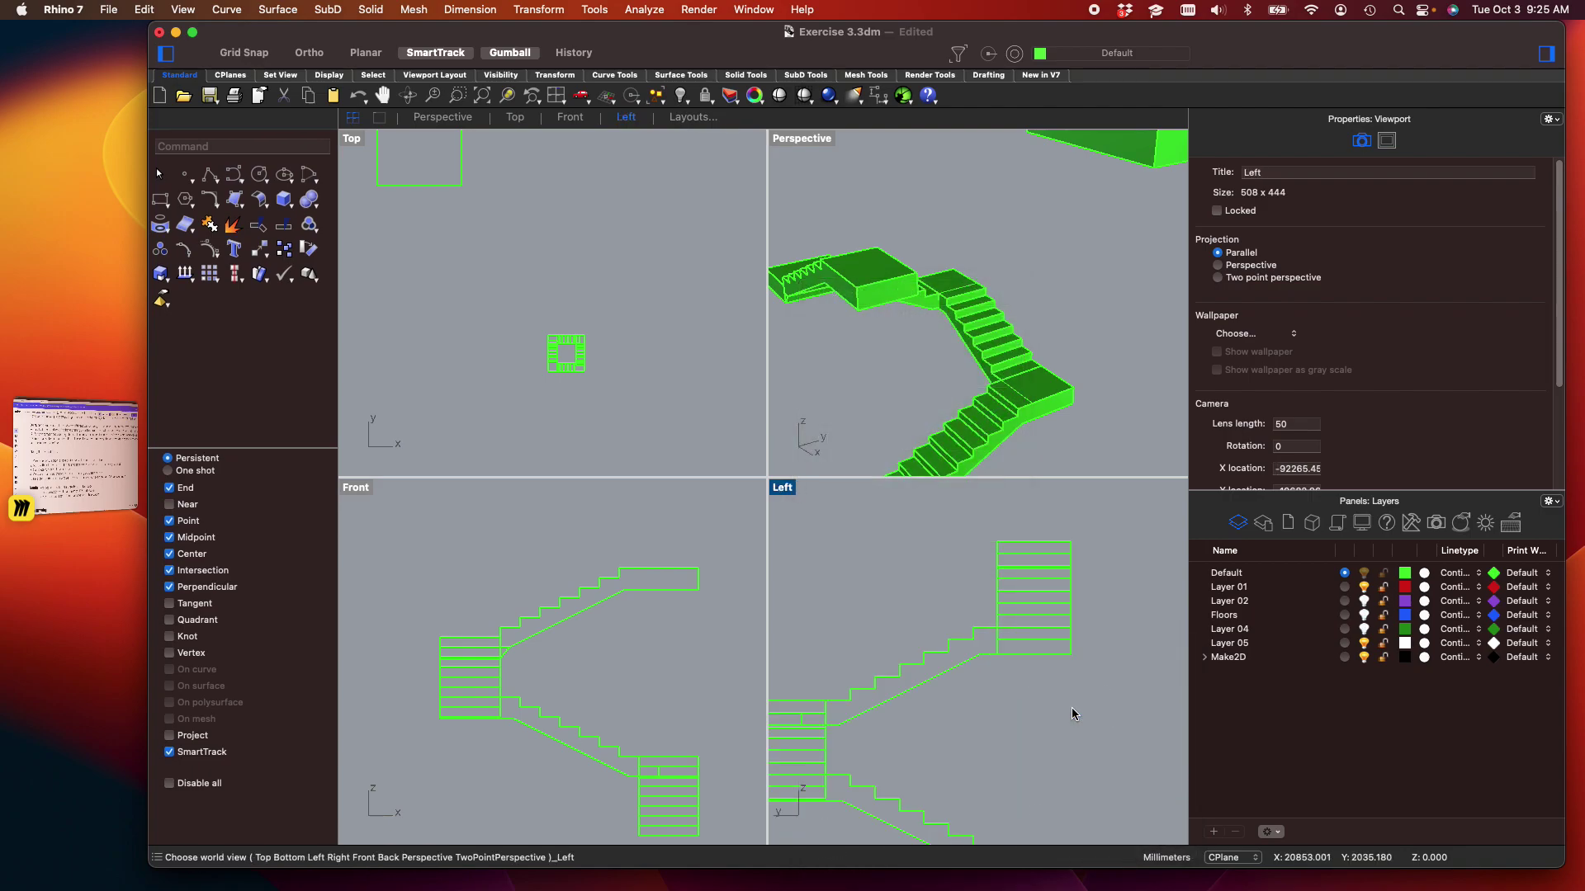
{"action": "scroll", "coordinate": [949, 611], "scroll_direction": "down", "scroll_amount": 5}
{"action": "right_click_drag", "start_coordinate": [952, 656], "coordinate": [988, 647]}
{"action": "scroll", "coordinate": [987, 615], "scroll_direction": "up", "scroll_amount": 5}
{"action": "right_click_drag", "start_coordinate": [1010, 576], "coordinate": [983, 641]}
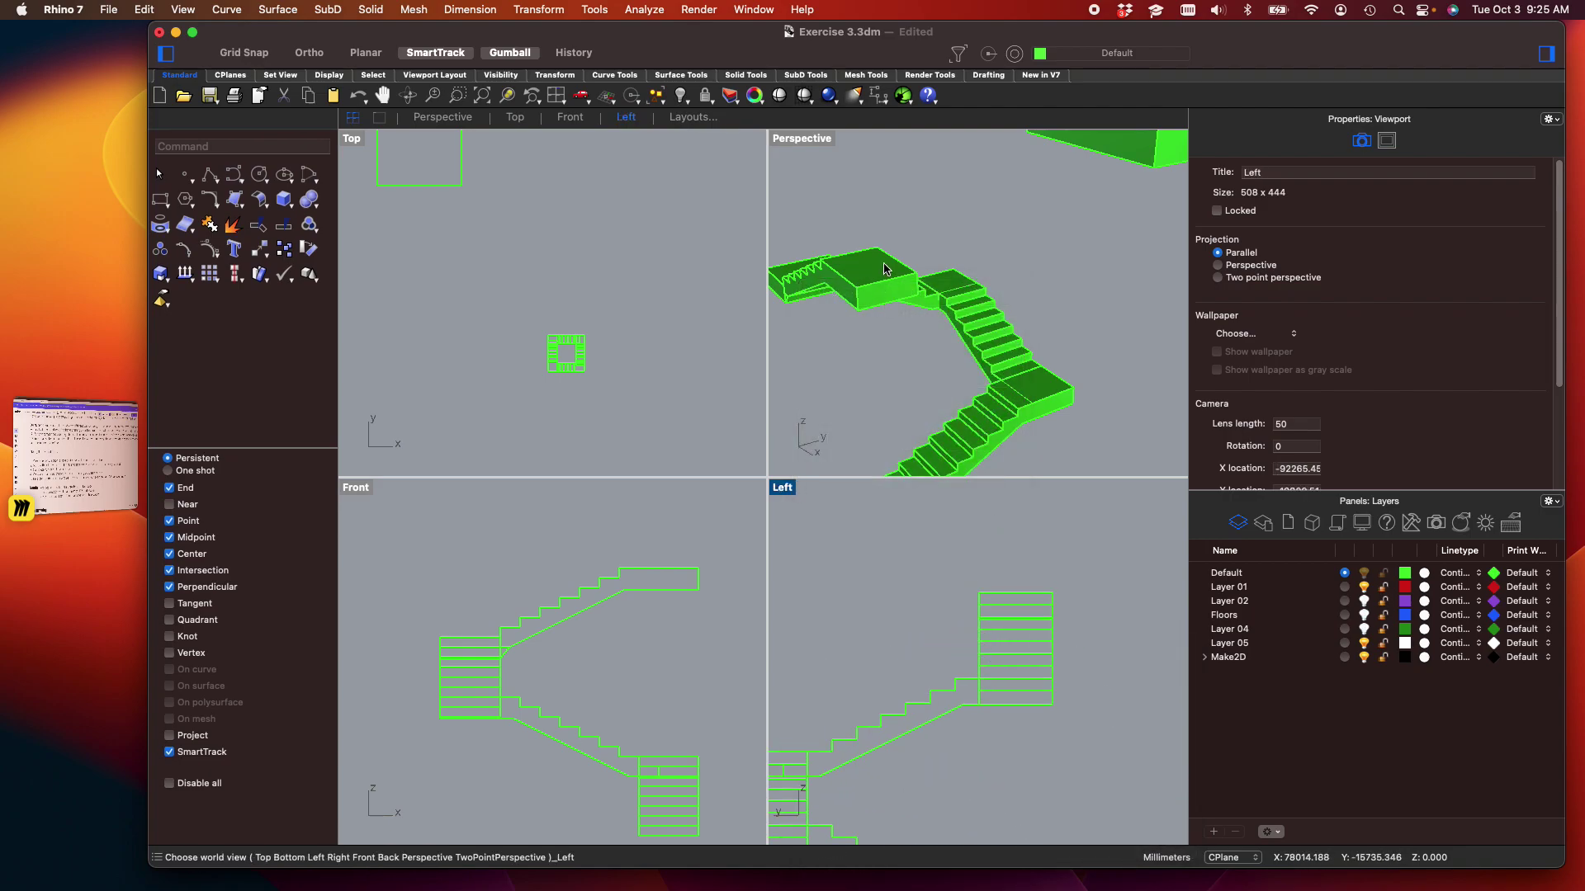
{"action": "scroll", "coordinate": [890, 283], "scroll_direction": "up", "scroll_amount": 4}
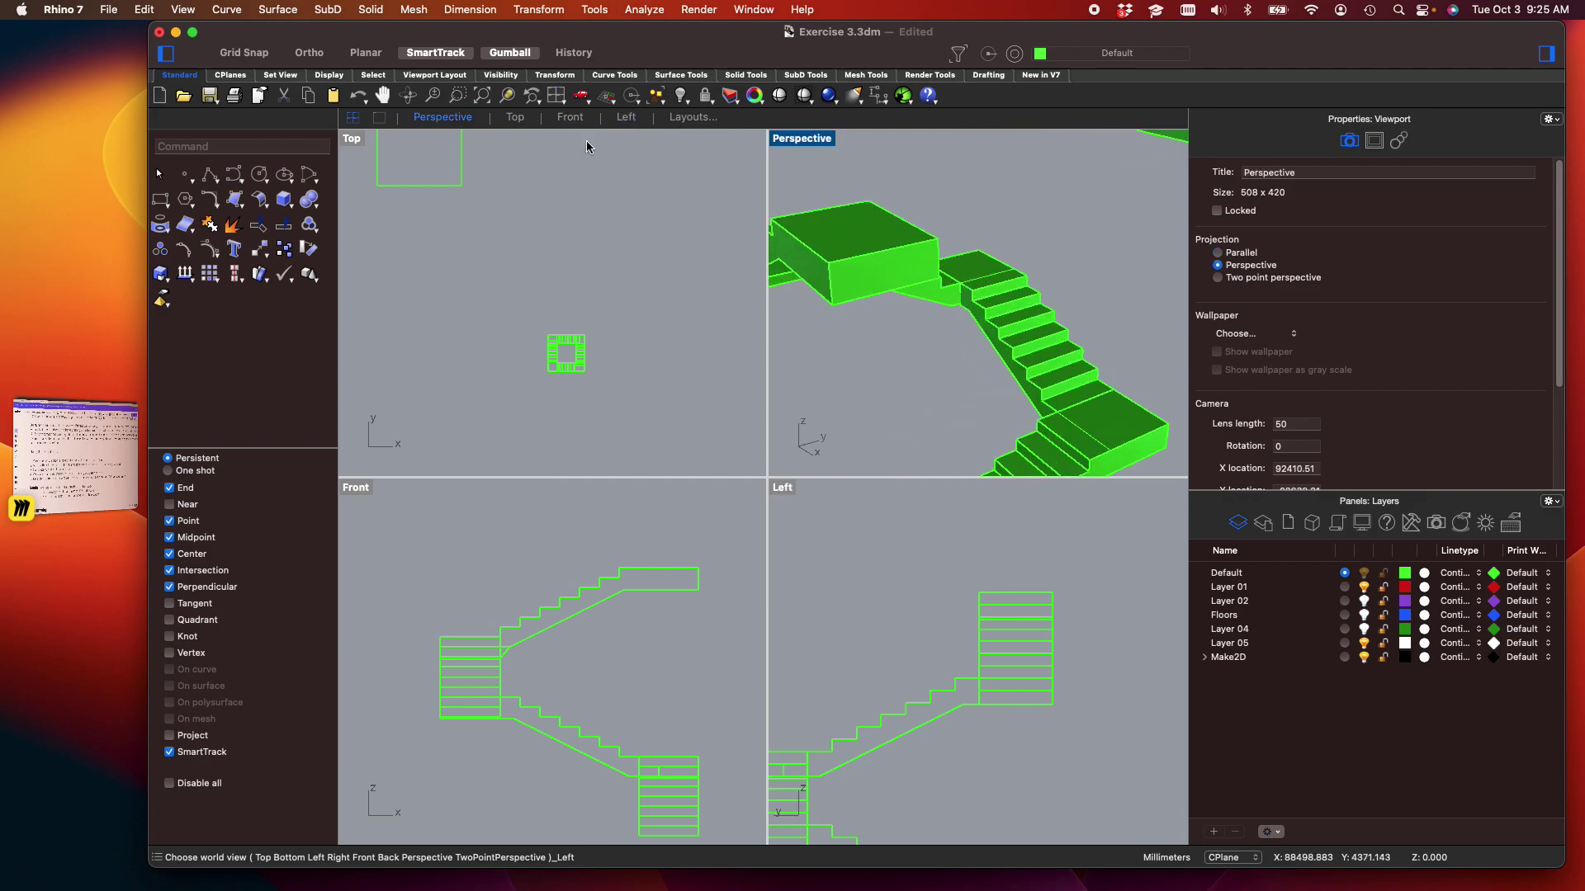
Start a polyline at the top landing's upper corner and give it a 12" horizontal segment outward from the landing in the Left view
{"action": "left_click", "coordinate": [213, 182]}
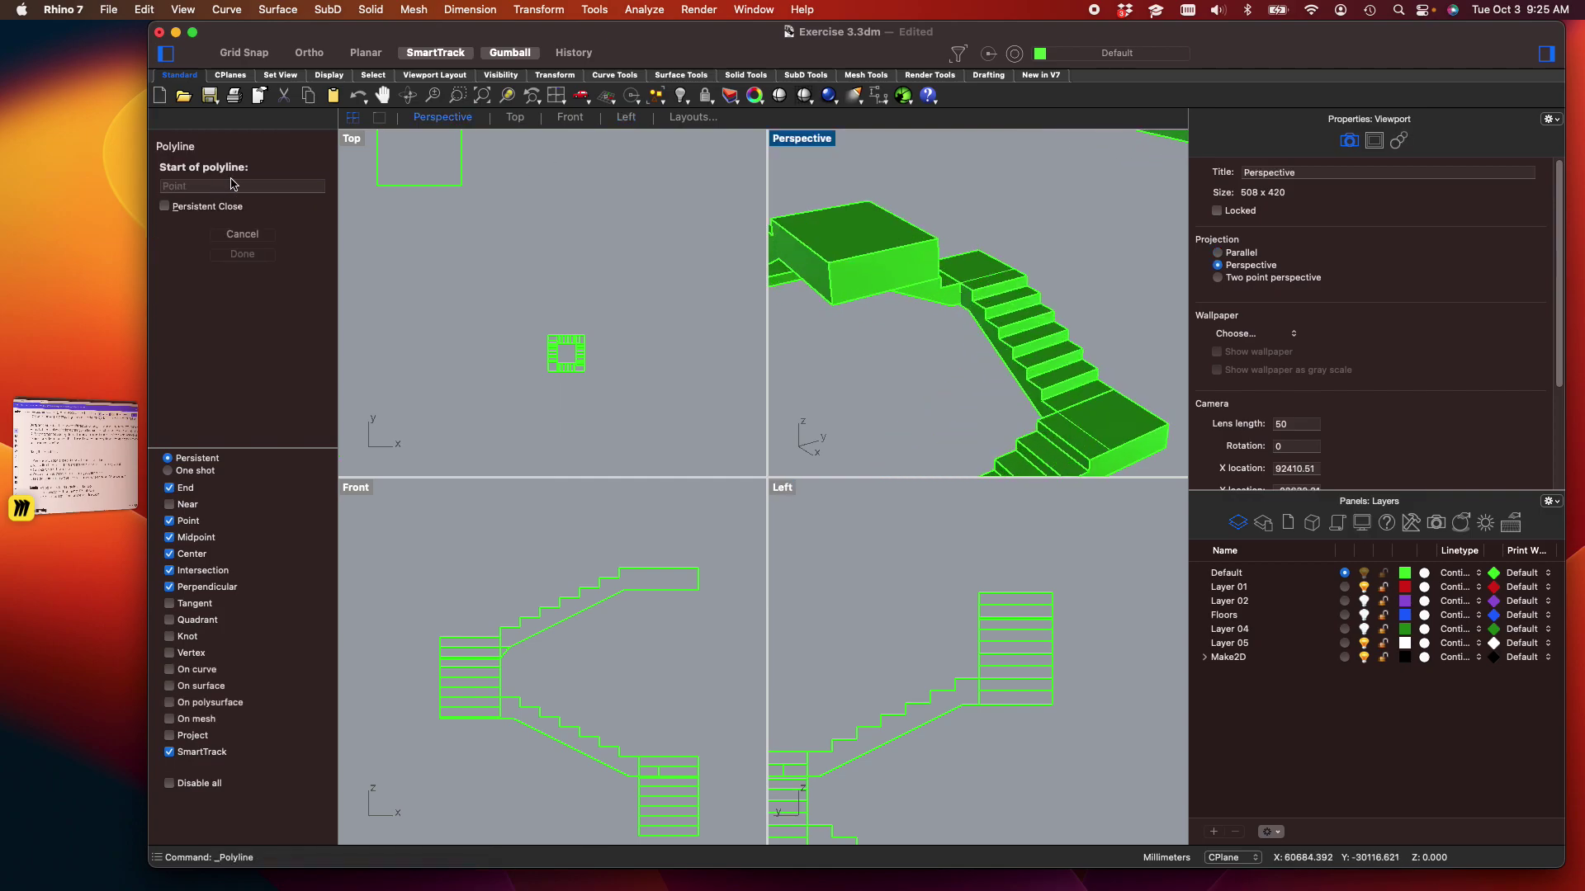
{"action": "scroll", "coordinate": [821, 170], "scroll_direction": "up", "scroll_amount": 4}
{"action": "left_click", "coordinate": [1053, 302]}
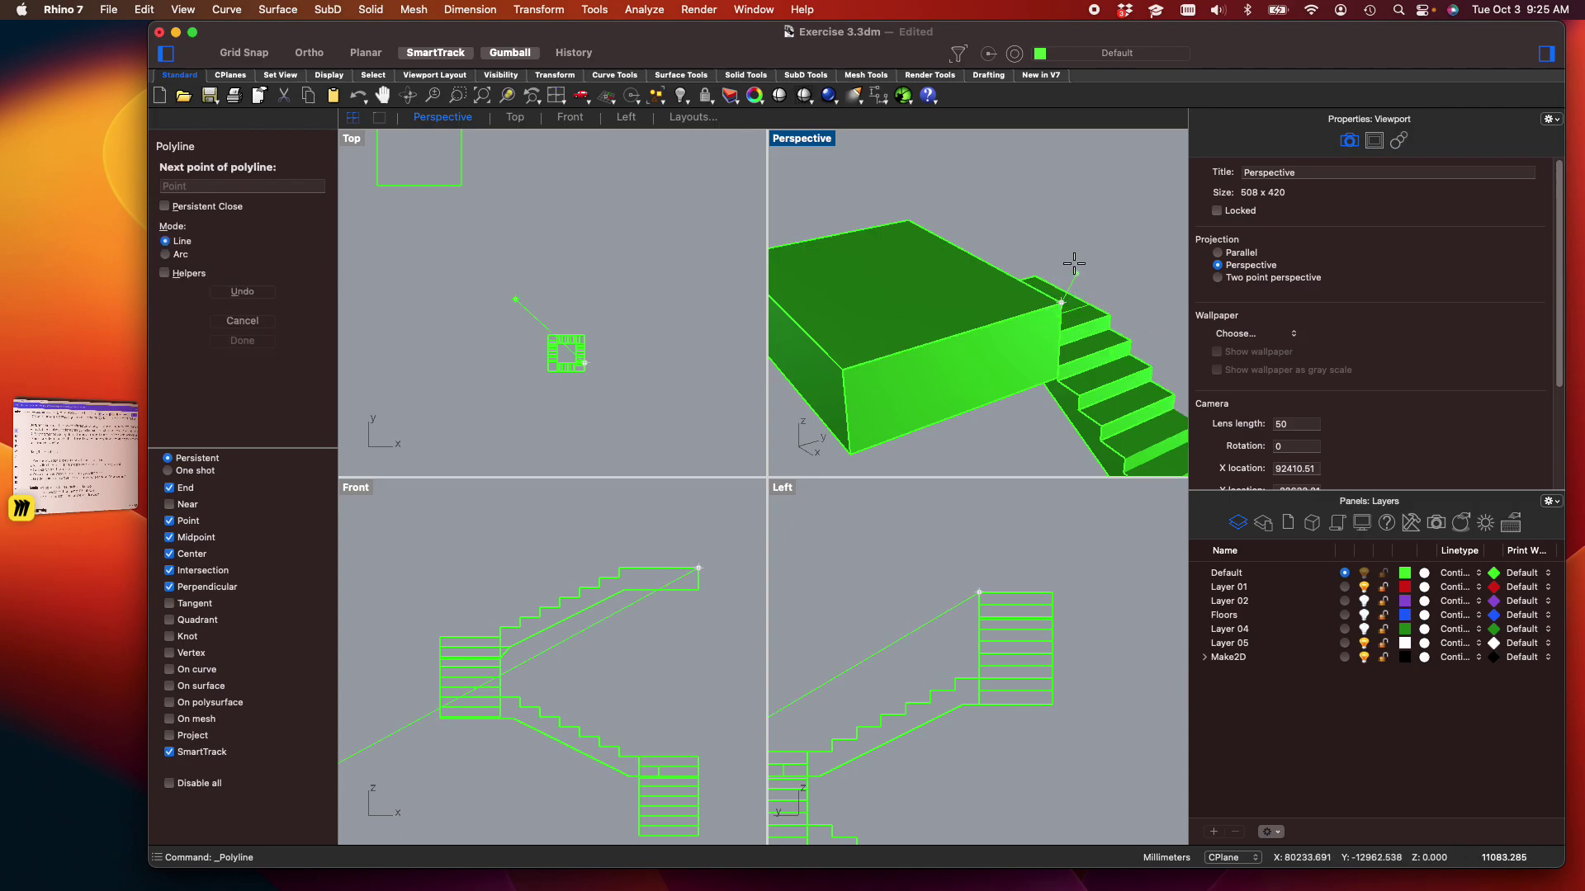
{"action": "scroll", "coordinate": [1073, 247], "scroll_direction": "down", "scroll_amount": 5}
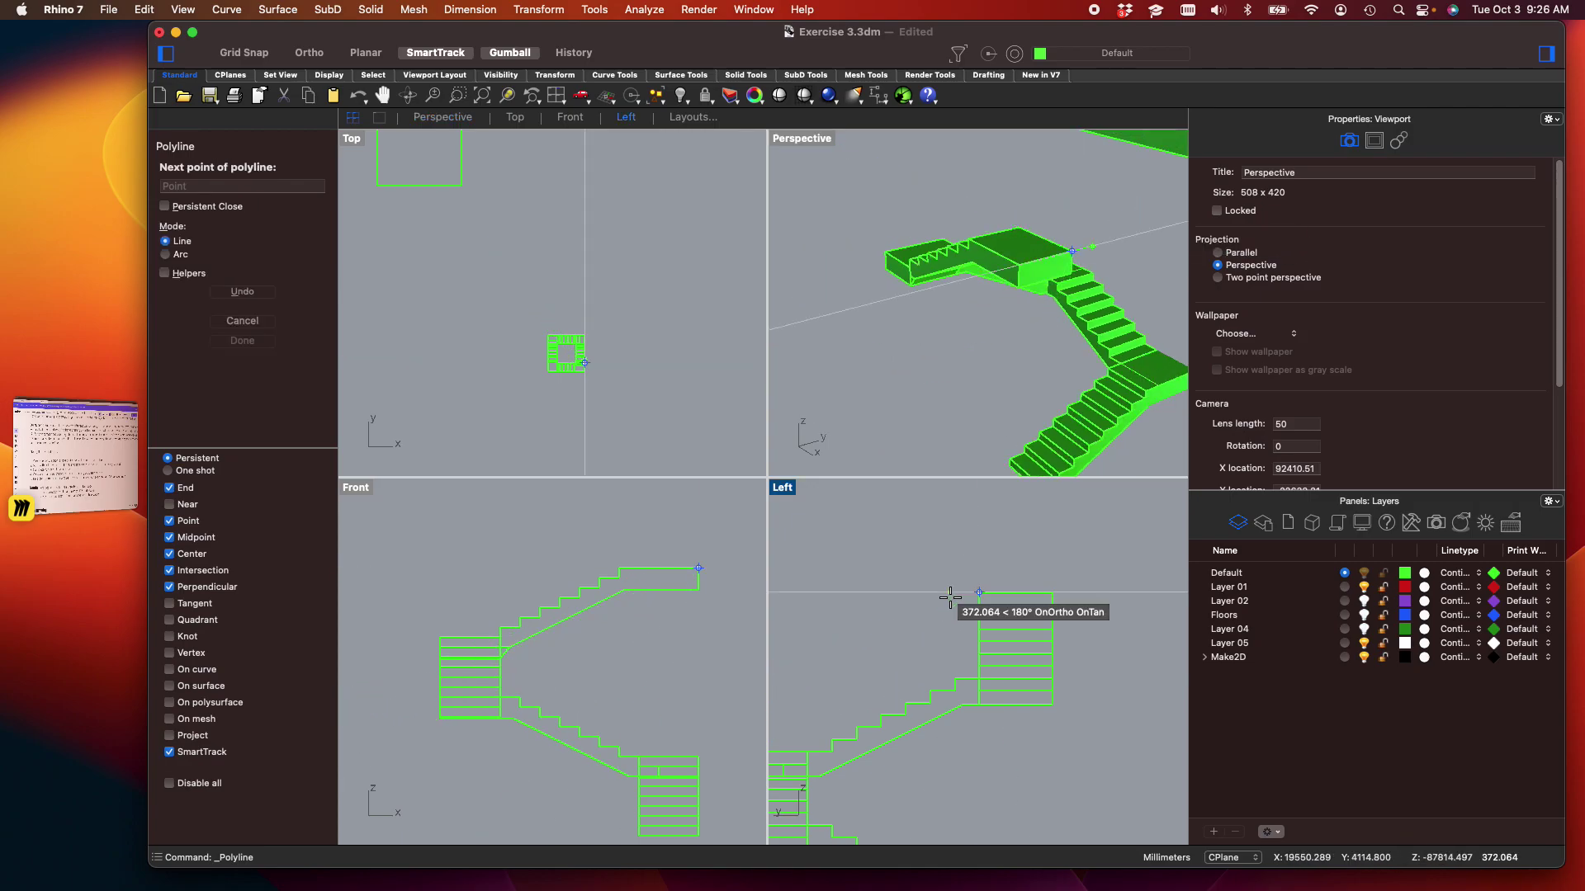
{"action": "scroll", "coordinate": [924, 598], "scroll_direction": "down", "scroll_amount": 4}
{"action": "right_click_drag", "start_coordinate": [927, 598], "coordinate": [988, 616]}
{"action": "scroll", "coordinate": [938, 612], "scroll_direction": "up", "scroll_amount": 6}
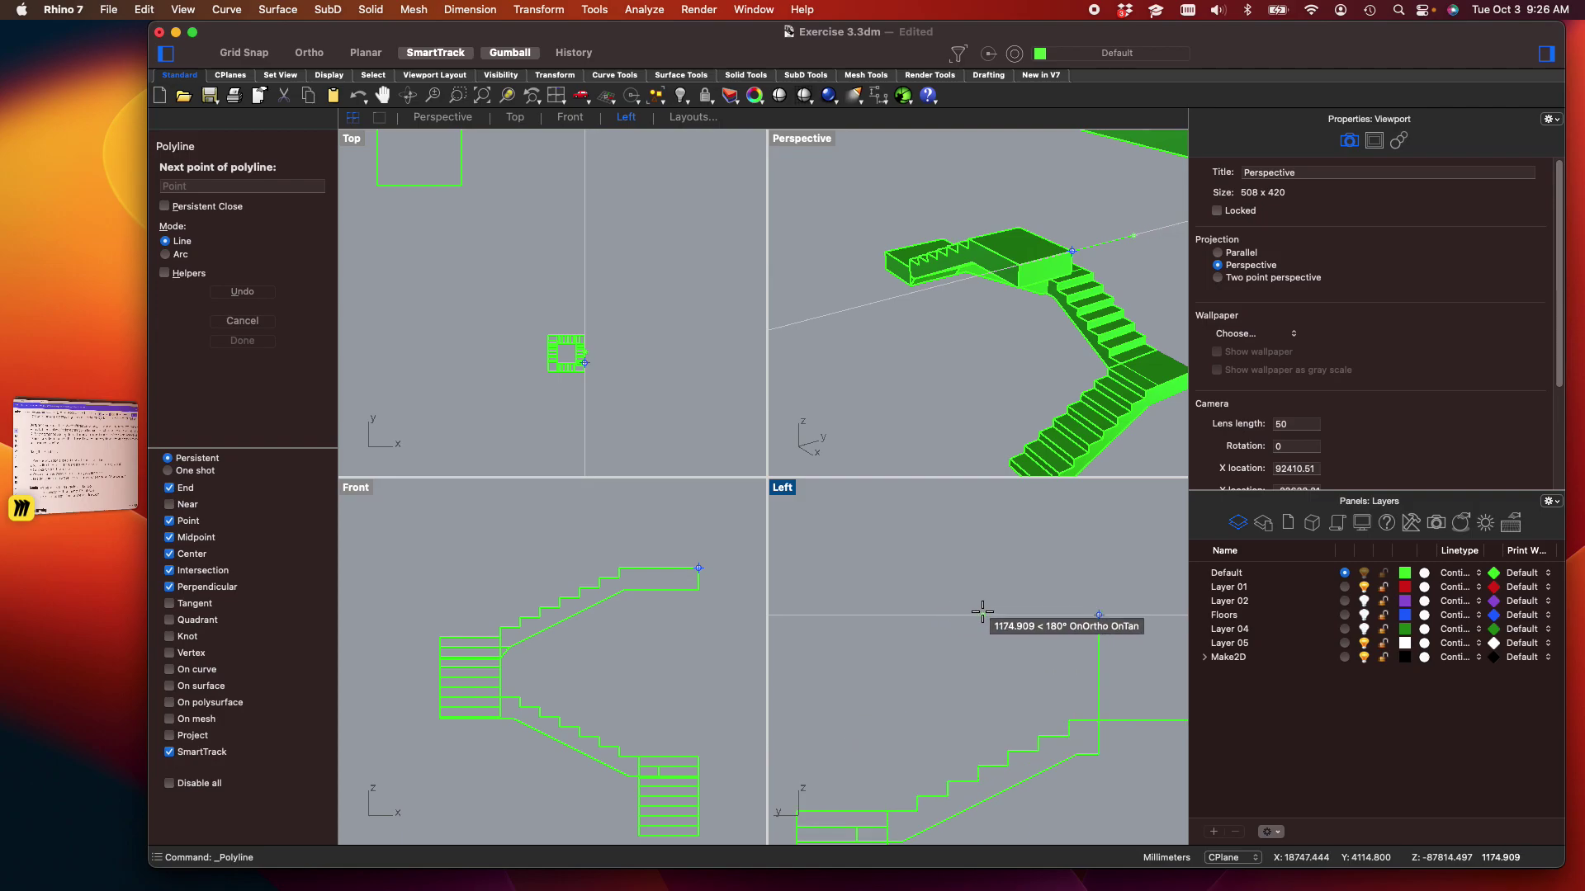
{"action": "right_click_drag", "start_coordinate": [1048, 609], "coordinate": [898, 607], "text": "shift"}
{"action": "scroll", "coordinate": [915, 614], "scroll_direction": "up", "scroll_amount": 6}
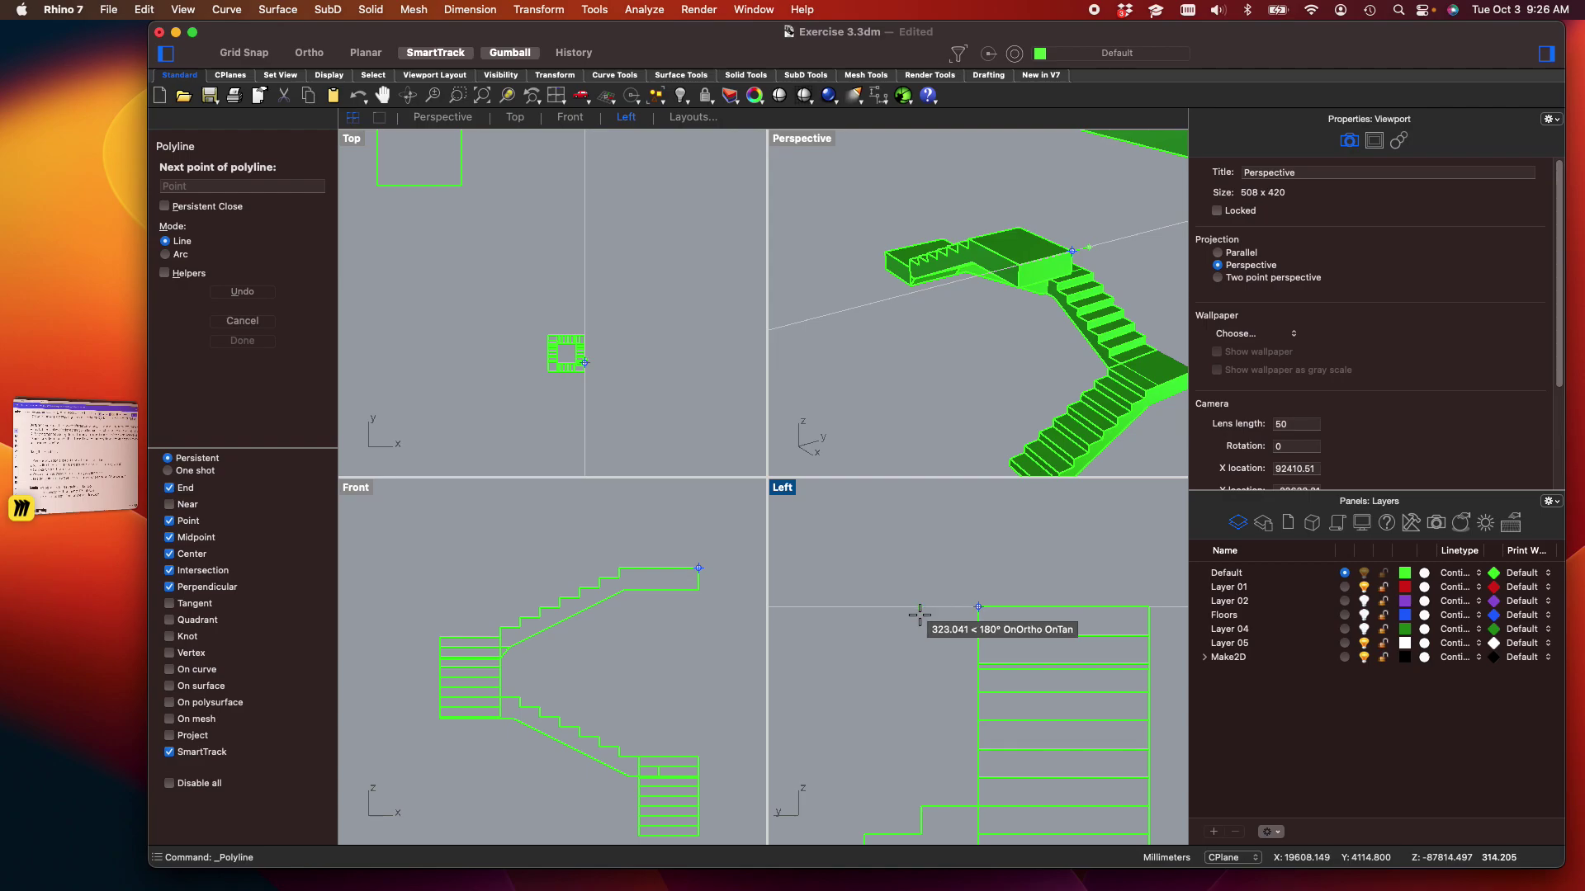
{"action": "type", "text": "12\""}
{"action": "key", "text": "Return"}
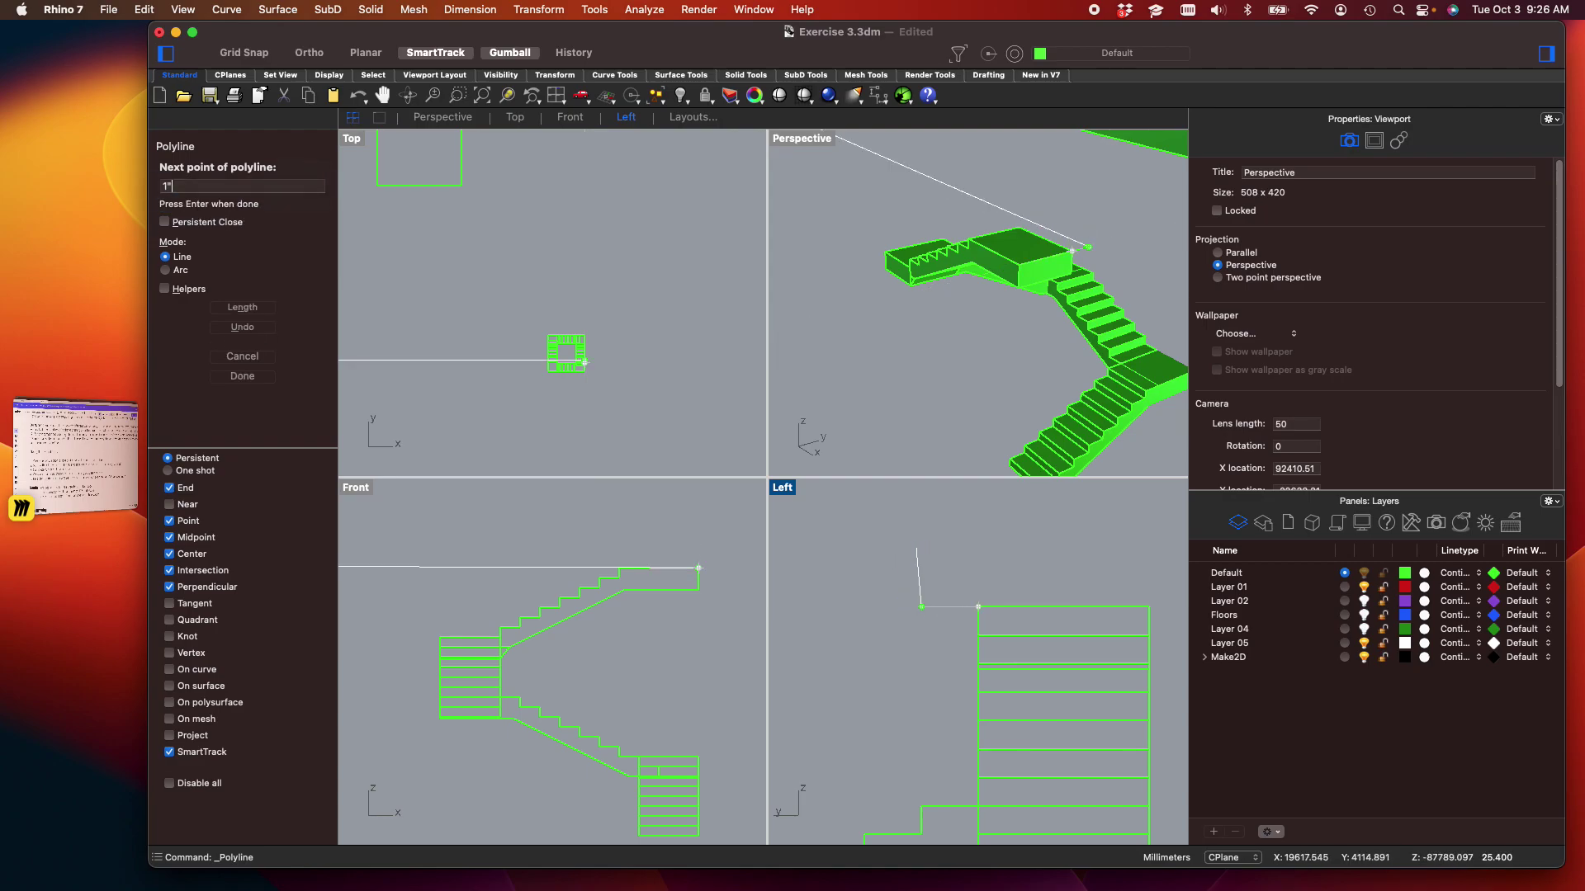
Add a 1" vertical rise to the polyline and close it back to its start point as a thin slope triangle
{"action": "key", "text": "F8"}
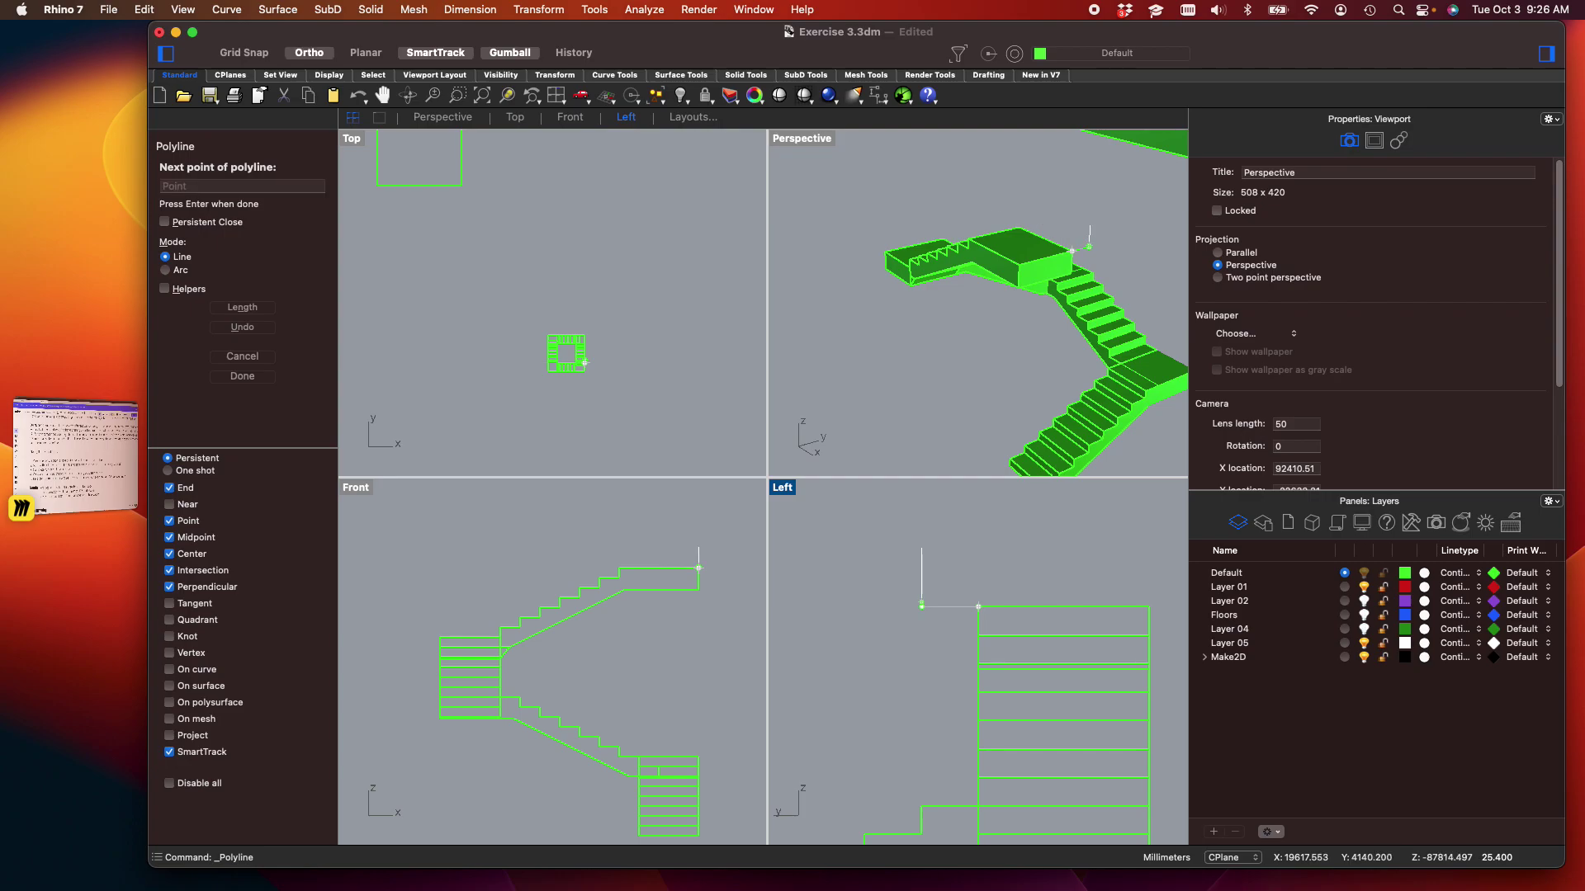
{"action": "left_click", "coordinate": [948, 531], "text": "shift"}
{"action": "scroll", "coordinate": [947, 598], "scroll_direction": "up", "scroll_amount": 12}
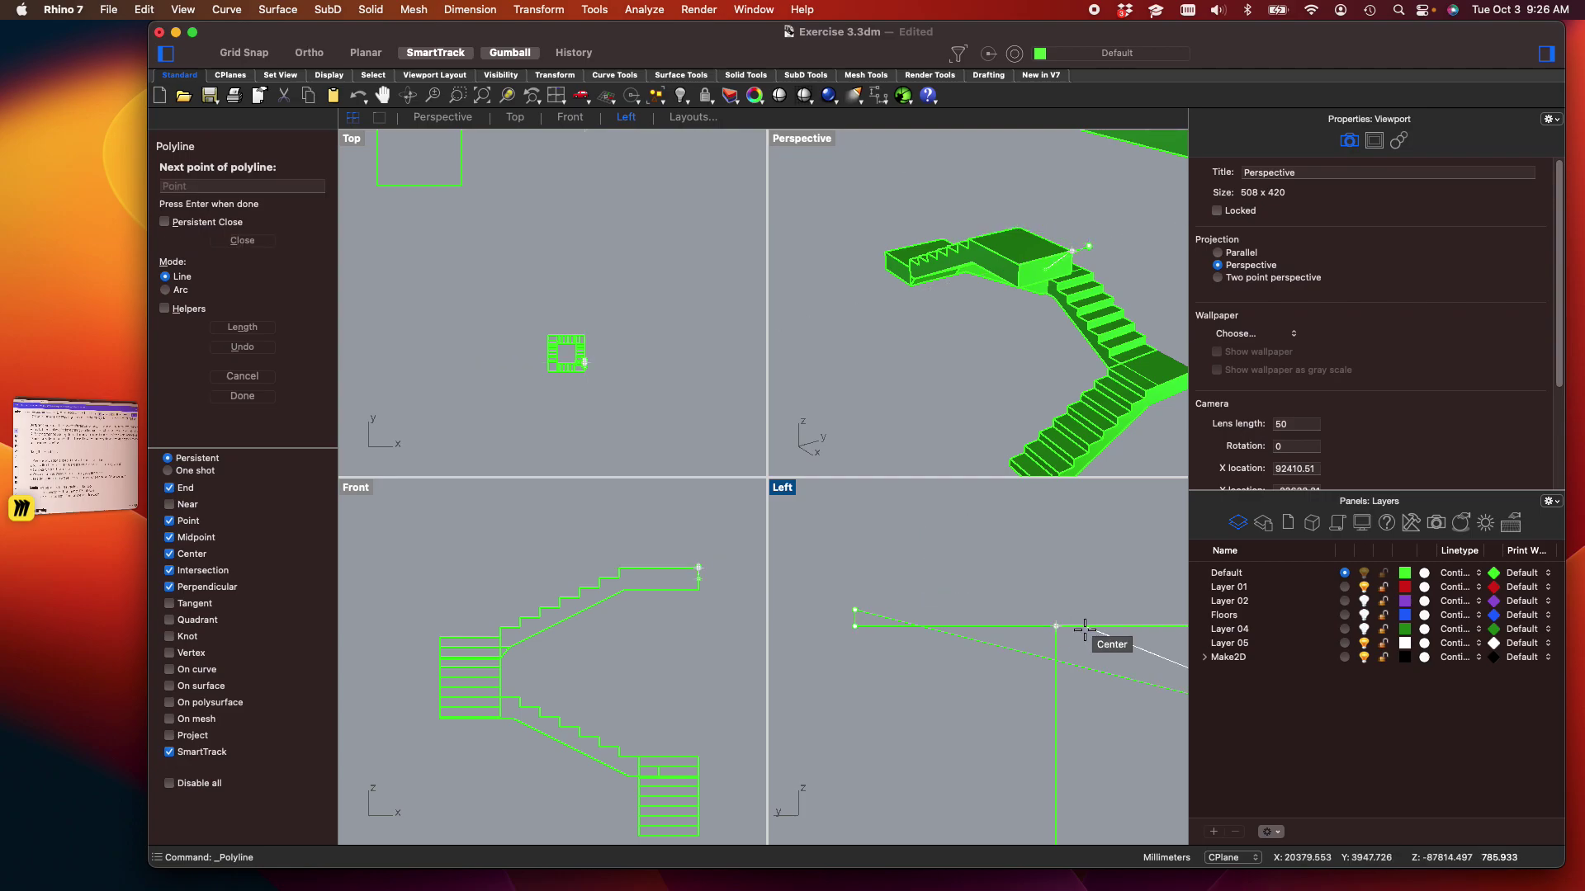
{"action": "left_click", "coordinate": [1057, 626]}
{"action": "key", "text": "Return"}
{"action": "key", "text": "Return"}
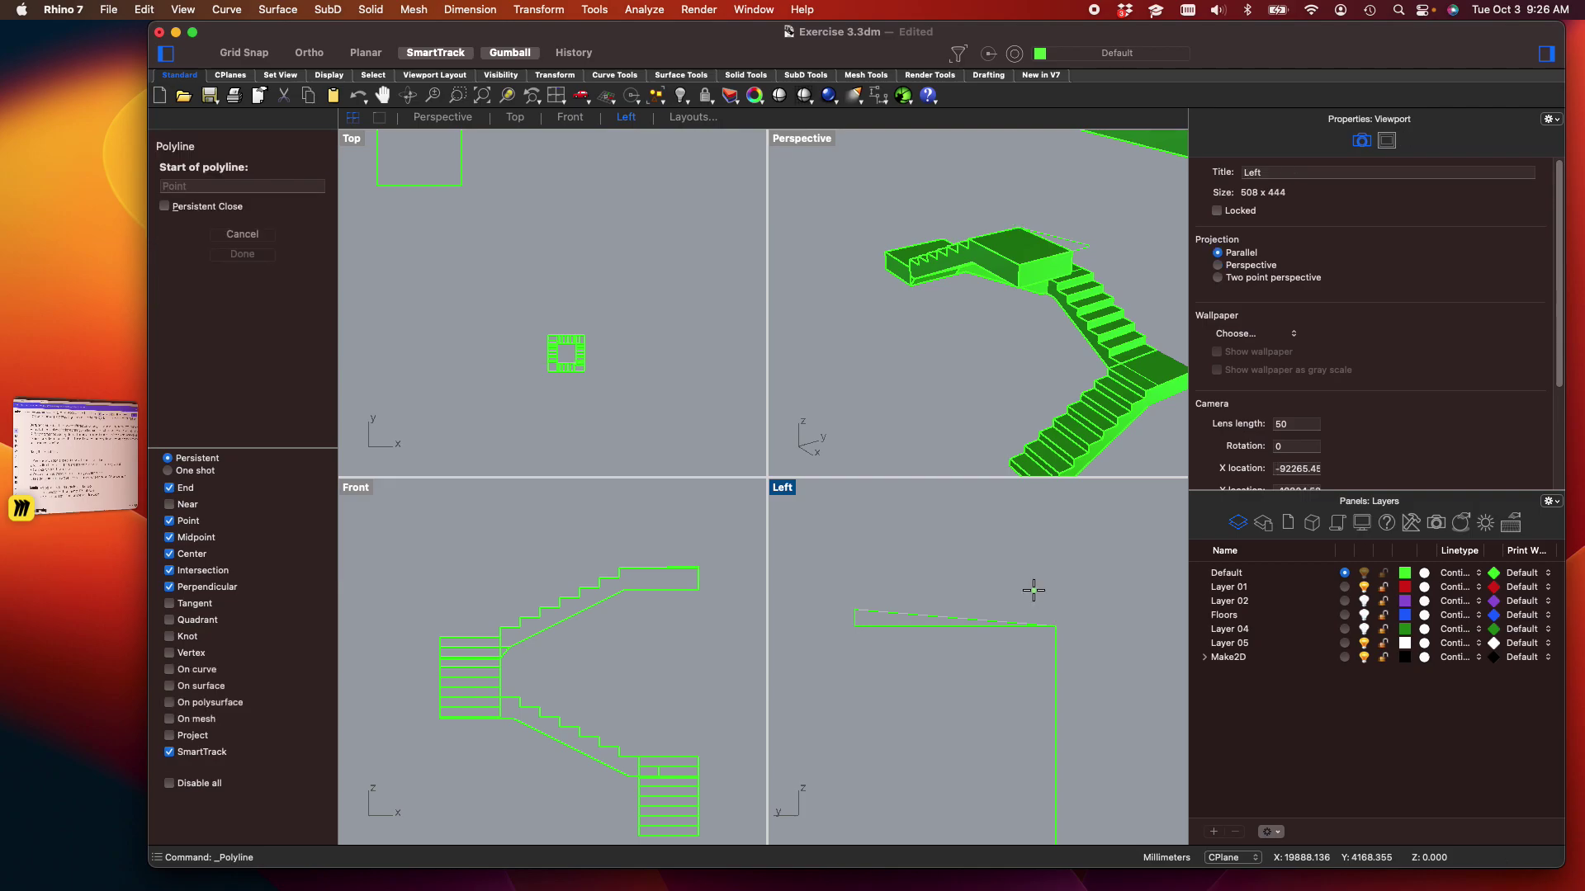
{"action": "scroll", "coordinate": [993, 678], "scroll_direction": "down", "scroll_amount": 3}
{"action": "left_click", "coordinate": [982, 675]}
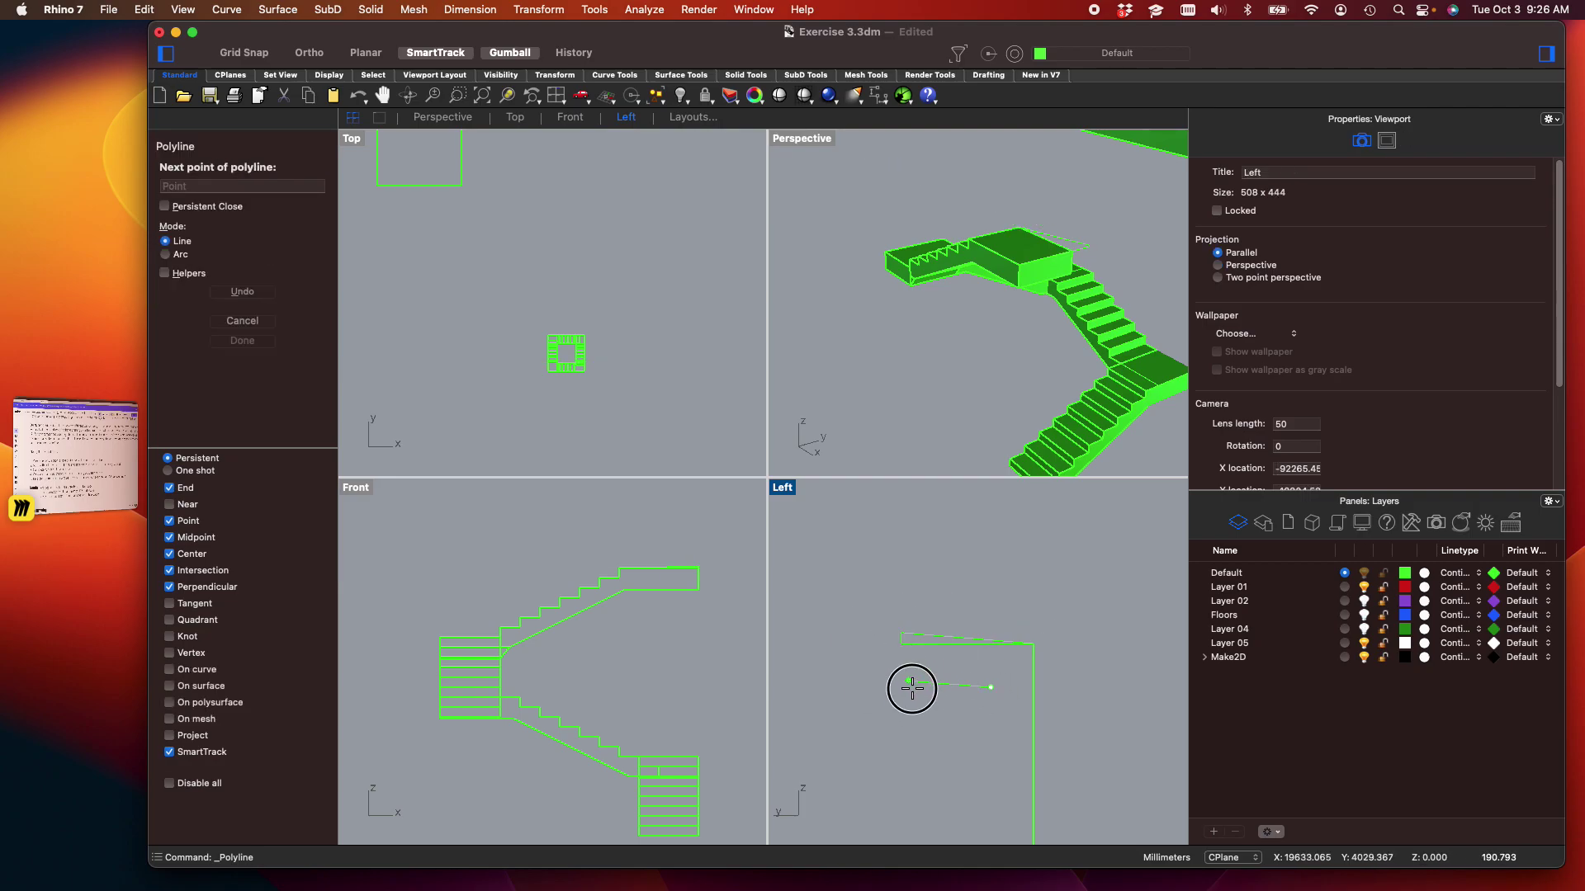
{"action": "key", "text": "Return"}
Draw a horizontal line from the top landing's upper edge to the point vertically aligned with the lower landing's edge
{"action": "scroll", "coordinate": [913, 698], "scroll_direction": "down", "scroll_amount": 3}
{"action": "right_click_drag", "start_coordinate": [913, 676], "coordinate": [1015, 689]}
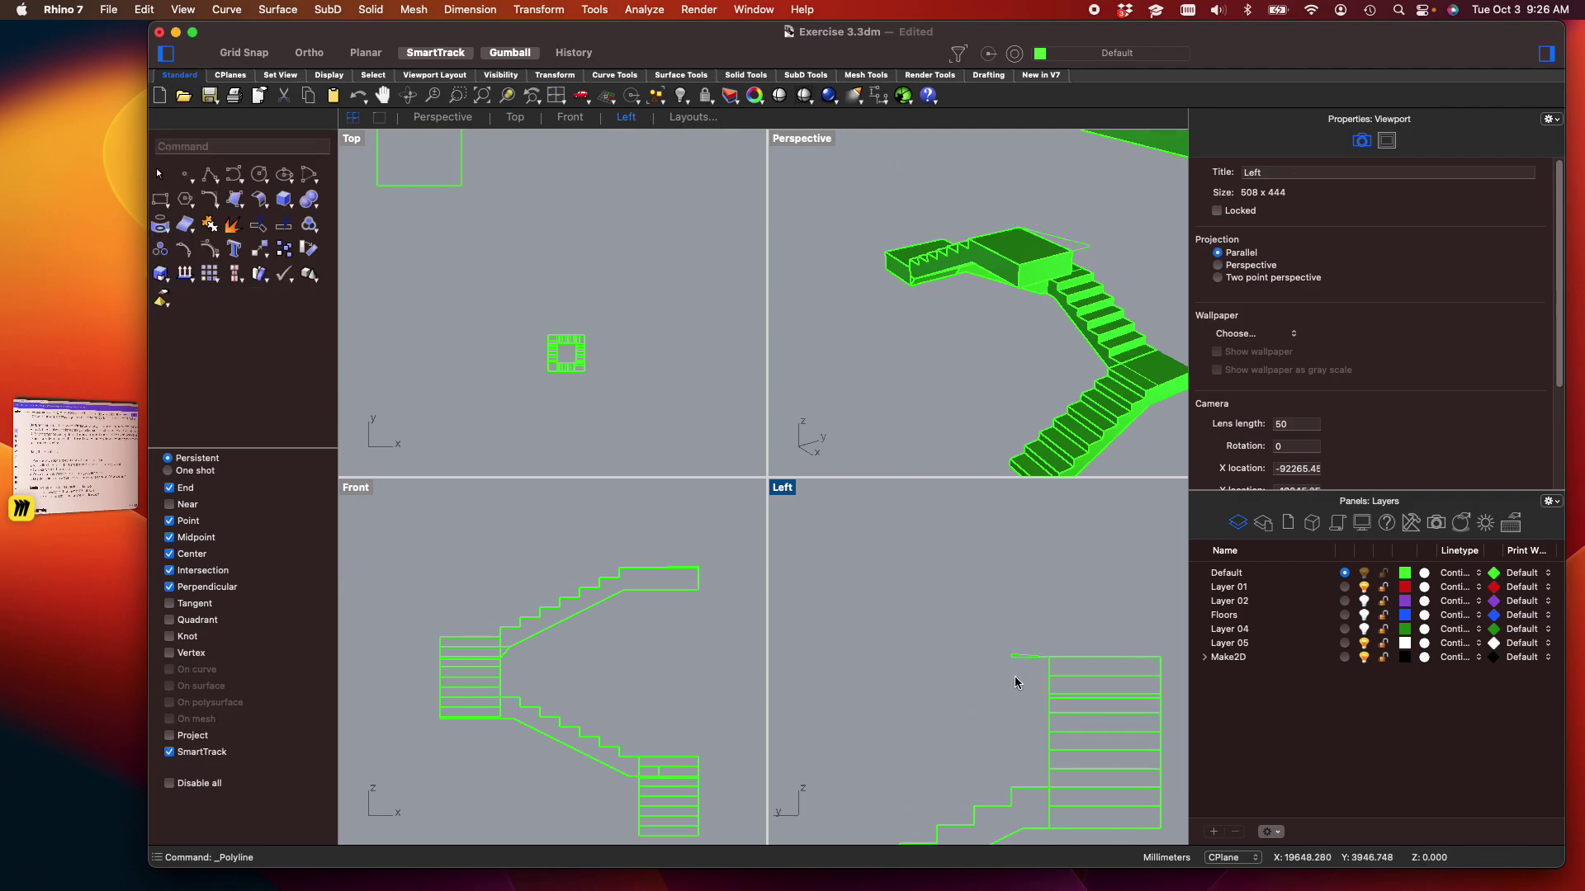
{"action": "scroll", "coordinate": [1015, 682], "scroll_direction": "down", "scroll_amount": 3}
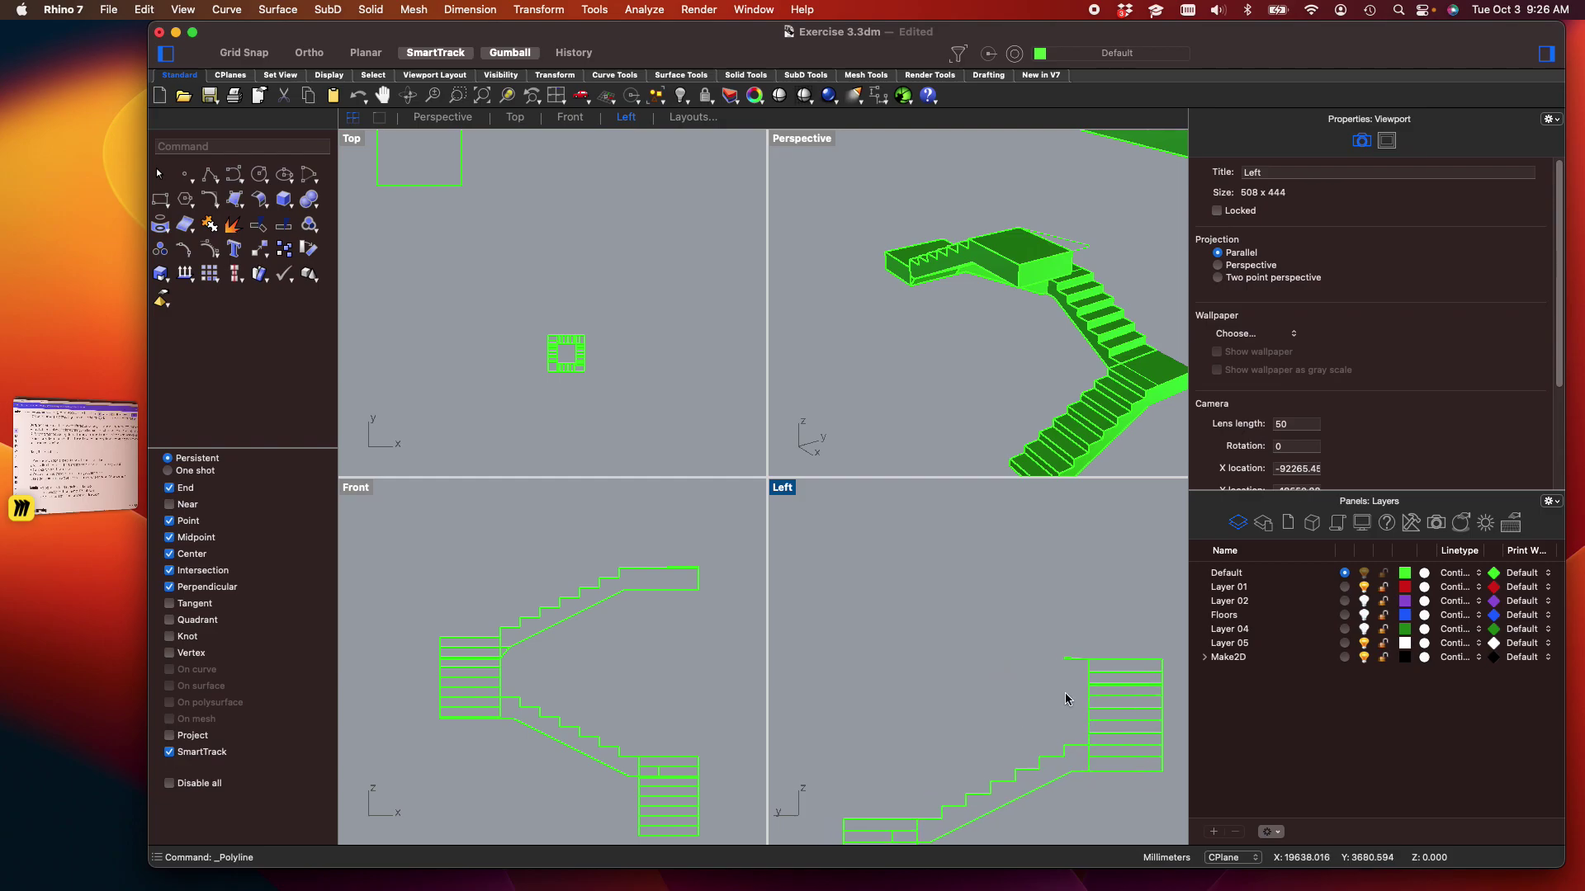
{"action": "type", "text": "line"}
{"action": "key", "text": "Return"}
{"action": "scroll", "coordinate": [1037, 685], "scroll_direction": "down", "scroll_amount": 2}
{"action": "left_click", "coordinate": [1073, 664]}
{"action": "scroll", "coordinate": [916, 694], "scroll_direction": "down", "scroll_amount": 3}
{"action": "scroll", "coordinate": [859, 708], "scroll_direction": "up", "scroll_amount": 5}
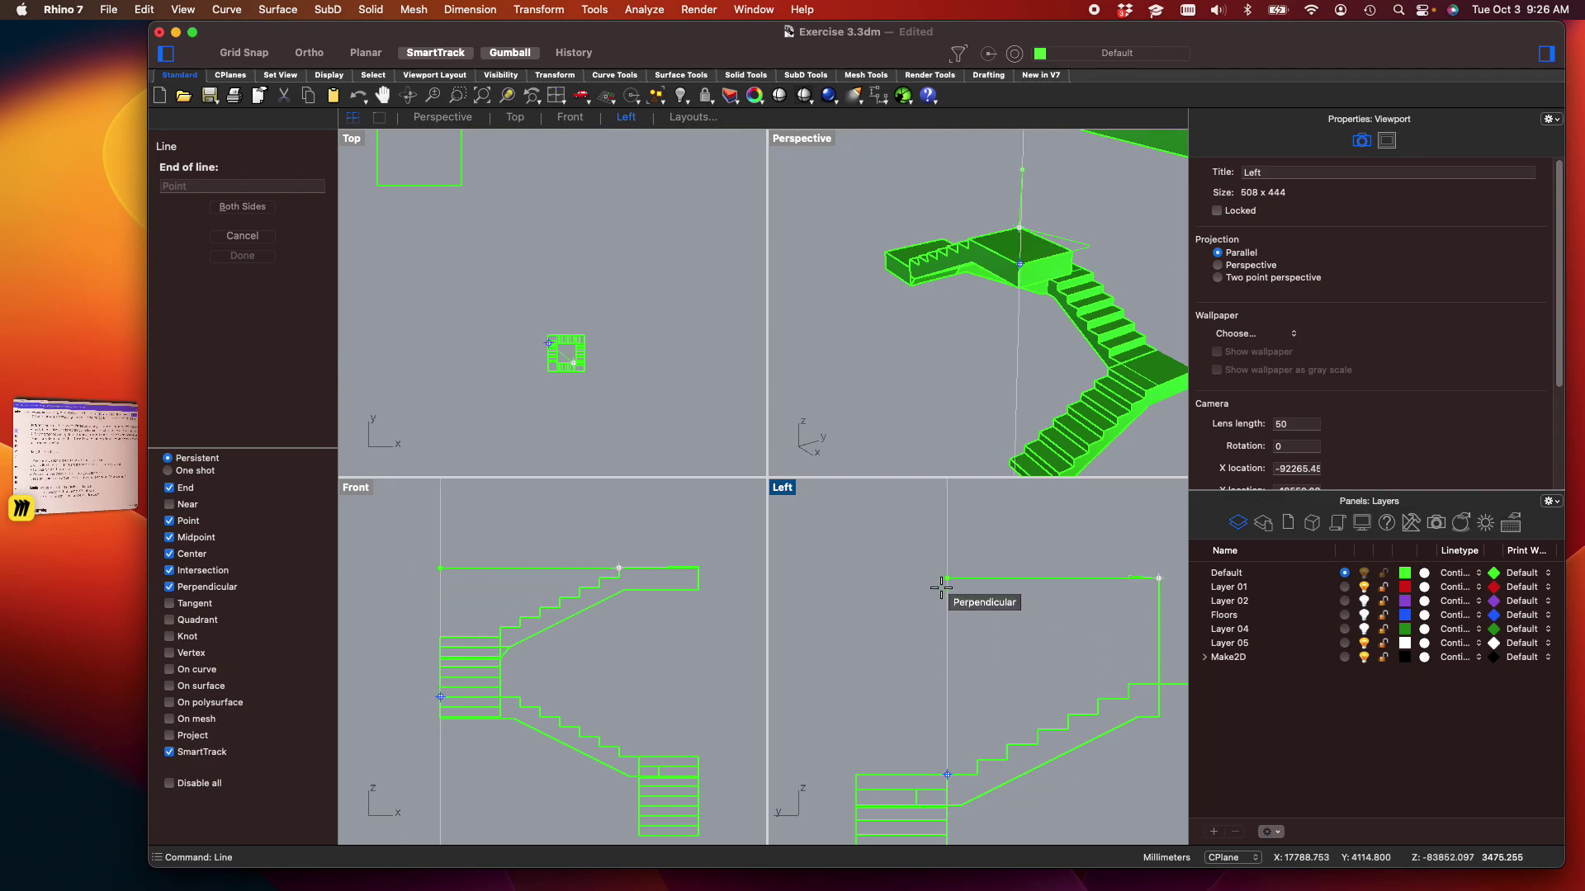
{"action": "left_click", "coordinate": [941, 587]}
Draw a vertical line about 1200 mm high upward from the far end of the horizontal line
{"action": "scroll", "coordinate": [980, 661], "scroll_direction": "up", "scroll_amount": 2}
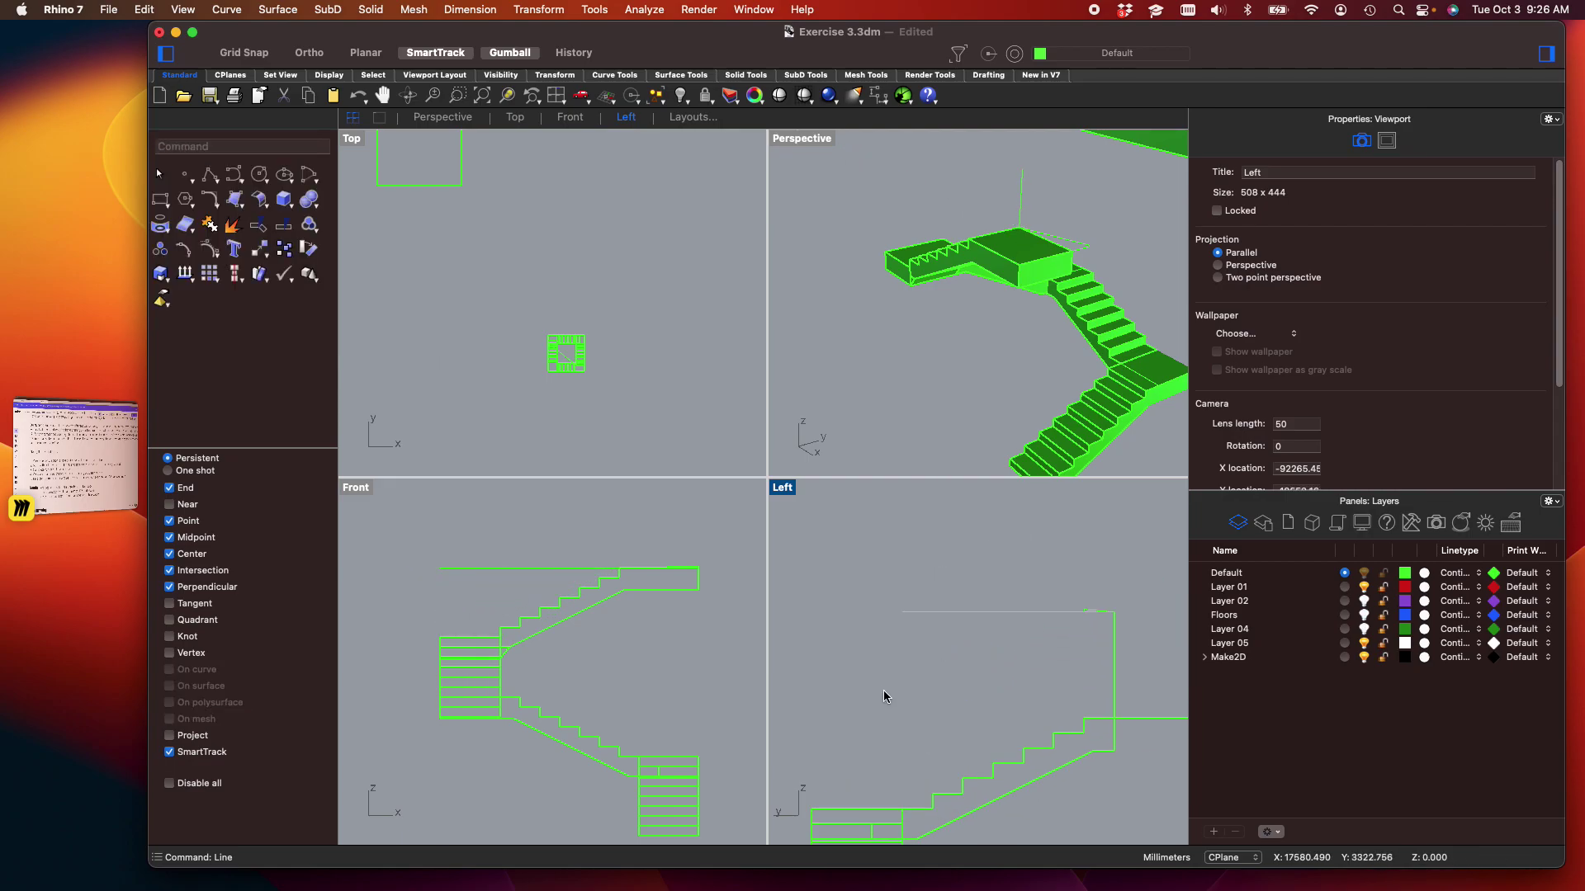
{"action": "scroll", "coordinate": [949, 660], "scroll_direction": "up", "scroll_amount": 2}
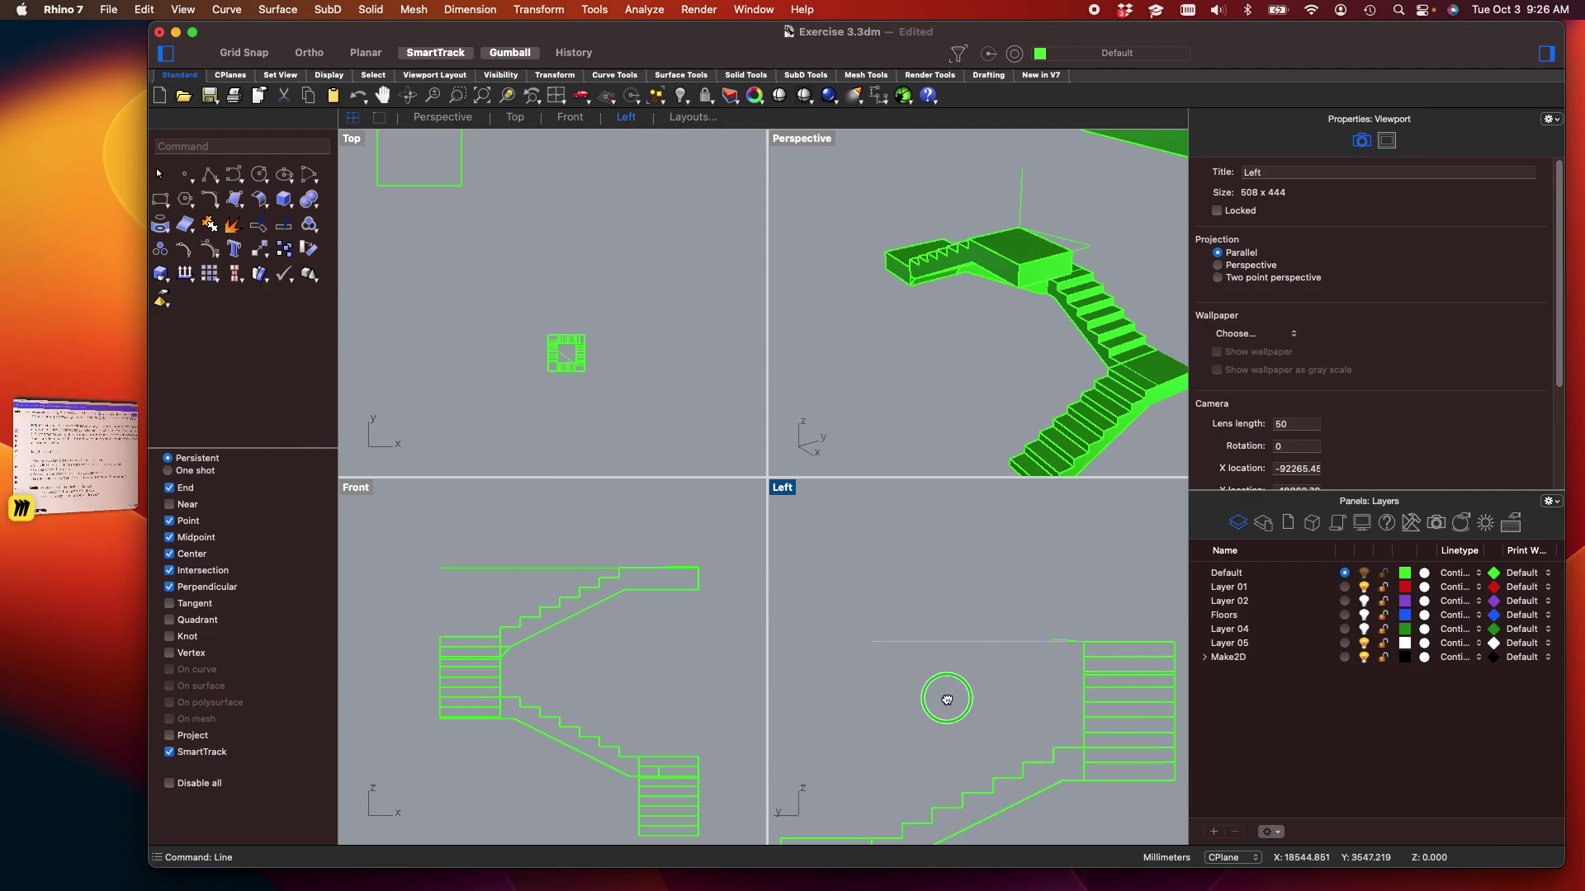
{"action": "key", "text": "Return"}
{"action": "left_click", "coordinate": [875, 646]}
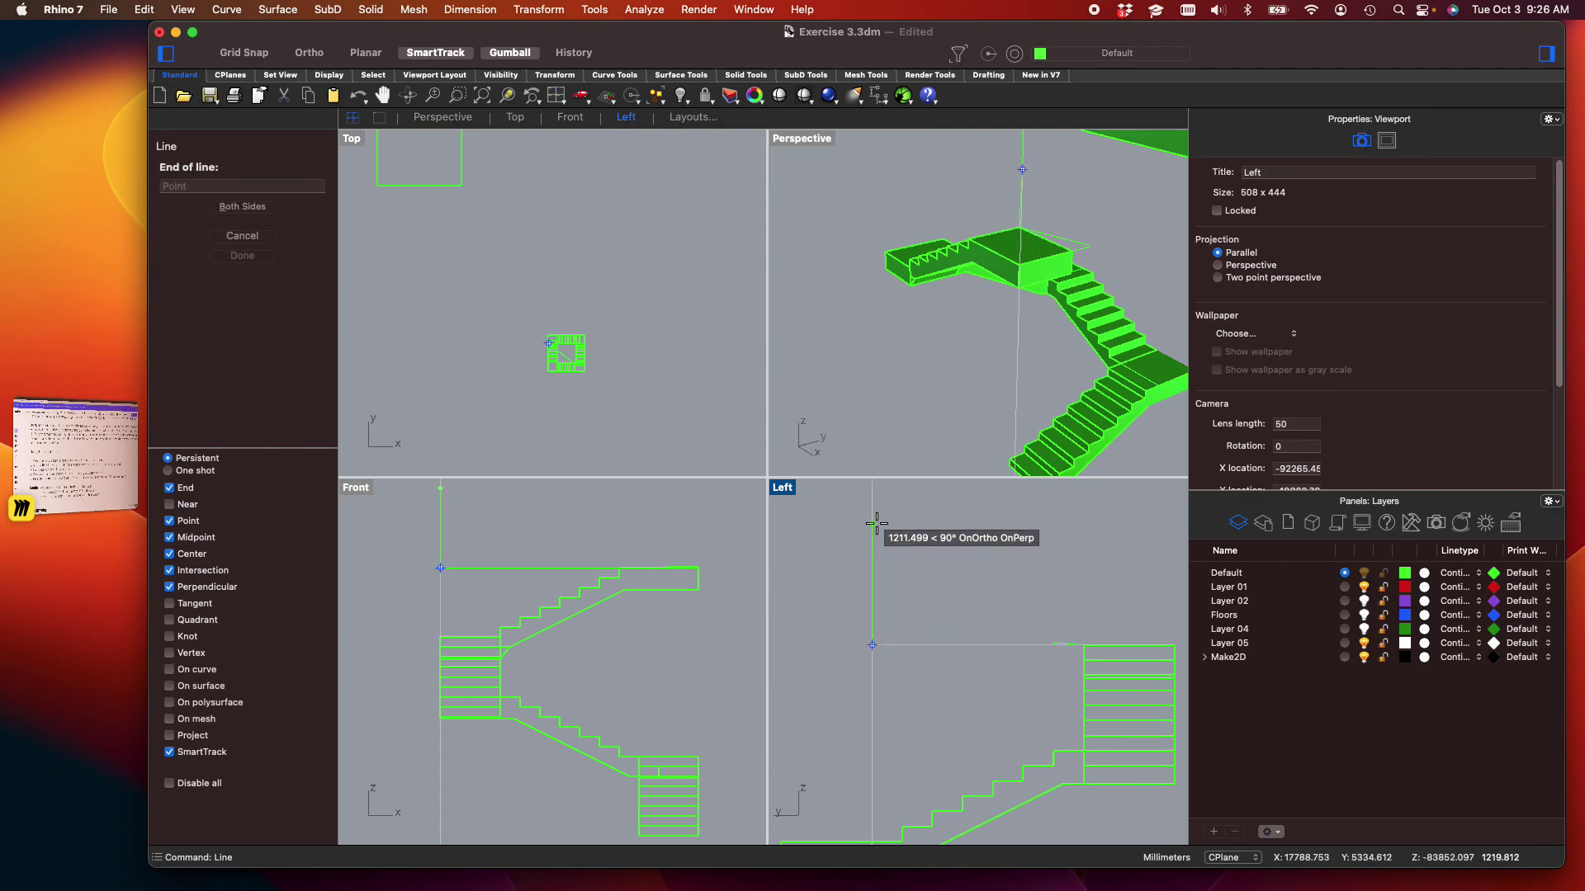
{"action": "left_click", "coordinate": [873, 529]}
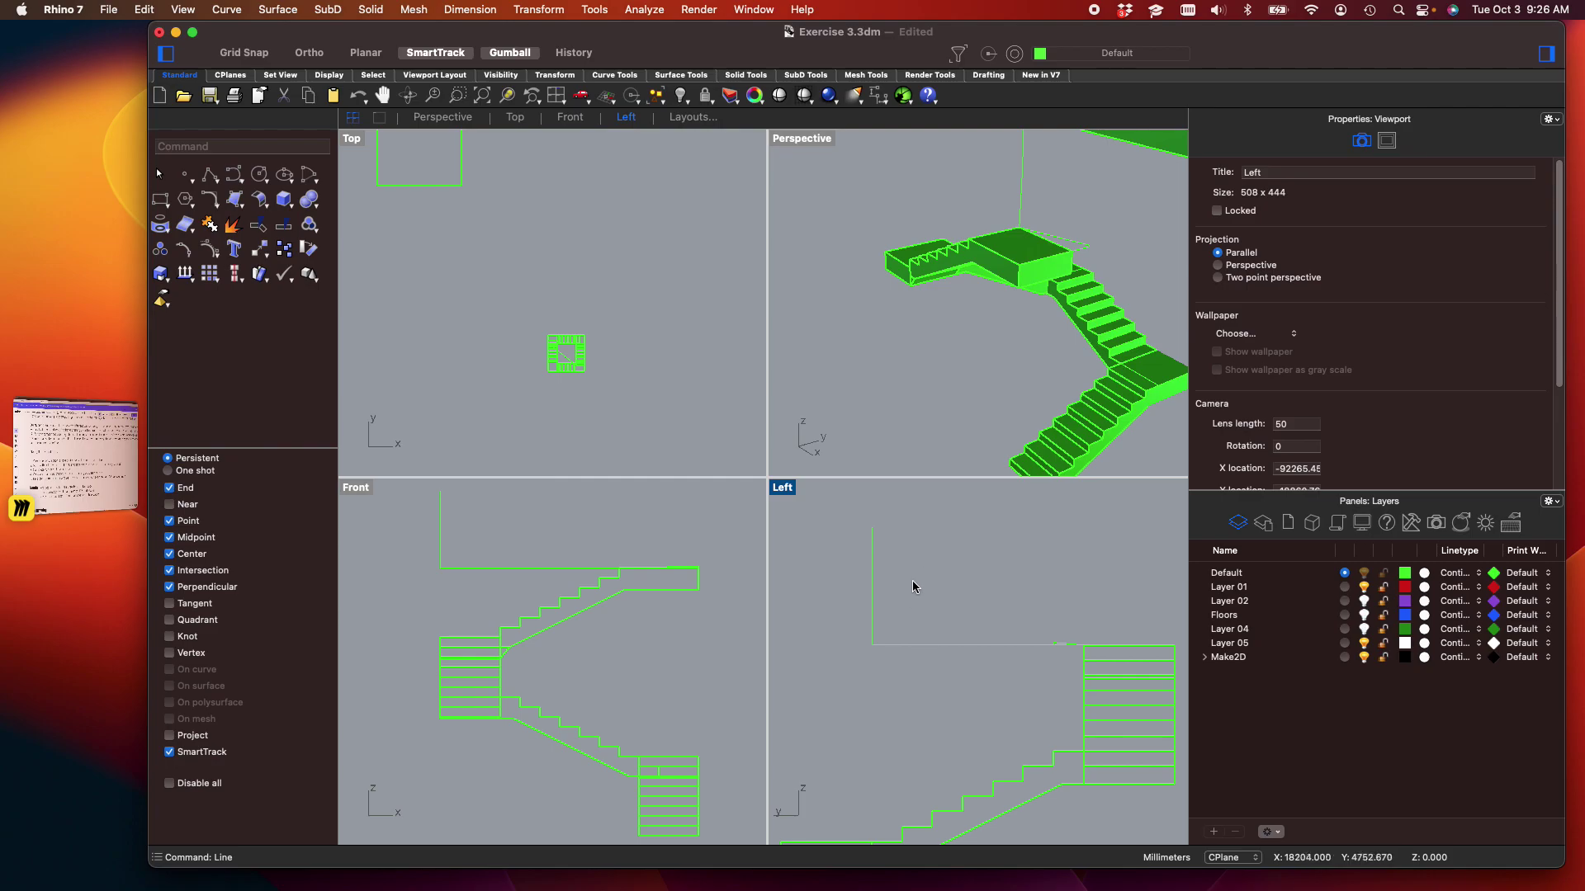
Explode the small slope triangle at the landing corner into separate segments
{"action": "scroll", "coordinate": [1049, 611], "scroll_direction": "up", "scroll_amount": 5}
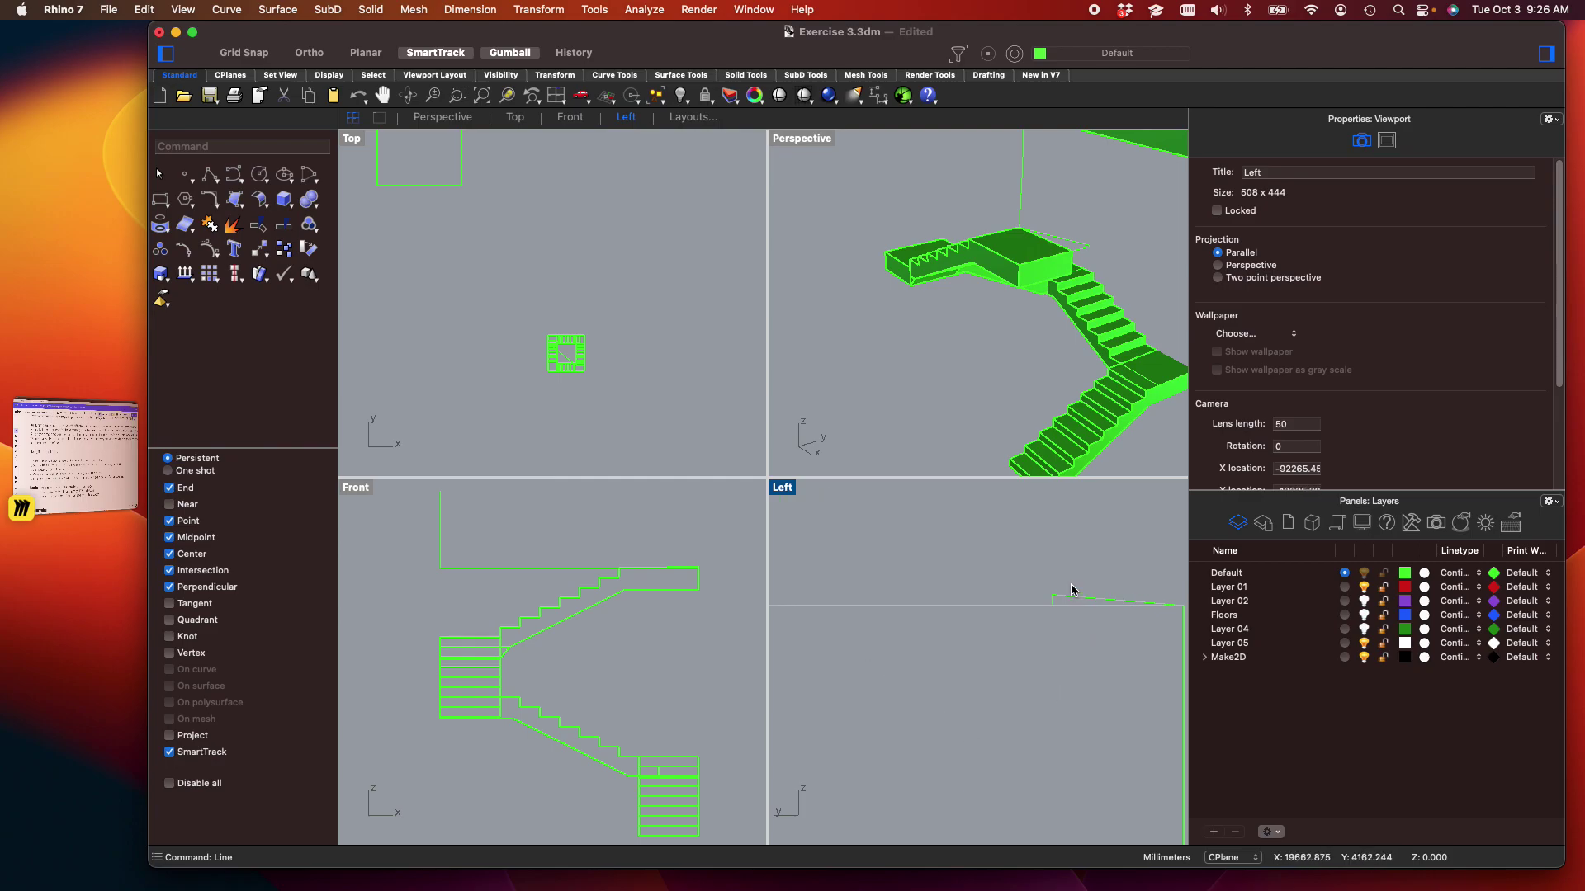
{"action": "left_click", "coordinate": [1071, 605]}
{"action": "scroll", "coordinate": [1060, 603], "scroll_direction": "down", "scroll_amount": 4}
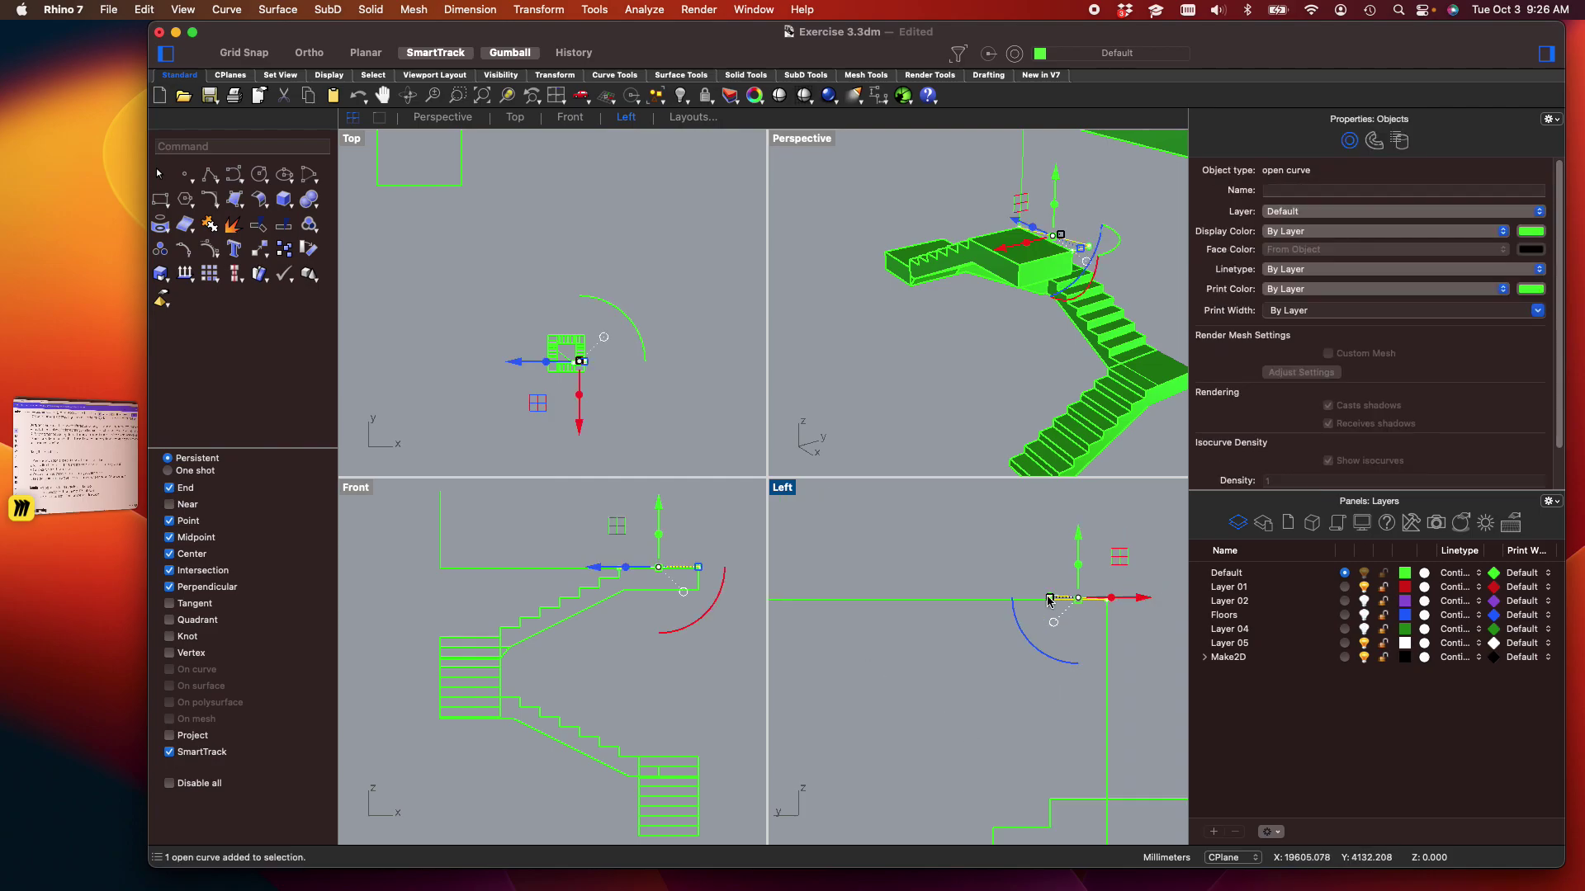
{"action": "type", "text": "Explode"}
{"action": "key", "text": "Return"}
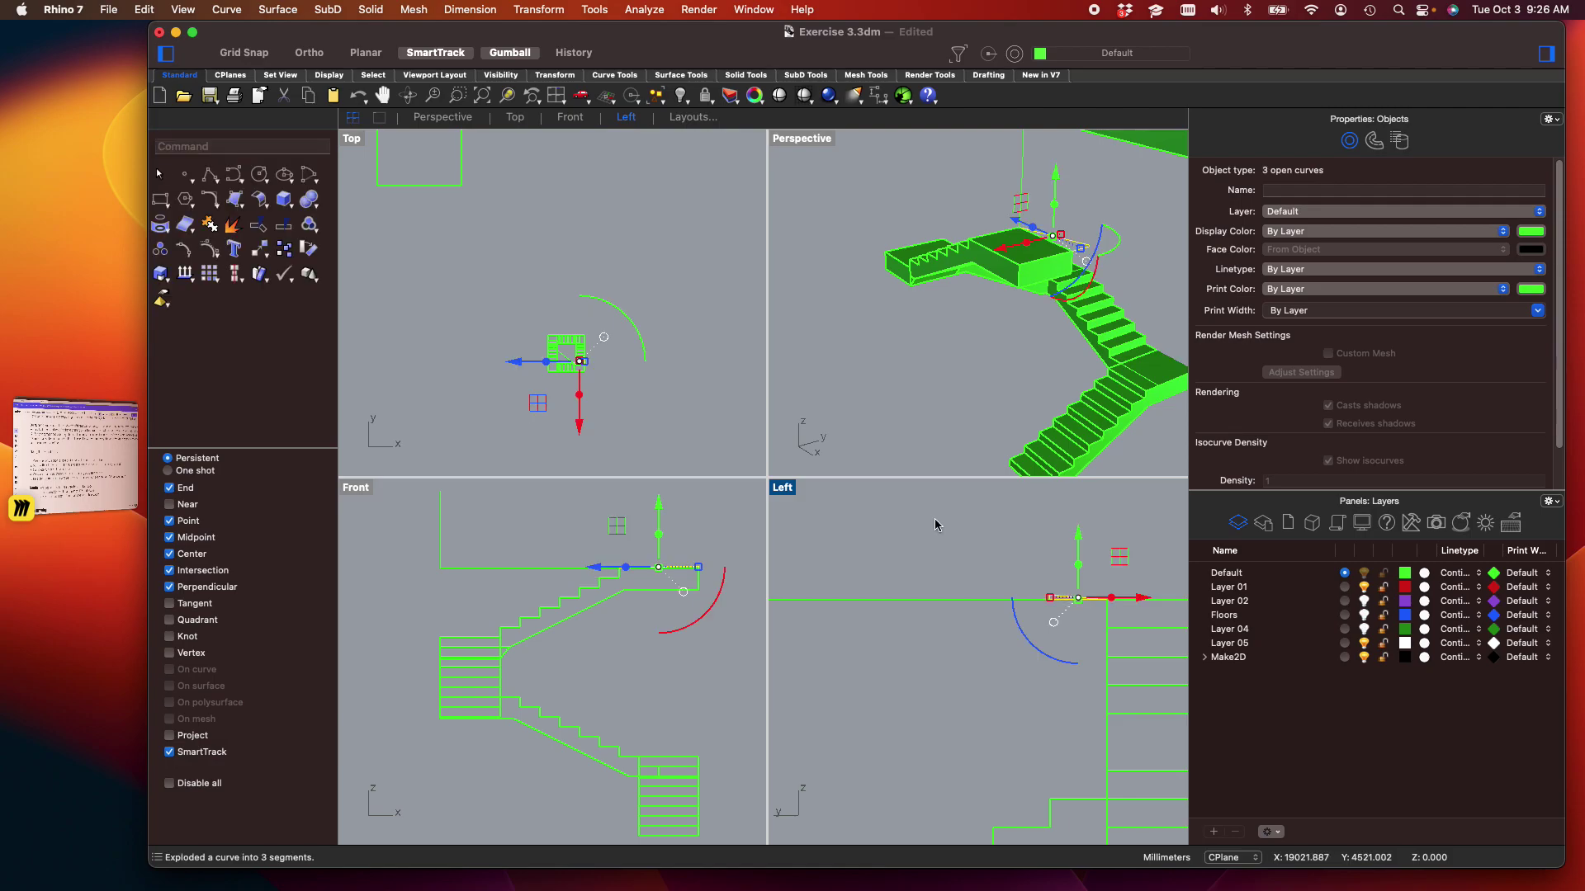
Maximize the Left viewport and delete the short vertical segment of the exploded triangle
{"action": "double_click", "coordinate": [786, 489]}
{"action": "scroll", "coordinate": [786, 492], "scroll_direction": "down", "scroll_amount": 3}
{"action": "right_click_drag", "start_coordinate": [820, 450], "coordinate": [915, 481]}
{"action": "scroll", "coordinate": [914, 481], "scroll_direction": "up", "scroll_amount": 5}
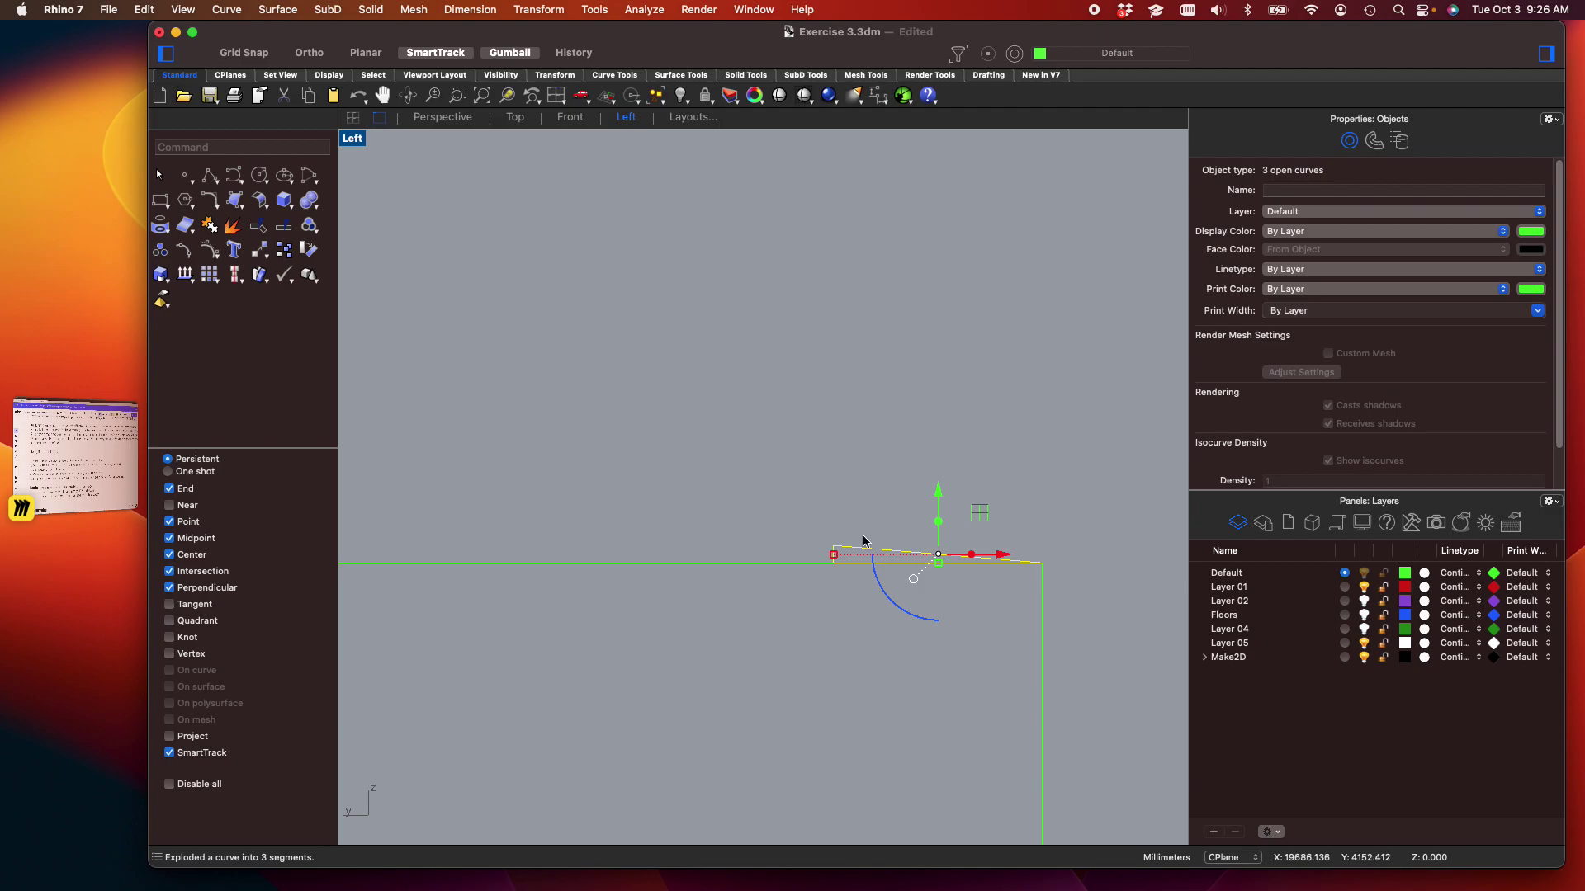
{"action": "left_click", "coordinate": [821, 694]}
{"action": "scroll", "coordinate": [888, 504], "scroll_direction": "up", "scroll_amount": 8}
{"action": "left_click_drag", "start_coordinate": [808, 547], "coordinate": [729, 540]}
{"action": "key", "text": "Delete"}
{"action": "scroll", "coordinate": [733, 545], "scroll_direction": "down", "scroll_amount": 5}
{"action": "scroll", "coordinate": [770, 545], "scroll_direction": "up", "scroll_amount": 6}
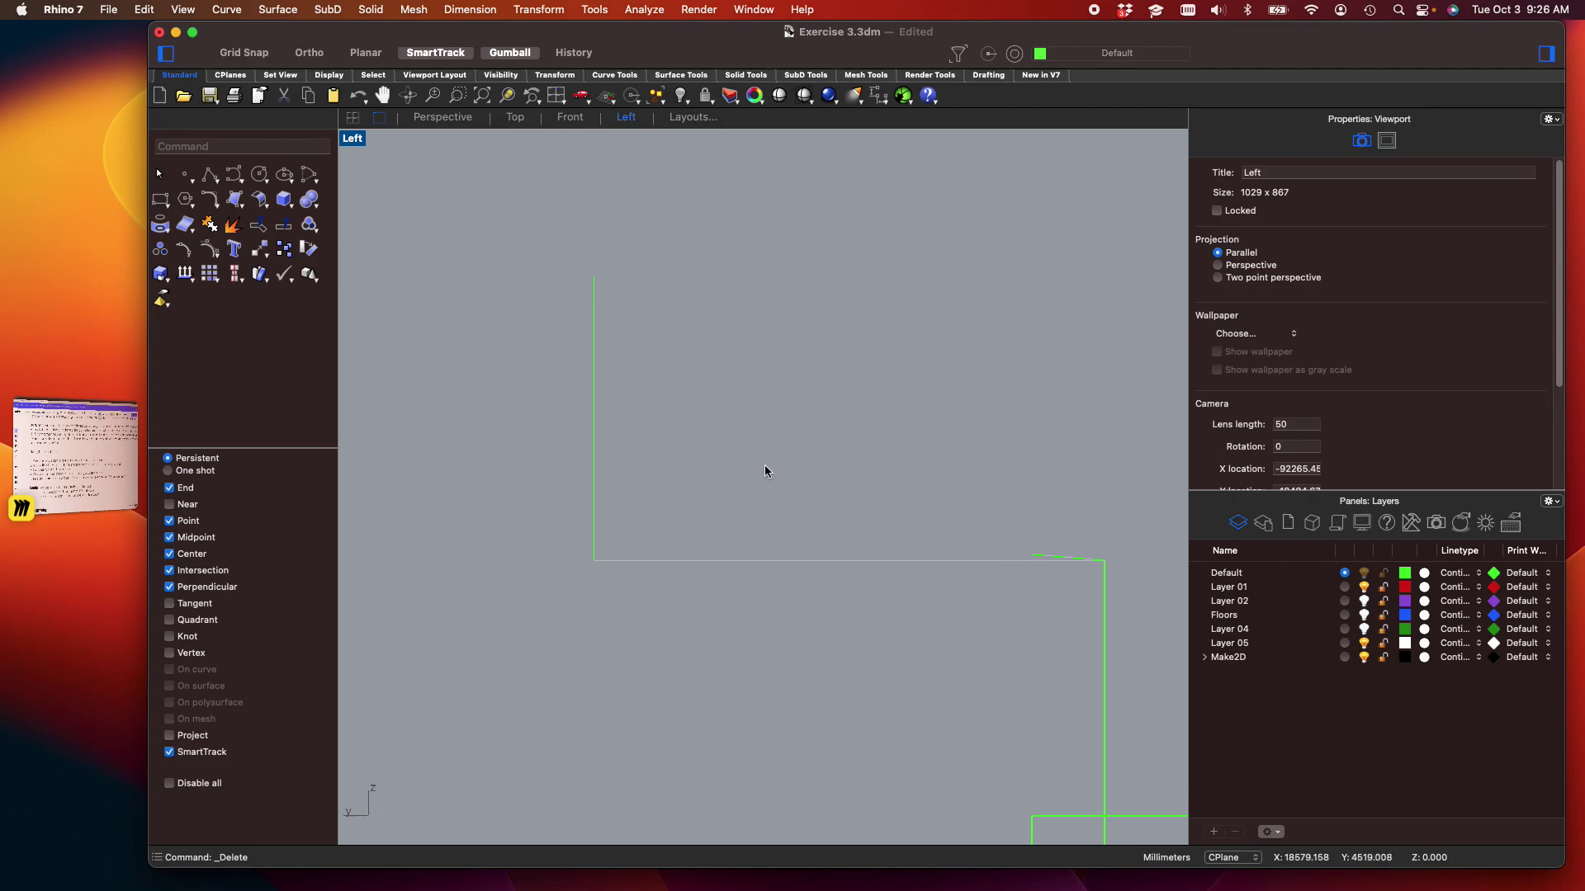
Extend the sloped segment outward from the landing until it passes the tall vertical line
{"action": "left_click", "coordinate": [594, 487]}
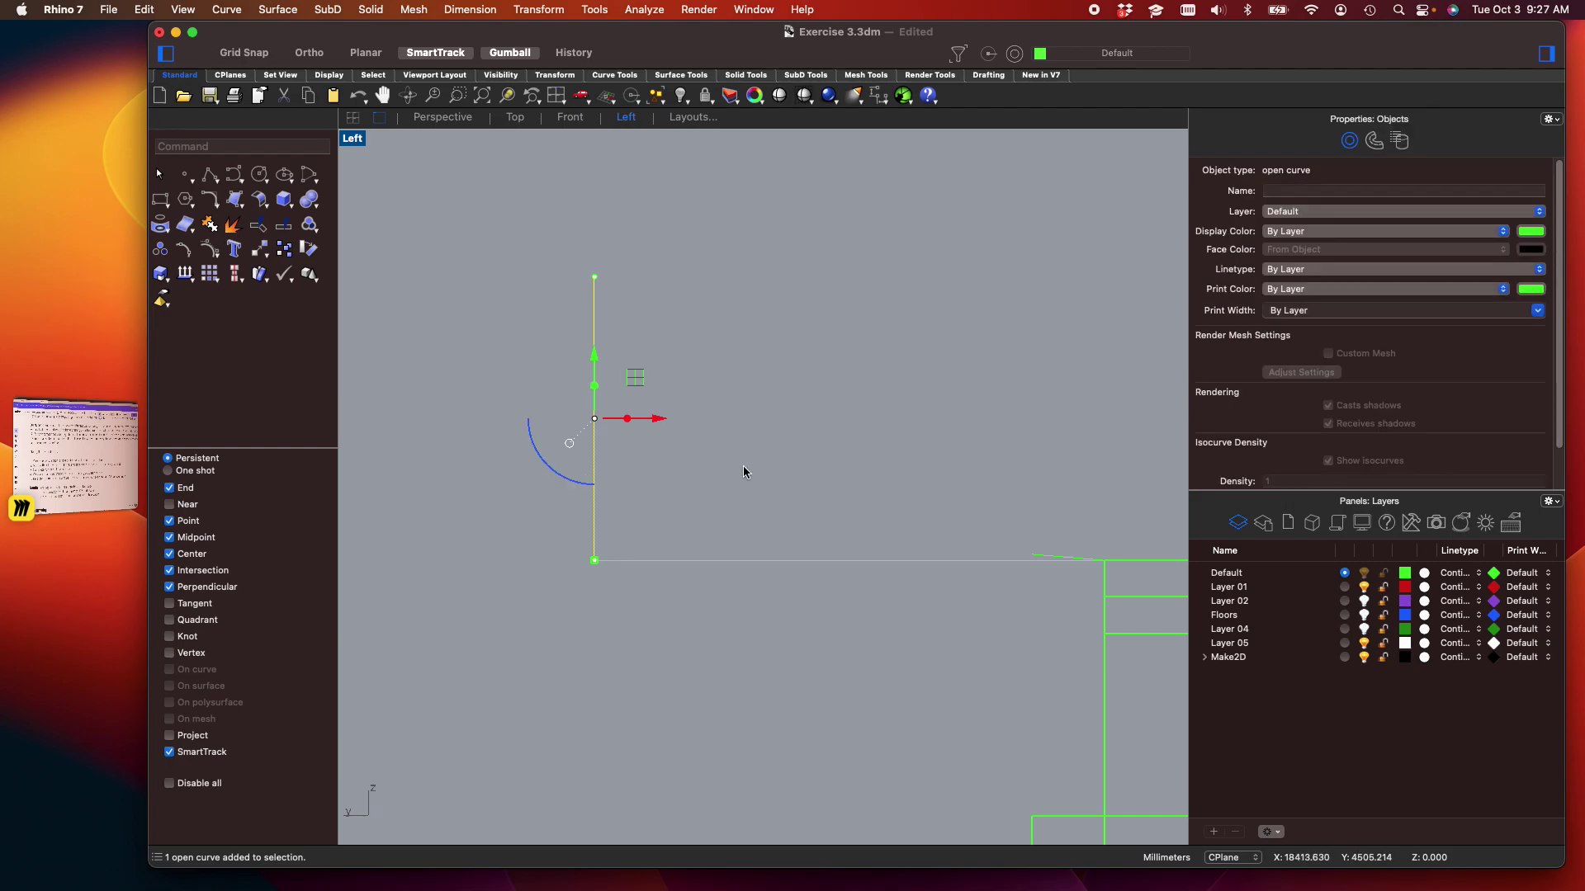
{"action": "type", "text": "Extend"}
{"action": "key", "text": "Return"}
{"action": "scroll", "coordinate": [1065, 554], "scroll_direction": "up", "scroll_amount": 3}
{"action": "left_click", "coordinate": [1021, 564]}
{"action": "scroll", "coordinate": [682, 474], "scroll_direction": "down", "scroll_amount": 5}
{"action": "left_click", "coordinate": [410, 448]}
{"action": "right_click_drag", "start_coordinate": [575, 448], "coordinate": [653, 476]}
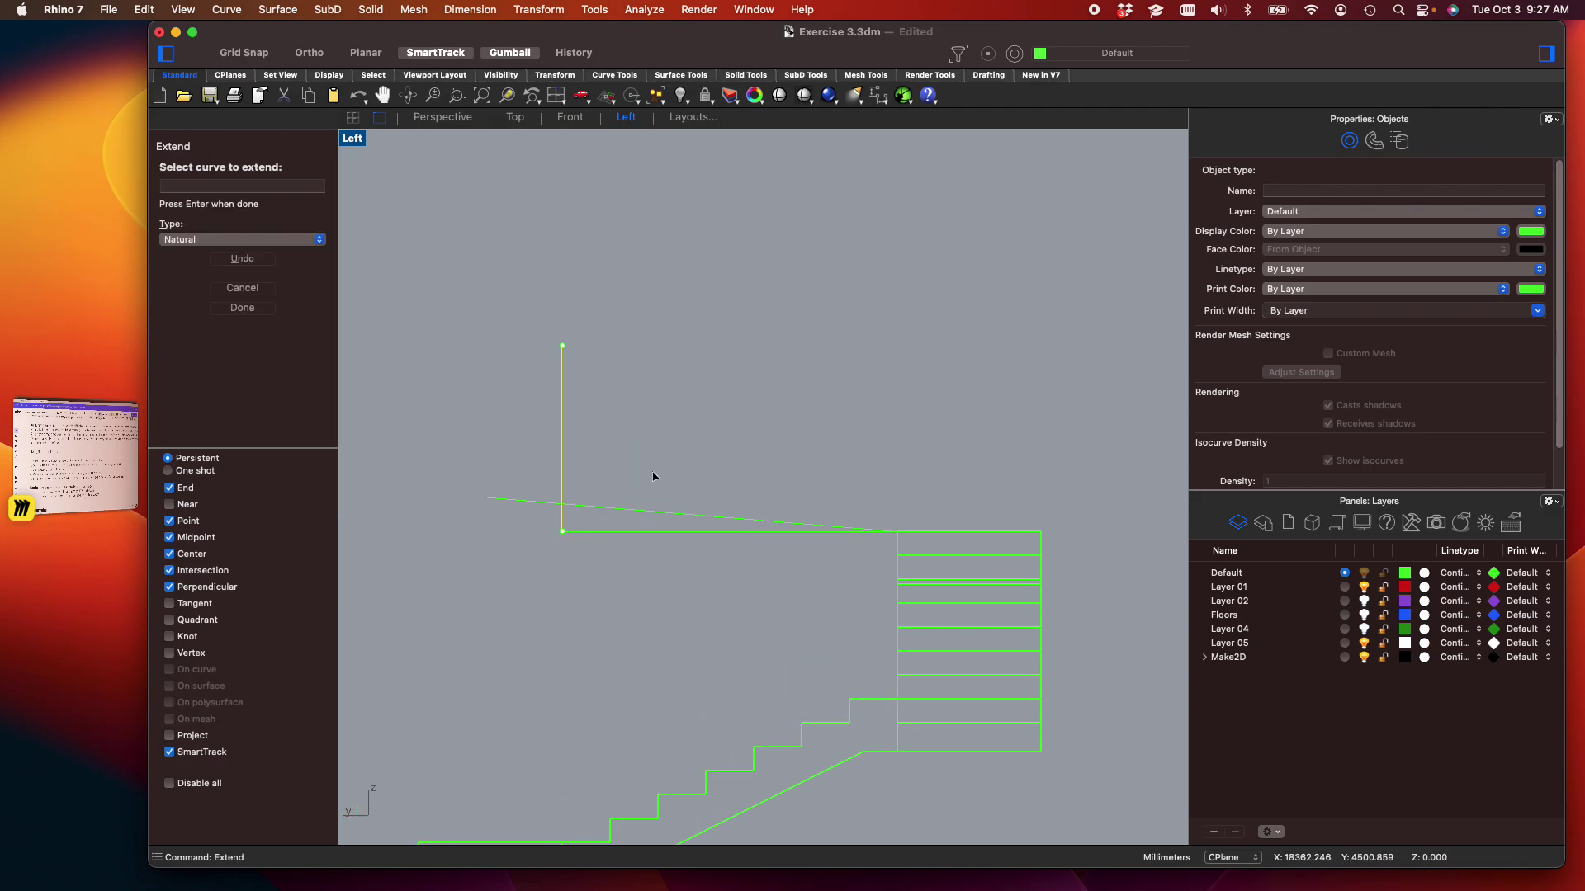
{"action": "key", "text": "Return"}
{"action": "key", "text": "Escape"}
Trim the sloped line and the vertical line against each other, removing the parts beyond their crossing
{"action": "left_click_drag", "start_coordinate": [625, 576], "coordinate": [476, 411]}
{"action": "type", "text": "Tri"}
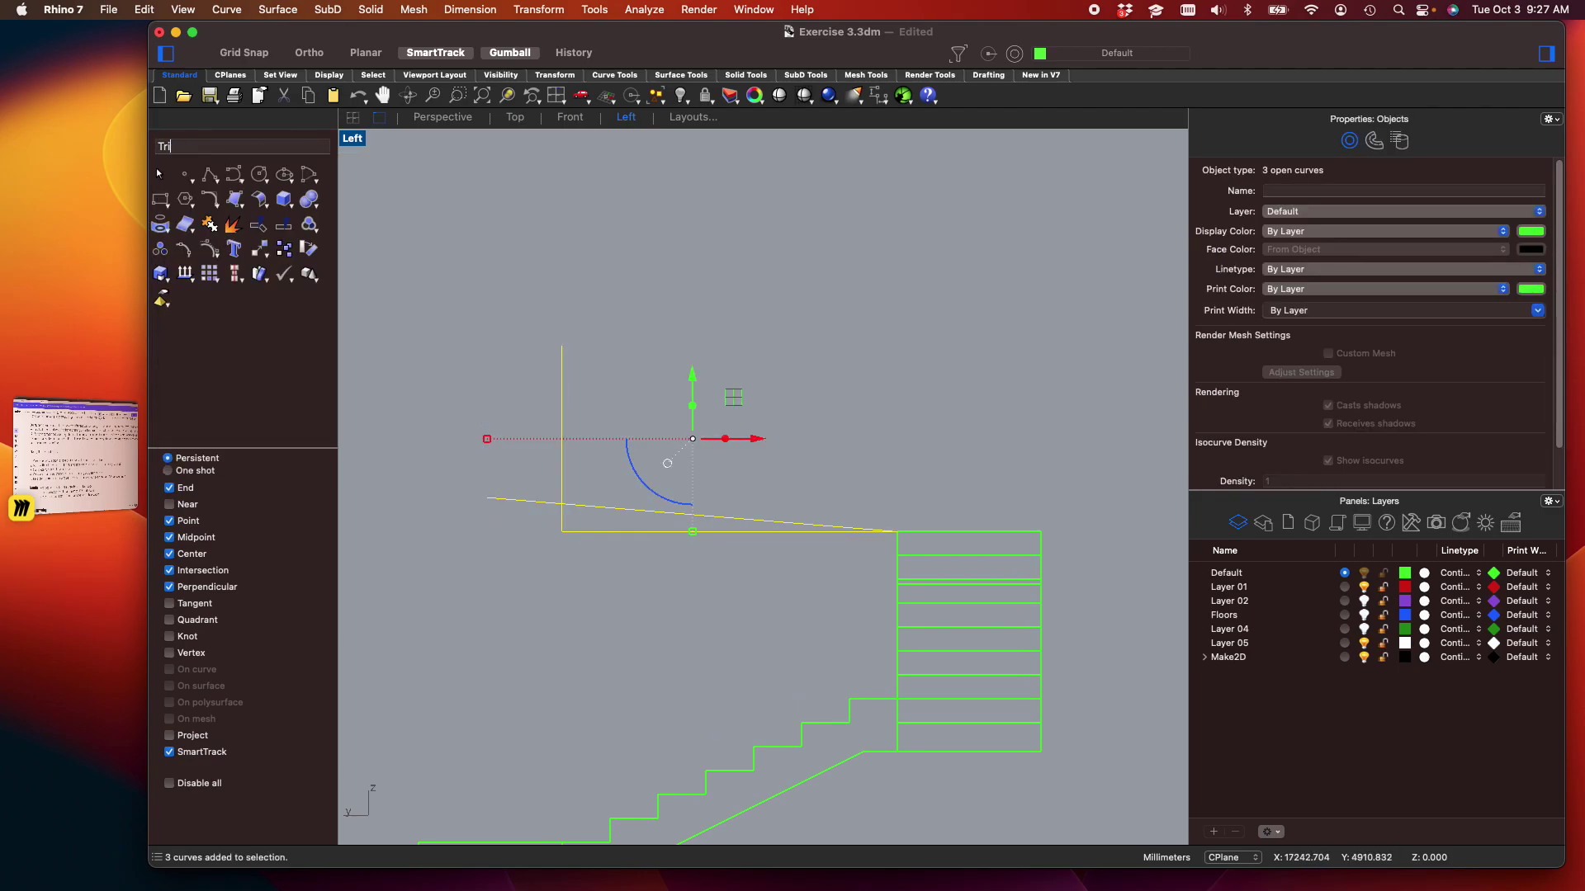
{"action": "type", "text": "m"}
{"action": "key", "text": "Return"}
{"action": "scroll", "coordinate": [462, 445], "scroll_direction": "up", "scroll_amount": 5}
{"action": "left_click_drag", "start_coordinate": [761, 655], "coordinate": [701, 566]}
{"action": "scroll", "coordinate": [662, 502], "scroll_direction": "down", "scroll_amount": 9}
{"action": "right_click_drag", "start_coordinate": [662, 502], "coordinate": [609, 491]}
{"action": "scroll", "coordinate": [741, 560], "scroll_direction": "up", "scroll_amount": 2}
{"action": "scroll", "coordinate": [741, 561], "scroll_direction": "up", "scroll_amount": 2}
{"action": "scroll", "coordinate": [746, 512], "scroll_direction": "down", "scroll_amount": 4}
{"action": "key", "text": "Return"}
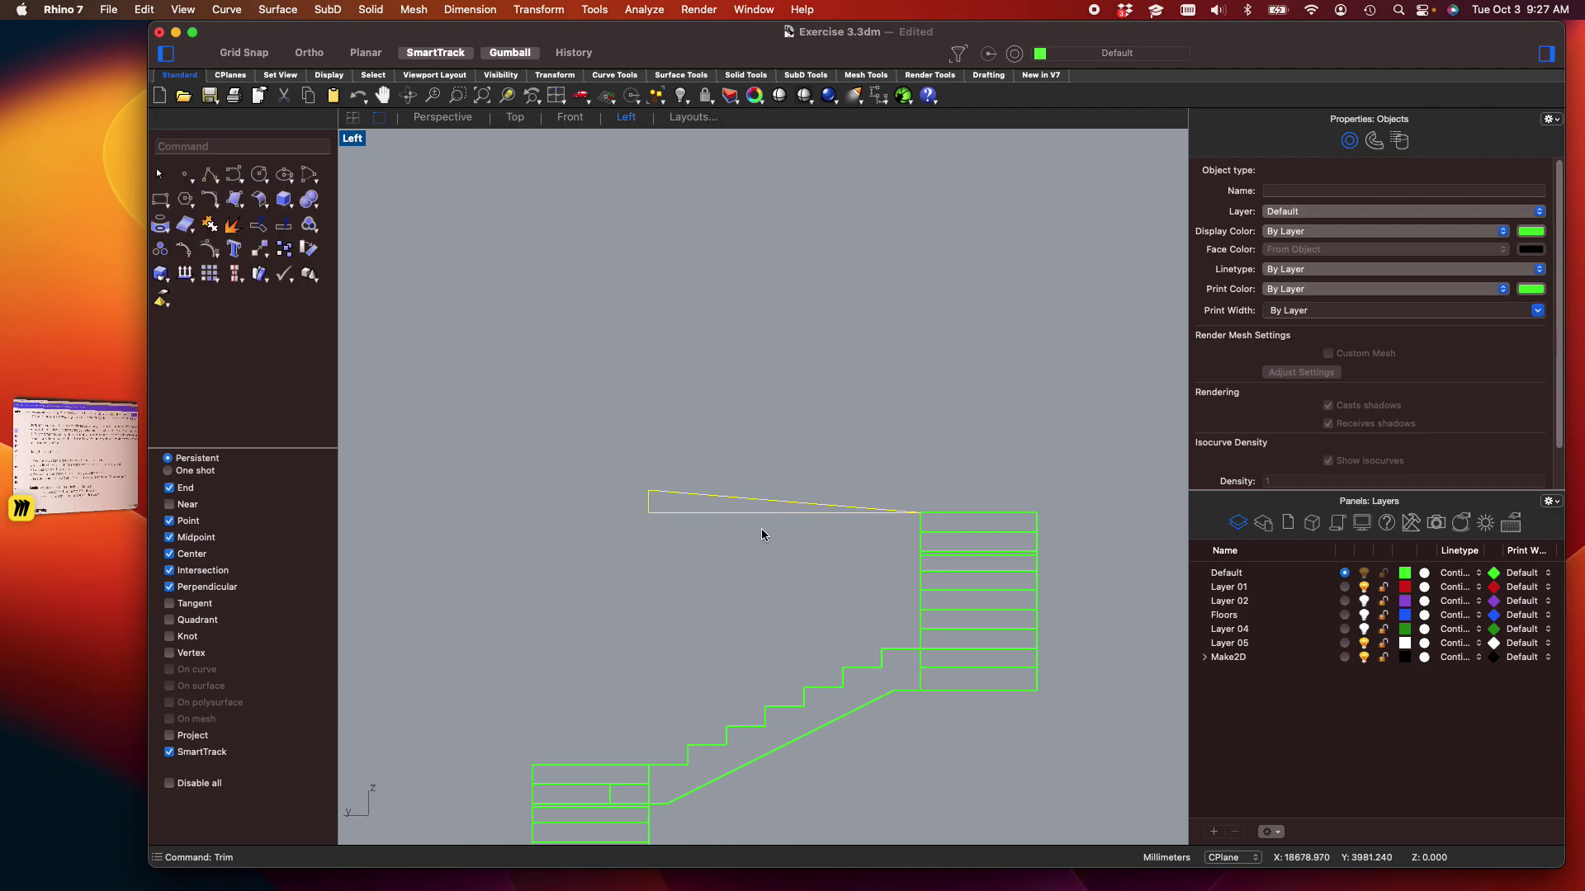
{"action": "scroll", "coordinate": [834, 511], "scroll_direction": "up", "scroll_amount": 3}
{"action": "scroll", "coordinate": [850, 583], "scroll_direction": "down", "scroll_amount": 3}
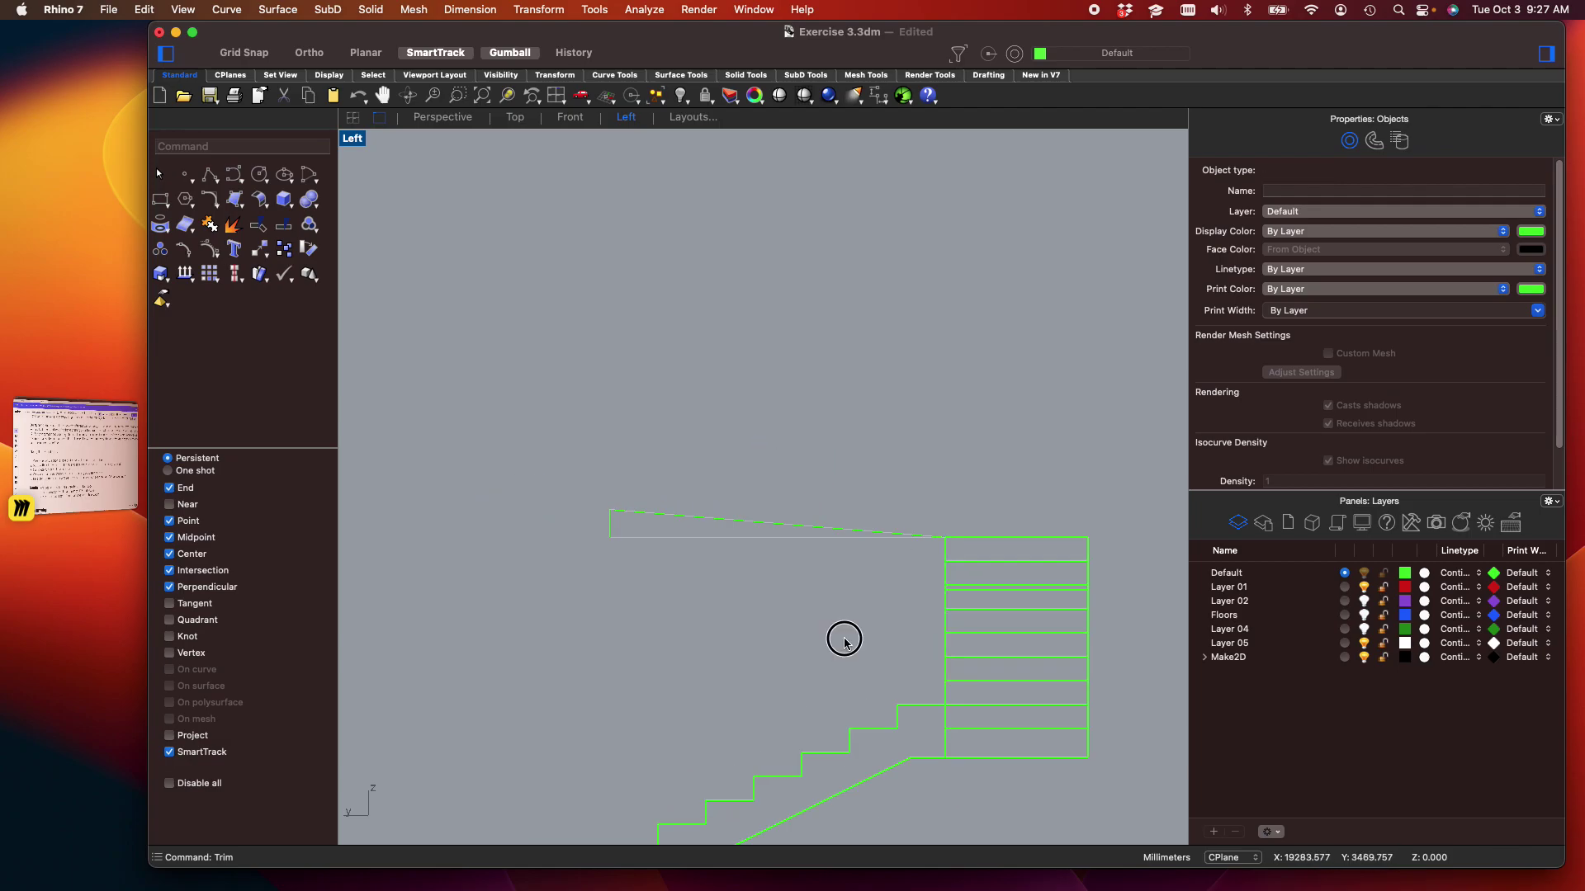
Offset the sloped line 304.8 mm downward
{"action": "left_click", "coordinate": [767, 577]}
{"action": "scroll", "coordinate": [772, 561], "scroll_direction": "up", "scroll_amount": 3}
{"action": "left_click", "coordinate": [782, 506]}
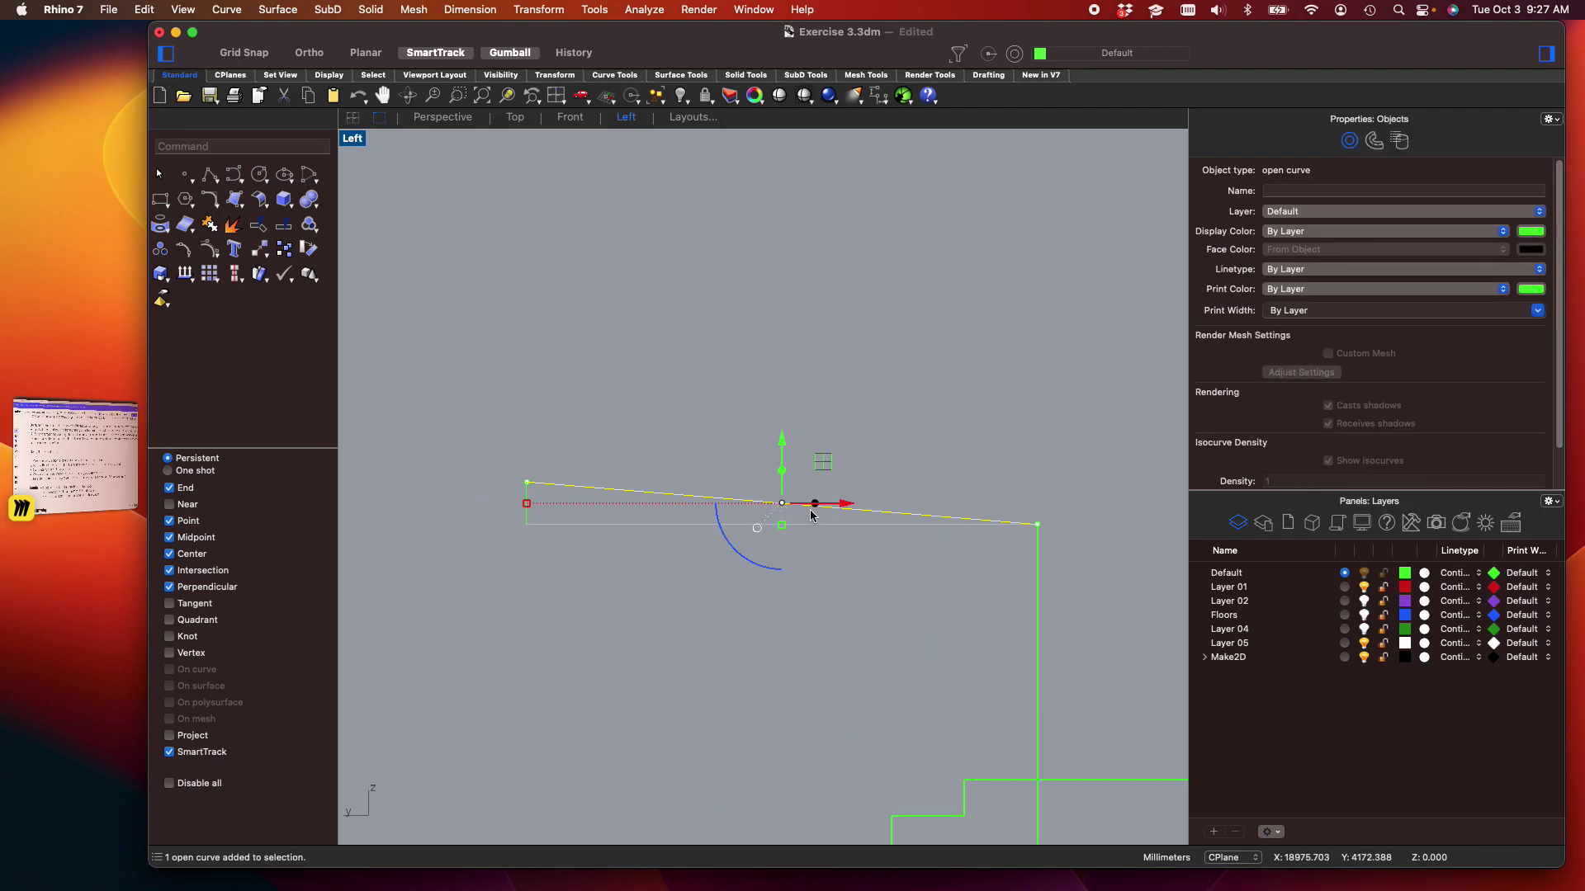
{"action": "type", "text": "Offset"}
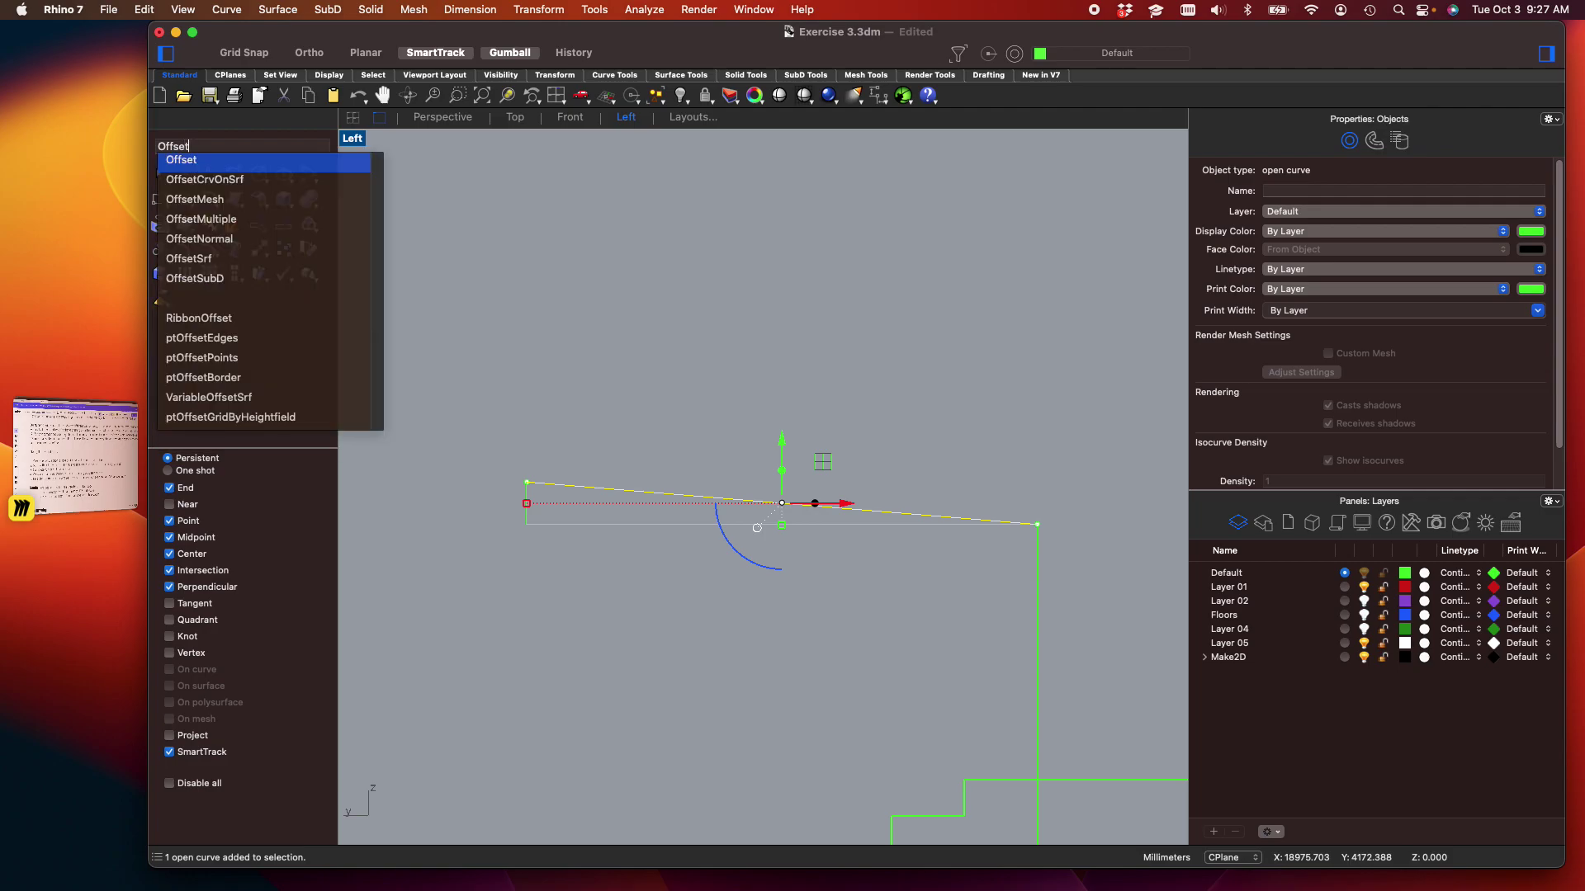
{"action": "key", "text": "Return"}
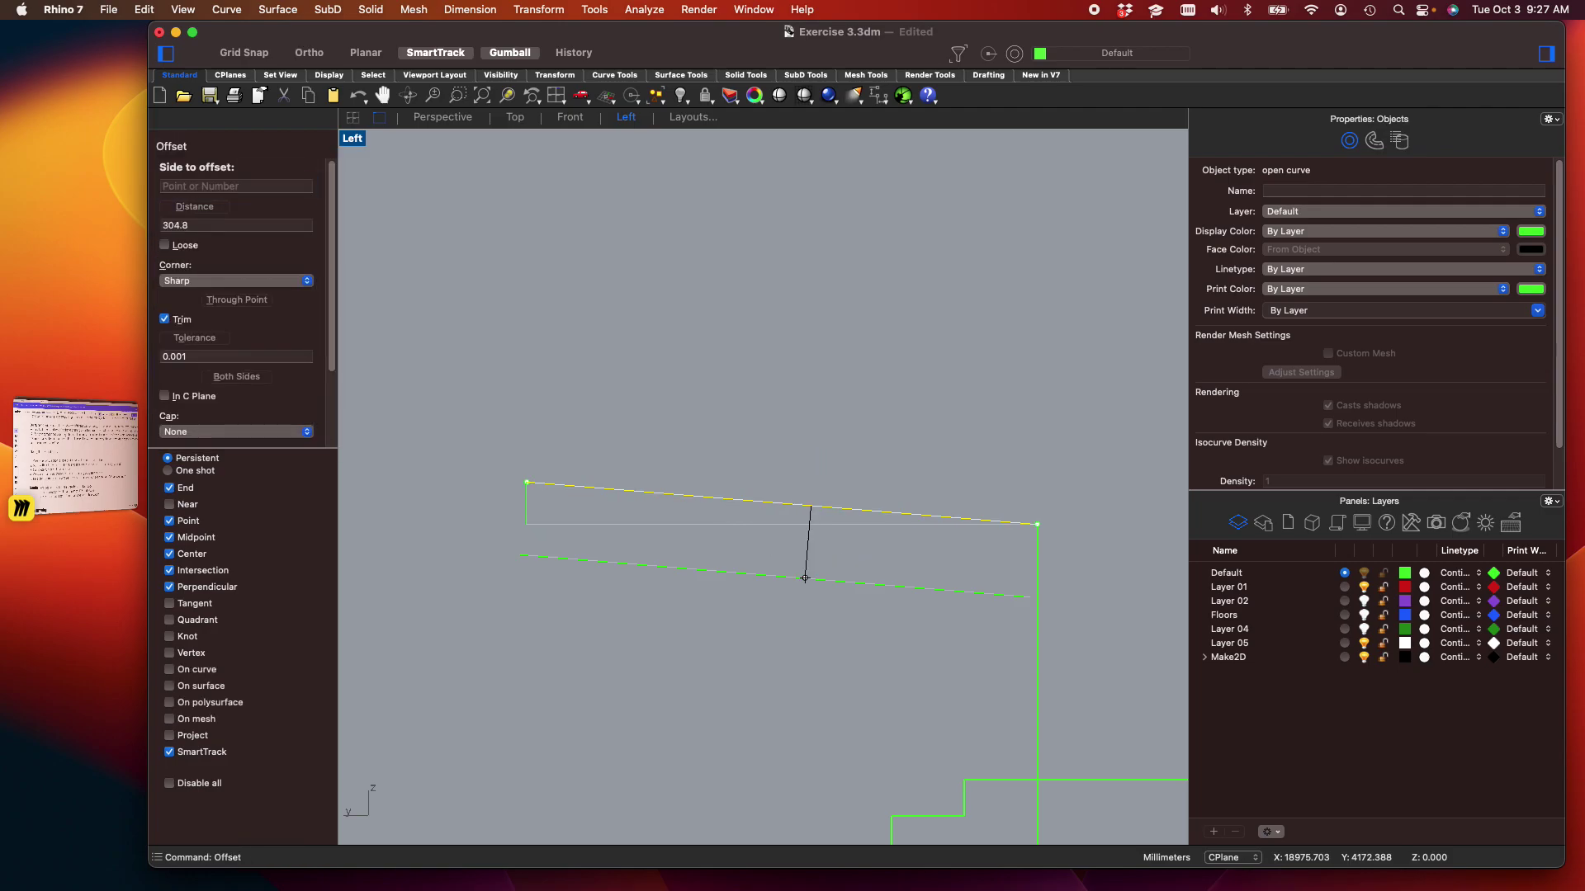
{"action": "left_click", "coordinate": [792, 615]}
{"action": "right_click_drag", "start_coordinate": [831, 664], "coordinate": [796, 655]}
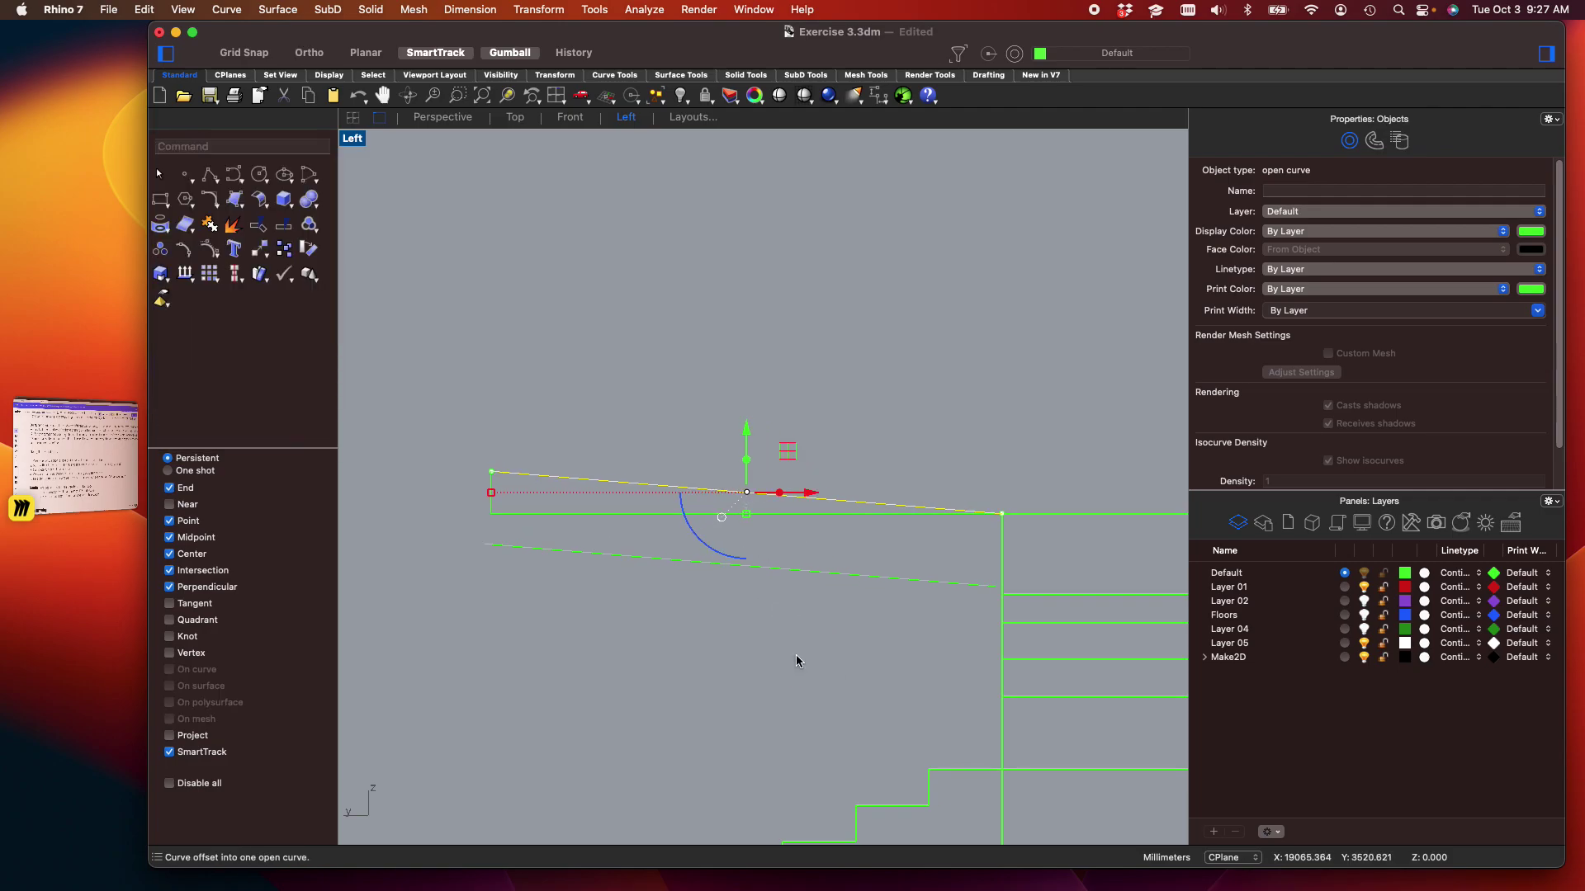
{"action": "key", "text": "Return"}
{"action": "key", "text": "Escape"}
Delete the triangle's horizontal base line and the leftover short horizontal piece at the landing corner
{"action": "scroll", "coordinate": [657, 580], "scroll_direction": "up", "scroll_amount": 2}
{"action": "scroll", "coordinate": [660, 592], "scroll_direction": "down", "scroll_amount": 4}
{"action": "scroll", "coordinate": [590, 555], "scroll_direction": "up", "scroll_amount": 1}
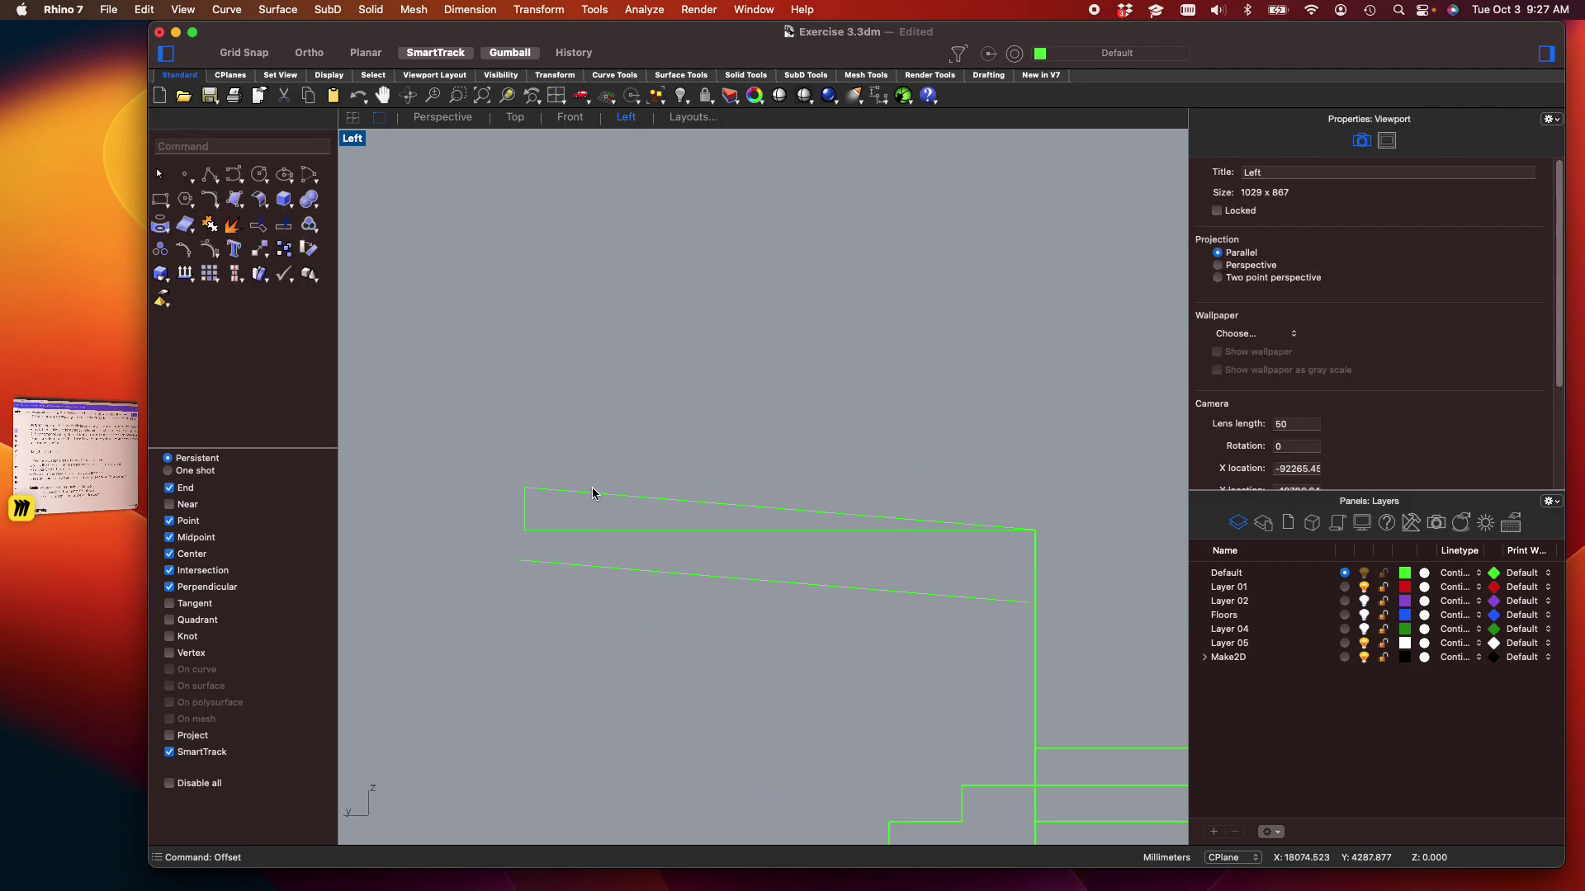
{"action": "left_click", "coordinate": [593, 533]}
{"action": "key", "text": "Delete"}
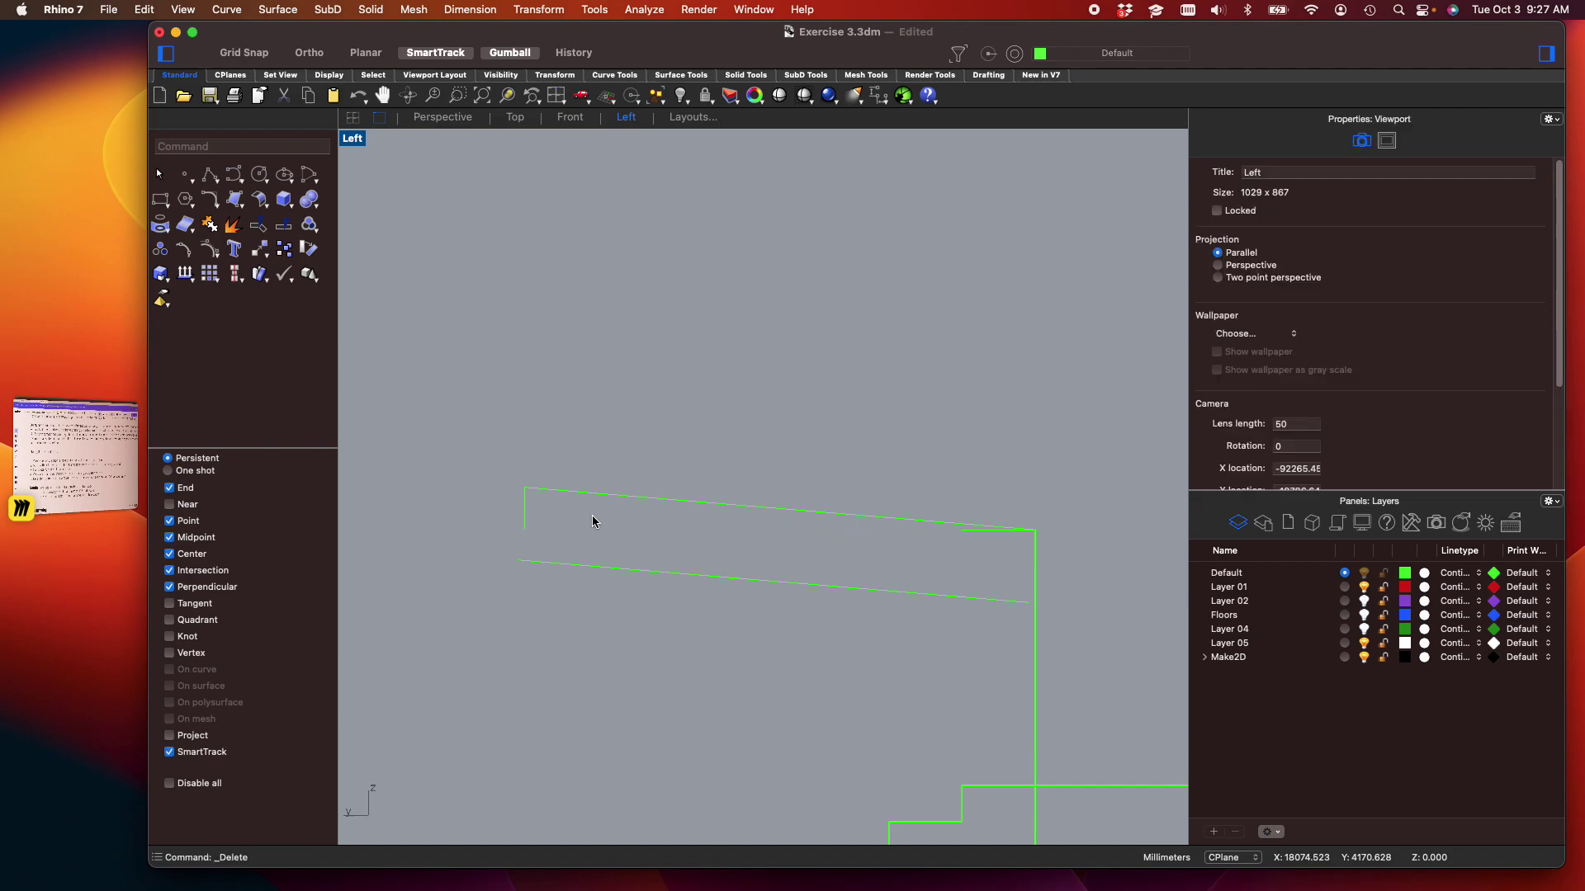
{"action": "scroll", "coordinate": [983, 435], "scroll_direction": "up", "scroll_amount": 2}
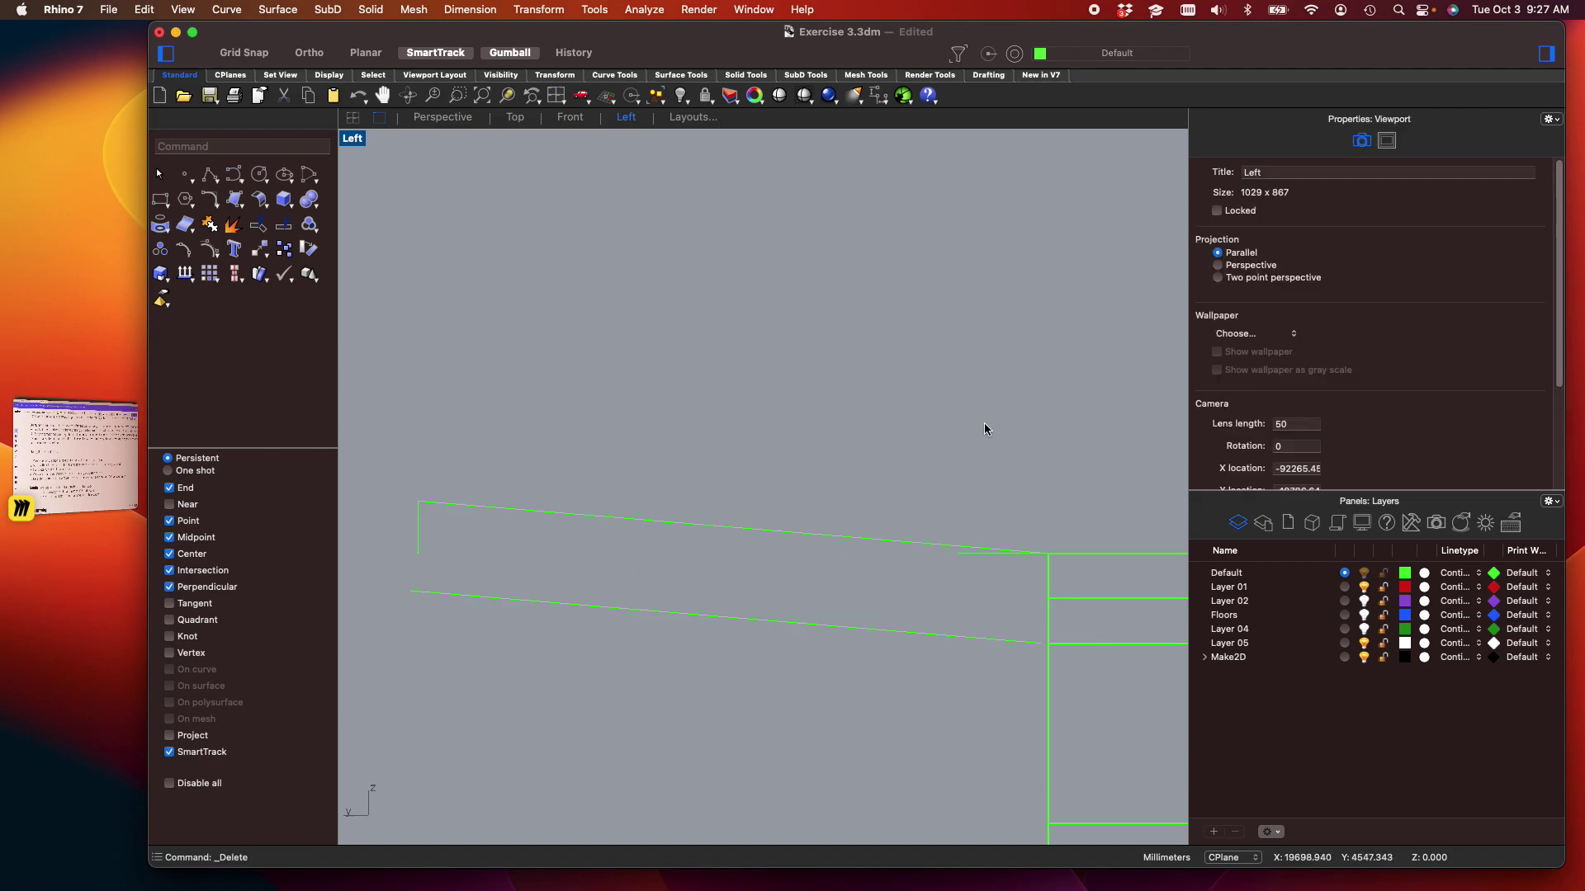
{"action": "left_click", "coordinate": [975, 634]}
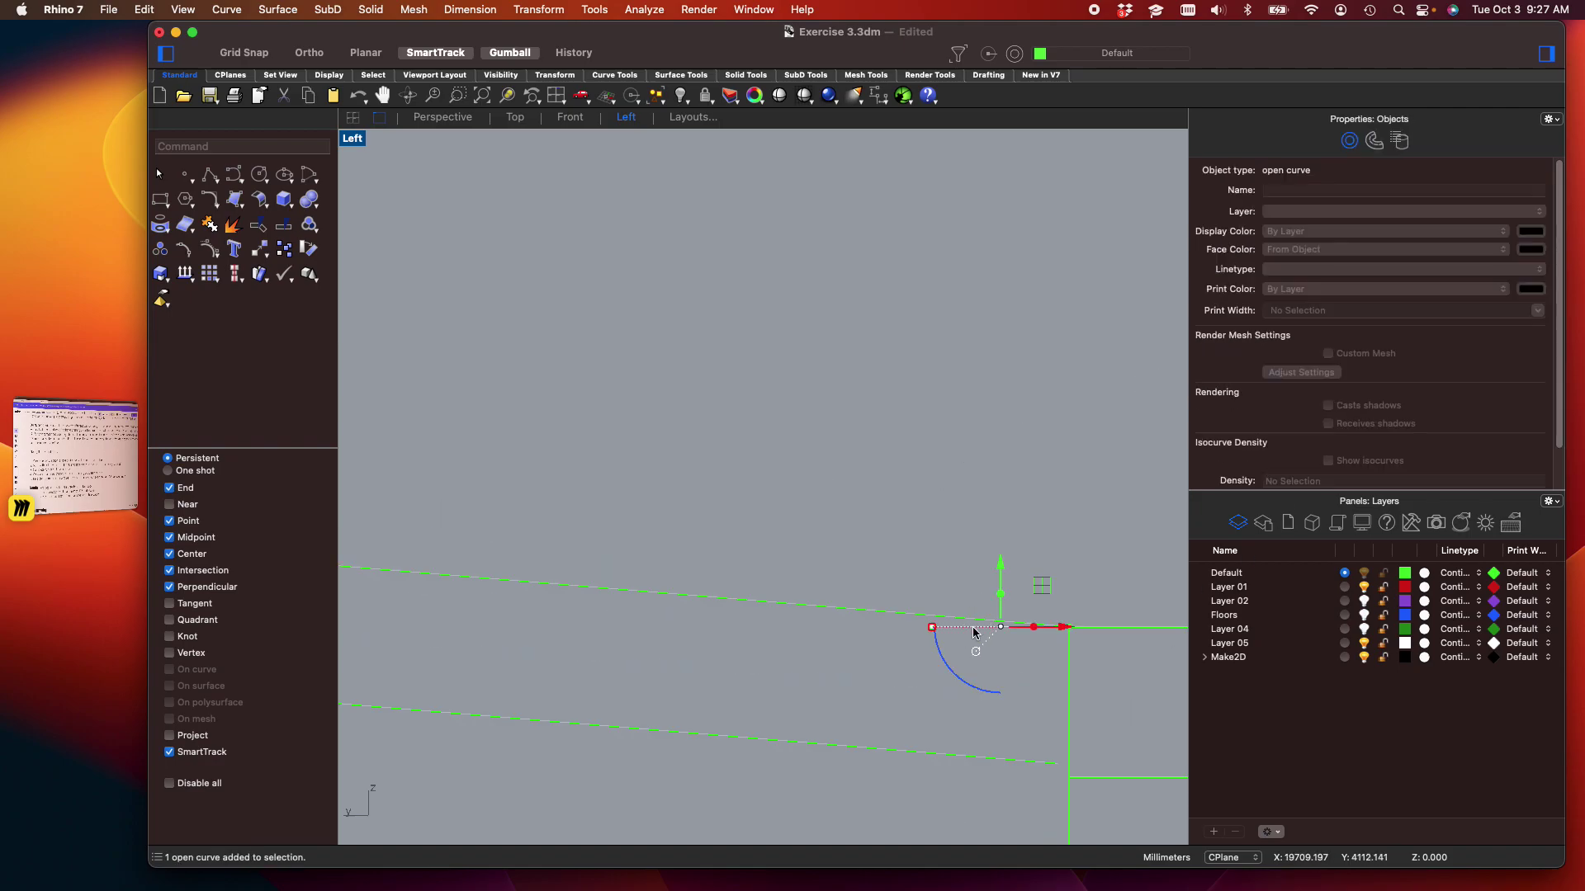
{"action": "key", "text": "Delete"}
{"action": "scroll", "coordinate": [944, 636], "scroll_direction": "down", "scroll_amount": 2}
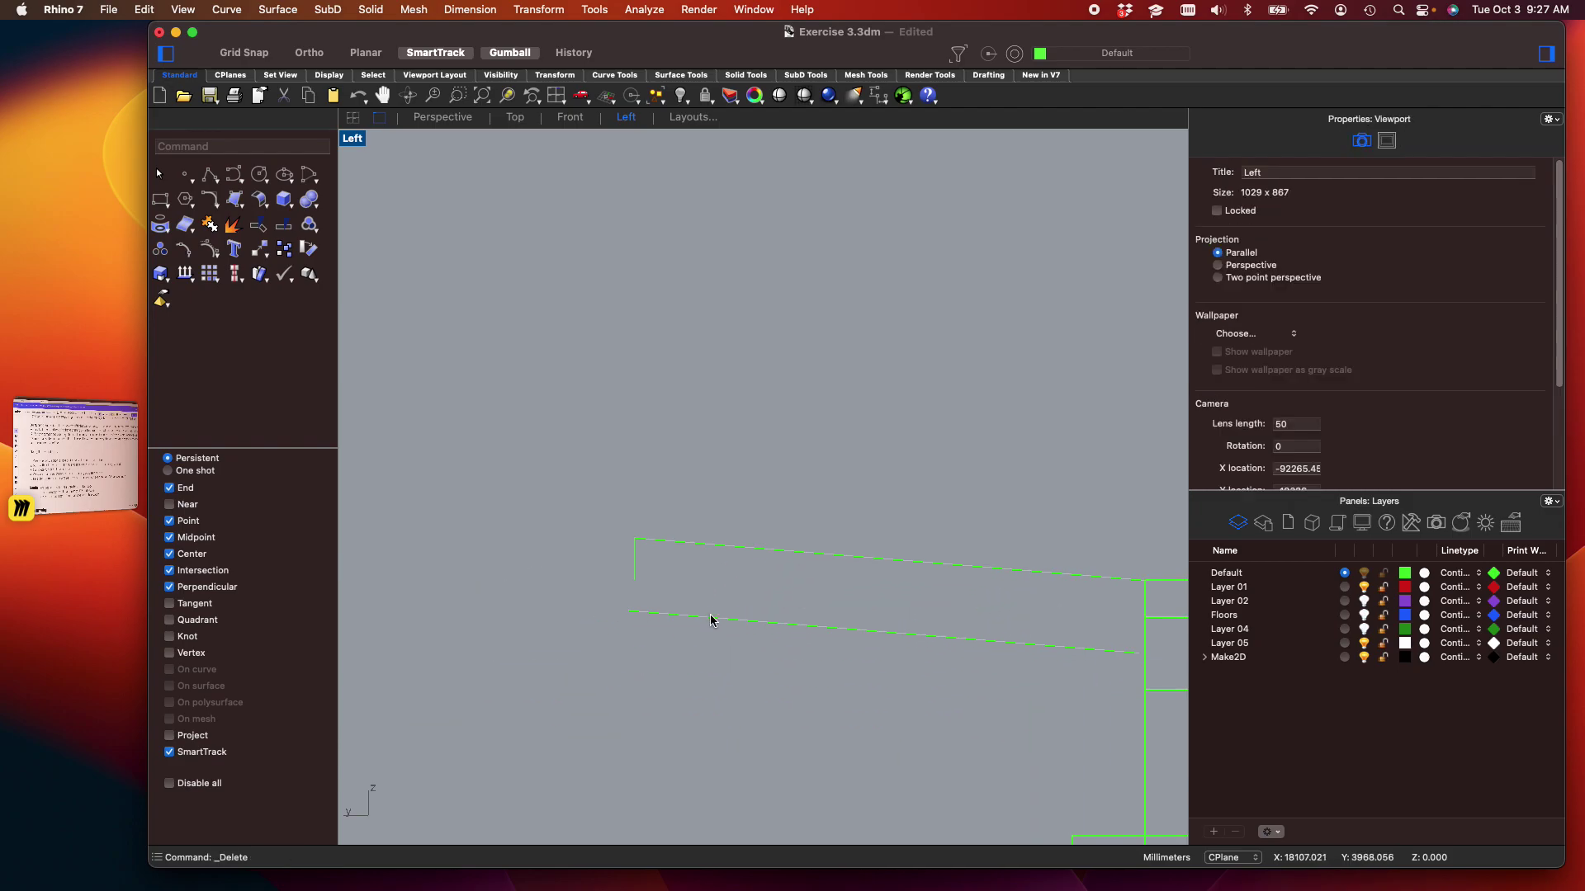
Try to fillet the short vertical end line with the lower sloped line at radius 0
{"action": "type", "text": "Fill"}
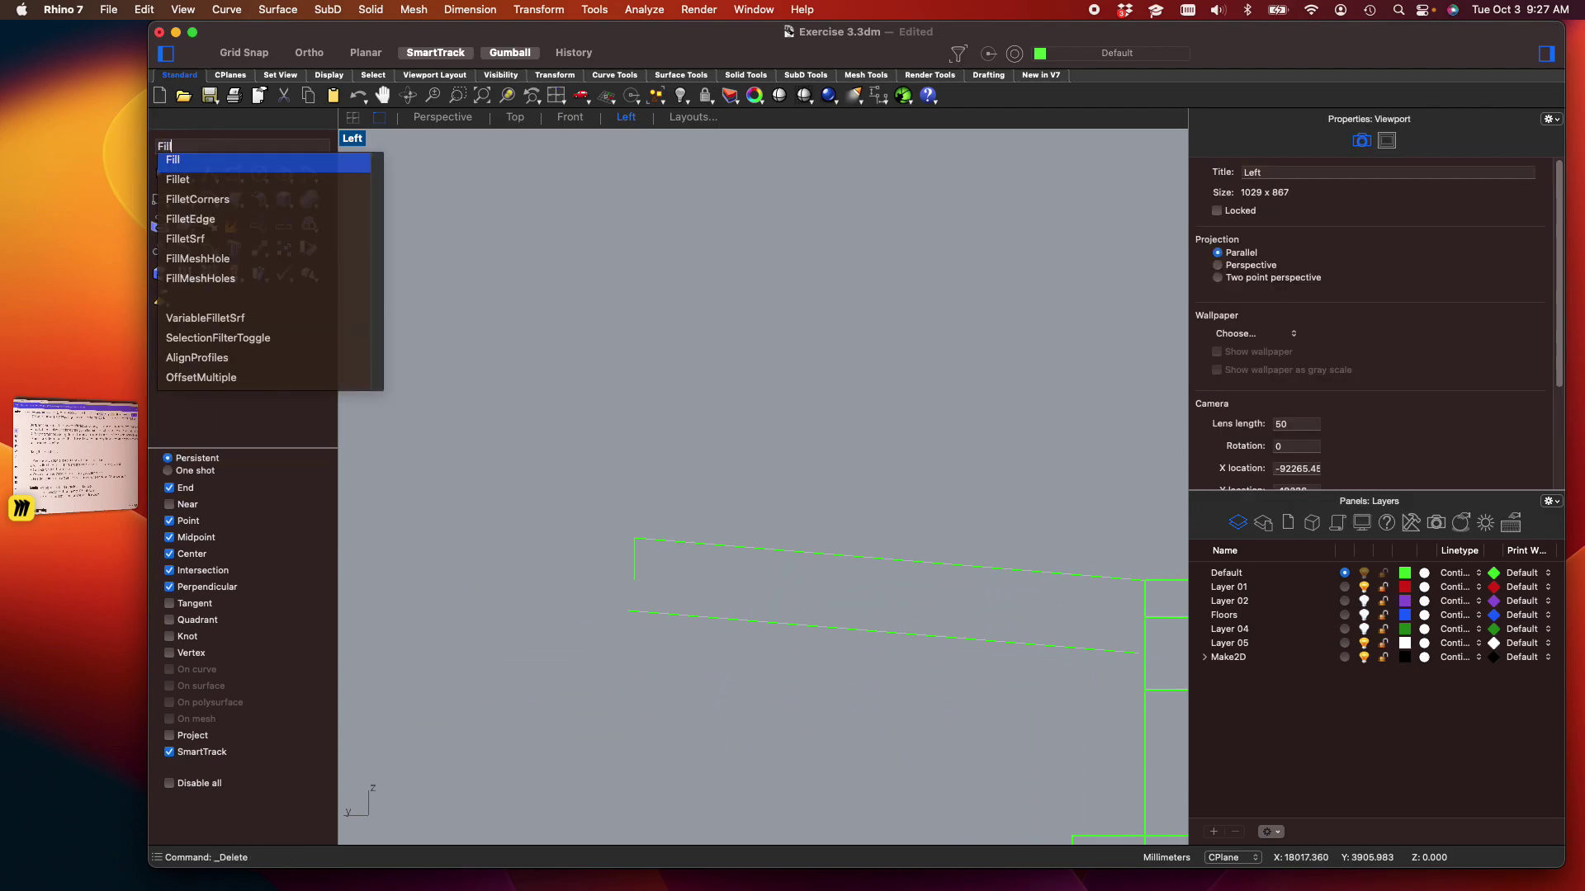
{"action": "key", "text": "Down"}
{"action": "key", "text": "Return"}
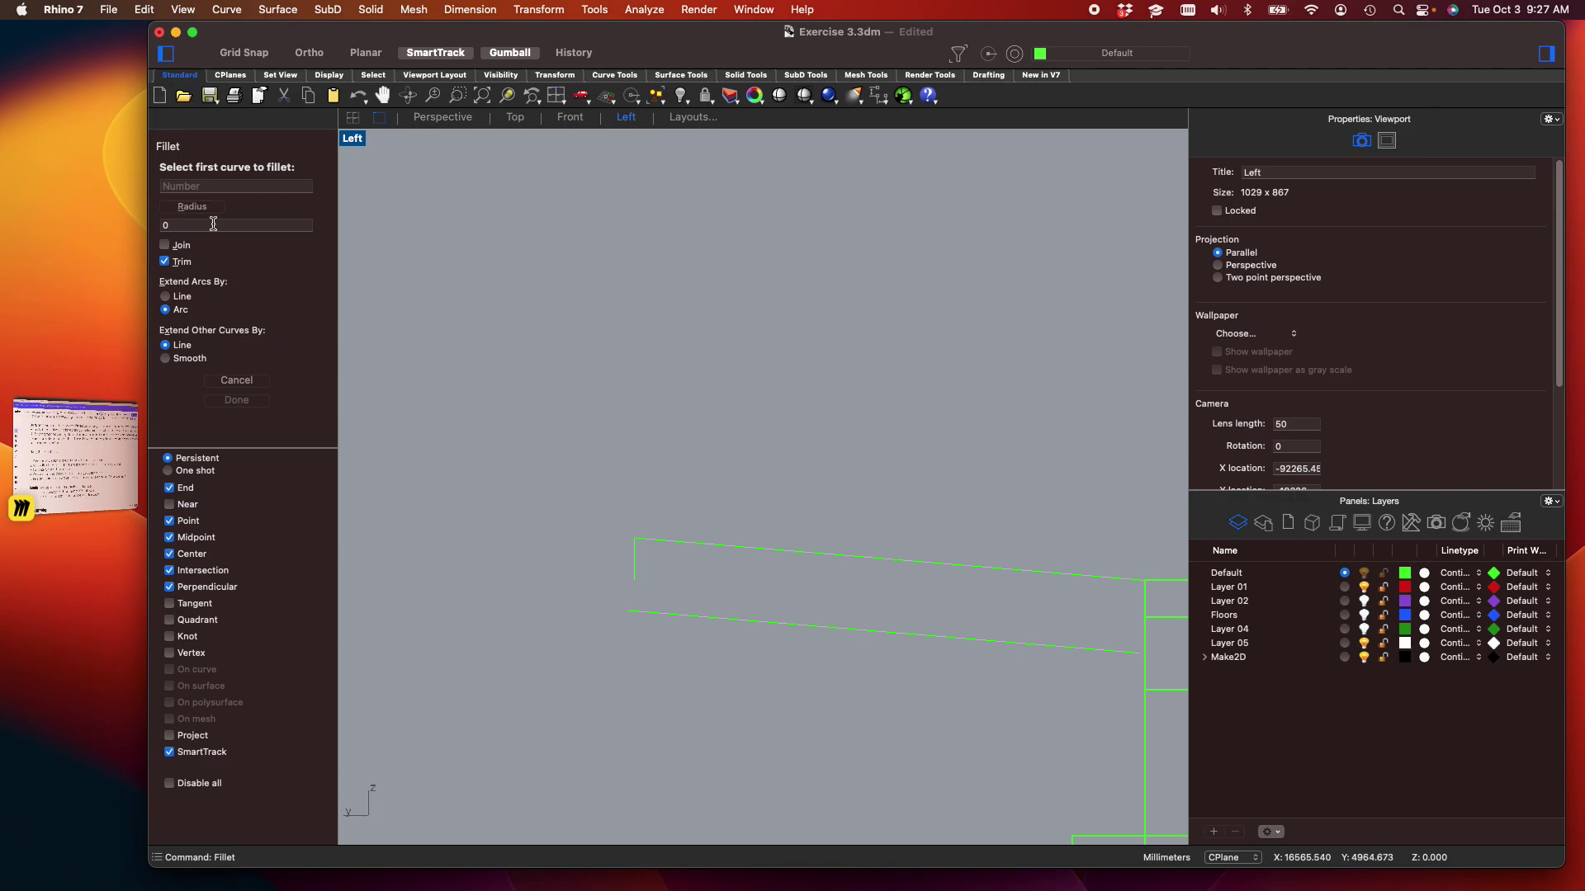
{"action": "left_click", "coordinate": [634, 576]}
{"action": "left_click", "coordinate": [681, 632]}
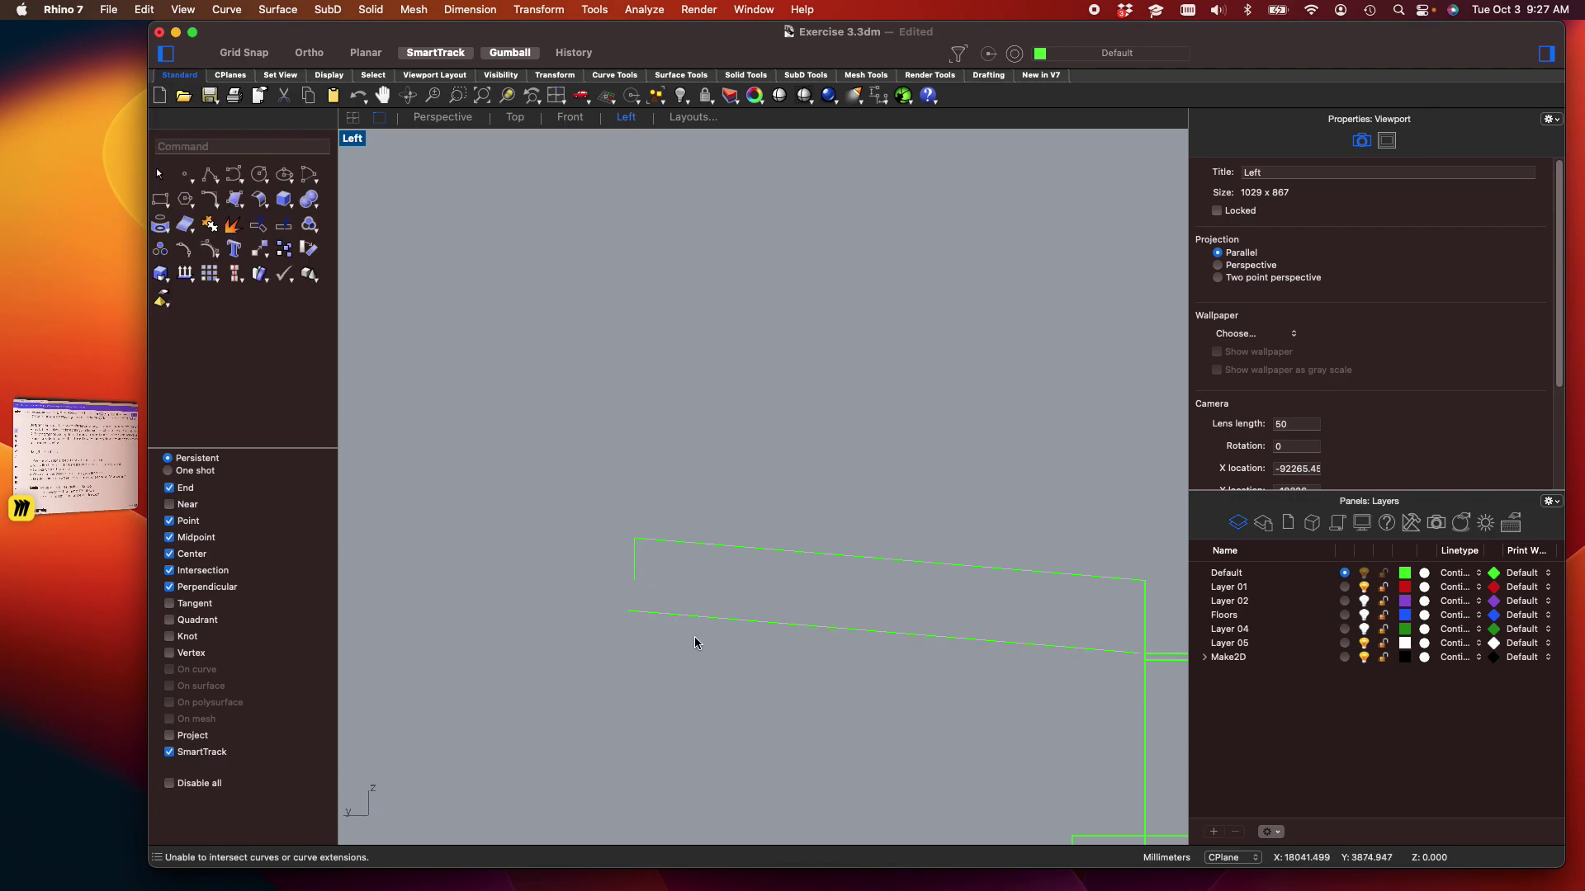
{"action": "scroll", "coordinate": [638, 641], "scroll_direction": "up", "scroll_amount": 5}
{"action": "left_click", "coordinate": [725, 591]}
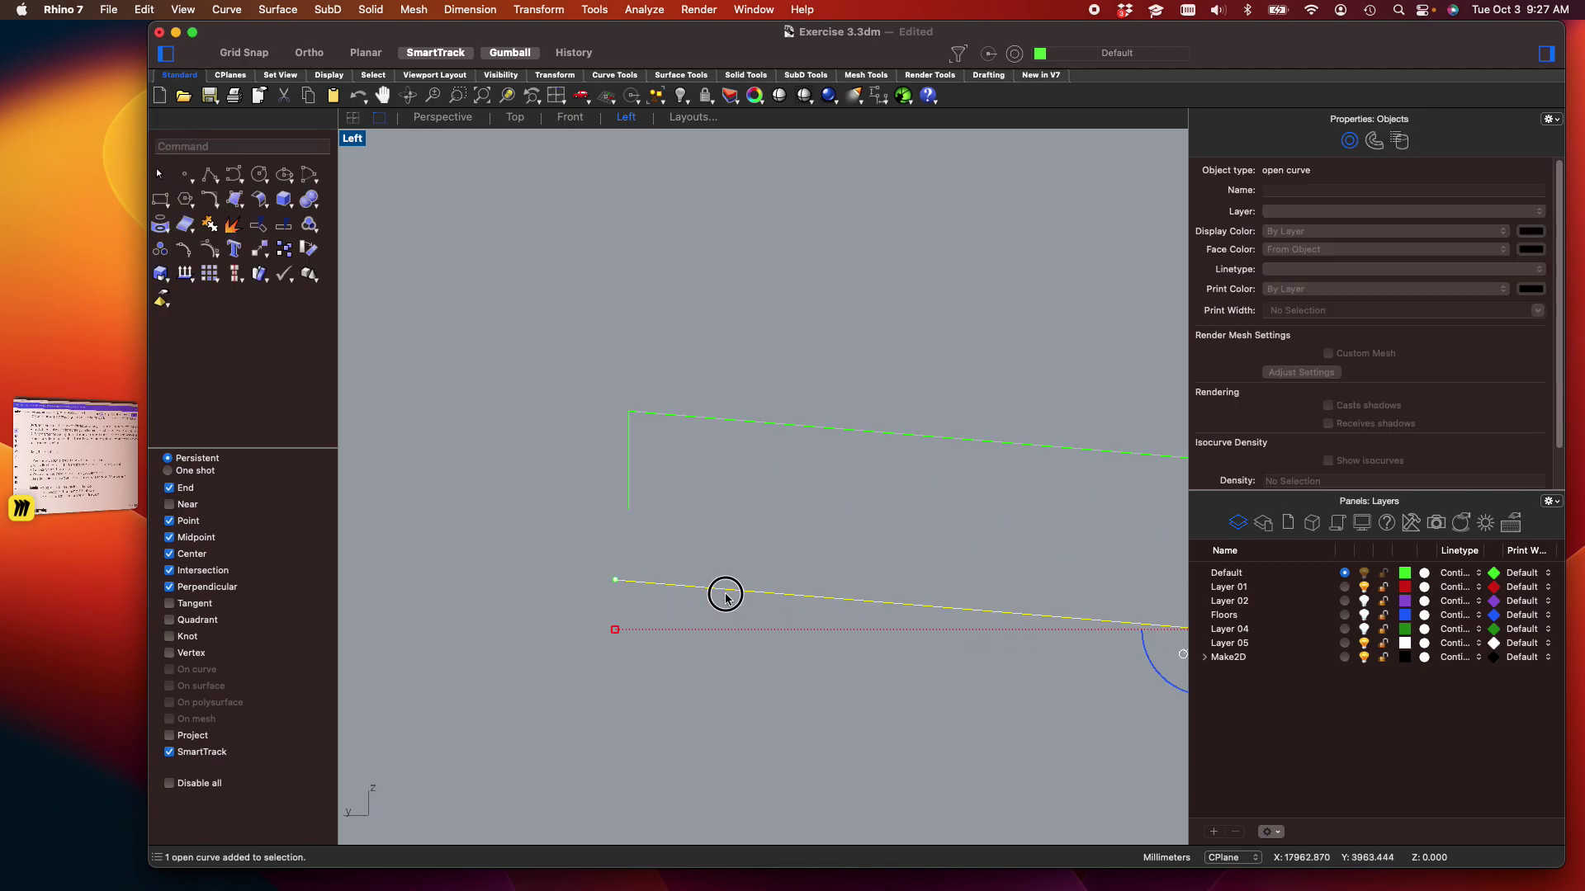
{"action": "key", "text": "Return"}
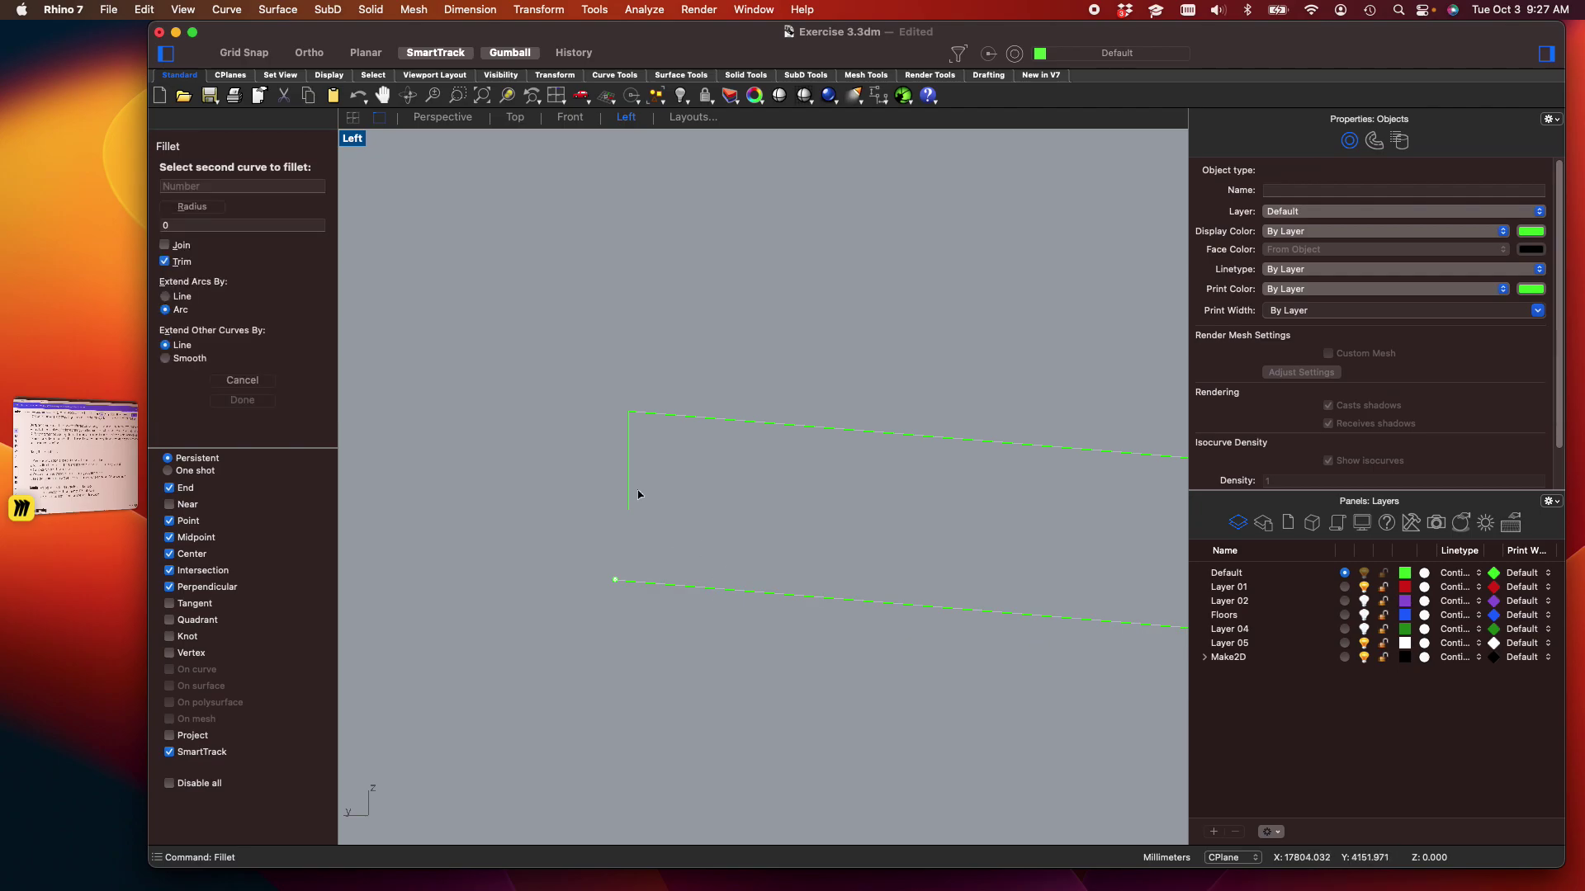
{"action": "left_click", "coordinate": [629, 490]}
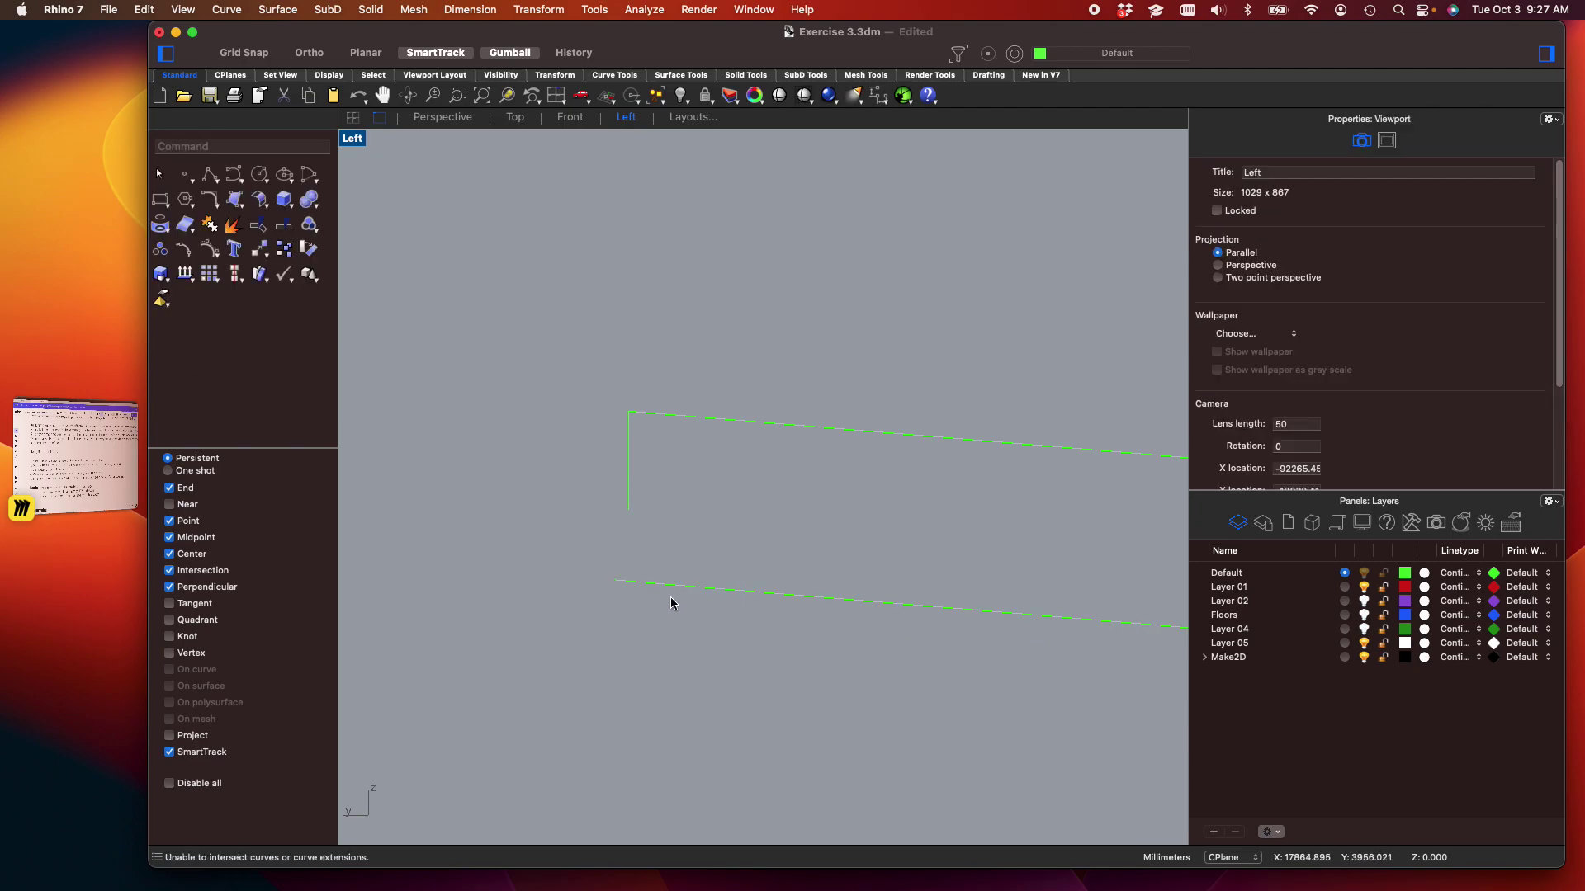
{"action": "left_click_drag", "start_coordinate": [727, 623], "coordinate": [568, 435]}
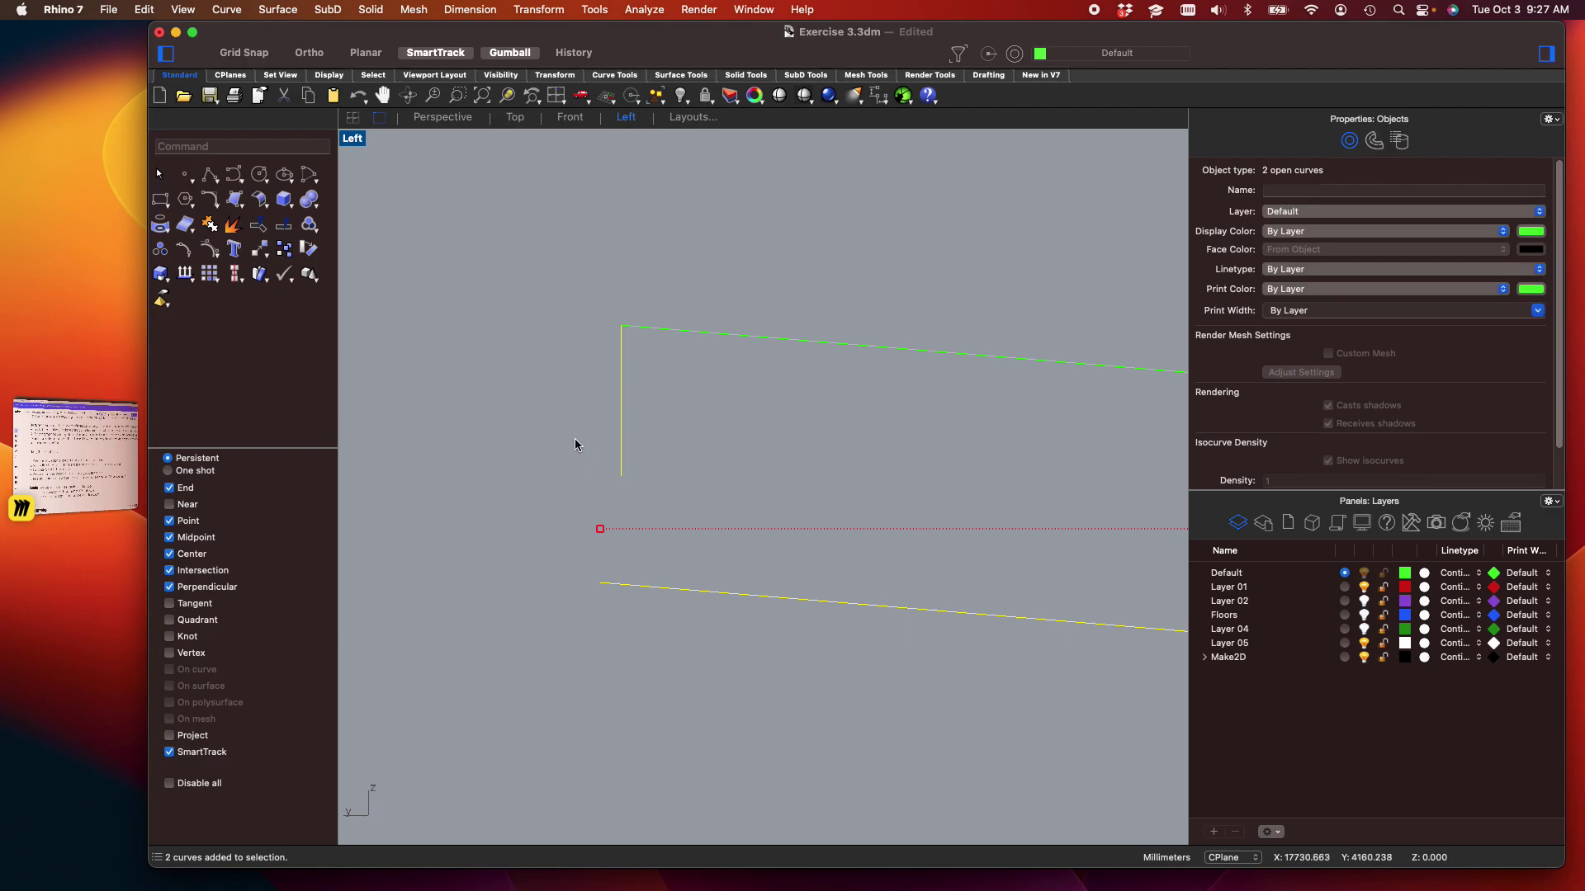
{"action": "type", "text": "Fillet"}
{"action": "key", "text": "Return"}
{"action": "left_click", "coordinate": [651, 587]}
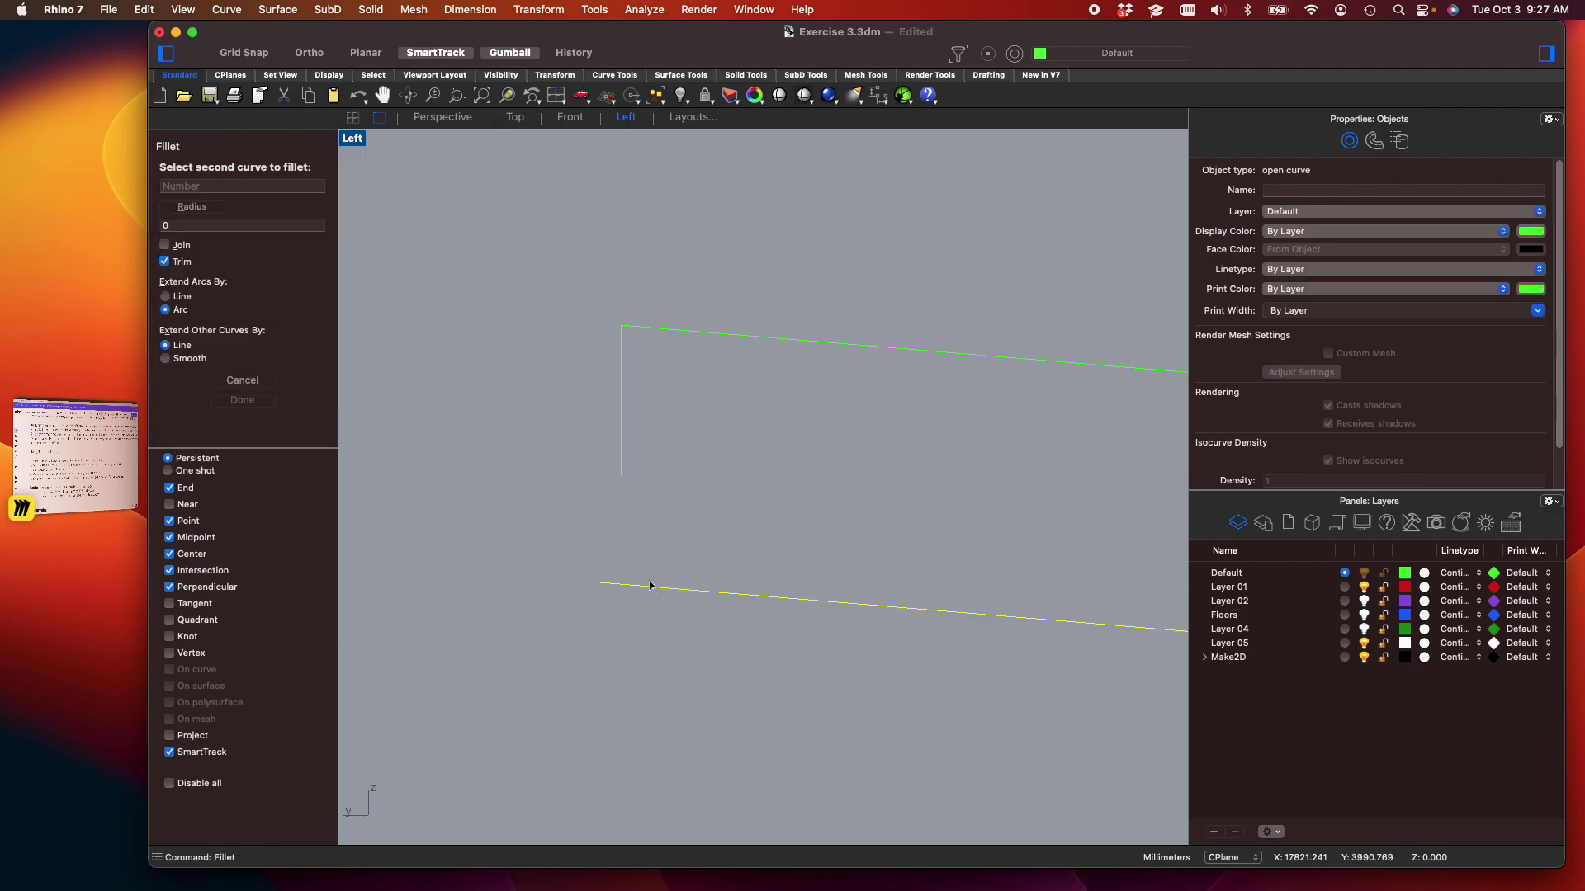
{"action": "key", "text": "Escape"}
Extend the short vertical end line downward until it passes the lower sloped line
{"action": "left_click_drag", "start_coordinate": [735, 624], "coordinate": [677, 541]}
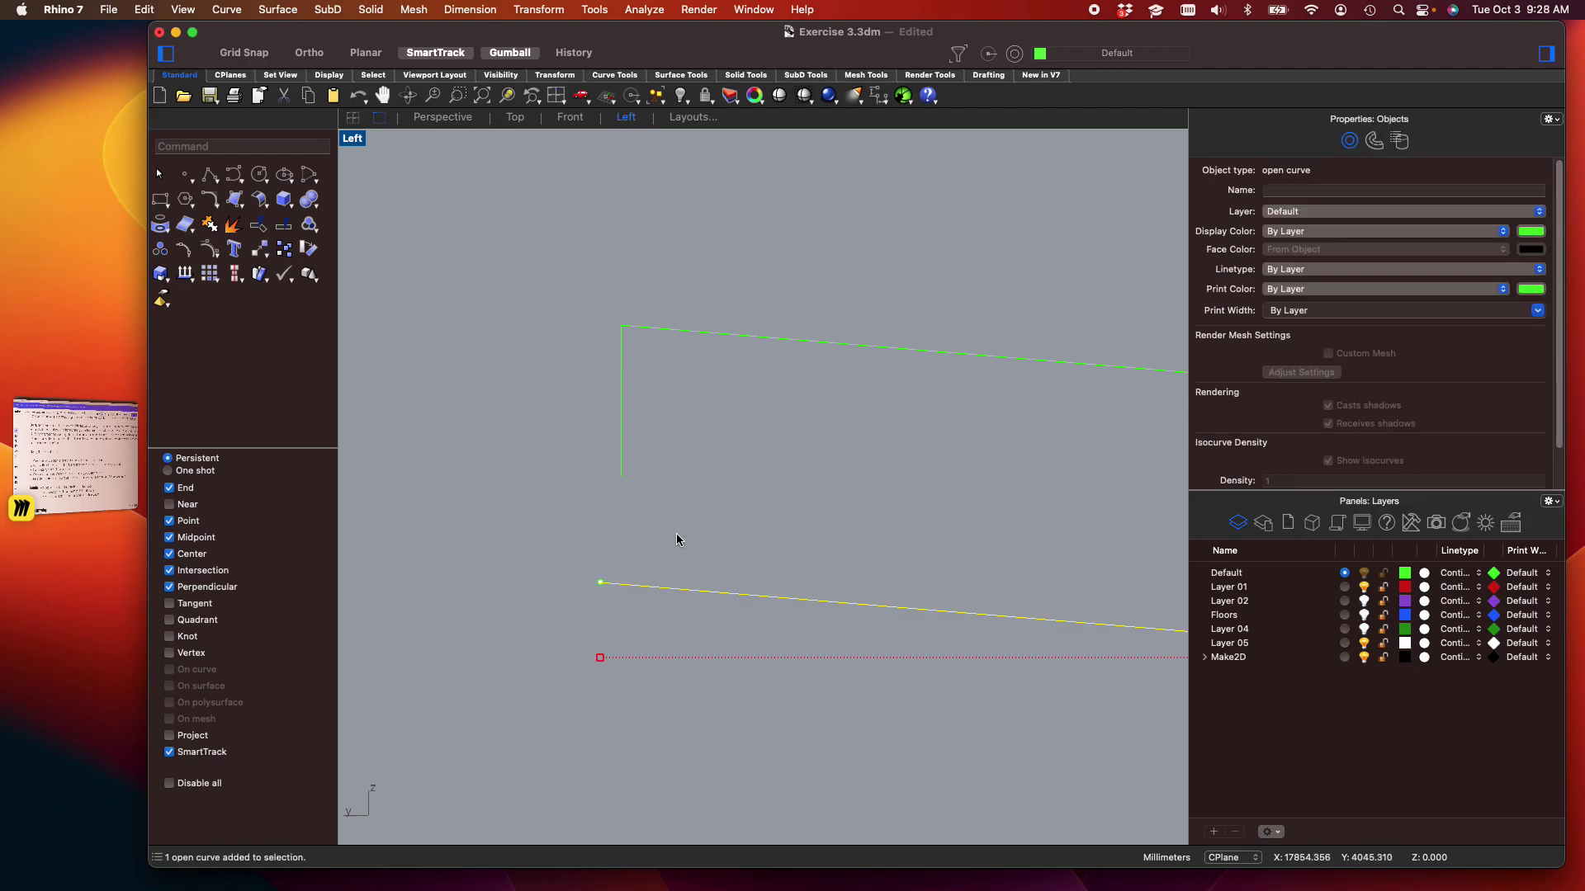
{"action": "key", "text": "Return"}
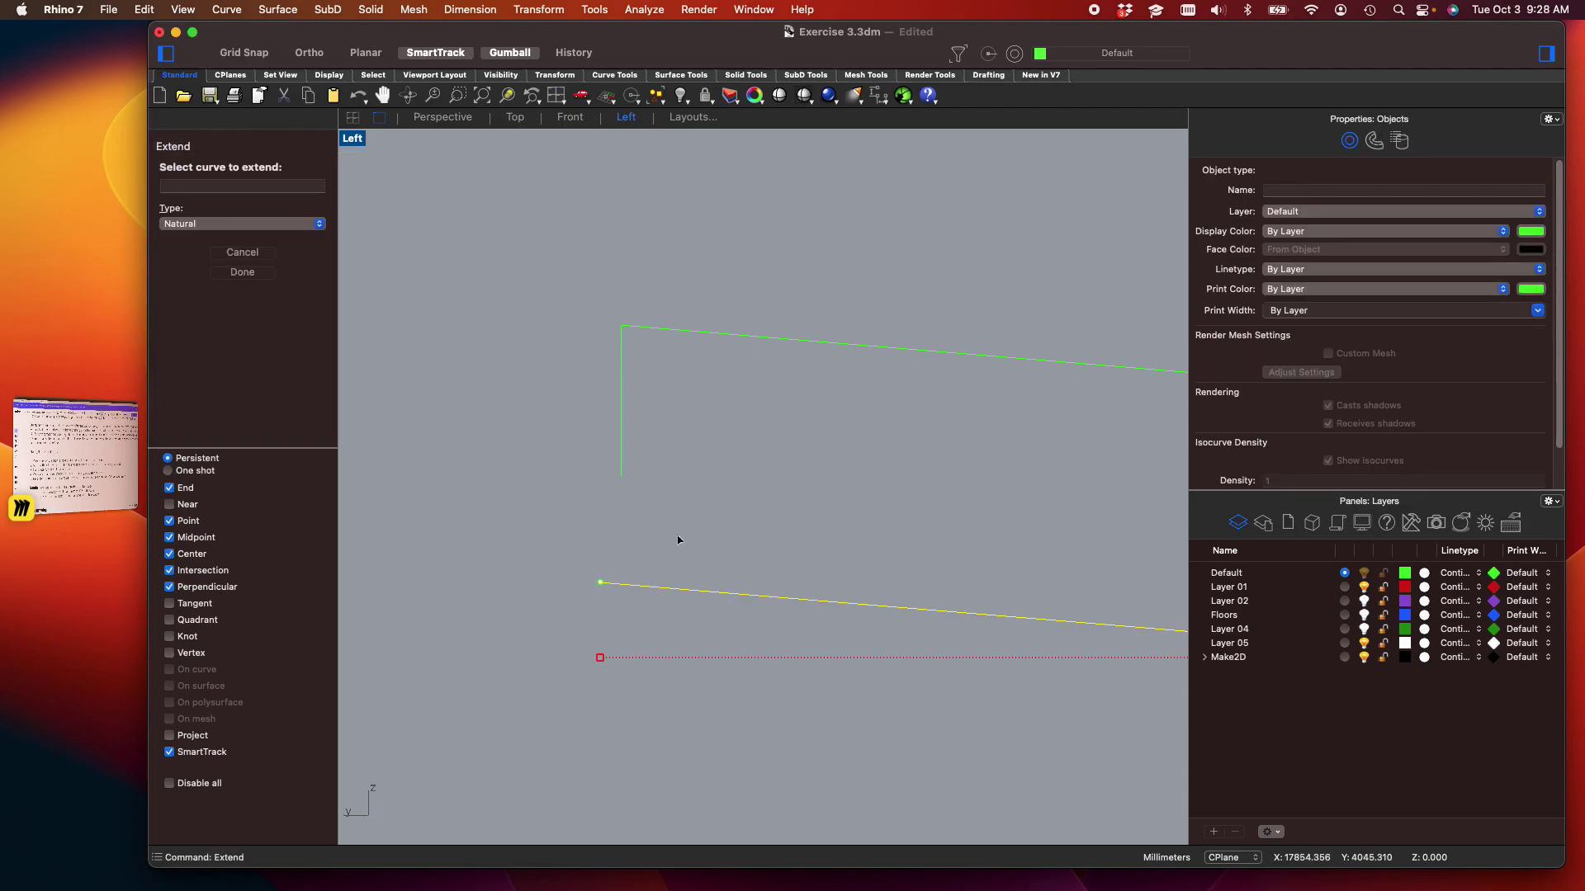
{"action": "left_click", "coordinate": [621, 453]}
{"action": "left_click", "coordinate": [621, 687]}
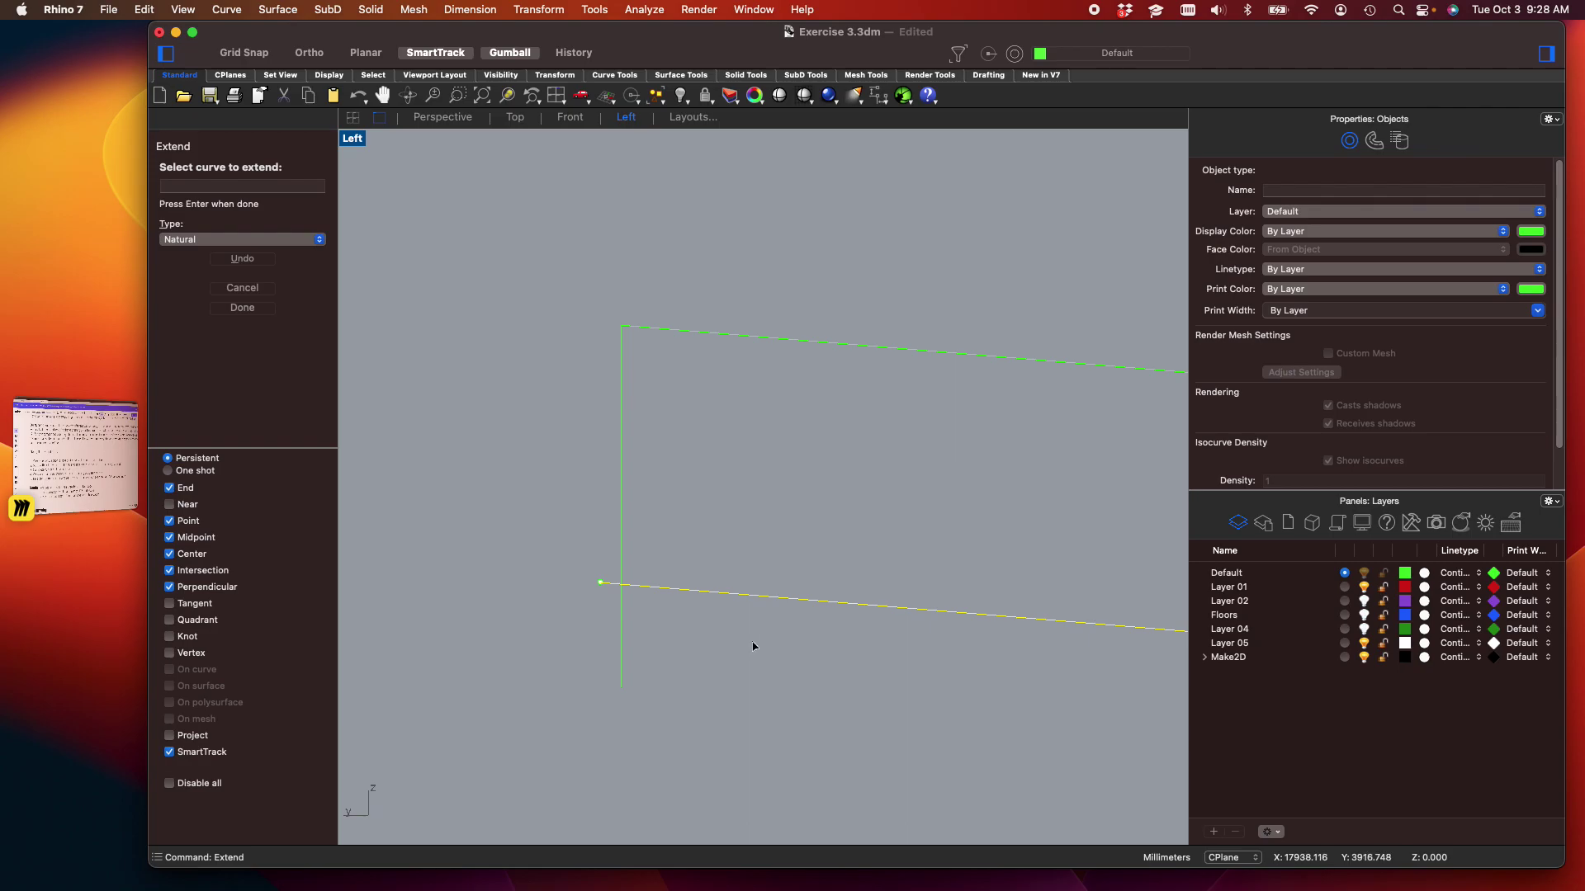
{"action": "key", "text": "Return"}
Trim the vertical end line and the lower sloped line against each other, removing the parts beyond their crossing
{"action": "left_click_drag", "start_coordinate": [785, 665], "coordinate": [561, 520]}
{"action": "type", "text": "trim"}
{"action": "key", "text": "Return"}
{"action": "left_click_drag", "start_coordinate": [707, 682], "coordinate": [531, 606]}
{"action": "scroll", "coordinate": [596, 588], "scroll_direction": "up", "scroll_amount": 3}
{"action": "left_click", "coordinate": [601, 542]}
{"action": "key", "text": "Return"}
{"action": "scroll", "coordinate": [597, 542], "scroll_direction": "down", "scroll_amount": 3}
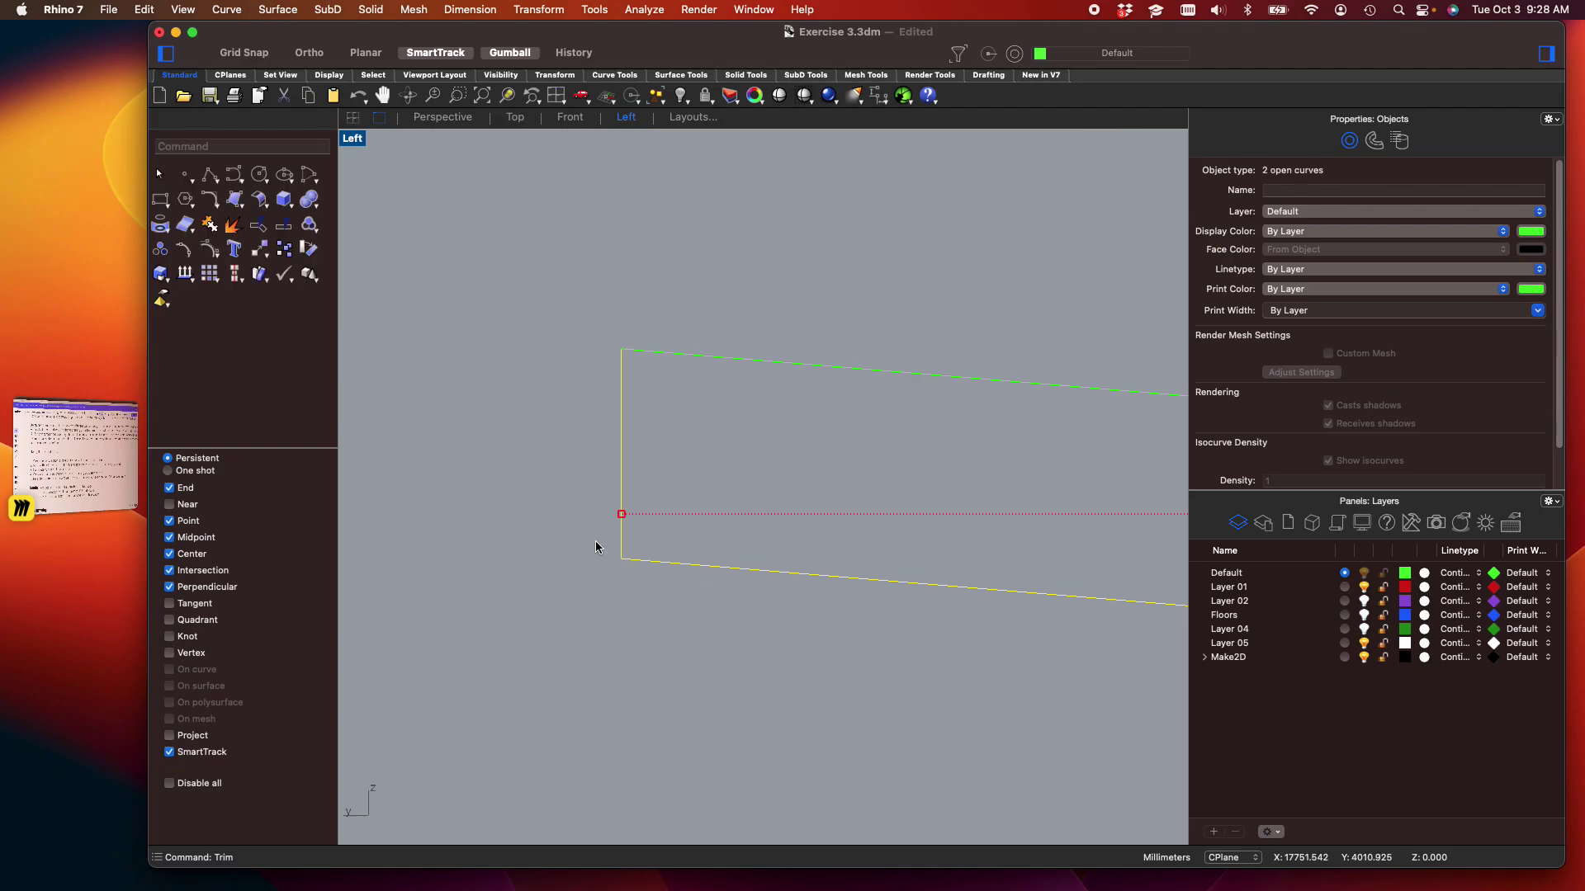
Draw a vertical polyline about 396 mm long with Ortho, down from the upper sloped line's endpoint at the landing
{"action": "scroll", "coordinate": [710, 607], "scroll_direction": "right", "scroll_amount": 2}
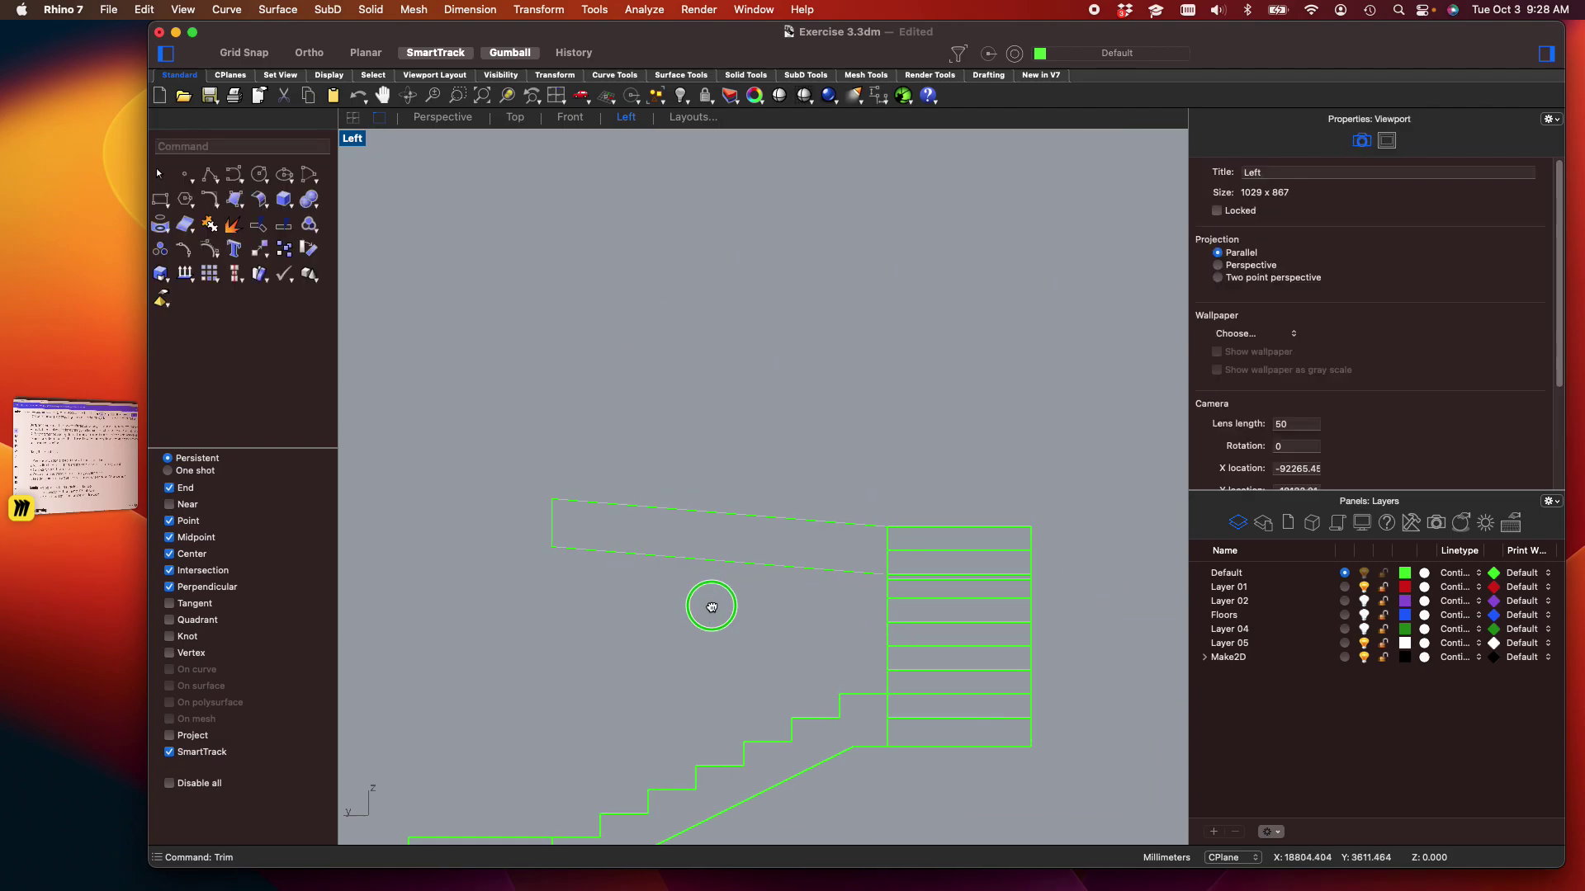
{"action": "left_click", "coordinate": [826, 570]}
{"action": "scroll", "coordinate": [863, 561], "scroll_direction": "up", "scroll_amount": 3}
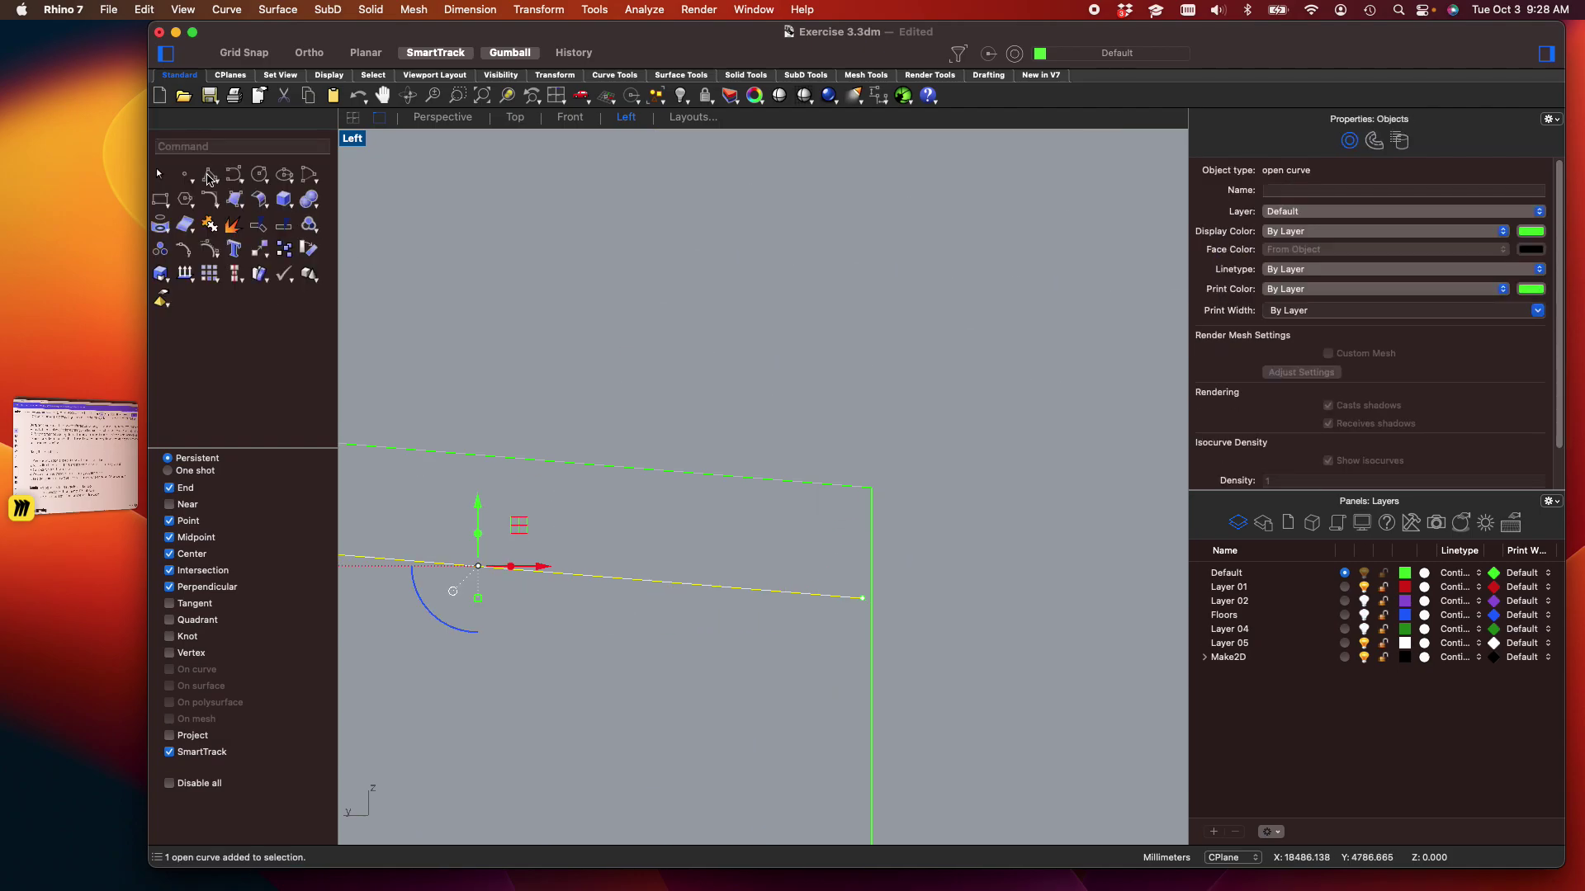
{"action": "left_click", "coordinate": [209, 176]}
{"action": "scroll", "coordinate": [881, 576], "scroll_direction": "up", "scroll_amount": 3}
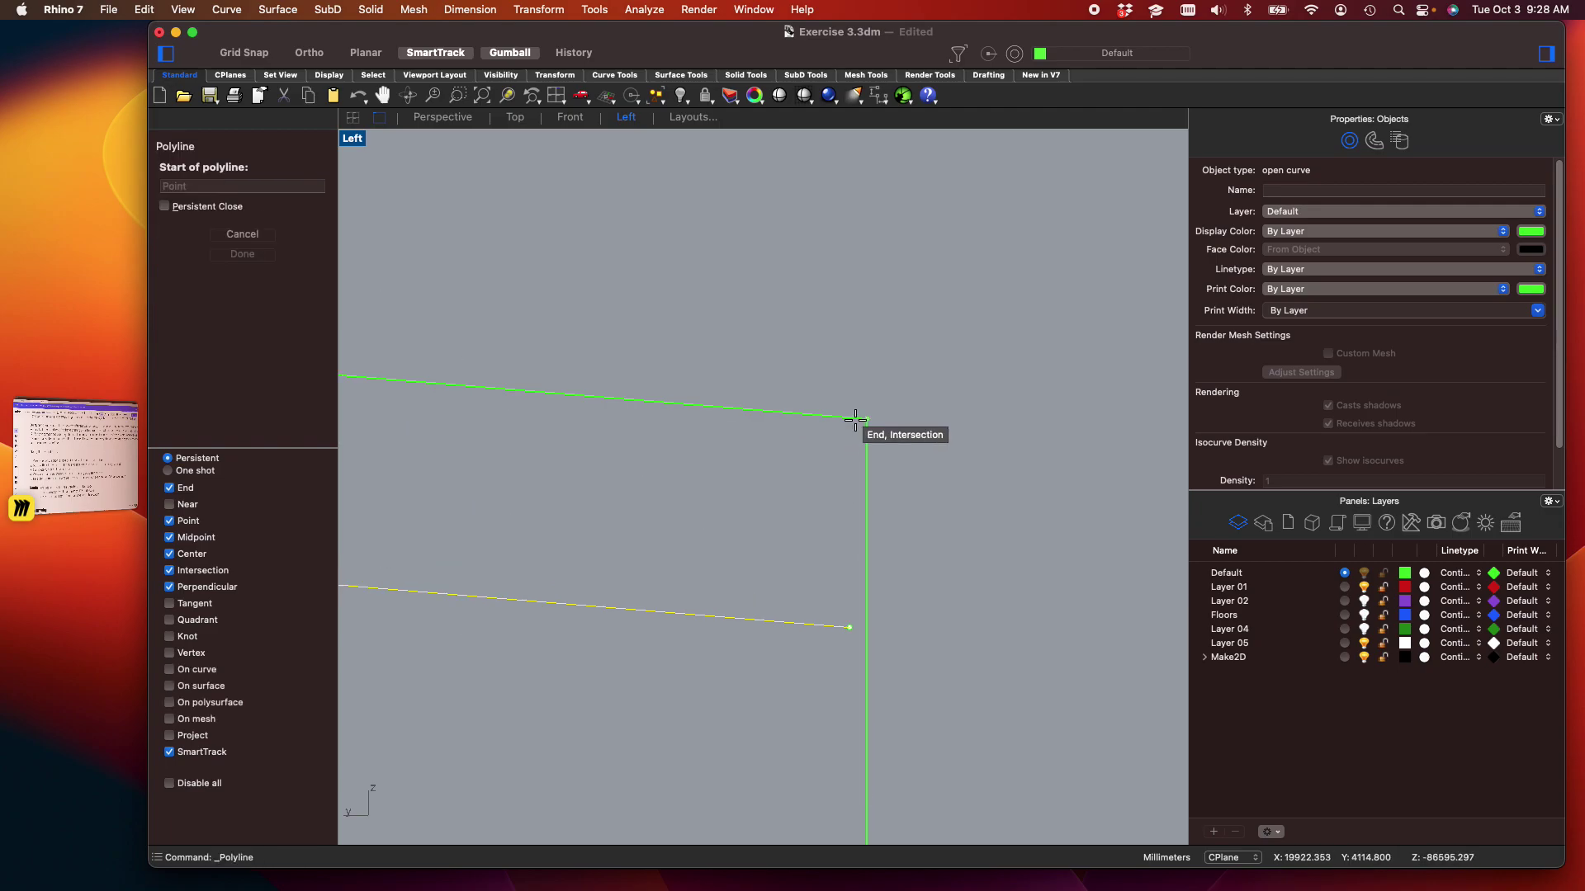
{"action": "left_click", "coordinate": [856, 421]}
{"action": "scroll", "coordinate": [855, 672], "scroll_direction": "up", "scroll_amount": 2}
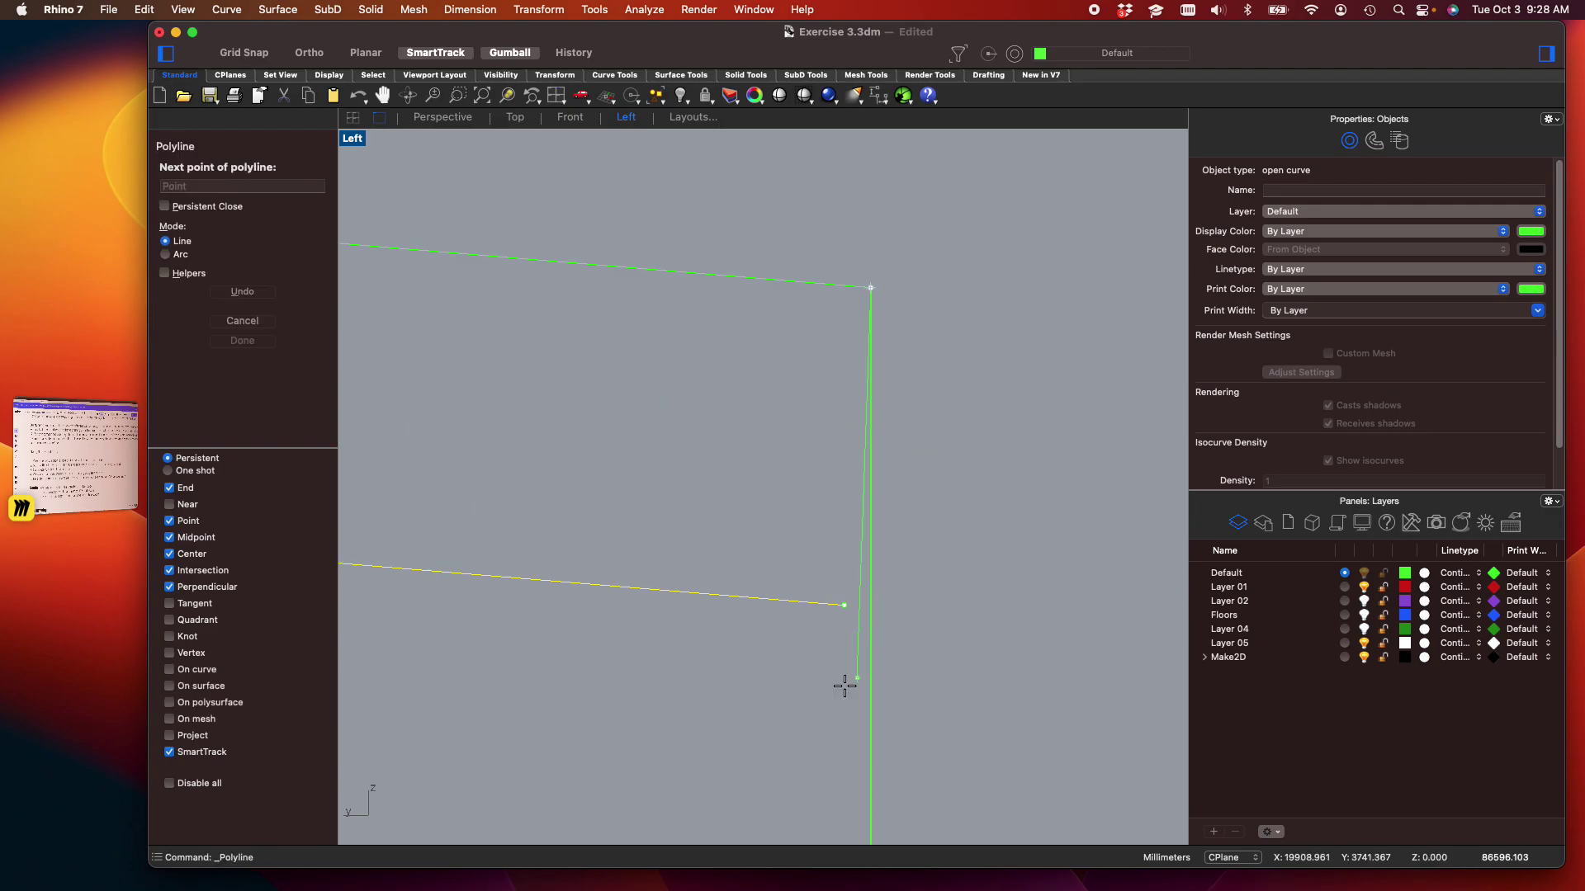
{"action": "key", "text": "F8"}
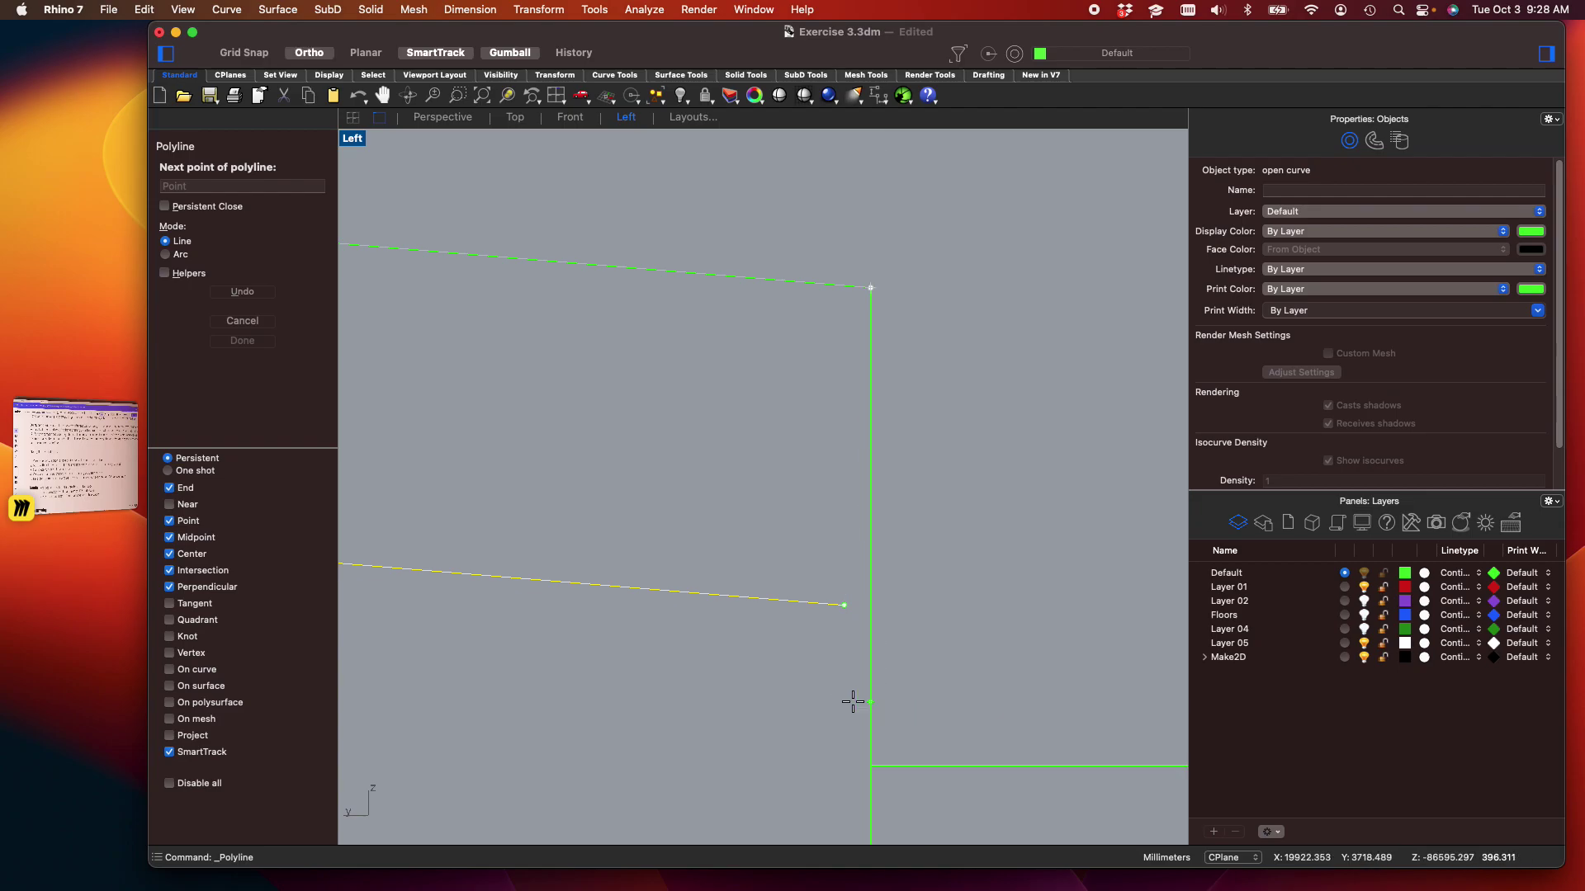
{"action": "left_click", "coordinate": [852, 701]}
{"action": "key", "text": "F8"}
{"action": "key", "text": "Return"}
Try to extend the lower sloped line toward the landing's vertical edge
{"action": "left_click", "coordinate": [823, 604]}
{"action": "type", "text": "Extend"}
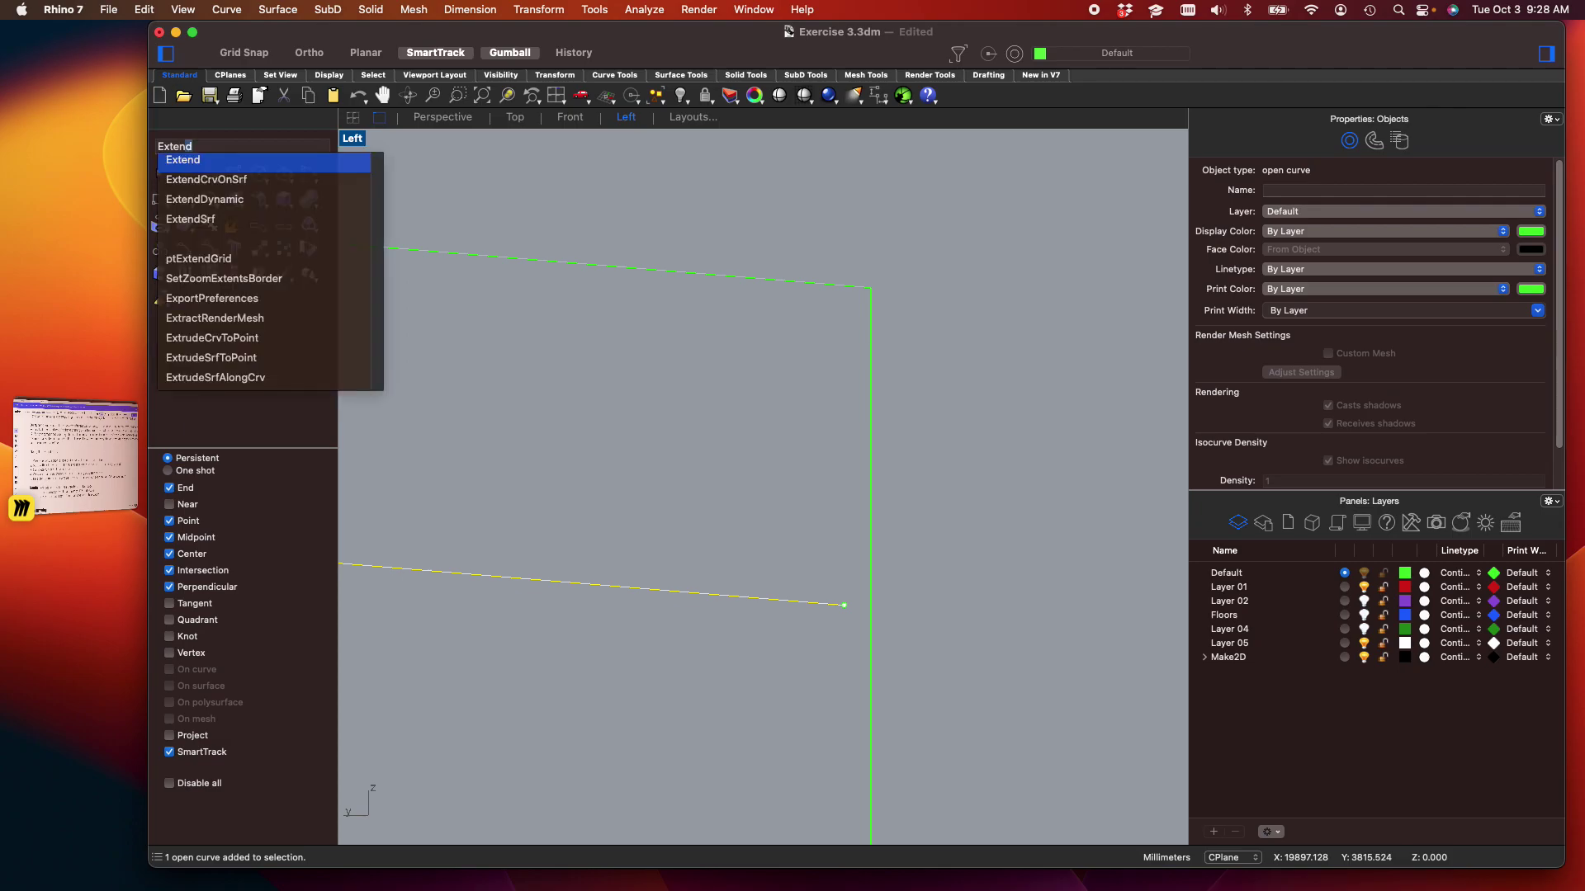
{"action": "key", "text": "Return"}
{"action": "left_click", "coordinate": [866, 601]}
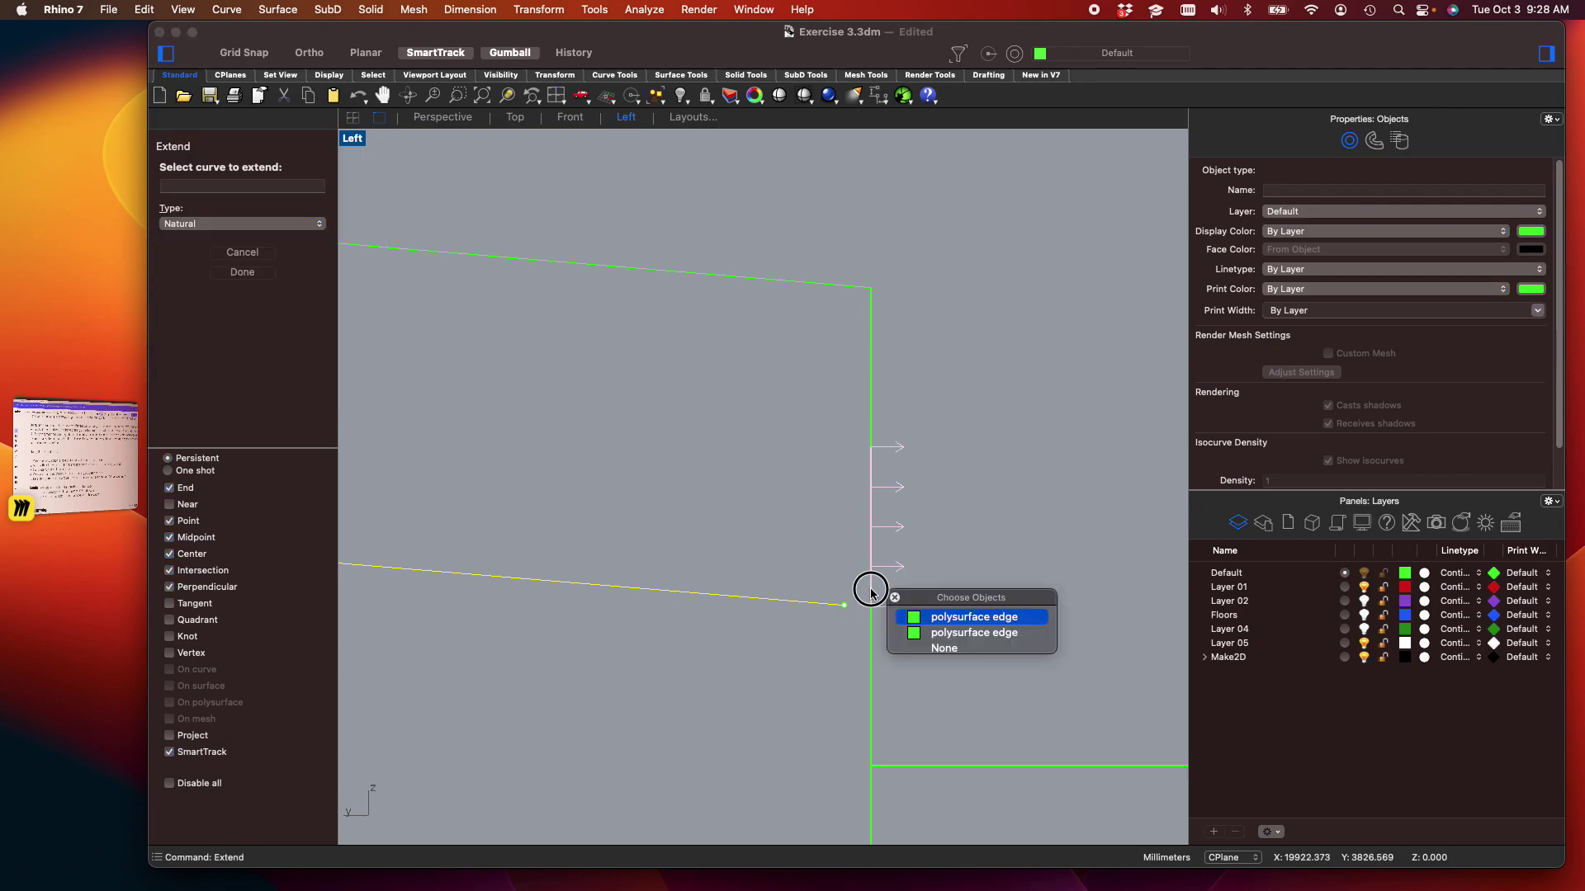
{"action": "left_click", "coordinate": [959, 632]}
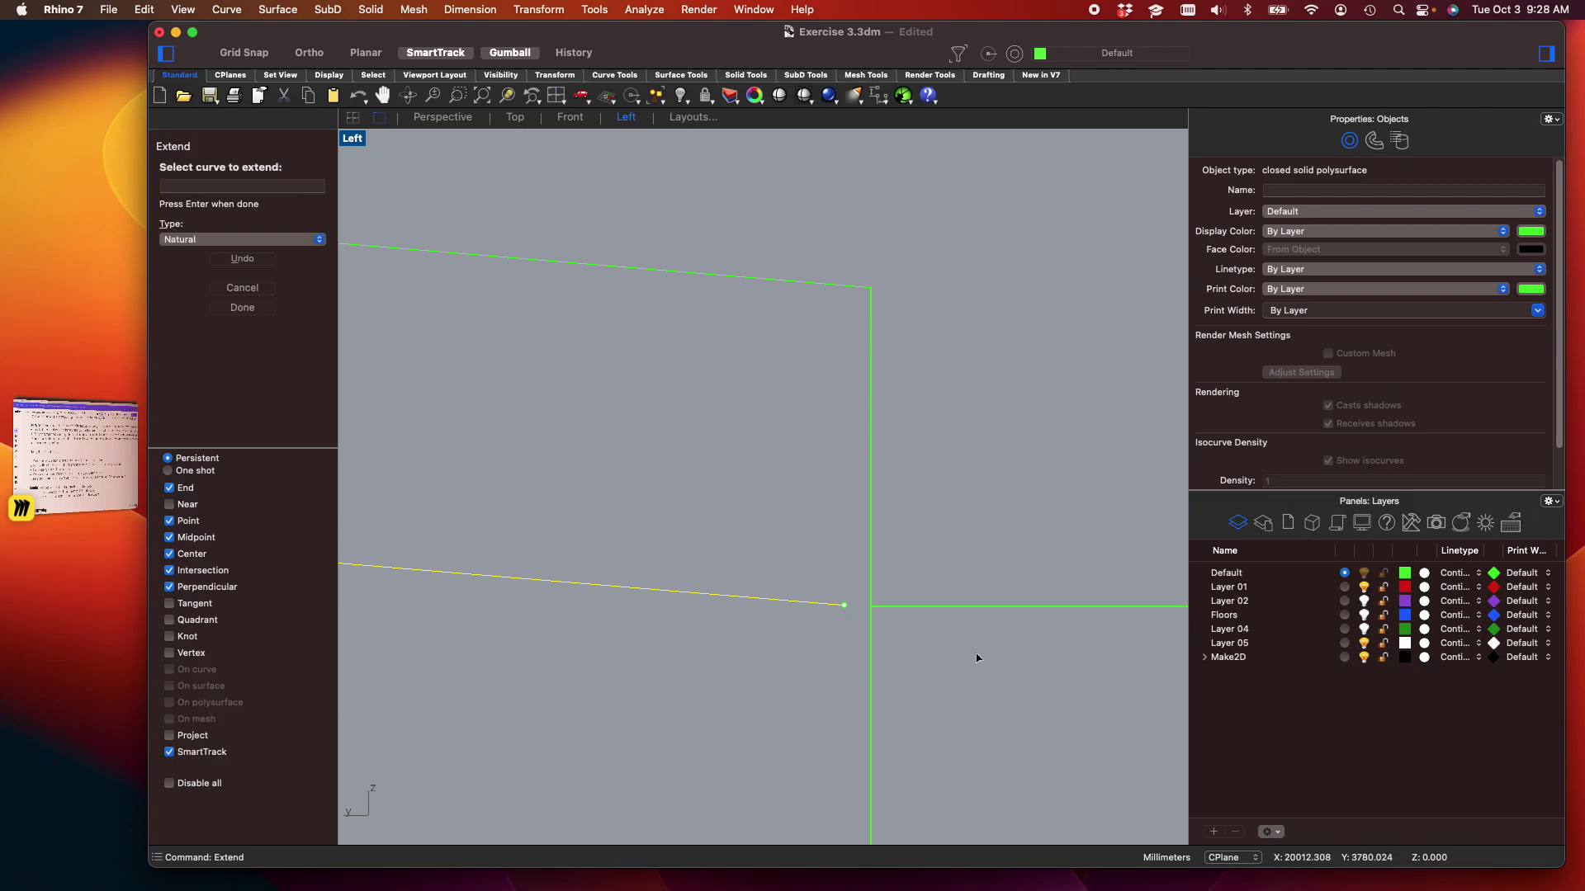
{"action": "key", "text": "Return"}
{"action": "scroll", "coordinate": [767, 596], "scroll_direction": "up", "scroll_amount": 3}
{"action": "left_click_drag", "start_coordinate": [971, 652], "coordinate": [905, 596]}
{"action": "scroll", "coordinate": [974, 619], "scroll_direction": "down", "scroll_amount": 3}
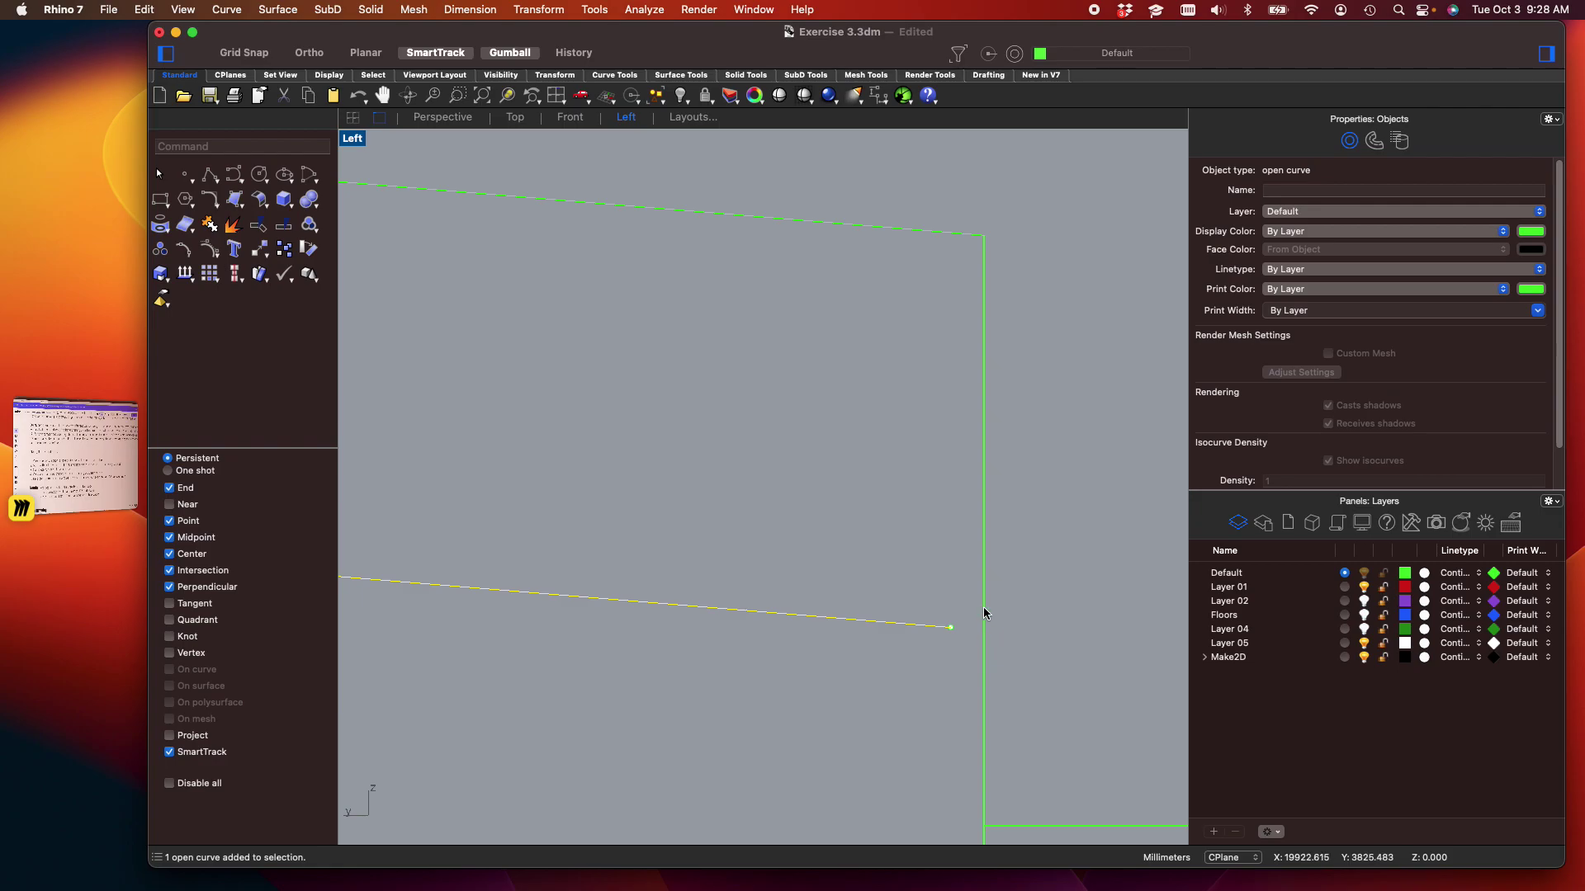
Restore the four-viewport layout and examine how the ramp lines align with the stair in the plan, perspective and side views
{"action": "double_click", "coordinate": [356, 144]}
{"action": "right_click_drag", "start_coordinate": [1003, 255], "coordinate": [1421, 339]}
{"action": "scroll", "coordinate": [905, 292], "scroll_direction": "down", "scroll_amount": 8}
{"action": "scroll", "coordinate": [897, 359], "scroll_direction": "up", "scroll_amount": 10}
{"action": "right_click_drag", "start_coordinate": [894, 279], "coordinate": [982, 388], "text": "shift"}
{"action": "scroll", "coordinate": [582, 357], "scroll_direction": "up", "scroll_amount": 6}
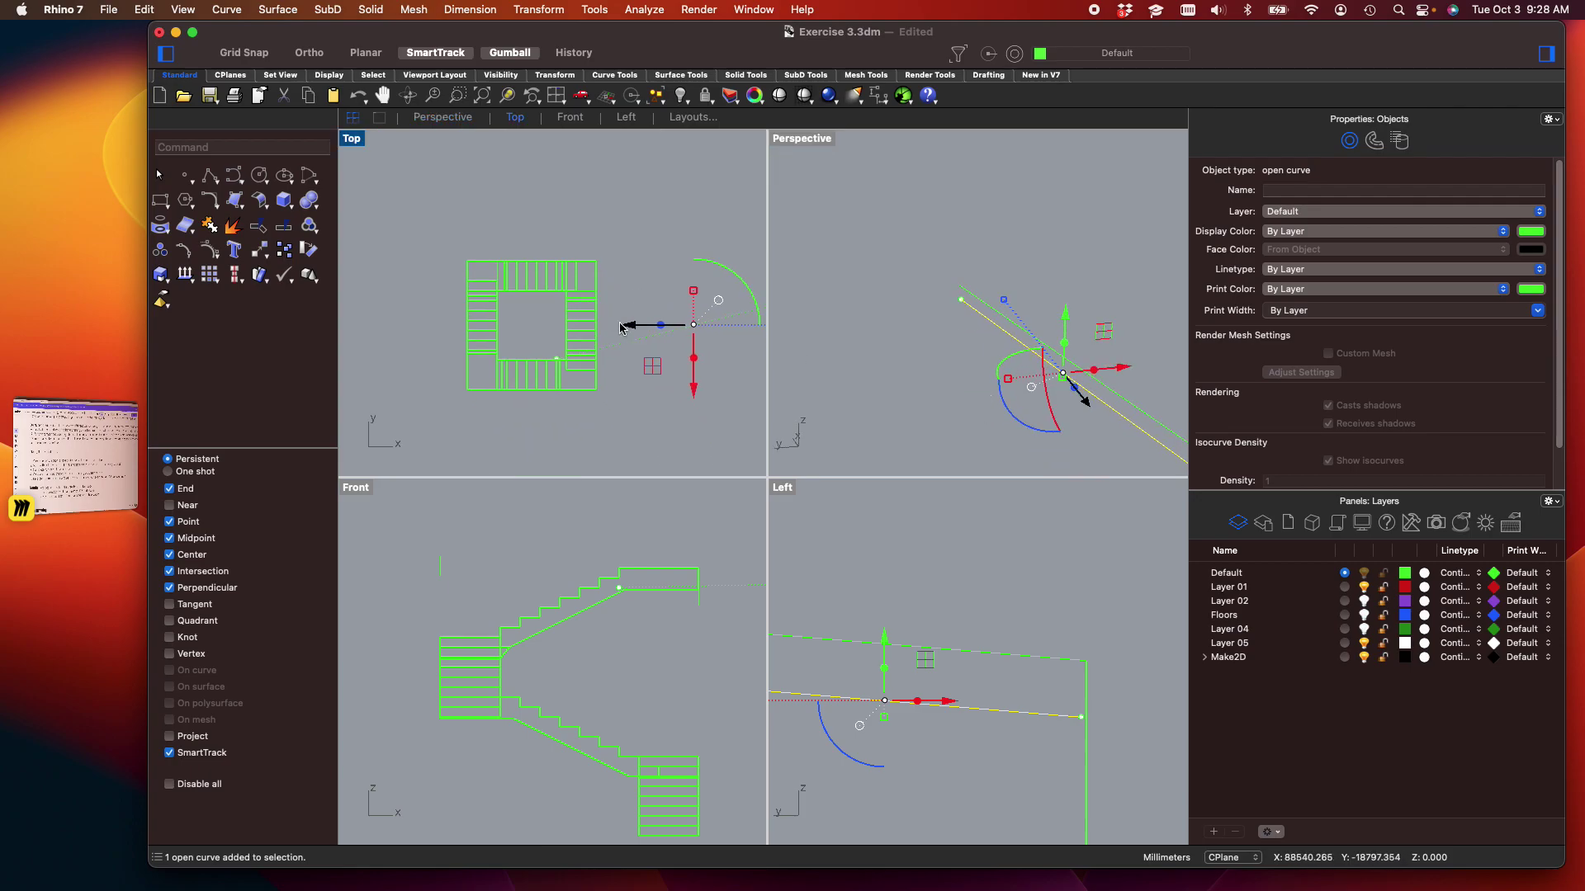
{"action": "scroll", "coordinate": [591, 357], "scroll_direction": "down", "scroll_amount": 3}
{"action": "right_click_drag", "start_coordinate": [654, 369], "coordinate": [538, 378]}
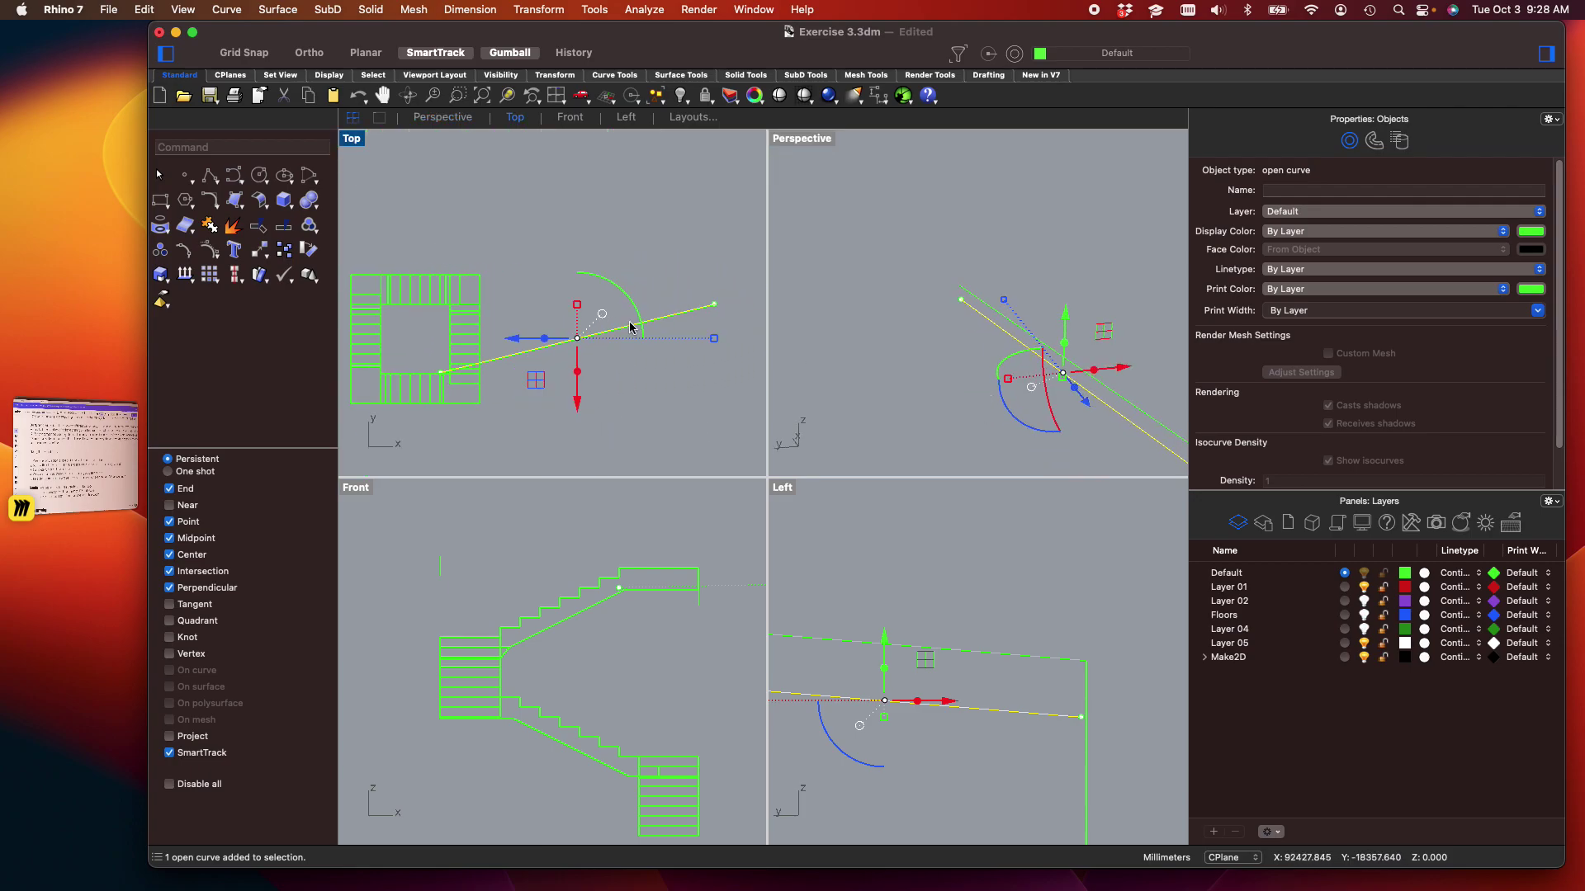
{"action": "scroll", "coordinate": [985, 297], "scroll_direction": "down", "scroll_amount": 6}
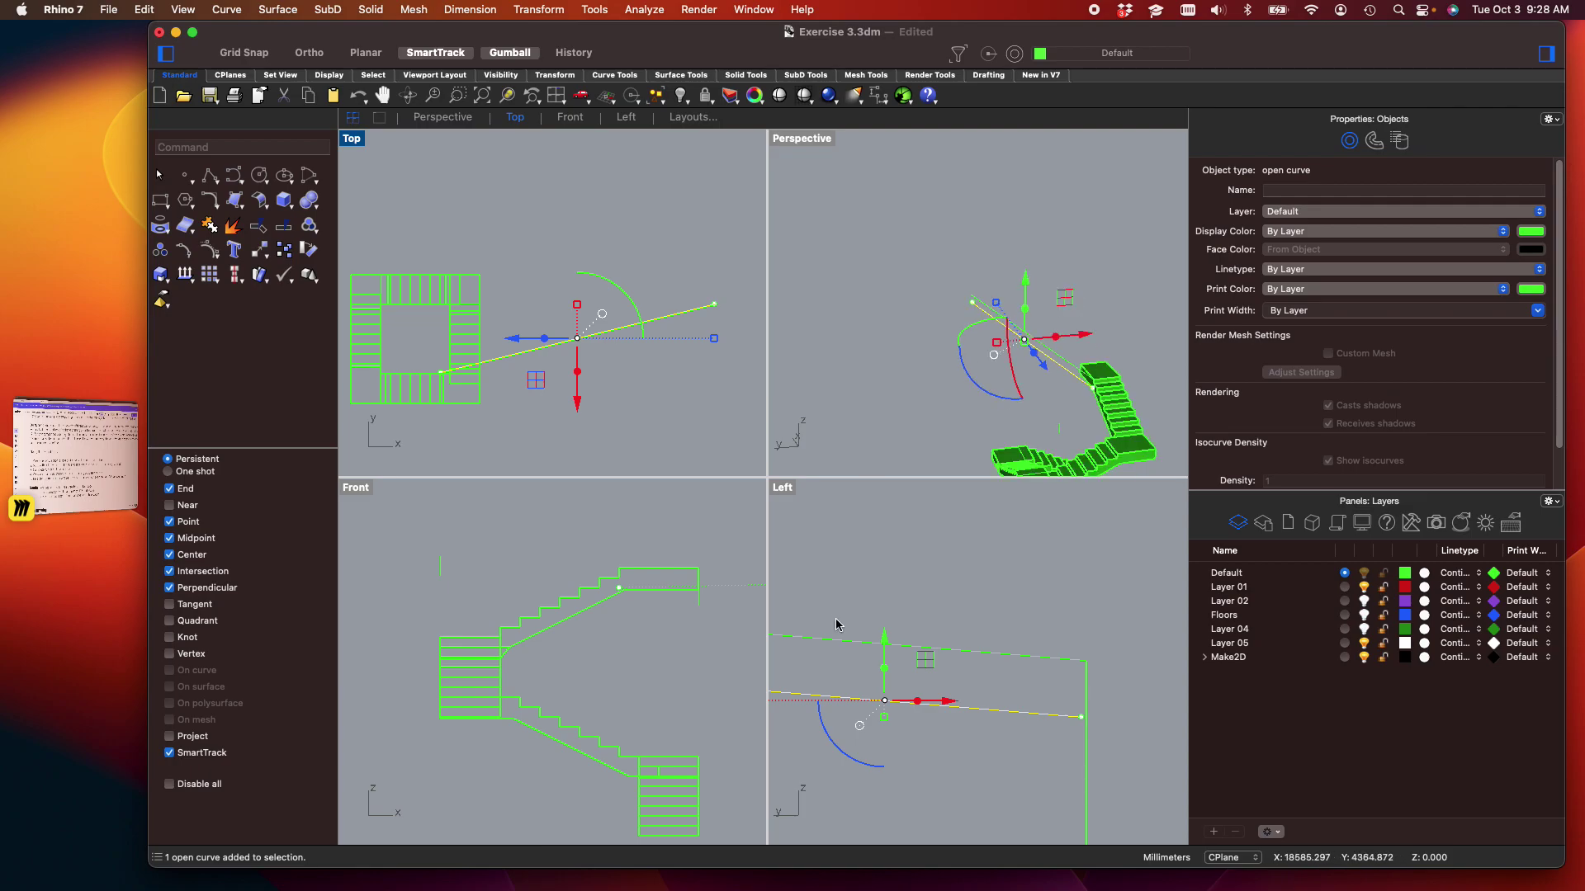
{"action": "scroll", "coordinate": [940, 554], "scroll_direction": "down", "scroll_amount": 3}
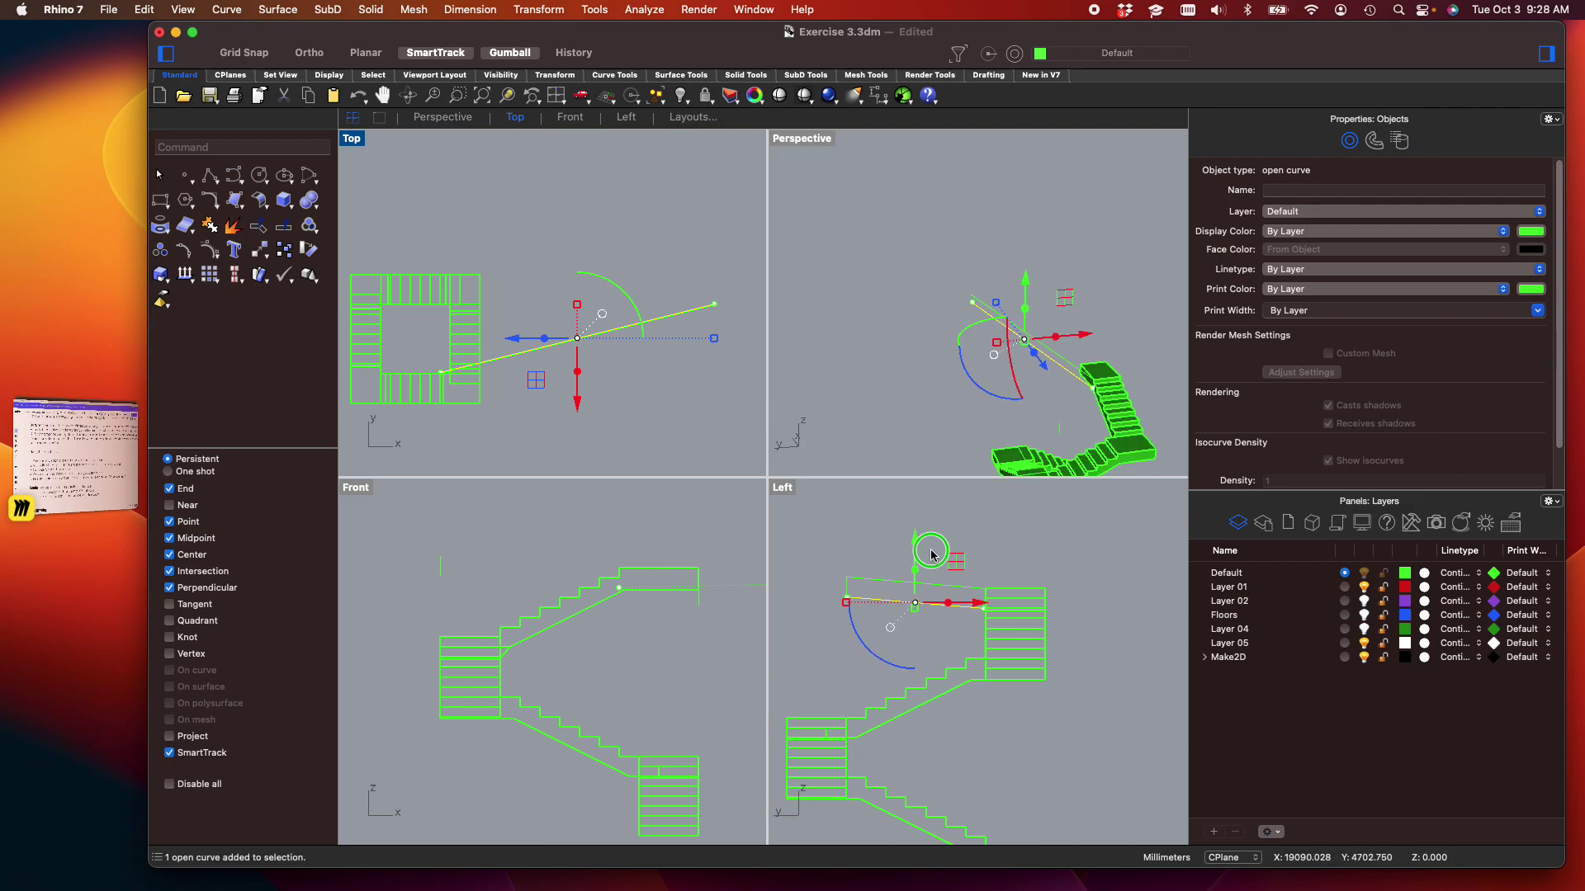
Generate a Make2D drawing of the four ramp profile curves from the Left view, maintaining source layers, and delete the original two sloped lines
{"action": "left_click", "coordinate": [828, 568]}
{"action": "left_click_drag", "start_coordinate": [816, 573], "coordinate": [995, 658]}
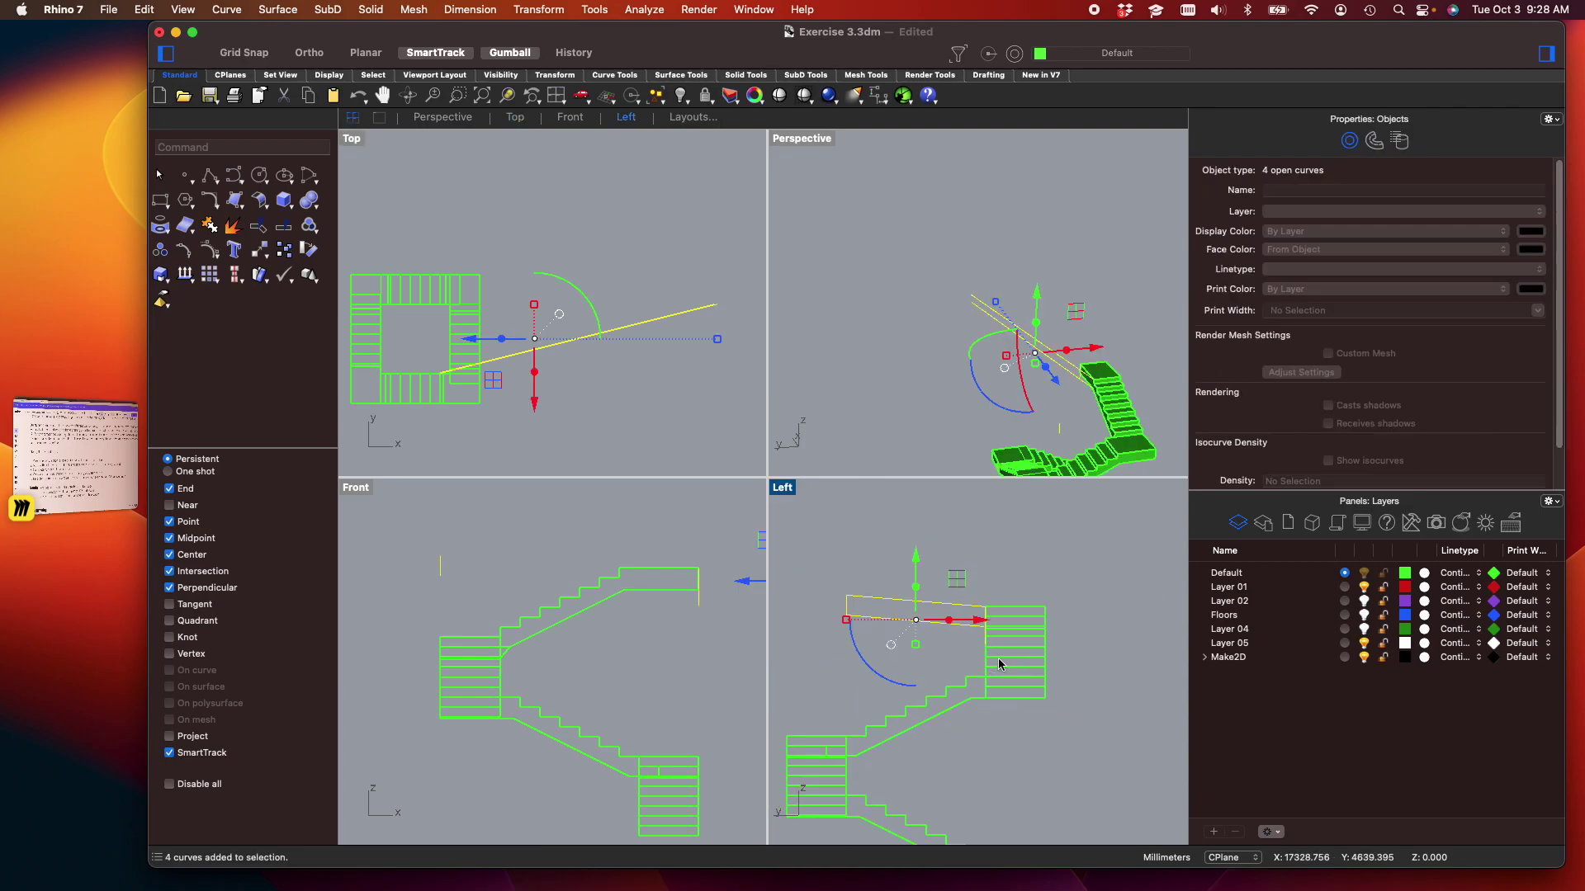
{"action": "type", "text": "make"}
{"action": "key", "text": "Return"}
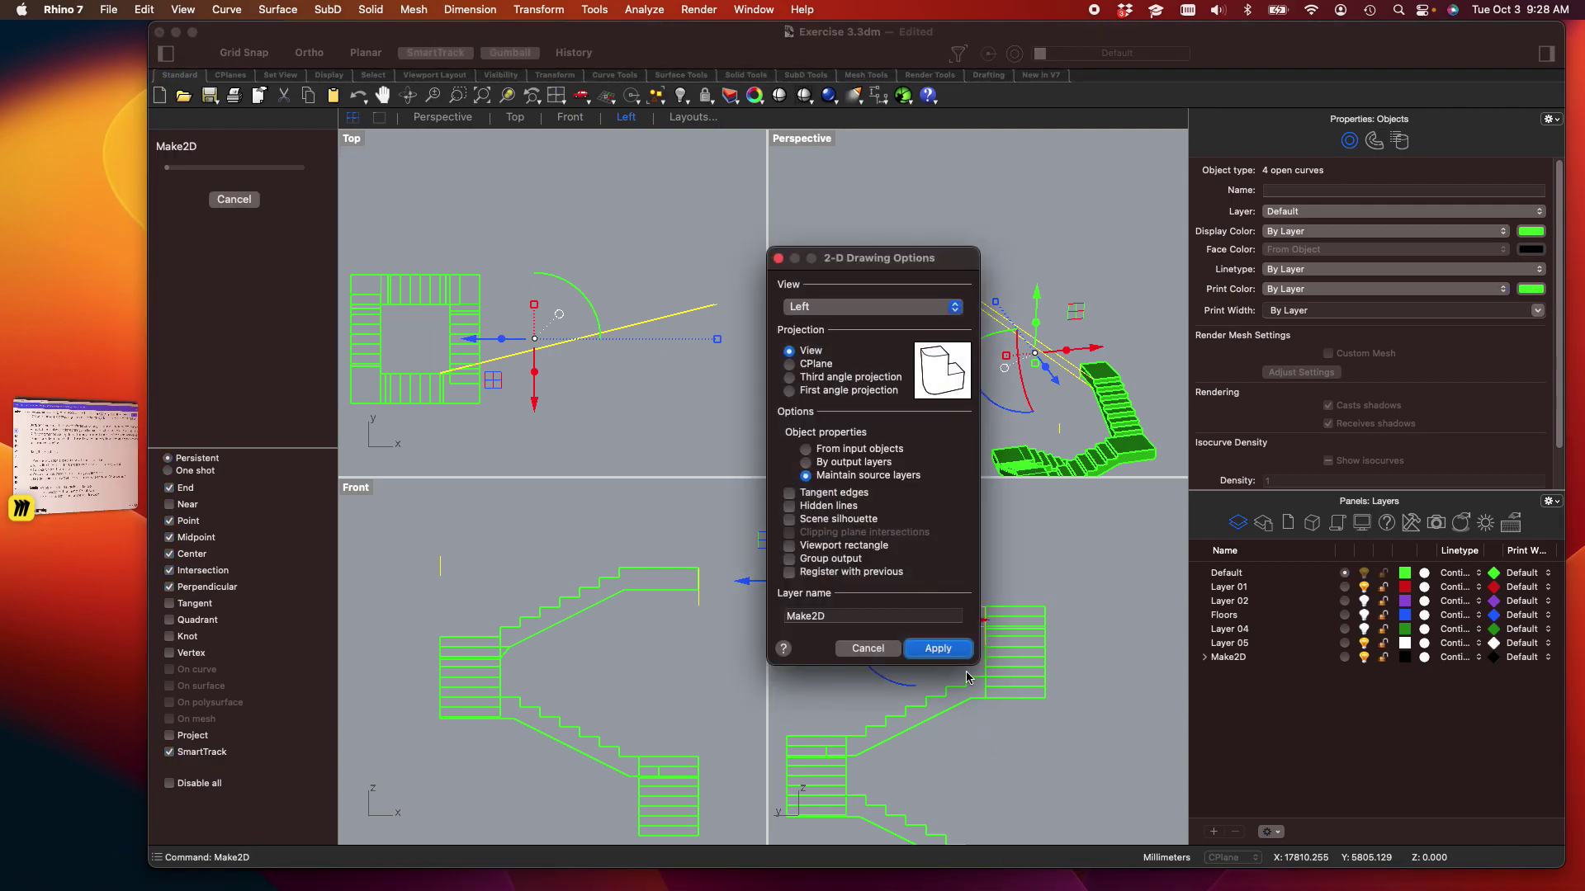
{"action": "left_click", "coordinate": [938, 648]}
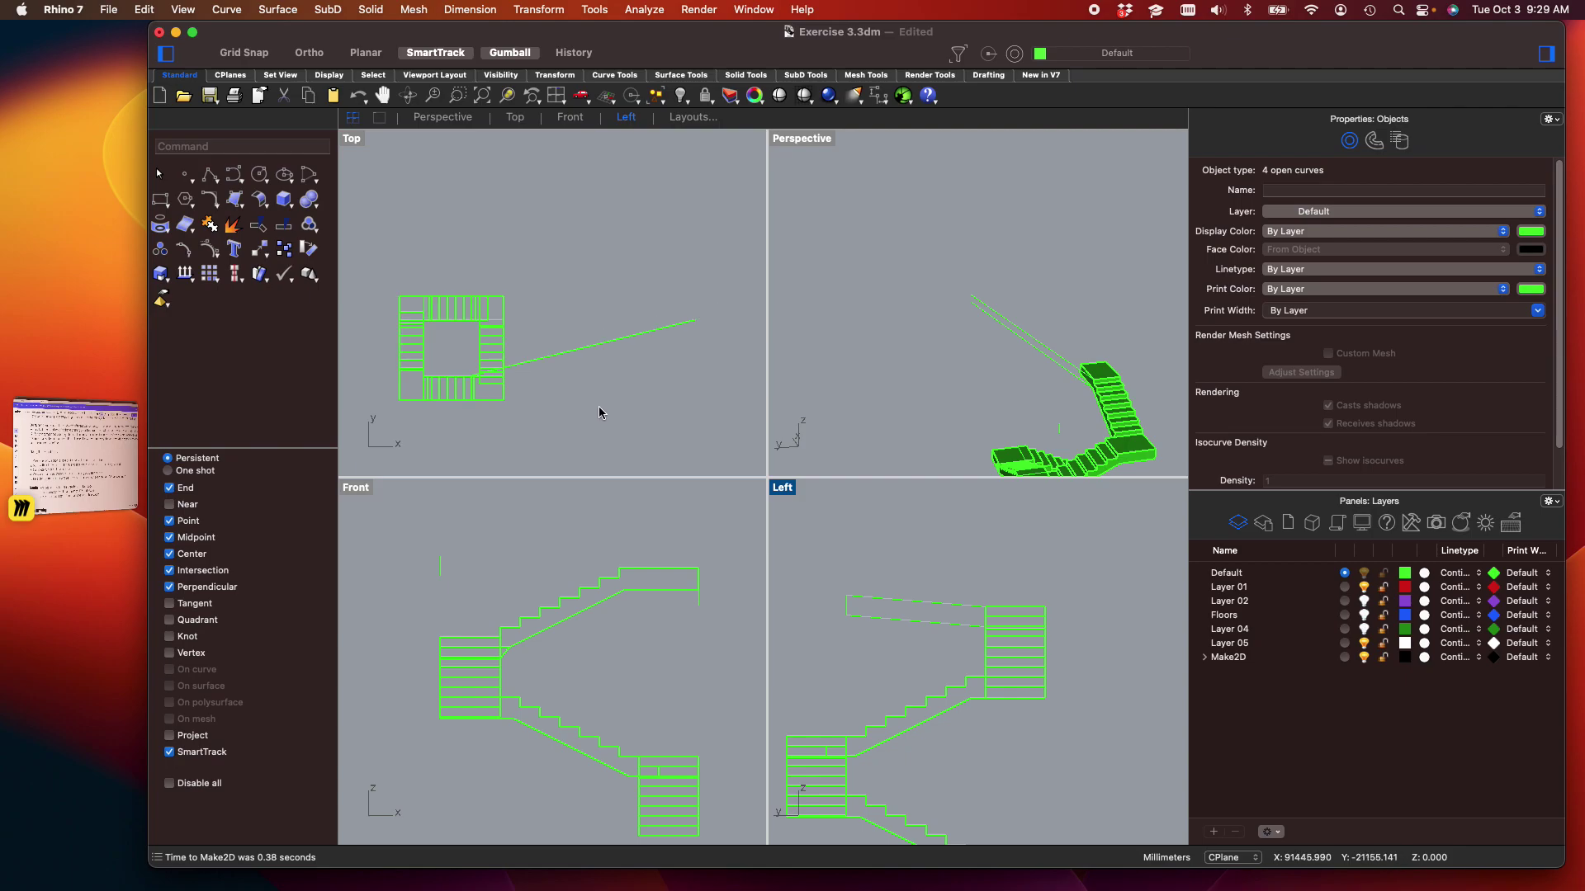
{"action": "left_click_drag", "start_coordinate": [683, 387], "coordinate": [556, 253]}
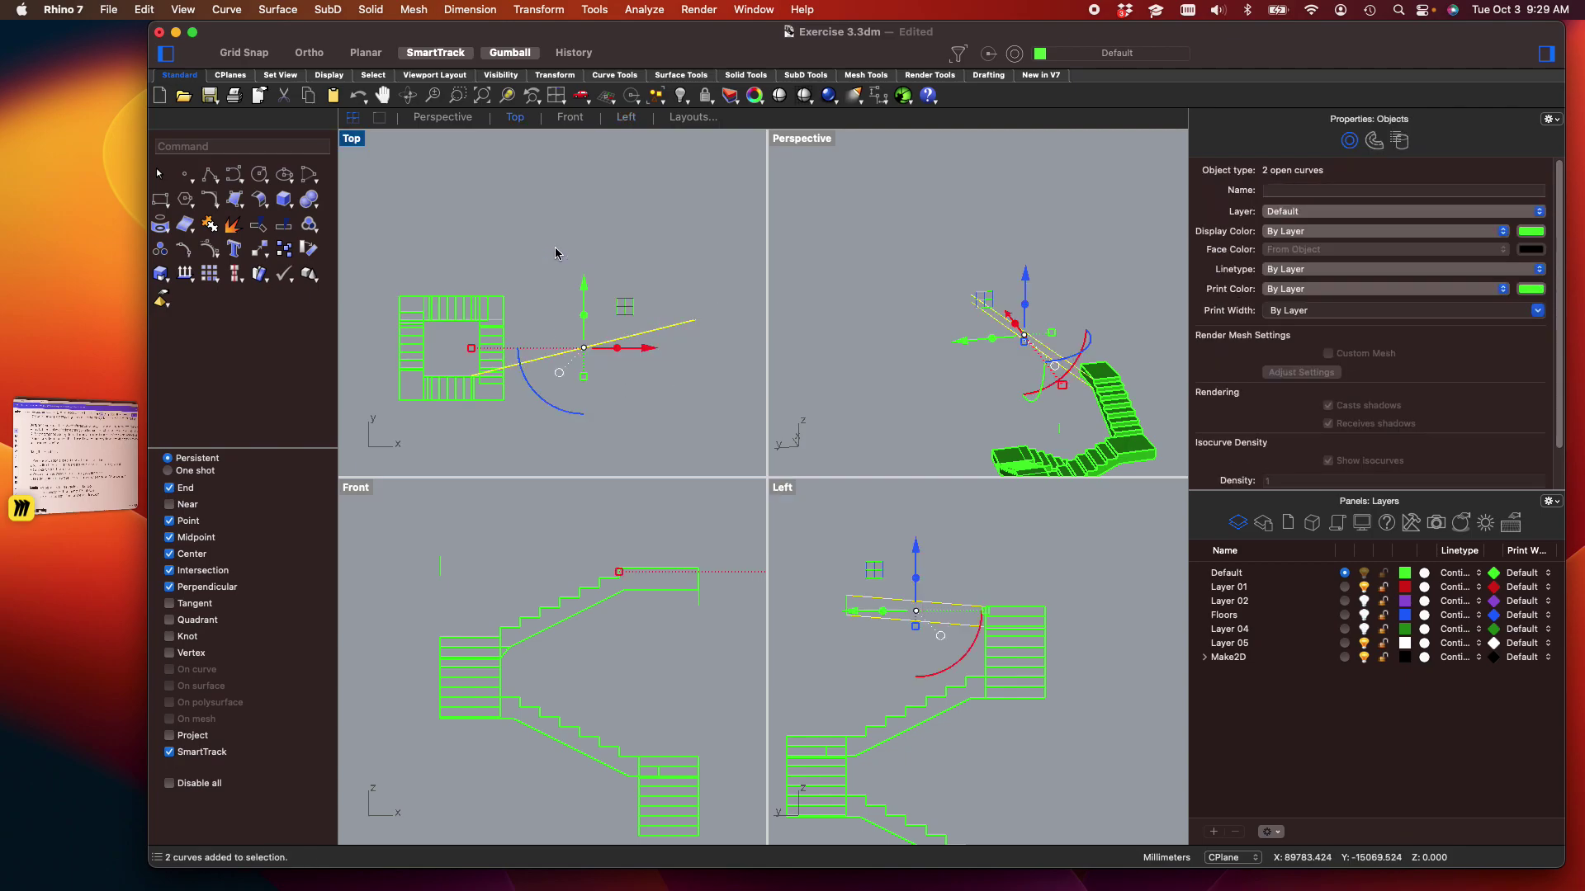
{"action": "key", "text": "Delete"}
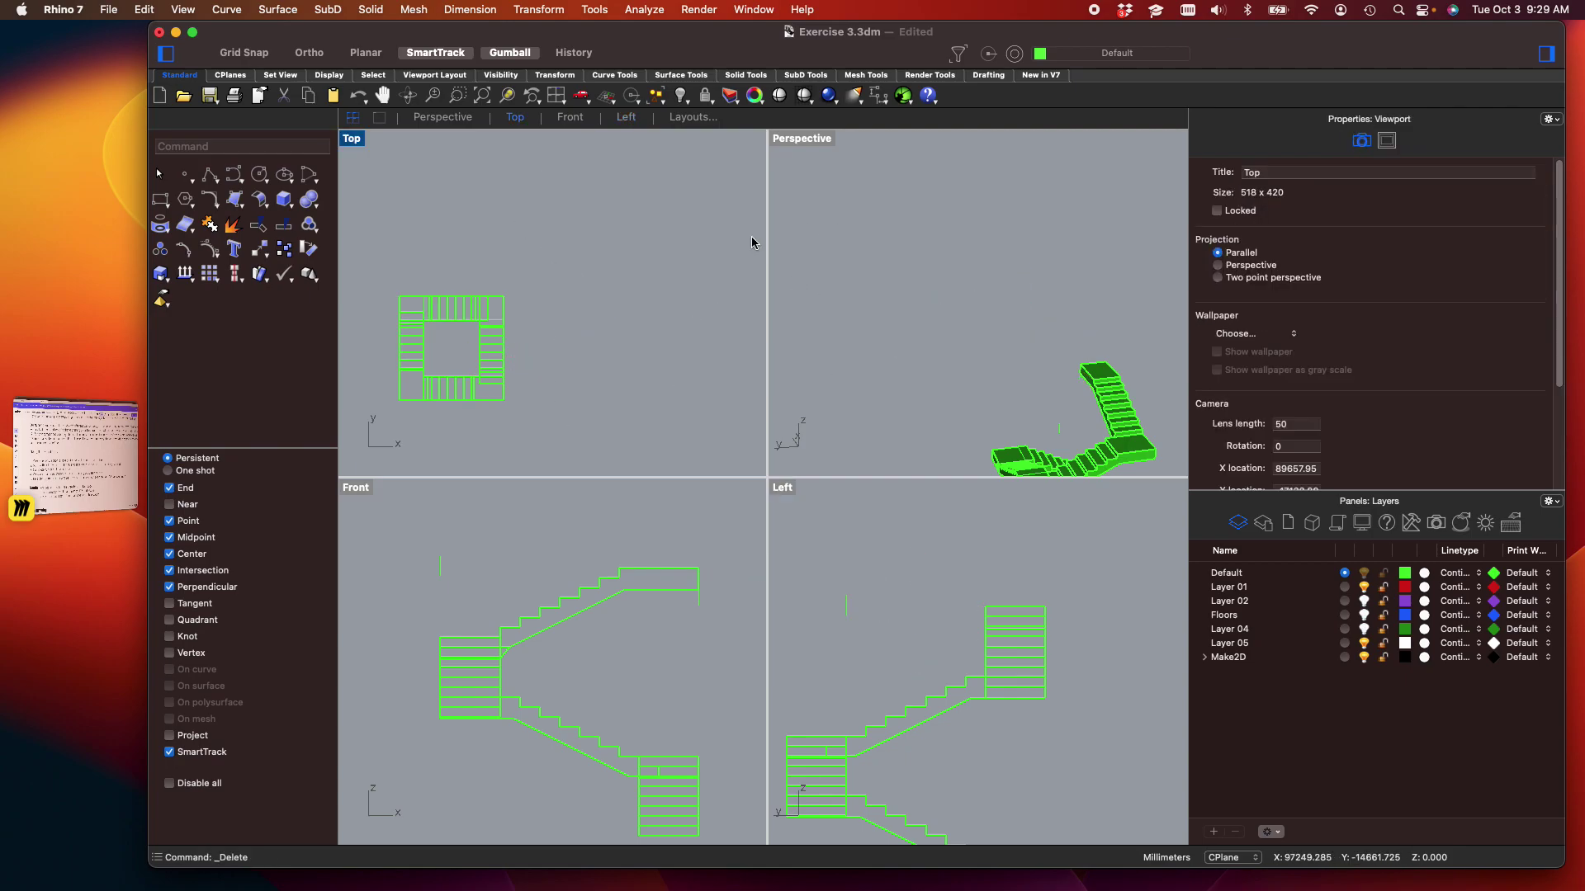
Move the four flattened ramp profile curves from near the origin to just outside the stair in the Top view
{"action": "scroll", "coordinate": [602, 376], "scroll_direction": "down", "scroll_amount": 10}
{"action": "scroll", "coordinate": [545, 371], "scroll_direction": "down", "scroll_amount": 10}
{"action": "right_click_drag", "start_coordinate": [495, 350], "coordinate": [708, 353]}
{"action": "scroll", "coordinate": [578, 330], "scroll_direction": "up", "scroll_amount": 15}
{"action": "left_click_drag", "start_coordinate": [591, 341], "coordinate": [445, 261]}
{"action": "type", "text": "move"}
{"action": "key", "text": "Return"}
{"action": "scroll", "coordinate": [523, 287], "scroll_direction": "up", "scroll_amount": 12}
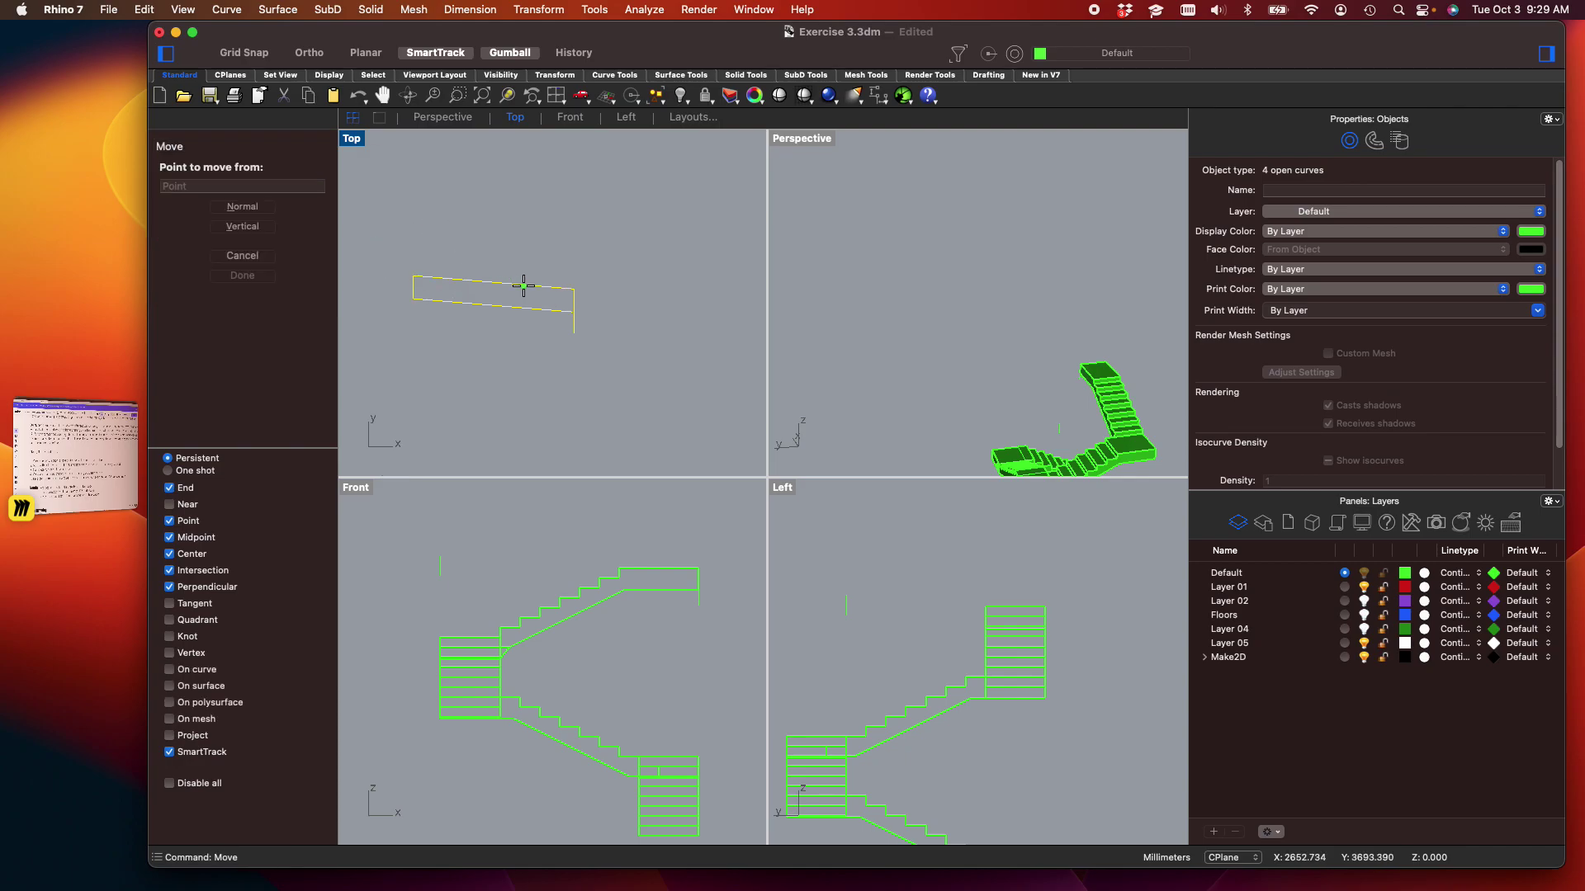
{"action": "left_click", "coordinate": [636, 383]}
{"action": "scroll", "coordinate": [576, 365], "scroll_direction": "down", "scroll_amount": 20}
{"action": "scroll", "coordinate": [594, 371], "scroll_direction": "up", "scroll_amount": 10}
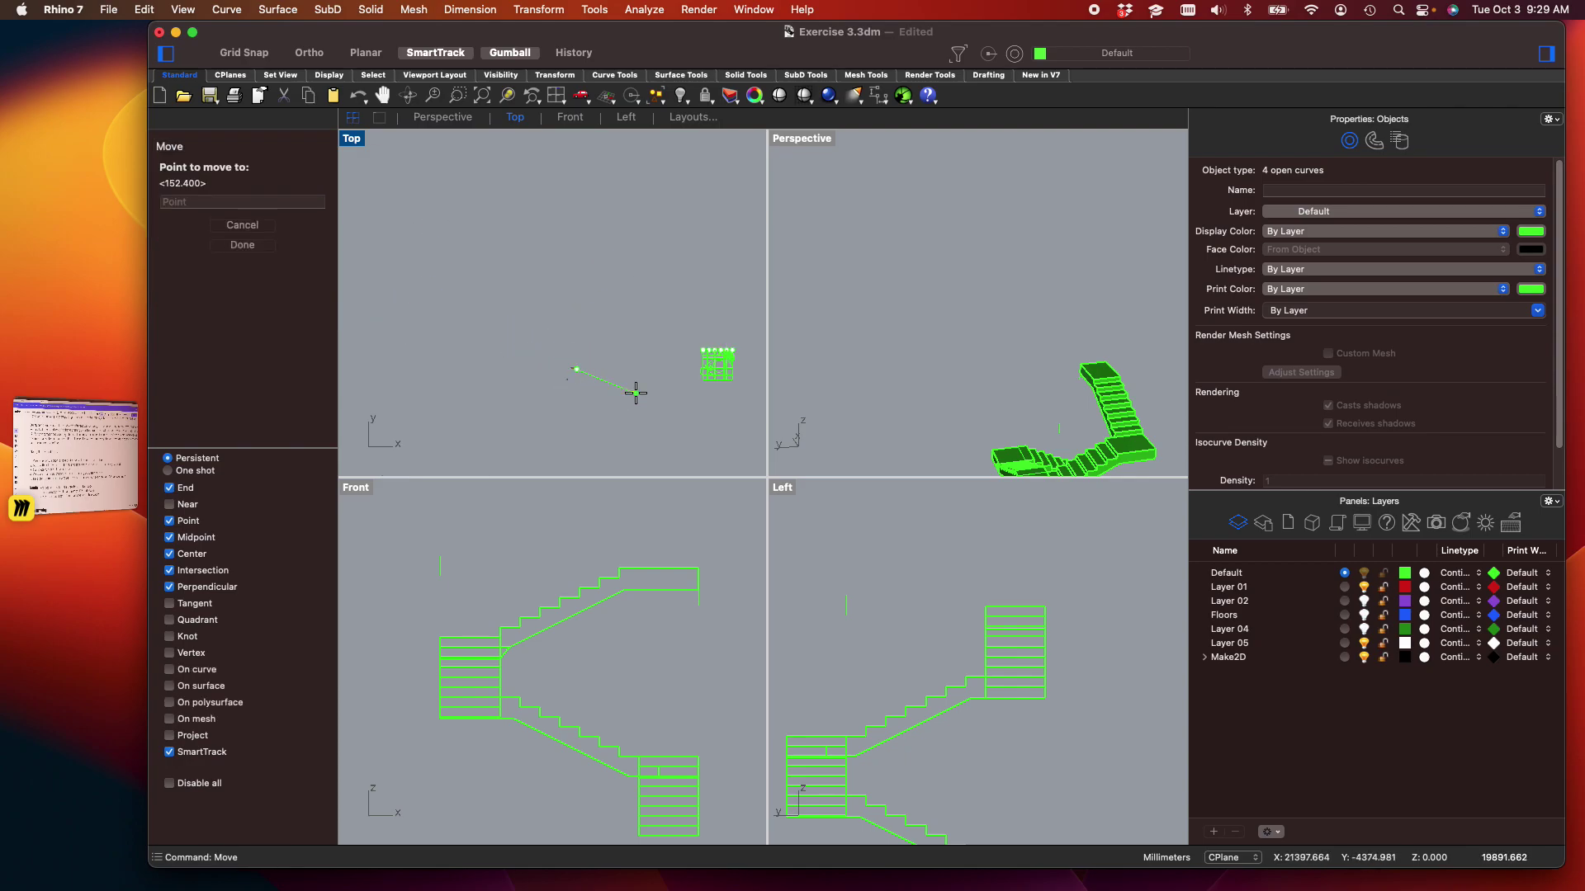
{"action": "scroll", "coordinate": [495, 299], "scroll_direction": "up", "scroll_amount": 5}
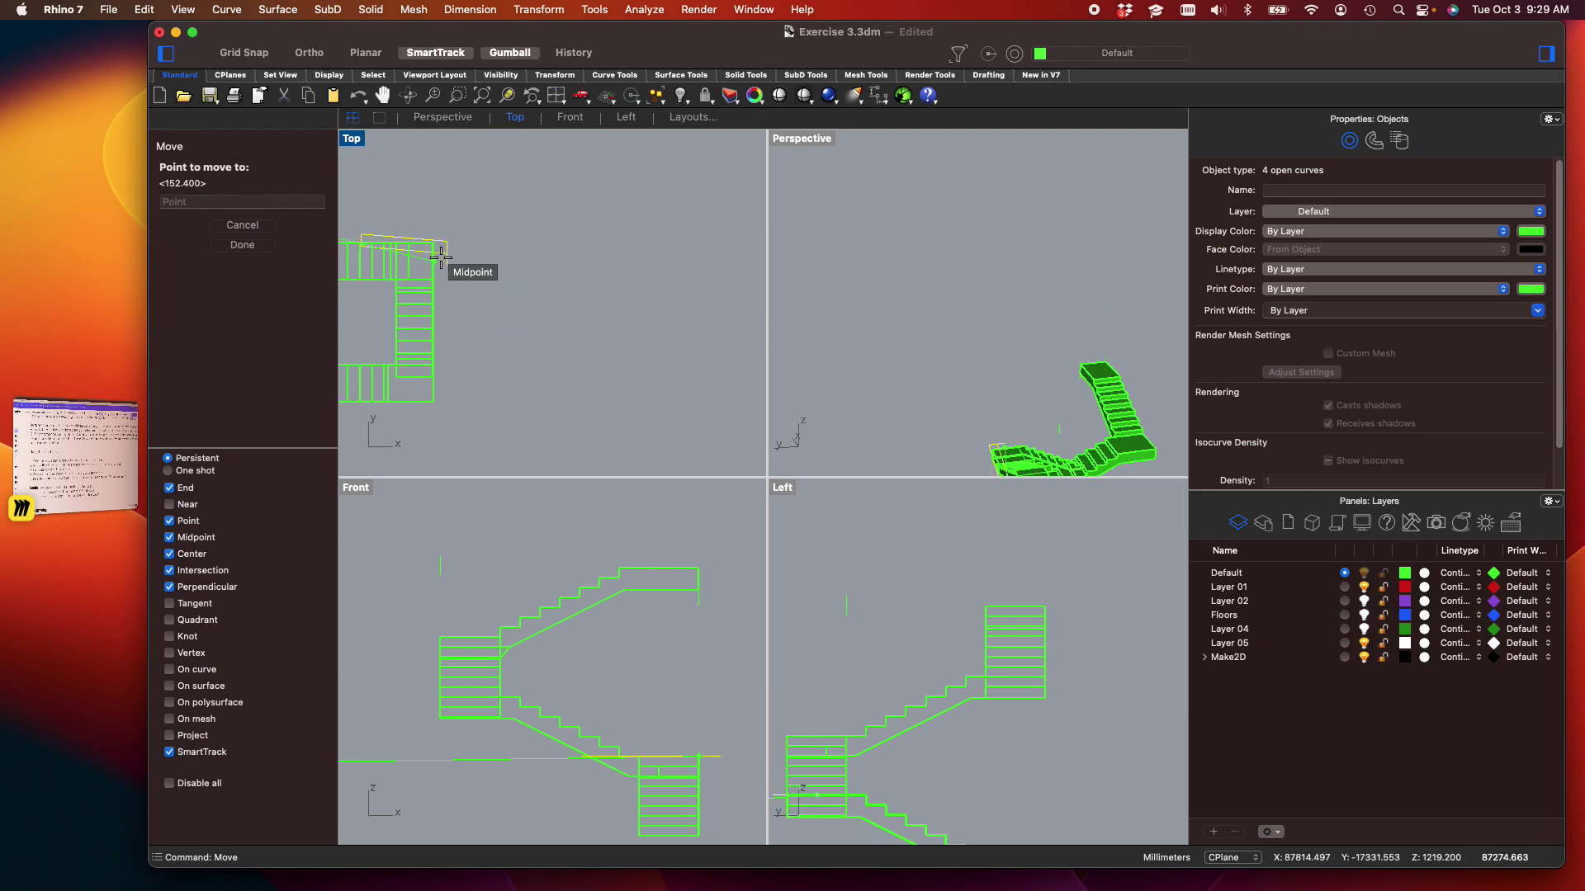
{"action": "left_click", "coordinate": [637, 266]}
{"action": "right_click_drag", "start_coordinate": [714, 318], "coordinate": [651, 309]}
{"action": "left_click", "coordinate": [748, 308]}
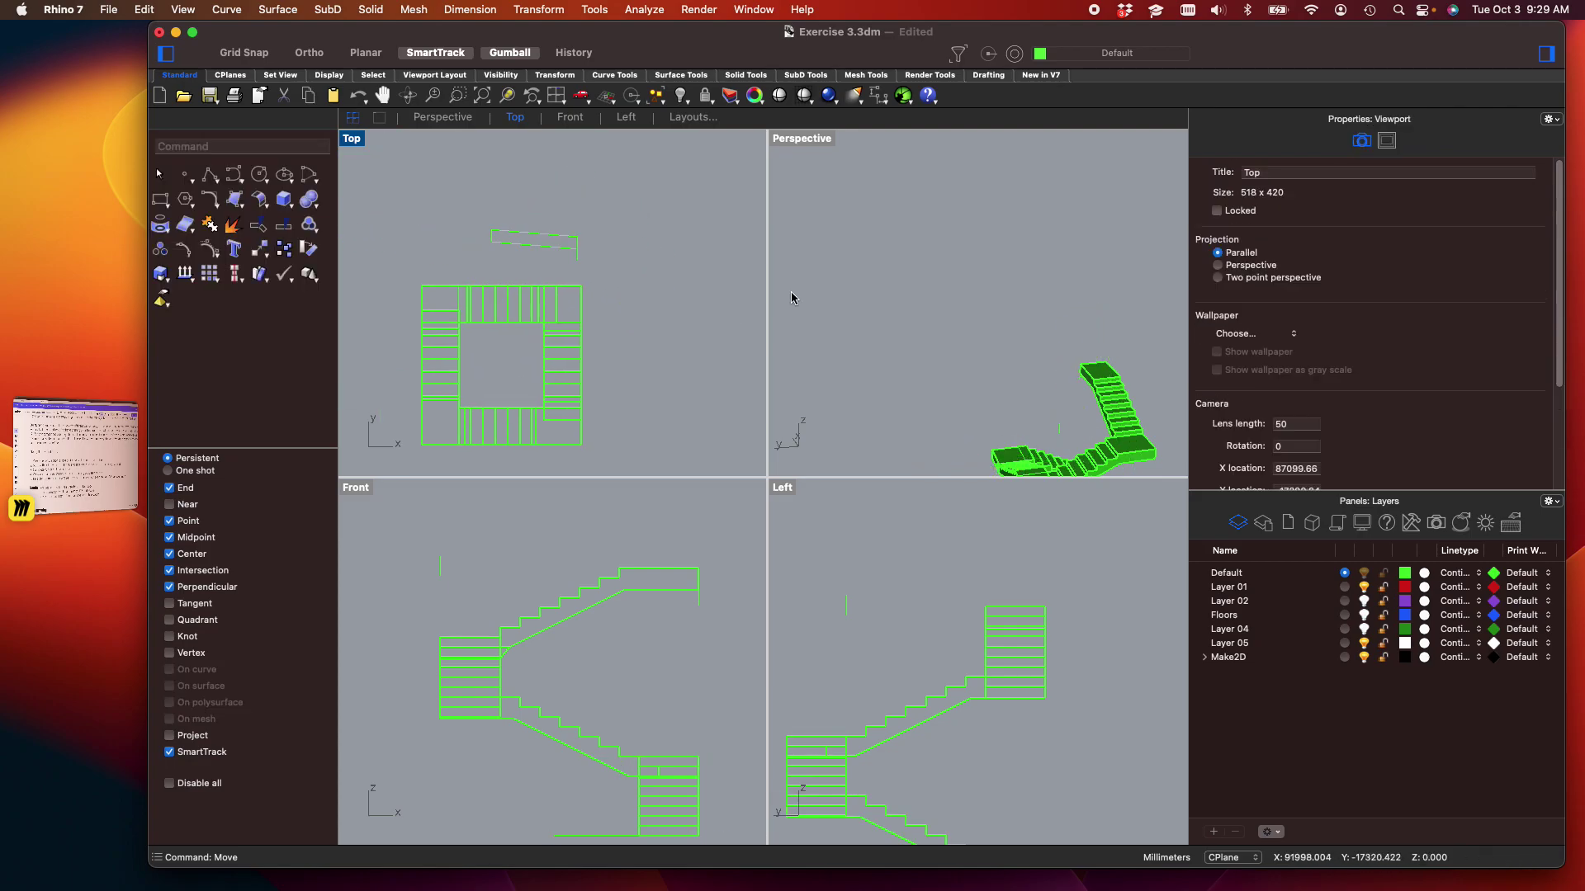
Rotate the four flat ramp curves upright in the Perspective view and turn them to match the ramp's direction
{"action": "double_click", "coordinate": [790, 140]}
{"action": "scroll", "coordinate": [806, 465], "scroll_direction": "down", "scroll_amount": 3}
{"action": "scroll", "coordinate": [740, 541], "scroll_direction": "up", "scroll_amount": 5}
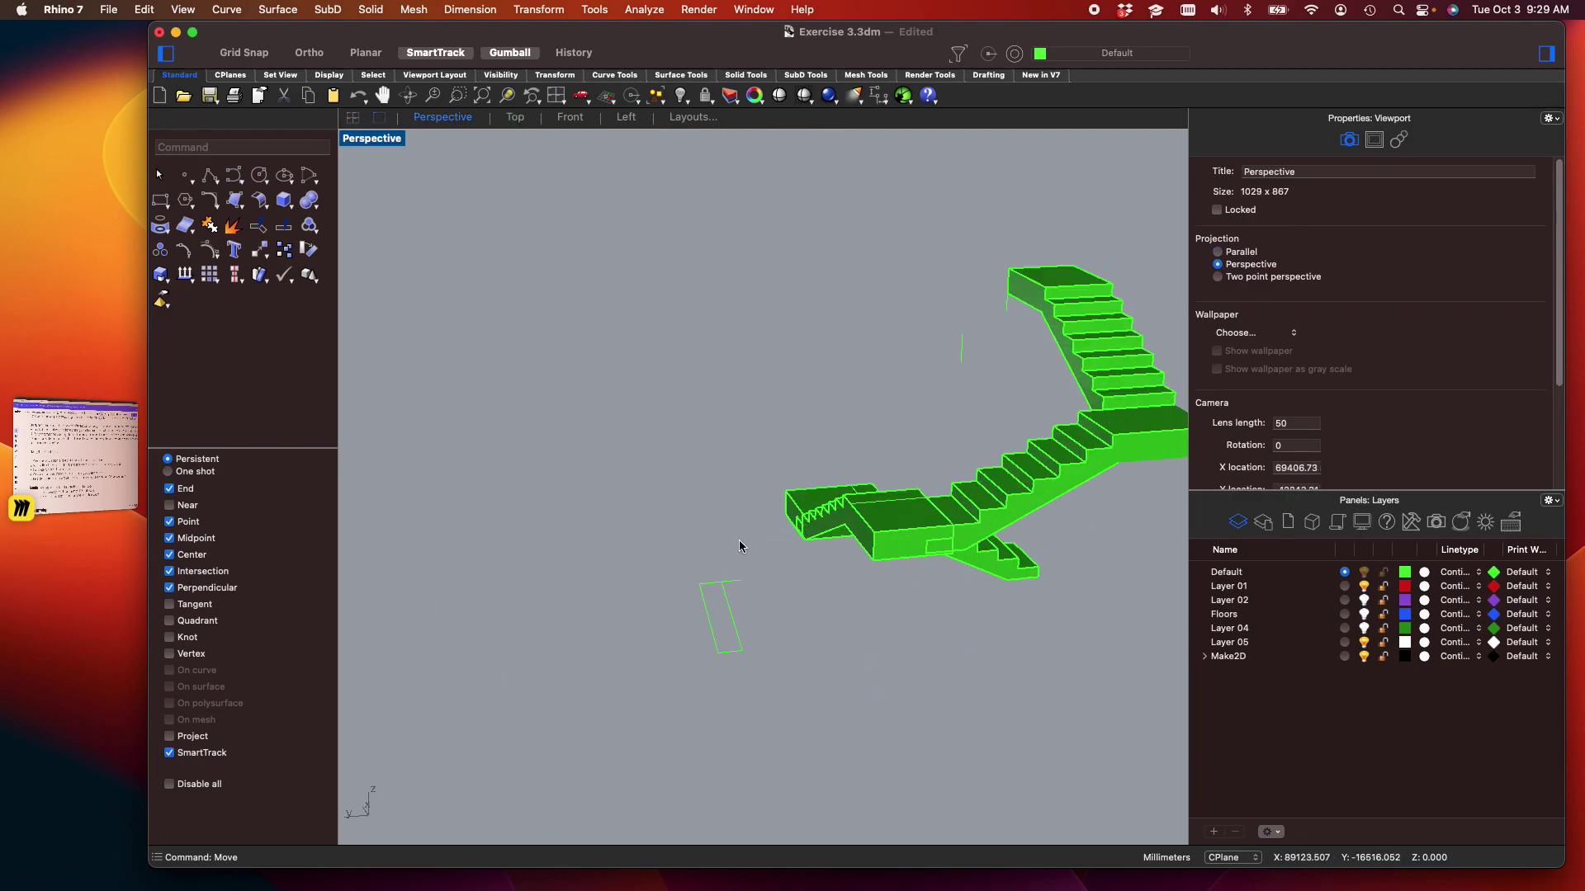
{"action": "left_click_drag", "start_coordinate": [786, 716], "coordinate": [655, 548]}
{"action": "scroll", "coordinate": [738, 626], "scroll_direction": "up", "scroll_amount": 3}
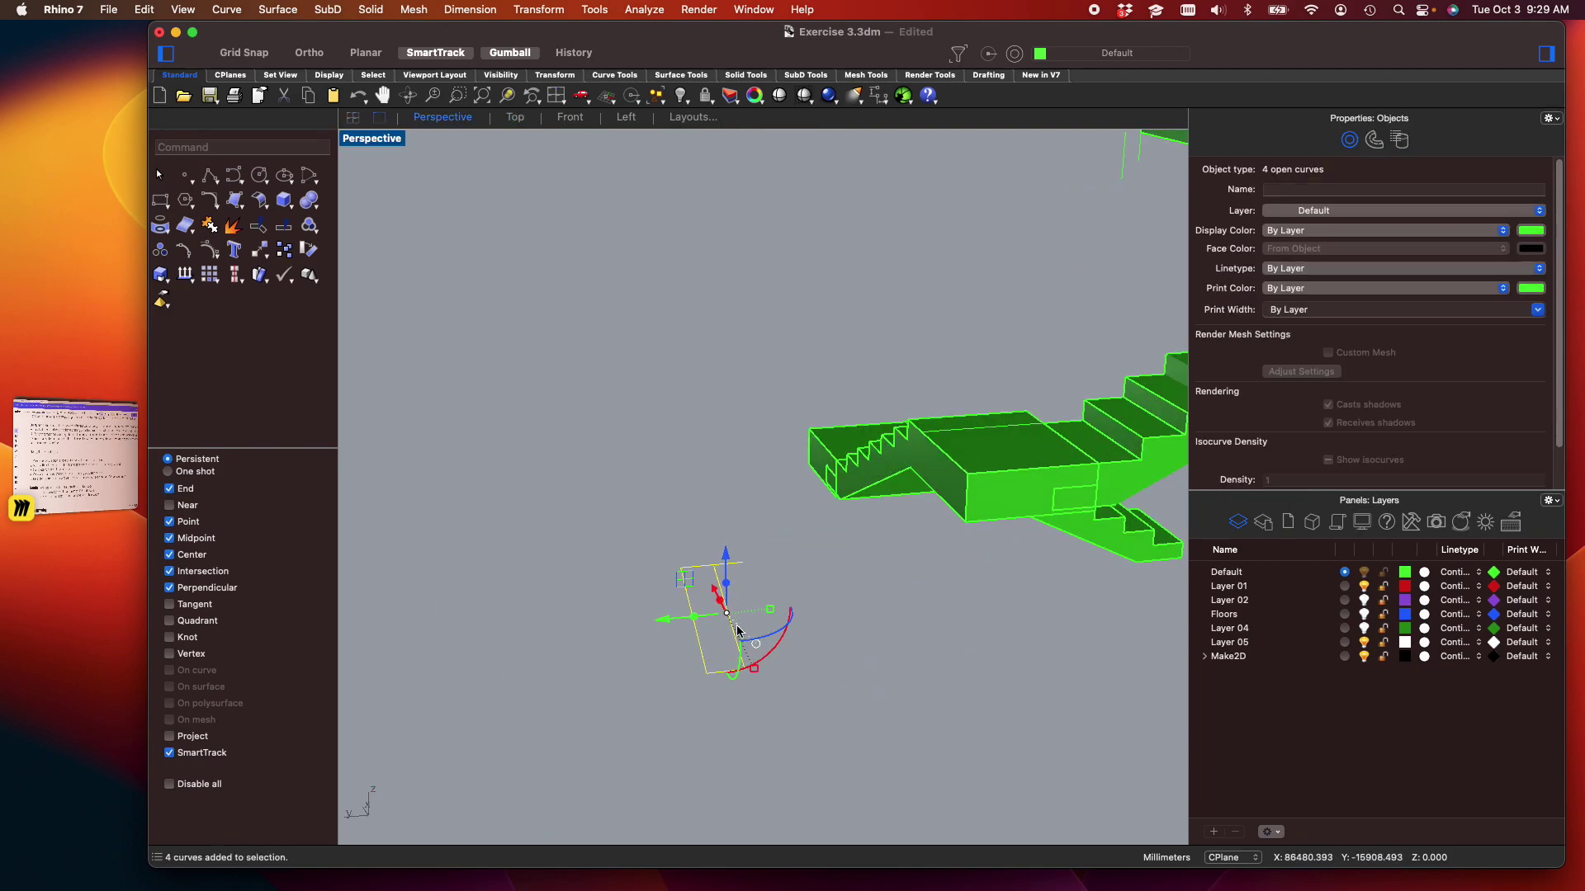
{"action": "left_click_drag", "start_coordinate": [778, 647], "coordinate": [691, 714]}
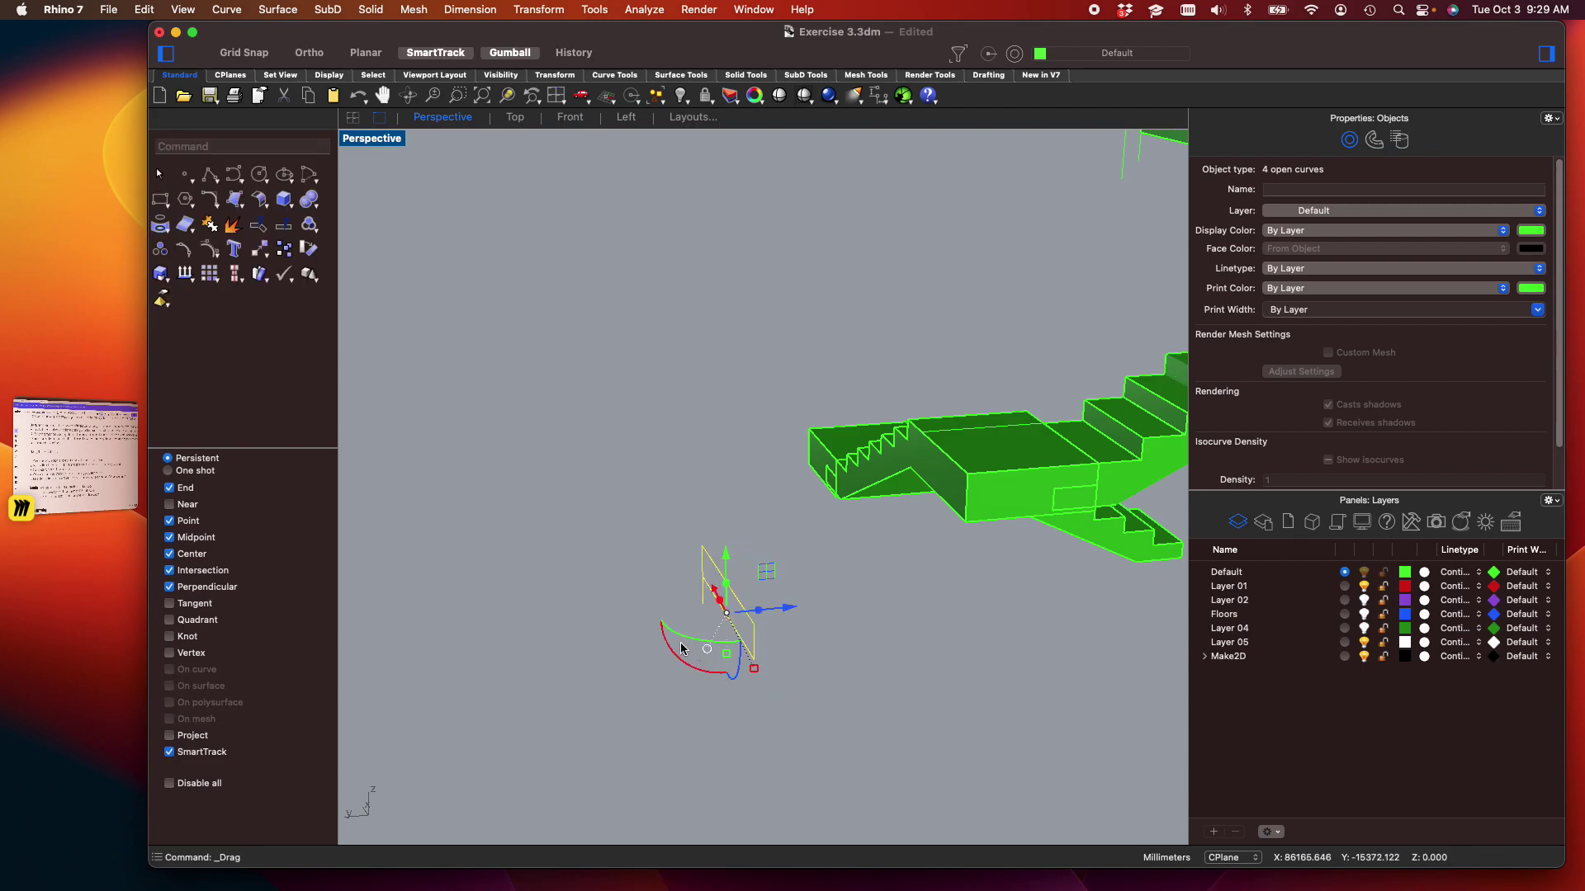
{"action": "left_click_drag", "start_coordinate": [683, 644], "coordinate": [608, 583]}
{"action": "scroll", "coordinate": [813, 588], "scroll_direction": "down", "scroll_amount": 5}
{"action": "right_click_drag", "start_coordinate": [813, 588], "coordinate": [812, 623]}
{"action": "type", "text": "move"}
{"action": "key", "text": "Return"}
{"action": "scroll", "coordinate": [817, 627], "scroll_direction": "up", "scroll_amount": 5}
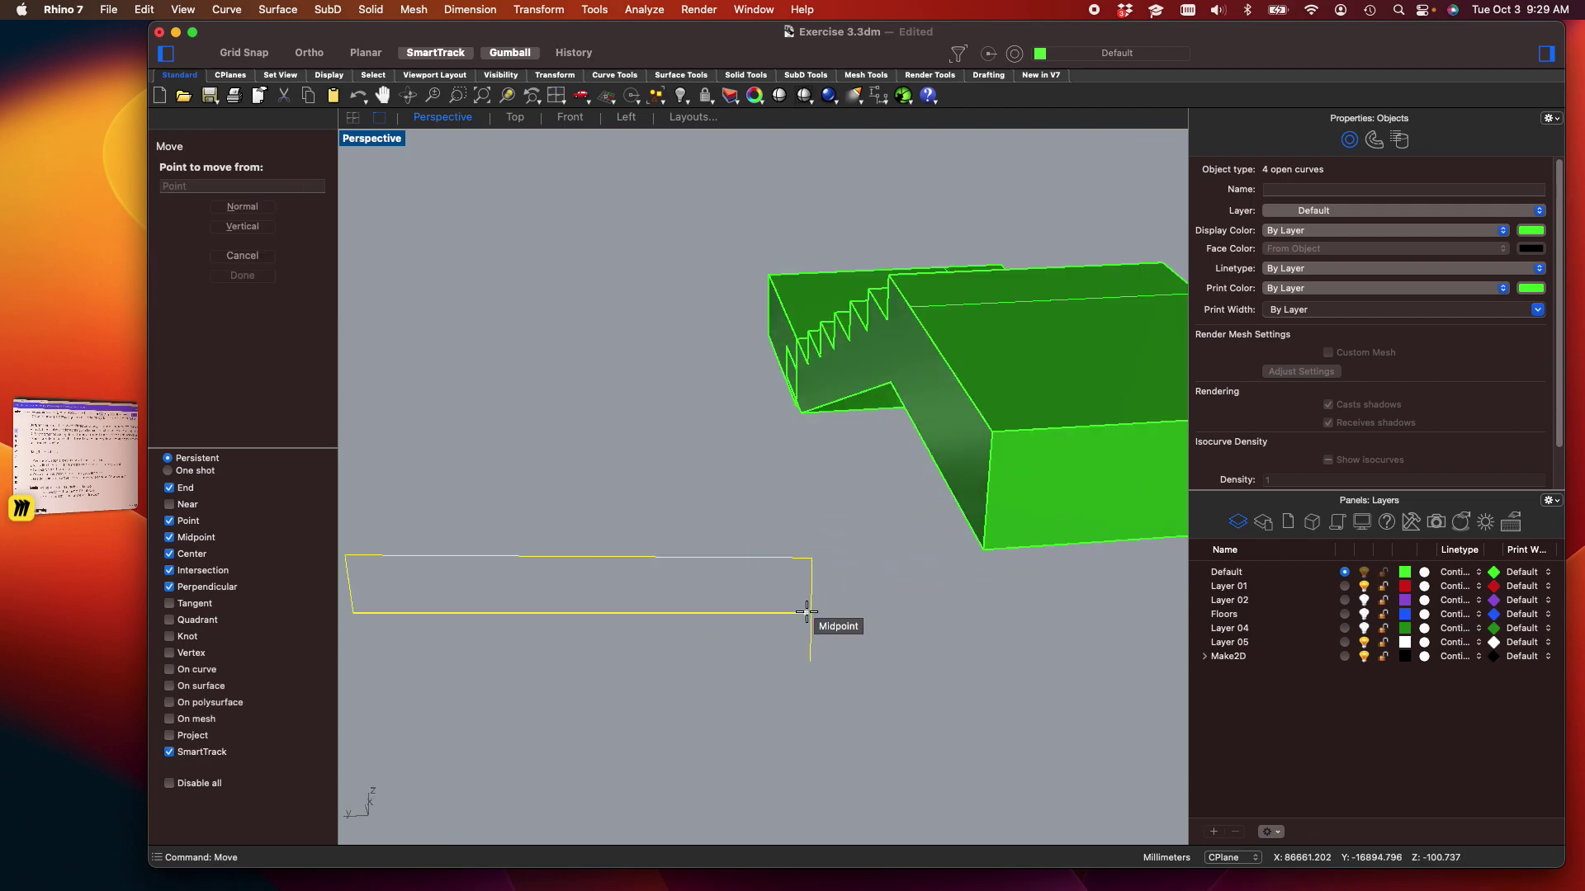
{"action": "right_click_drag", "start_coordinate": [853, 622], "coordinate": [825, 601]}
{"action": "key", "text": "Escape"}
{"action": "key", "text": "Escape"}
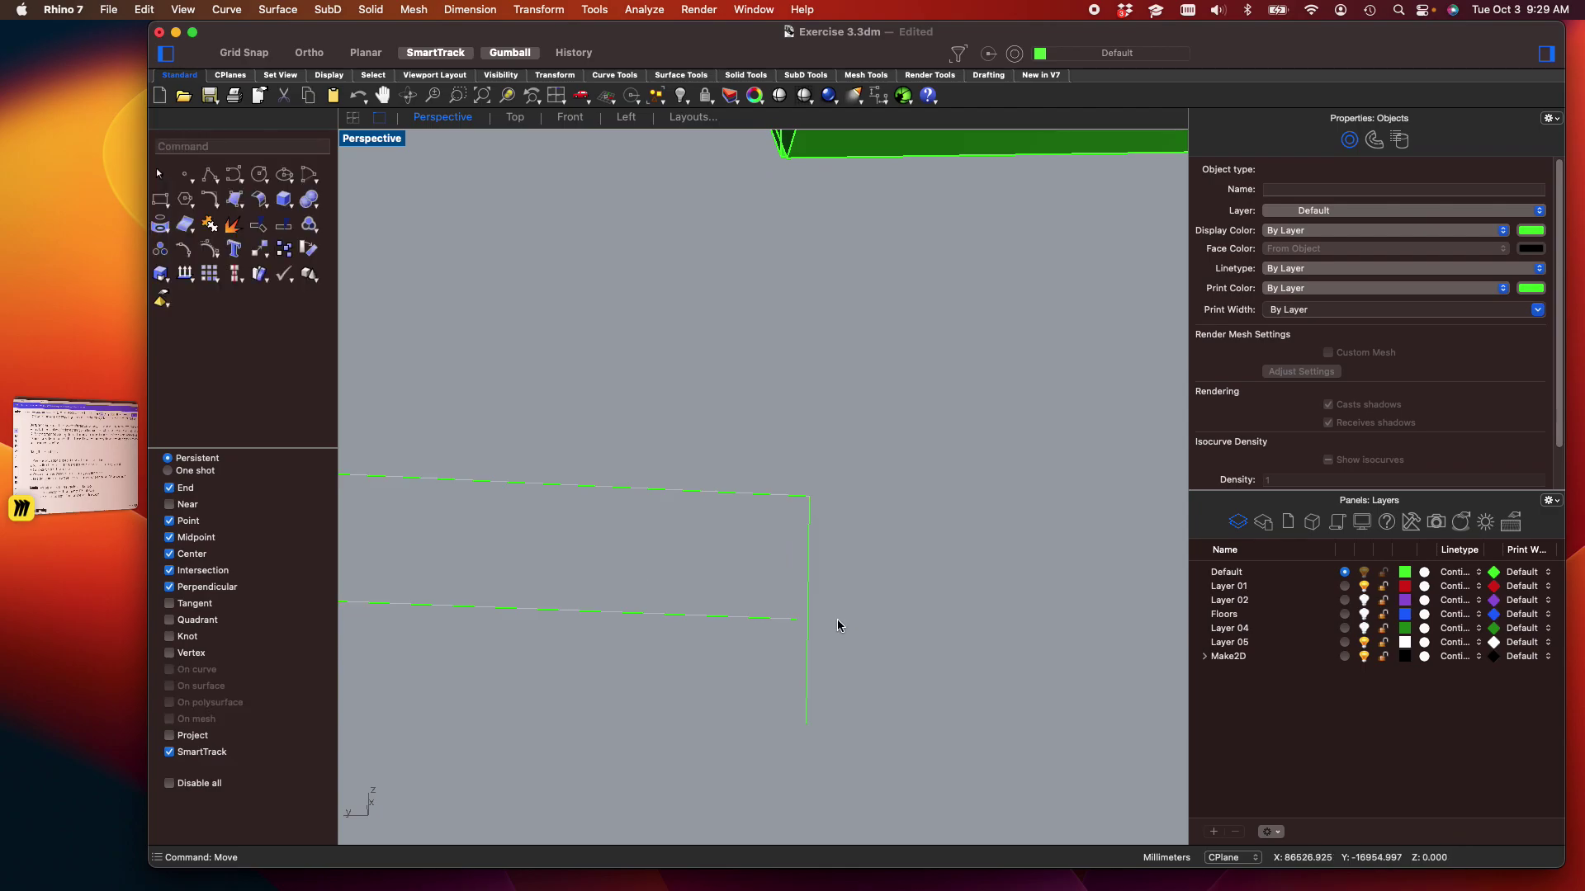
Extend the lower sloped line to meet the vertical end line of the ramp profile
{"action": "left_click_drag", "start_coordinate": [898, 714], "coordinate": [654, 495]}
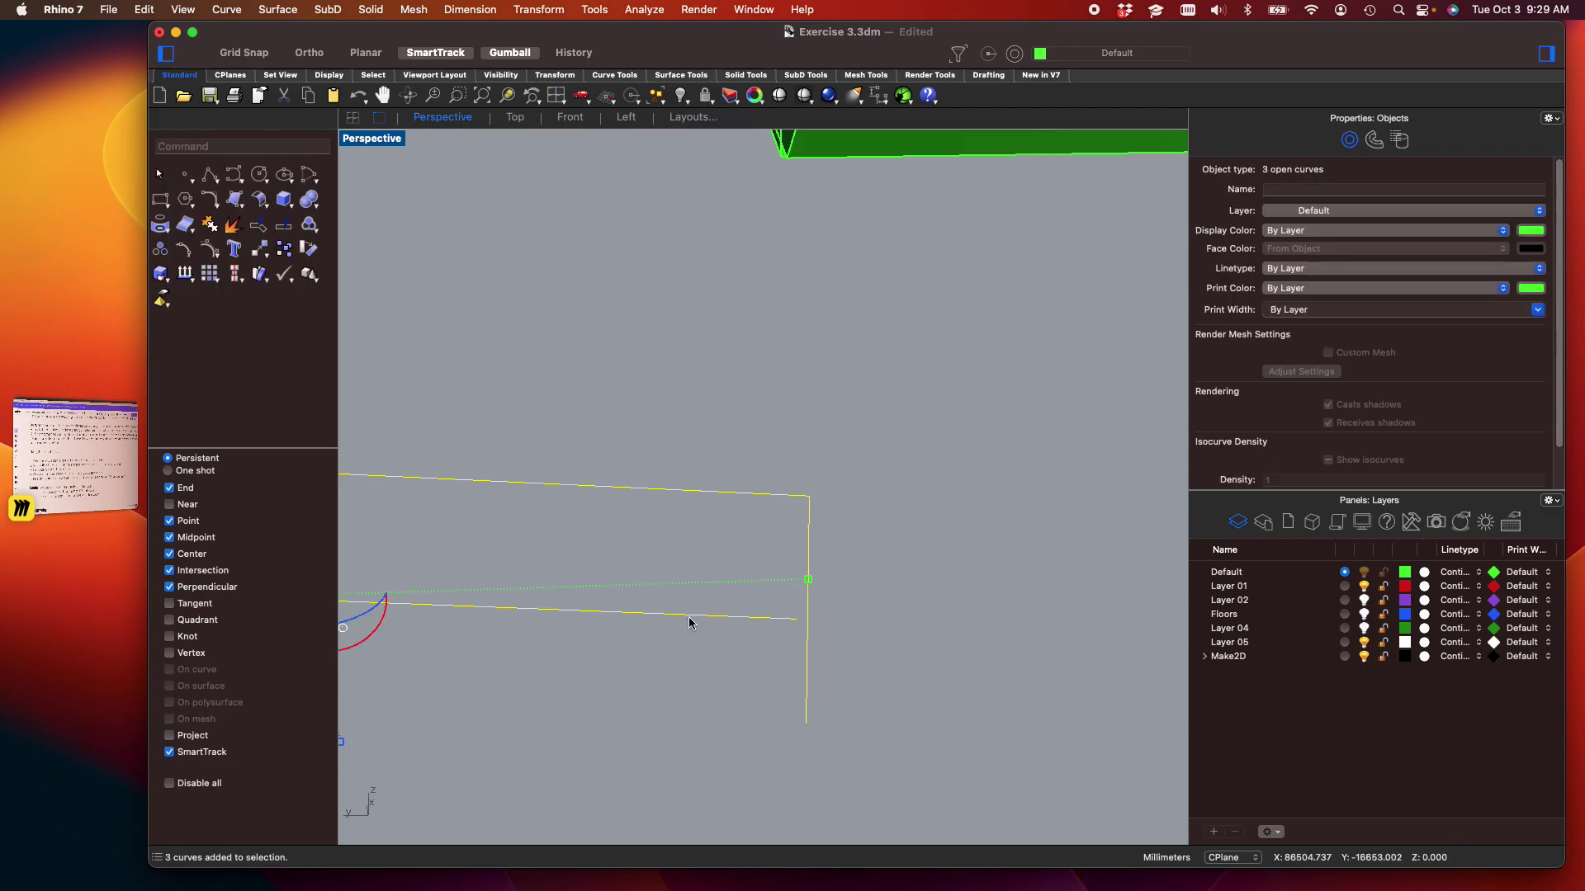
{"action": "key", "text": "Escape"}
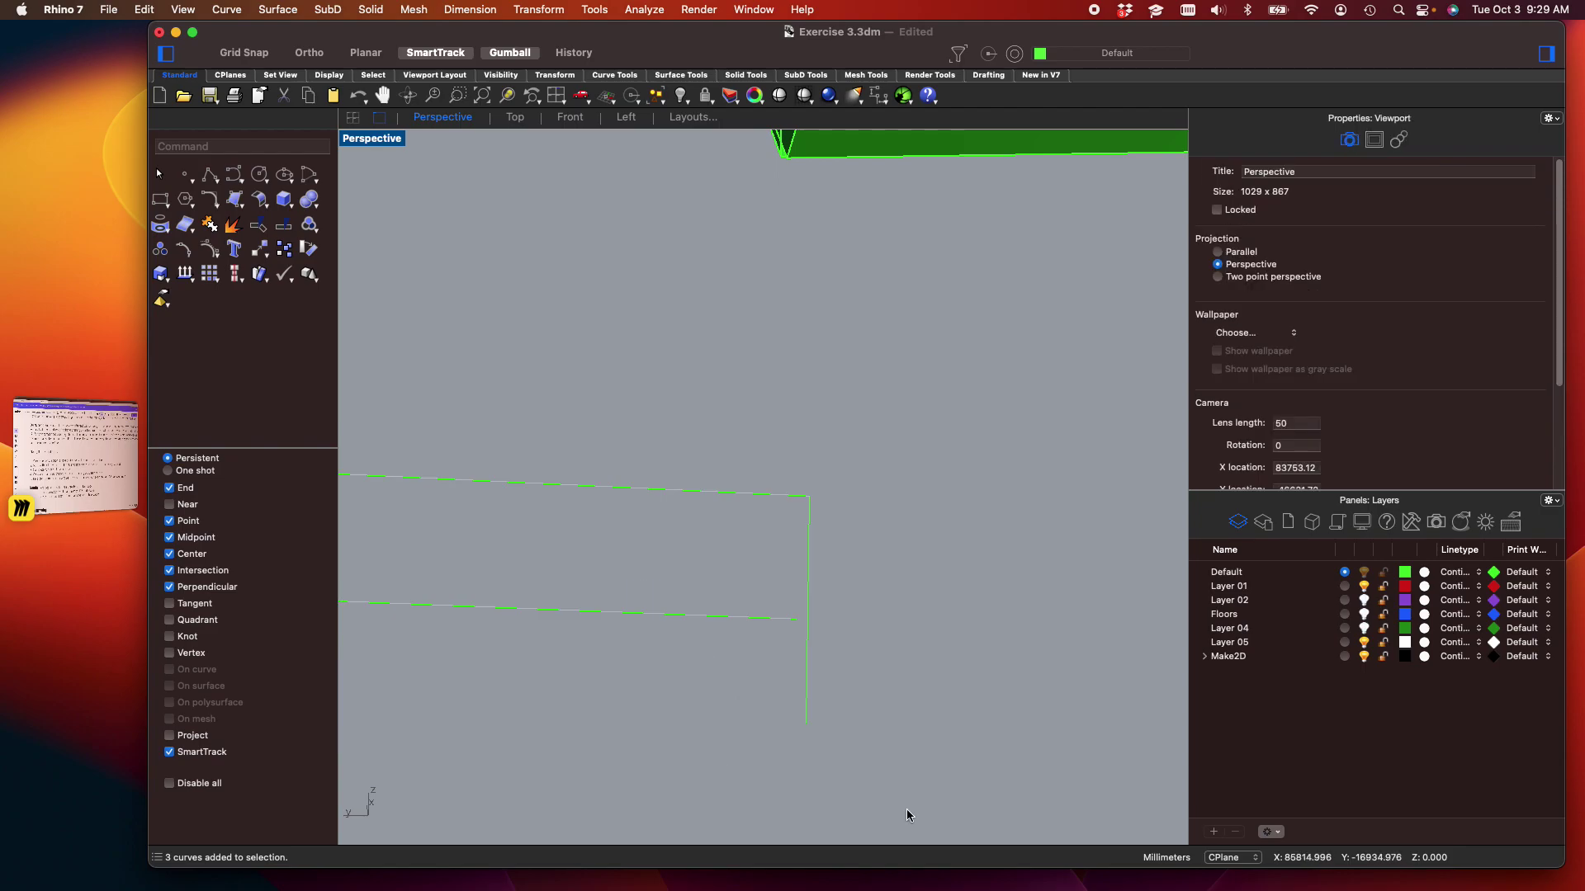
{"action": "left_click", "coordinate": [672, 615]}
{"action": "key", "text": "Escape"}
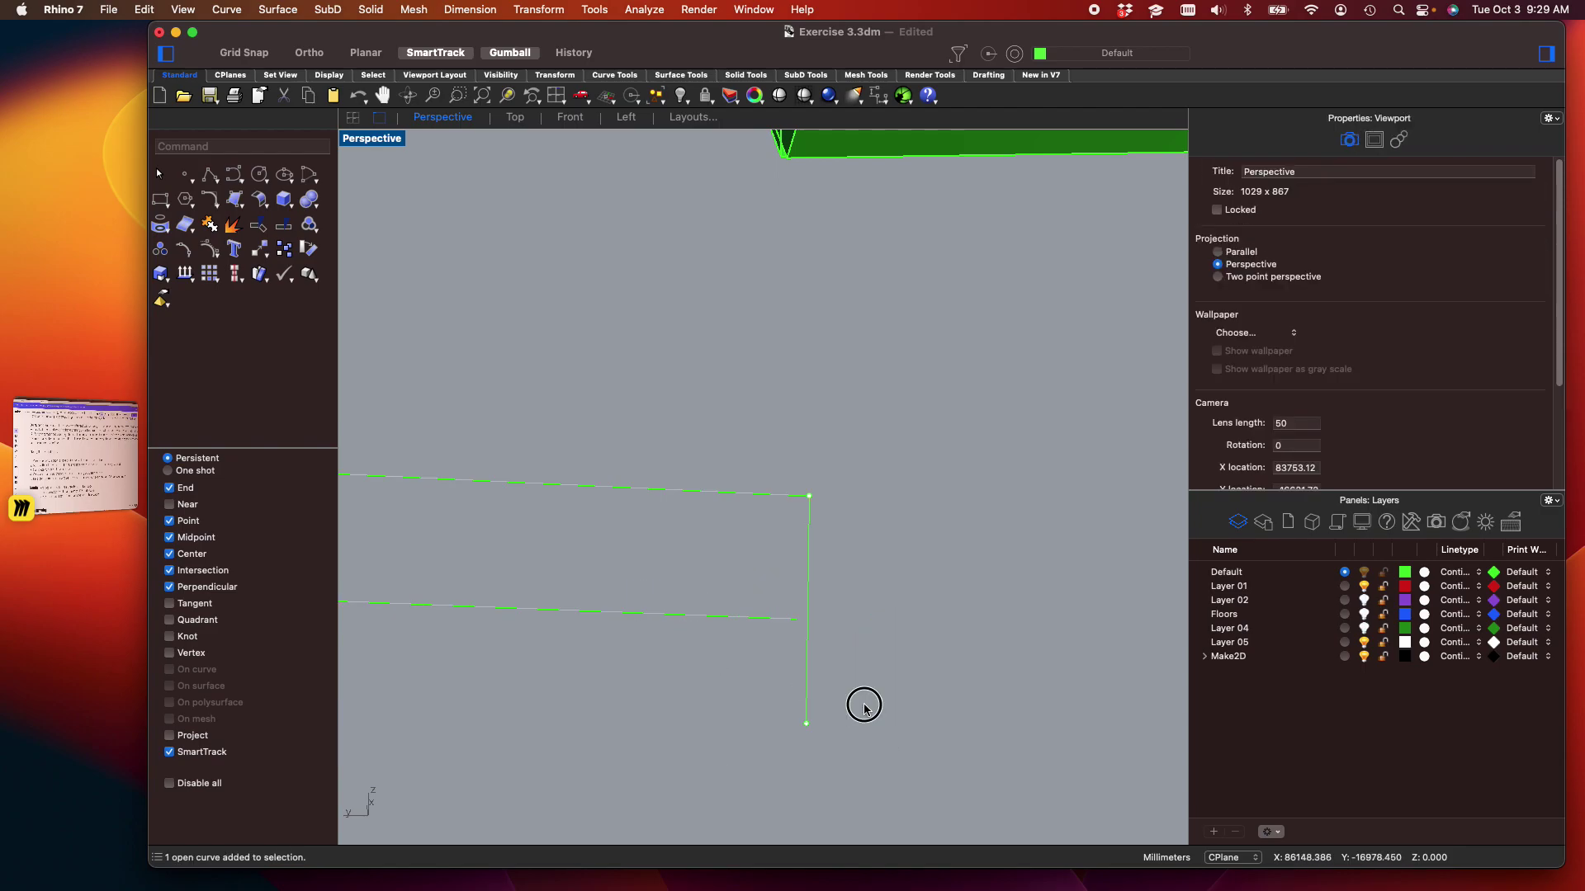
{"action": "left_click_drag", "start_coordinate": [908, 753], "coordinate": [701, 717]}
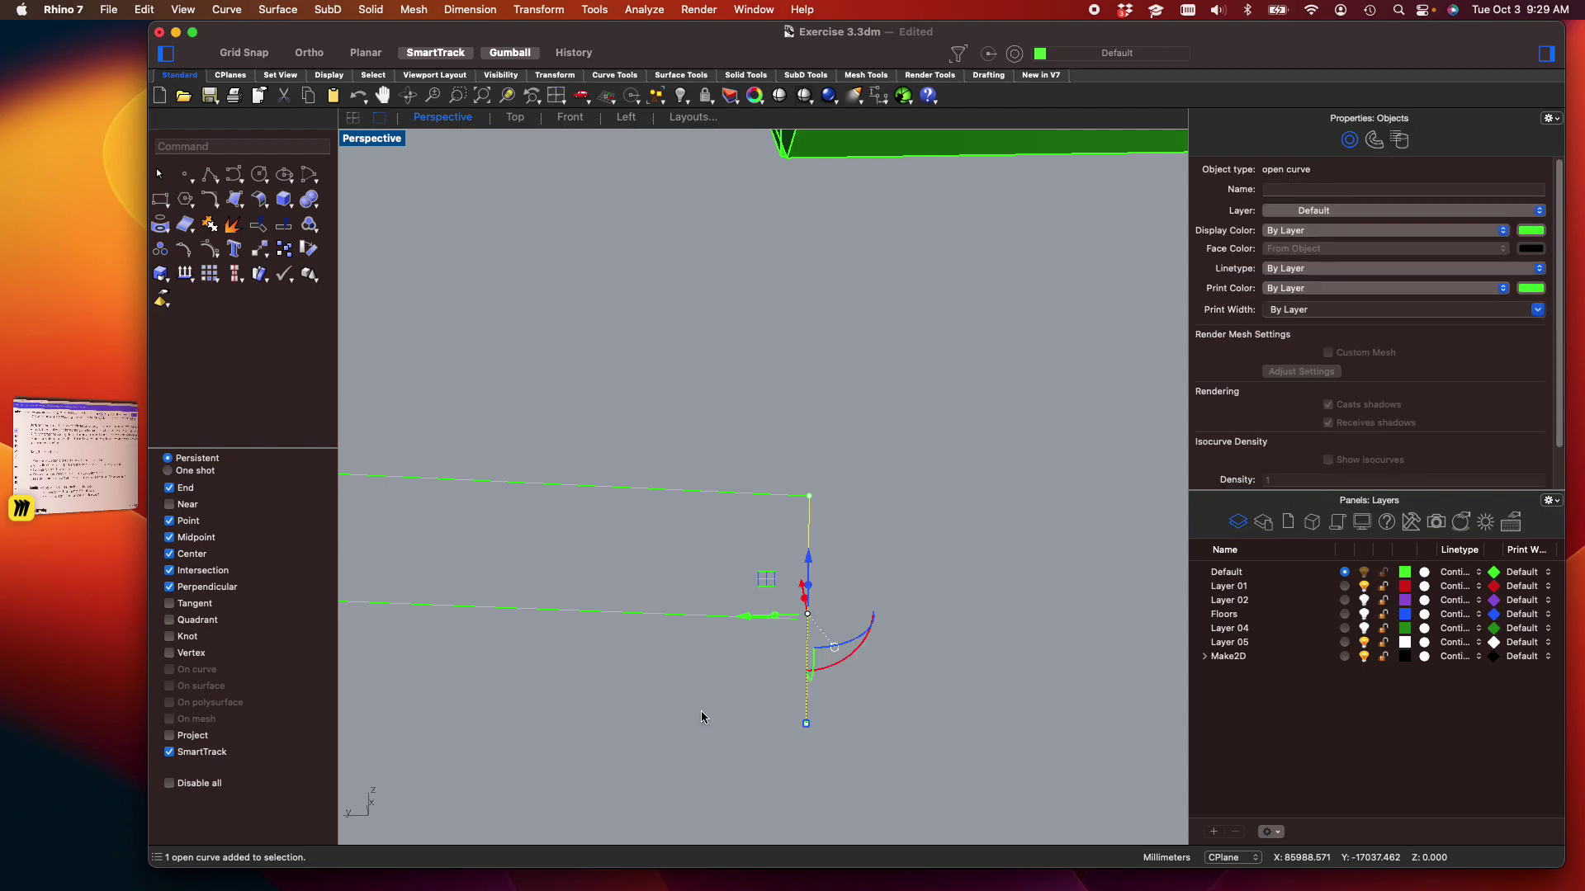
{"action": "type", "text": "d"}
{"action": "key", "text": "Return"}
{"action": "left_click", "coordinate": [713, 618]}
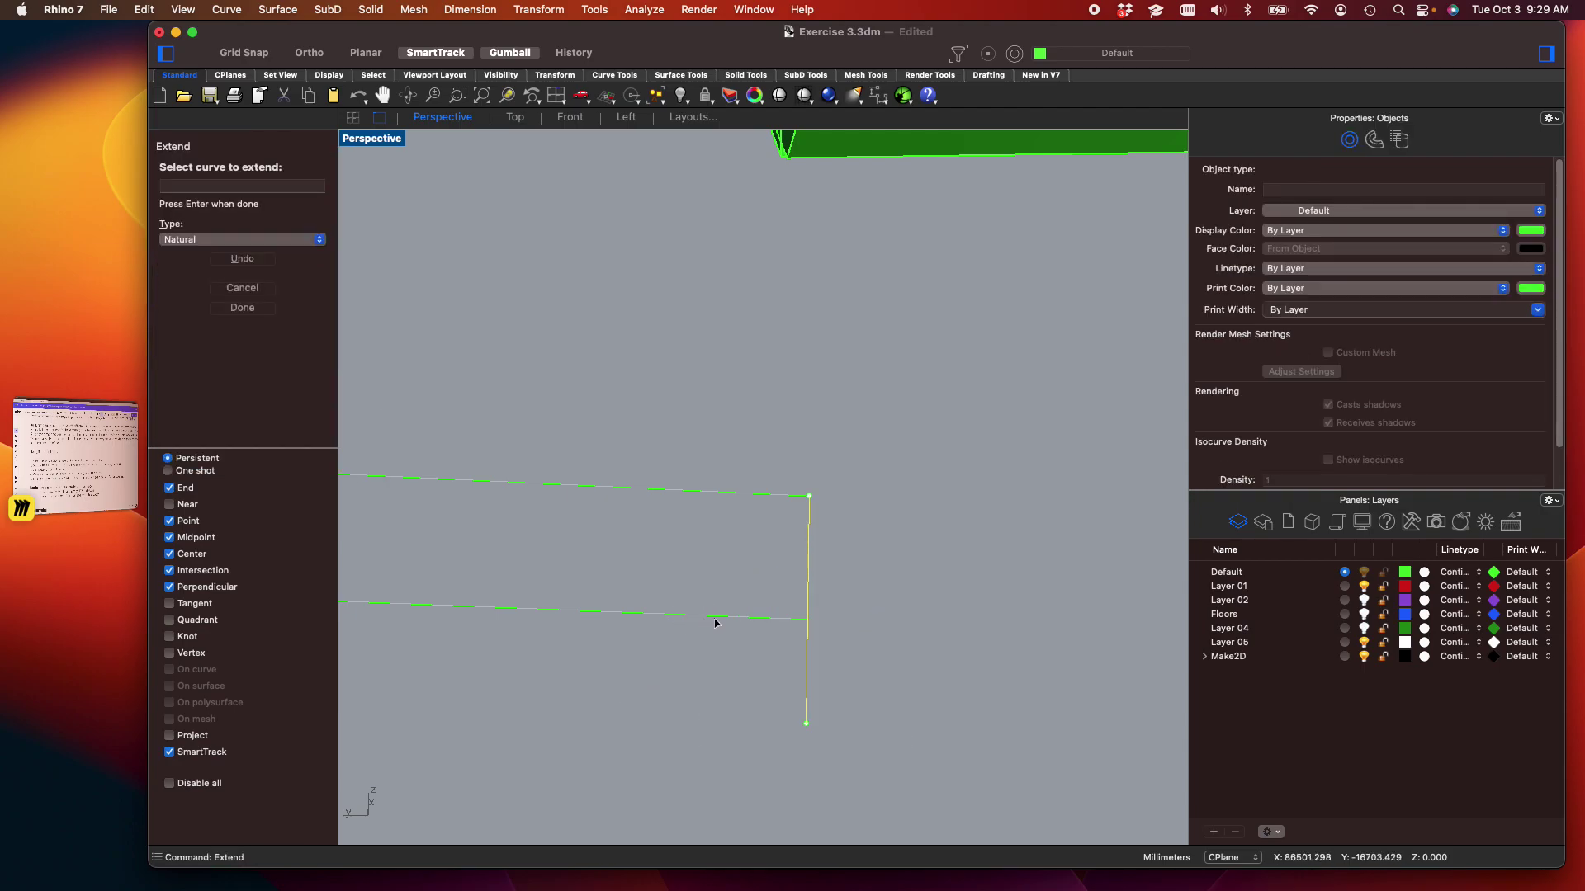
{"action": "scroll", "coordinate": [875, 656], "scroll_direction": "up", "scroll_amount": 3}
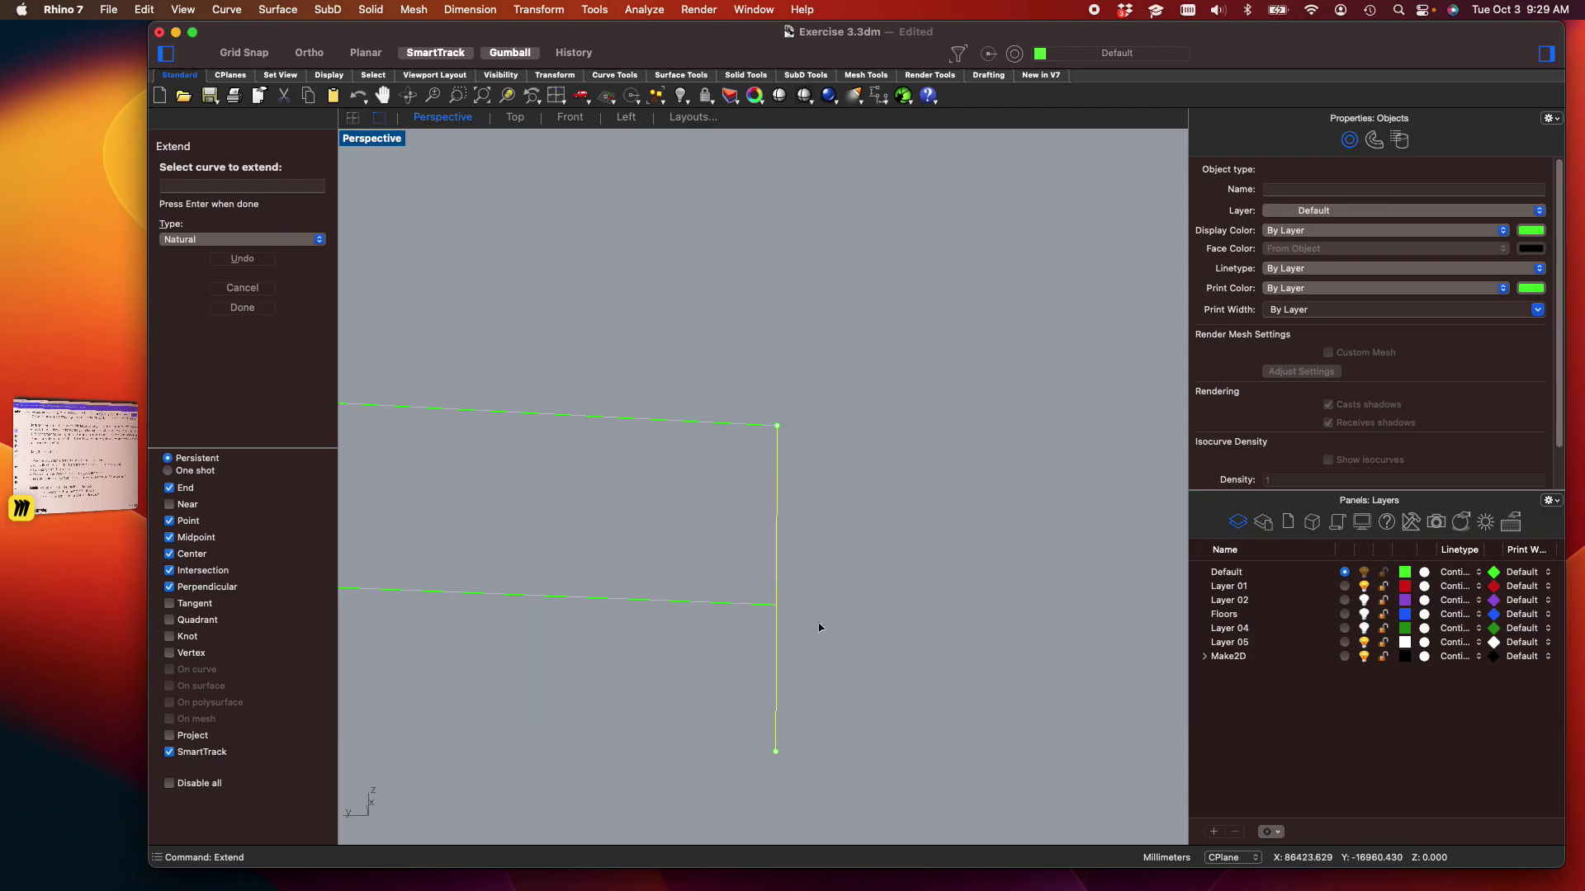
{"action": "key", "text": "Return"}
Trim off the part of the vertical end line that hangs below the lower sloped line
{"action": "left_click_drag", "start_coordinate": [864, 669], "coordinate": [732, 577]}
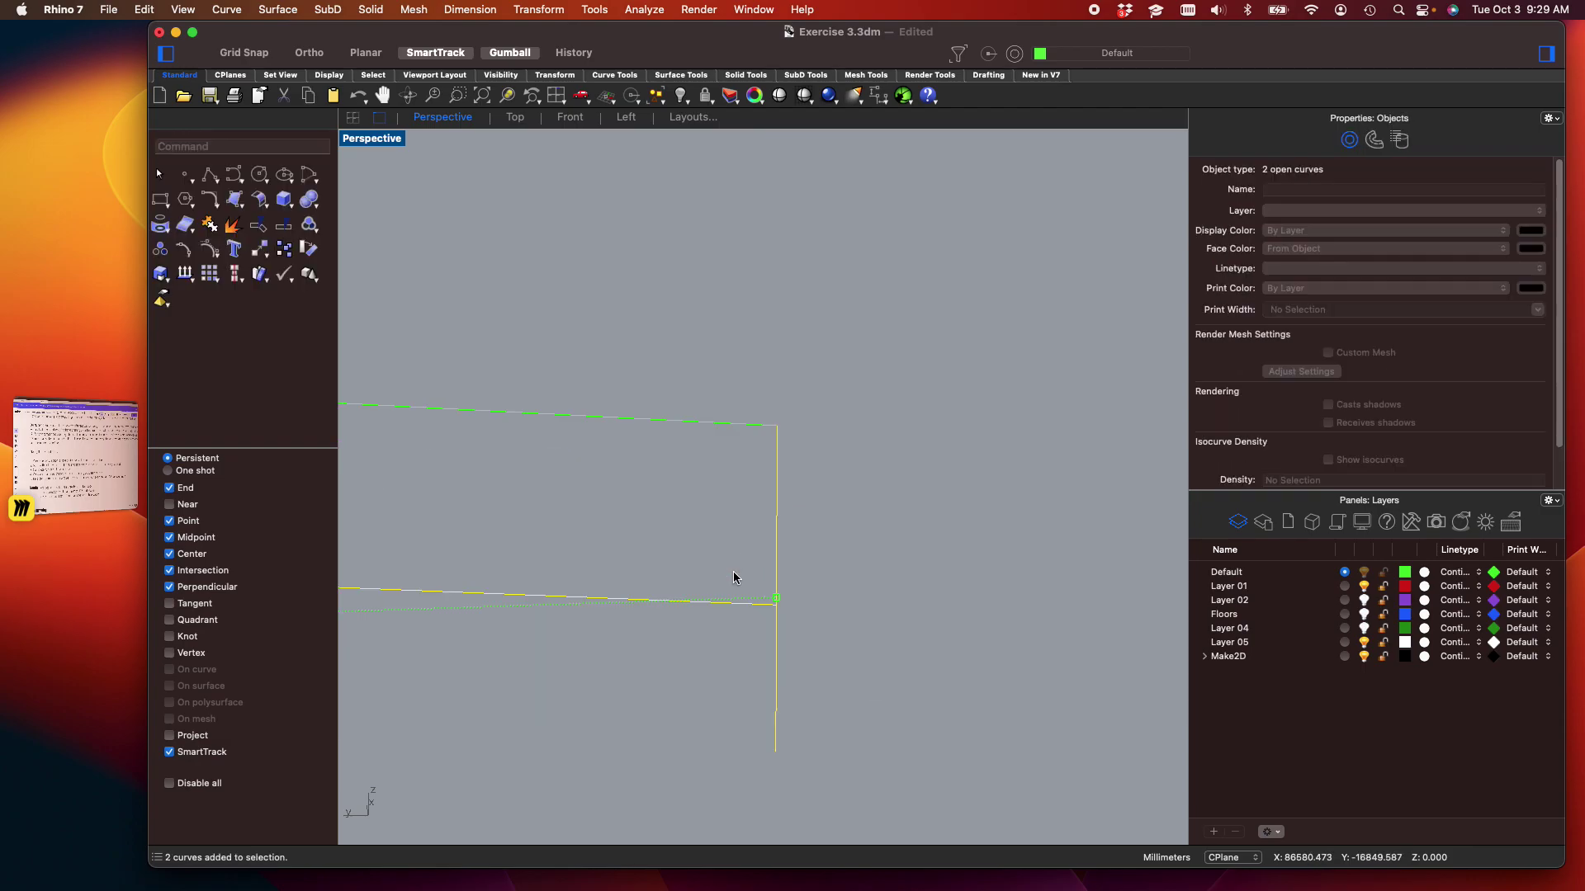
{"action": "type", "text": "trim"}
{"action": "key", "text": "Return"}
{"action": "left_click", "coordinate": [777, 648]}
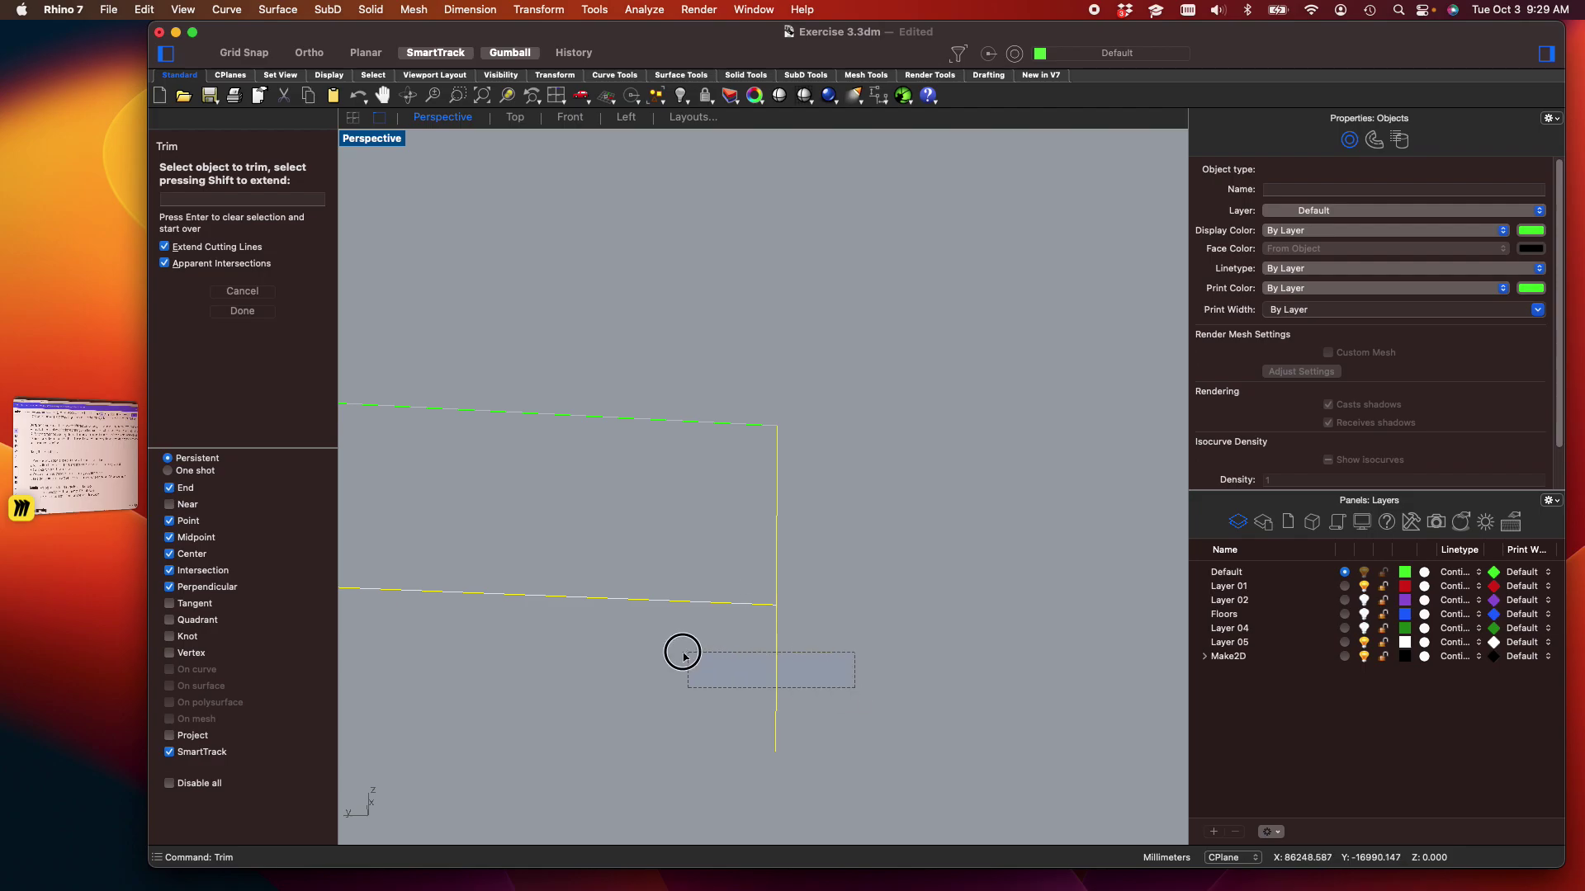
{"action": "scroll", "coordinate": [677, 654], "scroll_direction": "down", "scroll_amount": 3}
{"action": "scroll", "coordinate": [677, 654], "scroll_direction": "down", "scroll_amount": 5}
{"action": "key", "text": "Return"}
{"action": "scroll", "coordinate": [693, 660], "scroll_direction": "down", "scroll_amount": 5}
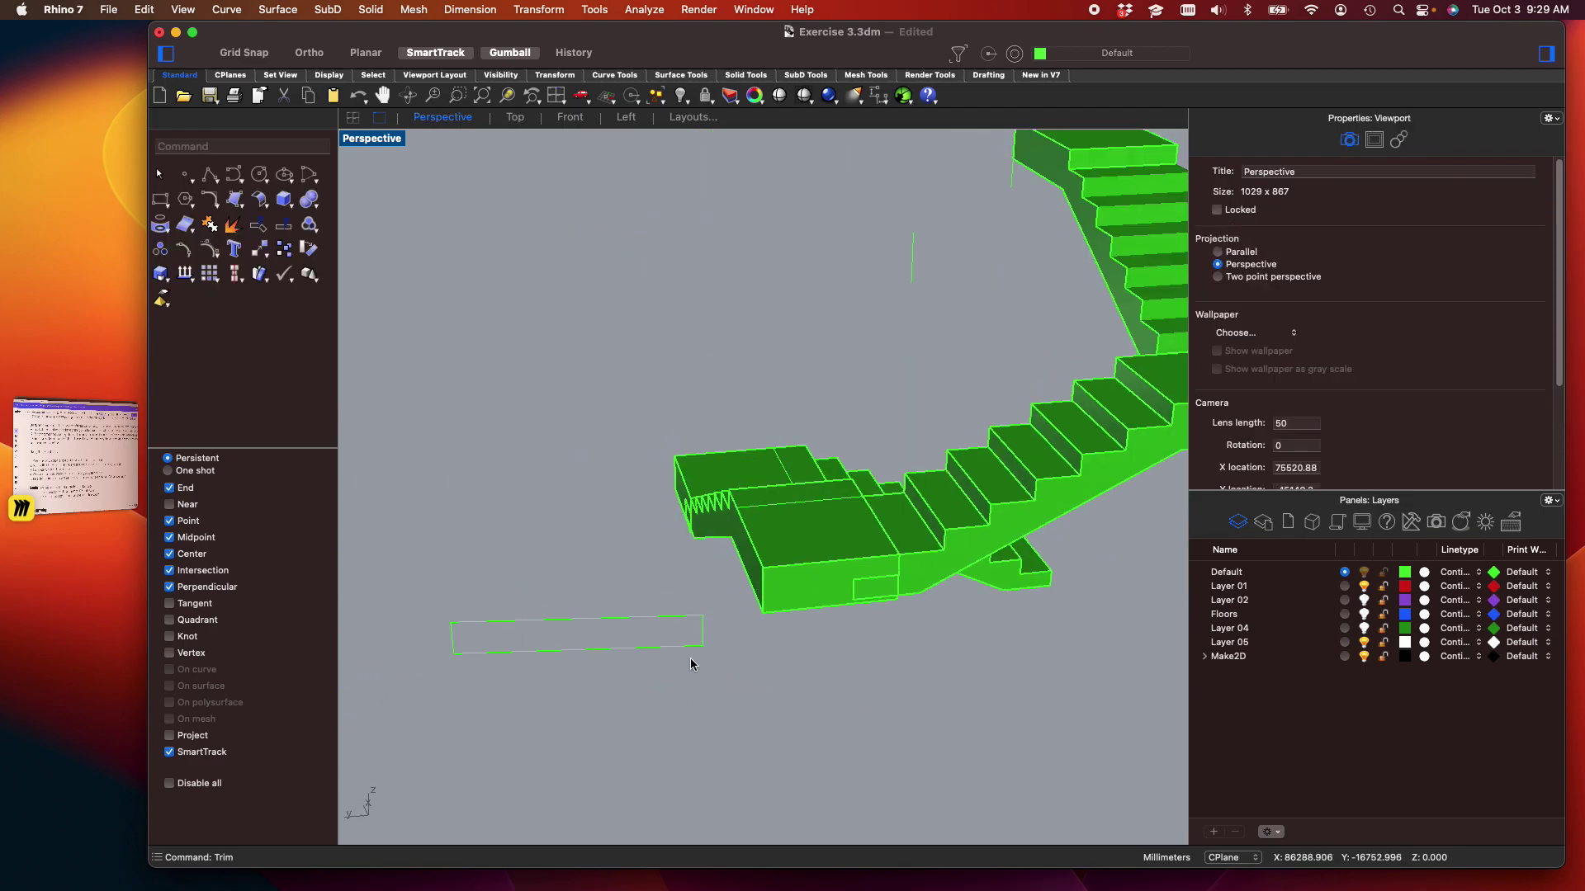
Move the four ramp profile curves from their upper endpoint on the stair side to the top landing's near upper corner
{"action": "left_click_drag", "start_coordinate": [808, 699], "coordinate": [555, 616]}
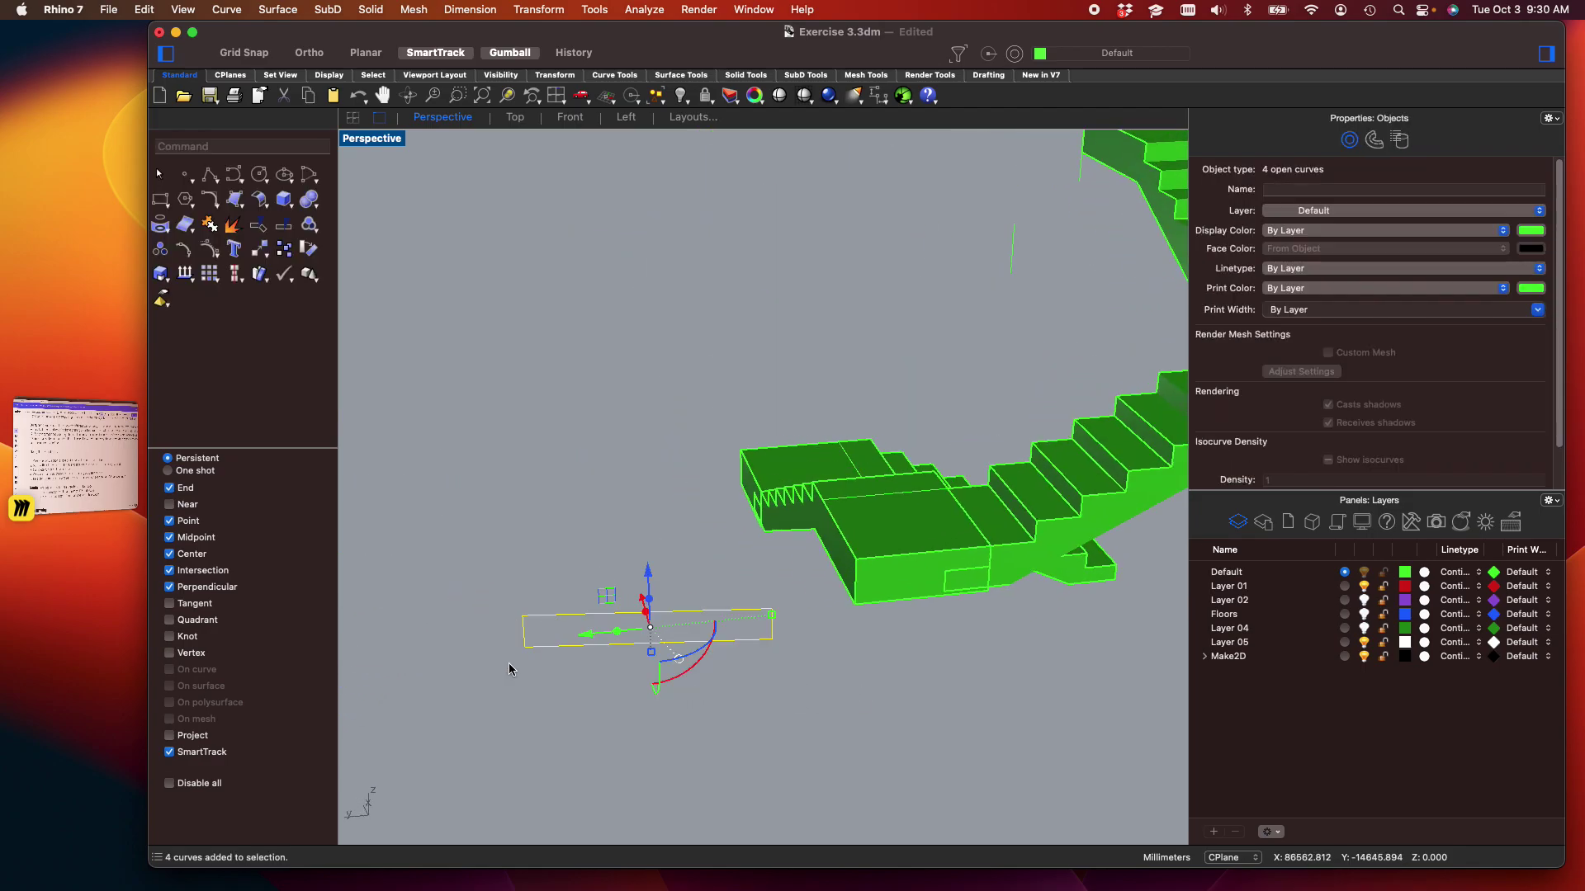
{"action": "scroll", "coordinate": [509, 665], "scroll_direction": "up", "scroll_amount": 2}
{"action": "right_click_drag", "start_coordinate": [508, 666], "coordinate": [630, 643], "text": "shift"}
{"action": "left_click", "coordinate": [488, 584]}
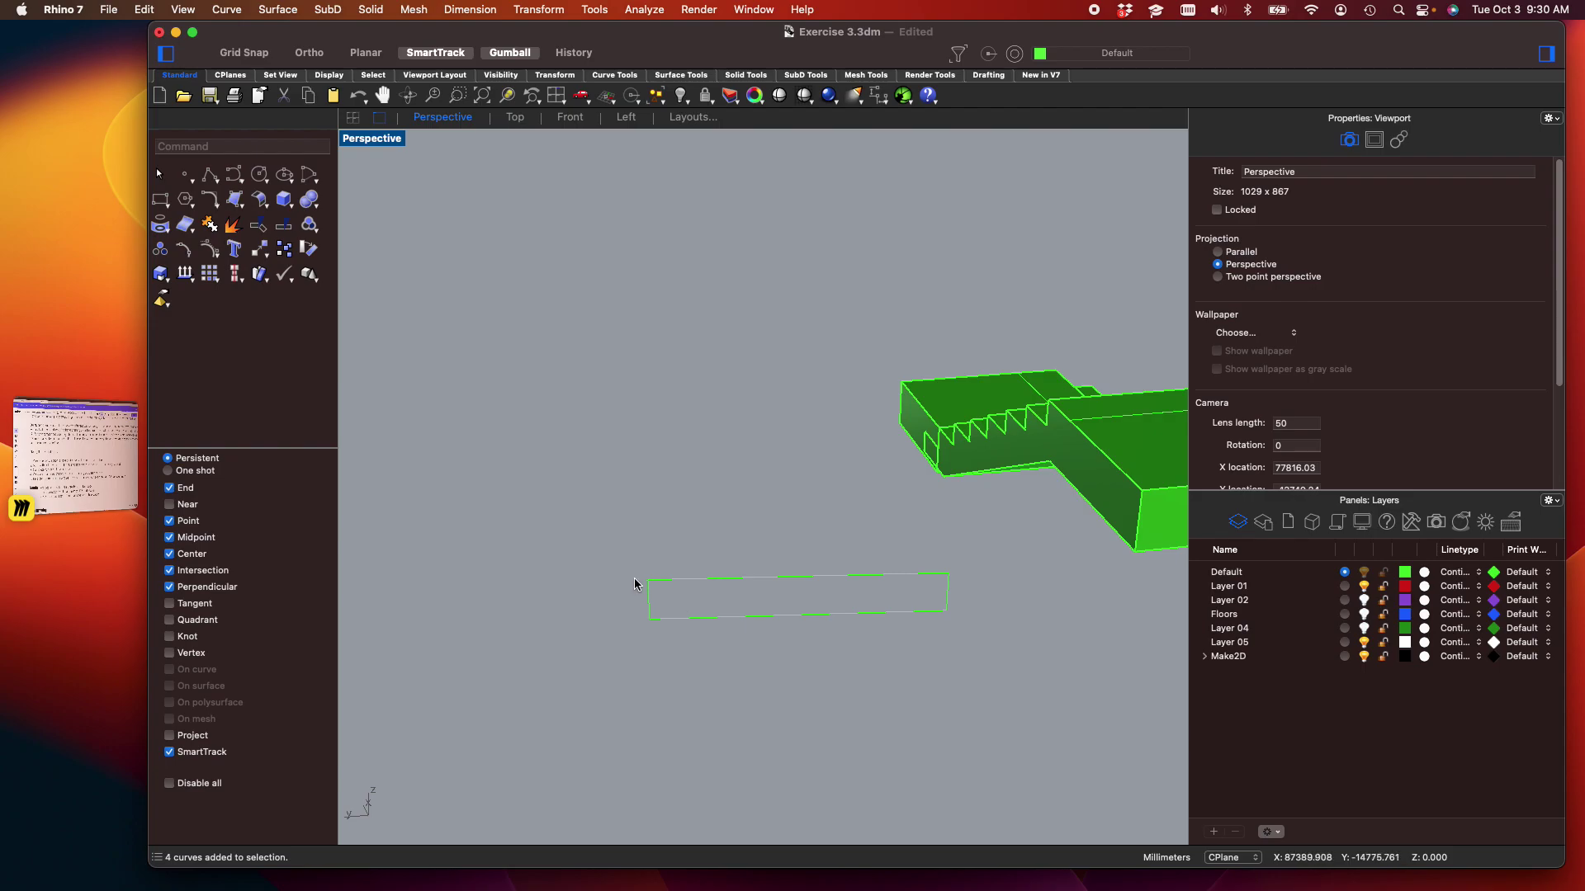
{"action": "left_click_drag", "start_coordinate": [960, 660], "coordinate": [483, 537]}
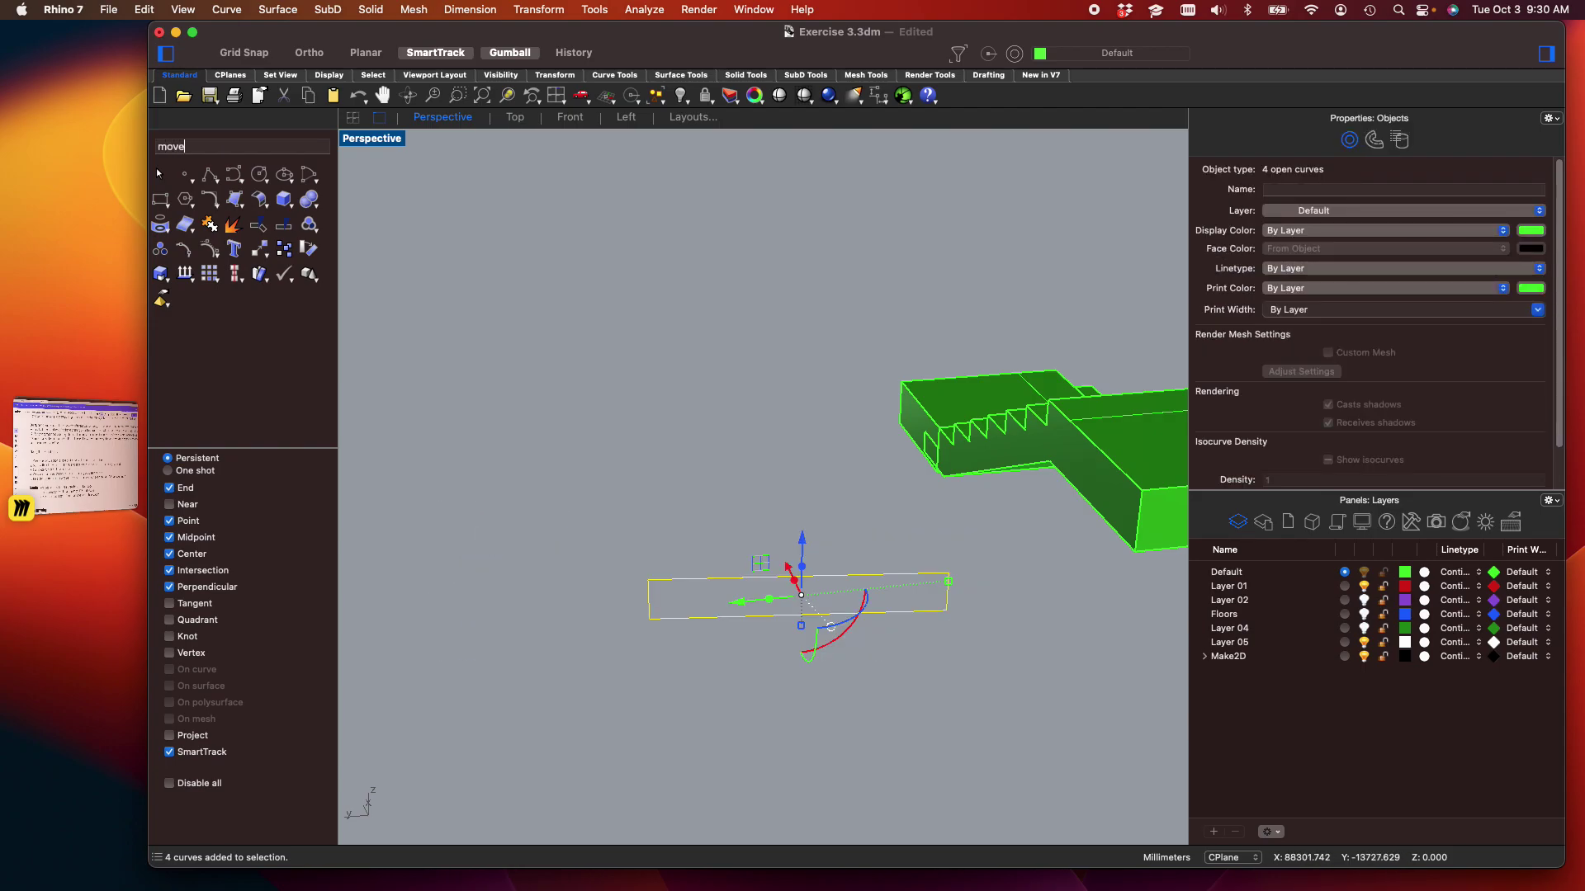
{"action": "type", "text": "mov"}
{"action": "key", "text": "Return"}
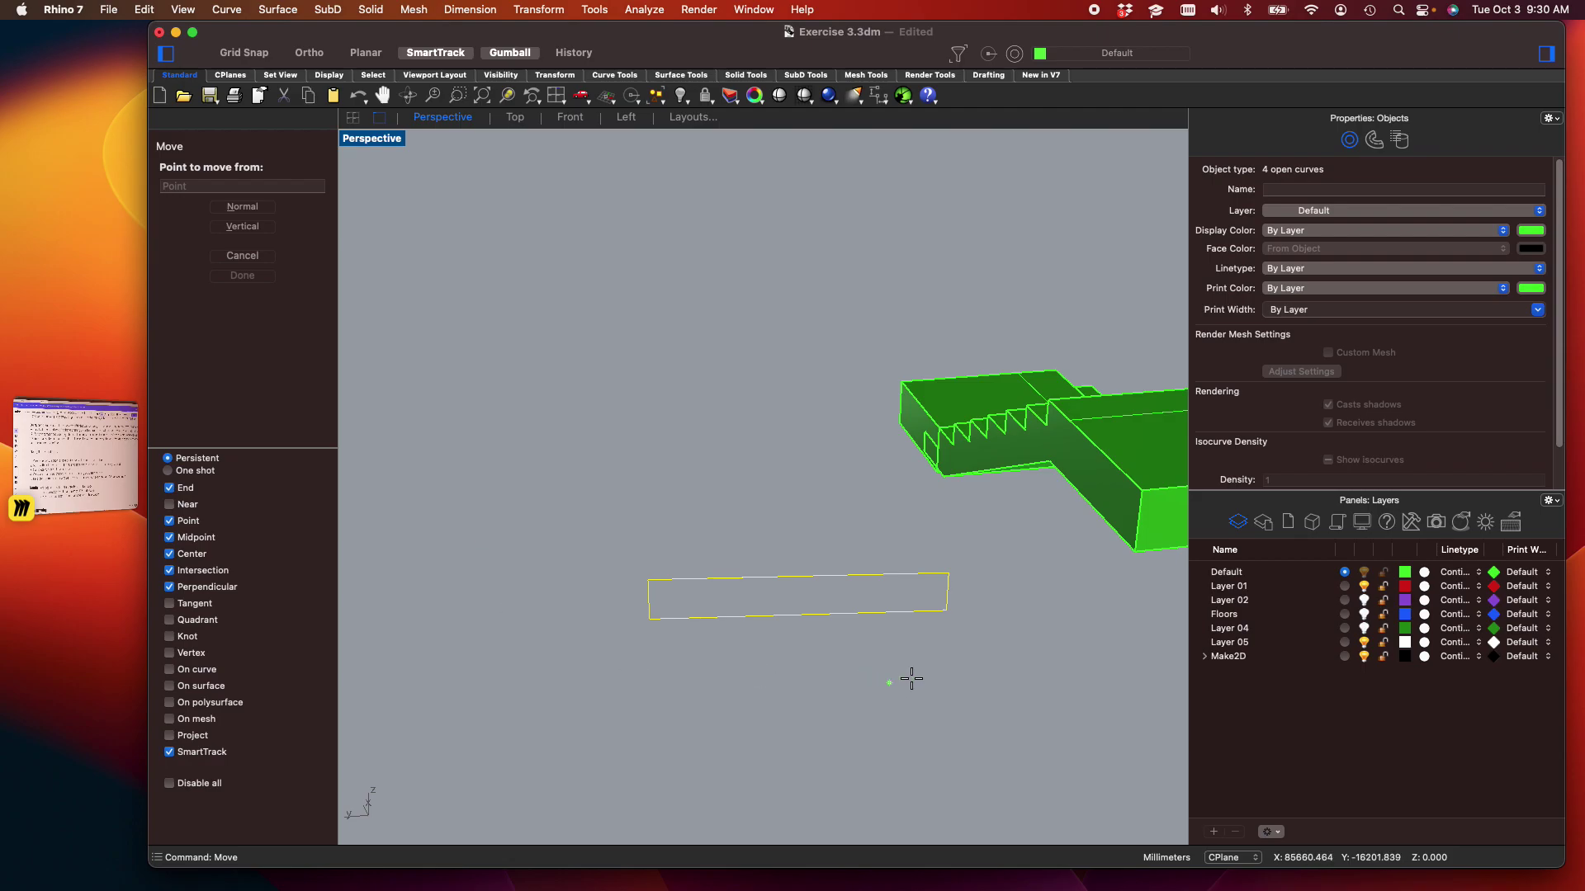
{"action": "left_click", "coordinate": [948, 576]}
{"action": "scroll", "coordinate": [948, 578], "scroll_direction": "down", "scroll_amount": 3}
{"action": "key", "text": "F8"}
{"action": "key", "text": "F8"}
{"action": "scroll", "coordinate": [970, 439], "scroll_direction": "up", "scroll_amount": 5}
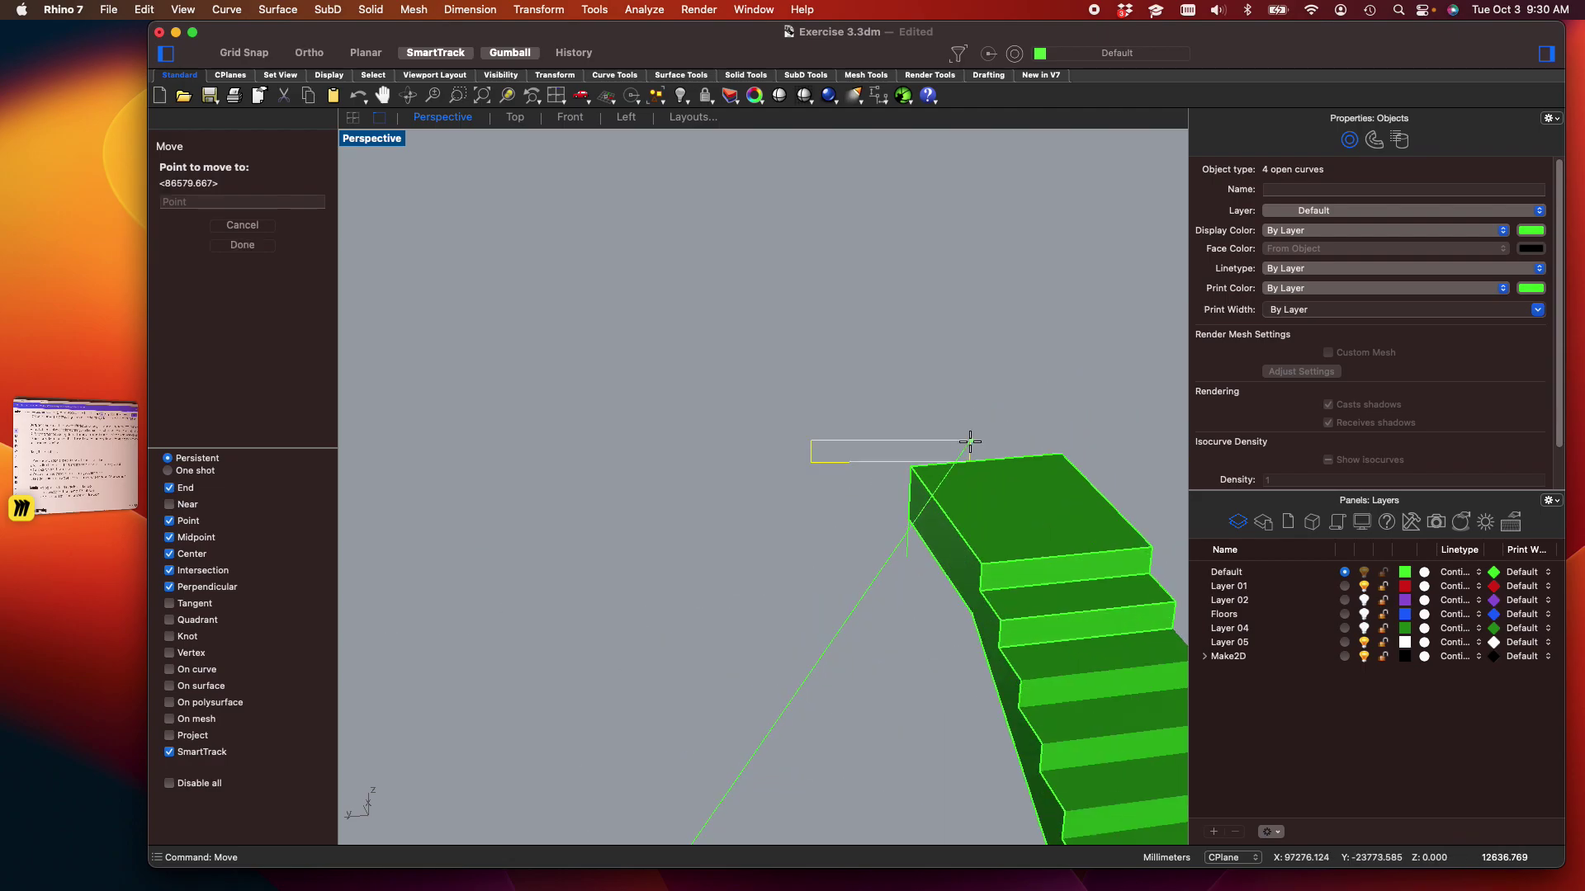
{"action": "scroll", "coordinate": [1042, 516], "scroll_direction": "up", "scroll_amount": 1}
{"action": "left_click", "coordinate": [1035, 519]}
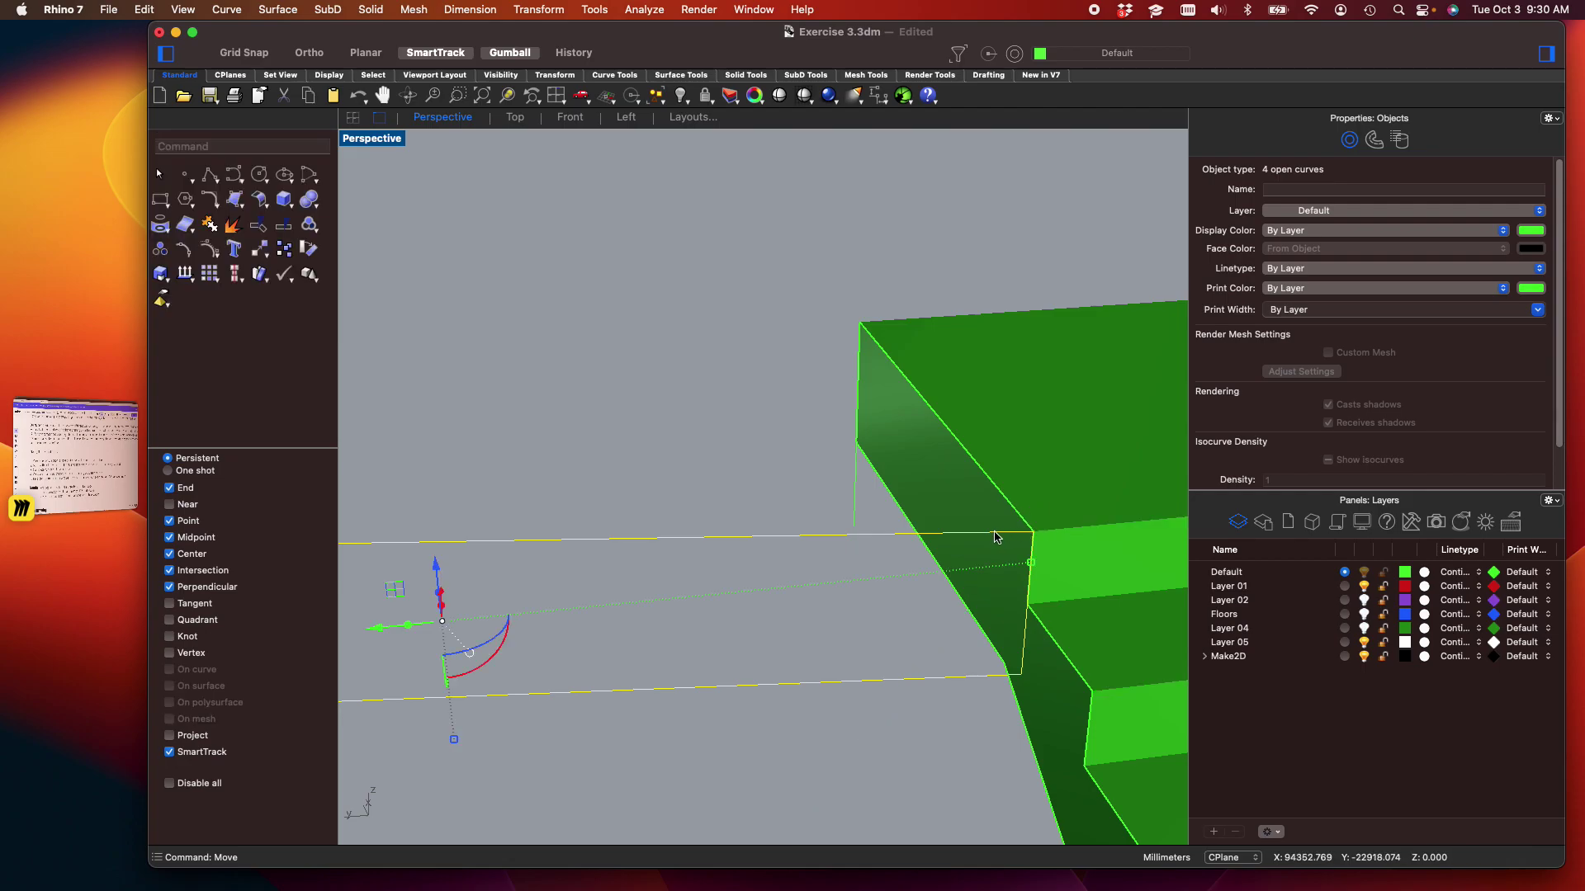
Extrude the ramp profile curves as a solid 1219.2 mm along the landing's edge to its far corner
{"action": "scroll", "coordinate": [915, 488], "scroll_direction": "down", "scroll_amount": 3}
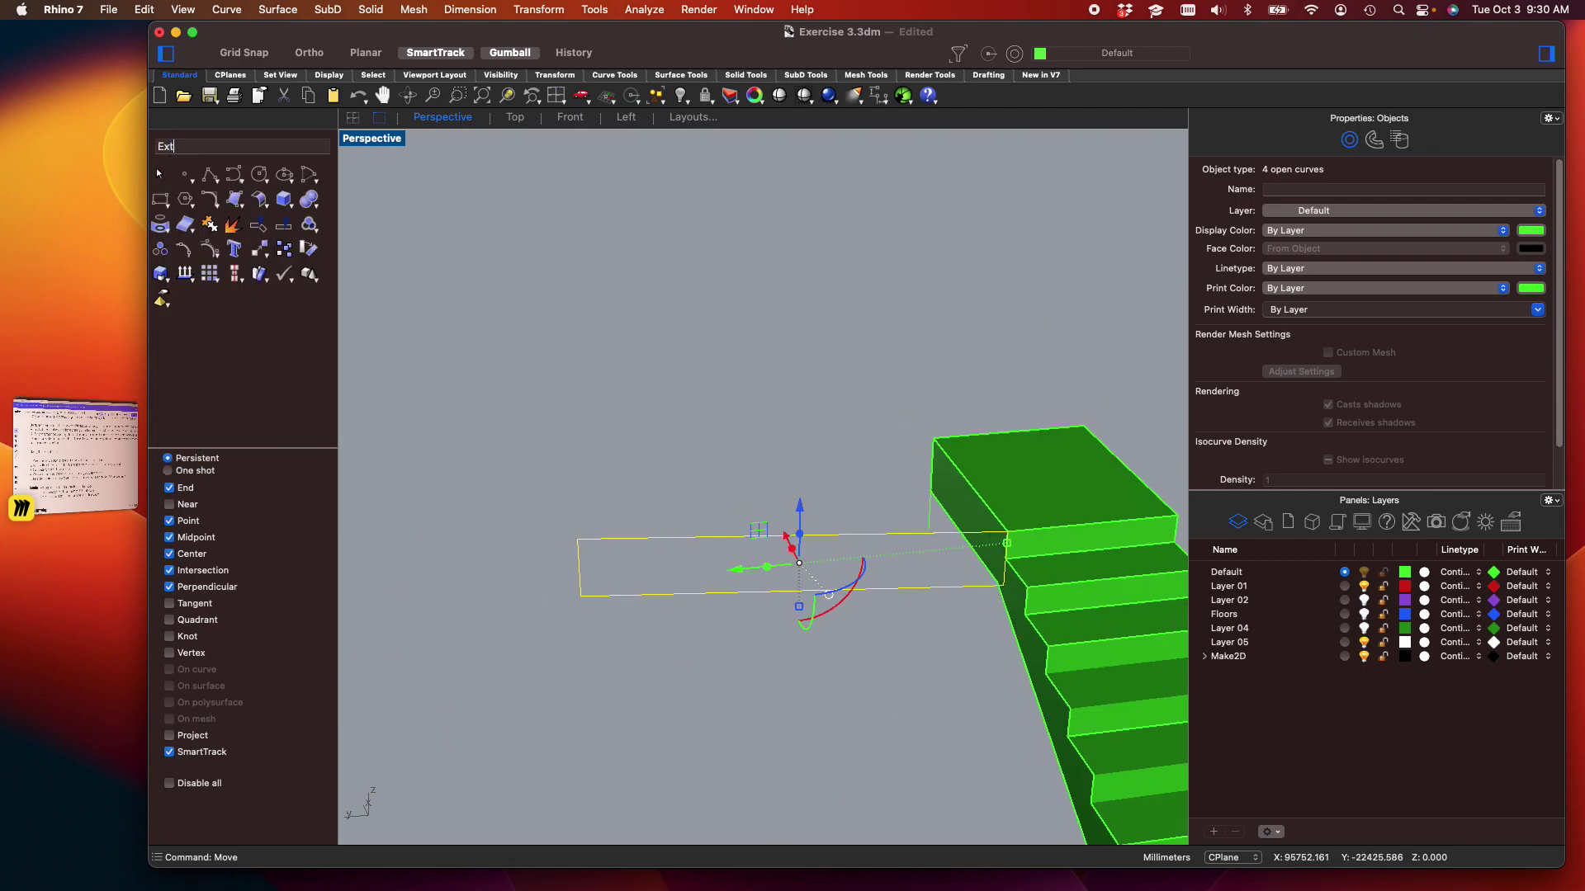
{"action": "key", "text": "Return"}
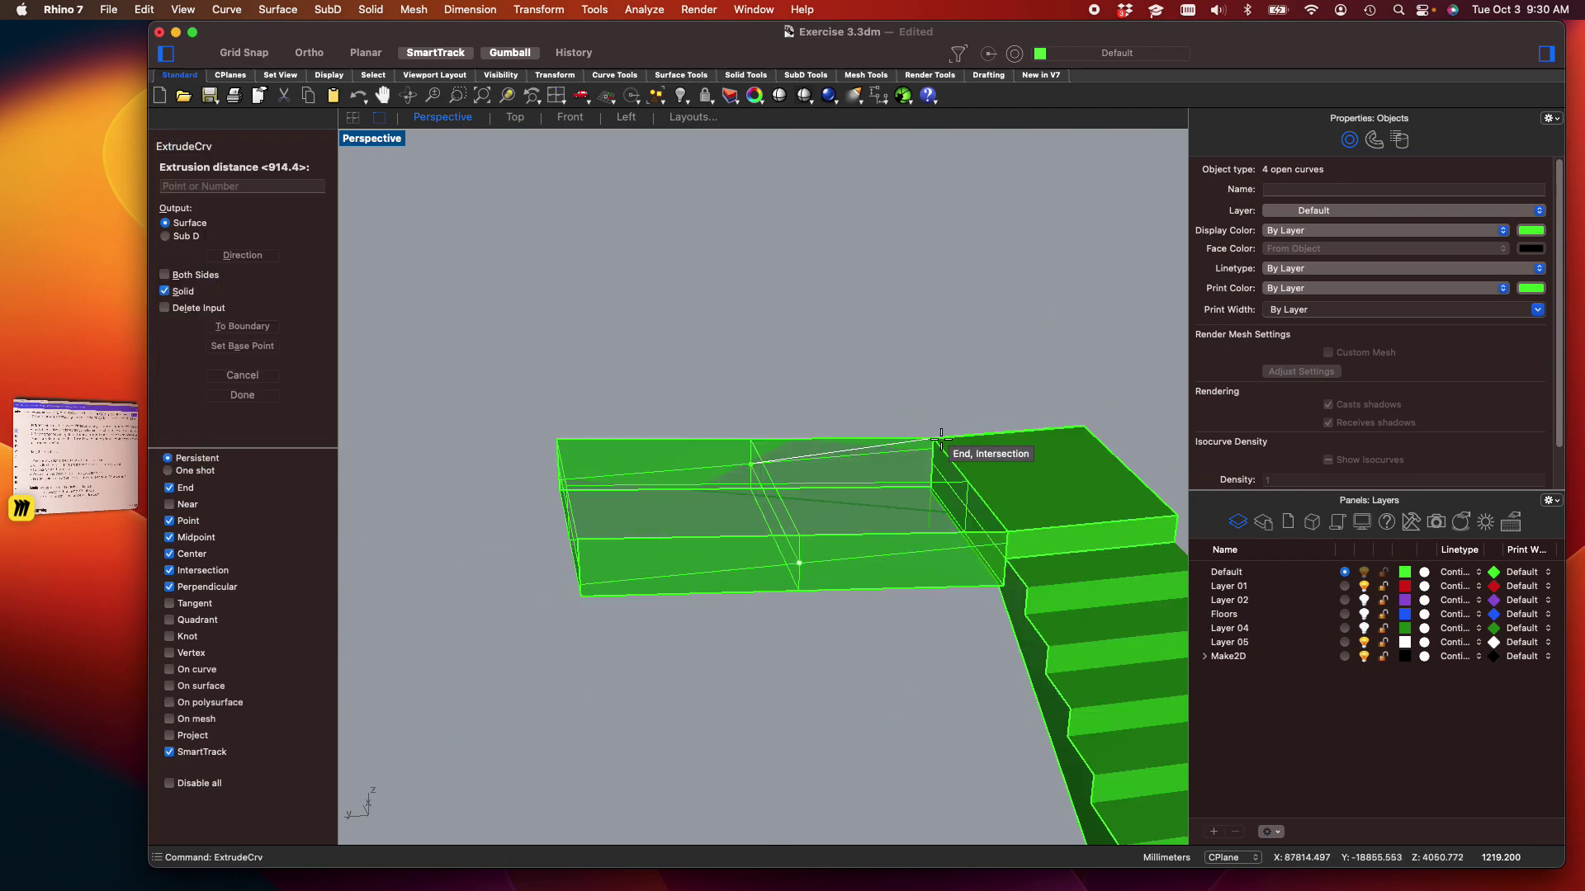
{"action": "left_click", "coordinate": [939, 437]}
Try to extrude the ramp's free end face outward with ExtrudeSrf, then undo that extrusion
{"action": "right_click_drag", "start_coordinate": [970, 448], "coordinate": [908, 628]}
{"action": "left_click", "coordinate": [820, 448]}
{"action": "type", "text": "extrude"}
{"action": "key", "text": "Down"}
{"action": "key", "text": "Down"}
{"action": "key", "text": "Down"}
{"action": "key", "text": "Down"}
{"action": "key", "text": "Down"}
{"action": "key", "text": "Return"}
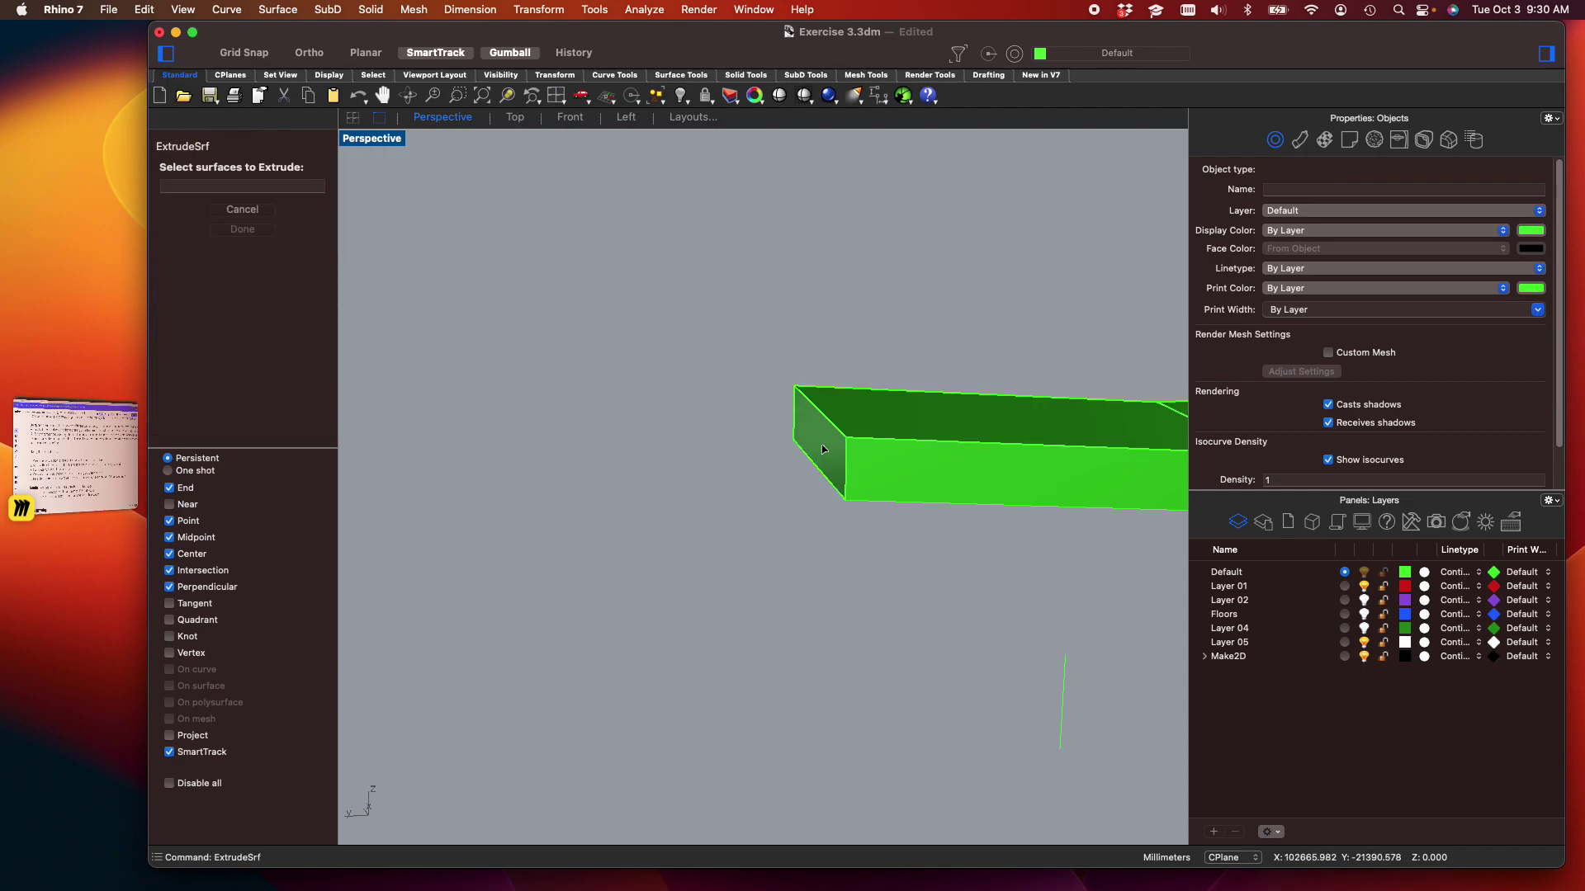
{"action": "left_click", "coordinate": [808, 417]}
{"action": "key", "text": "Return"}
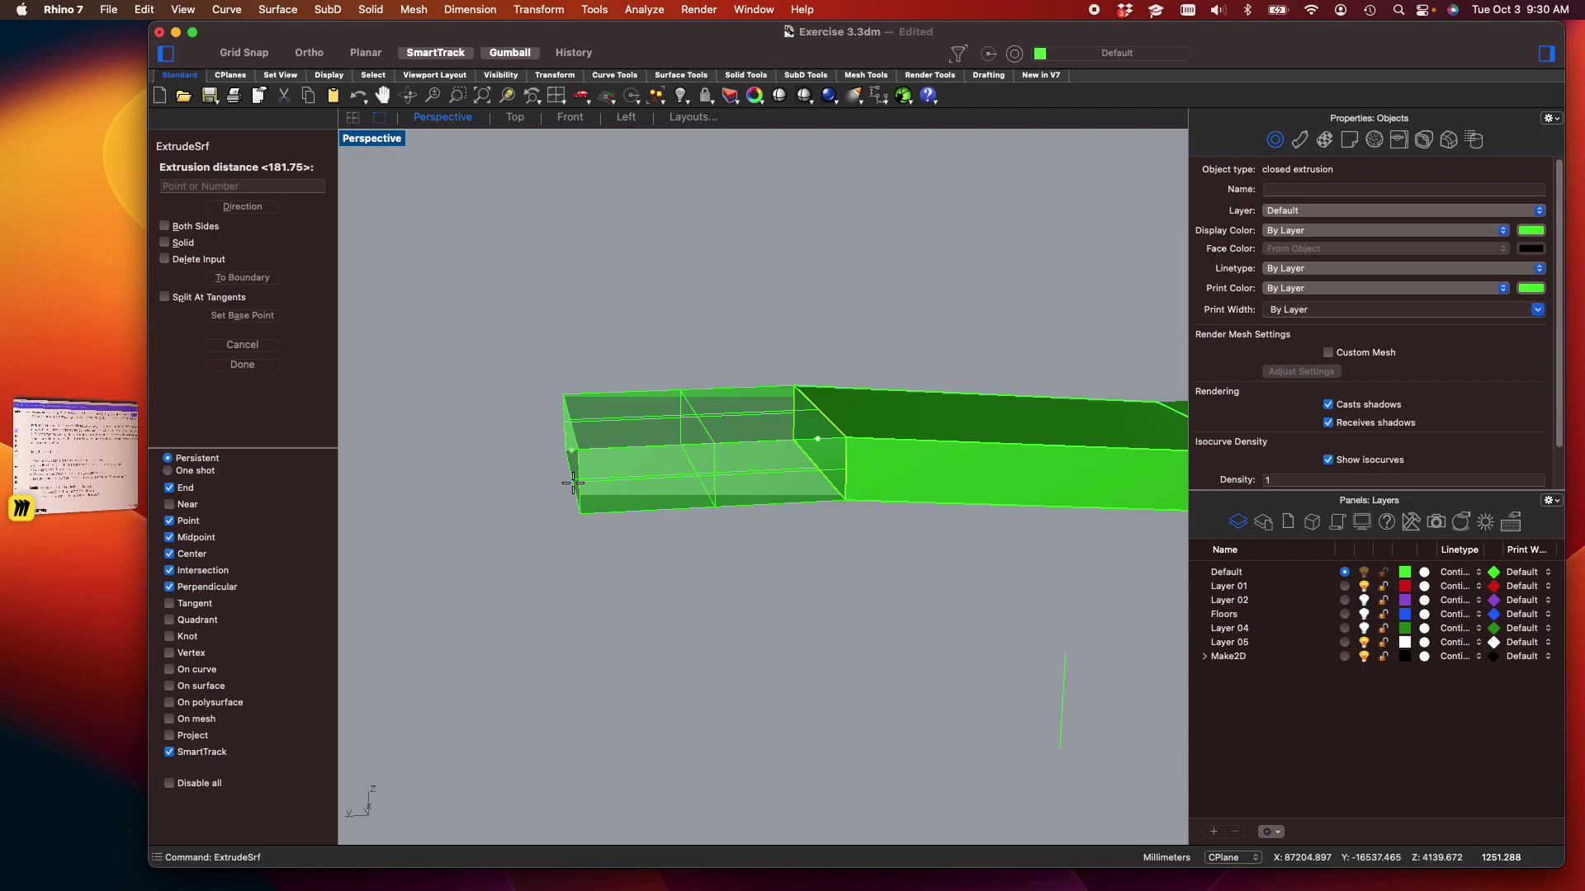
{"action": "left_click", "coordinate": [572, 489]}
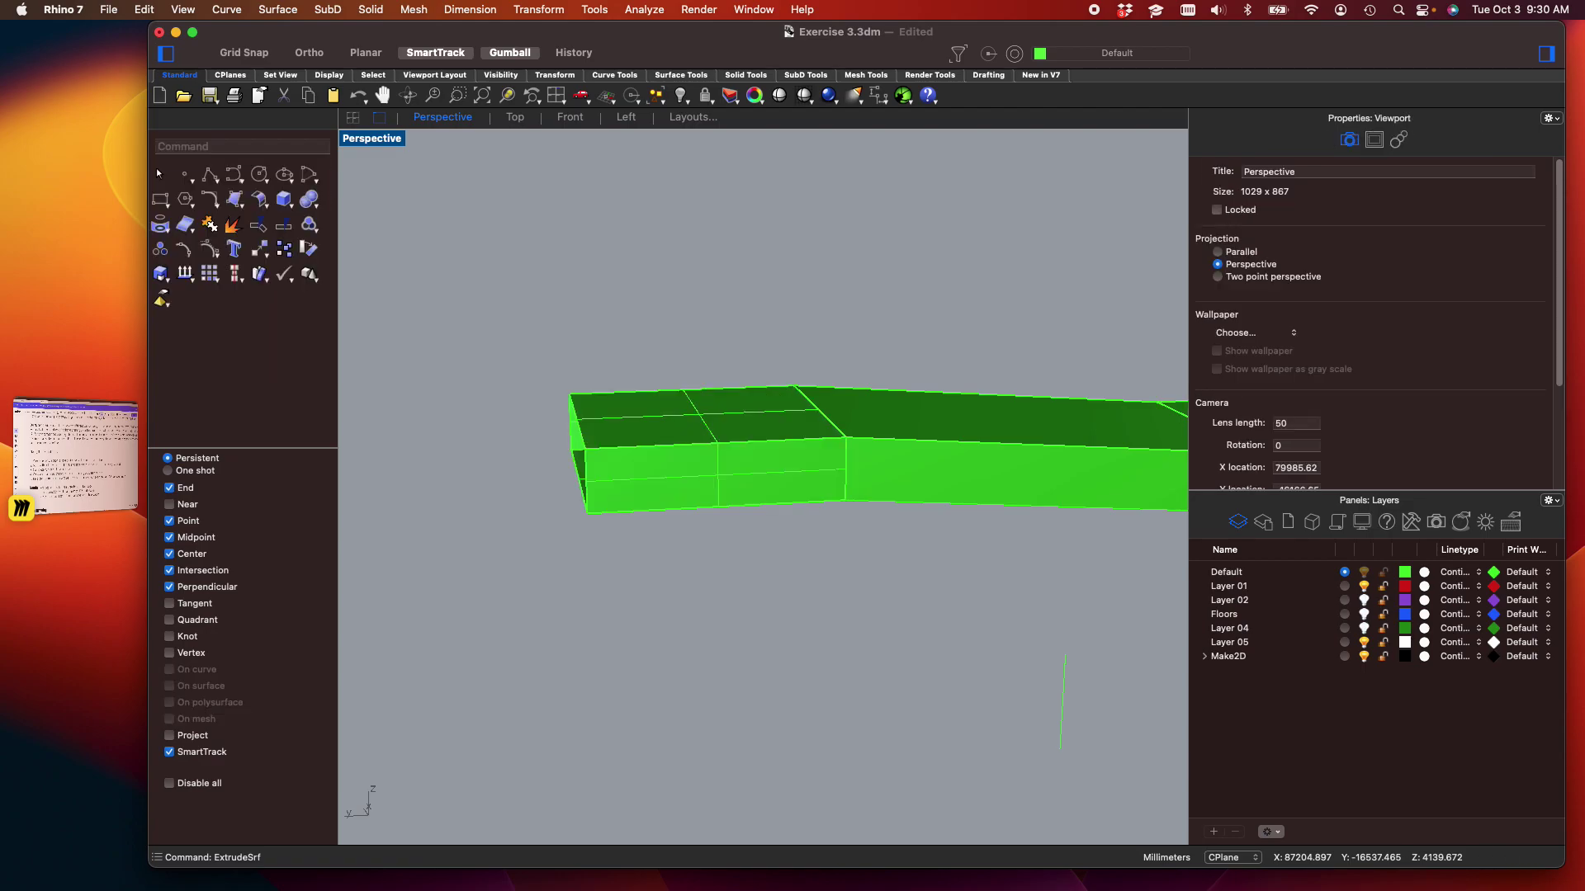
{"action": "right_click_drag", "start_coordinate": [572, 492], "coordinate": [645, 528]}
{"action": "key", "text": "super+z"}
{"action": "left_click", "coordinate": [814, 388]}
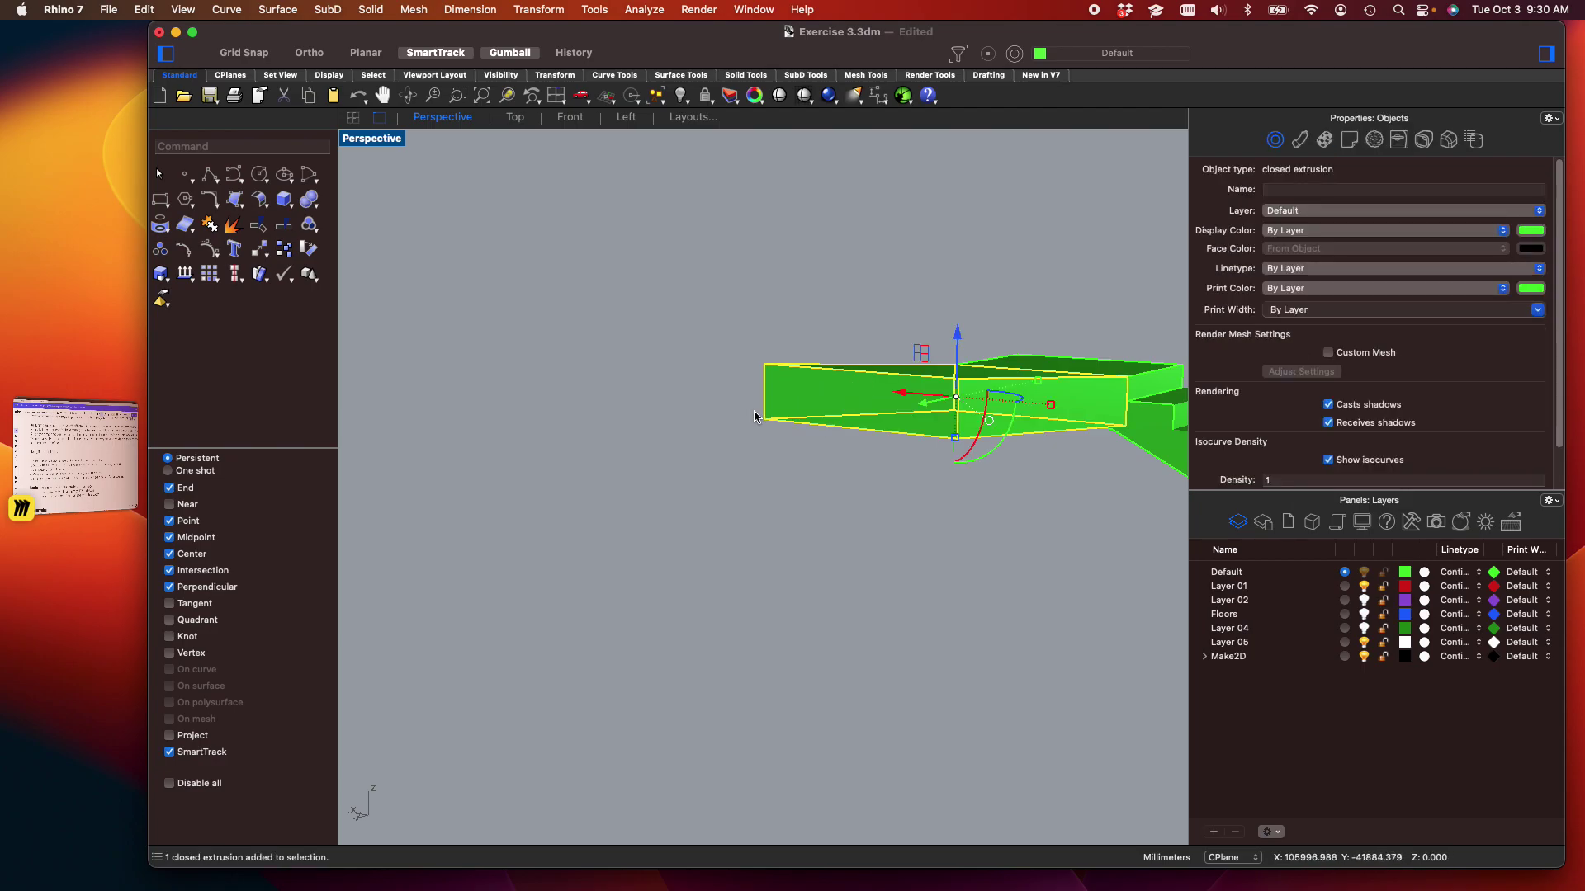
{"action": "type", "text": "extrude"}
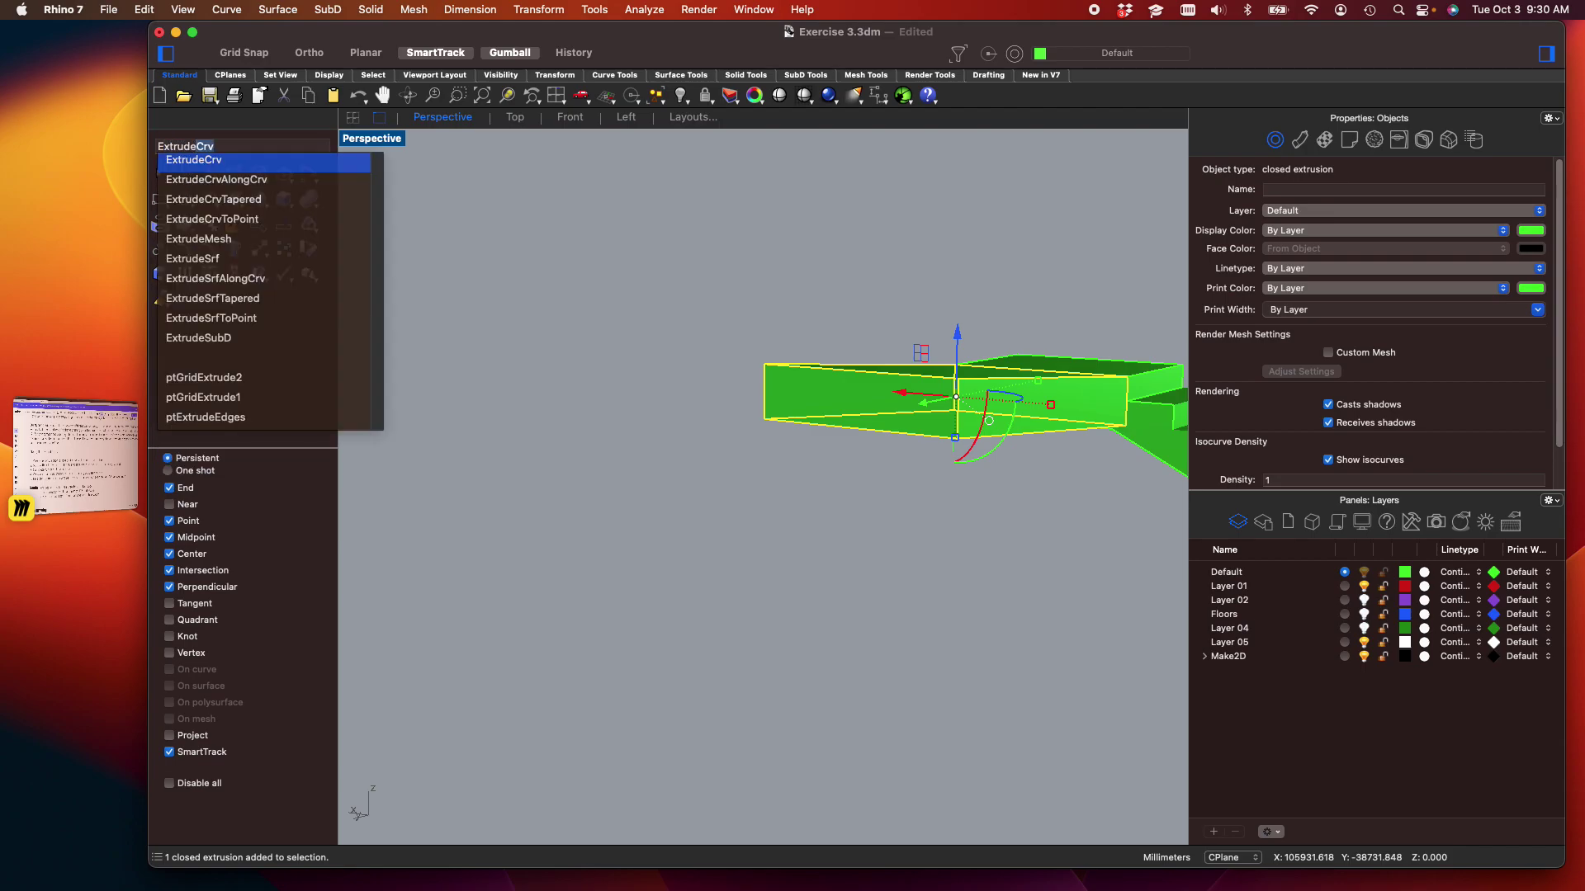
{"action": "key", "text": "Return"}
{"action": "key", "text": "Escape"}
{"action": "left_click", "coordinate": [831, 395]}
{"action": "key", "text": "Up"}
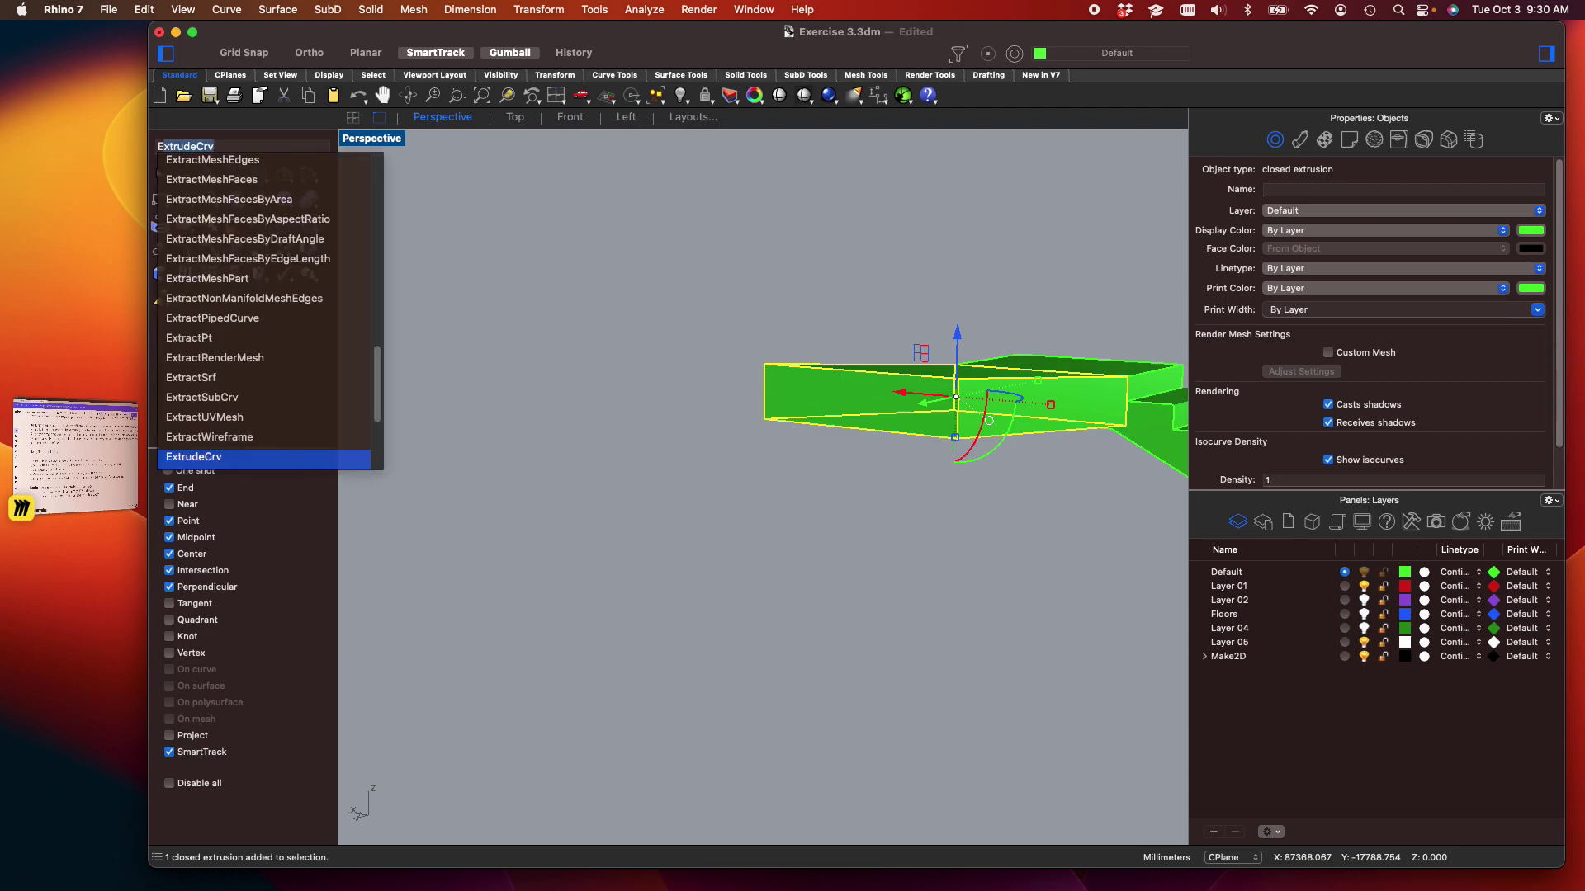
{"action": "key", "text": "Escape"}
Extrude the ramp's free end face outward as a solid with ExtrudeSrf to form a level landing beyond the ramp
{"action": "type", "text": "Extrude"}
{"action": "key", "text": "Down"}
{"action": "key", "text": "Down"}
{"action": "key", "text": "Down"}
{"action": "key", "text": "Down"}
{"action": "key", "text": "Down"}
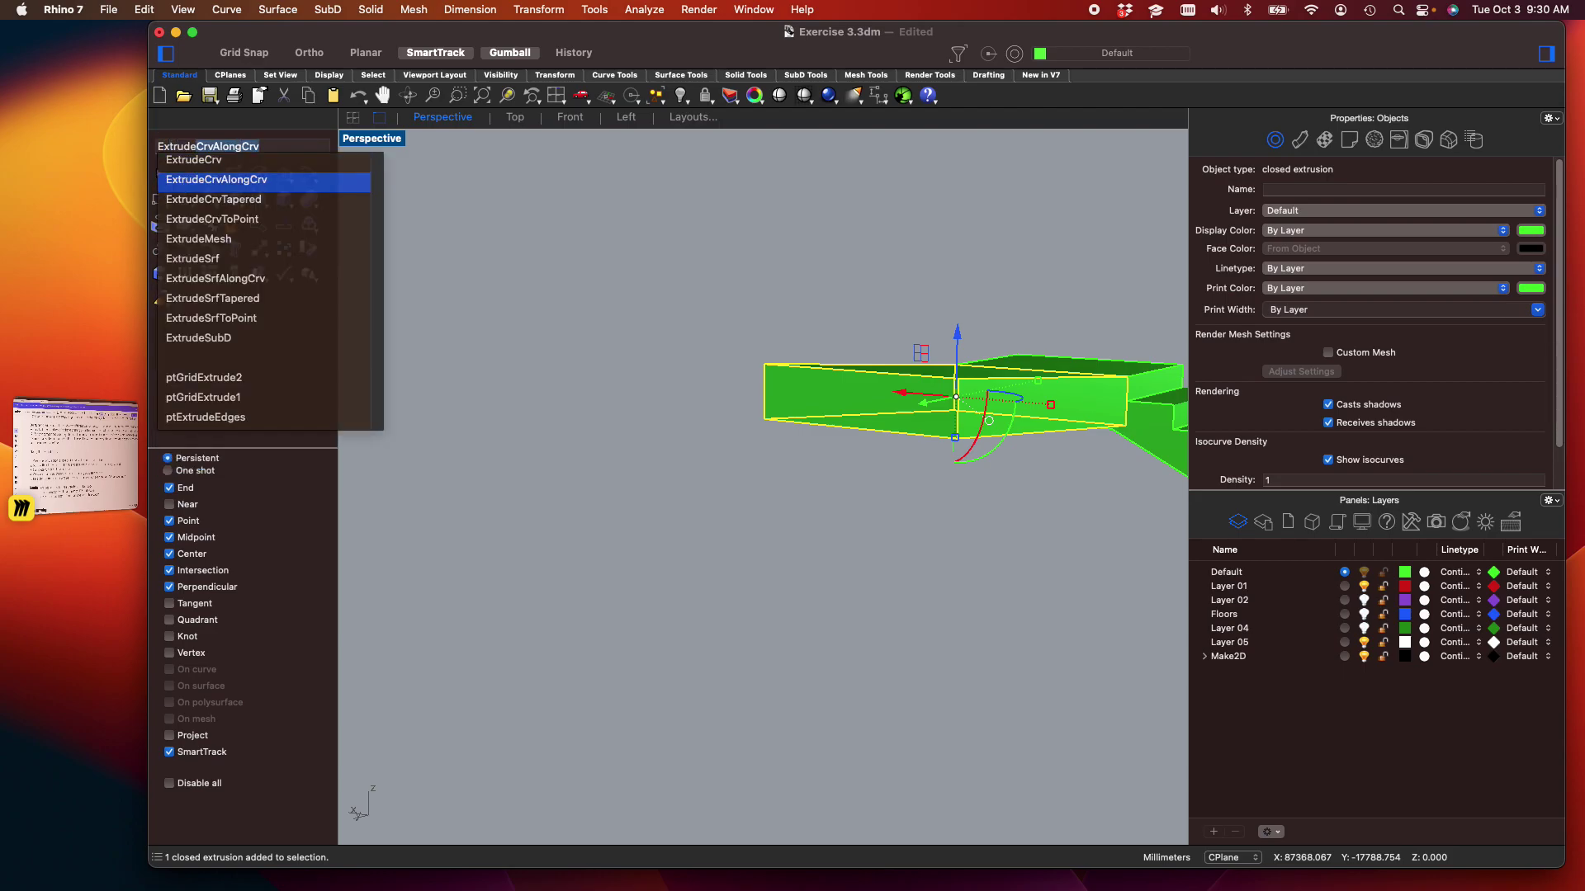
{"action": "key", "text": "Return"}
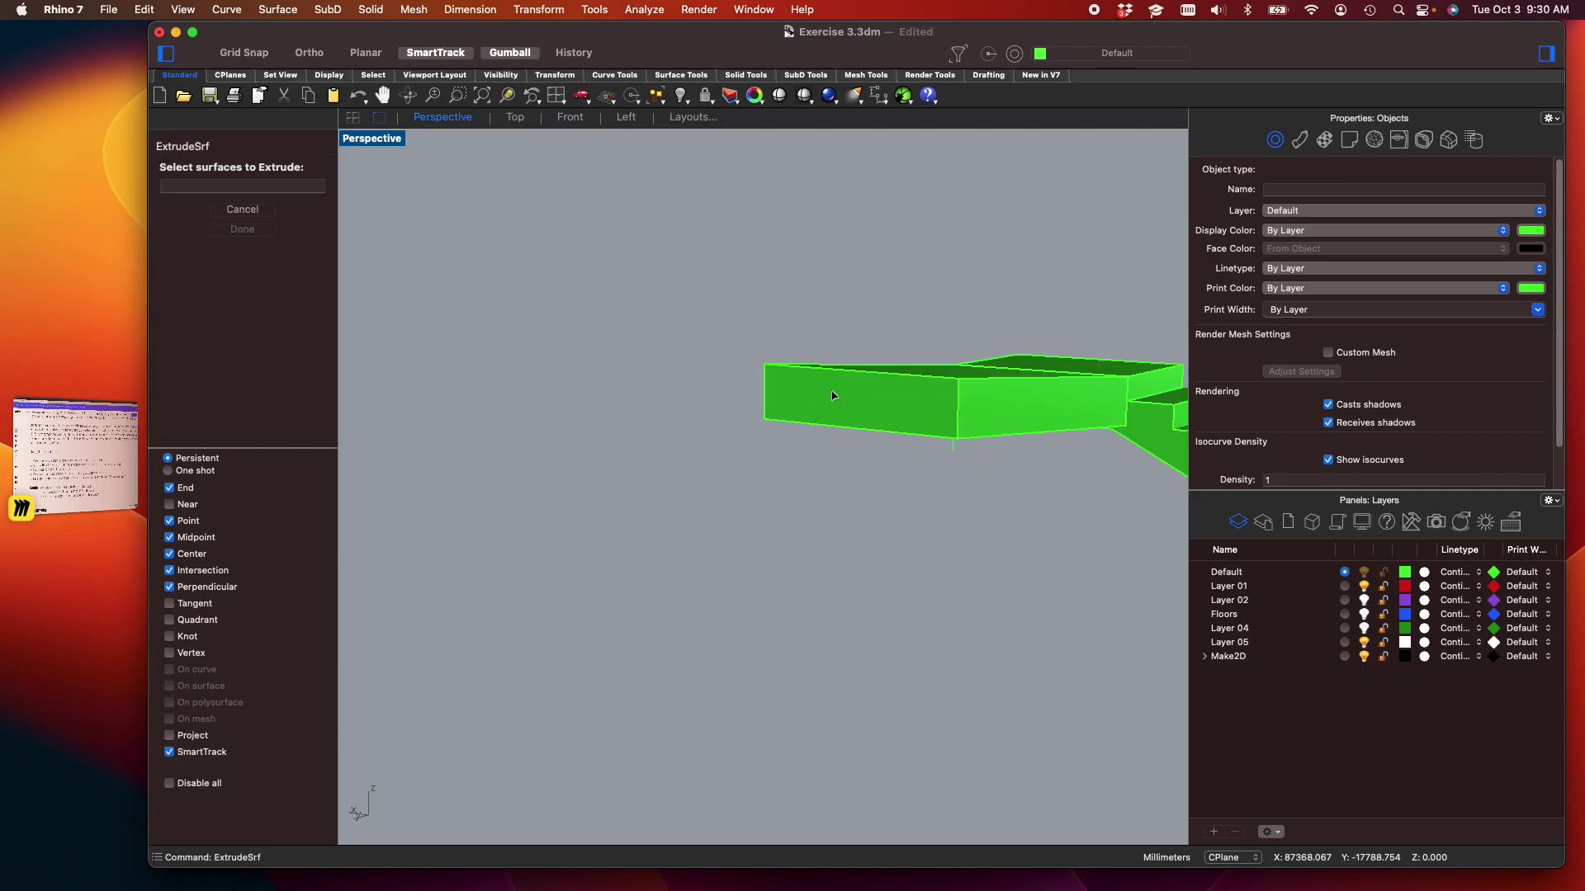
{"action": "left_click", "coordinate": [809, 410]}
{"action": "key", "text": "Return"}
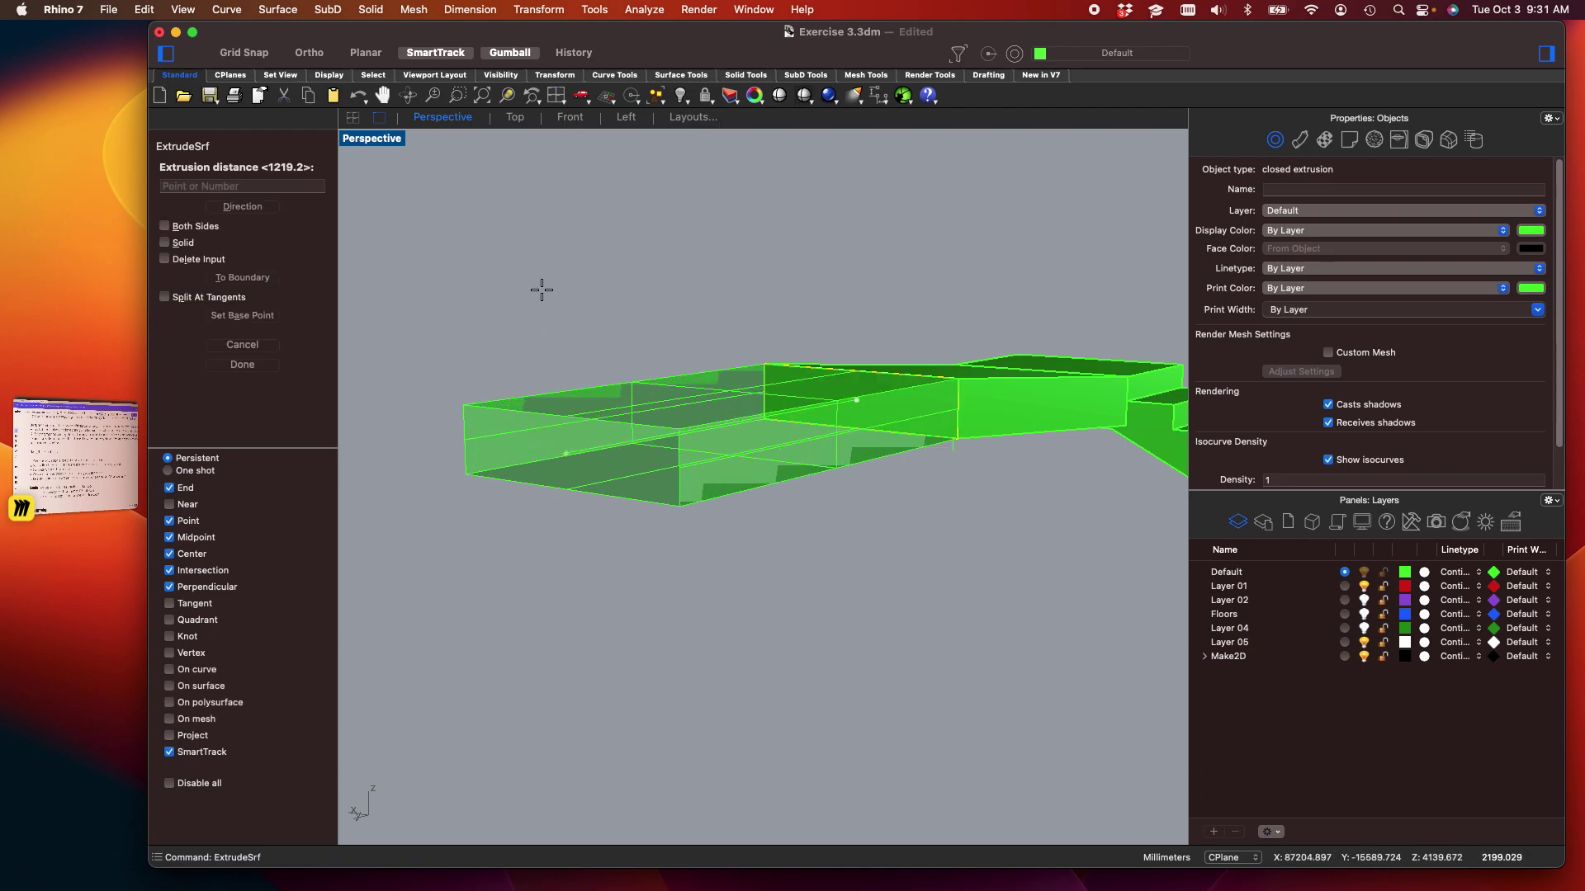
{"action": "left_click", "coordinate": [165, 242]}
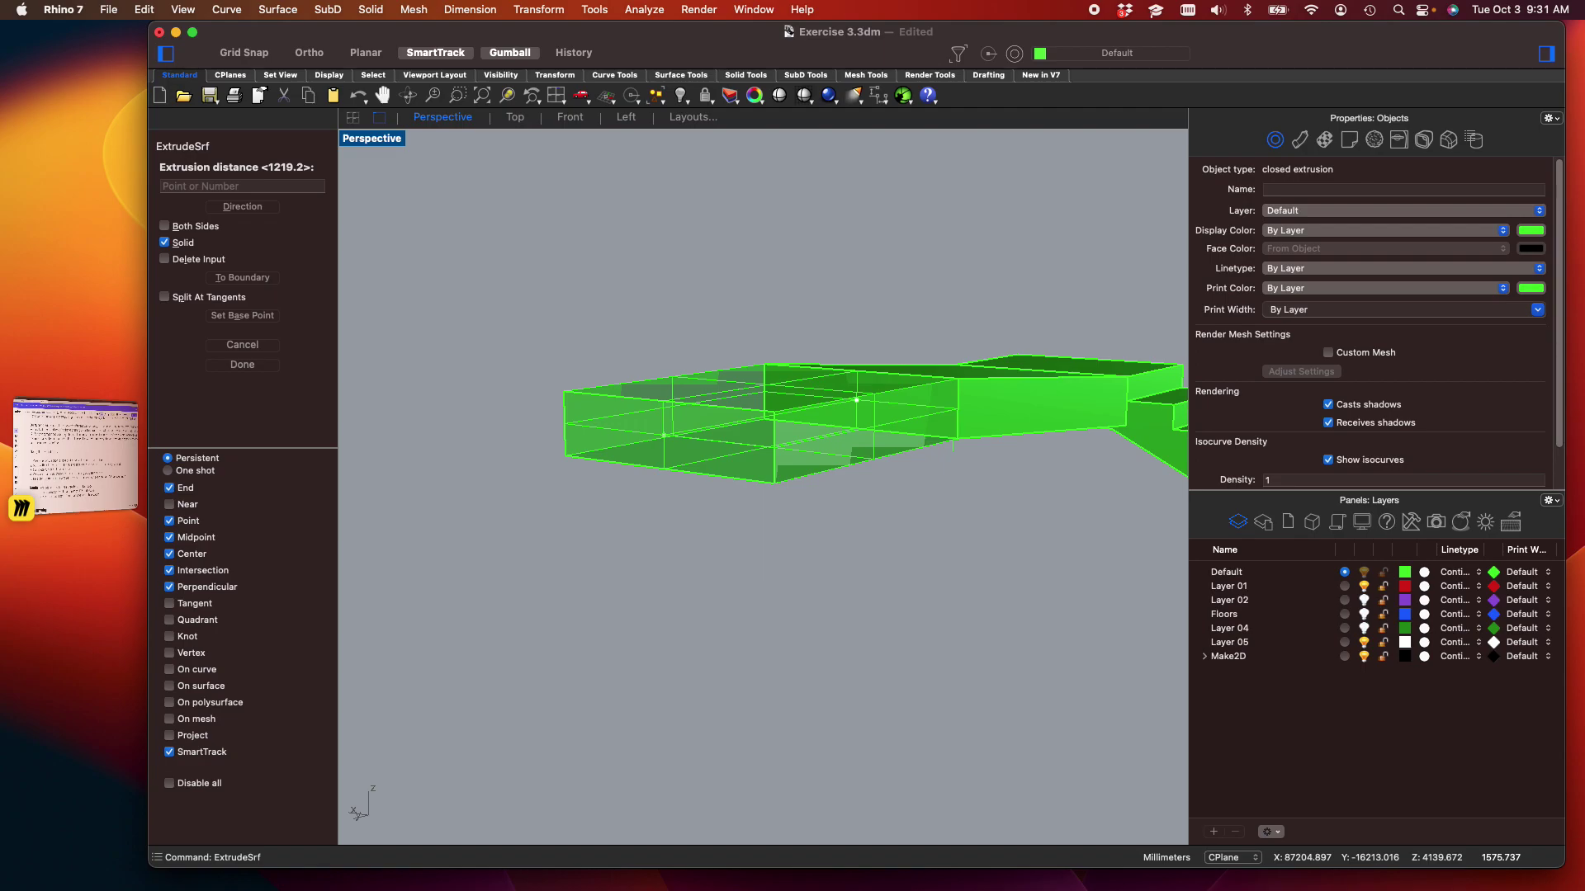
{"action": "left_click", "coordinate": [842, 477]}
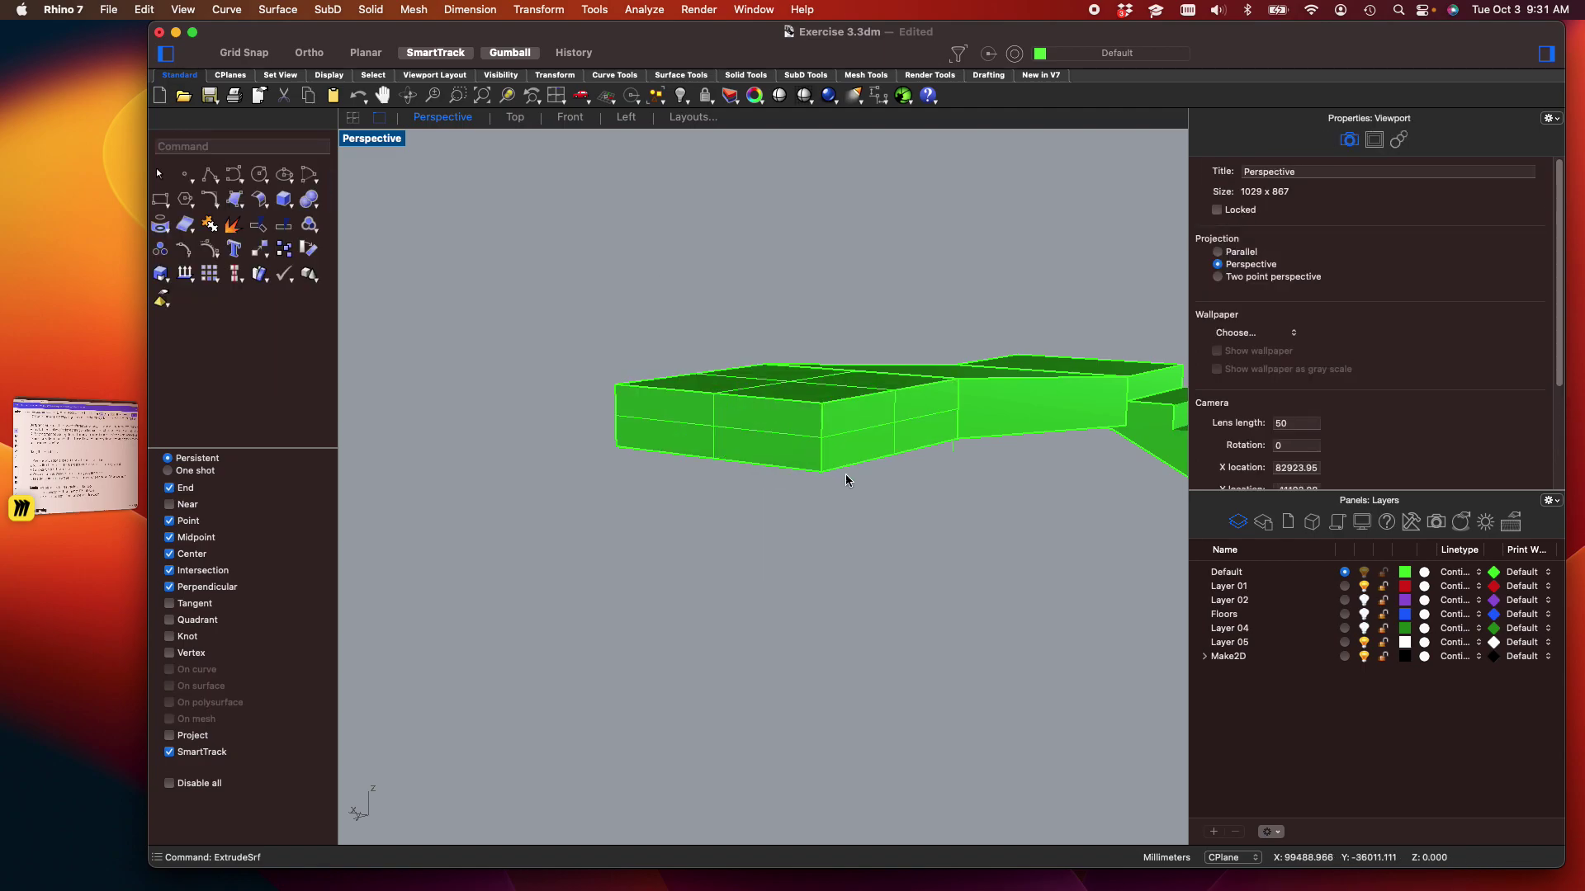
Turn off the isocurve display for the new landing block at the ramp's end
{"action": "scroll", "coordinate": [1436, 479], "scroll_direction": "down", "scroll_amount": 3}
{"action": "scroll", "coordinate": [1437, 479], "scroll_direction": "up", "scroll_amount": 3}
{"action": "left_click", "coordinate": [804, 422]}
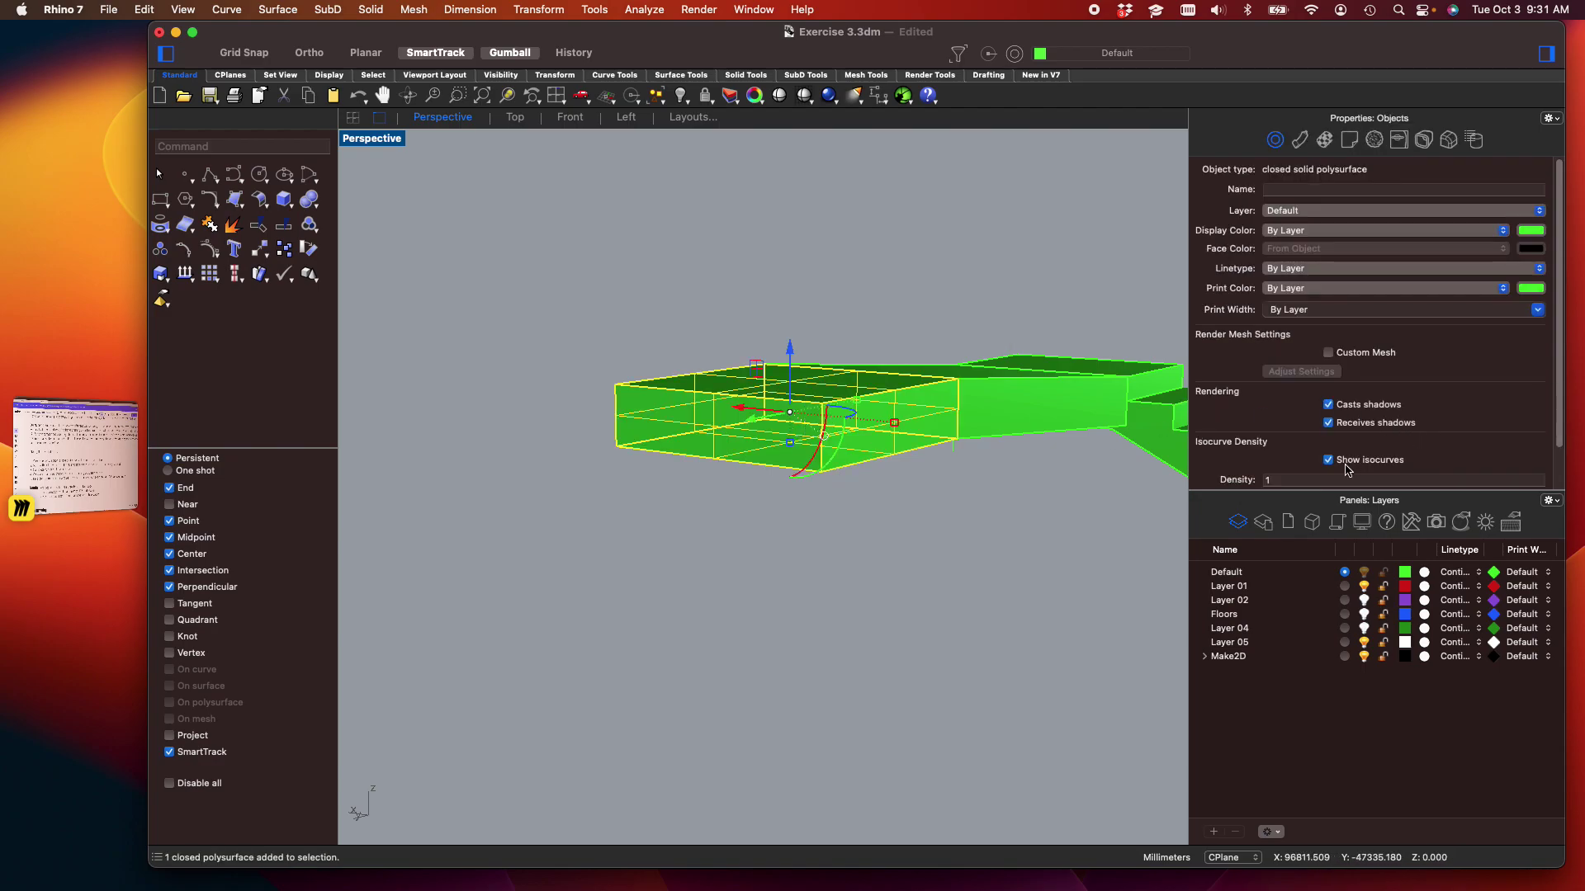
{"action": "scroll", "coordinate": [1337, 454], "scroll_direction": "down", "scroll_amount": 1}
{"action": "scroll", "coordinate": [962, 533], "scroll_direction": "down", "scroll_amount": 5}
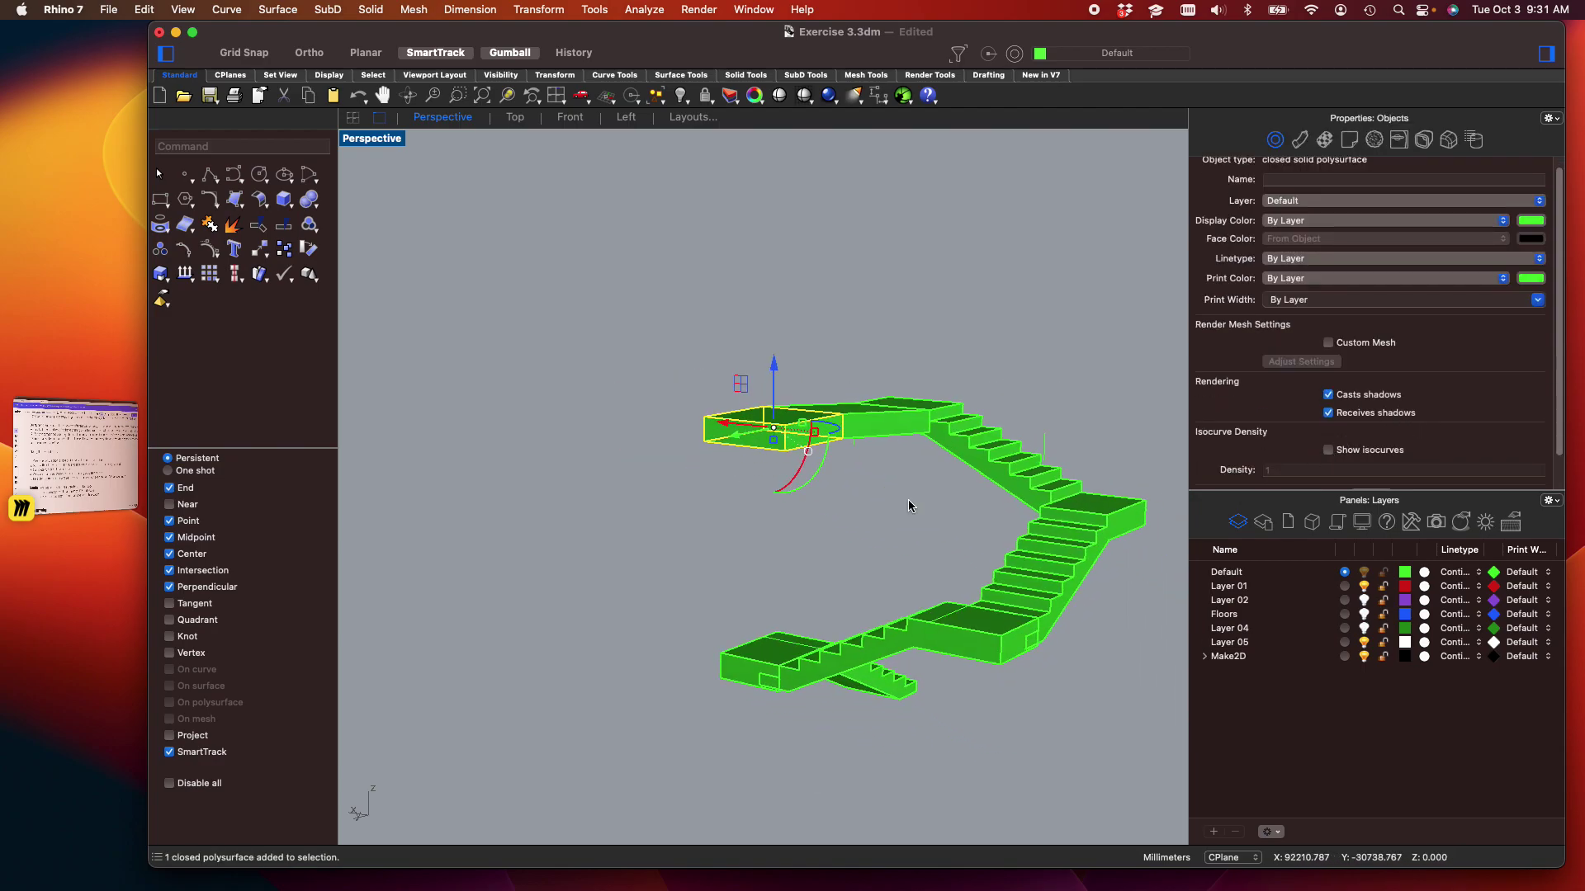
{"action": "left_click", "coordinate": [958, 525]}
Copy the lower stair flight with its landing from its bottom outer corner to the upper corner of the new landing beyond the ramp
{"action": "right_click_drag", "start_coordinate": [904, 523], "coordinate": [822, 573], "text": "shift"}
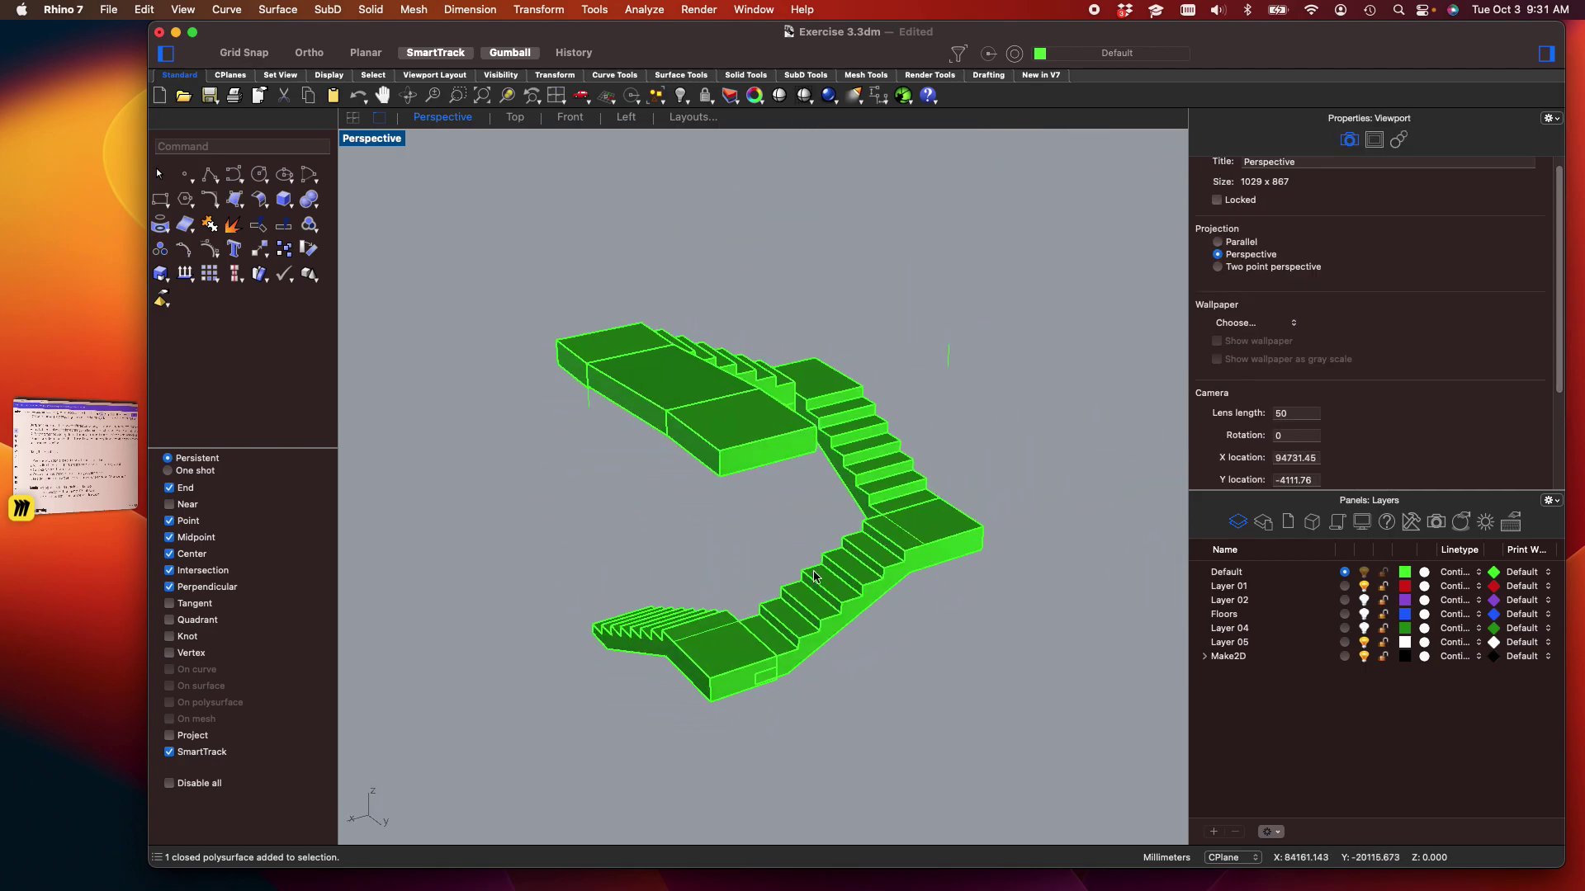
{"action": "scroll", "coordinate": [821, 573], "scroll_direction": "up", "scroll_amount": 3}
{"action": "left_click", "coordinate": [802, 630]}
{"action": "type", "text": "co"}
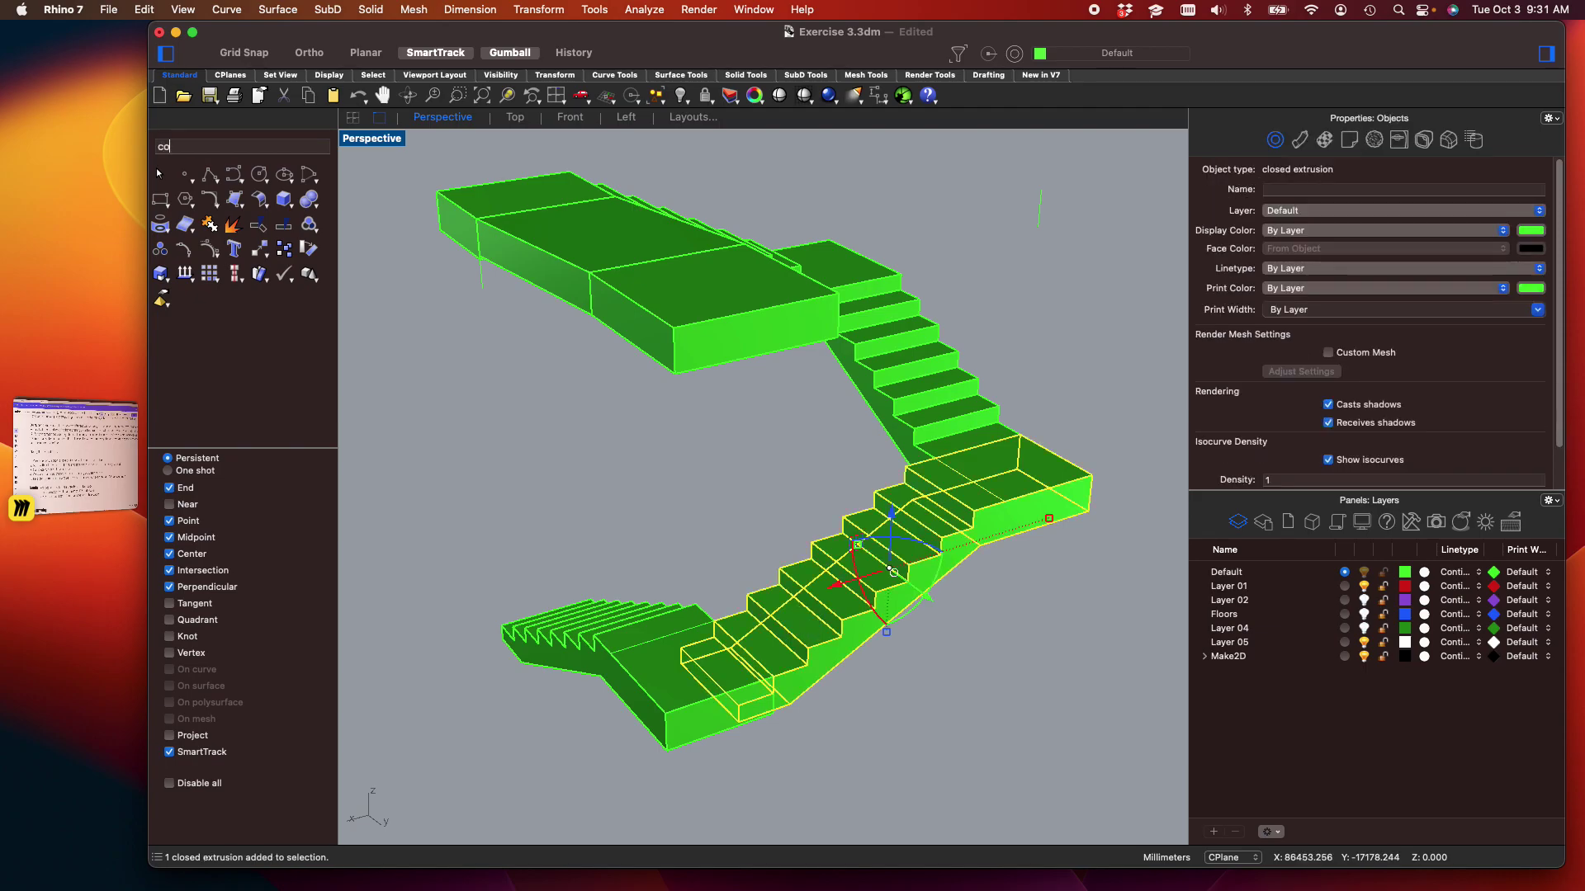
{"action": "type", "text": "py"}
{"action": "key", "text": "Return"}
{"action": "scroll", "coordinate": [694, 728], "scroll_direction": "up", "scroll_amount": 8}
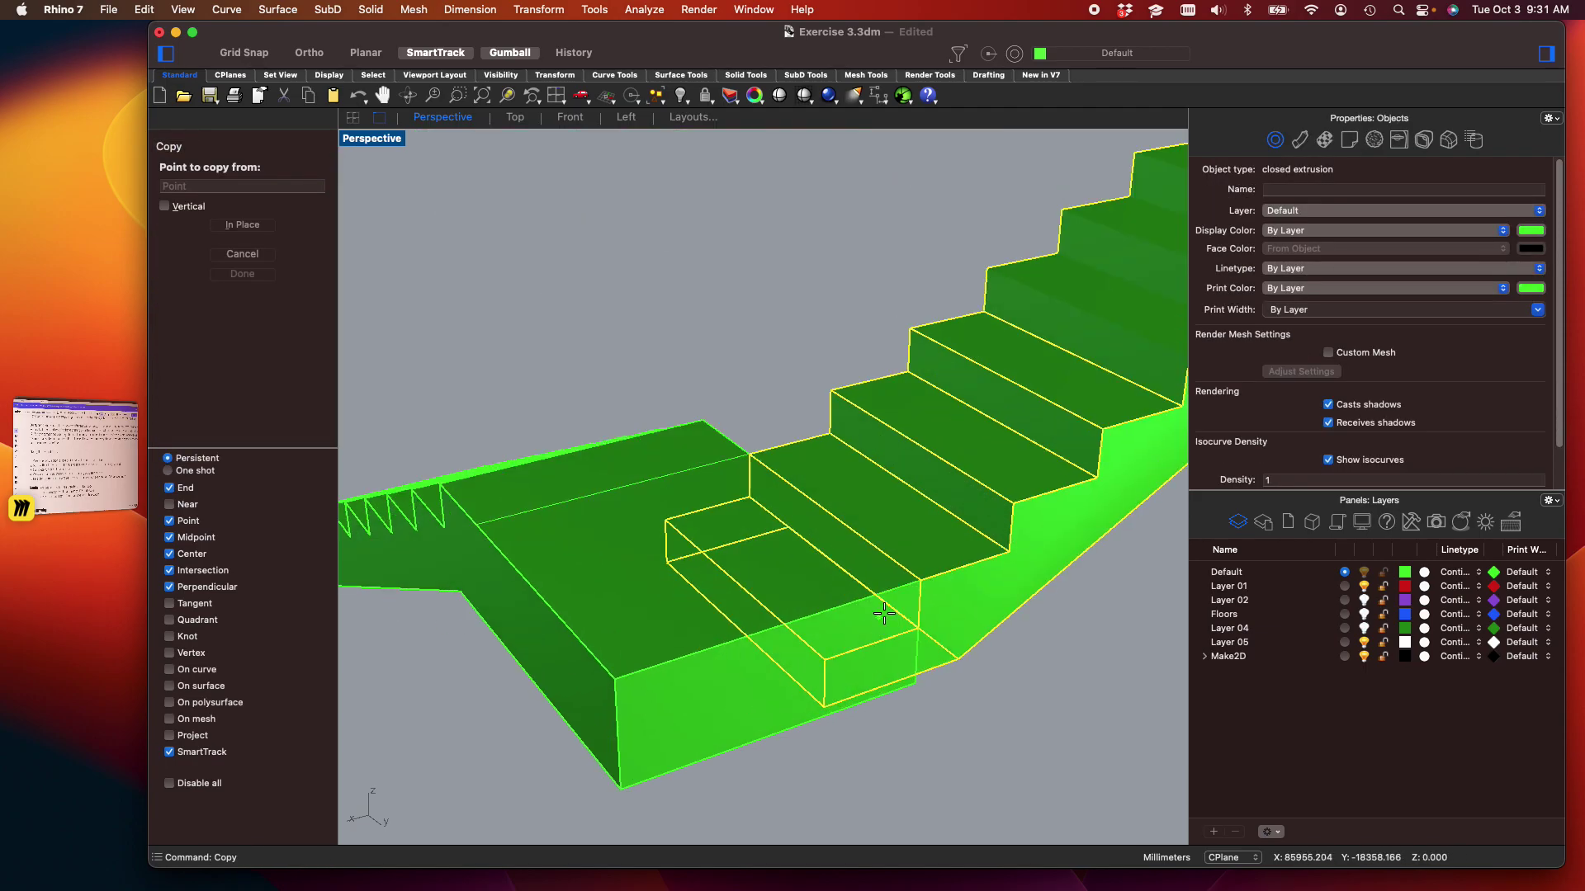
{"action": "left_click", "coordinate": [919, 582]}
{"action": "scroll", "coordinate": [918, 582], "scroll_direction": "down", "scroll_amount": 5}
{"action": "right_click_drag", "start_coordinate": [942, 541], "coordinate": [850, 554]}
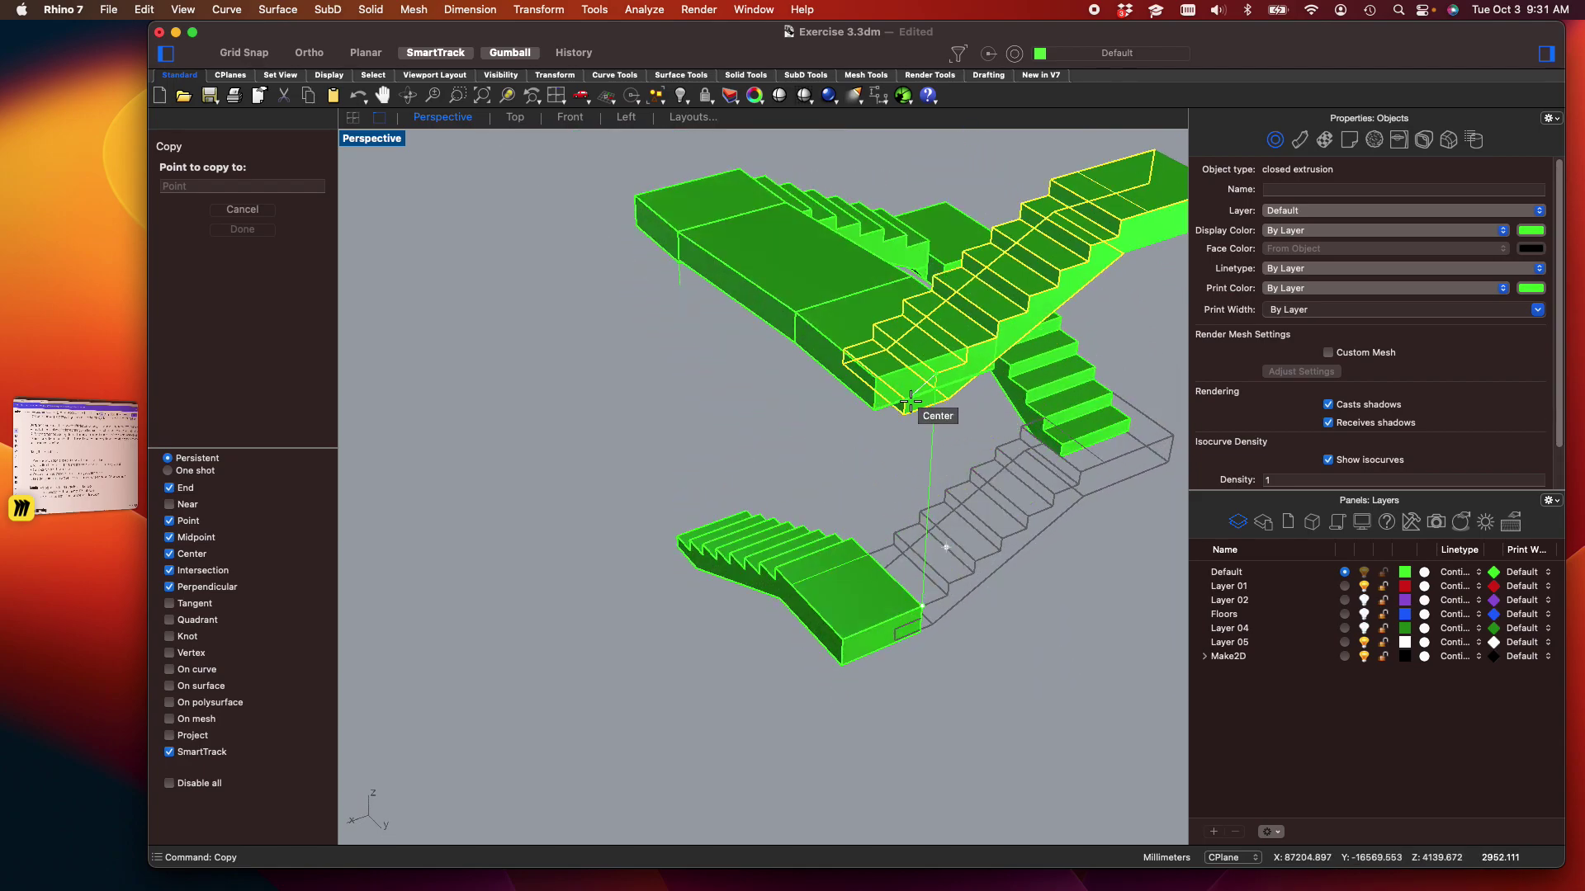
{"action": "left_click", "coordinate": [994, 341]}
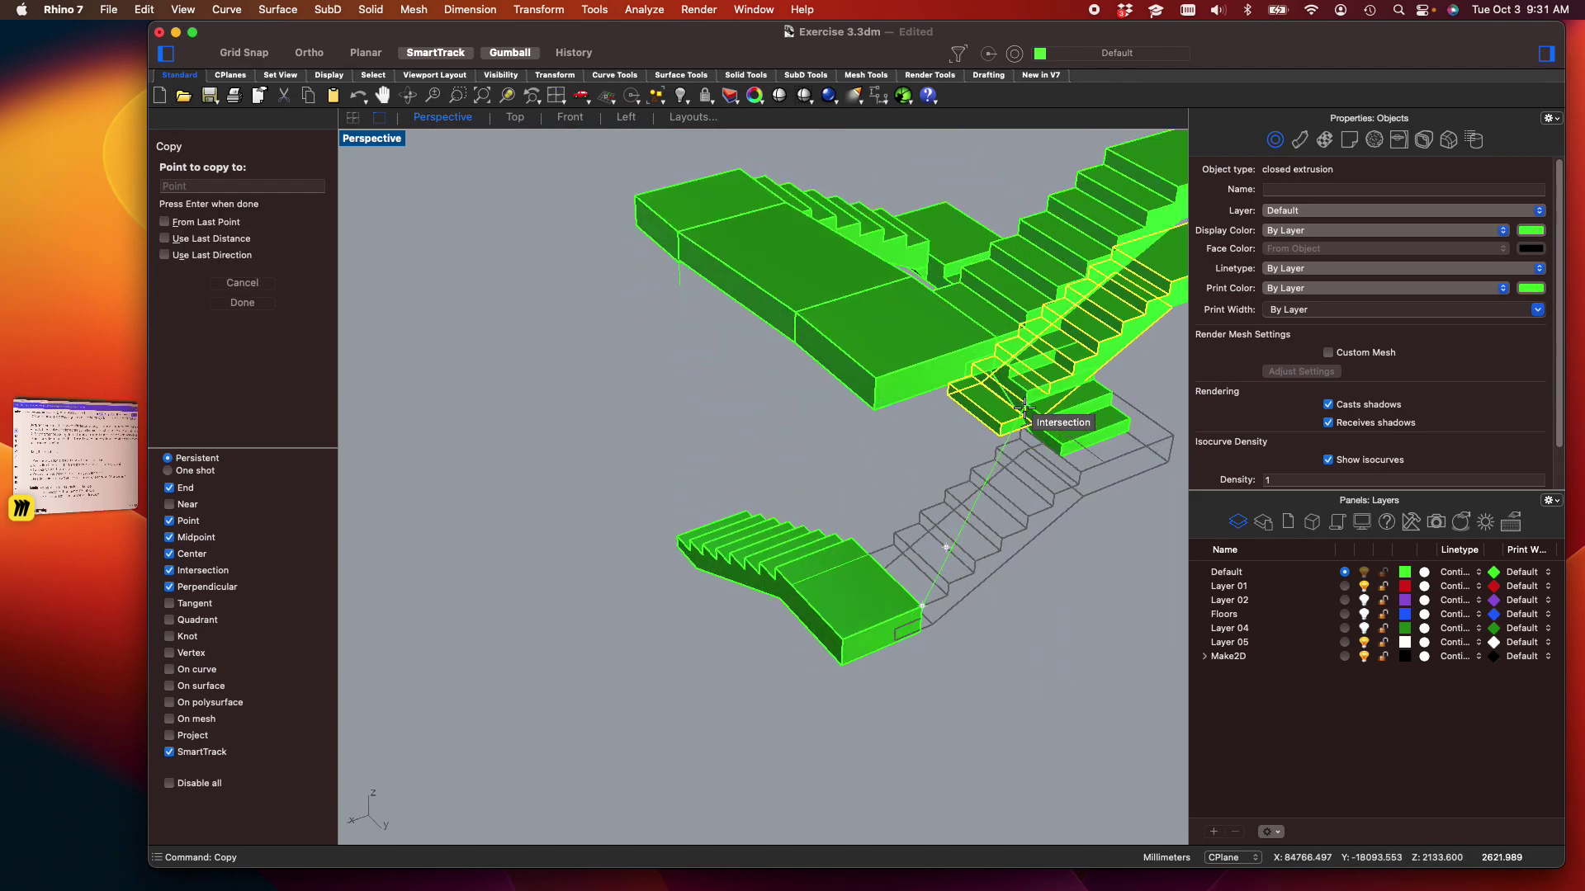
{"action": "key", "text": "Escape"}
{"action": "key", "text": "Escape"}
Join all the stair flights, landings and the ramp into one solid with BooleanUnion
{"action": "scroll", "coordinate": [983, 434], "scroll_direction": "down", "scroll_amount": 5}
{"action": "right_click_drag", "start_coordinate": [934, 444], "coordinate": [982, 512]}
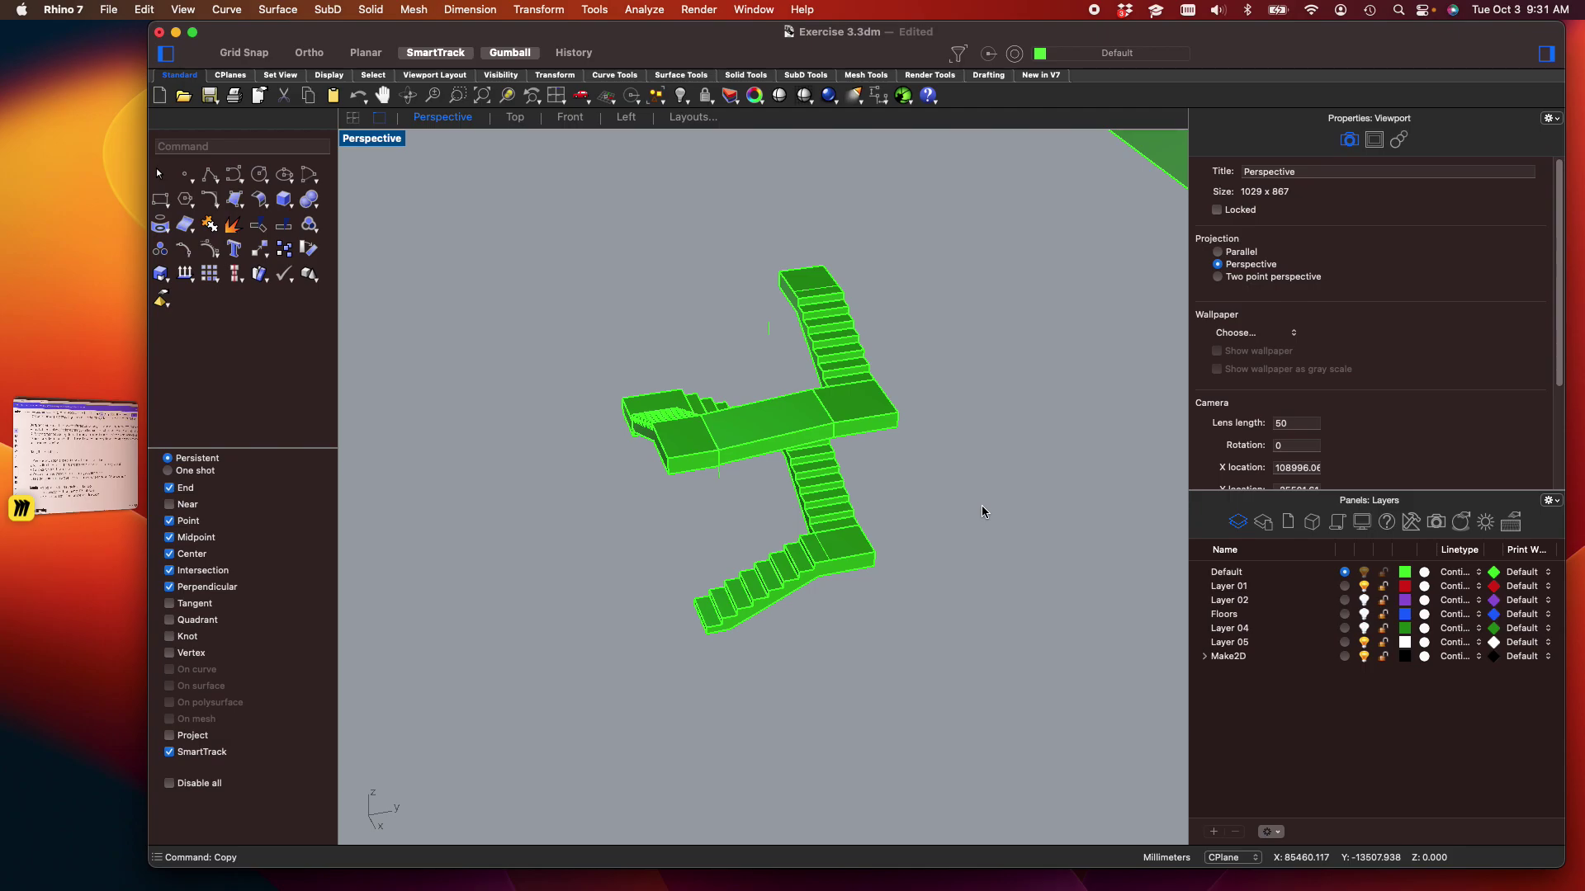
{"action": "right_click_drag", "start_coordinate": [863, 678], "coordinate": [781, 616]}
{"action": "scroll", "coordinate": [742, 548], "scroll_direction": "up", "scroll_amount": 10}
{"action": "right_click_drag", "start_coordinate": [722, 568], "coordinate": [941, 679], "text": "shift"}
{"action": "left_click_drag", "start_coordinate": [941, 679], "coordinate": [520, 262]}
{"action": "type", "text": "bo"}
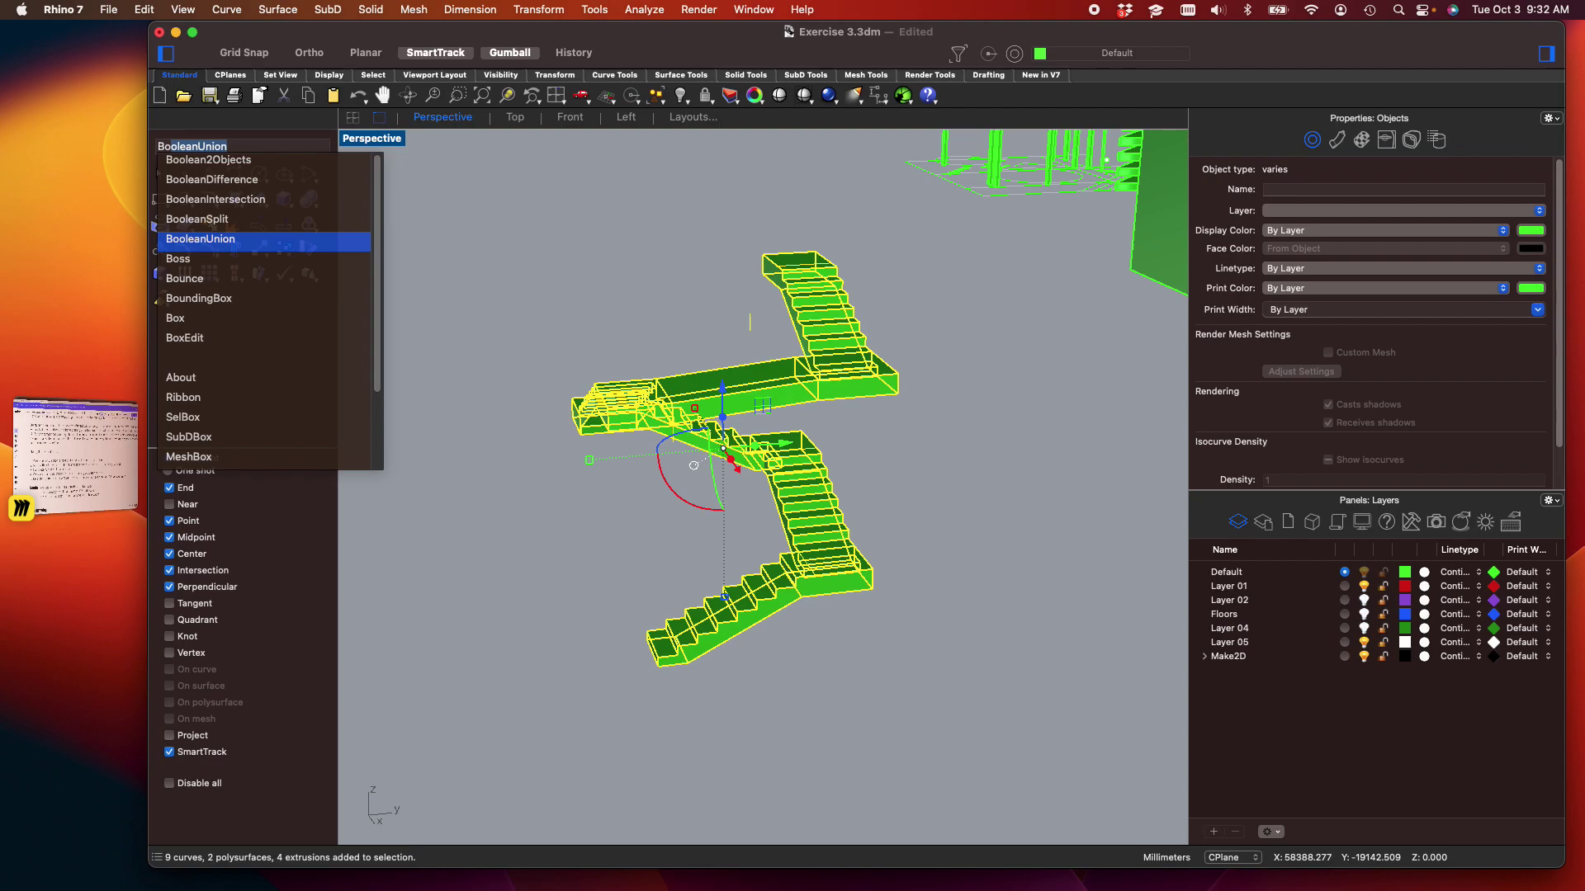
{"action": "key", "text": "Return"}
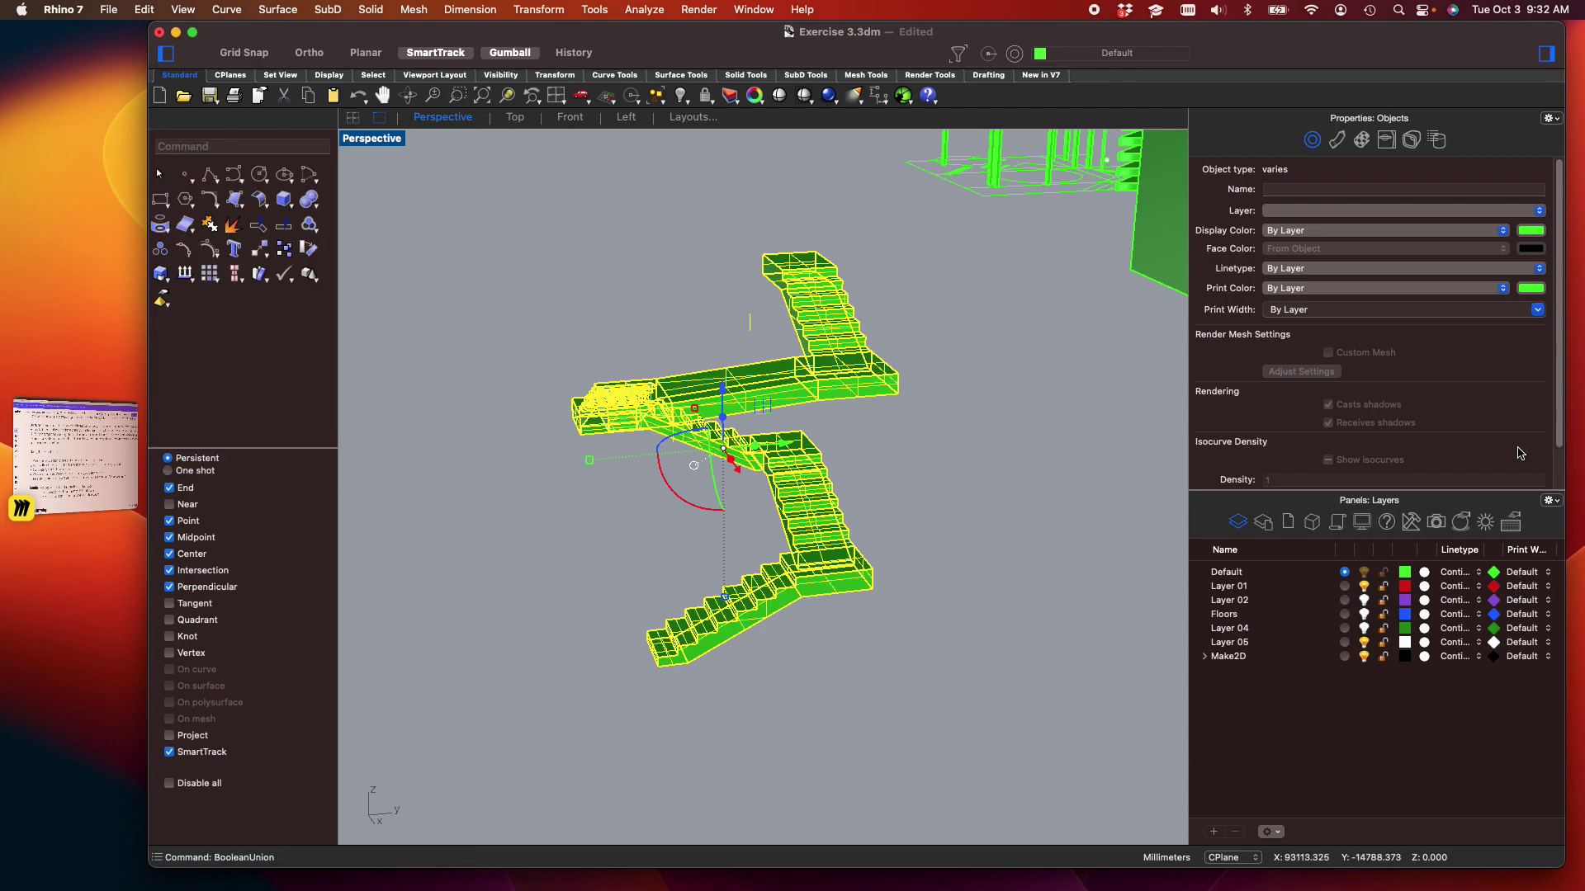
Turn off the isocurve display for the united stair solid and deselect it
{"action": "left_click", "coordinate": [865, 380]}
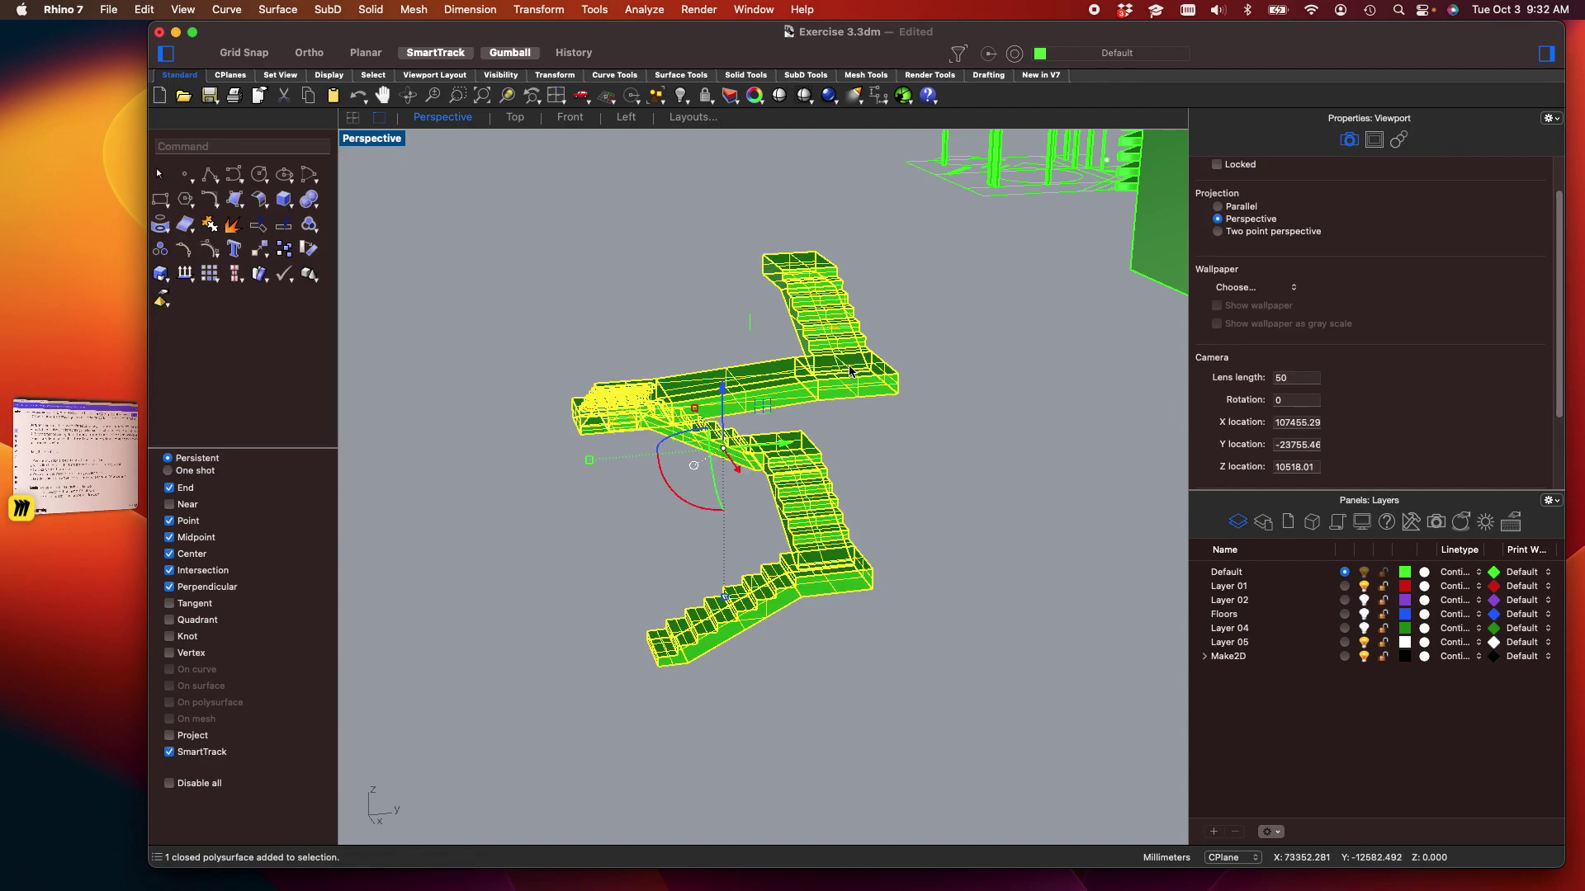
{"action": "left_click", "coordinate": [1328, 460]}
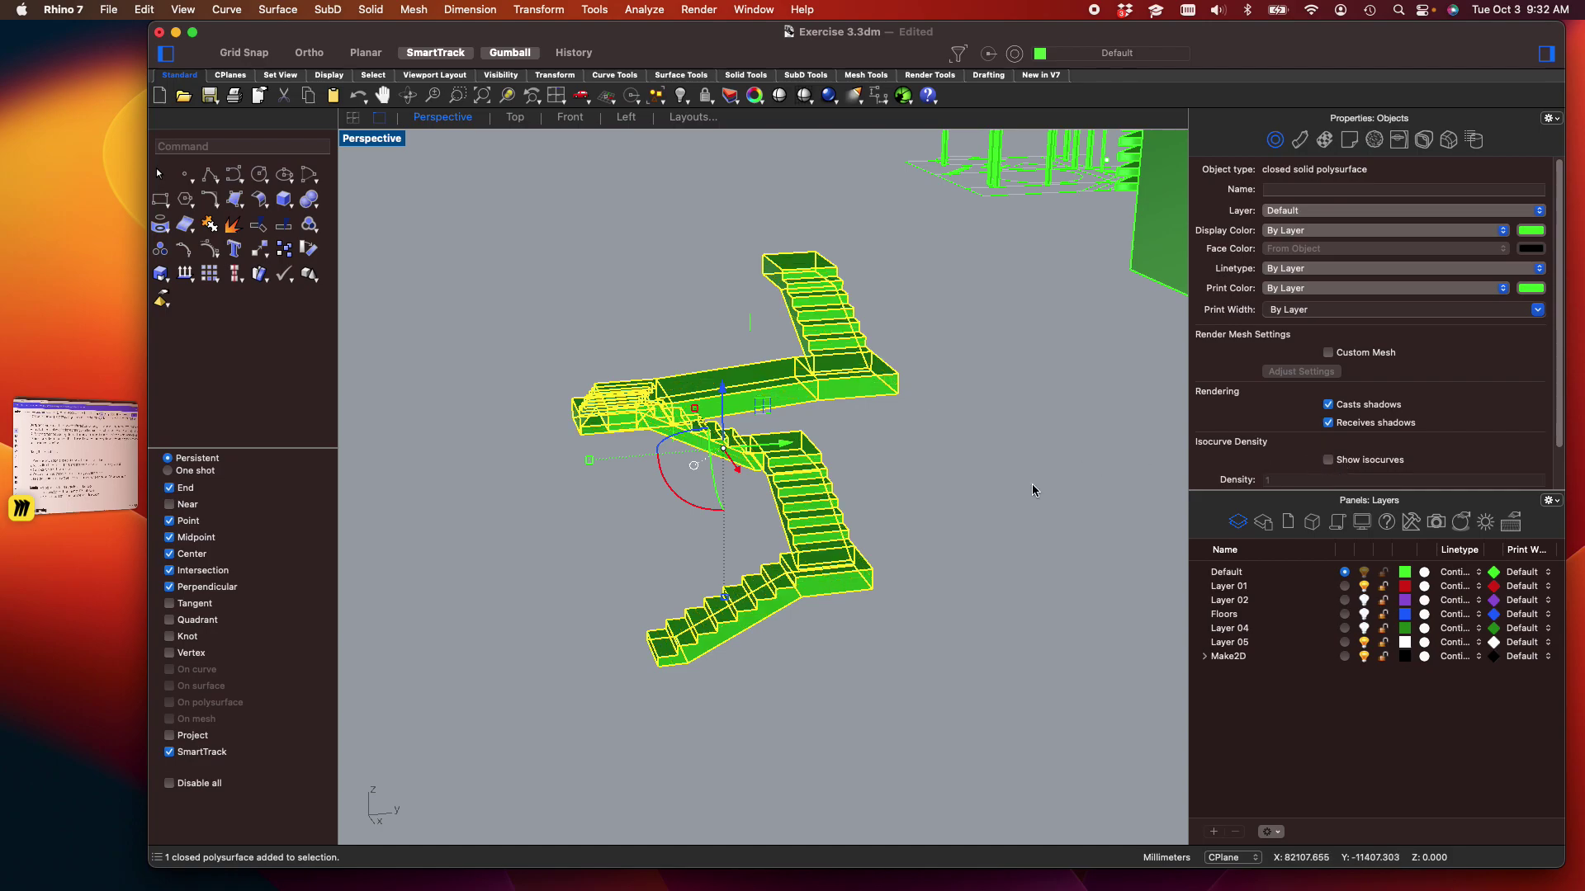
{"action": "scroll", "coordinate": [1034, 482], "scroll_direction": "up", "scroll_amount": 3}
{"action": "right_click_drag", "start_coordinate": [1047, 543], "coordinate": [1002, 537], "text": "shift"}
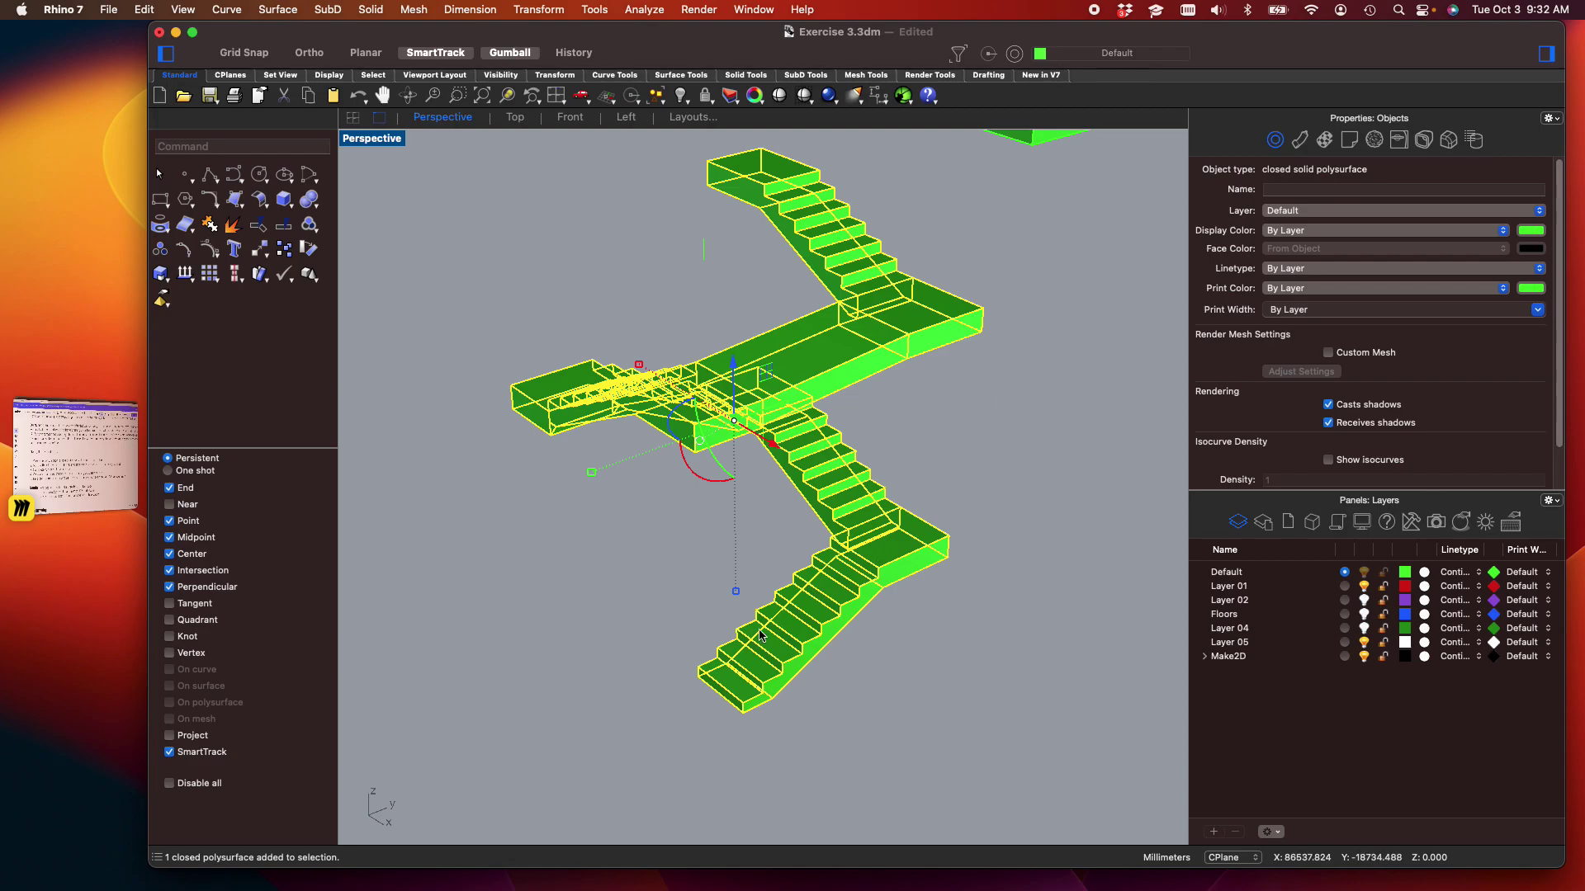
{"action": "left_click", "coordinate": [512, 630]}
{"action": "right_click_drag", "start_coordinate": [596, 624], "coordinate": [506, 561]}
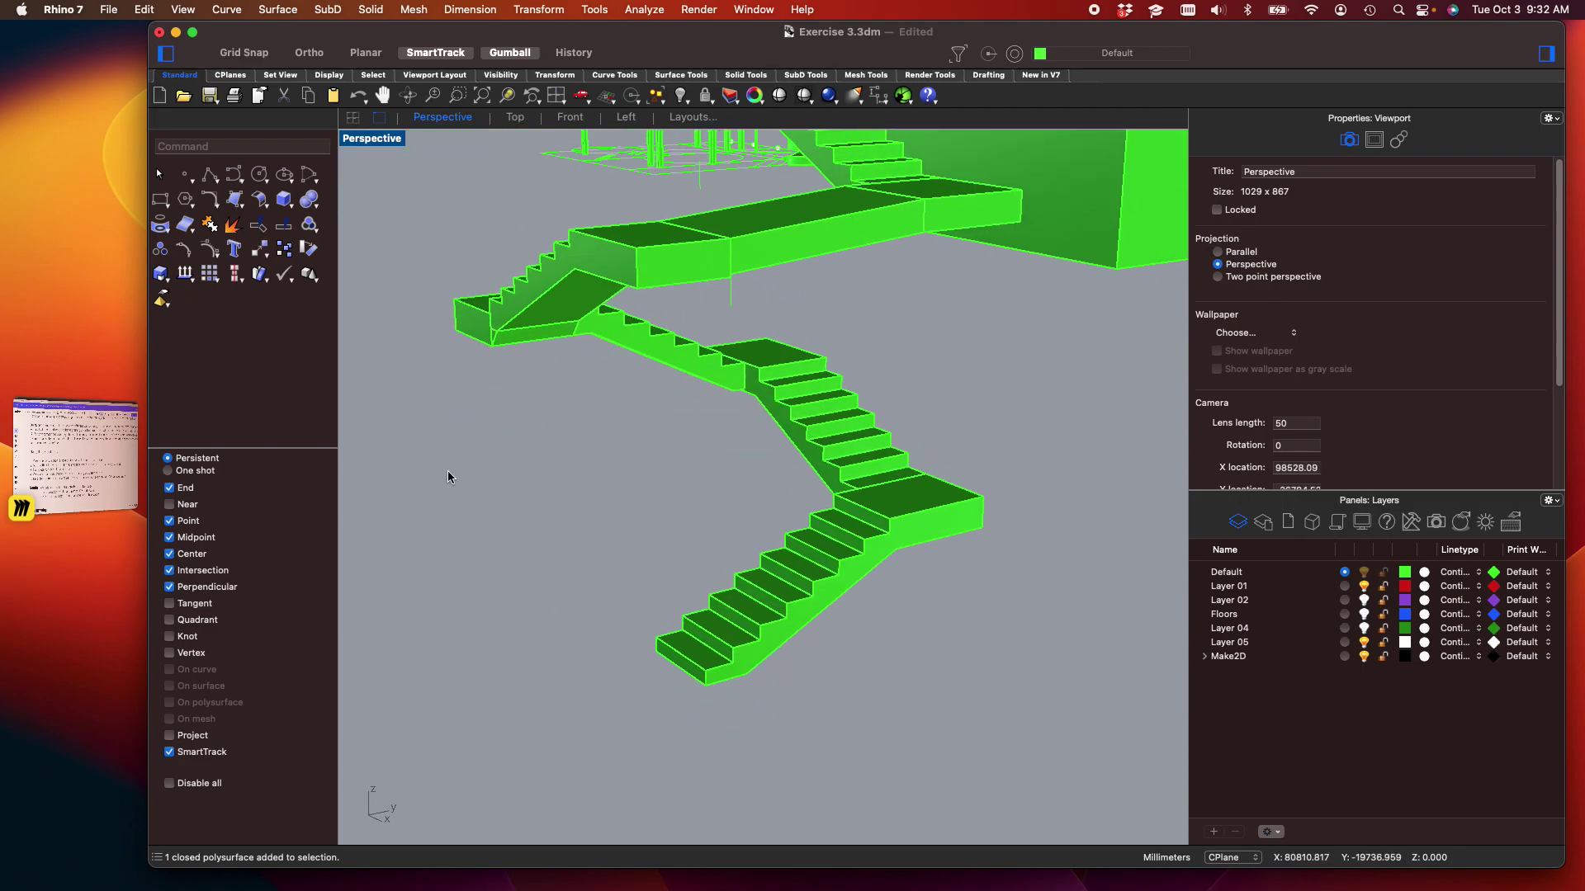
Start a polyline at the bottom tread's outer upper corner, running to the first landing's near outer corner and along its edge to the far corner
{"action": "left_click", "coordinate": [211, 175]}
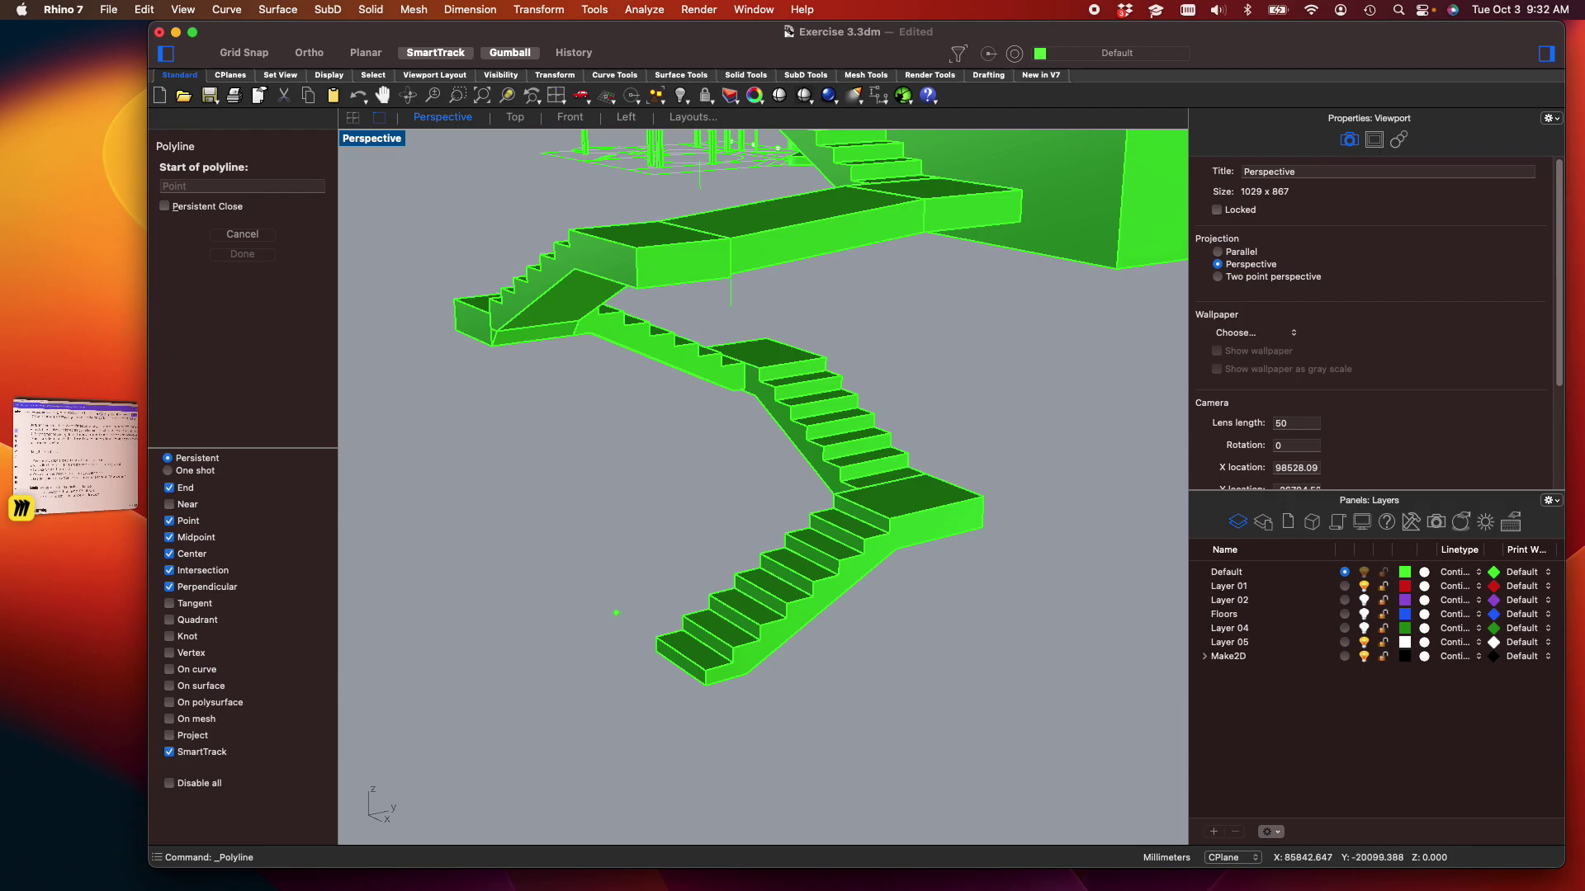
{"action": "scroll", "coordinate": [726, 660], "scroll_direction": "up", "scroll_amount": 5}
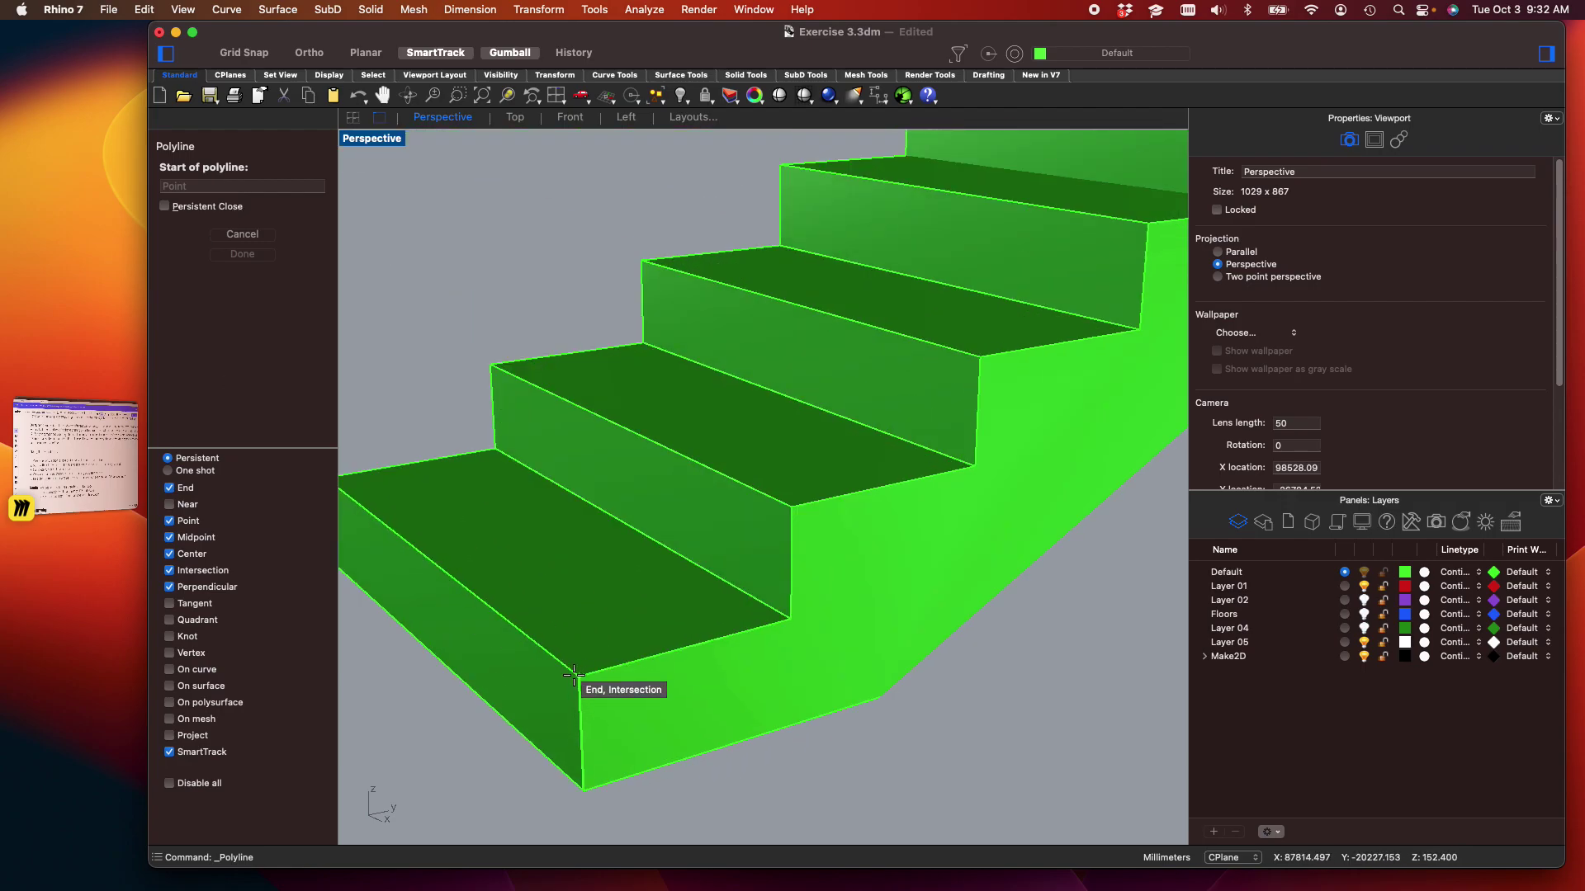
{"action": "left_click", "coordinate": [591, 683]}
{"action": "scroll", "coordinate": [591, 684], "scroll_direction": "down", "scroll_amount": 5}
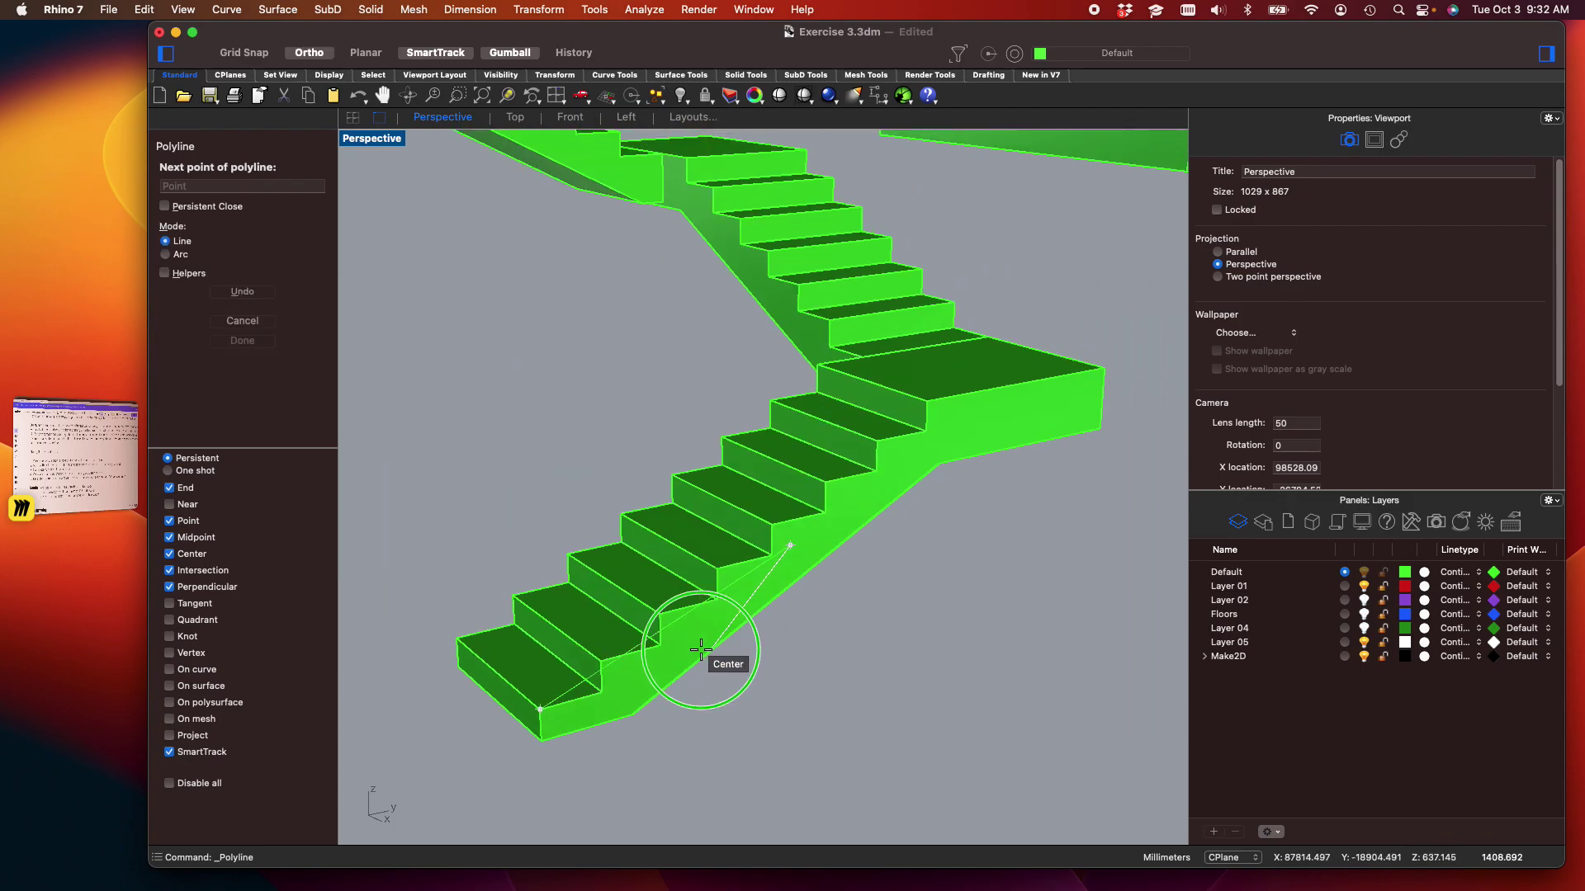
{"action": "scroll", "coordinate": [873, 418], "scroll_direction": "up", "scroll_amount": 3}
{"action": "left_click", "coordinate": [859, 500]}
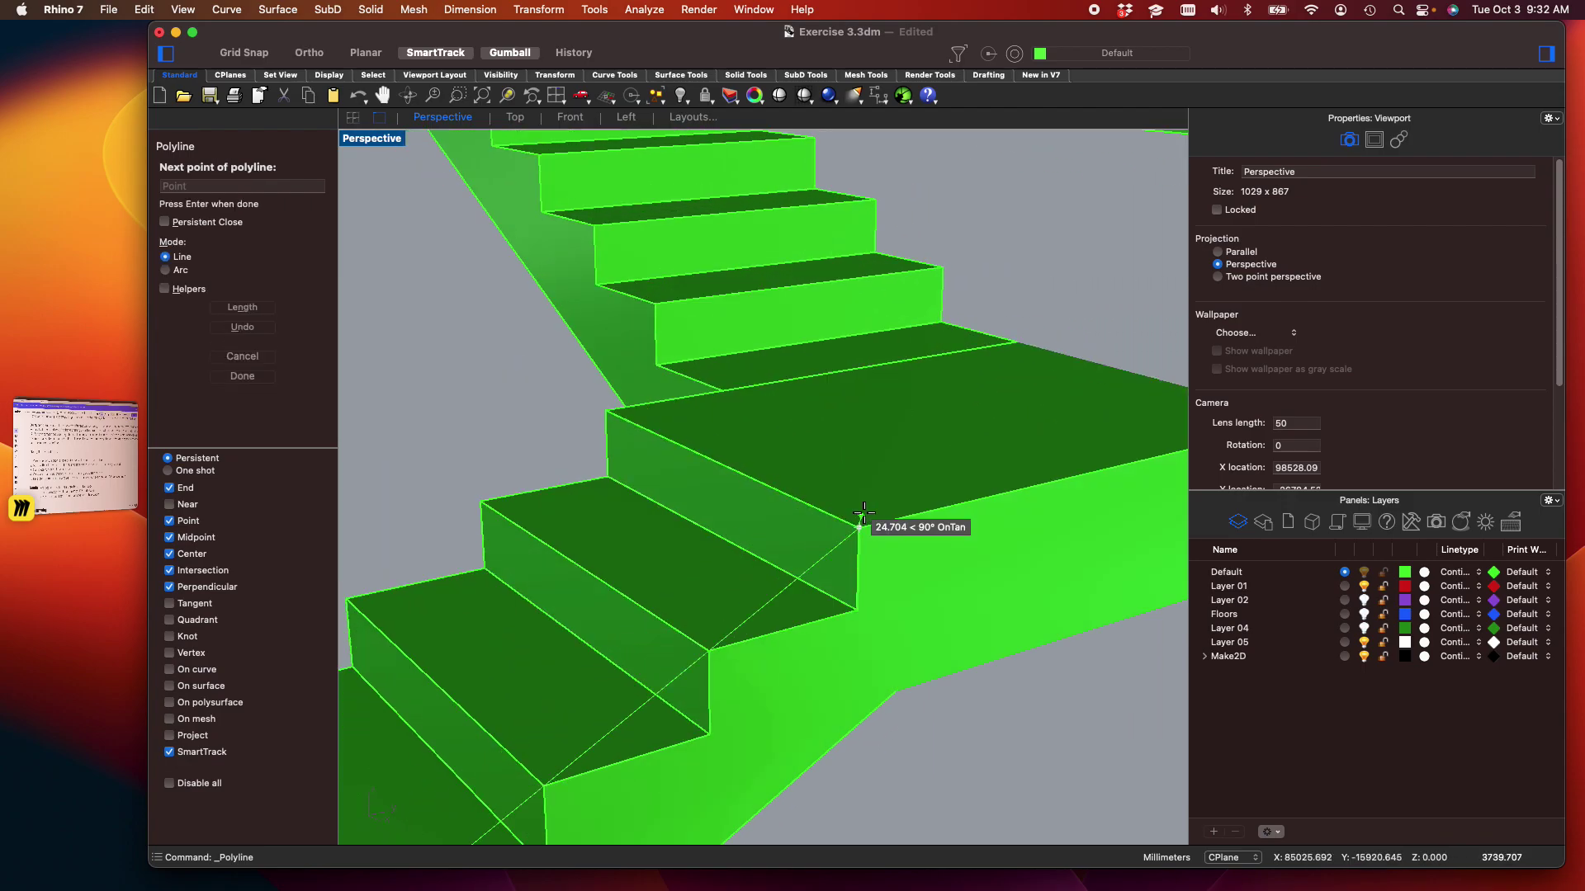
{"action": "scroll", "coordinate": [1075, 495], "scroll_direction": "up", "scroll_amount": 1}
{"action": "scroll", "coordinate": [1075, 495], "scroll_direction": "right", "scroll_amount": 5, "text": "shift"}
{"action": "left_click", "coordinate": [858, 483]}
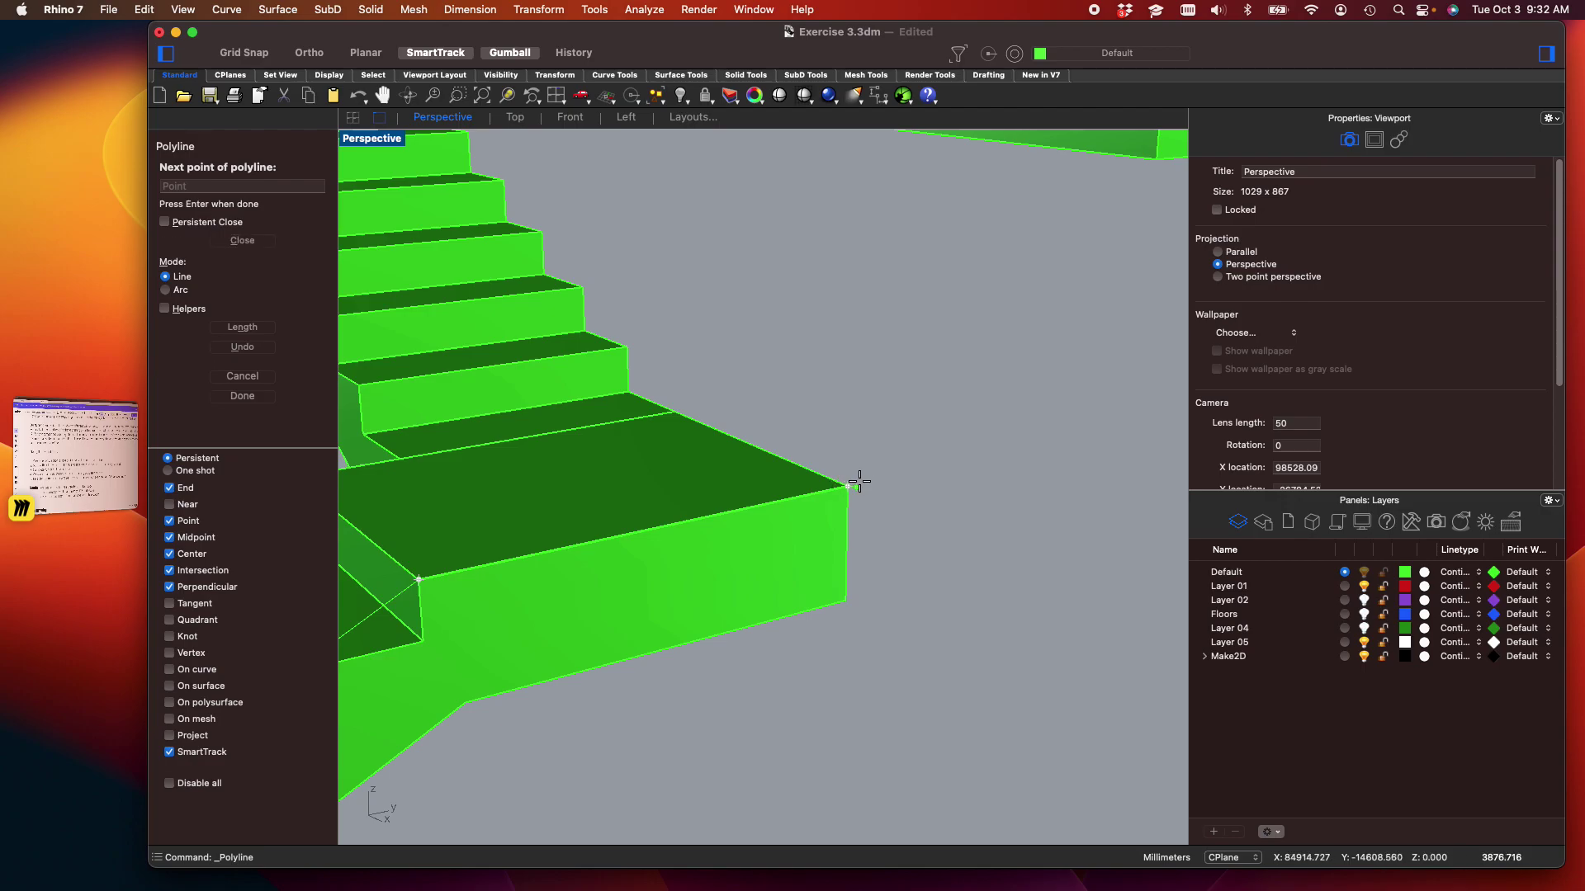
Continue the polyline around the landing's outer corner and up the next flight's outer edge to the landing above
{"action": "scroll", "coordinate": [895, 485], "scroll_direction": "down", "scroll_amount": 3}
{"action": "right_click_drag", "start_coordinate": [894, 484], "coordinate": [817, 596]}
{"action": "scroll", "coordinate": [817, 596], "scroll_direction": "up", "scroll_amount": 3}
{"action": "left_click", "coordinate": [802, 663]}
{"action": "scroll", "coordinate": [895, 595], "scroll_direction": "down", "scroll_amount": 5}
{"action": "scroll", "coordinate": [924, 495], "scroll_direction": "up", "scroll_amount": 5}
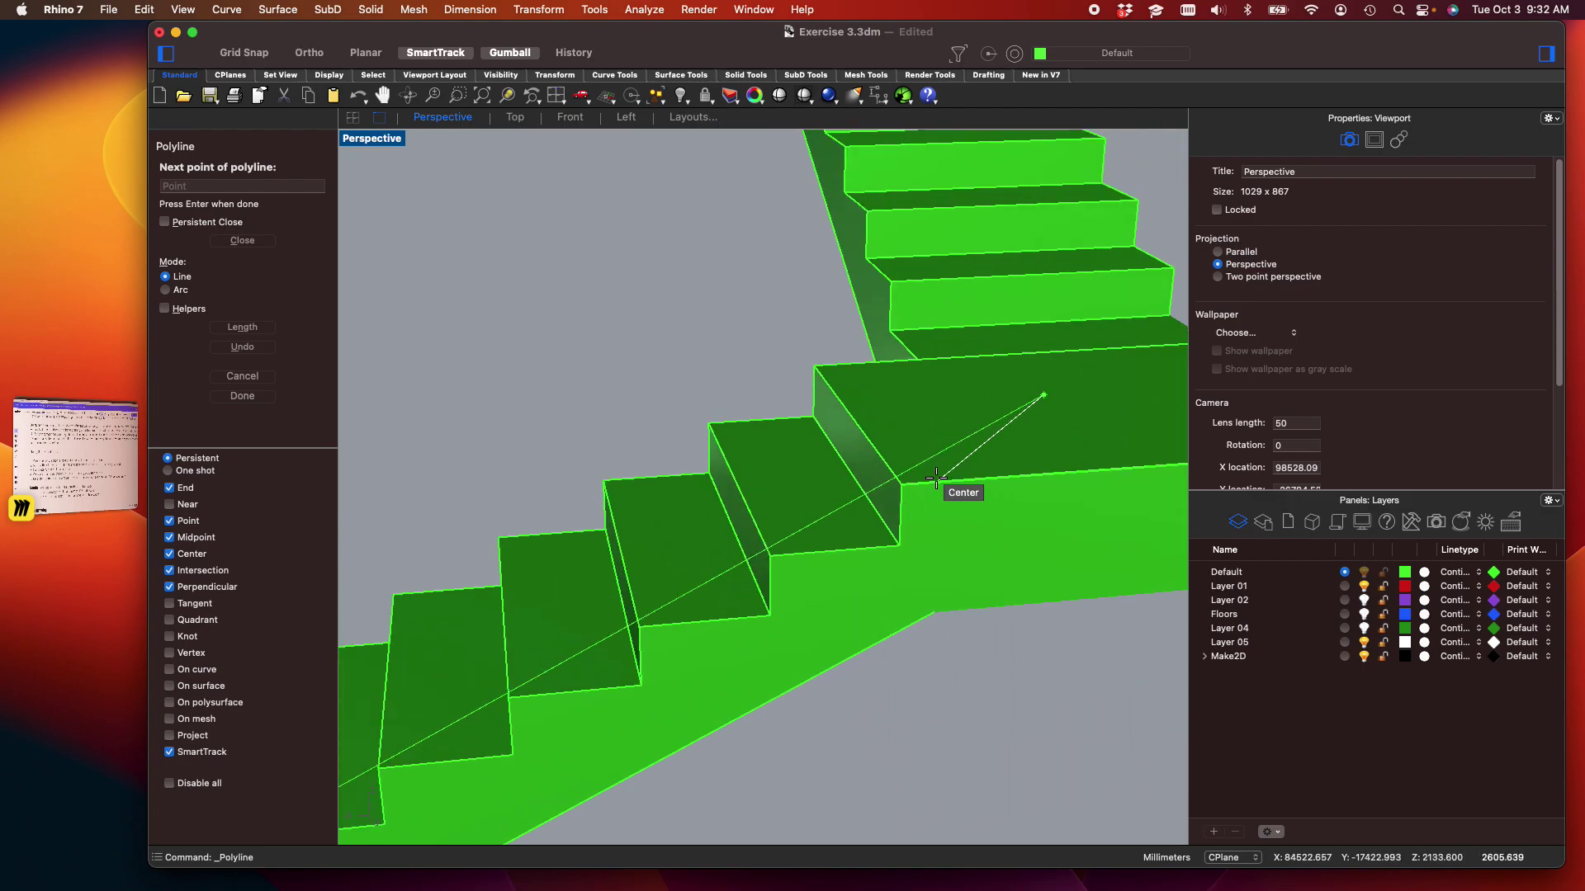
{"action": "right_click_drag", "start_coordinate": [937, 375], "coordinate": [1064, 508]}
{"action": "left_click", "coordinate": [1074, 504]}
{"action": "right_click_drag", "start_coordinate": [1004, 347], "coordinate": [697, 487]}
{"action": "key", "text": "F8"}
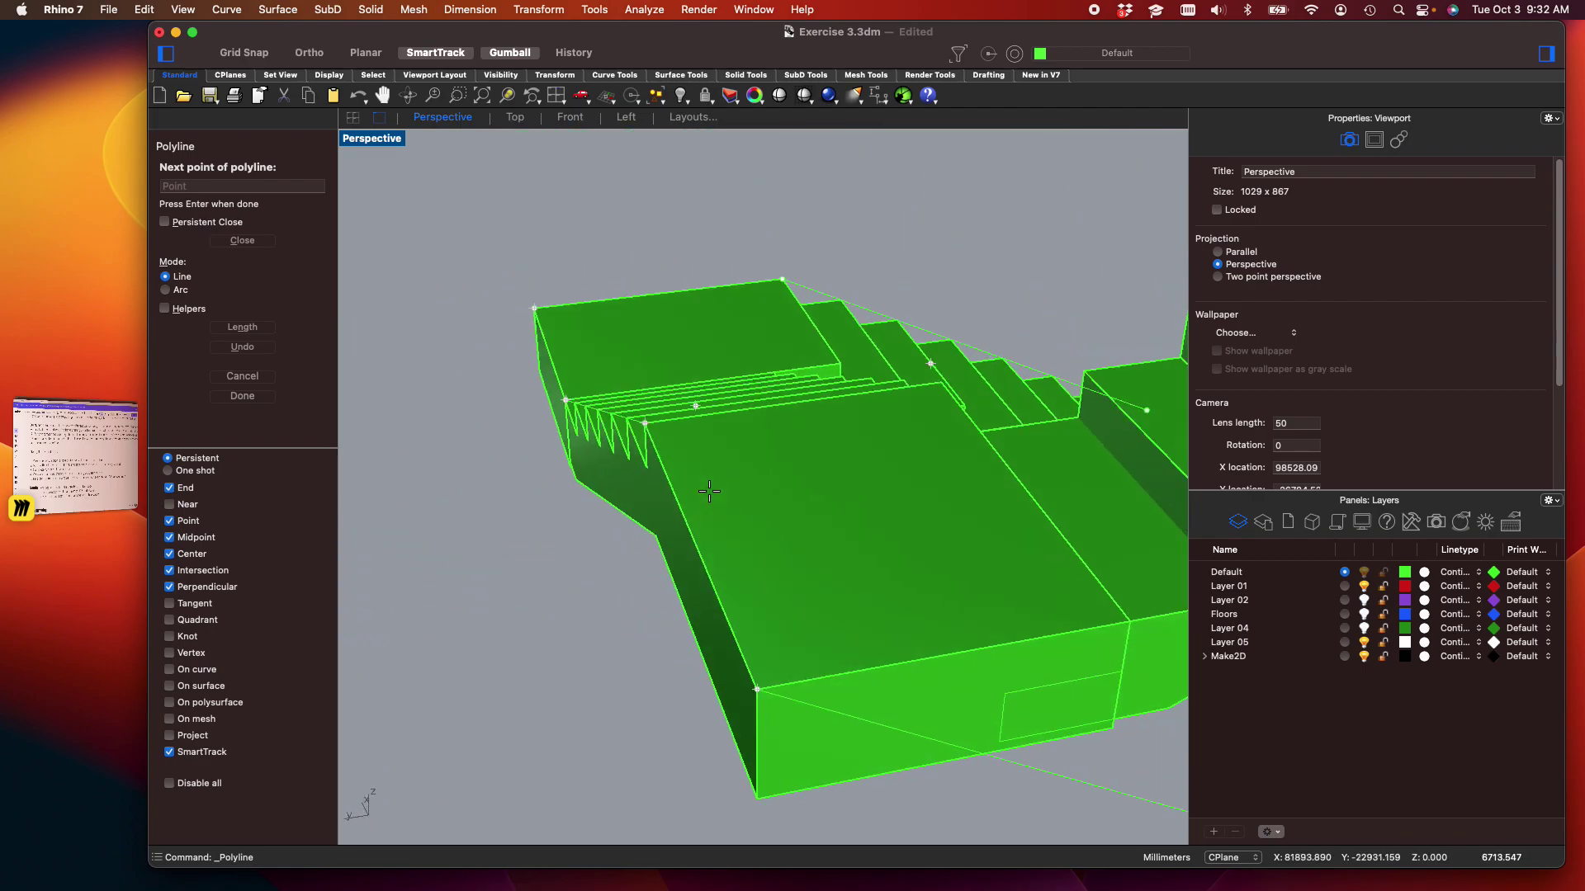
Extend the polyline around the outer corners of this landing to the foot of the following flight
{"action": "left_click", "coordinate": [1130, 620]}
{"action": "right_click_drag", "start_coordinate": [1077, 493], "coordinate": [645, 436], "text": "shift"}
{"action": "right_click_drag", "start_coordinate": [901, 467], "coordinate": [641, 603], "text": "shift"}
{"action": "right_click_drag", "start_coordinate": [1032, 404], "coordinate": [896, 454], "text": "shift"}
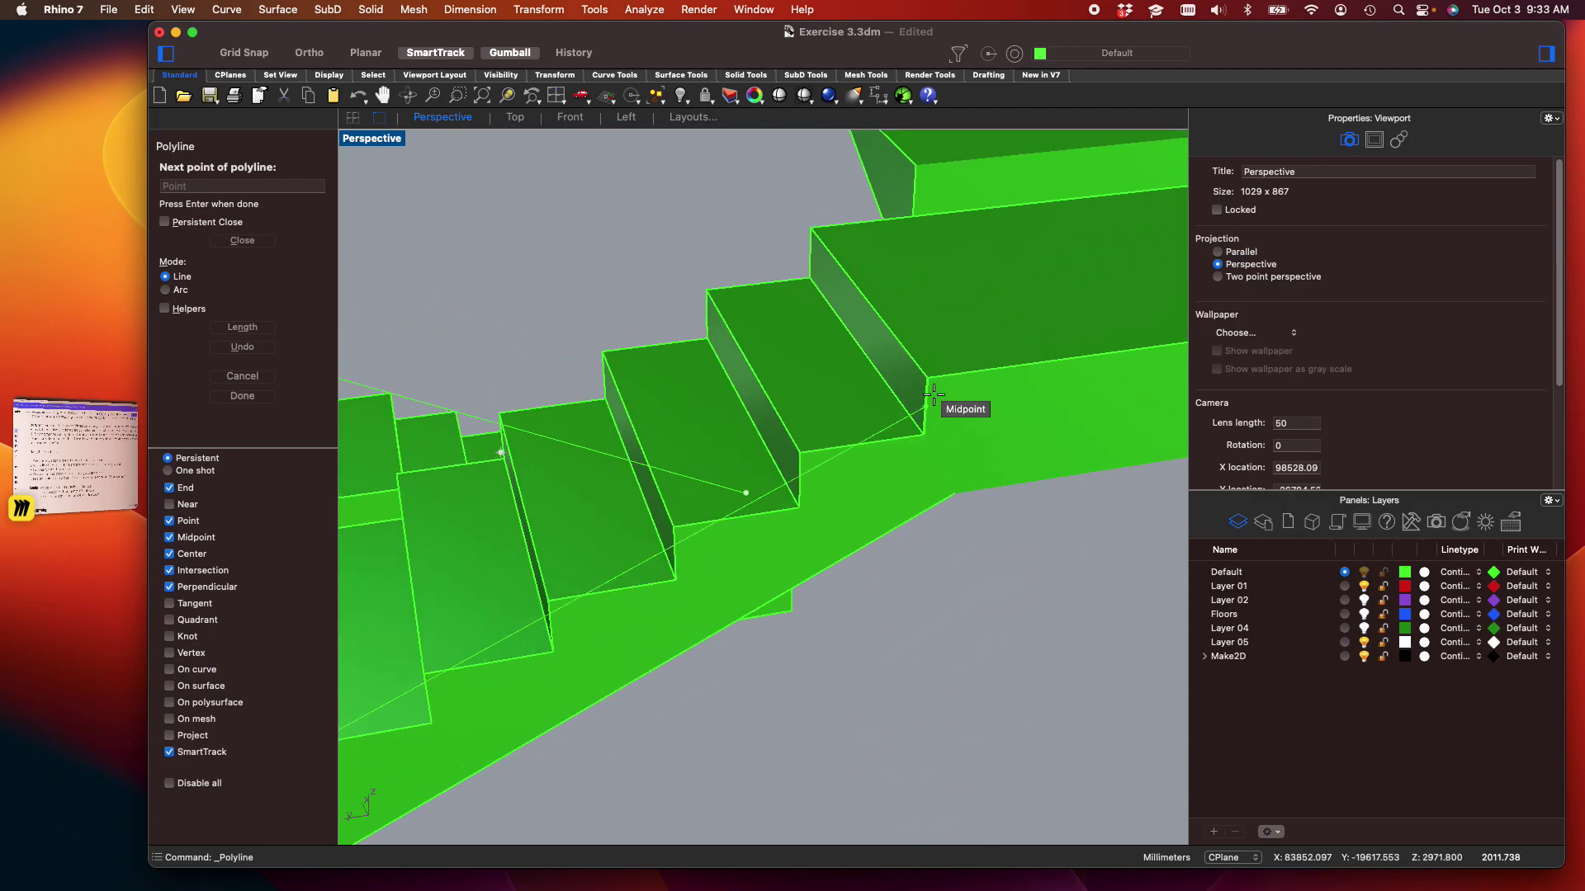
{"action": "right_click_drag", "start_coordinate": [1061, 393], "coordinate": [948, 404]}
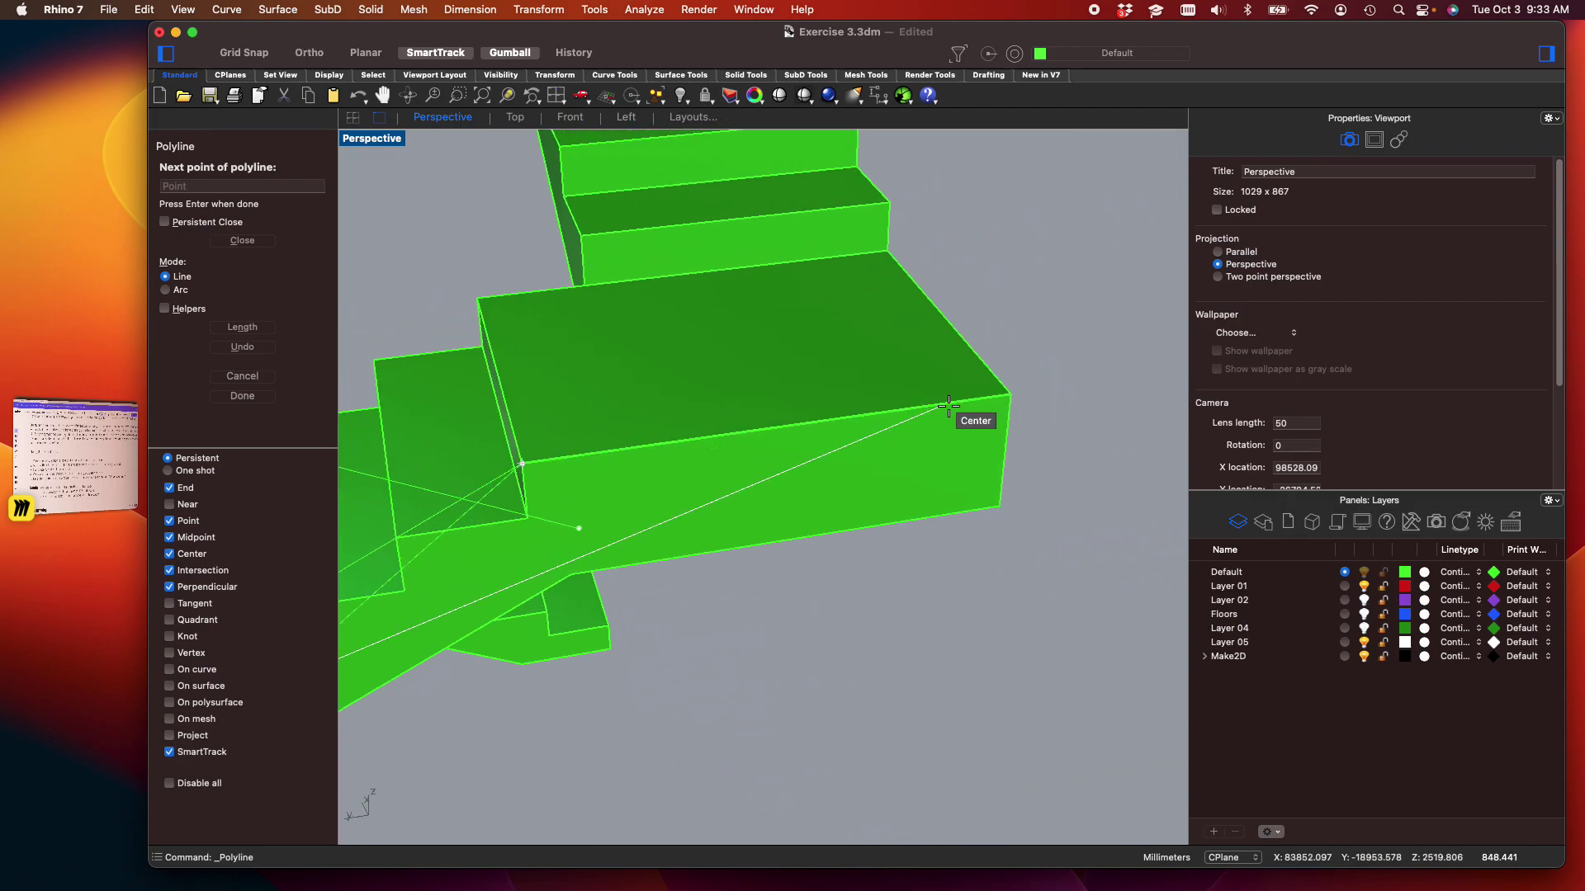
{"action": "right_click_drag", "start_coordinate": [978, 283], "coordinate": [736, 487]}
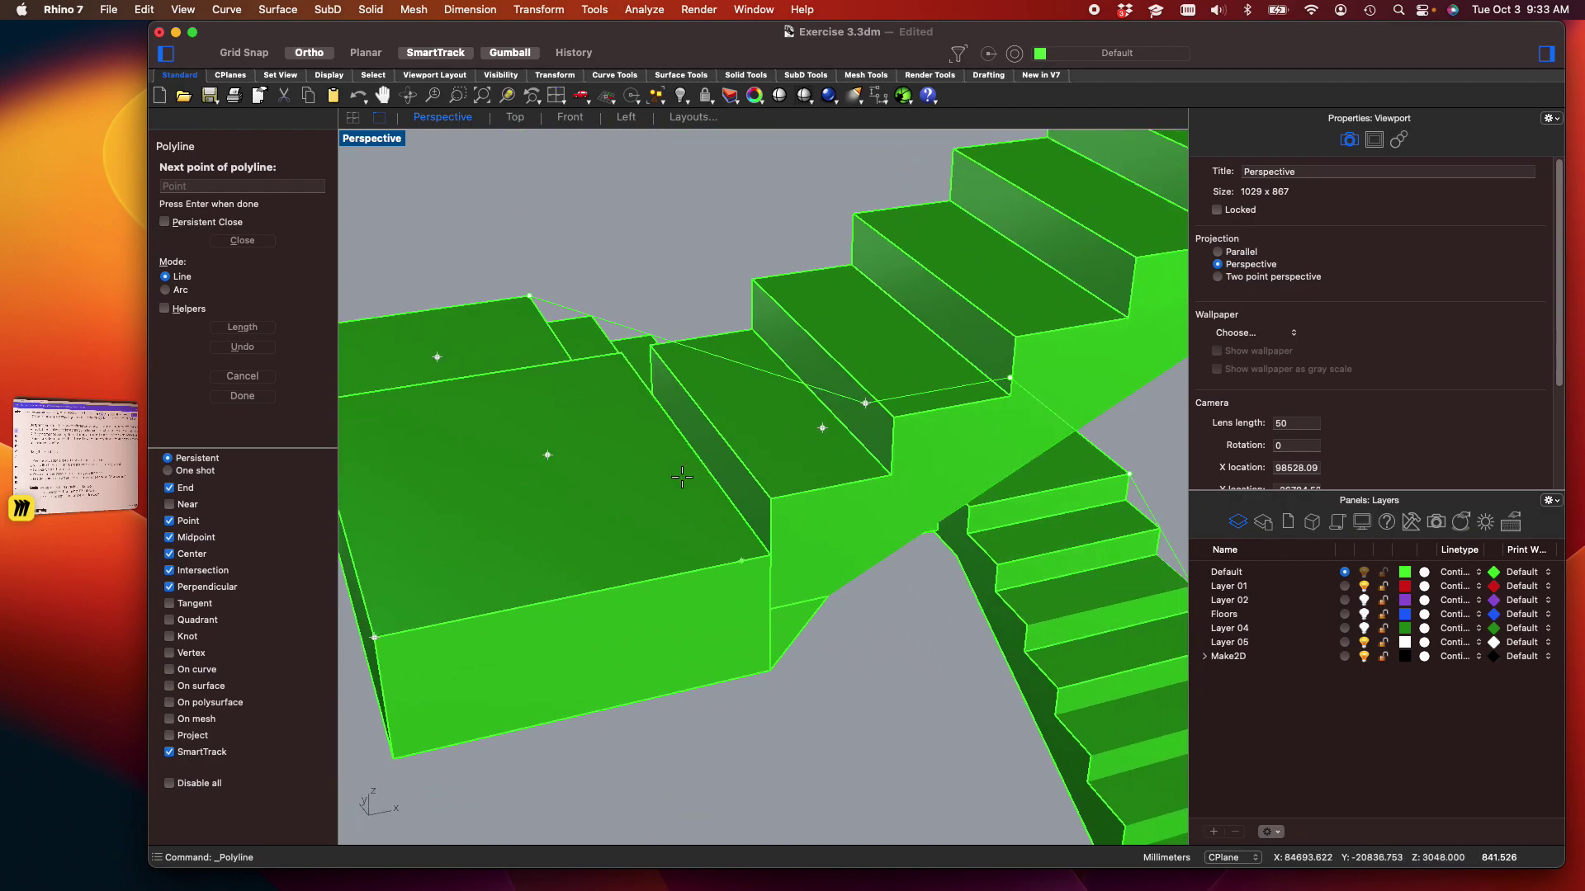
{"action": "scroll", "coordinate": [701, 551], "scroll_direction": "up", "scroll_amount": 3}
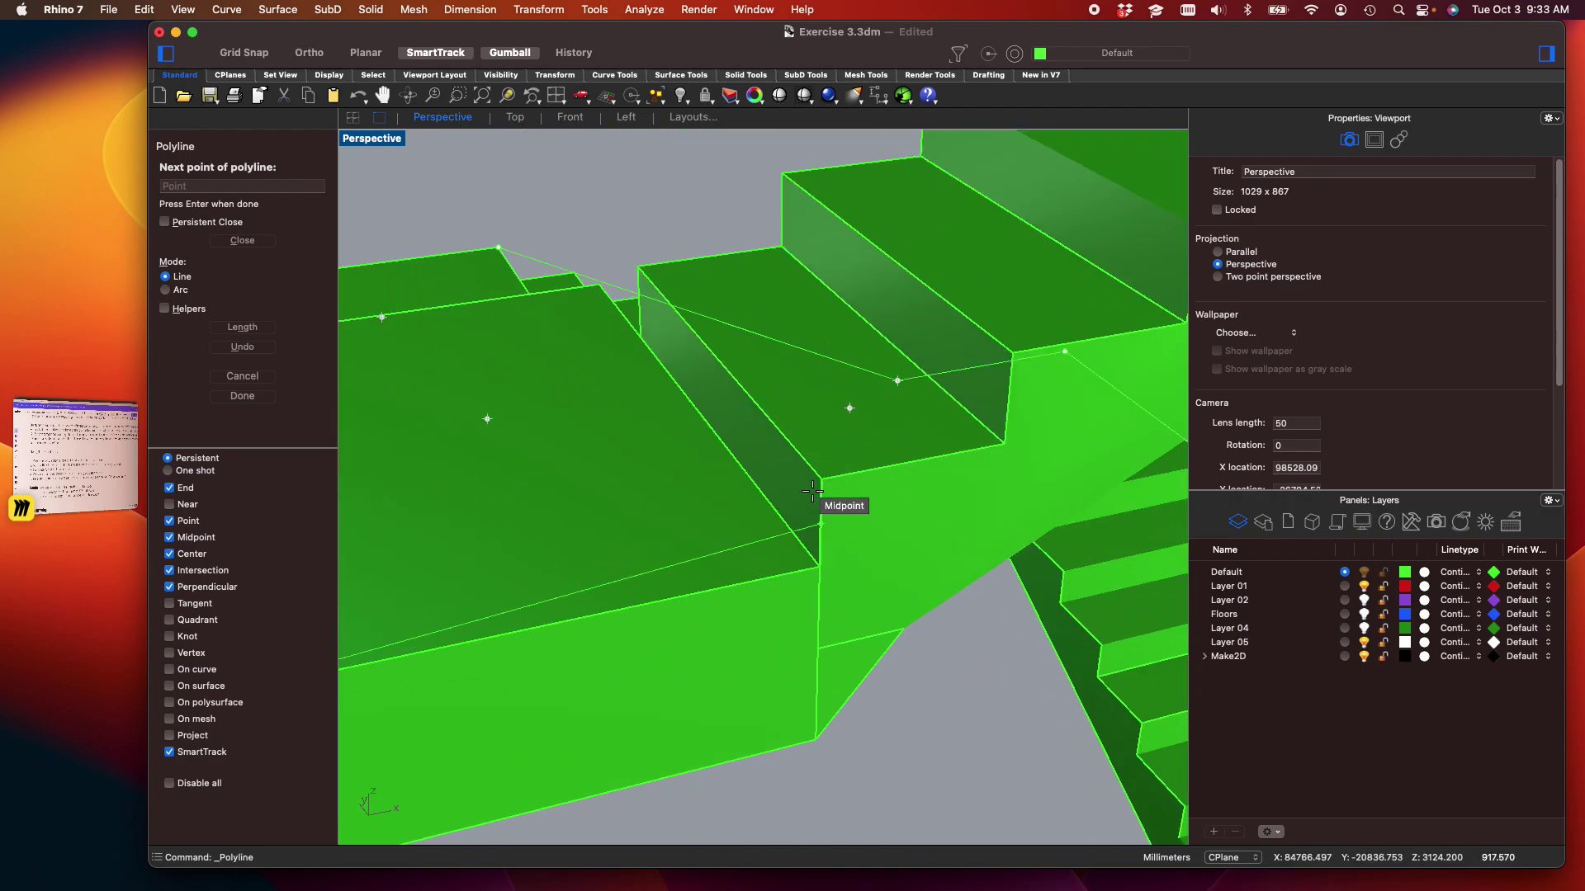
{"action": "left_click", "coordinate": [823, 572]}
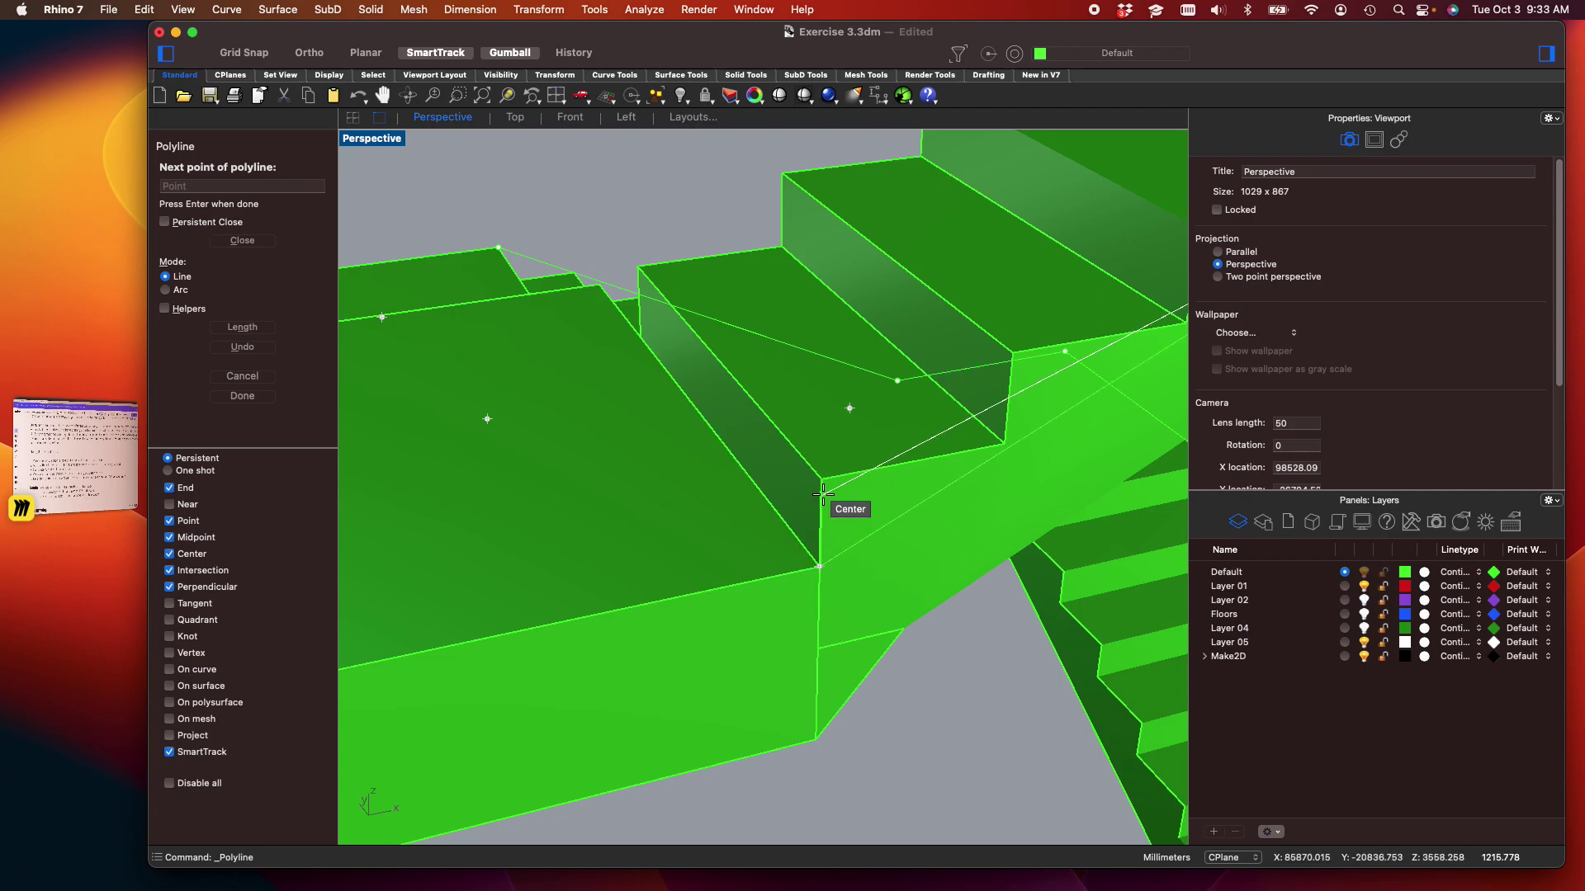
Carry the polyline up the following flight's outer edge and around the corner of the landing at its top
{"action": "scroll", "coordinate": [902, 411], "scroll_direction": "down", "scroll_amount": 5}
{"action": "right_click_drag", "start_coordinate": [1003, 376], "coordinate": [577, 649], "text": "shift"}
{"action": "scroll", "coordinate": [869, 450], "scroll_direction": "up", "scroll_amount": 4}
{"action": "scroll", "coordinate": [912, 450], "scroll_direction": "down", "scroll_amount": 5}
{"action": "right_click_drag", "start_coordinate": [973, 454], "coordinate": [938, 230], "text": "shift"}
{"action": "right_click_drag", "start_coordinate": [918, 640], "coordinate": [859, 520], "text": "shift"}
{"action": "scroll", "coordinate": [1027, 570], "scroll_direction": "down", "scroll_amount": 5}
{"action": "right_click_drag", "start_coordinate": [1023, 570], "coordinate": [797, 576], "text": "shift"}
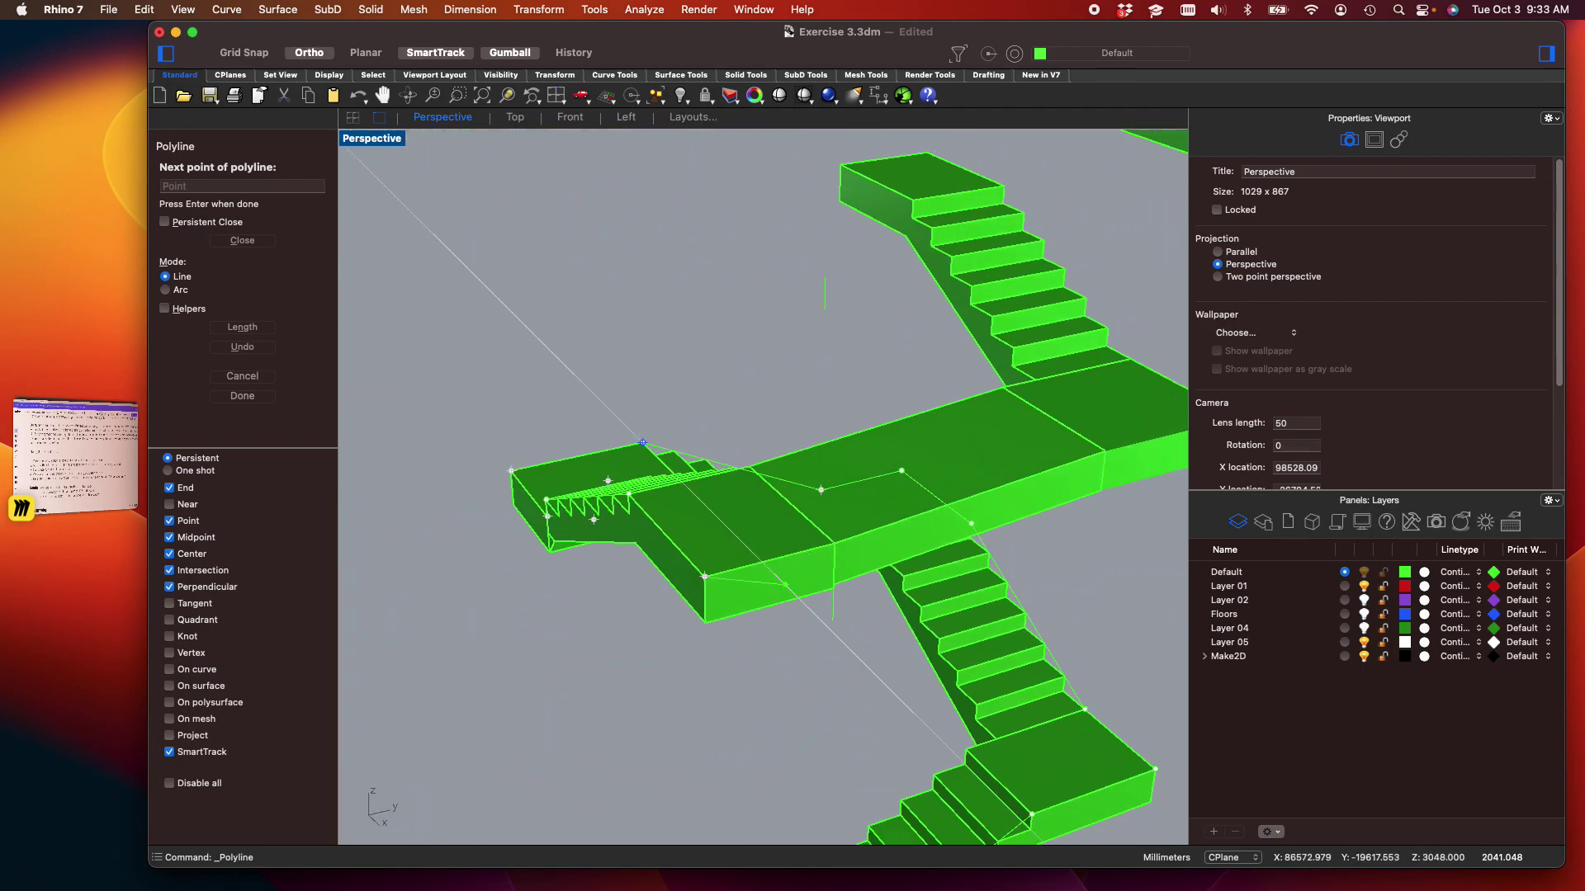
{"action": "scroll", "coordinate": [842, 569], "scroll_direction": "up", "scroll_amount": 5}
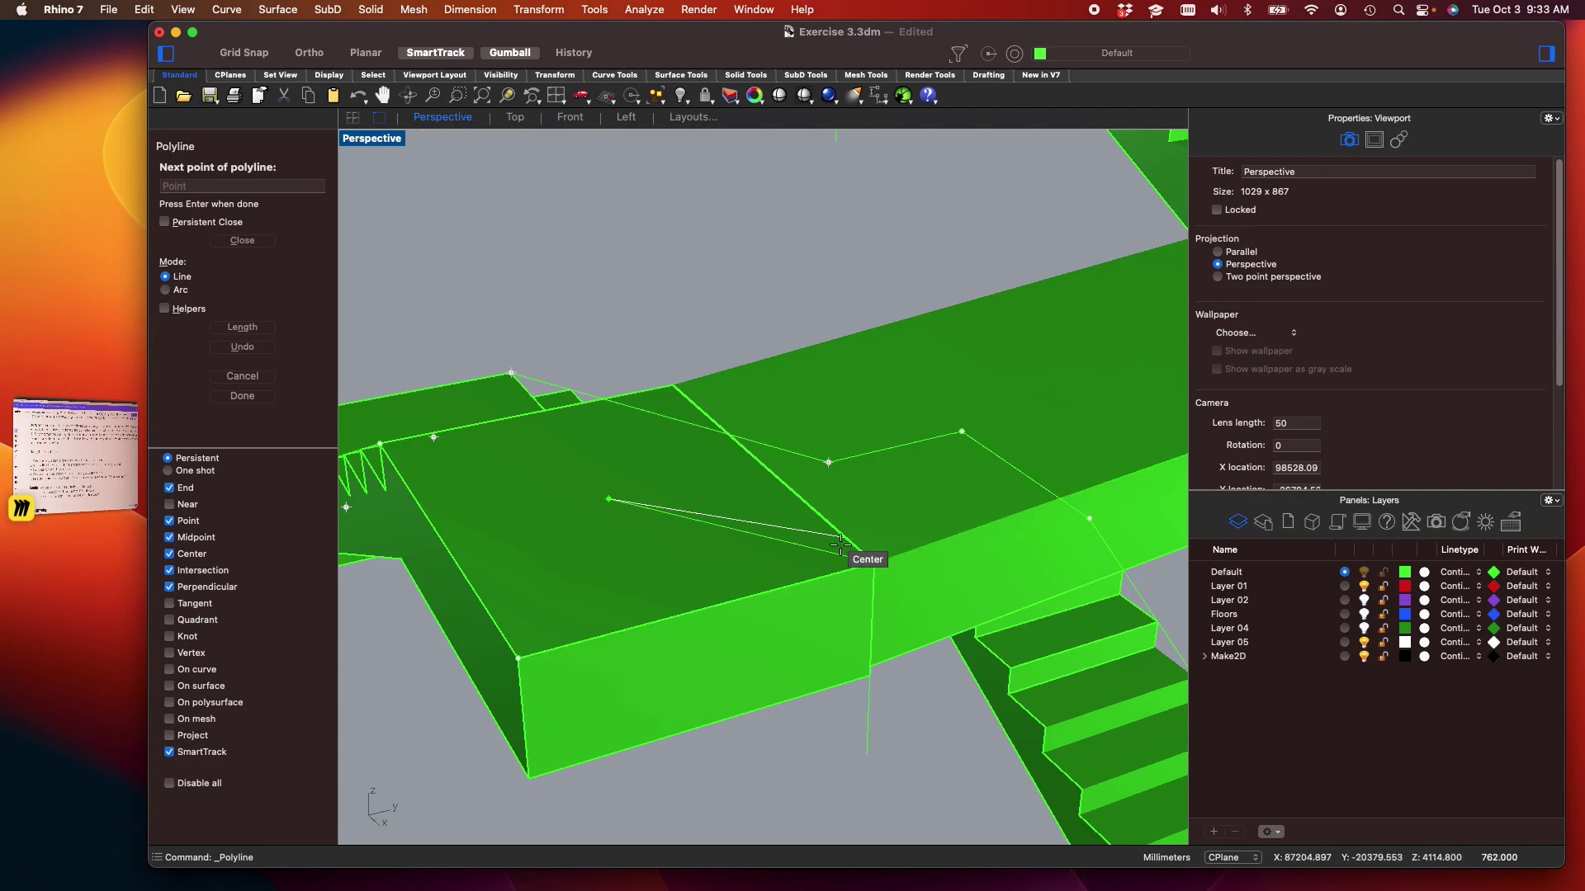
Extend the polyline along the long upper landing's outer edge to its far outer corner
{"action": "scroll", "coordinate": [839, 544], "scroll_direction": "down", "scroll_amount": 5}
{"action": "right_click_drag", "start_coordinate": [928, 524], "coordinate": [805, 555]}
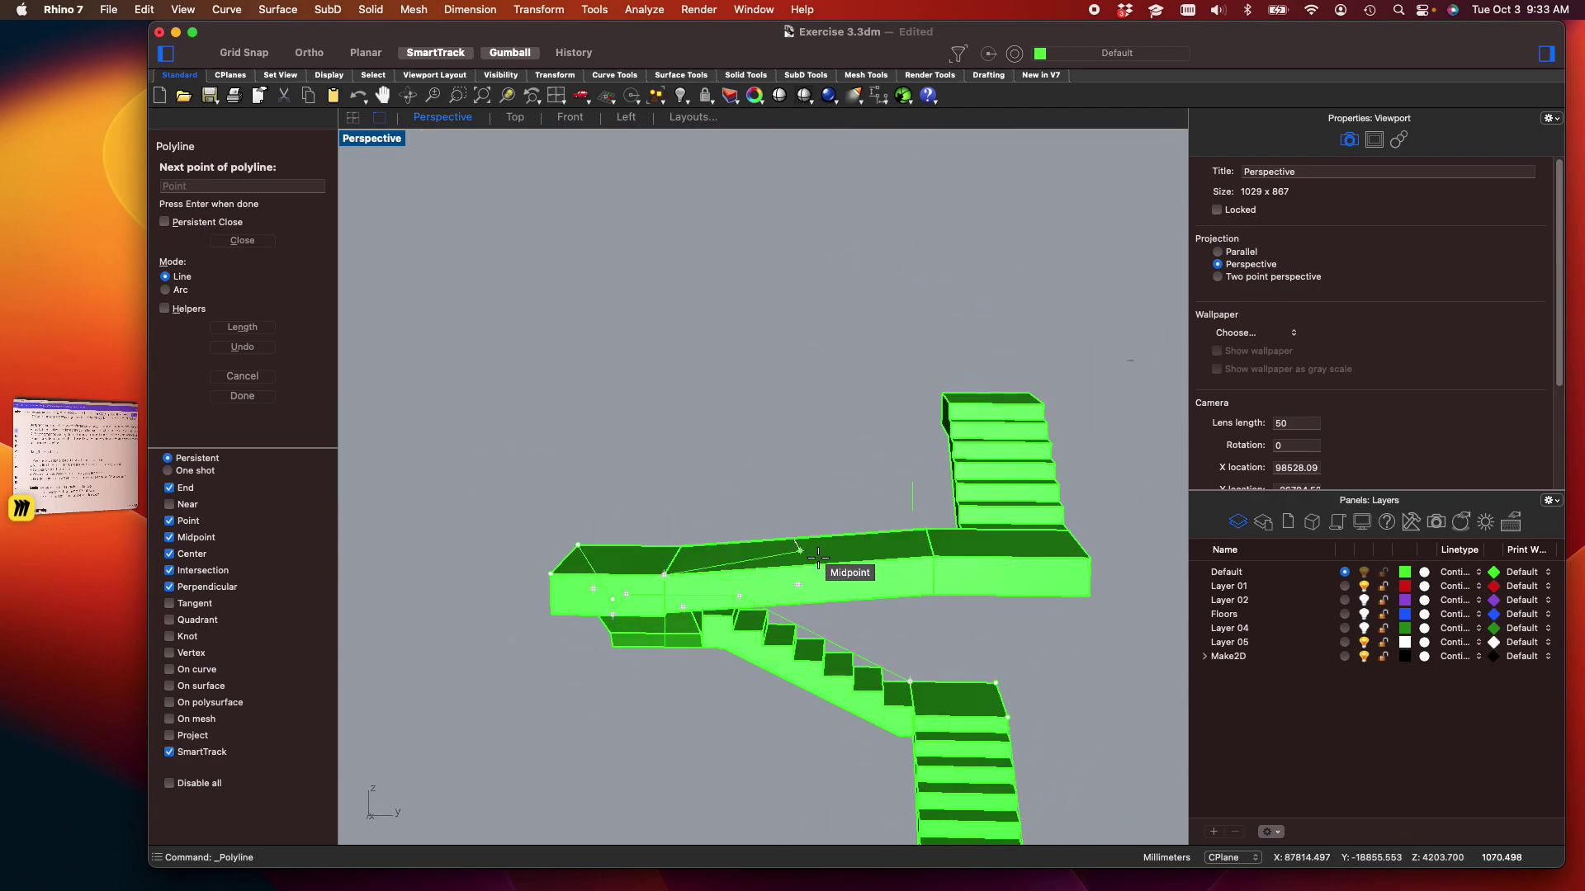
{"action": "scroll", "coordinate": [805, 556], "scroll_direction": "up", "scroll_amount": 5}
{"action": "scroll", "coordinate": [994, 564], "scroll_direction": "down", "scroll_amount": 5}
{"action": "right_click_drag", "start_coordinate": [995, 564], "coordinate": [858, 569]}
{"action": "scroll", "coordinate": [976, 623], "scroll_direction": "up", "scroll_amount": 5}
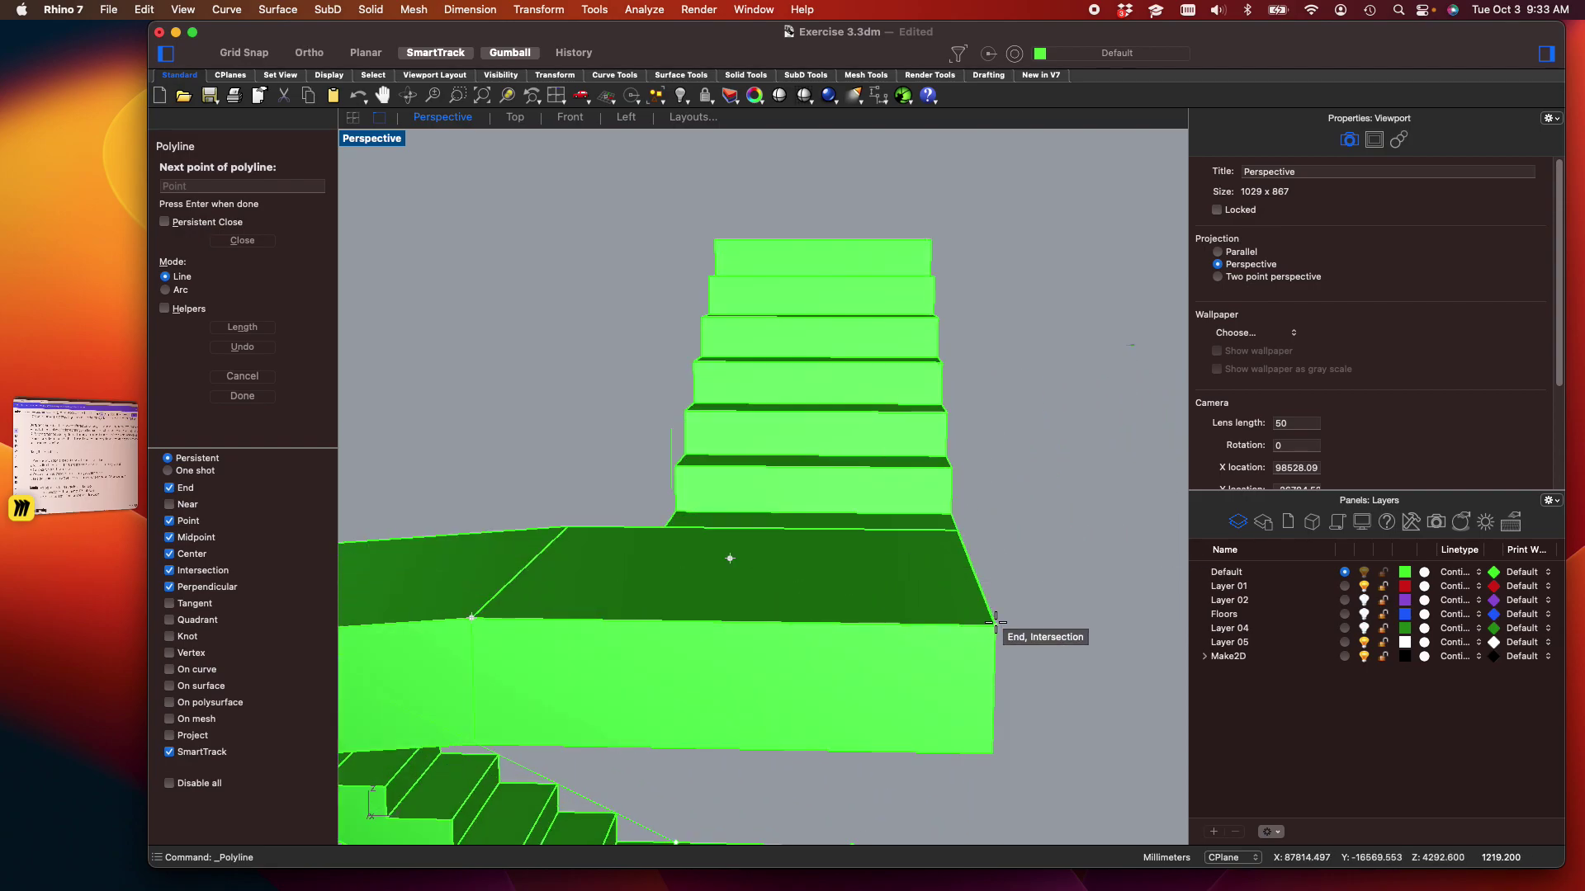
{"action": "left_click", "coordinate": [995, 624]}
Run the polyline from the foot of the last flight to the top landing's outer end corner and finish it
{"action": "scroll", "coordinate": [1010, 534], "scroll_direction": "down", "scroll_amount": 5}
{"action": "right_click_drag", "start_coordinate": [1012, 531], "coordinate": [662, 629], "text": "shift"}
{"action": "scroll", "coordinate": [771, 584], "scroll_direction": "up", "scroll_amount": 5}
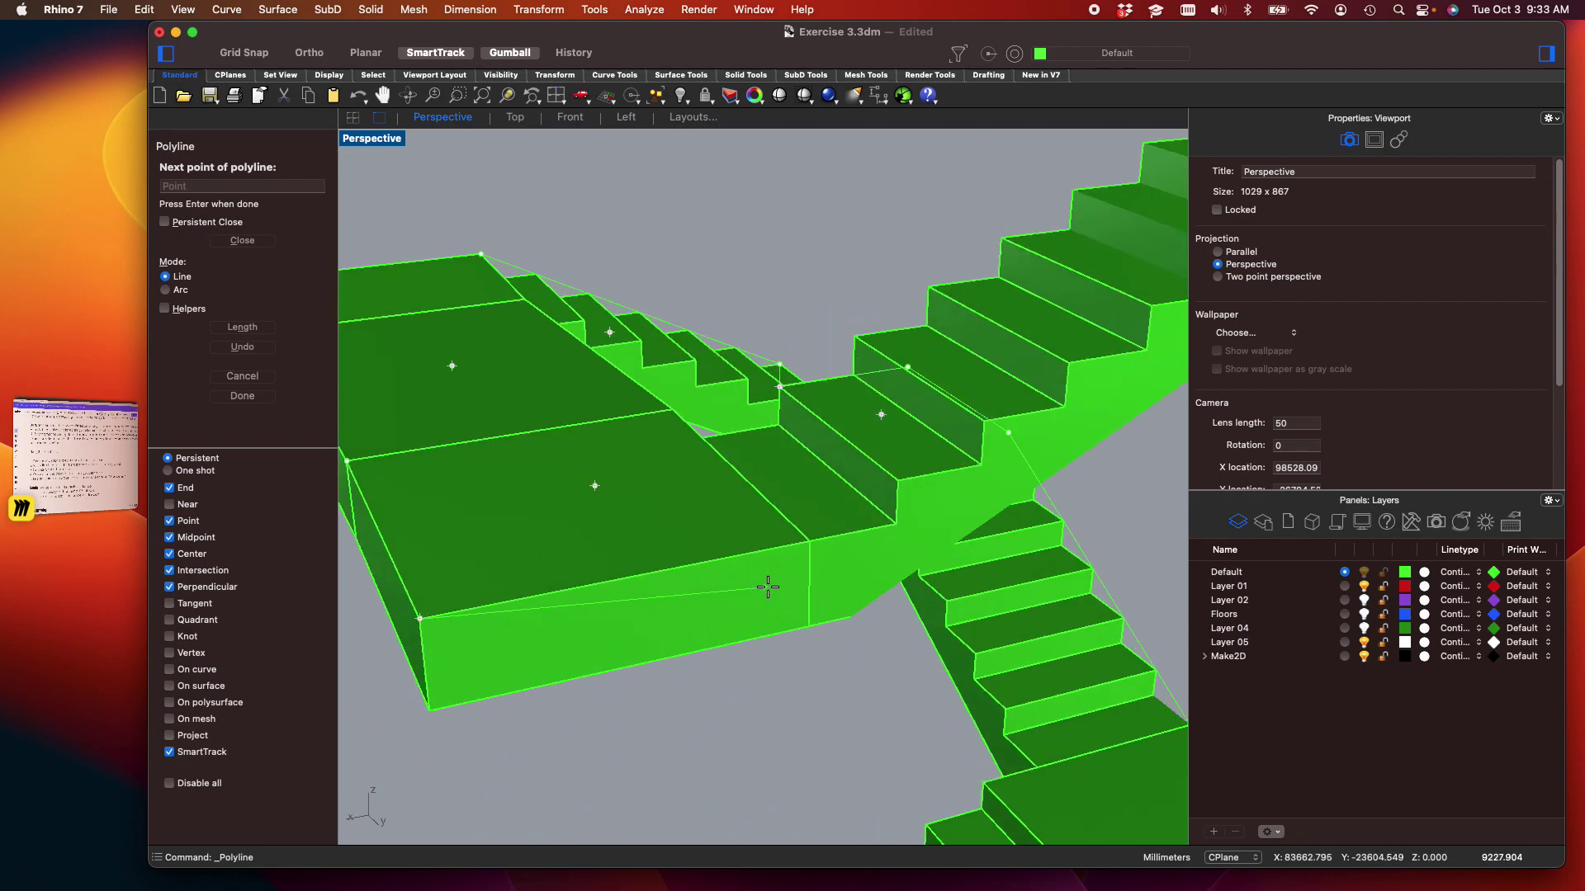
{"action": "left_click", "coordinate": [818, 530]}
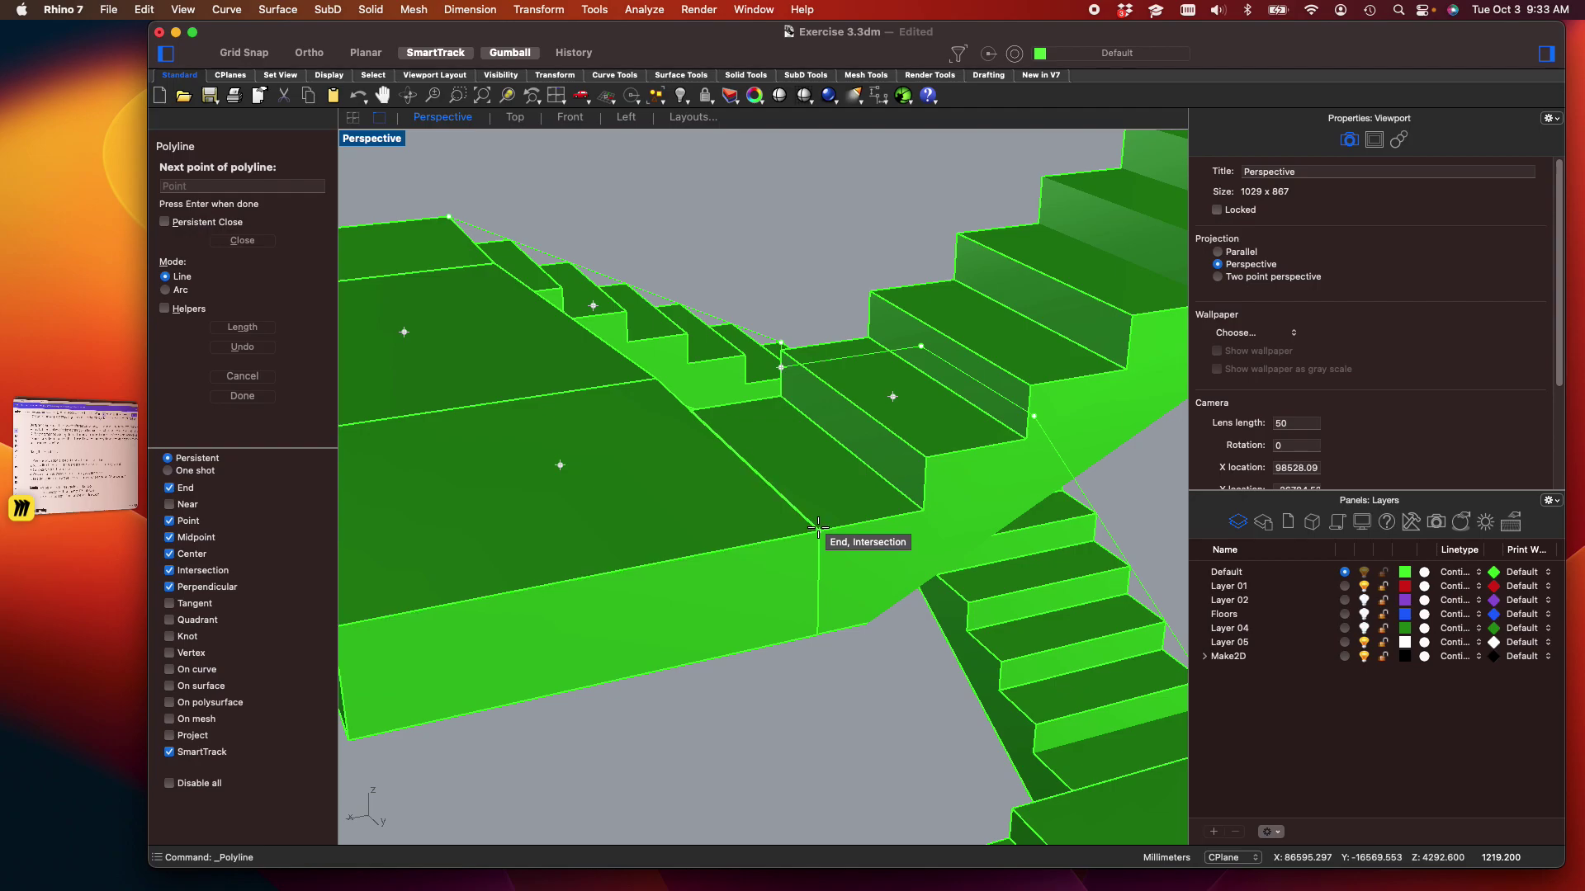
{"action": "scroll", "coordinate": [820, 531], "scroll_direction": "down", "scroll_amount": 5}
{"action": "scroll", "coordinate": [793, 490], "scroll_direction": "up", "scroll_amount": 5}
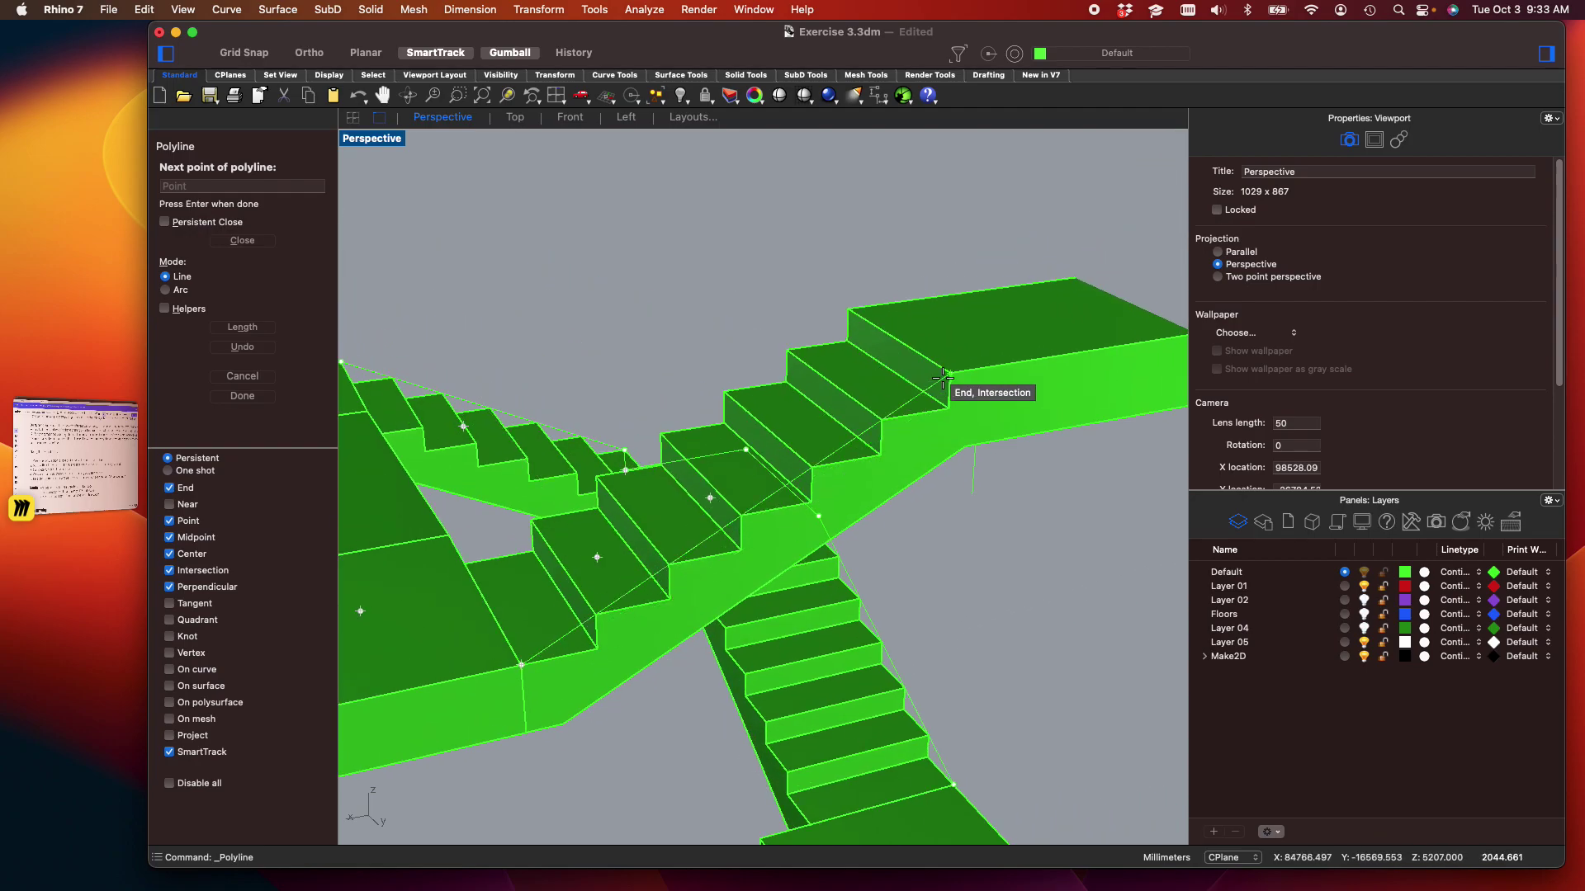
{"action": "scroll", "coordinate": [948, 374], "scroll_direction": "up", "scroll_amount": 5}
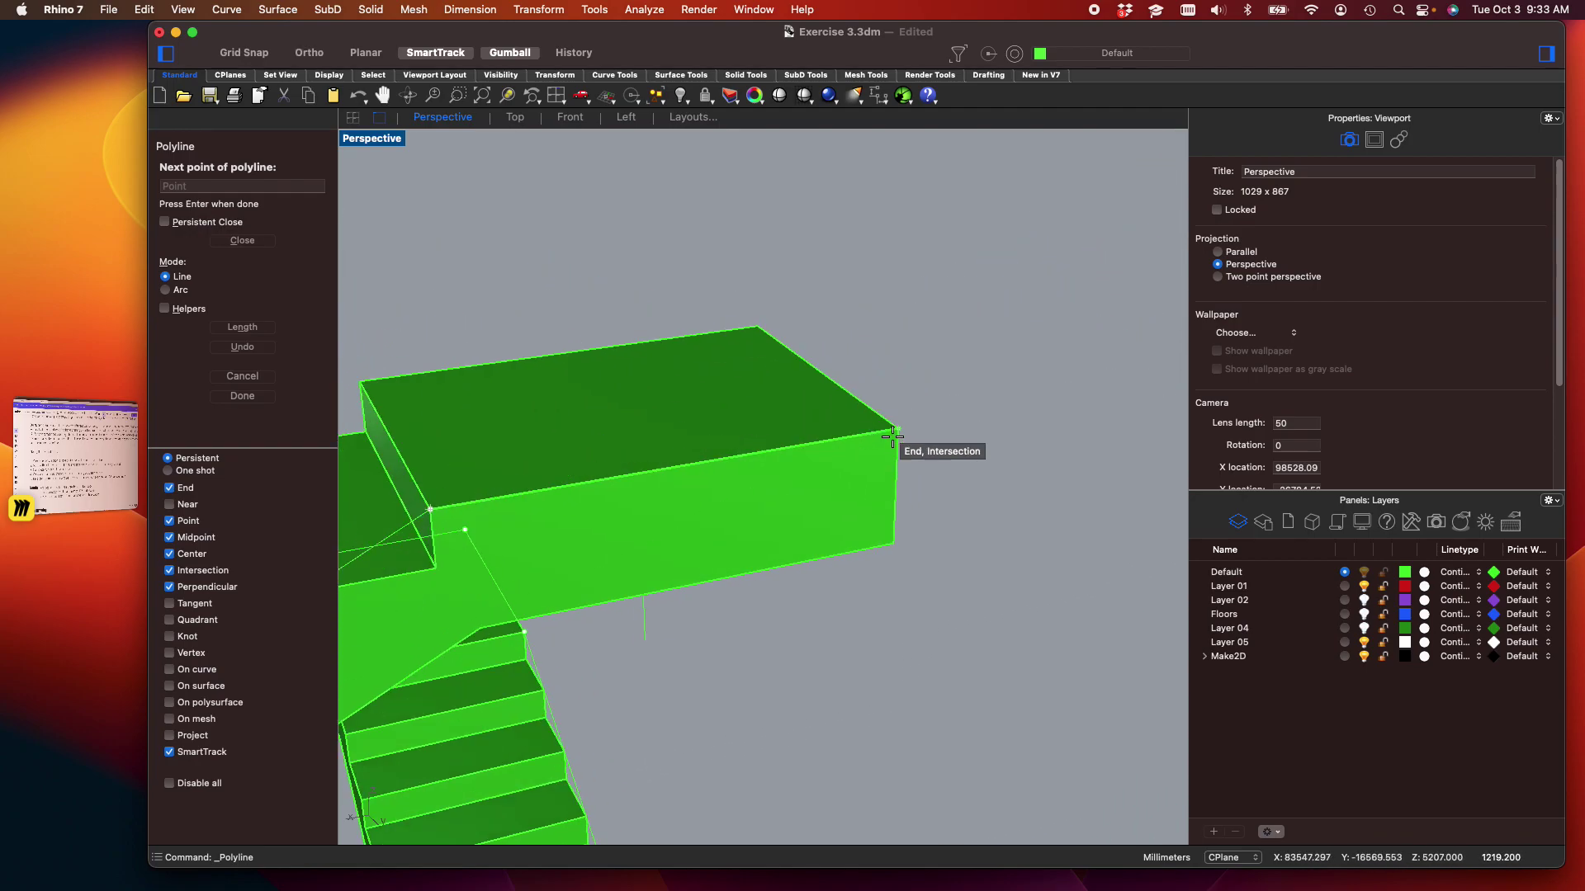
{"action": "left_click", "coordinate": [895, 431]}
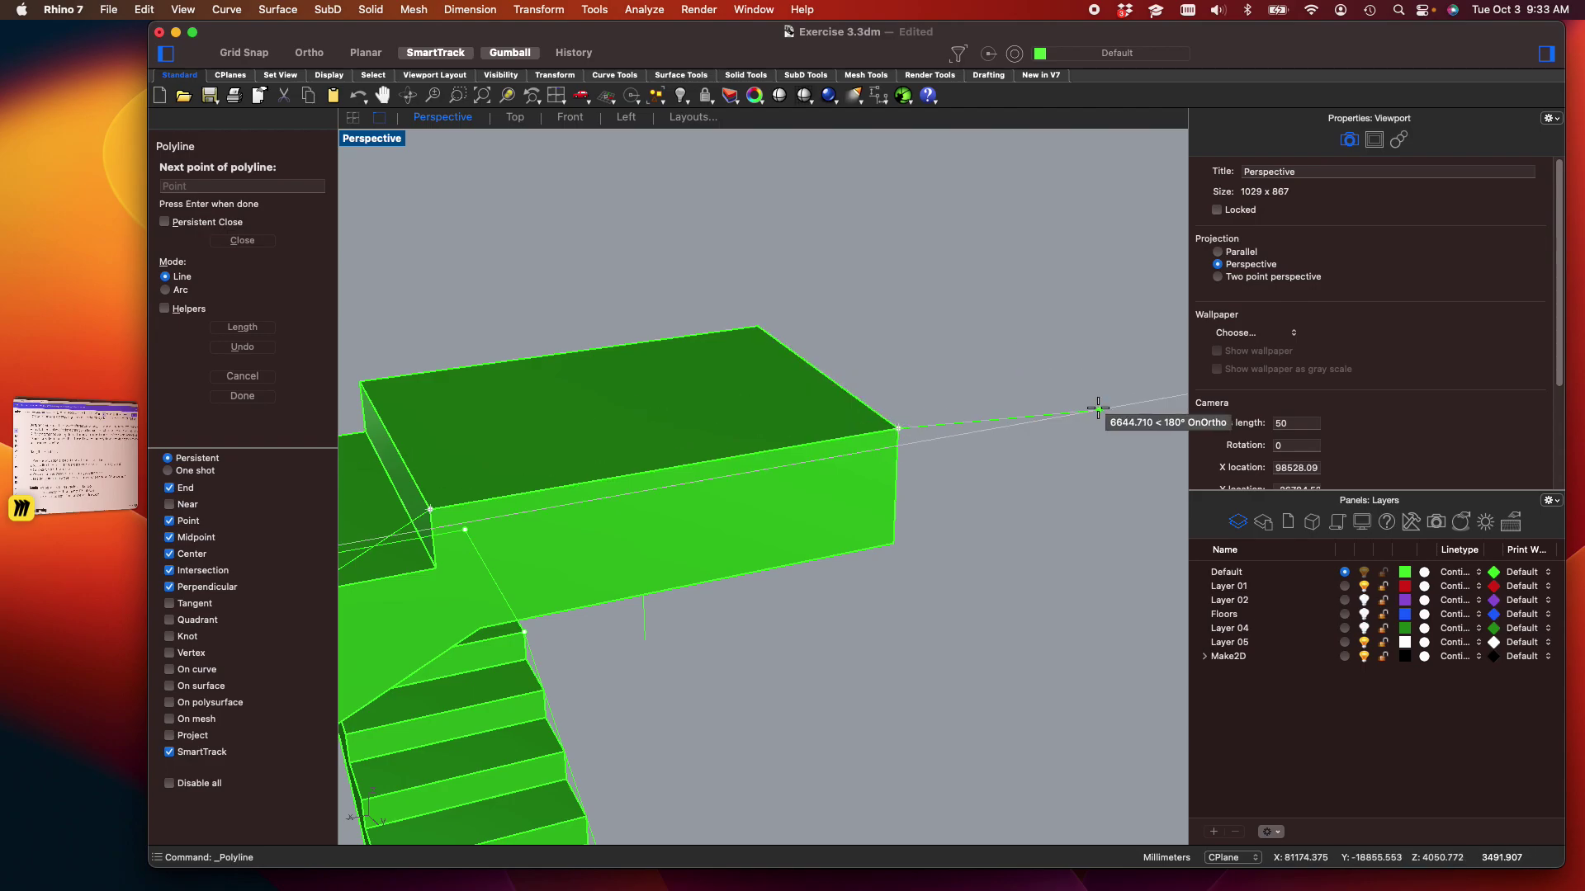
{"action": "key", "text": "Return"}
{"action": "scroll", "coordinate": [828, 479], "scroll_direction": "down", "scroll_amount": 3}
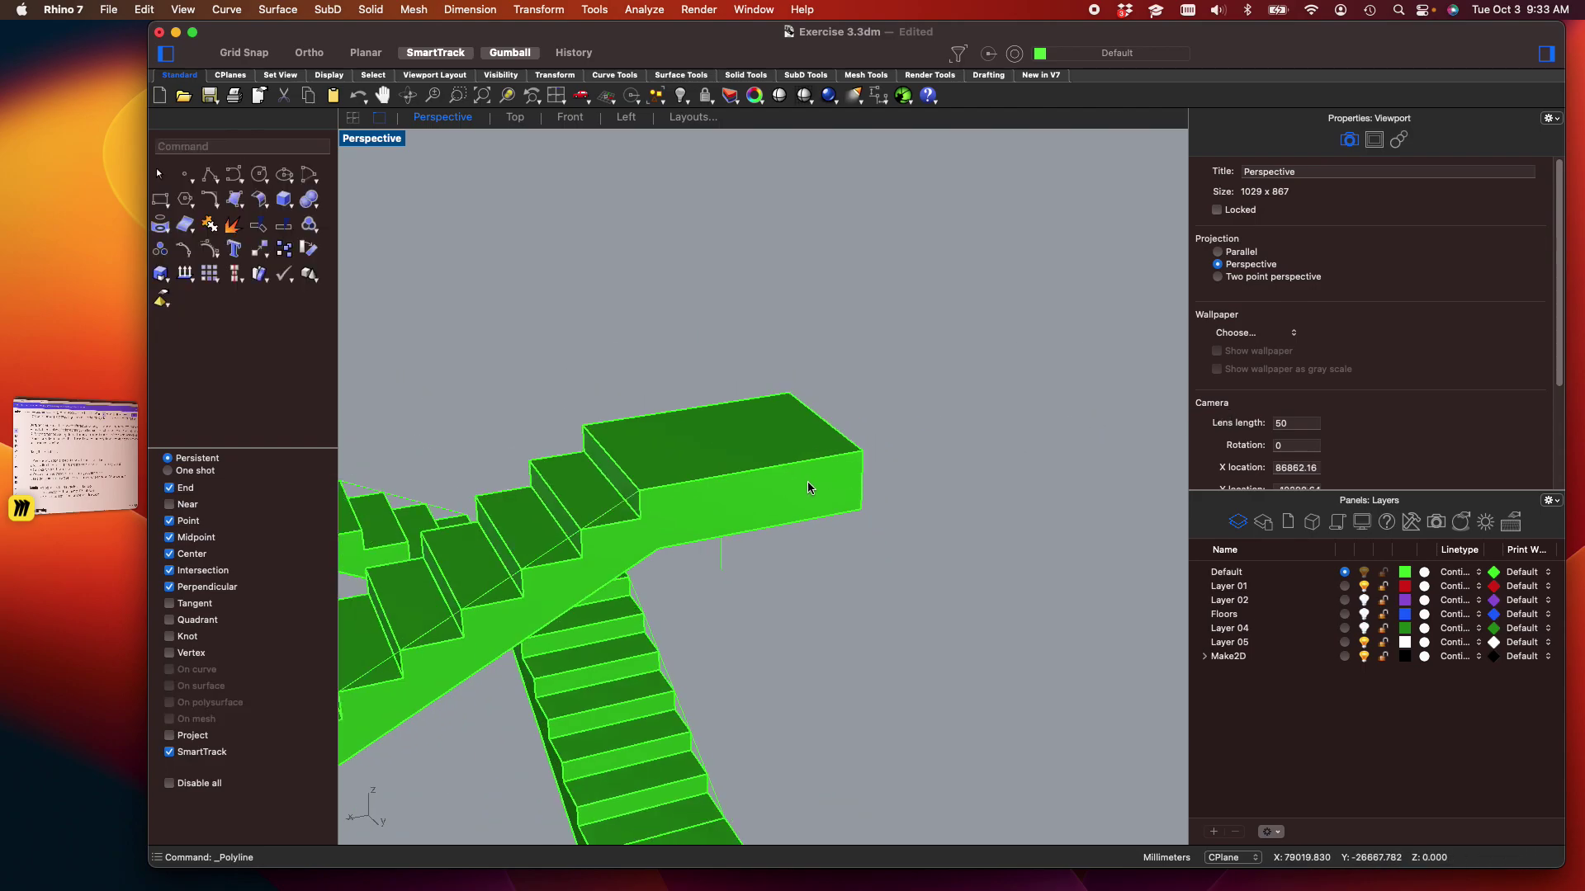
Select the finished polyline and move it 914.4 mm vertically upward in the Left view, with Ortho on for the move
{"action": "scroll", "coordinate": [704, 553], "scroll_direction": "down", "scroll_amount": 3}
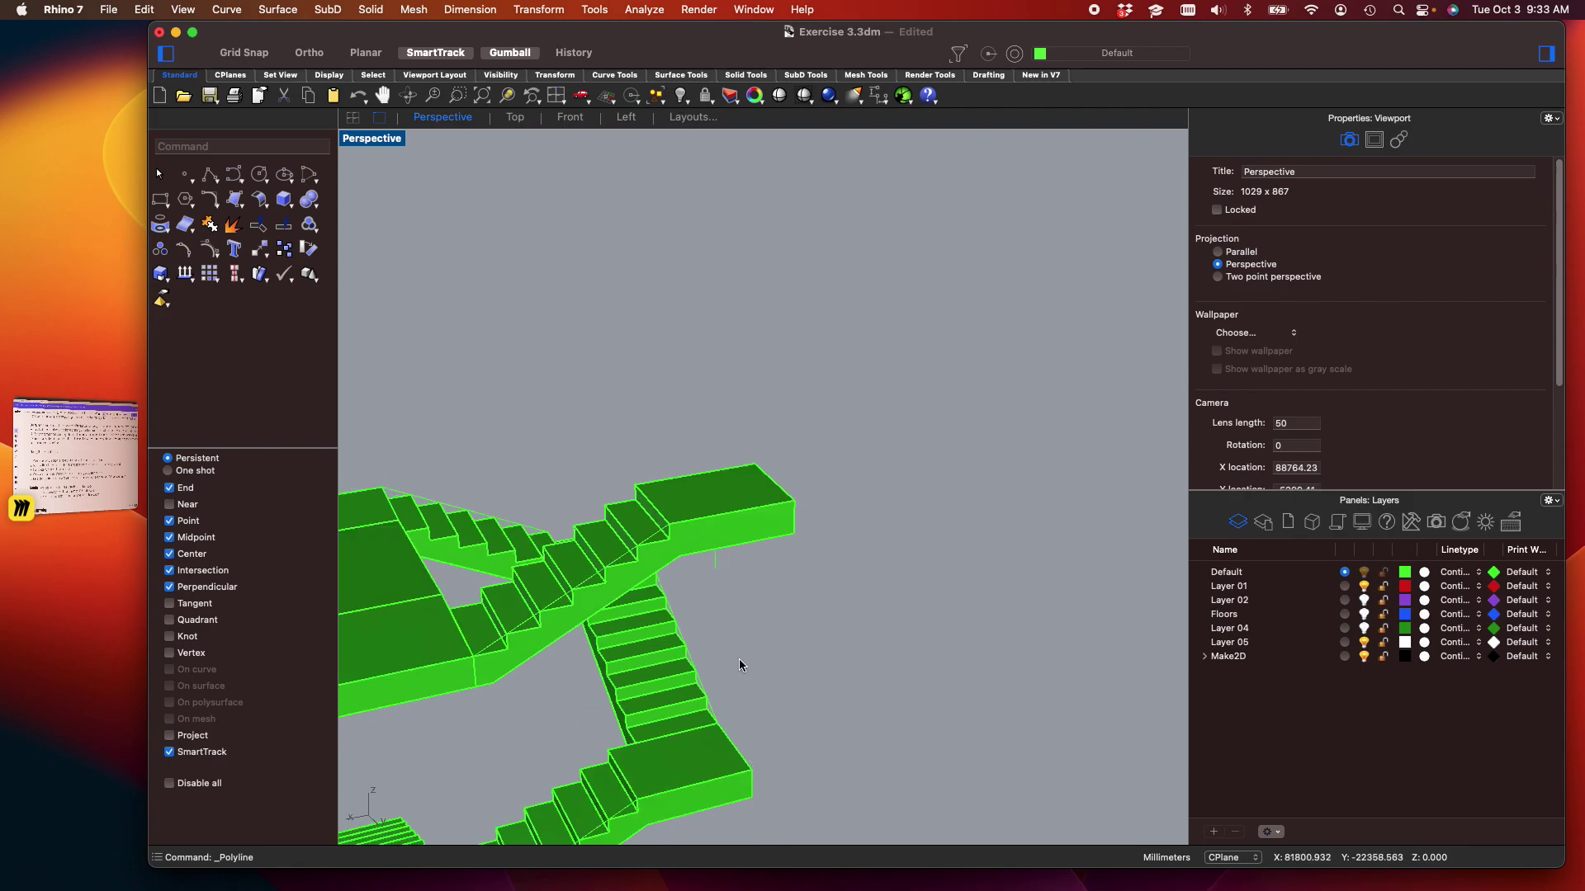
{"action": "right_click_drag", "start_coordinate": [797, 616], "coordinate": [998, 572], "text": "shift"}
{"action": "scroll", "coordinate": [729, 538], "scroll_direction": "up", "scroll_amount": 6}
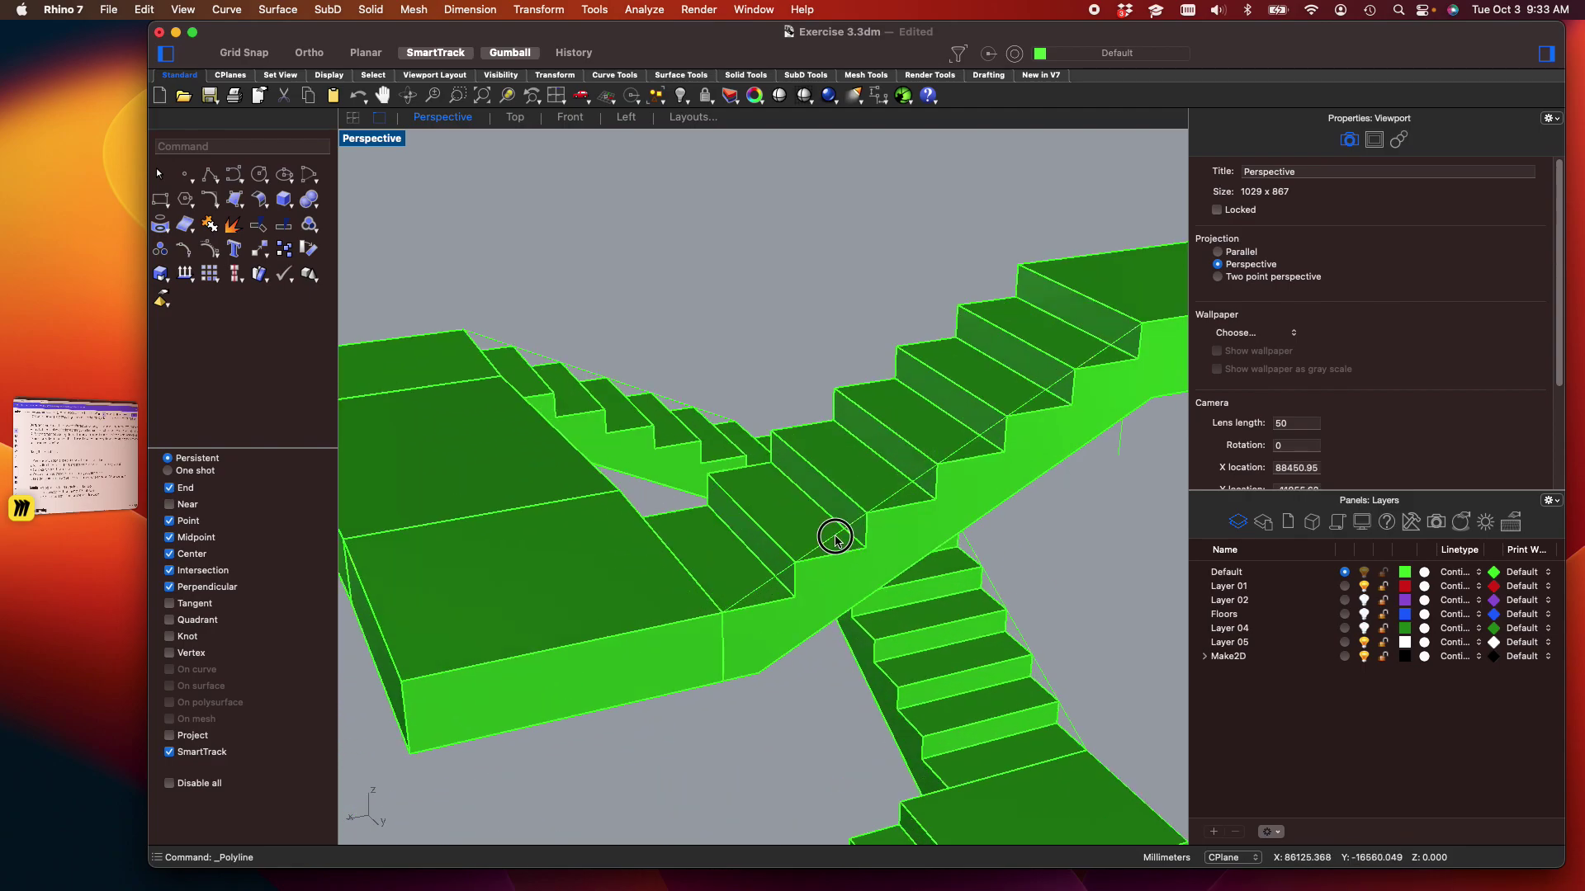
{"action": "left_click", "coordinate": [831, 538]}
{"action": "scroll", "coordinate": [831, 537], "scroll_direction": "down", "scroll_amount": 5}
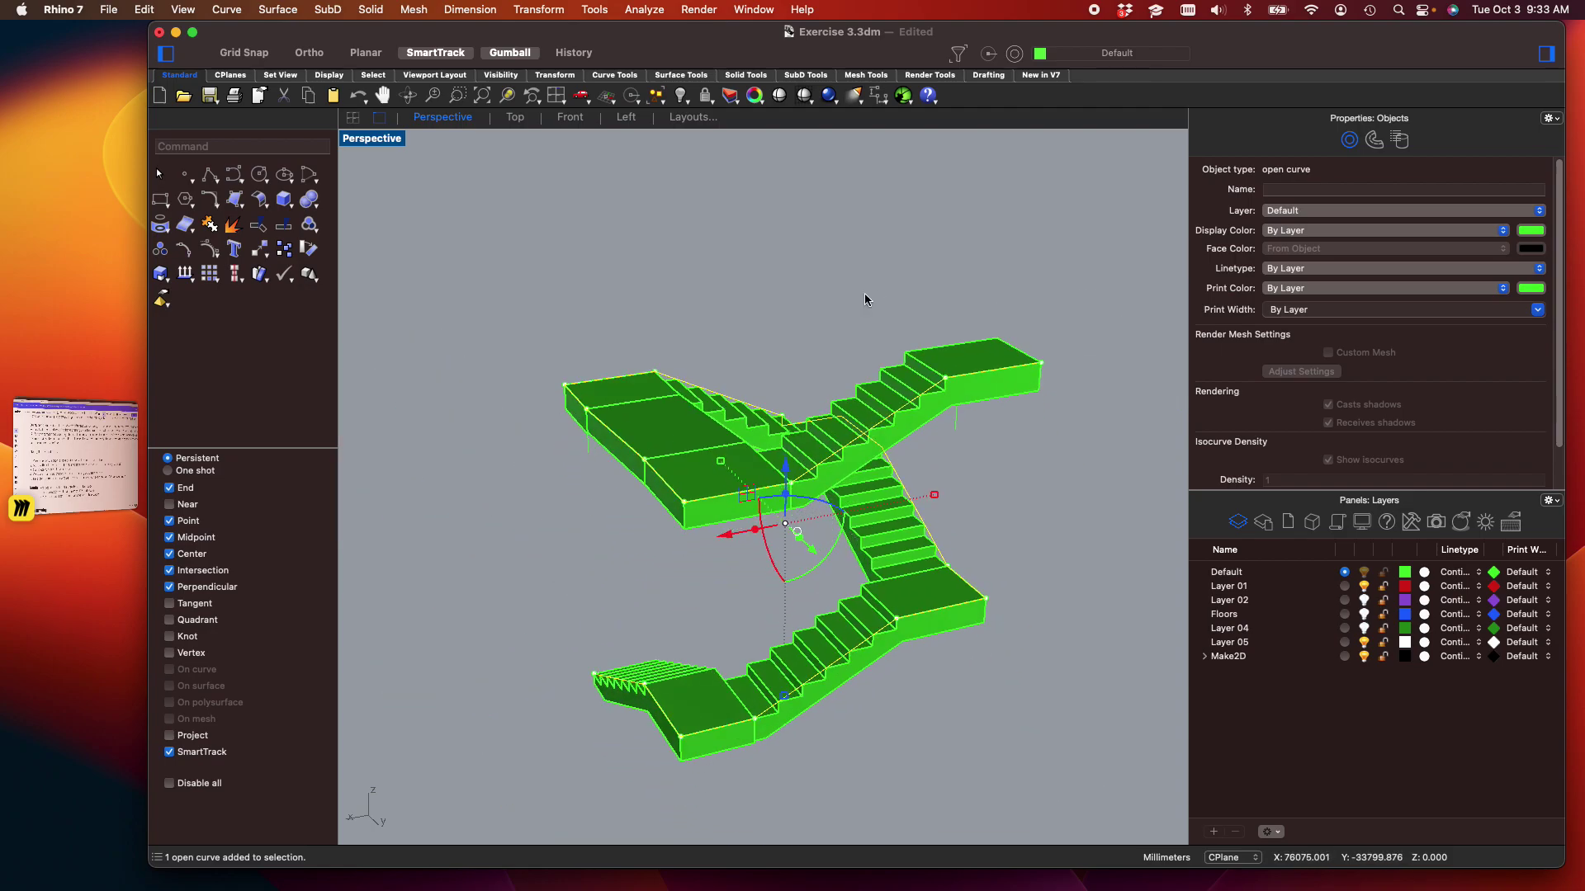
{"action": "mouse_move", "coordinate": [939, 541]}
{"action": "right_mouse_down"}
{"action": "mouse_move", "coordinate": [921, 546]}
{"action": "mouse_move", "coordinate": [1001, 516]}
{"action": "mouse_move", "coordinate": [927, 541]}
{"action": "mouse_move", "coordinate": [775, 538]}
{"action": "mouse_move", "coordinate": [939, 530]}
{"action": "right_mouse_up"}
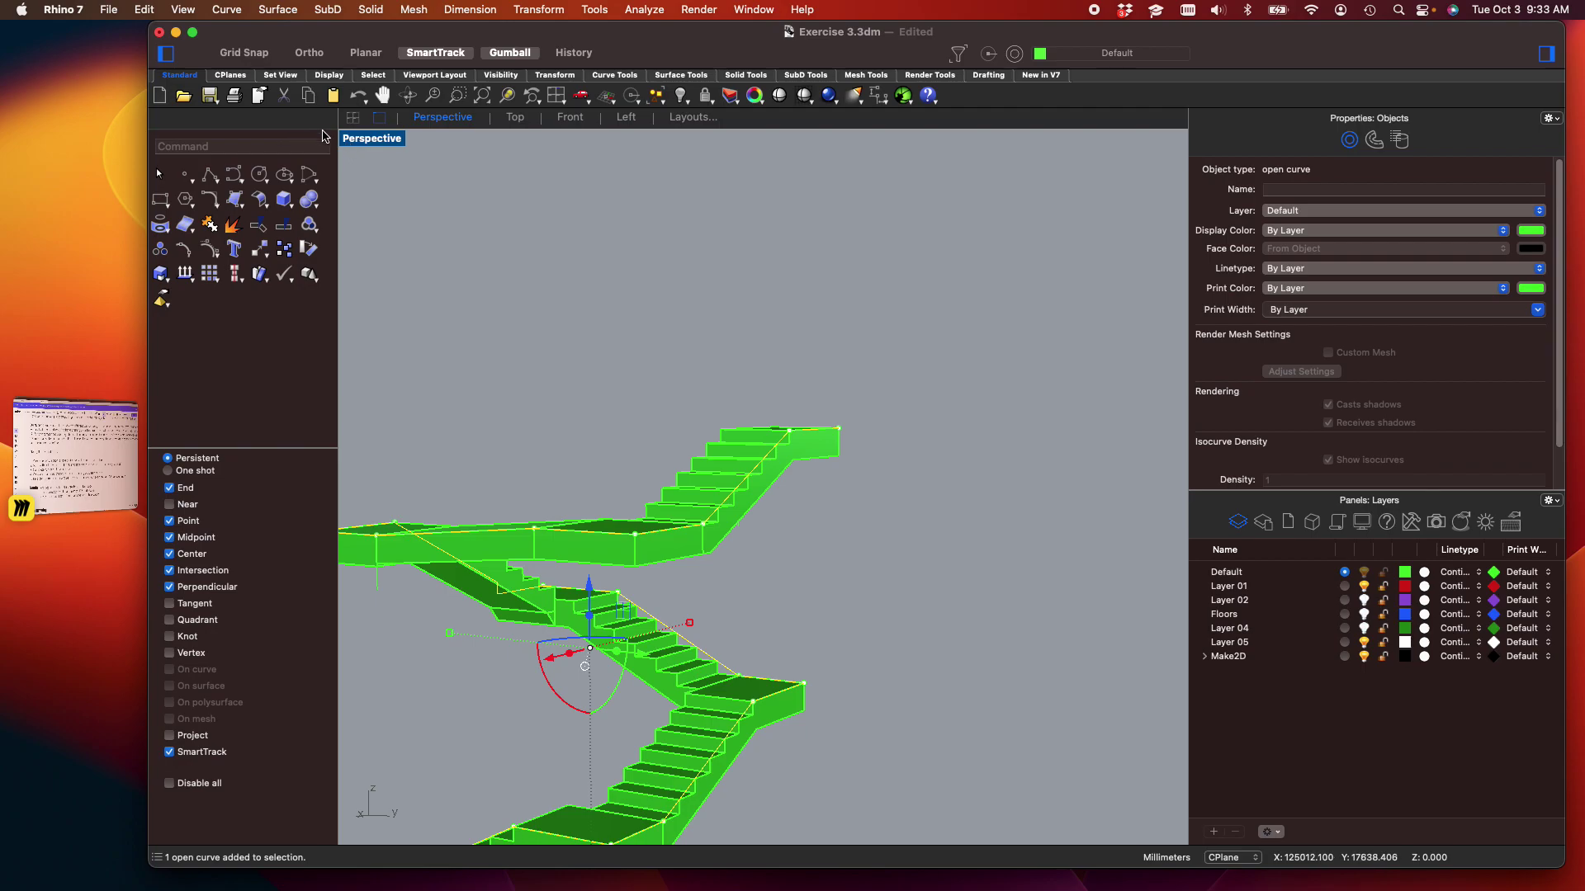
{"action": "double_click", "coordinate": [362, 142]}
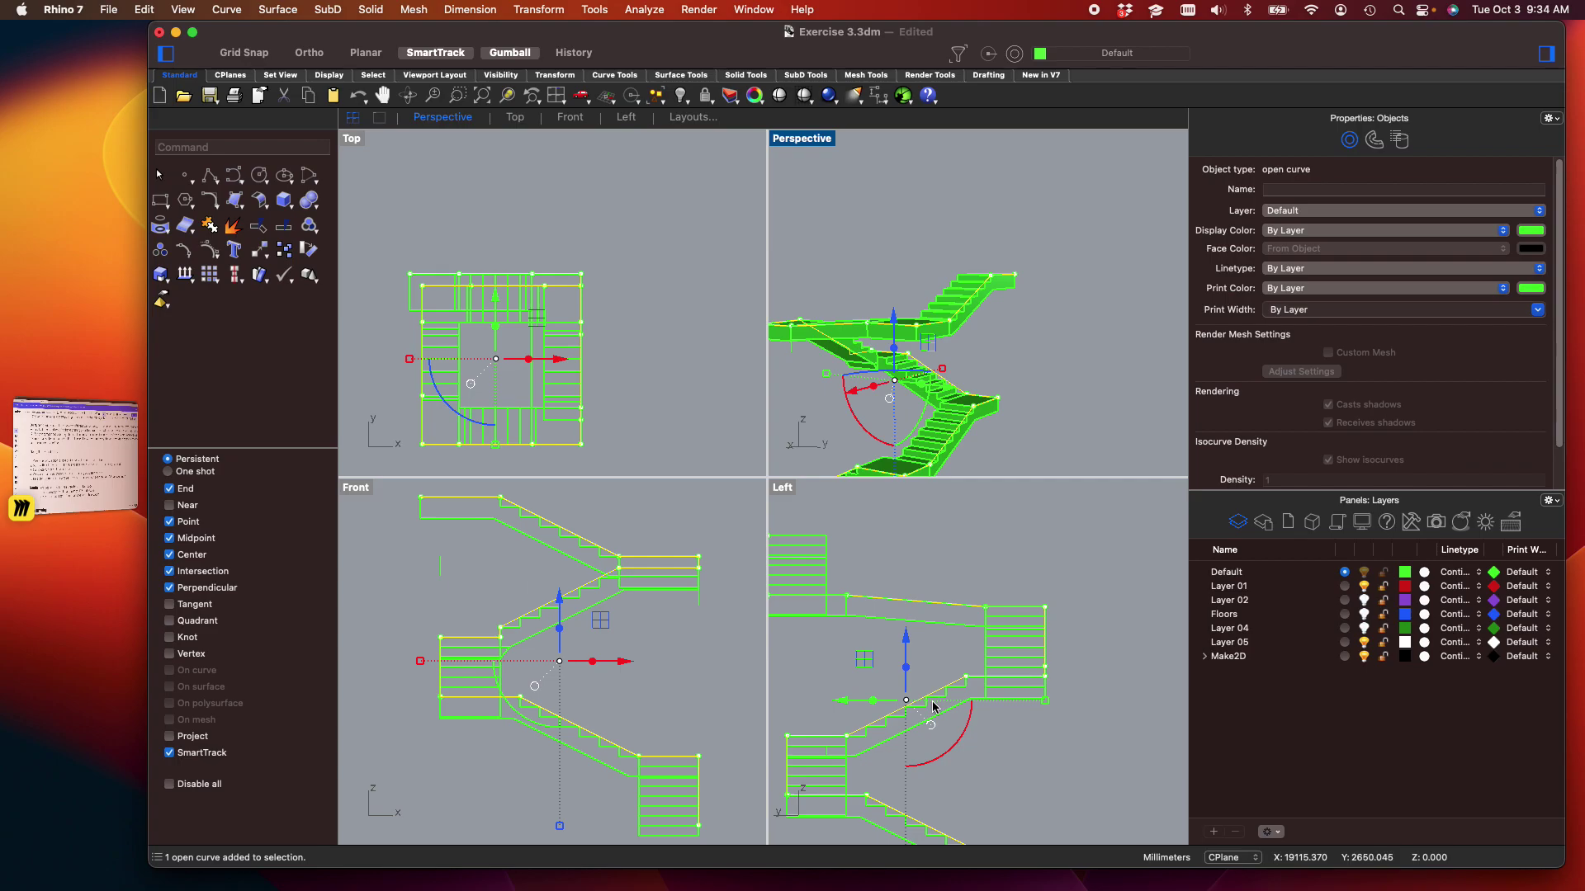
{"action": "scroll", "coordinate": [910, 726], "scroll_direction": "down", "scroll_amount": 2}
{"action": "right_click_drag", "start_coordinate": [932, 788], "coordinate": [982, 716]}
{"action": "type", "text": "m"}
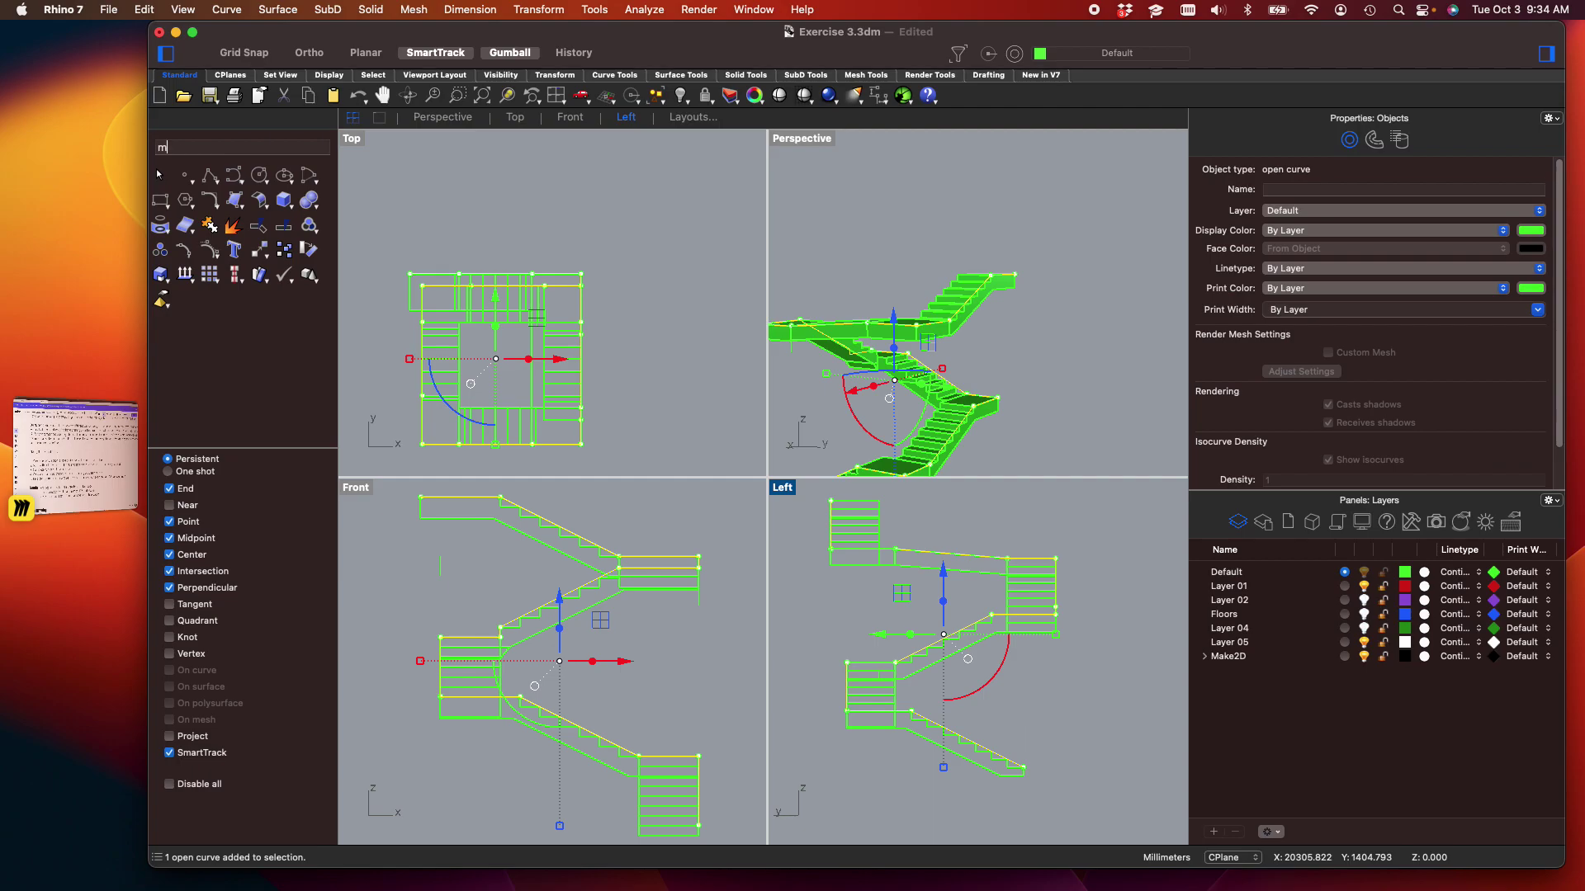
{"action": "type", "text": "ove"}
{"action": "key", "text": "Return"}
{"action": "left_click", "coordinate": [1105, 761]}
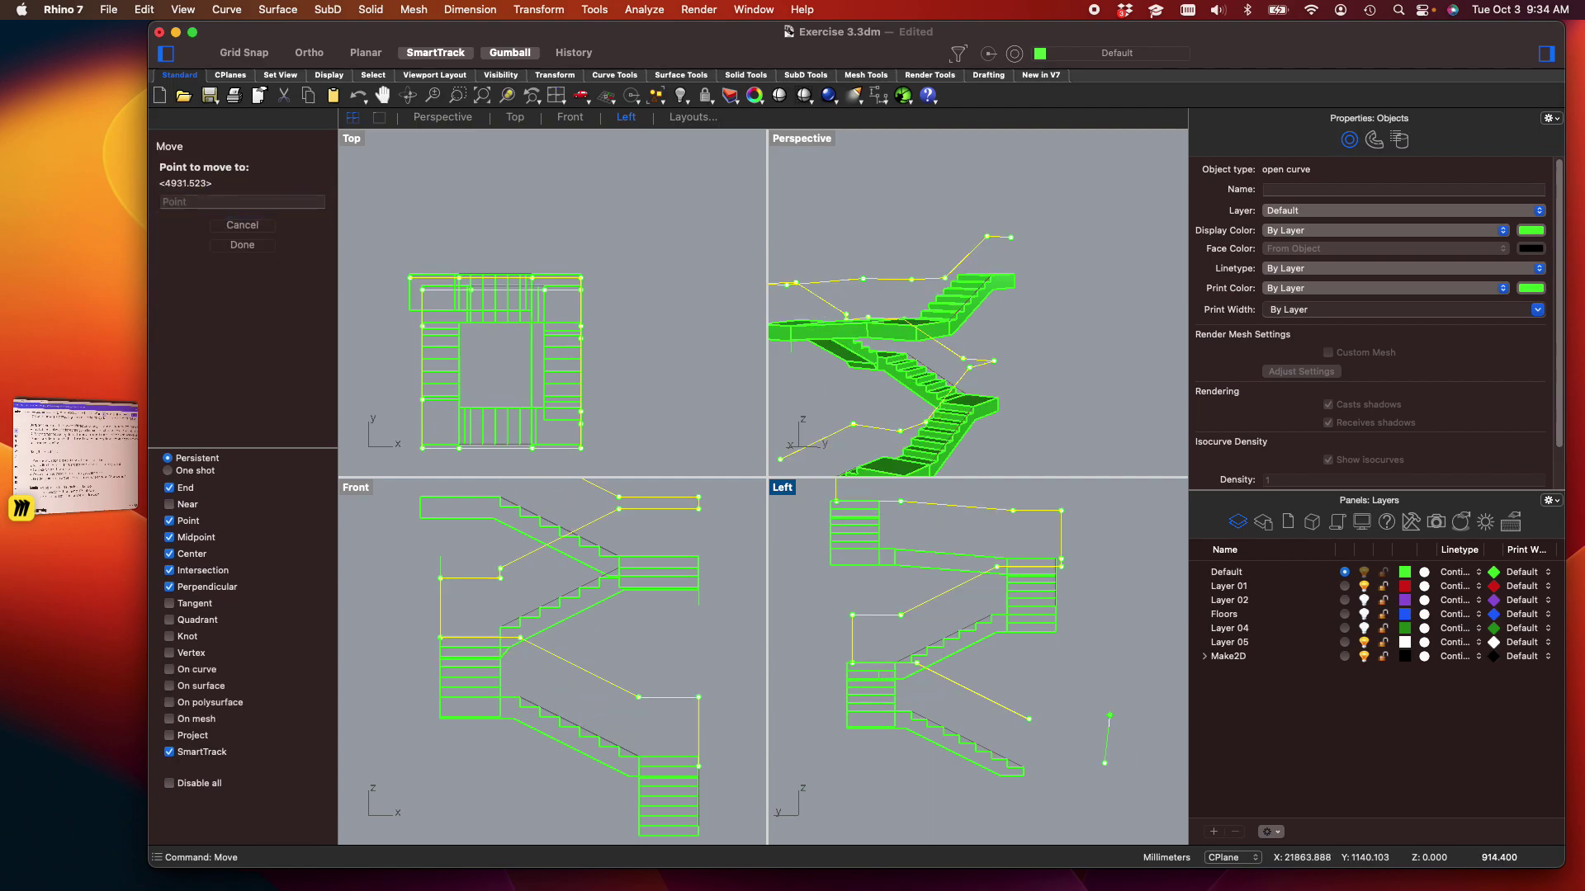
{"action": "key", "text": "F8"}
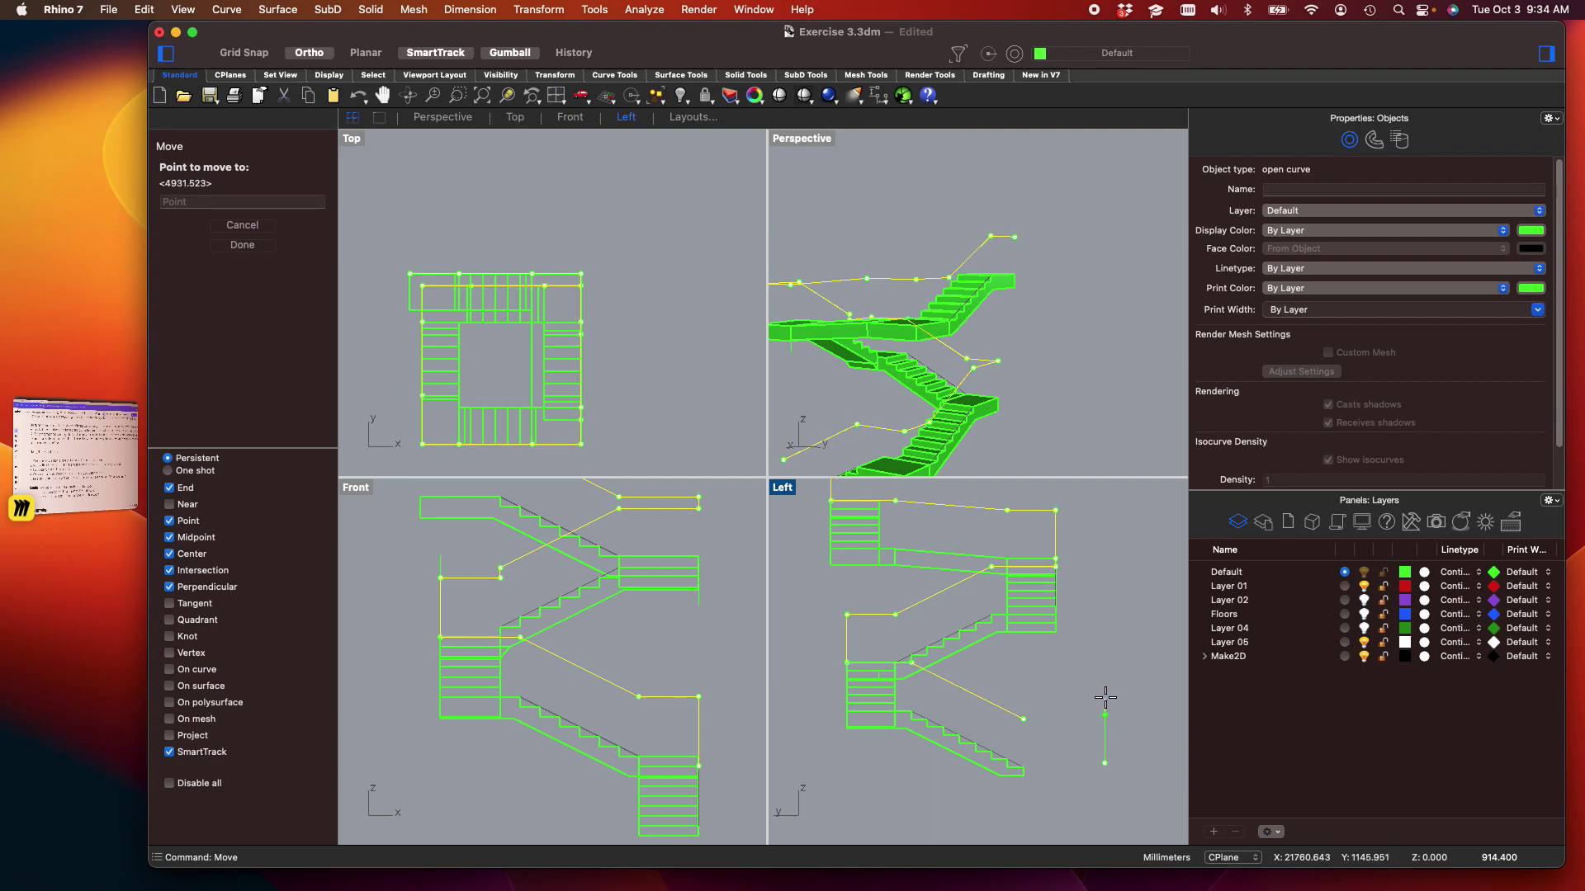
{"action": "left_click", "coordinate": [1105, 694]}
{"action": "key", "text": "F8"}
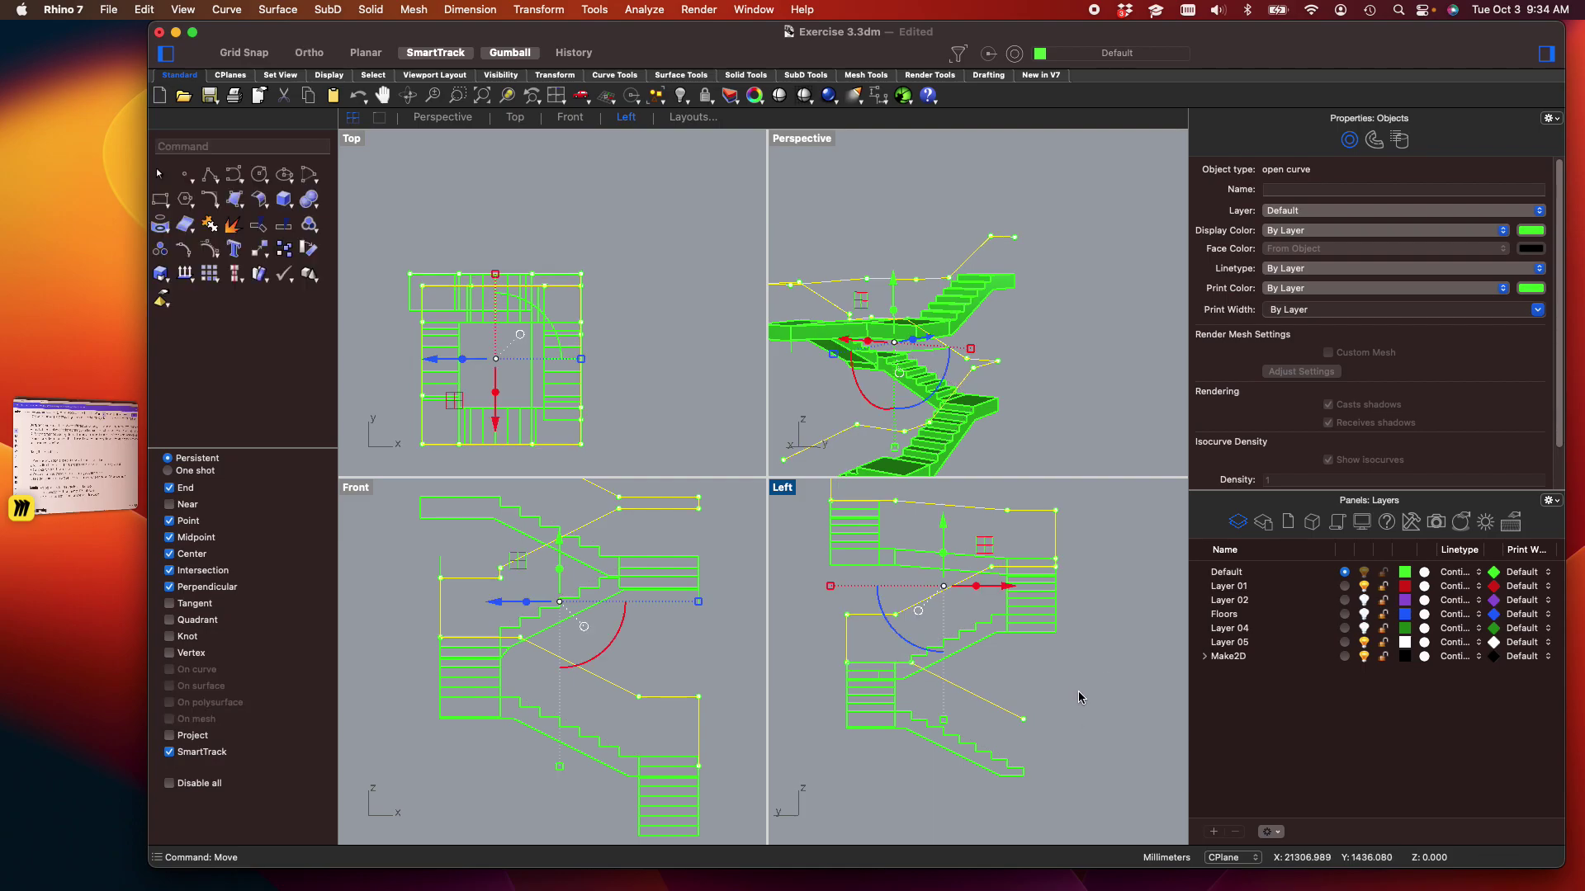
Clear the selection and maximize the Perspective viewport around the raised polyline
{"action": "left_click", "coordinate": [814, 226]}
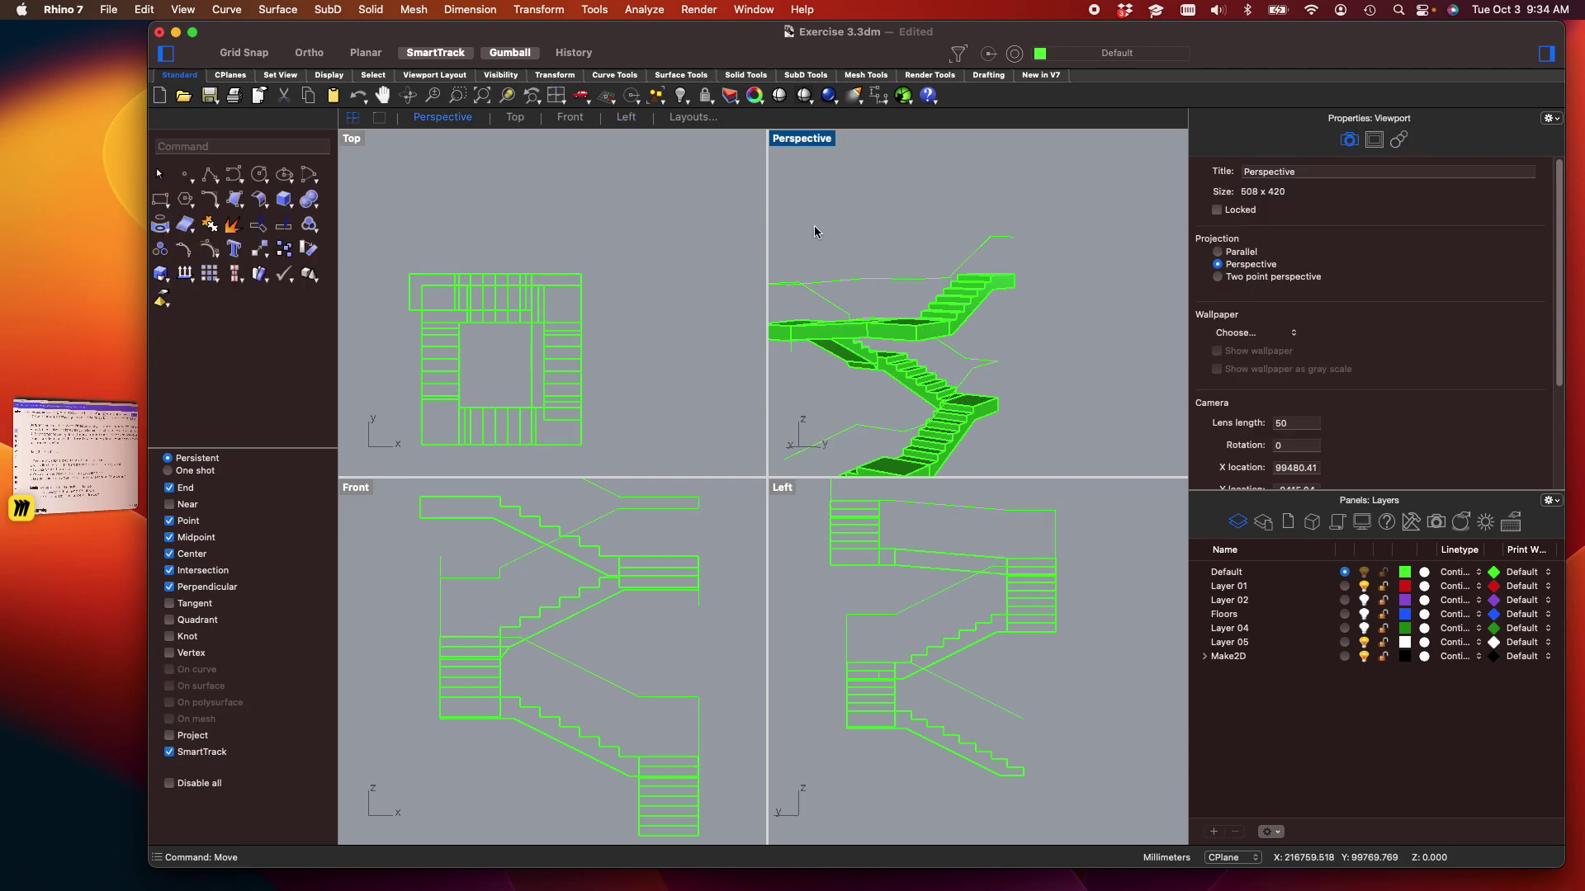
{"action": "double_click", "coordinate": [796, 147]}
{"action": "right_click_drag", "start_coordinate": [778, 544], "coordinate": [1002, 482], "text": "shift"}
{"action": "right_click_drag", "start_coordinate": [784, 612], "coordinate": [1086, 624]}
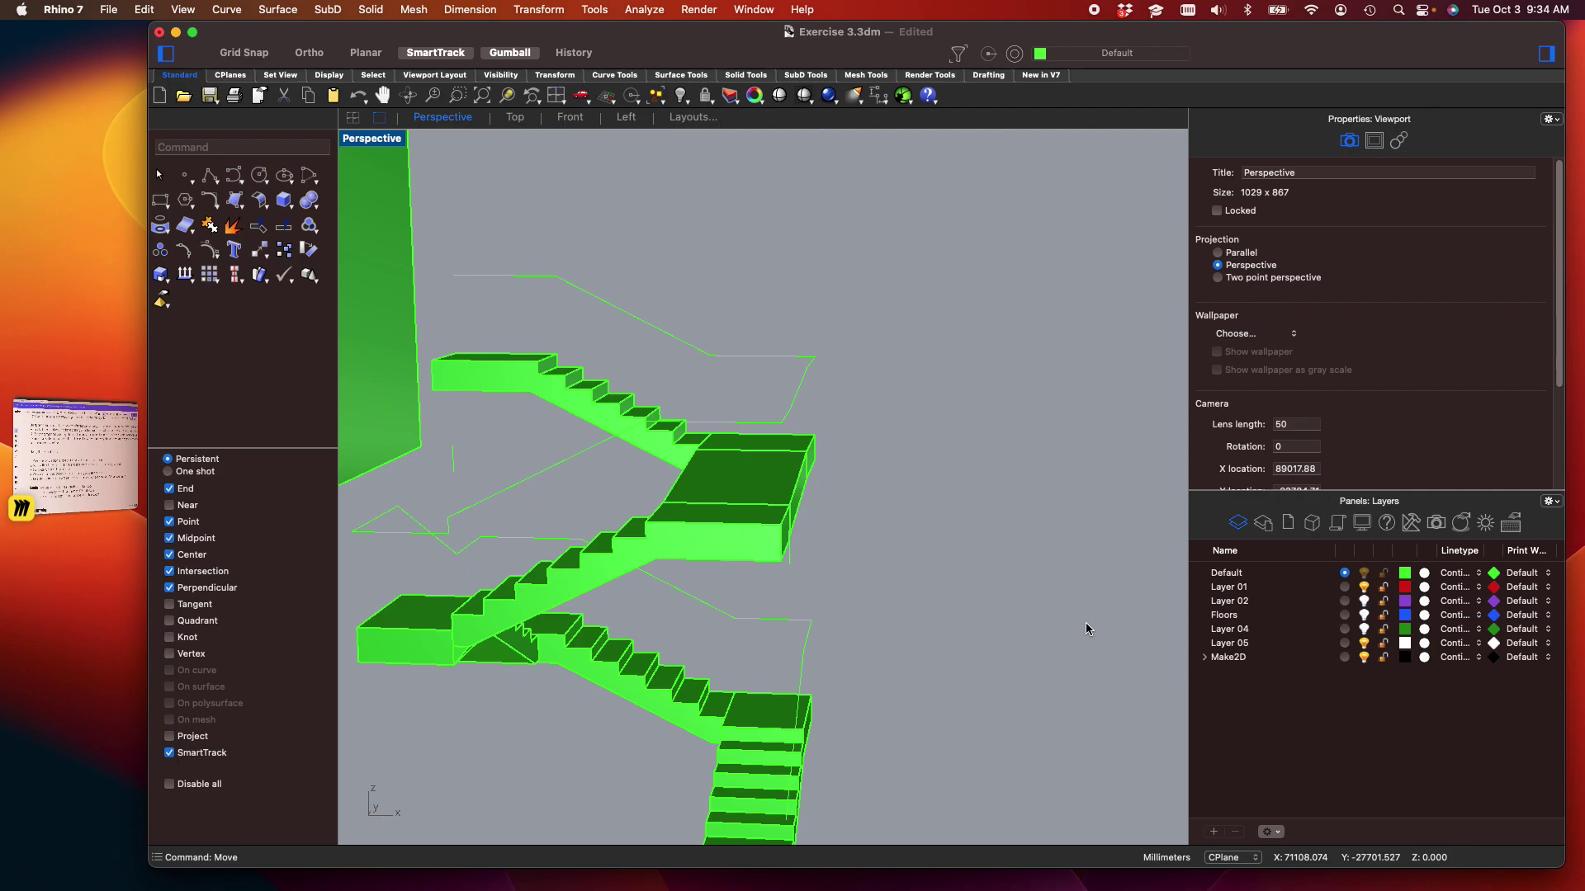
{"action": "right_click_drag", "start_coordinate": [636, 453], "coordinate": [933, 587]}
{"action": "scroll", "coordinate": [772, 625], "scroll_direction": "up", "scroll_amount": 5}
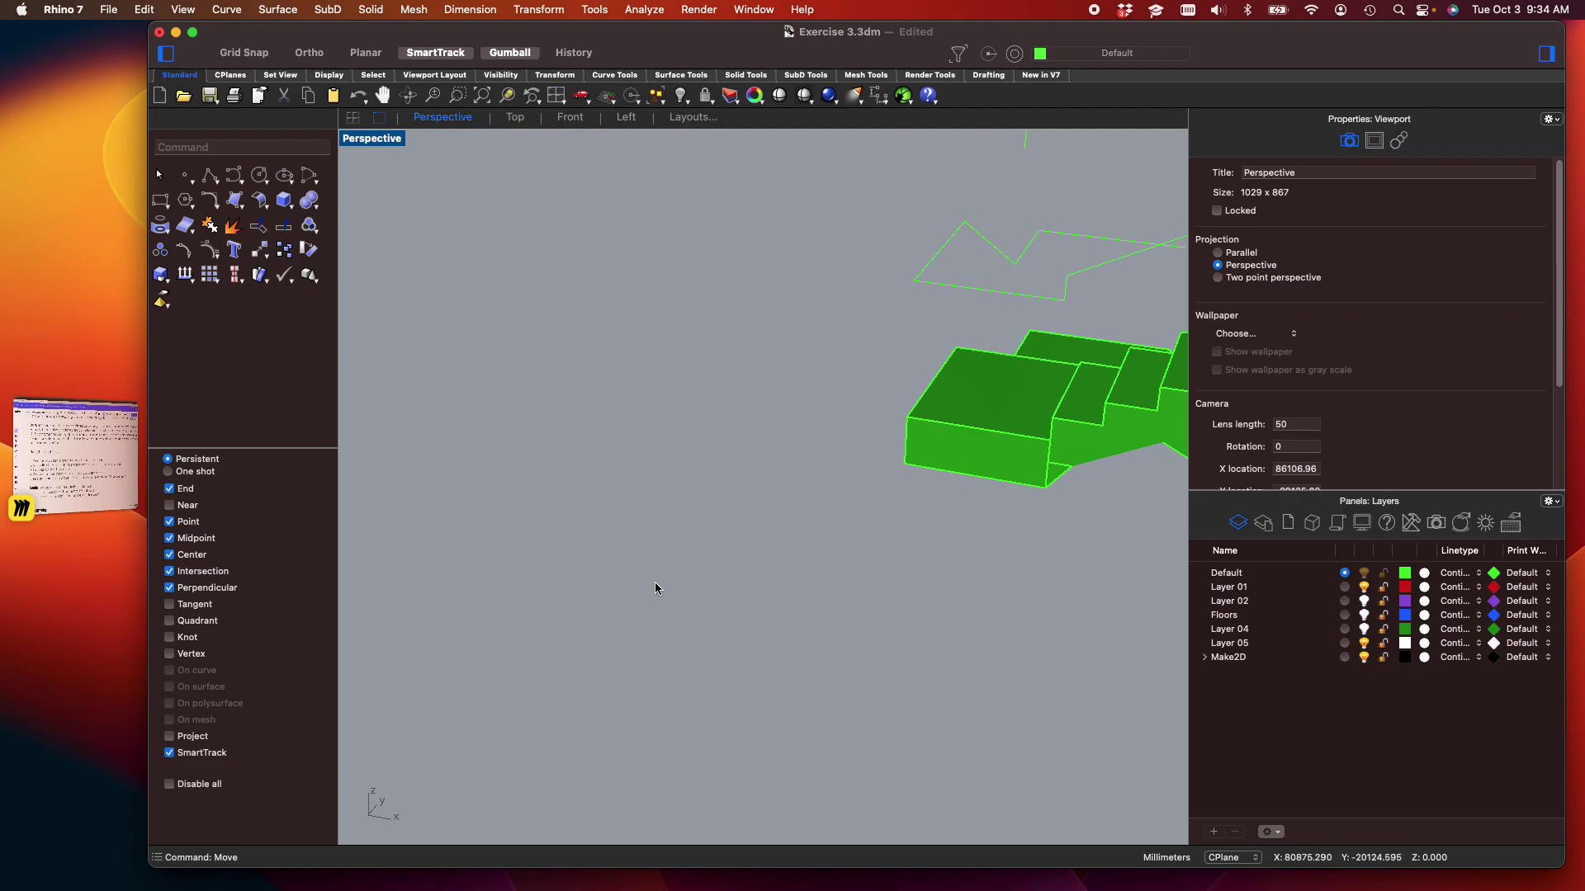
{"action": "right_click_drag", "start_coordinate": [881, 505], "coordinate": [540, 663], "text": "shift"}
Try to offset the raised polyline by 914.4 mm toward the inner side of the stair
{"action": "left_click", "coordinate": [598, 500]}
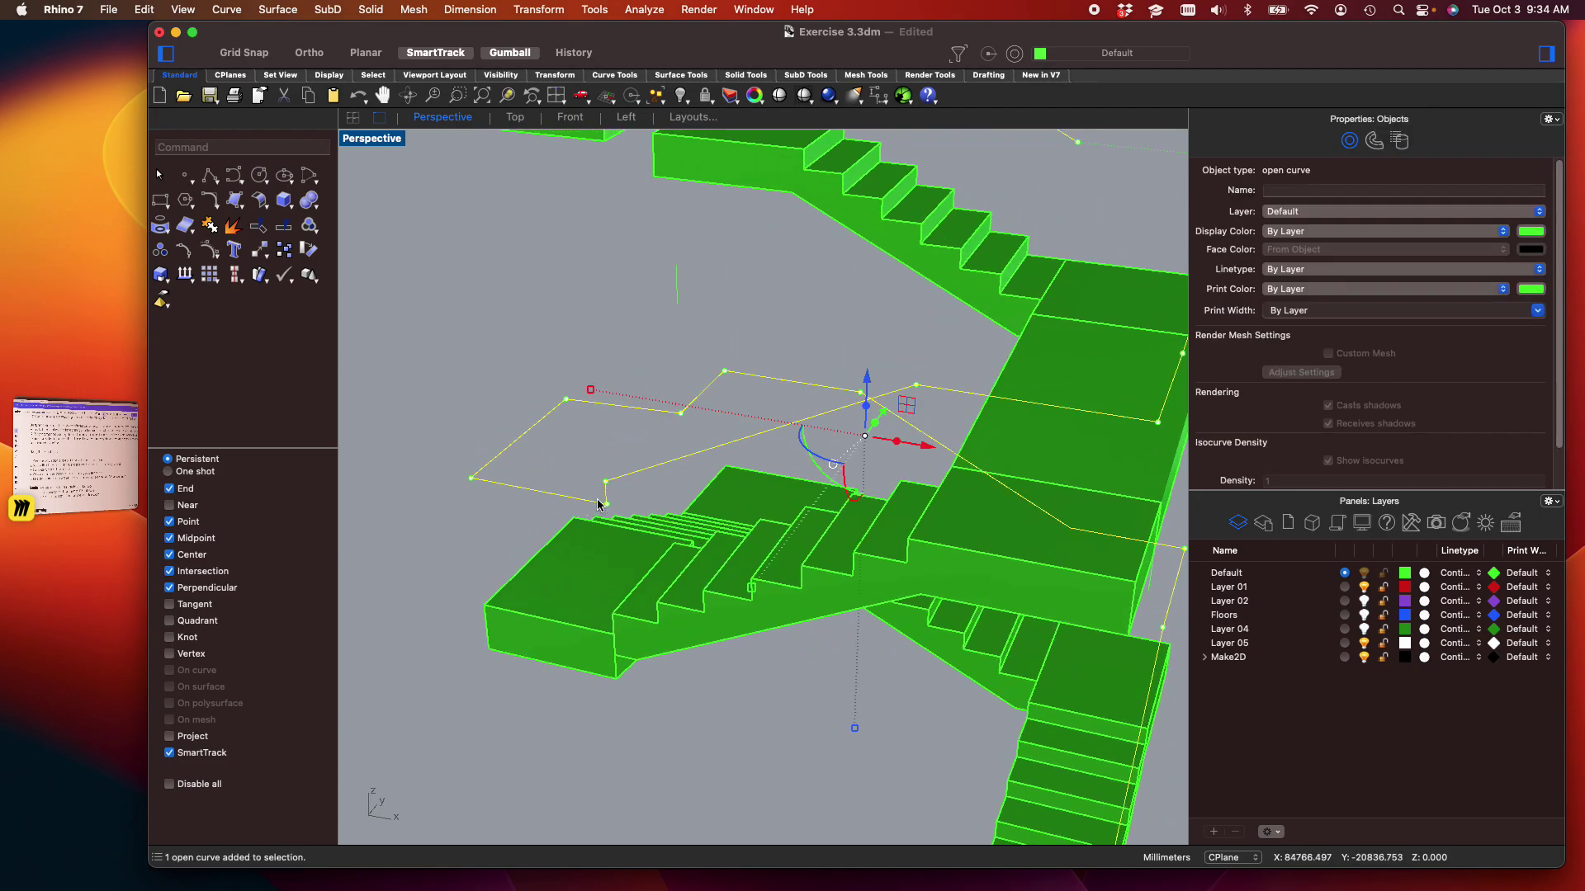
{"action": "type", "text": "Offset"}
{"action": "key", "text": "Return"}
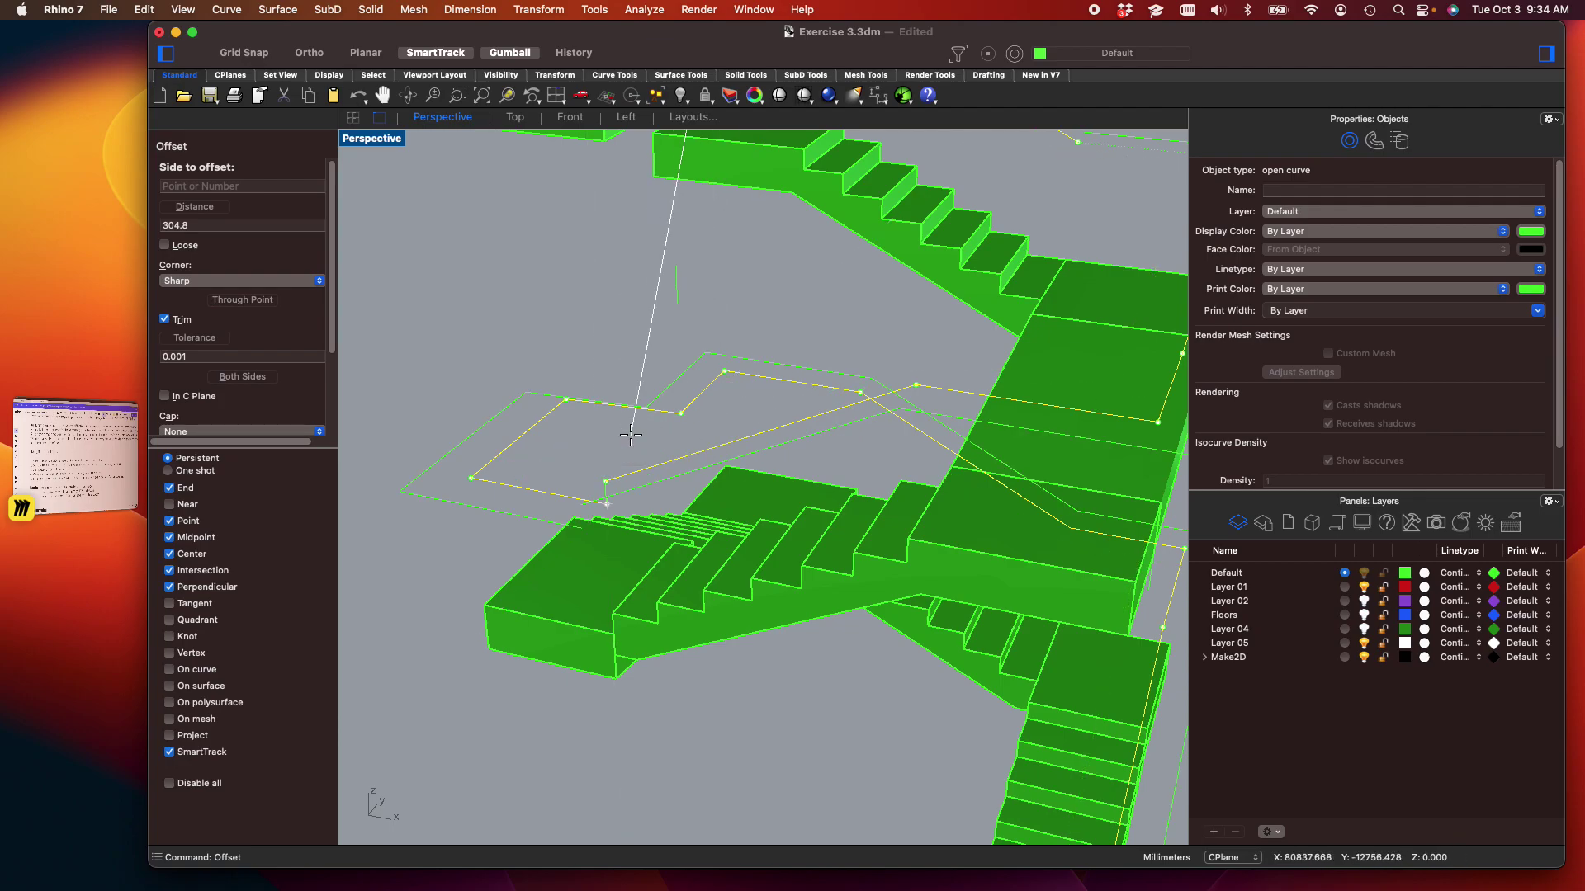
{"action": "type", "text": "914.4"}
{"action": "key", "text": "Return"}
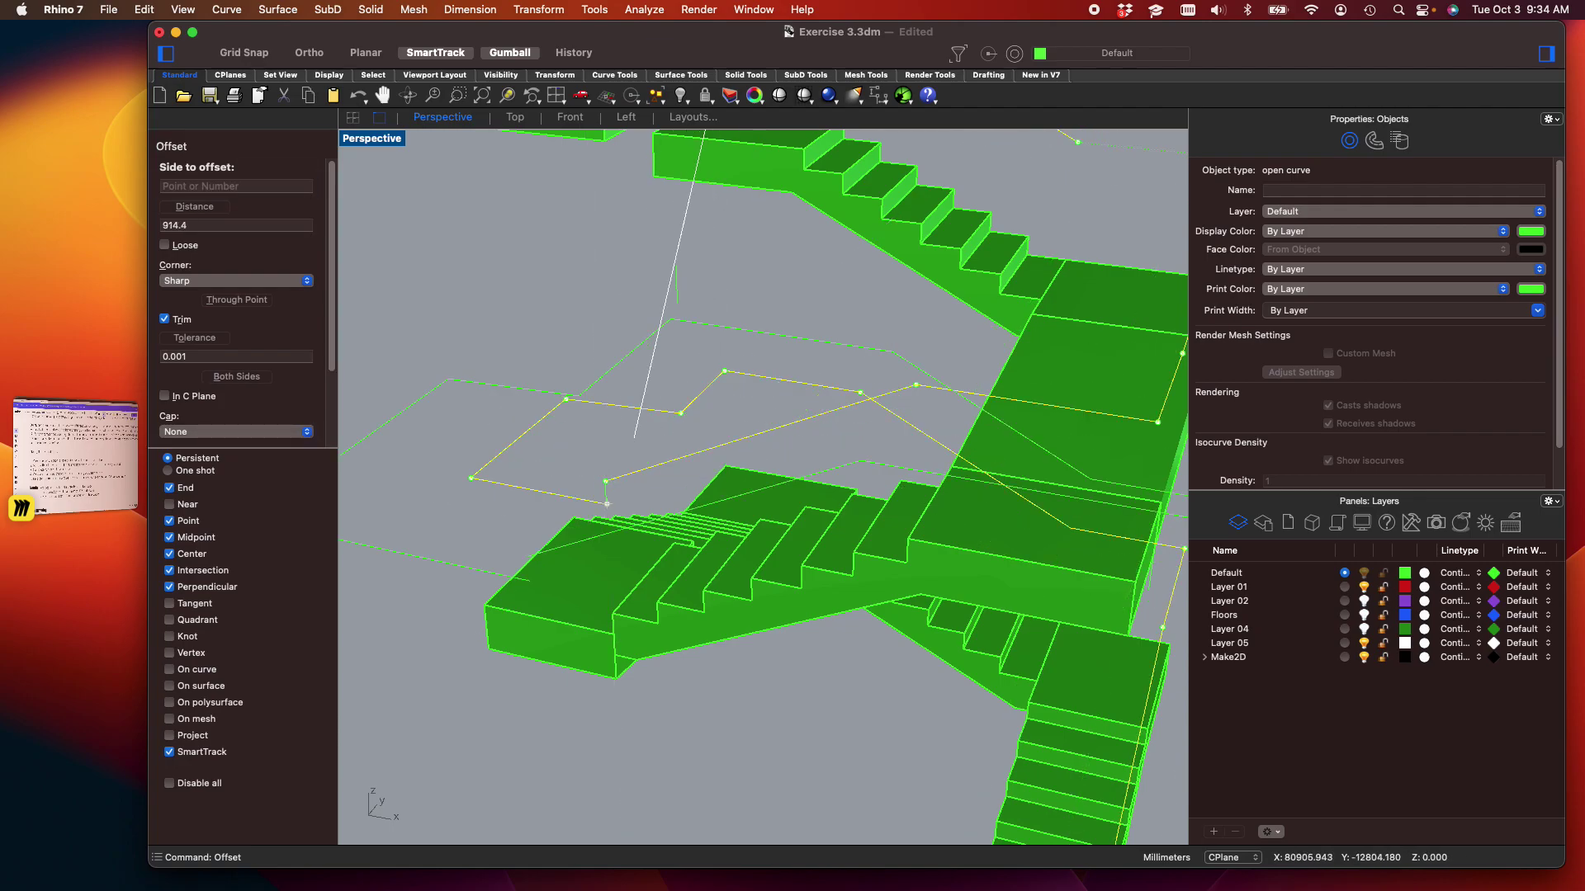
{"action": "left_click", "coordinate": [584, 425]}
Check the offset curve against the stair's inner edge and undo the offset
{"action": "scroll", "coordinate": [647, 441], "scroll_direction": "up", "scroll_amount": 6}
{"action": "right_click_drag", "start_coordinate": [647, 442], "coordinate": [650, 400]}
{"action": "right_click_drag", "start_coordinate": [861, 453], "coordinate": [933, 544]}
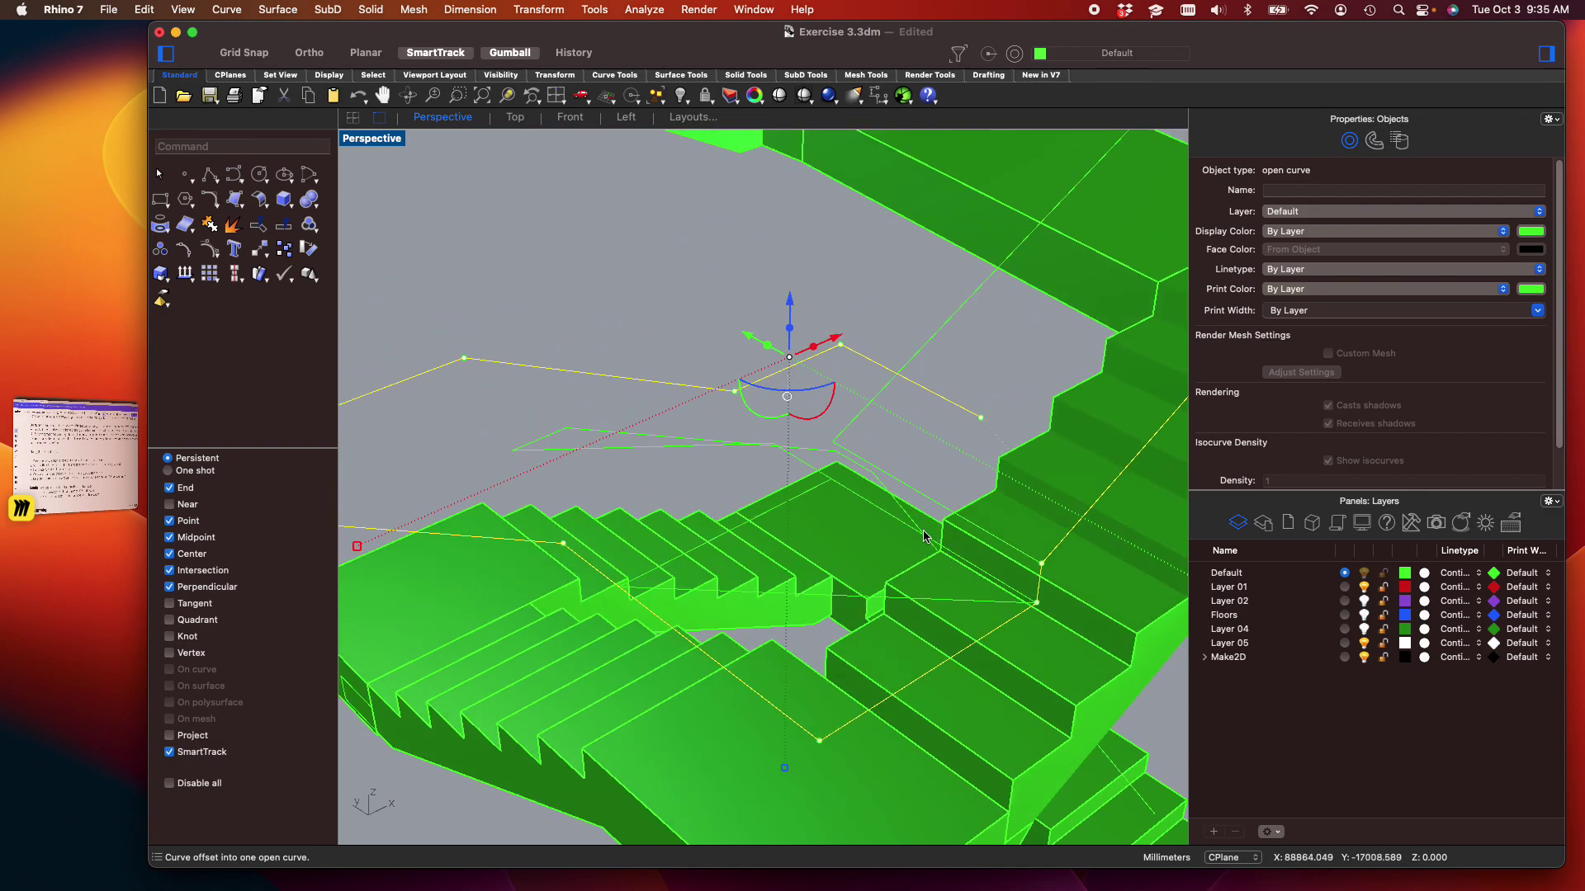
{"action": "key", "text": "super+z"}
Start a polyline at the inner corner of the lowest step and trace it up the first flight and across the landing's inner edge
{"action": "right_click_drag", "start_coordinate": [605, 365], "coordinate": [849, 518]}
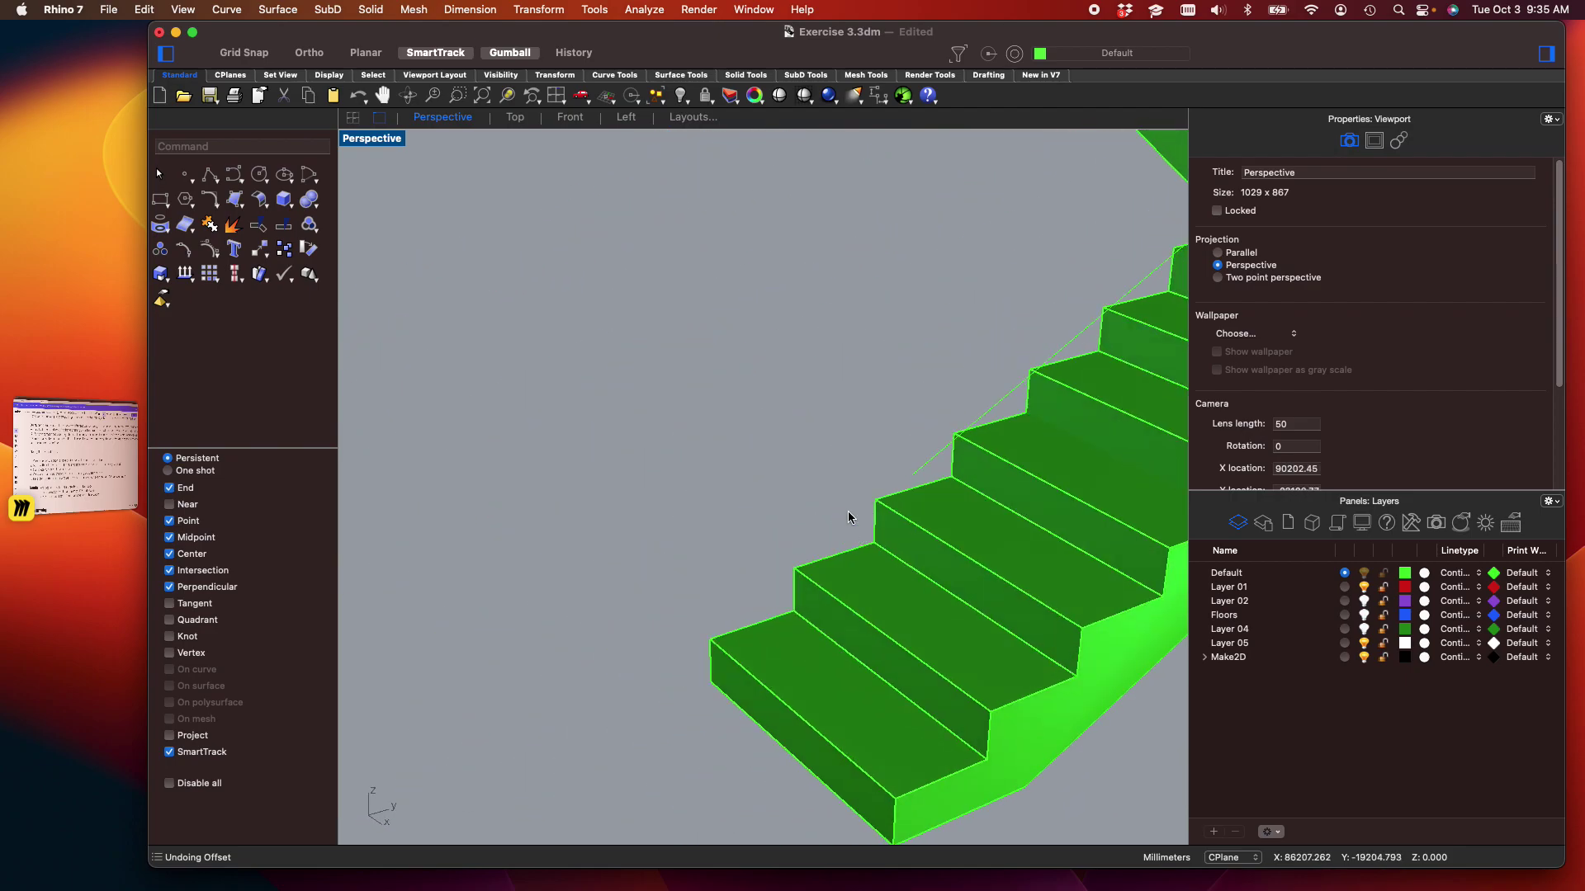
{"action": "type", "text": "ine"}
{"action": "key", "text": "Return"}
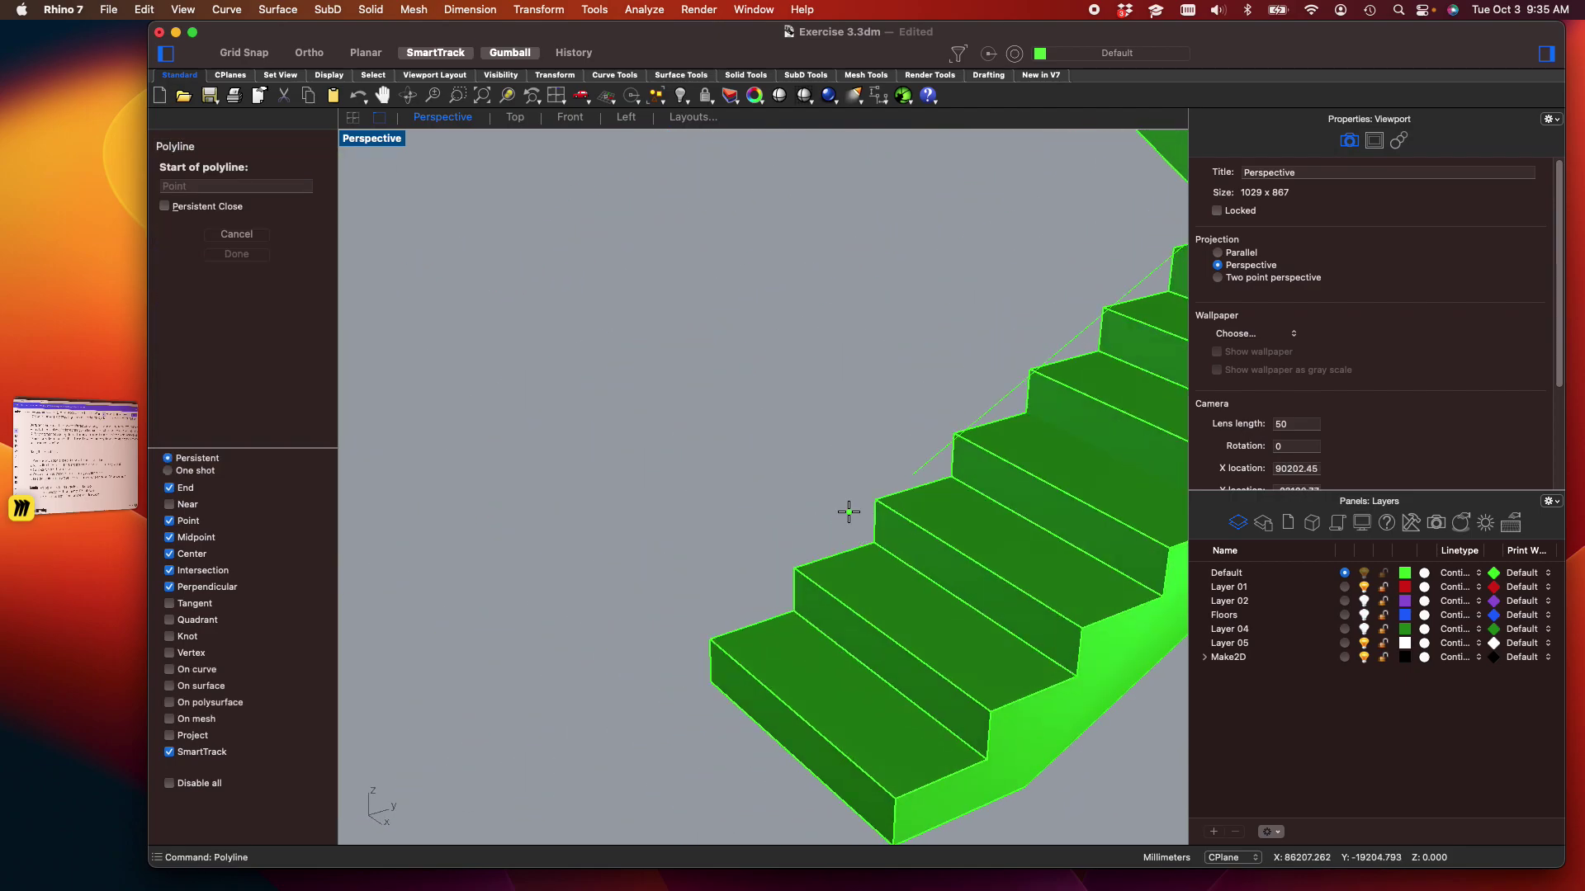
{"action": "left_click", "coordinate": [702, 631]}
{"action": "scroll", "coordinate": [962, 488], "scroll_direction": "down", "scroll_amount": 7}
{"action": "right_click_drag", "start_coordinate": [963, 488], "coordinate": [881, 640], "text": "shift"}
{"action": "scroll", "coordinate": [969, 553], "scroll_direction": "up", "scroll_amount": 12}
{"action": "left_click", "coordinate": [932, 584]}
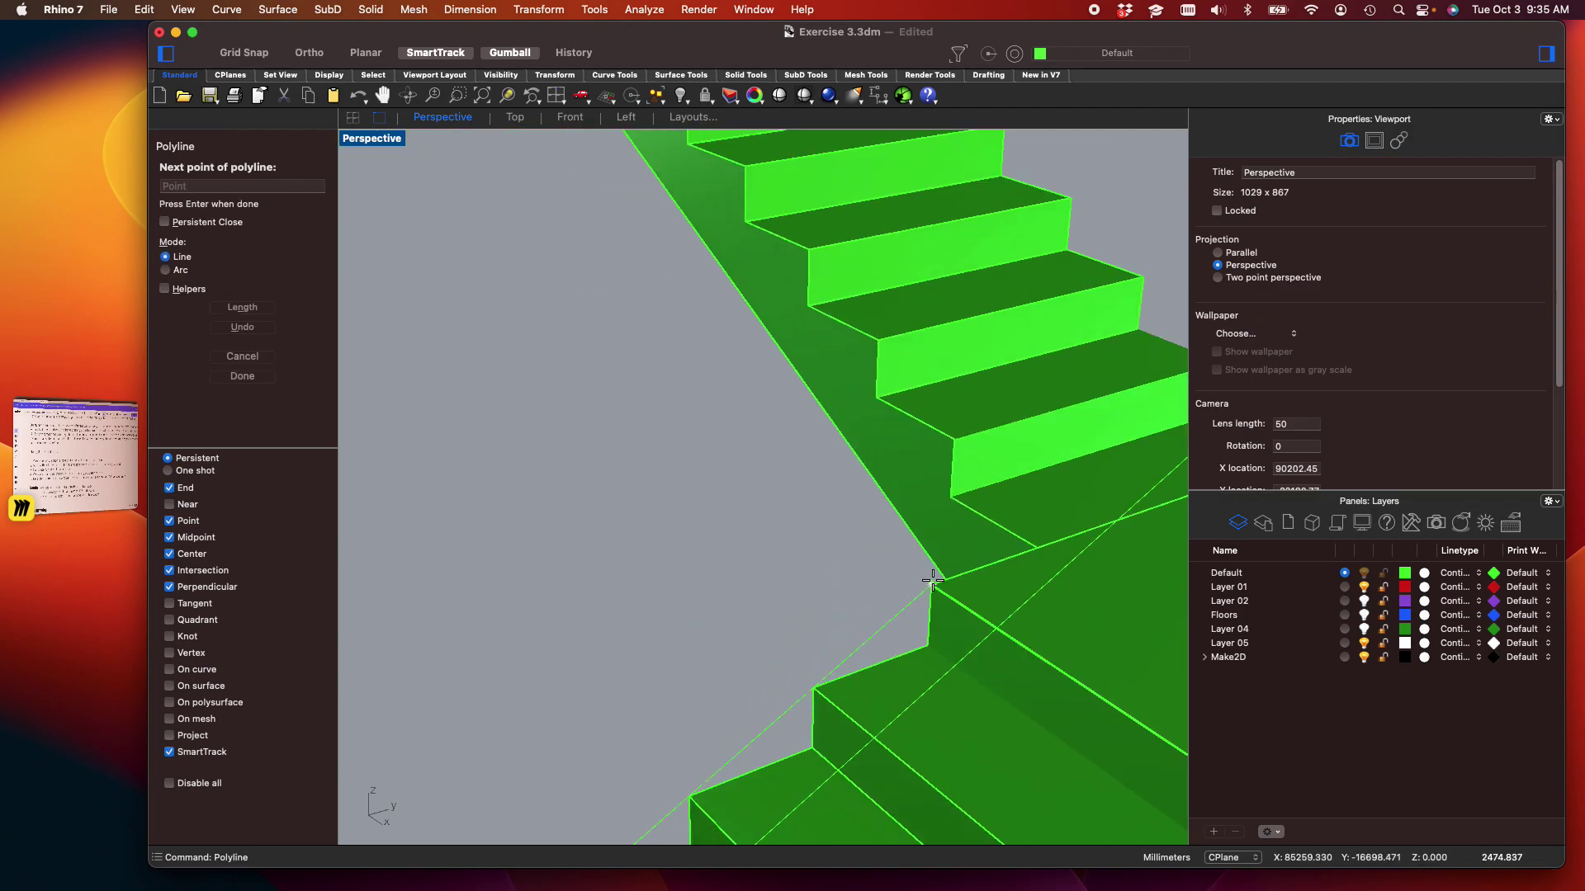
{"action": "scroll", "coordinate": [1062, 553], "scroll_direction": "up", "scroll_amount": 5}
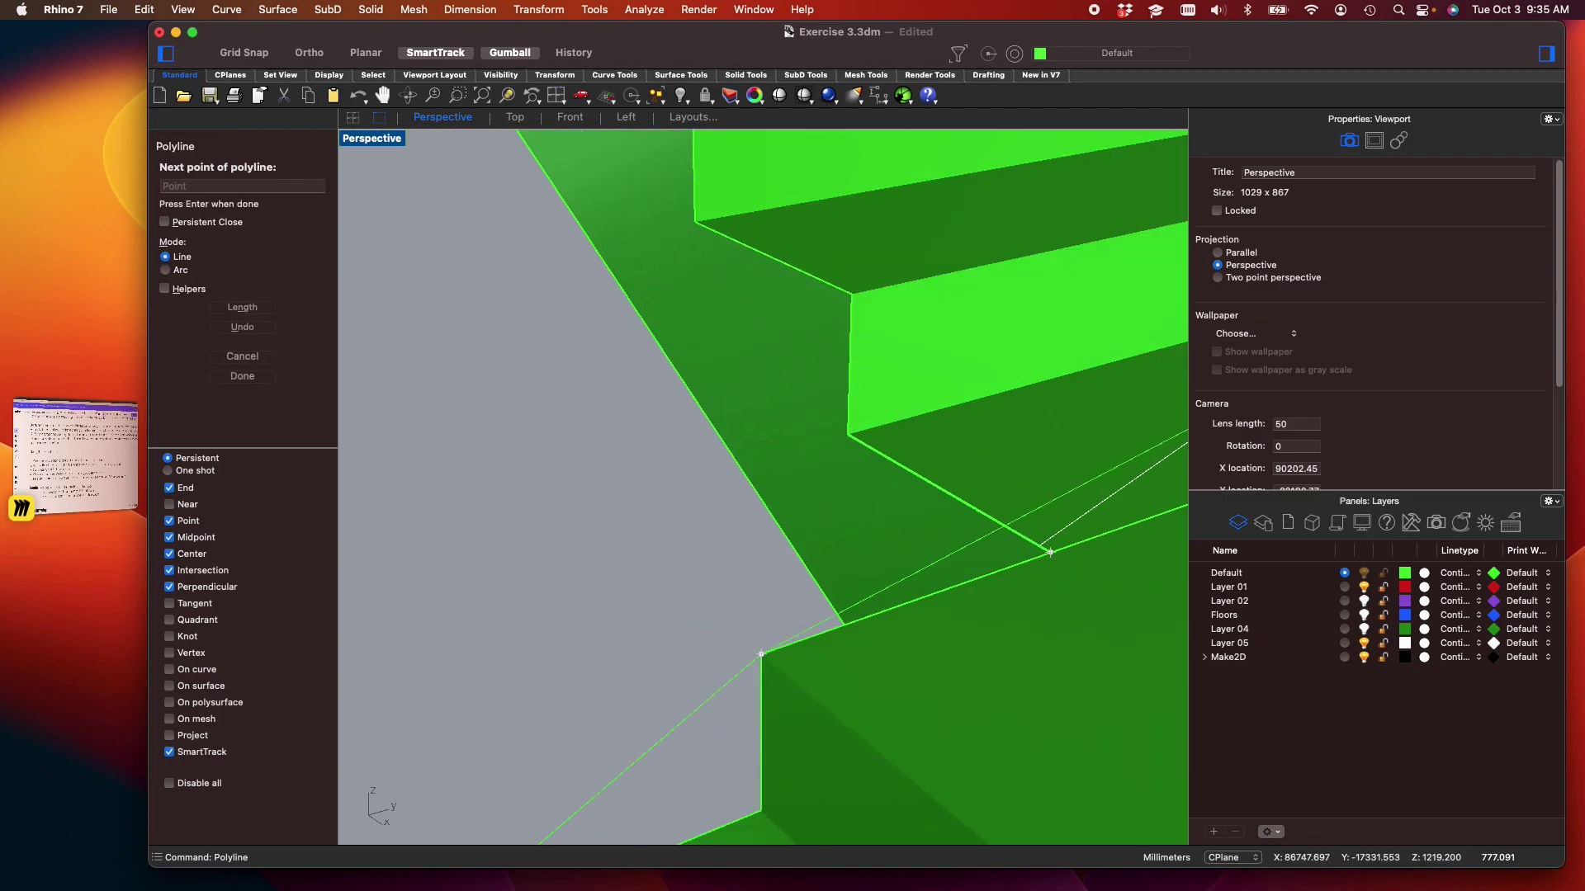
{"action": "left_click", "coordinate": [1050, 552]}
Continue the polyline up the second flight's inner edge and around the landing corner onto the following flight
{"action": "scroll", "coordinate": [883, 313], "scroll_direction": "down", "scroll_amount": 10}
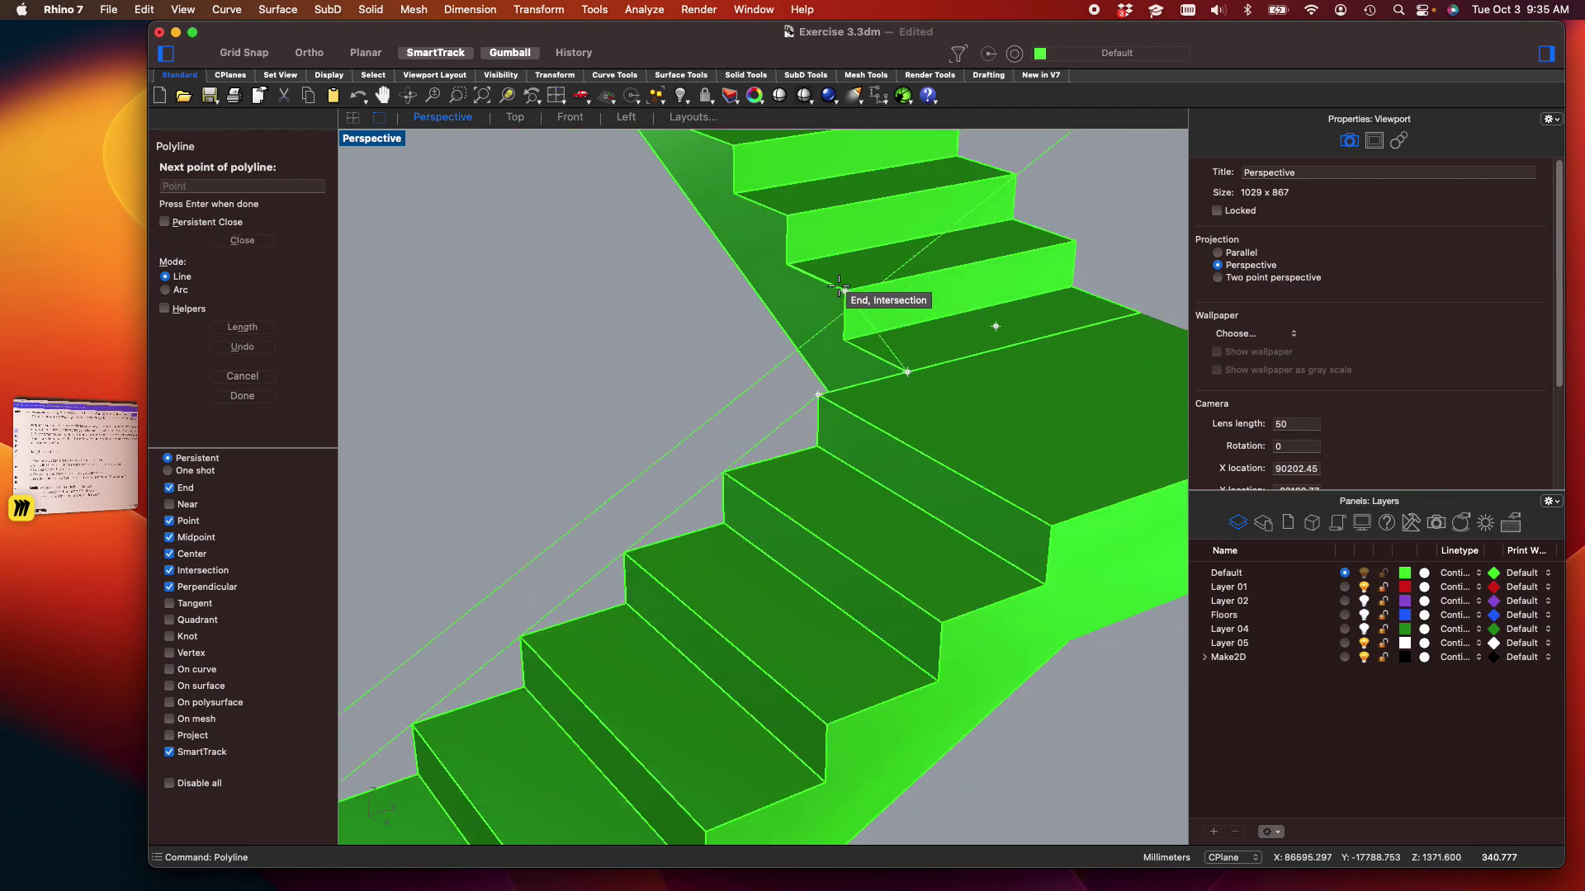
{"action": "scroll", "coordinate": [793, 478], "scroll_direction": "up", "scroll_amount": 4}
{"action": "scroll", "coordinate": [793, 479], "scroll_direction": "up", "scroll_amount": 5}
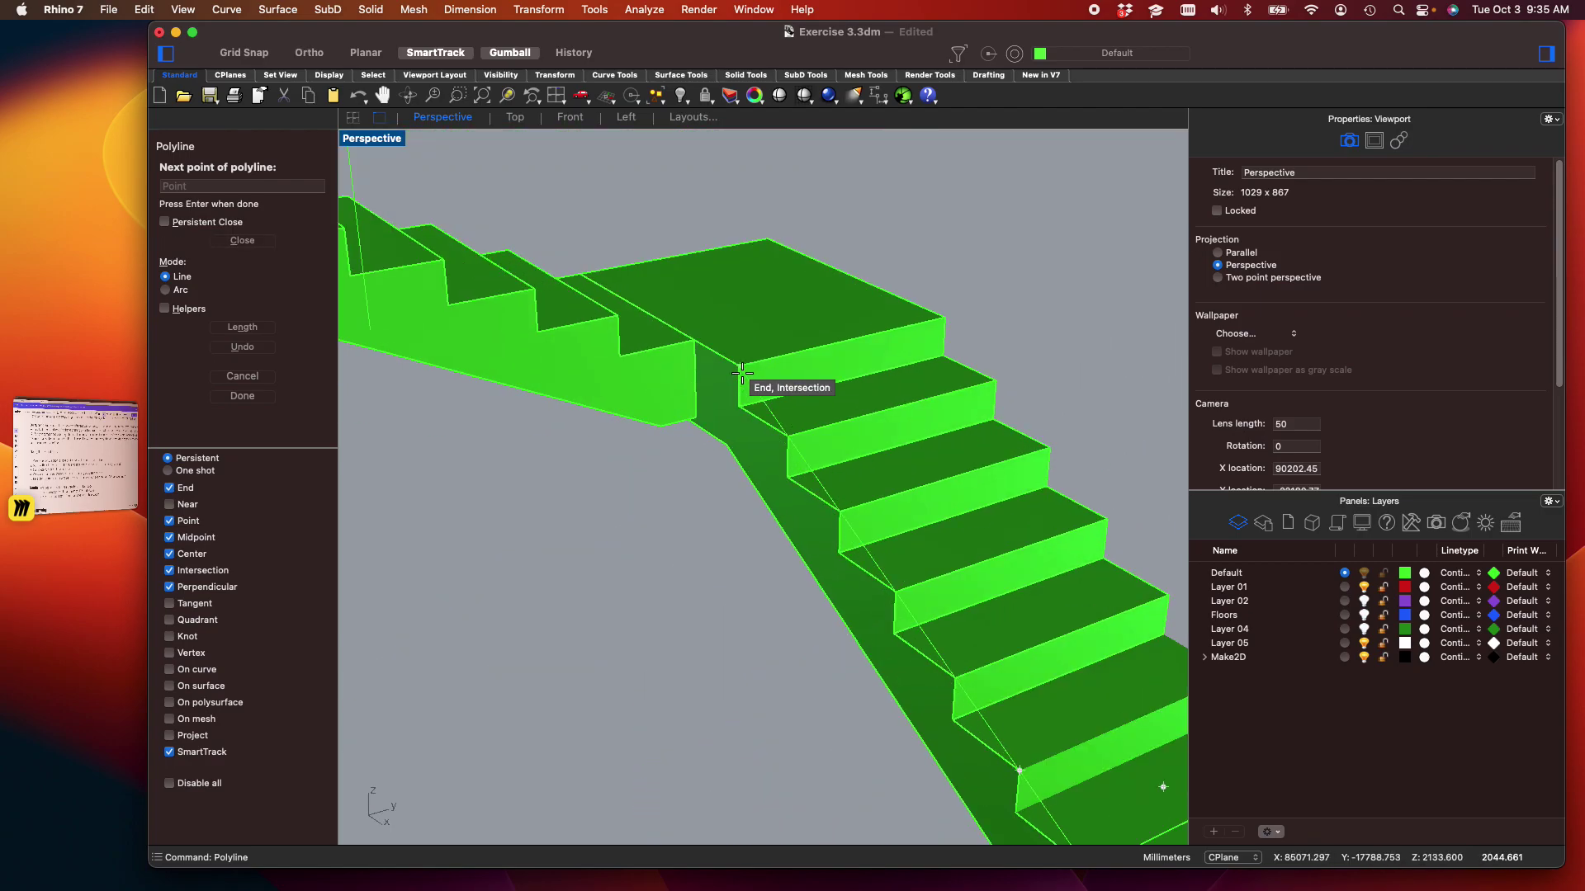
{"action": "scroll", "coordinate": [685, 293], "scroll_direction": "up", "scroll_amount": 4}
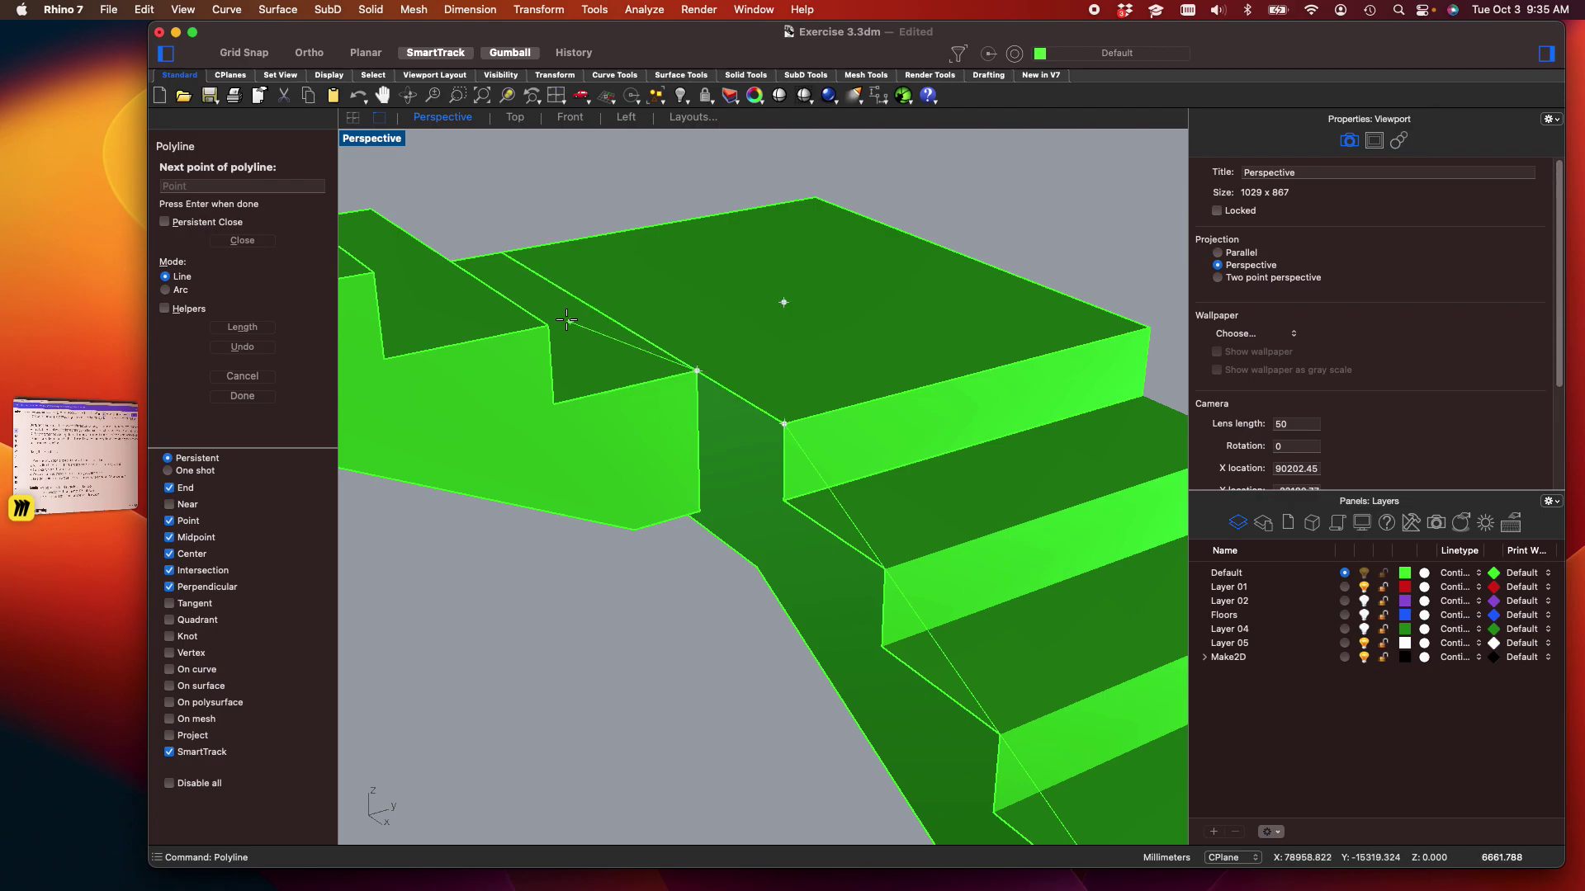
{"action": "scroll", "coordinate": [569, 321], "scroll_direction": "down", "scroll_amount": 6}
{"action": "right_click_drag", "start_coordinate": [523, 290], "coordinate": [715, 553], "text": "shift"}
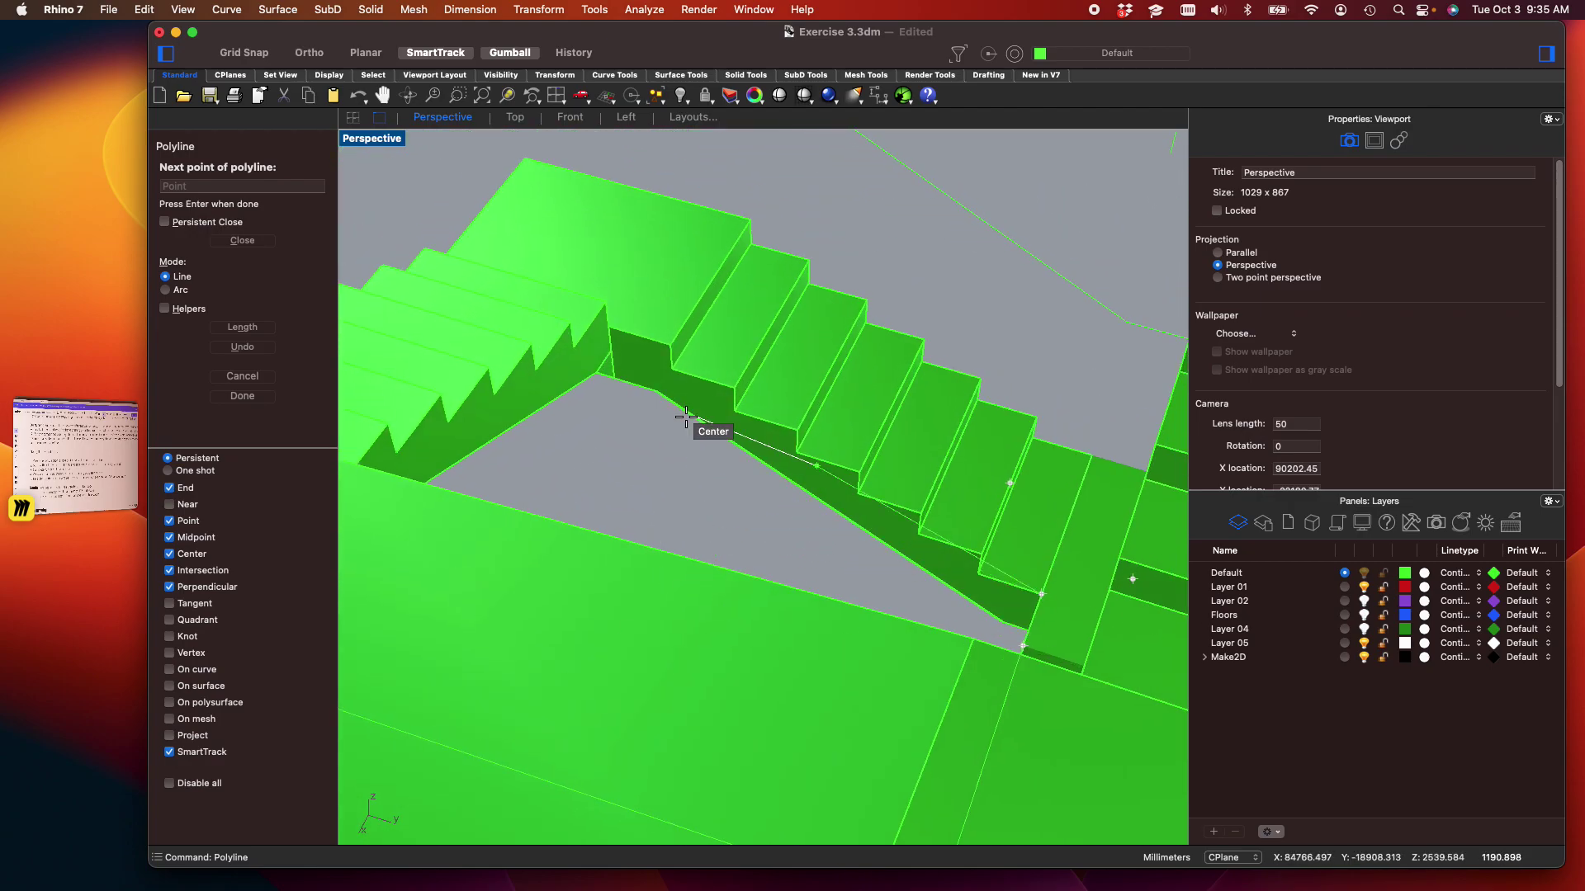
{"action": "scroll", "coordinate": [676, 388], "scroll_direction": "up", "scroll_amount": 3}
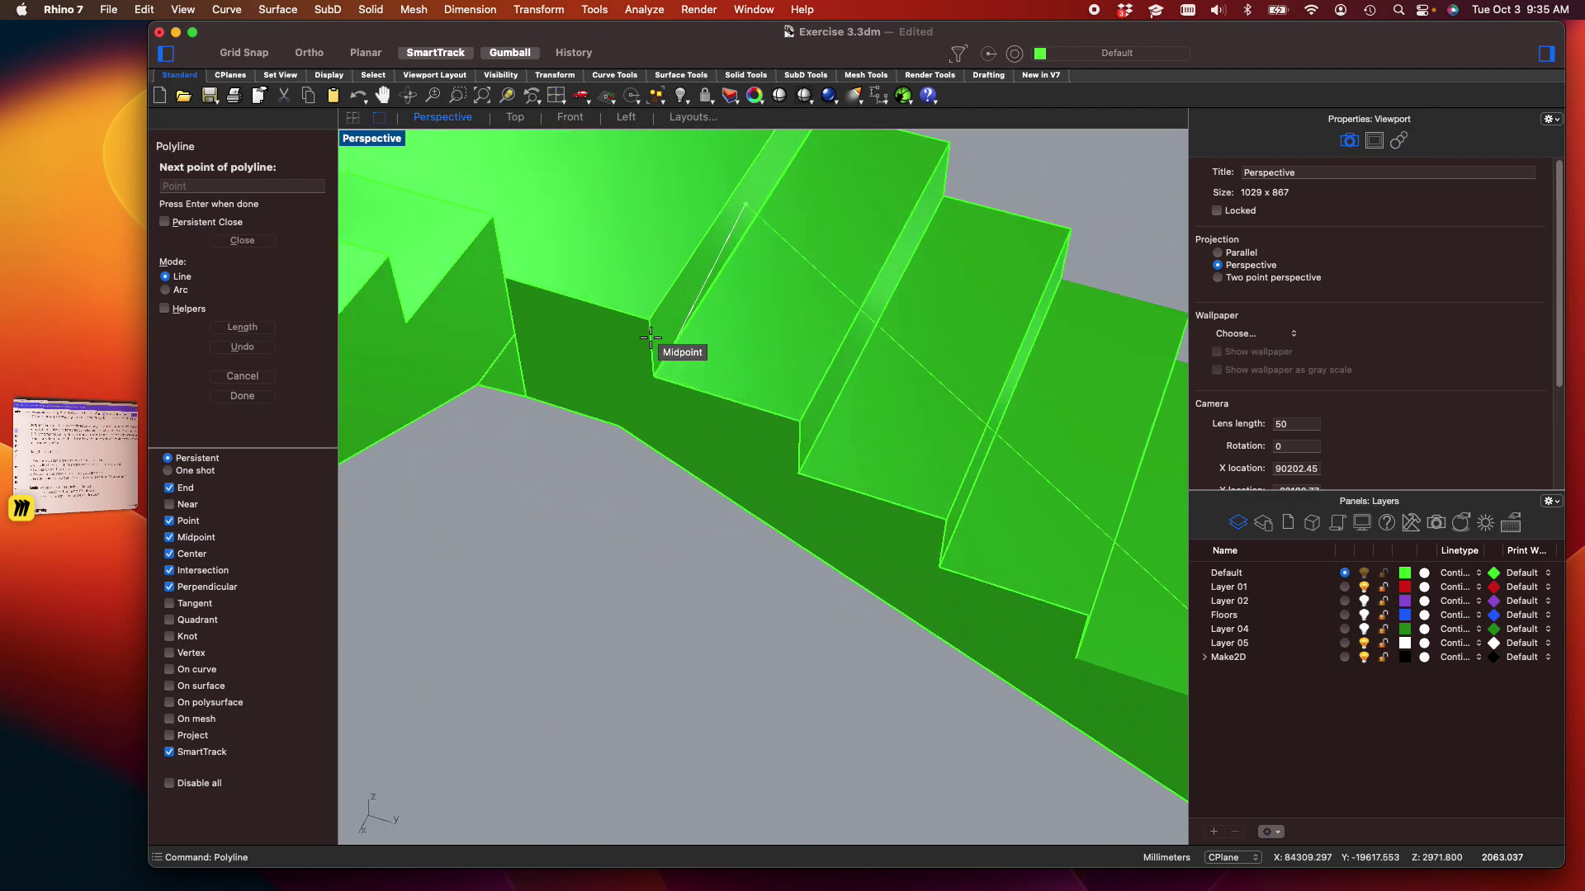
Continue the polyline through the next flight's inner corners and along the upper landing's inner edge
{"action": "left_click", "coordinate": [498, 221]}
{"action": "scroll", "coordinate": [498, 221], "scroll_direction": "down", "scroll_amount": 5}
{"action": "right_click_drag", "start_coordinate": [743, 462], "coordinate": [945, 718]}
{"action": "scroll", "coordinate": [693, 360], "scroll_direction": "up", "scroll_amount": 4}
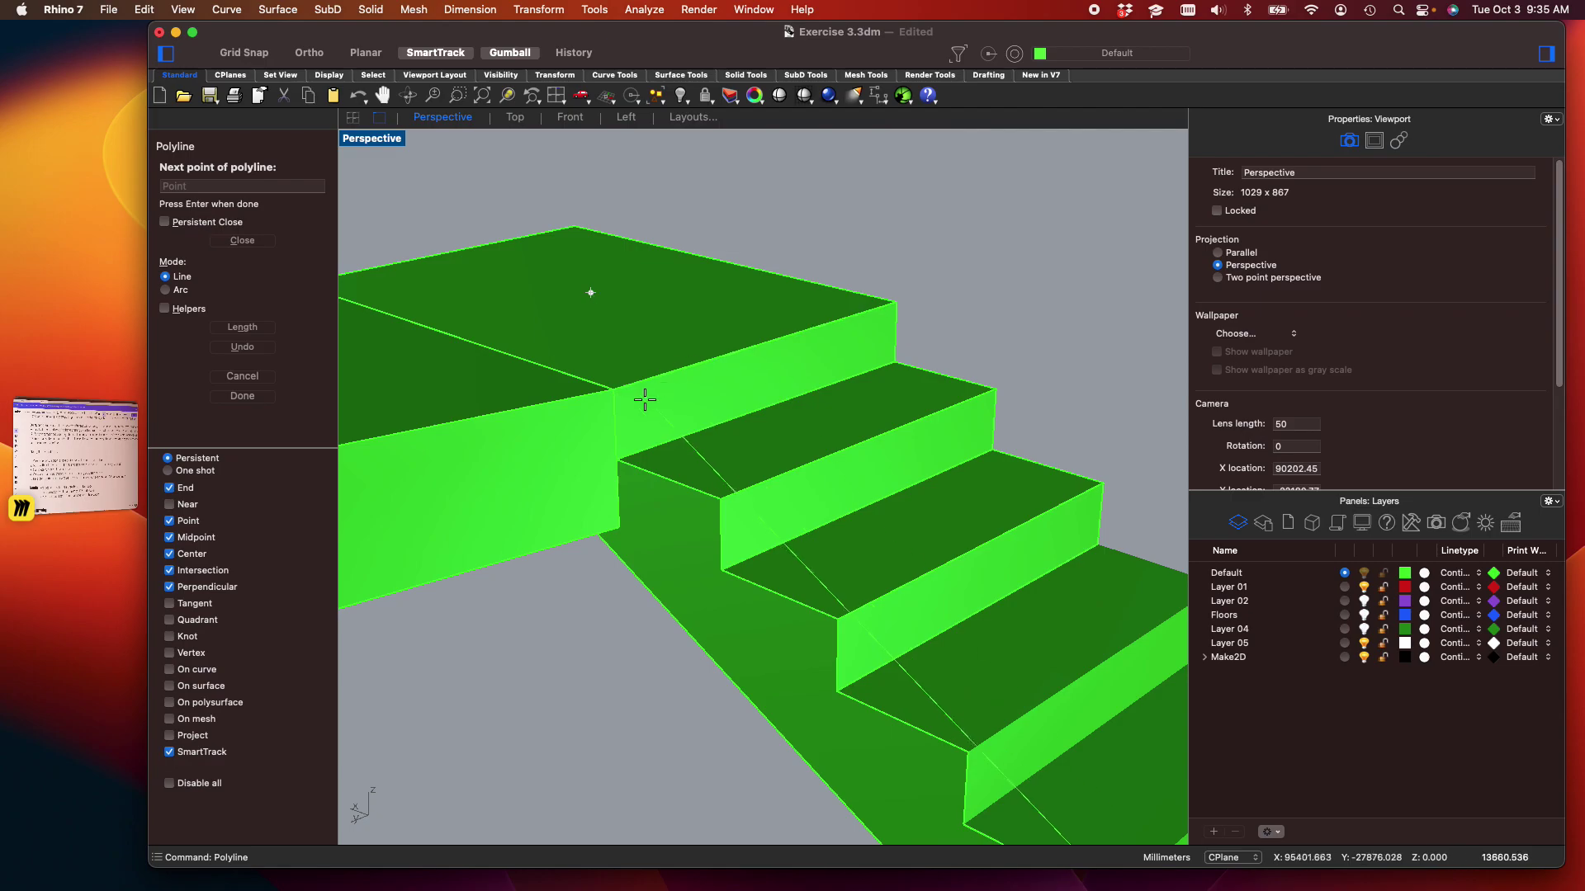
{"action": "left_click", "coordinate": [619, 390]}
{"action": "scroll", "coordinate": [621, 390], "scroll_direction": "down", "scroll_amount": 5}
{"action": "right_click_drag", "start_coordinate": [620, 391], "coordinate": [672, 531], "text": "shift"}
{"action": "scroll", "coordinate": [515, 505], "scroll_direction": "up", "scroll_amount": 3}
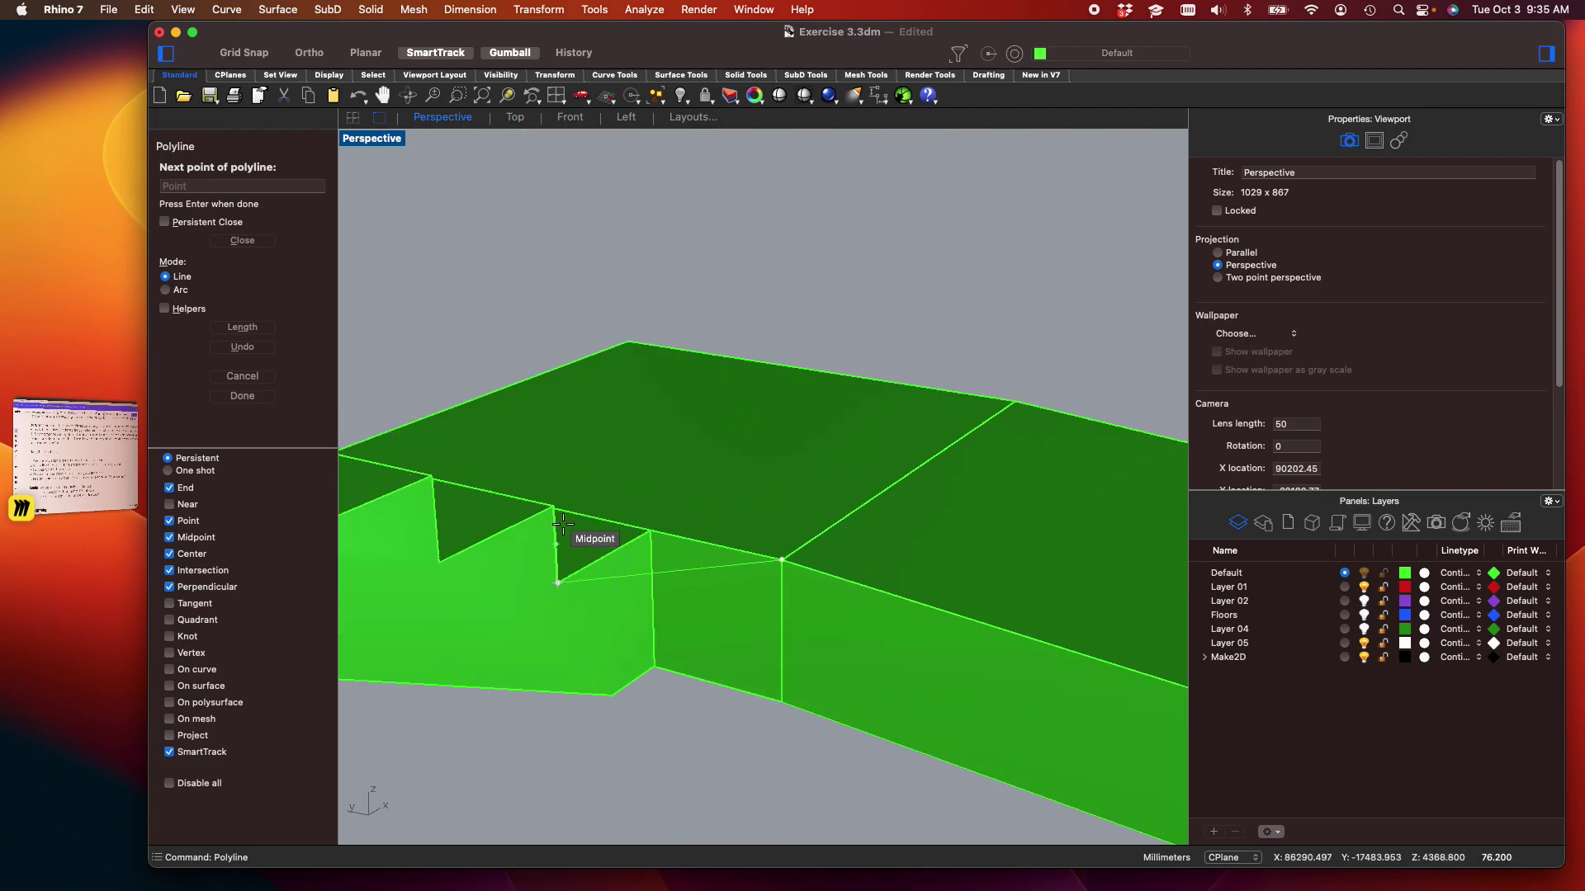
Trace the last flight's inner edge to the far corner of the topmost landing and finish the polyline
{"action": "scroll", "coordinate": [556, 505], "scroll_direction": "down", "scroll_amount": 5}
{"action": "right_click_drag", "start_coordinate": [428, 431], "coordinate": [805, 465]}
{"action": "scroll", "coordinate": [693, 537], "scroll_direction": "up", "scroll_amount": 5}
{"action": "left_click", "coordinate": [529, 473]}
{"action": "scroll", "coordinate": [577, 439], "scroll_direction": "down", "scroll_amount": 5}
{"action": "scroll", "coordinate": [624, 457], "scroll_direction": "up", "scroll_amount": 7}
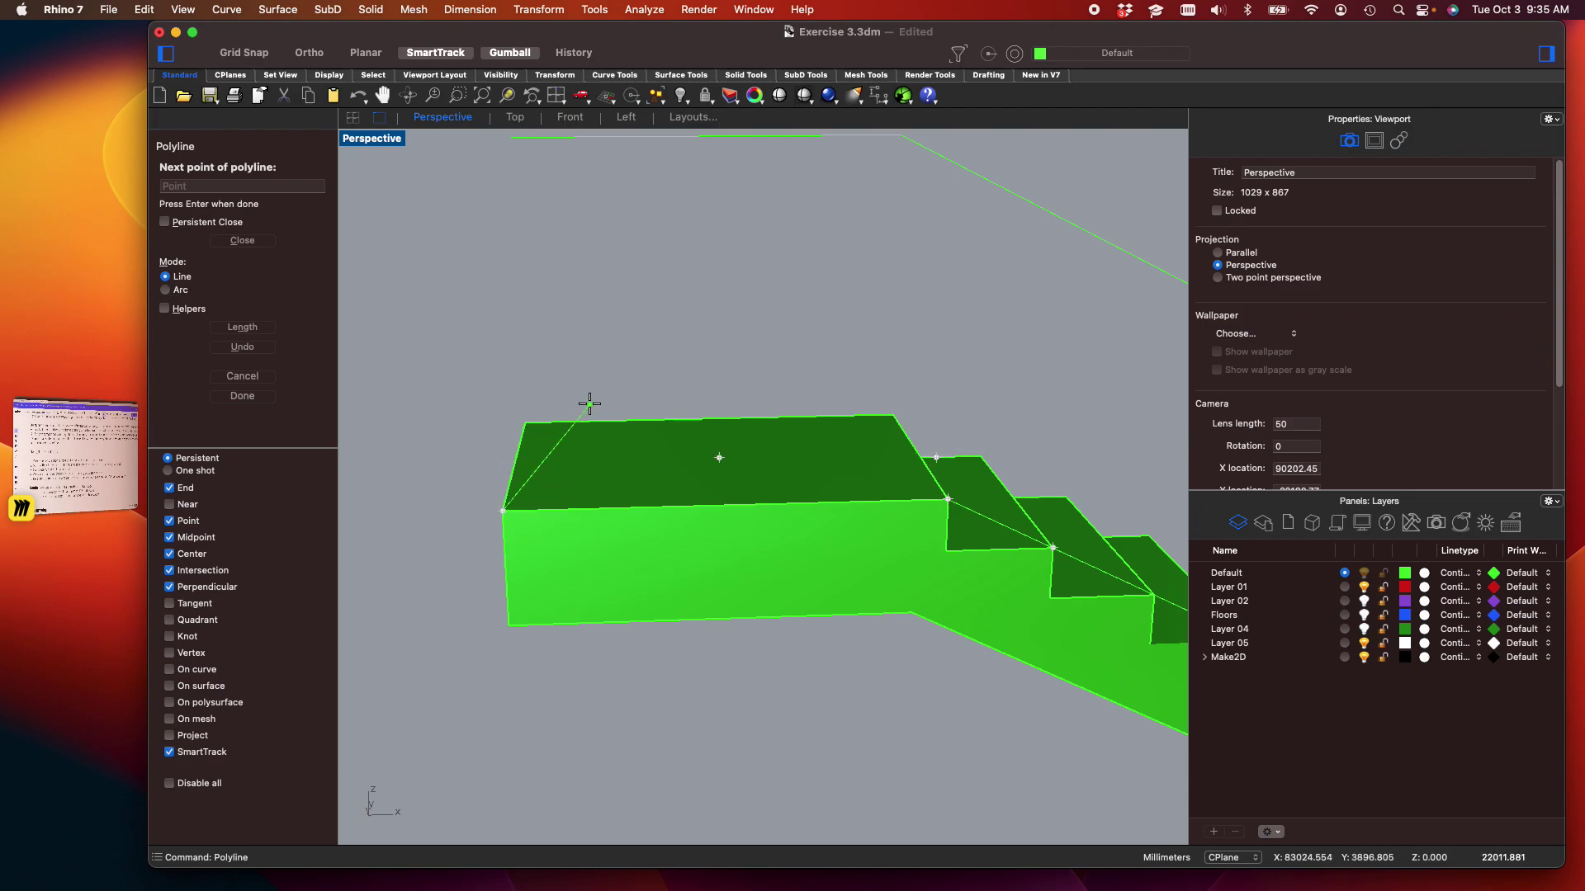
{"action": "key", "text": "Return"}
{"action": "scroll", "coordinate": [582, 381], "scroll_direction": "down", "scroll_amount": 7}
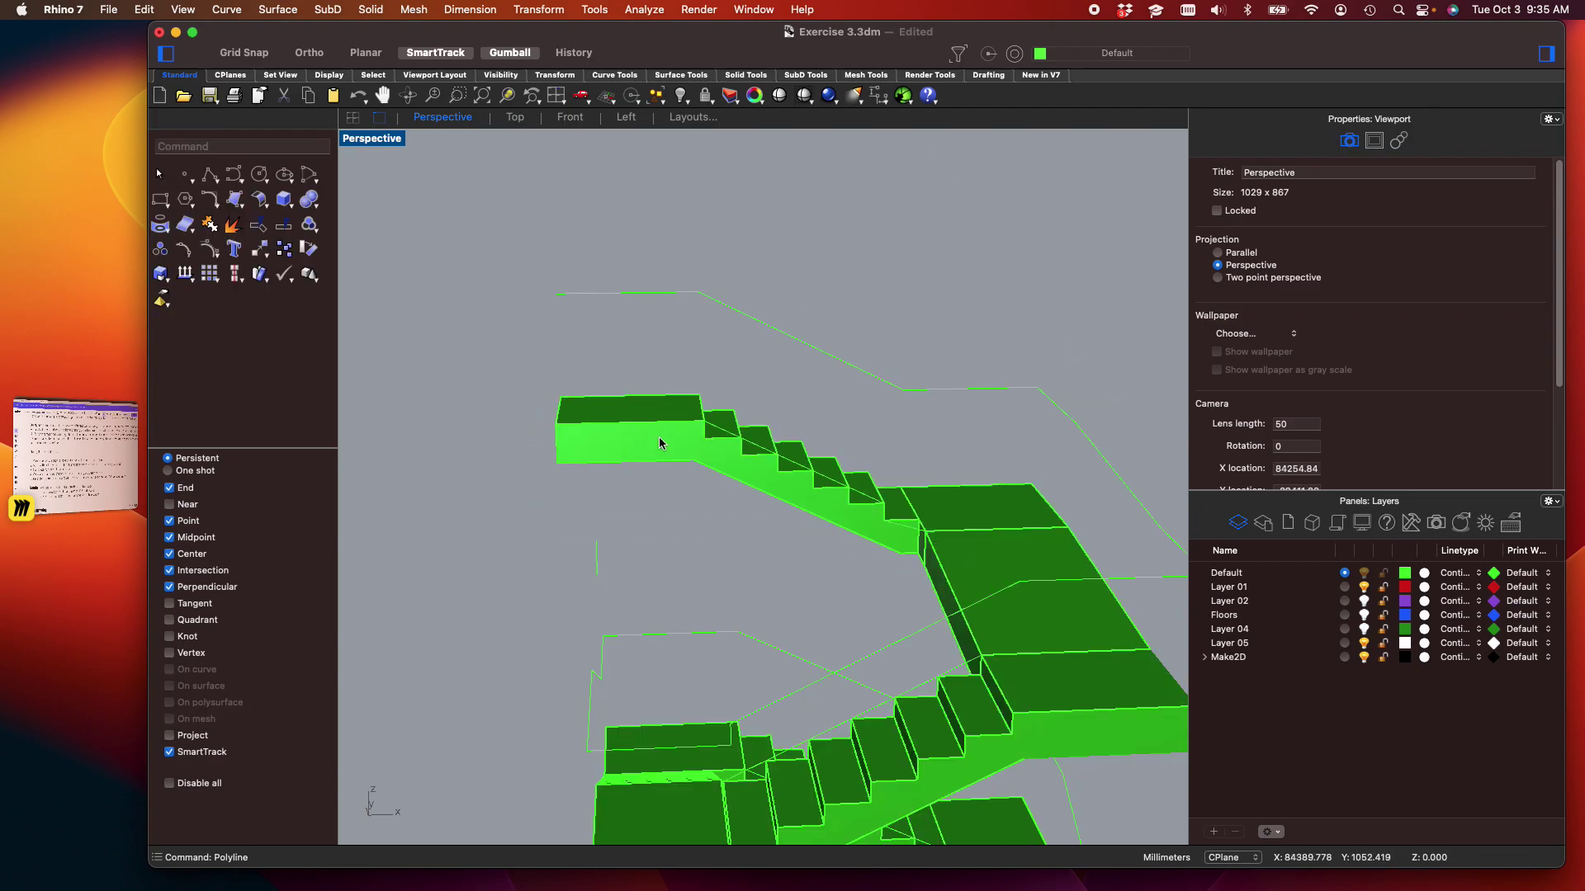
Select the new inner-edge polyline and restore the four-viewport layout
{"action": "scroll", "coordinate": [728, 579], "scroll_direction": "down", "scroll_amount": 4}
{"action": "right_click_drag", "start_coordinate": [785, 648], "coordinate": [721, 514], "text": "shift"}
{"action": "scroll", "coordinate": [725, 434], "scroll_direction": "up", "scroll_amount": 7}
{"action": "left_click", "coordinate": [731, 380]}
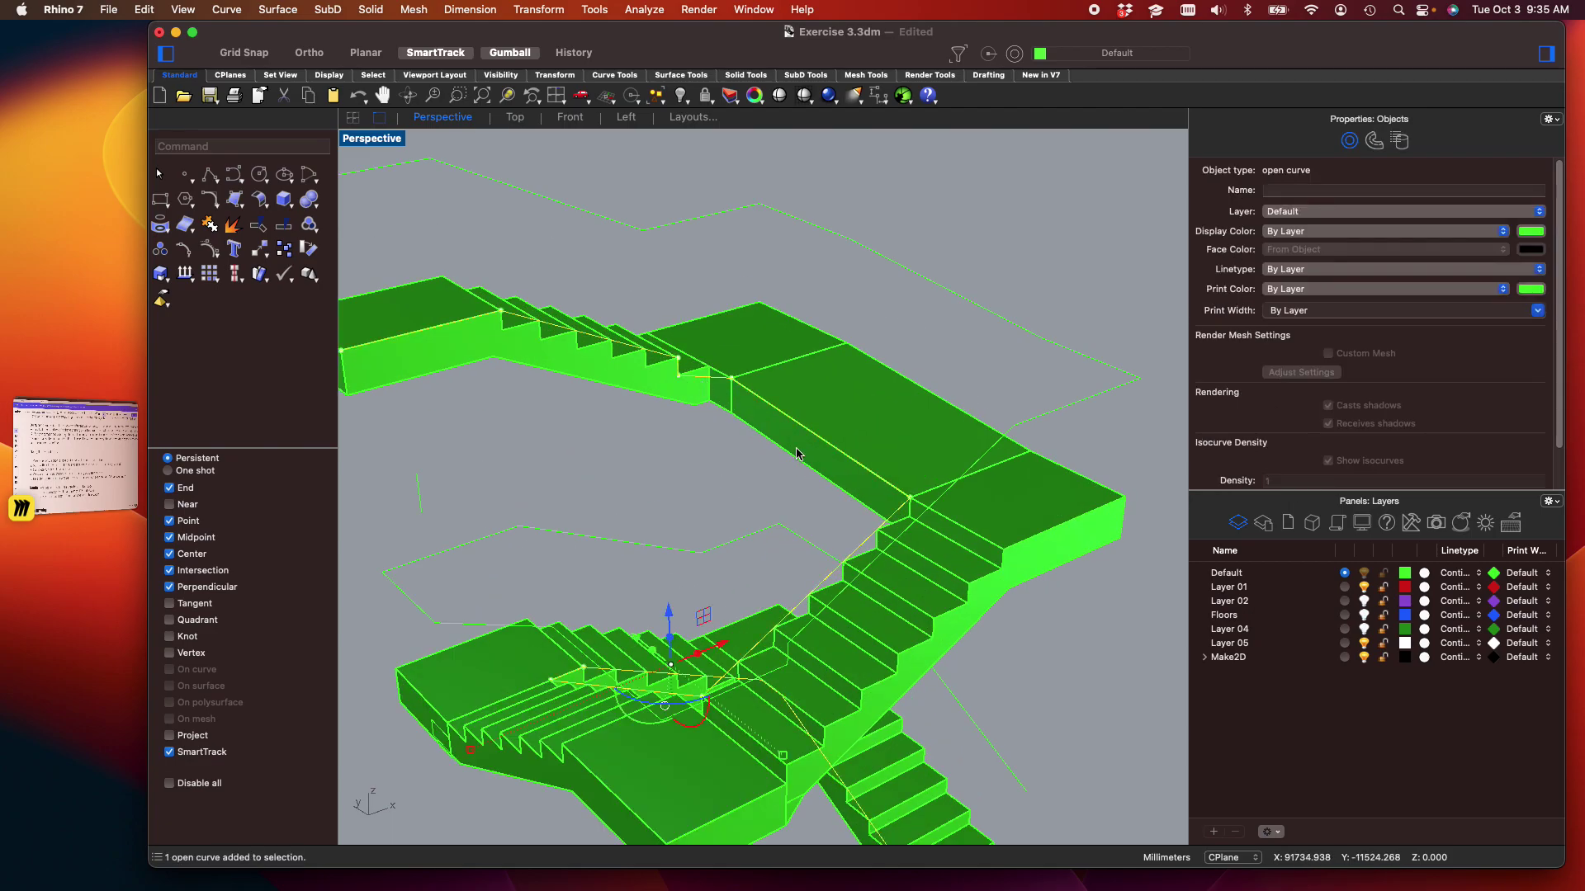
{"action": "scroll", "coordinate": [867, 609], "scroll_direction": "down", "scroll_amount": 5}
{"action": "right_click_drag", "start_coordinate": [867, 609], "coordinate": [774, 521]}
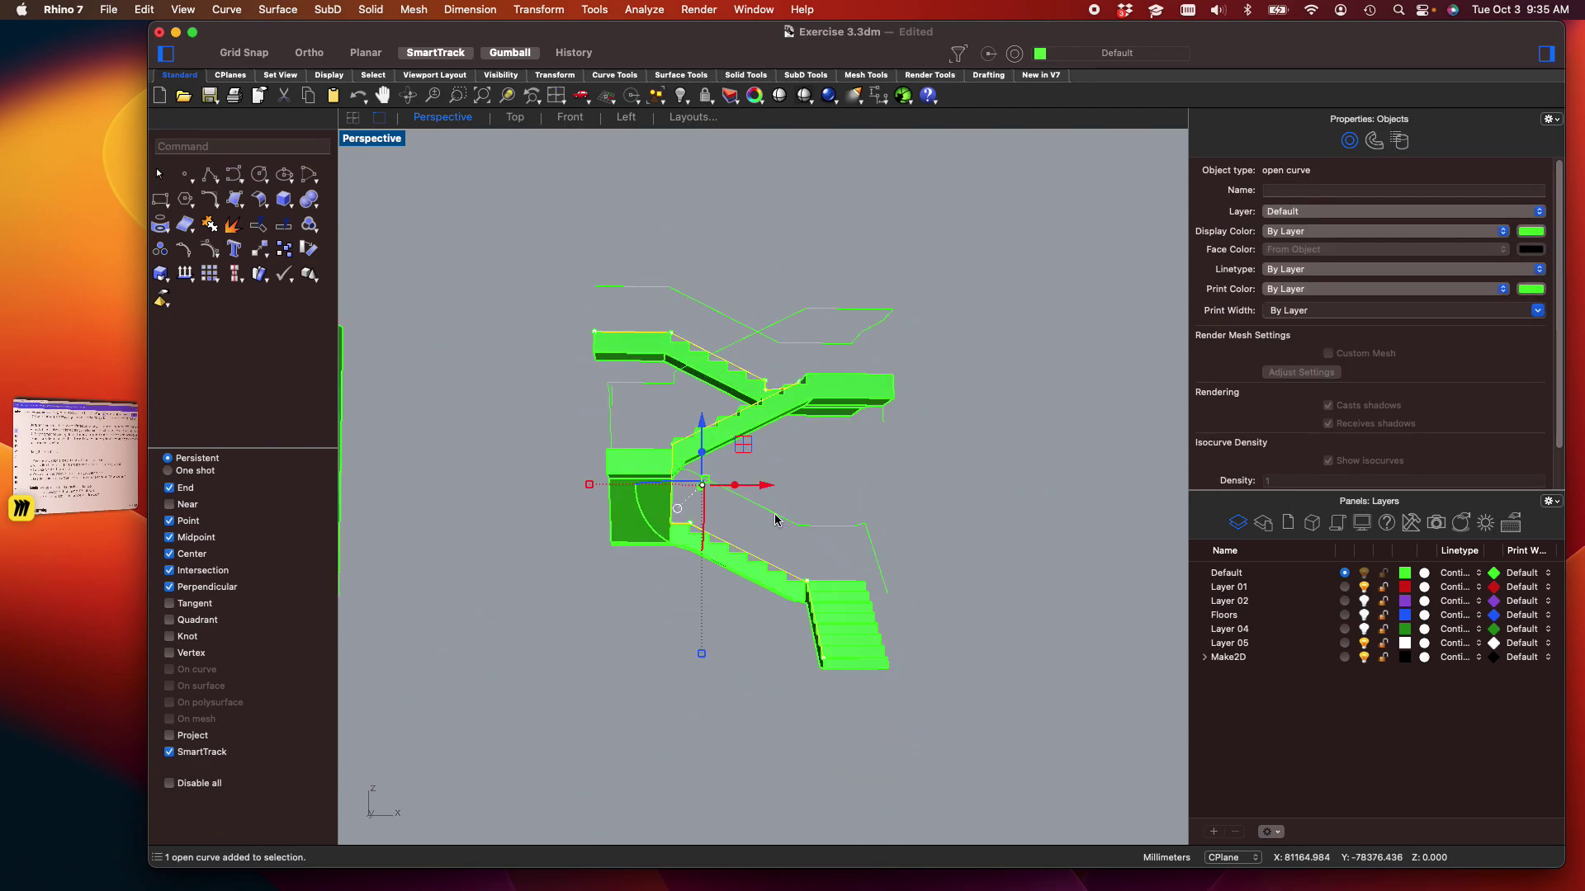
{"action": "double_click", "coordinate": [388, 140]}
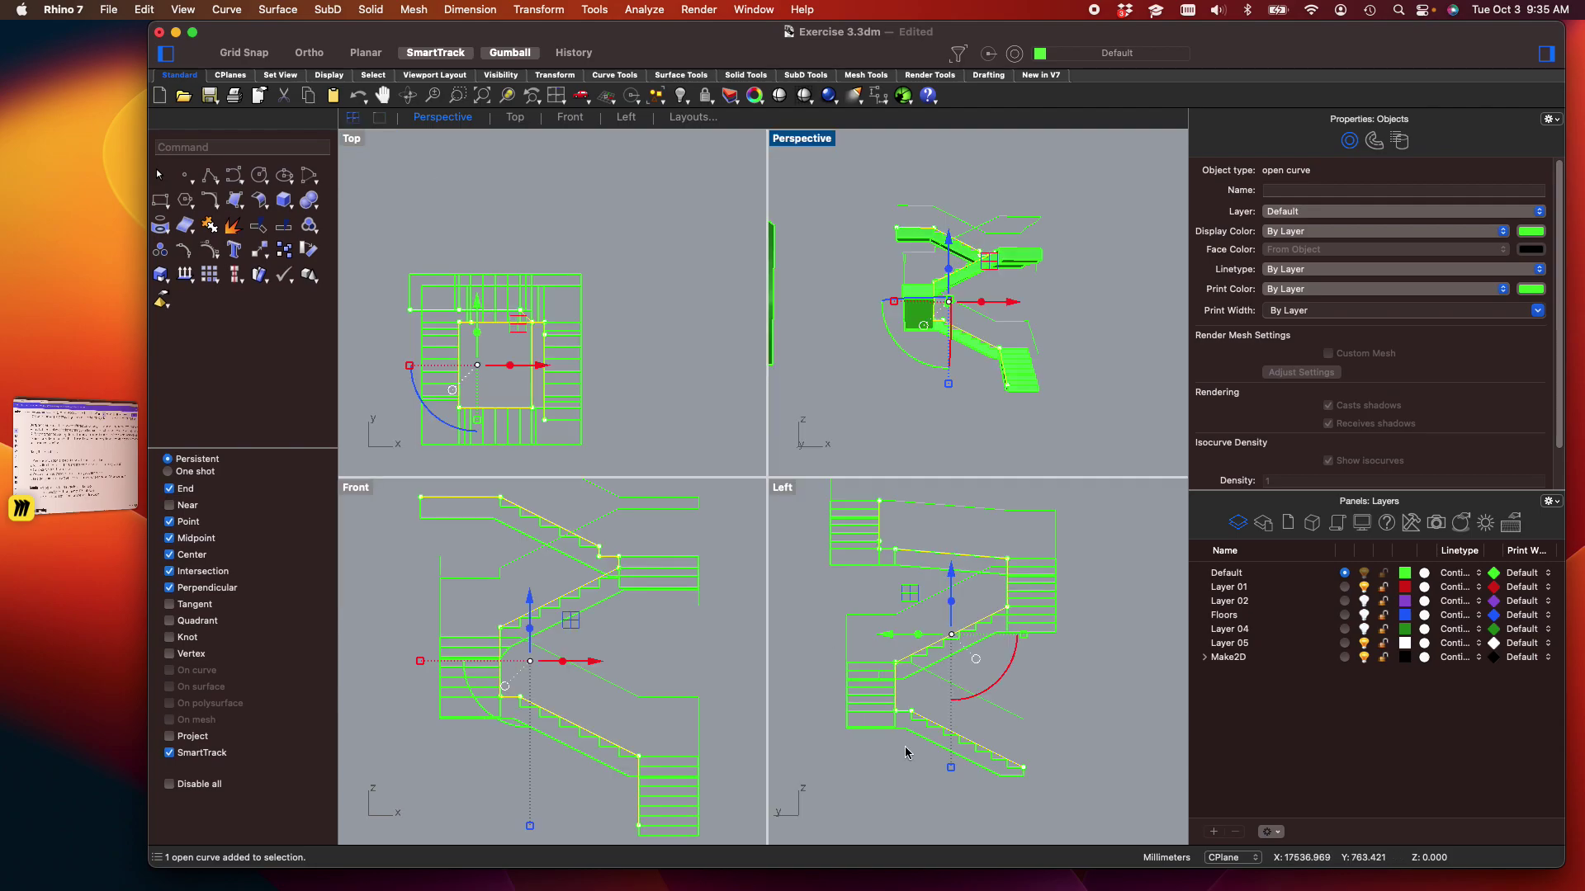
Move the selected inner polyline 914.4 mm vertically upward in the Left view and clear the selection
{"action": "scroll", "coordinate": [1063, 706], "scroll_direction": "up", "scroll_amount": 3}
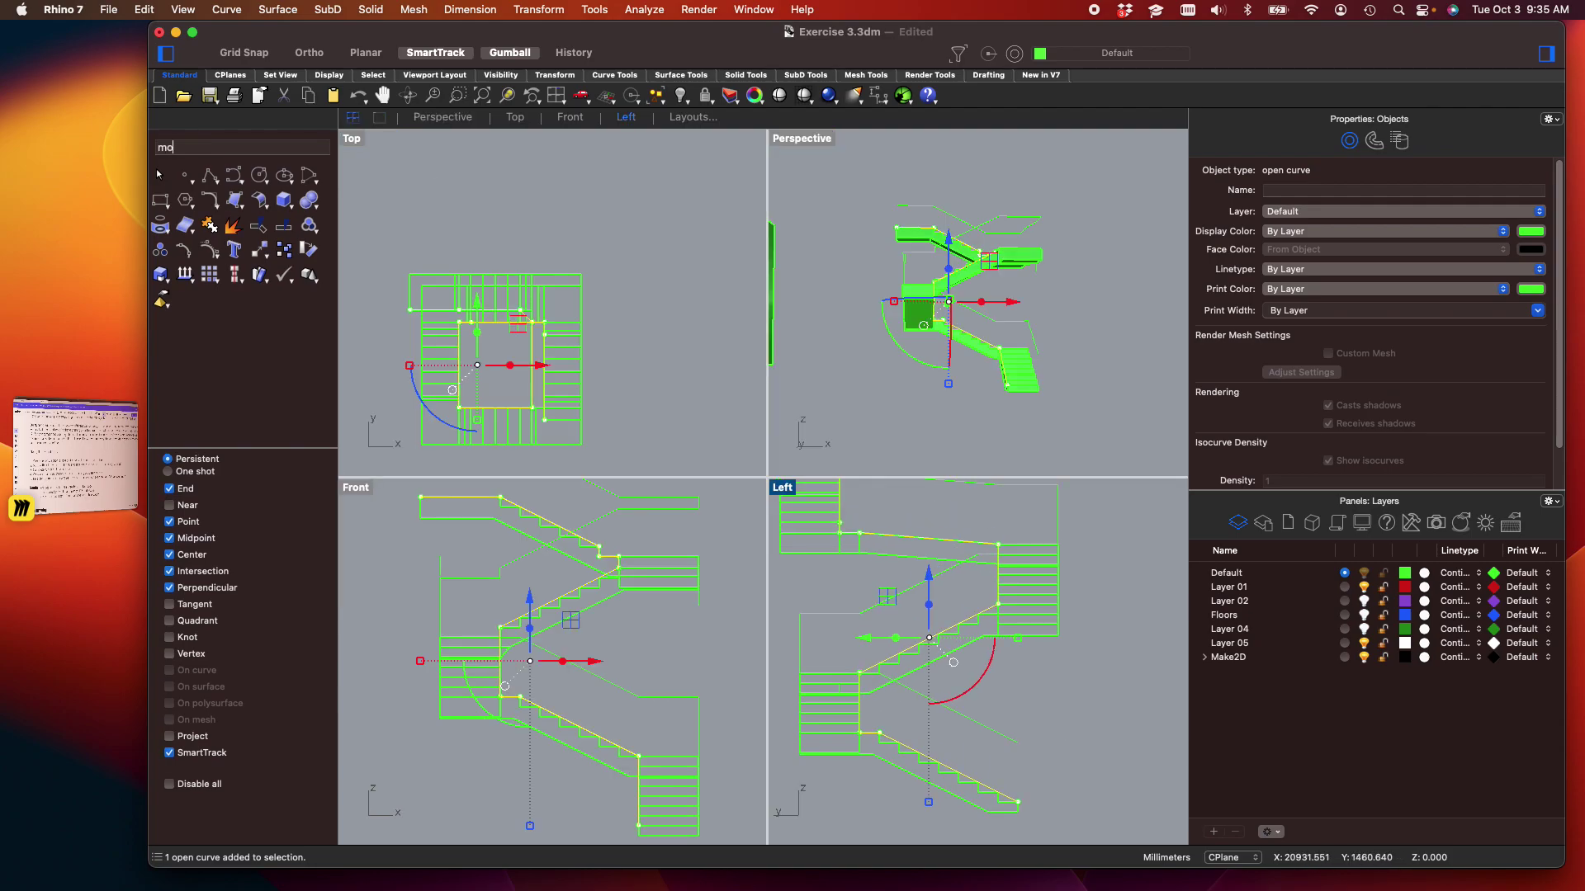
{"action": "type", "text": "ve"}
{"action": "key", "text": "Return"}
{"action": "left_click", "coordinate": [1089, 779]}
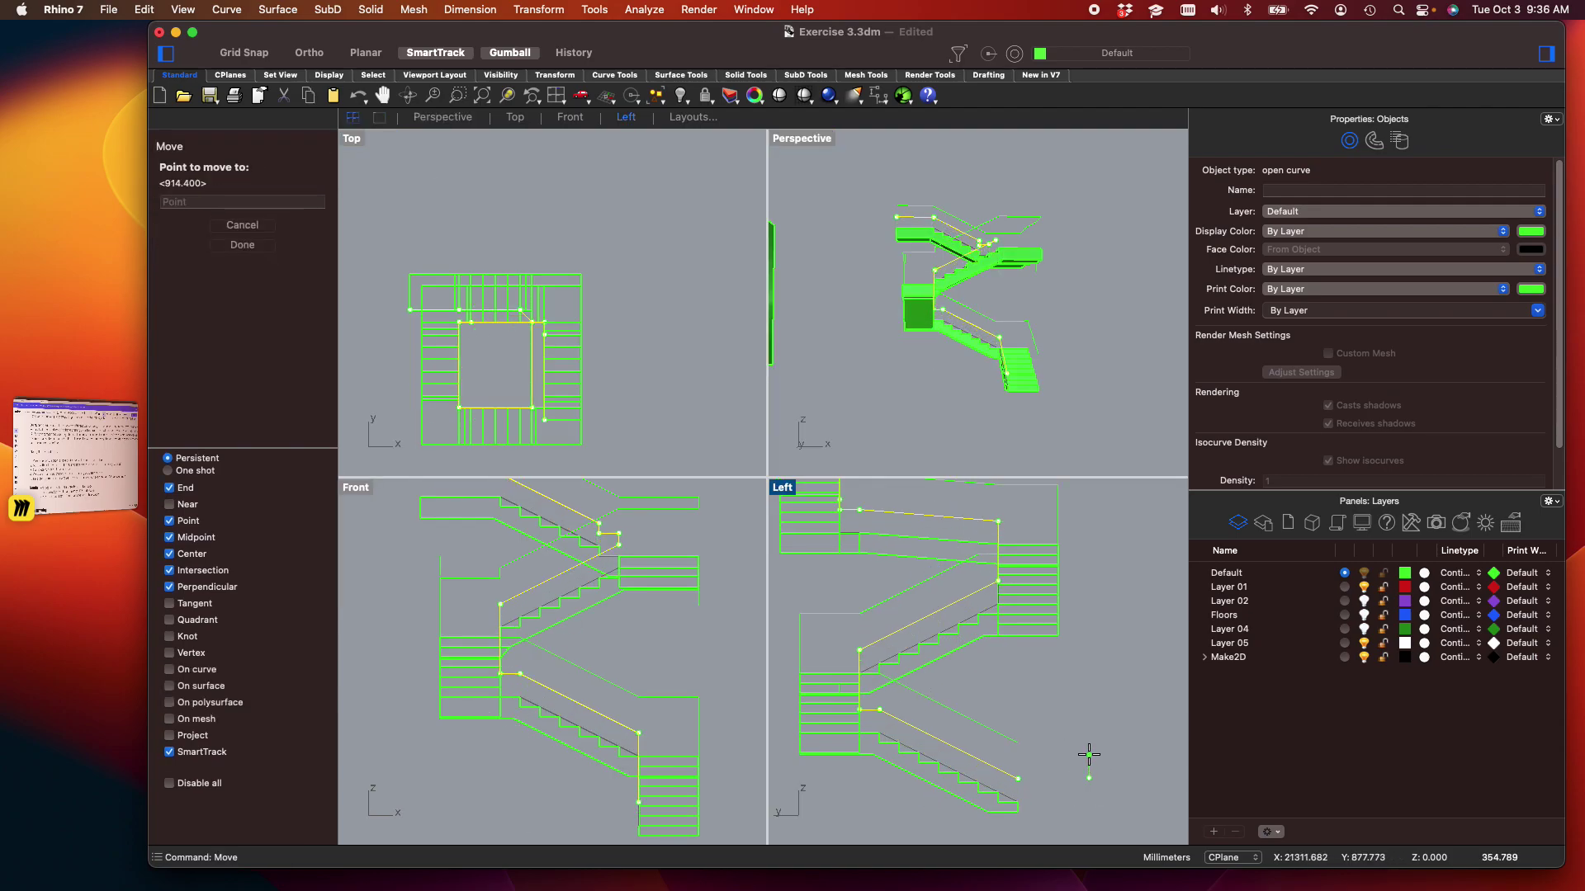
{"action": "key", "text": "BackSpace"}
{"action": "key", "text": "Return"}
{"action": "key", "text": "F8"}
{"action": "key", "text": "Escape"}
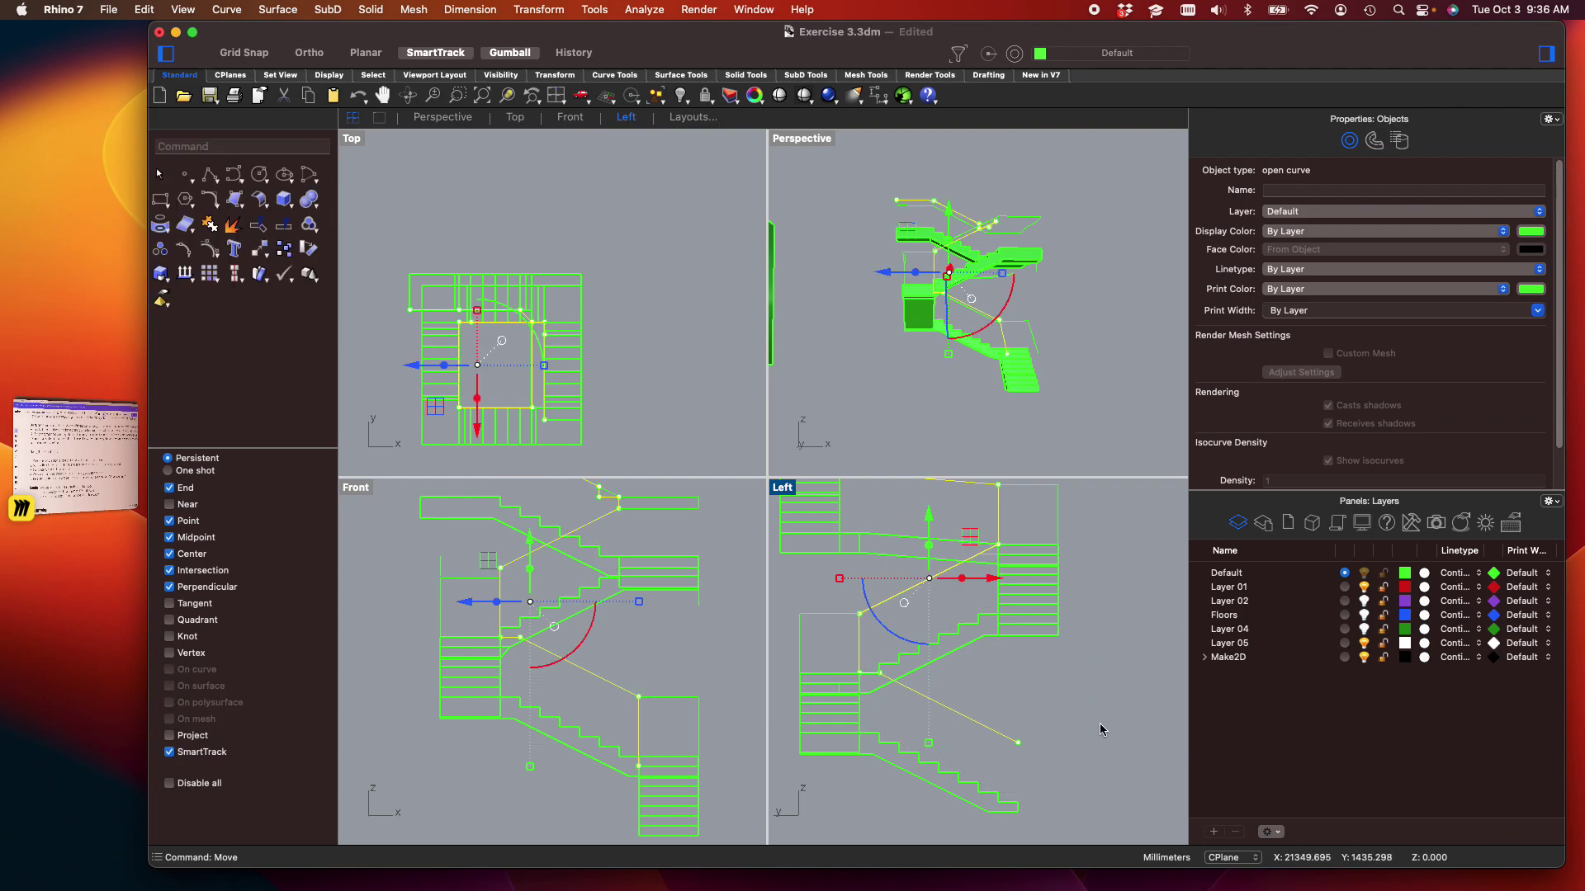
{"action": "key", "text": "Escape"}
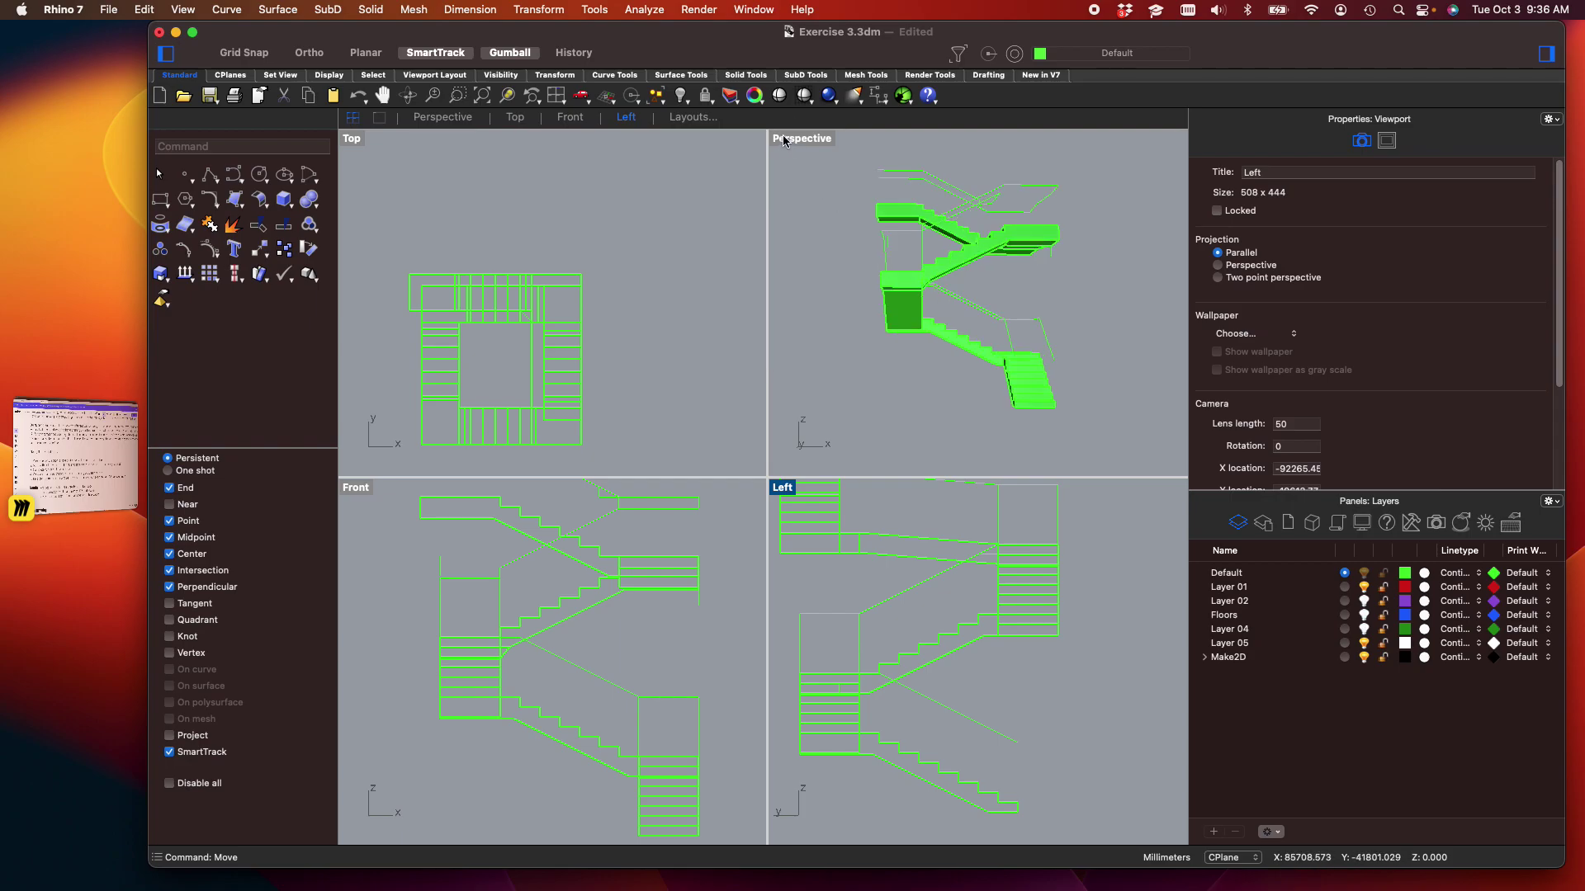
Maximize the Perspective viewport around the raised polylines at the lowest flight
{"action": "double_click", "coordinate": [802, 138]}
{"action": "right_click_drag", "start_coordinate": [817, 462], "coordinate": [700, 537]}
{"action": "scroll", "coordinate": [700, 536], "scroll_direction": "up", "scroll_amount": 3}
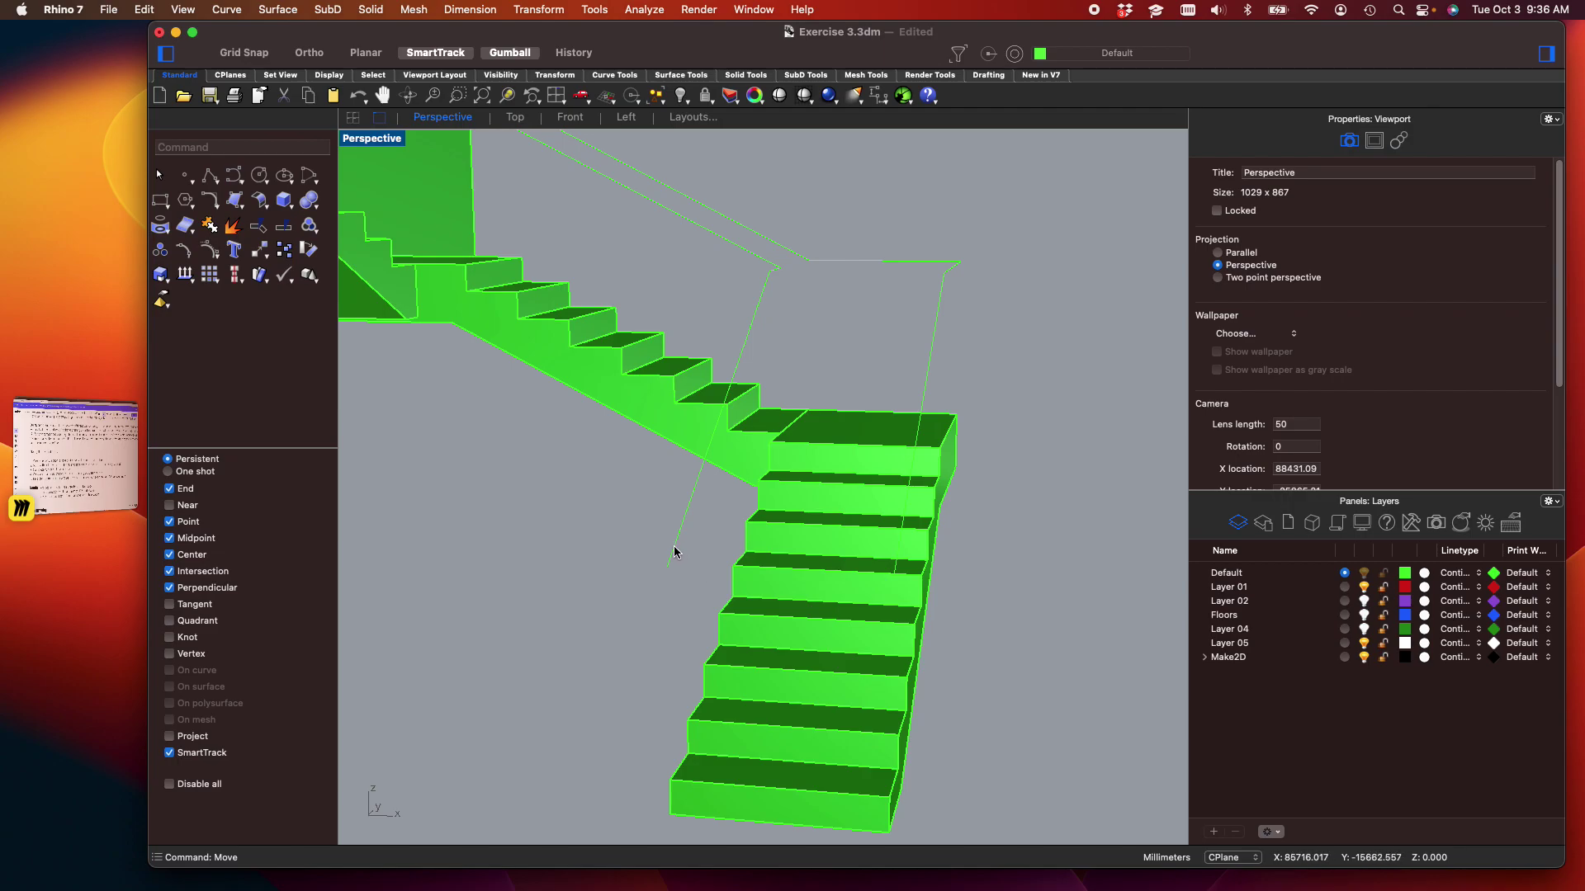
Try to pipe the raised inner polyline with start and end radii of 1 mm, then undo the pipe
{"action": "left_click", "coordinate": [676, 549]}
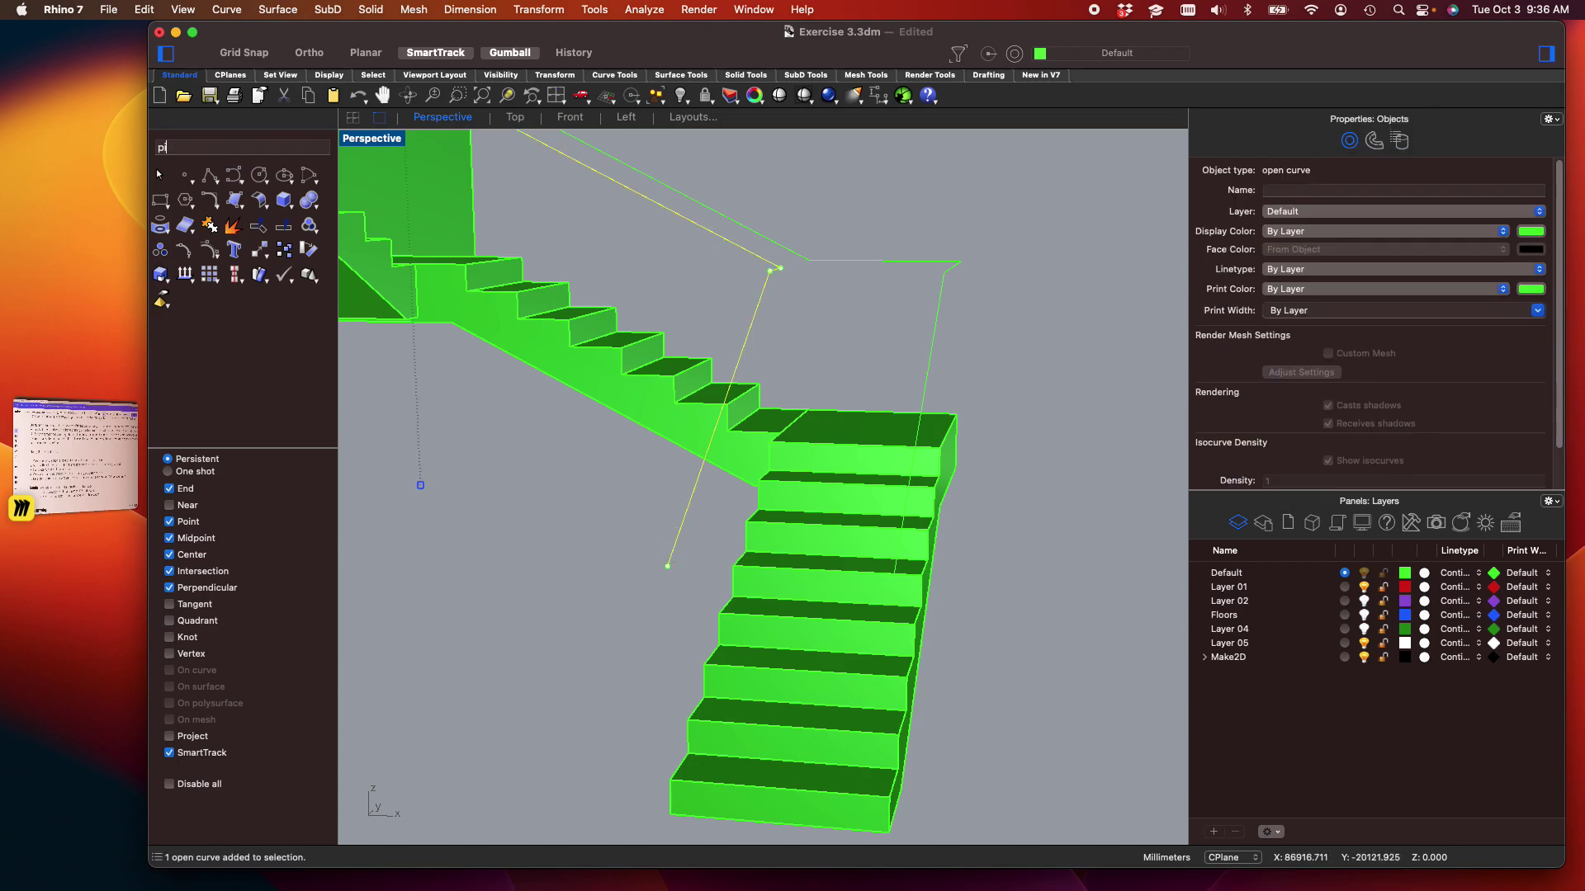
{"action": "key", "text": "Return"}
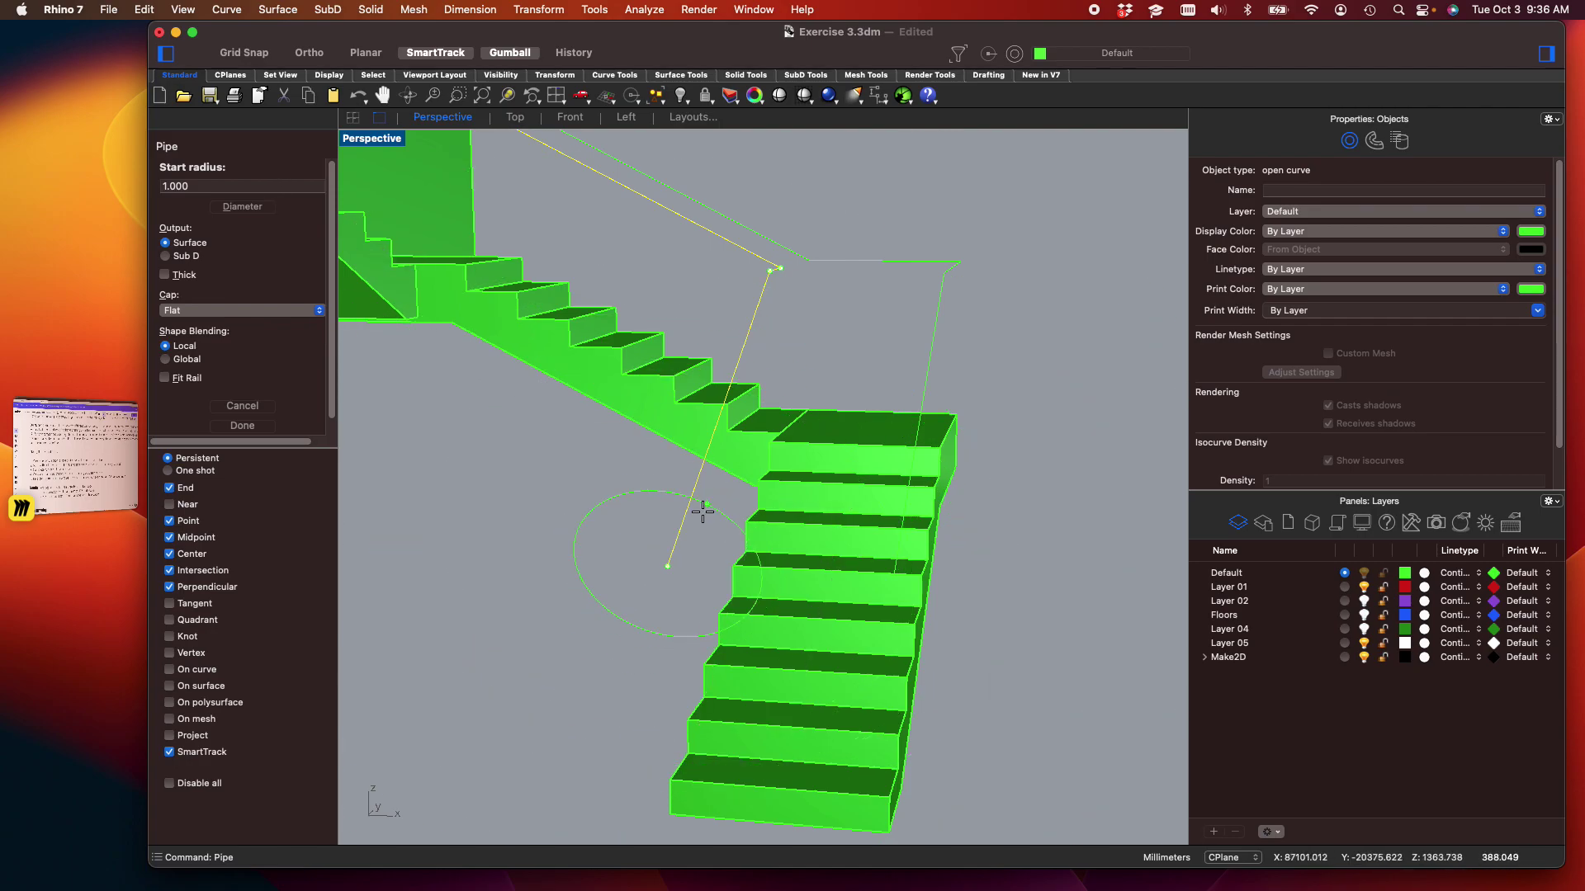
{"action": "left_click", "coordinate": [643, 539]}
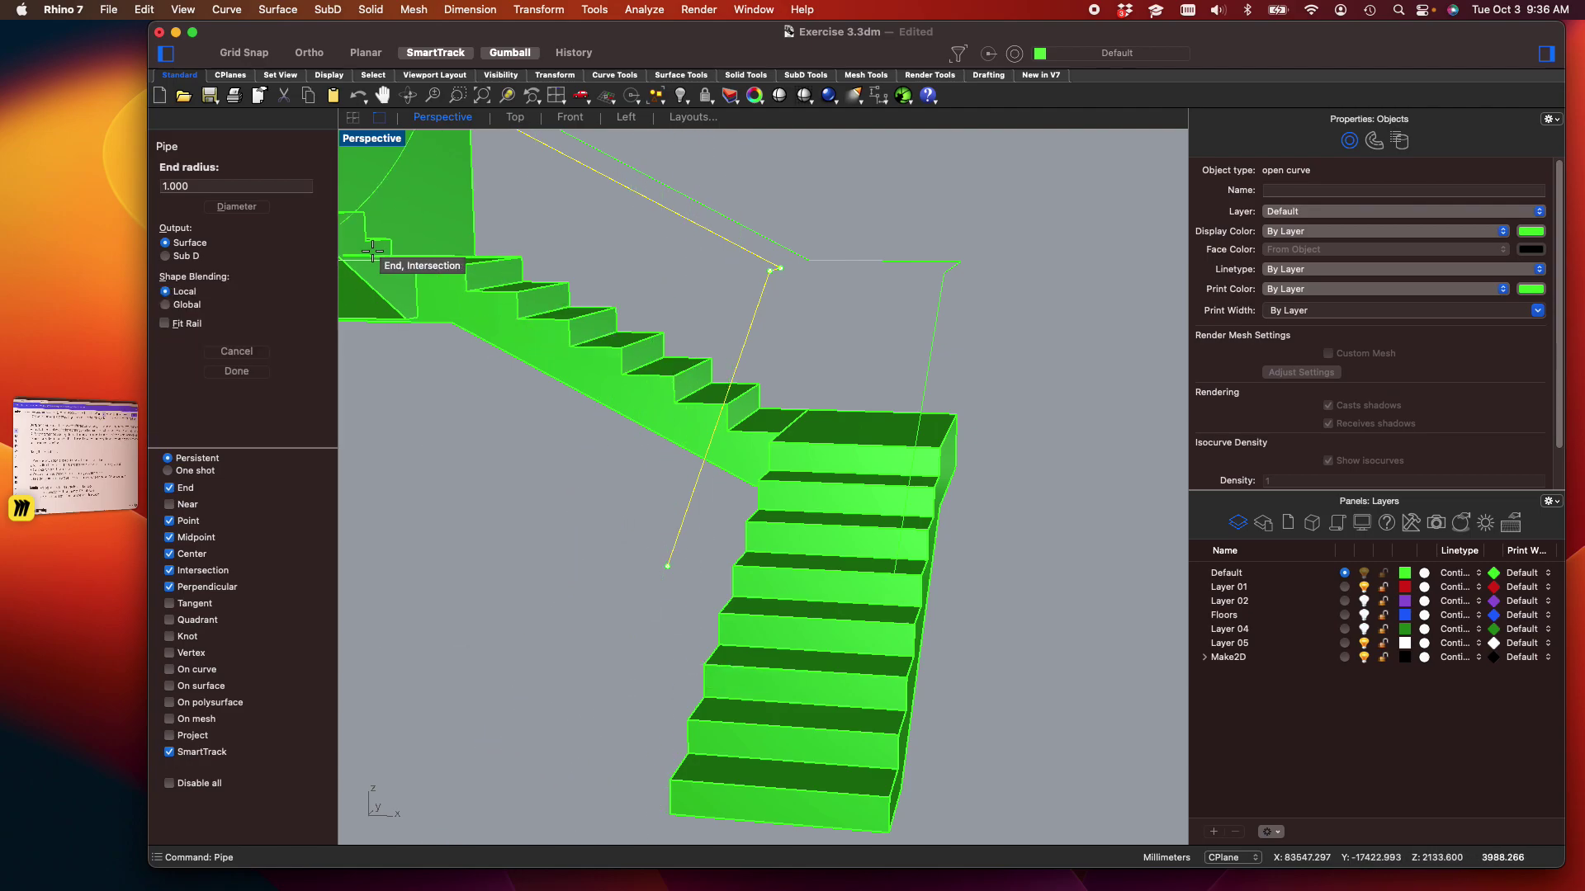
{"action": "left_click", "coordinate": [490, 362]}
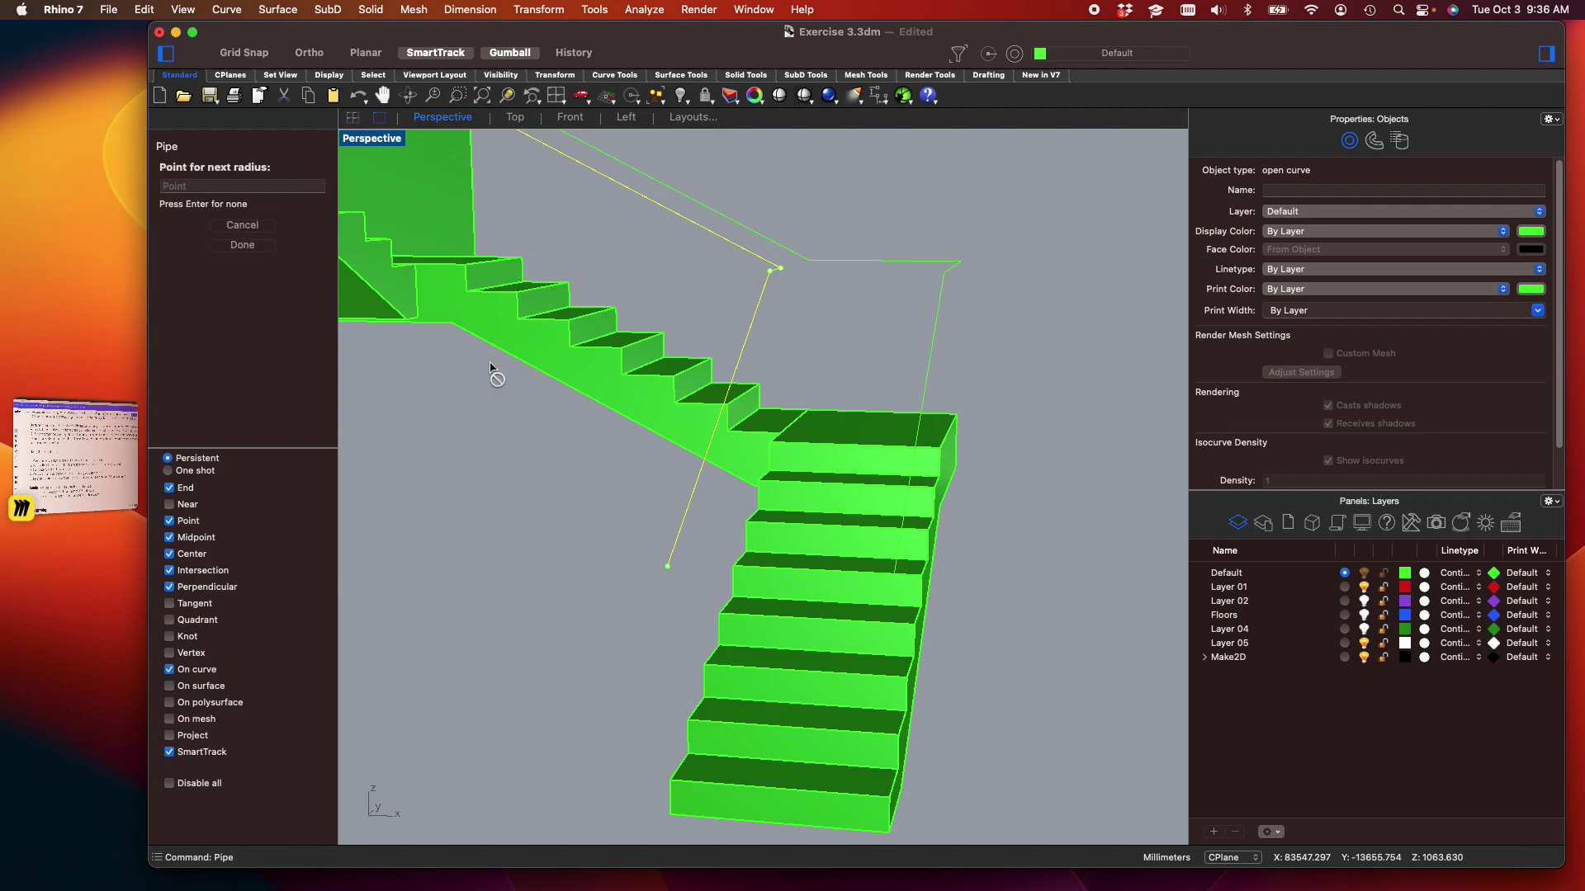
{"action": "key", "text": "Return"}
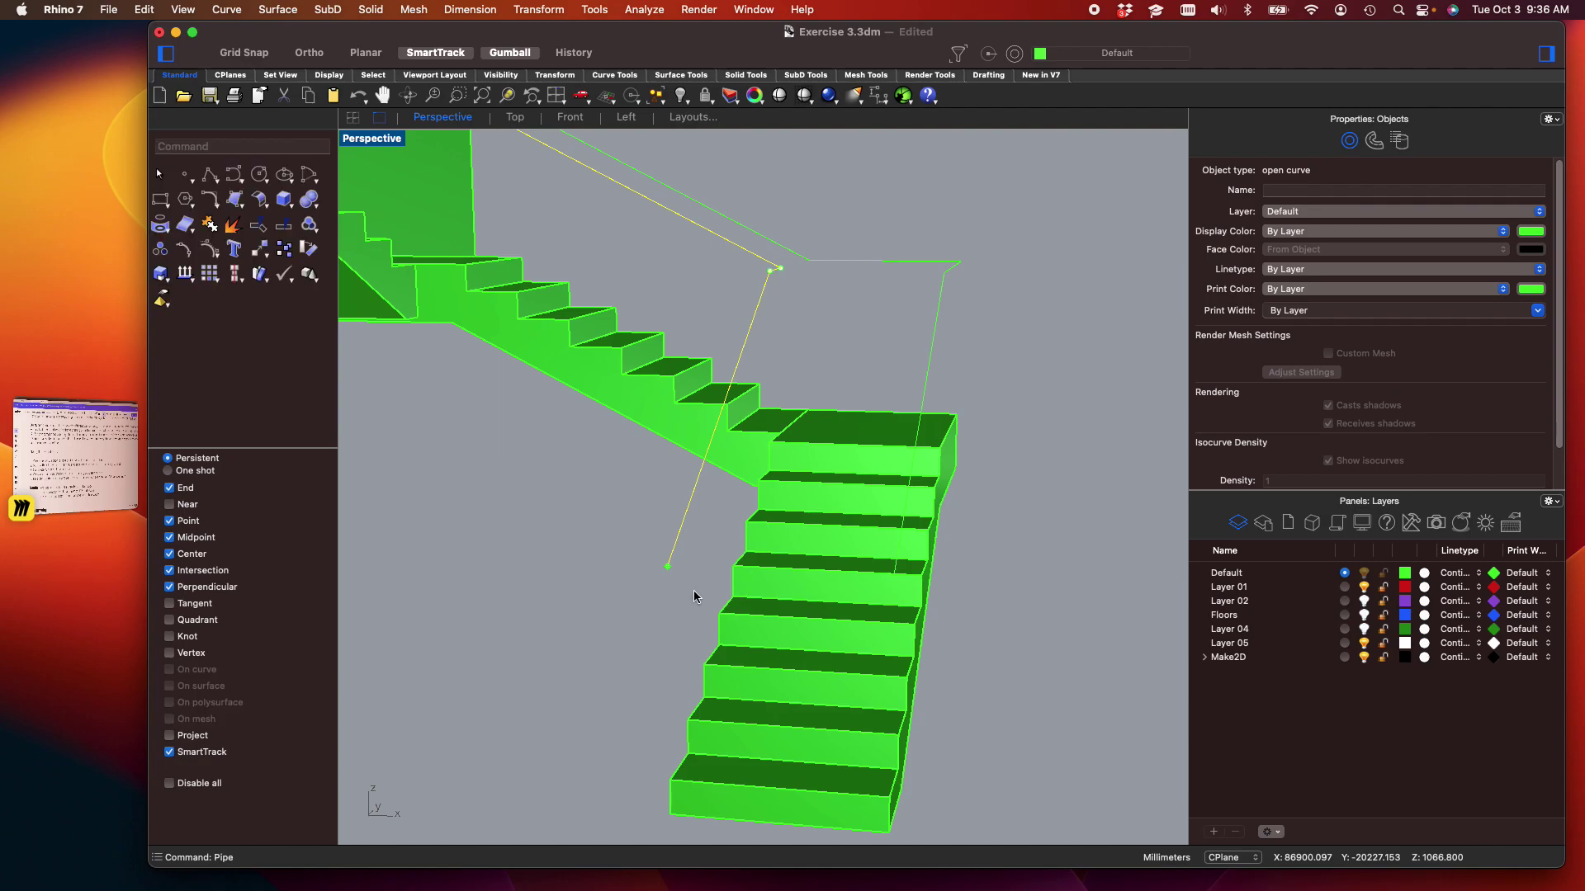
{"action": "scroll", "coordinate": [536, 542], "scroll_direction": "up", "scroll_amount": 5}
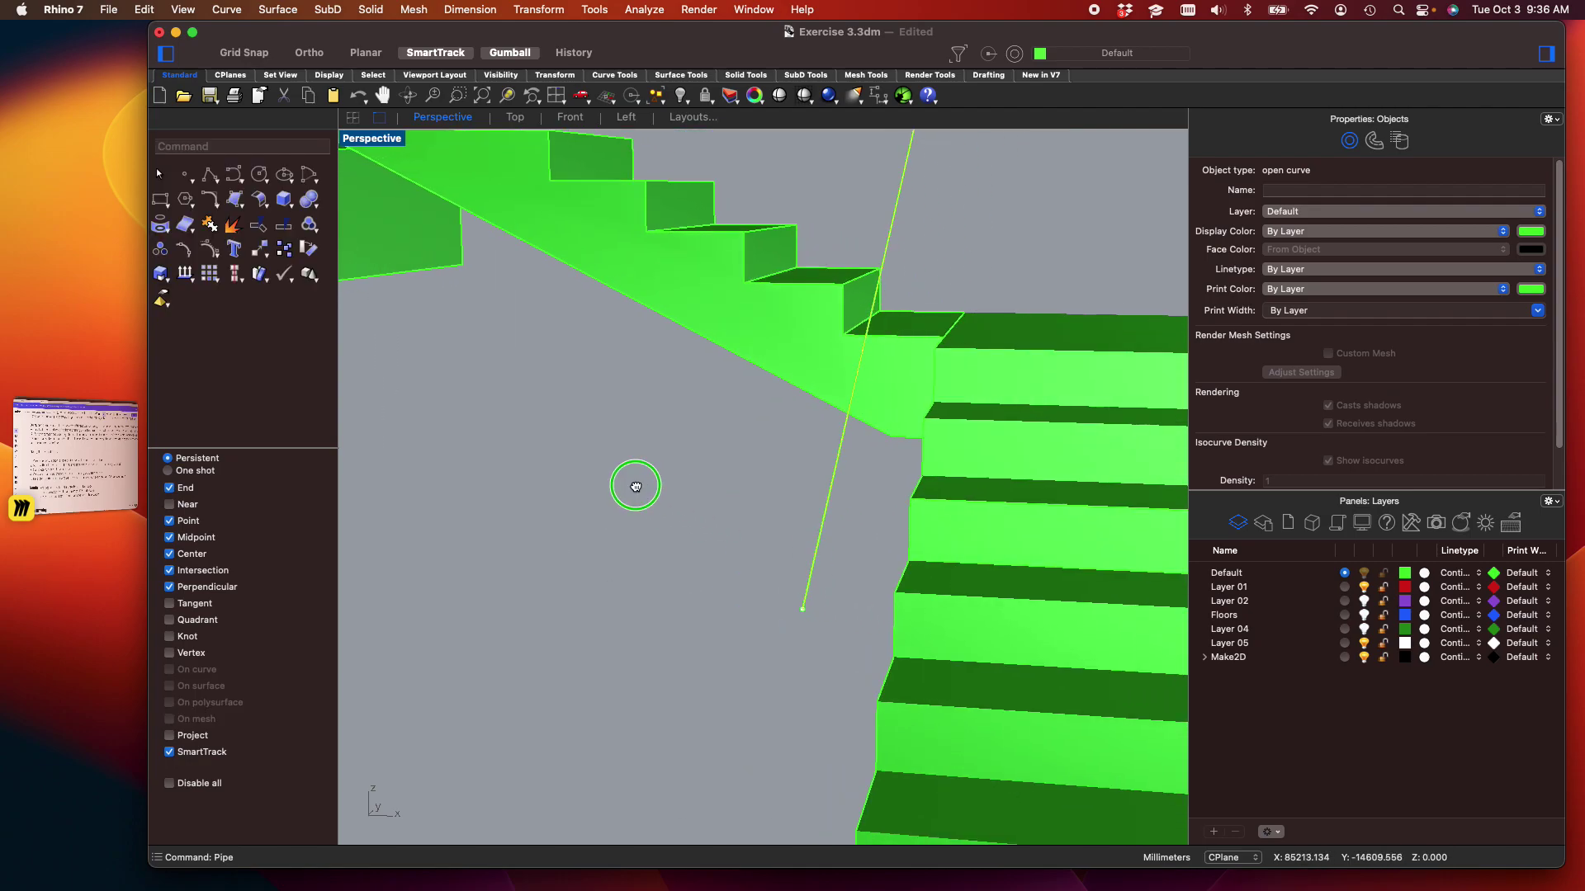
{"action": "scroll", "coordinate": [742, 566], "scroll_direction": "down", "scroll_amount": 3}
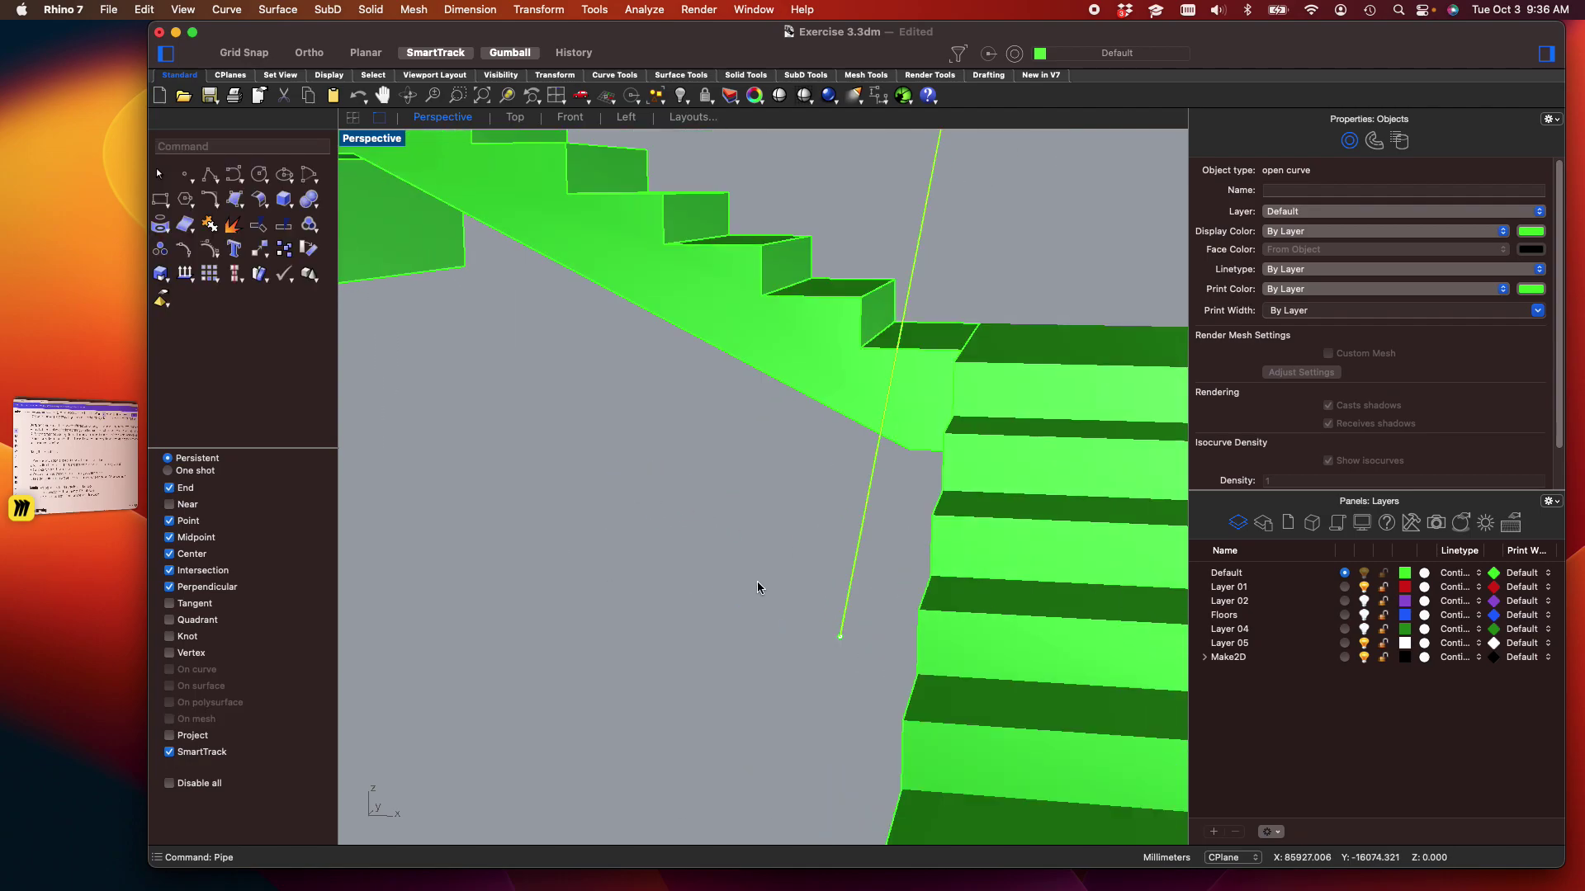
{"action": "key", "text": "super+z"}
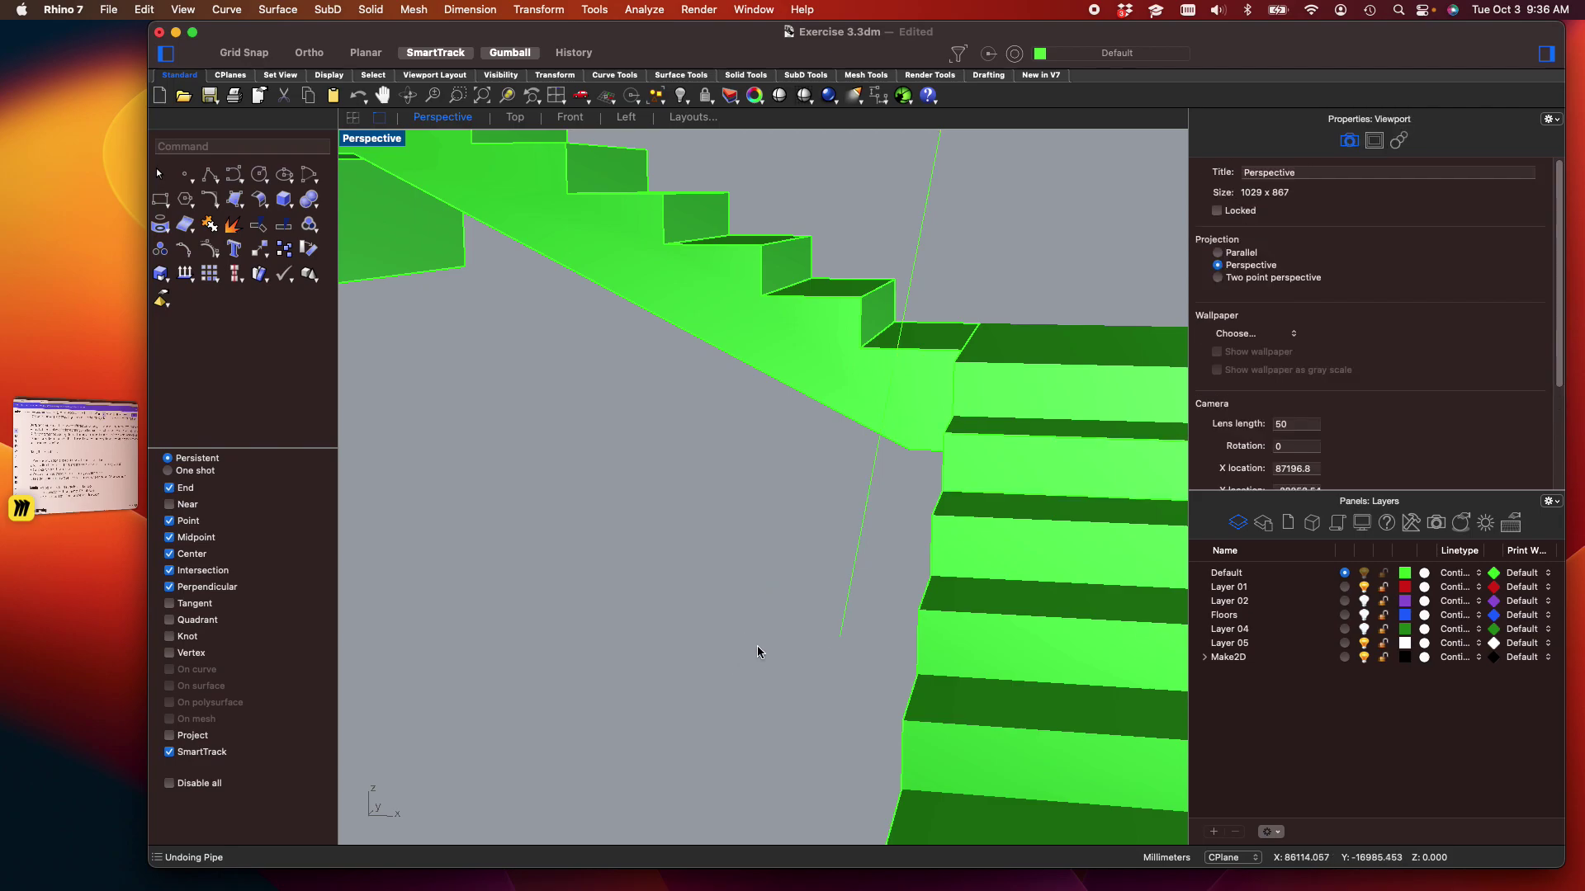
Pipe the raised inner polyline with flat caps and a 1" radius at both the start and the end
{"action": "left_click", "coordinate": [856, 558]}
{"action": "type", "text": "pip"}
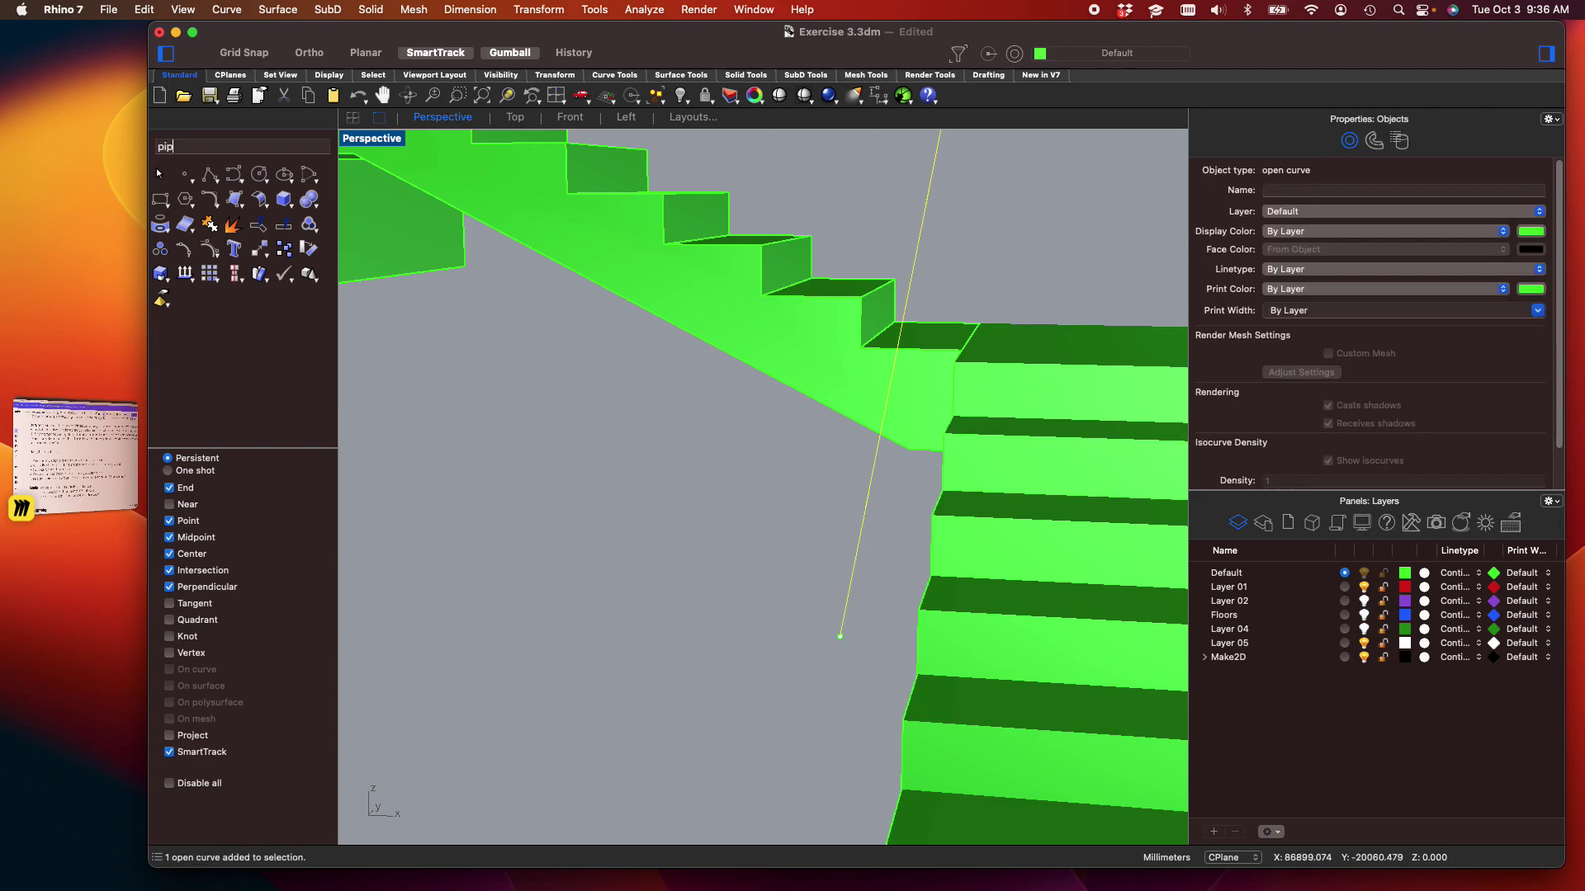
{"action": "type", "text": "e"}
{"action": "key", "text": "Return"}
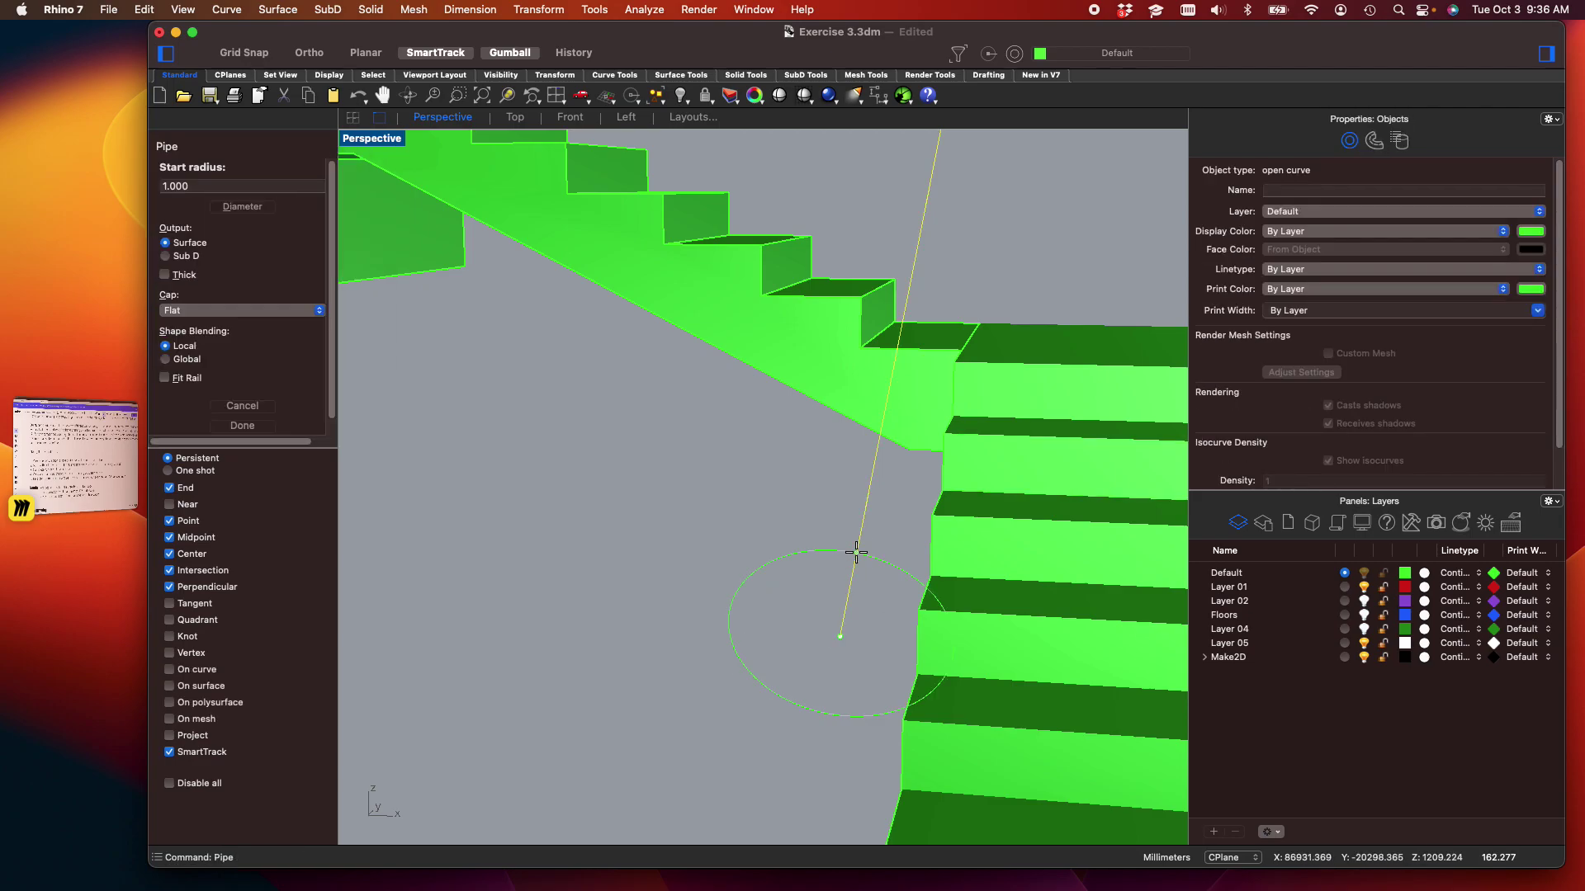
{"action": "double_click", "coordinate": [229, 190]}
{"action": "type", "text": "1\""}
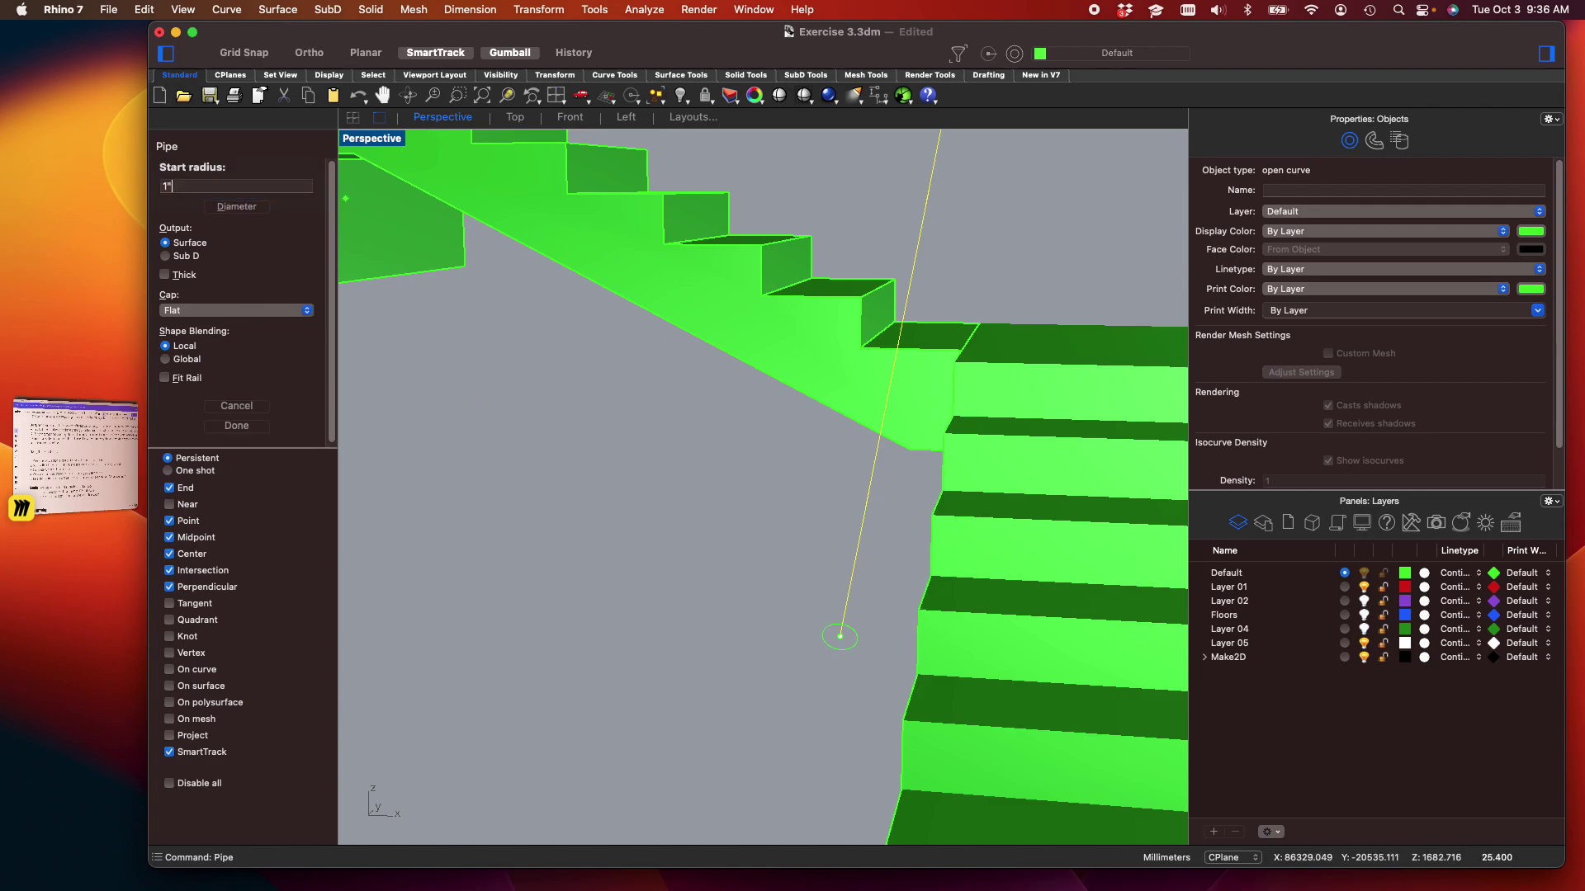
{"action": "key", "text": "Return"}
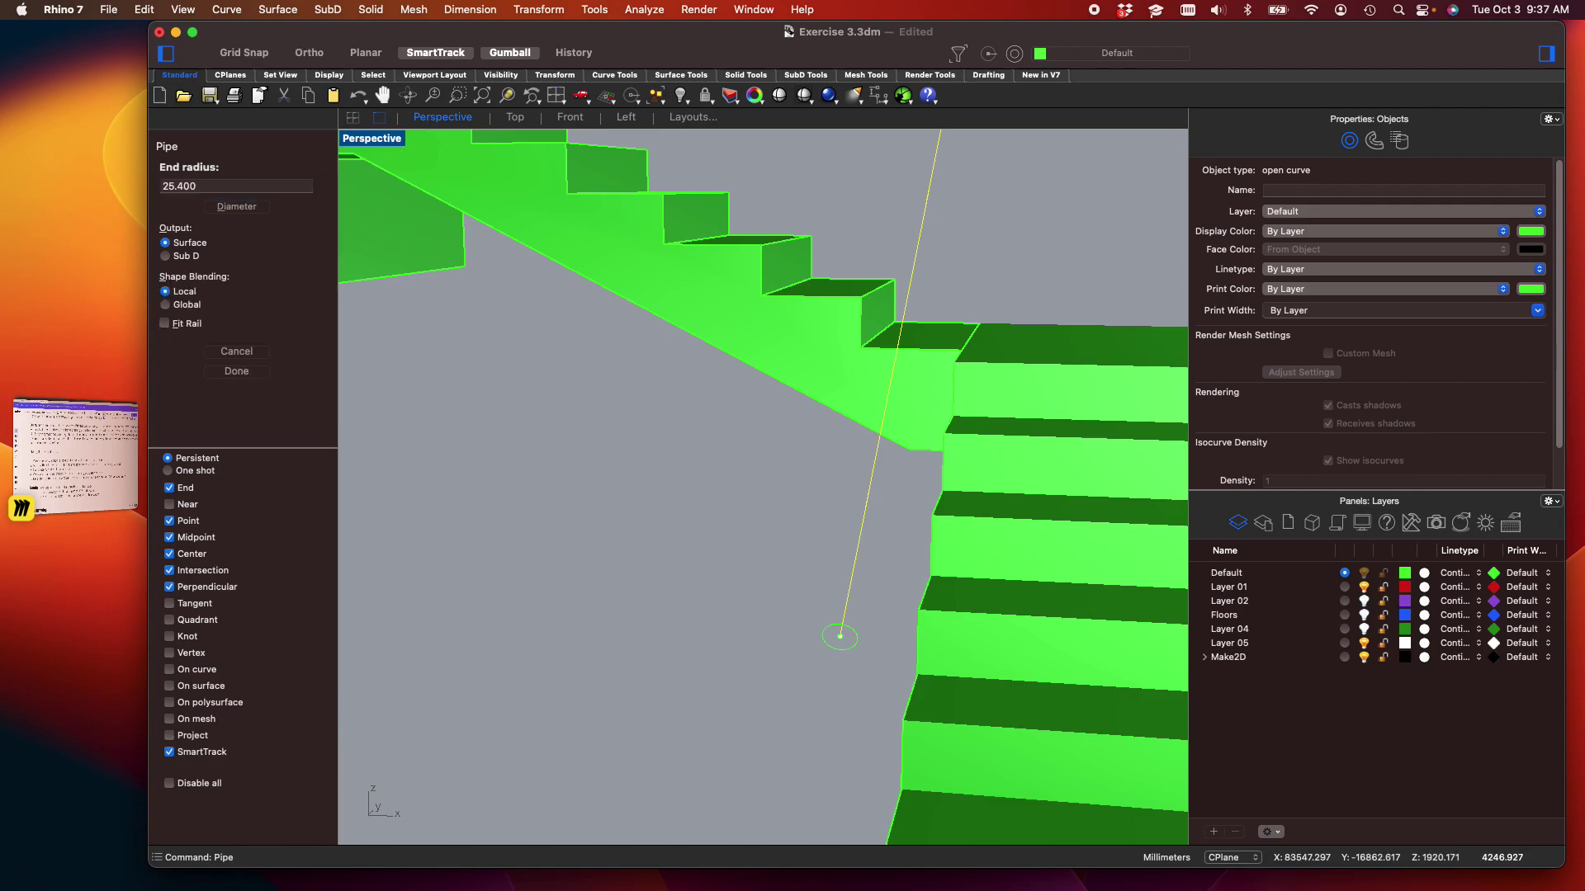
{"action": "double_click", "coordinate": [232, 182]}
{"action": "type", "text": "1\""}
{"action": "key", "text": "Return"}
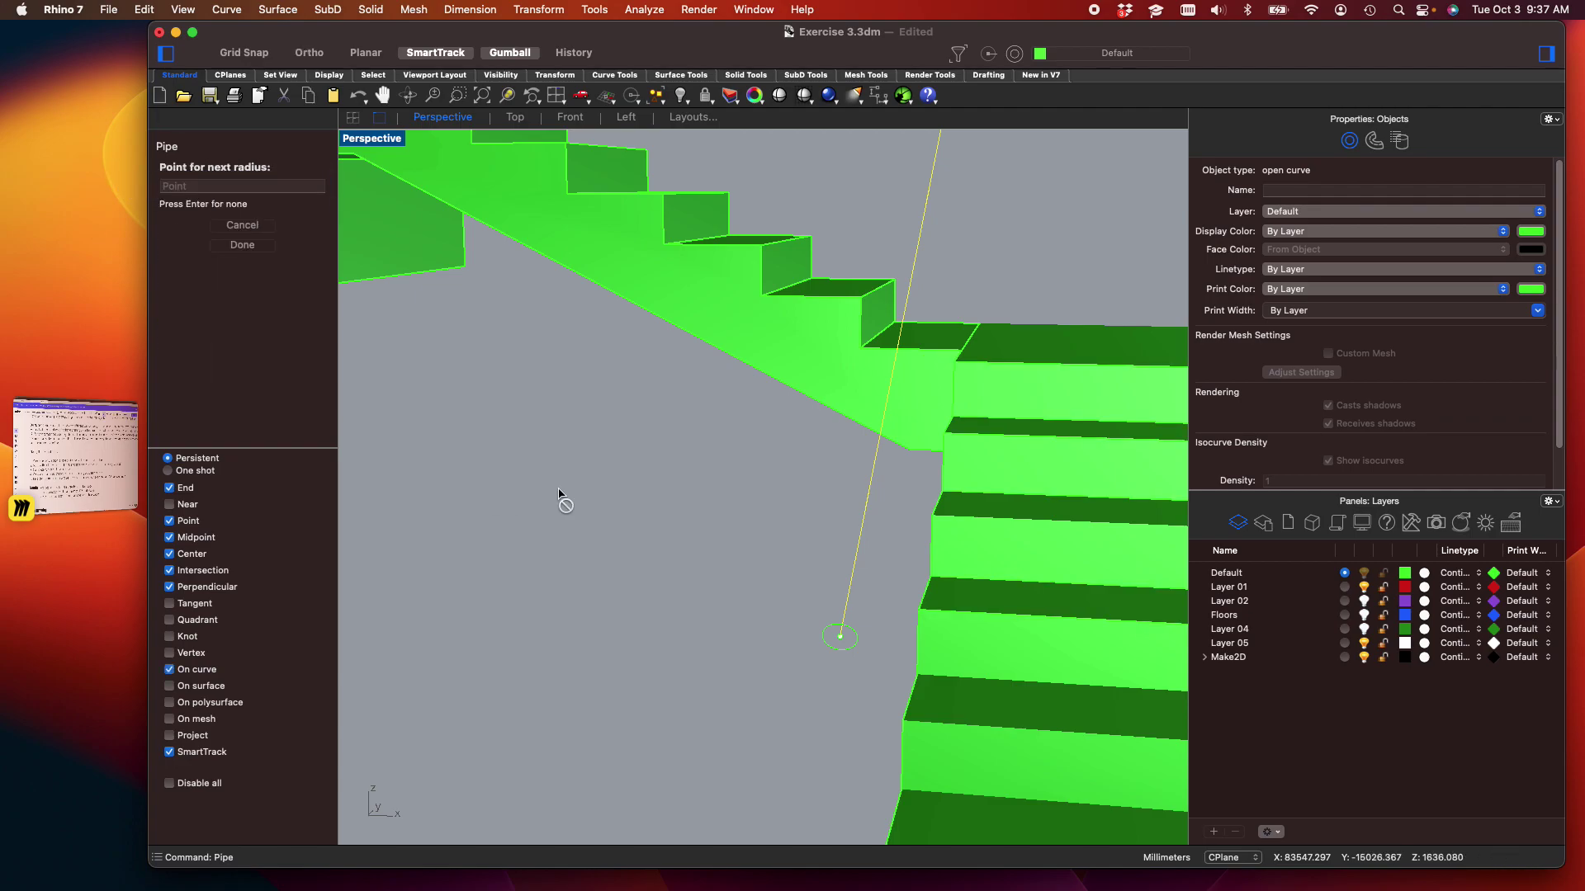
{"action": "key", "text": "Return"}
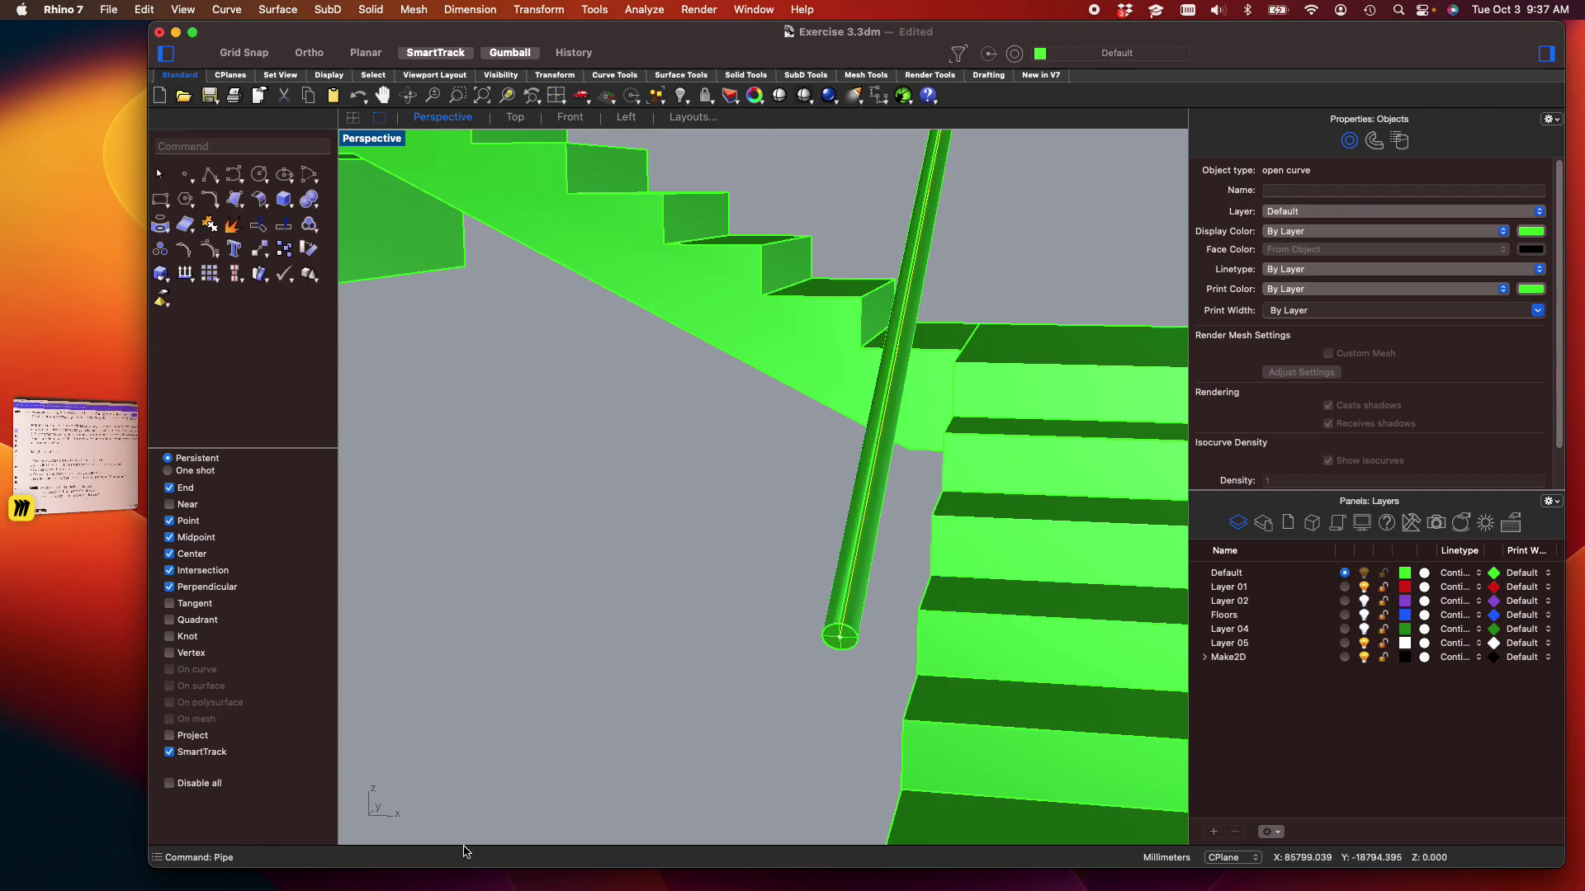
Examine the piped inner handrail in Rendered display mode and return the Perspective view to Shaded
{"action": "right_click_drag", "start_coordinate": [635, 632], "coordinate": [350, 619]}
{"action": "right_click_drag", "start_coordinate": [545, 500], "coordinate": [665, 666]}
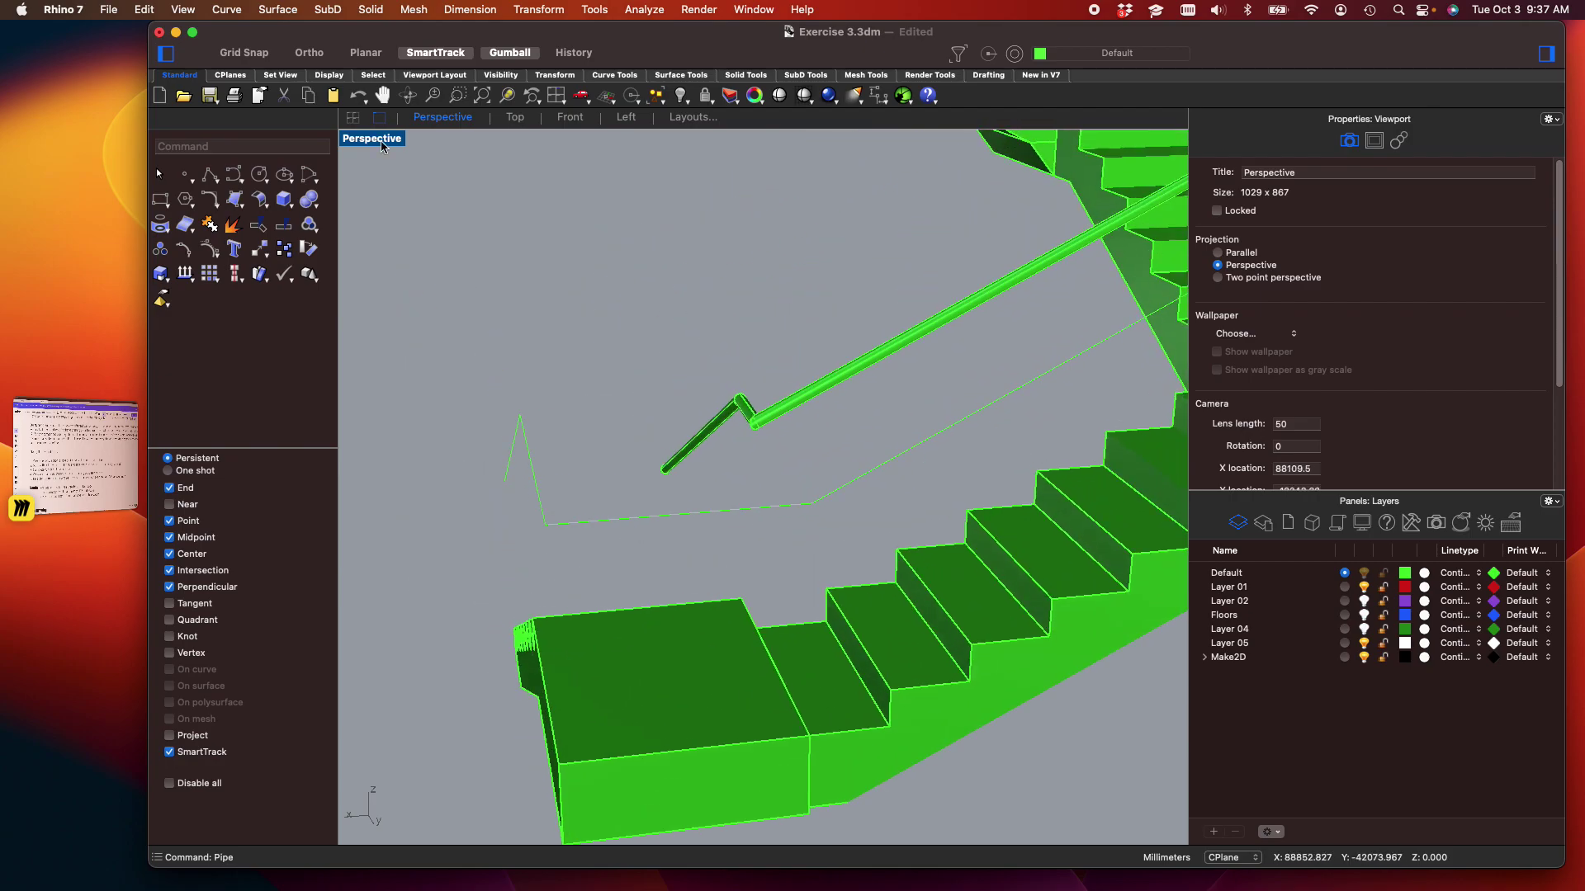
{"action": "left_click", "coordinate": [364, 139]}
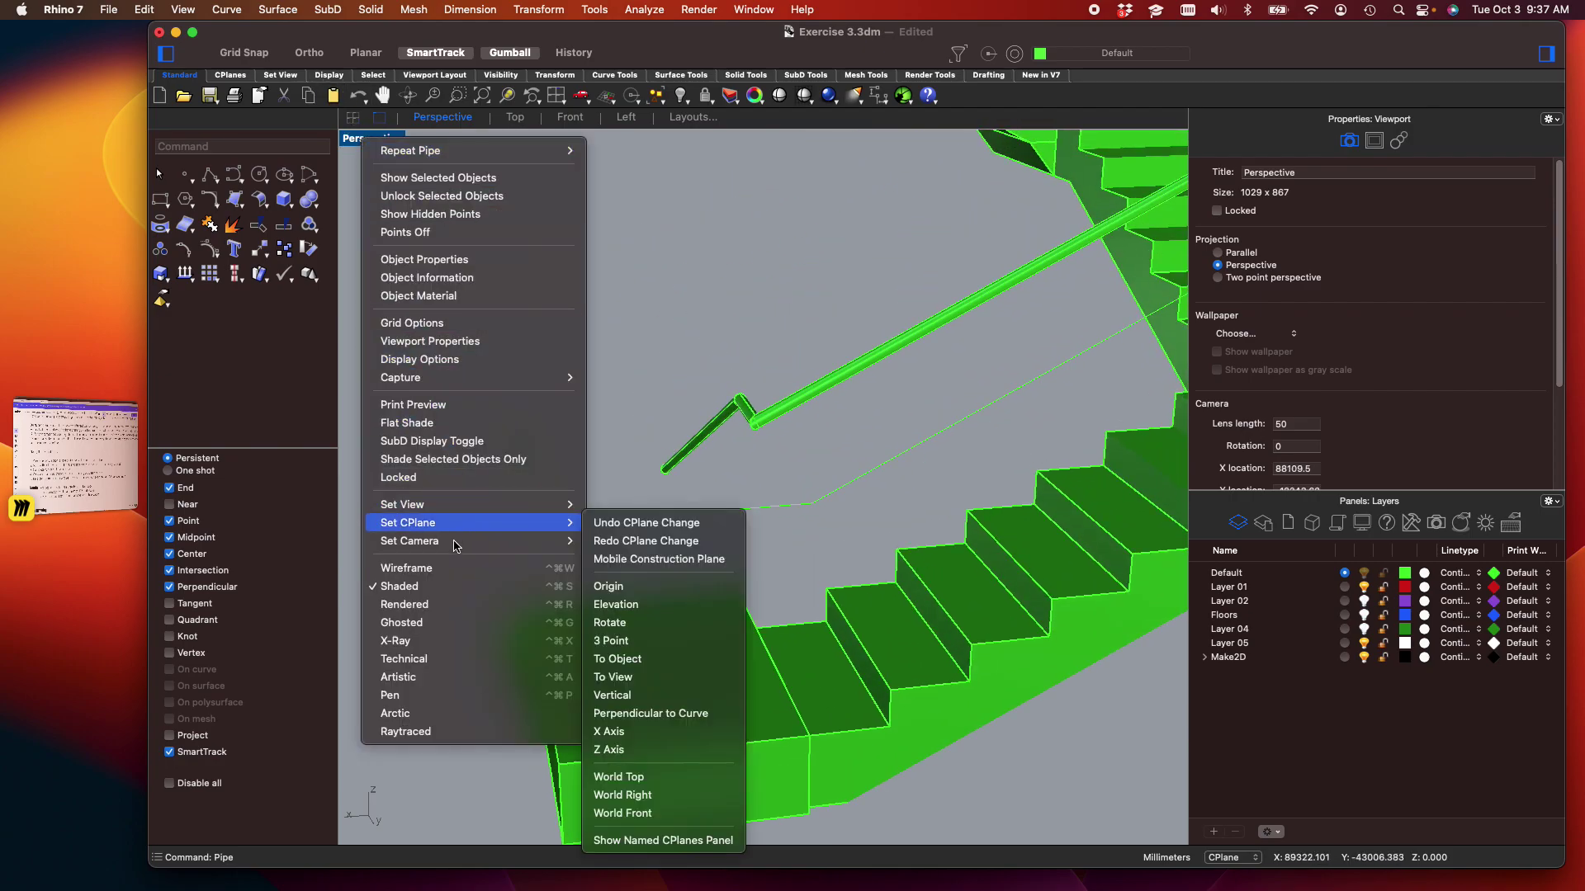
{"action": "left_click", "coordinate": [430, 605]}
{"action": "right_click_drag", "start_coordinate": [693, 387], "coordinate": [498, 195]}
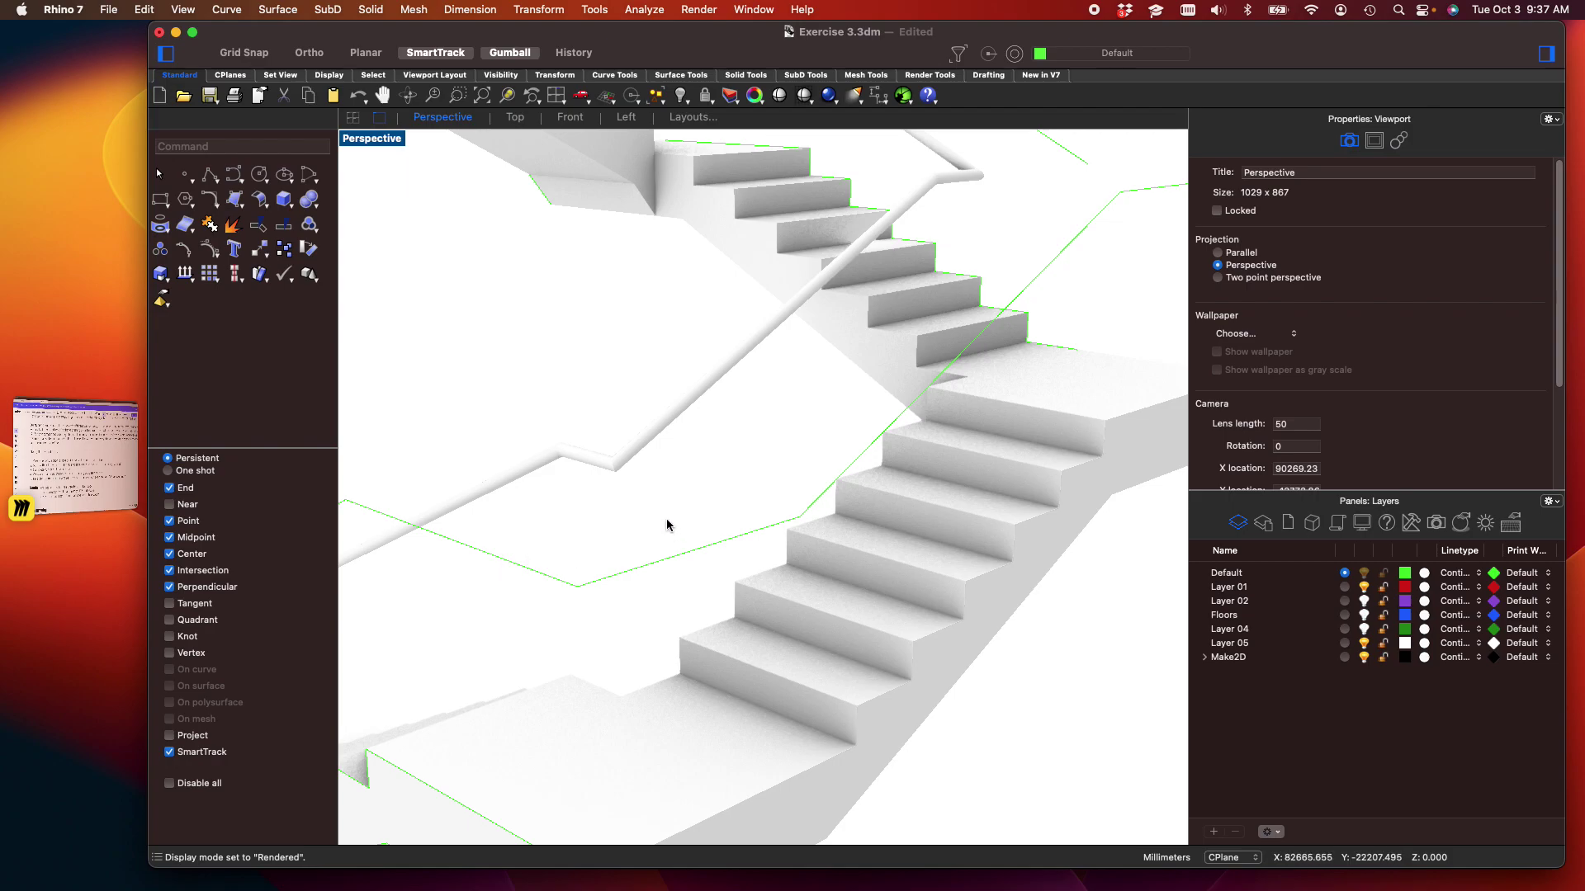
{"action": "scroll", "coordinate": [665, 523], "scroll_direction": "down", "scroll_amount": 3}
{"action": "mouse_move", "coordinate": [661, 604]}
{"action": "right_mouse_down", "text": "shift"}
{"action": "mouse_move", "coordinate": [767, 546]}
{"action": "mouse_move", "coordinate": [742, 566]}
{"action": "mouse_move", "coordinate": [869, 569]}
{"action": "mouse_move", "coordinate": [545, 364]}
{"action": "right_mouse_up", "text": "shift"}
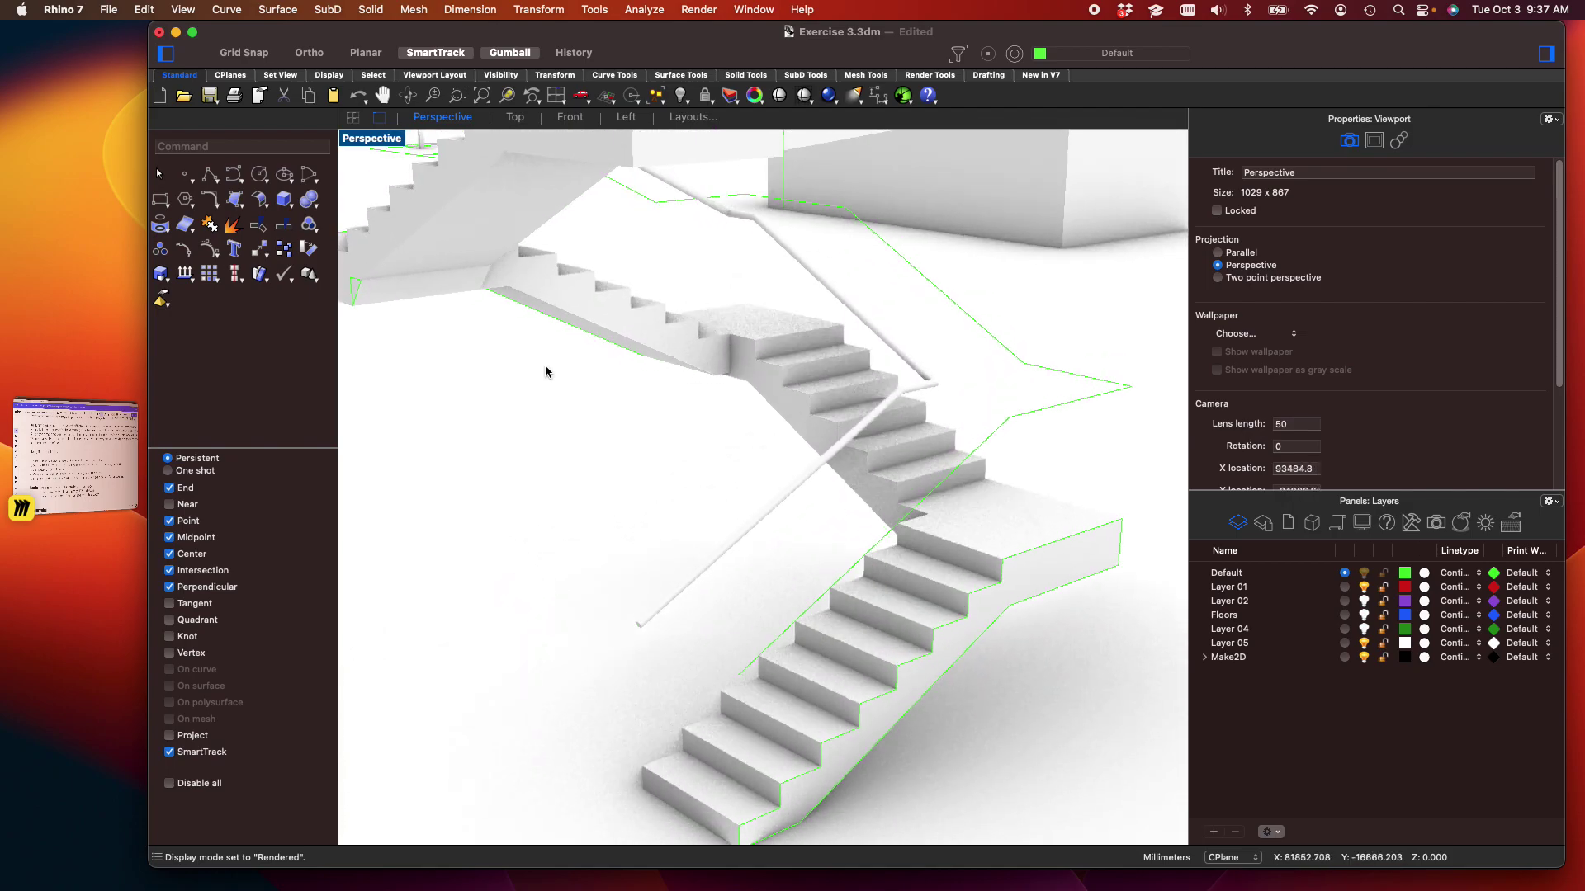
{"action": "left_click", "coordinate": [372, 138]}
{"action": "left_click", "coordinate": [481, 580]}
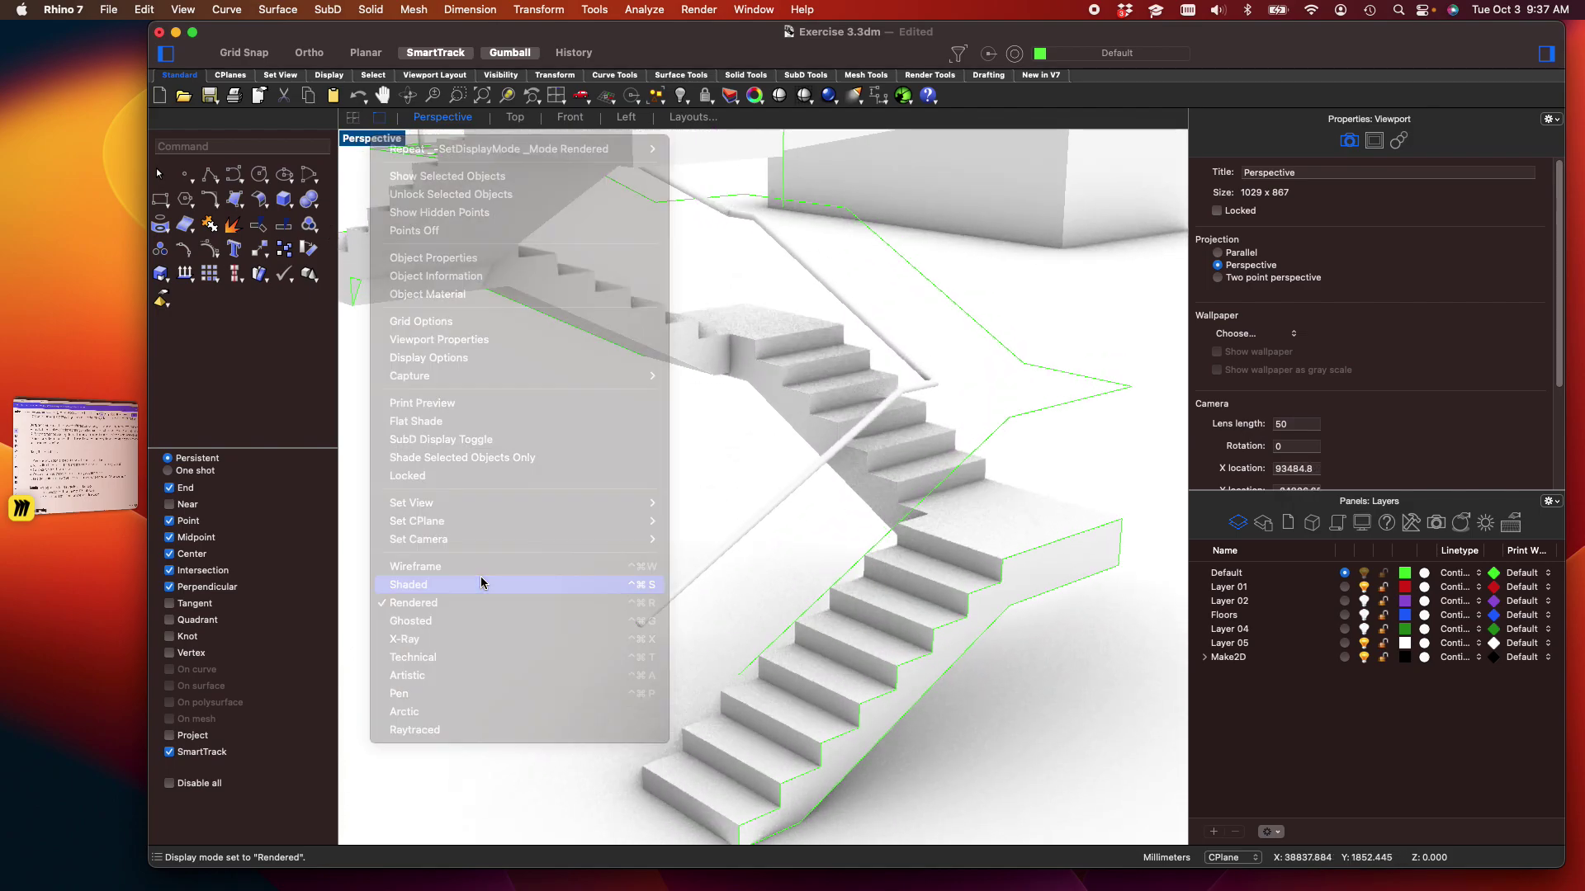
Draw a closed, notched handrail profile with a polyline in the Front view, beside the outer railing line
{"action": "right_click_drag", "start_coordinate": [849, 343], "coordinate": [854, 490]}
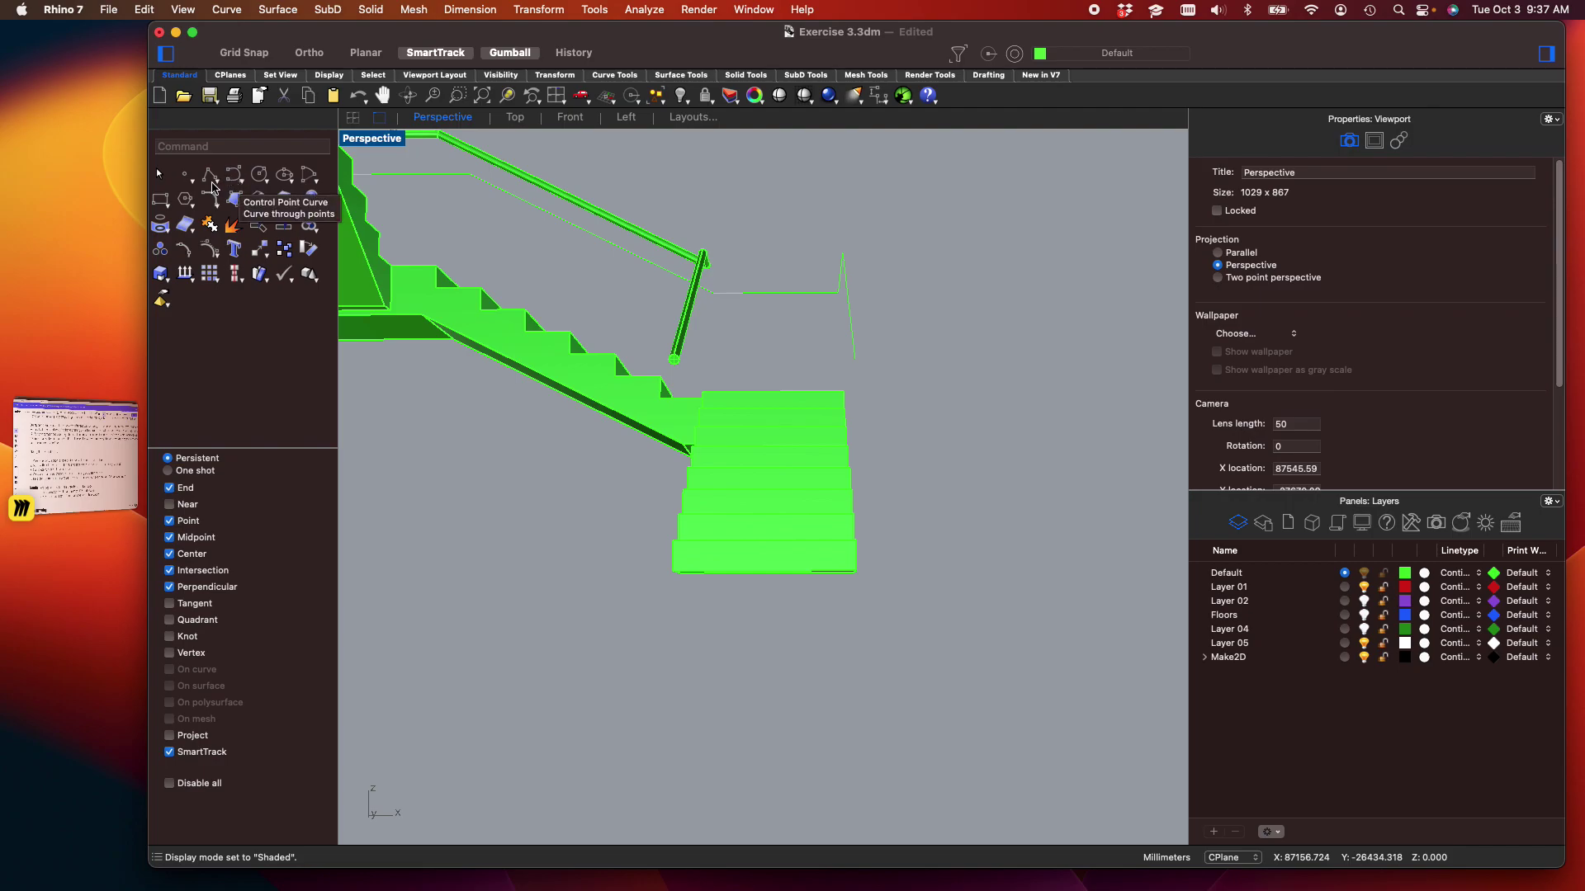
{"action": "left_click", "coordinate": [234, 176]}
{"action": "scroll", "coordinate": [915, 467], "scroll_direction": "up", "scroll_amount": 5}
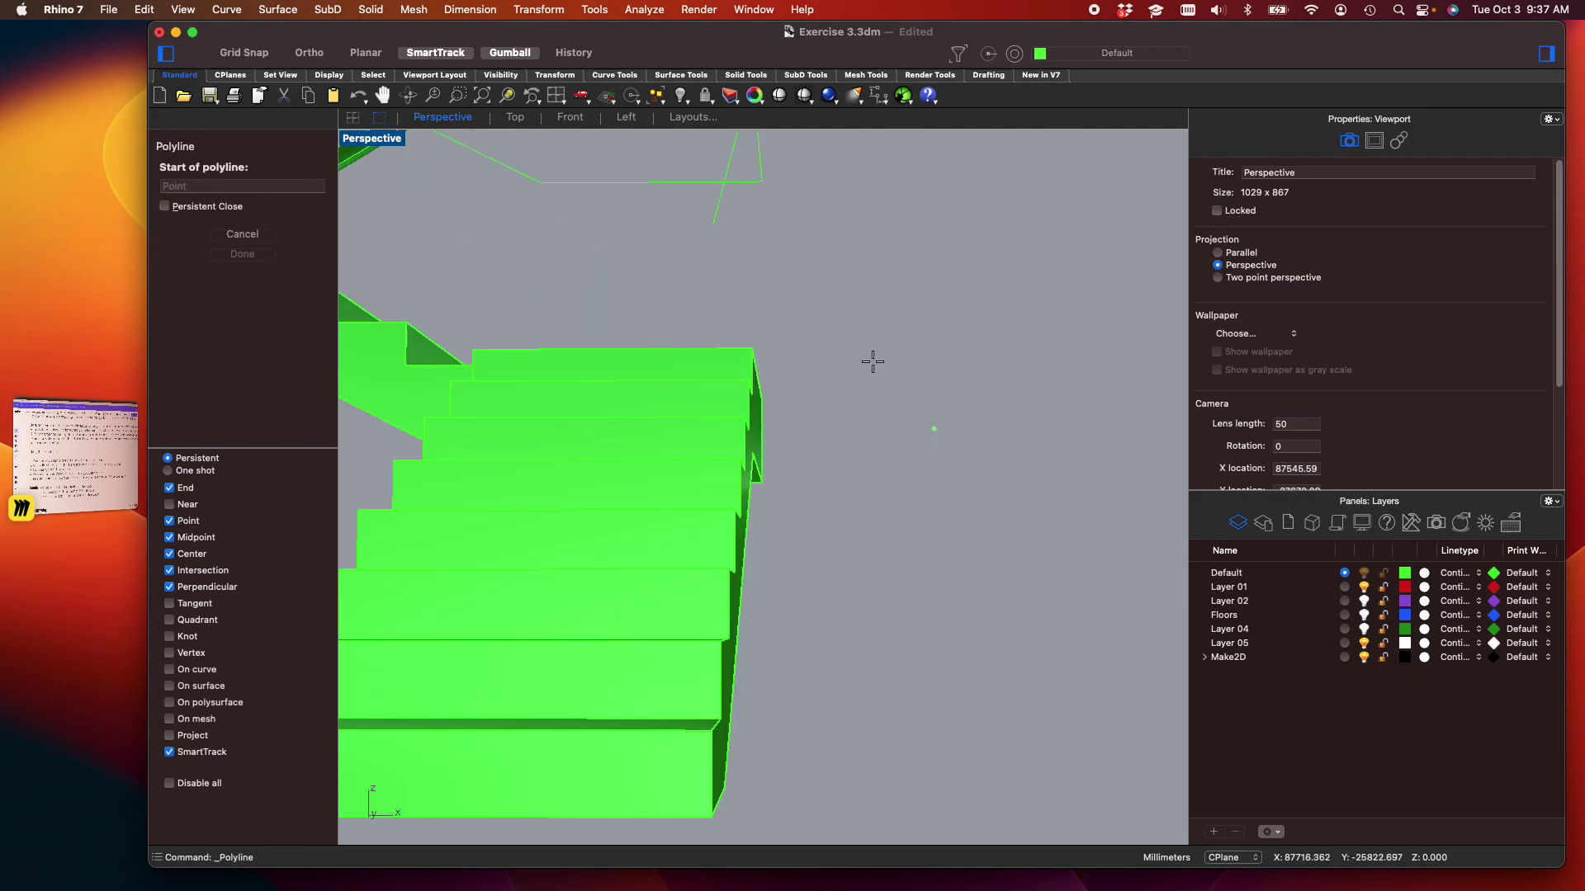
{"action": "double_click", "coordinate": [402, 140]}
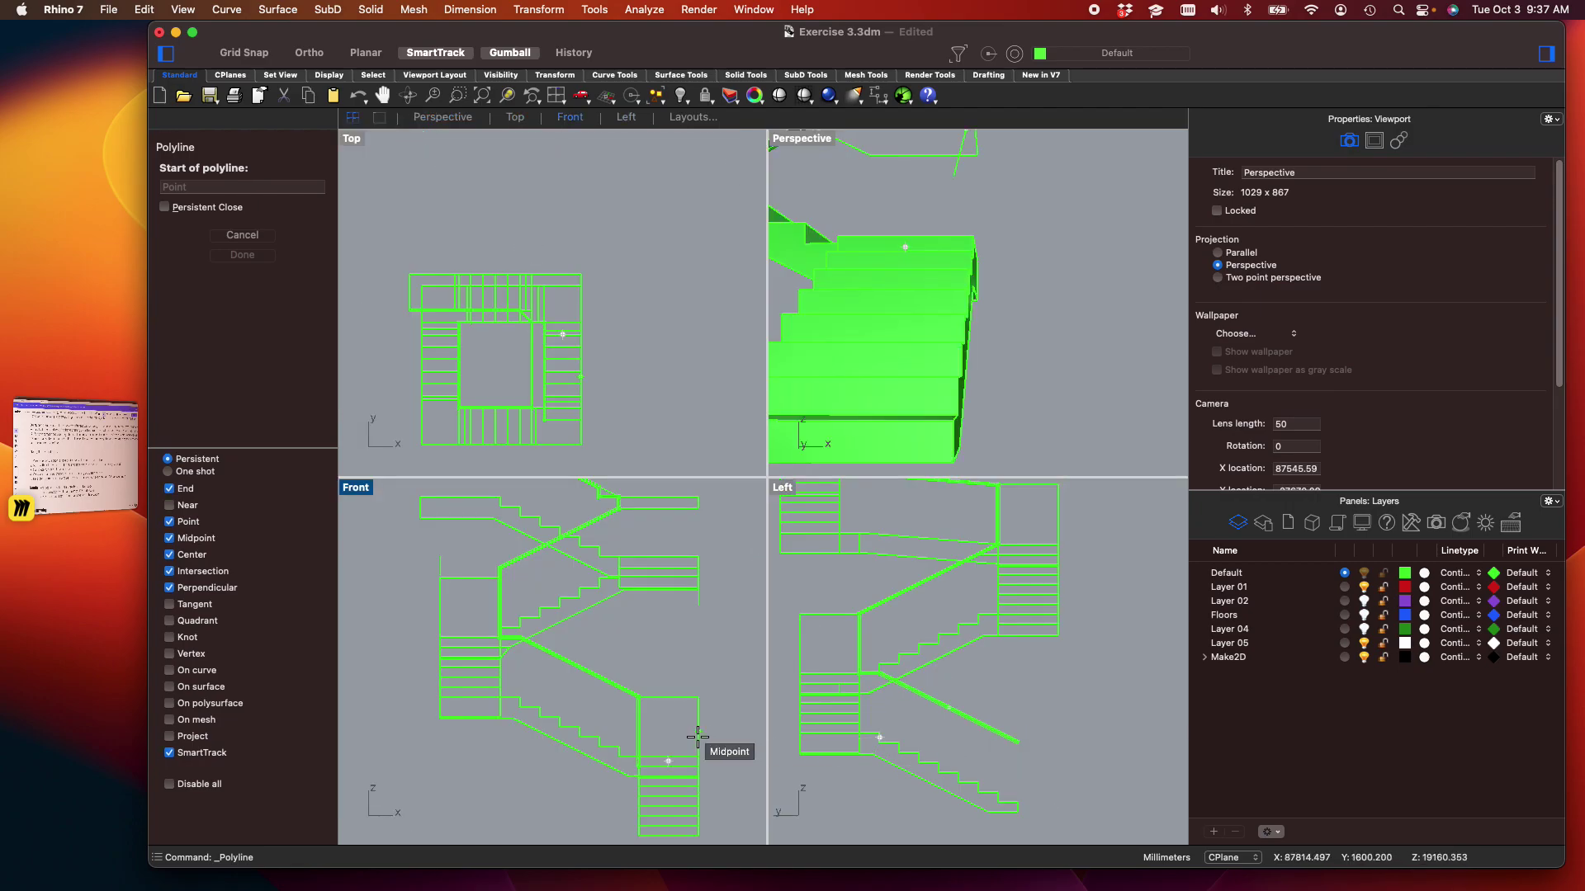
{"action": "scroll", "coordinate": [619, 682], "scroll_direction": "up", "scroll_amount": 5}
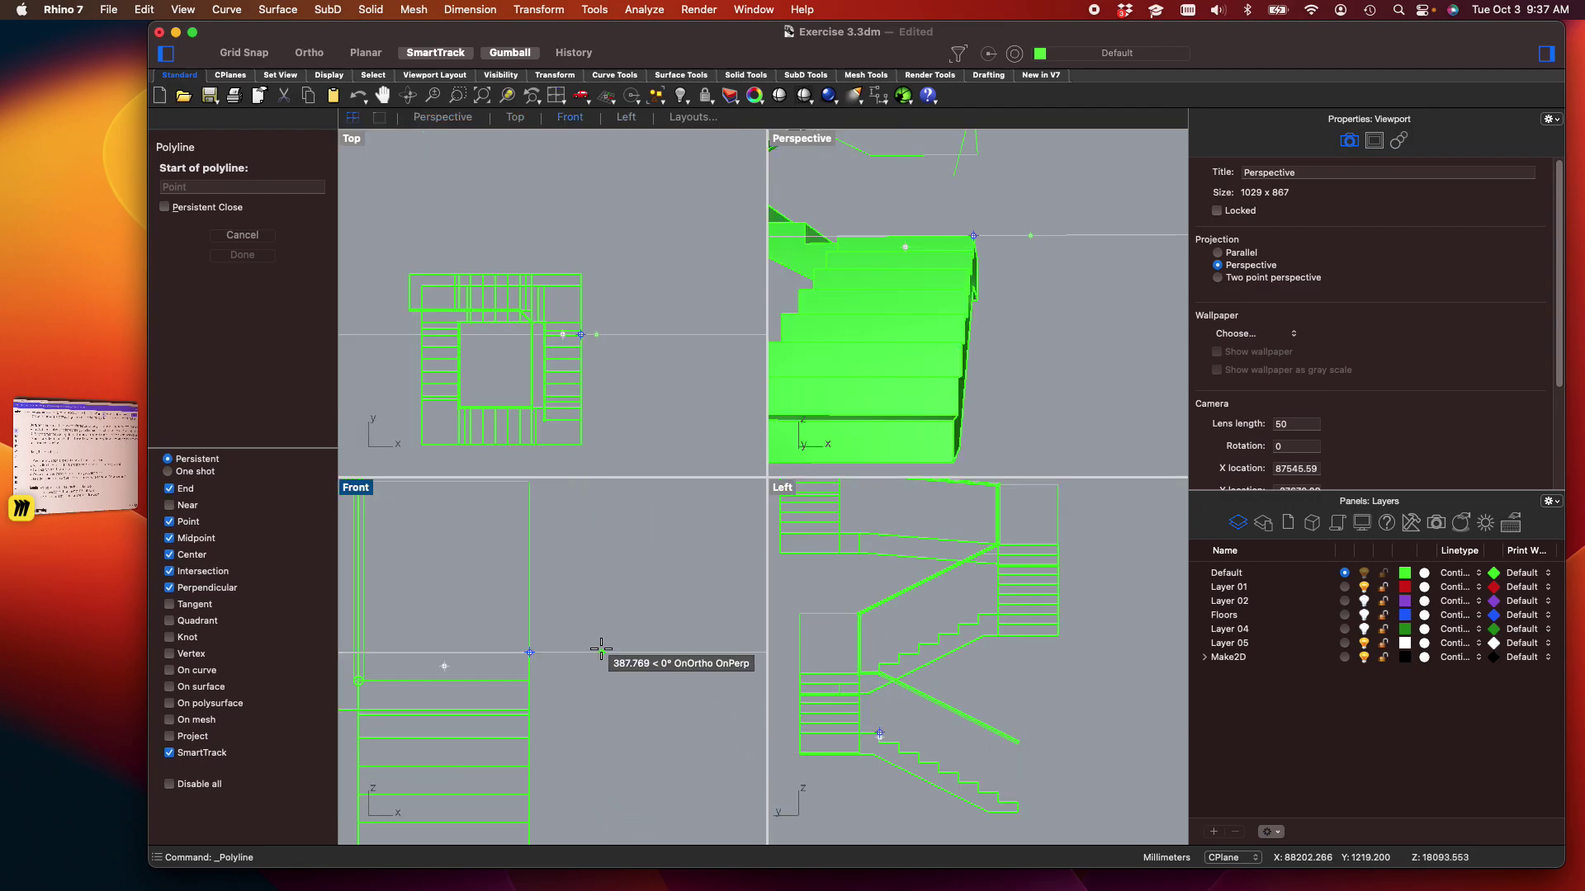
{"action": "scroll", "coordinate": [537, 660], "scroll_direction": "up", "scroll_amount": 5}
{"action": "left_click", "coordinate": [557, 689]}
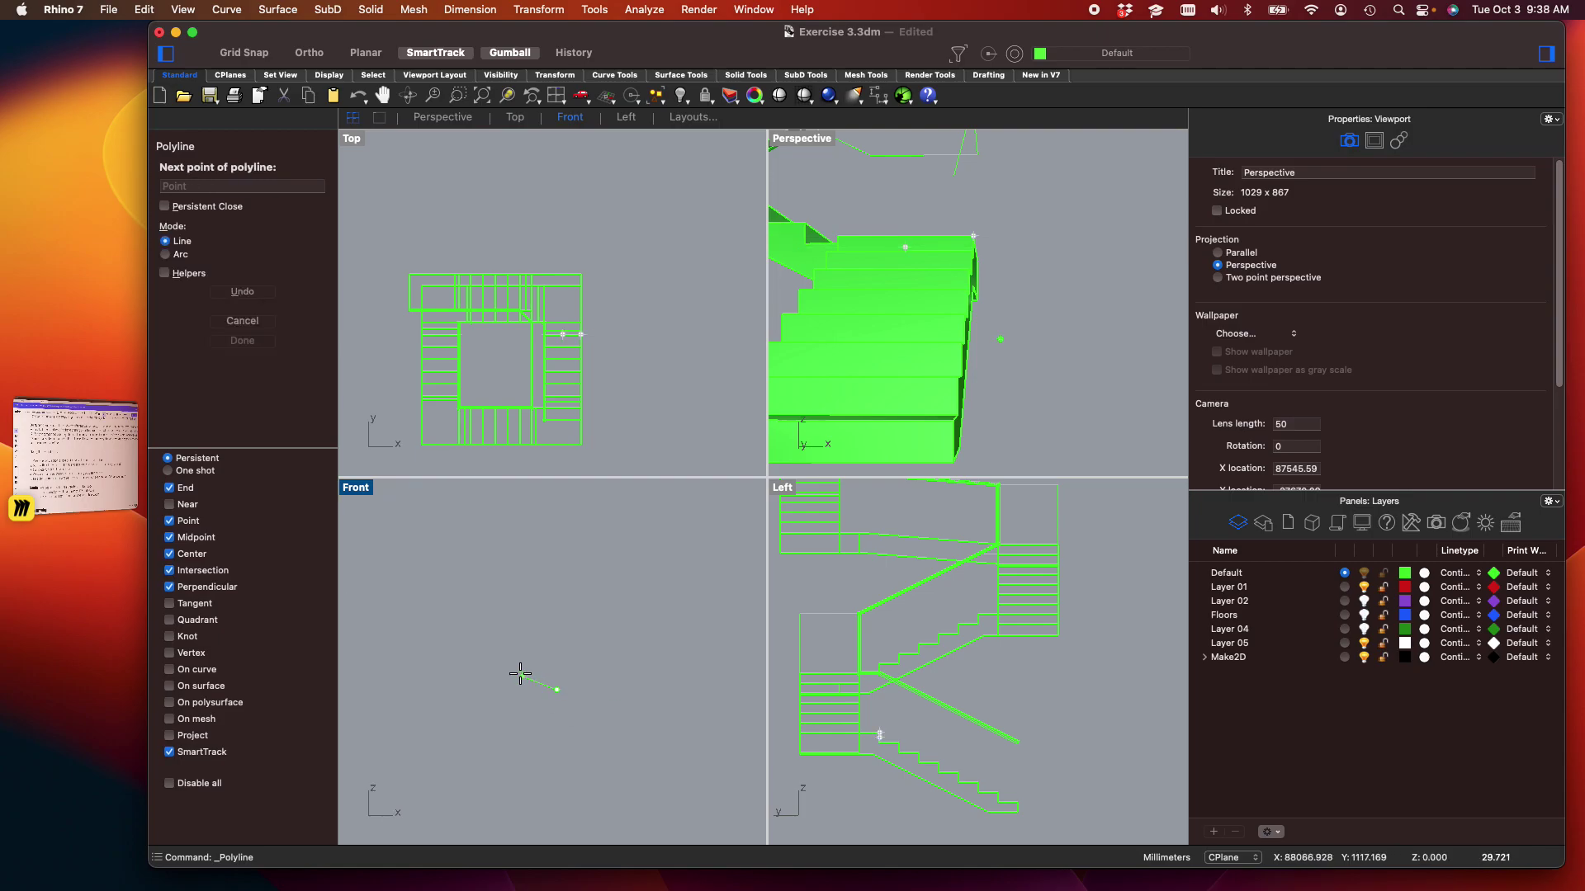
{"action": "left_click", "coordinate": [535, 679]}
{"action": "left_click", "coordinate": [516, 657]}
{"action": "left_click", "coordinate": [516, 622]}
{"action": "left_click", "coordinate": [545, 650]}
{"action": "left_click", "coordinate": [544, 600]}
{"action": "left_click", "coordinate": [521, 595]}
{"action": "left_click", "coordinate": [521, 568]}
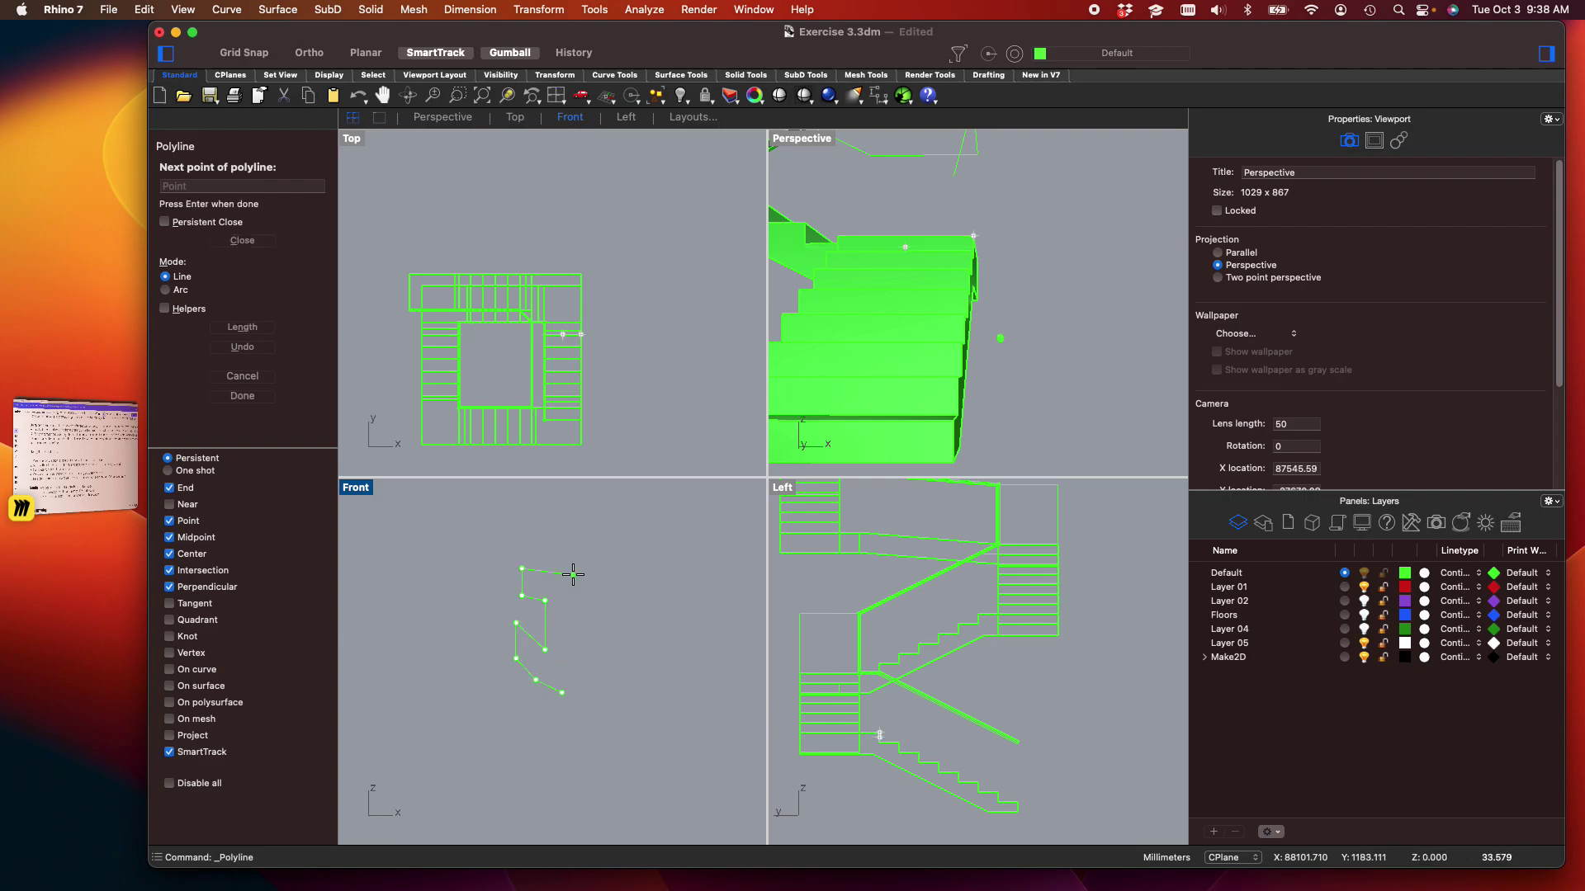
{"action": "left_click", "coordinate": [572, 574]}
{"action": "scroll", "coordinate": [570, 672], "scroll_direction": "up", "scroll_amount": 5}
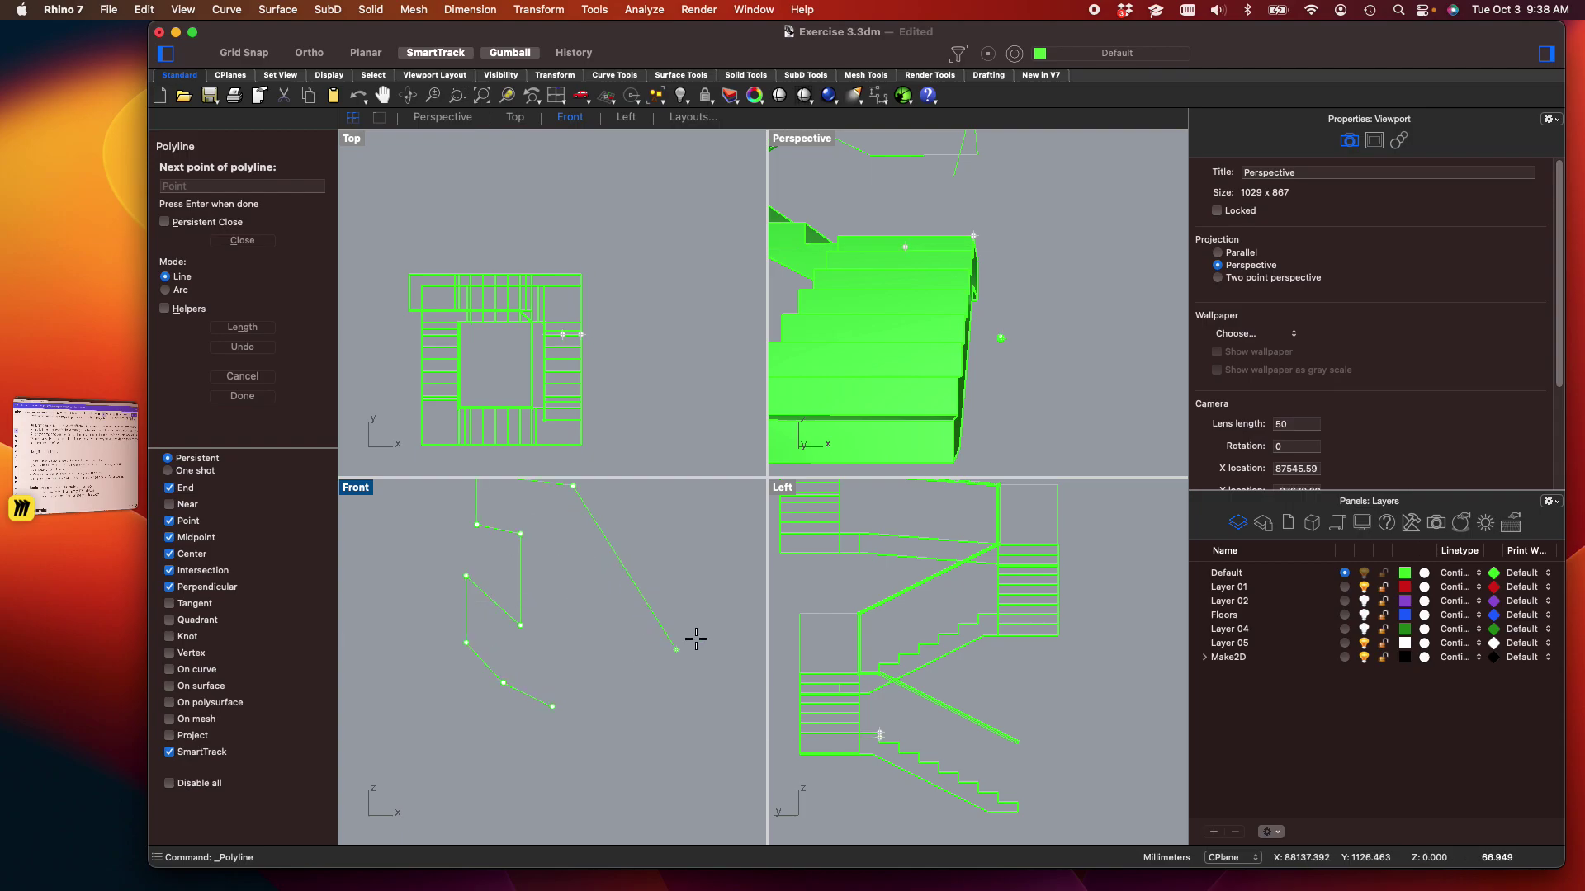
{"action": "left_click", "coordinate": [553, 707]}
{"action": "scroll", "coordinate": [593, 676], "scroll_direction": "down", "scroll_amount": 5}
Select the closed profile and move it along its depth axis to the lowest stair flight
{"action": "left_click_drag", "start_coordinate": [591, 687], "coordinate": [518, 614]}
{"action": "scroll", "coordinate": [941, 311], "scroll_direction": "up", "scroll_amount": 3}
{"action": "right_click_drag", "start_coordinate": [941, 314], "coordinate": [958, 278]}
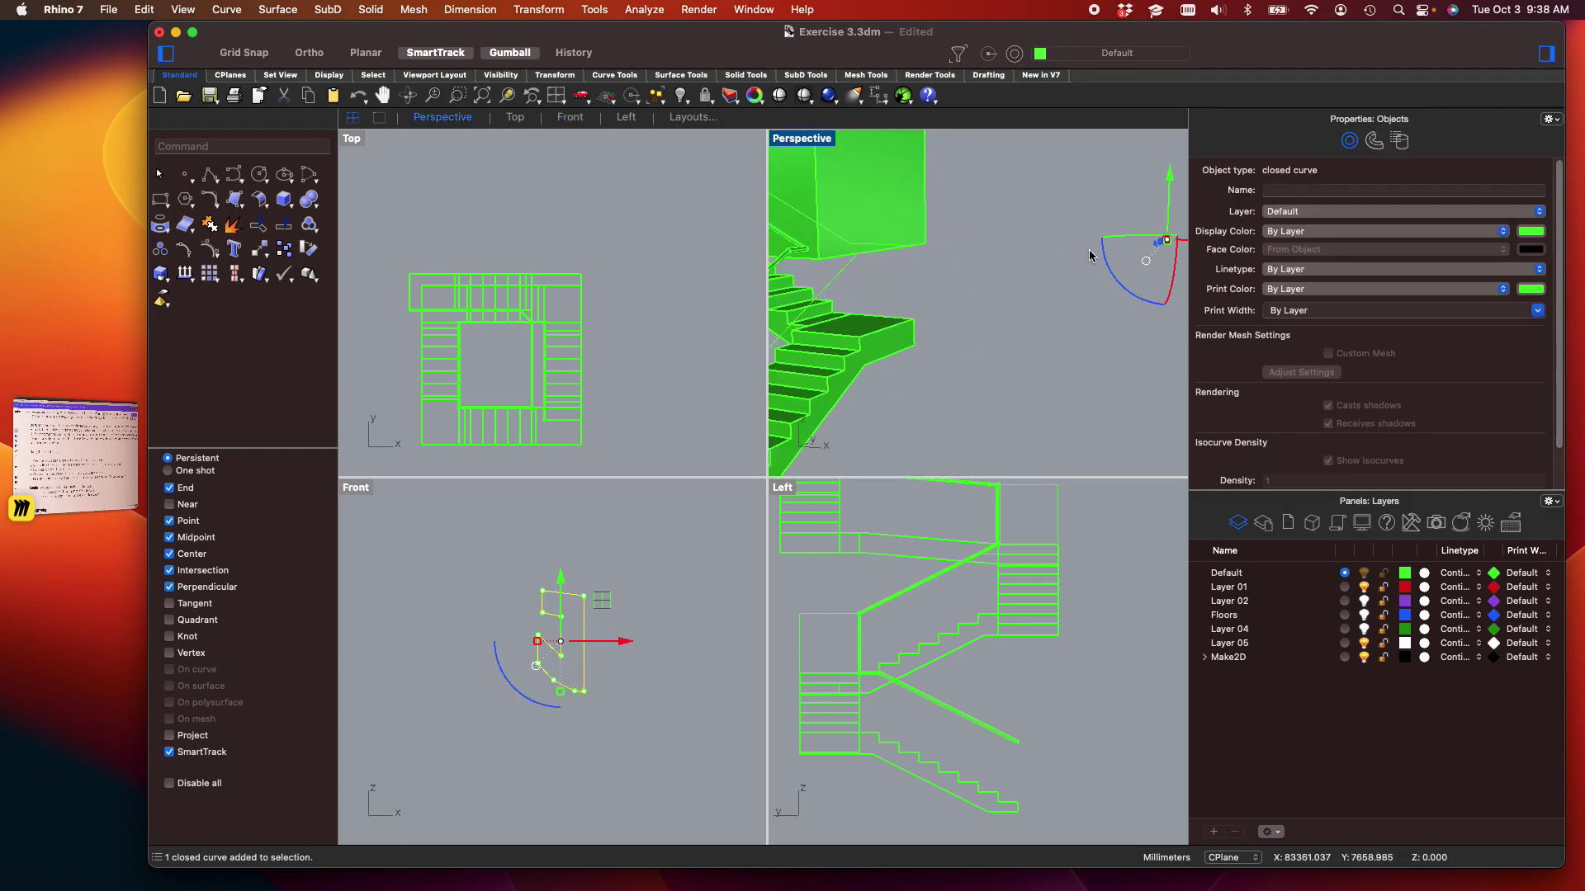
{"action": "right_click_drag", "start_coordinate": [1162, 248], "coordinate": [993, 368]}
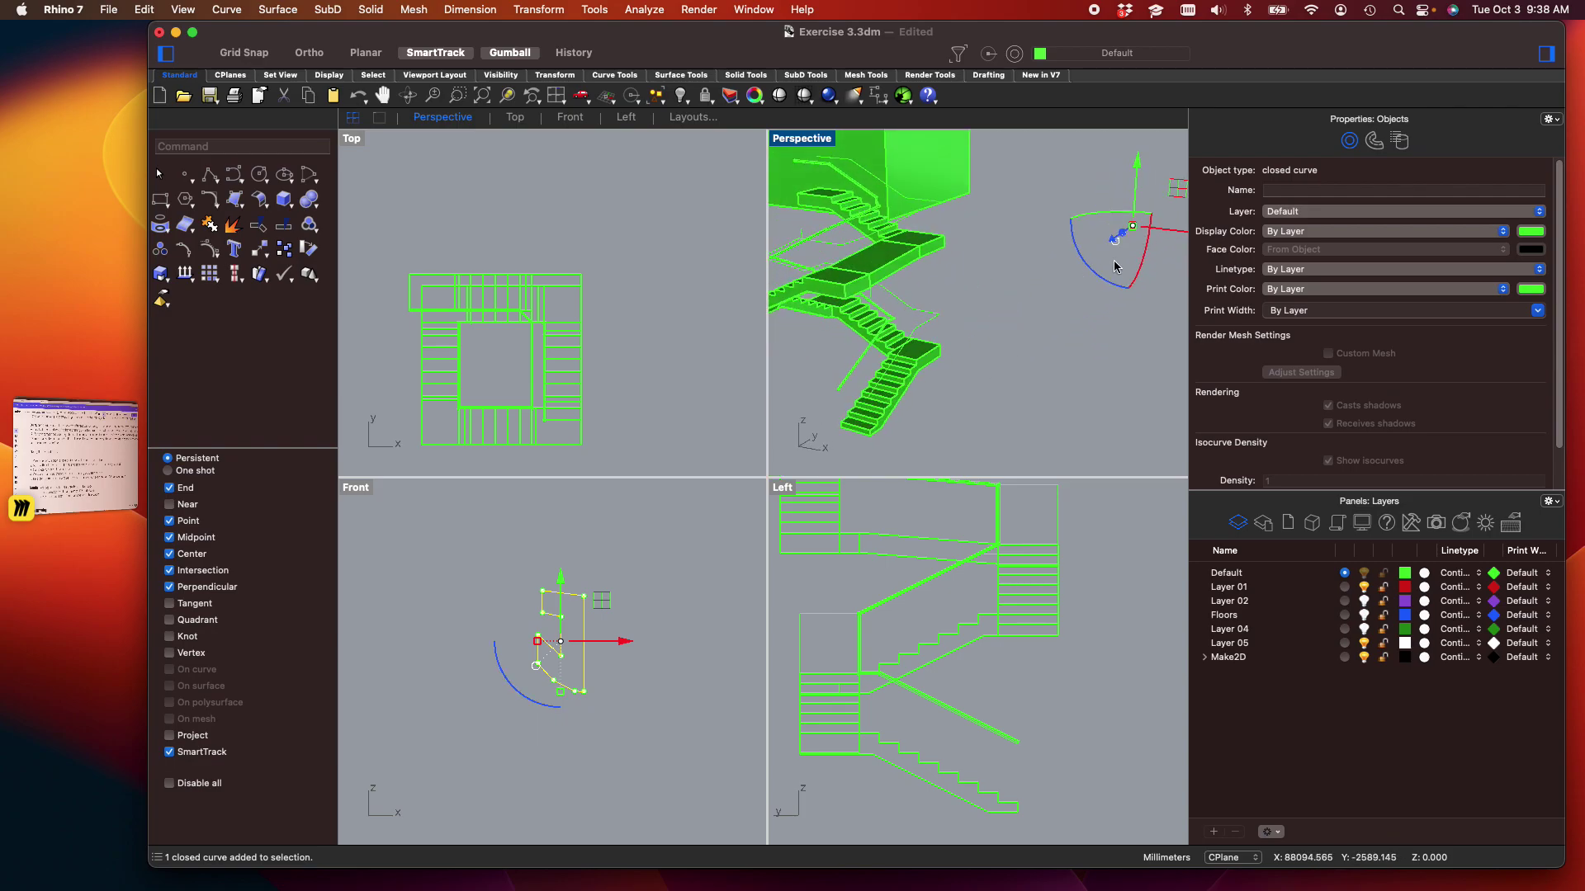
{"action": "left_click_drag", "start_coordinate": [1115, 248], "coordinate": [918, 446]}
{"action": "scroll", "coordinate": [1007, 322], "scroll_direction": "up", "scroll_amount": 10}
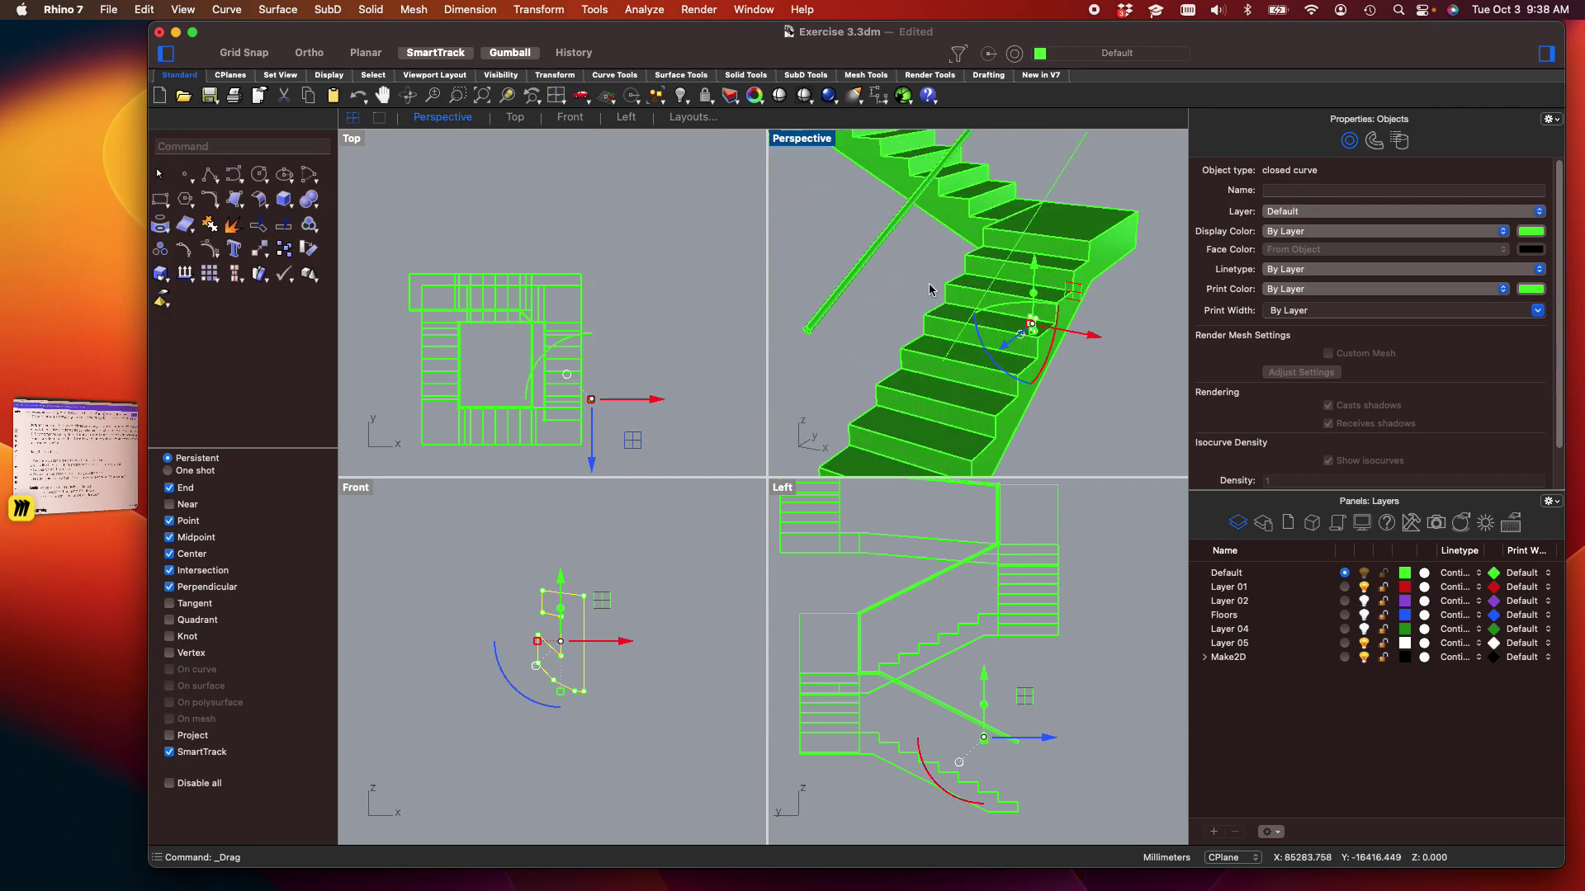
Align the profile with the outer railing line in the Front view and place it at the polyline's lower end
{"action": "scroll", "coordinate": [1011, 309], "scroll_direction": "up", "scroll_amount": 3}
{"action": "scroll", "coordinate": [560, 656], "scroll_direction": "down", "scroll_amount": 3}
{"action": "left_click_drag", "start_coordinate": [617, 651], "coordinate": [548, 661]}
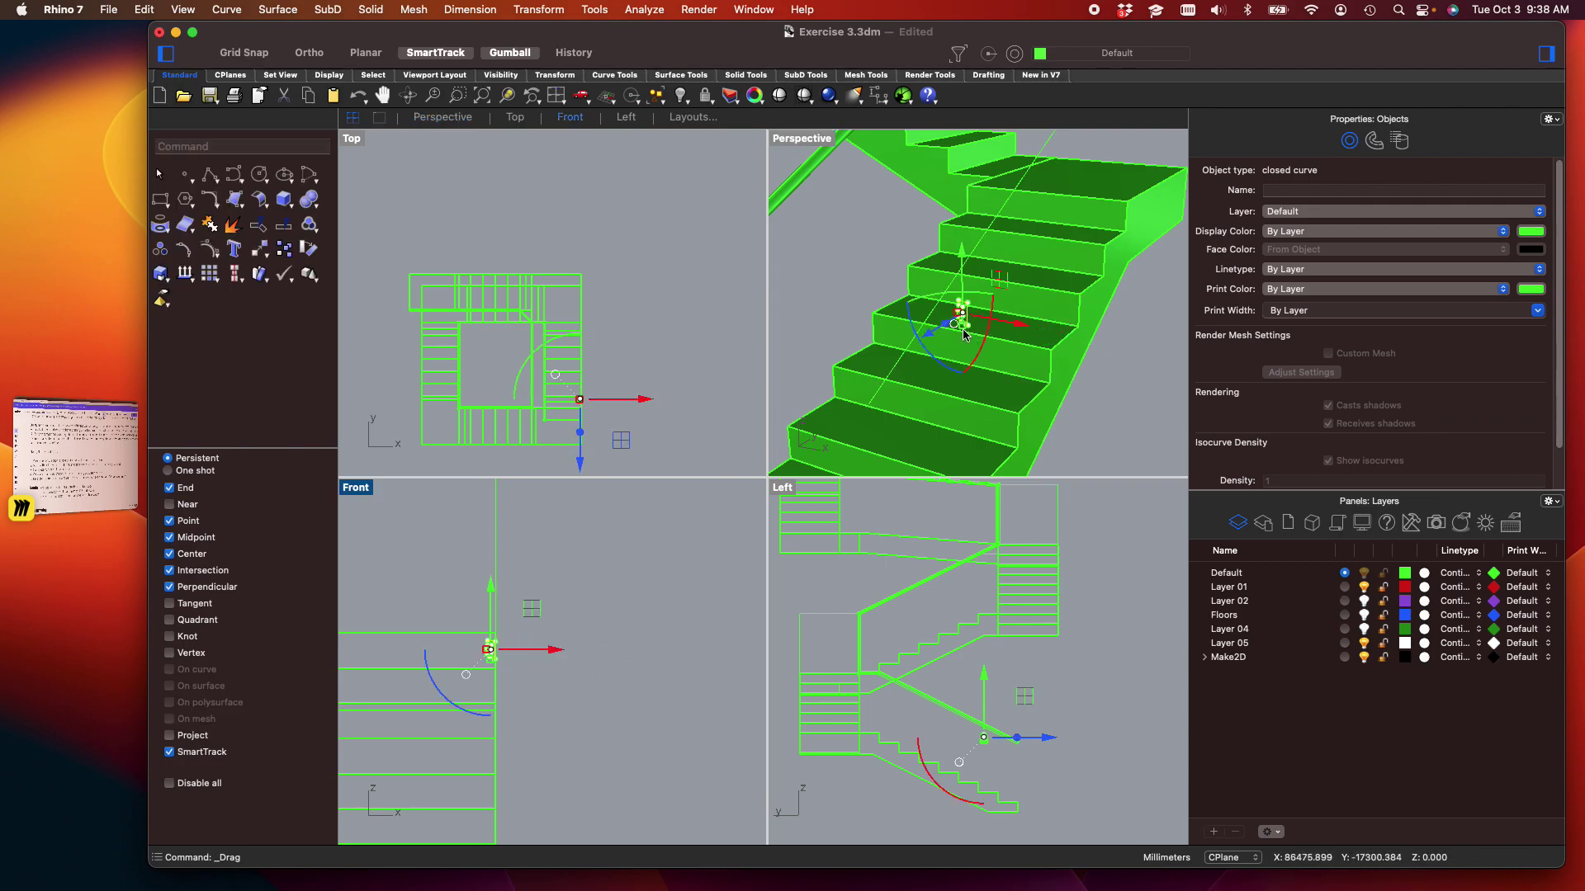
{"action": "left_click_drag", "start_coordinate": [958, 335], "coordinate": [831, 430]}
{"action": "left_click_drag", "start_coordinate": [844, 317], "coordinate": [852, 354]}
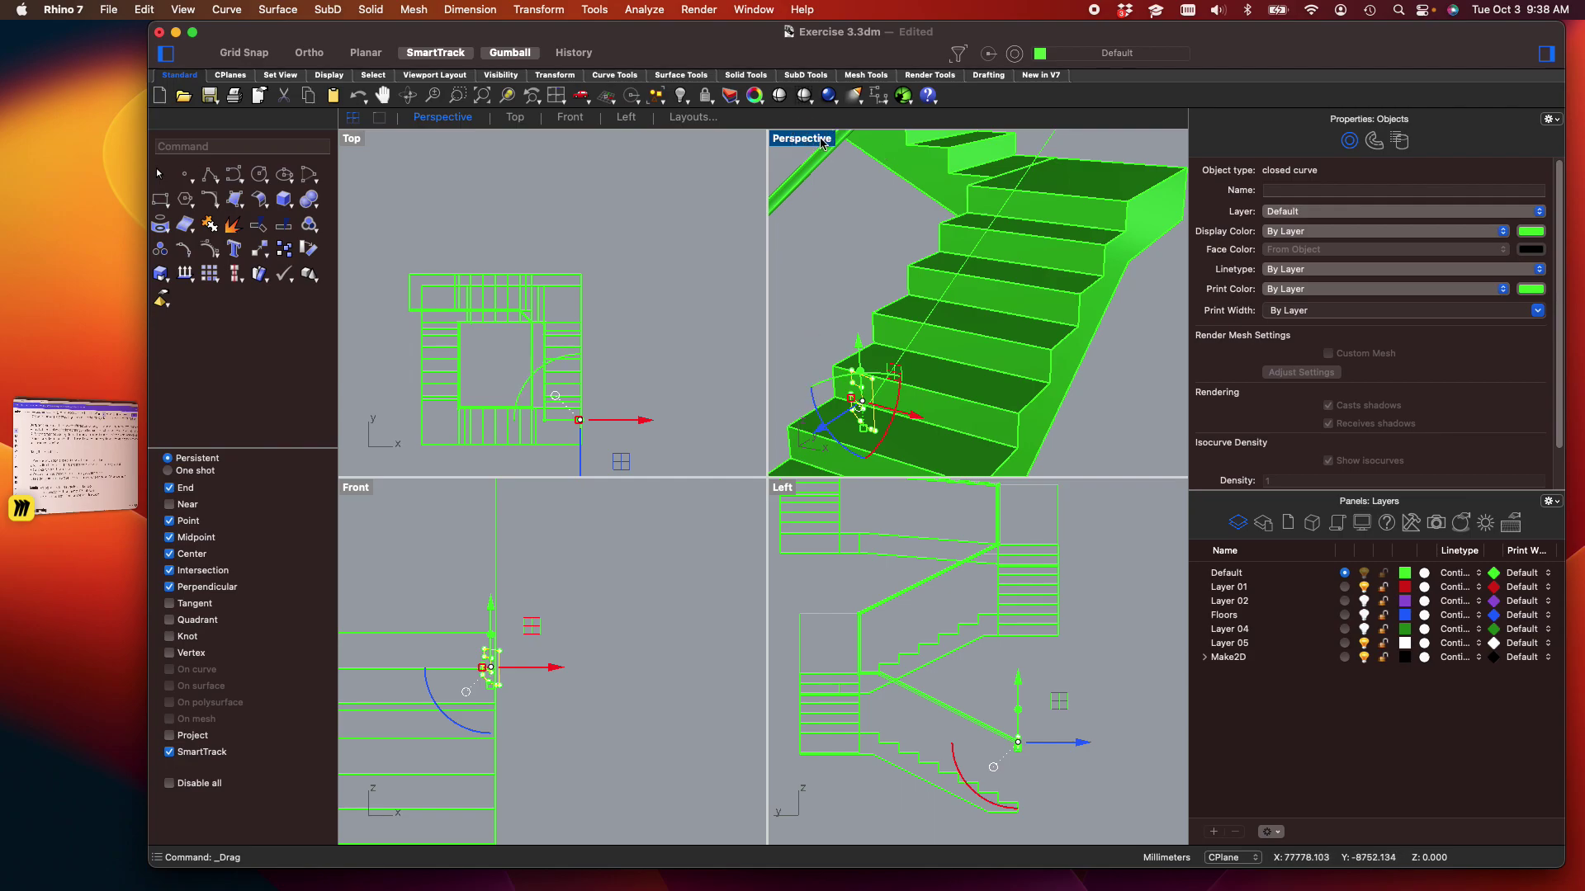
Maximize the Perspective viewport around the profile at the outer polyline's lower end and clear the selection
{"action": "double_click", "coordinate": [823, 144]}
{"action": "scroll", "coordinate": [686, 456], "scroll_direction": "down", "scroll_amount": 5}
{"action": "right_click_drag", "start_coordinate": [744, 453], "coordinate": [600, 463]}
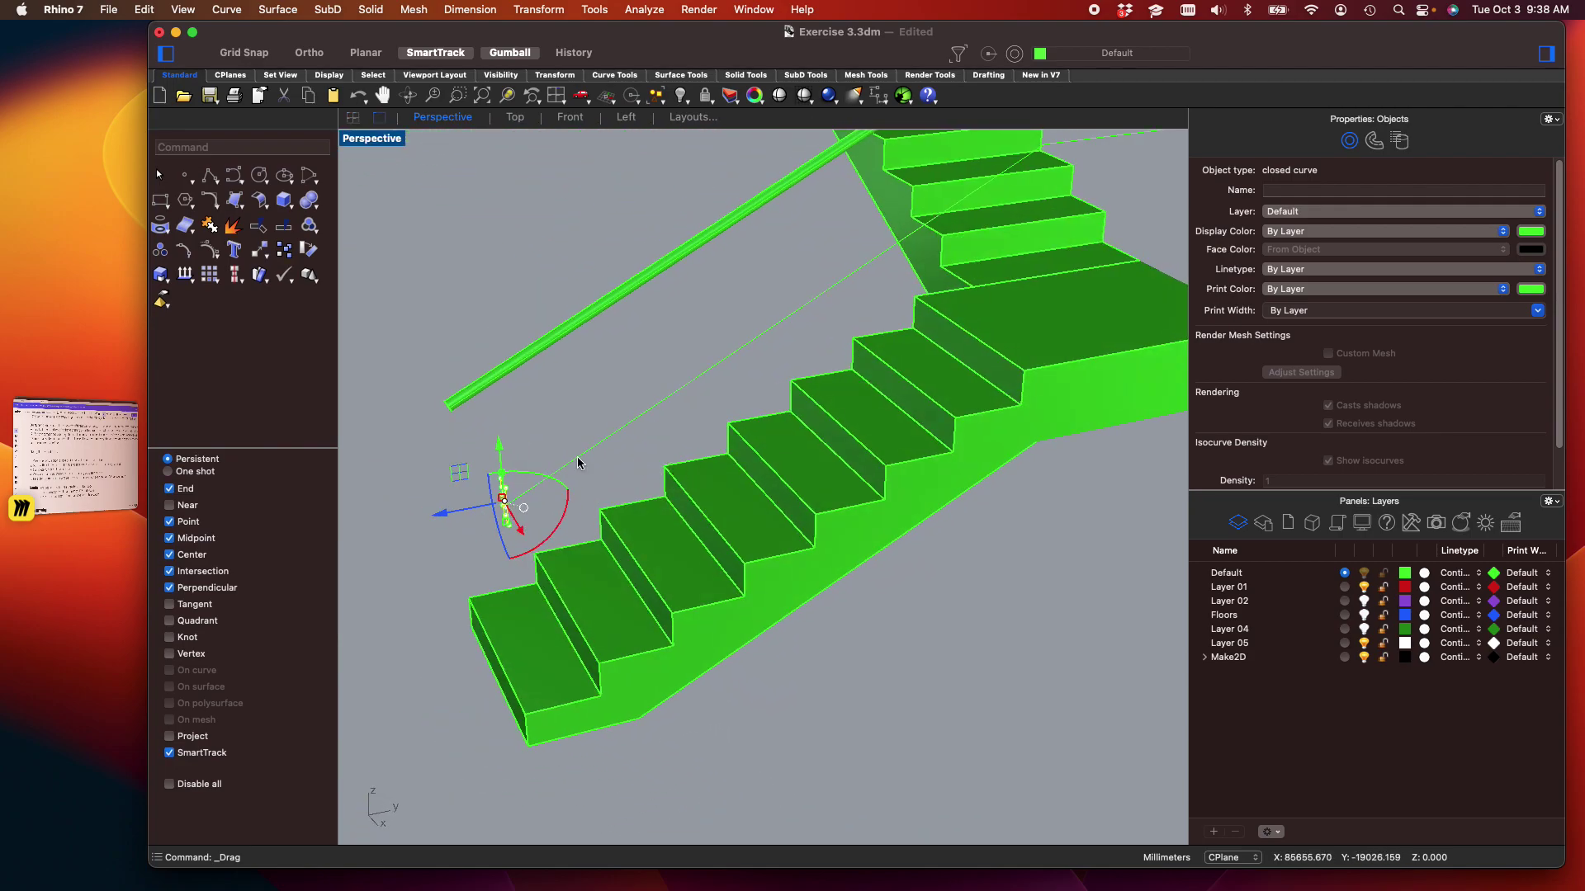
{"action": "scroll", "coordinate": [575, 472], "scroll_direction": "up", "scroll_amount": 5}
{"action": "right_click_drag", "start_coordinate": [457, 493], "coordinate": [670, 440], "text": "shift"}
{"action": "scroll", "coordinate": [661, 462], "scroll_direction": "up", "scroll_amount": 4}
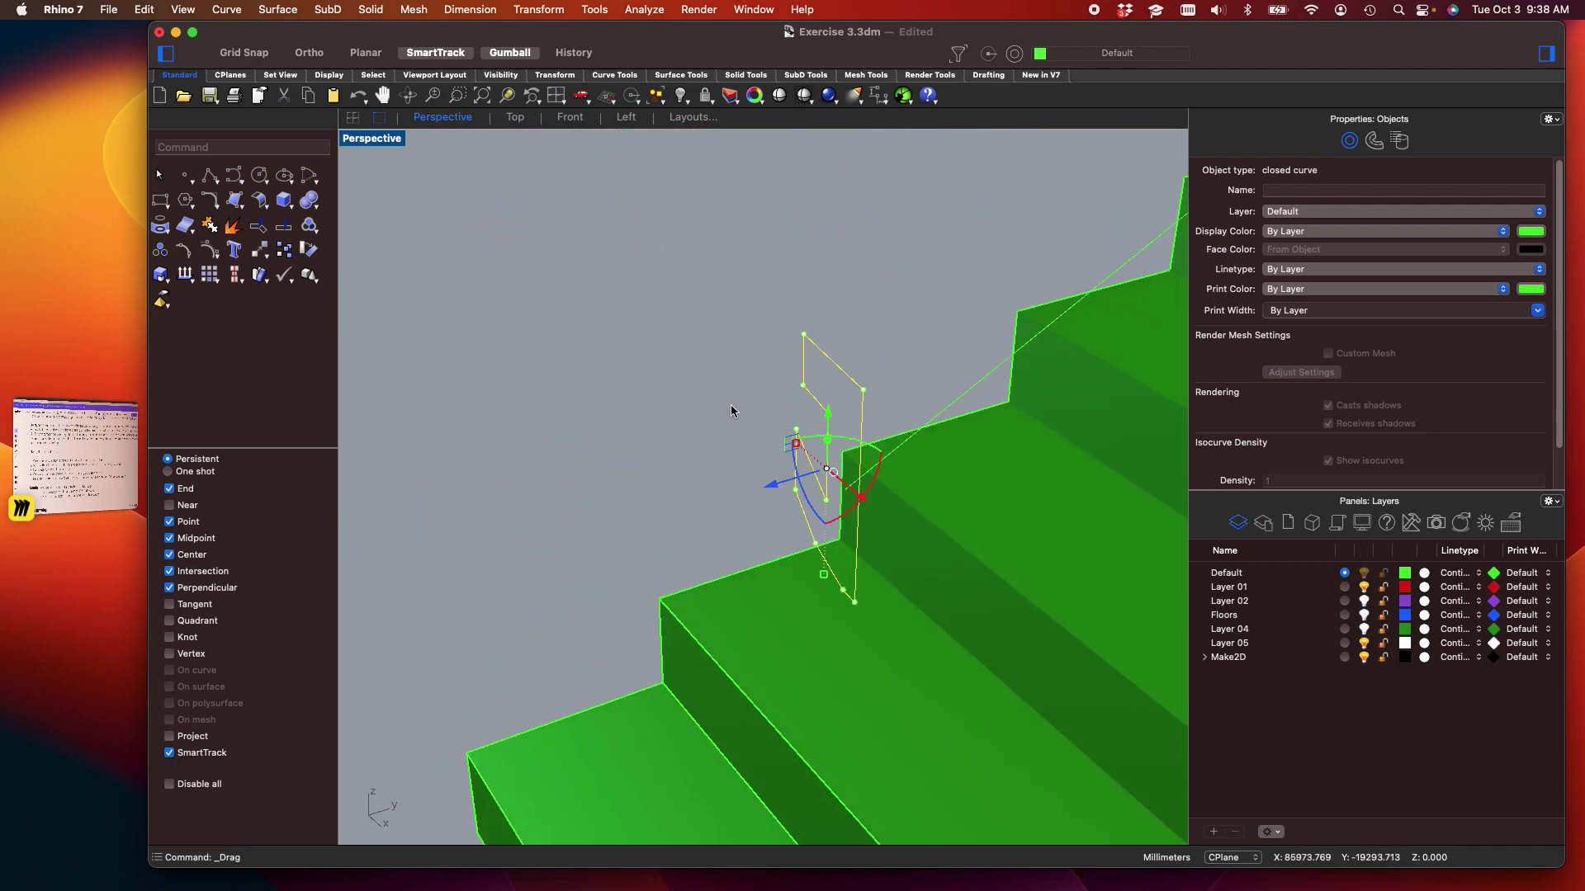
{"action": "left_click", "coordinate": [902, 365]}
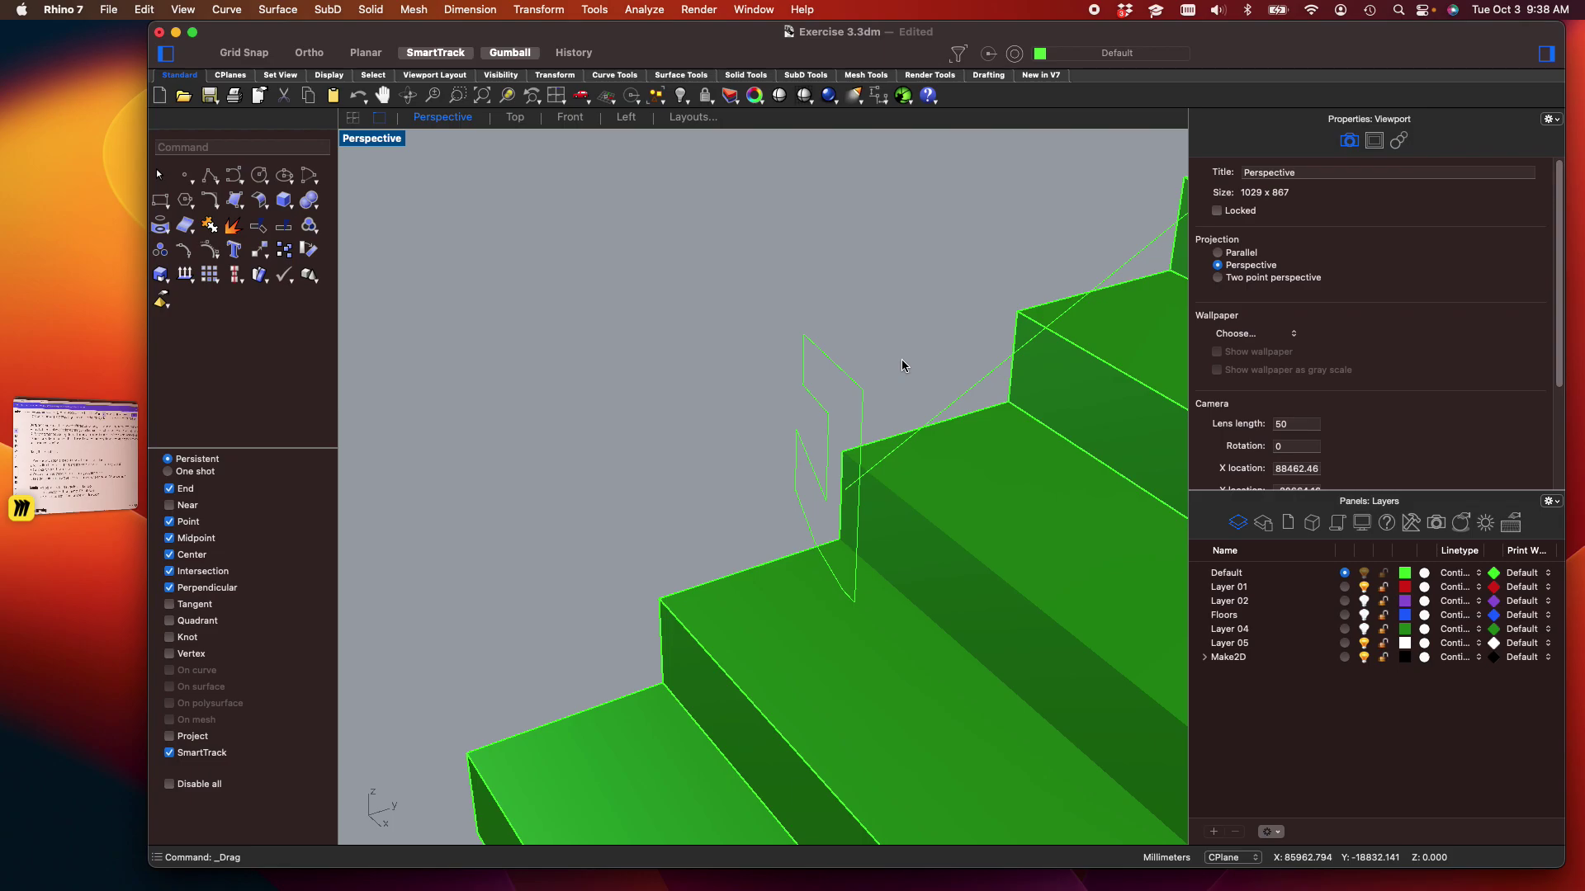
Sweep the closed profile along the outer polyline with Sweep1, using the Freeform frame style, unchanged cross sections and no closed sweep
{"action": "type", "text": "Sweep1"}
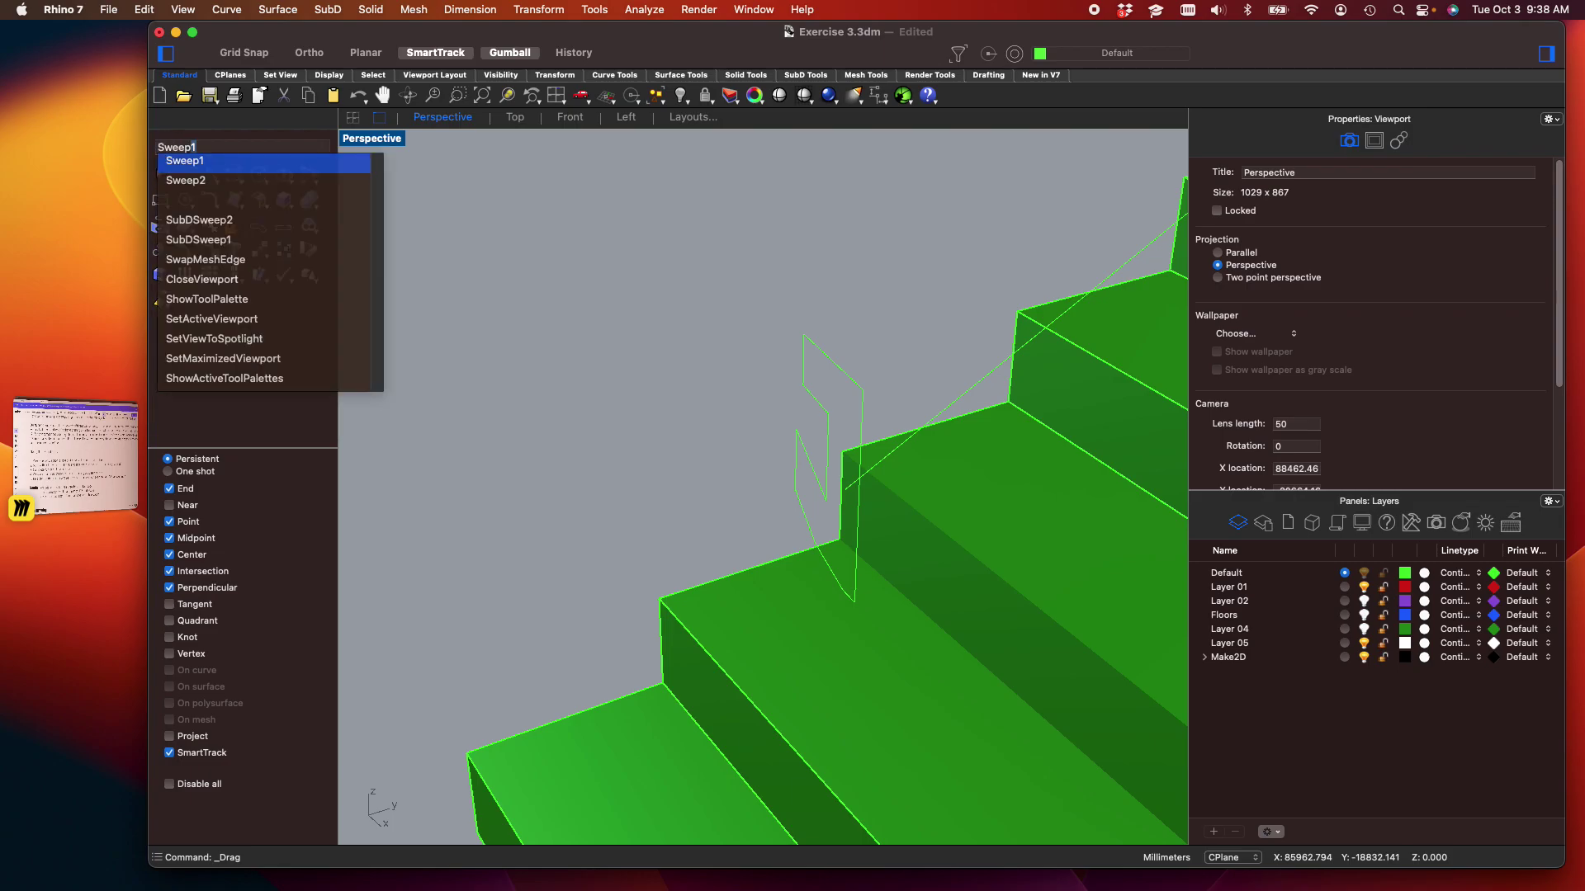
{"action": "key", "text": "Return"}
{"action": "left_click", "coordinate": [970, 398]}
{"action": "left_click", "coordinate": [860, 396]}
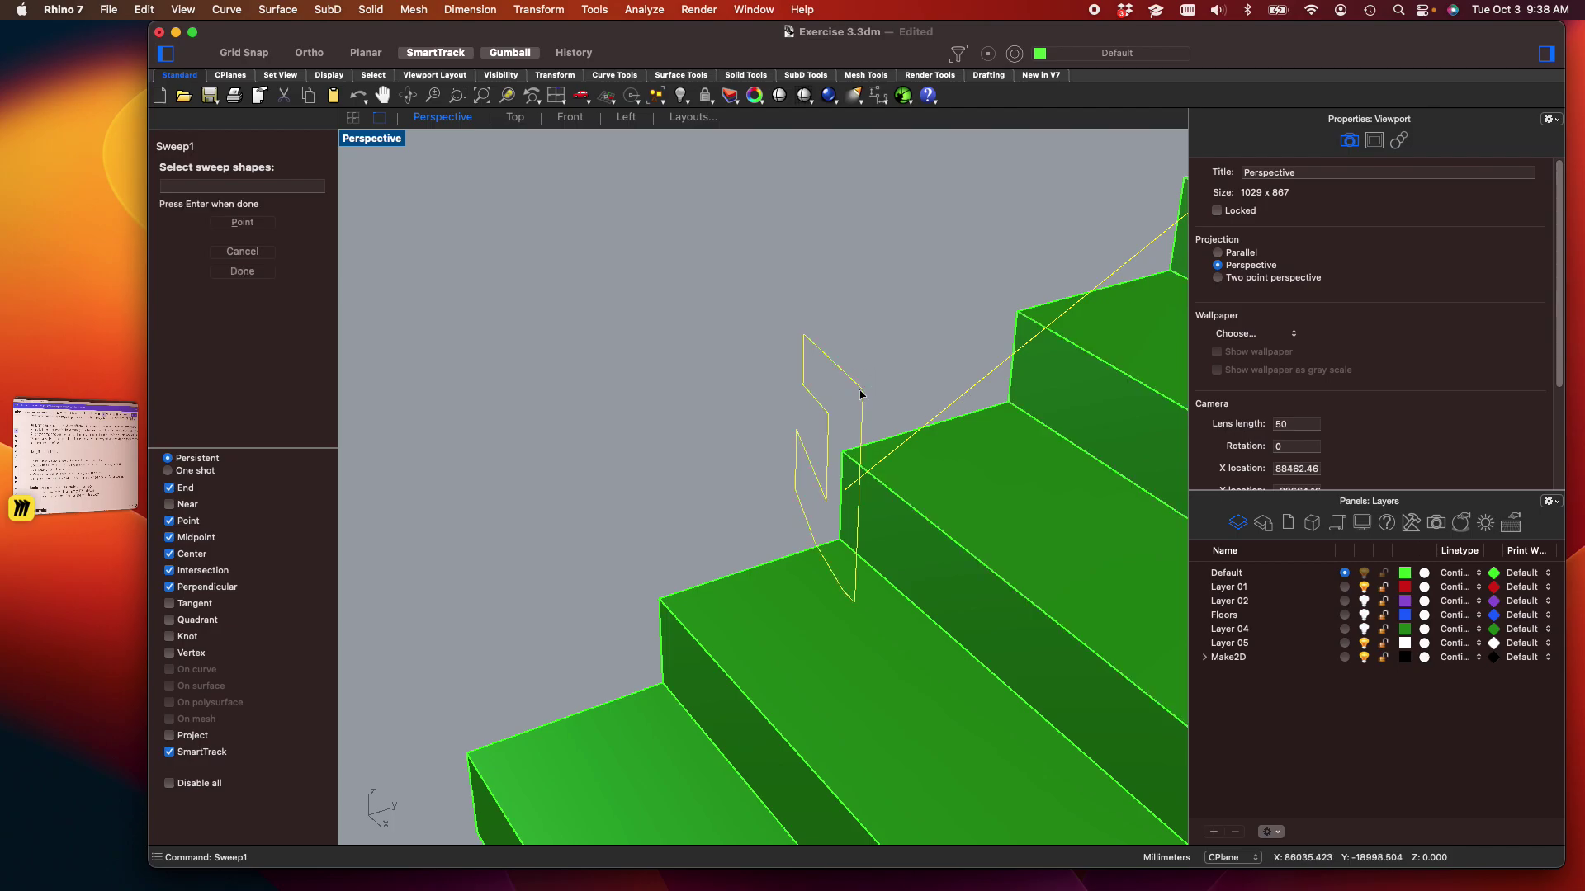
{"action": "key", "text": "Return"}
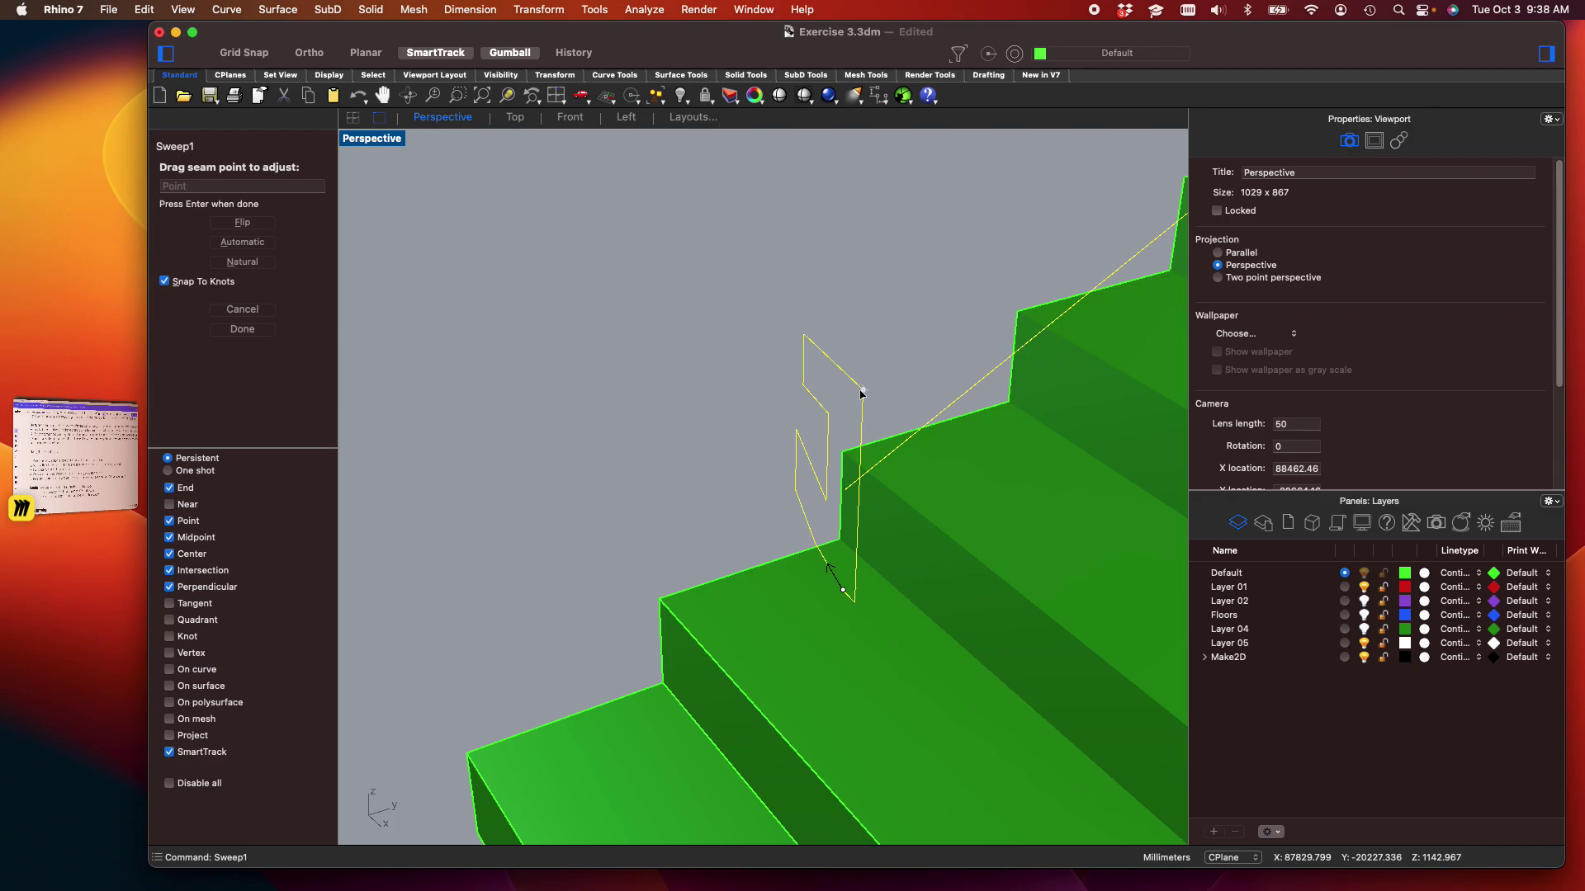
{"action": "key", "text": "Return"}
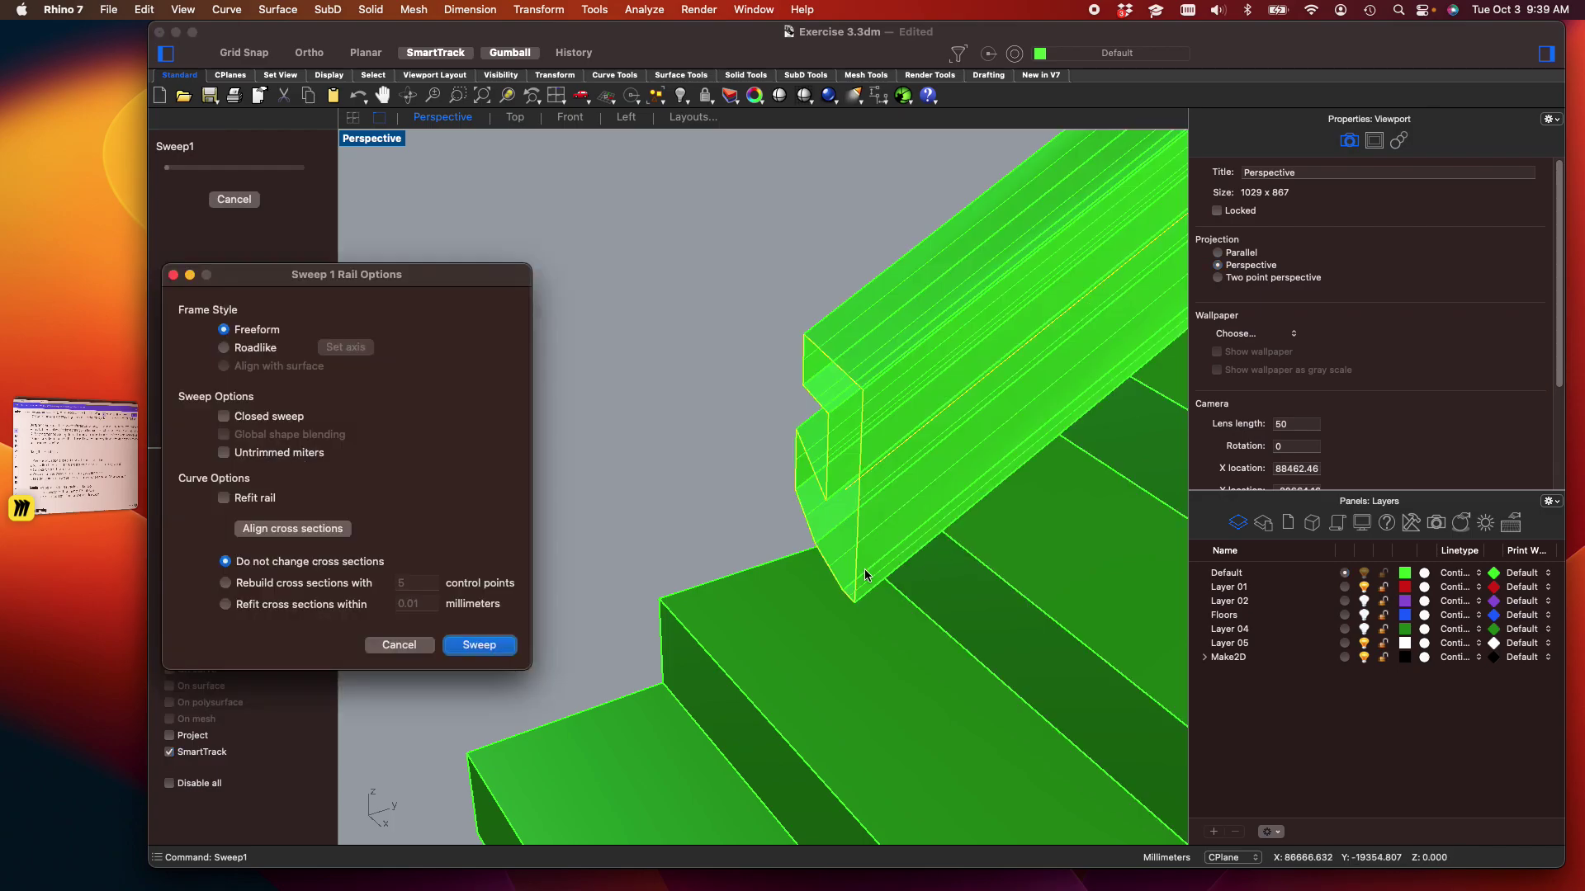
{"action": "left_click", "coordinate": [223, 417]}
{"action": "left_click", "coordinate": [224, 422]}
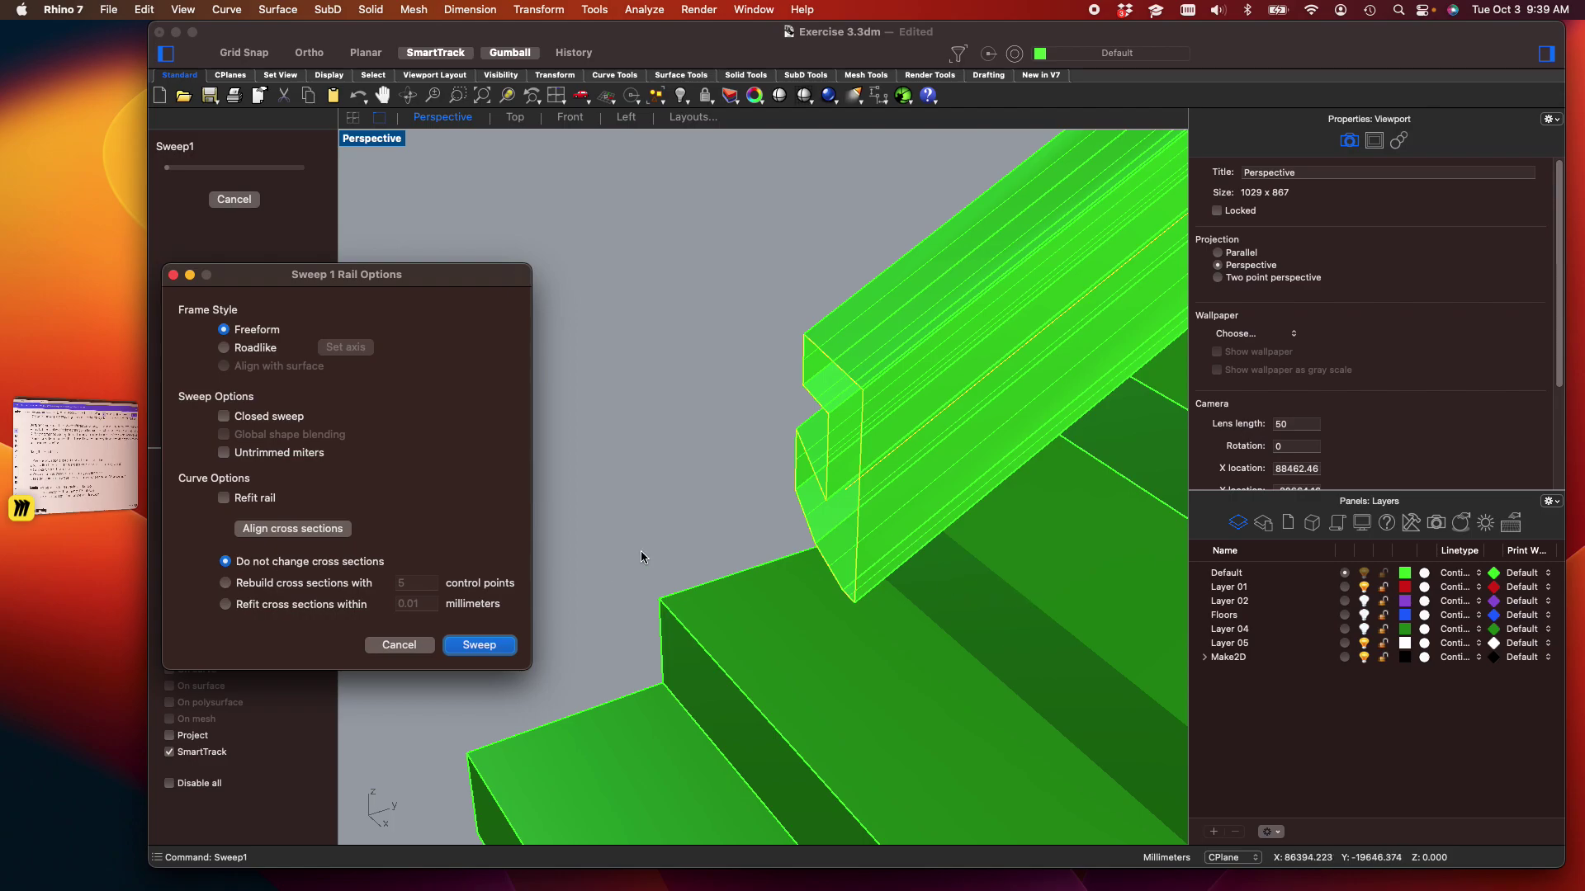
{"action": "left_click", "coordinate": [495, 647]}
Cap the open ends of the swept outer handrail and clear the selection
{"action": "right_click_drag", "start_coordinate": [612, 468], "coordinate": [711, 507]}
{"action": "left_click", "coordinate": [725, 343]}
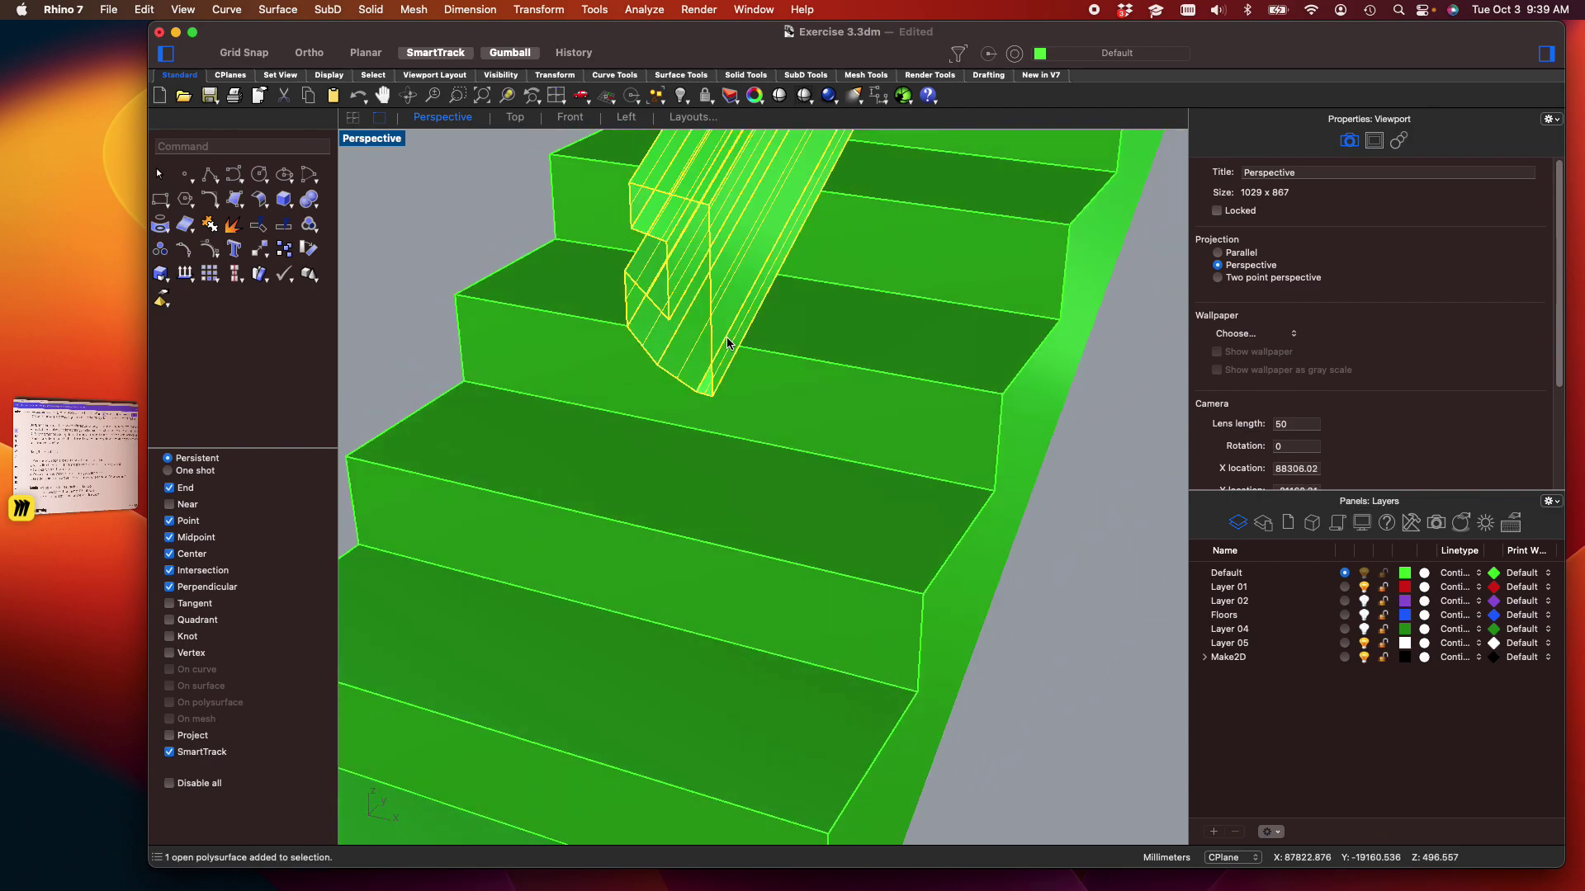
{"action": "type", "text": "cap"}
{"action": "key", "text": "Return"}
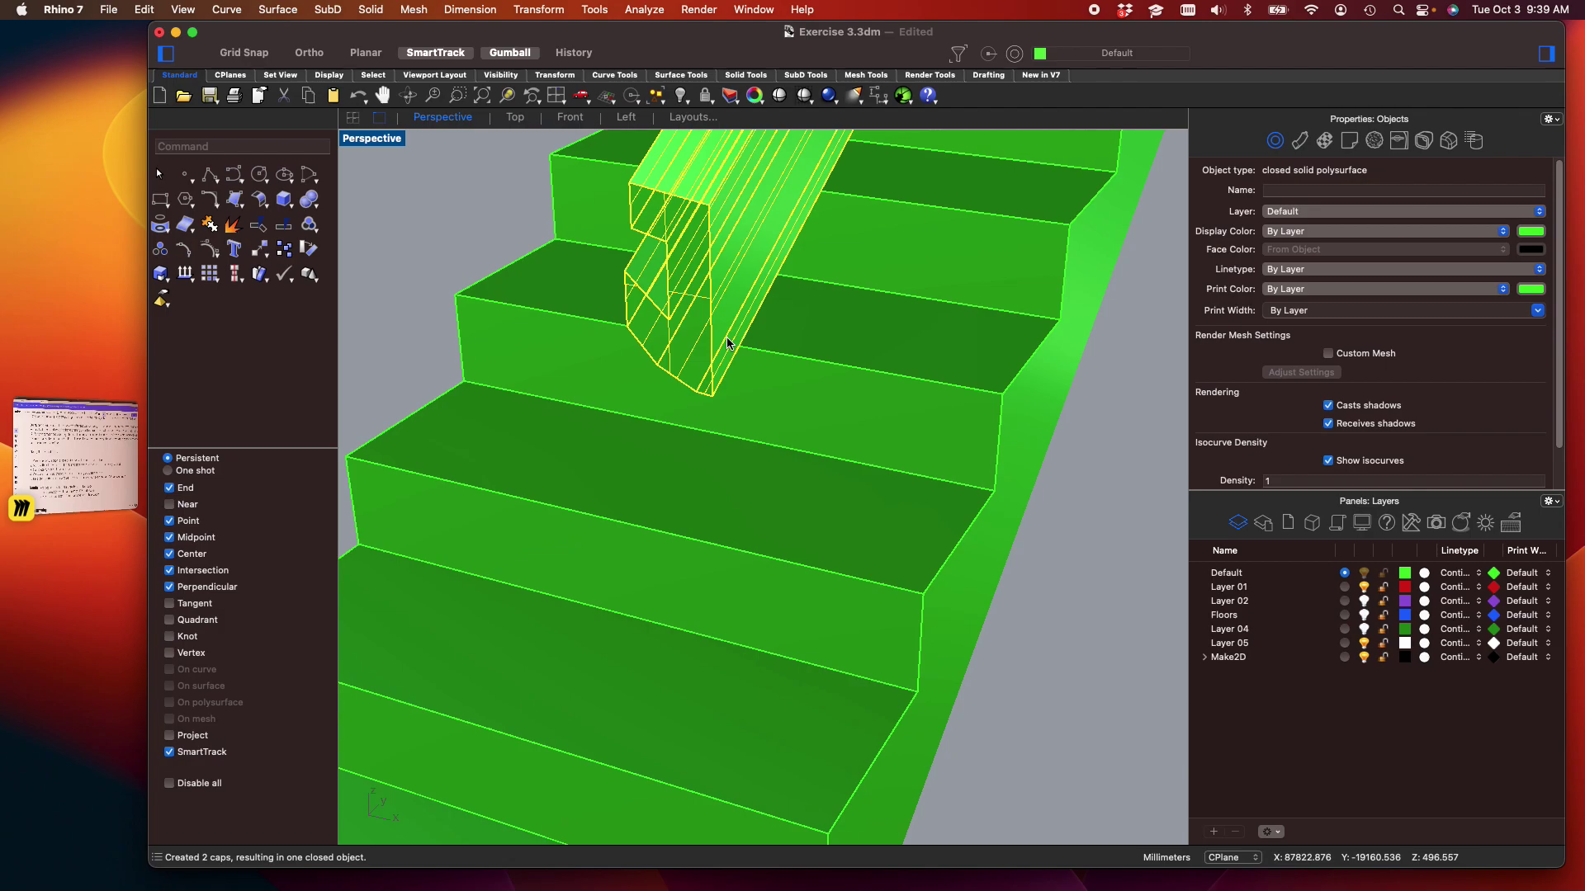
{"action": "left_click", "coordinate": [1056, 498]}
Examine the swept outer handrail and the piped inner handrail along the stair in Rendered display mode
{"action": "scroll", "coordinate": [922, 449], "scroll_direction": "down", "scroll_amount": 12}
{"action": "scroll", "coordinate": [929, 453], "scroll_direction": "down", "scroll_amount": 6}
{"action": "right_click_drag", "start_coordinate": [903, 475], "coordinate": [785, 560]}
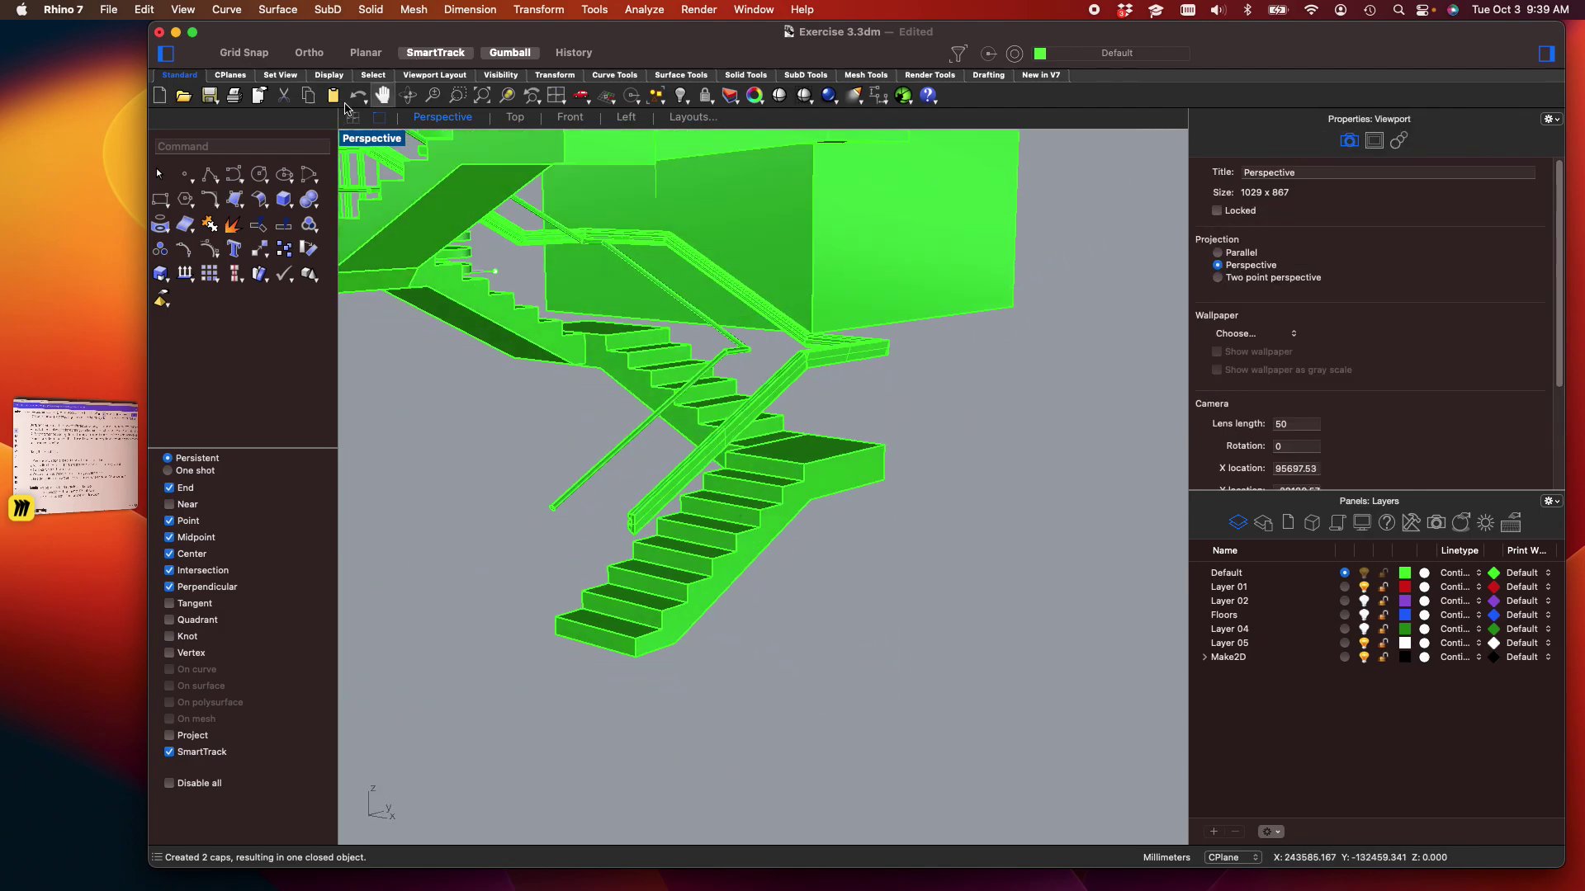
{"action": "left_click", "coordinate": [385, 142]}
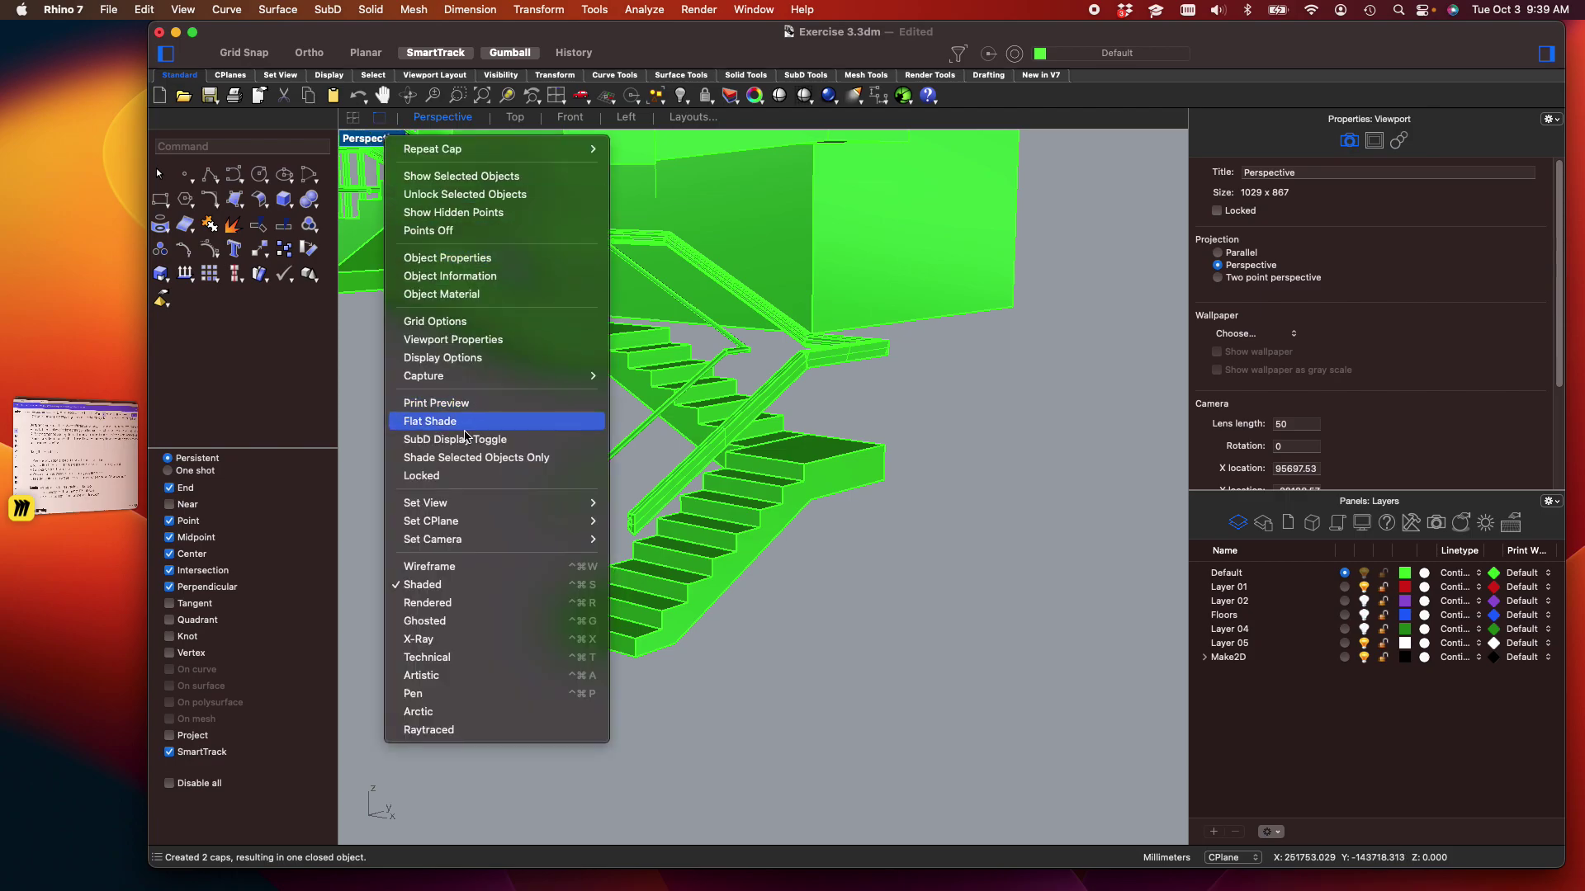
{"action": "left_click", "coordinate": [415, 608]}
{"action": "scroll", "coordinate": [733, 423], "scroll_direction": "up", "scroll_amount": 10}
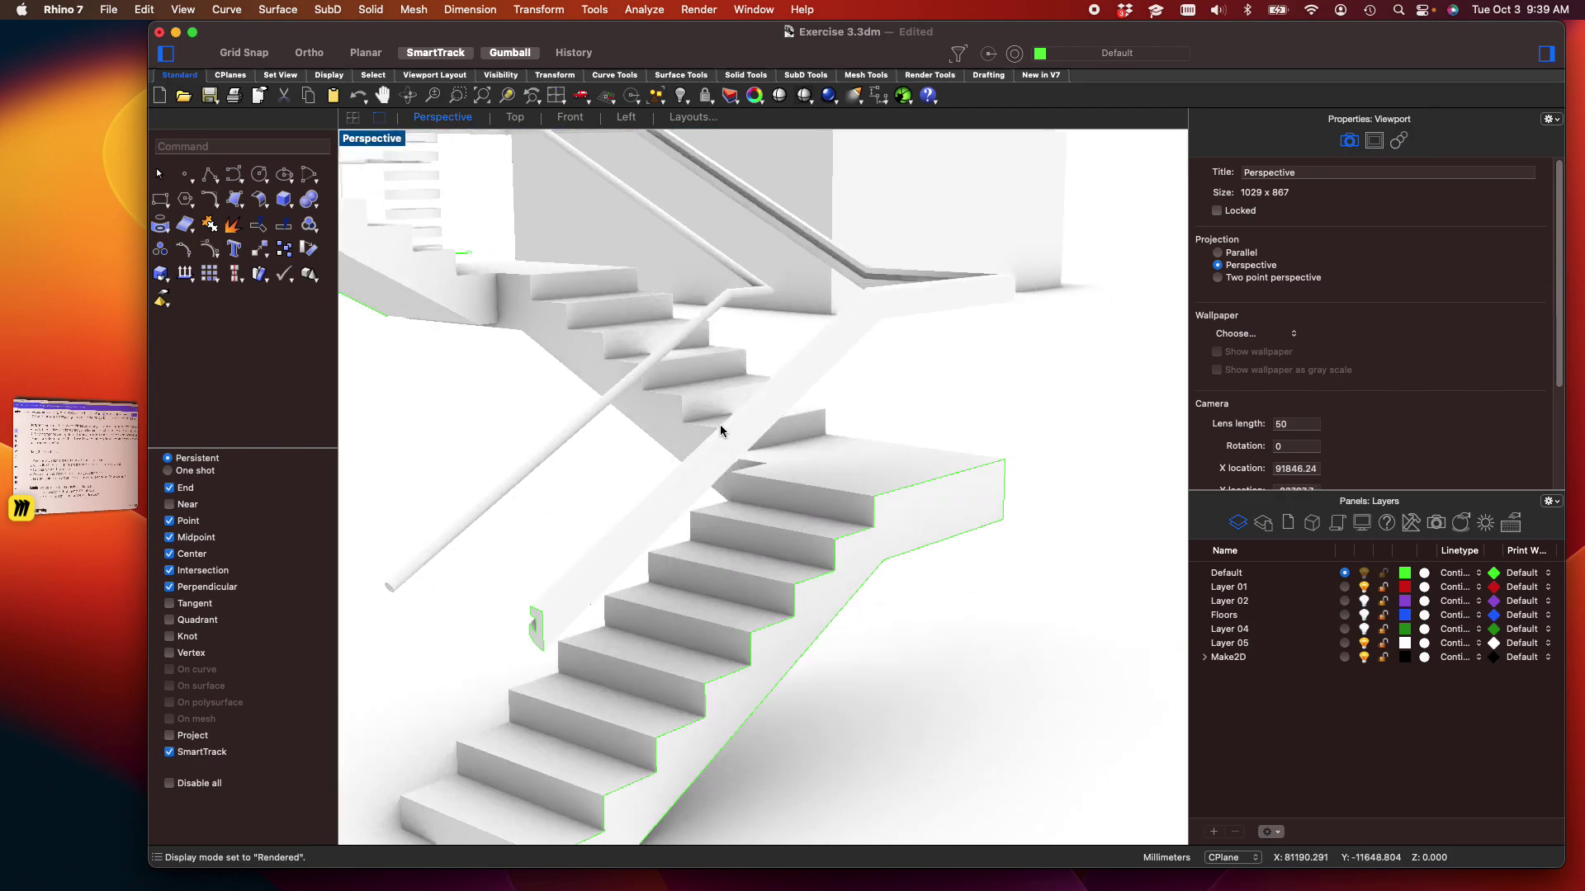
{"action": "scroll", "coordinate": [832, 445], "scroll_direction": "up", "scroll_amount": 3}
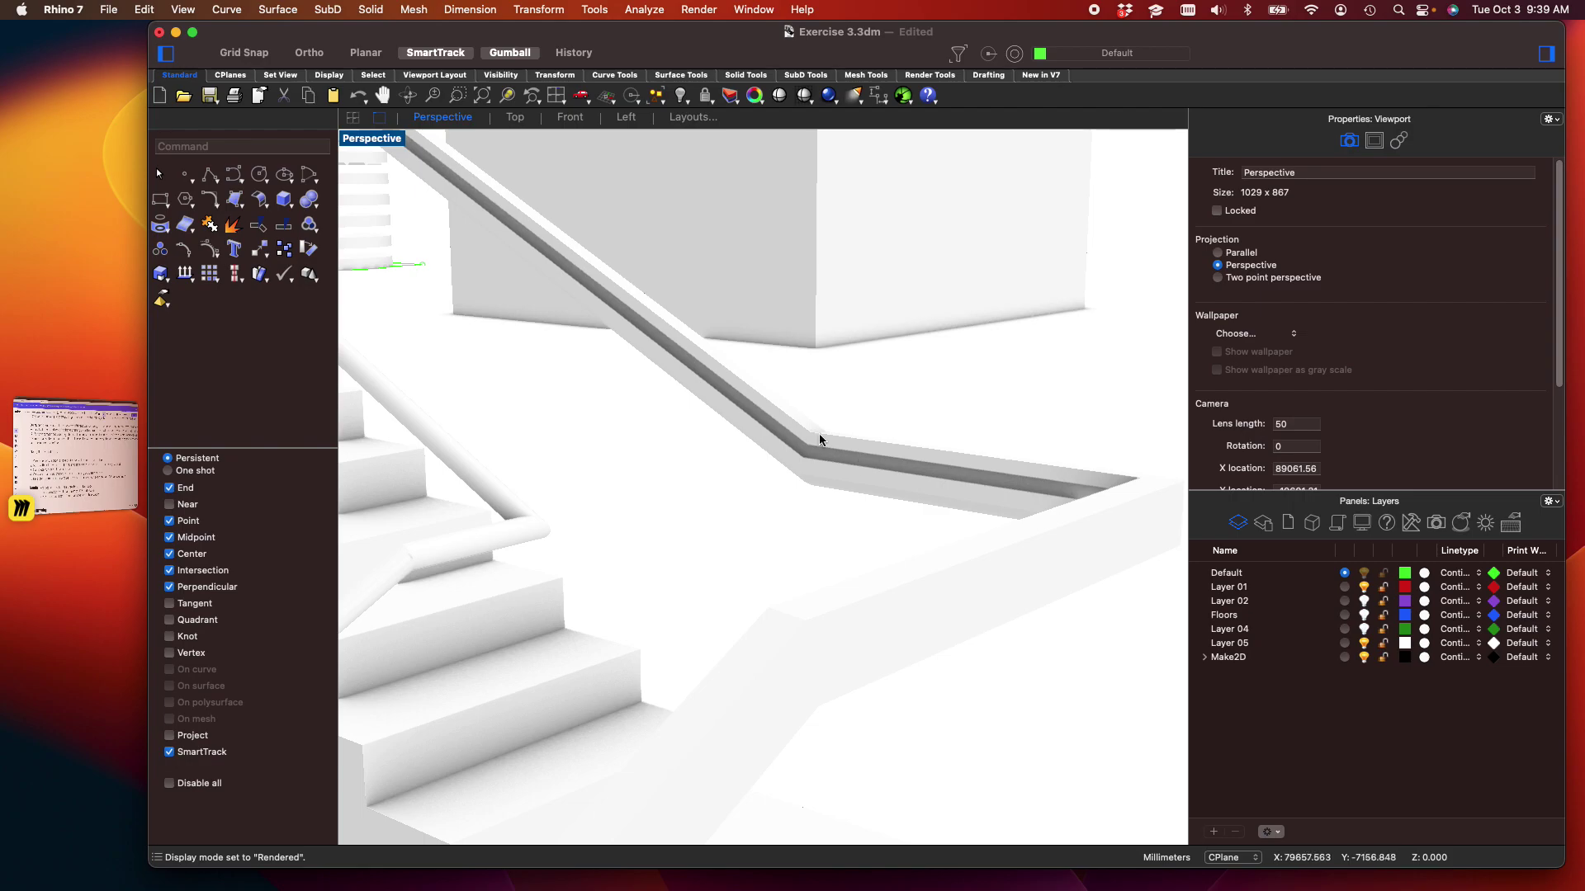
{"action": "right_click_drag", "start_coordinate": [832, 482], "coordinate": [838, 557]}
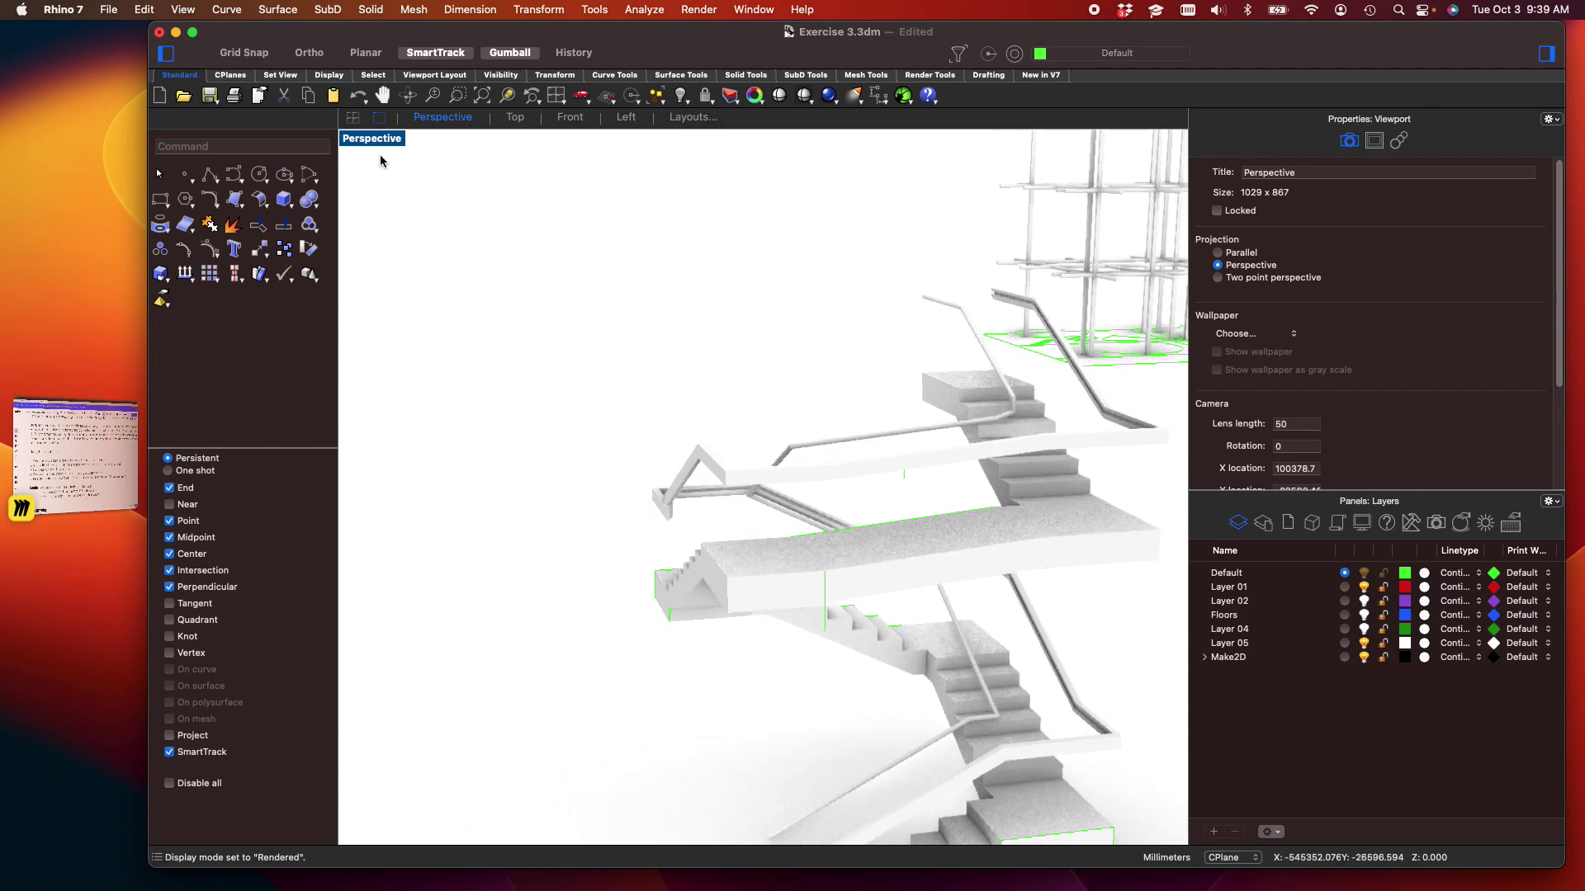
Restore the four-viewport layout and set the Perspective viewport's display mode to Shaded
{"action": "double_click", "coordinate": [379, 139]}
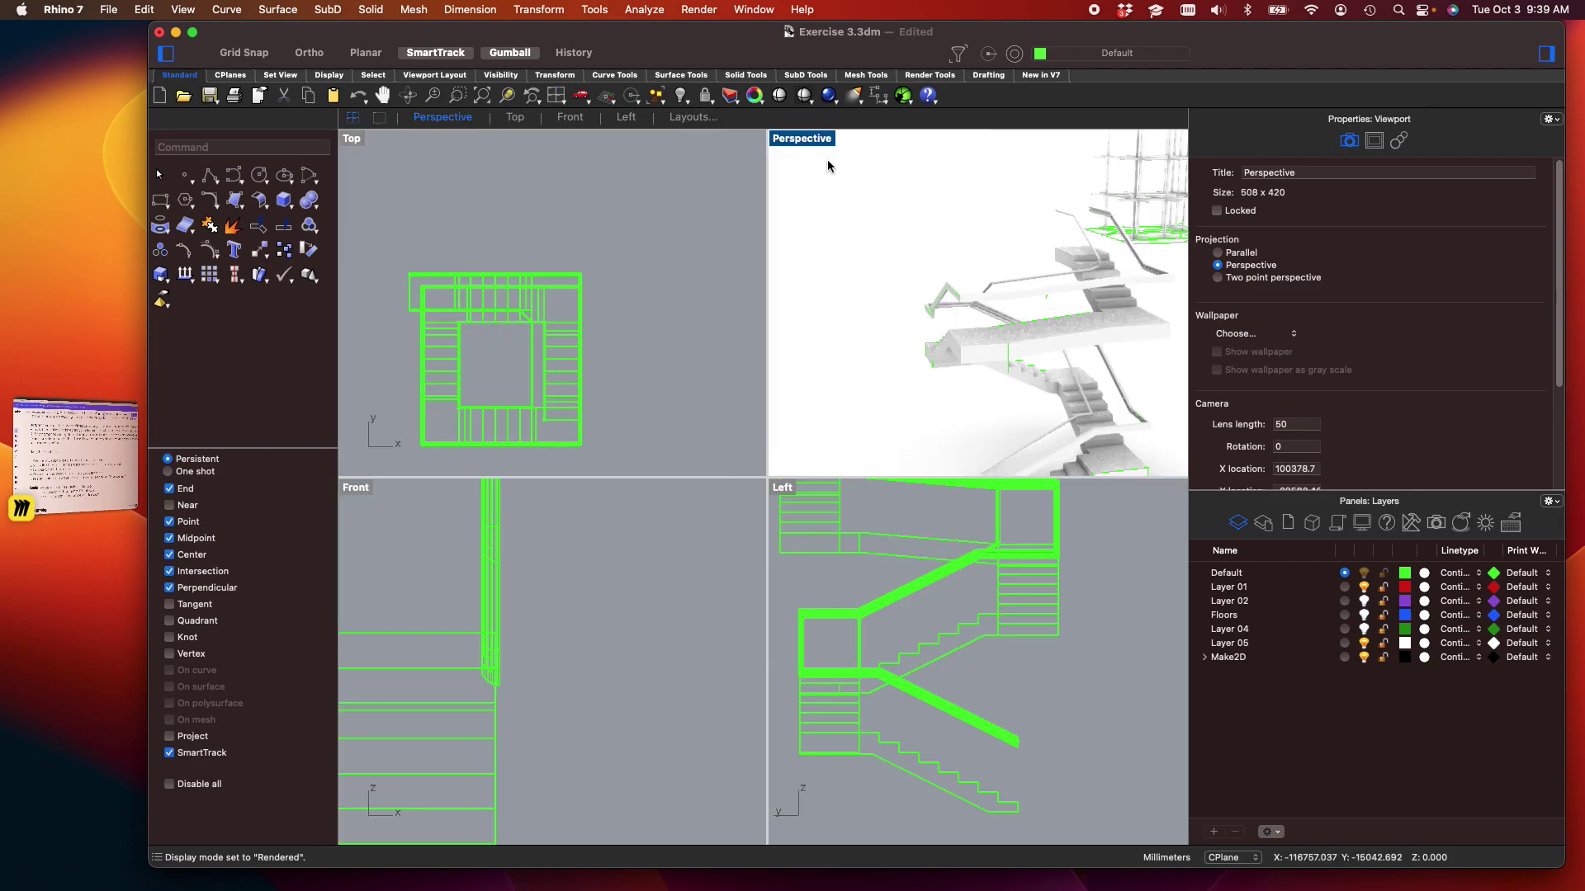
{"action": "left_click", "coordinate": [803, 139]}
{"action": "left_click", "coordinate": [856, 582]}
{"action": "left_click", "coordinate": [803, 147]}
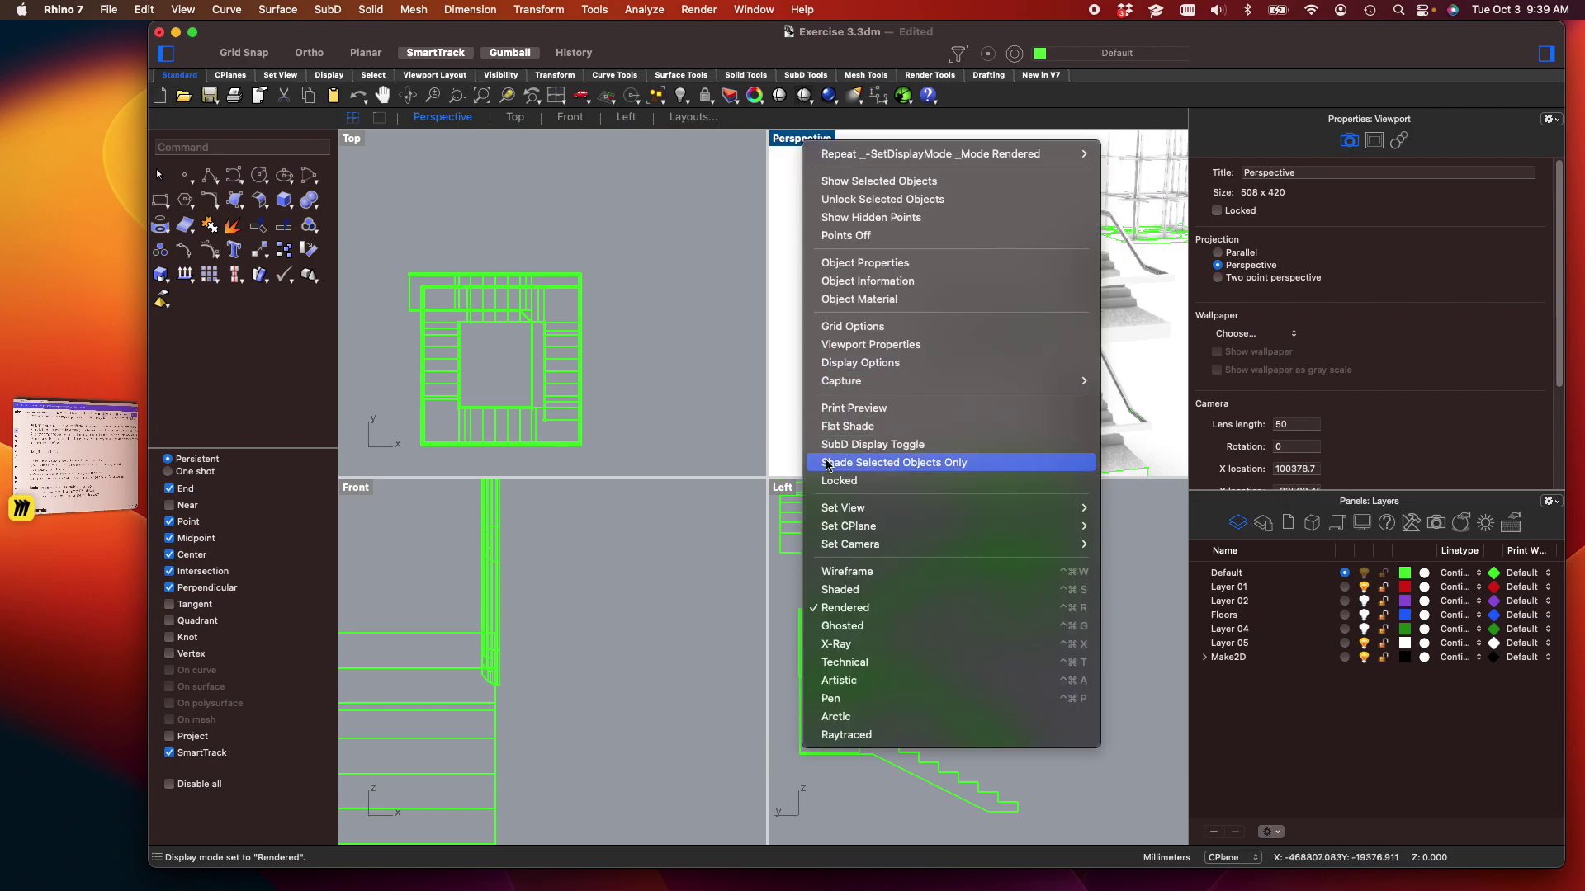
{"action": "left_click", "coordinate": [859, 587]}
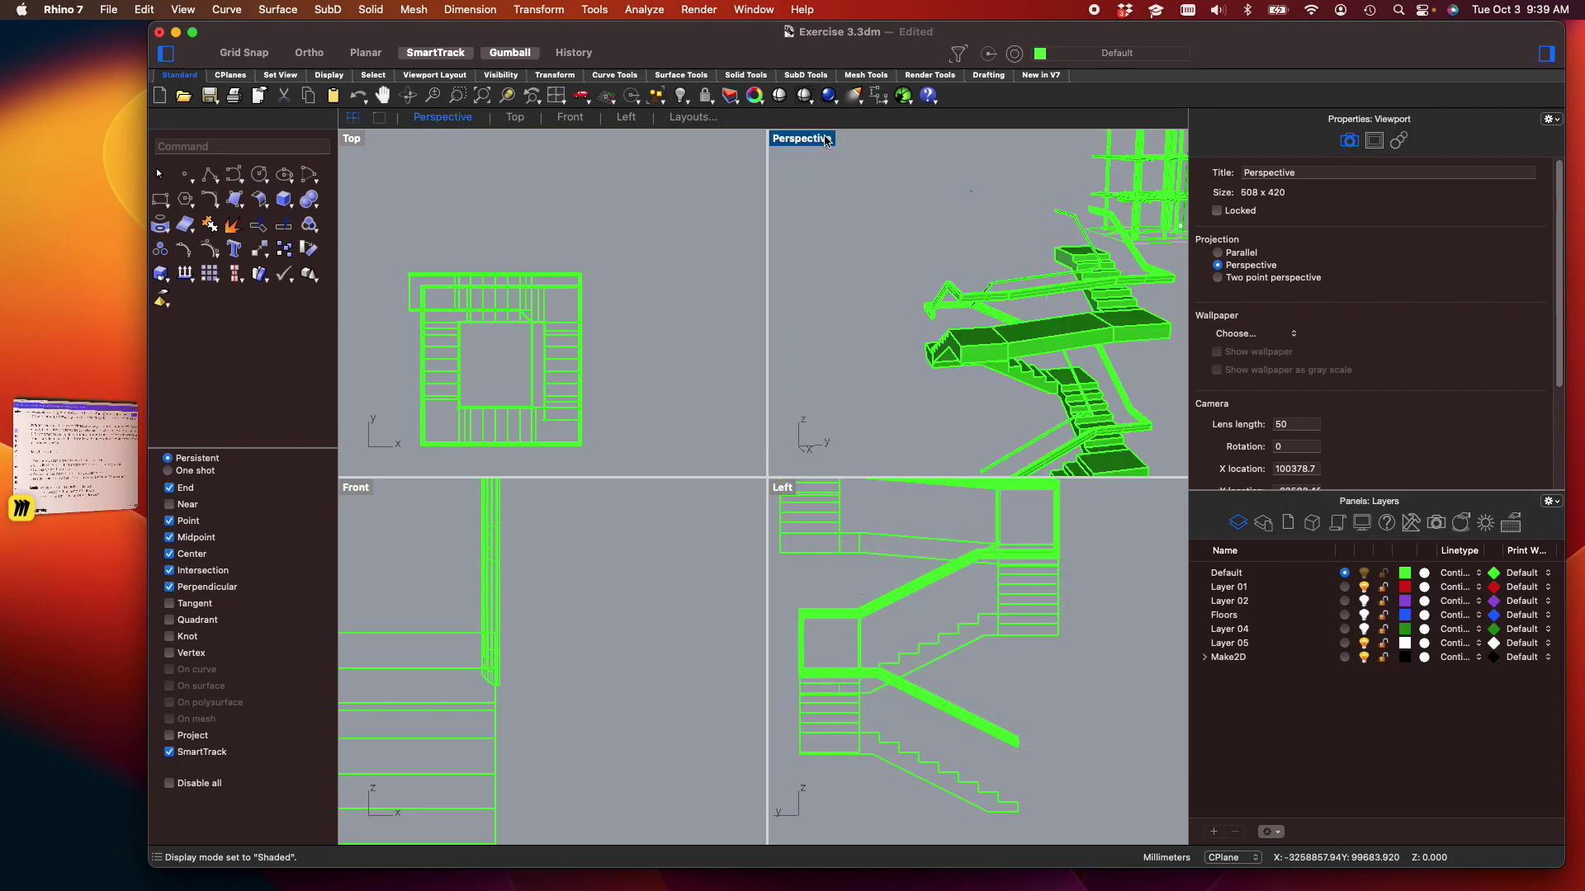
Maximize the Perspective viewport and examine the lowest steps together with the lower ends of both handrails
{"action": "double_click", "coordinate": [821, 139]}
{"action": "scroll", "coordinate": [735, 311], "scroll_direction": "up", "scroll_amount": 3}
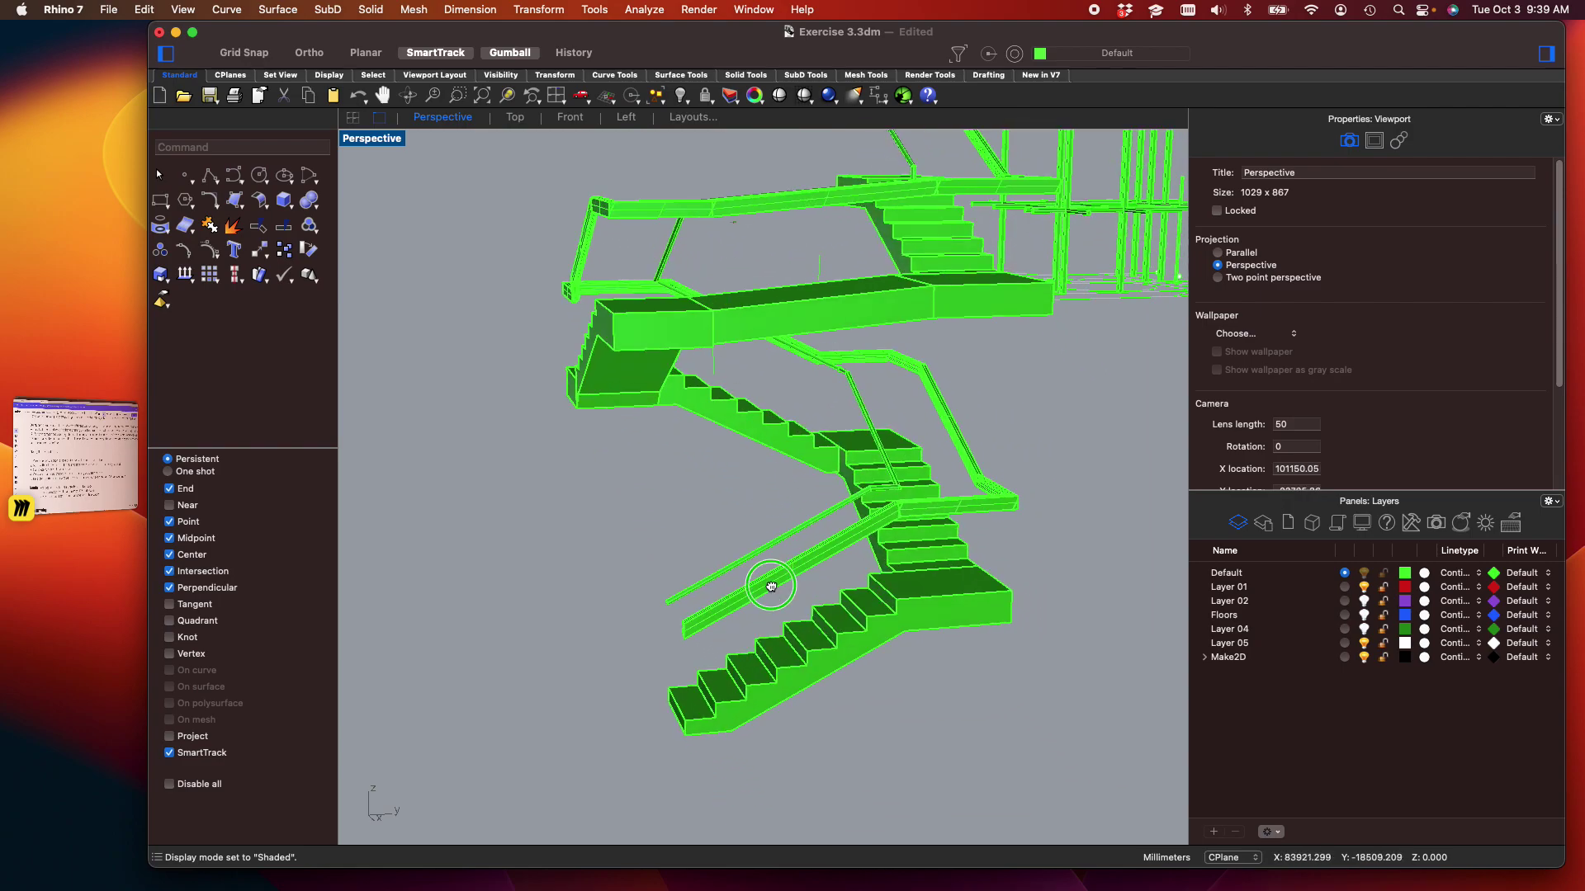
{"action": "scroll", "coordinate": [739, 531], "scroll_direction": "up", "scroll_amount": 3}
{"action": "scroll", "coordinate": [737, 530], "scroll_direction": "up", "scroll_amount": 5}
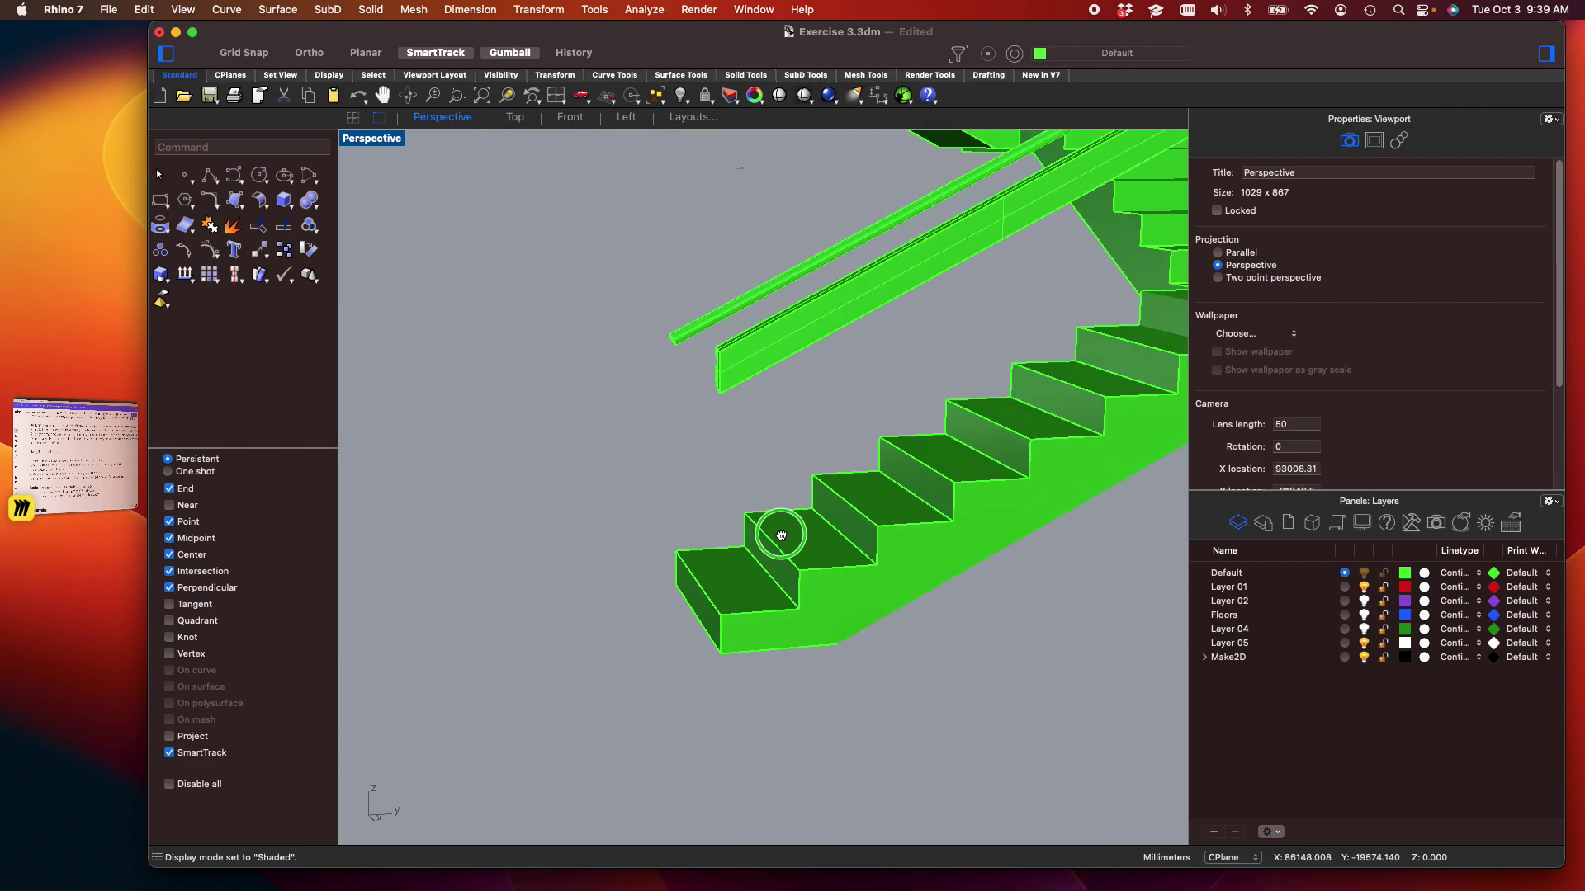
{"action": "scroll", "coordinate": [714, 546], "scroll_direction": "up", "scroll_amount": 3}
{"action": "right_click_drag", "start_coordinate": [715, 547], "coordinate": [681, 546]}
{"action": "scroll", "coordinate": [681, 547], "scroll_direction": "up", "scroll_amount": 3}
{"action": "right_click_drag", "start_coordinate": [753, 501], "coordinate": [707, 554]}
Draw a single-segment polyline in the Left viewport from a lower step's inner corner slanting up to the underside of the handrail
{"action": "left_click", "coordinate": [211, 176]}
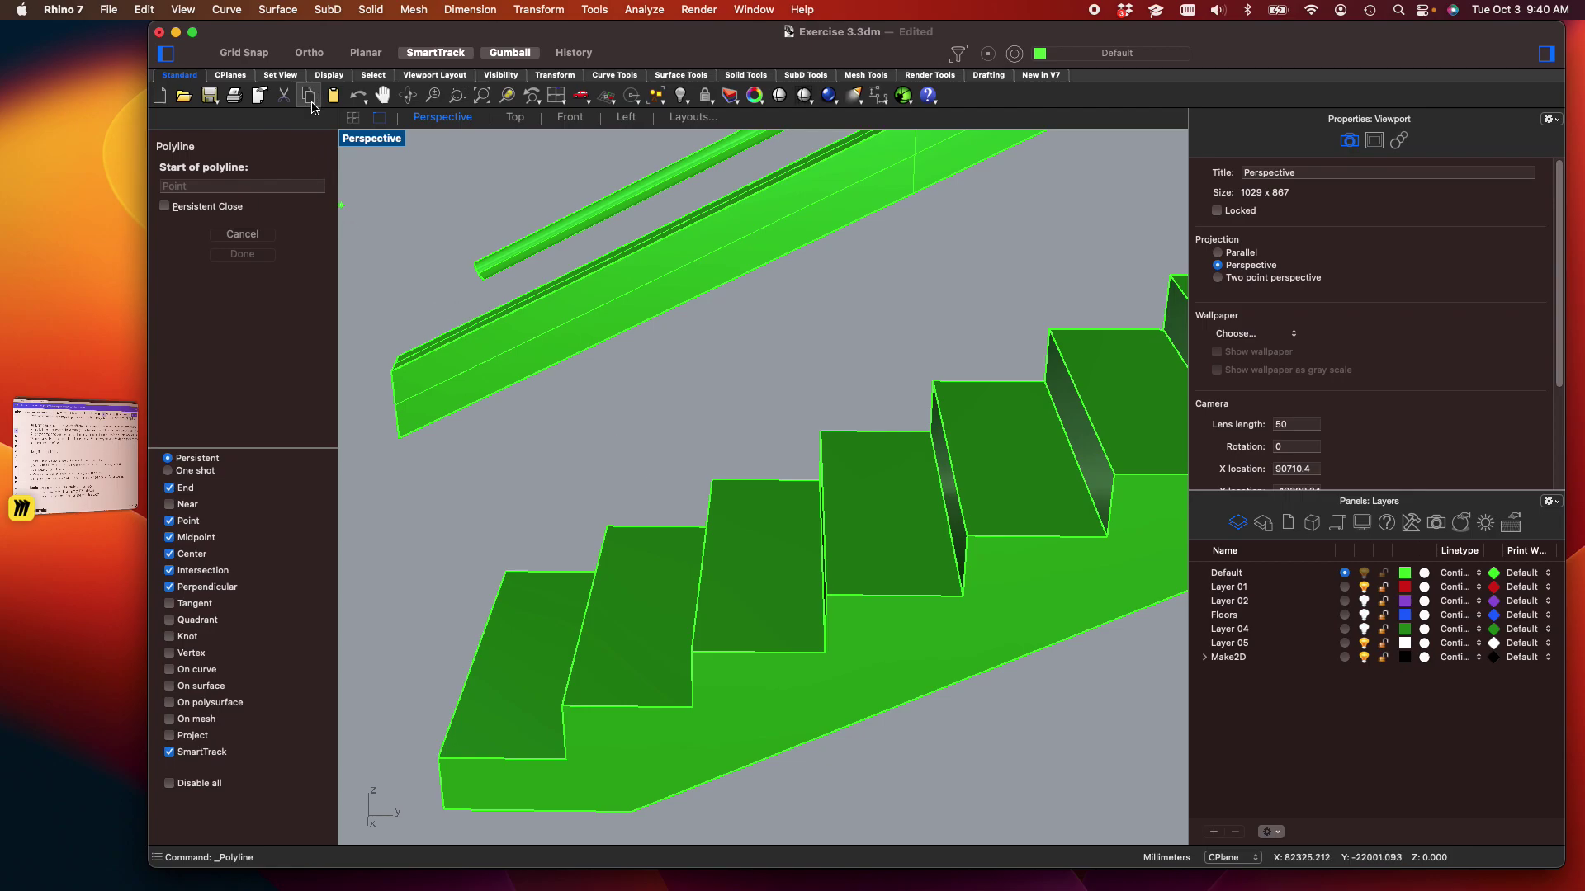
{"action": "double_click", "coordinate": [382, 139]}
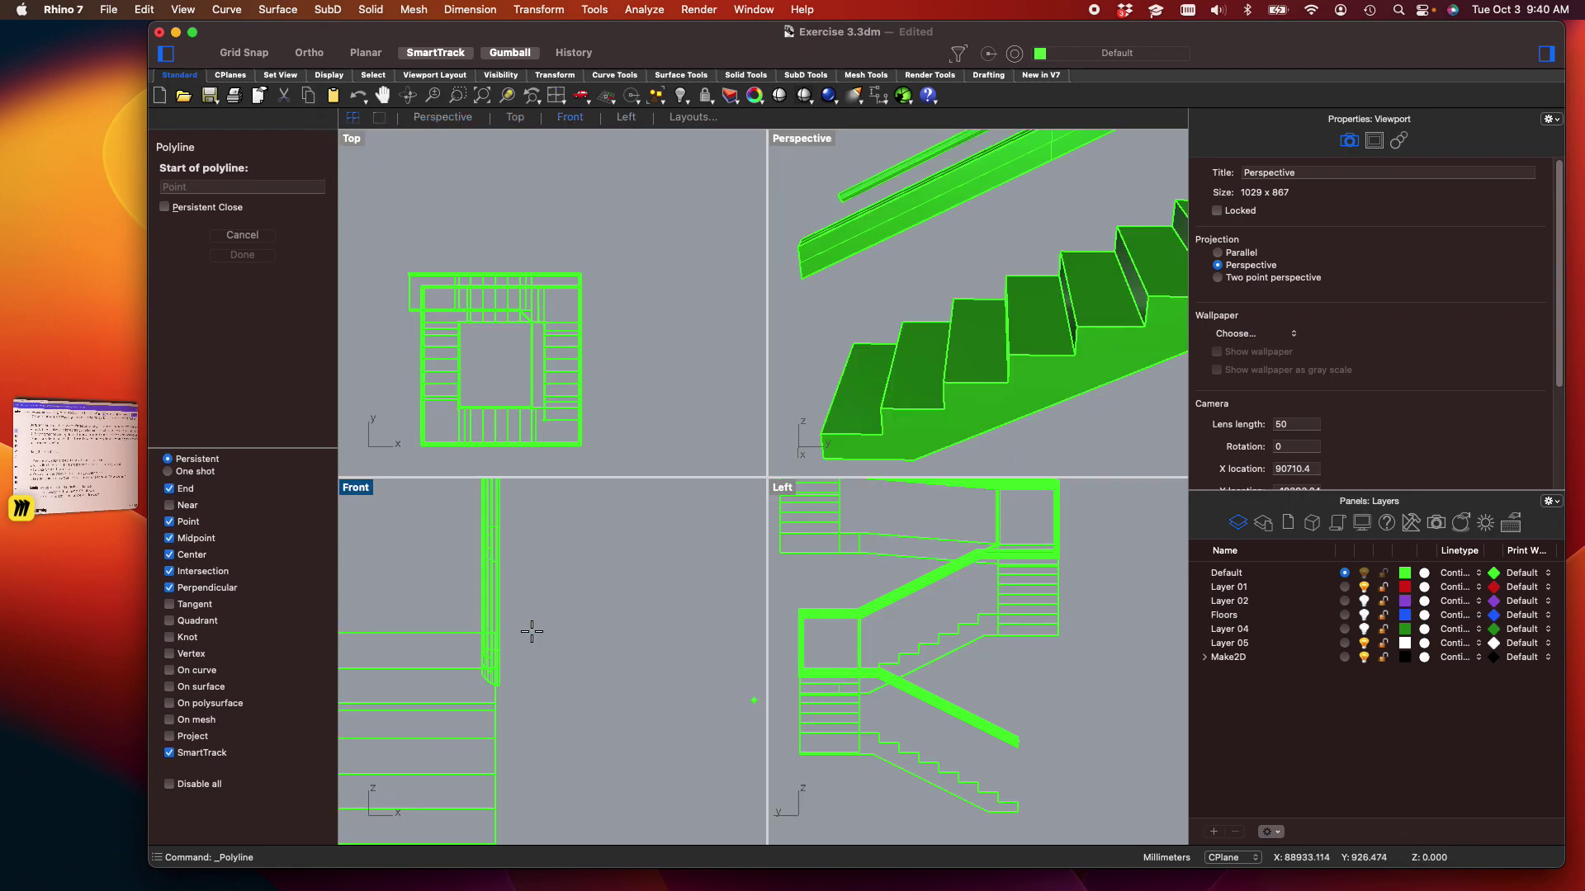
{"action": "scroll", "coordinate": [545, 640], "scroll_direction": "left", "scroll_amount": 3}
{"action": "scroll", "coordinate": [578, 697], "scroll_direction": "right", "scroll_amount": 3}
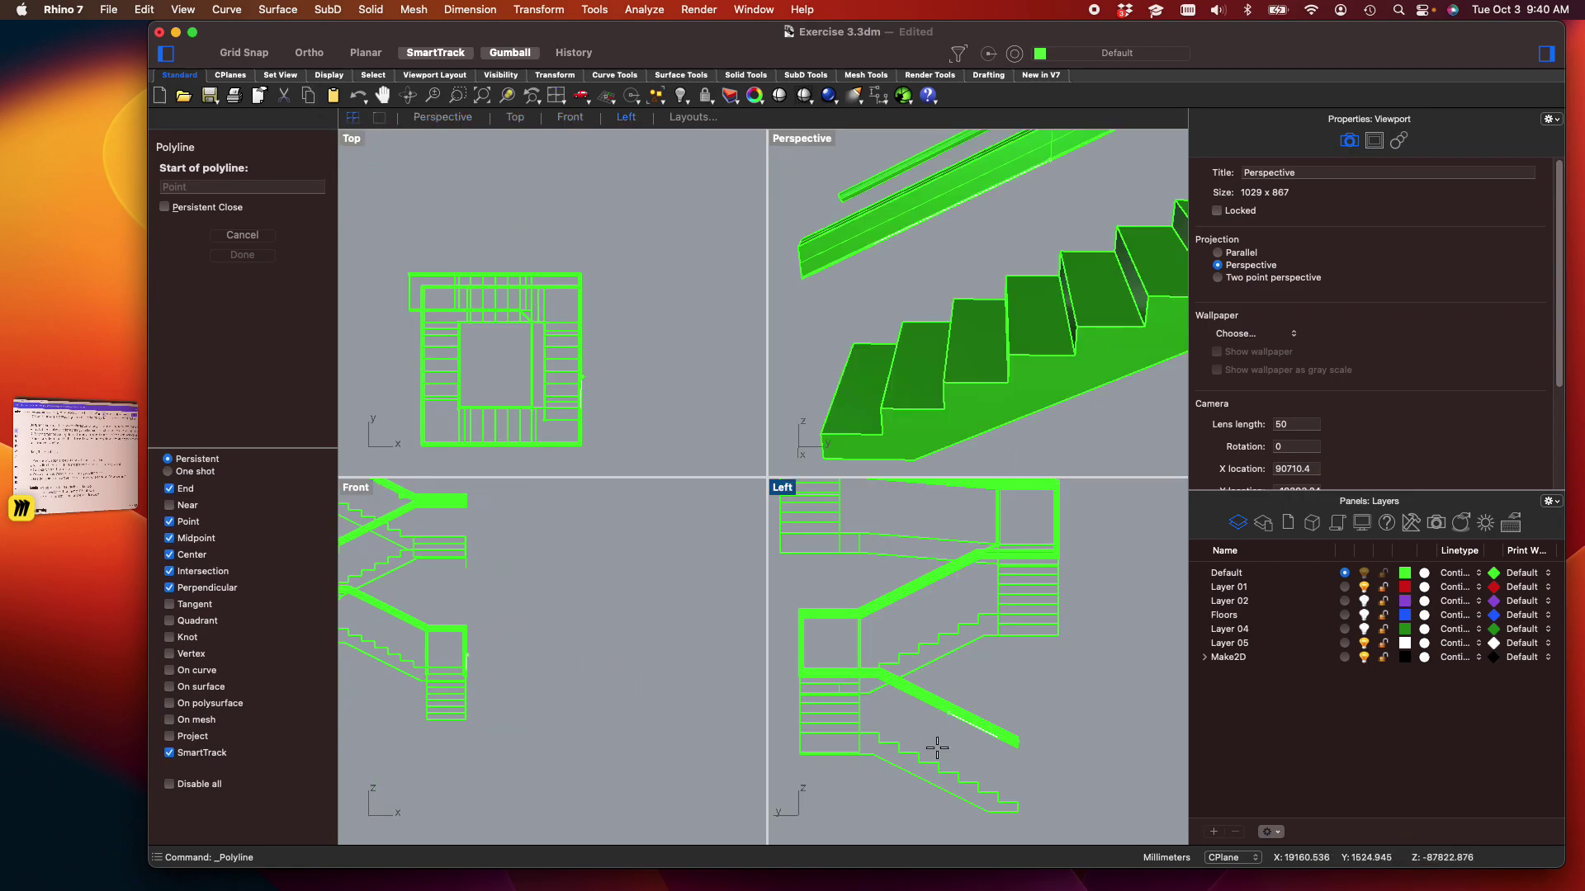
{"action": "right_click_drag", "start_coordinate": [973, 760], "coordinate": [920, 715]}
{"action": "scroll", "coordinate": [882, 744], "scroll_direction": "up", "scroll_amount": 3}
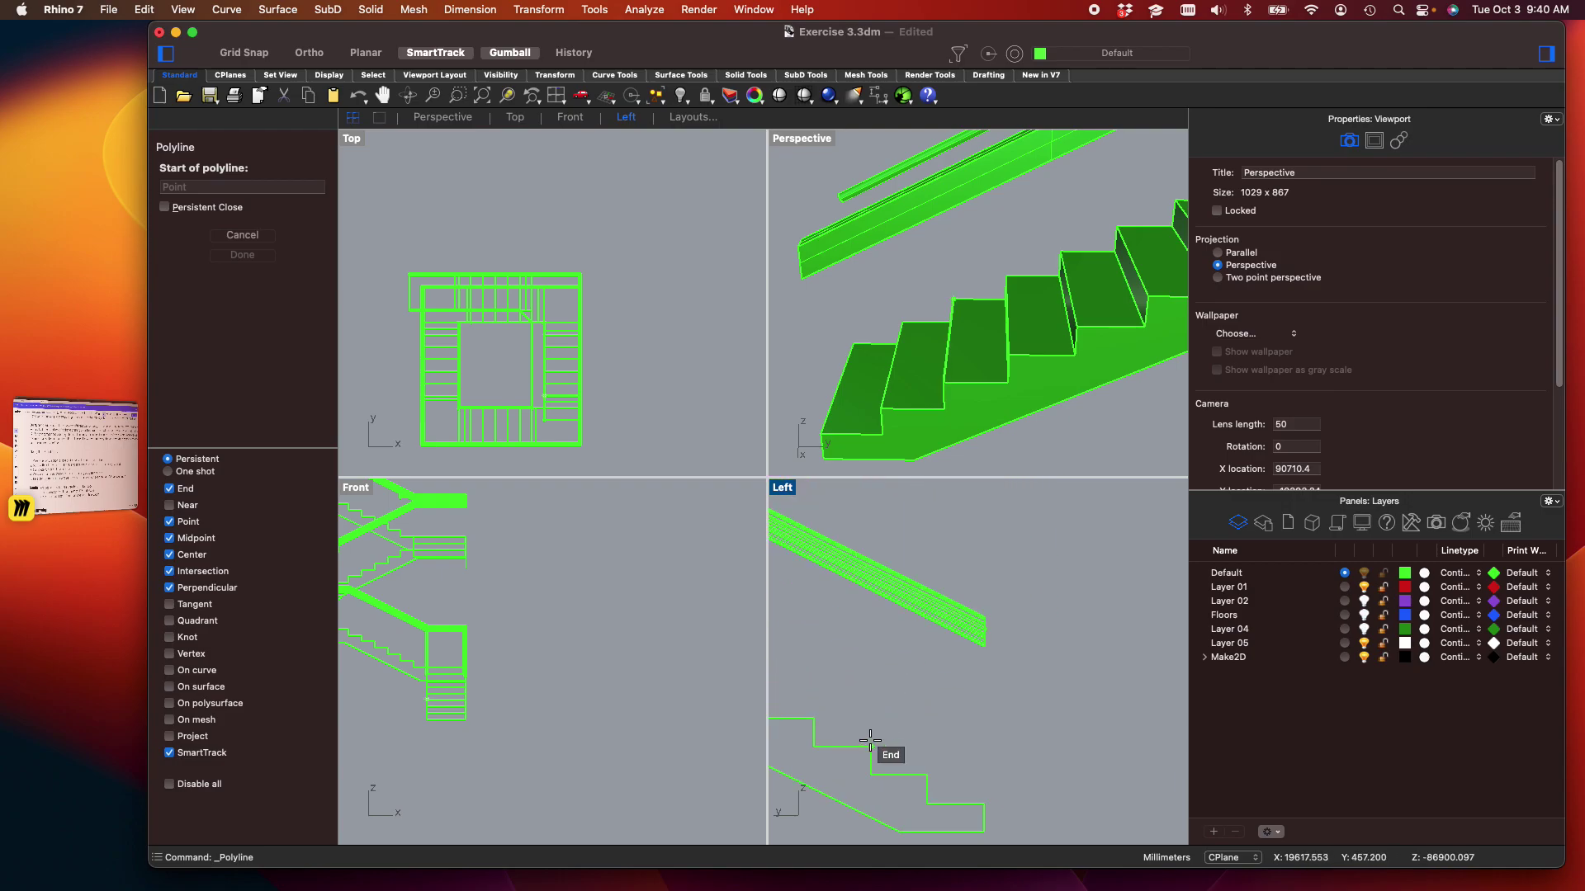
{"action": "left_click", "coordinate": [825, 740]}
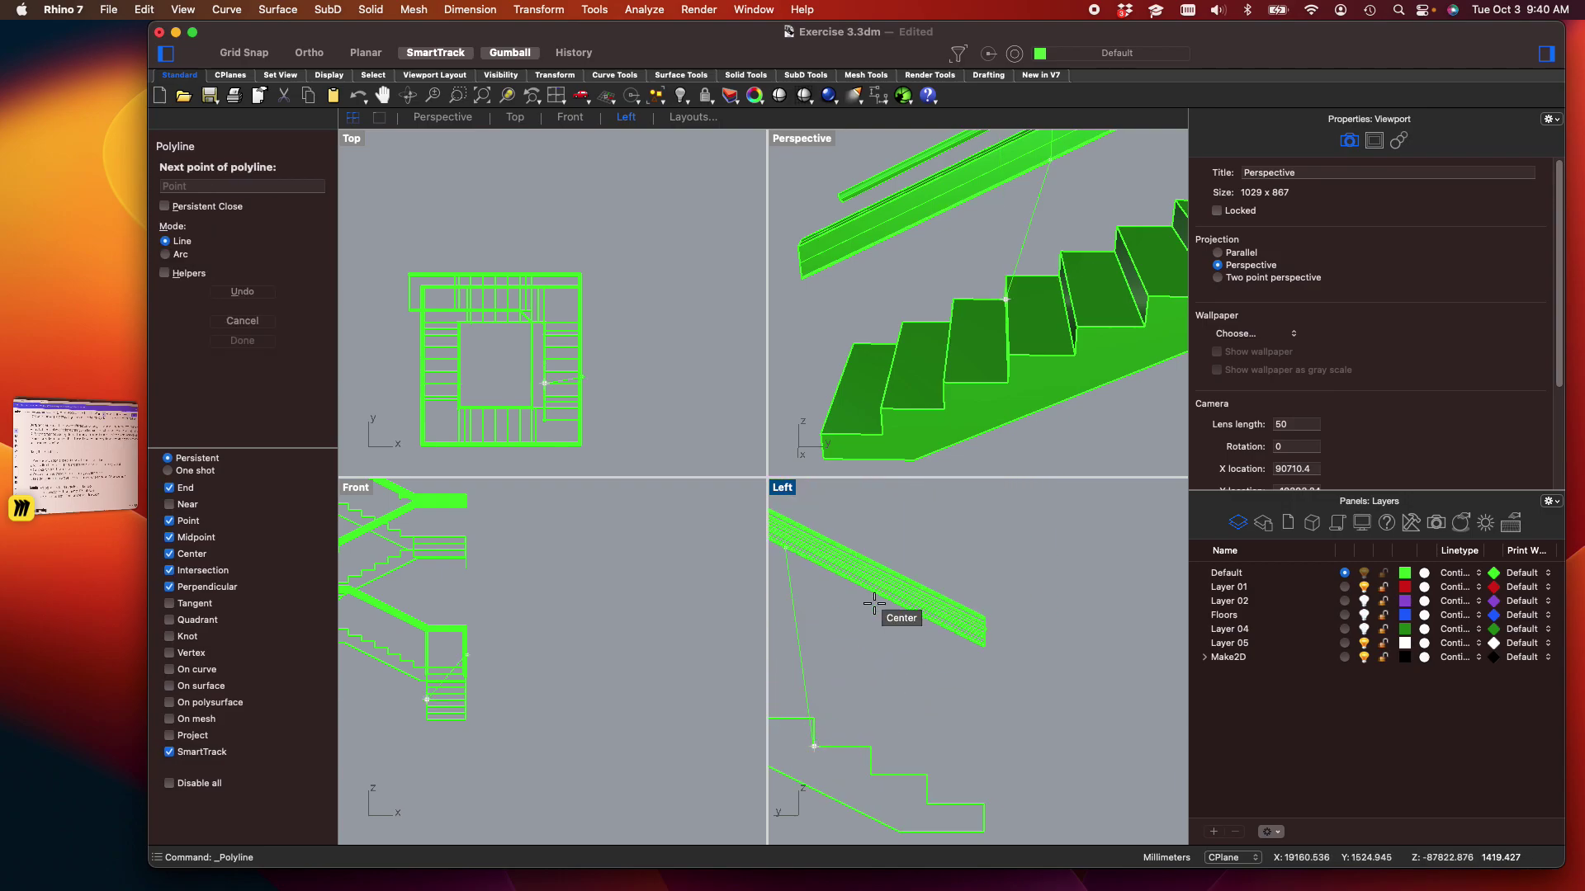
{"action": "scroll", "coordinate": [883, 598], "scroll_direction": "up", "scroll_amount": 2}
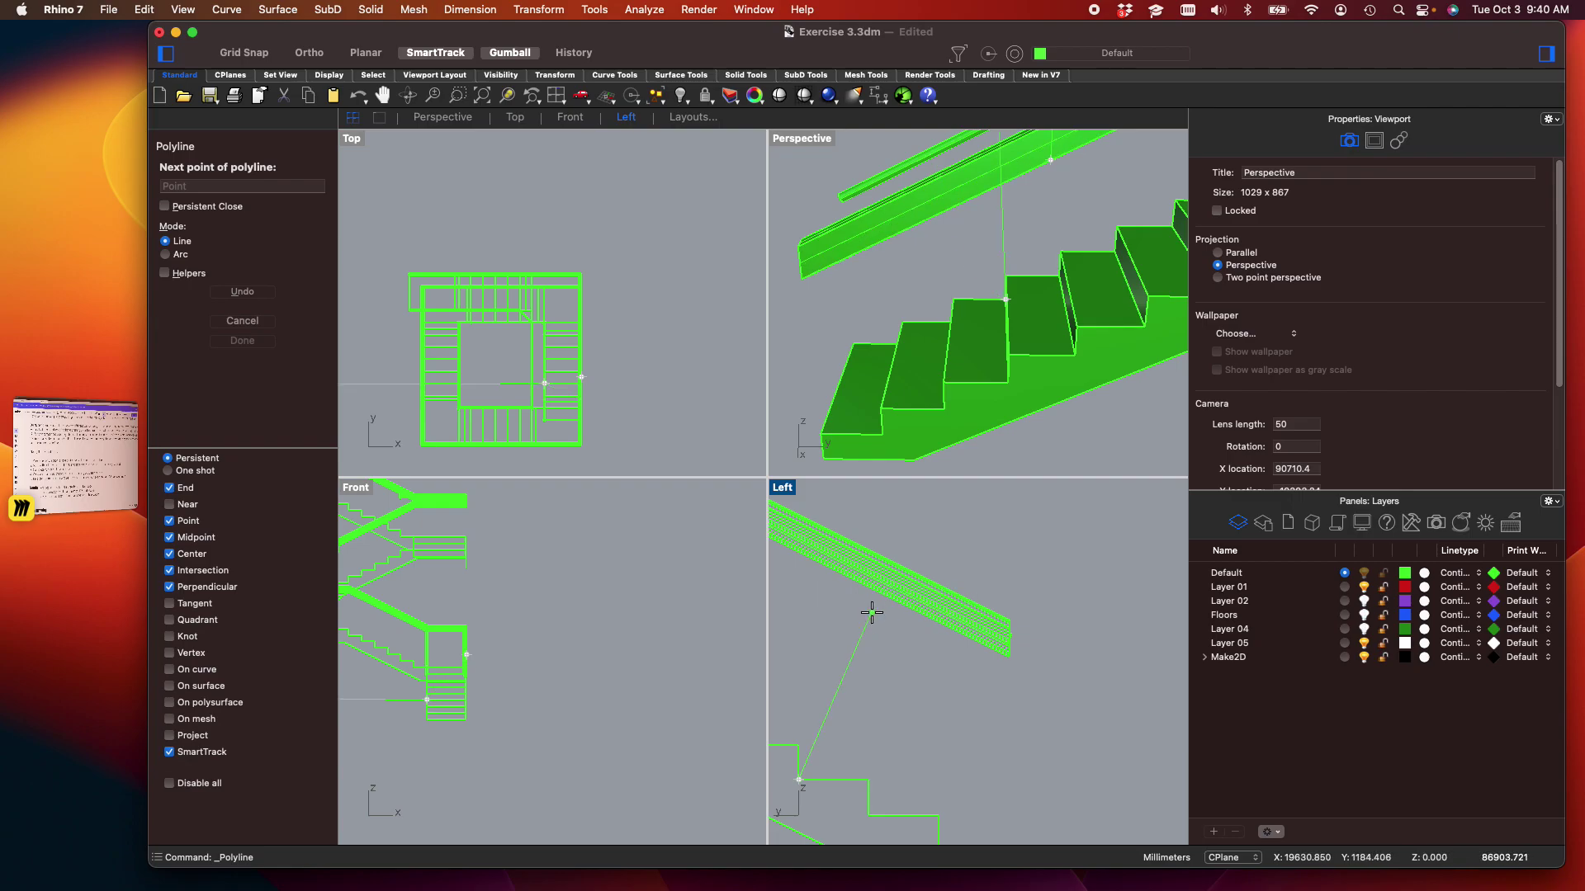
{"action": "left_click", "coordinate": [884, 601]}
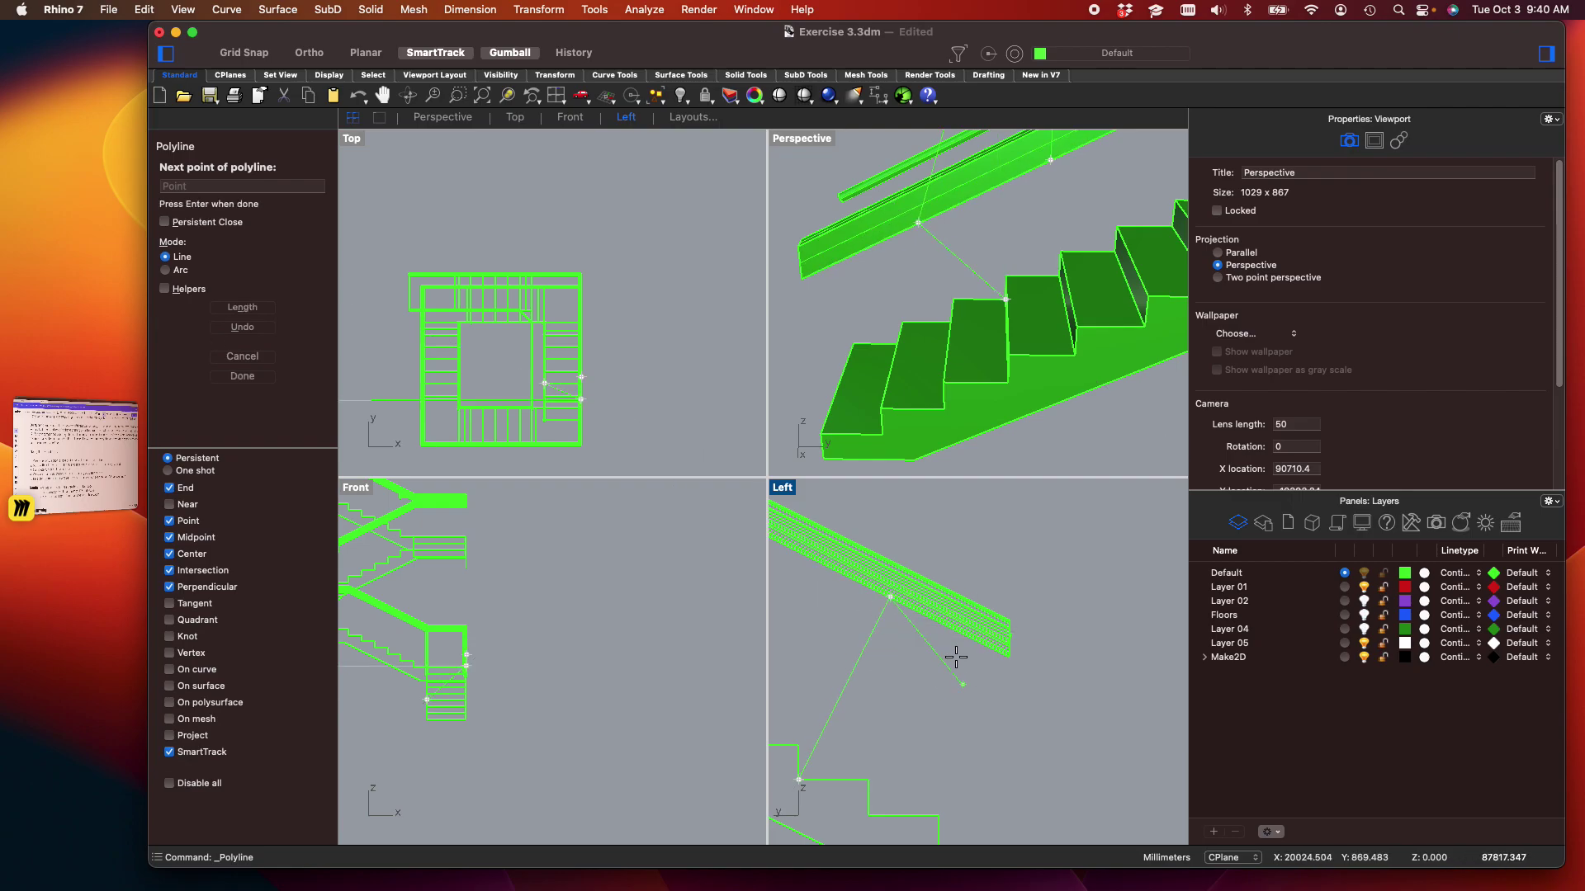
{"action": "key", "text": "Return"}
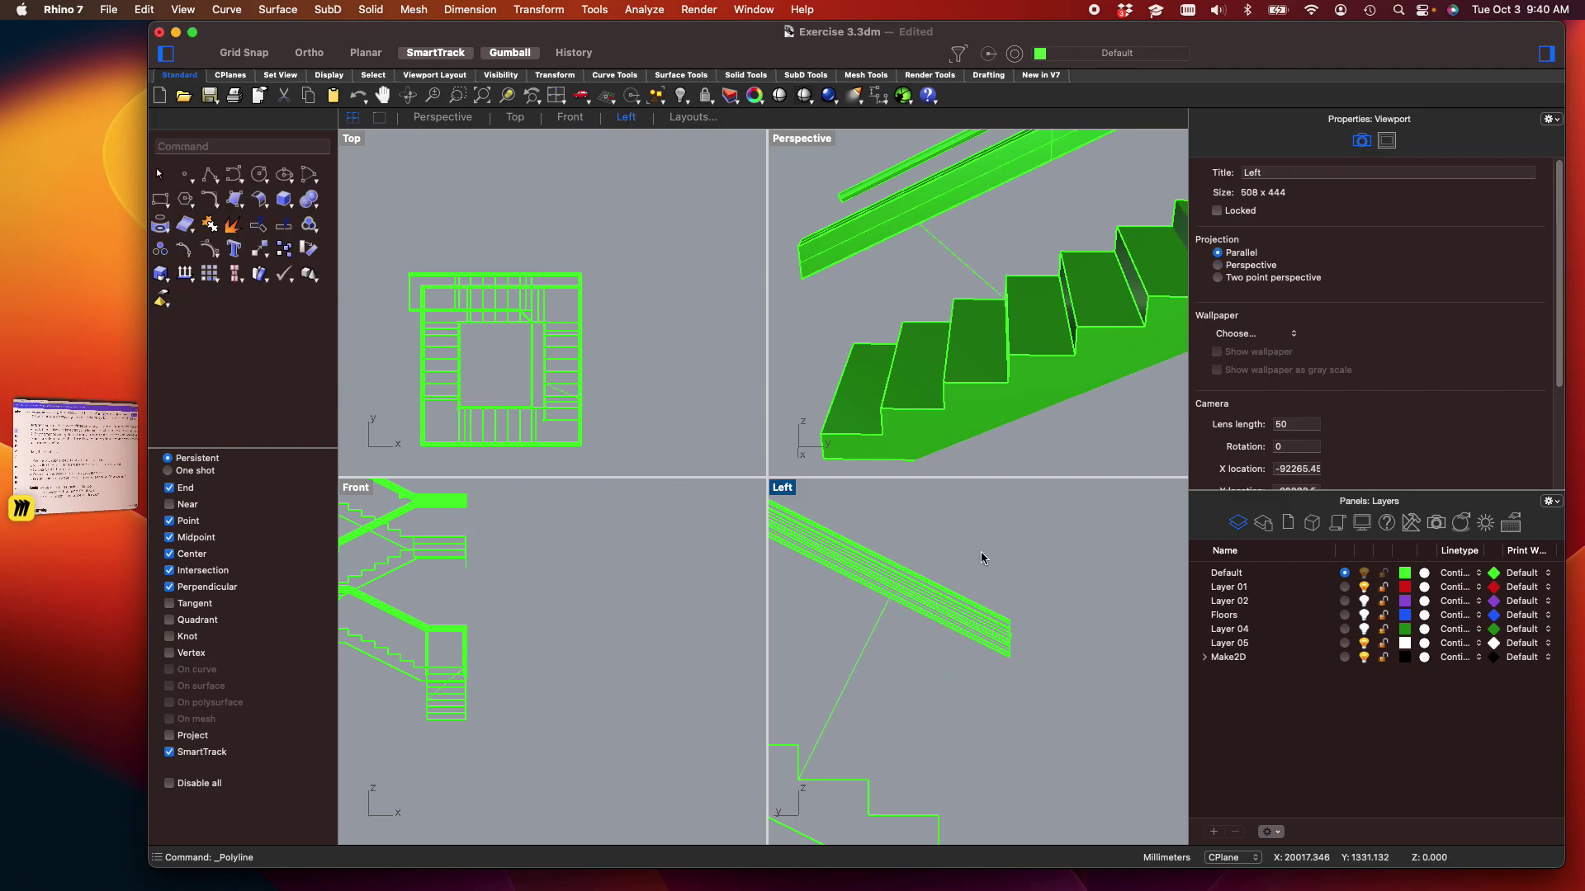
Examine the new slanted line's direction across the stair flight from several angles in the Perspective viewport
{"action": "mouse_move", "coordinate": [1015, 365]}
{"action": "right_mouse_down"}
{"action": "mouse_move", "coordinate": [895, 339]}
{"action": "mouse_move", "coordinate": [1225, 334]}
{"action": "mouse_move", "coordinate": [1150, 360]}
{"action": "mouse_move", "coordinate": [1051, 328]}
{"action": "right_mouse_up"}
{"action": "left_click", "coordinate": [1048, 310]}
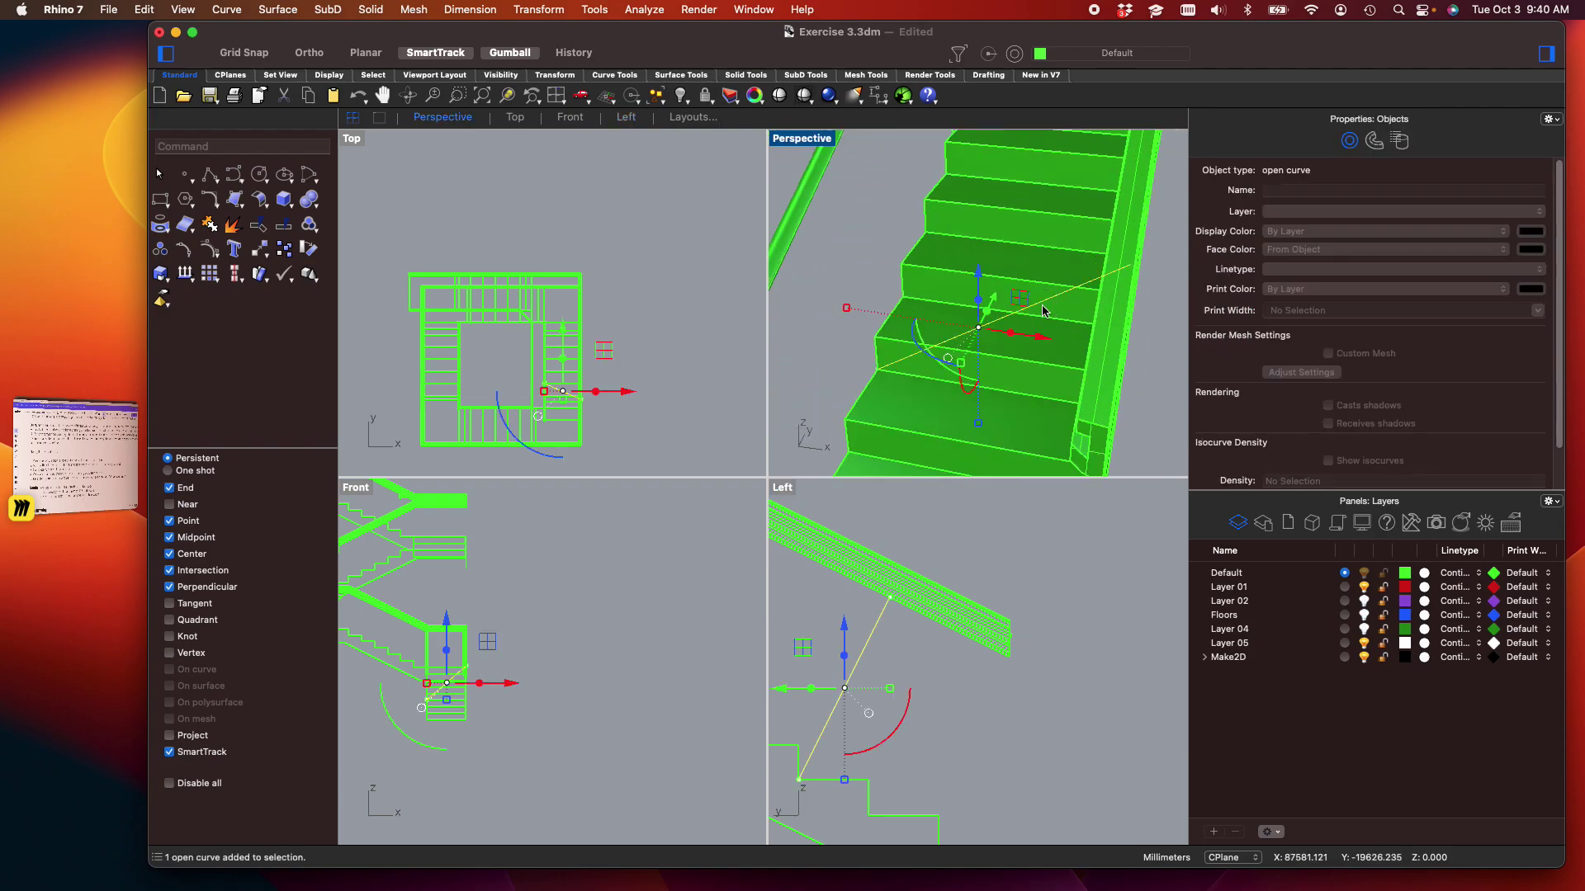
{"action": "scroll", "coordinate": [1213, 406], "scroll_direction": "down", "scroll_amount": 1}
{"action": "right_click", "coordinate": [1213, 406]}
{"action": "right_click_drag", "start_coordinate": [1048, 305], "coordinate": [919, 291]}
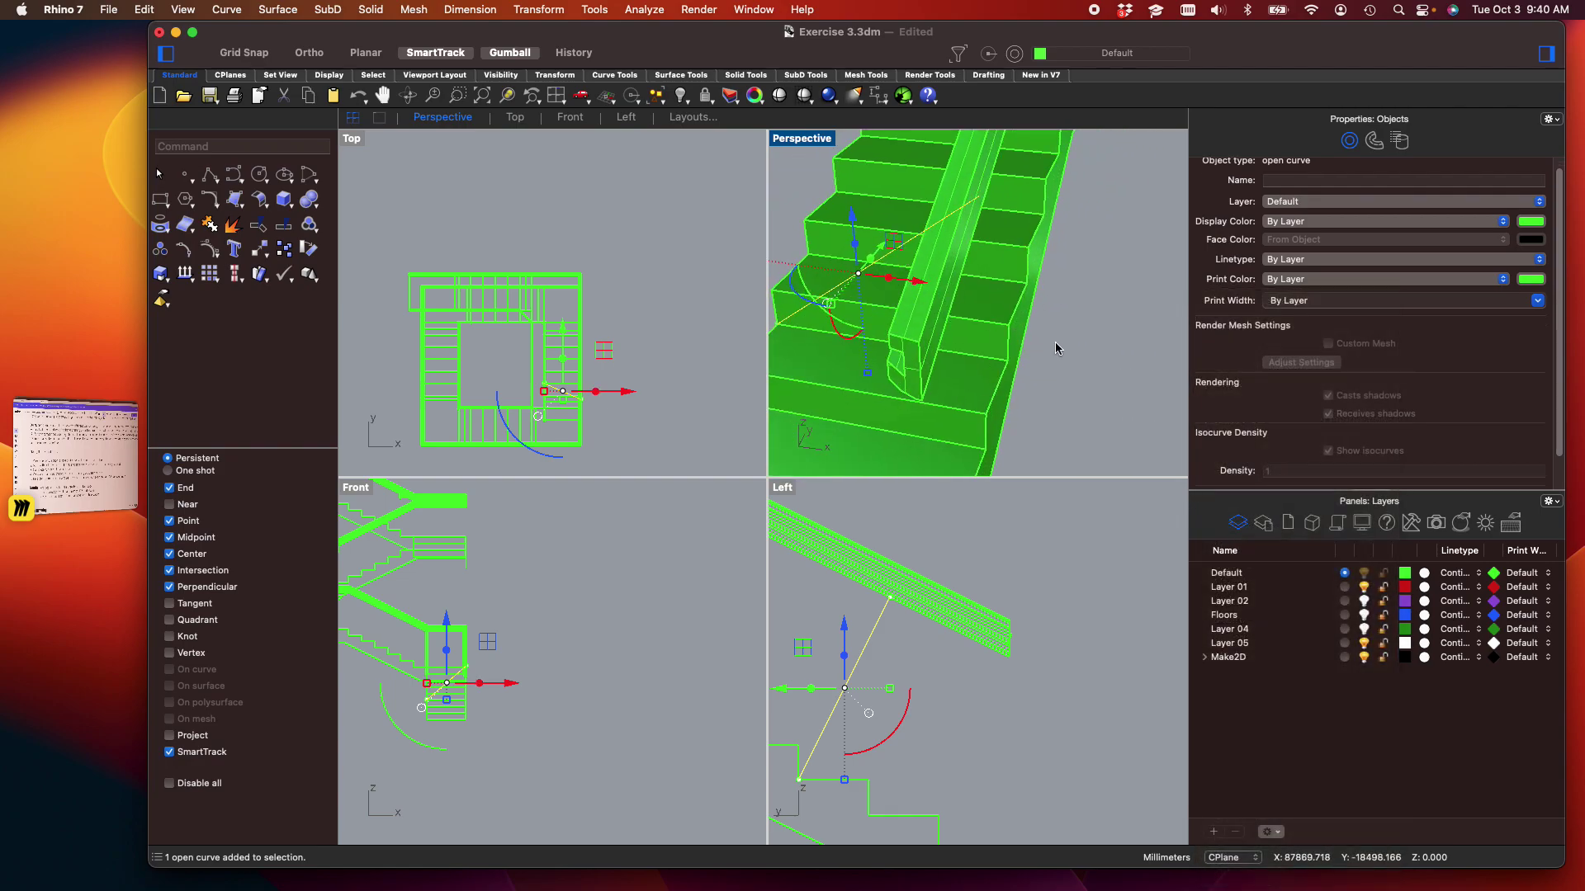
{"action": "right_click_drag", "start_coordinate": [1054, 343], "coordinate": [1093, 353], "text": "shift"}
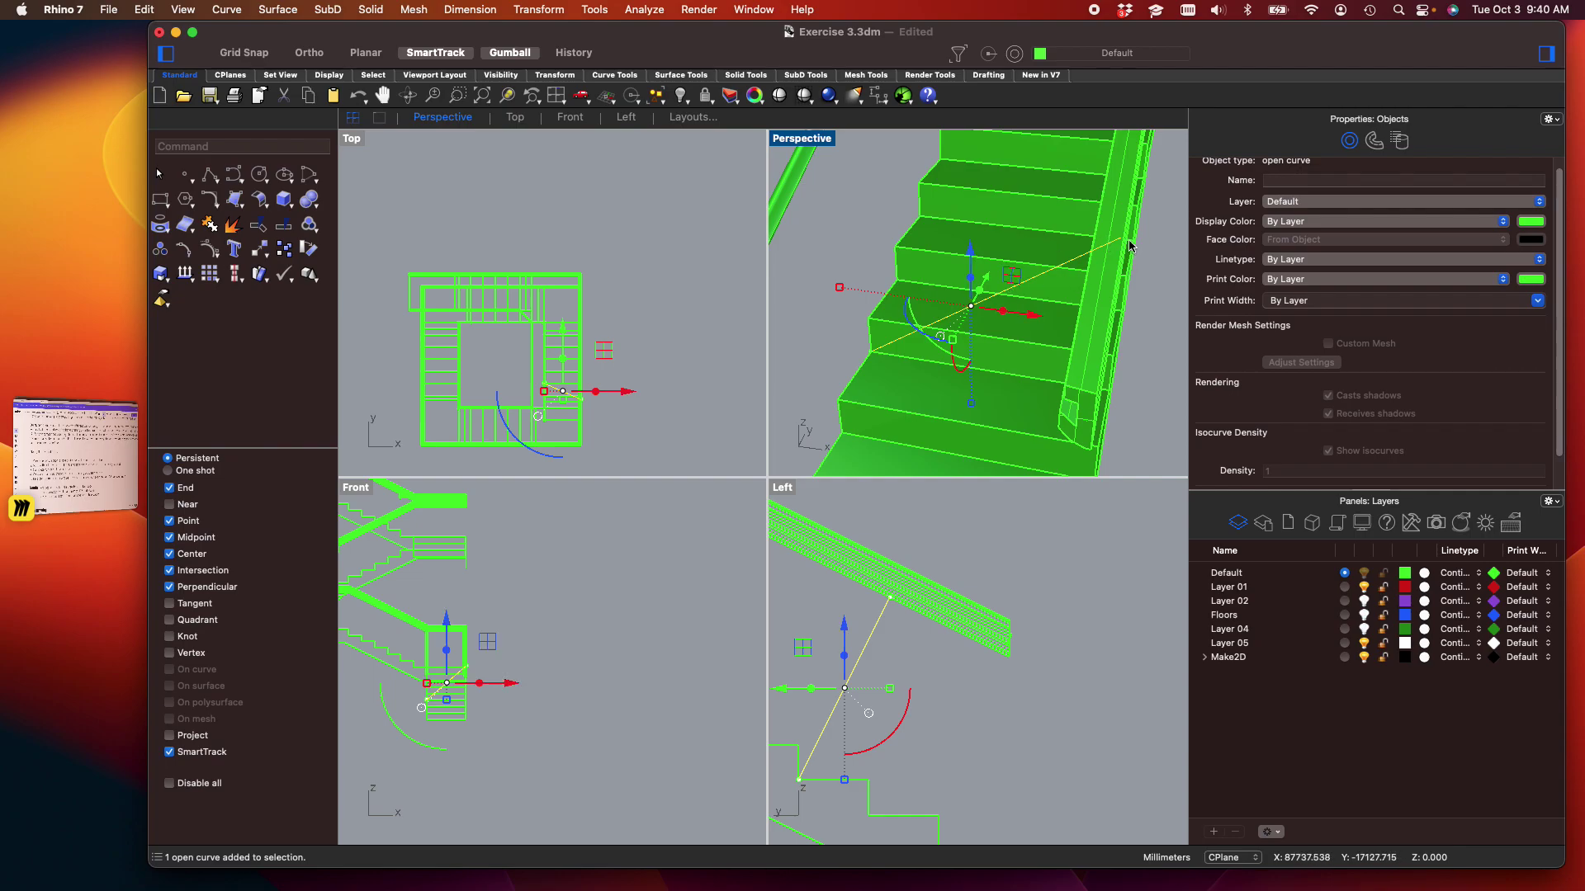
{"action": "left_click", "coordinate": [897, 177]}
{"action": "right_click_drag", "start_coordinate": [898, 157], "coordinate": [952, 294]}
Turn on the slanted line's control points and move its upper point across to the inner handrail, in line with its base point
{"action": "left_click", "coordinate": [904, 294]}
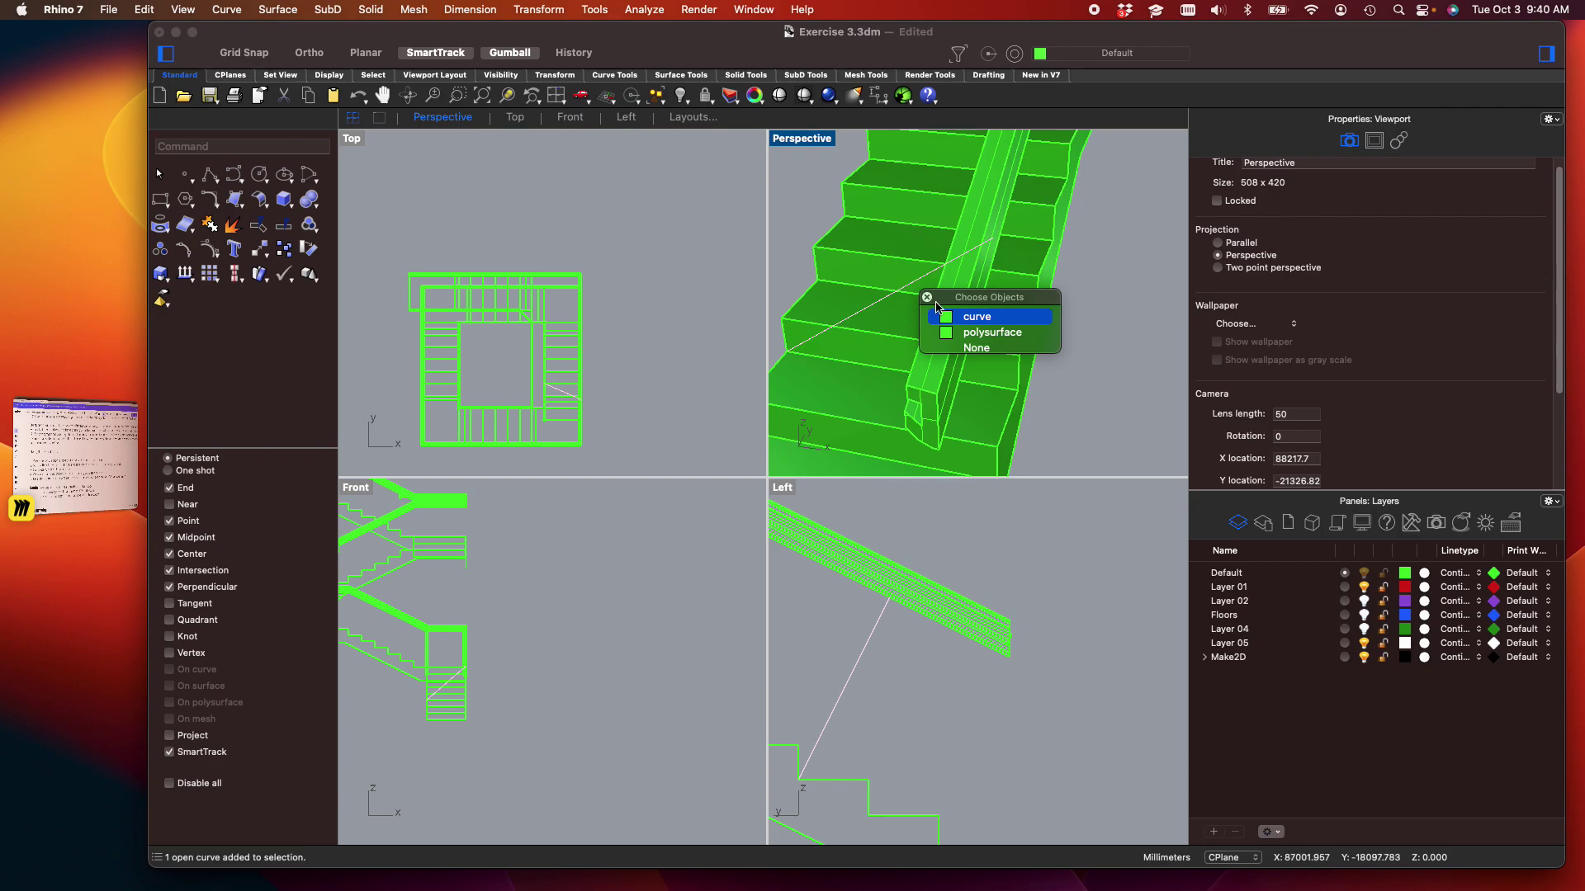
{"action": "left_click", "coordinate": [970, 319]}
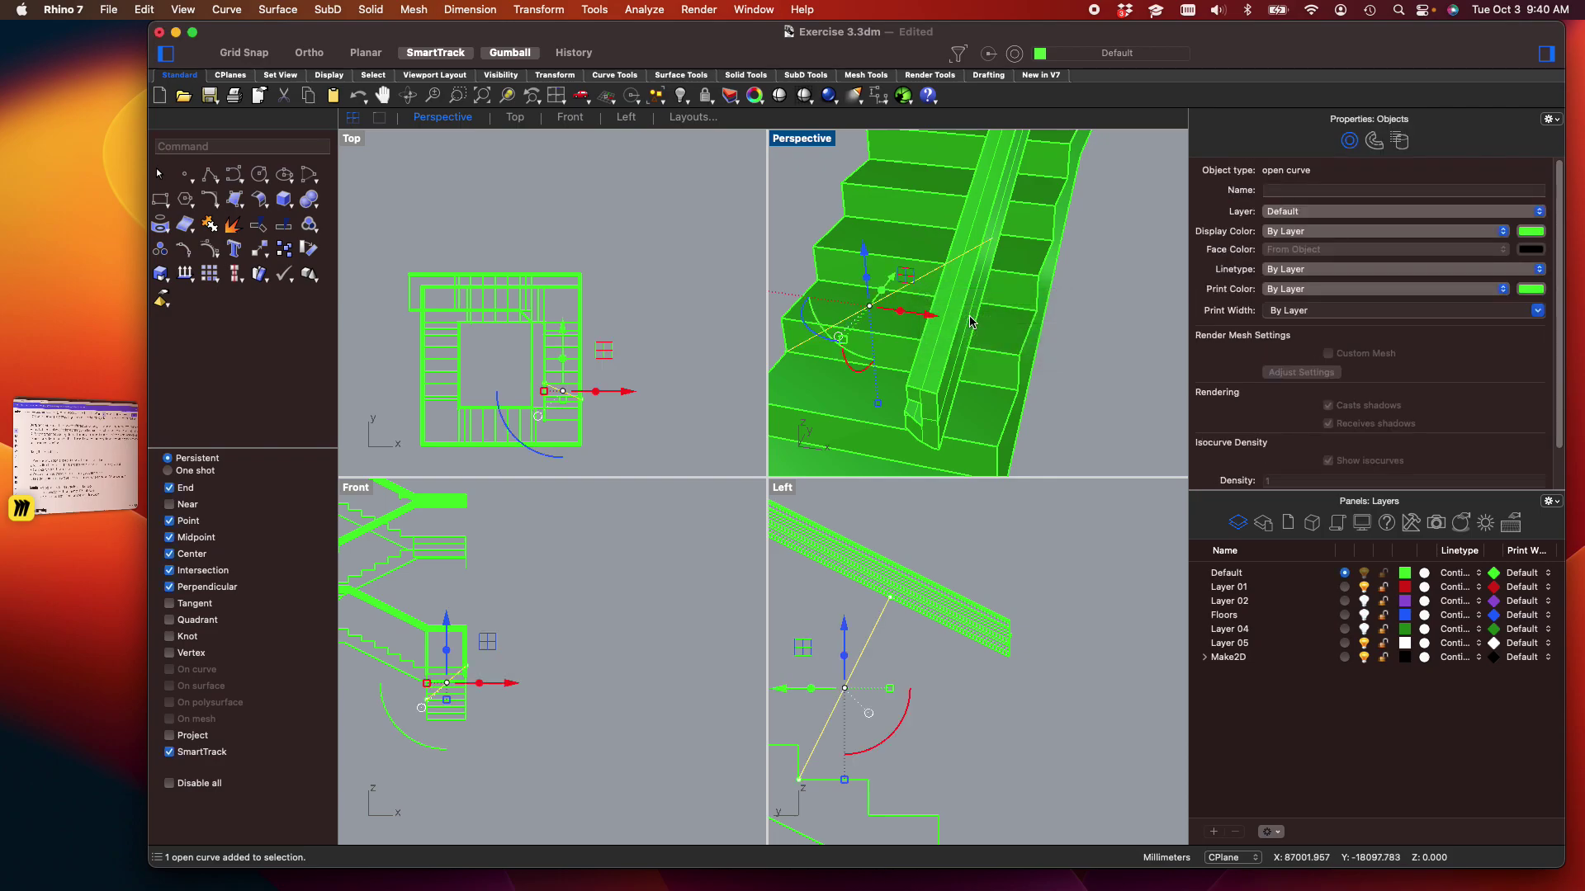
{"action": "key", "text": "F10"}
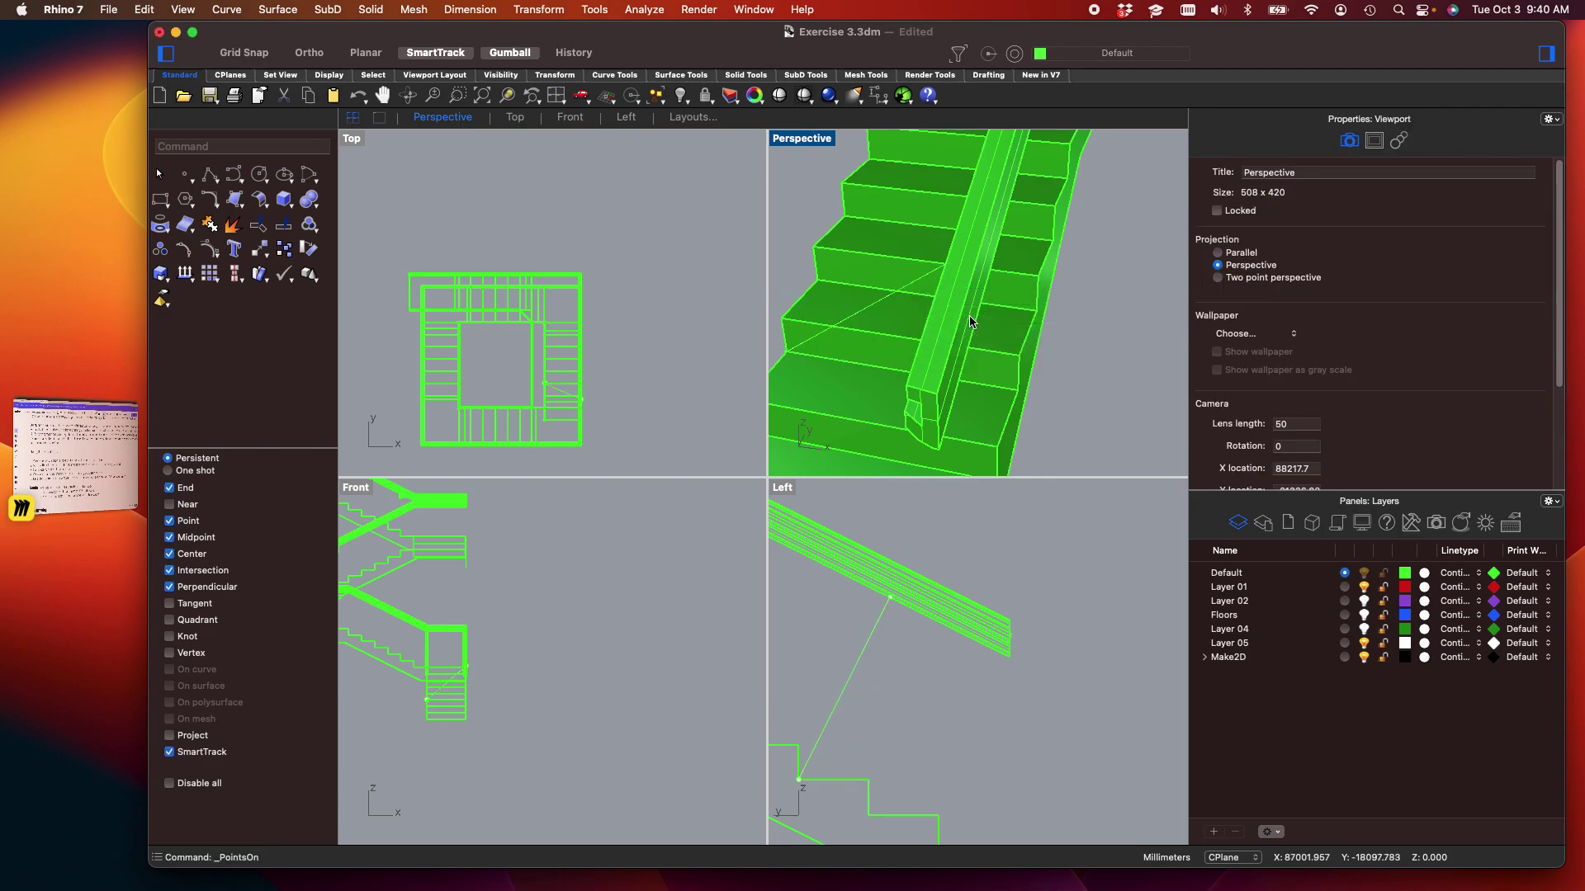
{"action": "left_click_drag", "start_coordinate": [805, 213], "coordinate": [1104, 347]}
{"action": "left_click_drag", "start_coordinate": [1049, 246], "coordinate": [679, 385]}
{"action": "scroll", "coordinate": [537, 396], "scroll_direction": "up", "scroll_amount": 5}
{"action": "scroll", "coordinate": [1098, 343], "scroll_direction": "down", "scroll_amount": 5}
{"action": "right_click_drag", "start_coordinate": [1097, 343], "coordinate": [964, 315], "text": "shift"}
{"action": "left_click", "coordinate": [877, 386]}
{"action": "scroll", "coordinate": [985, 330], "scroll_direction": "up", "scroll_amount": 6}
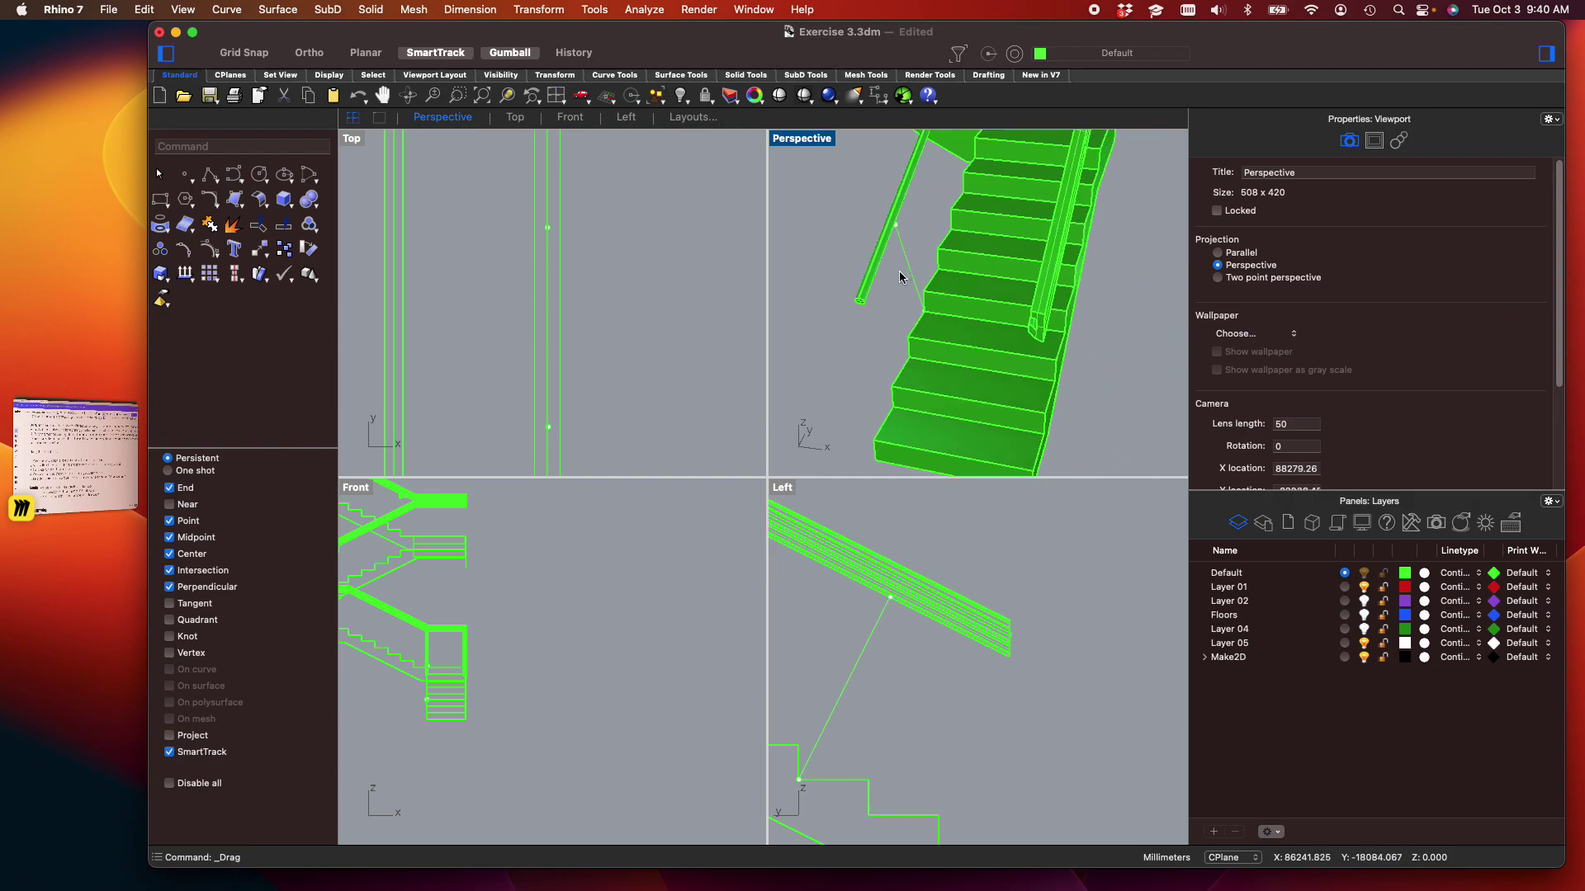
Pipe the slanted line with a 1" radius and flat caps to form a baluster, and clear the selection
{"action": "left_click", "coordinate": [909, 270]}
{"action": "left_click", "coordinate": [968, 294]}
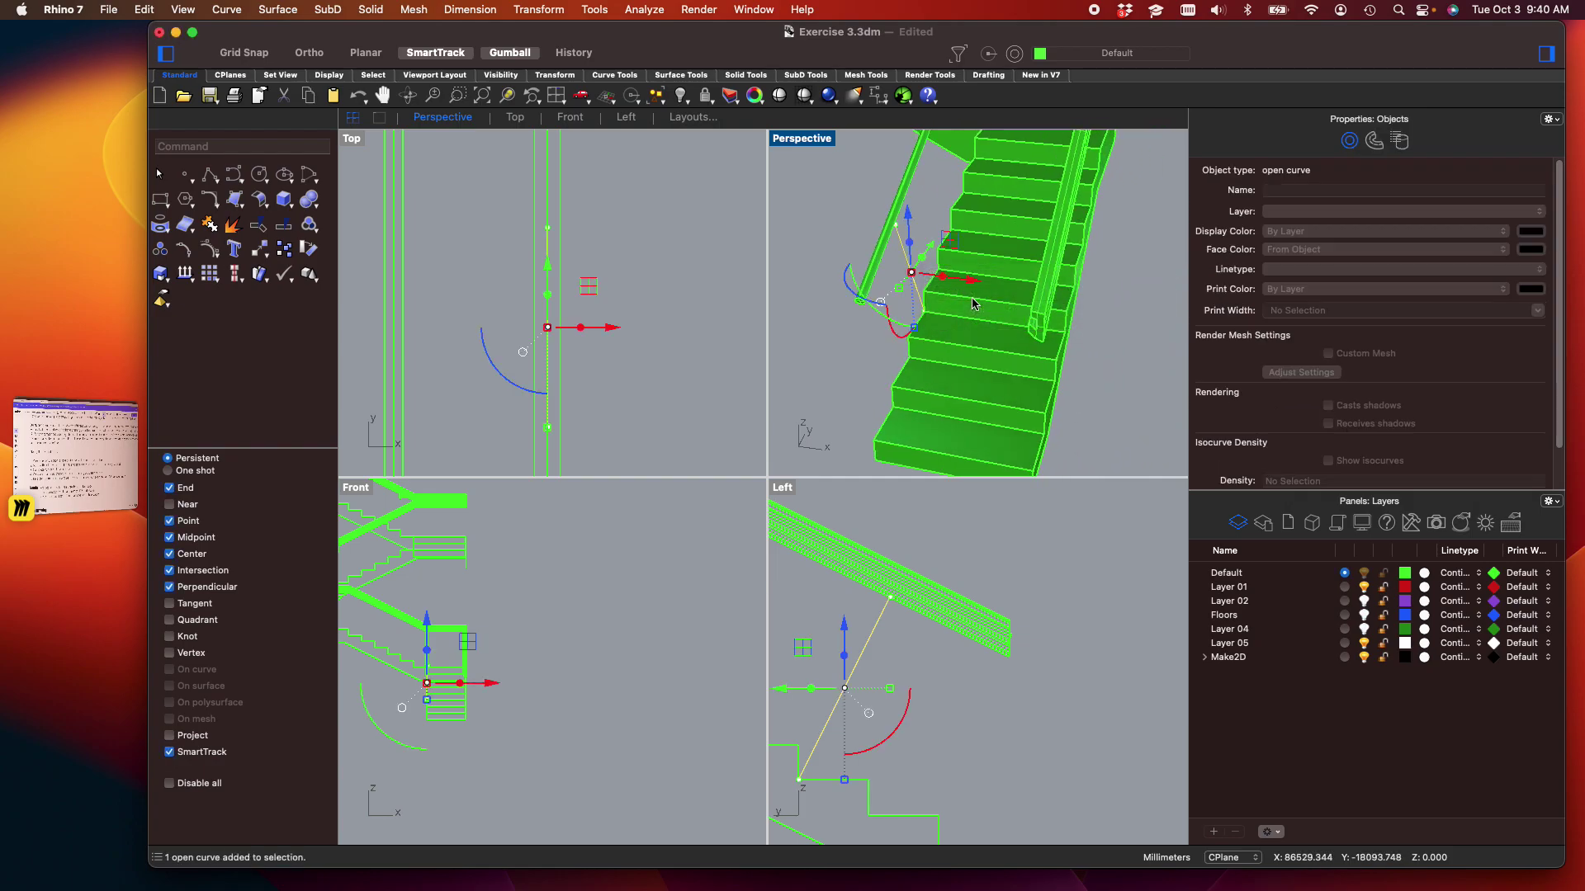
{"action": "key", "text": "Return"}
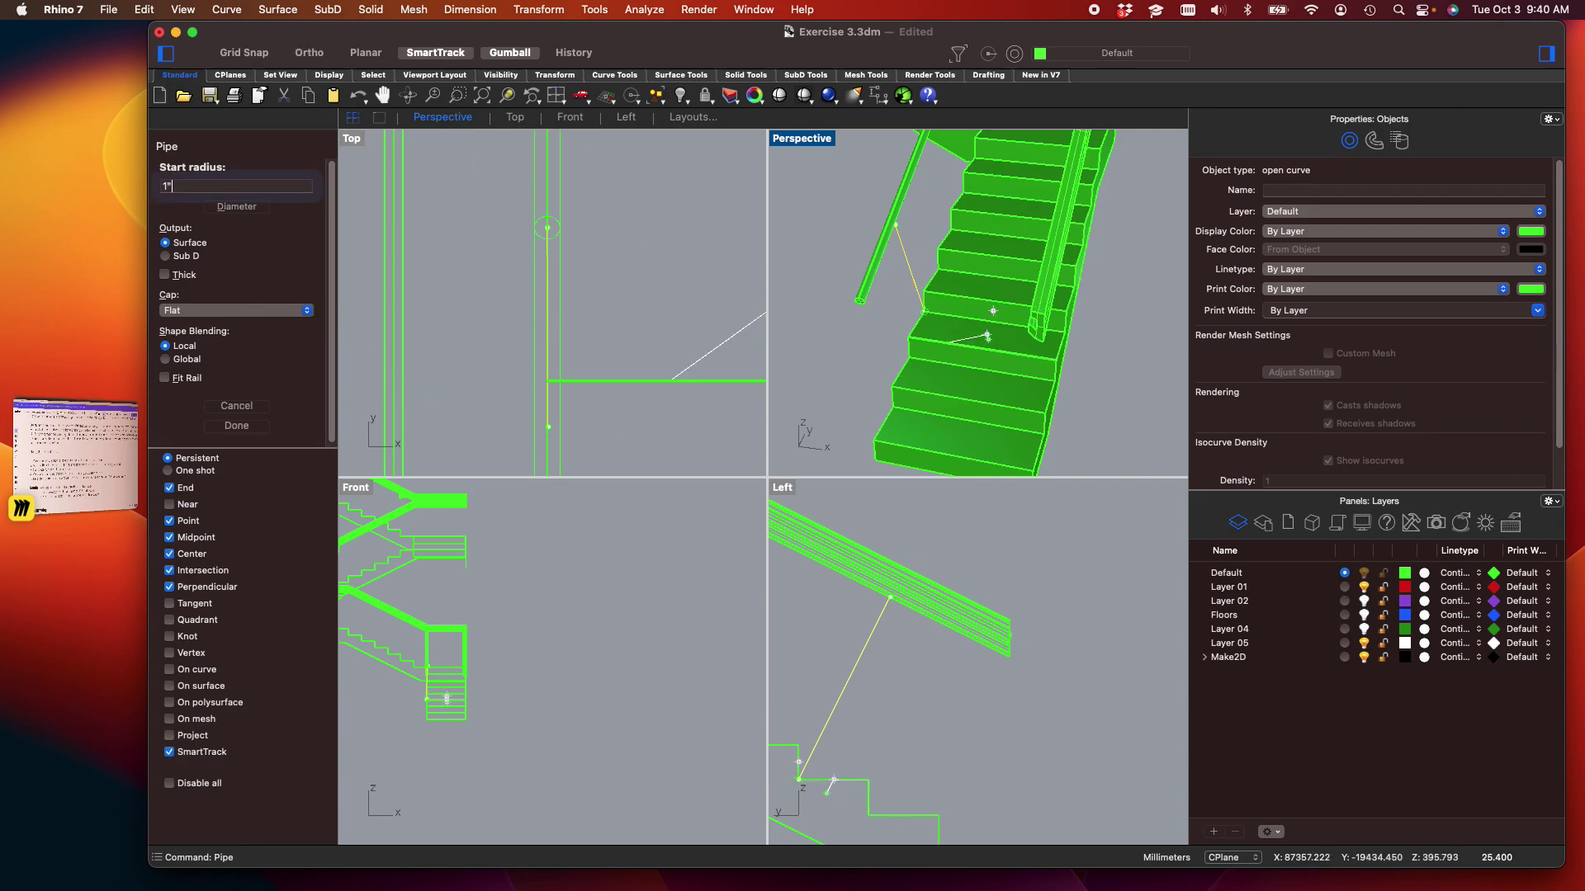
{"action": "key", "text": "Return"}
{"action": "key", "text": "Return"}
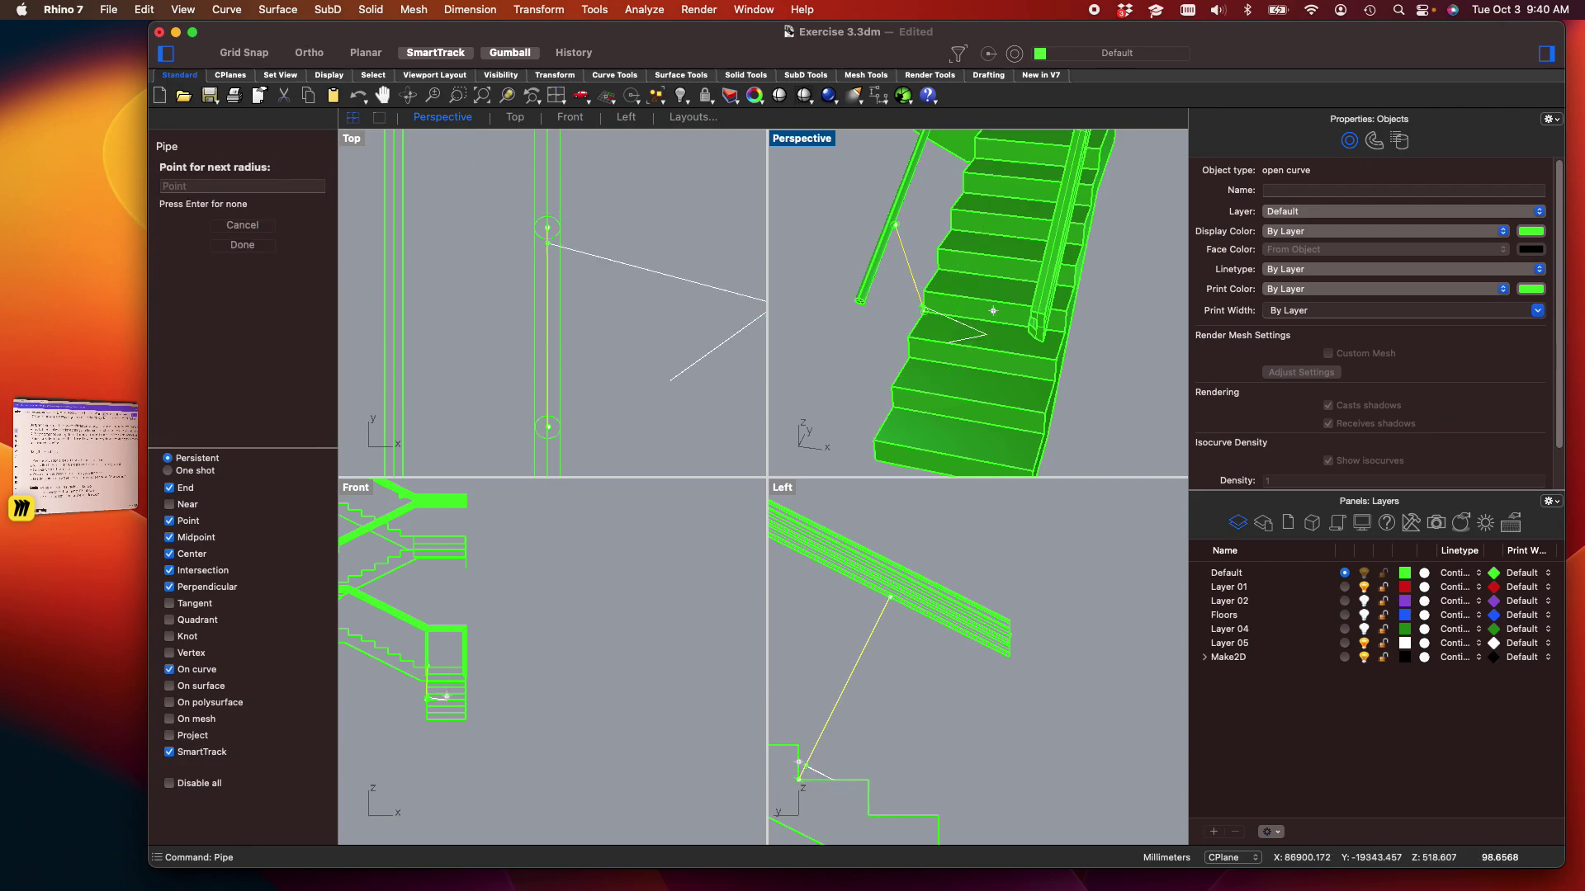
{"action": "key", "text": "Return"}
{"action": "key", "text": "Escape"}
Shift the piped baluster slightly inward along the red axis so its base sits on the tread
{"action": "scroll", "coordinate": [881, 298], "scroll_direction": "up", "scroll_amount": 5}
{"action": "right_click_drag", "start_coordinate": [933, 275], "coordinate": [844, 239]}
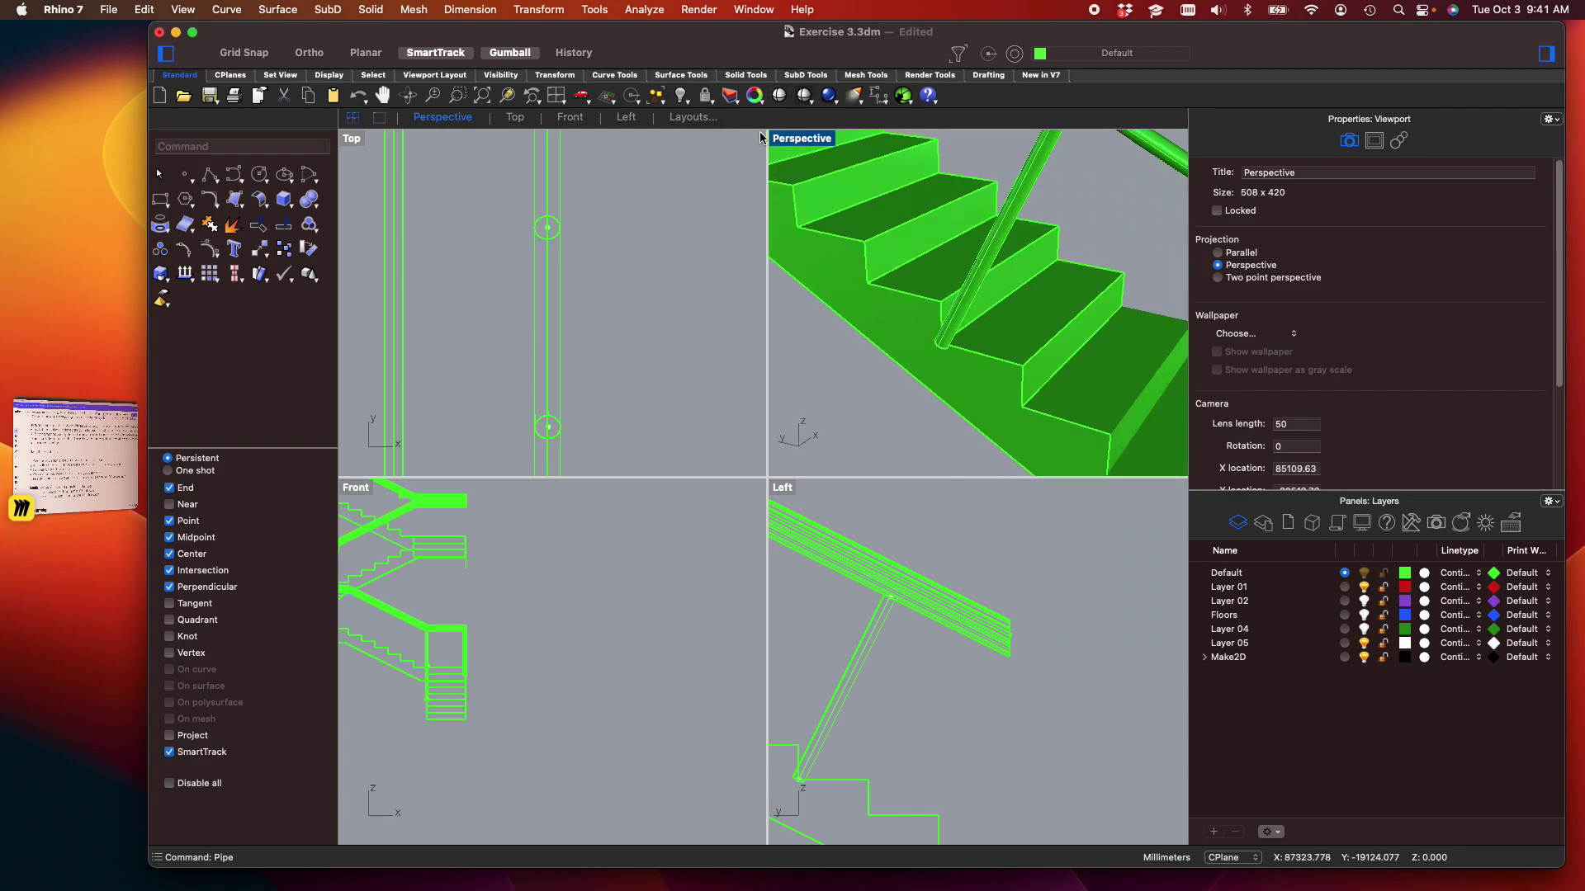
{"action": "double_click", "coordinate": [784, 141]}
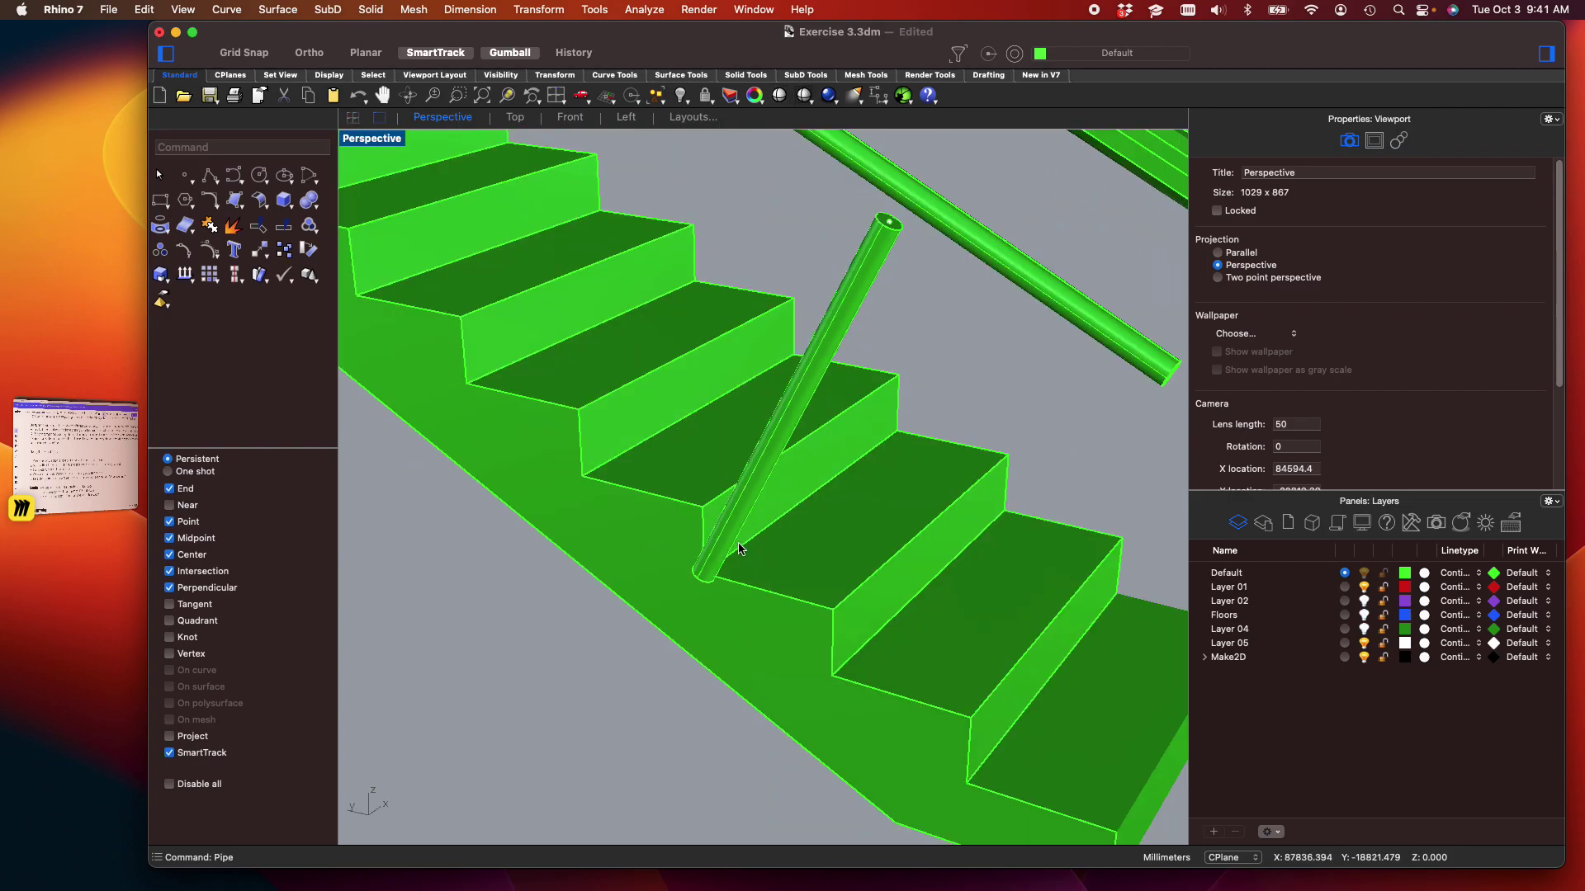
{"action": "left_click", "coordinate": [721, 542]}
{"action": "scroll", "coordinate": [797, 405], "scroll_direction": "up", "scroll_amount": 2}
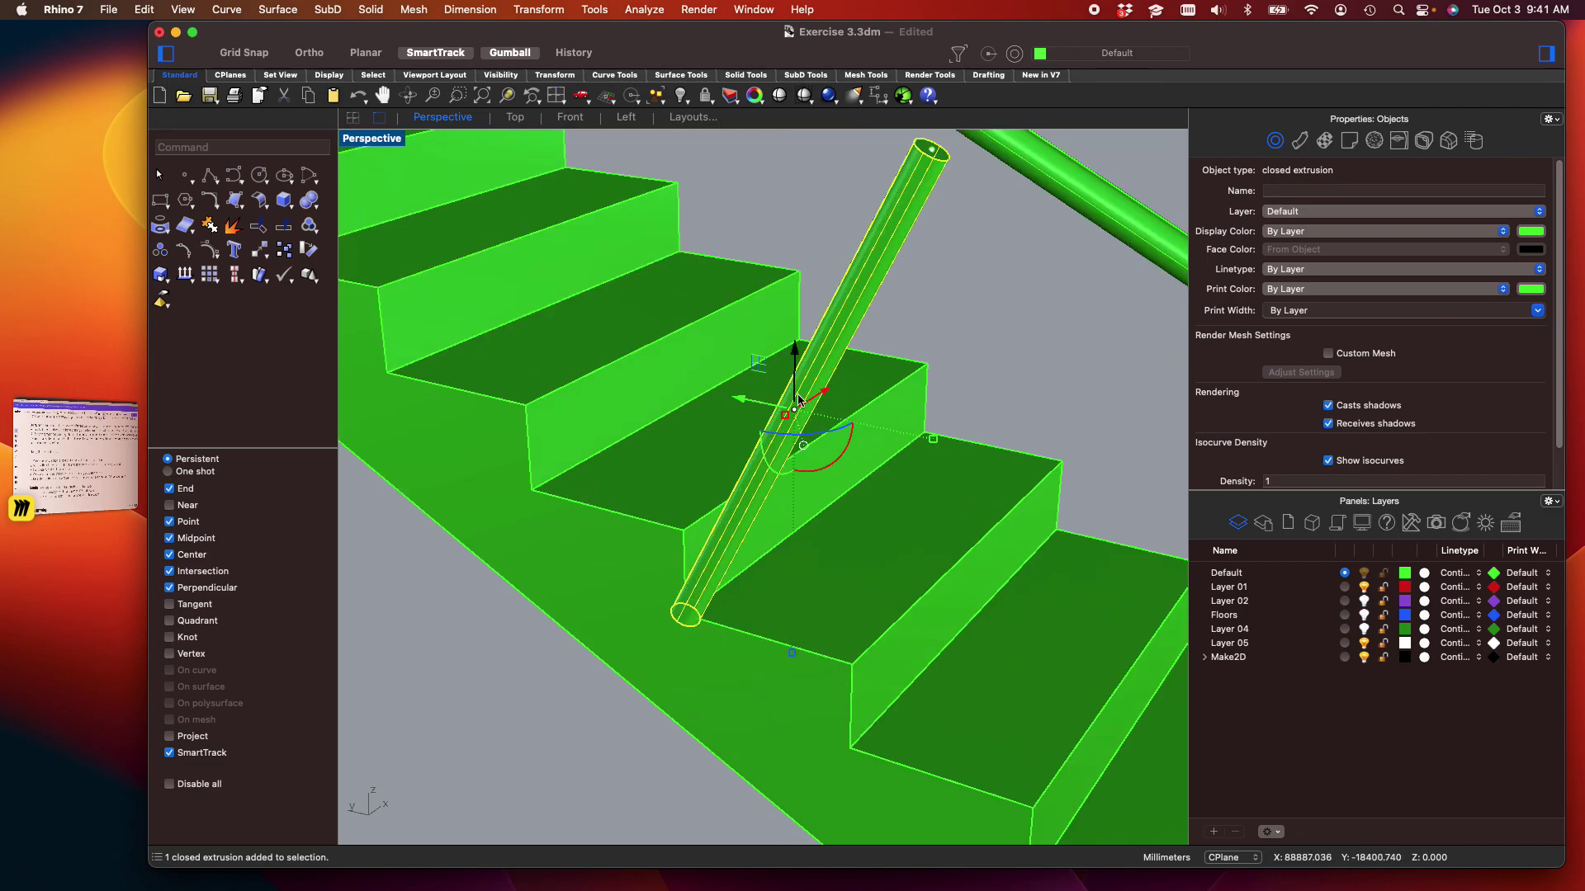
{"action": "left_click_drag", "start_coordinate": [826, 395], "coordinate": [829, 383]}
{"action": "key", "text": "Escape"}
Examine the baluster's base on the tread and the gap between its upper end and the inner handrail
{"action": "scroll", "coordinate": [683, 622], "scroll_direction": "up", "scroll_amount": 5}
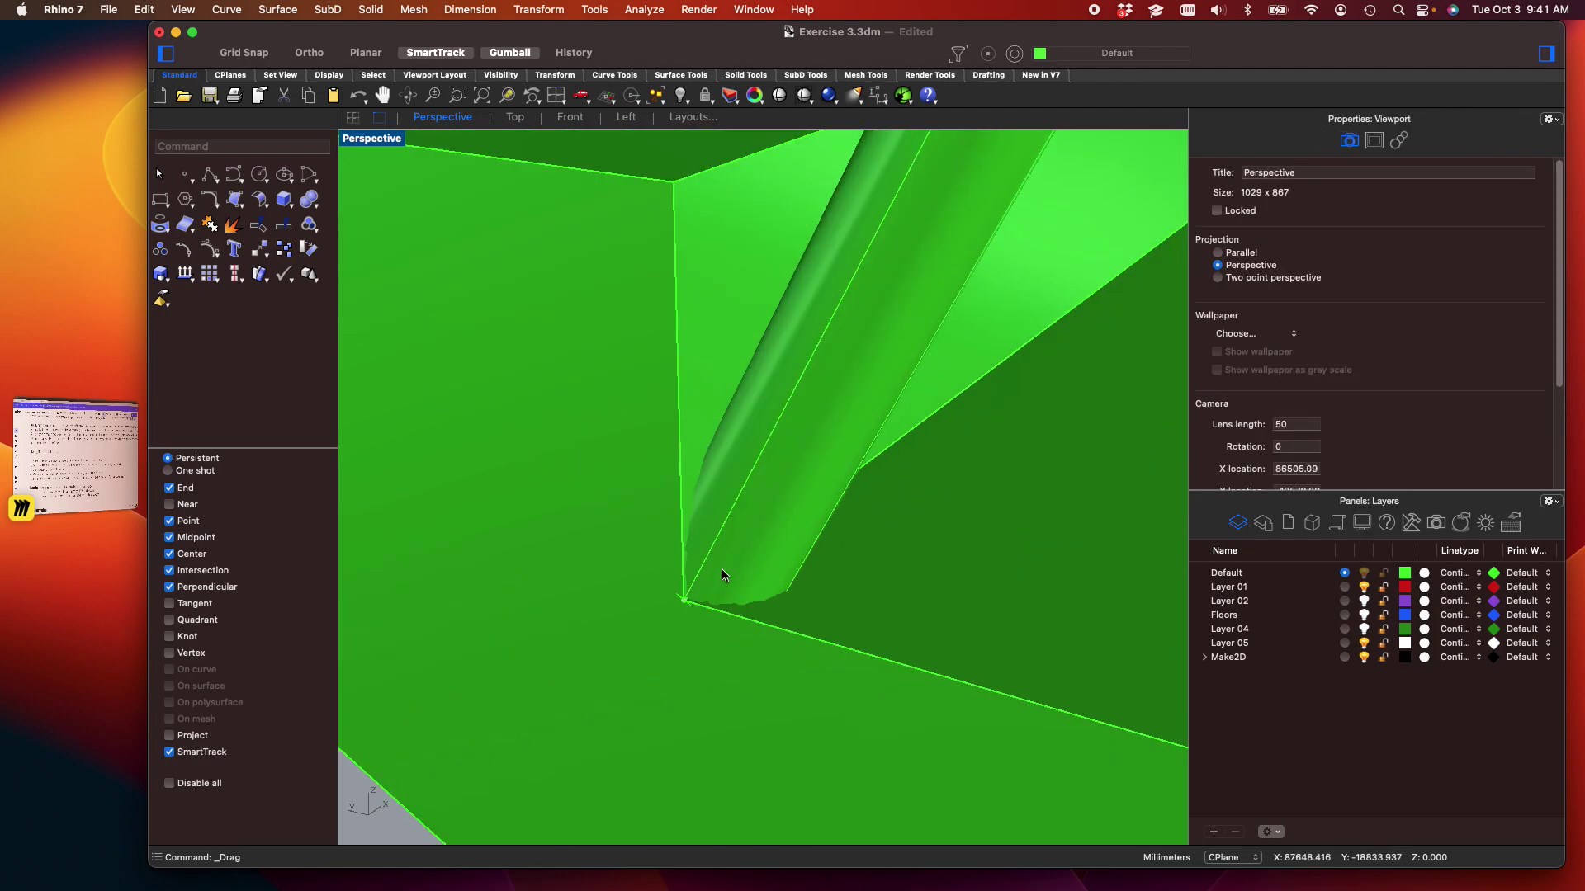
{"action": "scroll", "coordinate": [706, 581], "scroll_direction": "down", "scroll_amount": 8}
{"action": "right_click_drag", "start_coordinate": [740, 587], "coordinate": [752, 535]}
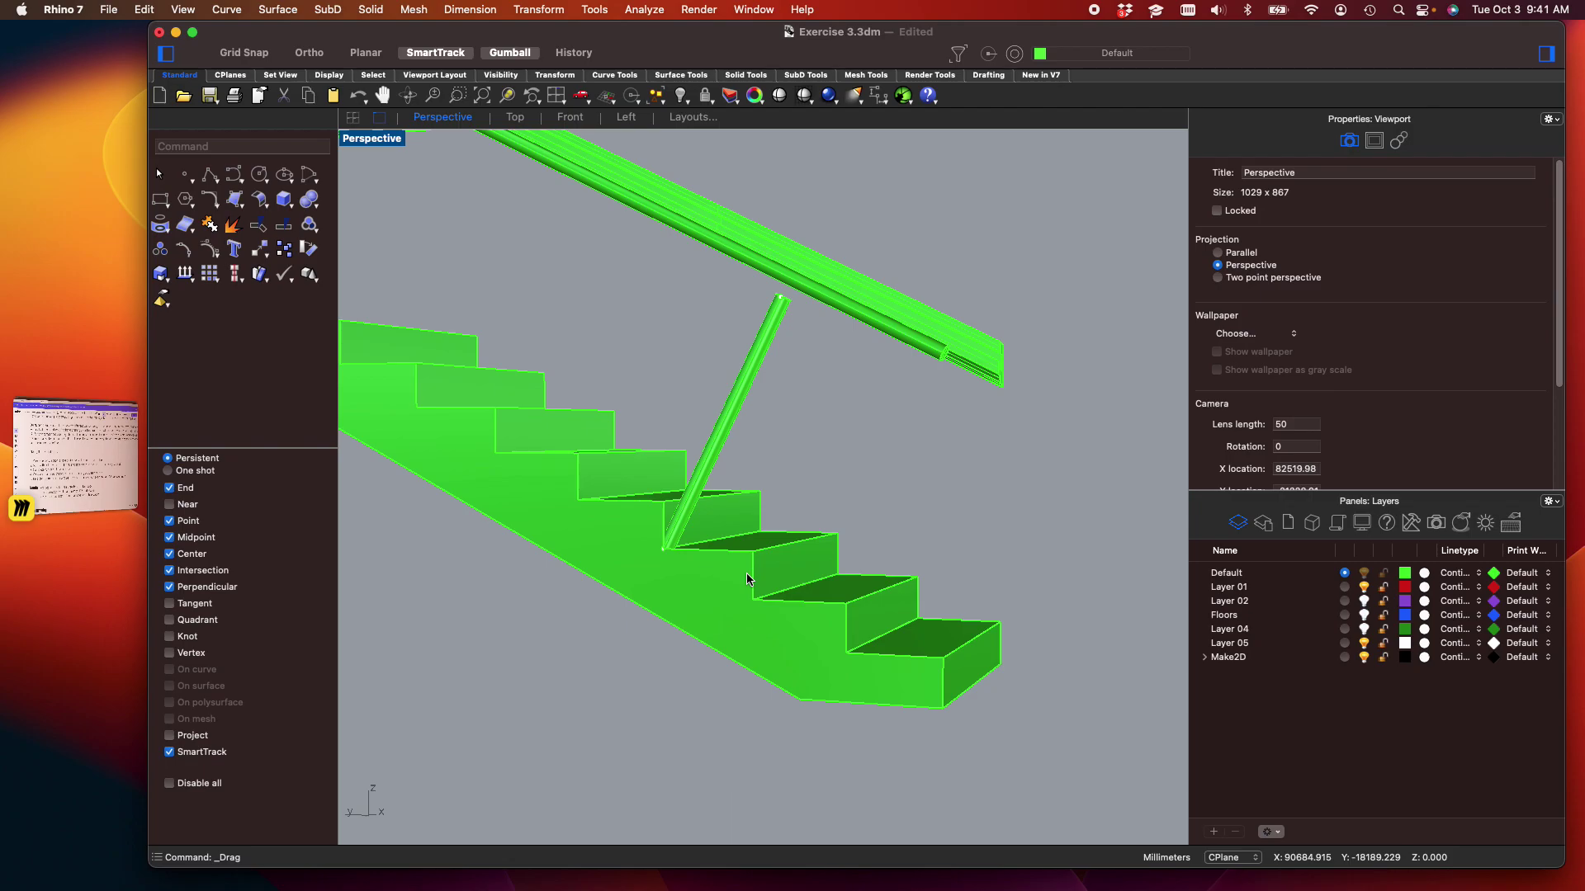
{"action": "scroll", "coordinate": [767, 511], "scroll_direction": "down", "scroll_amount": 3}
{"action": "scroll", "coordinate": [767, 511], "scroll_direction": "up", "scroll_amount": 2}
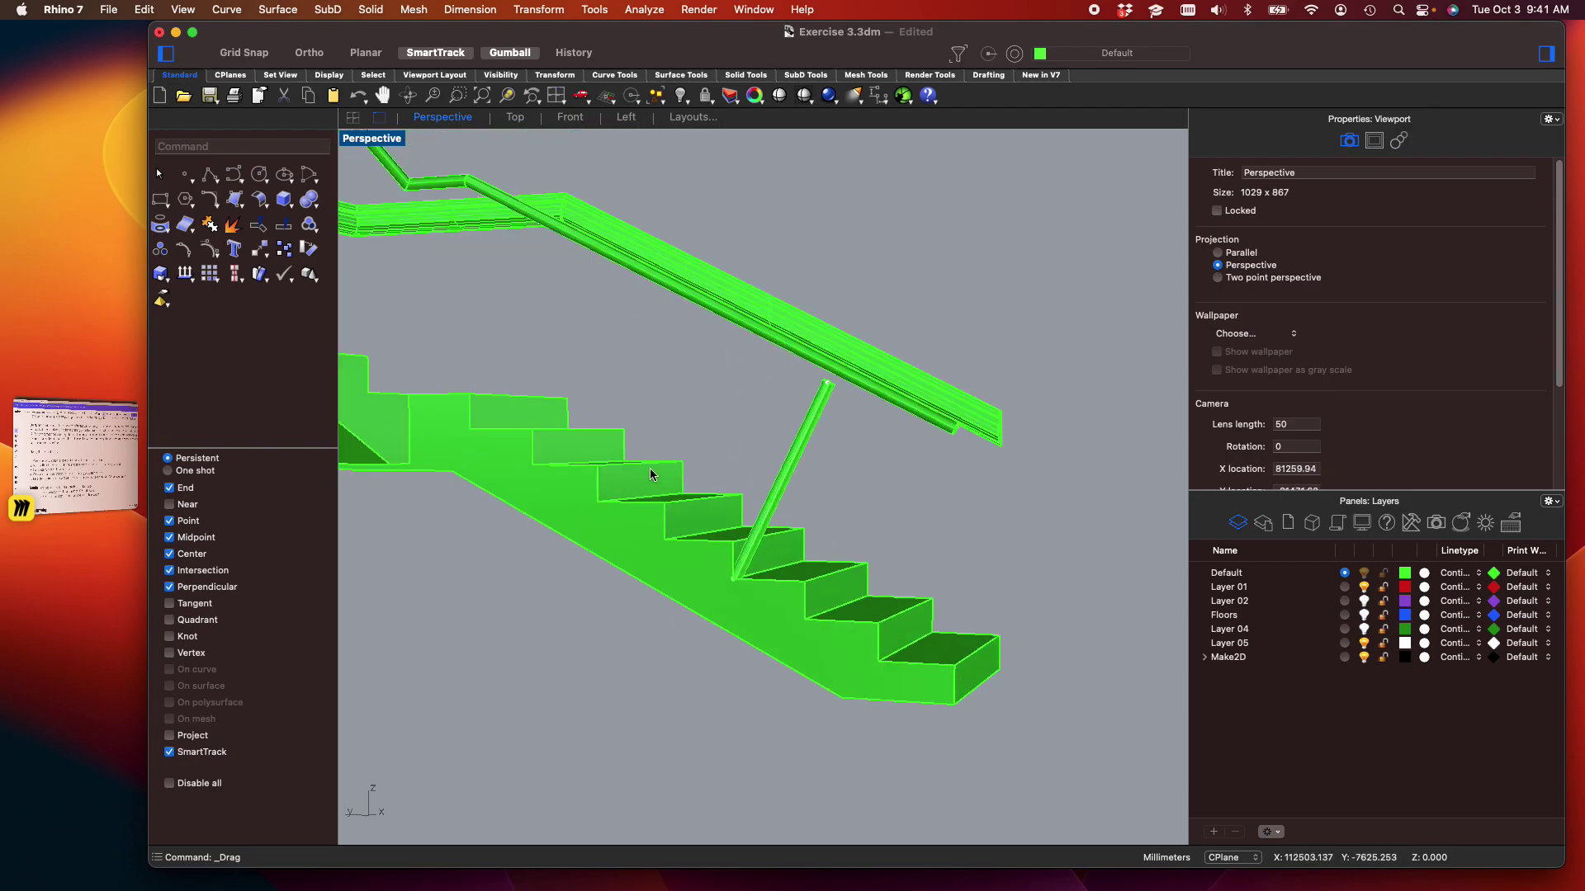
{"action": "scroll", "coordinate": [680, 390], "scroll_direction": "up", "scroll_amount": 4}
{"action": "right_click_drag", "start_coordinate": [1005, 477], "coordinate": [779, 450], "text": "shift"}
{"action": "scroll", "coordinate": [655, 417], "scroll_direction": "up", "scroll_amount": 5}
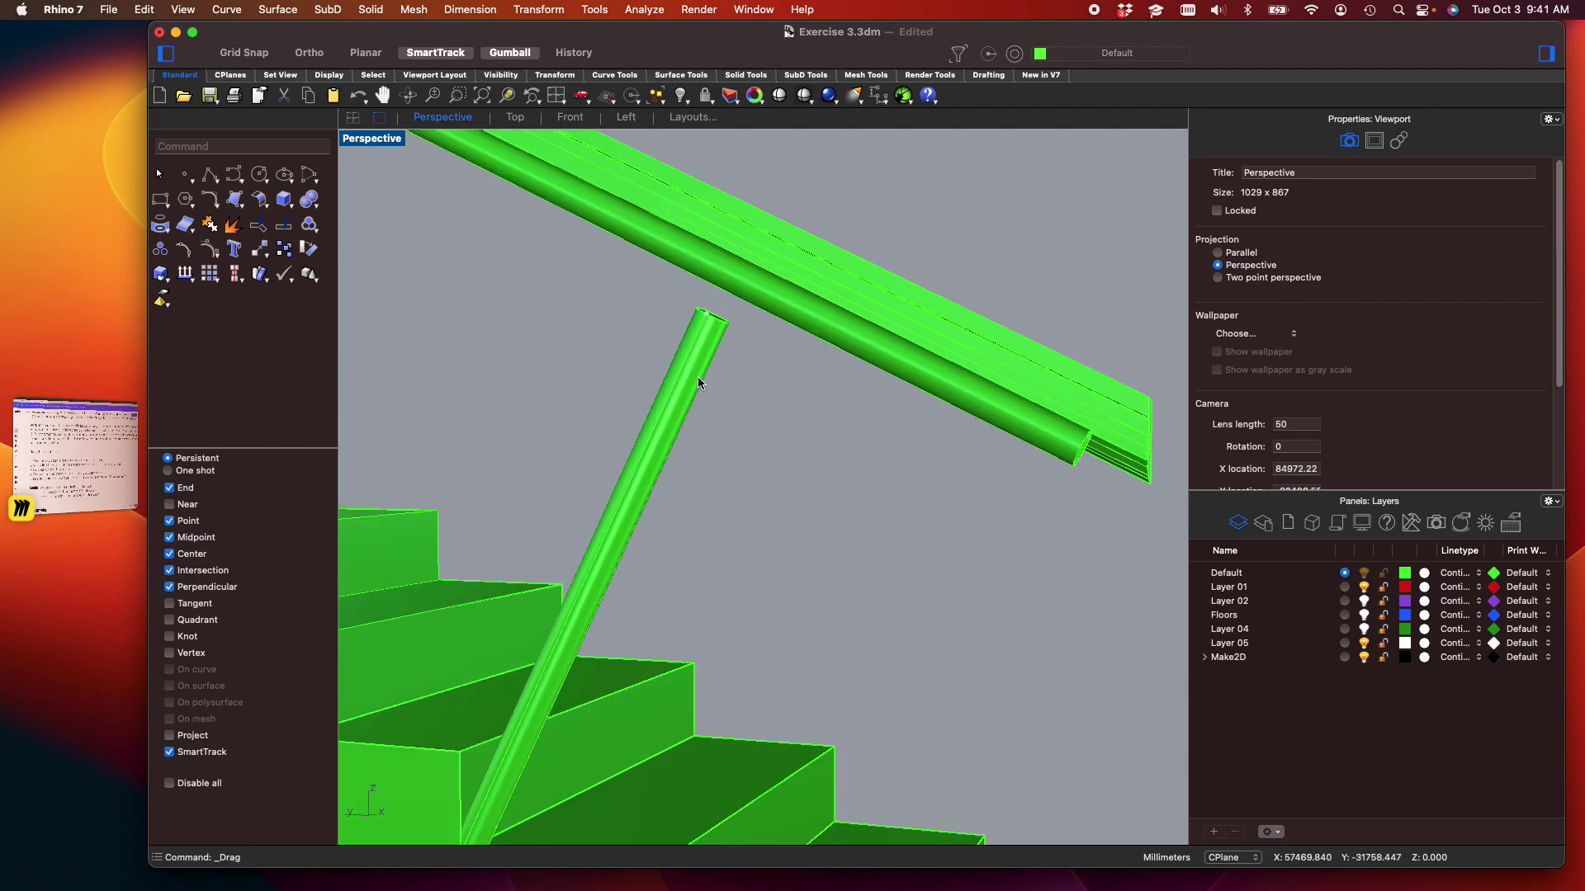
Extrude the baluster's top face with ExtrudeSrf as a solid by about 46 mm toward the inner handrail
{"action": "left_click", "coordinate": [696, 376]}
{"action": "right_click_drag", "start_coordinate": [667, 520], "coordinate": [657, 592], "text": "shift"}
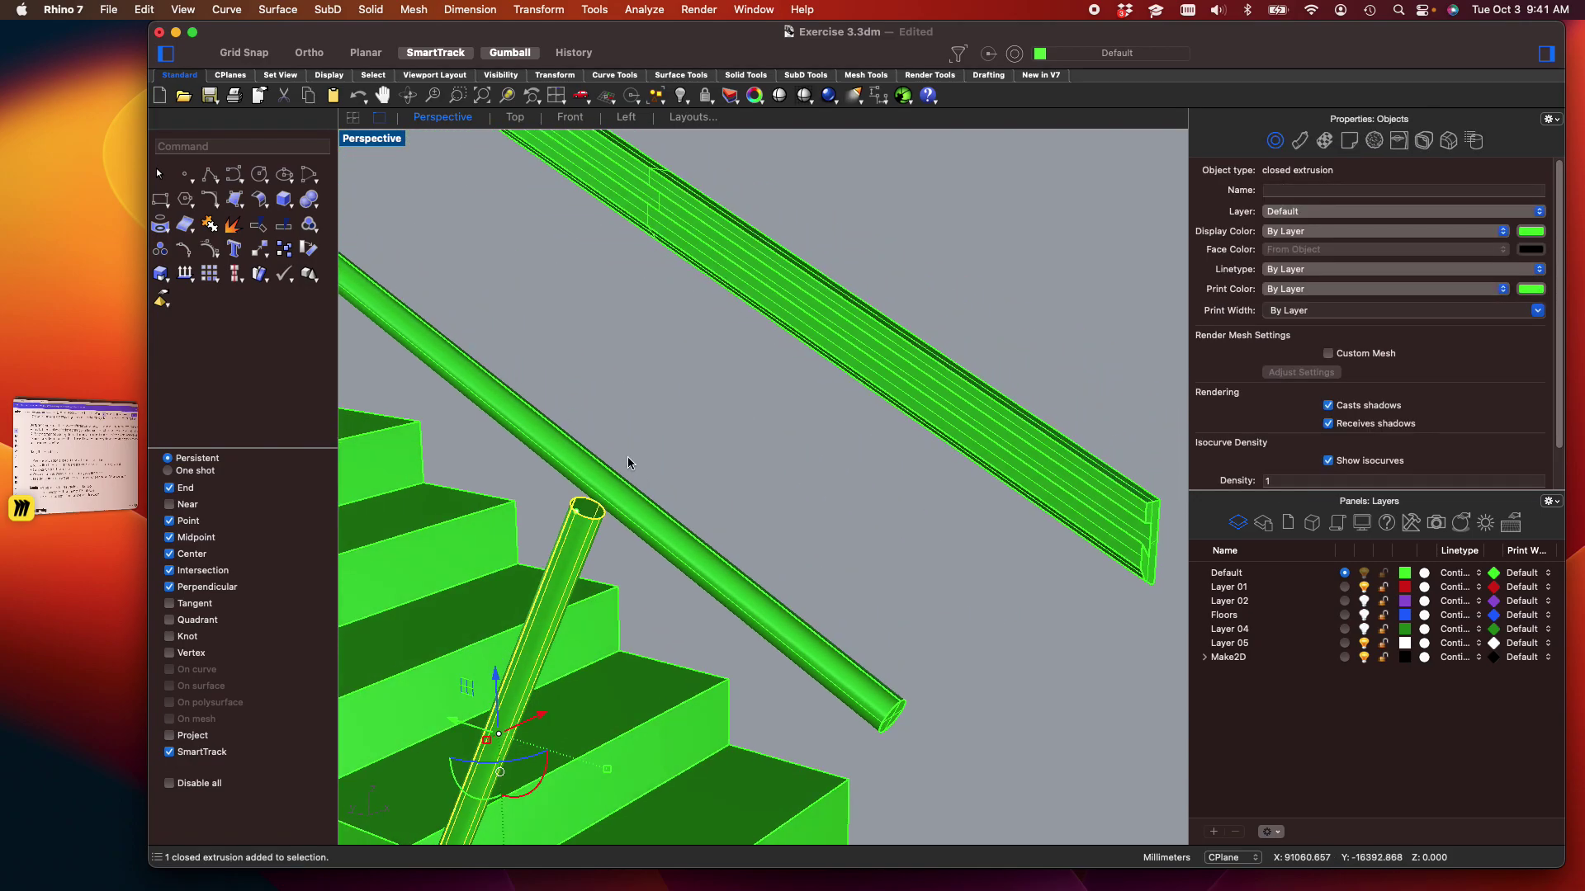
{"action": "scroll", "coordinate": [590, 518], "scroll_direction": "up", "scroll_amount": 3}
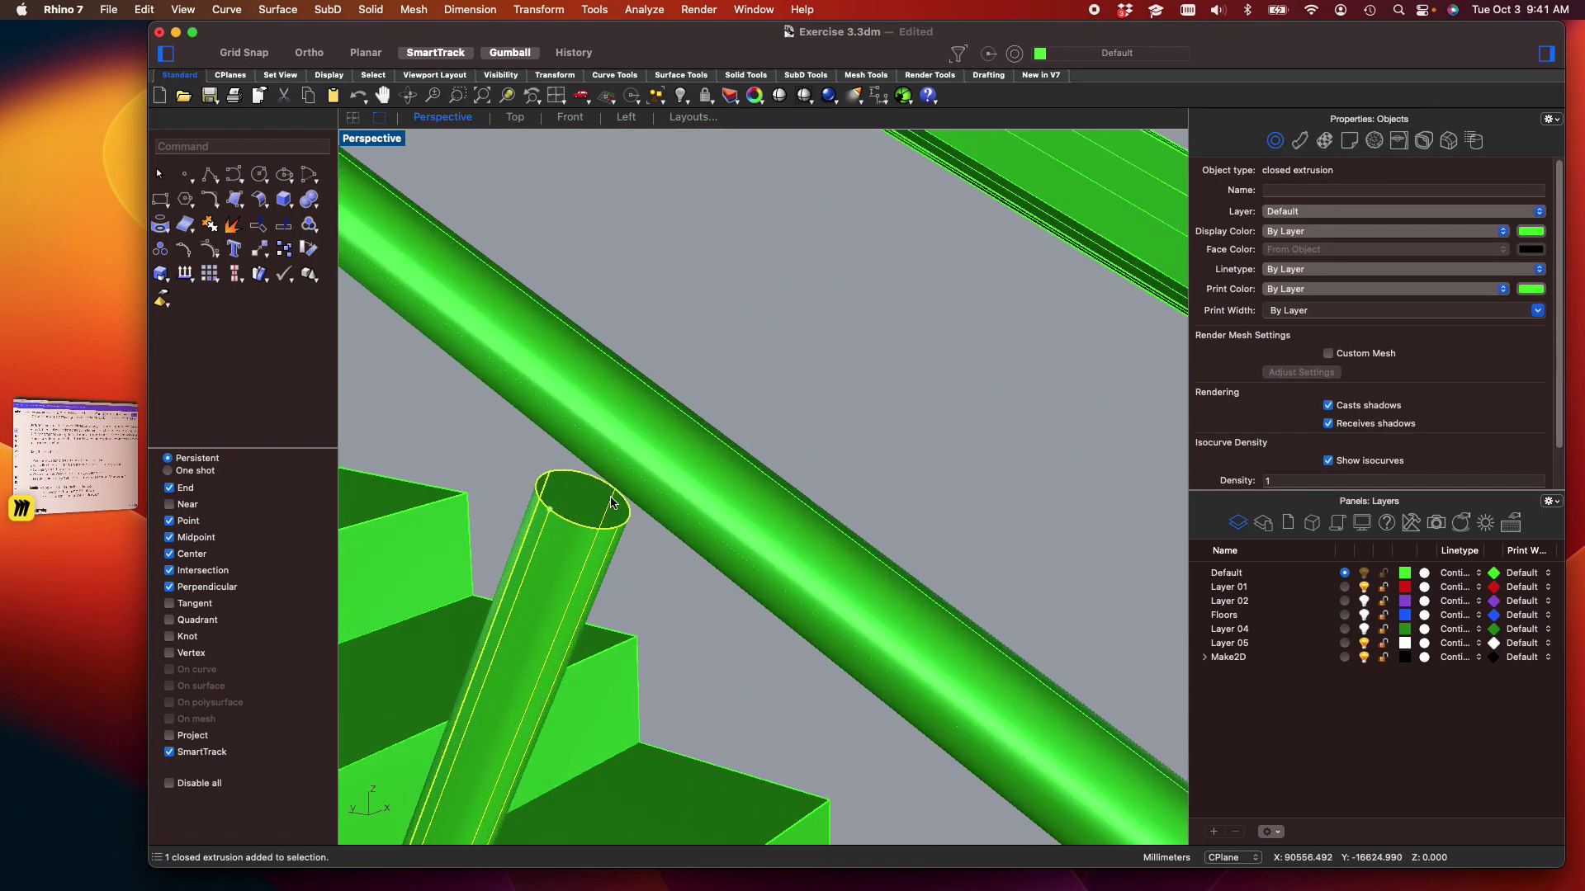
{"action": "type", "text": "trude"}
{"action": "key", "text": "Down"}
{"action": "key", "text": "Down"}
{"action": "key", "text": "Down"}
{"action": "key", "text": "Down"}
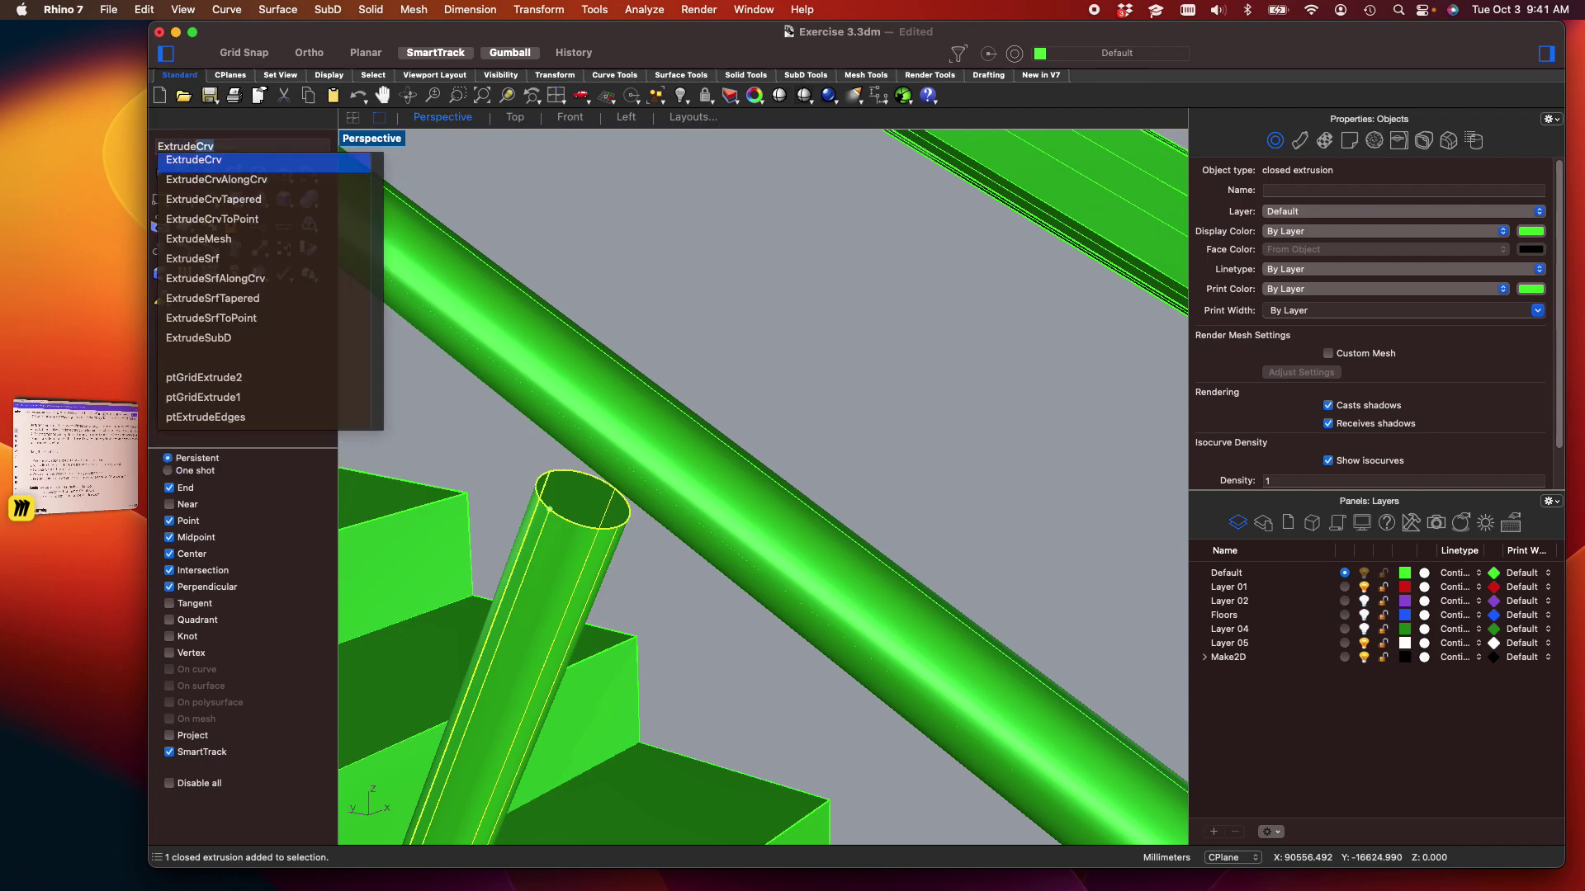
{"action": "key", "text": "Return"}
{"action": "left_click", "coordinate": [605, 515]}
{"action": "key", "text": "Return"}
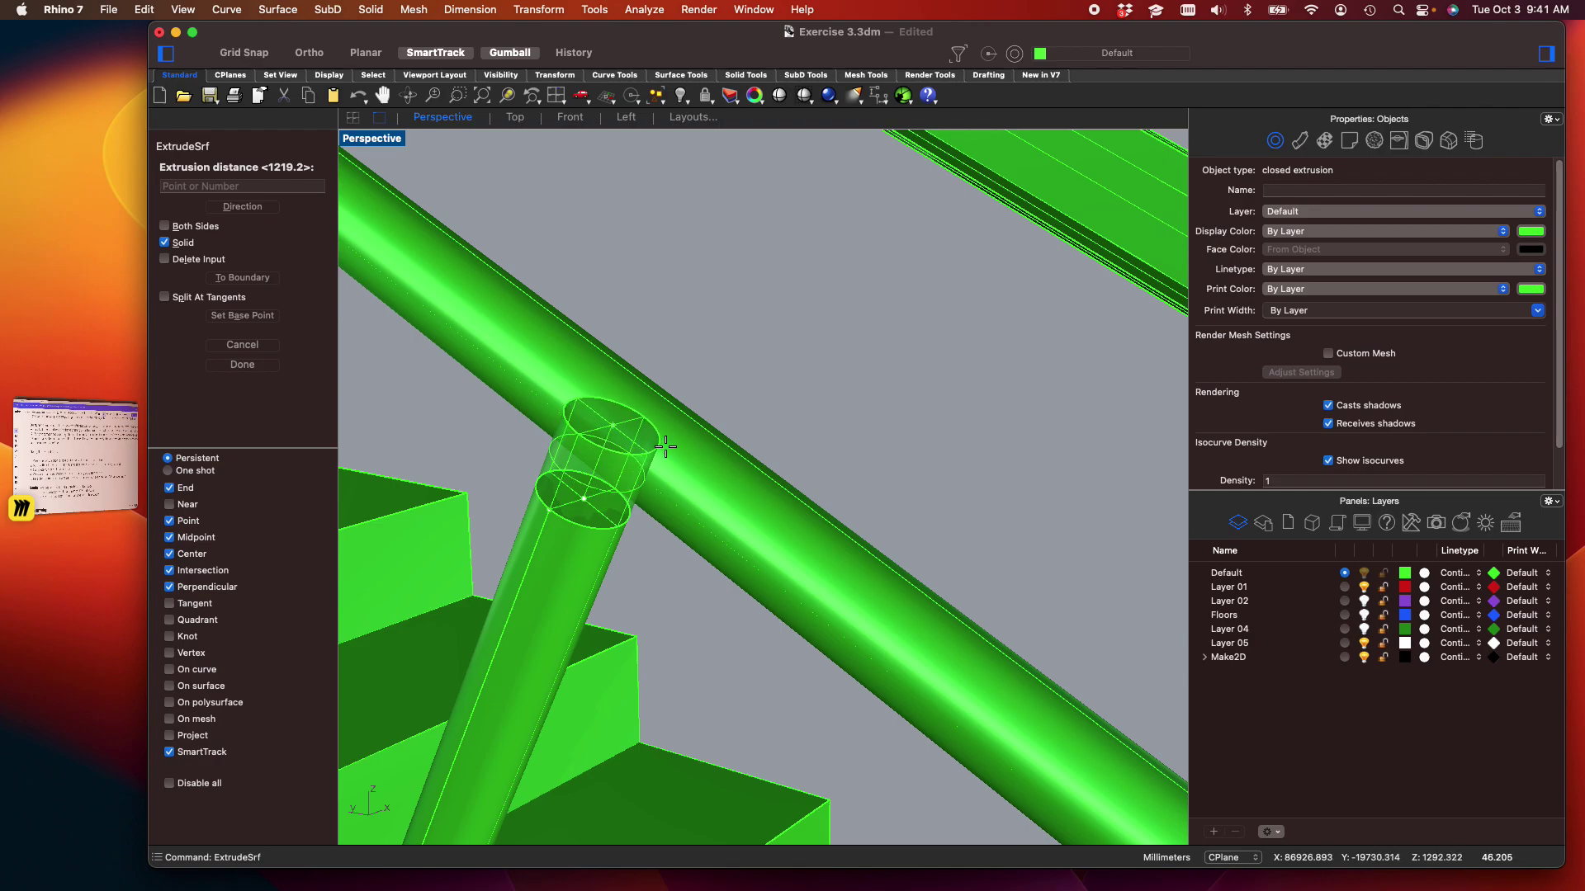
{"action": "left_click", "coordinate": [665, 442]}
Examine the baluster's extension and its junction with the inner handrail from several angles along the lower flight
{"action": "scroll", "coordinate": [829, 381], "scroll_direction": "down", "scroll_amount": 3}
{"action": "right_click_drag", "start_coordinate": [813, 466], "coordinate": [682, 228]}
{"action": "scroll", "coordinate": [747, 144], "scroll_direction": "up", "scroll_amount": 2}
{"action": "scroll", "coordinate": [805, 384], "scroll_direction": "up", "scroll_amount": 8}
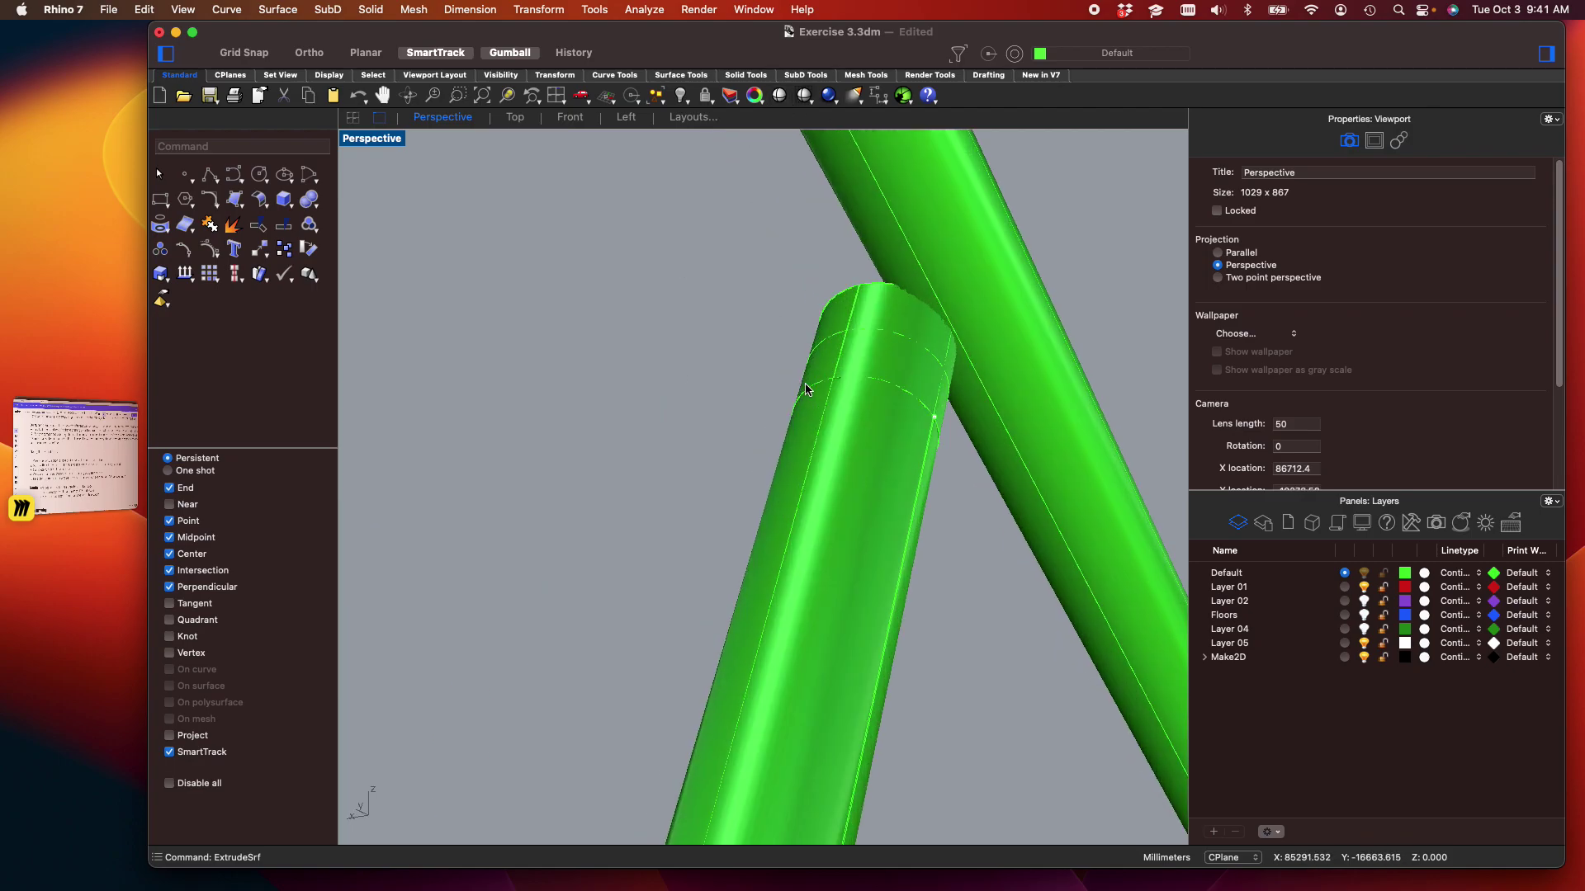
{"action": "left_click", "coordinate": [891, 346]}
{"action": "scroll", "coordinate": [932, 382], "scroll_direction": "down", "scroll_amount": 10}
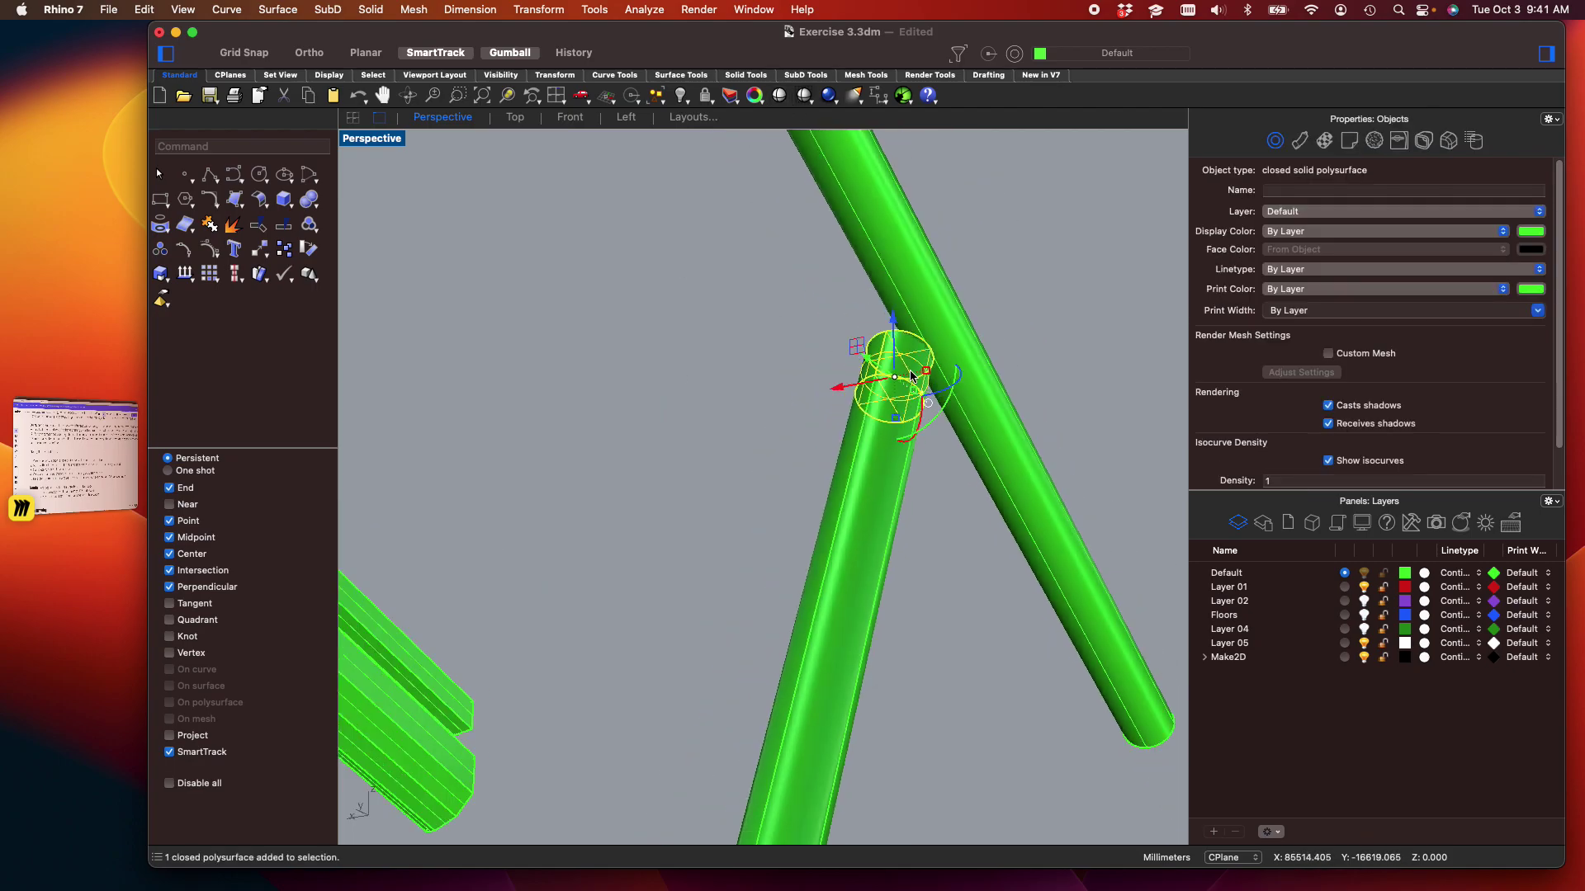
{"action": "key", "text": "Escape"}
{"action": "scroll", "coordinate": [932, 374], "scroll_direction": "up", "scroll_amount": 3}
{"action": "scroll", "coordinate": [932, 374], "scroll_direction": "down", "scroll_amount": 5}
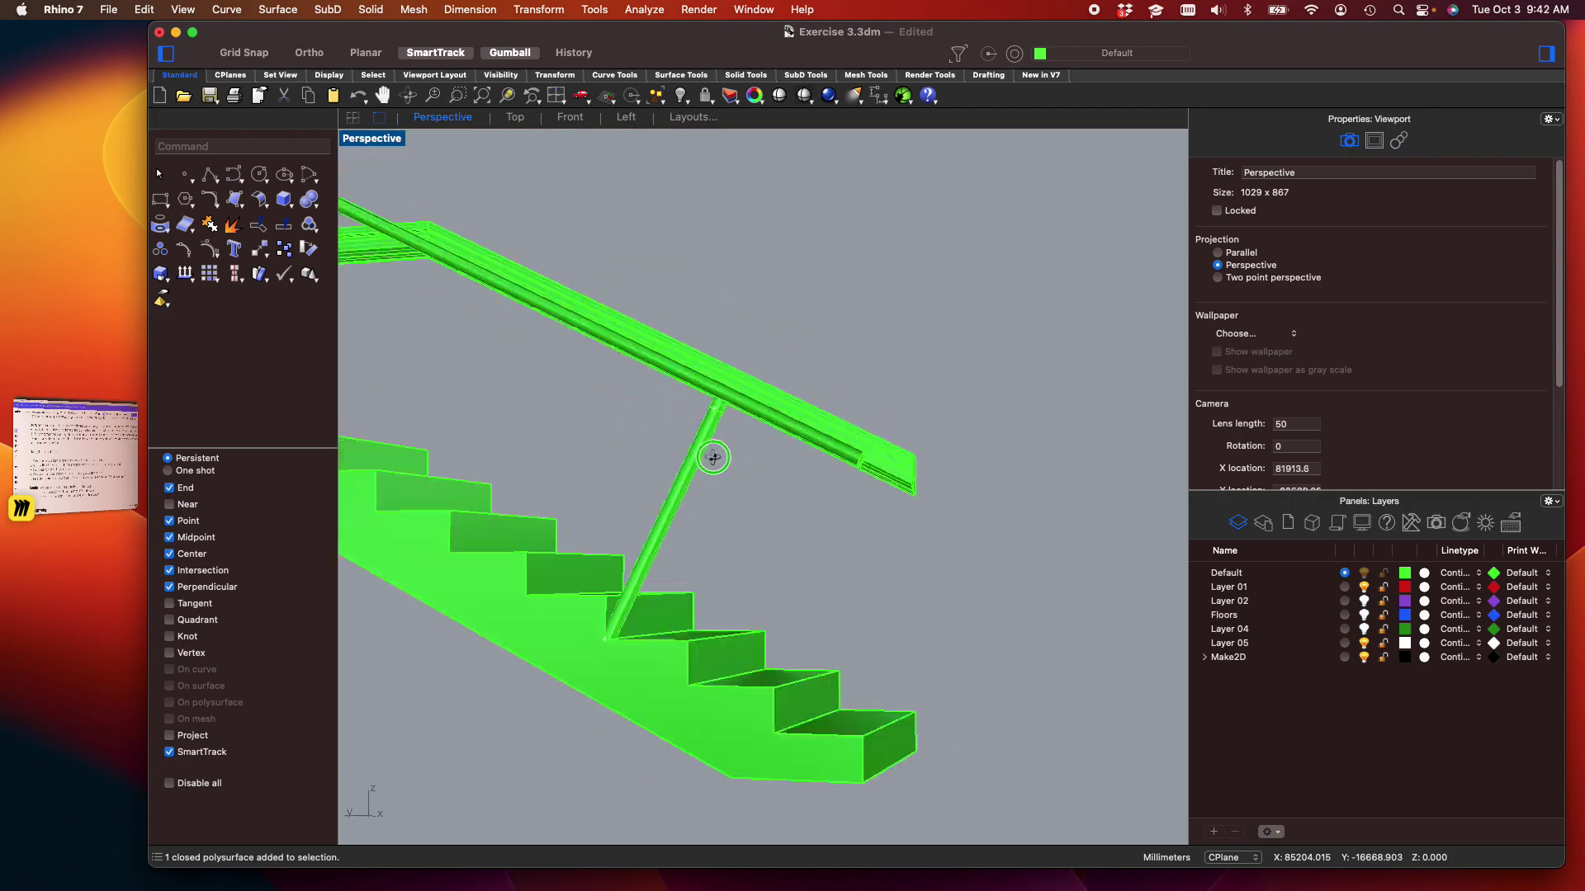
{"action": "right_click_drag", "start_coordinate": [732, 449], "coordinate": [407, 488]}
{"action": "scroll", "coordinate": [403, 453], "scroll_direction": "up", "scroll_amount": 3}
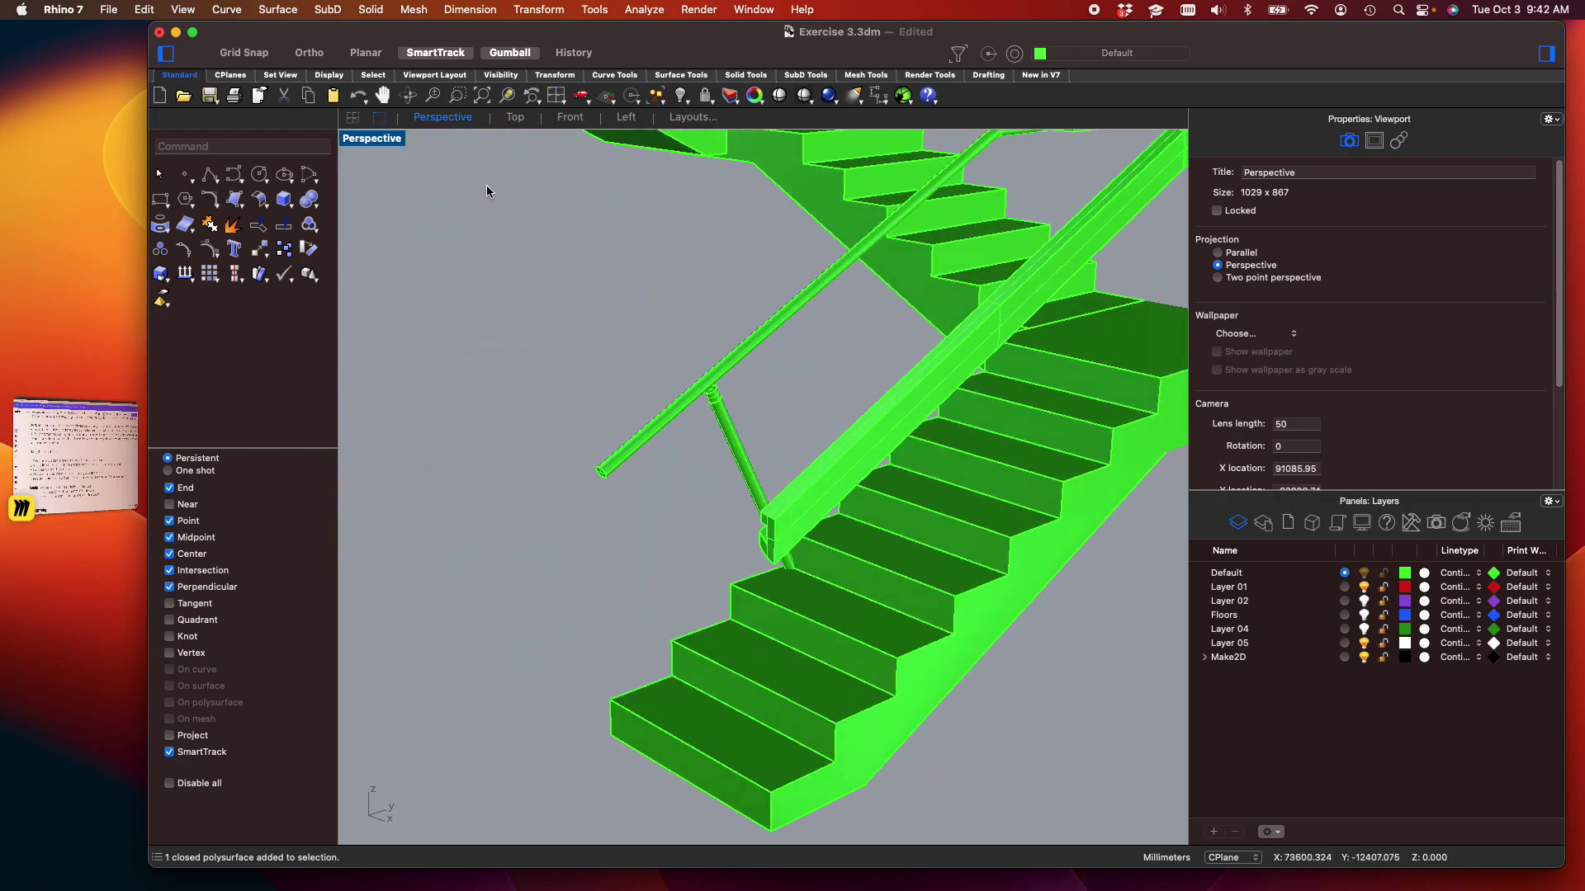
Set the perspective viewport's display mode to Rendered to check the baluster's junction with the inner handrail
{"action": "right_click", "coordinate": [390, 145]}
{"action": "left_click", "coordinate": [446, 608]}
{"action": "scroll", "coordinate": [744, 390], "scroll_direction": "up", "scroll_amount": 5}
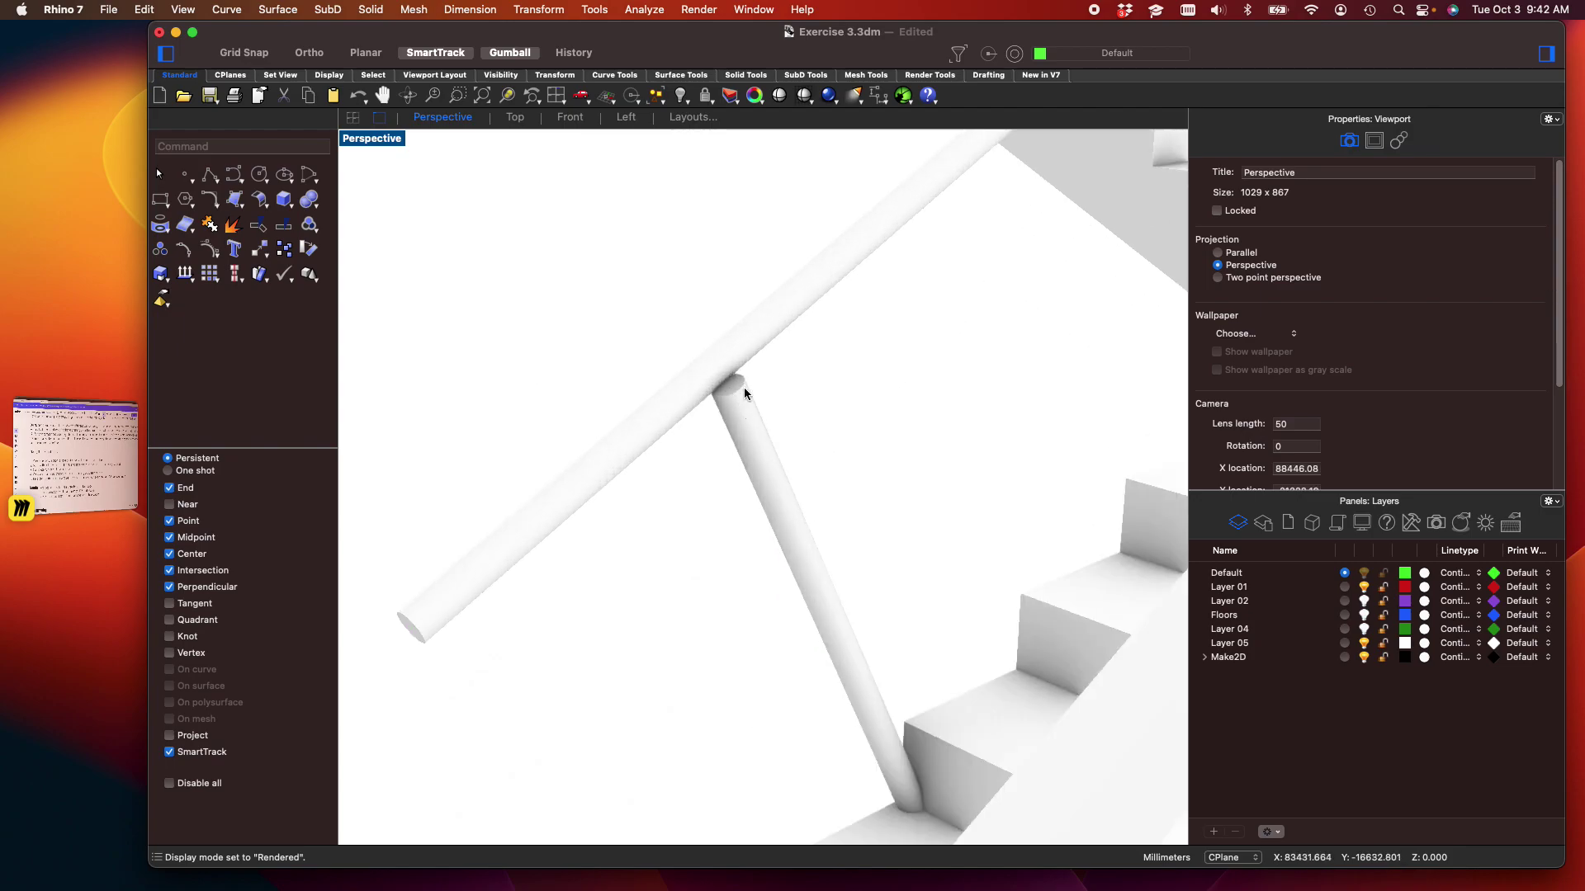
{"action": "left_click", "coordinate": [715, 410]}
{"action": "left_click_drag", "start_coordinate": [741, 428], "coordinate": [730, 425]}
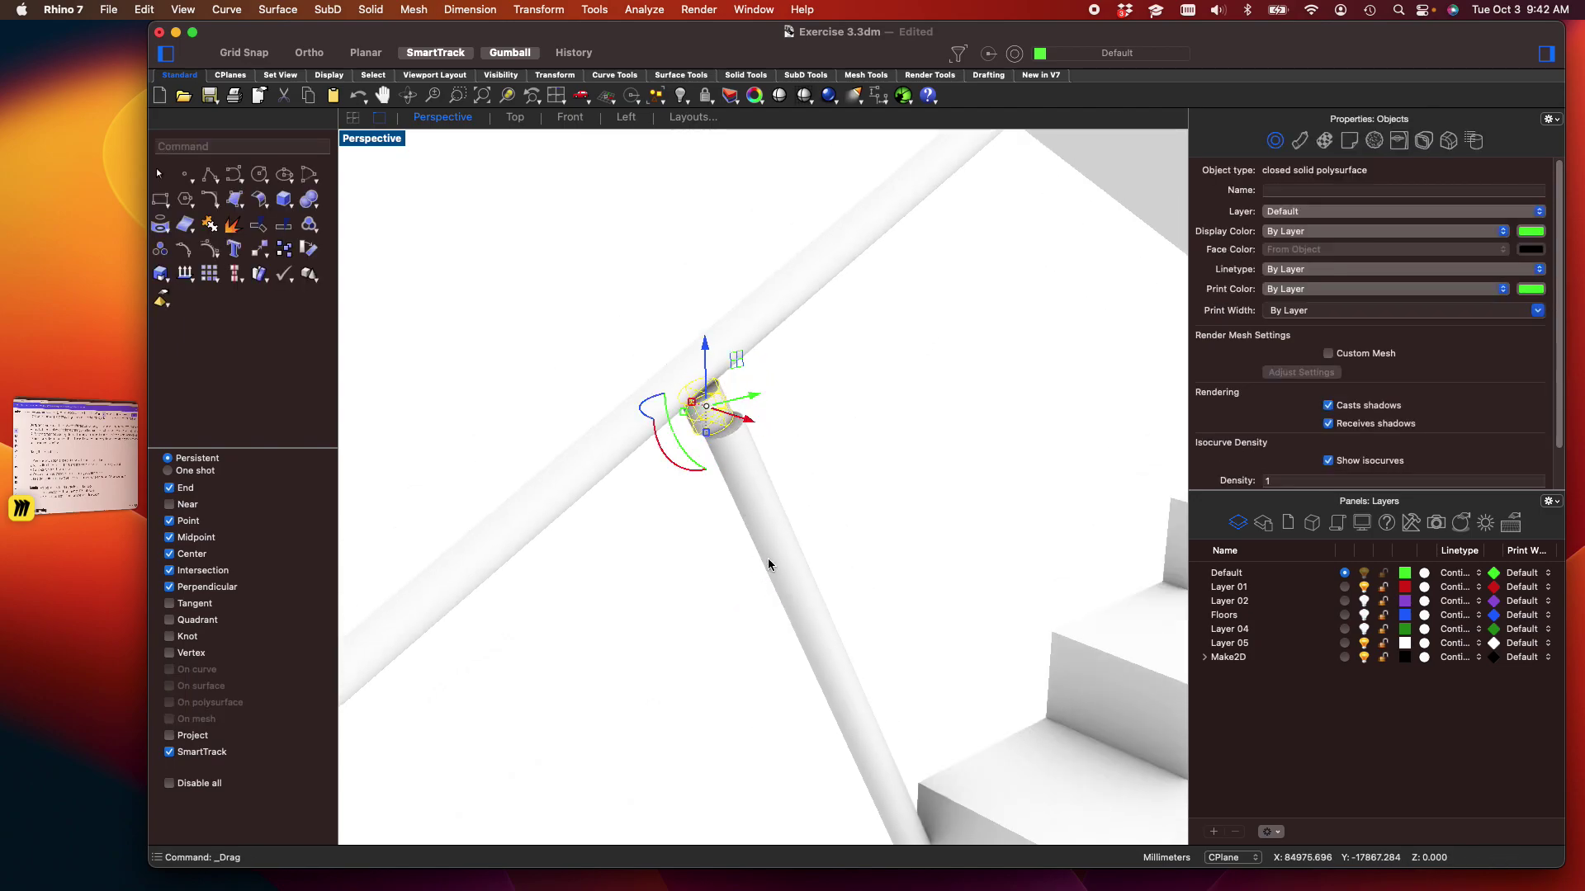
{"action": "key", "text": "super+z"}
Shift the baluster and its upper extension together slightly inward along the red axis, toward the inner handrail
{"action": "left_click", "coordinate": [765, 492]}
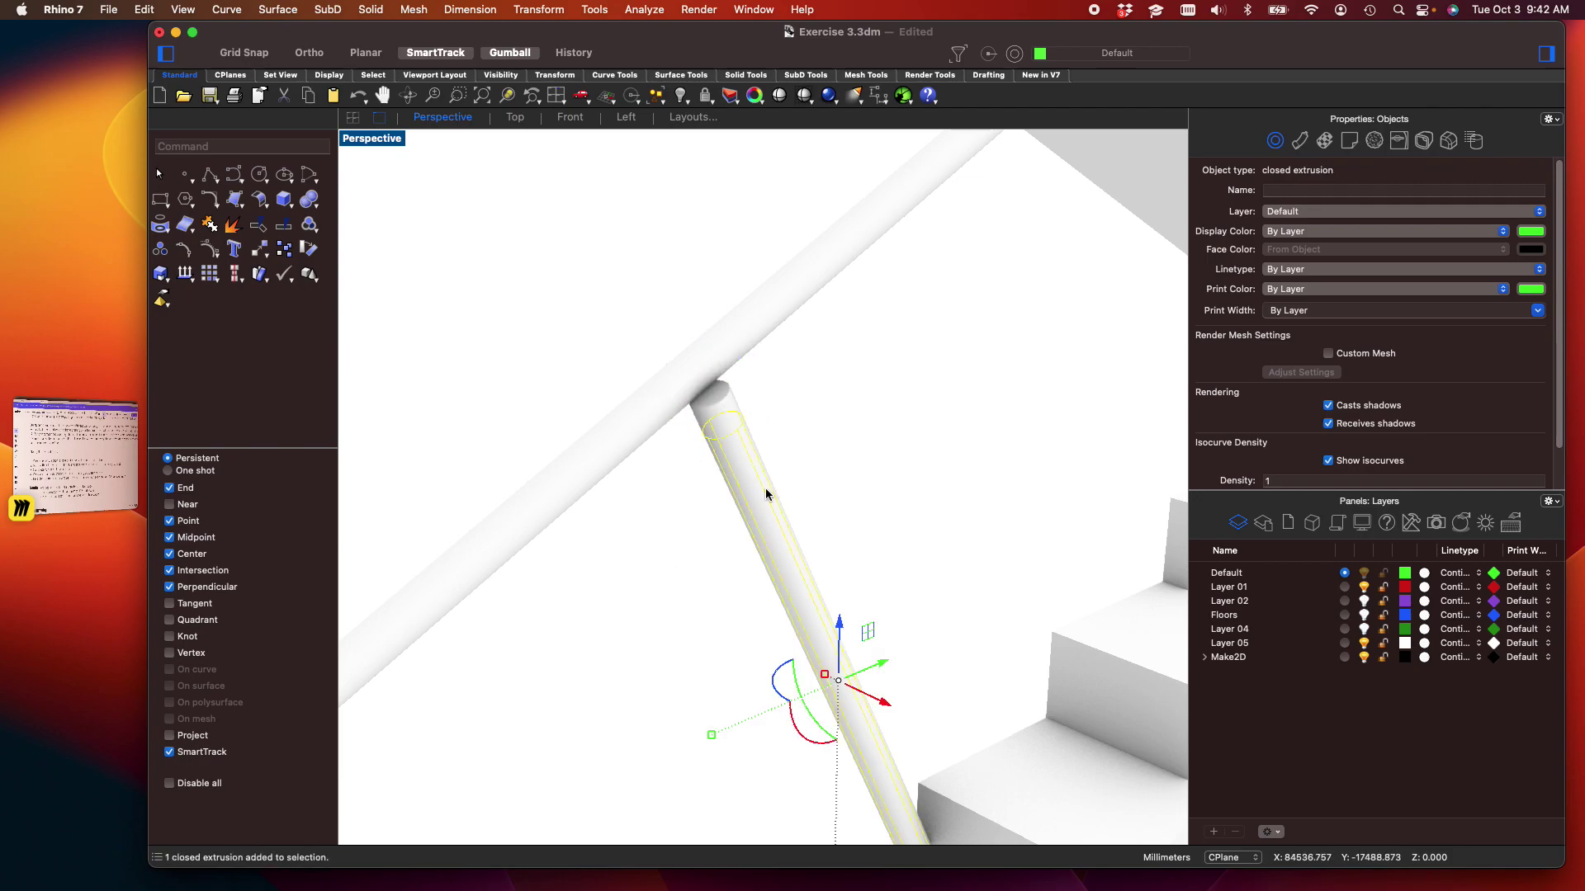
{"action": "left_click", "coordinate": [724, 411], "text": "shift"}
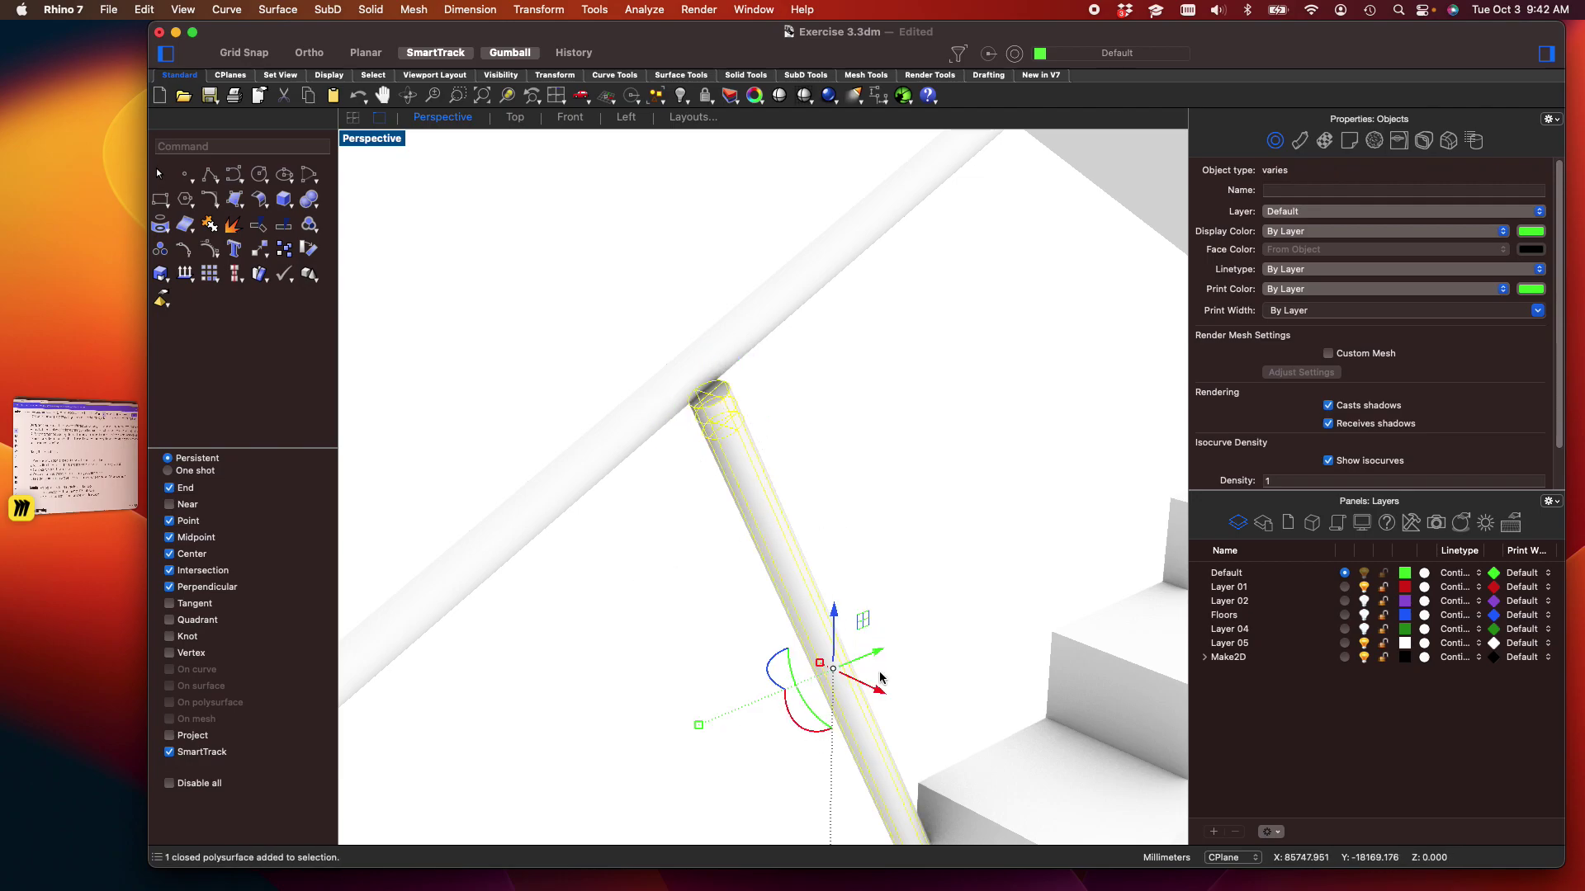
{"action": "left_click_drag", "start_coordinate": [881, 691], "coordinate": [859, 683]}
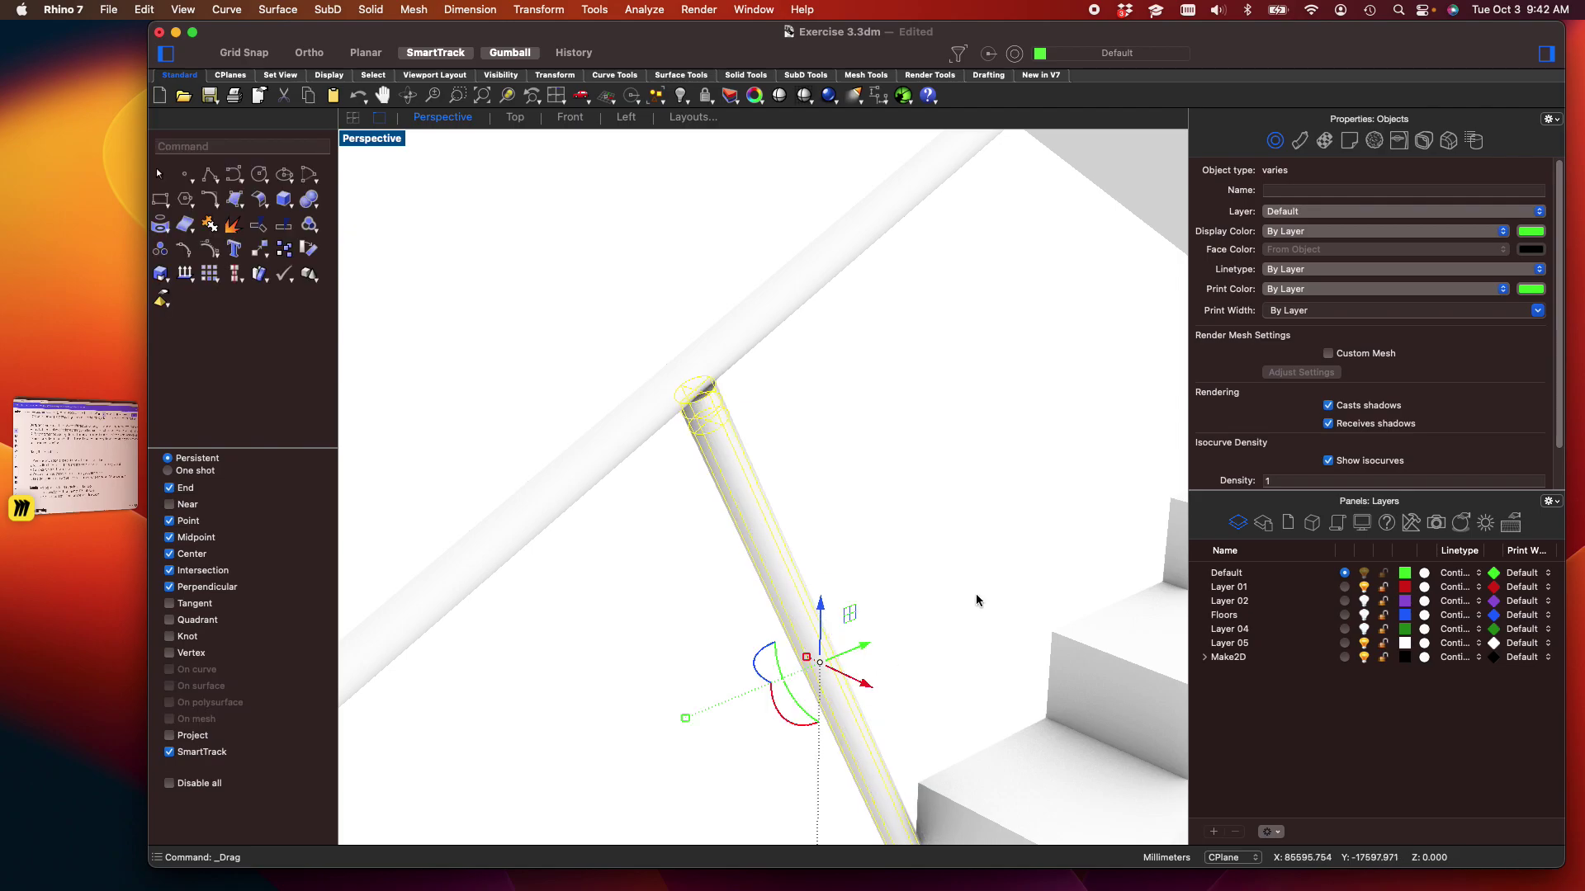
{"action": "left_click", "coordinate": [963, 602]}
{"action": "right_click_drag", "start_coordinate": [969, 571], "coordinate": [756, 472]}
Try to join the baluster with its upper extension using Join
{"action": "left_click", "coordinate": [743, 463]}
{"action": "scroll", "coordinate": [742, 463], "scroll_direction": "up", "scroll_amount": 10}
{"action": "left_click", "coordinate": [774, 445]}
{"action": "left_click_drag", "start_coordinate": [774, 445], "coordinate": [706, 403]}
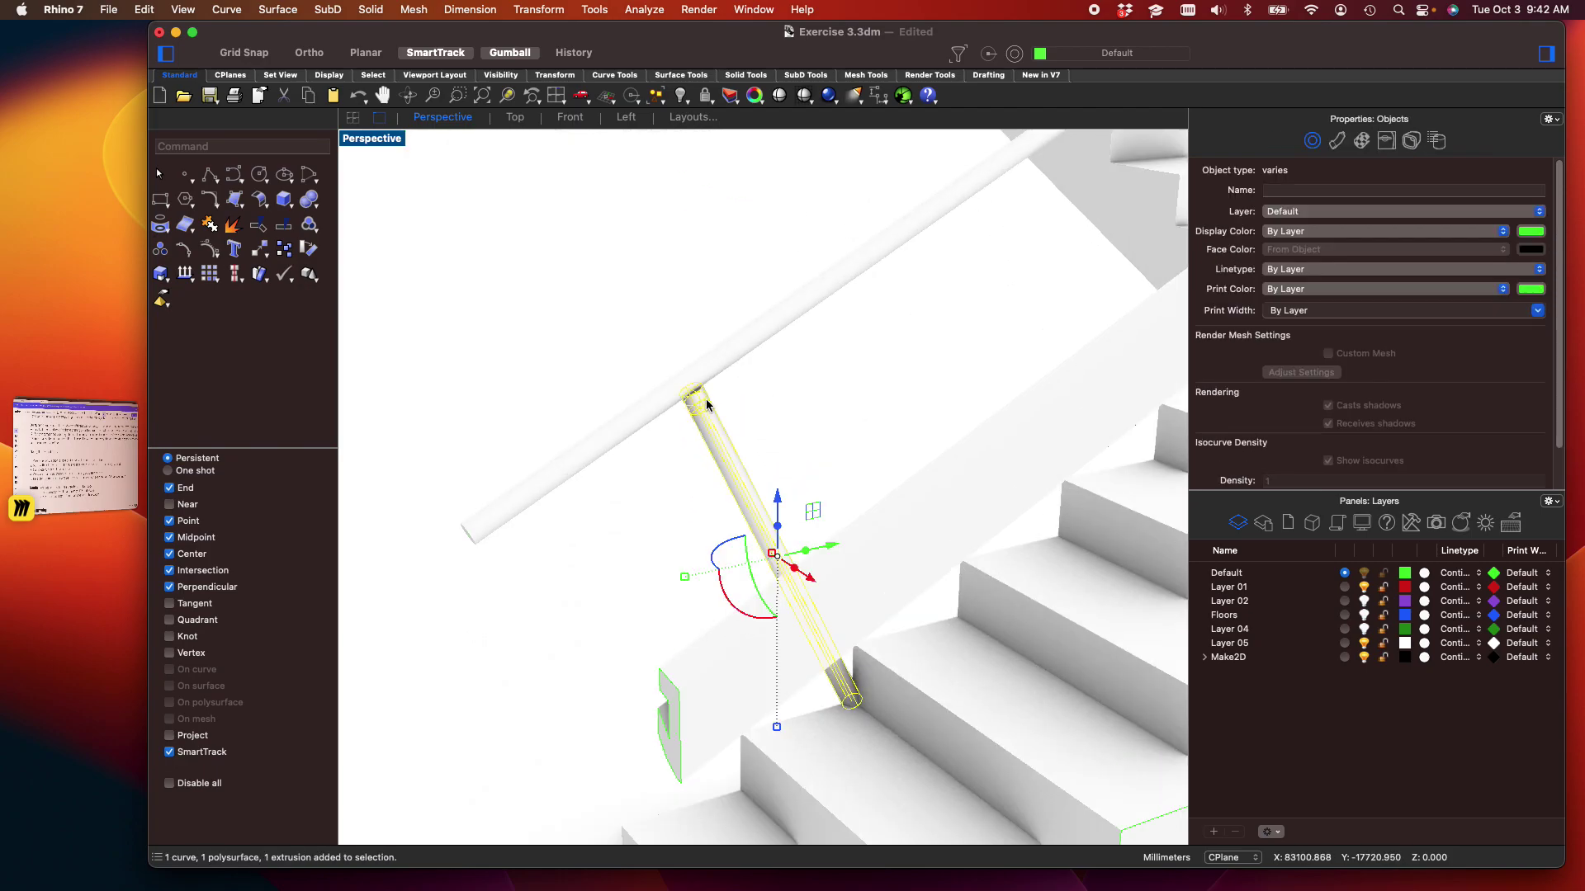
{"action": "key", "text": "BackSpace"}
{"action": "key", "text": "BackSpace"}
{"action": "type", "text": "Join"}
{"action": "key", "text": "Return"}
{"action": "left_click", "coordinate": [711, 424]}
{"action": "left_click", "coordinate": [737, 363]}
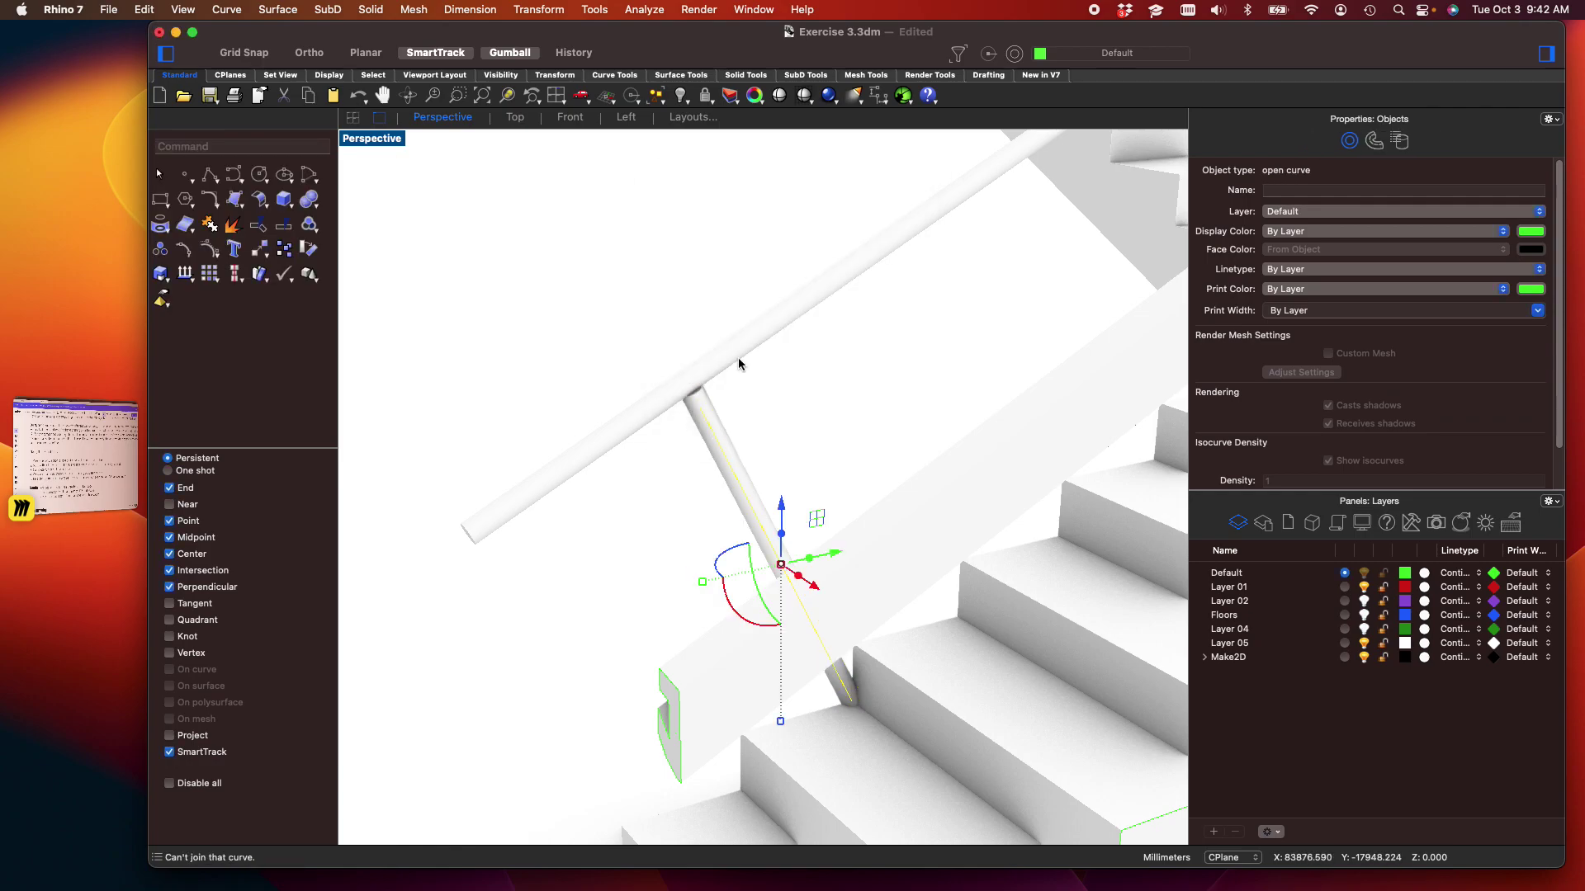
Merge the baluster and its upper extension into one solid with BooleanUnion
{"action": "left_click_drag", "start_coordinate": [800, 470], "coordinate": [702, 395]}
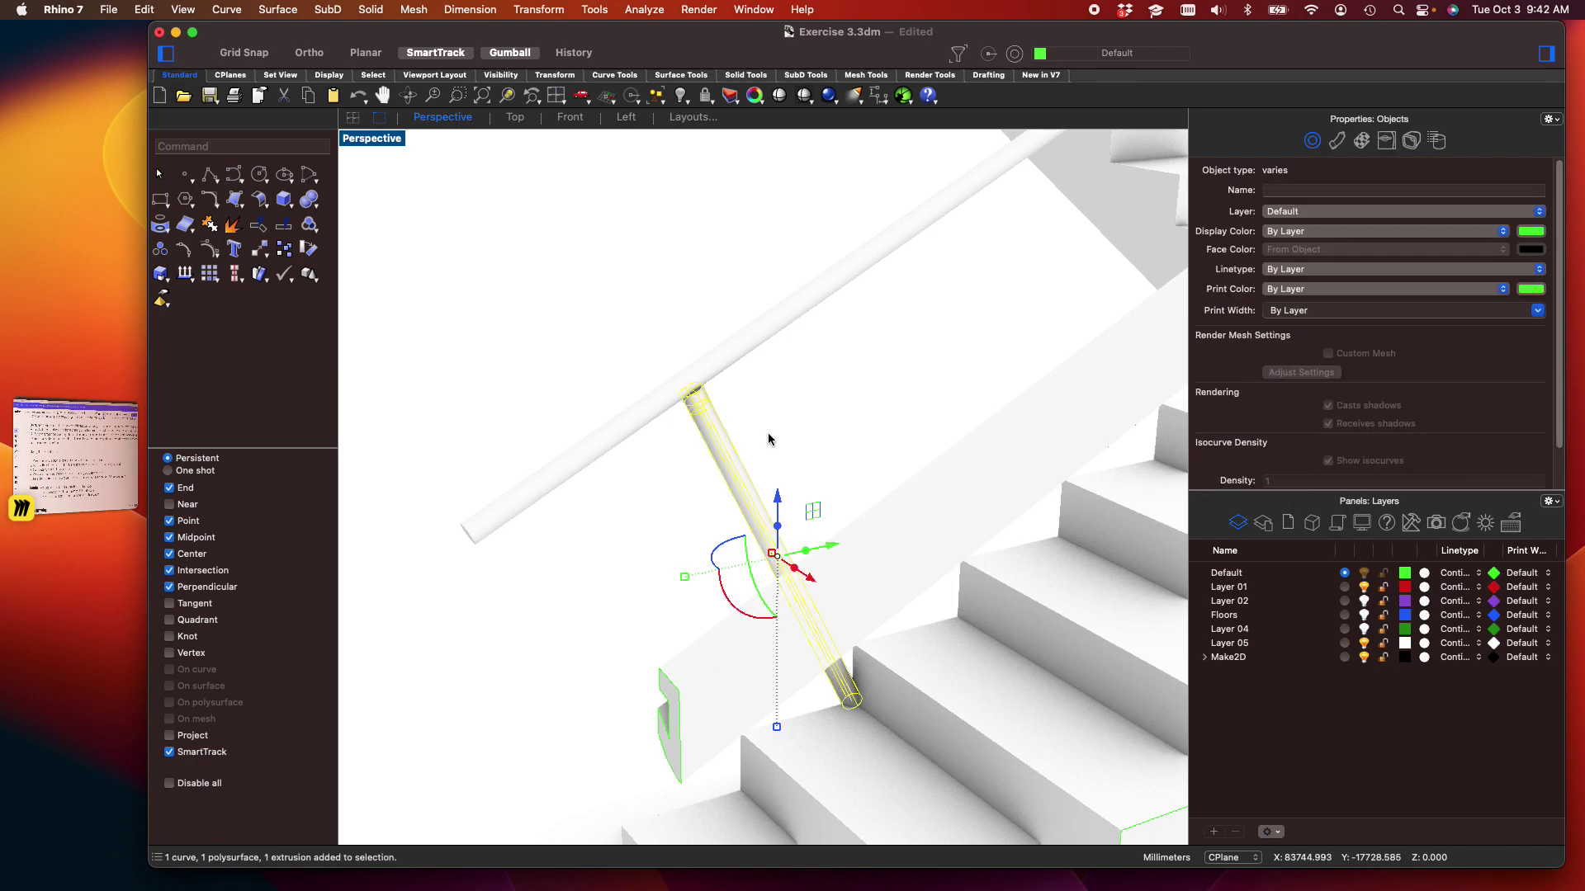
{"action": "type", "text": "BooleanUnion"}
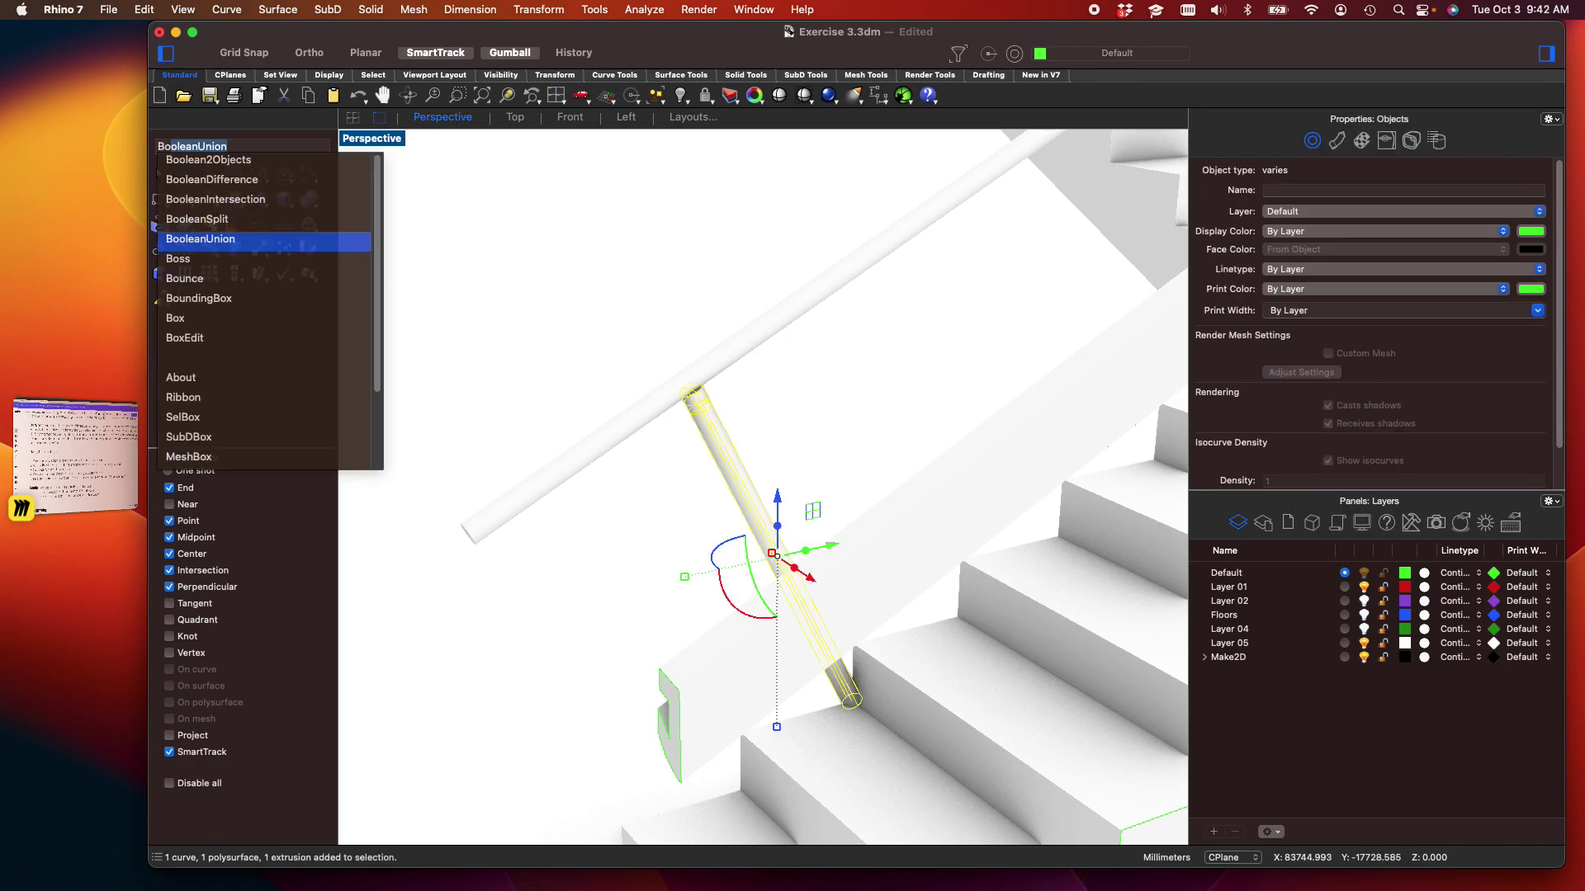
{"action": "key", "text": "Return"}
Copy the merged baluster in place and move the duplicate along the red axis to the tread's outer side
{"action": "left_click", "coordinate": [746, 474]}
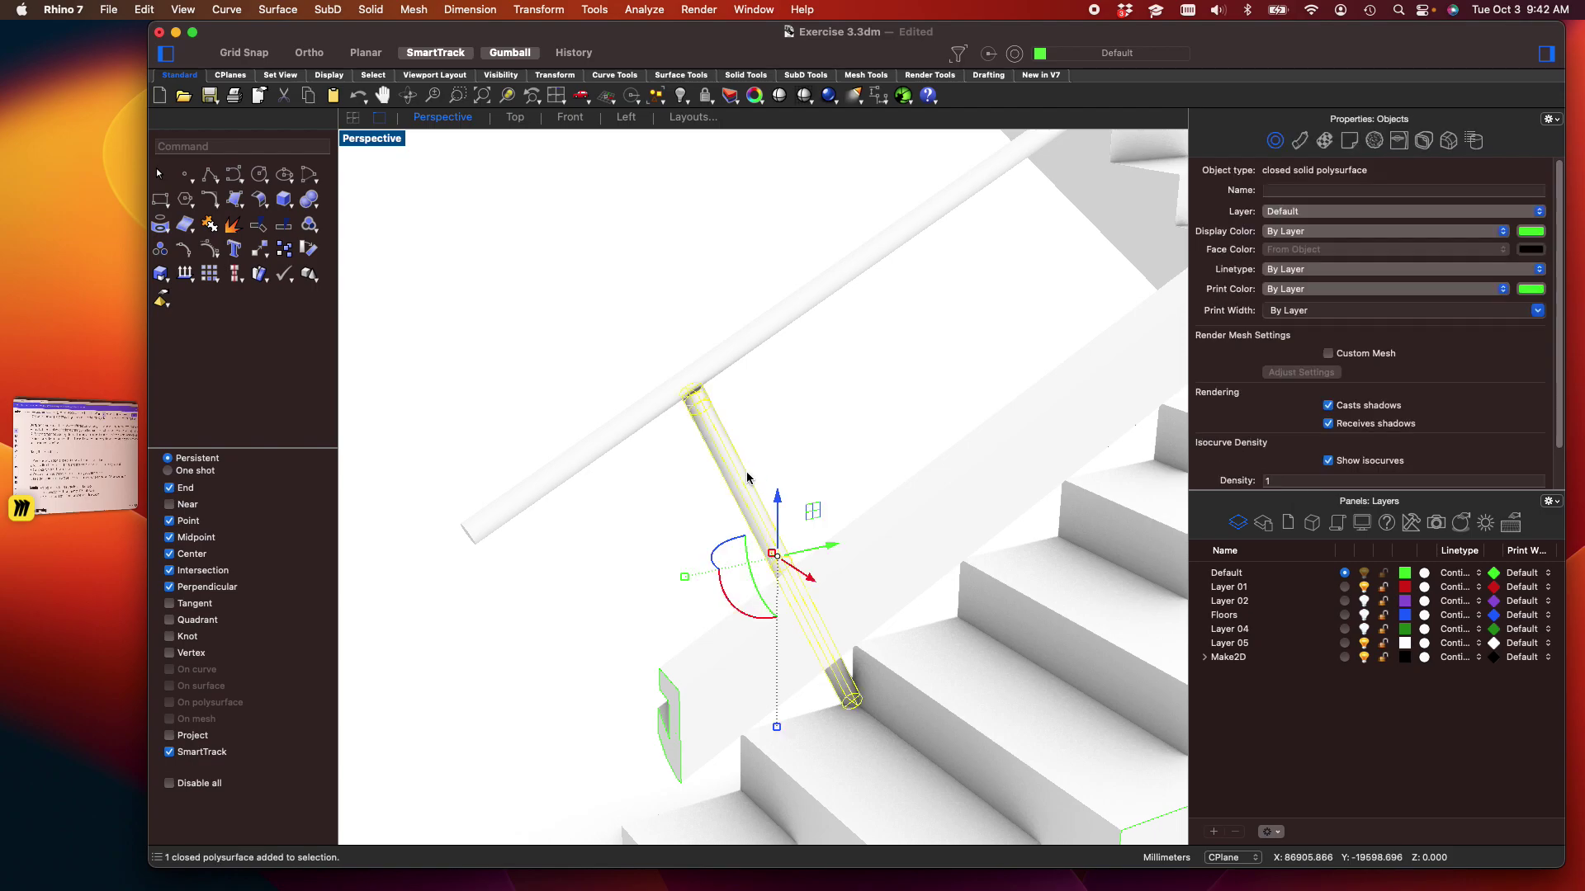
{"action": "right_click_drag", "start_coordinate": [825, 485], "coordinate": [758, 407], "text": "shift"}
{"action": "type", "text": "cop"}
{"action": "key", "text": "Return"}
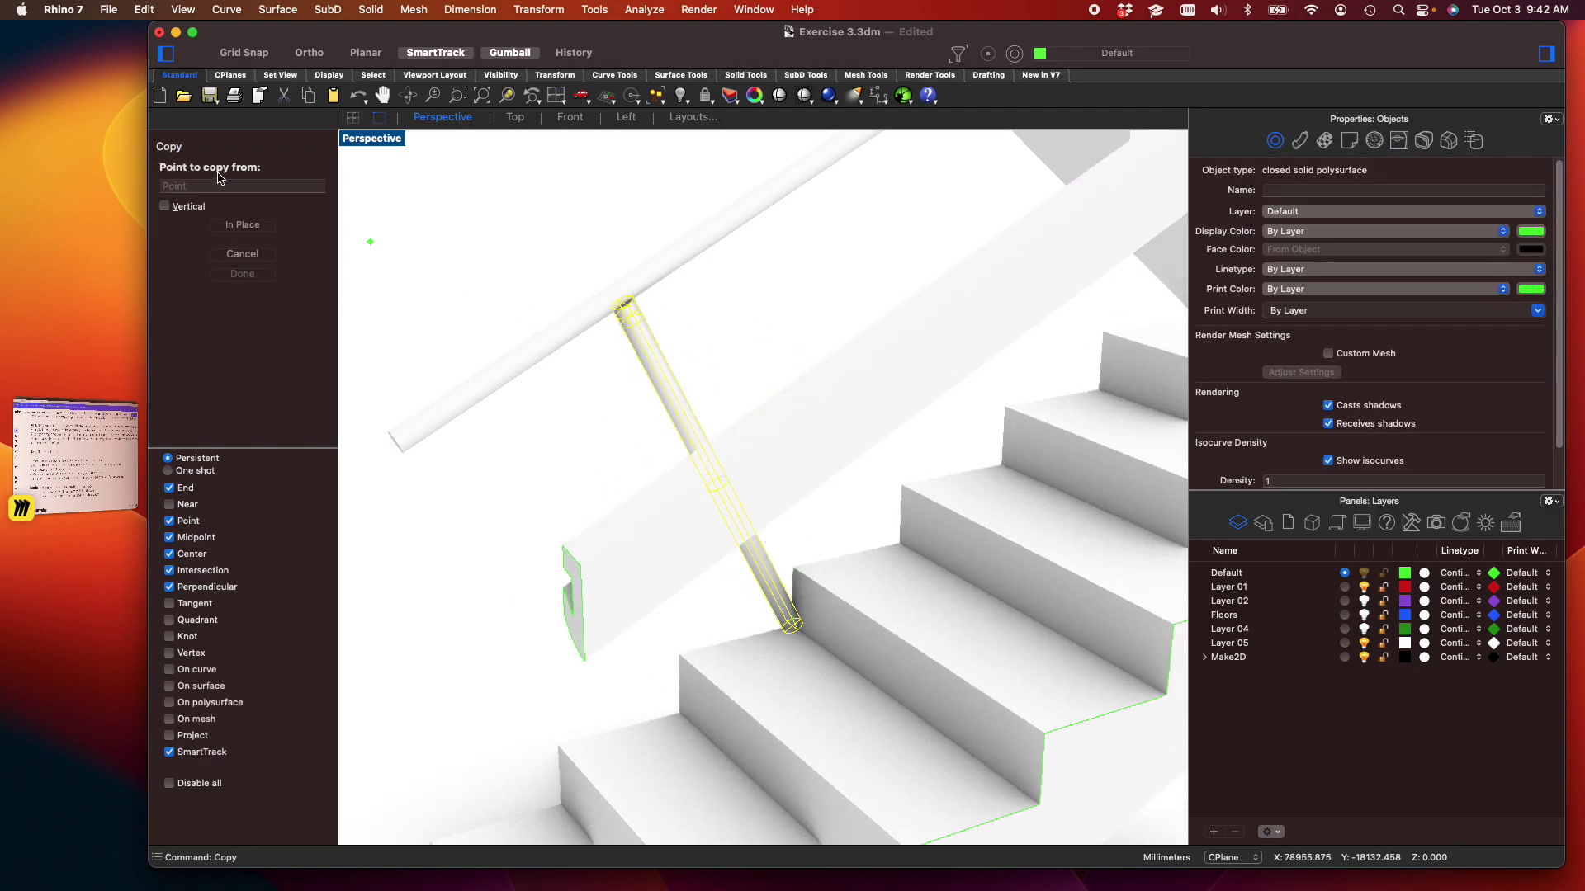
{"action": "left_click", "coordinate": [249, 227]}
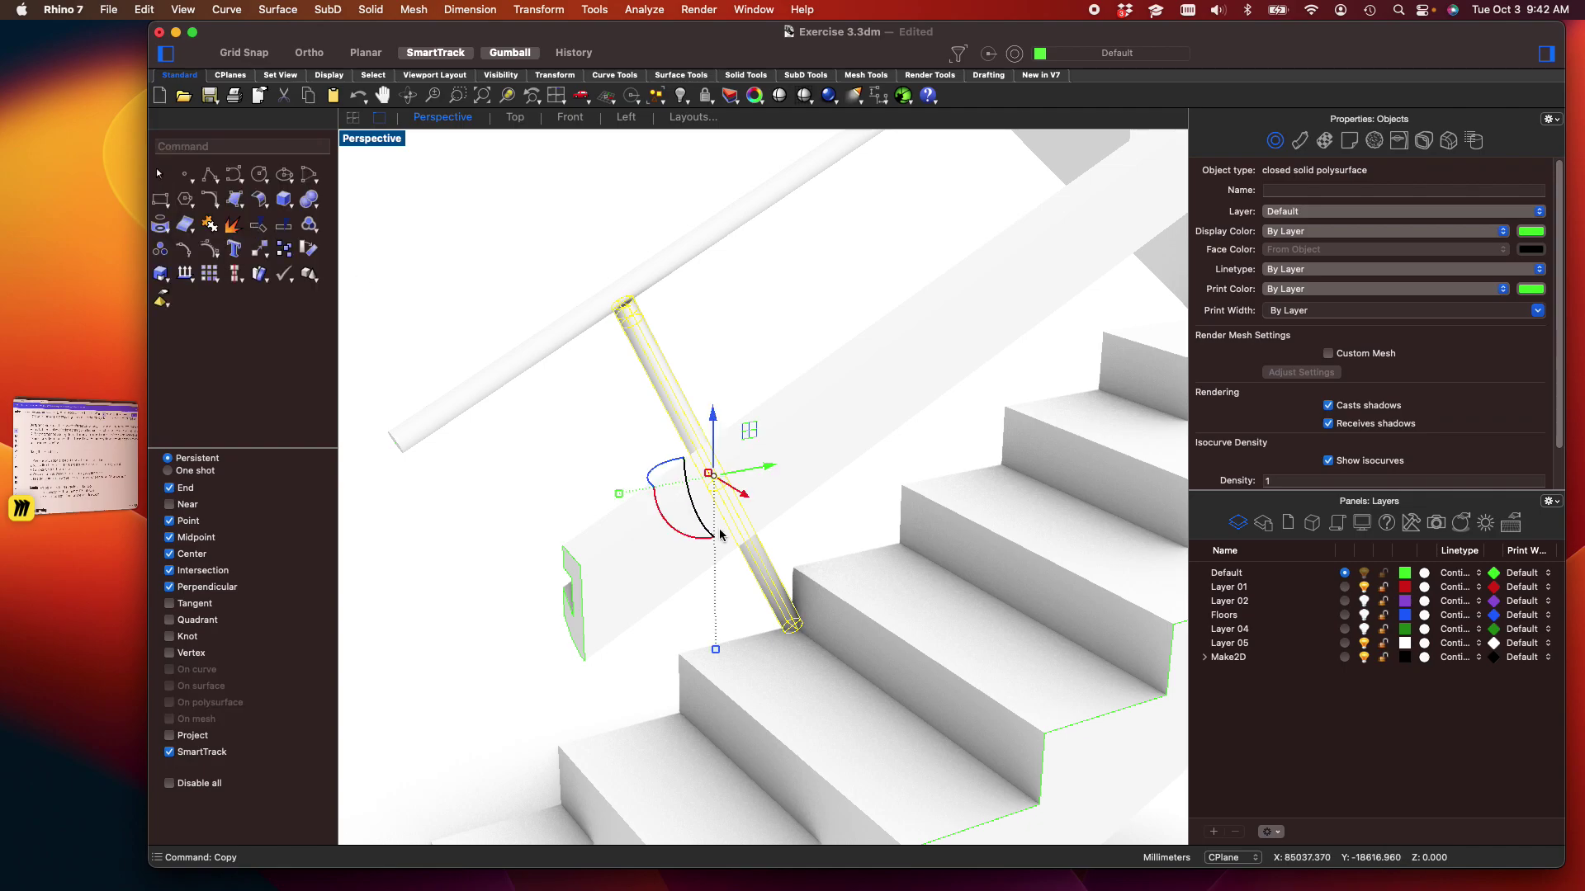
{"action": "left_click_drag", "start_coordinate": [740, 501], "coordinate": [1000, 649]}
{"action": "left_click", "coordinate": [785, 330]}
{"action": "scroll", "coordinate": [785, 334], "scroll_direction": "down", "scroll_amount": 5}
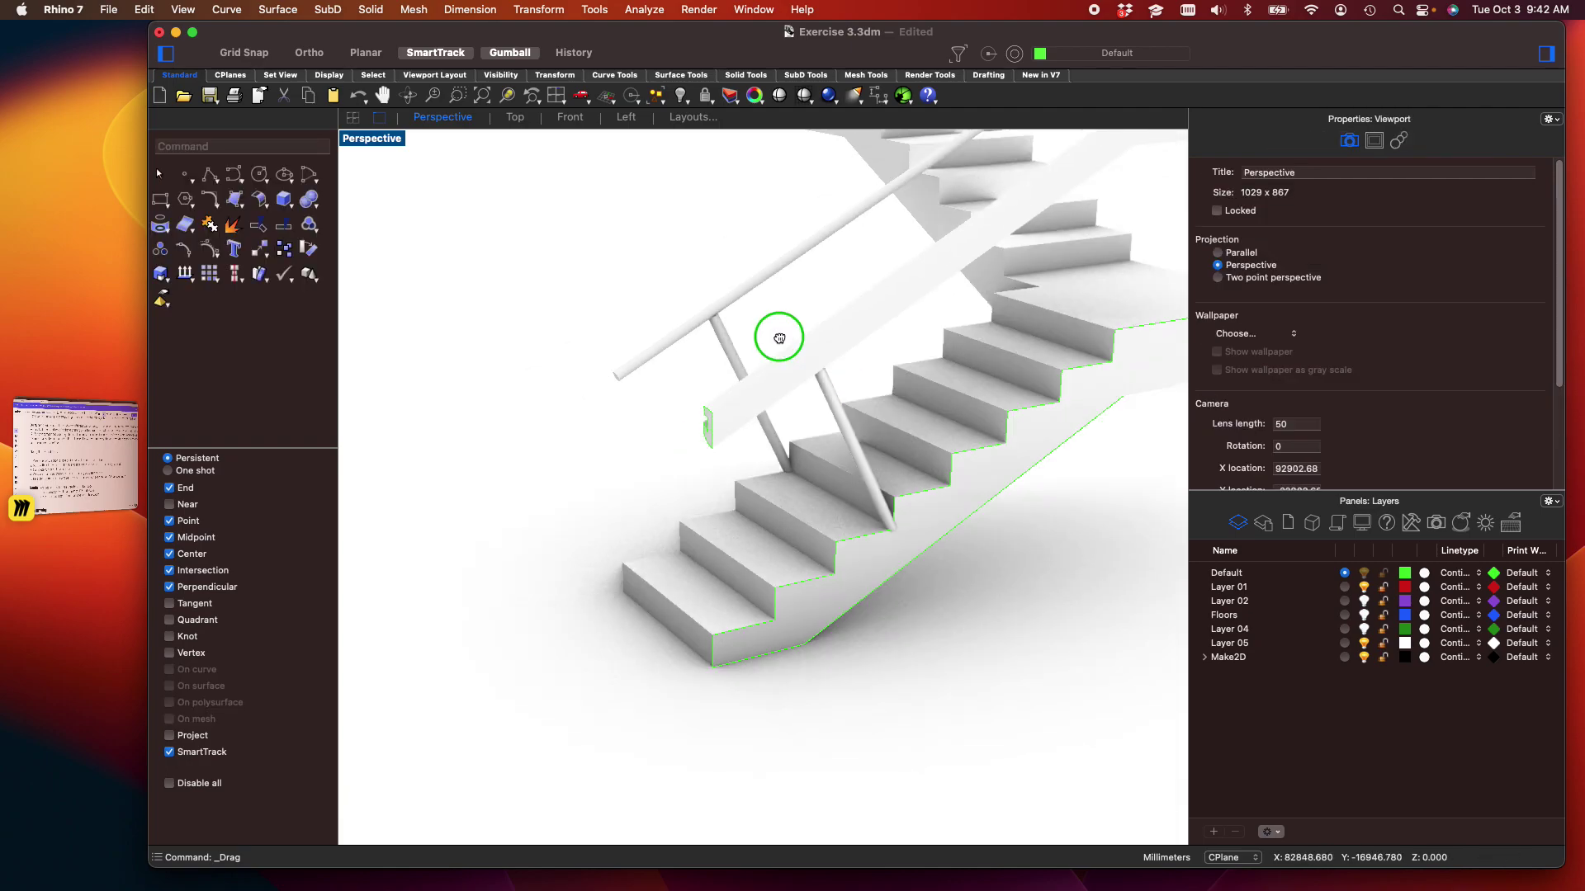
Copy the two balusters from the next step's outer corner to the landing's corner, placing them on the lower flight's last tread
{"action": "mouse_move", "coordinate": [611, 353]}
{"action": "right_mouse_down"}
{"action": "mouse_move", "coordinate": [725, 350]}
{"action": "mouse_move", "coordinate": [517, 354]}
{"action": "mouse_move", "coordinate": [410, 255]}
{"action": "mouse_move", "coordinate": [577, 335]}
{"action": "mouse_move", "coordinate": [612, 379]}
{"action": "right_mouse_up"}
{"action": "left_click", "coordinate": [564, 353]}
{"action": "left_click", "coordinate": [653, 431], "text": "shift"}
{"action": "type", "text": "copy"}
{"action": "key", "text": "Return"}
{"action": "scroll", "coordinate": [814, 478], "scroll_direction": "up", "scroll_amount": 5}
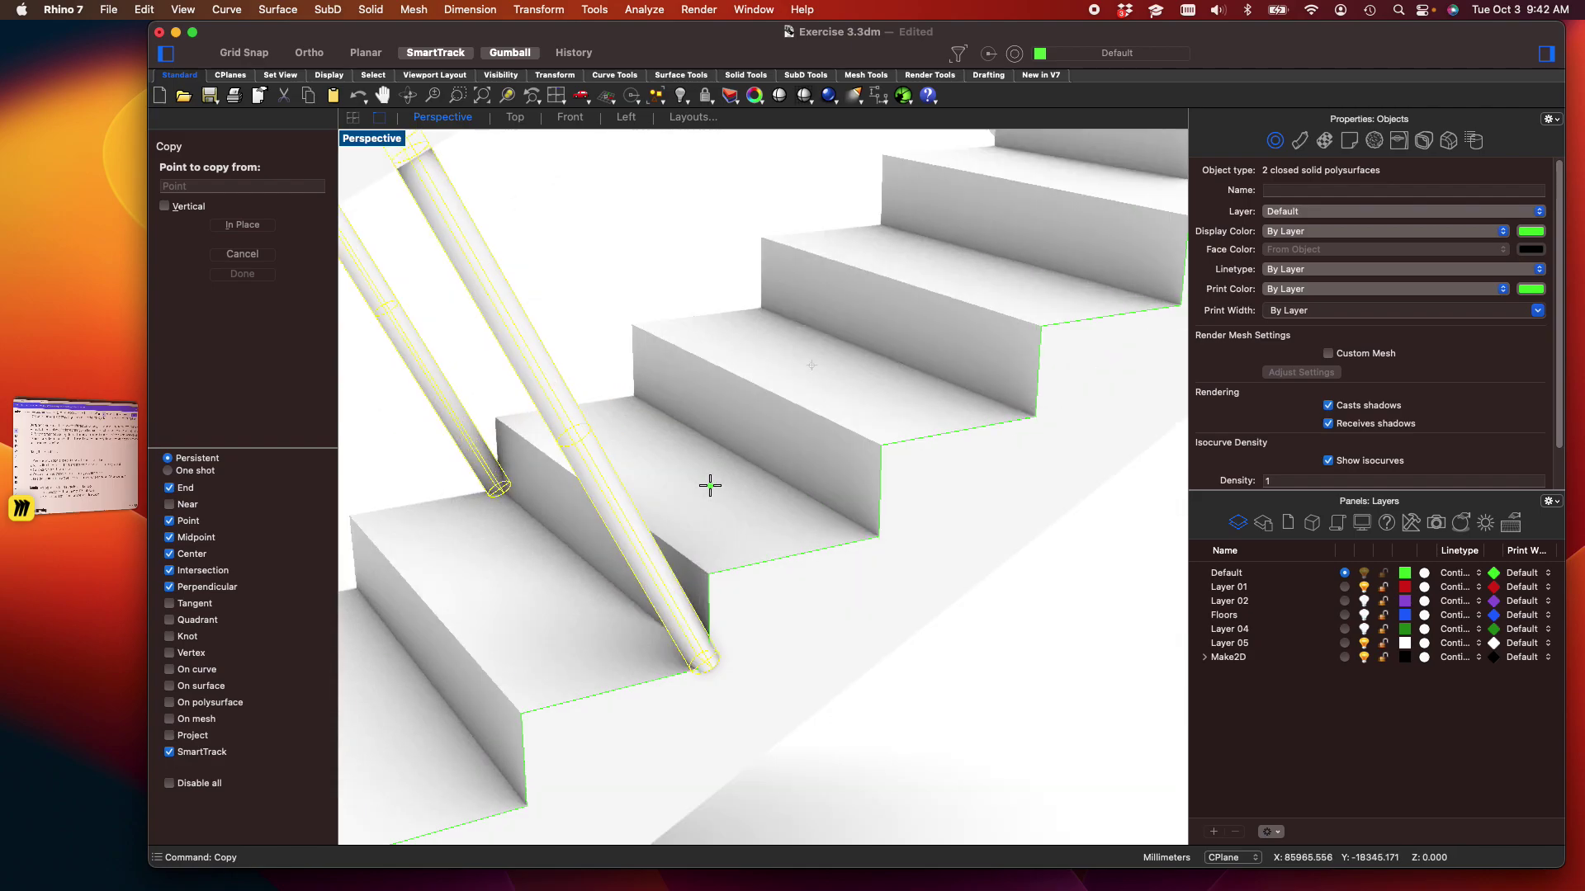
{"action": "scroll", "coordinate": [708, 569], "scroll_direction": "up", "scroll_amount": 3}
{"action": "left_click", "coordinate": [709, 570]}
{"action": "scroll", "coordinate": [754, 523], "scroll_direction": "down", "scroll_amount": 10}
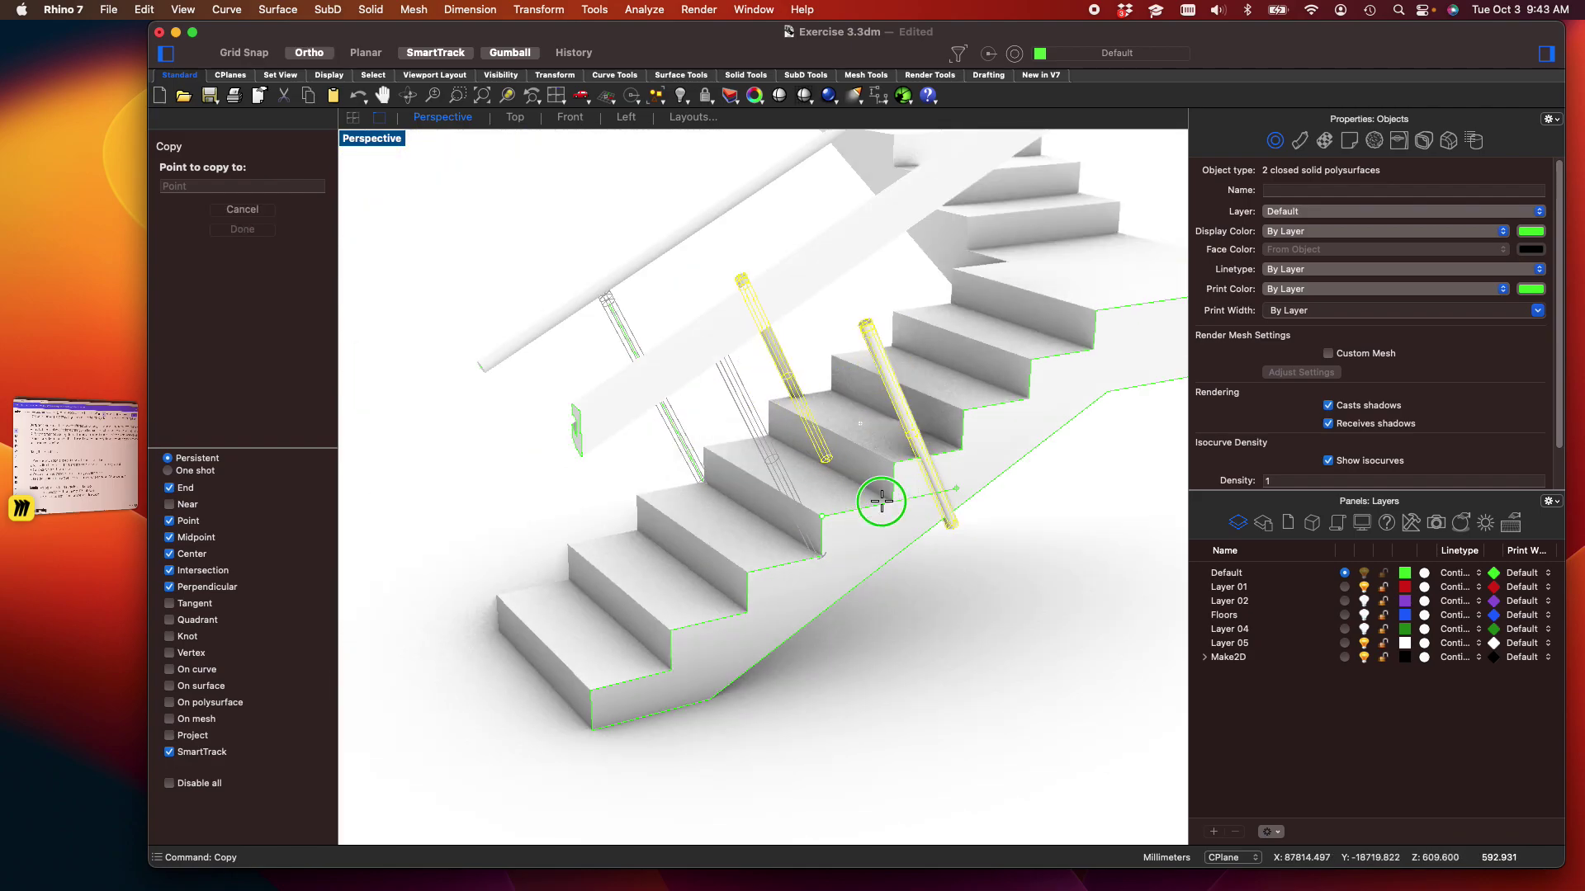
{"action": "right_click_drag", "start_coordinate": [914, 486], "coordinate": [718, 577], "text": "shift"}
{"action": "scroll", "coordinate": [878, 431], "scroll_direction": "up", "scroll_amount": 5}
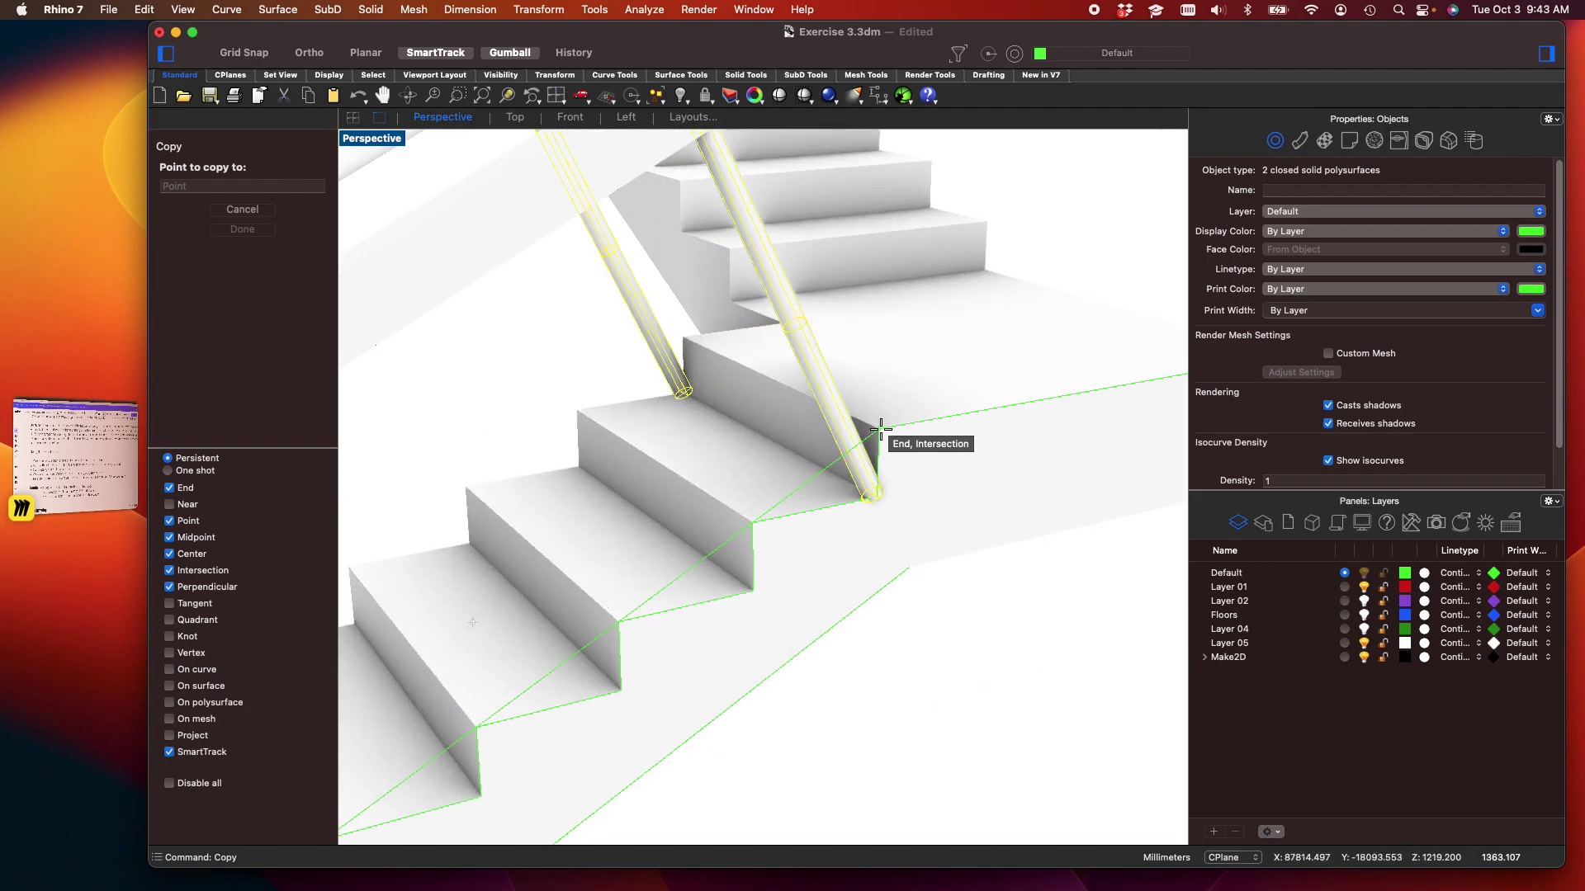
{"action": "left_click", "coordinate": [880, 430]}
Place further copies of the baluster pair on the remaining treads of the lower flight, snapping to the step corners
{"action": "scroll", "coordinate": [883, 436], "scroll_direction": "down", "scroll_amount": 5}
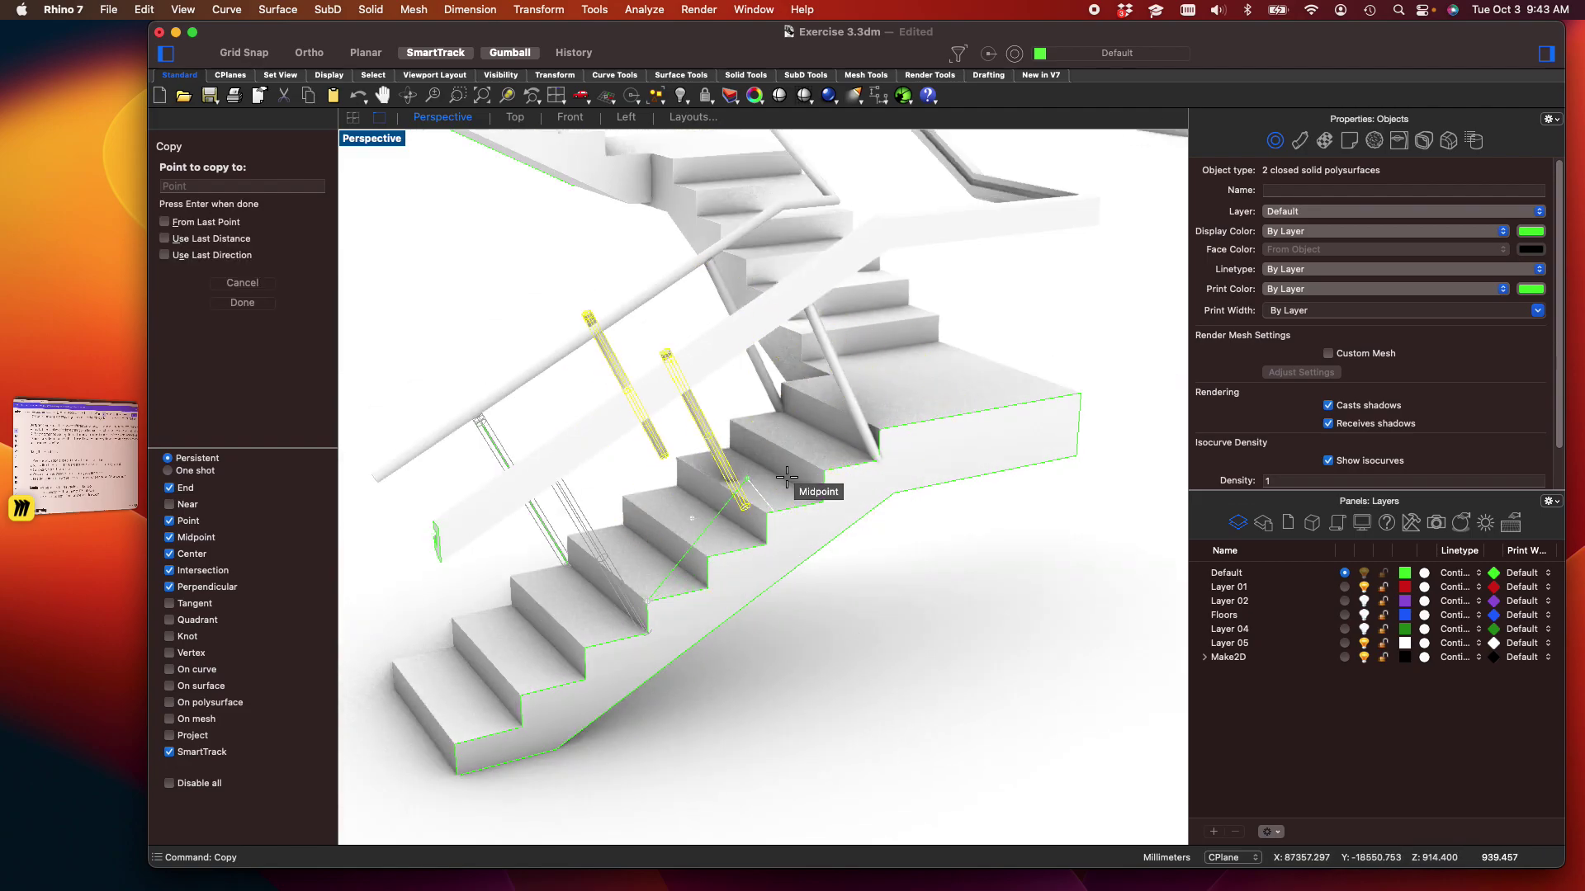
{"action": "scroll", "coordinate": [788, 477], "scroll_direction": "up", "scroll_amount": 5}
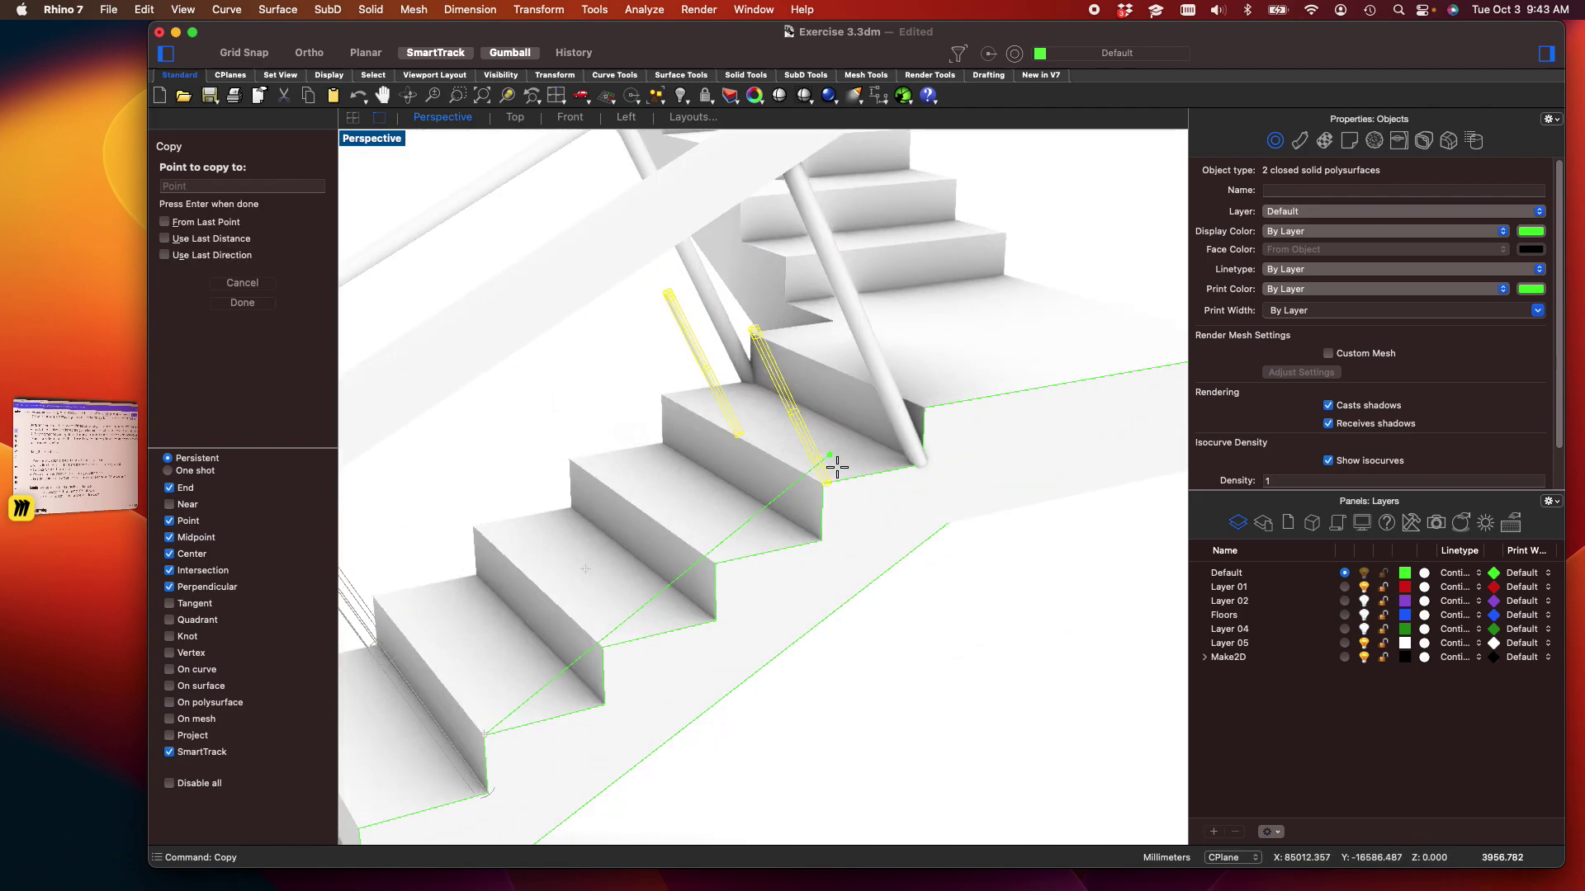
{"action": "left_click", "coordinate": [715, 561]}
{"action": "left_click", "coordinate": [598, 650]}
{"action": "scroll", "coordinate": [512, 718], "scroll_direction": "down", "scroll_amount": 3}
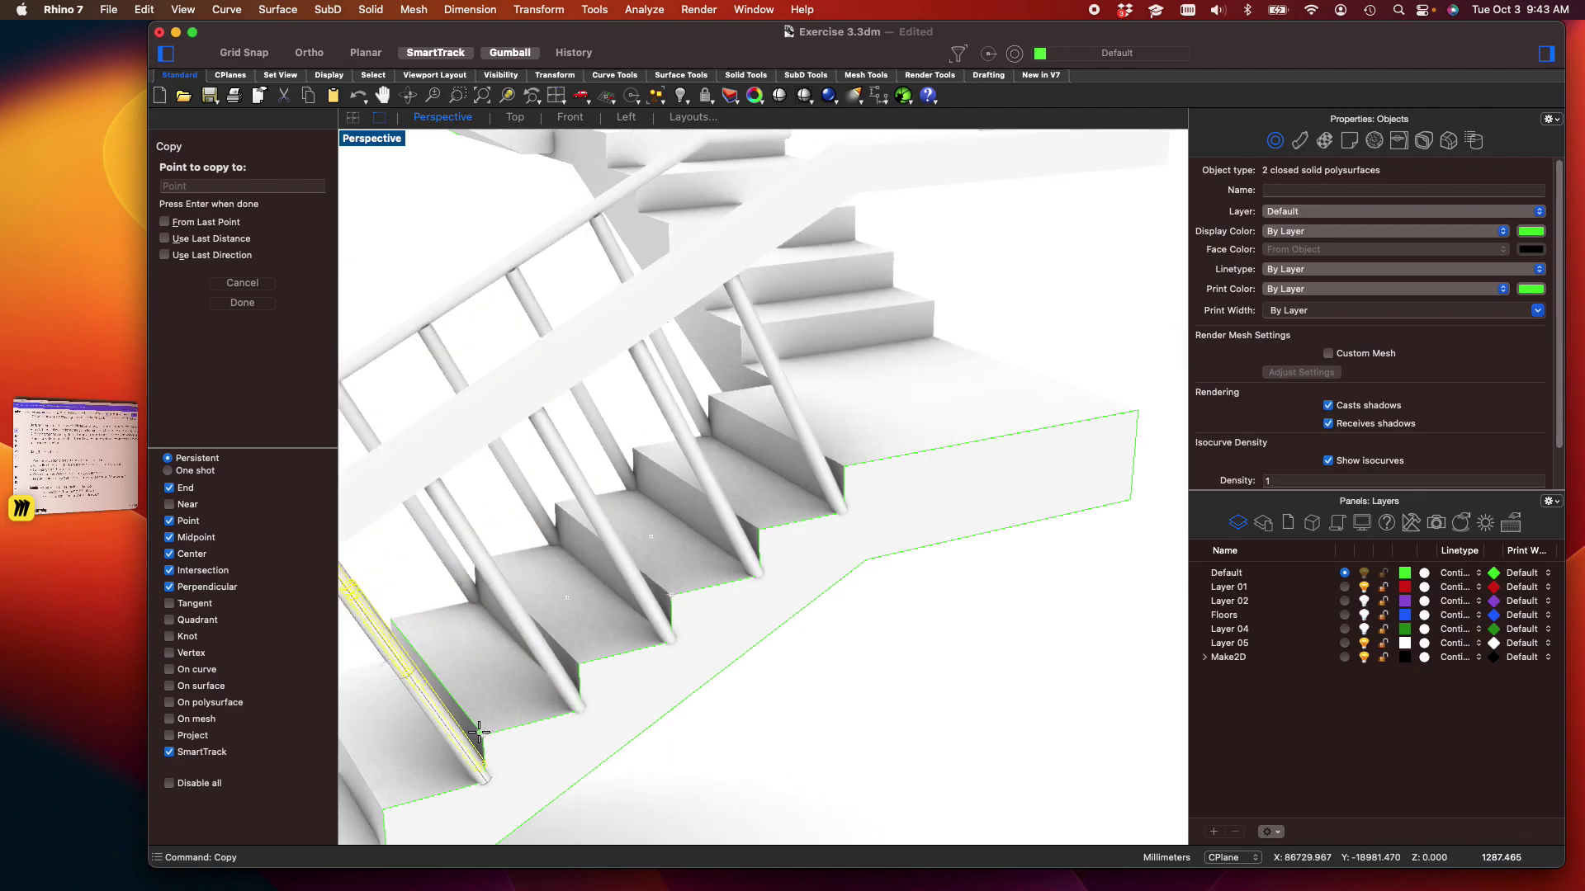
{"action": "scroll", "coordinate": [577, 693], "scroll_direction": "down", "scroll_amount": 5}
{"action": "scroll", "coordinate": [690, 657], "scroll_direction": "up", "scroll_amount": 6}
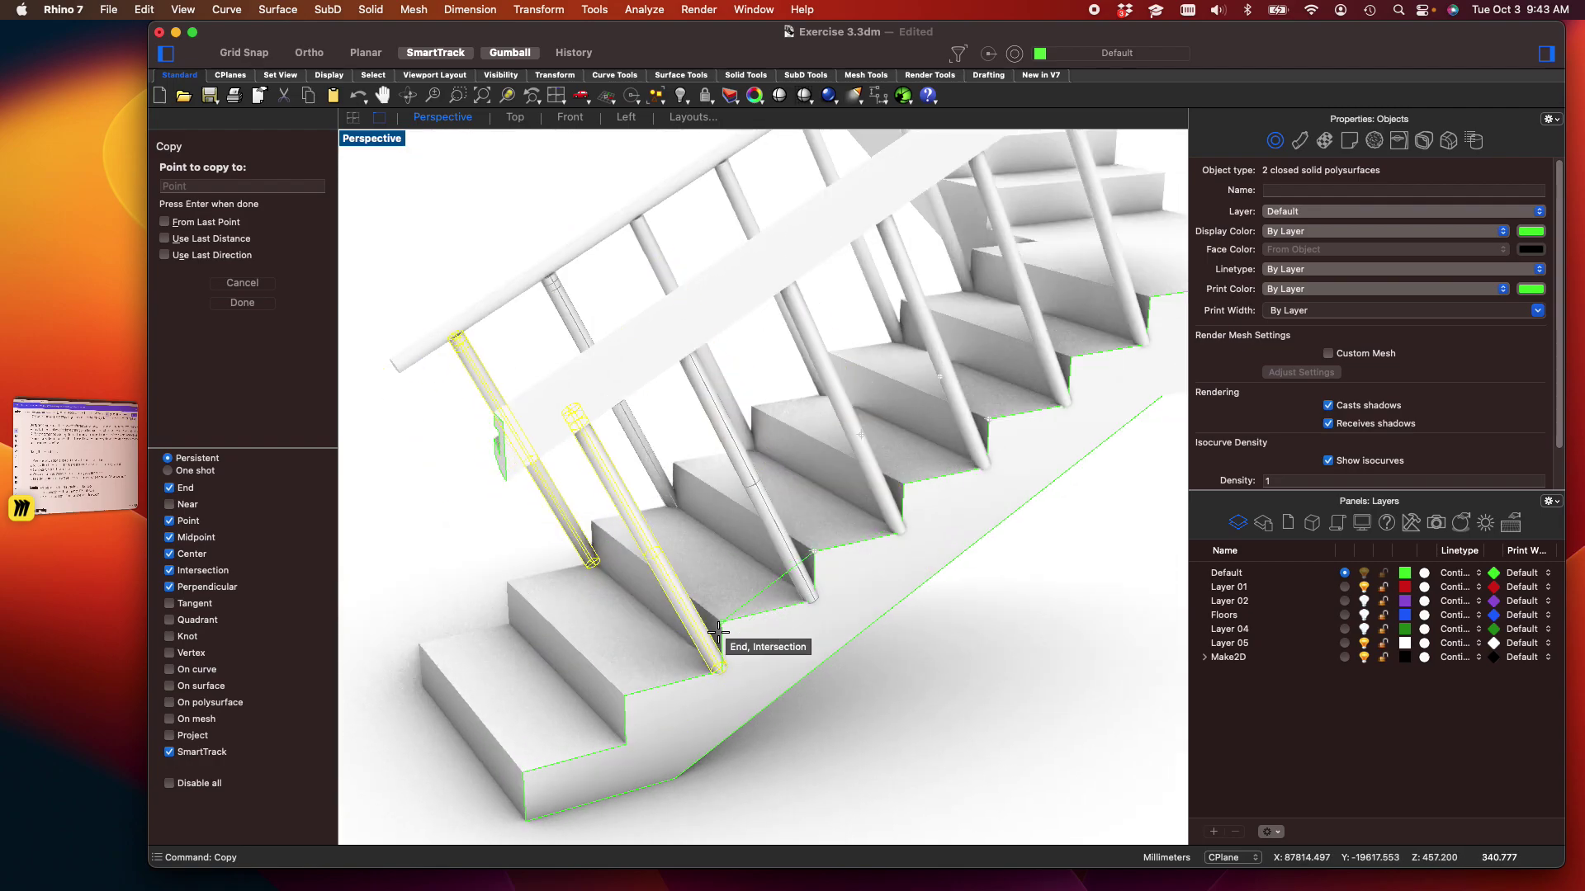
{"action": "left_click", "coordinate": [716, 633]}
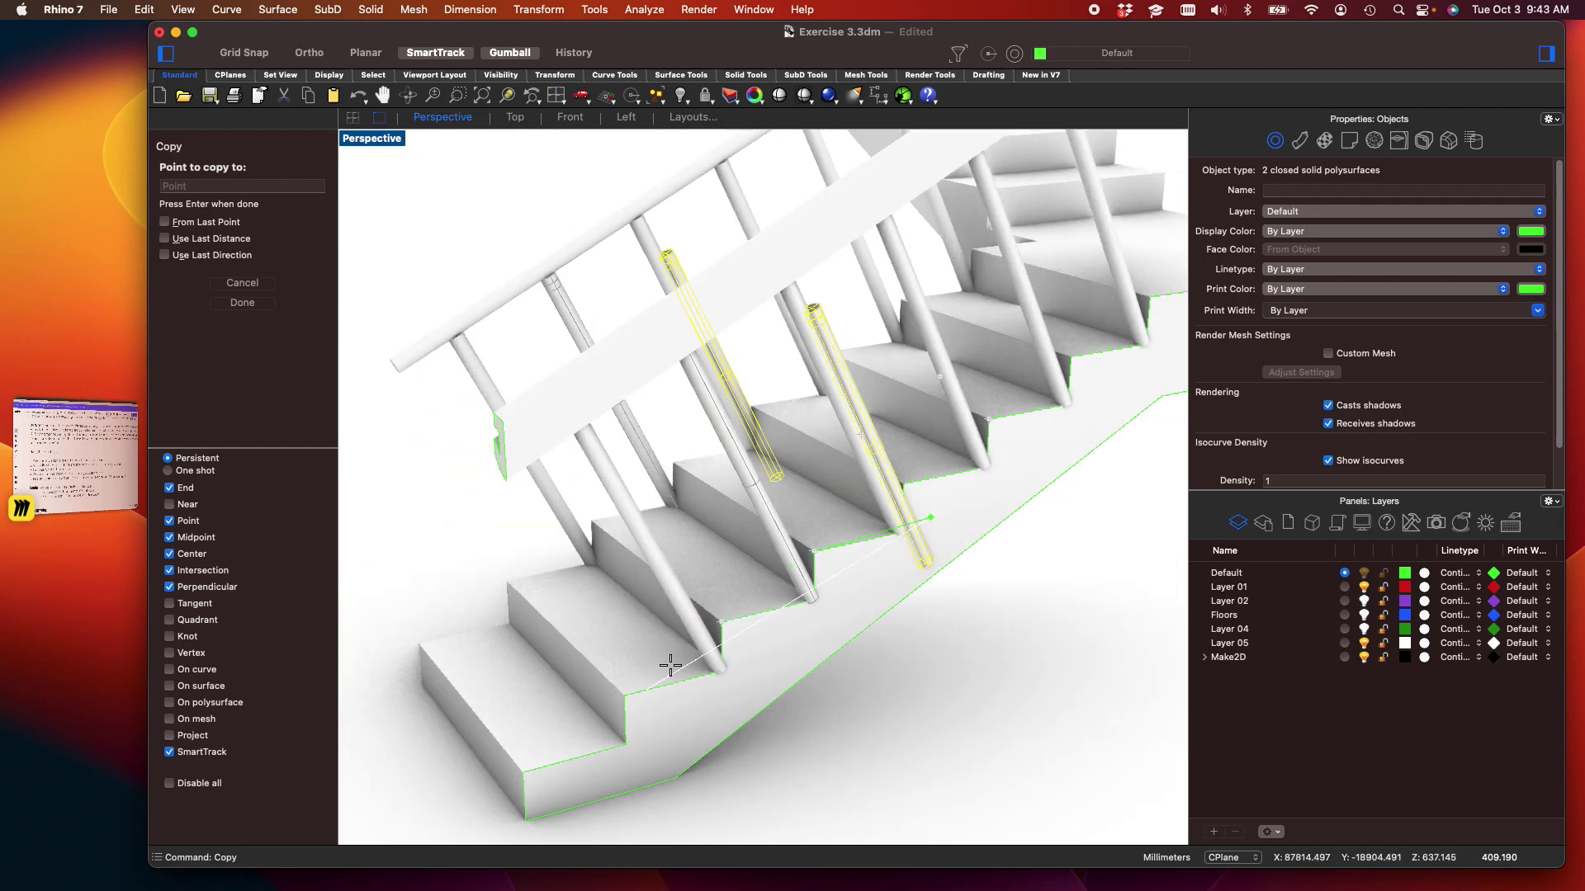
{"action": "key", "text": "Escape"}
{"action": "key", "text": "Escape"}
Set the perspective viewport's display mode to Shaded and bring the lower flight into view
{"action": "scroll", "coordinate": [671, 661], "scroll_direction": "down", "scroll_amount": 6}
{"action": "right_click_drag", "start_coordinate": [672, 639], "coordinate": [872, 625]}
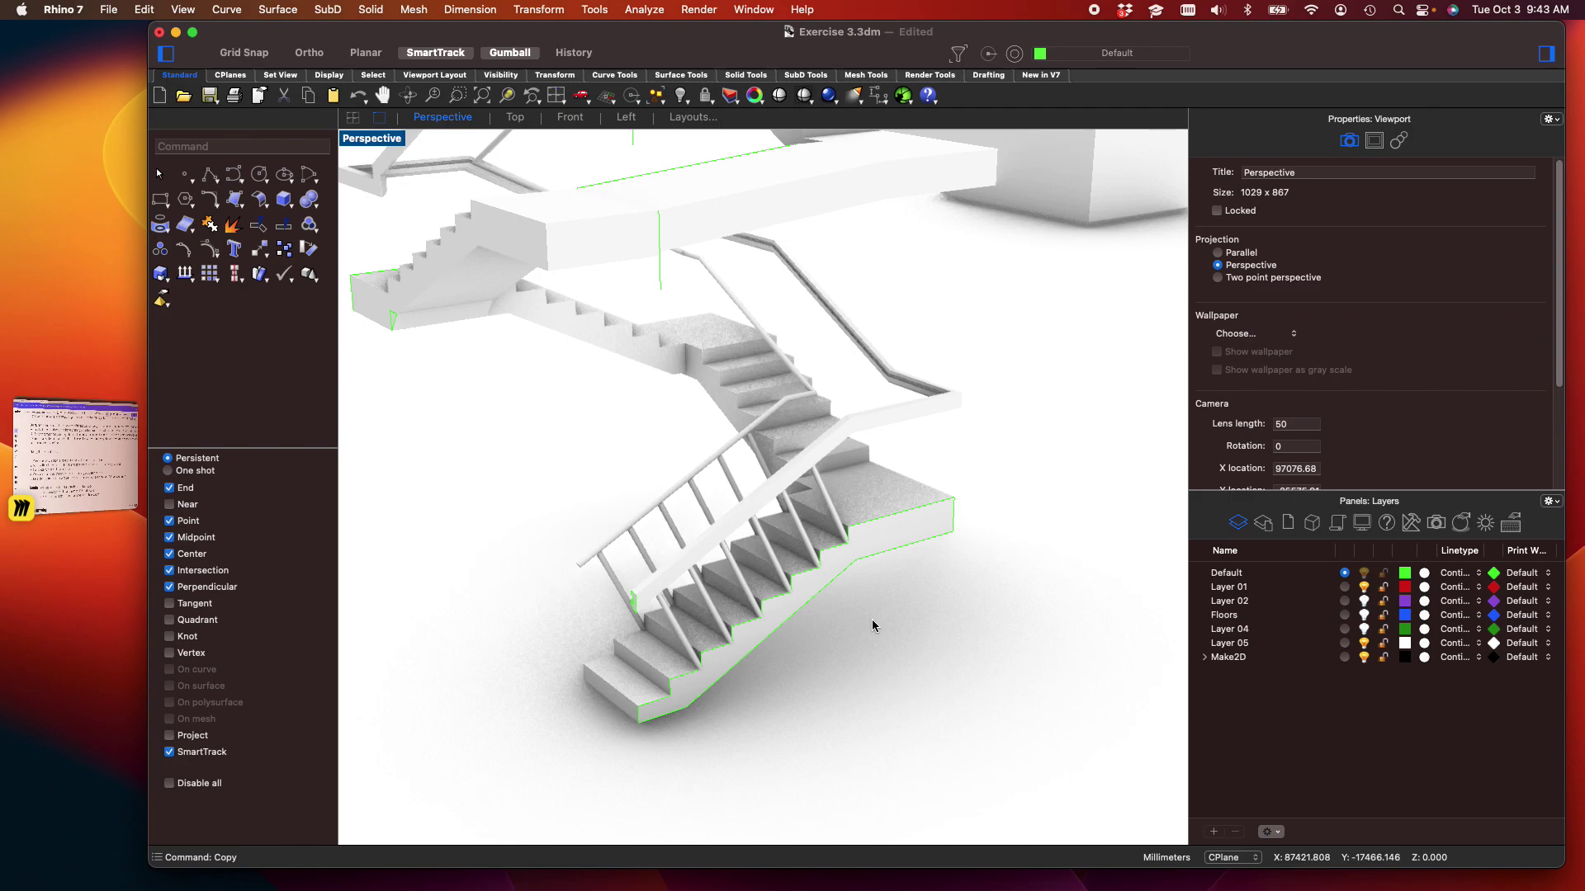
{"action": "left_click", "coordinate": [390, 141]}
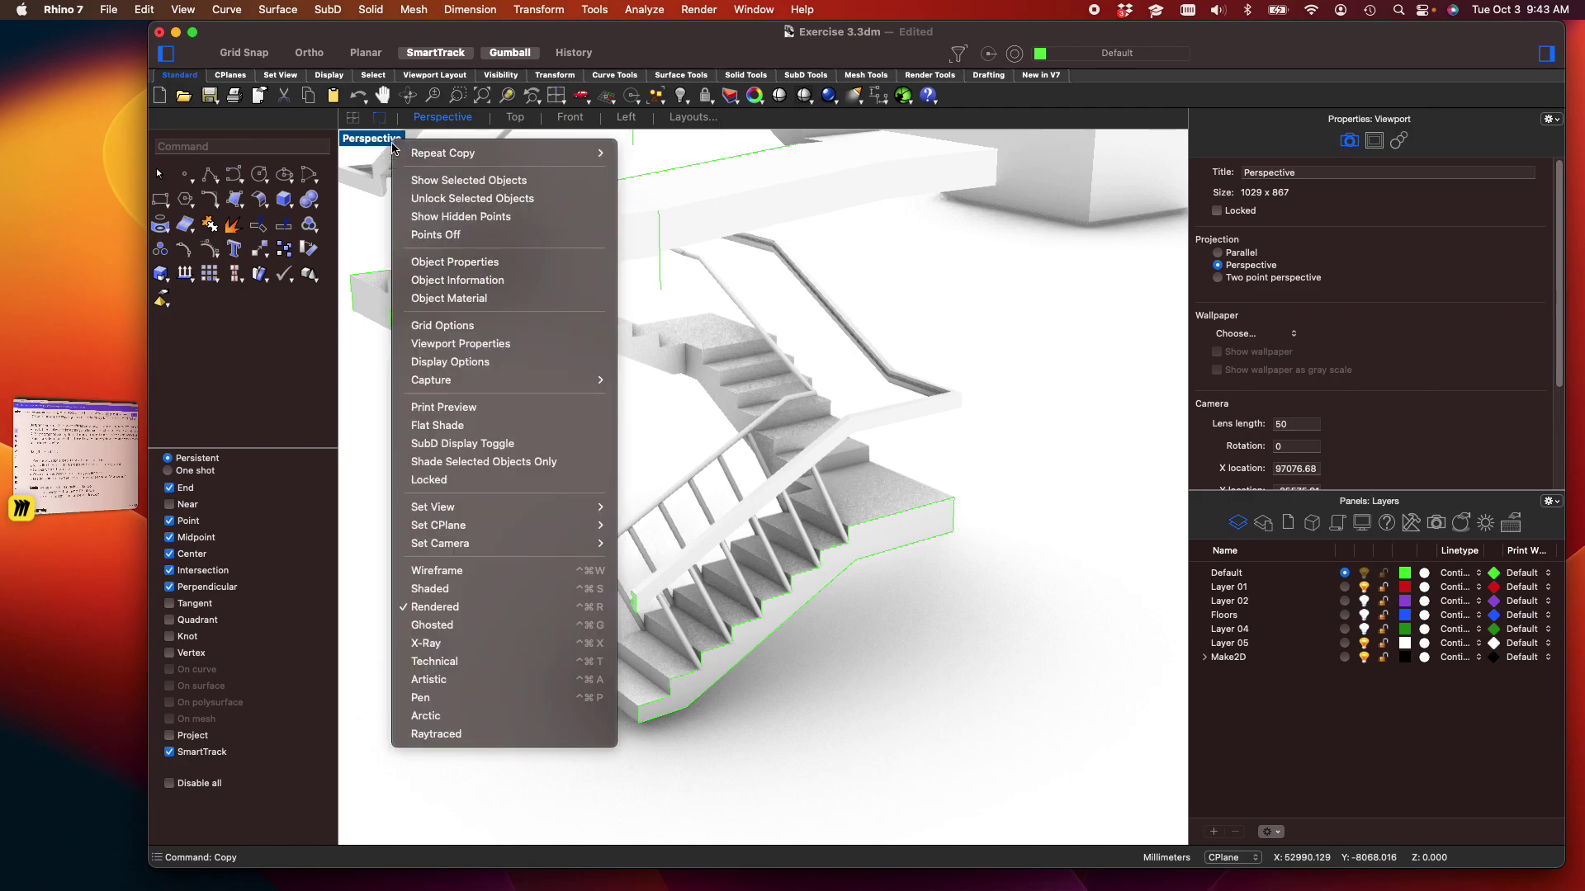
{"action": "left_click", "coordinate": [462, 590]}
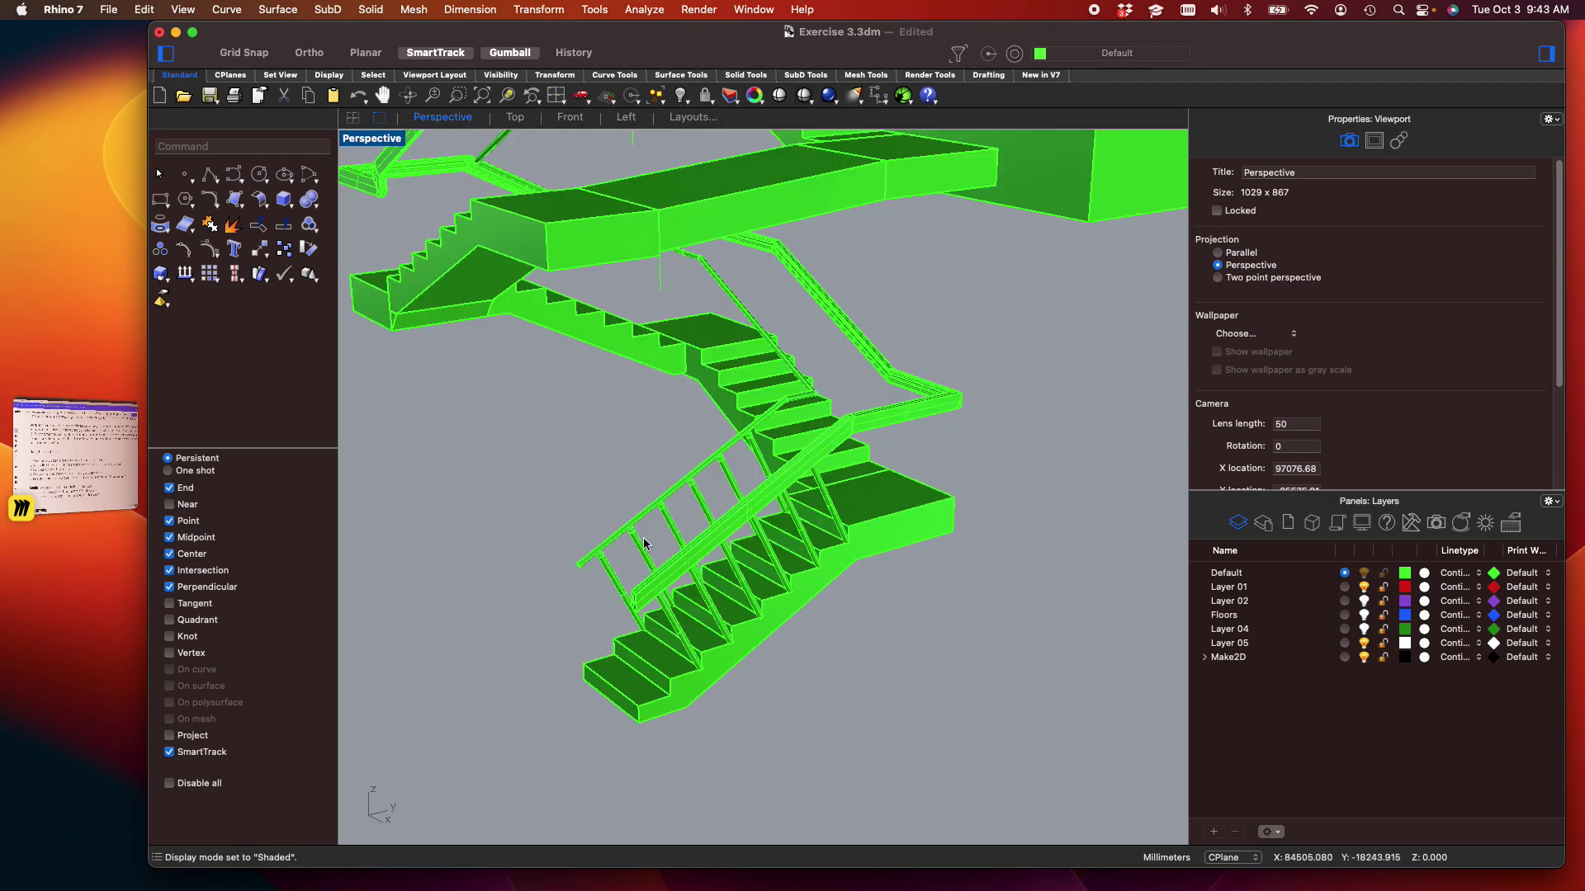
{"action": "right_click_drag", "start_coordinate": [459, 594], "coordinate": [726, 558]}
{"action": "scroll", "coordinate": [633, 534], "scroll_direction": "up", "scroll_amount": 10}
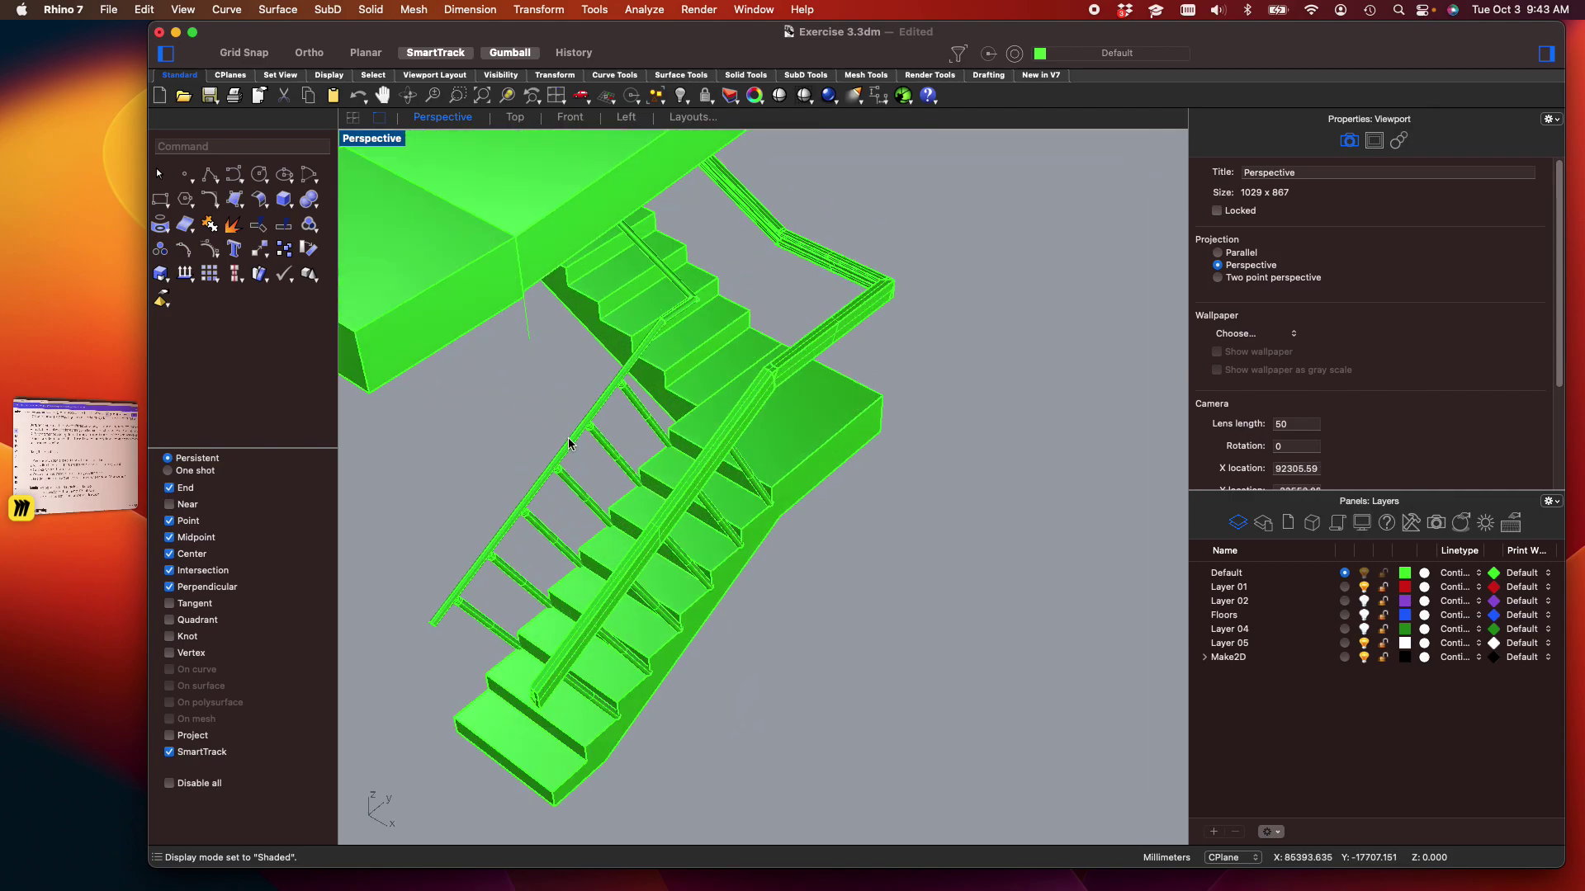
{"action": "left_click", "coordinate": [574, 448]}
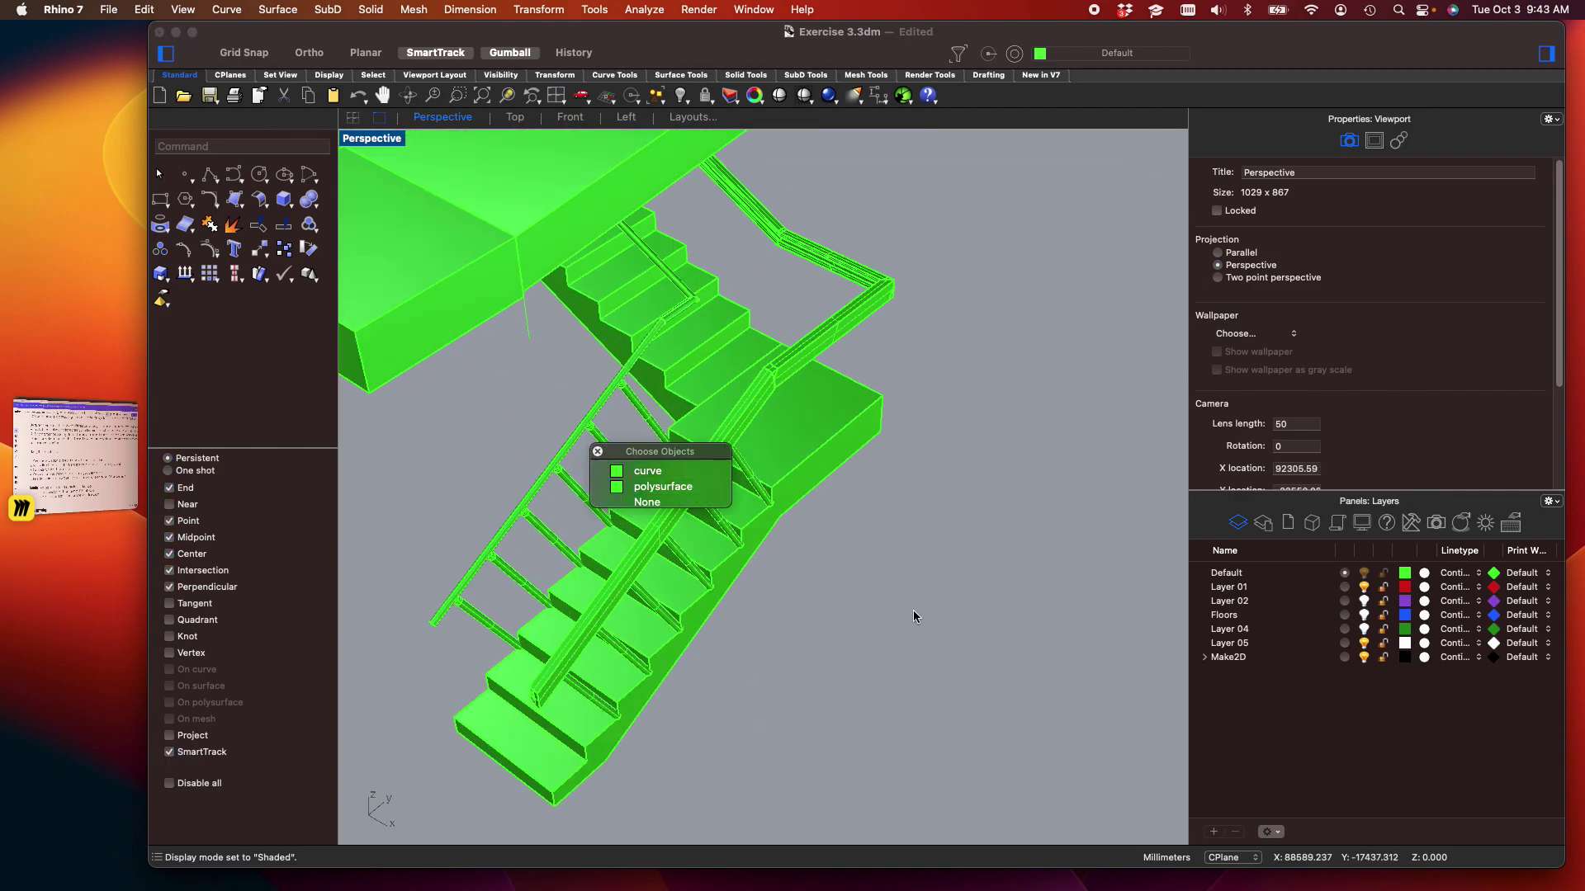
{"action": "left_click", "coordinate": [727, 496]}
{"action": "left_click", "coordinate": [679, 507]}
{"action": "left_click", "coordinate": [863, 476]}
{"action": "scroll", "coordinate": [806, 237], "scroll_direction": "up", "scroll_amount": 3}
{"action": "left_click", "coordinate": [835, 284]}
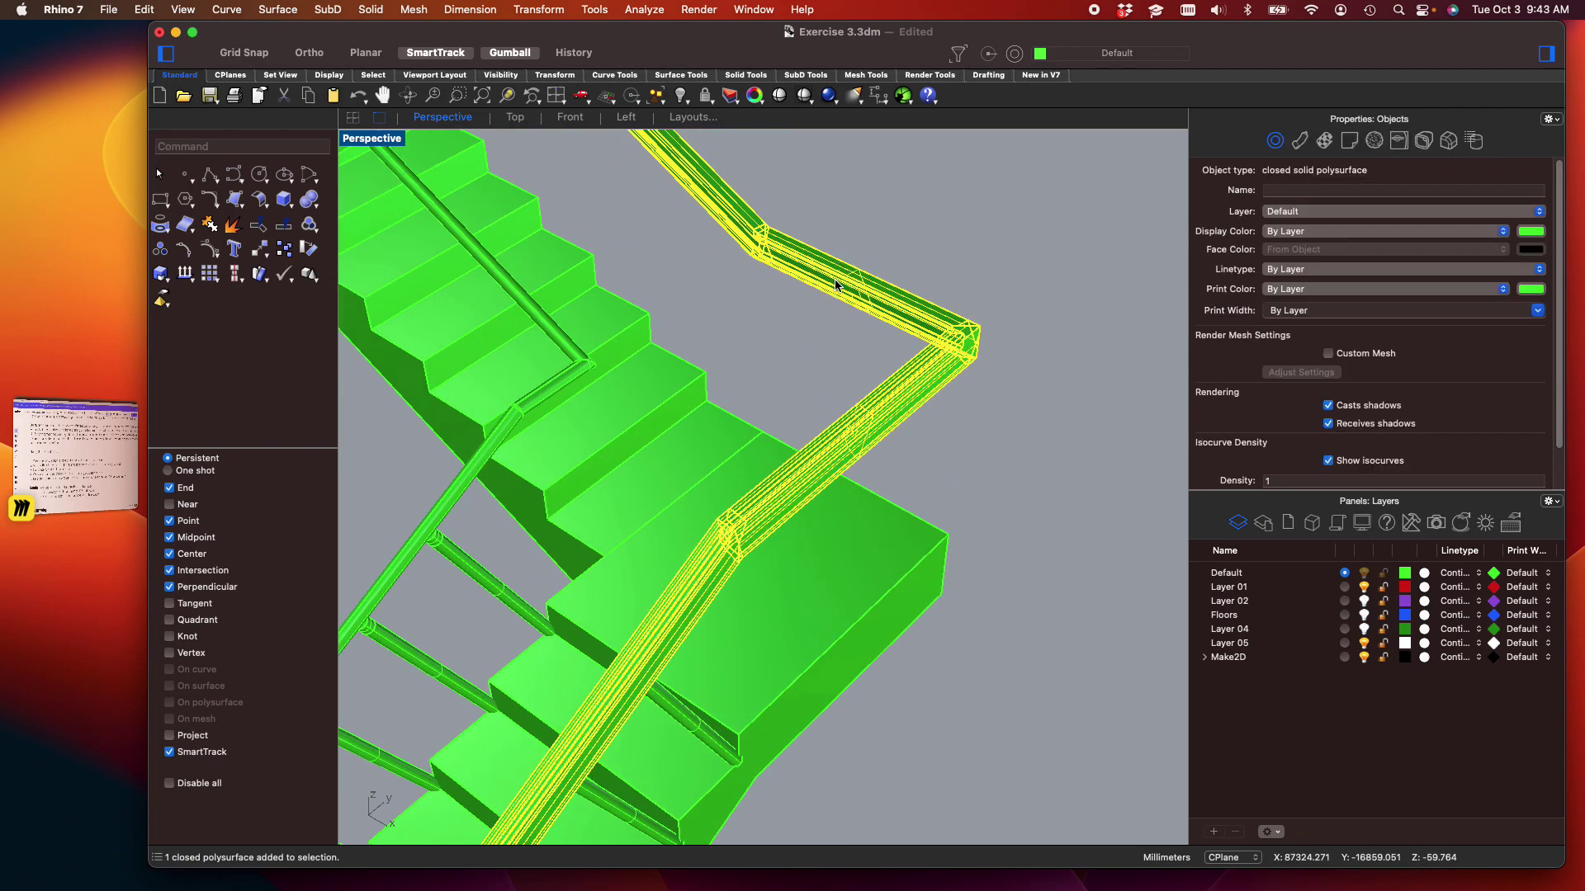
{"action": "key", "text": "Tab"}
{"action": "key", "text": "Escape"}
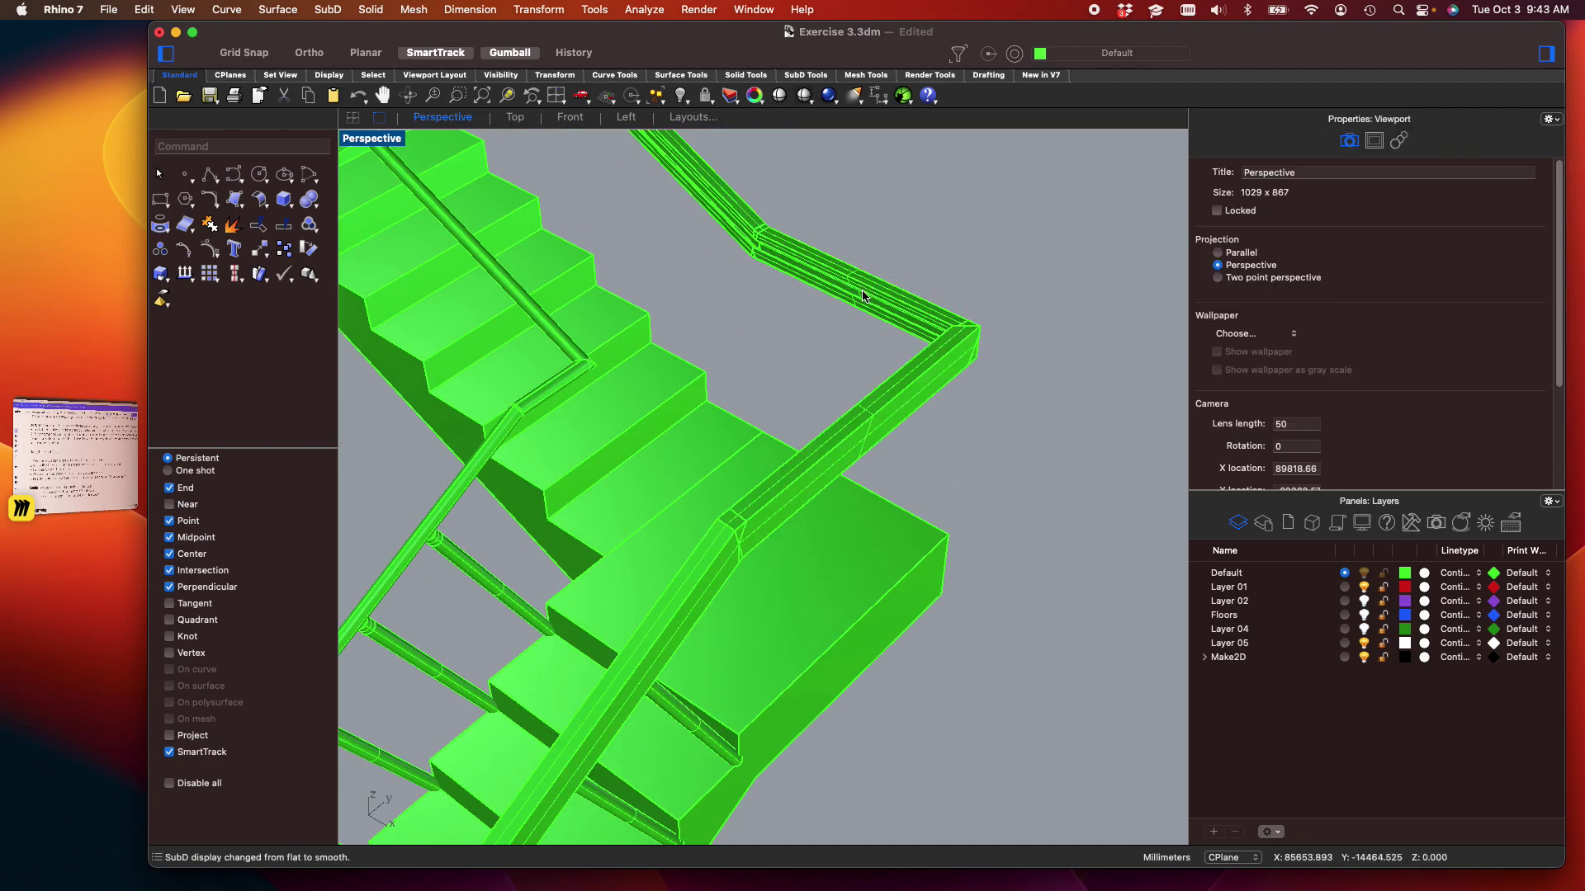
Hide the solid outer handrail to expose its underlying path curve
{"action": "left_click", "coordinate": [860, 277]}
{"action": "type", "text": "hid"}
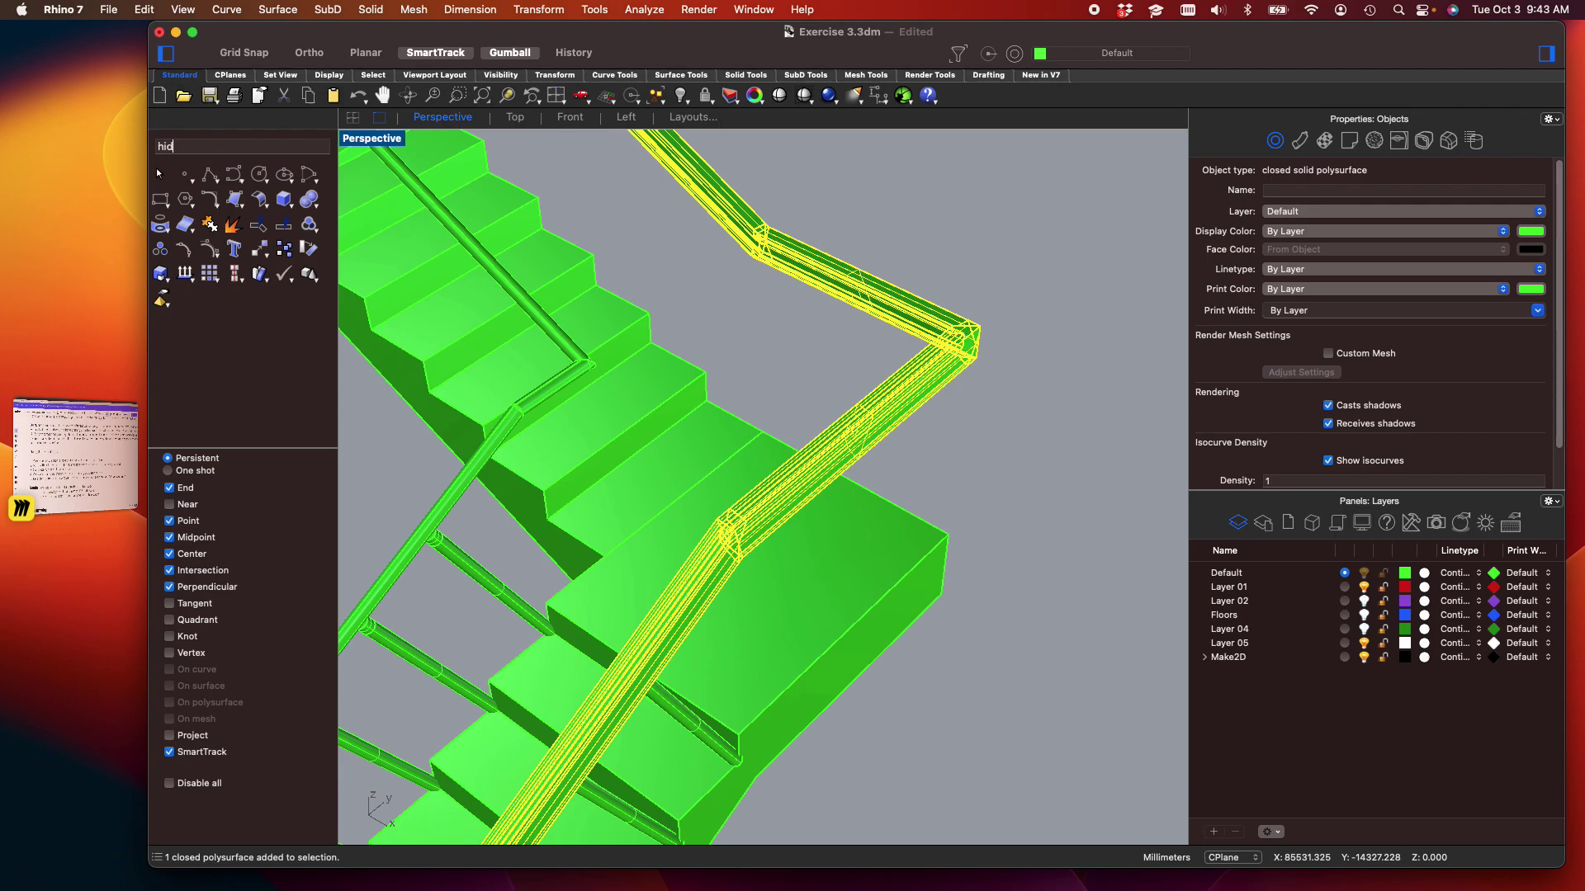
{"action": "type", "text": "e"}
{"action": "key", "text": "Return"}
Copy the outer handrail's path polyline to the empty area beside the stair, with Ortho on
{"action": "left_click", "coordinate": [901, 311]}
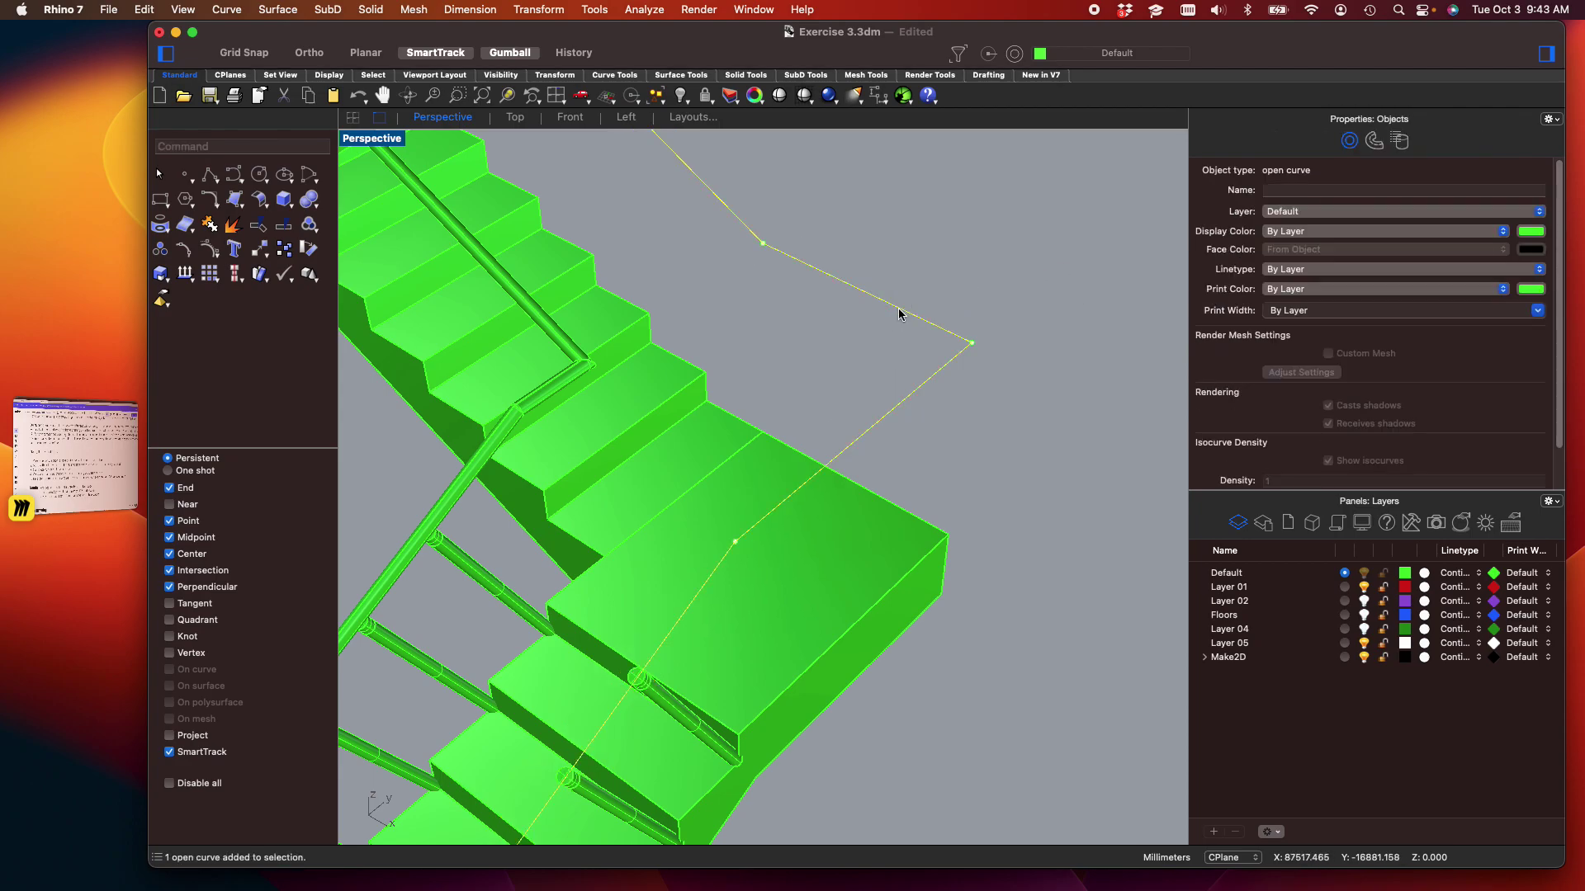
{"action": "type", "text": "copy"}
{"action": "key", "text": "Return"}
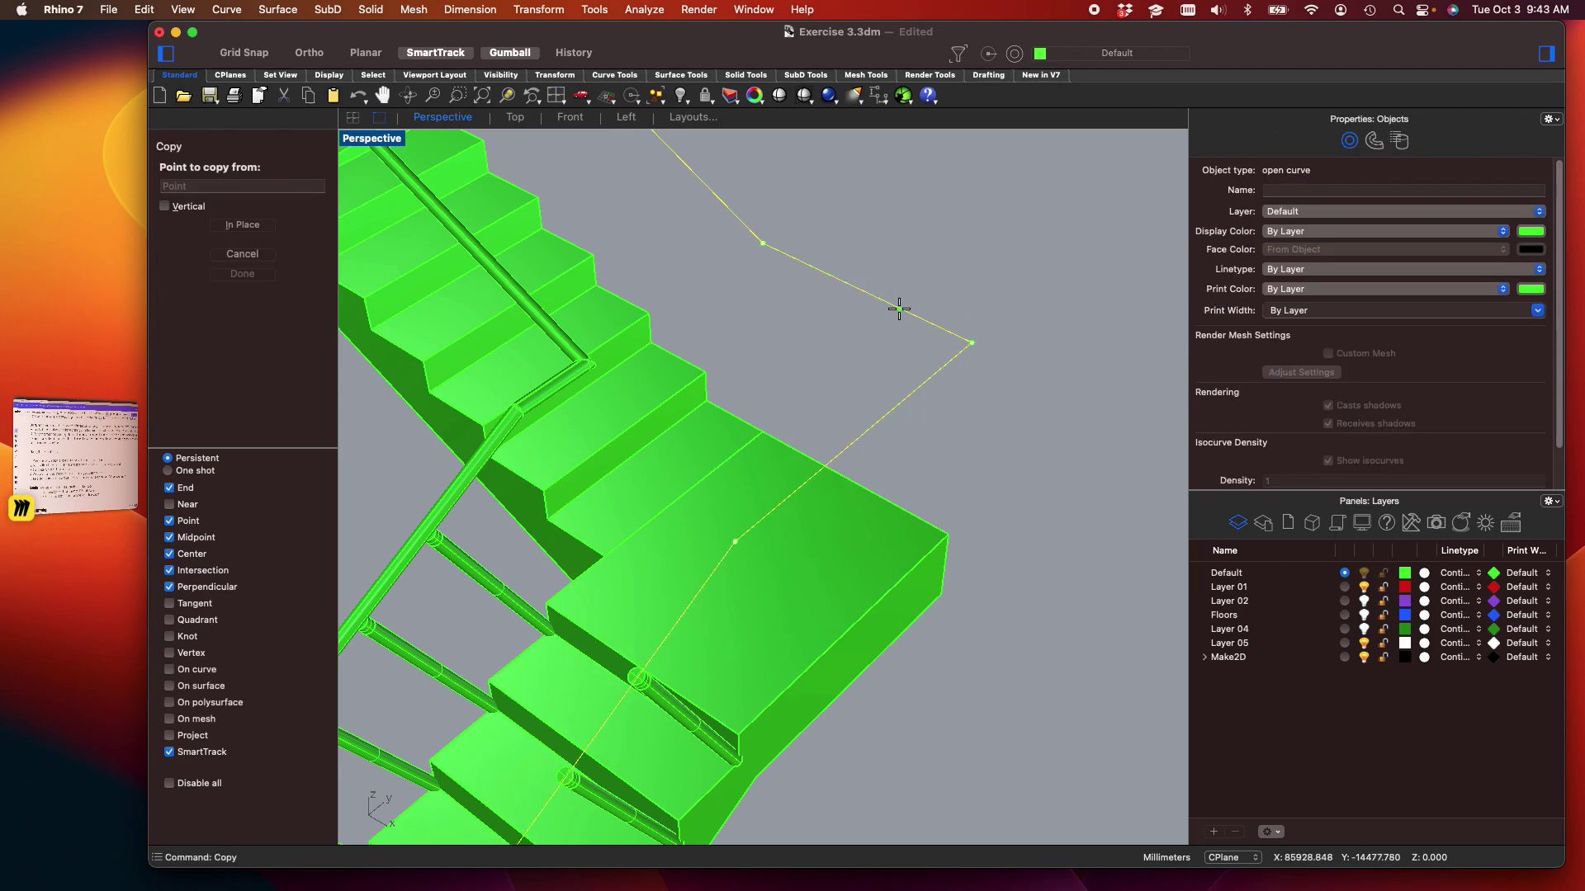
{"action": "left_click", "coordinate": [821, 396]}
{"action": "scroll", "coordinate": [883, 419], "scroll_direction": "down", "scroll_amount": 3}
{"action": "scroll", "coordinate": [882, 419], "scroll_direction": "down", "scroll_amount": 5}
{"action": "key", "text": "F8"}
{"action": "right_click_drag", "start_coordinate": [945, 582], "coordinate": [1005, 563]}
{"action": "left_click", "coordinate": [1090, 619], "text": "shift"}
{"action": "key", "text": "Return"}
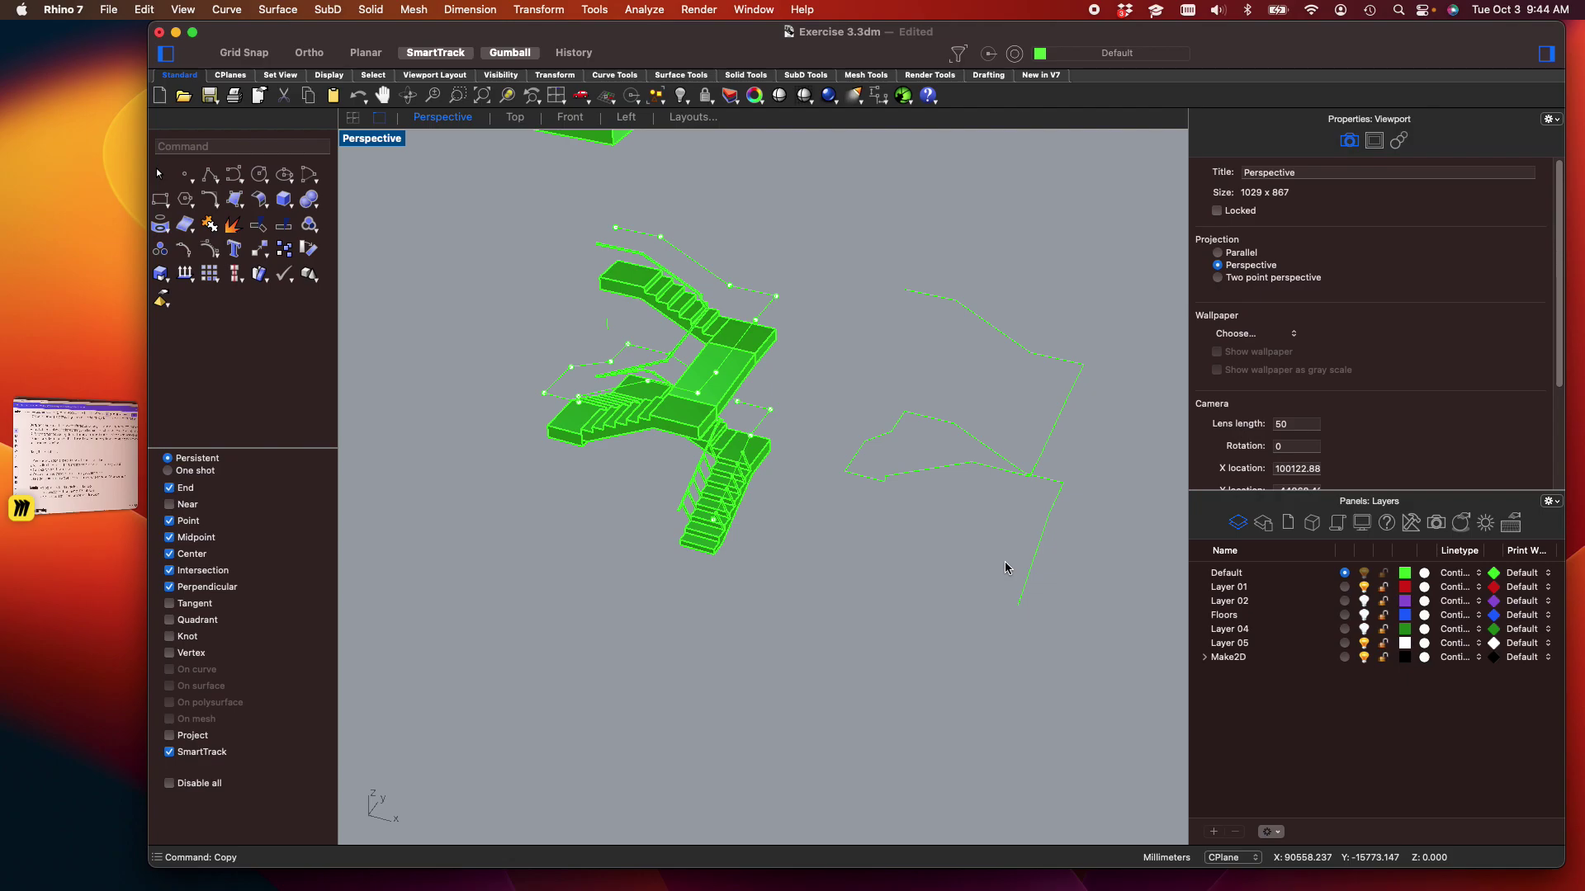
In the Front view, draw a rectangle 150 mm wide and about twice as tall beside the lower end of the copied path
{"action": "right_click_drag", "start_coordinate": [1004, 571], "coordinate": [939, 533], "text": "shift"}
{"action": "scroll", "coordinate": [939, 533], "scroll_direction": "up", "scroll_amount": 3}
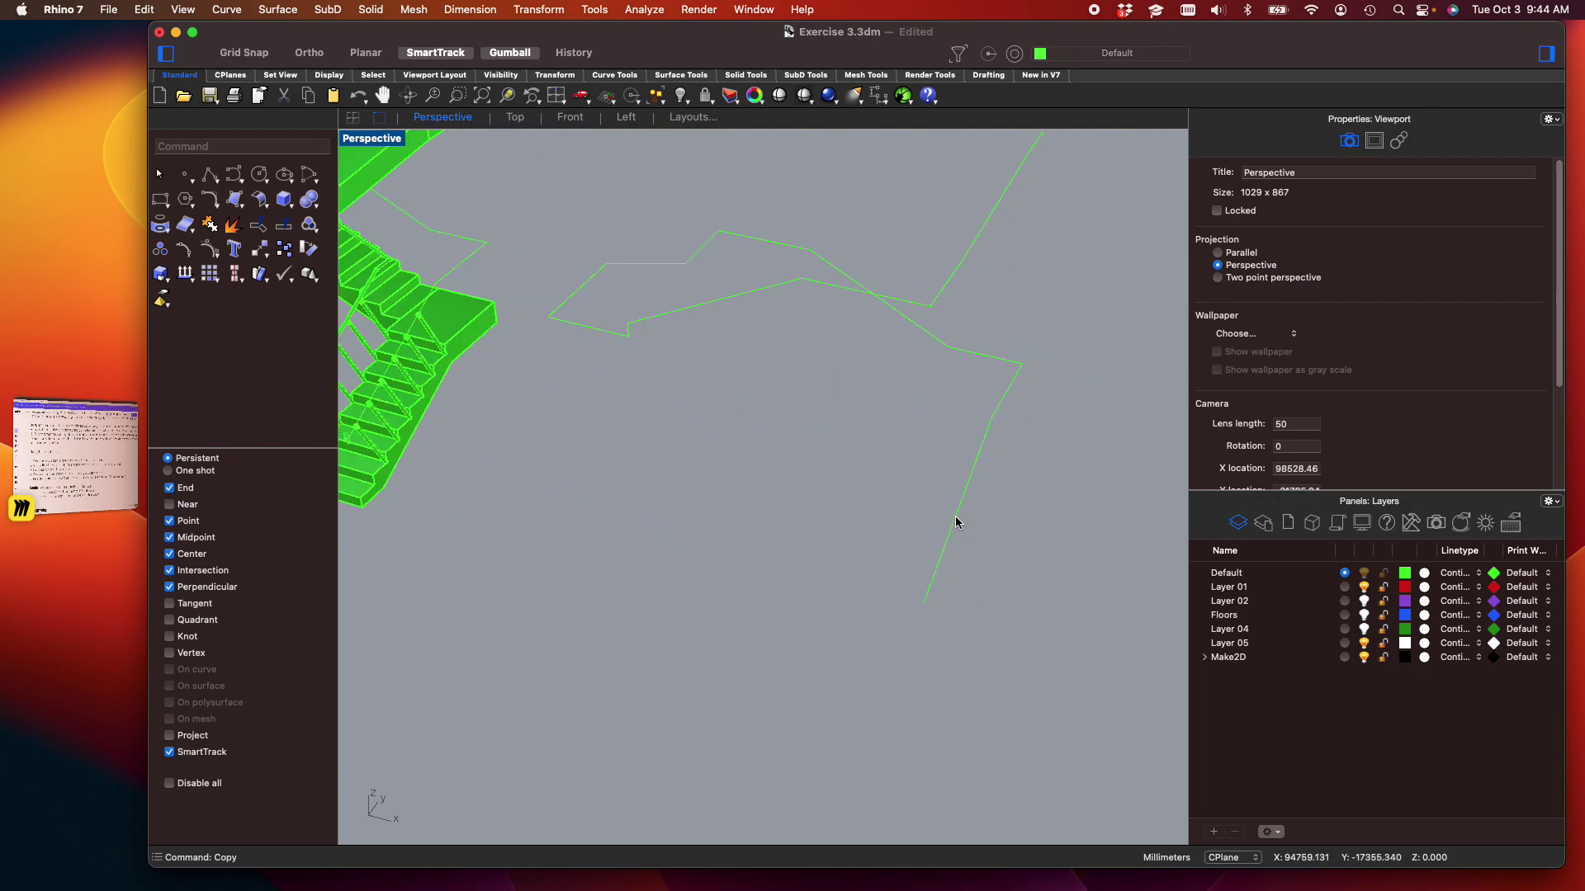
{"action": "left_click", "coordinate": [955, 522]}
{"action": "scroll", "coordinate": [974, 639], "scroll_direction": "down", "scroll_amount": 1}
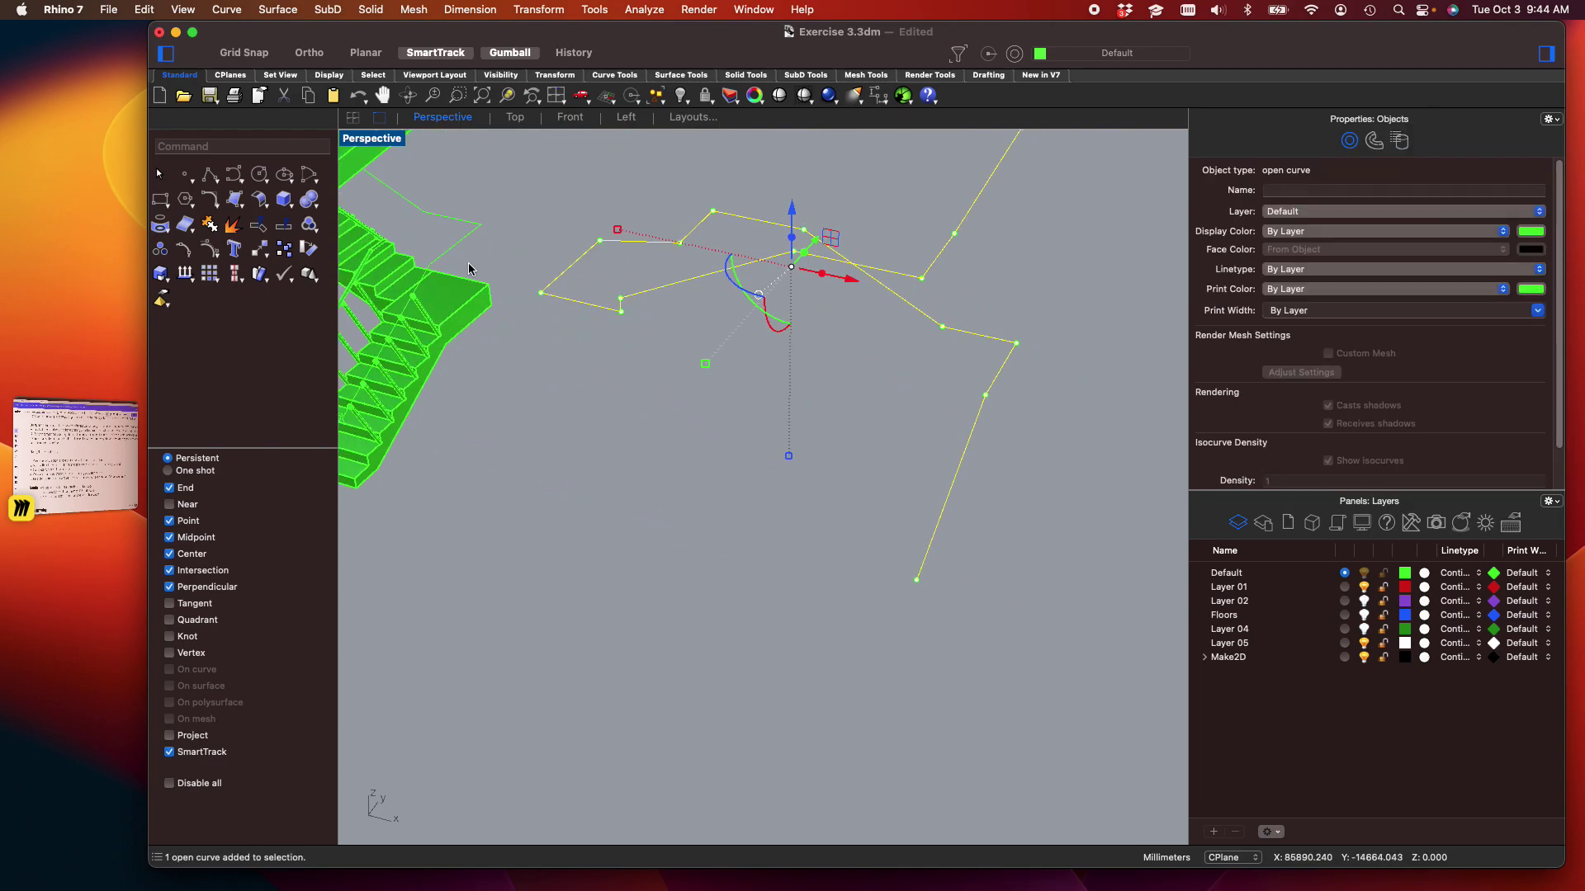
{"action": "left_click", "coordinate": [160, 201]}
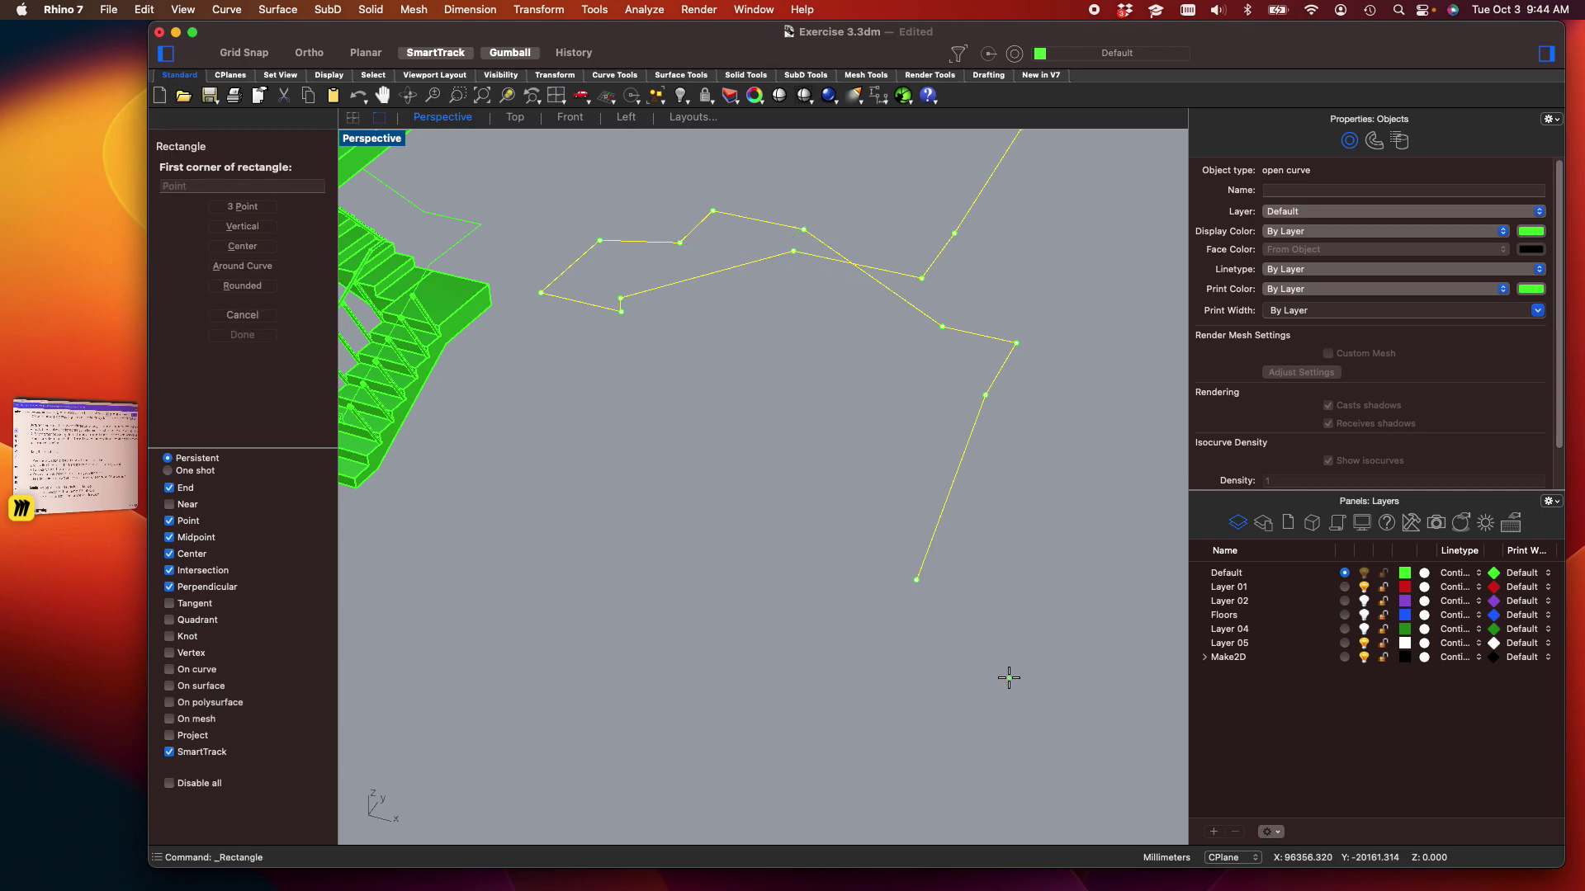
{"action": "scroll", "coordinate": [974, 652], "scroll_direction": "up", "scroll_amount": 3}
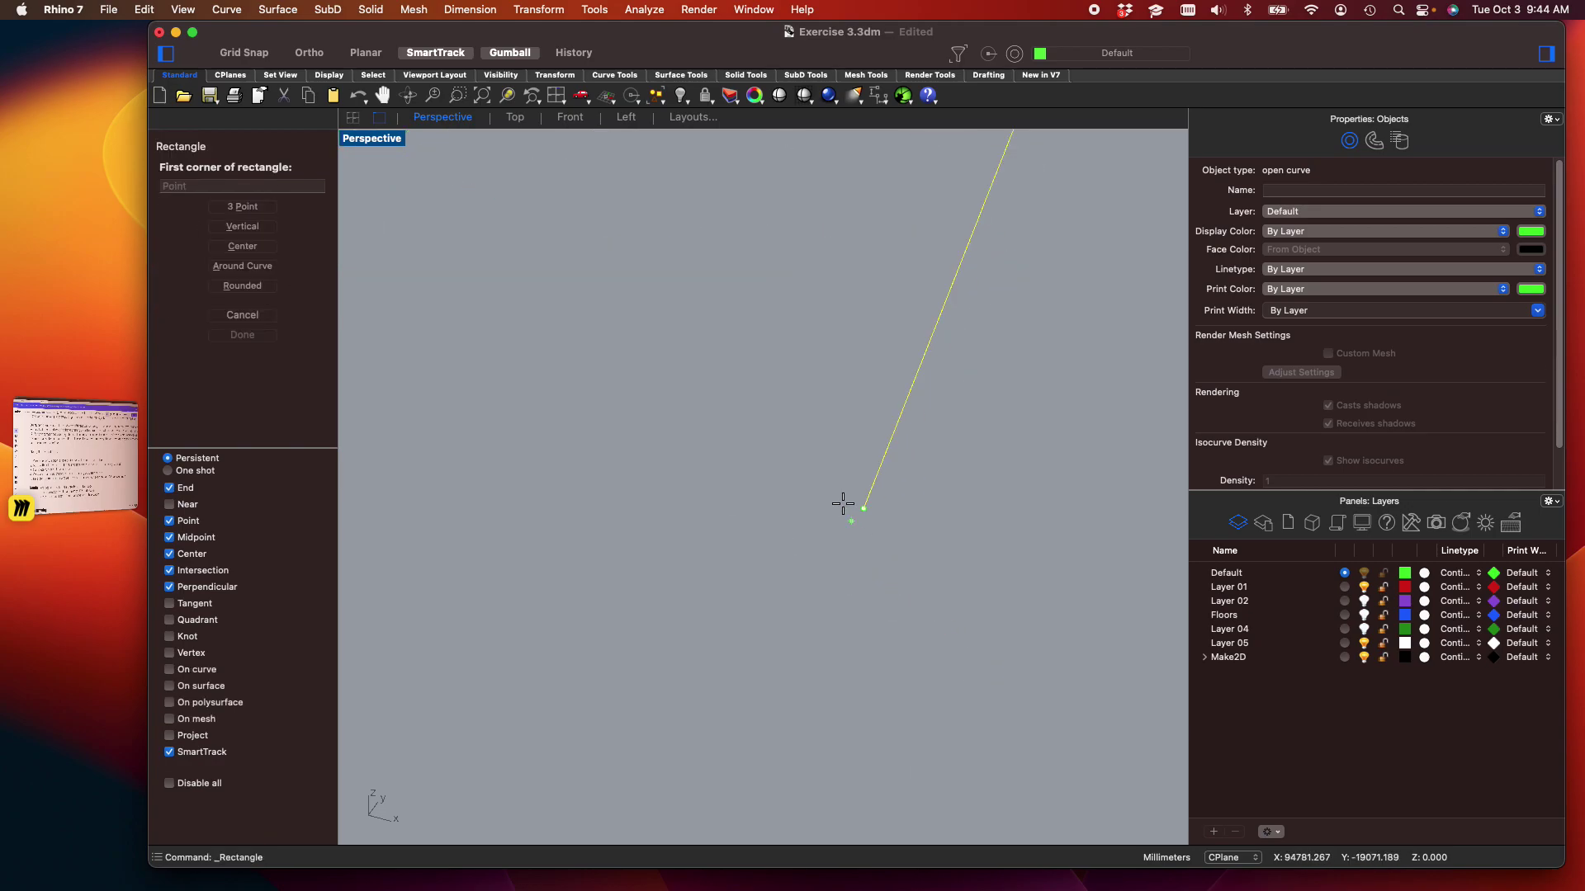
{"action": "double_click", "coordinate": [388, 139]}
{"action": "key", "text": "F8"}
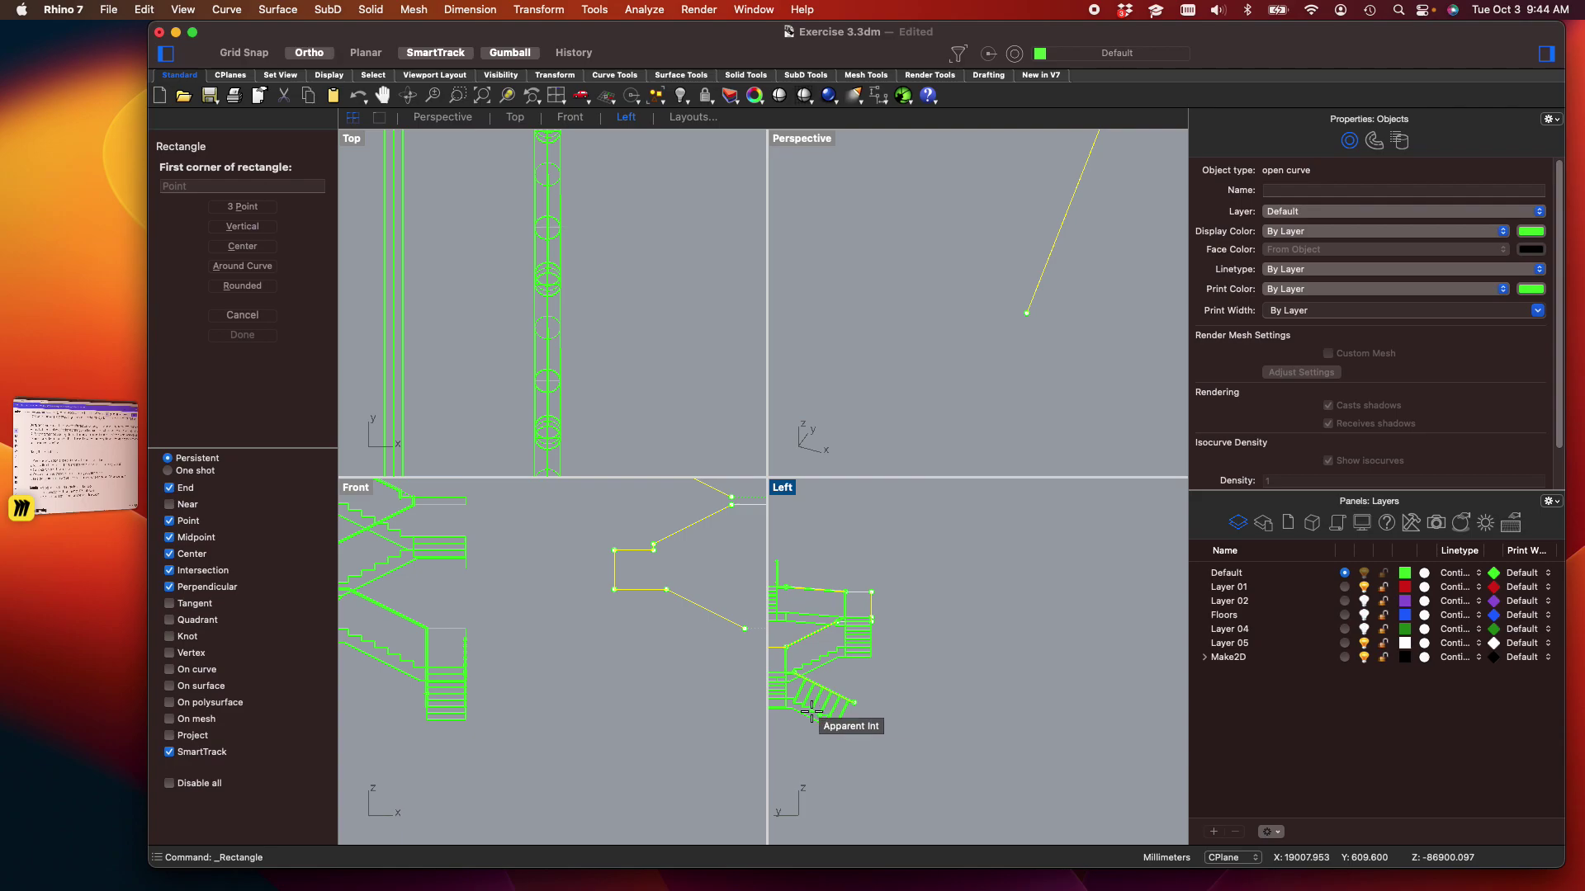
{"action": "right_click_drag", "start_coordinate": [670, 718], "coordinate": [480, 741], "text": "shift"}
{"action": "scroll", "coordinate": [583, 697], "scroll_direction": "up", "scroll_amount": 3}
{"action": "left_click", "coordinate": [589, 685]}
{"action": "type", "text": "150"}
{"action": "key", "text": "Return"}
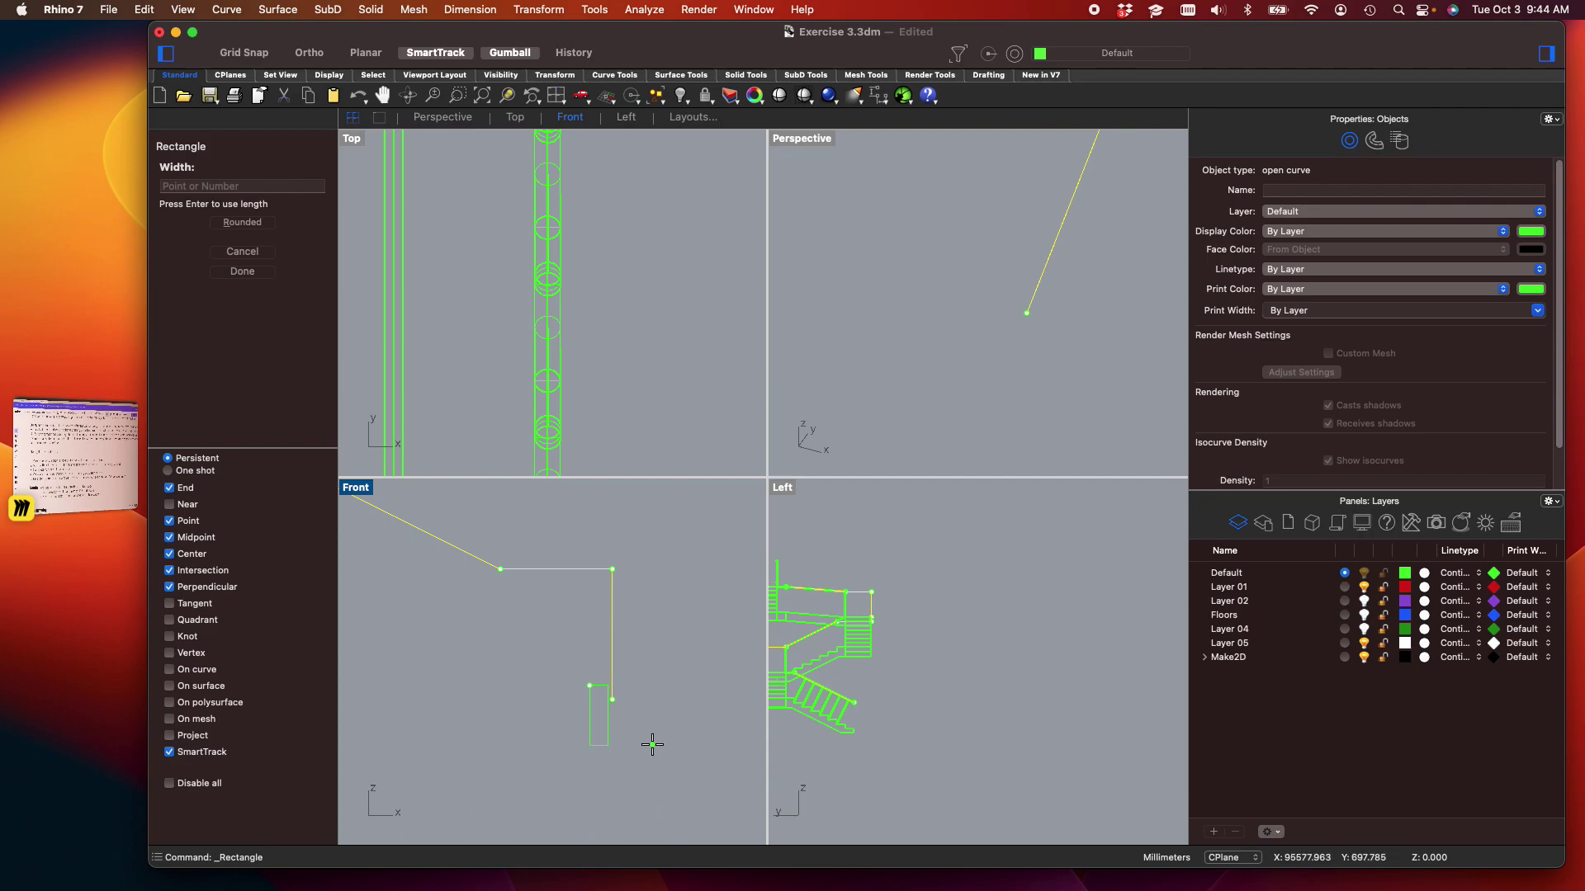
{"action": "left_click", "coordinate": [607, 646]}
{"action": "scroll", "coordinate": [652, 700], "scroll_direction": "up", "scroll_amount": 2}
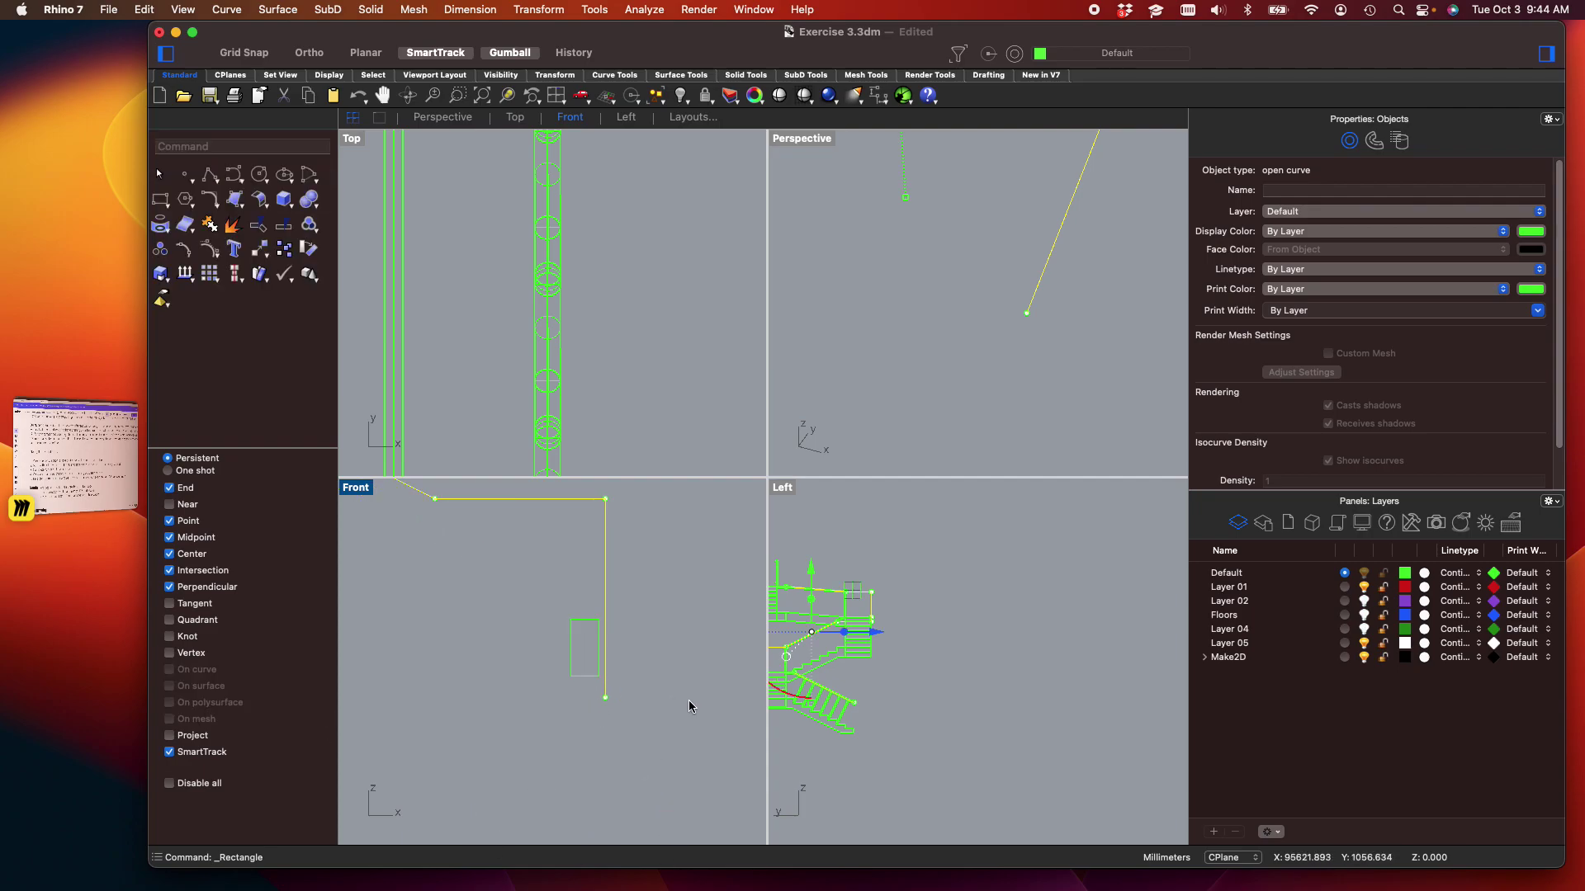
In the Front view, move the rectangle so it is centred on the copied path's lower endpoint
{"action": "left_click", "coordinate": [577, 660]}
{"action": "left_click_drag", "start_coordinate": [560, 582], "coordinate": [560, 643]}
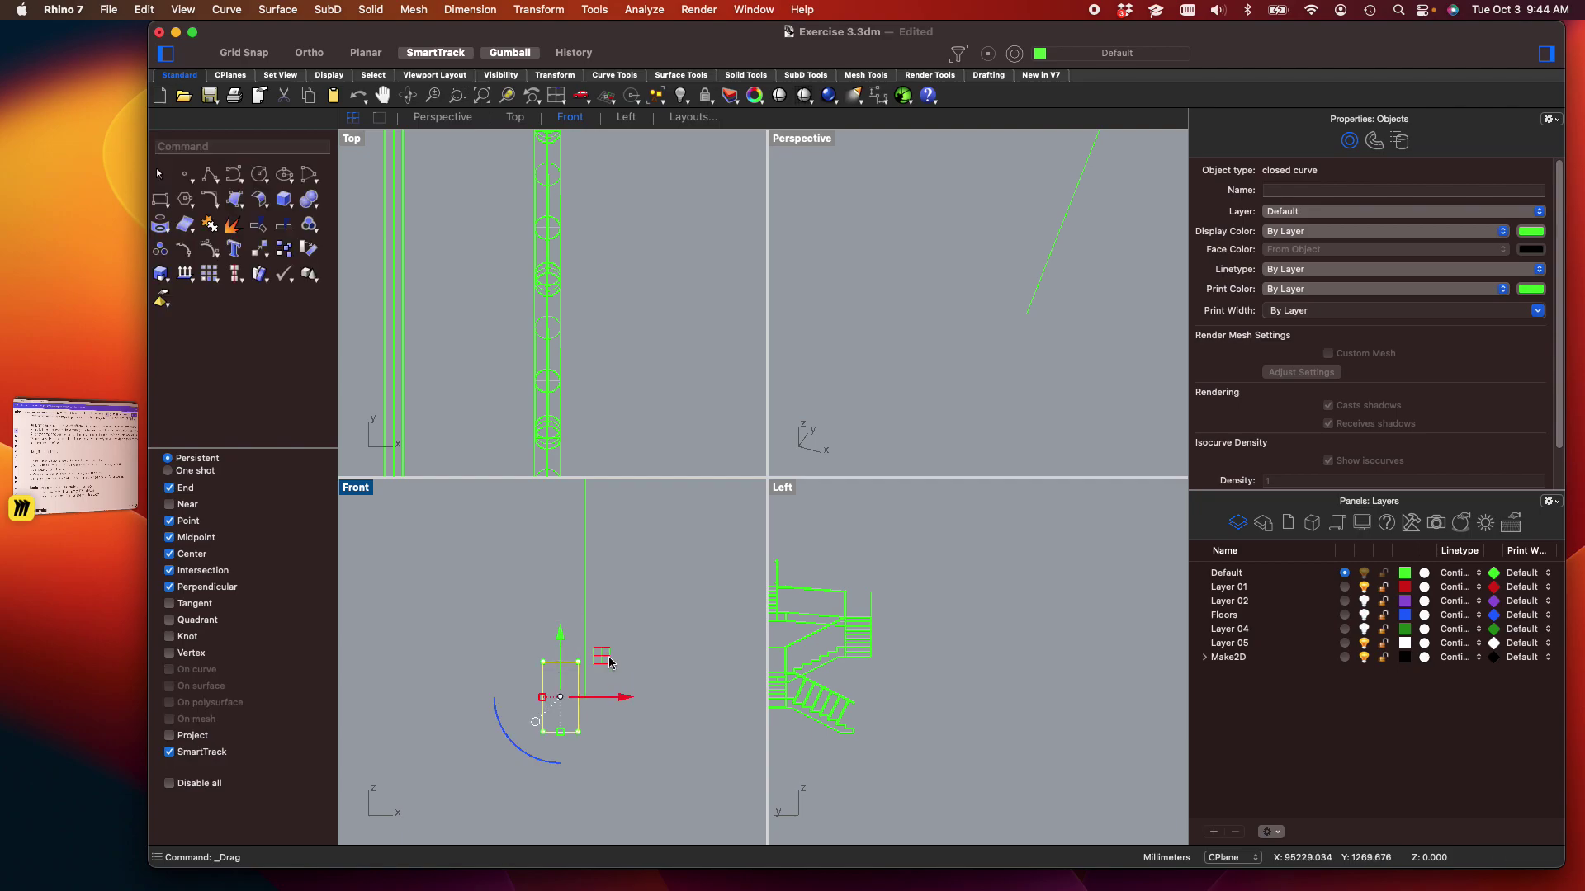
{"action": "left_click", "coordinate": [636, 718]}
{"action": "scroll", "coordinate": [594, 724], "scroll_direction": "up", "scroll_amount": 3}
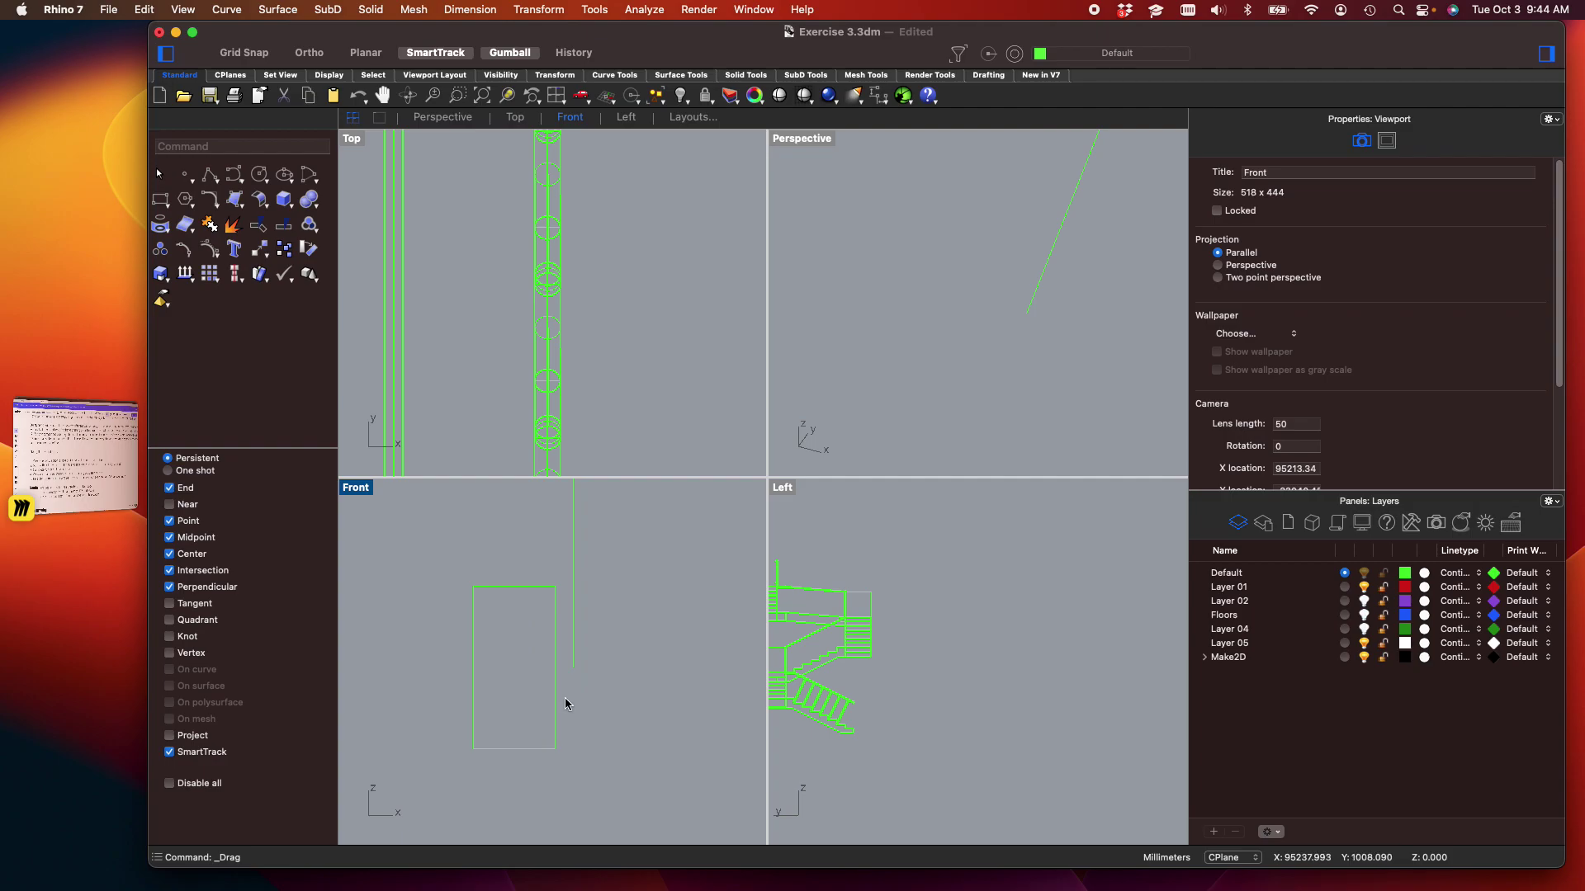
{"action": "left_click", "coordinate": [560, 714]}
{"action": "left_click_drag", "start_coordinate": [574, 667], "coordinate": [631, 709]}
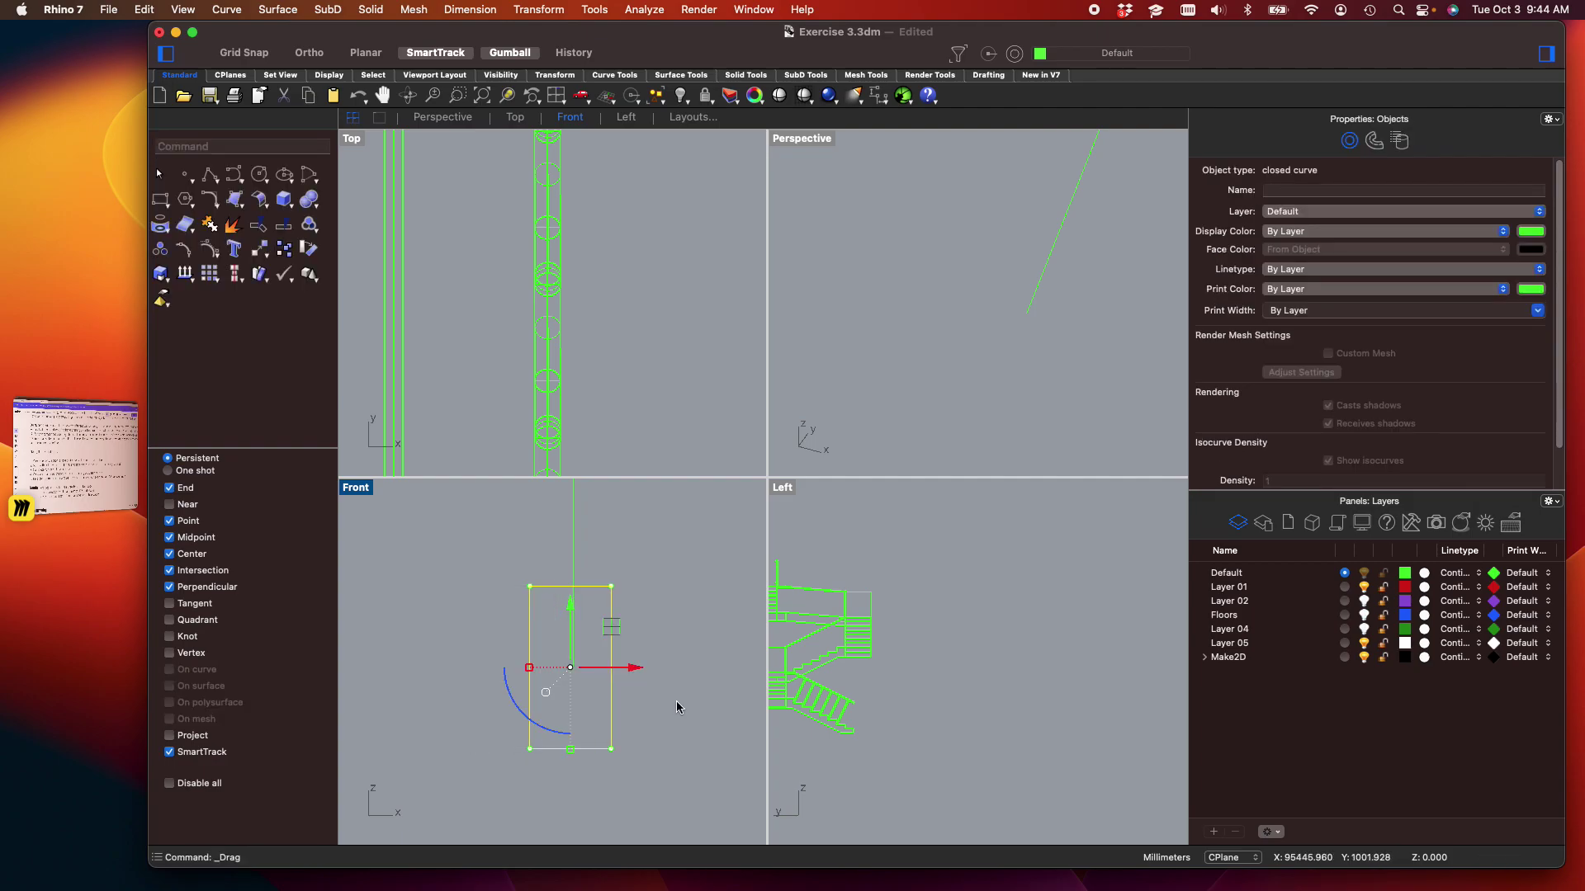
{"action": "left_click", "coordinate": [675, 710]}
In the Perspective view, move the rectangular profile along Y onto the lower end of the copied path
{"action": "right_click_drag", "start_coordinate": [1151, 385], "coordinate": [941, 373]}
{"action": "left_click", "coordinate": [1053, 170]}
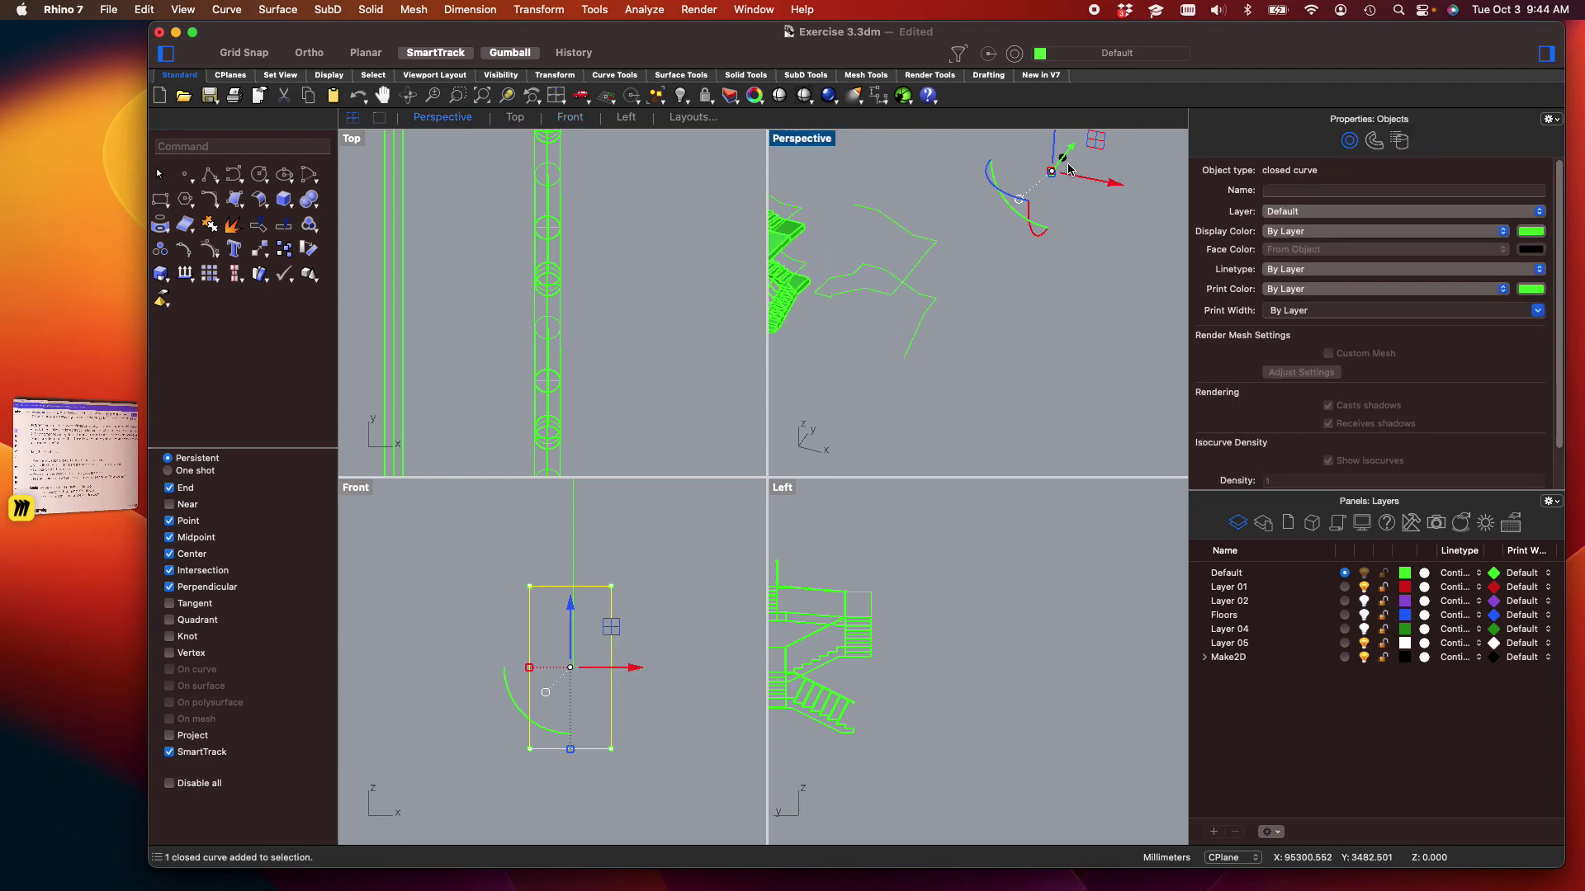
{"action": "left_click_drag", "start_coordinate": [1079, 159], "coordinate": [889, 416]}
{"action": "scroll", "coordinate": [918, 351], "scroll_direction": "up", "scroll_amount": 10}
{"action": "left_click", "coordinate": [962, 358]}
{"action": "right_click_drag", "start_coordinate": [964, 357], "coordinate": [1021, 365]}
Sweep the rectangle along the copied path with Sweep1, using Freeform frame style and unchanged cross sections
{"action": "left_click_drag", "start_coordinate": [1005, 415], "coordinate": [895, 346]}
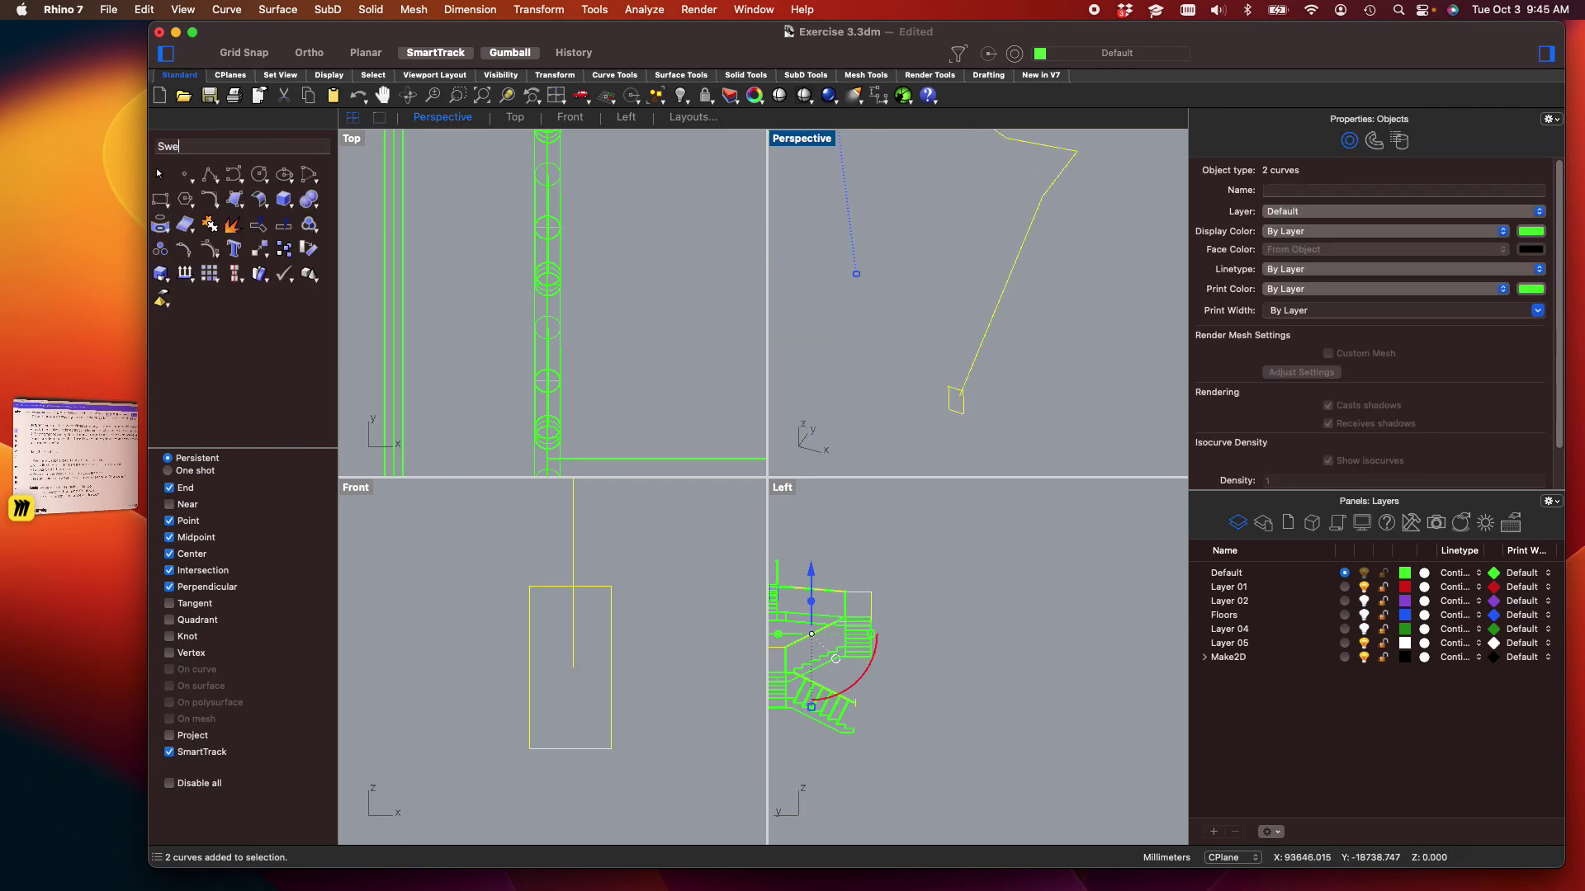
{"action": "key", "text": "Return"}
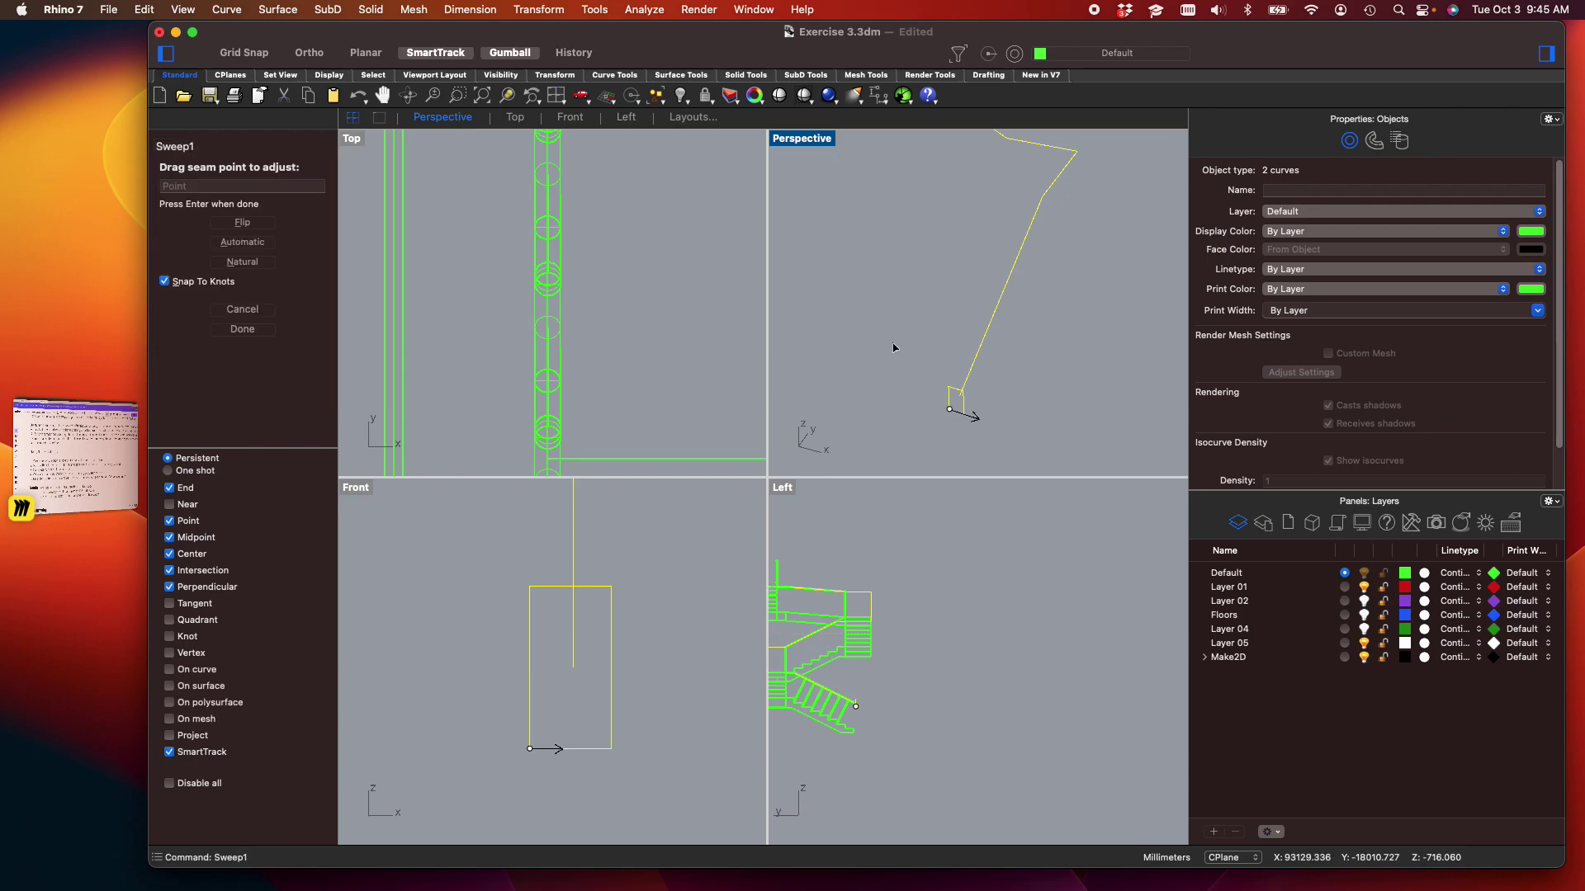
{"action": "key", "text": "Return"}
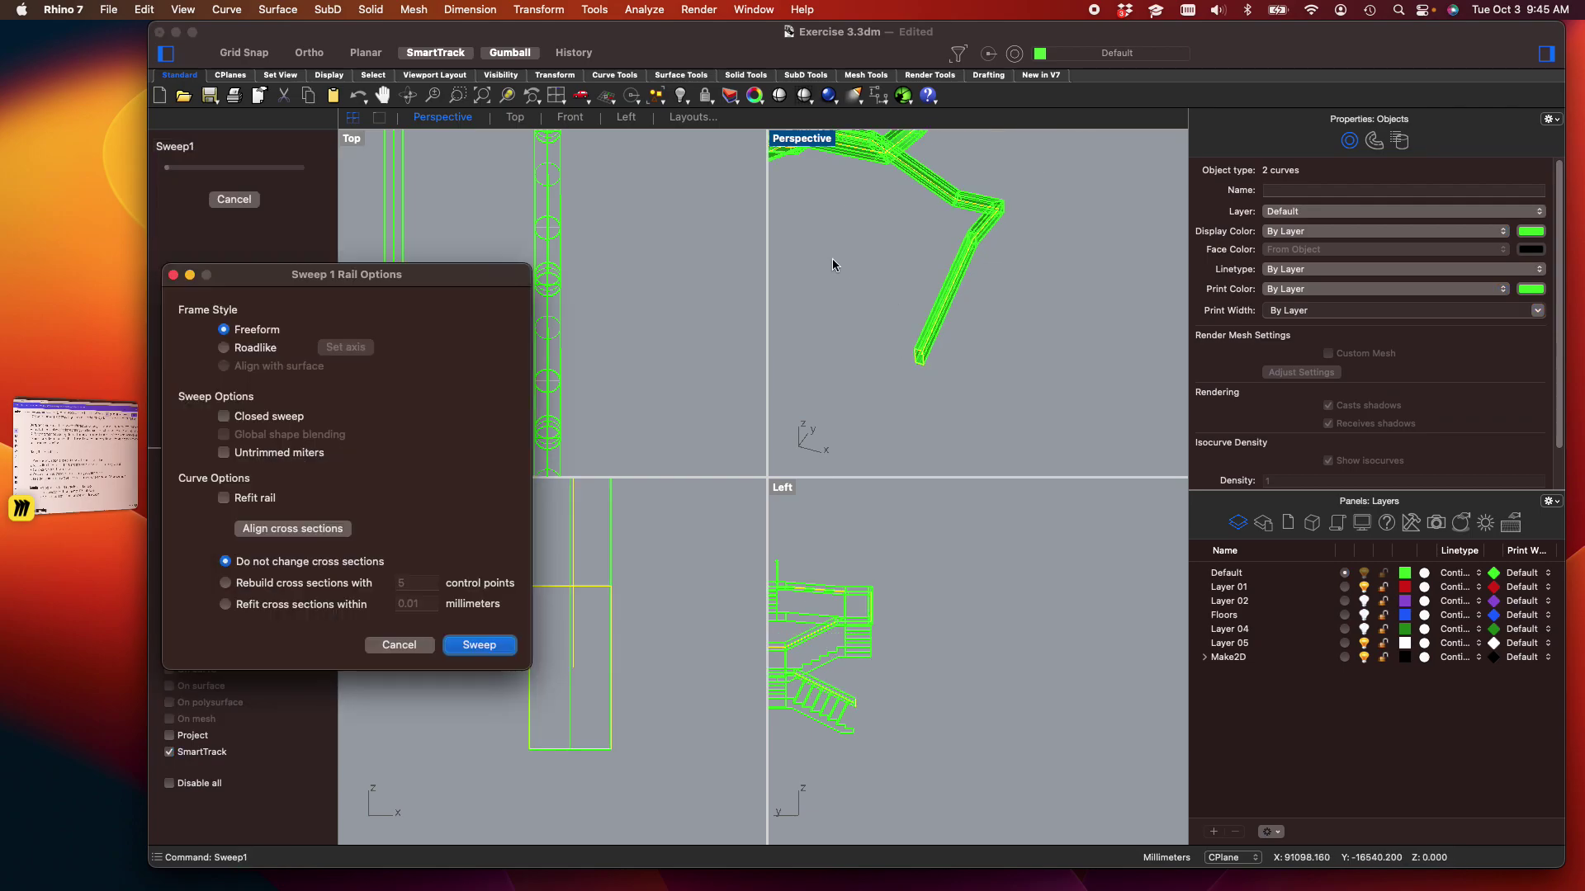
{"action": "left_click", "coordinate": [490, 647]}
{"action": "left_click", "coordinate": [884, 307]}
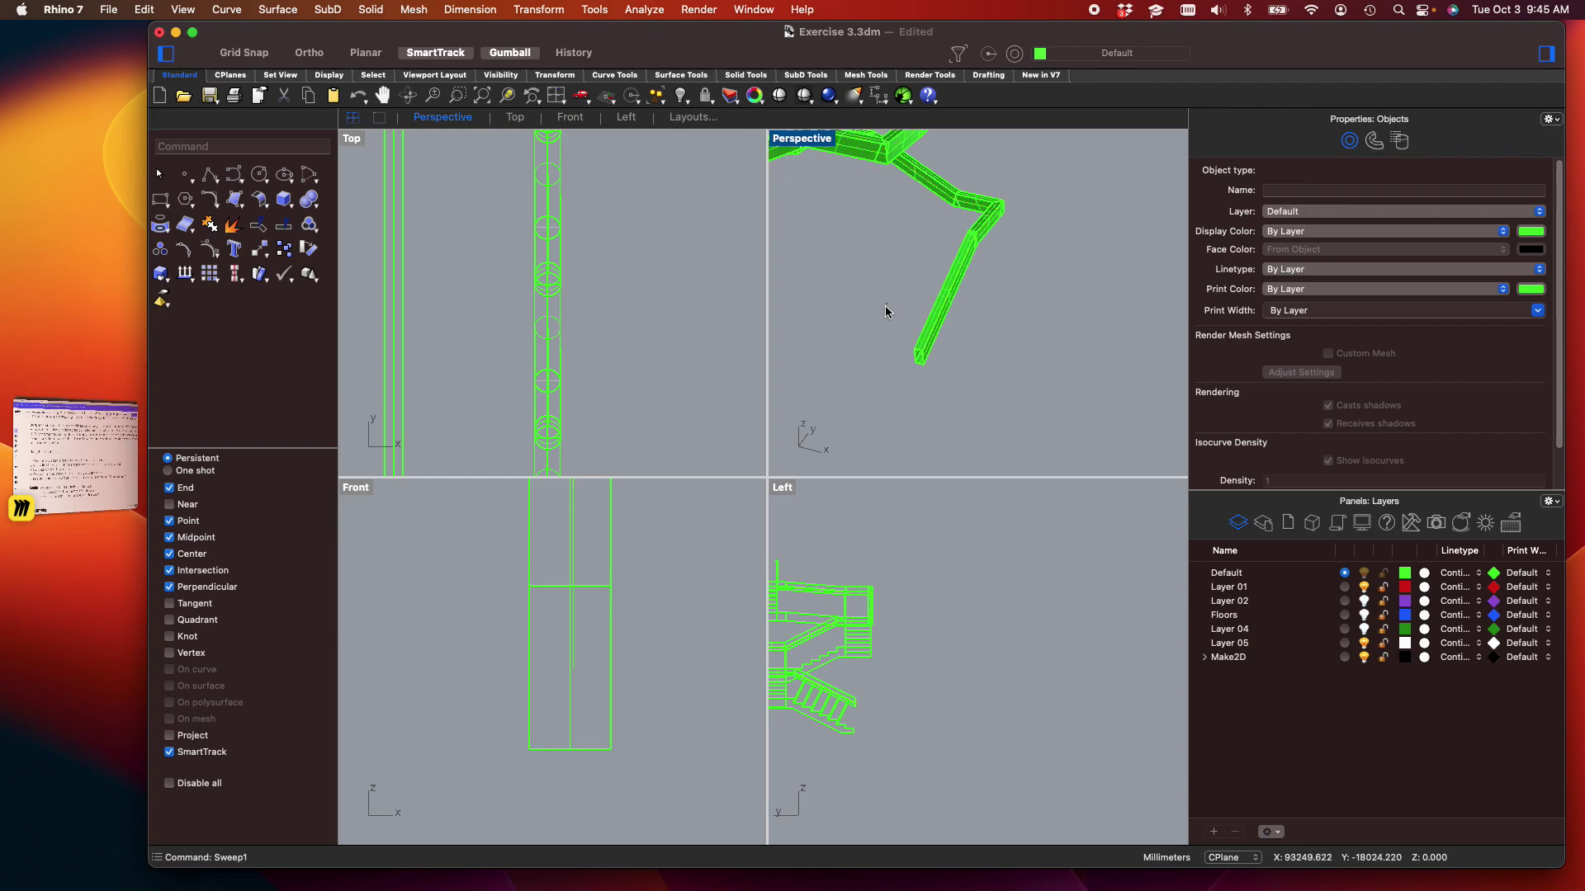
Model a box tread 1000 mm long and 2" high near the lower end of the swept stringer
{"action": "right_click_drag", "start_coordinate": [940, 311], "coordinate": [1004, 378]}
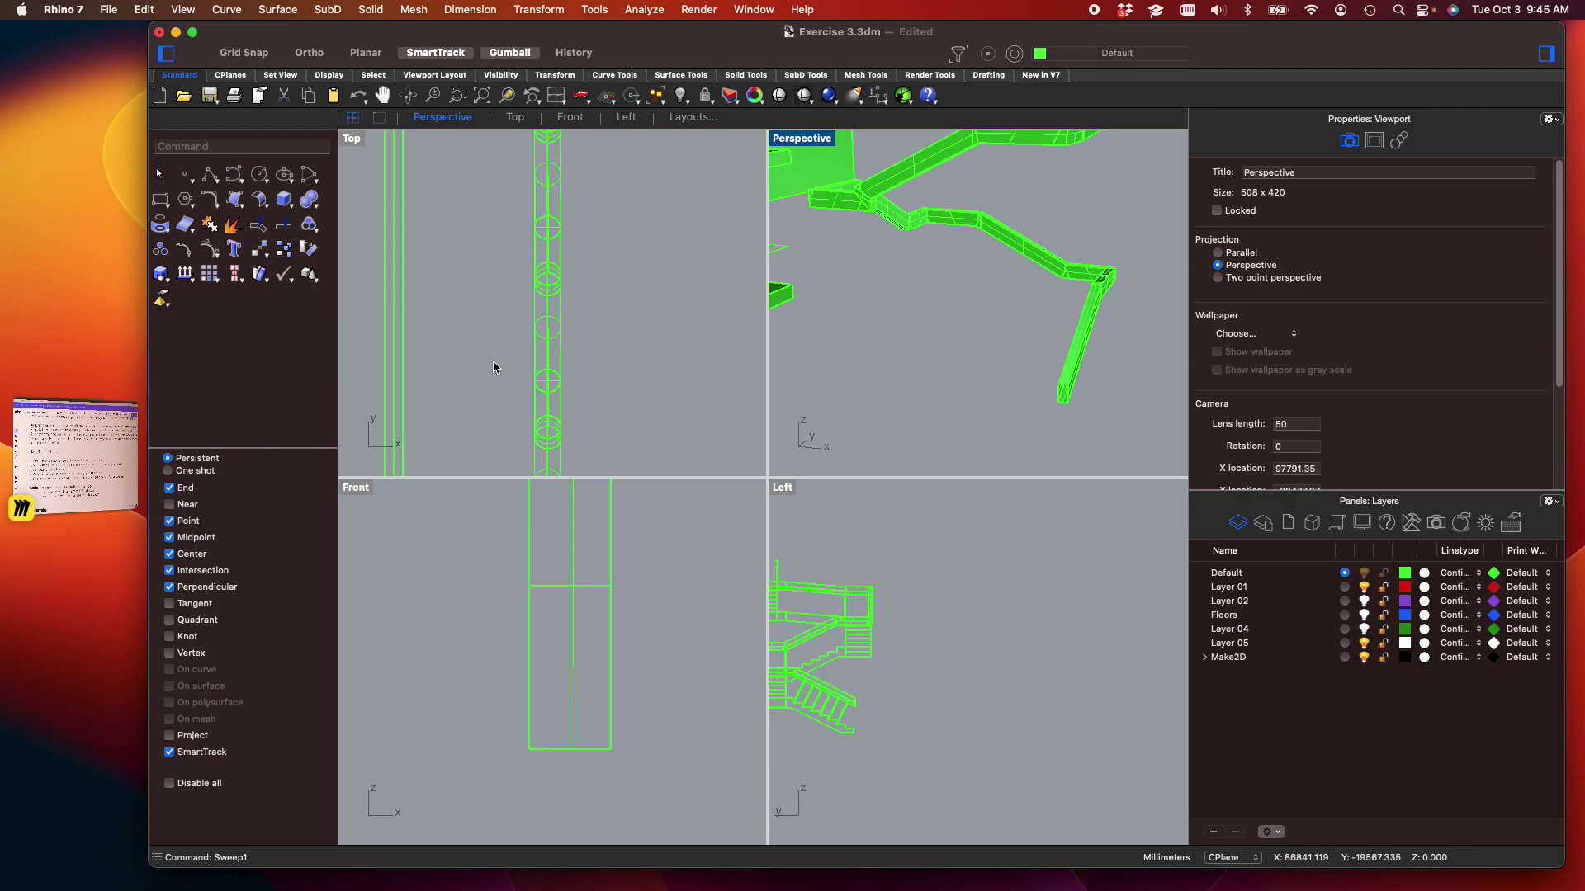
{"action": "type", "text": "ox"}
{"action": "key", "text": "Return"}
{"action": "left_click", "coordinate": [956, 424]}
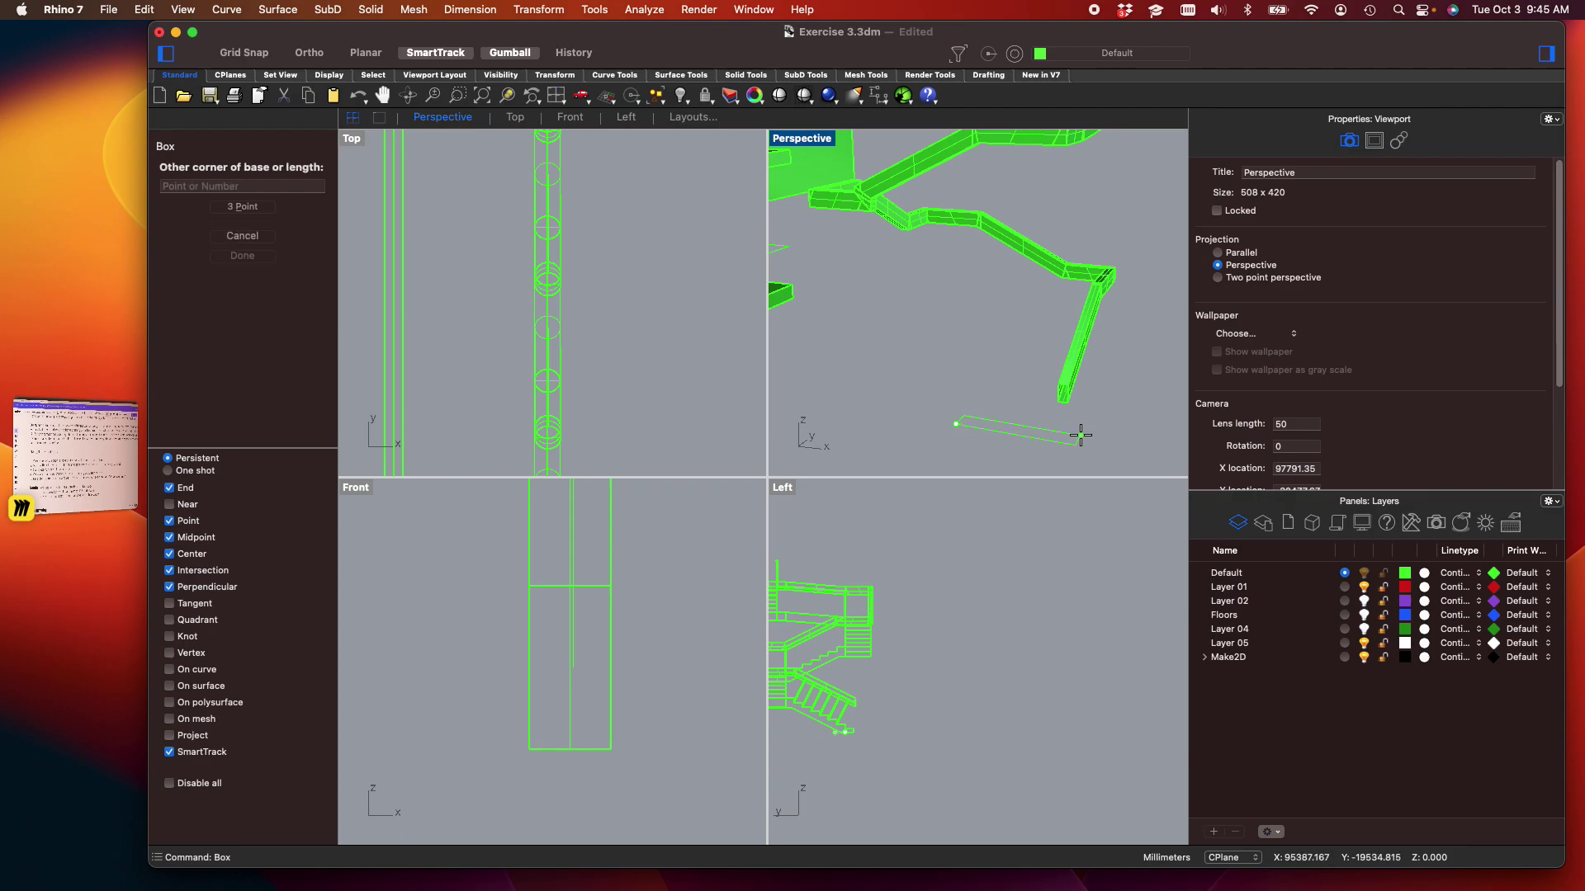
{"action": "type", "text": "1000"}
{"action": "key", "text": "Return"}
{"action": "key", "text": "Return"}
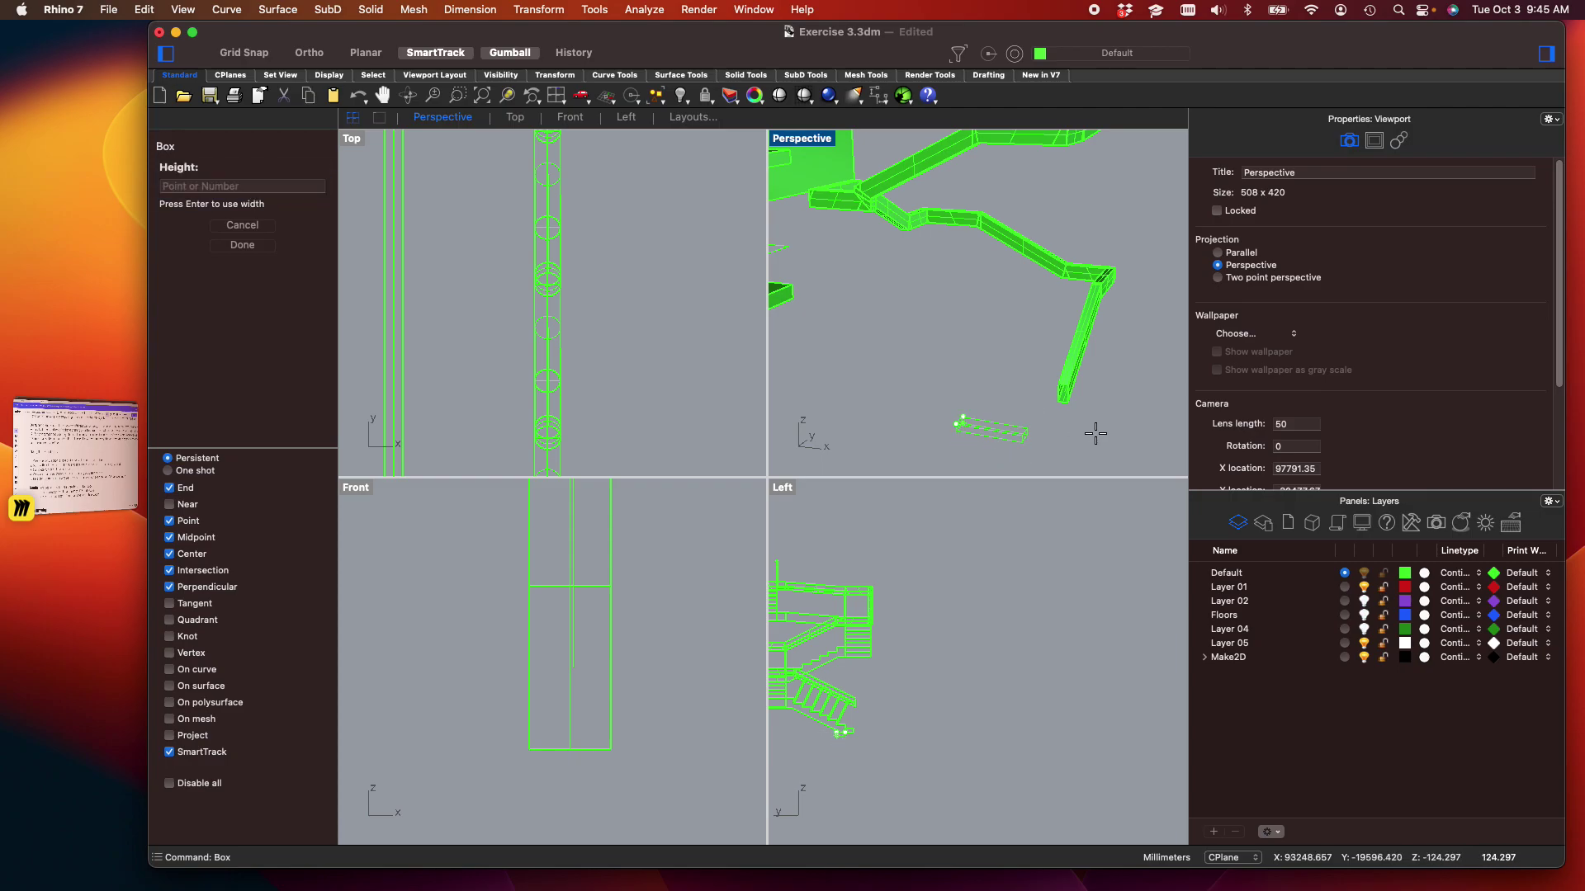
{"action": "type", "text": "2\""}
{"action": "key", "text": "Return"}
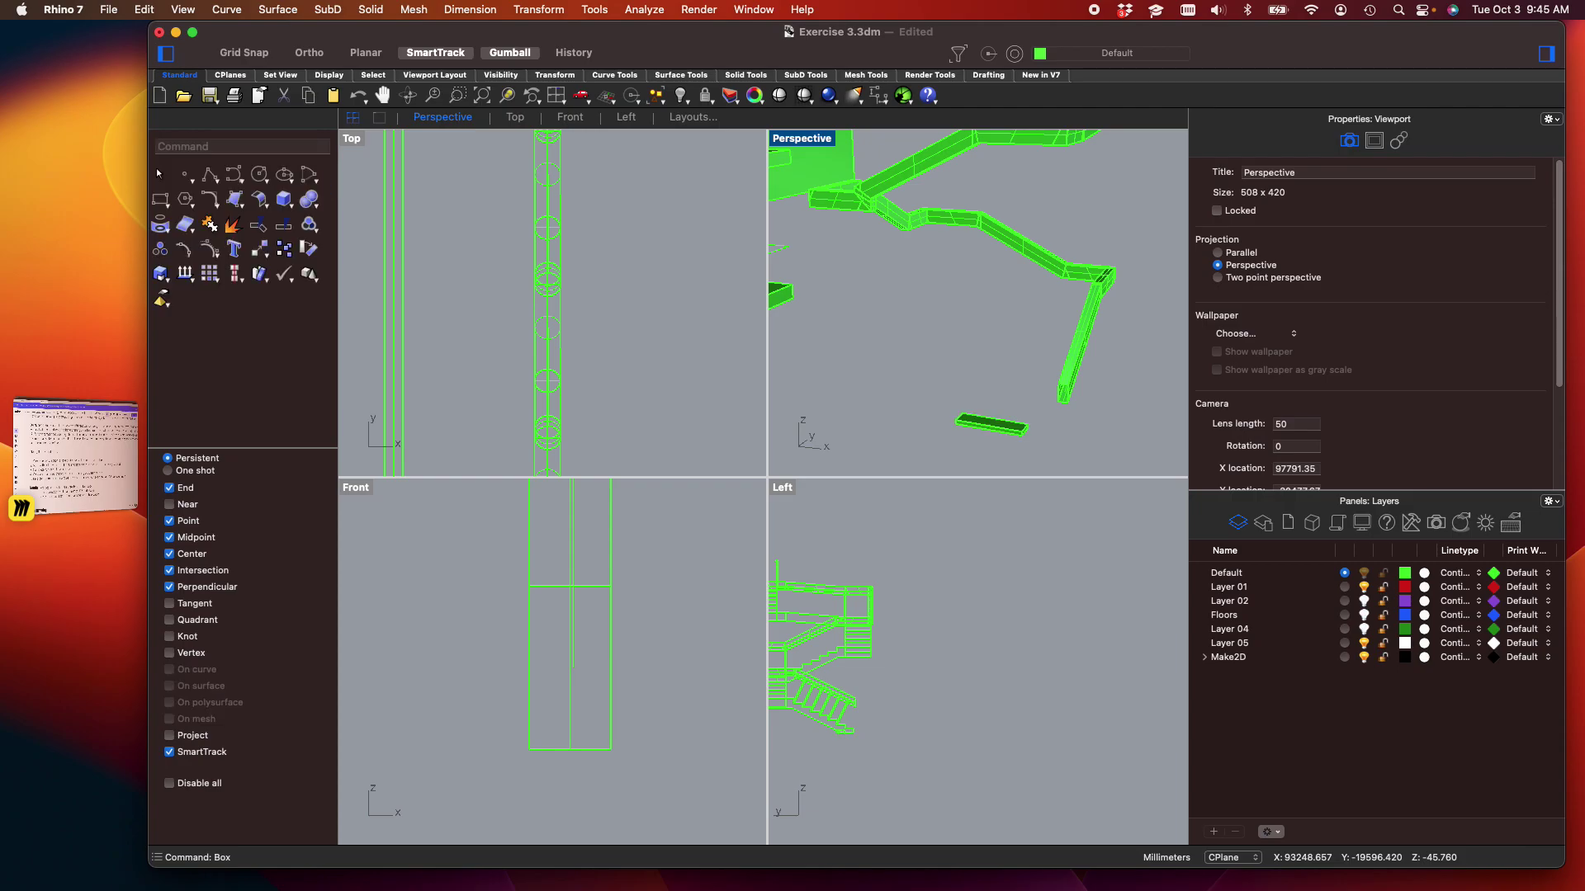
Maximize the Perspective viewport and move the box tread across and up to the lower run of the swept stringer
{"action": "double_click", "coordinate": [817, 137]}
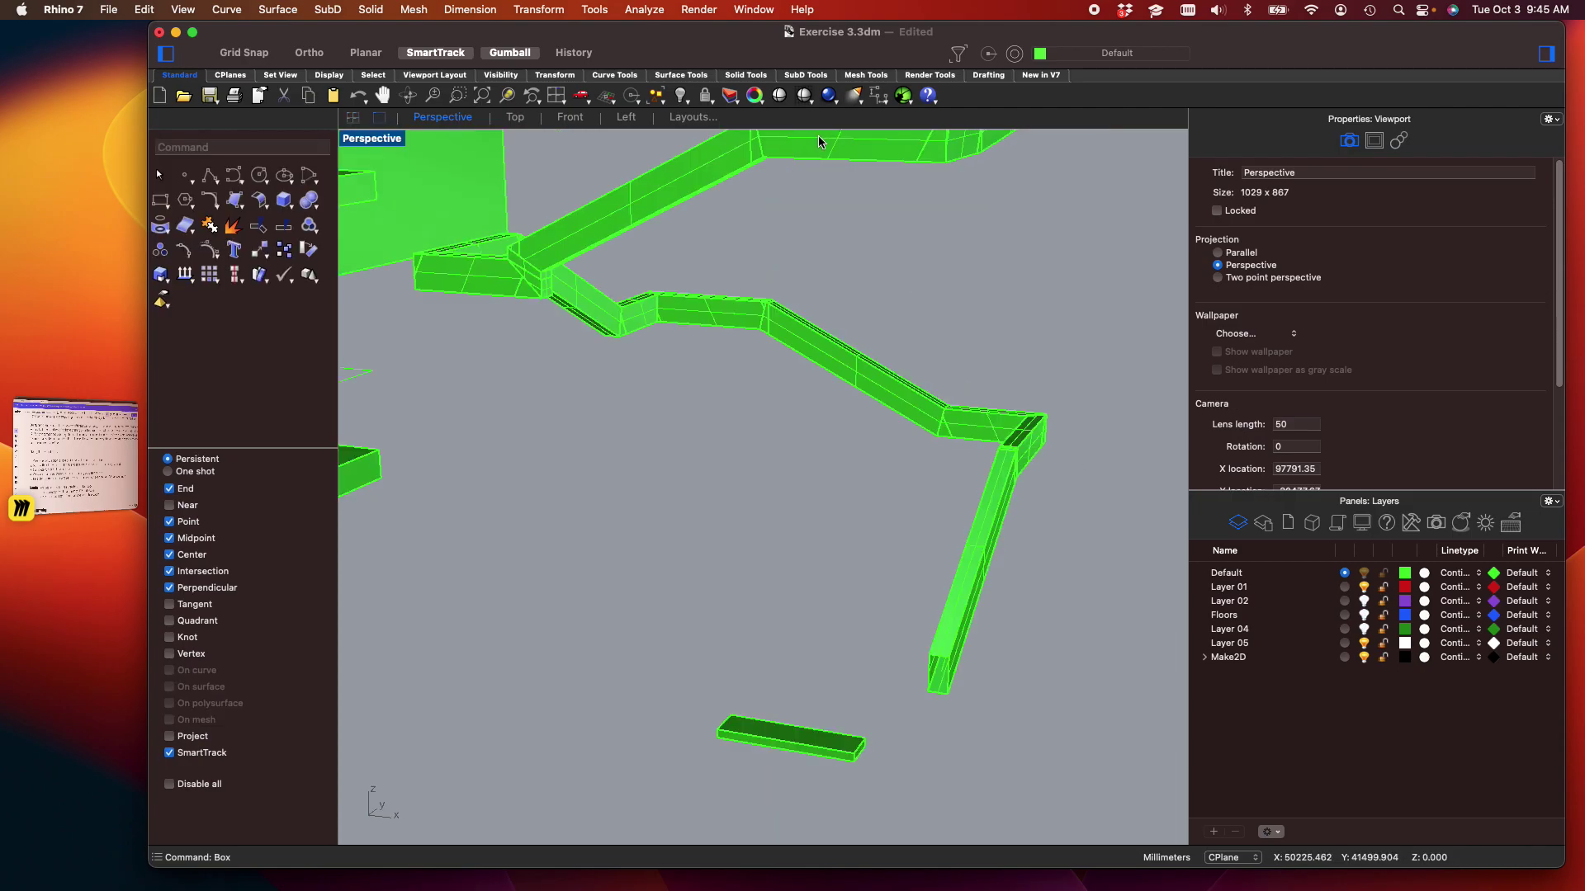
{"action": "right_click_drag", "start_coordinate": [847, 568], "coordinate": [728, 653], "text": "shift"}
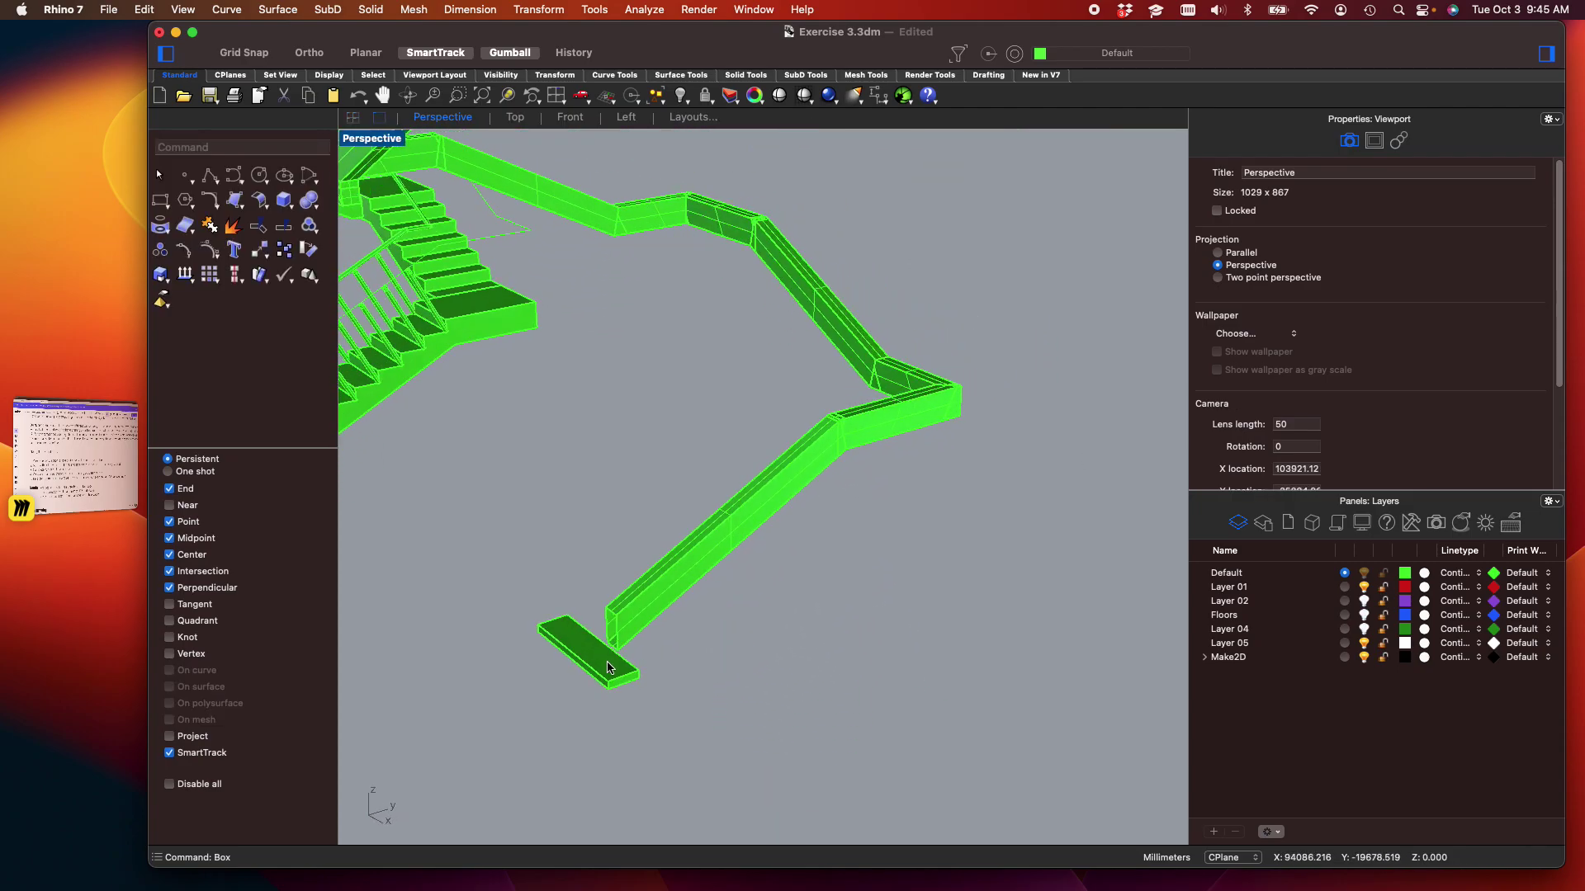
{"action": "left_click", "coordinate": [631, 681]}
{"action": "right_click_drag", "start_coordinate": [631, 685], "coordinate": [930, 720]}
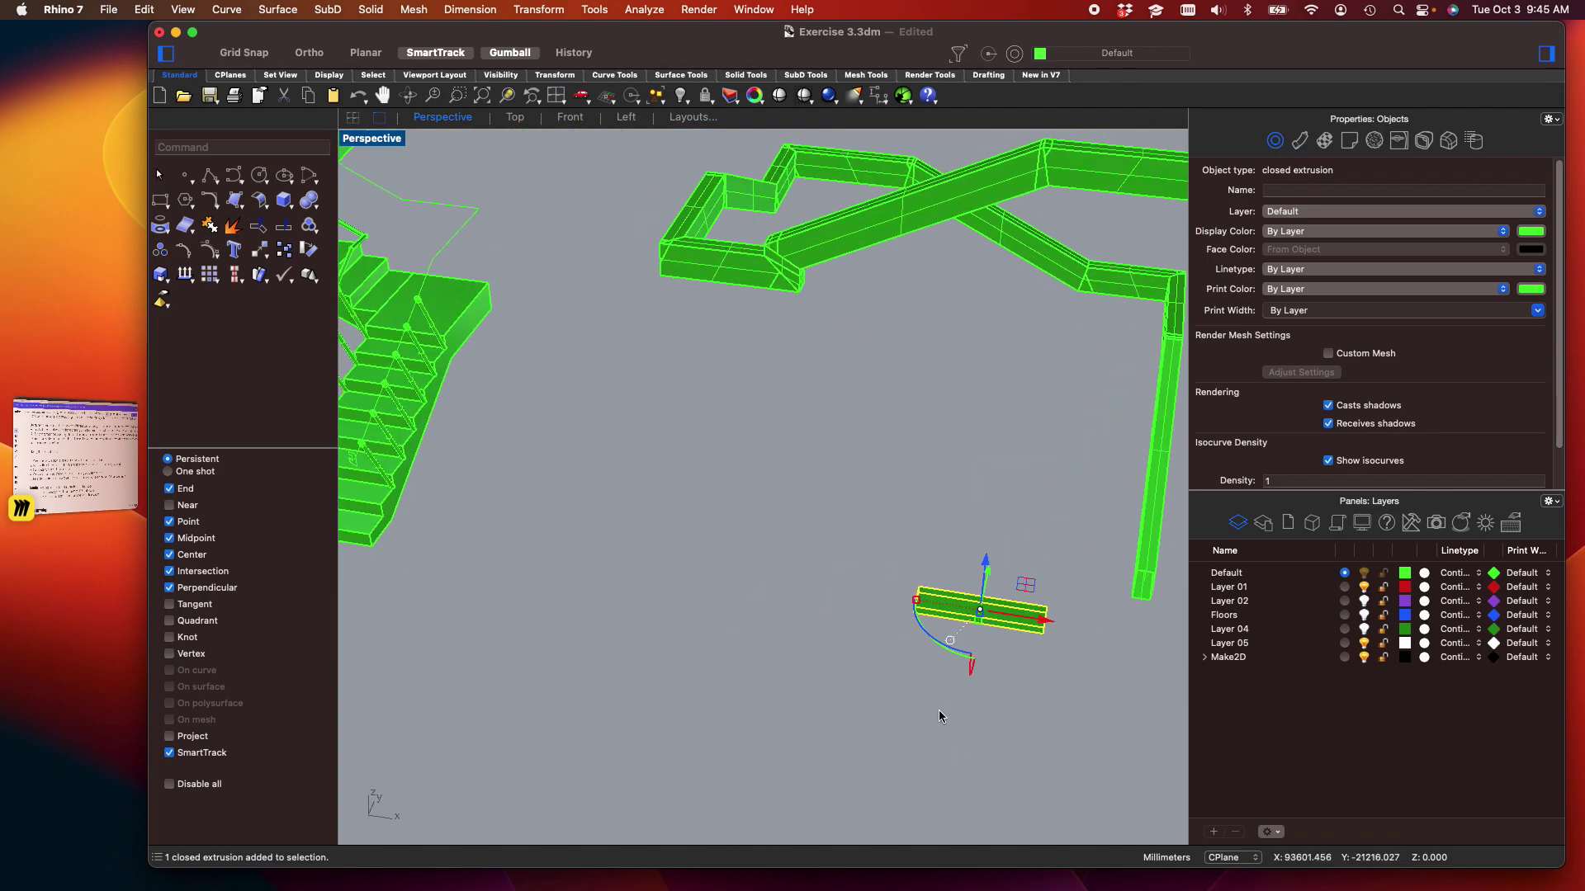
{"action": "left_click_drag", "start_coordinate": [1043, 623], "coordinate": [1180, 676]}
{"action": "right_click_drag", "start_coordinate": [1181, 677], "coordinate": [967, 600], "text": "shift"}
{"action": "left_click_drag", "start_coordinate": [963, 596], "coordinate": [971, 452]}
{"action": "left_click", "coordinate": [1067, 441]}
Fine-tune the tread's position so it sits on the stringer's sloping top, checking it from the side
{"action": "right_click_drag", "start_coordinate": [1067, 442], "coordinate": [797, 441]}
{"action": "scroll", "coordinate": [721, 358], "scroll_direction": "up", "scroll_amount": 10}
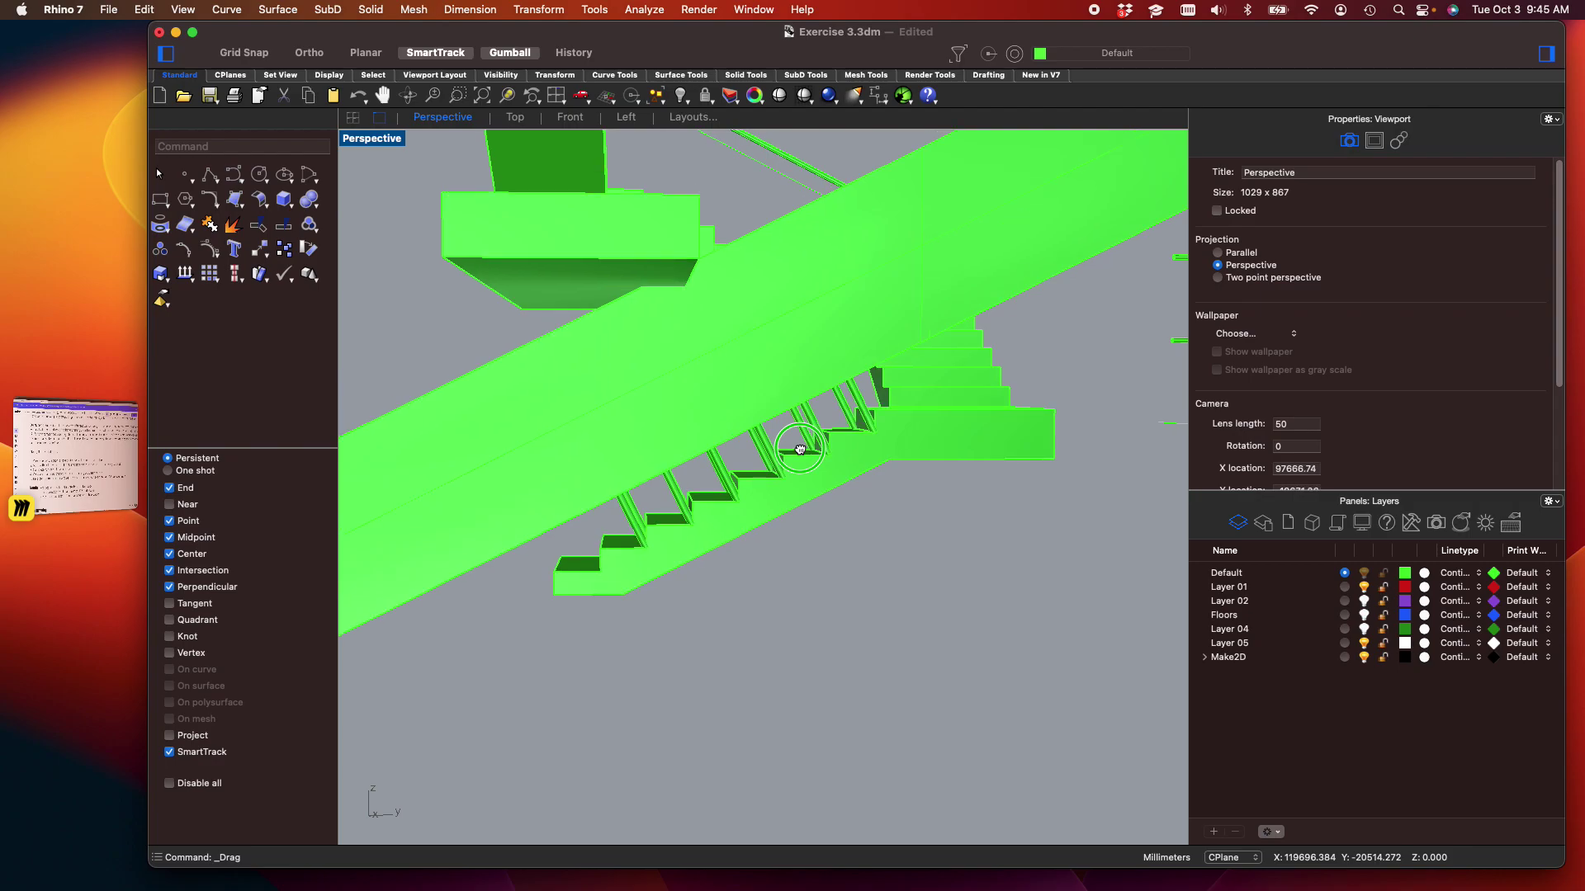
{"action": "left_click", "coordinate": [601, 221]}
{"action": "left_click_drag", "start_coordinate": [586, 206], "coordinate": [596, 223]}
{"action": "left_click", "coordinate": [424, 329]}
Copy the tread twice down the stringer, taking the spacing from the step corners of the existing stair's lower flight
{"action": "right_click_drag", "start_coordinate": [423, 329], "coordinate": [690, 404]}
{"action": "right_click_drag", "start_coordinate": [749, 353], "coordinate": [730, 452]}
{"action": "left_click", "coordinate": [729, 453]}
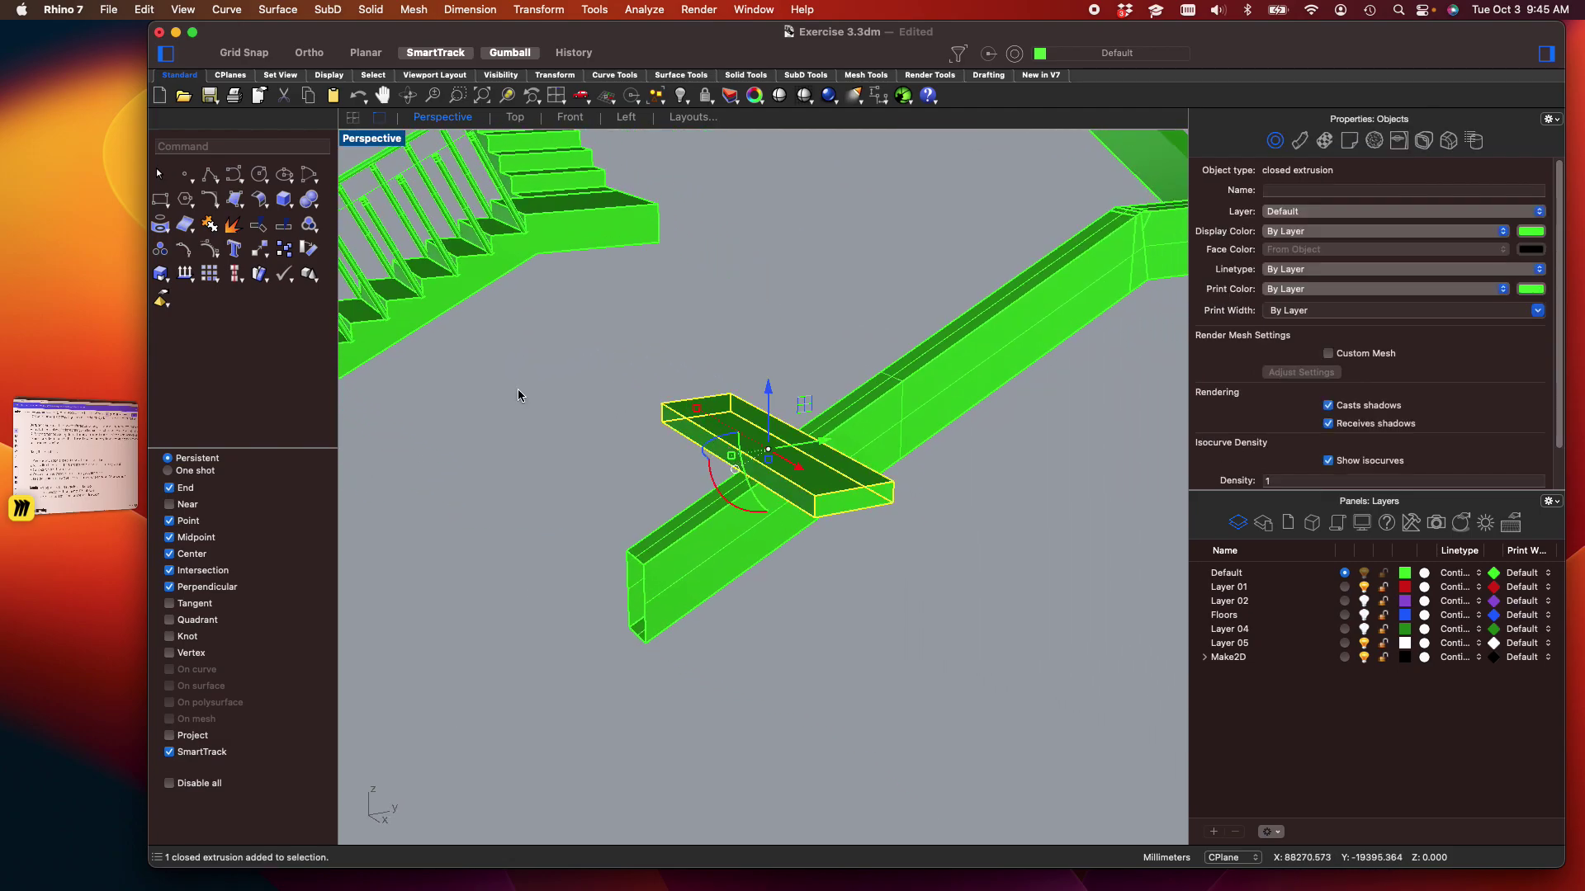
{"action": "right_click_drag", "start_coordinate": [657, 454], "coordinate": [651, 300]}
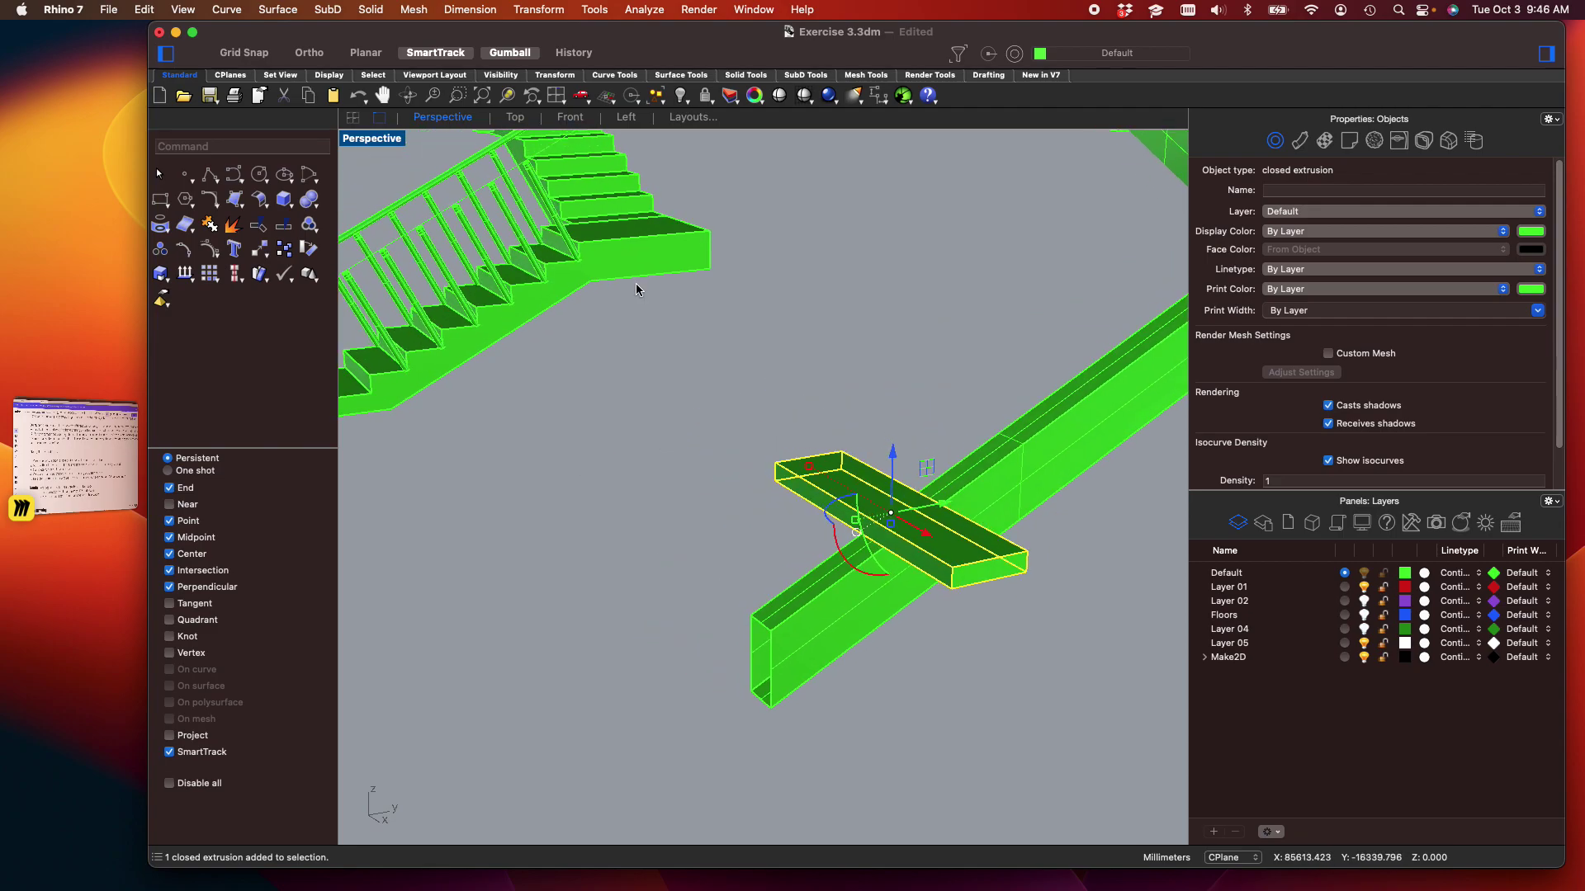
{"action": "type", "text": "copy"}
{"action": "key", "text": "Return"}
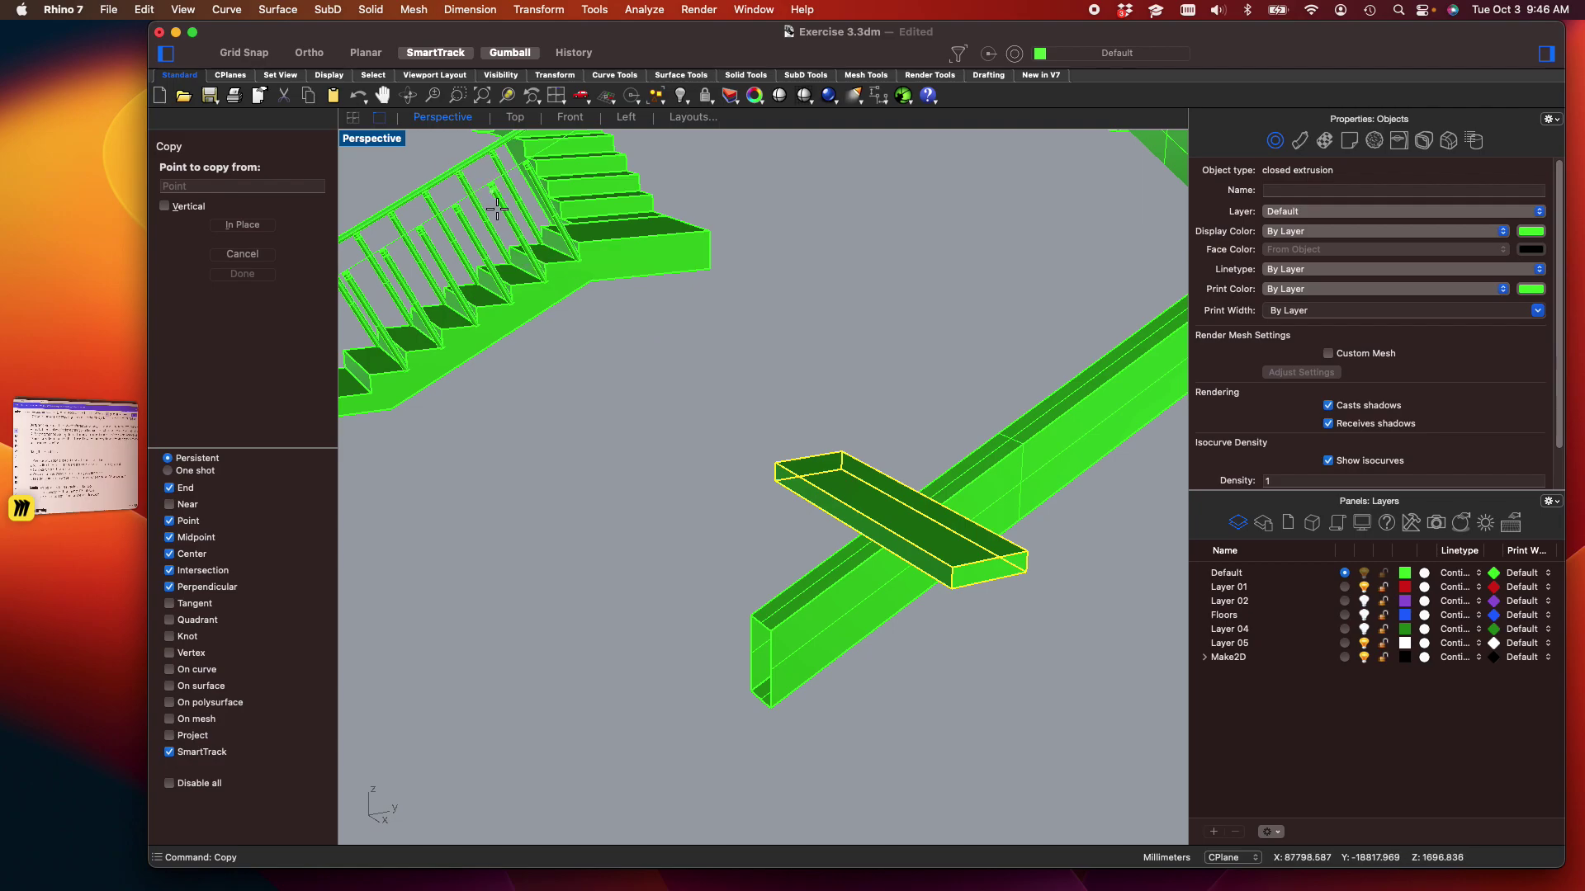
{"action": "scroll", "coordinate": [528, 272], "scroll_direction": "up", "scroll_amount": 2}
{"action": "scroll", "coordinate": [558, 275], "scroll_direction": "up", "scroll_amount": 2}
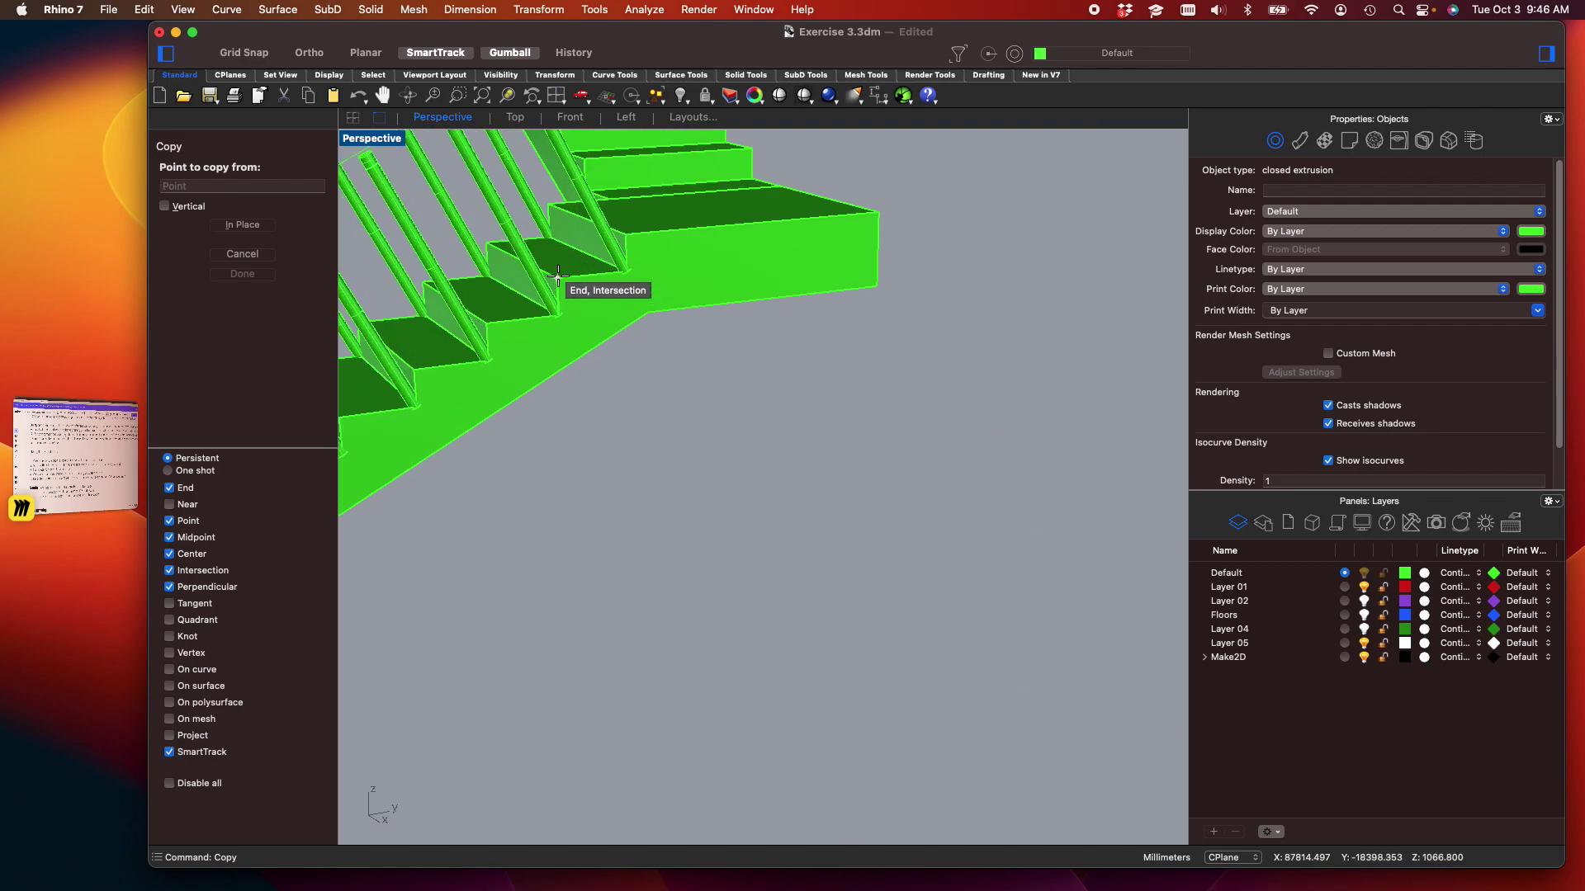
{"action": "scroll", "coordinate": [558, 275], "scroll_direction": "up", "scroll_amount": 1}
{"action": "left_click", "coordinate": [558, 278]}
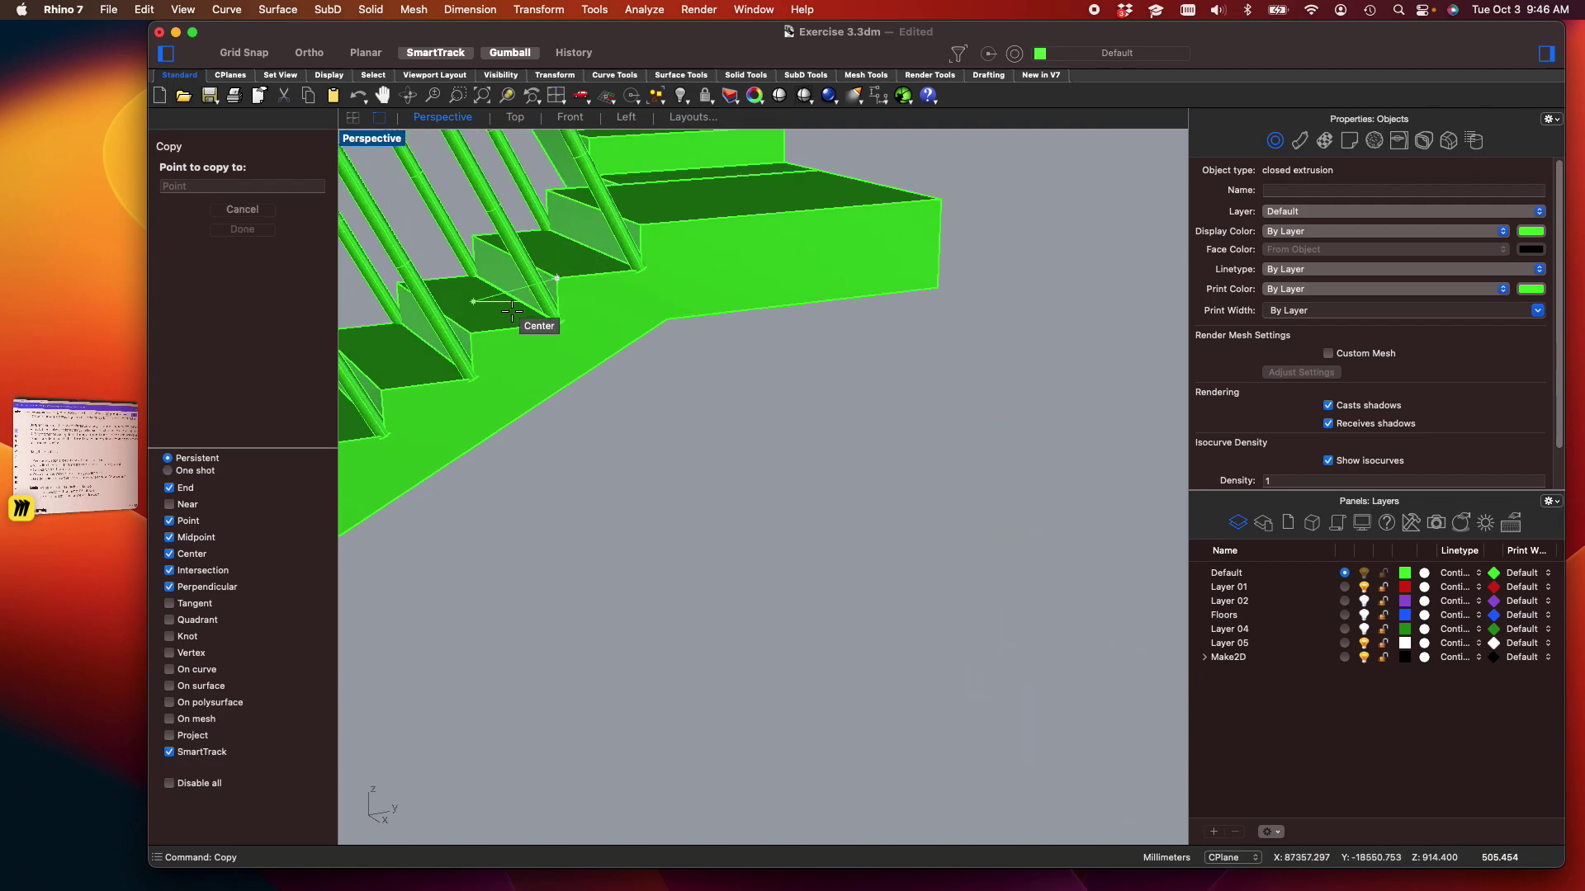
{"action": "left_click", "coordinate": [472, 332]}
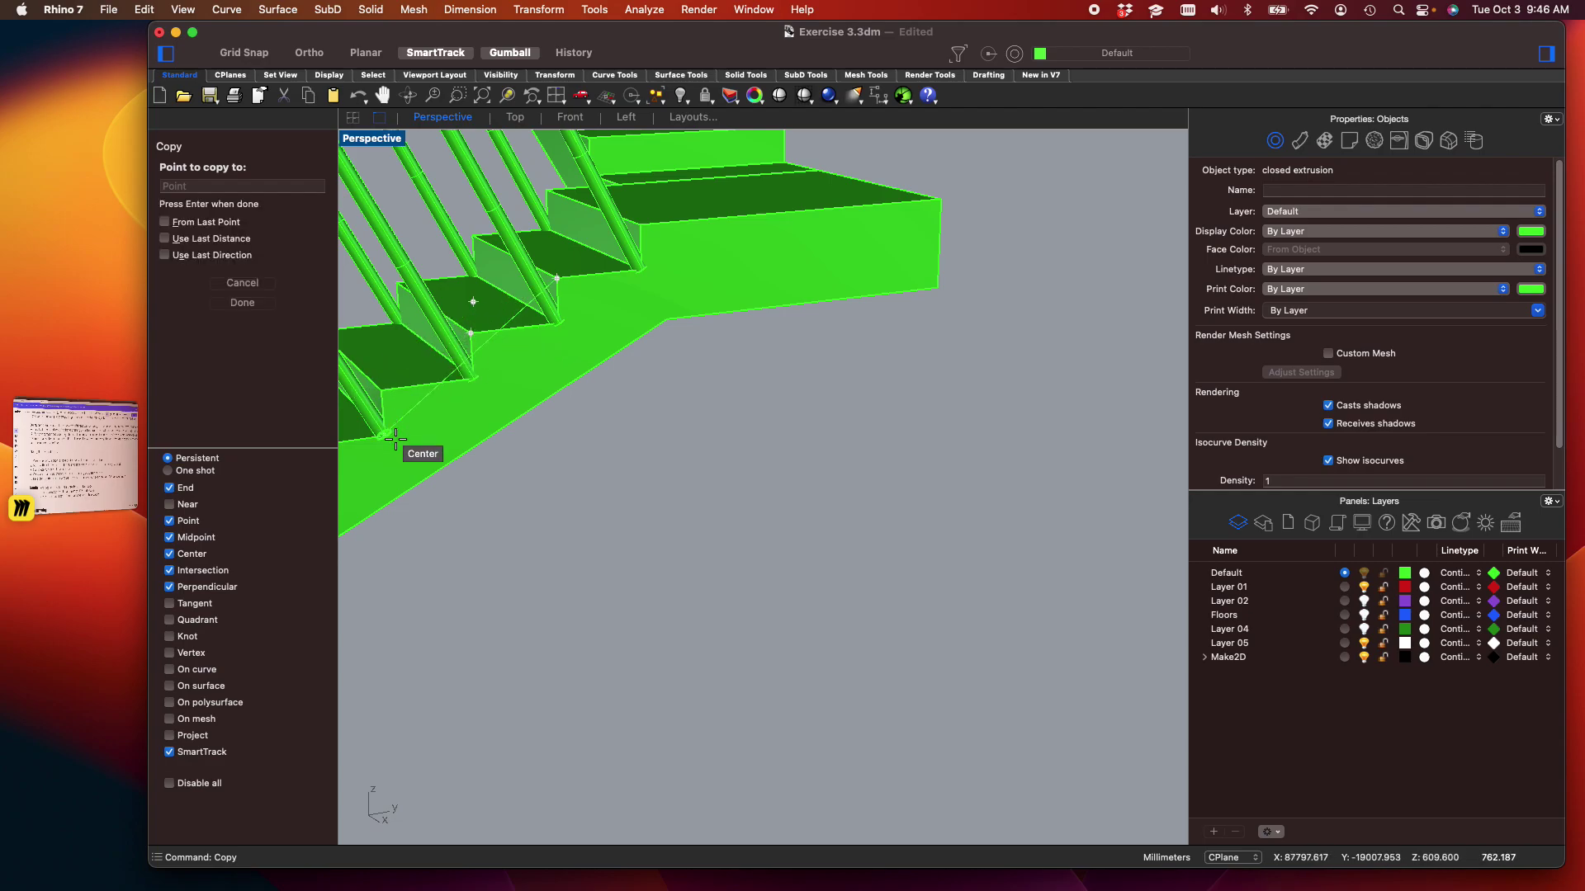
{"action": "key", "text": "Return"}
Copy the uppermost tread repeatedly up the stringer's lower run, snapping from tread corner to tread corner up to the landing
{"action": "scroll", "coordinate": [923, 426], "scroll_direction": "down", "scroll_amount": 5}
{"action": "scroll", "coordinate": [908, 405], "scroll_direction": "down", "scroll_amount": 1}
{"action": "scroll", "coordinate": [817, 429], "scroll_direction": "up", "scroll_amount": 8}
{"action": "mouse_move", "coordinate": [902, 451]}
{"action": "right_mouse_down"}
{"action": "mouse_move", "coordinate": [856, 432]}
{"action": "mouse_move", "coordinate": [902, 424]}
{"action": "mouse_move", "coordinate": [883, 440]}
{"action": "right_mouse_up"}
{"action": "left_click", "coordinate": [883, 441]}
{"action": "type", "text": "copy"}
{"action": "key", "text": "Return"}
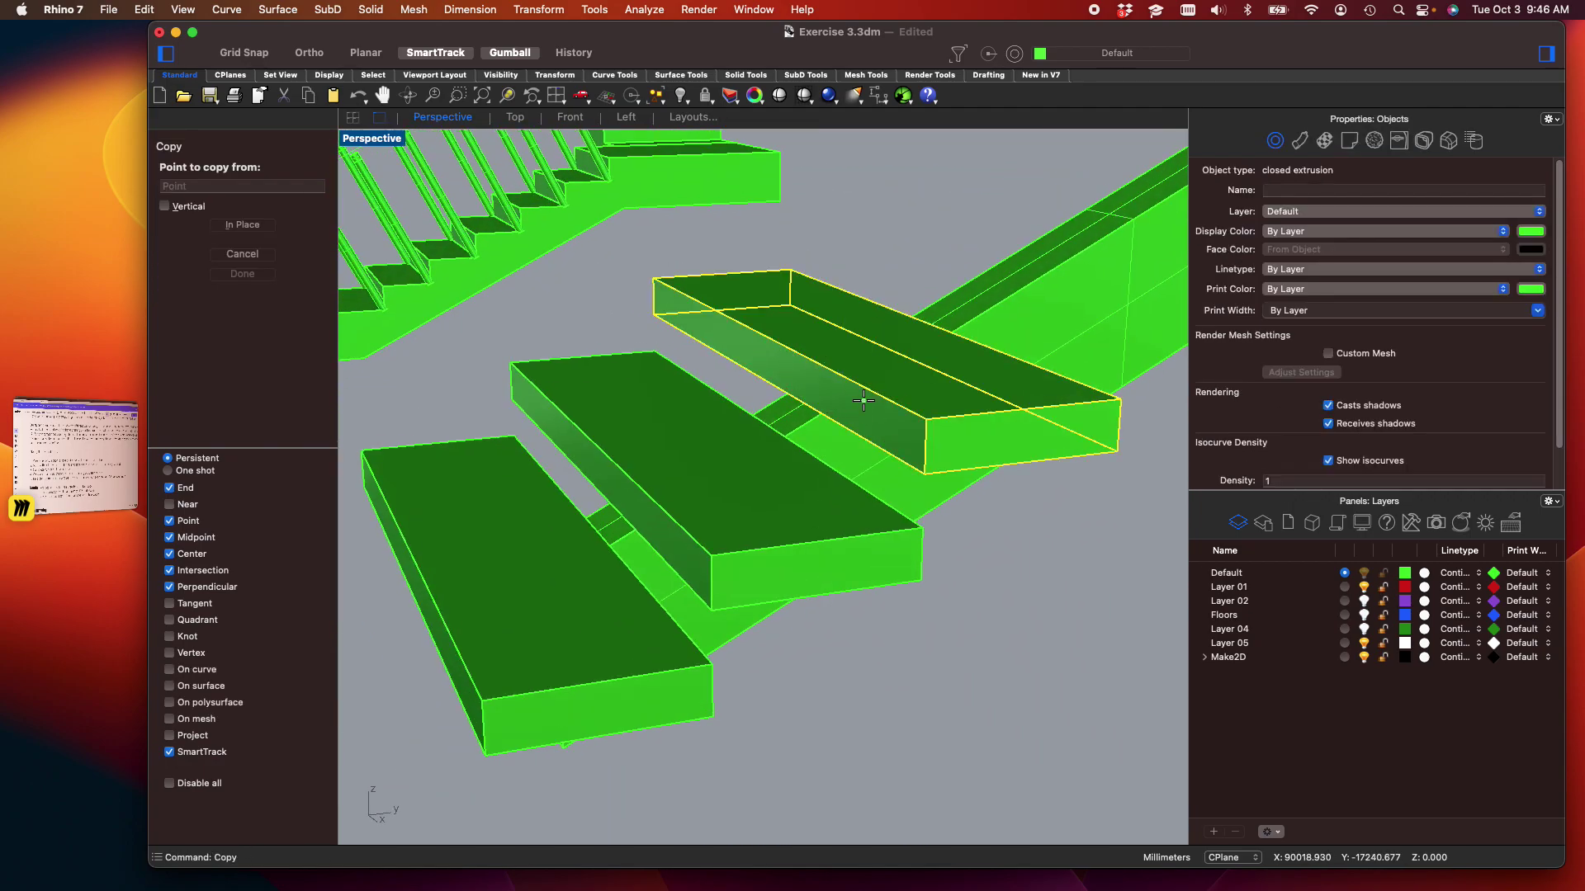
{"action": "left_click", "coordinate": [717, 561]}
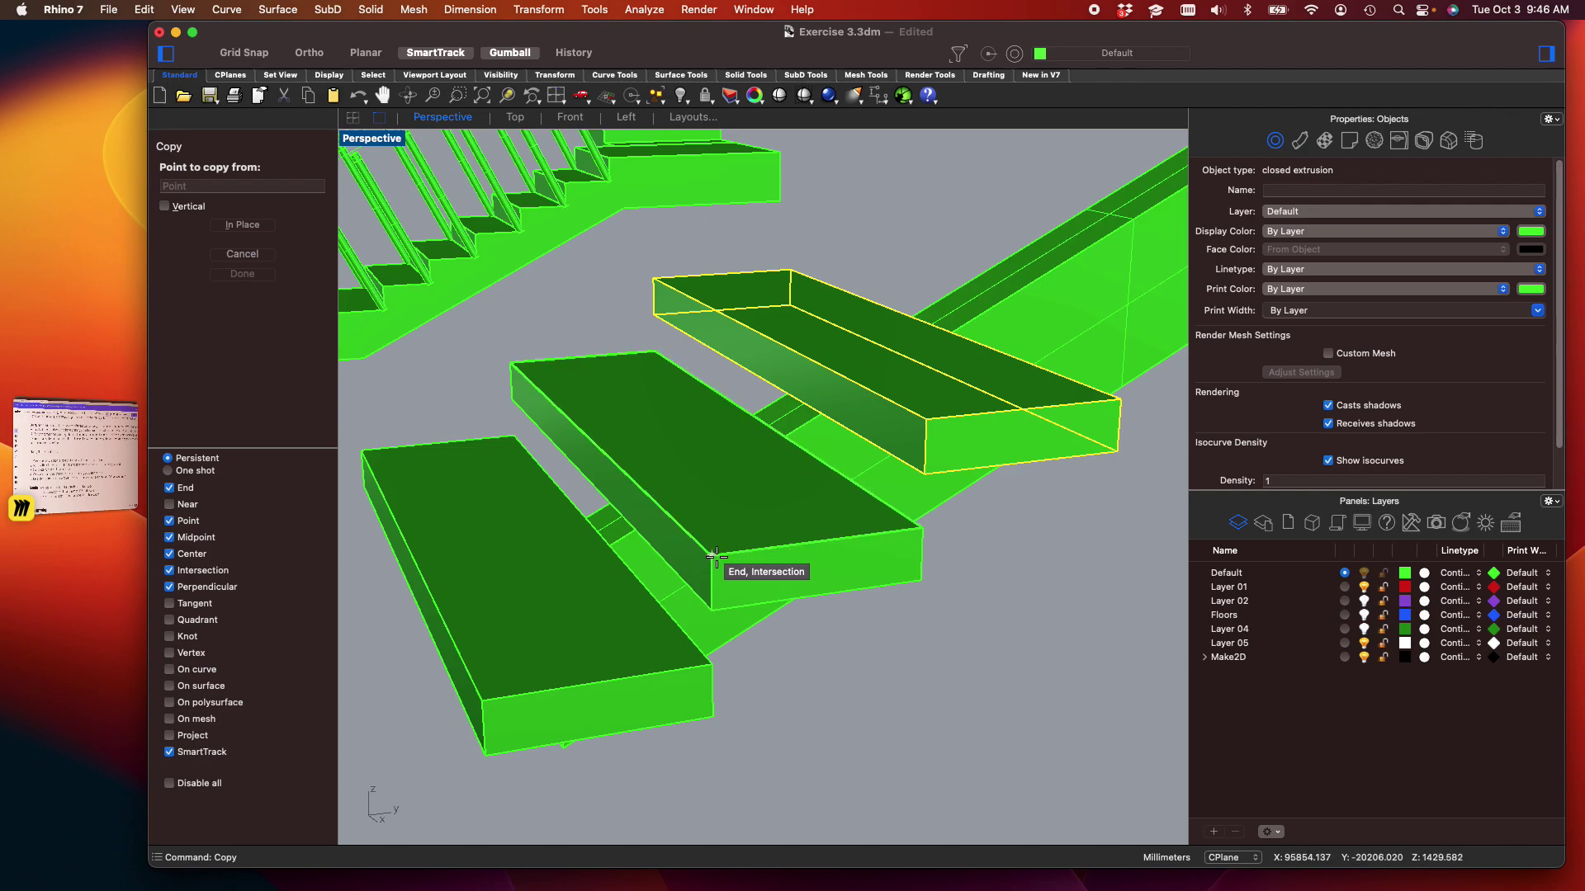
{"action": "left_click", "coordinate": [930, 424]}
{"action": "right_click_drag", "start_coordinate": [930, 423], "coordinate": [715, 551]}
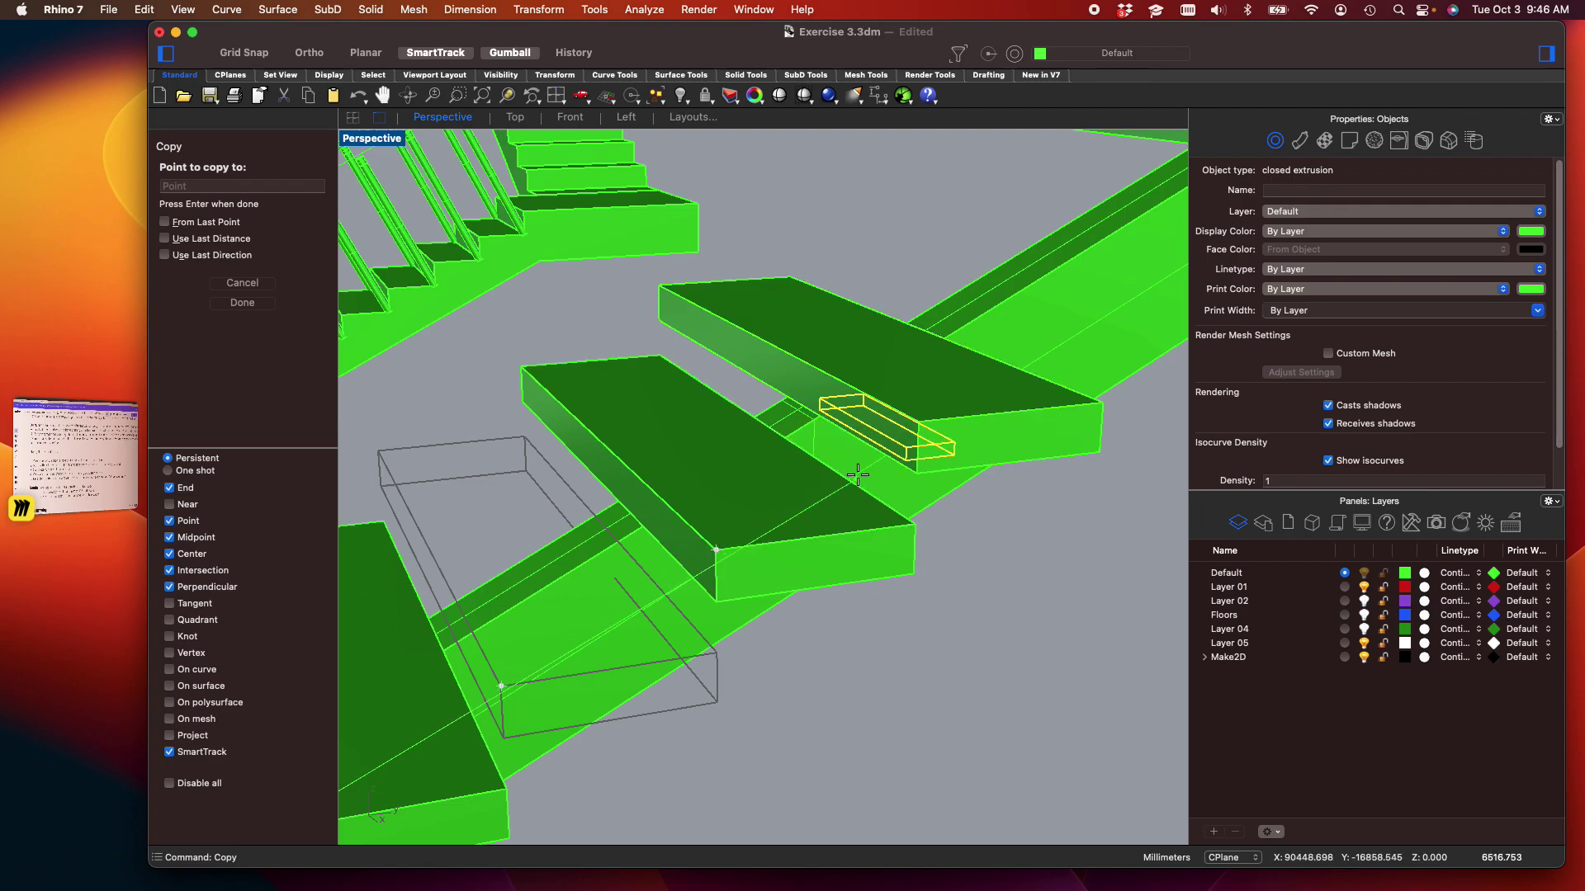
{"action": "left_click", "coordinate": [917, 423]}
{"action": "right_click_drag", "start_coordinate": [917, 424], "coordinate": [577, 578]}
{"action": "left_click", "coordinate": [495, 584]}
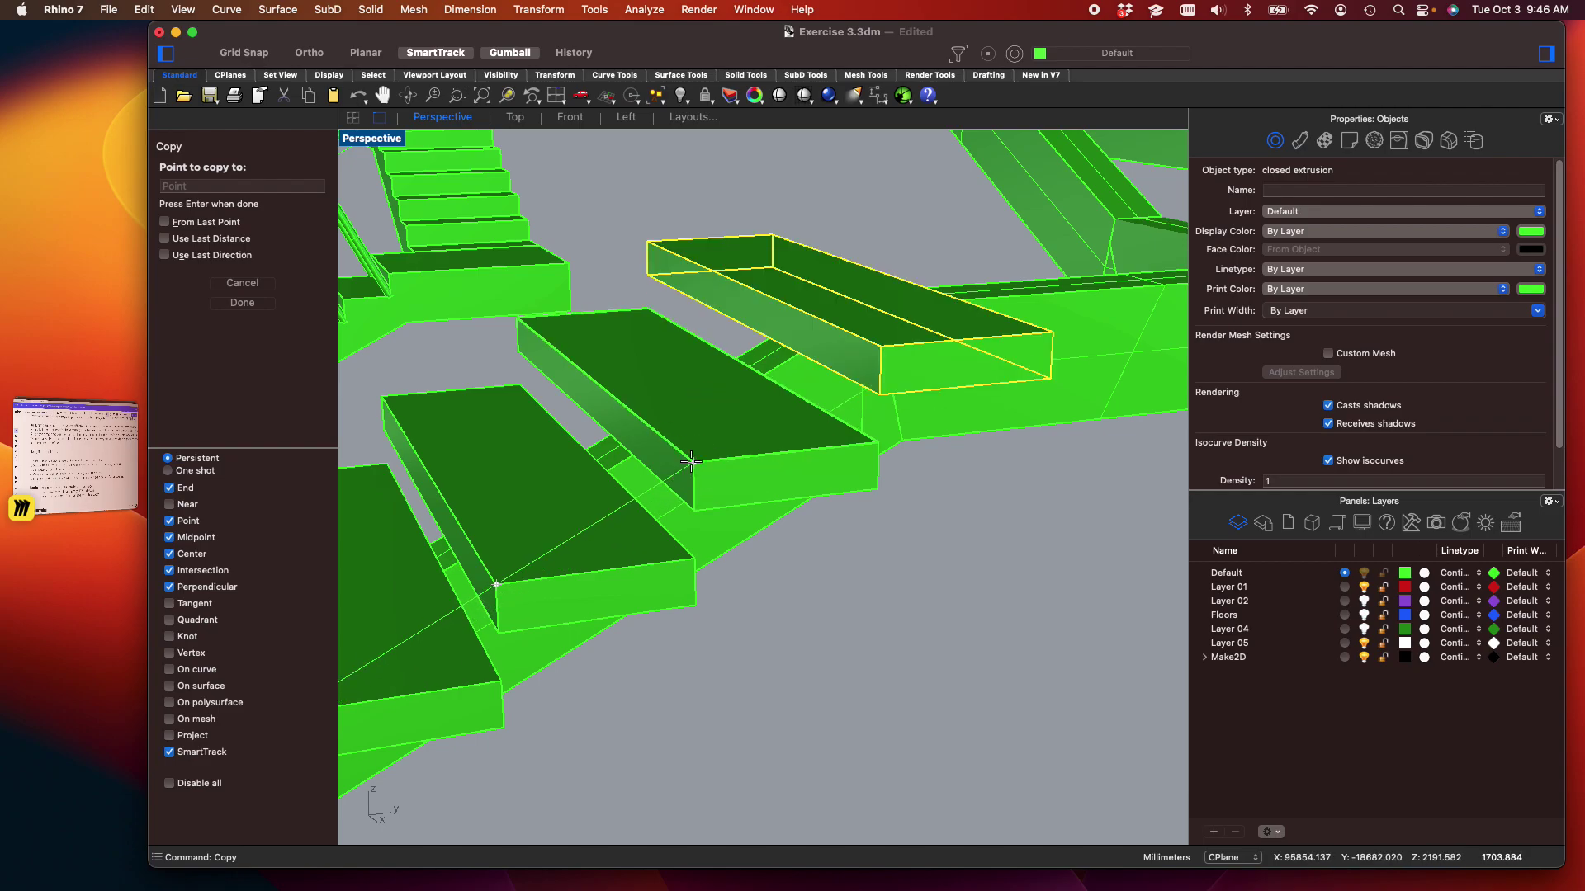
{"action": "scroll", "coordinate": [686, 460], "scroll_direction": "down", "scroll_amount": 5}
{"action": "key", "text": "Return"}
{"action": "key", "text": "Escape"}
{"action": "right_click_drag", "start_coordinate": [647, 658], "coordinate": [809, 672]}
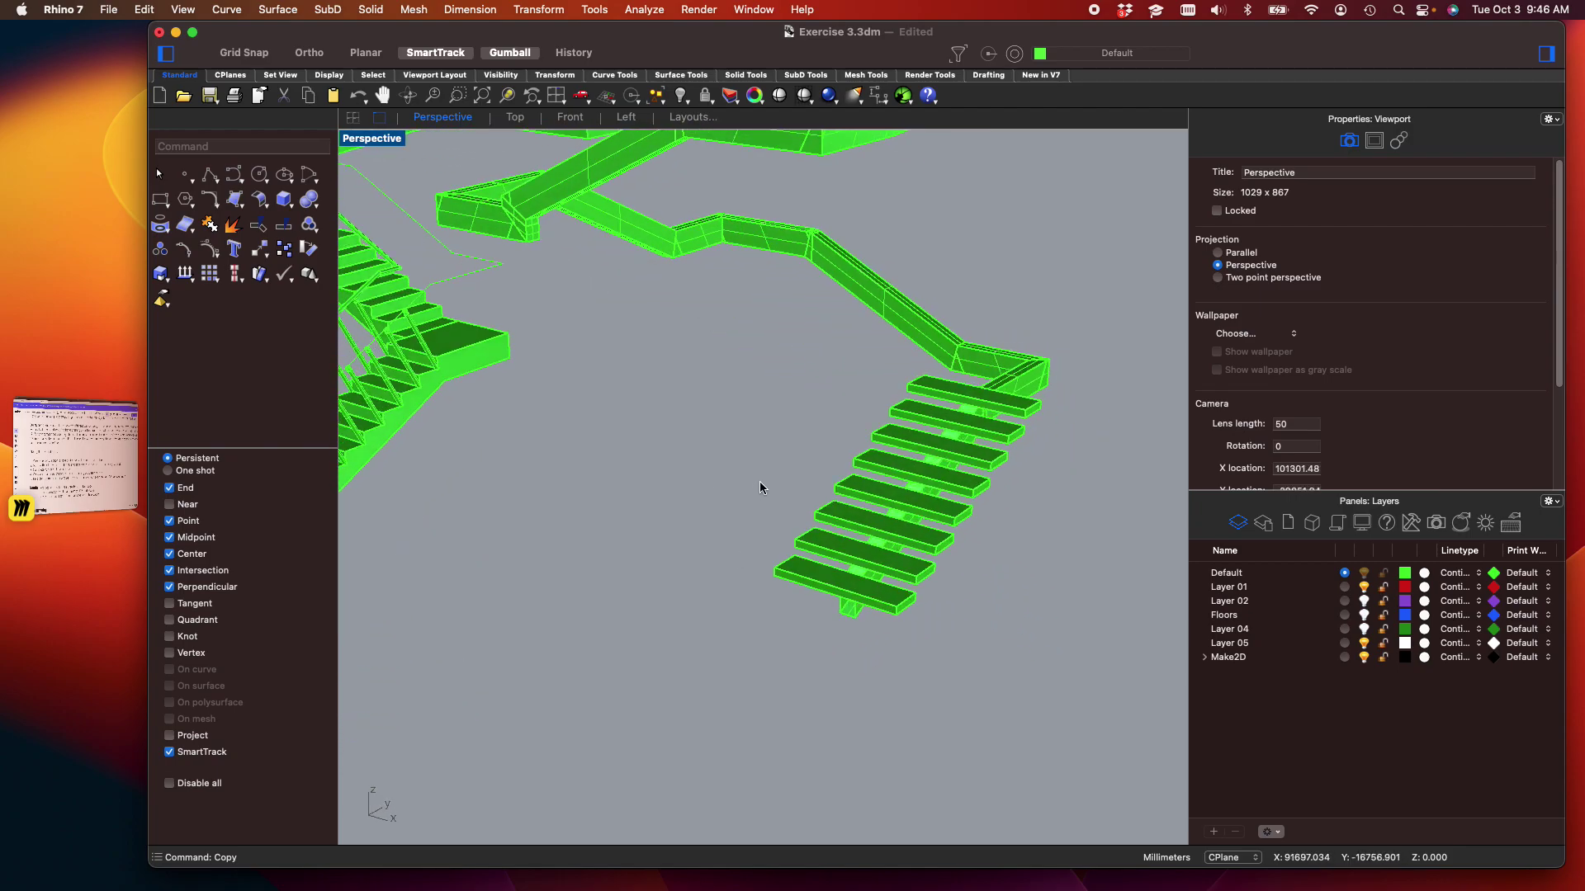
{"action": "scroll", "coordinate": [809, 458], "scroll_direction": "down", "scroll_amount": 3}
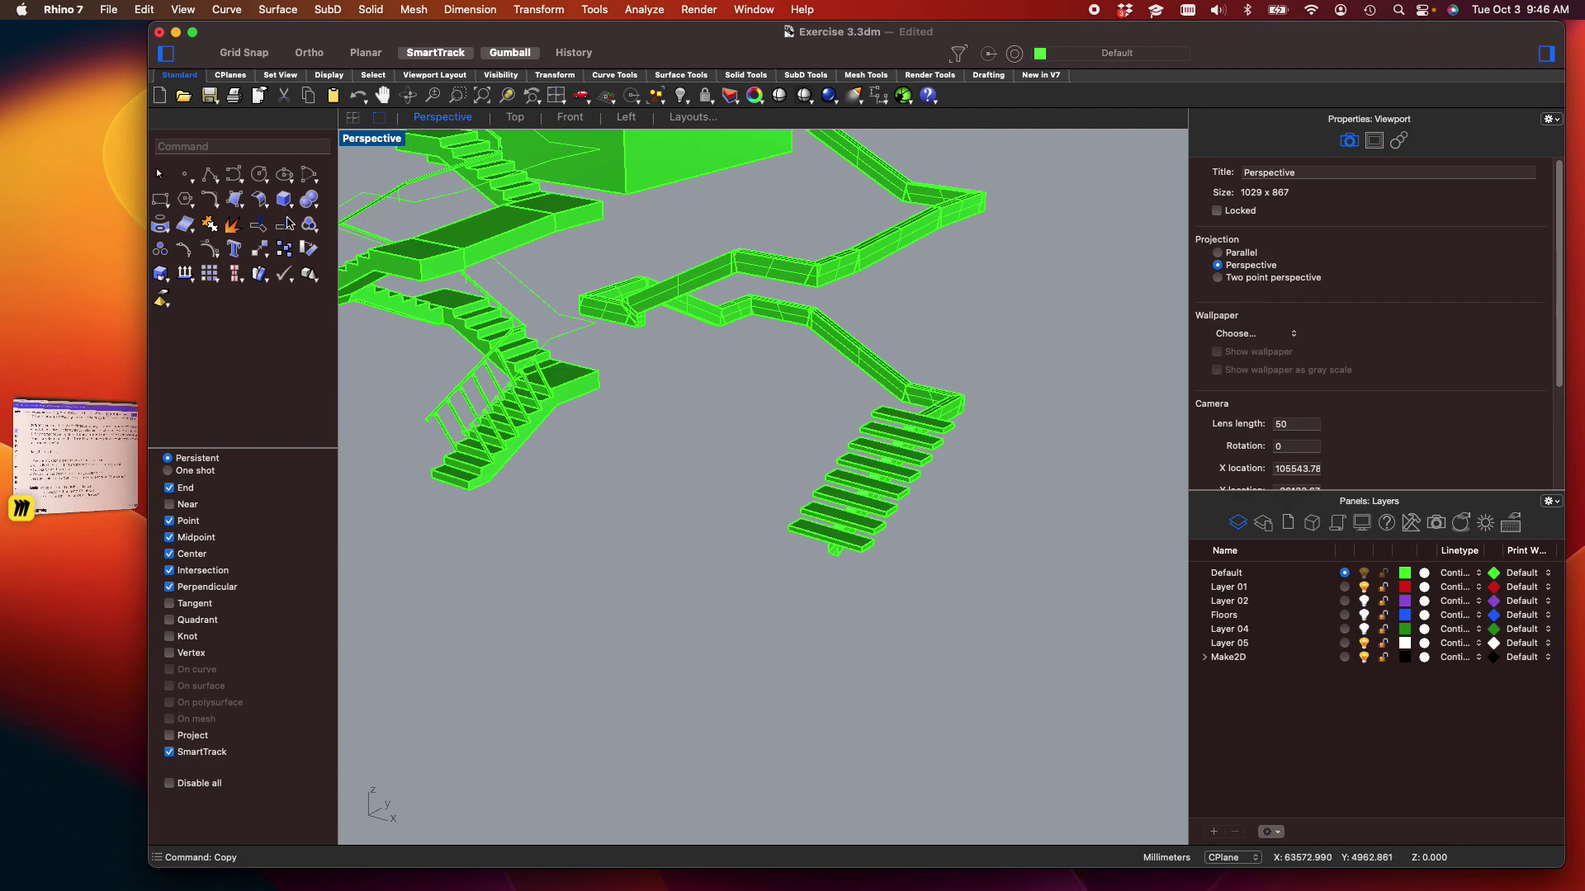
Set the Perspective viewport to Rendered display and look closely at the open treads on the swept stringer
{"action": "left_click", "coordinate": [371, 138]}
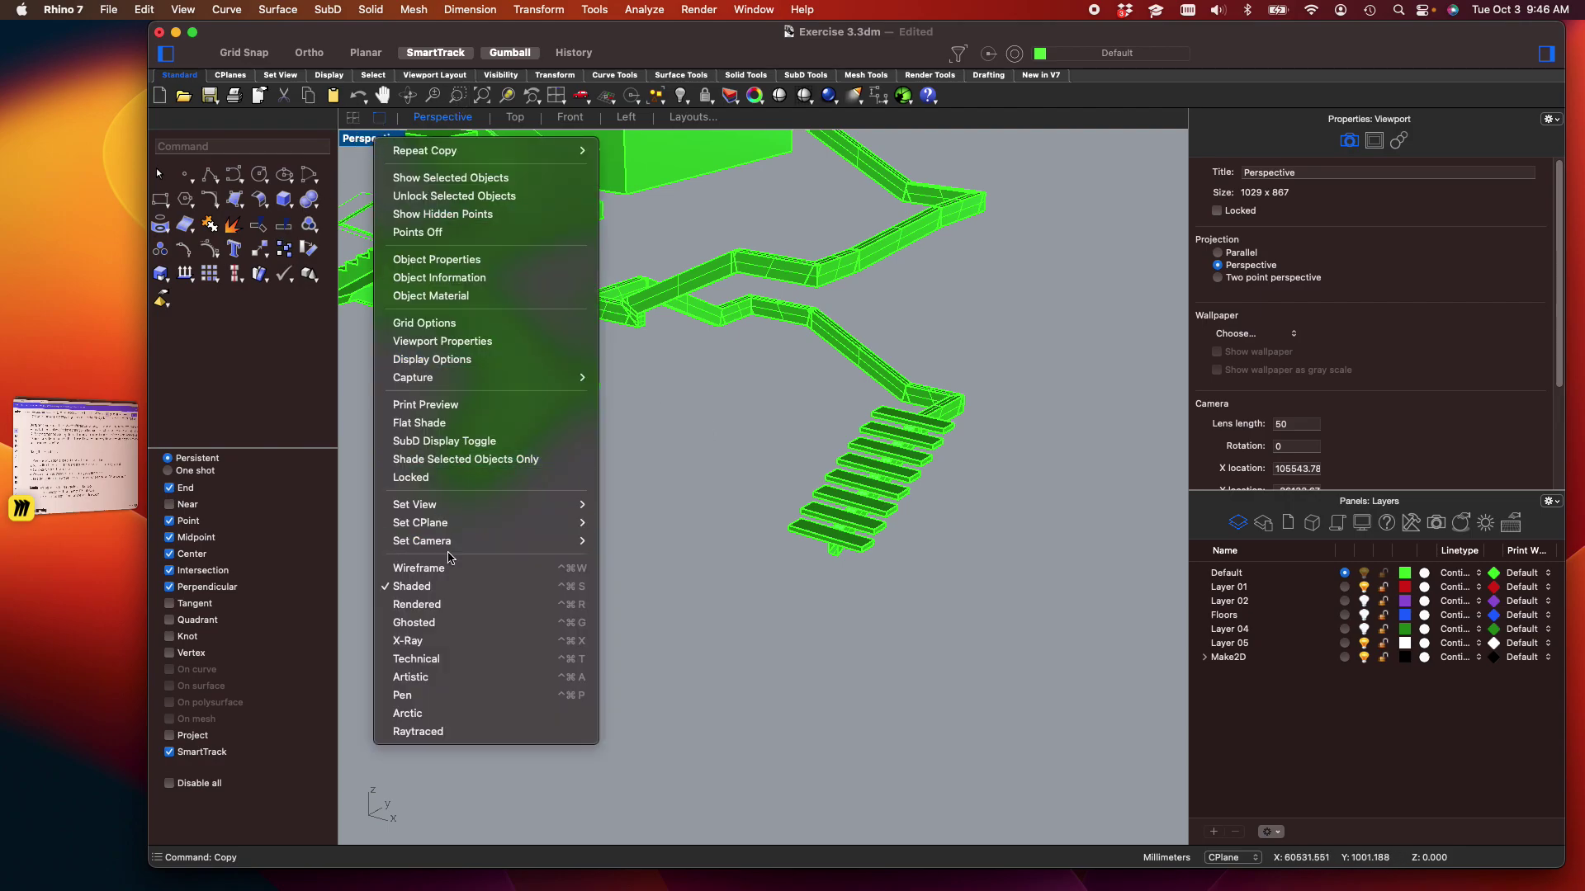
{"action": "left_click", "coordinate": [459, 603]}
{"action": "scroll", "coordinate": [834, 442], "scroll_direction": "up", "scroll_amount": 5}
{"action": "right_click_drag", "start_coordinate": [888, 459], "coordinate": [920, 480], "text": "shift"}
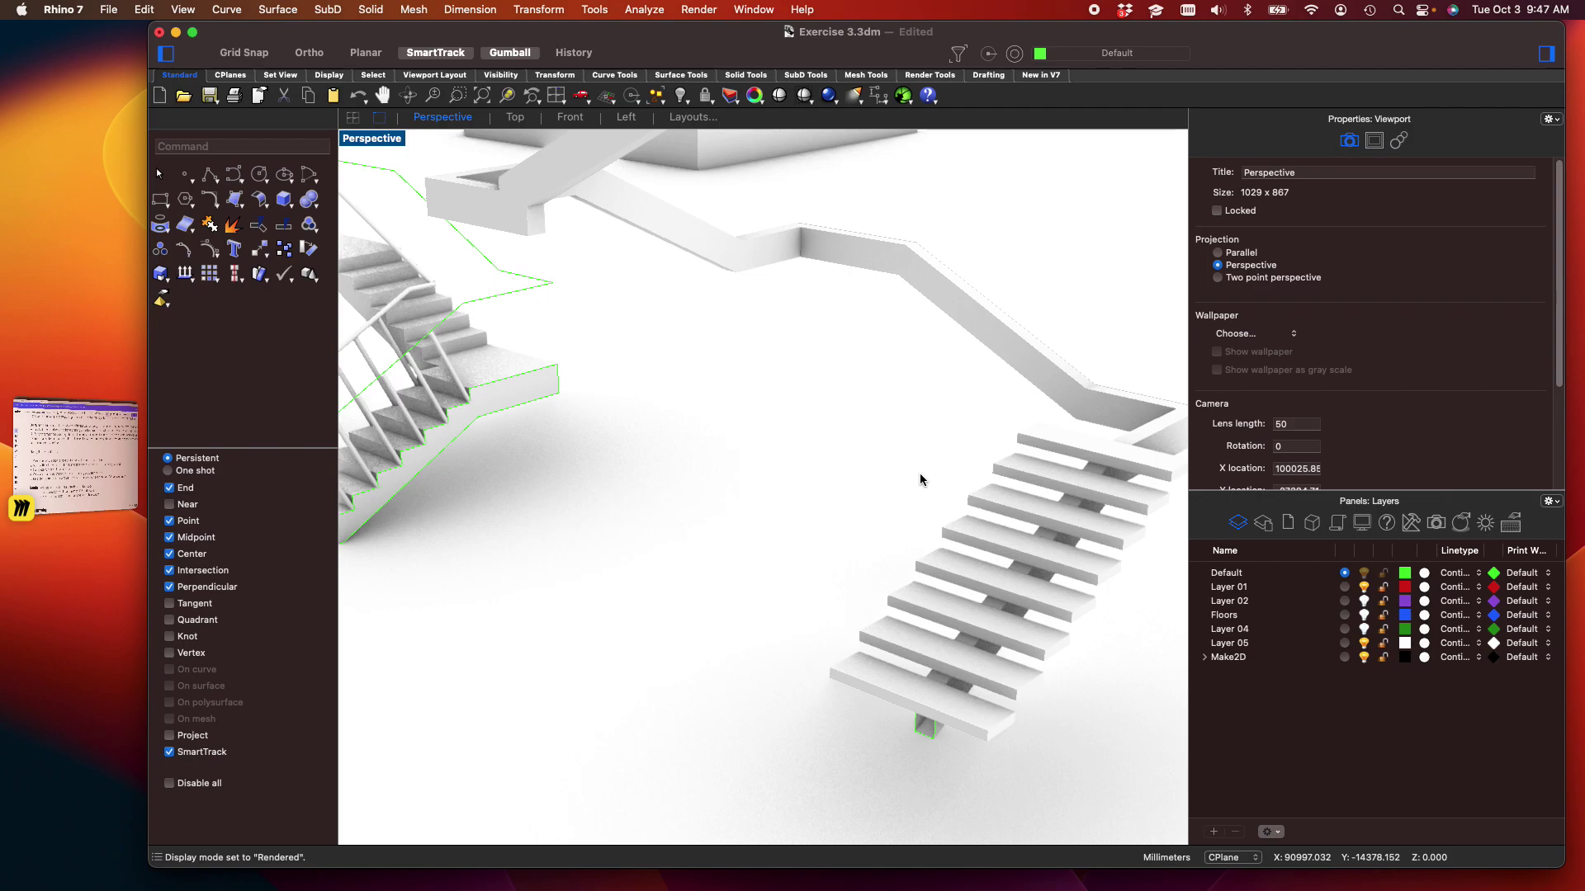
Switch to Brave Browser, search the web for Food4rhino and open the Food4Rhino website
{"action": "mouse_move", "coordinate": [462, 880]}
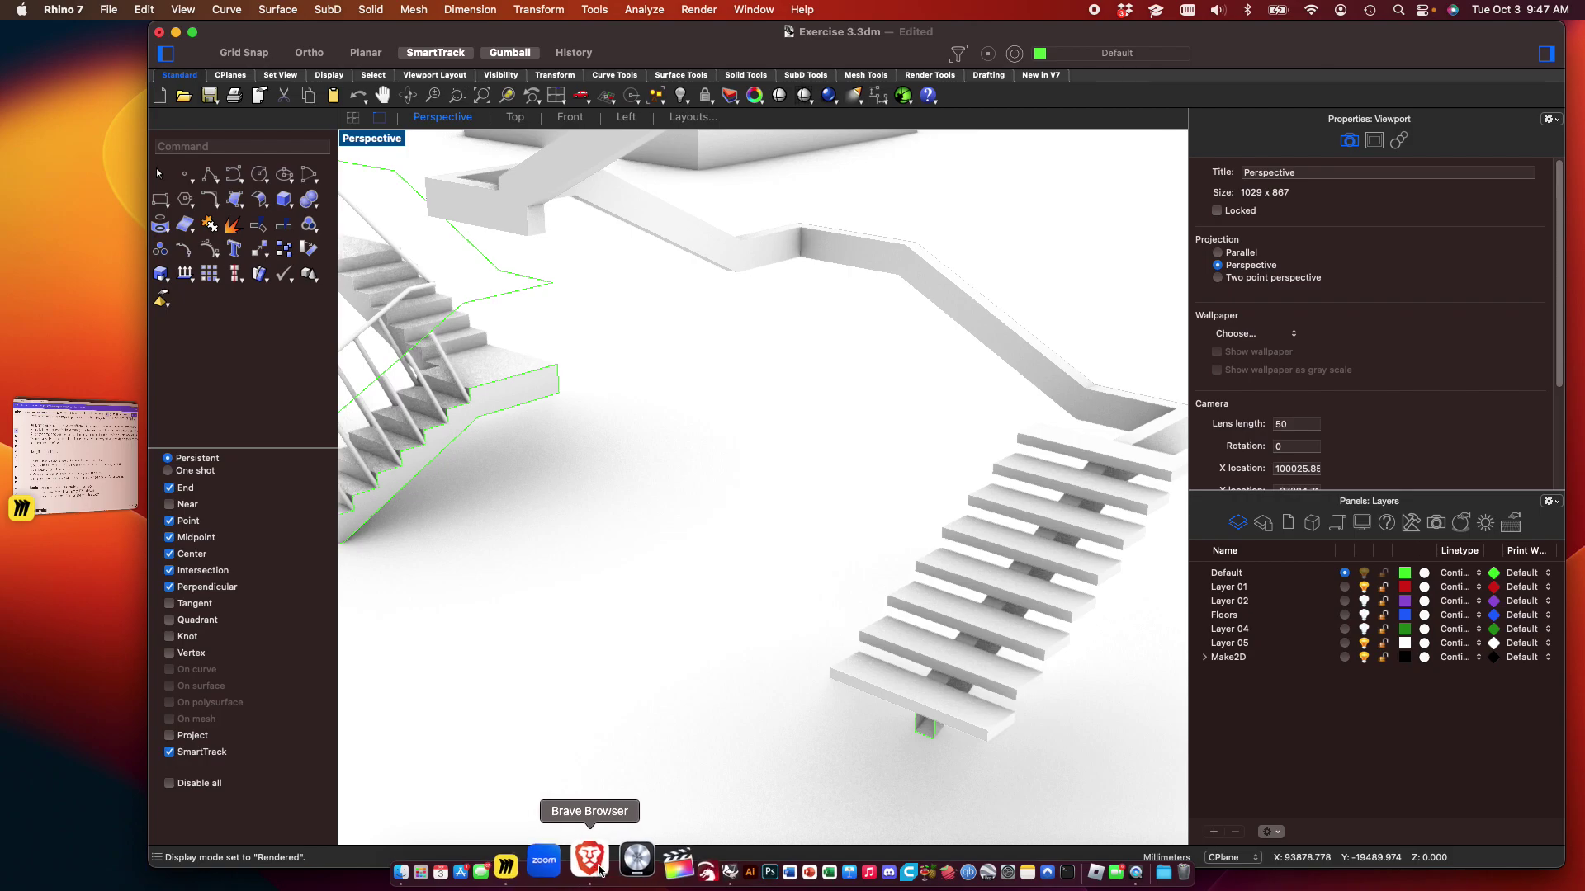
{"action": "left_click", "coordinate": [602, 862]}
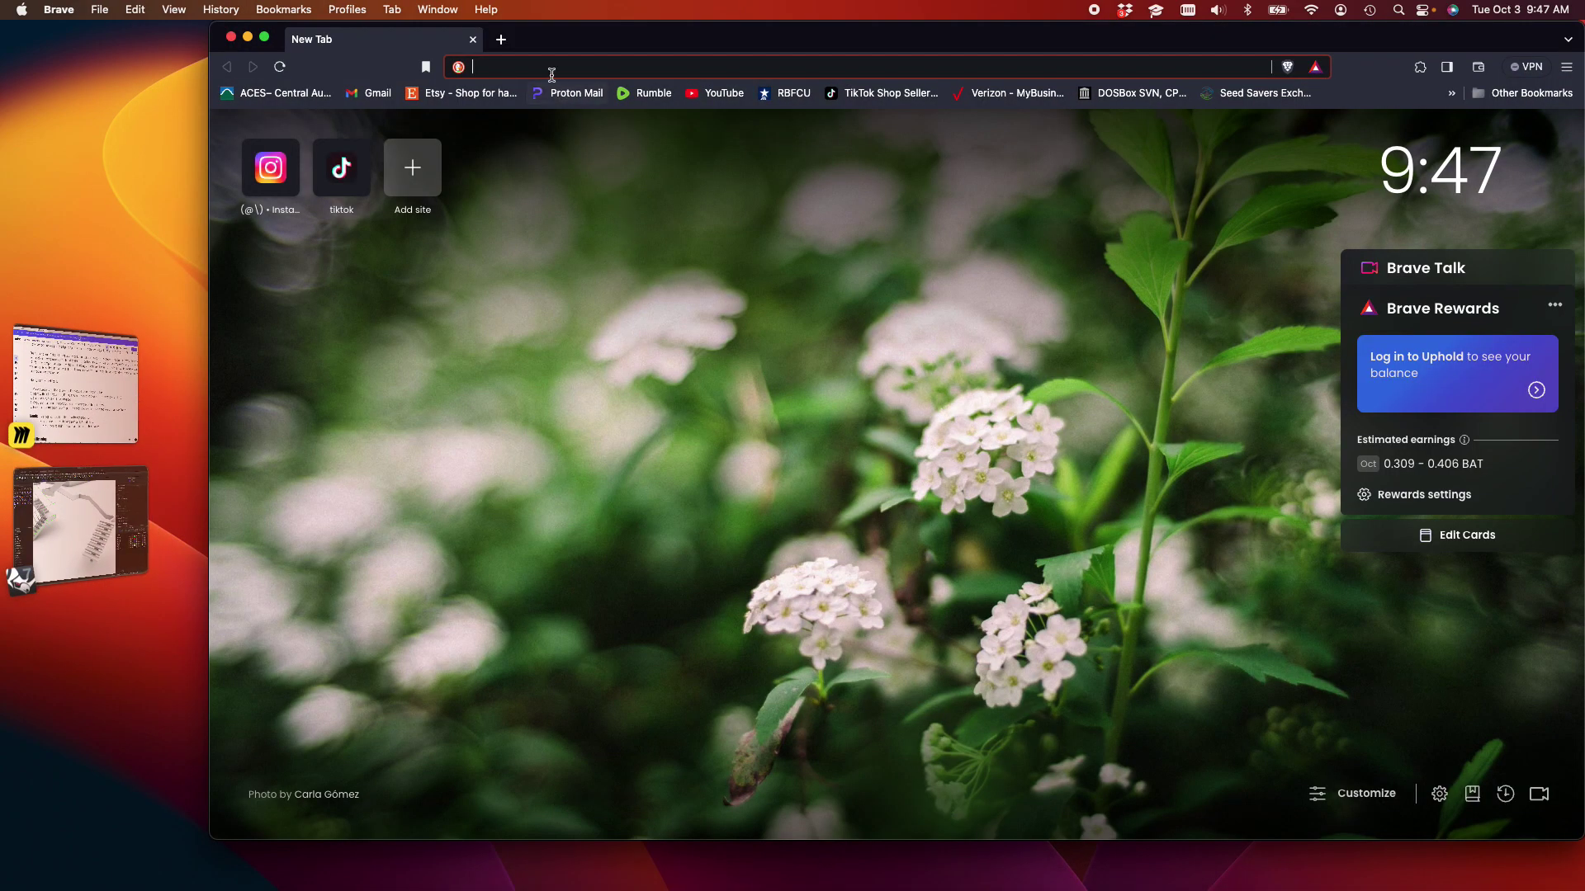
{"action": "type", "text": "Food"}
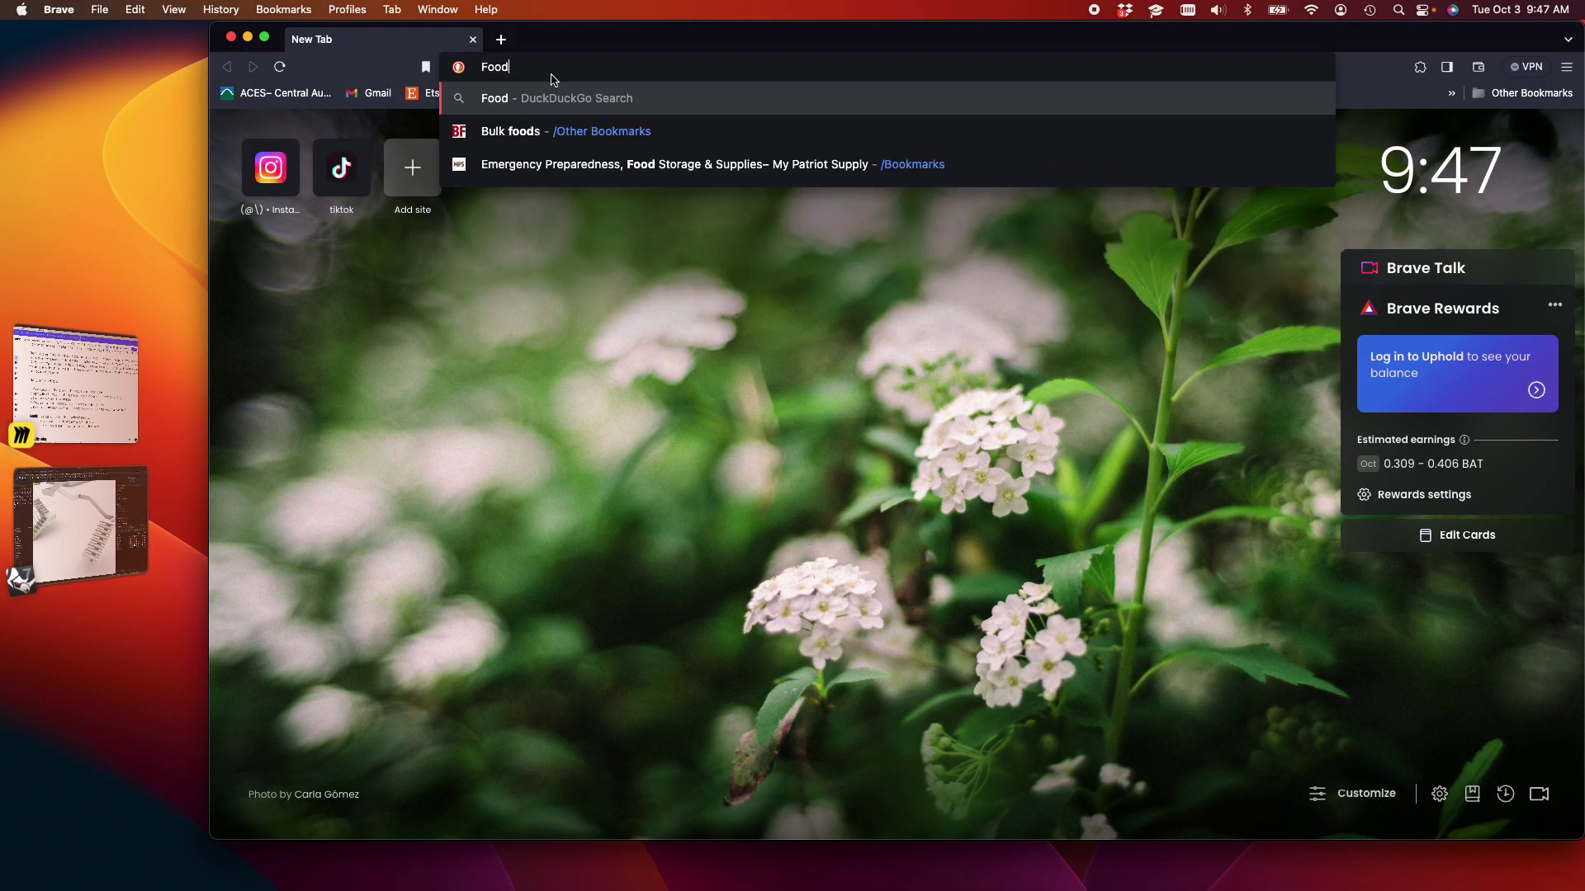
{"action": "type", "text": "4rhino"}
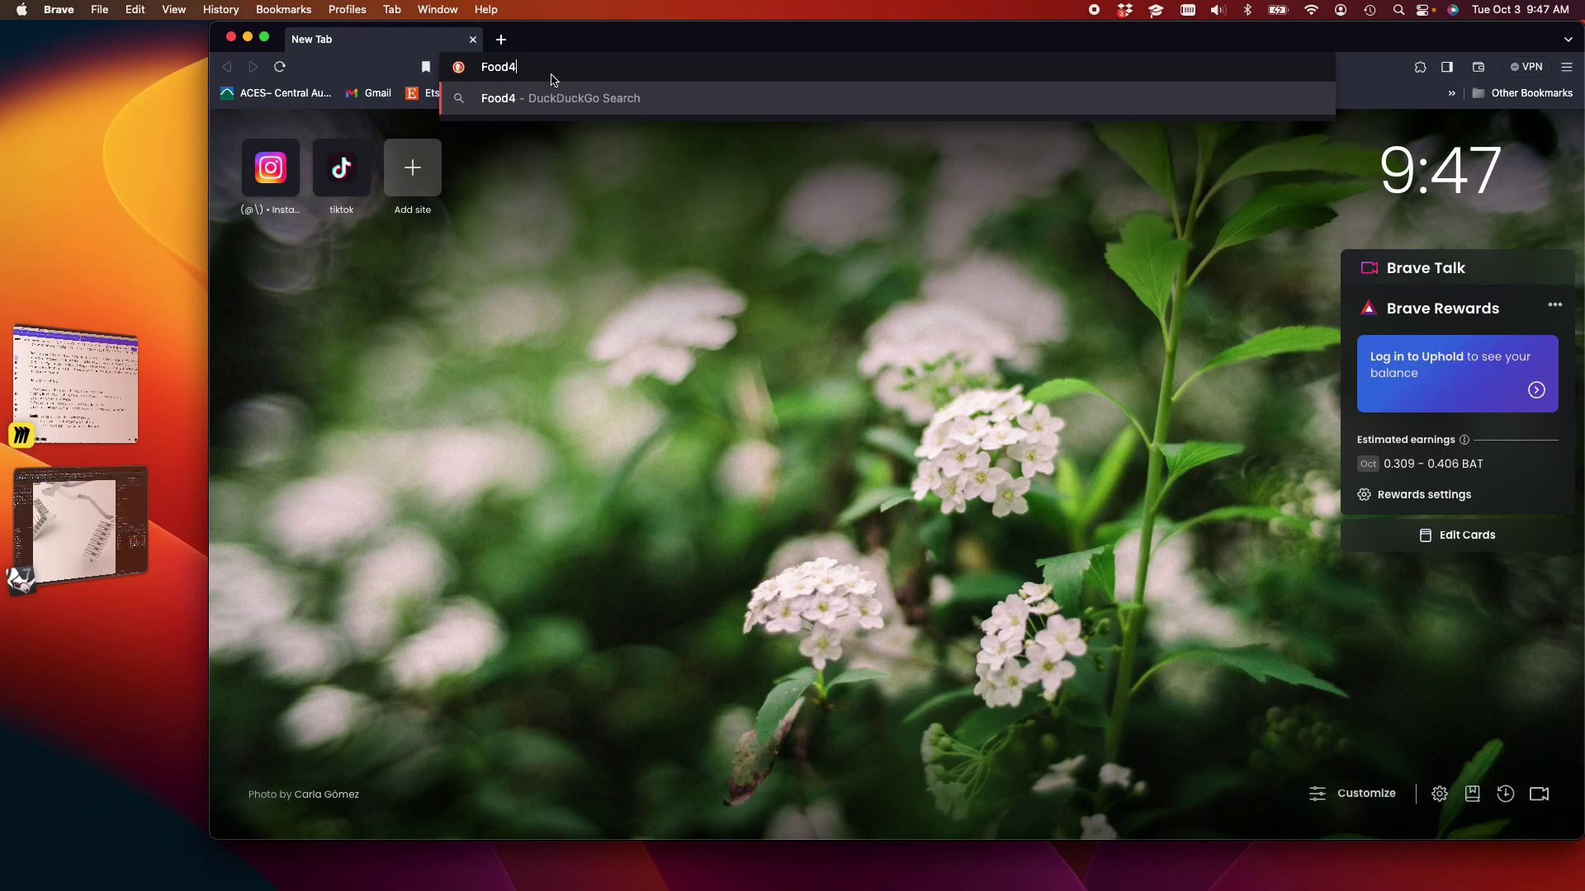
{"action": "key", "text": "Return"}
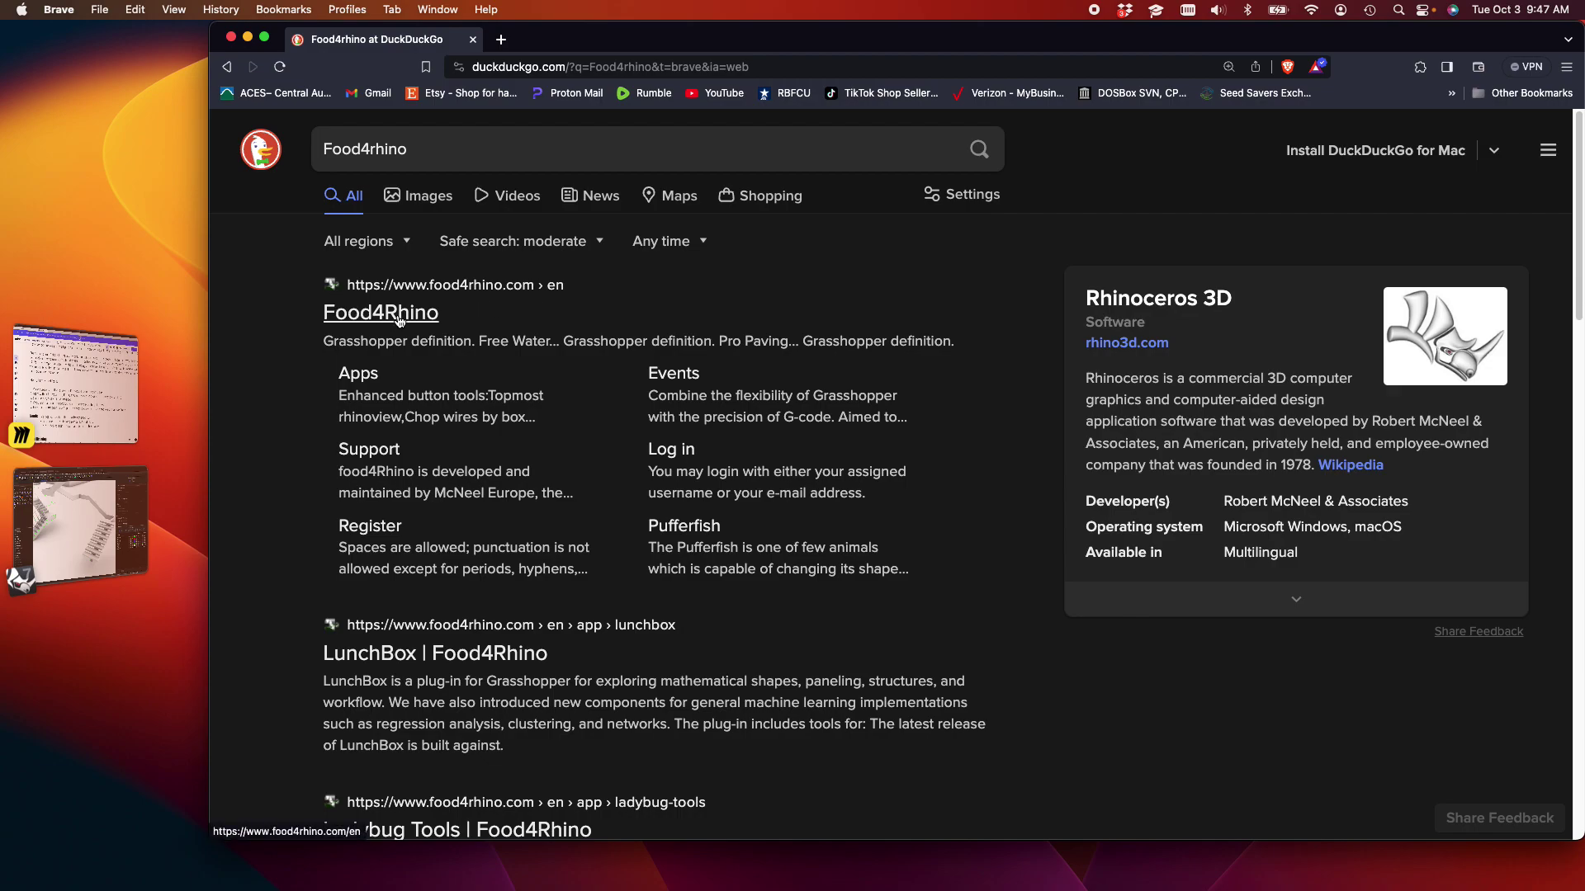
{"action": "left_click", "coordinate": [353, 323]}
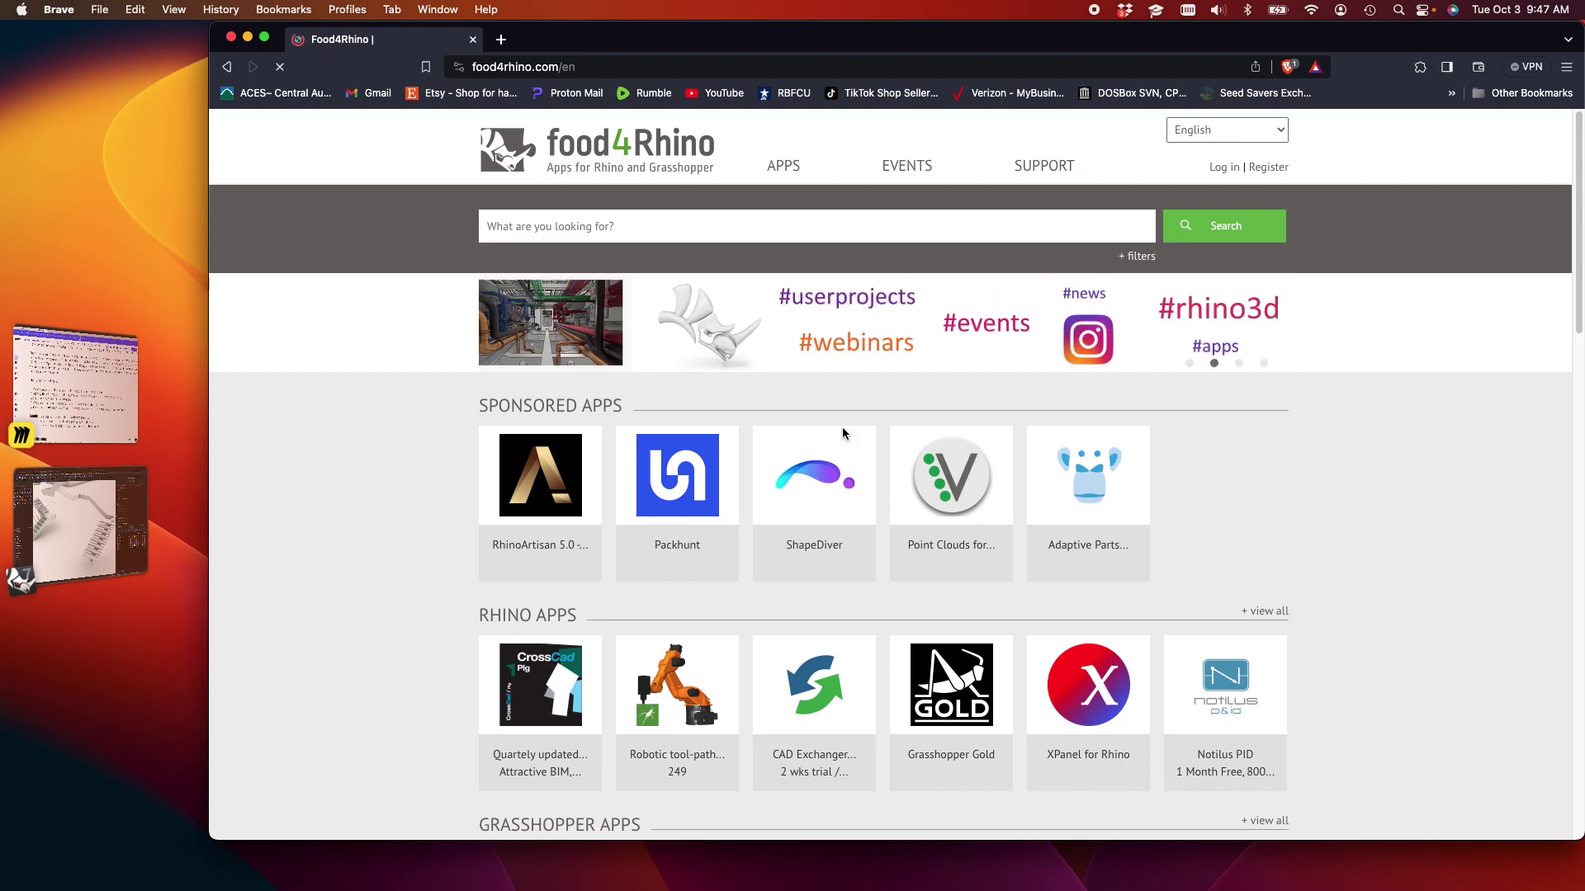
Look over the Food4Rhino home page and search the site for "stair"
{"action": "scroll", "coordinate": [940, 459], "scroll_direction": "down", "scroll_amount": 3}
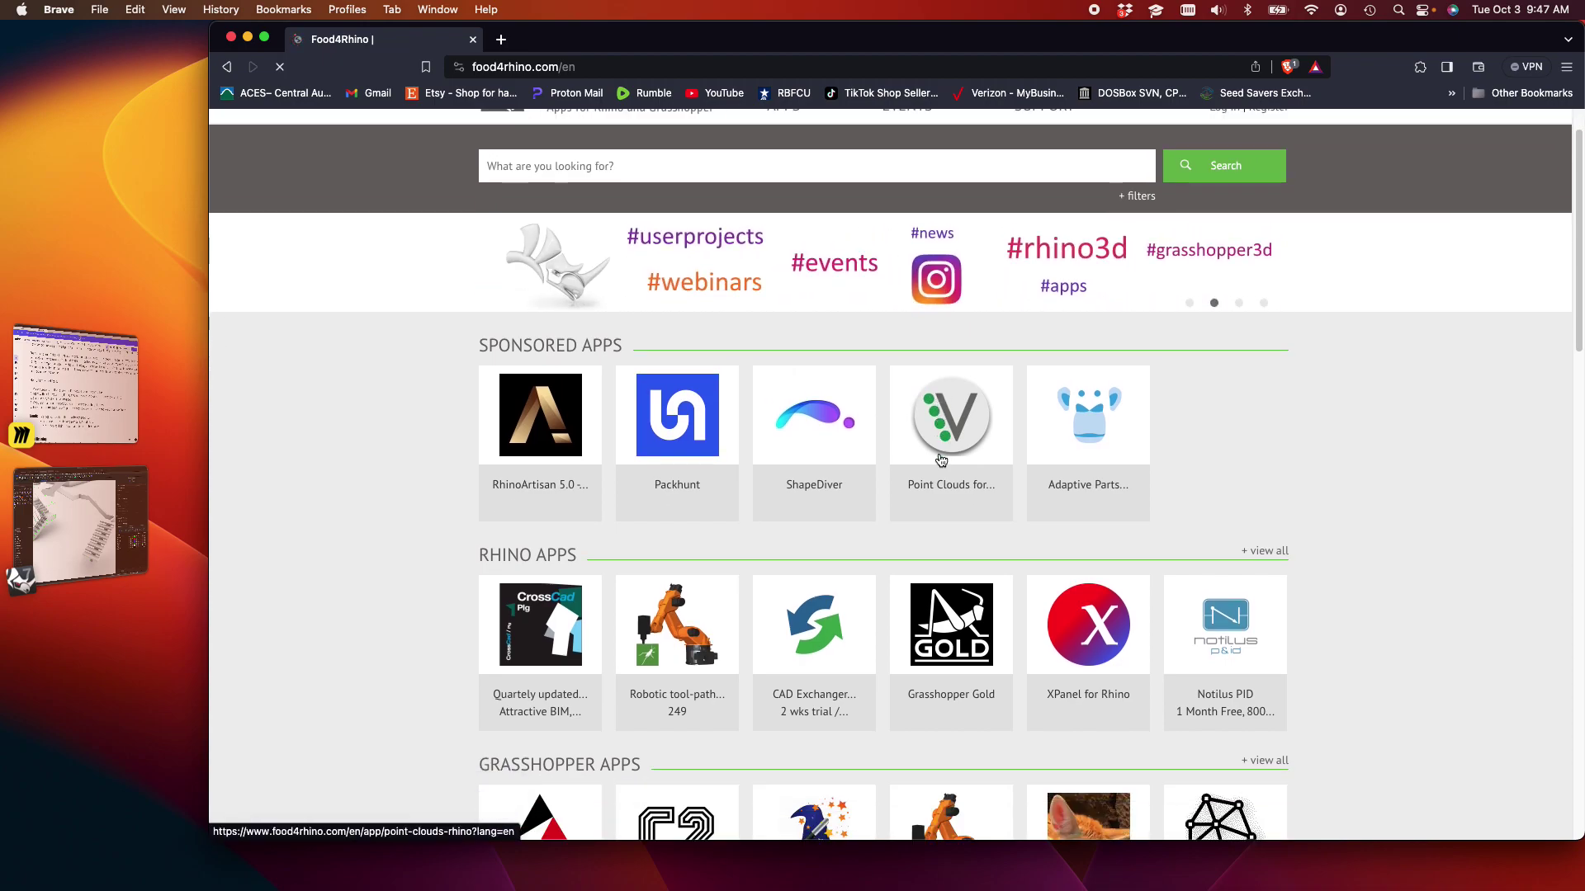
{"action": "scroll", "coordinate": [941, 459], "scroll_direction": "down", "scroll_amount": 4}
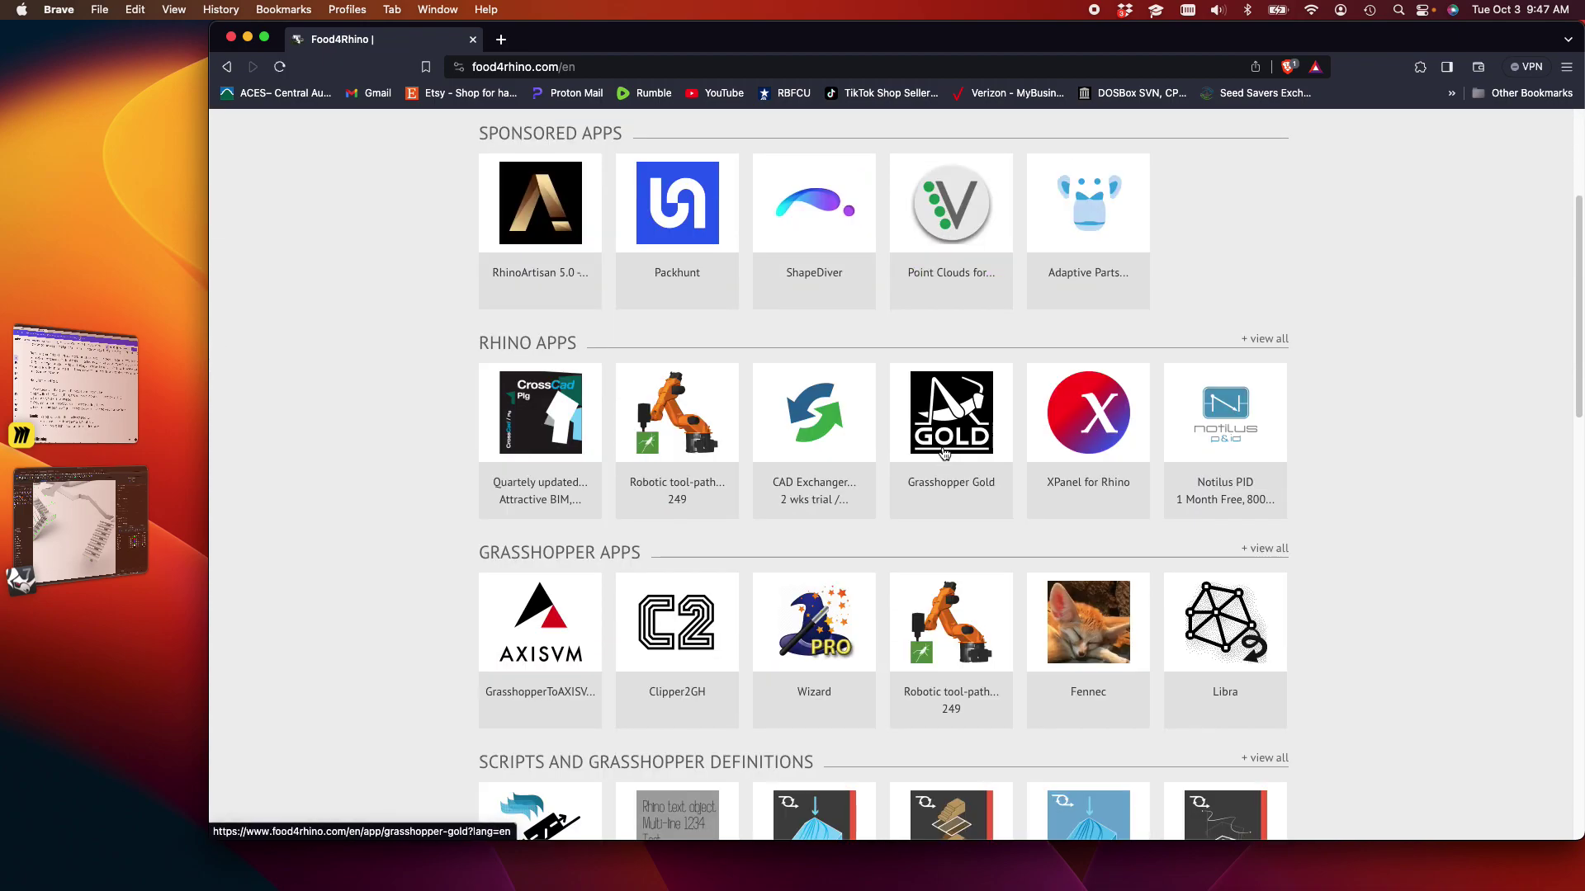
{"action": "scroll", "coordinate": [941, 413], "scroll_direction": "up", "scroll_amount": 7}
{"action": "left_click", "coordinate": [748, 222]}
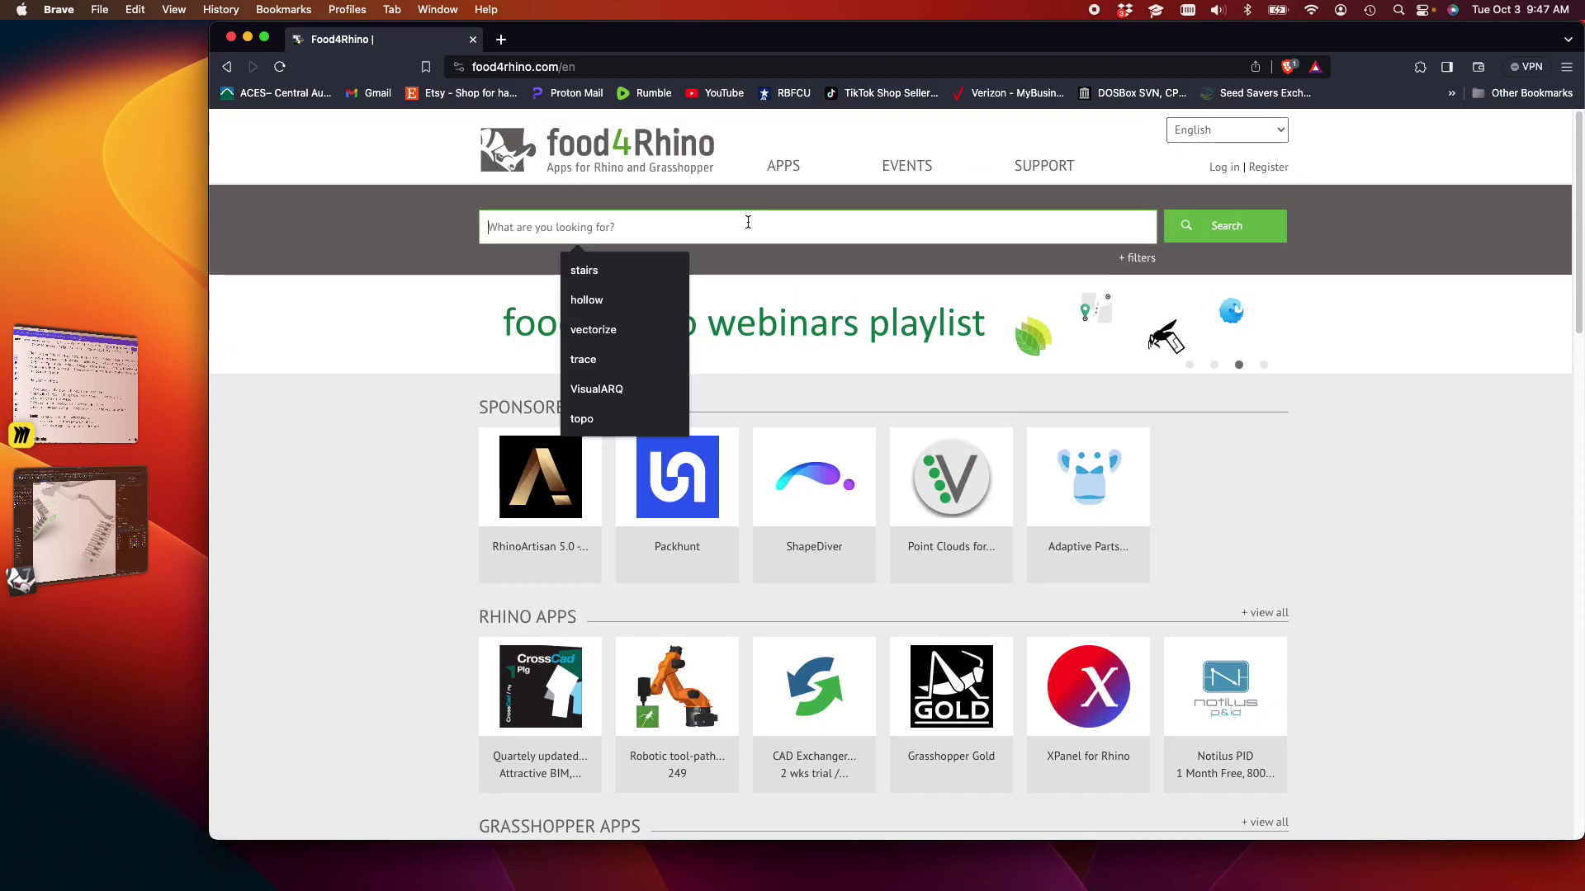
{"action": "type", "text": "stair"}
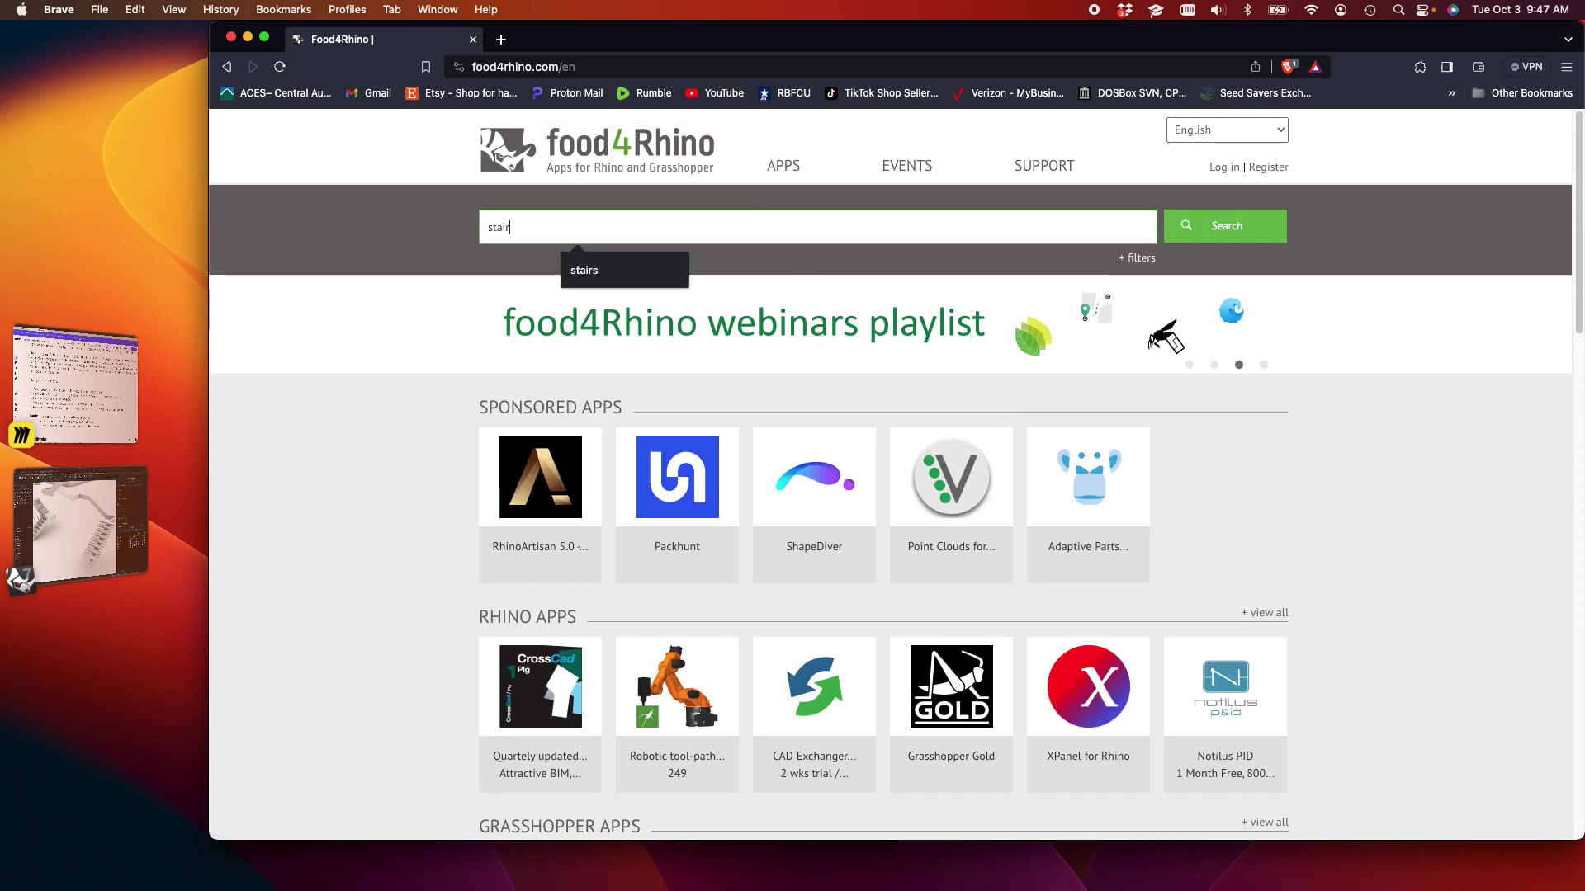
{"action": "key", "text": "Return"}
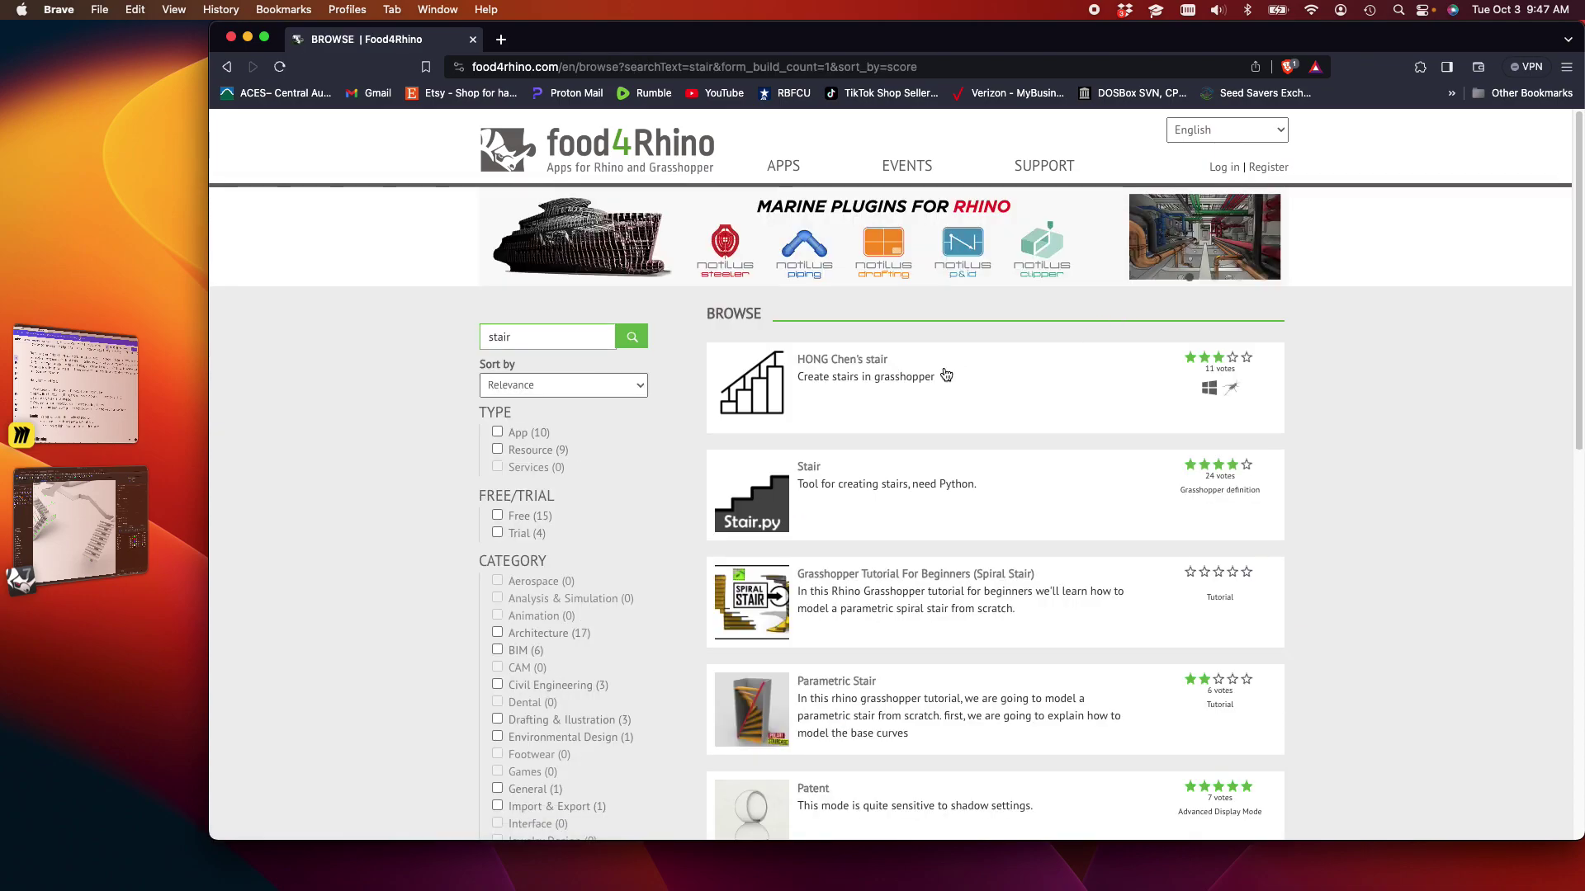
Examine the stair search results, including the Parametric Stair page, for their descriptions, resource types, ratings and prices
{"action": "scroll", "coordinate": [909, 429], "scroll_direction": "down", "scroll_amount": 5}
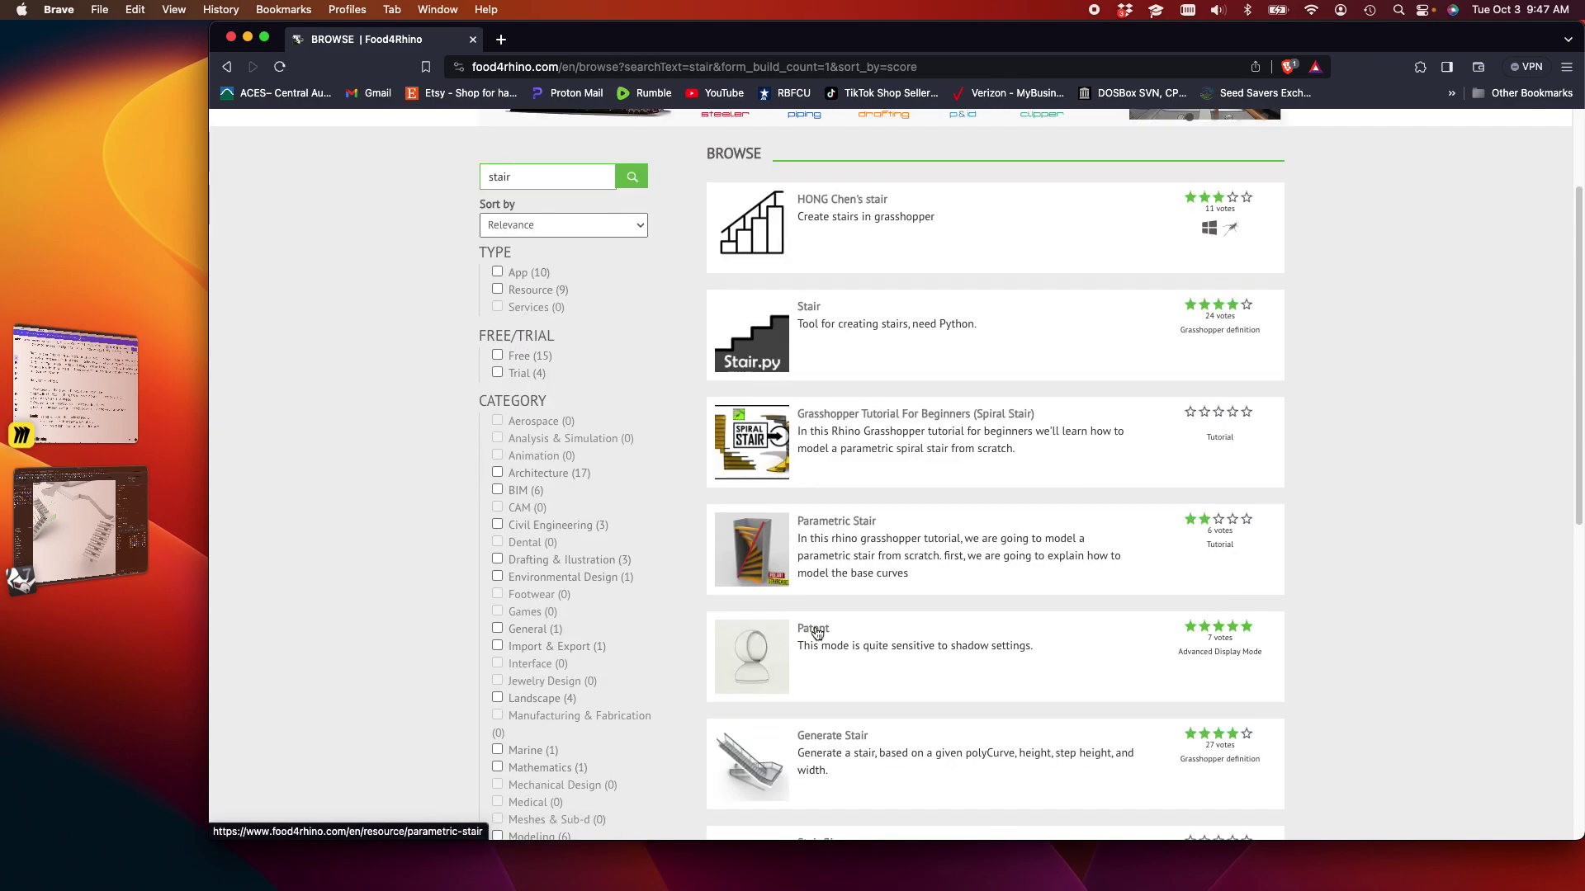
{"action": "left_click", "coordinate": [814, 495]}
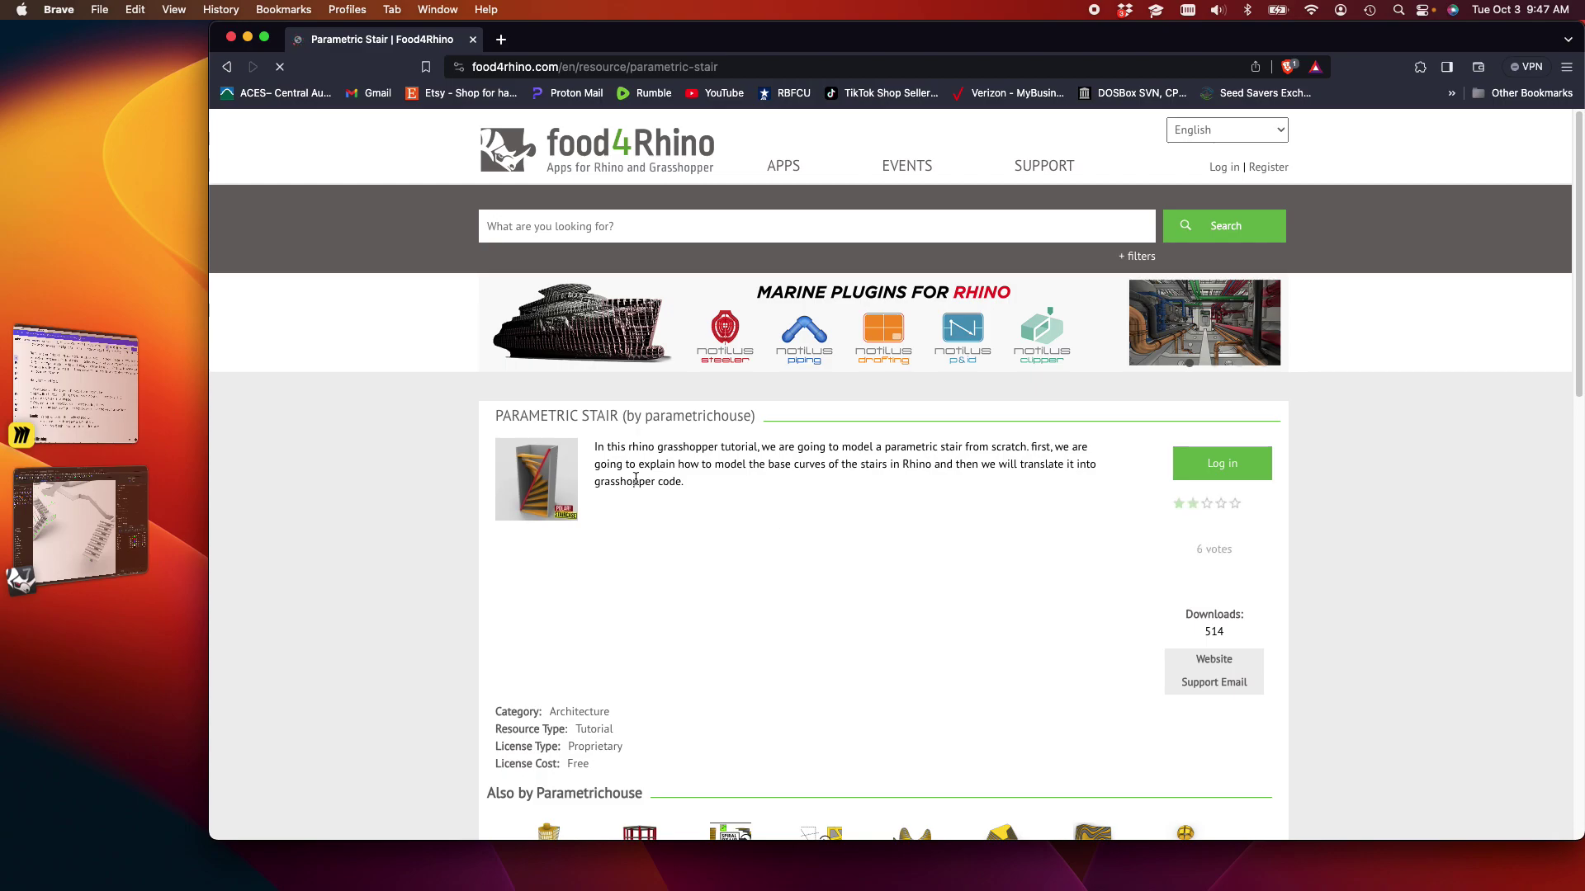
{"action": "left_click", "coordinate": [226, 66]}
{"action": "scroll", "coordinate": [850, 490], "scroll_direction": "down", "scroll_amount": 5}
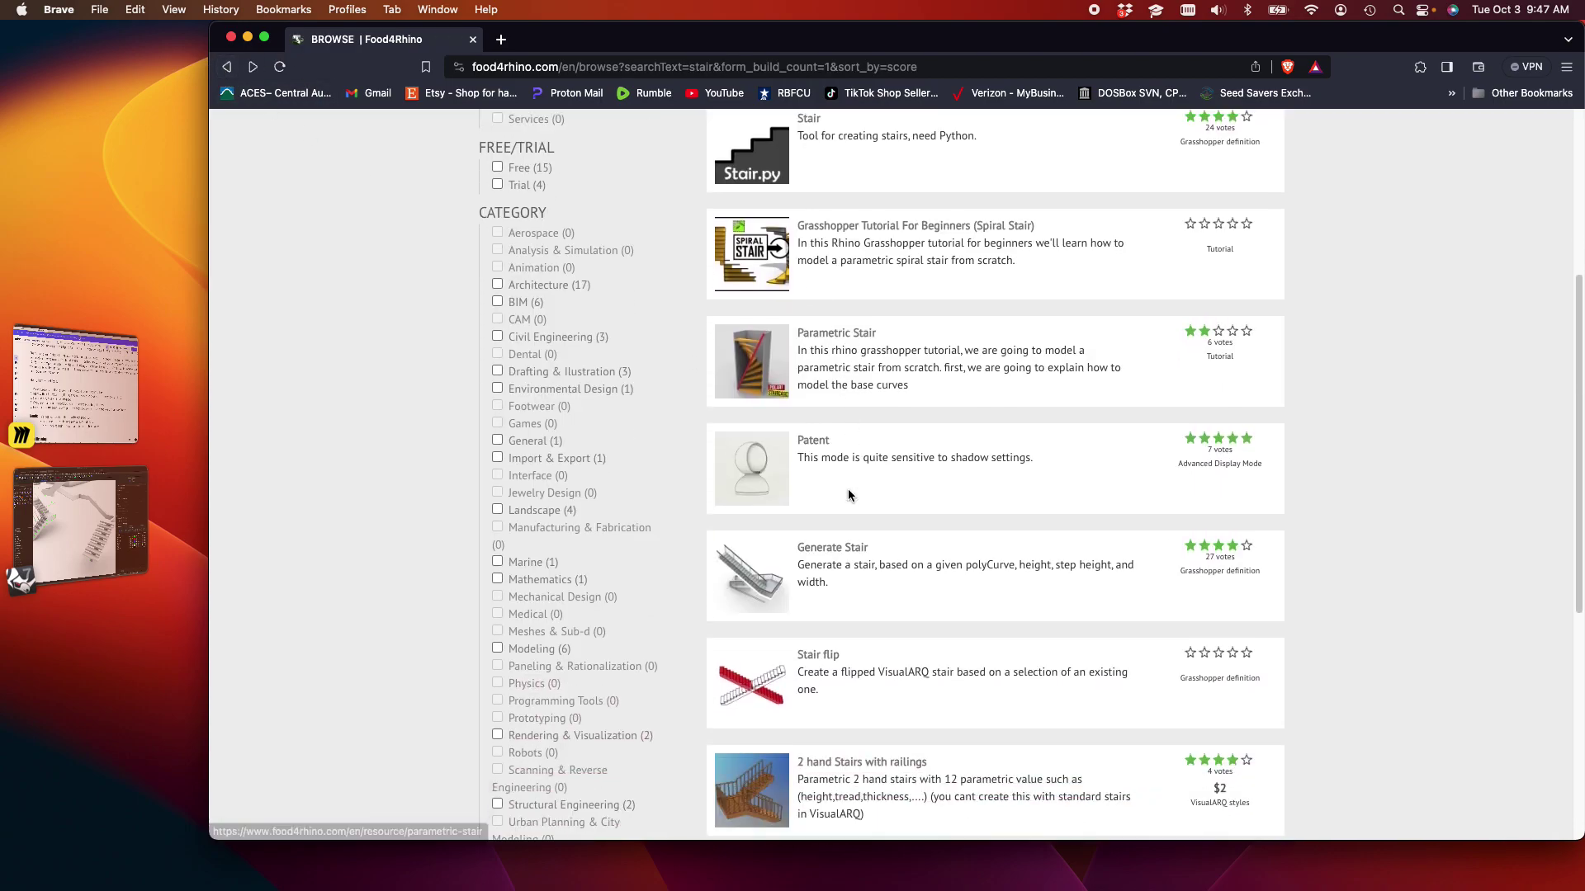
{"action": "scroll", "coordinate": [850, 490], "scroll_direction": "down", "scroll_amount": 1}
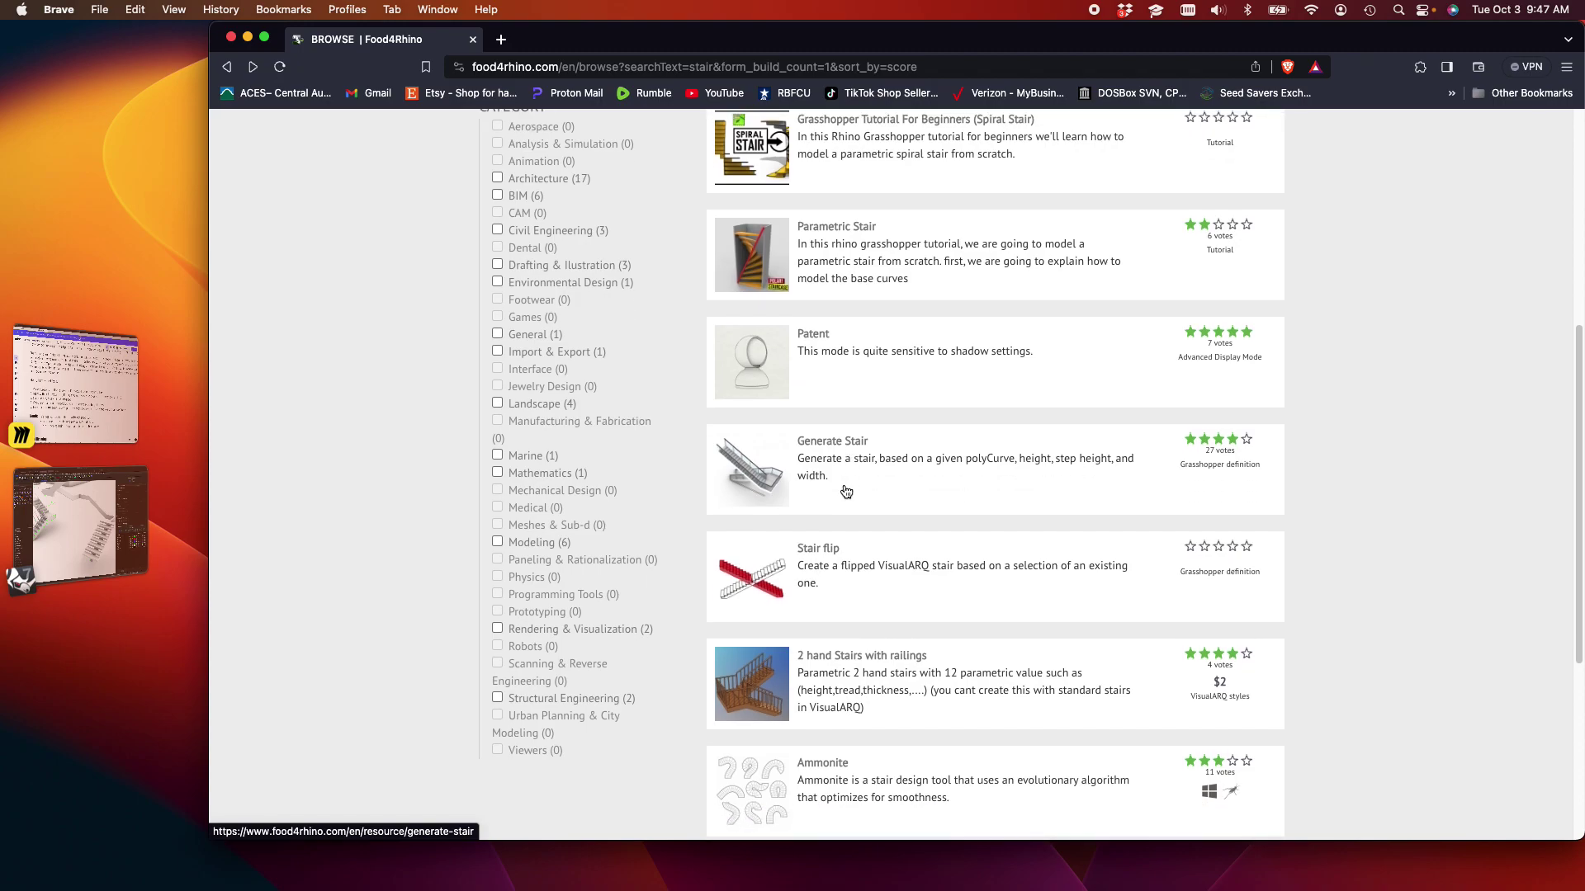
{"action": "scroll", "coordinate": [846, 492], "scroll_direction": "down", "scroll_amount": 5}
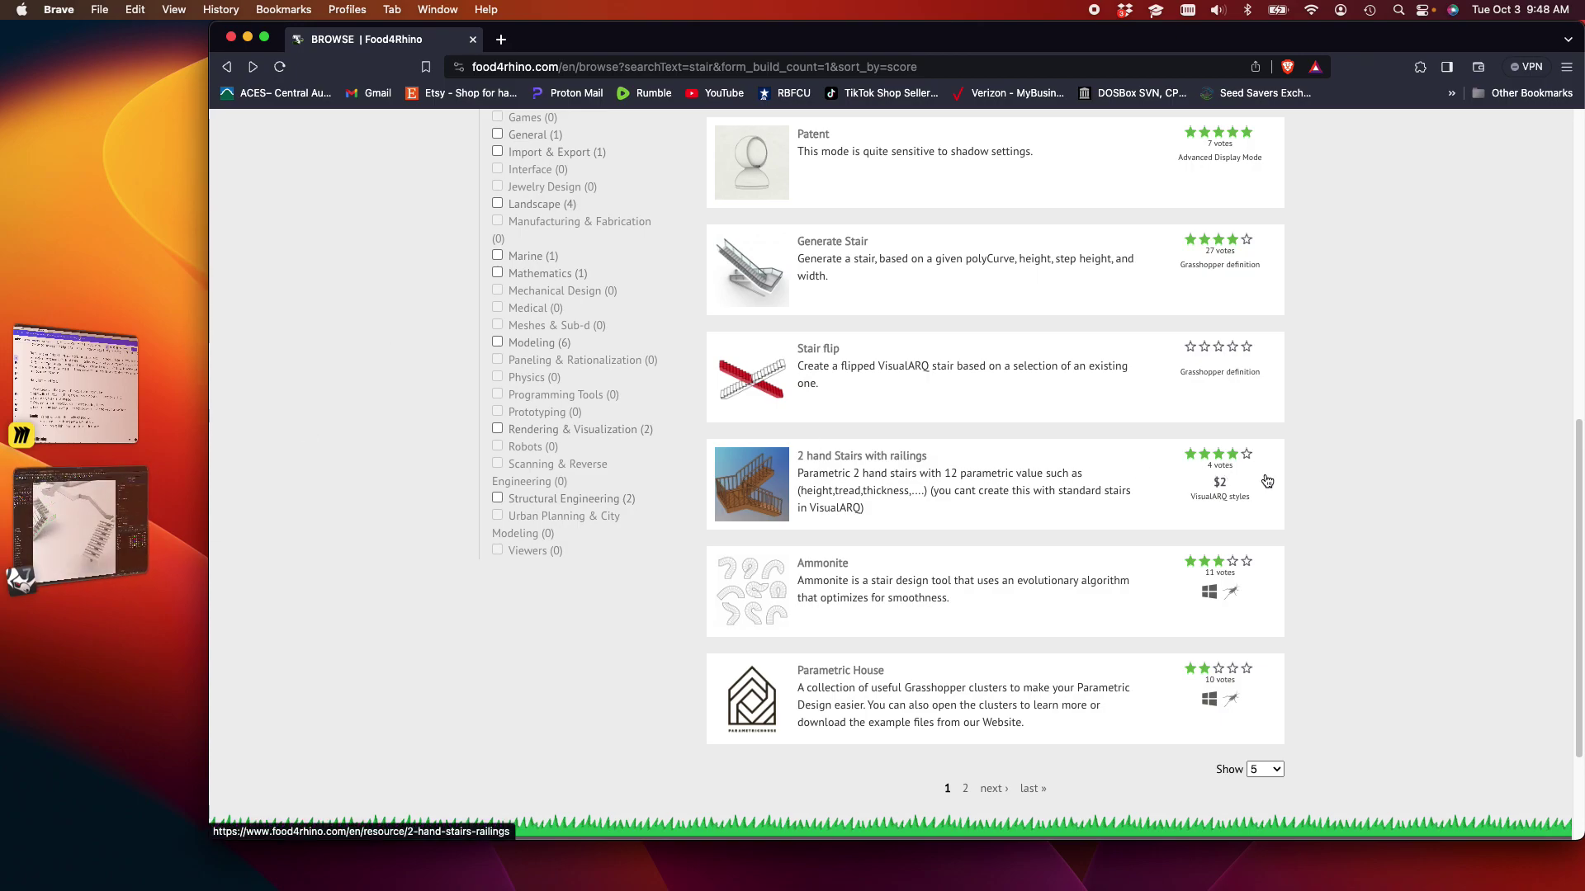
{"action": "scroll", "coordinate": [1271, 487], "scroll_direction": "up", "scroll_amount": 5}
{"action": "scroll", "coordinate": [1278, 472], "scroll_direction": "up", "scroll_amount": 1}
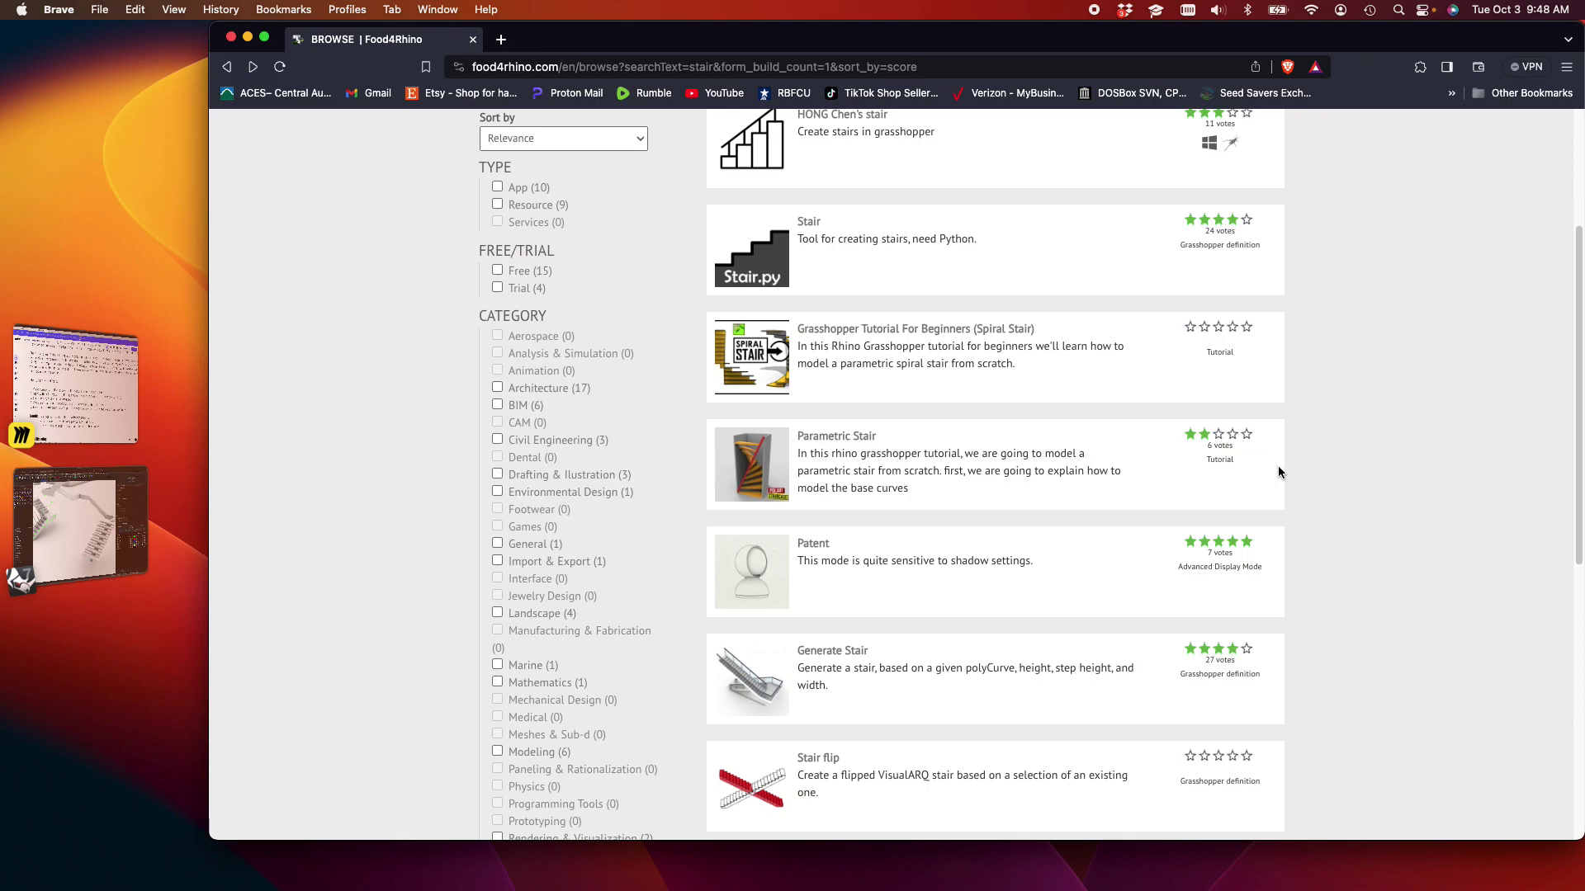
{"action": "scroll", "coordinate": [1084, 493], "scroll_direction": "up", "scroll_amount": 2}
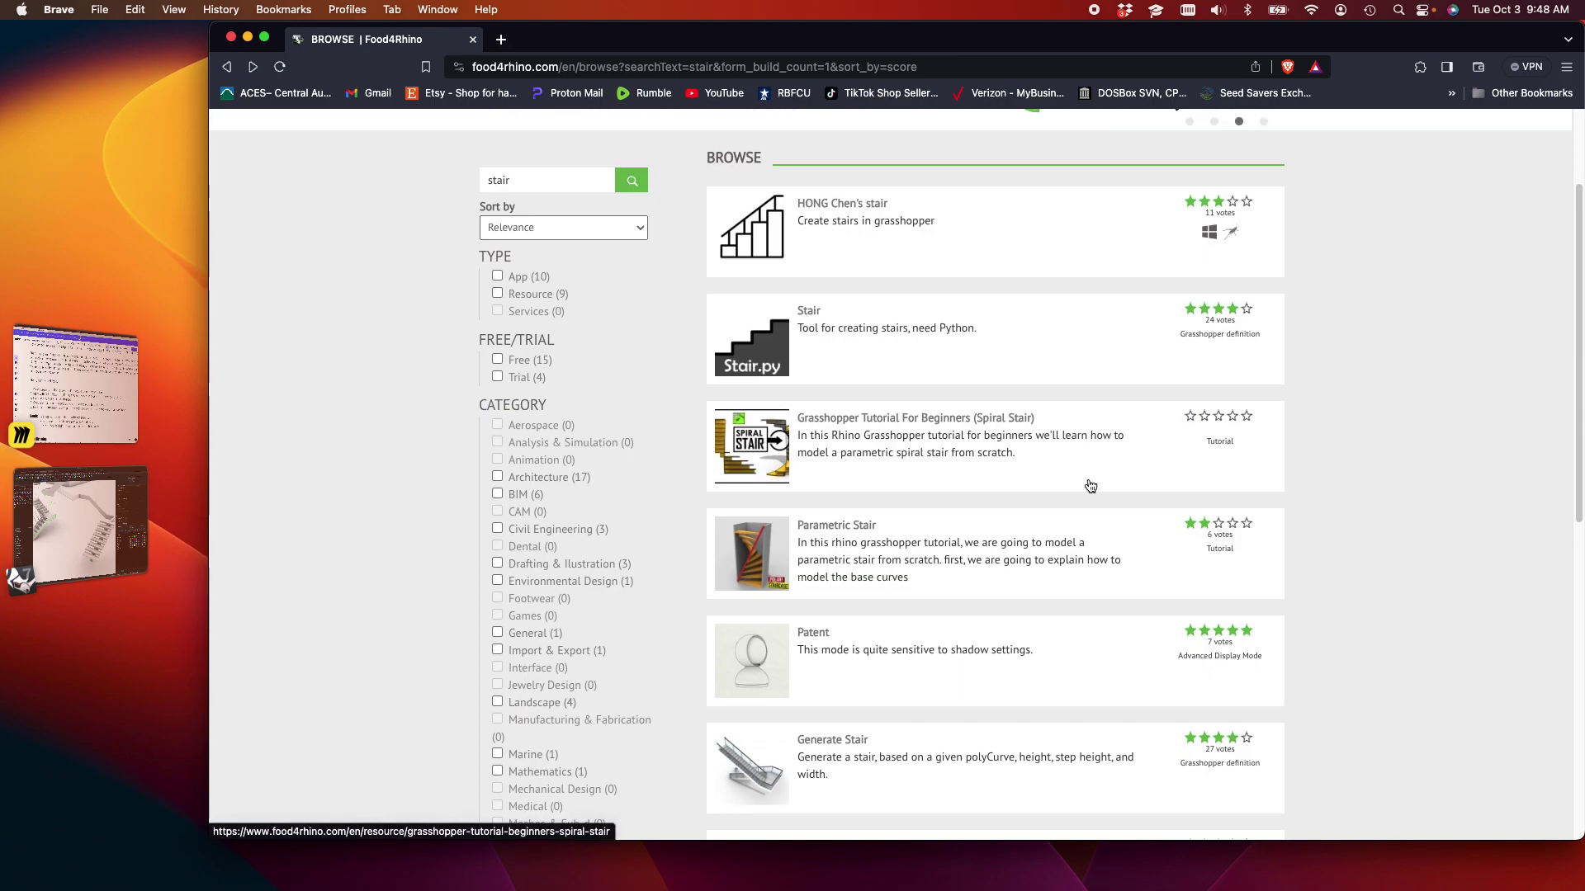
{"action": "scroll", "coordinate": [1064, 497], "scroll_direction": "up", "scroll_amount": 2}
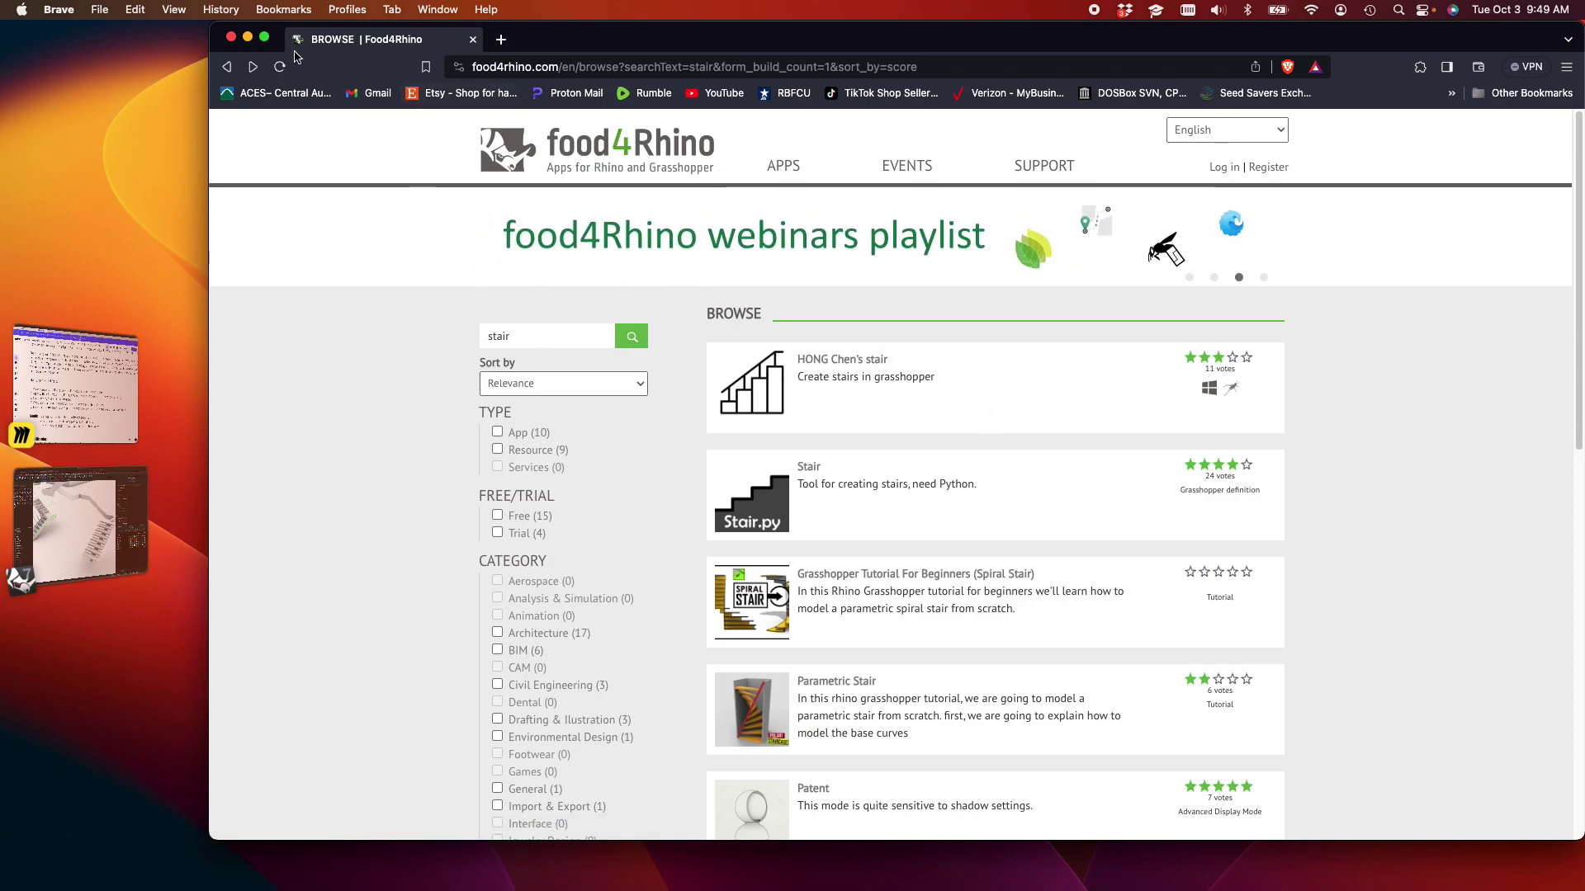
Return to Rhino and view both staircases together from a wider, higher angle
{"action": "left_click", "coordinate": [252, 41]}
{"action": "left_click", "coordinate": [84, 433]}
{"action": "right_click_drag", "start_coordinate": [739, 542], "coordinate": [590, 624]}
{"action": "right_click_drag", "start_coordinate": [768, 612], "coordinate": [783, 610]}
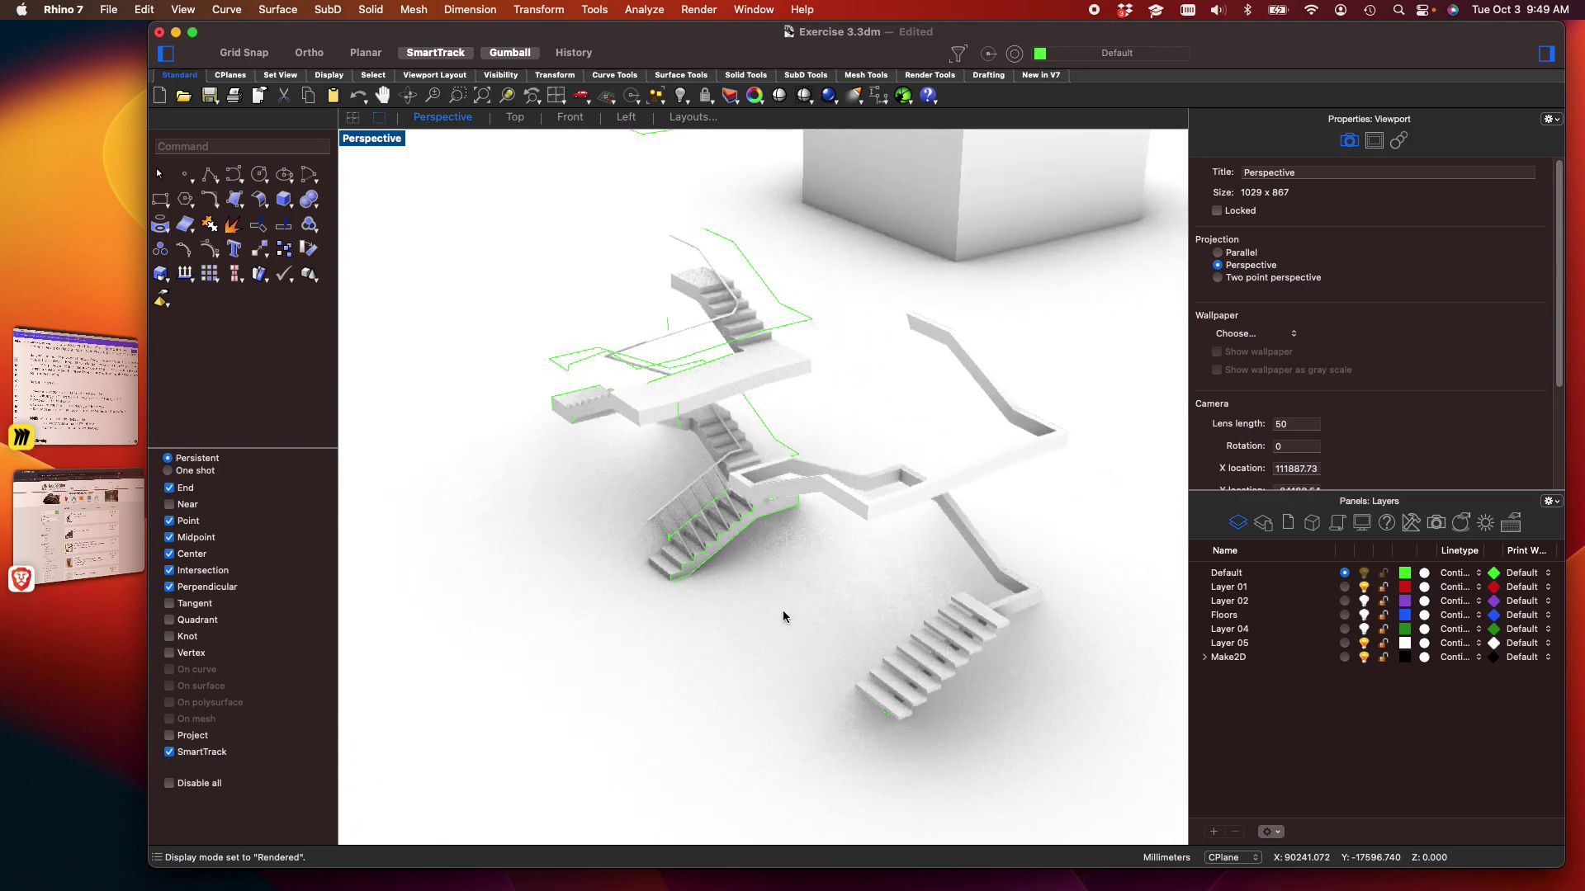
Switch to the Miro board and read the exercise's needs, final drawing requirements and grading rubric
{"action": "left_click", "coordinate": [78, 528]}
{"action": "left_click", "coordinate": [61, 405]}
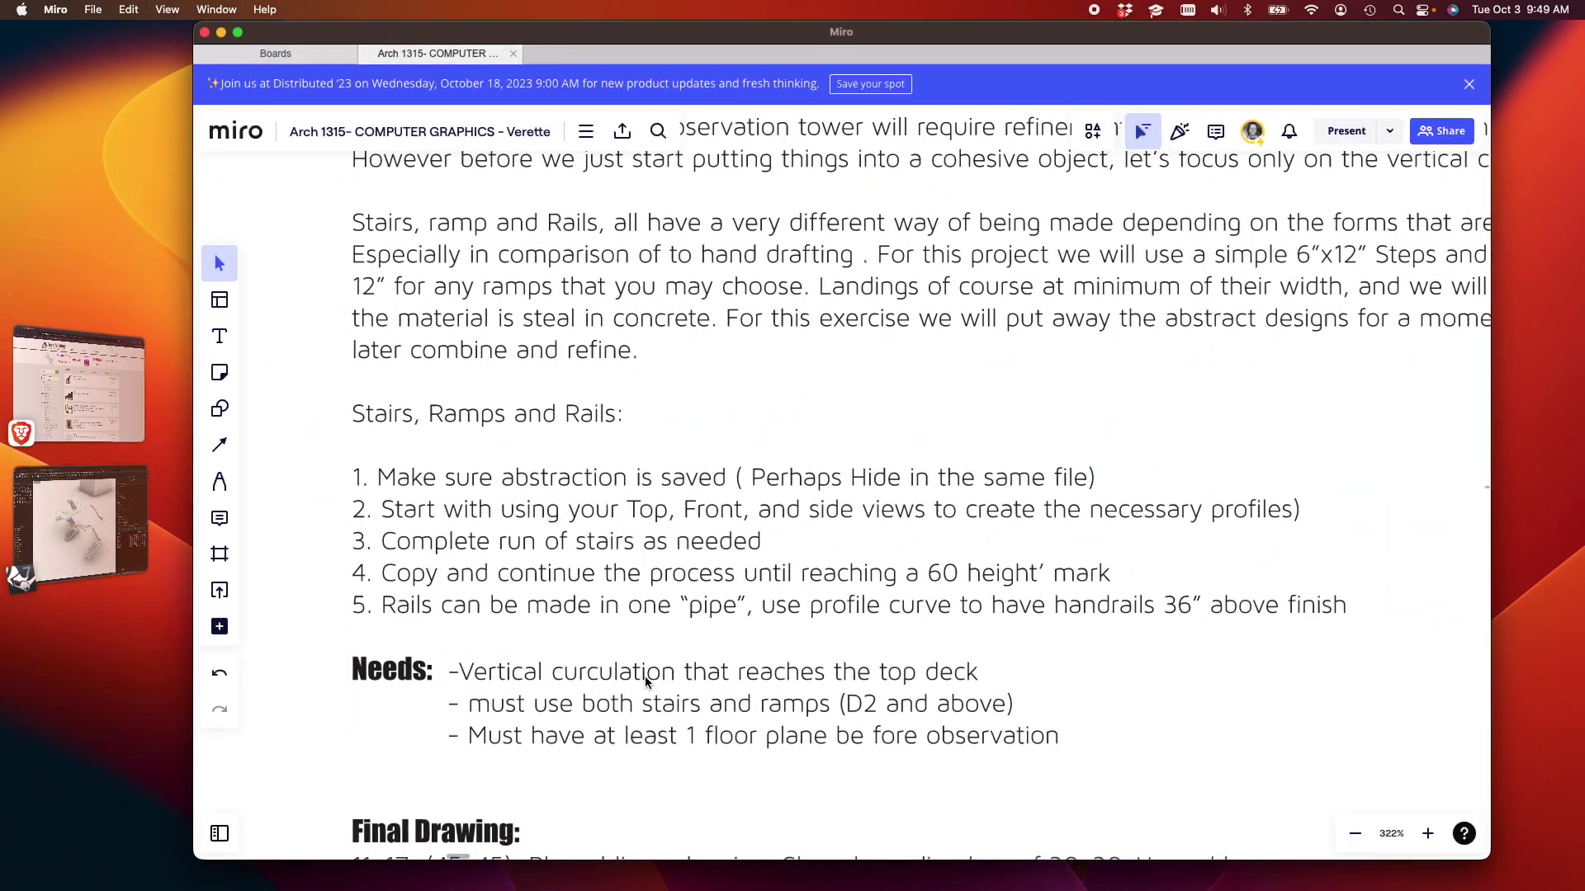
{"action": "scroll", "coordinate": [647, 680], "scroll_direction": "down", "scroll_amount": 5}
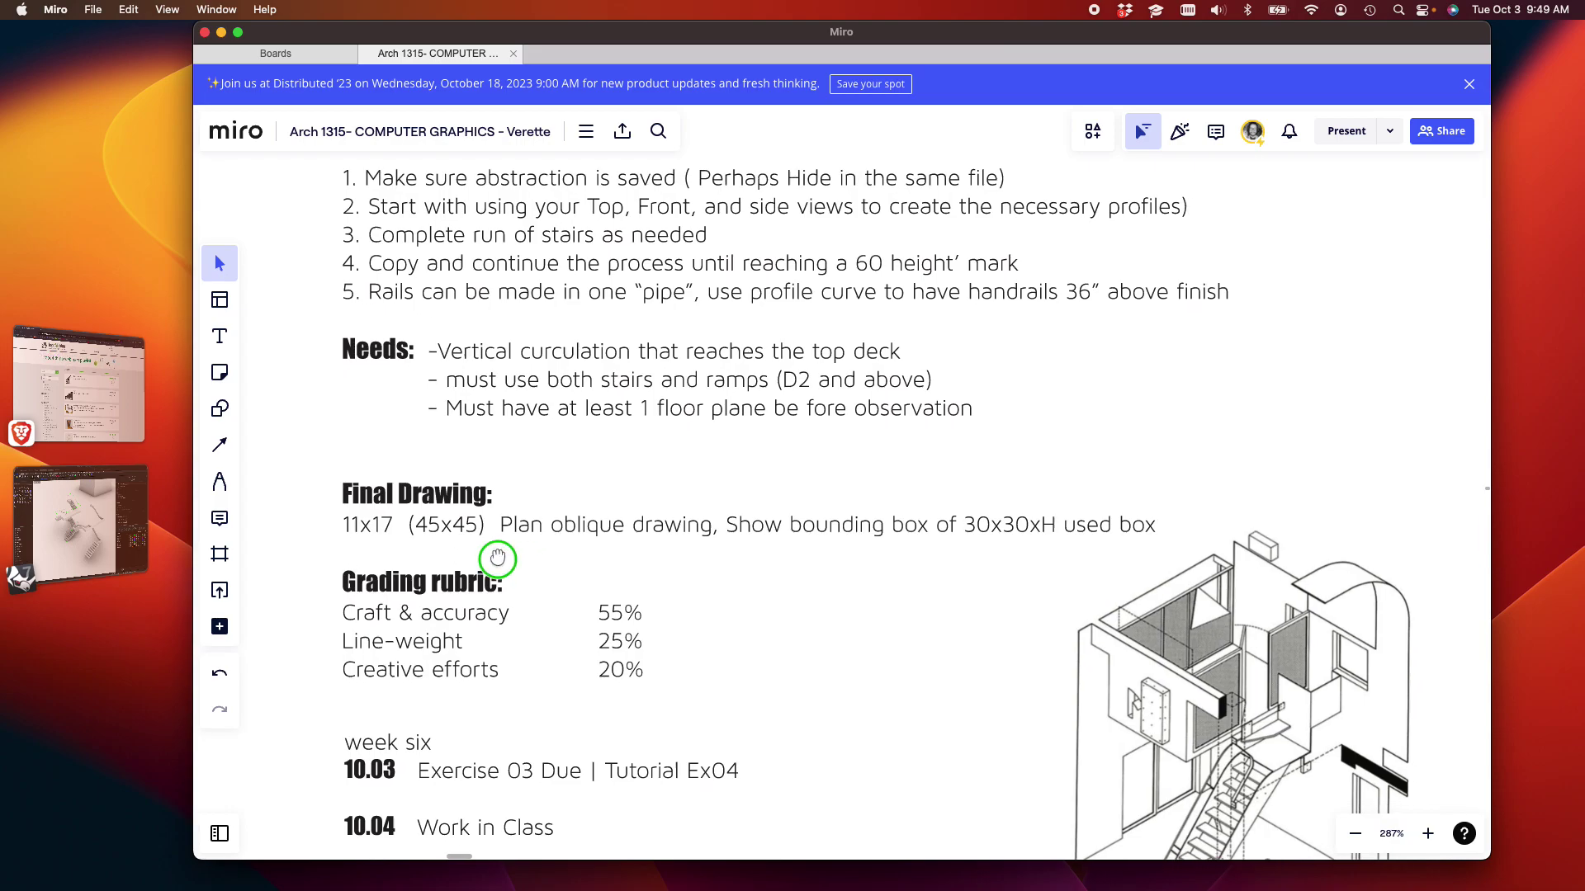
{"action": "scroll", "coordinate": [359, 538], "scroll_direction": "right", "scroll_amount": 3}
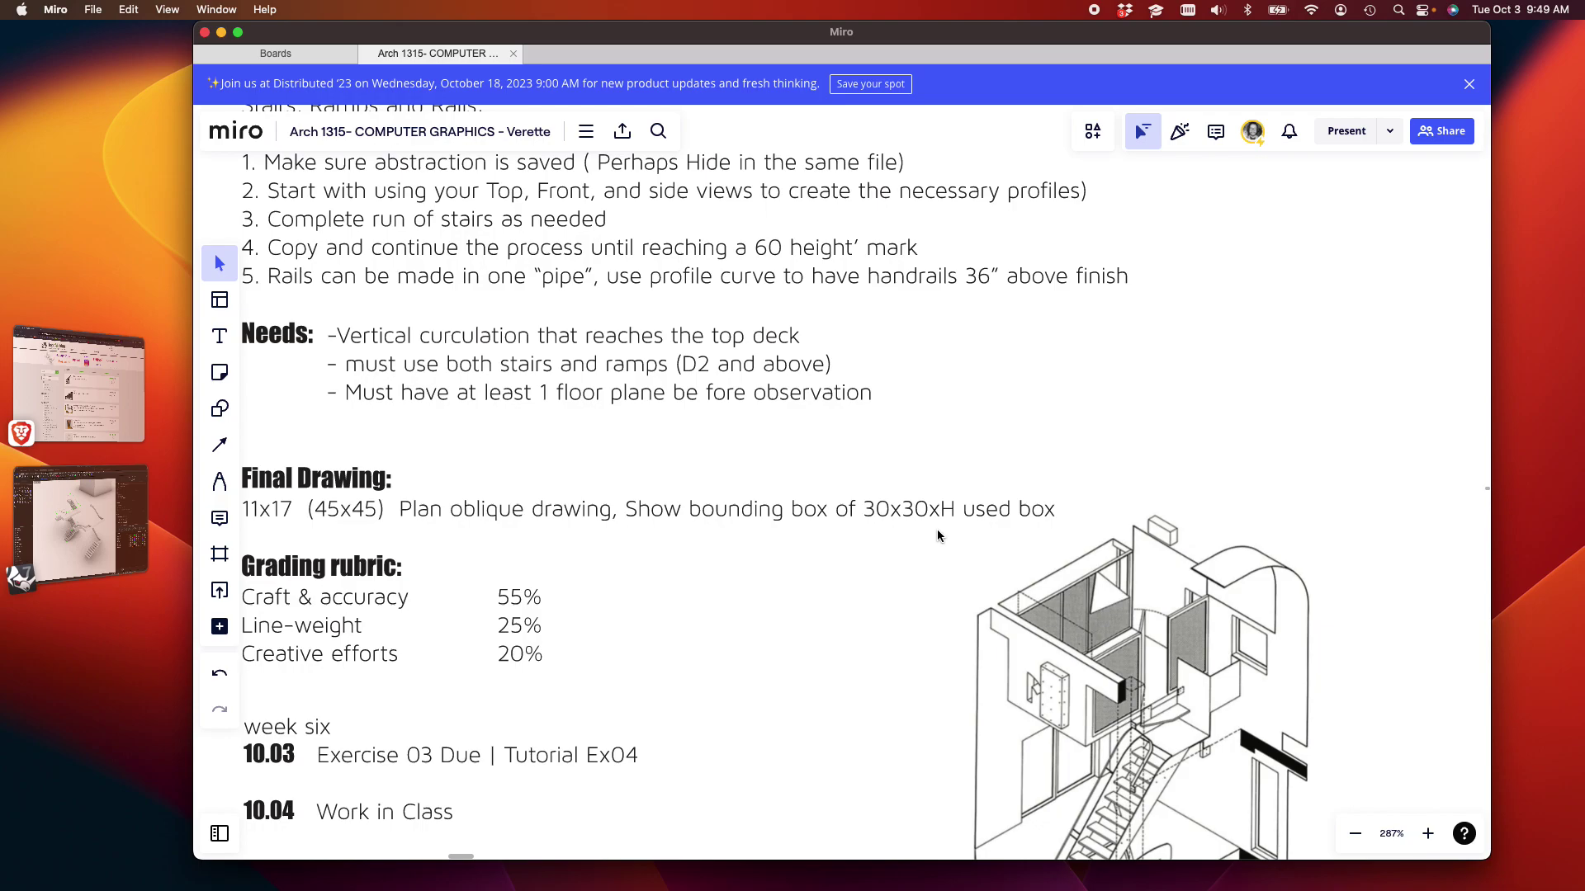
Switch back to Rhino and maximize the Top viewport, framing the open stair's plan with empty space beside it
{"action": "left_click", "coordinate": [80, 524]}
{"action": "double_click", "coordinate": [369, 141]}
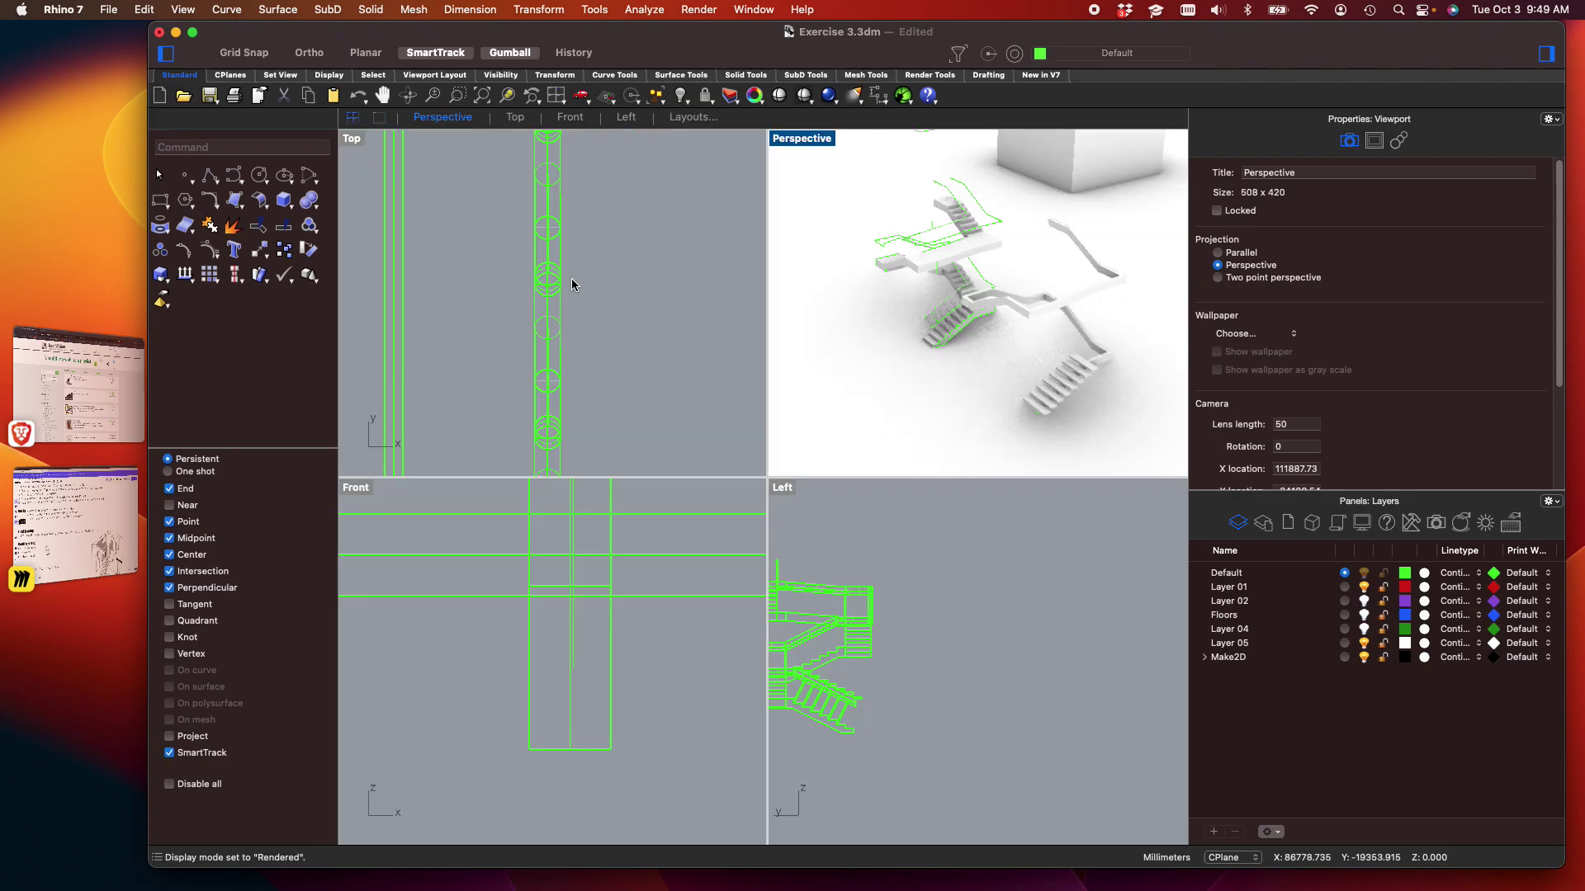
{"action": "scroll", "coordinate": [656, 388], "scroll_direction": "down", "scroll_amount": 5}
{"action": "right_click_drag", "start_coordinate": [662, 371], "coordinate": [437, 359]}
{"action": "scroll", "coordinate": [502, 345], "scroll_direction": "down", "scroll_amount": 2}
{"action": "left_click", "coordinate": [355, 144]}
{"action": "double_click", "coordinate": [354, 144]}
{"action": "scroll", "coordinate": [654, 651], "scroll_direction": "up", "scroll_amount": 6}
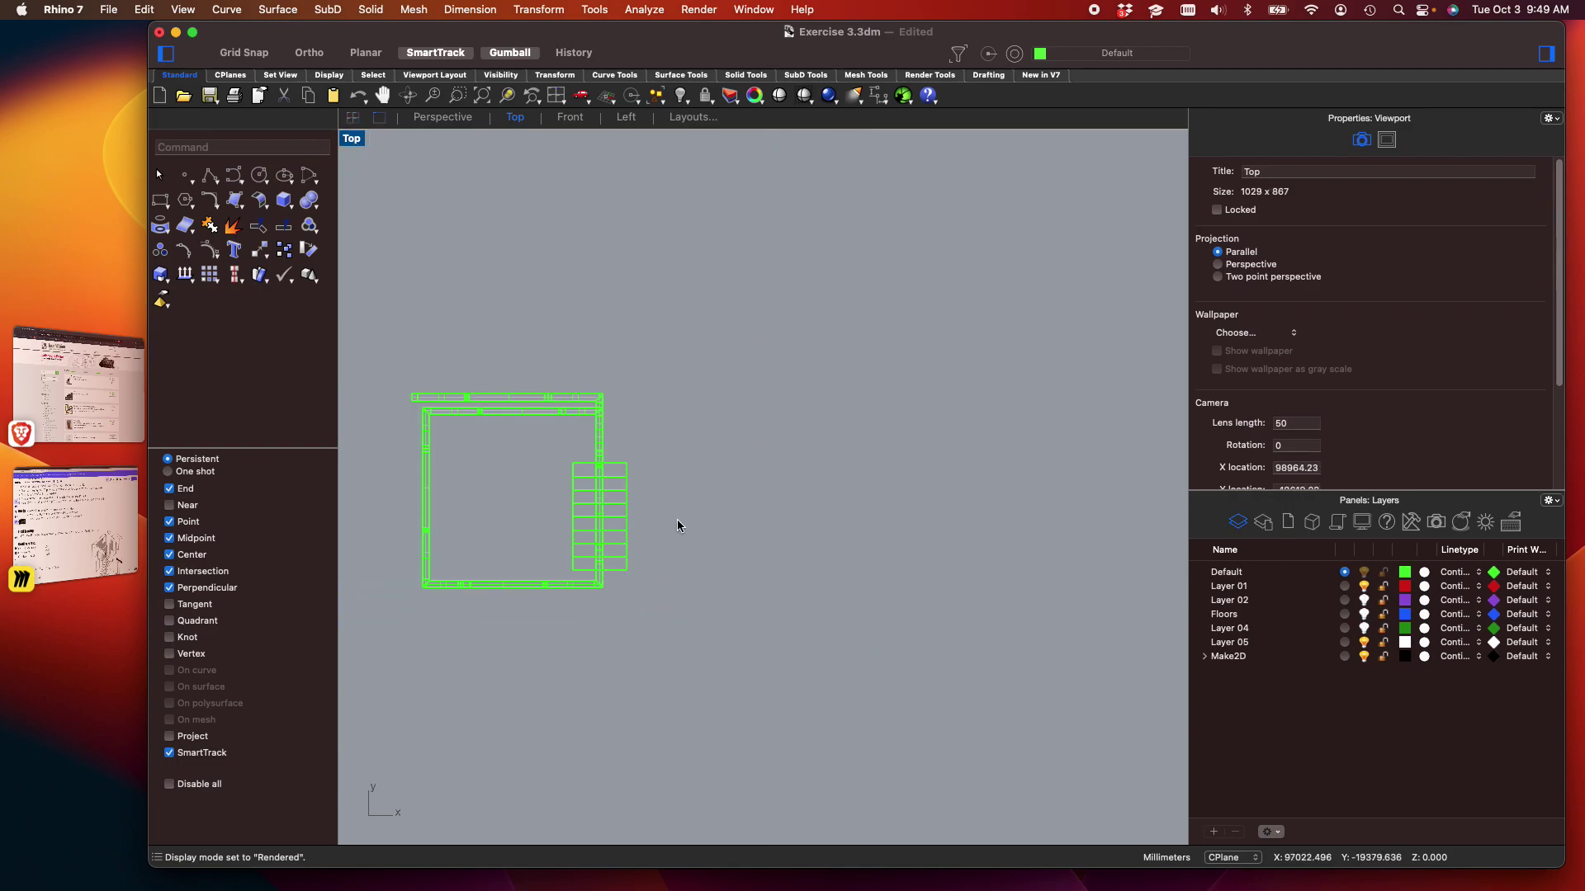
{"action": "right_click_drag", "start_coordinate": [746, 537], "coordinate": [750, 535]}
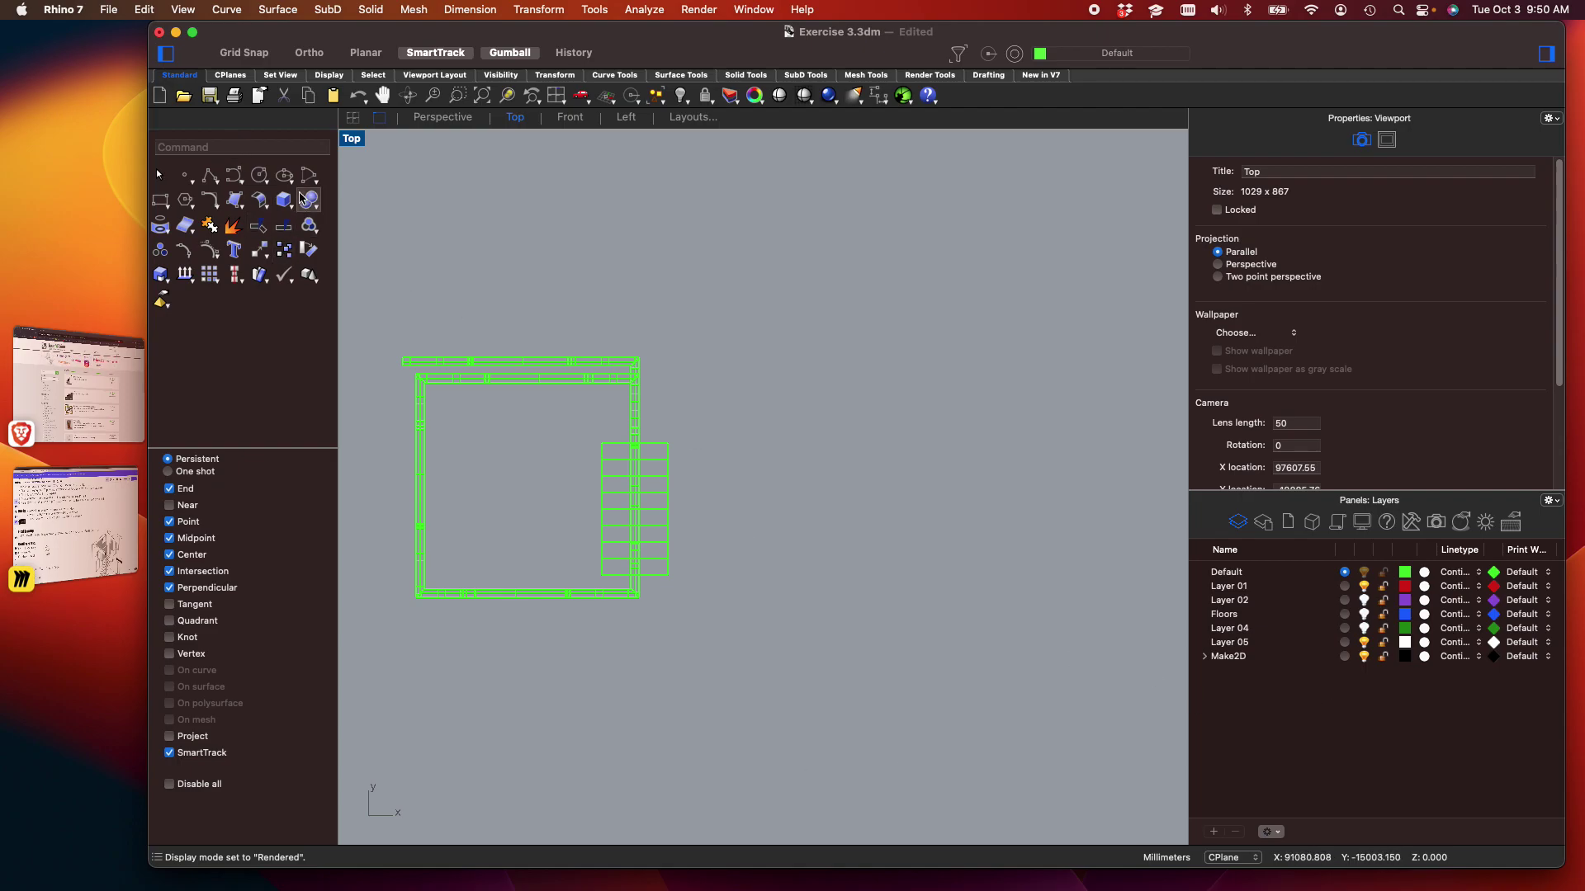
Draw a circle with a diameter of 4' in the empty space beside the open stair's plan
{"action": "left_click", "coordinate": [259, 175]}
{"action": "left_click", "coordinate": [920, 487]}
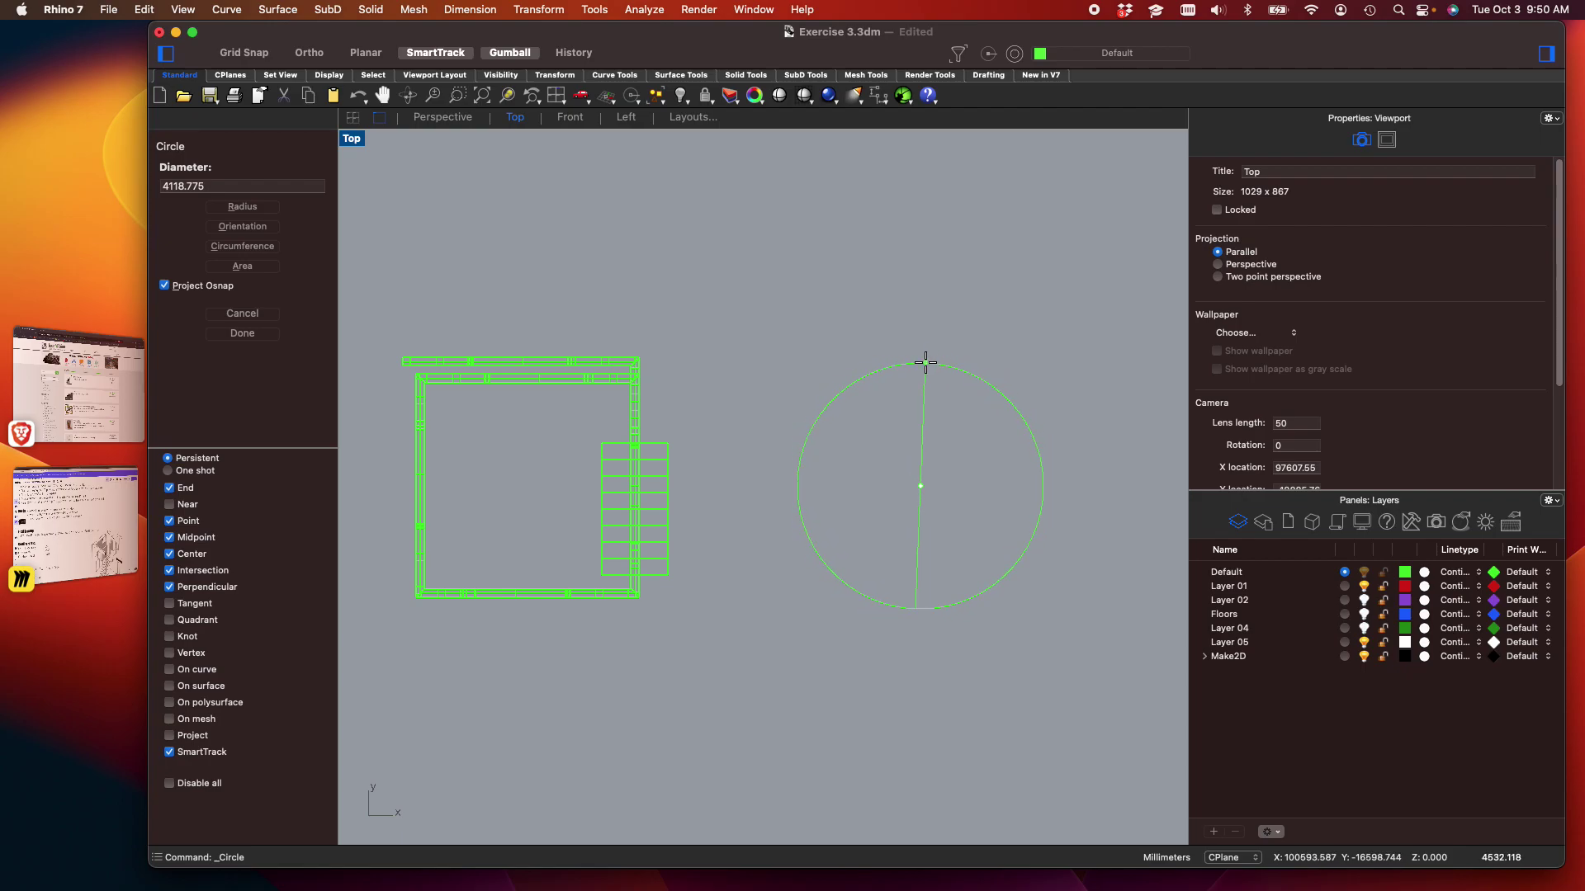
{"action": "type", "text": "4"}
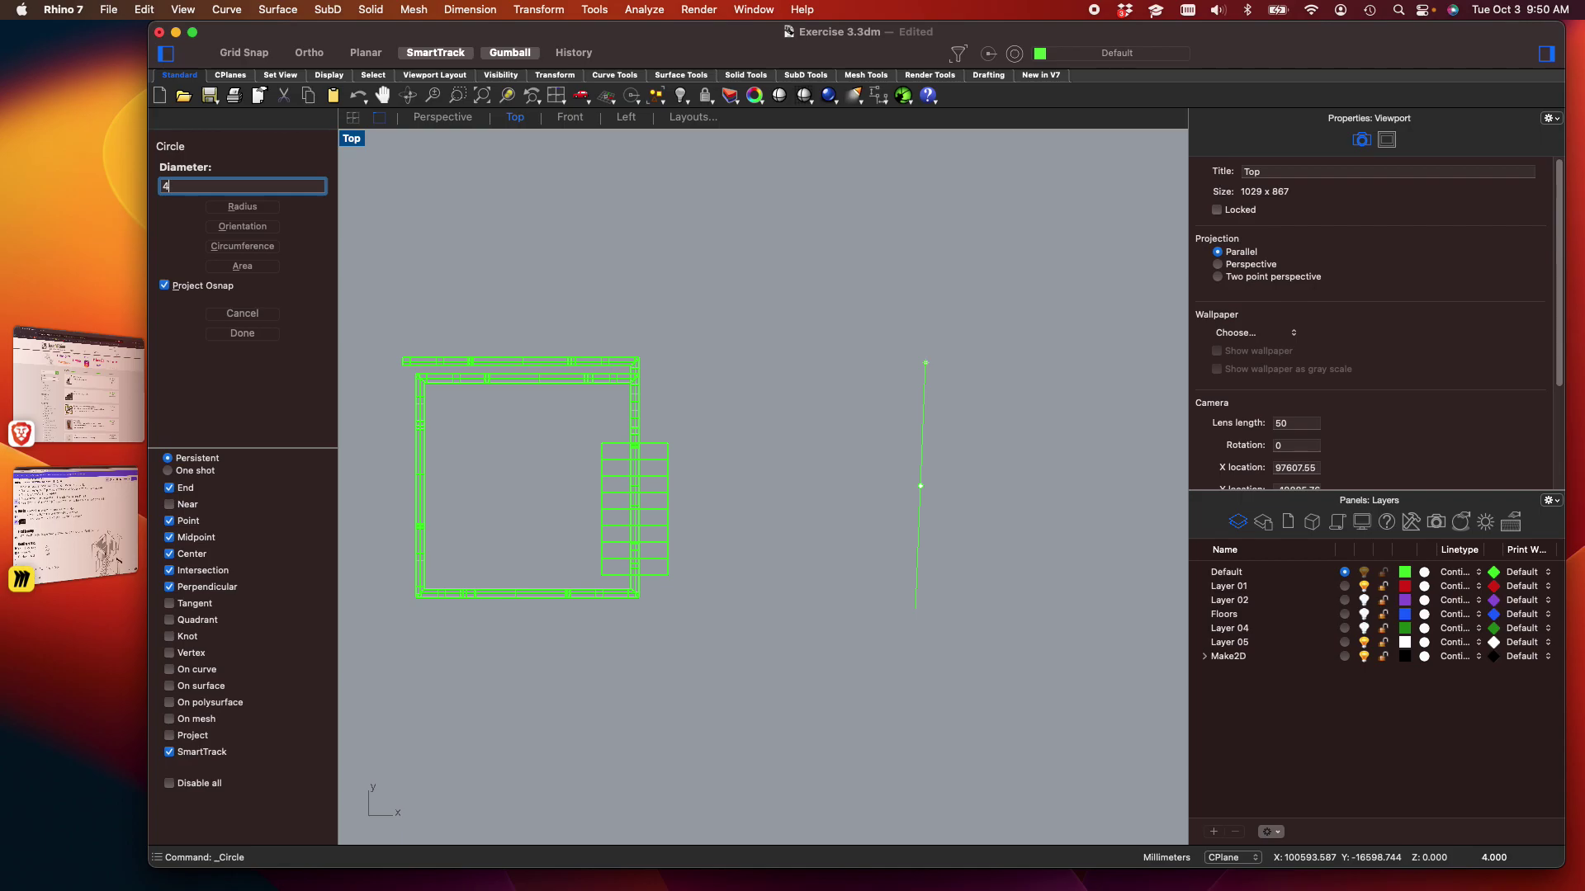
{"action": "key", "text": "Return"}
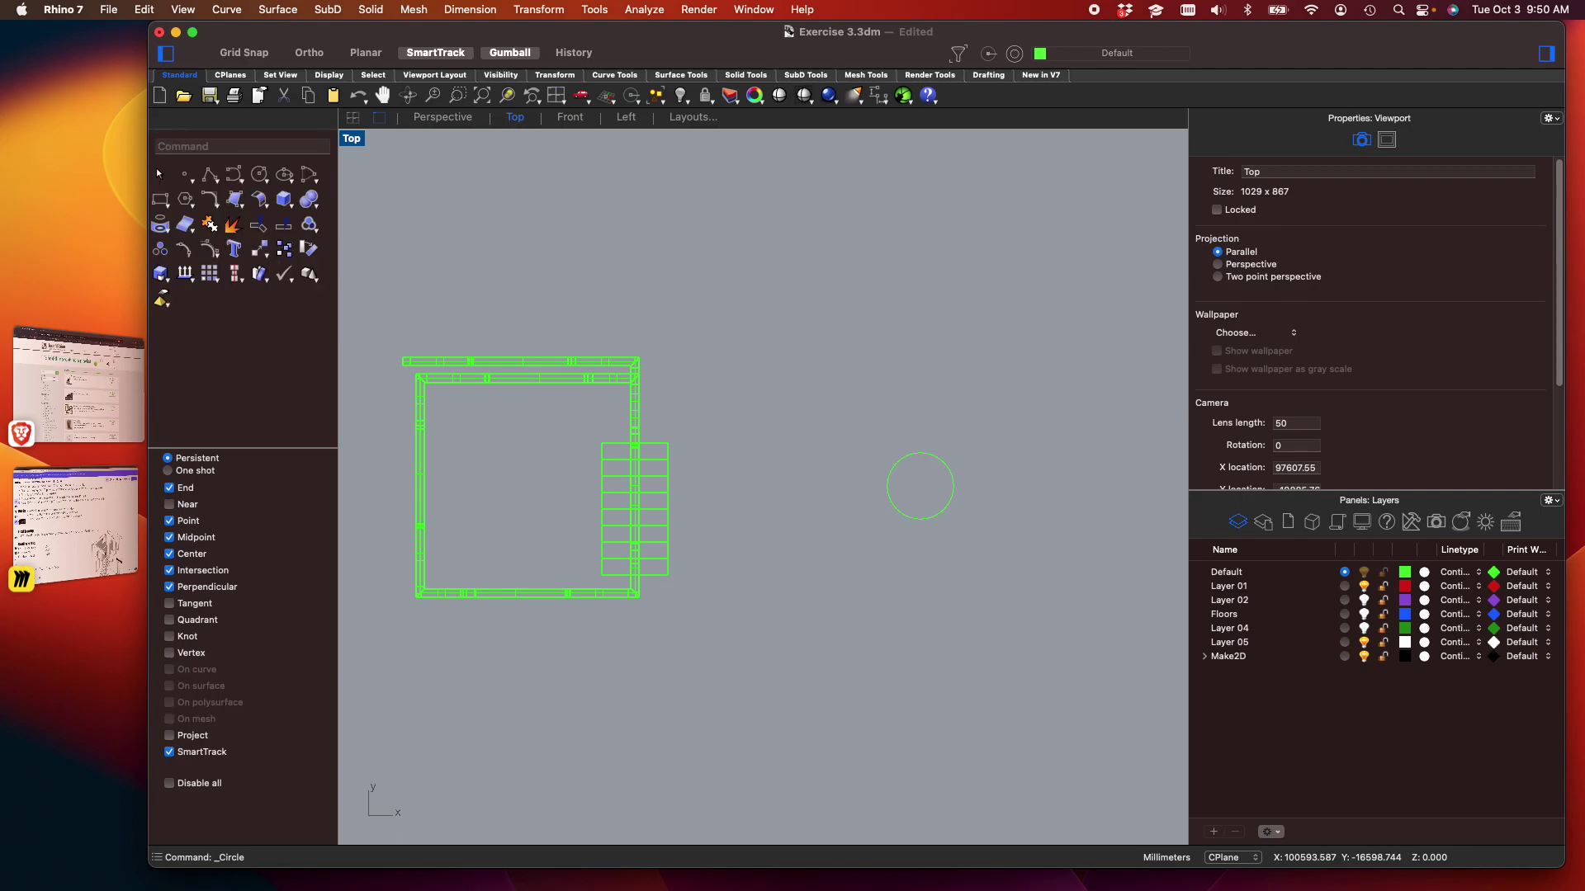
Draw a vertical line from the circle's center up past its edge
{"action": "scroll", "coordinate": [951, 450], "scroll_direction": "up", "scroll_amount": 5}
{"action": "left_click", "coordinate": [894, 436]}
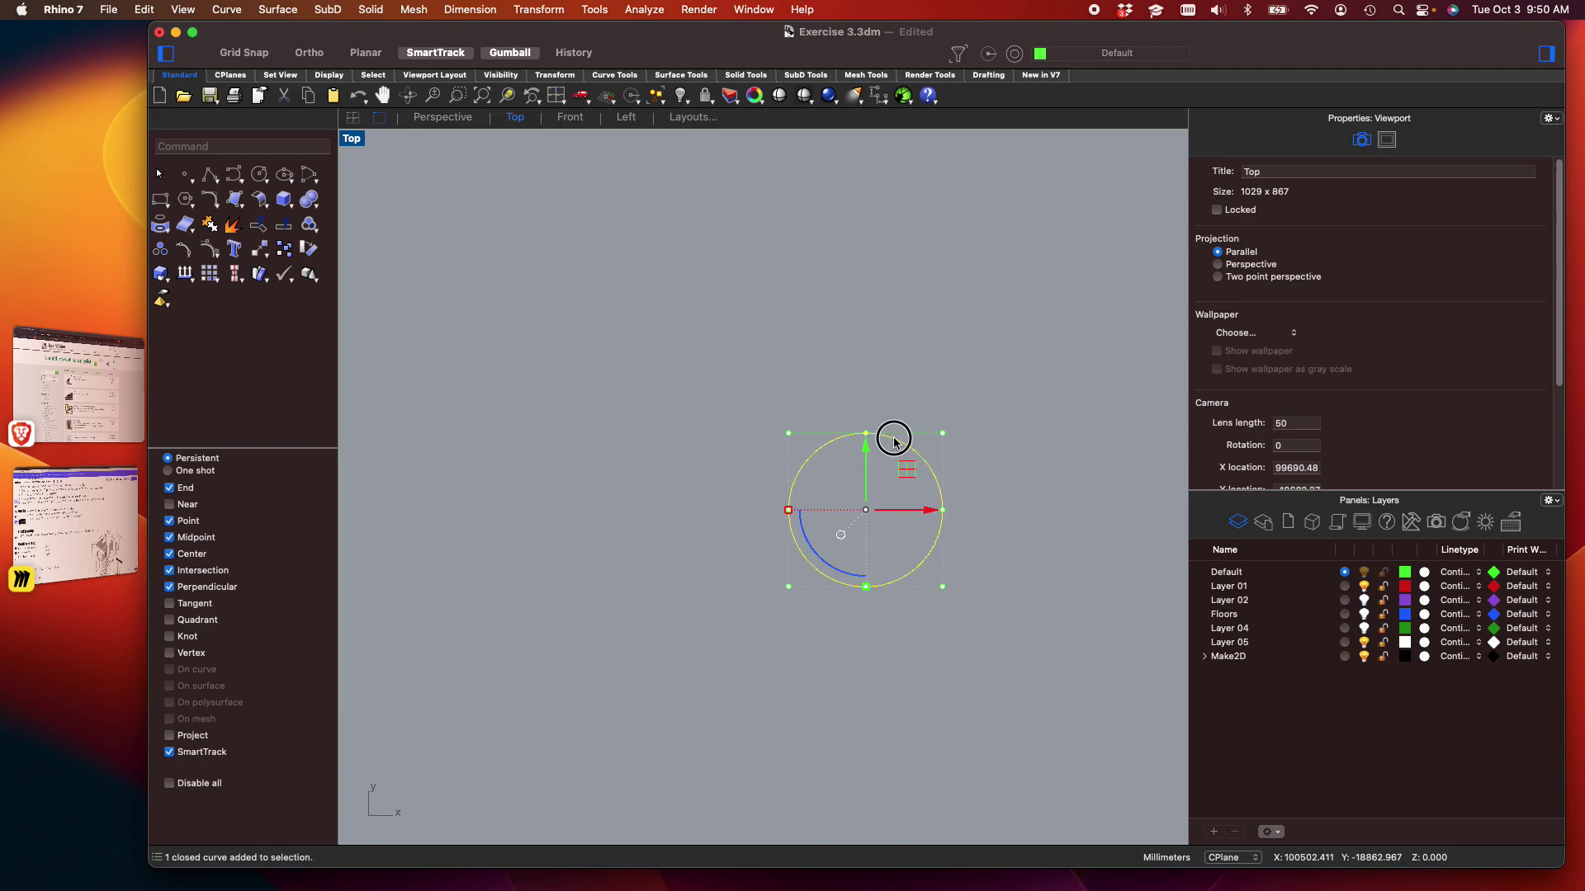
{"action": "scroll", "coordinate": [937, 475], "scroll_direction": "up", "scroll_amount": 3}
{"action": "left_click", "coordinate": [983, 506]}
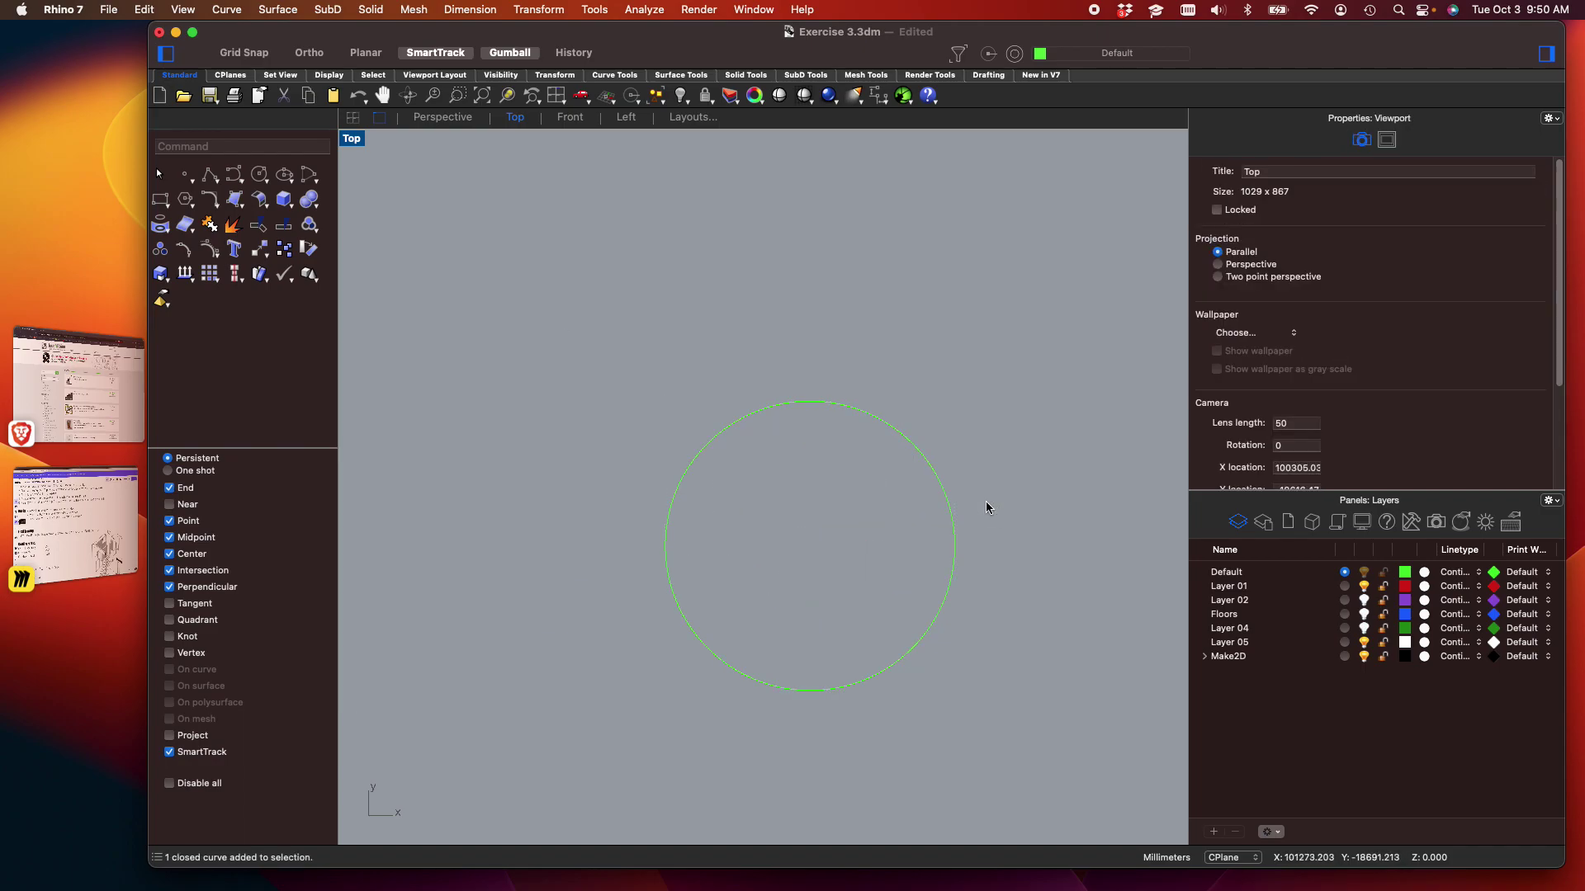
{"action": "type", "text": "line"}
{"action": "key", "text": "Return"}
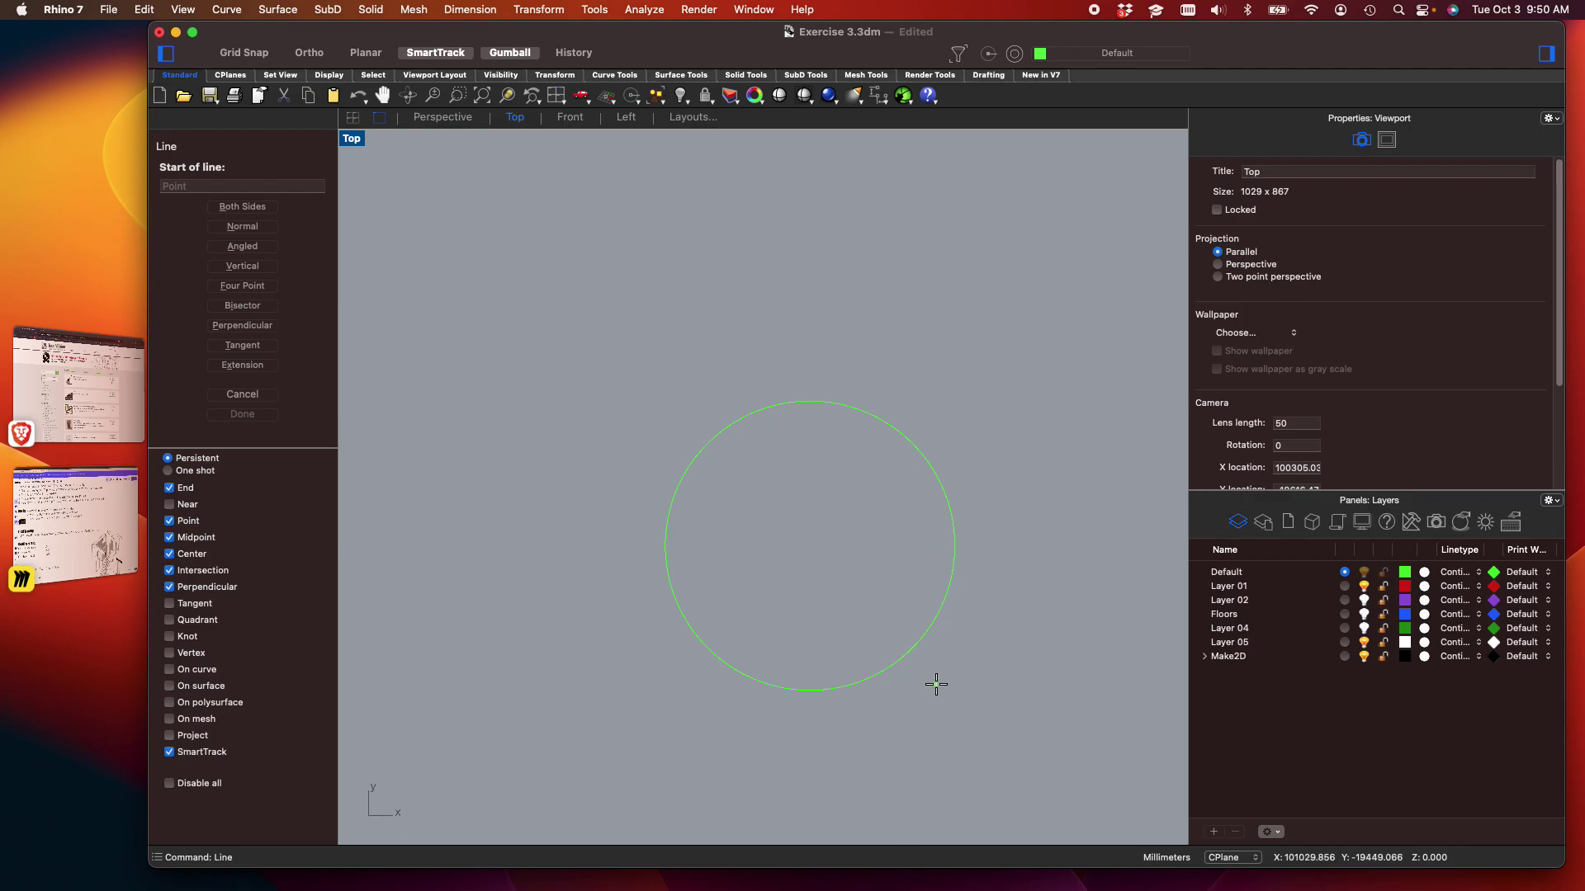
{"action": "left_click", "coordinate": [906, 660]}
{"action": "left_click", "coordinate": [816, 289]}
Polar-array the vertical line about the circle's center, with 16 items filling 360 degrees
{"action": "scroll", "coordinate": [797, 495], "scroll_direction": "up", "scroll_amount": 3}
{"action": "left_click", "coordinate": [847, 459]}
{"action": "scroll", "coordinate": [917, 452], "scroll_direction": "down", "scroll_amount": 2}
{"action": "type", "text": "pT"}
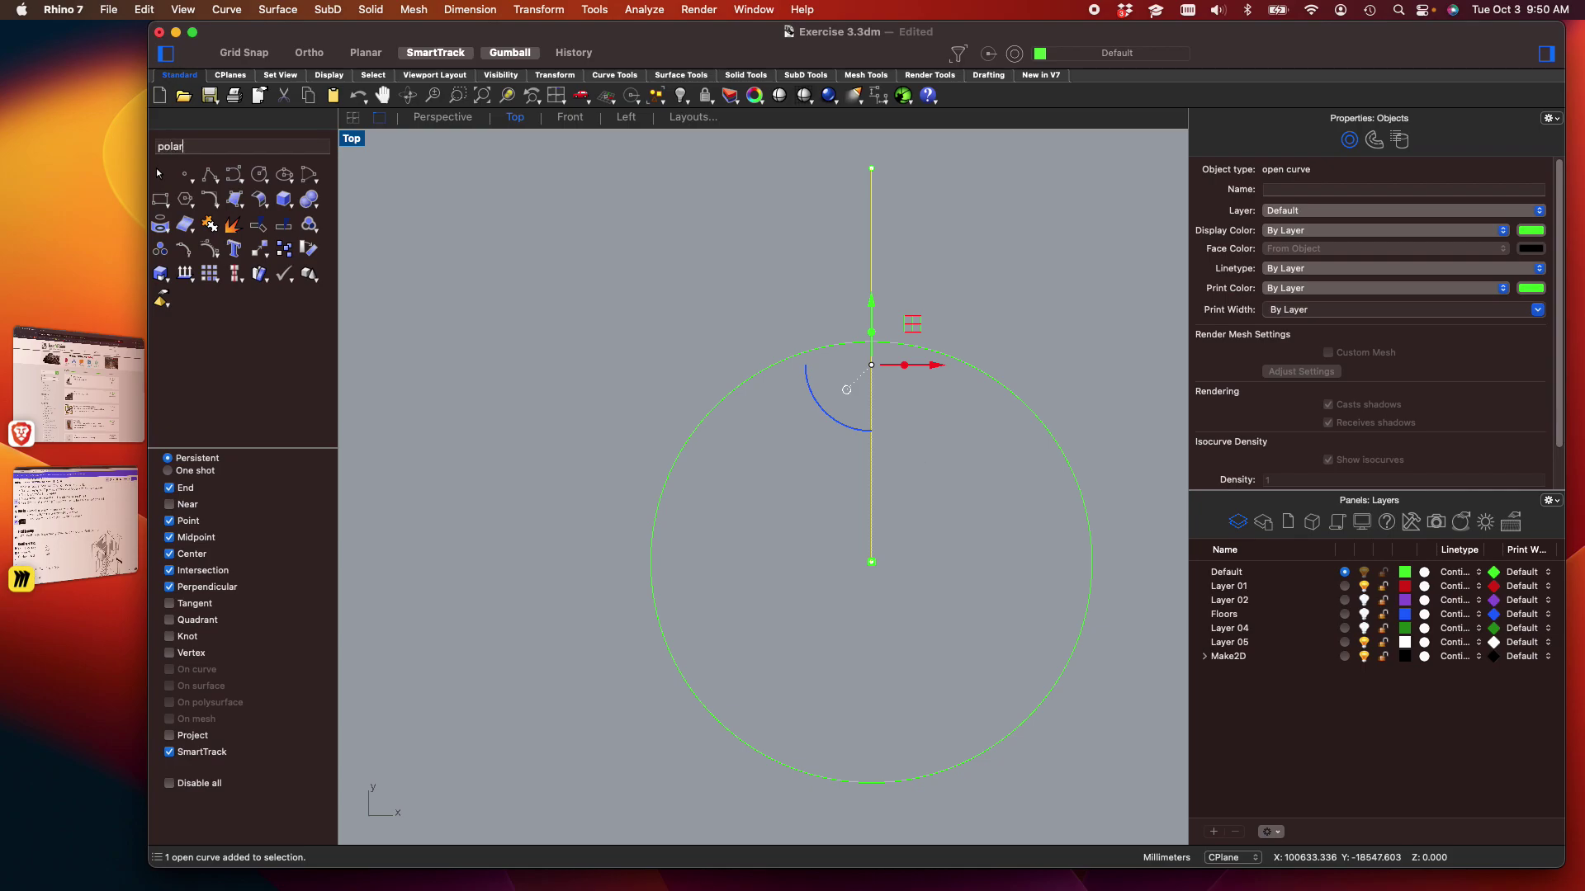
{"action": "type", "text": "oolbar"}
{"action": "key", "text": "Down"}
{"action": "key", "text": "Down"}
{"action": "key", "text": "Down"}
{"action": "key", "text": "Down"}
{"action": "key", "text": "Down"}
{"action": "key", "text": "Down"}
{"action": "key", "text": "Up"}
{"action": "key", "text": "Up"}
{"action": "key", "text": "Up"}
{"action": "key", "text": "Up"}
{"action": "key", "text": "Return"}
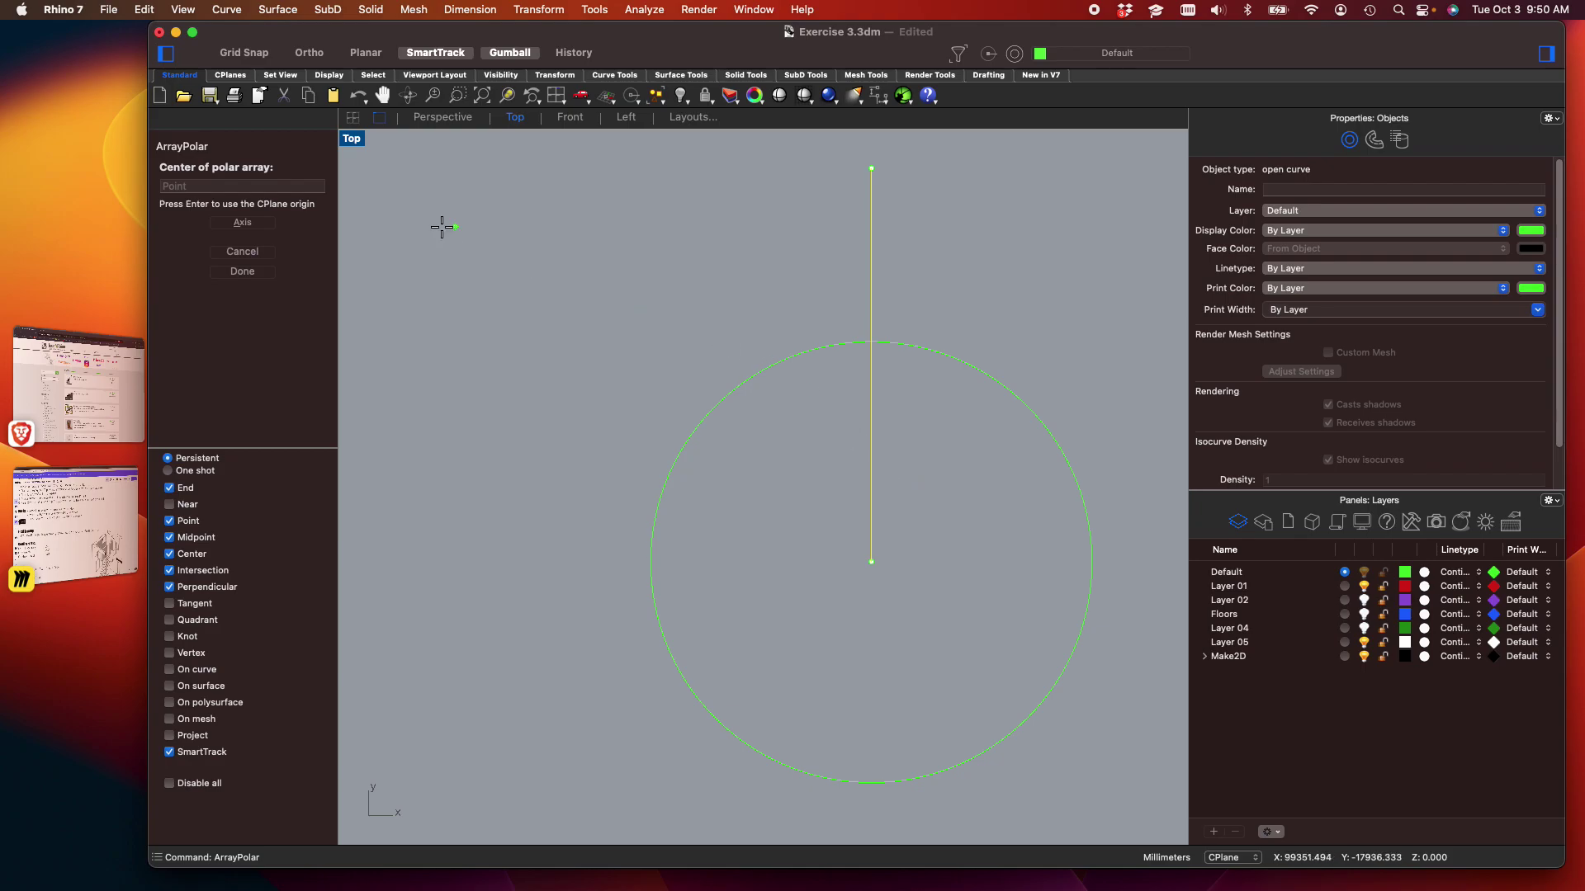
{"action": "left_click", "coordinate": [871, 562]}
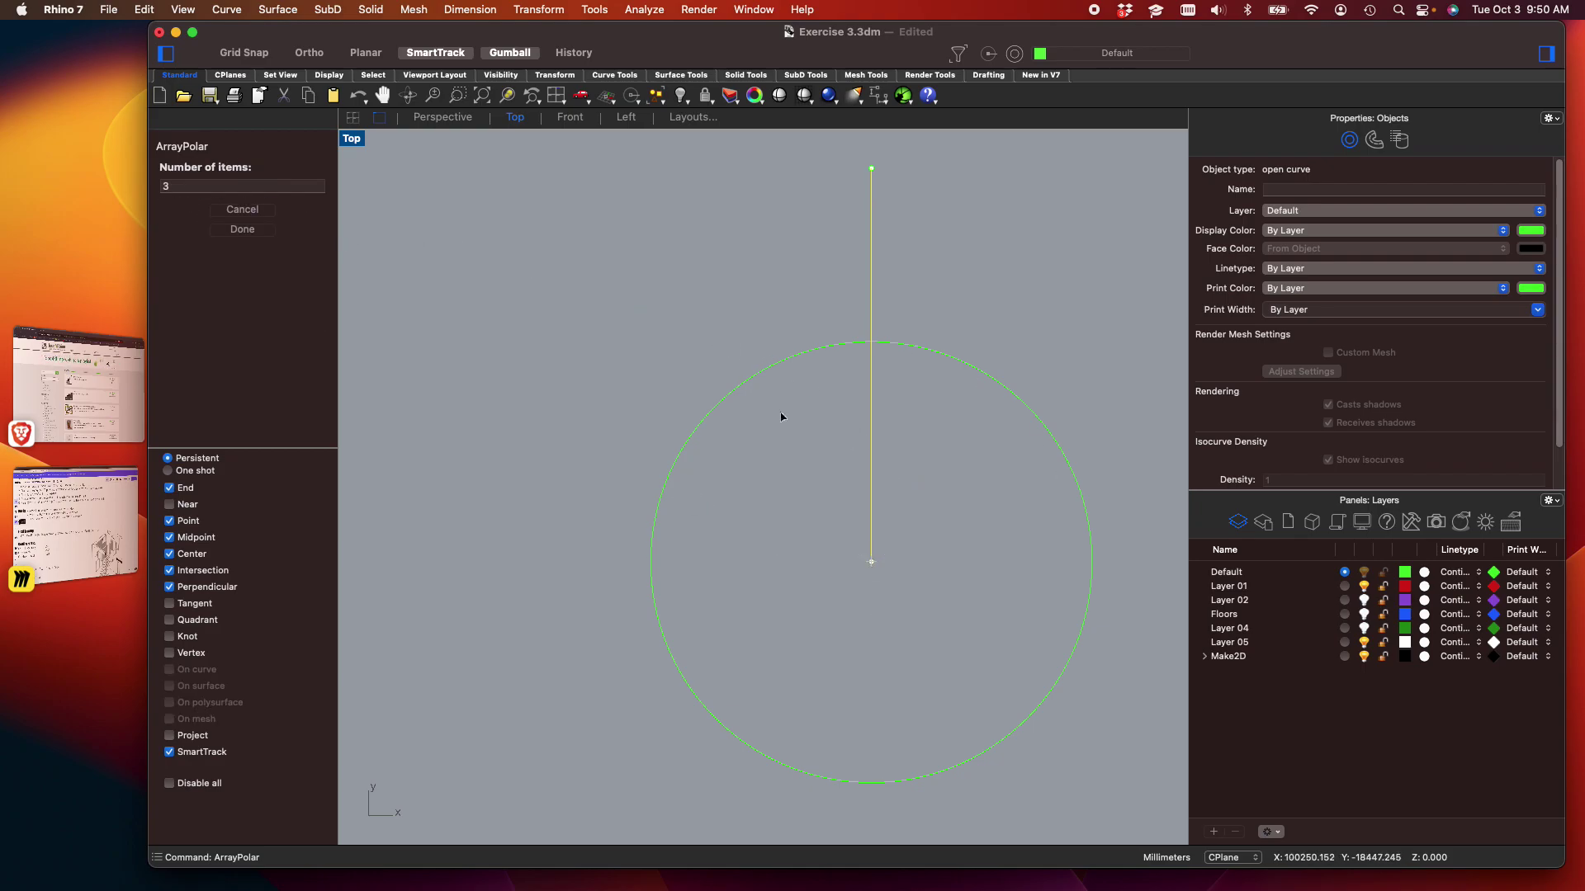
{"action": "left_click", "coordinate": [230, 187]}
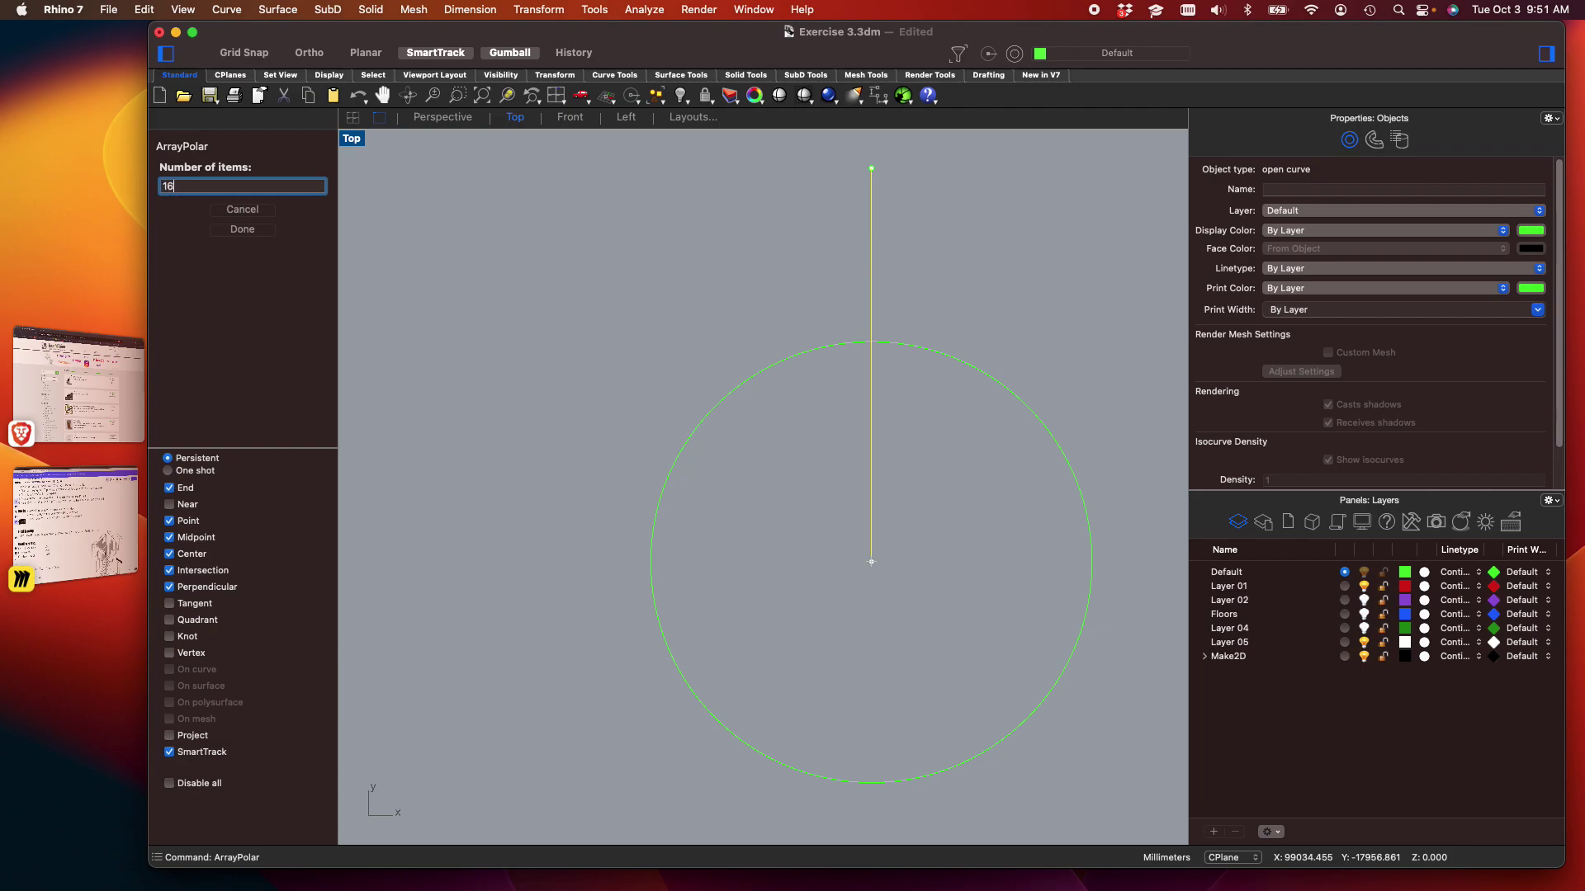
{"action": "key", "text": "Return"}
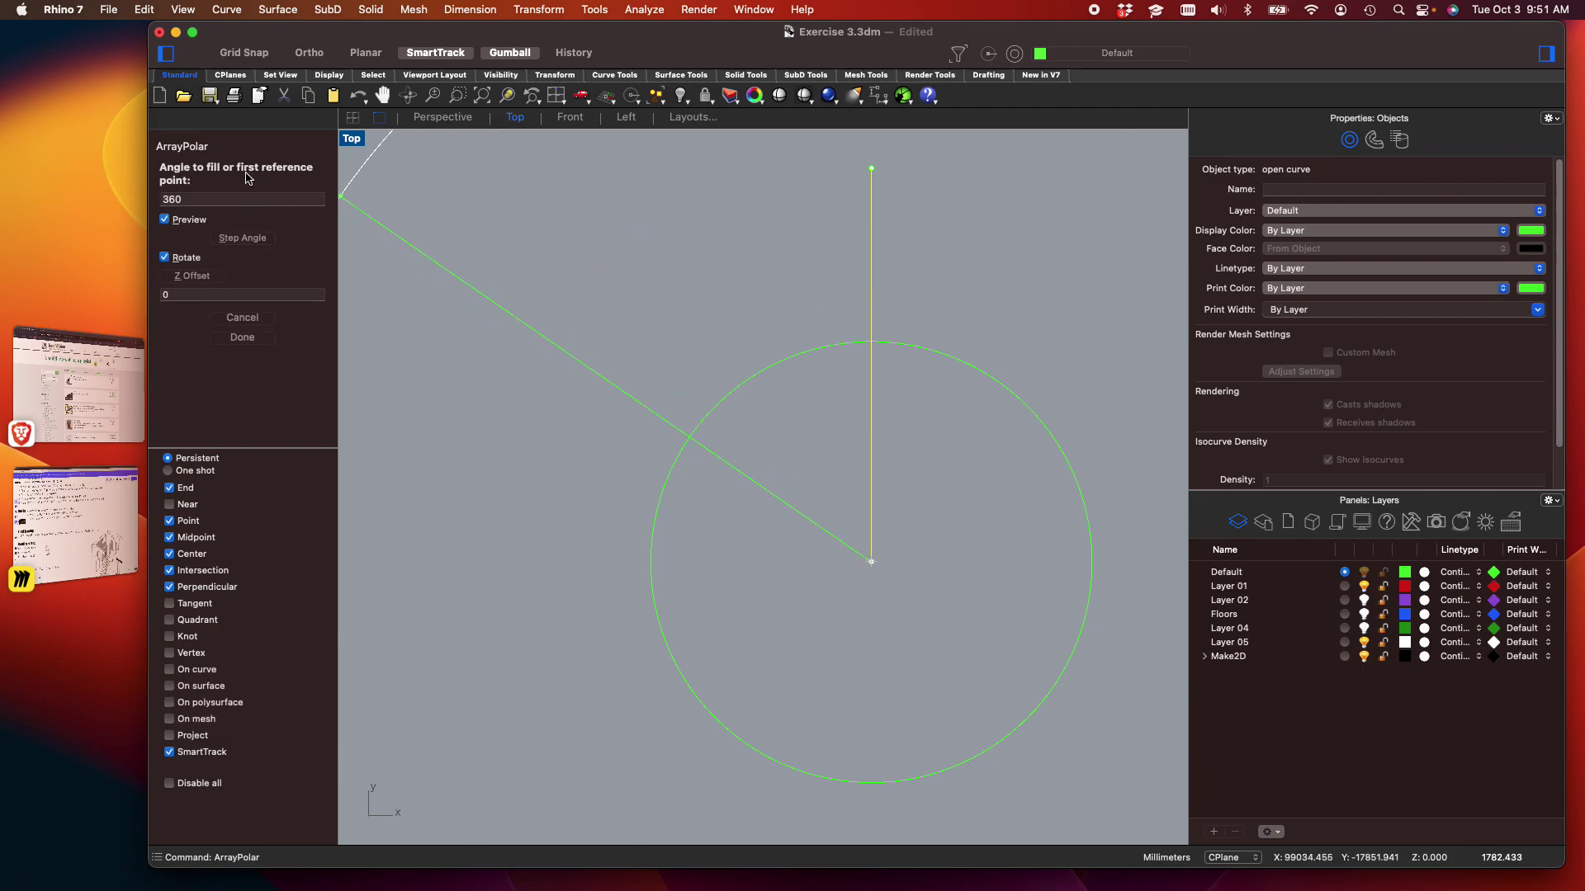
{"action": "key", "text": "Return"}
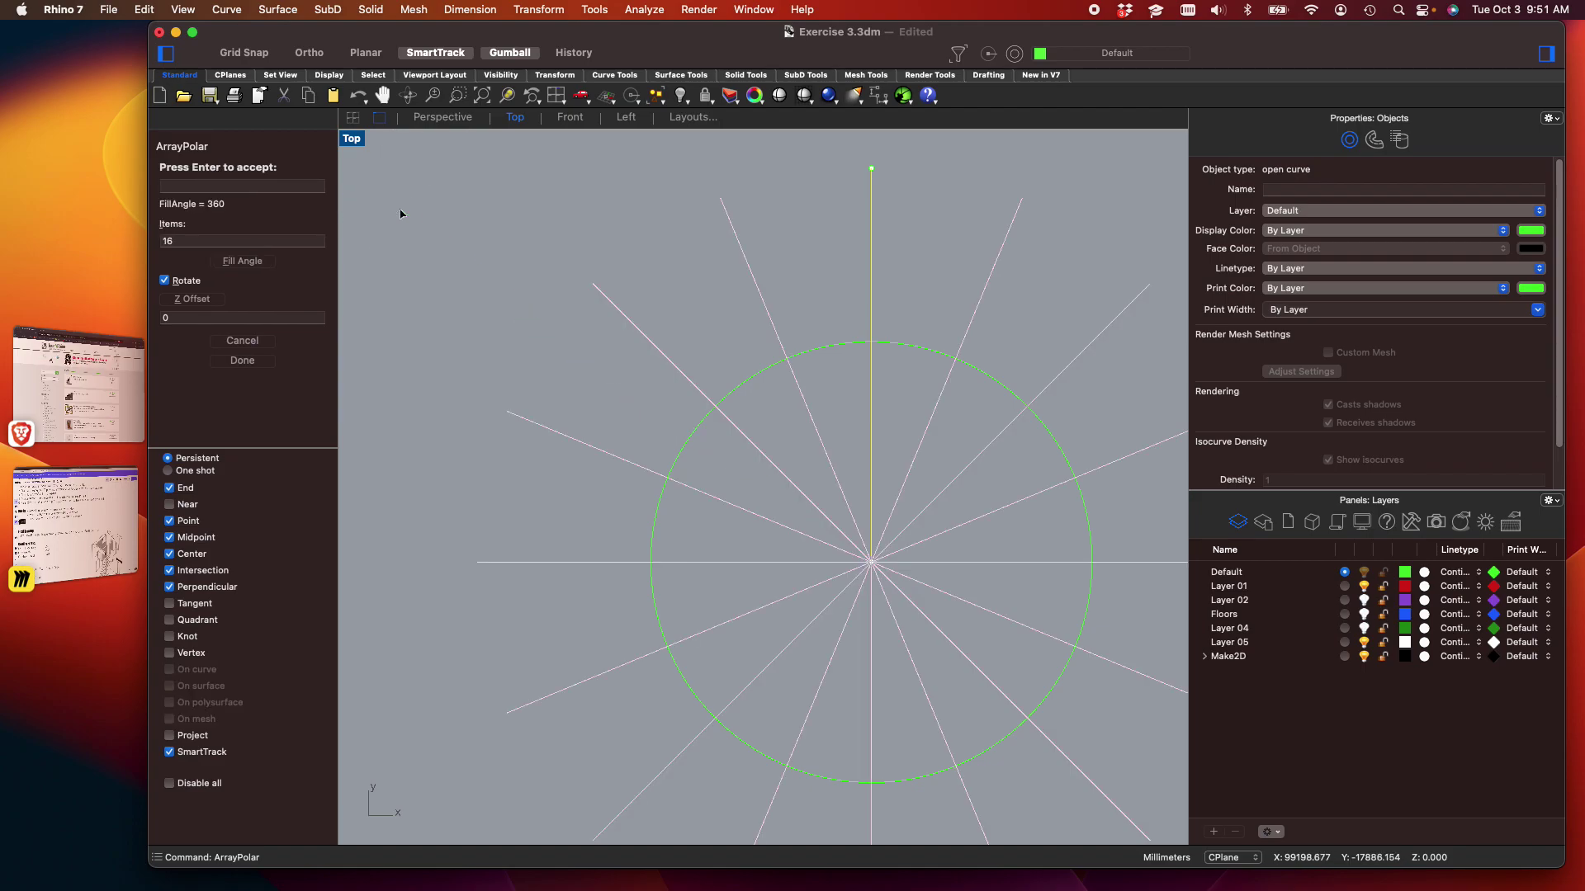
{"action": "scroll", "coordinate": [467, 287], "scroll_direction": "down", "scroll_amount": 3}
{"action": "scroll", "coordinate": [468, 286], "scroll_direction": "up", "scroll_amount": 3}
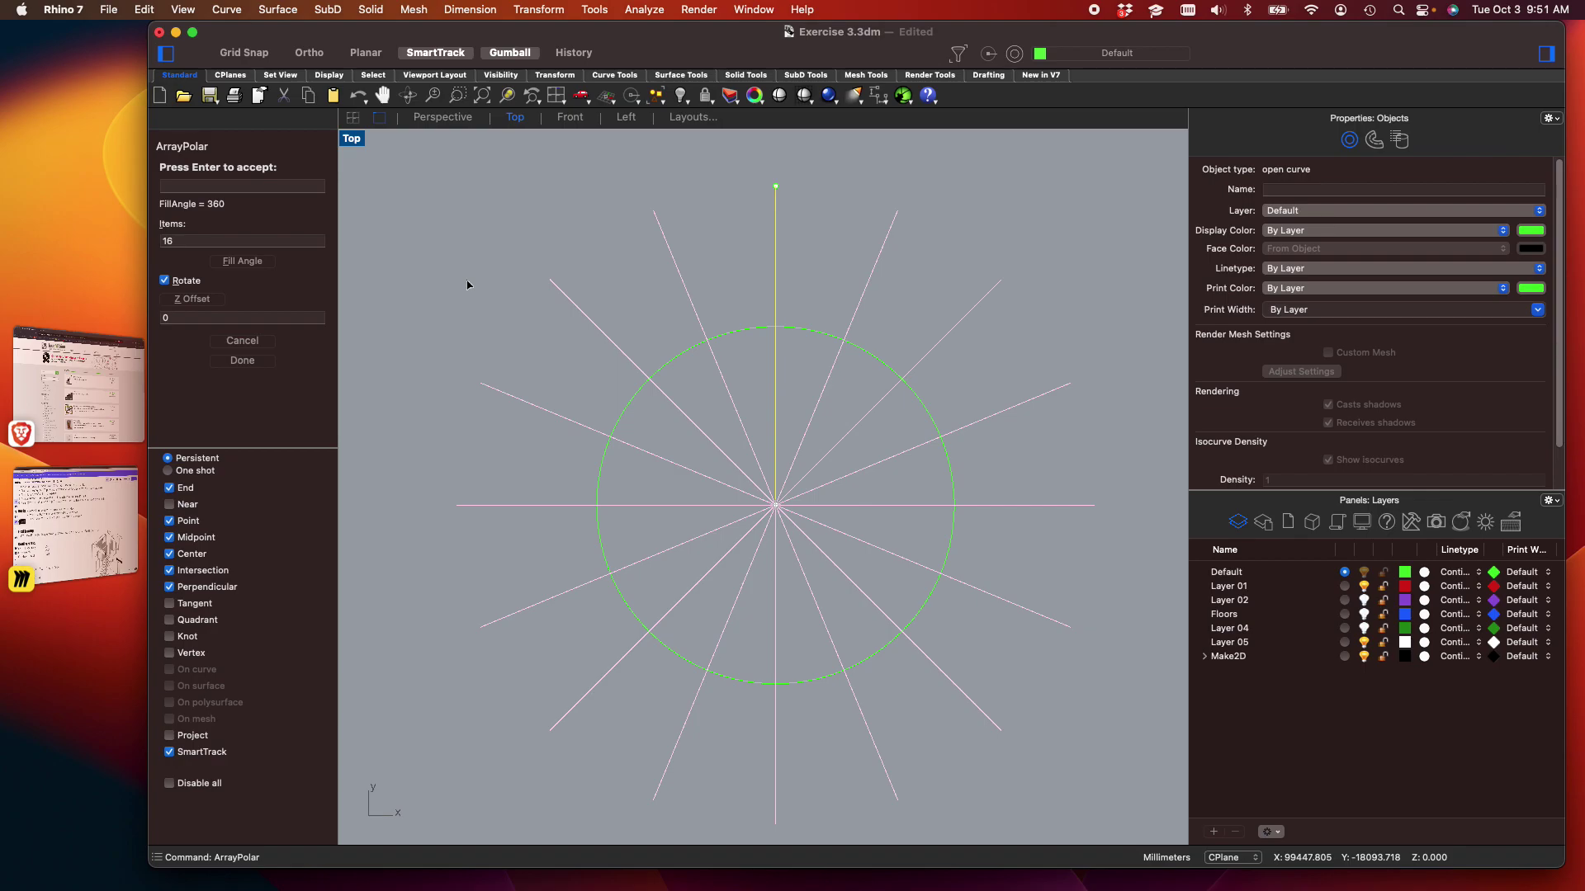
{"action": "key", "text": "Return"}
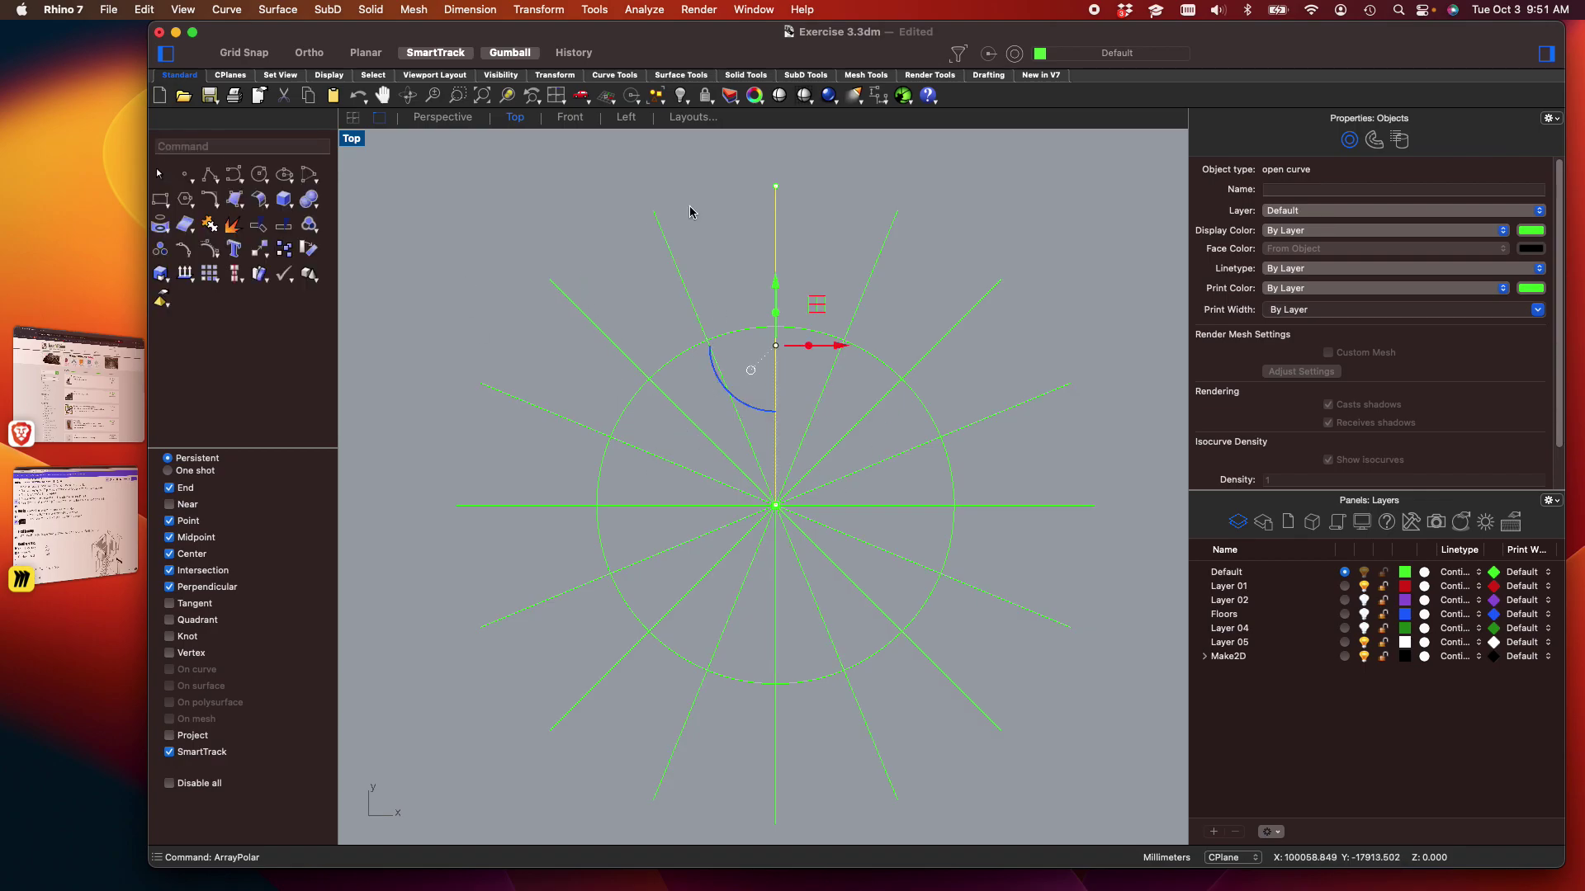
{"action": "key", "text": "Return"}
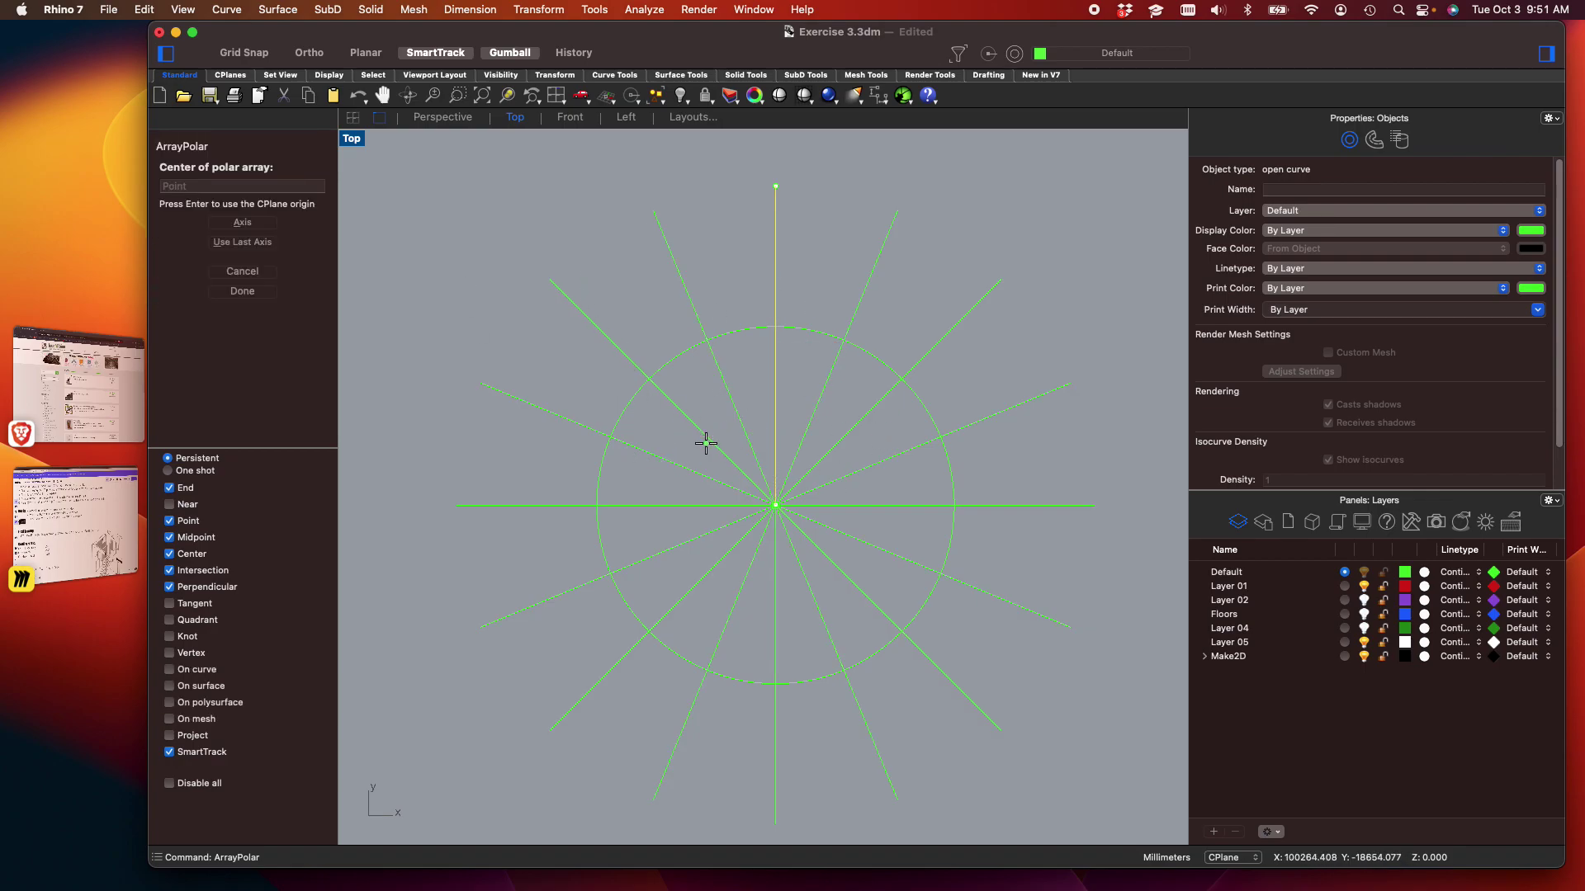
{"action": "key", "text": "Escape"}
{"action": "key", "text": "Escape"}
Trim the parts of the radial lines that extend outside the circle, using the circle as the cutting object
{"action": "left_click", "coordinate": [678, 364]}
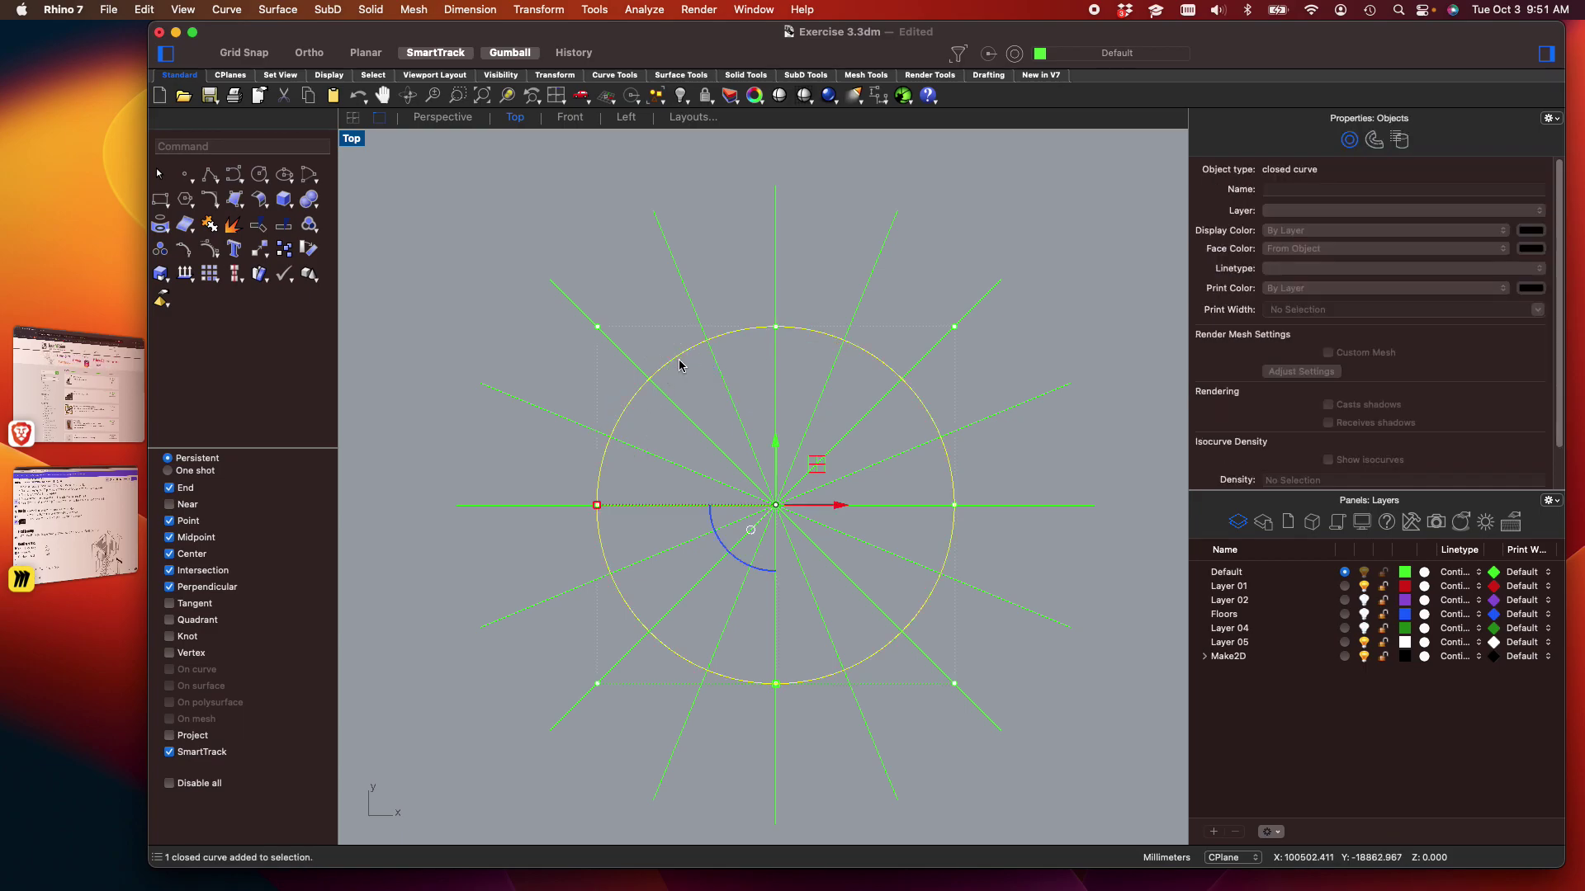
{"action": "type", "text": "trim"}
{"action": "key", "text": "Return"}
{"action": "left_click_drag", "start_coordinate": [983, 319], "coordinate": [603, 191]}
{"action": "left_click_drag", "start_coordinate": [582, 320], "coordinate": [485, 612]}
{"action": "left_click_drag", "start_coordinate": [619, 725], "coordinate": [520, 672]}
{"action": "left_click_drag", "start_coordinate": [964, 771], "coordinate": [582, 761]}
{"action": "left_click_drag", "start_coordinate": [1091, 588], "coordinate": [1049, 332]}
{"action": "scroll", "coordinate": [746, 478], "scroll_direction": "up", "scroll_amount": 3}
{"action": "key", "text": "Return"}
{"action": "key", "text": "Escape"}
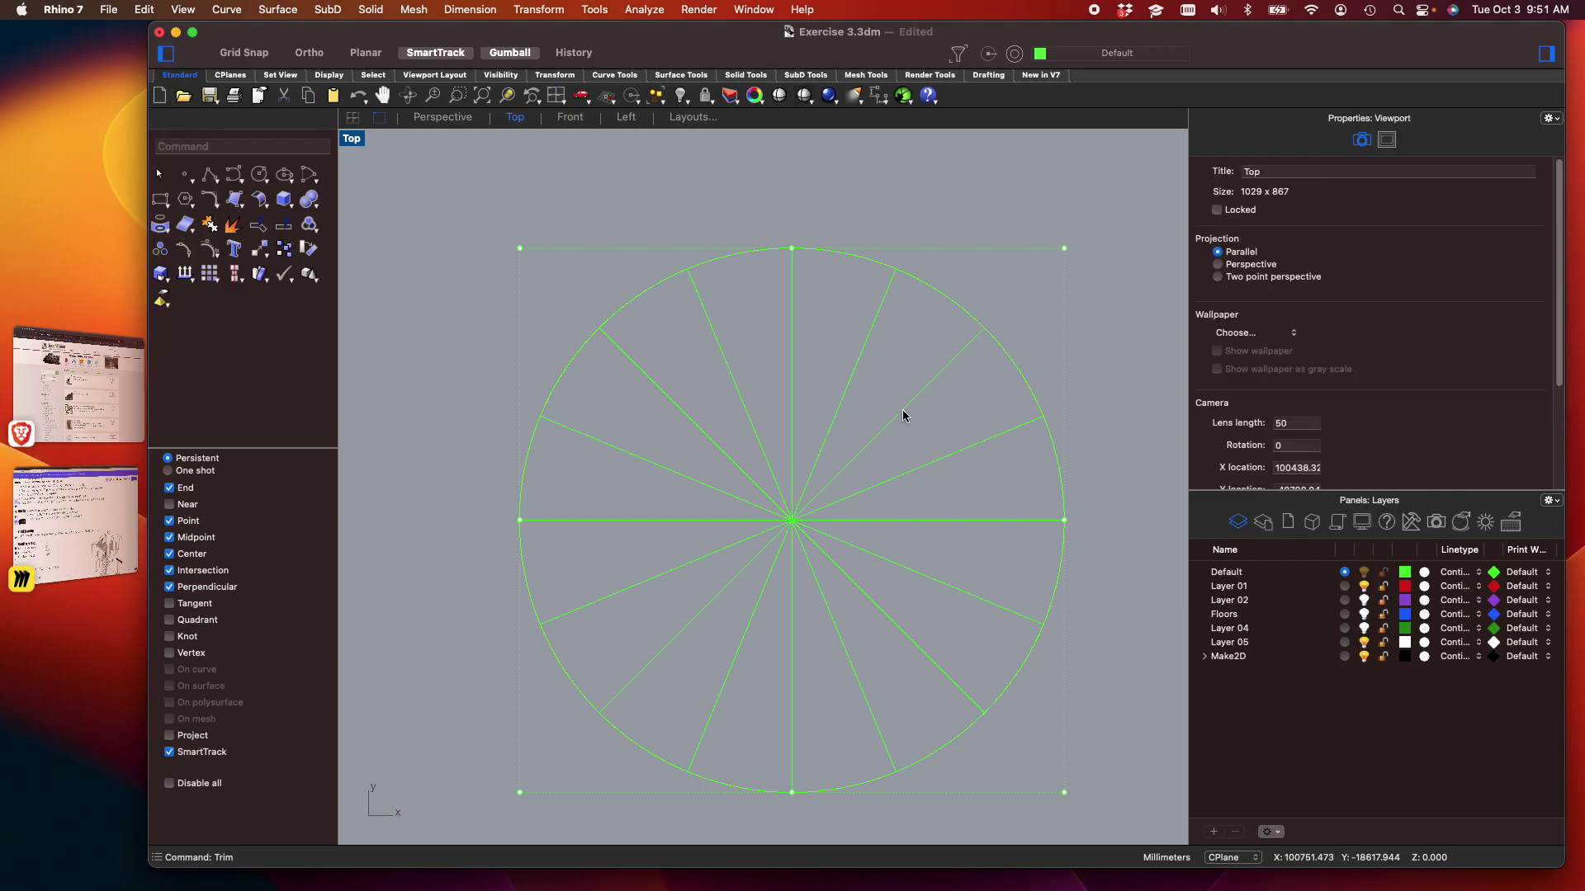
Try tracing the single wedge just clockwise of the vertical radius as a closed polyline through the circle's center
{"action": "type", "text": "Polyline"}
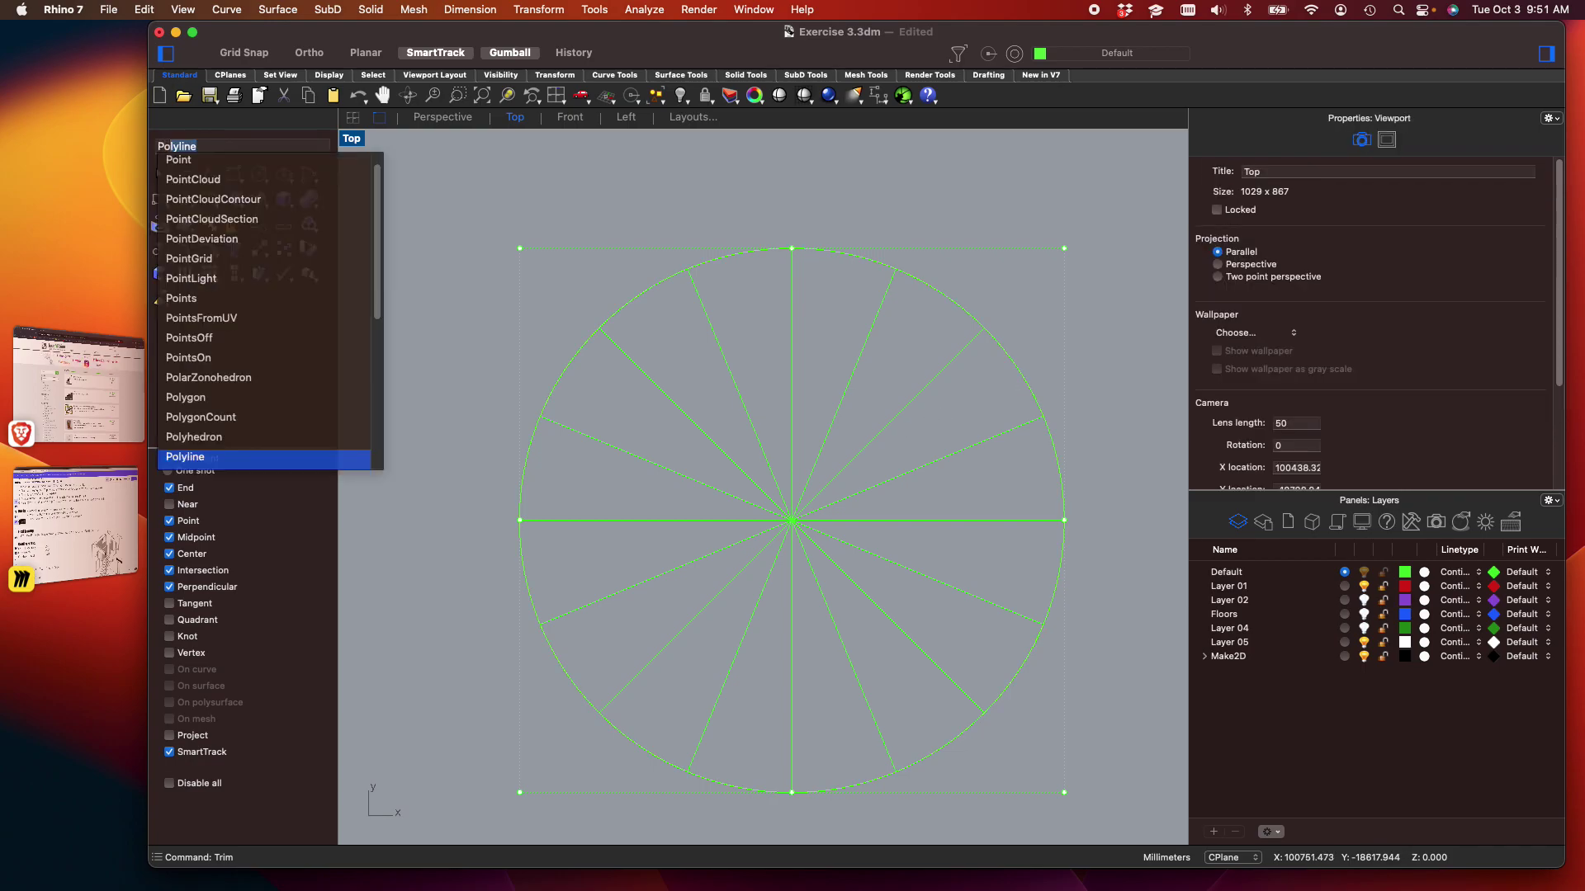
{"action": "key", "text": "Return"}
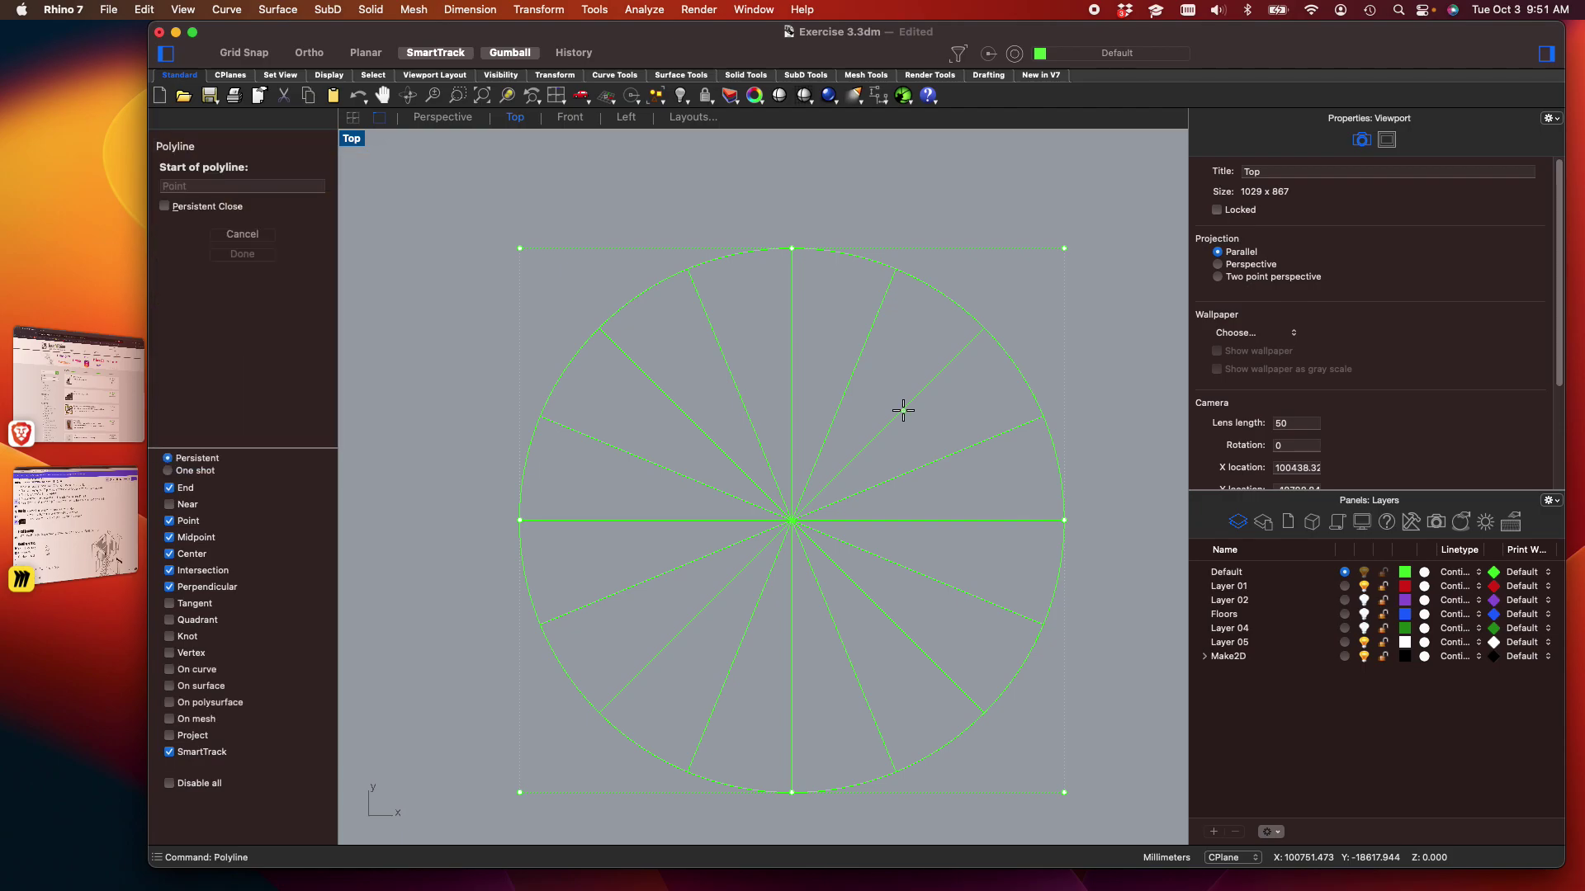
{"action": "left_click", "coordinate": [798, 523]}
{"action": "scroll", "coordinate": [893, 220], "scroll_direction": "up", "scroll_amount": 3}
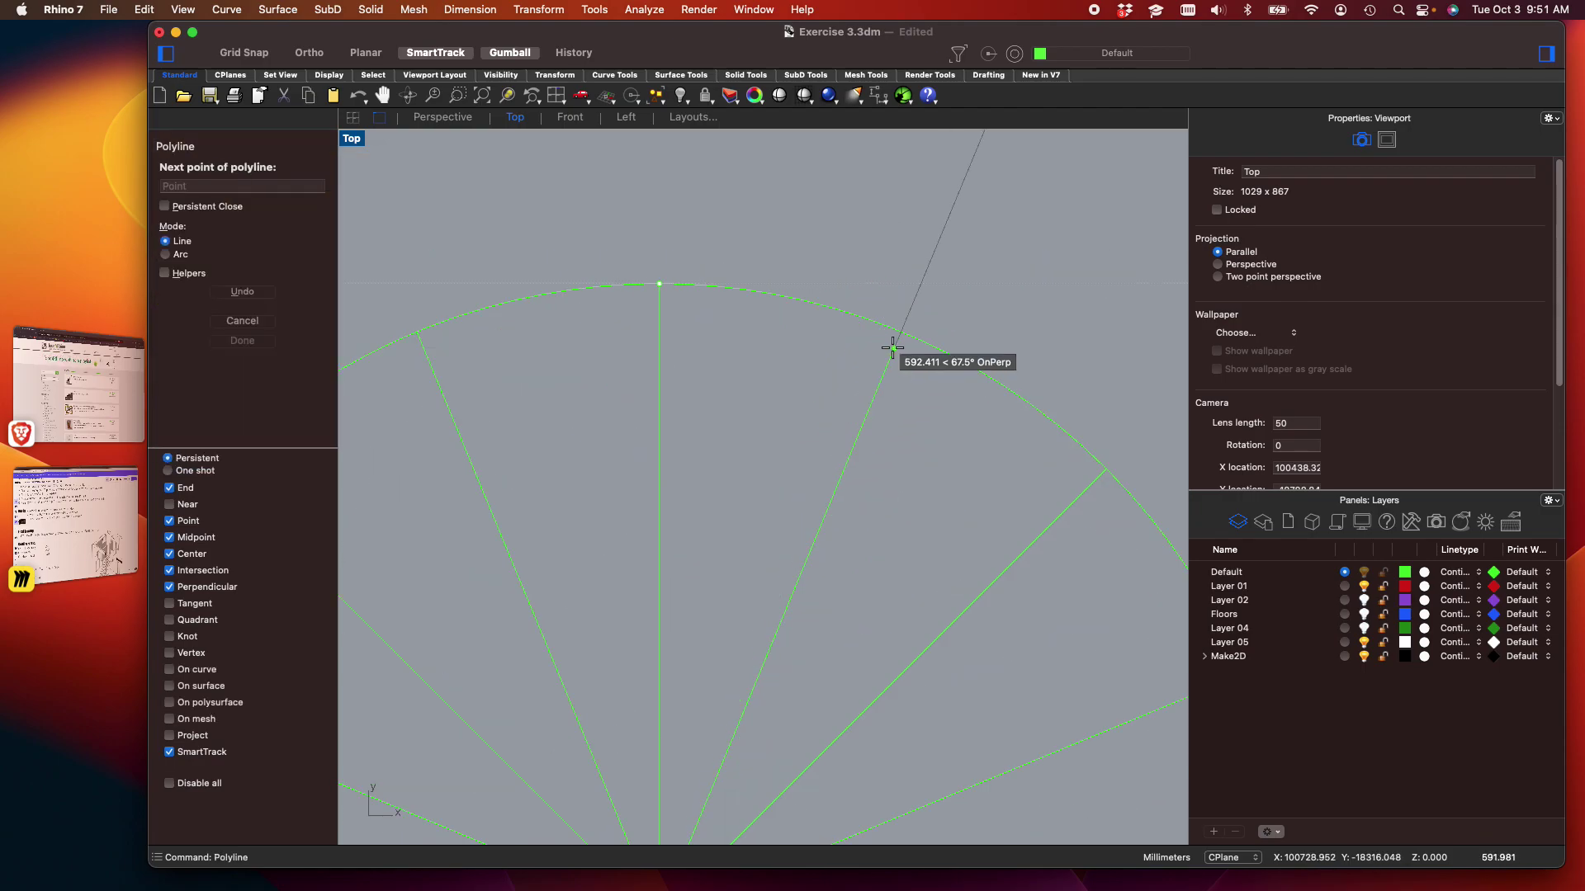
{"action": "left_click", "coordinate": [892, 338]}
{"action": "left_click", "coordinate": [660, 285]}
{"action": "scroll", "coordinate": [627, 413], "scroll_direction": "down", "scroll_amount": 3}
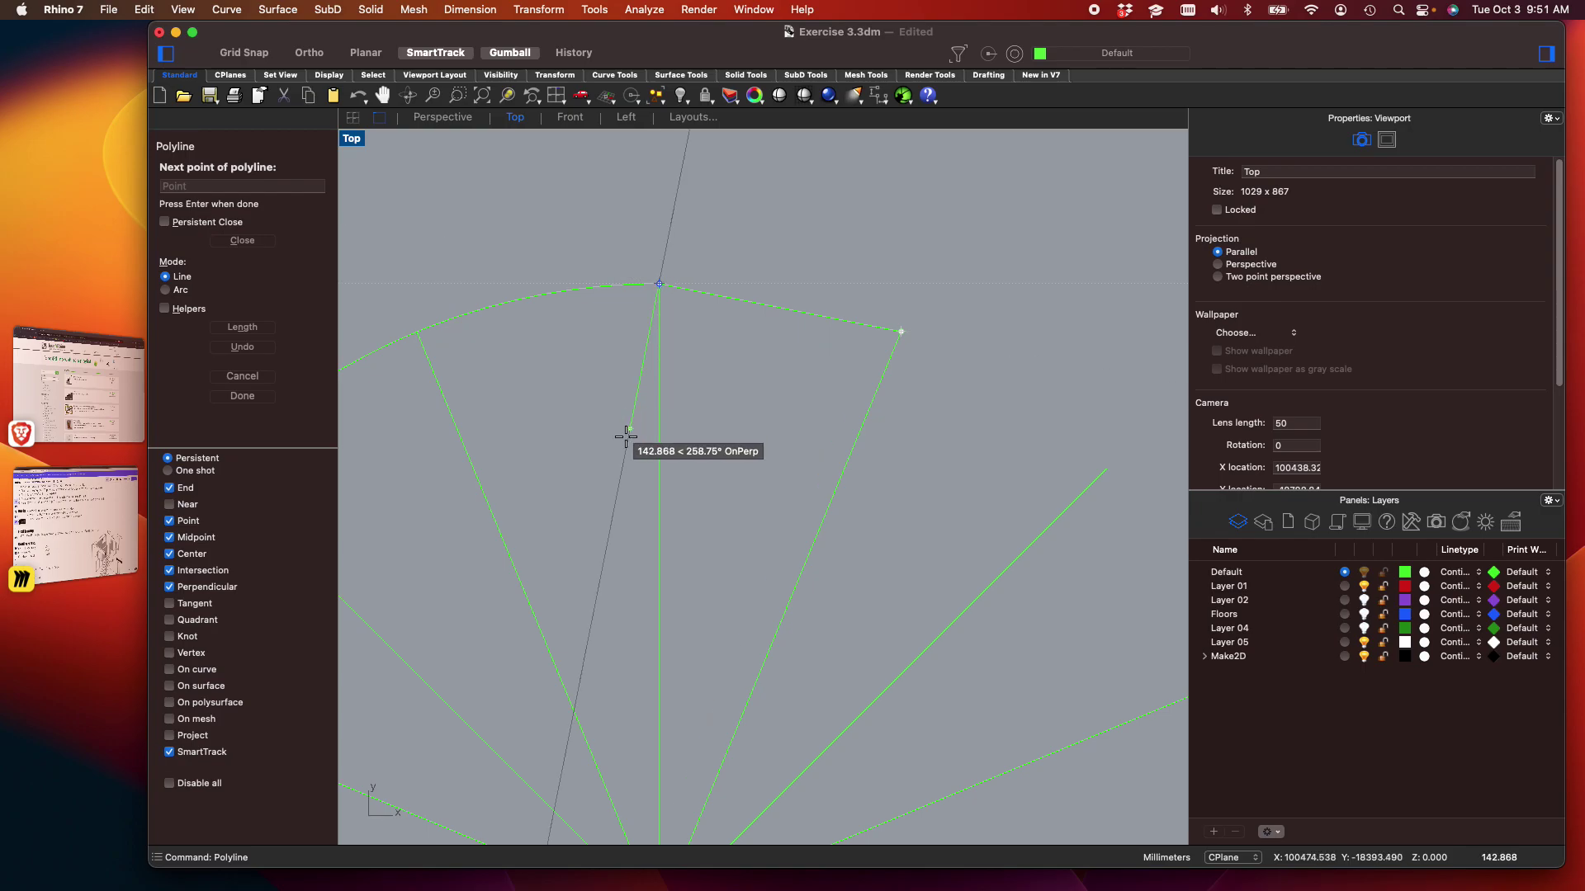
{"action": "scroll", "coordinate": [636, 647], "scroll_direction": "up", "scroll_amount": 3}
{"action": "left_click", "coordinate": [633, 650]}
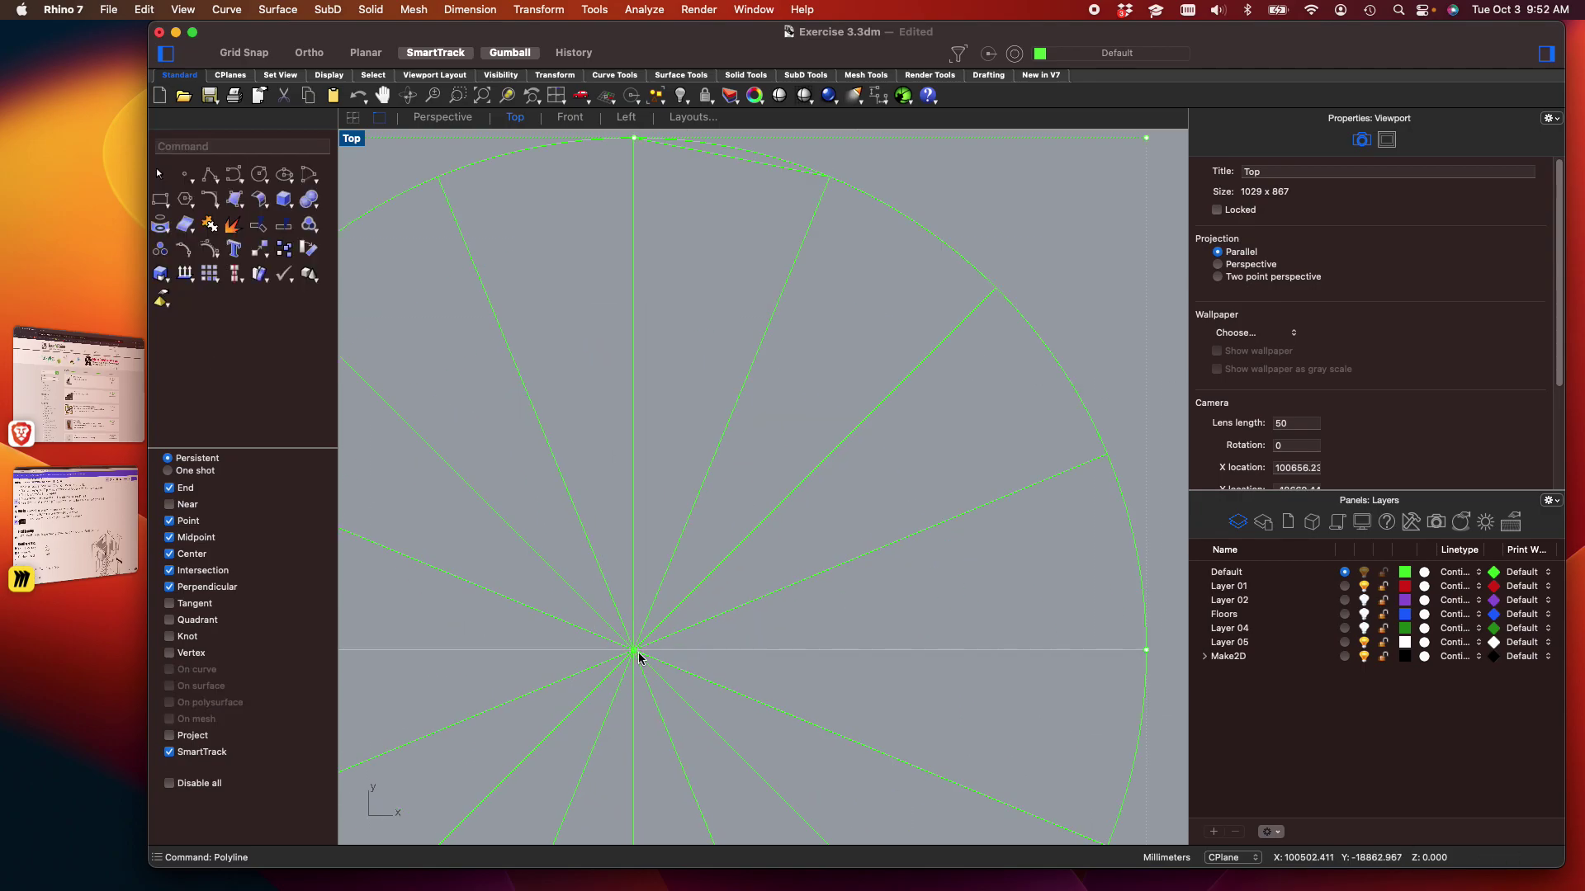
{"action": "key", "text": "Return"}
{"action": "scroll", "coordinate": [773, 188], "scroll_direction": "down", "scroll_amount": 5}
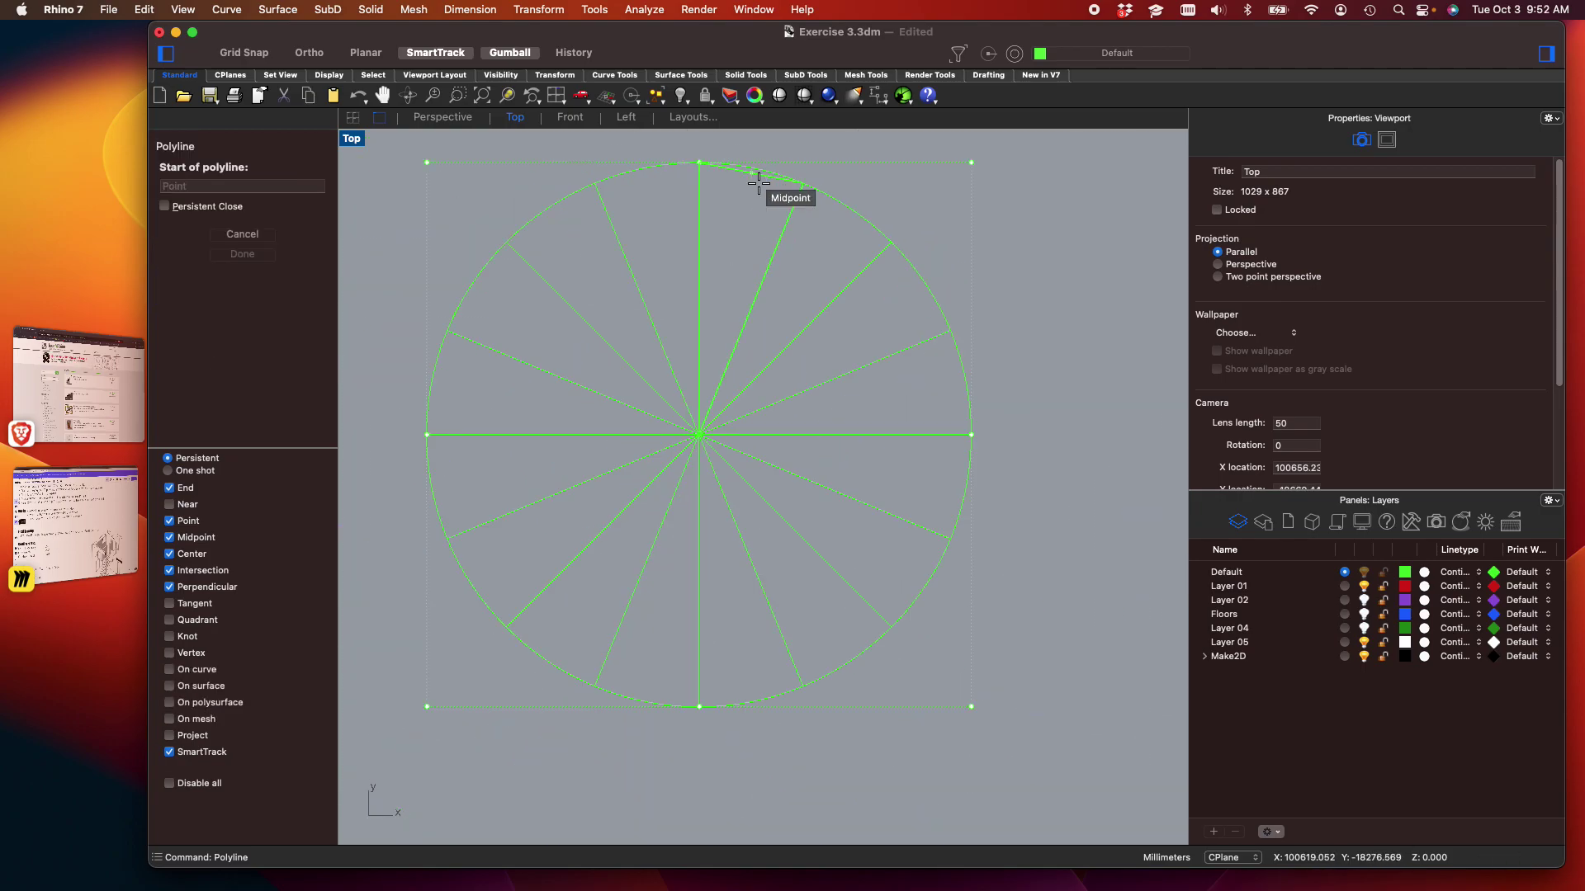
{"action": "key", "text": "Escape"}
{"action": "key", "text": "Escape"}
Undo the single-wedge polyline
{"action": "left_click", "coordinate": [737, 173]}
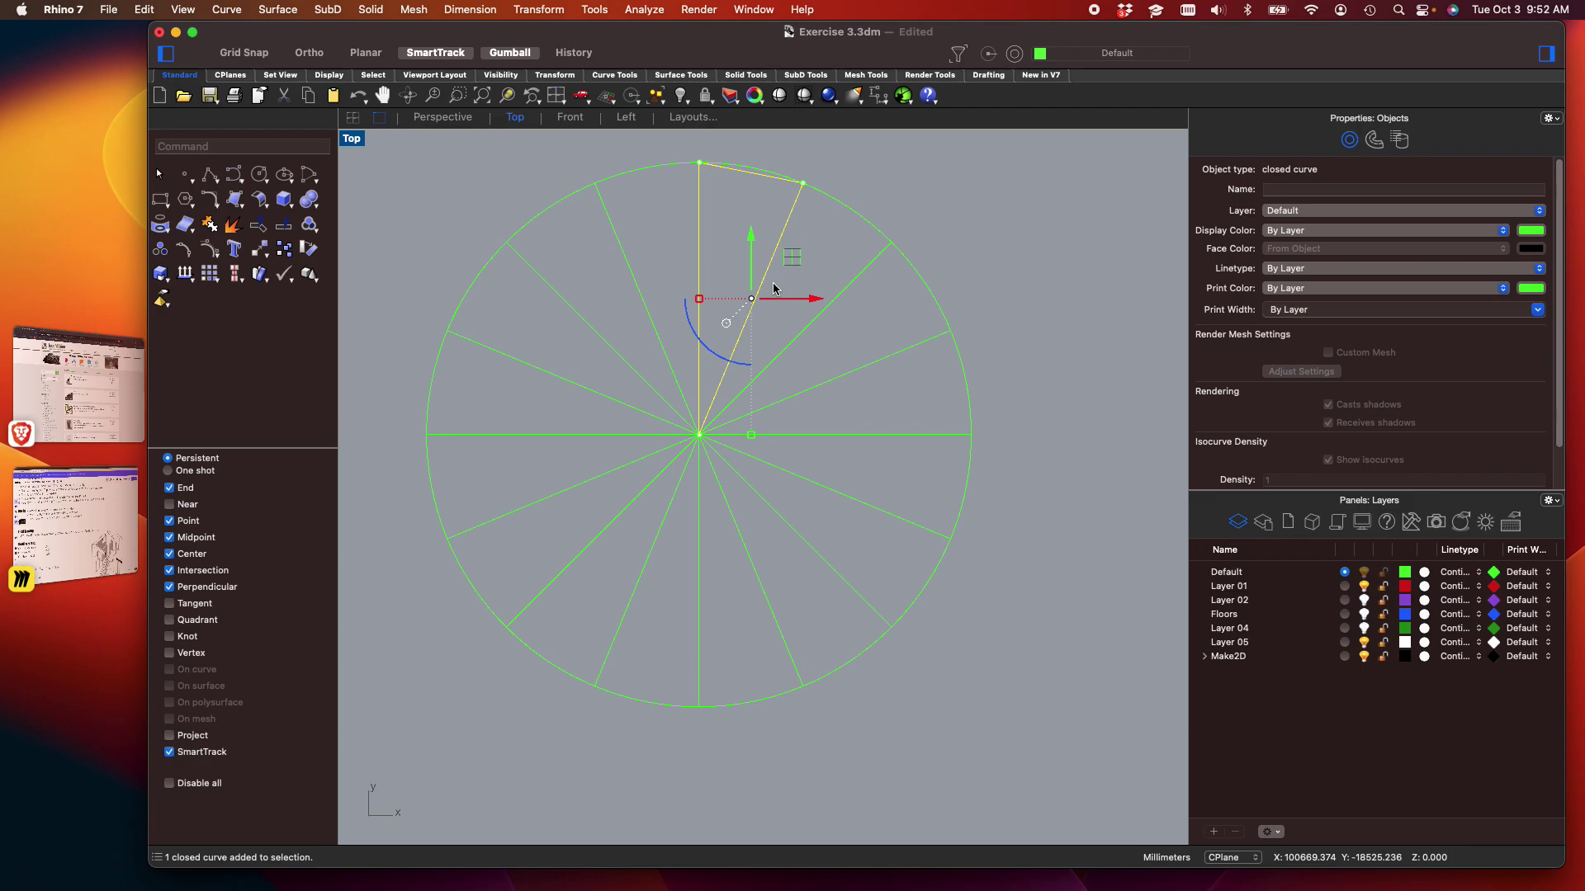
{"action": "type", "text": "PolarZonohedron"}
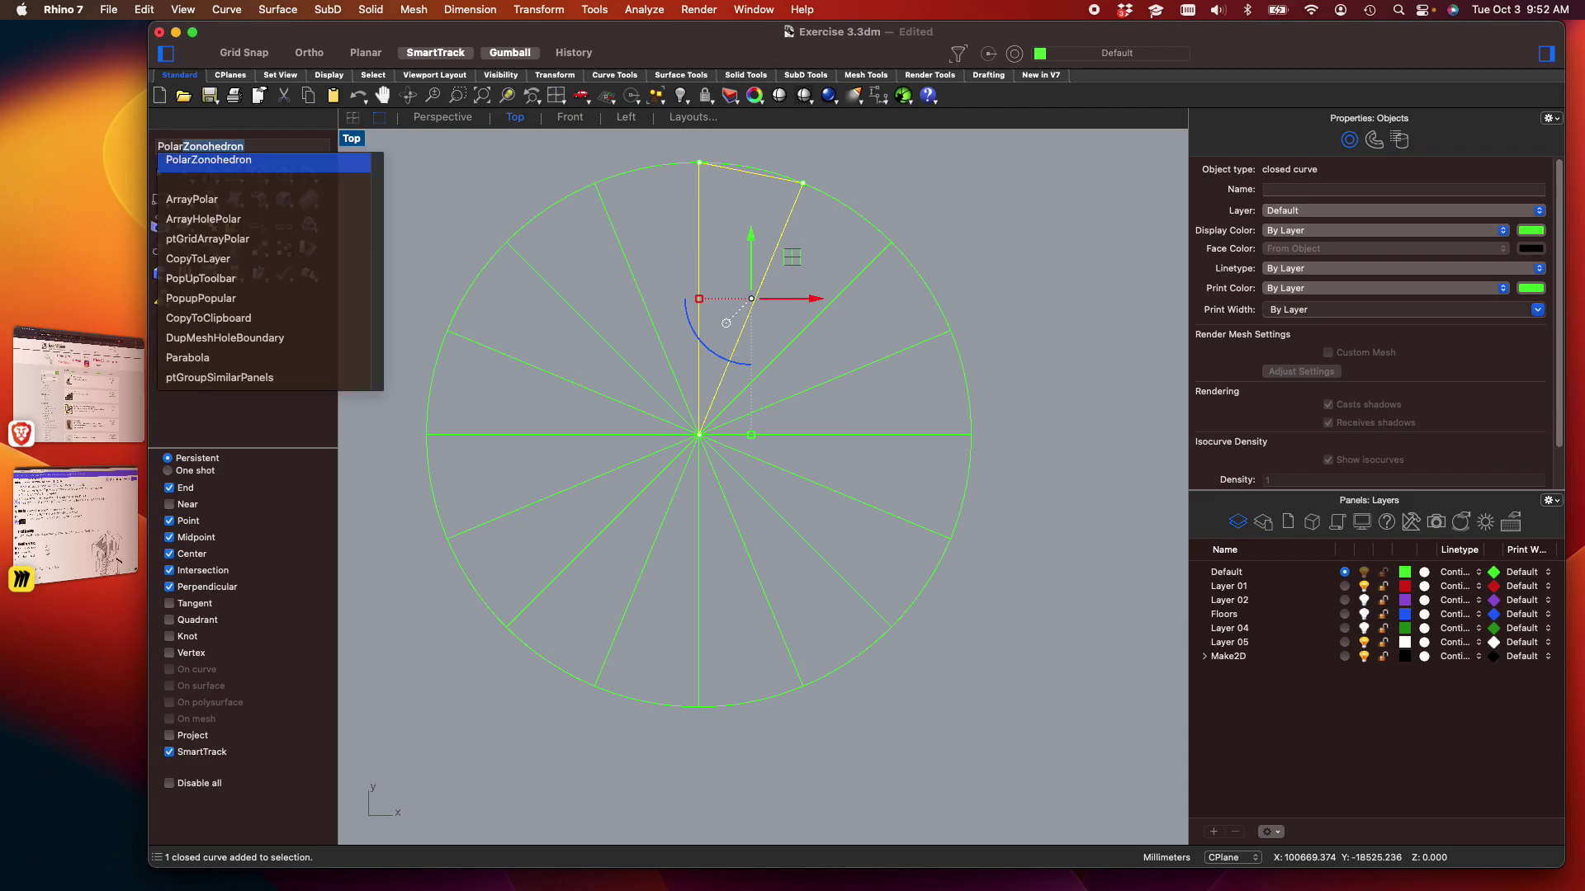
{"action": "key", "text": "Down"}
{"action": "key", "text": "Down"}
{"action": "key", "text": "Down"}
{"action": "key", "text": "Down"}
{"action": "key", "text": "Escape"}
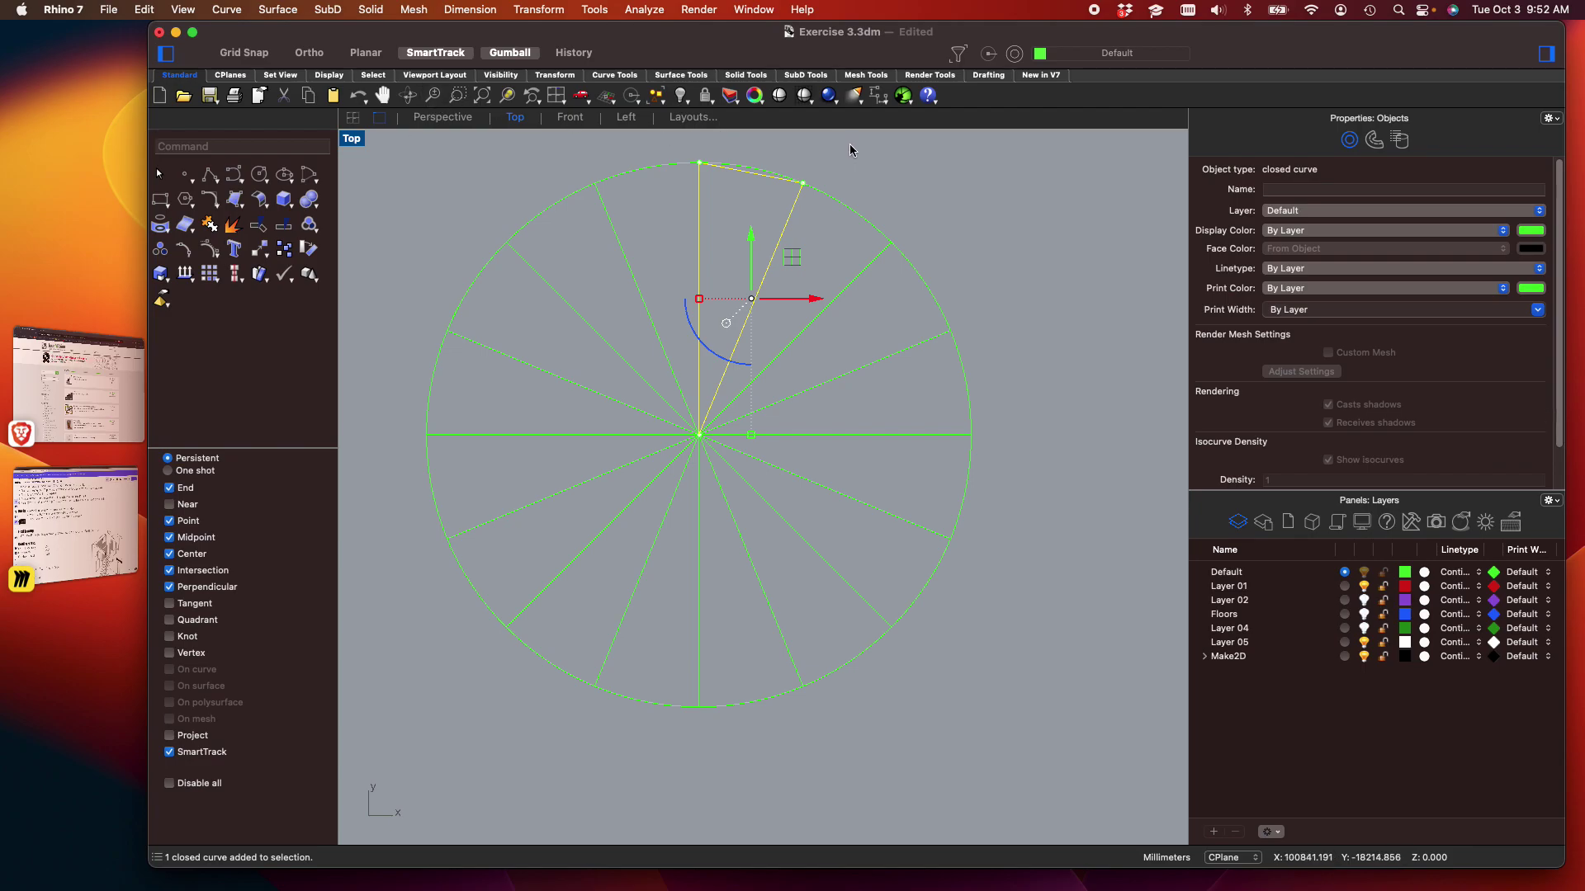
{"action": "key", "text": "super+z"}
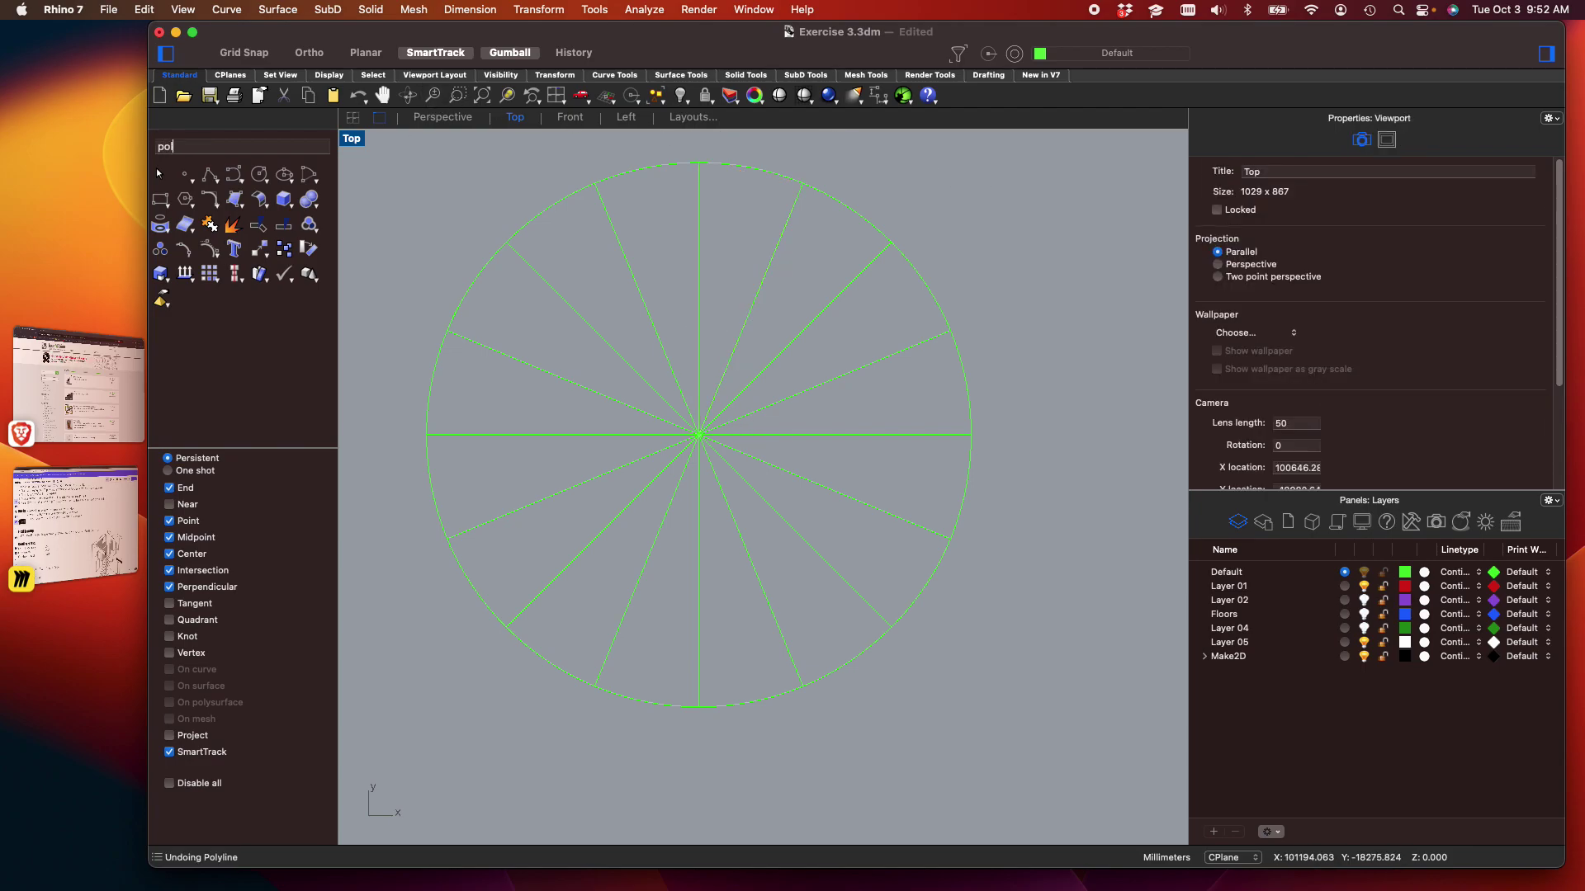
Draw a polyline from the circle's center around the two wedges flanking the upper vertical radius and back to the center
{"action": "key", "text": "Return"}
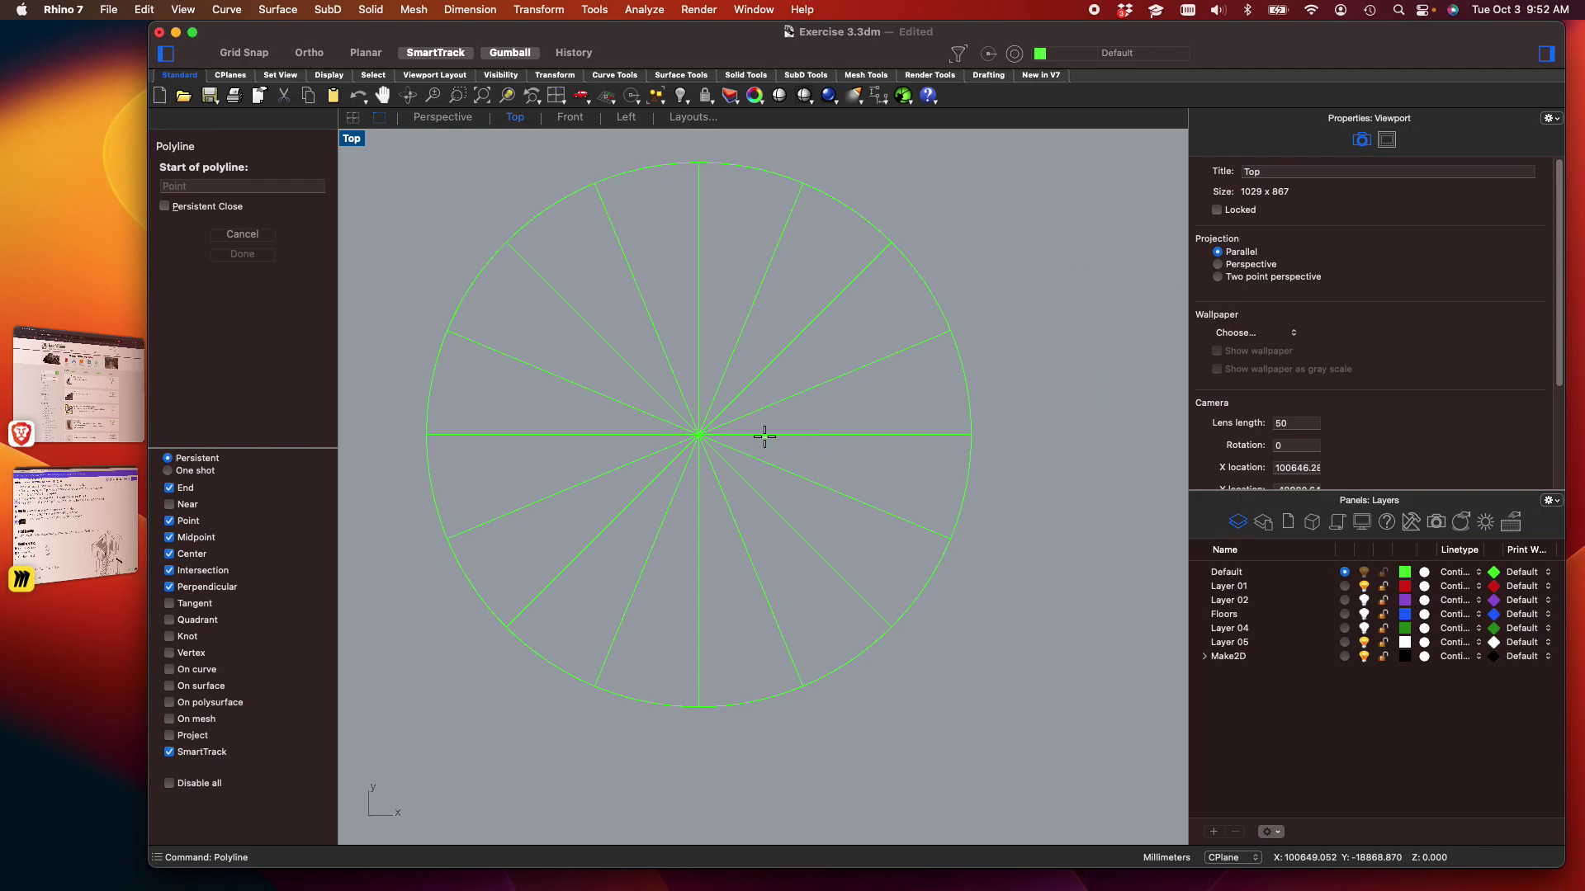
{"action": "left_click", "coordinate": [698, 435]}
{"action": "scroll", "coordinate": [830, 208], "scroll_direction": "up", "scroll_amount": 3}
{"action": "scroll", "coordinate": [792, 173], "scroll_direction": "up", "scroll_amount": 1}
{"action": "left_click", "coordinate": [788, 170]}
{"action": "scroll", "coordinate": [594, 188], "scroll_direction": "down", "scroll_amount": 3}
{"action": "left_click", "coordinate": [489, 176]}
{"action": "left_click", "coordinate": [592, 432]}
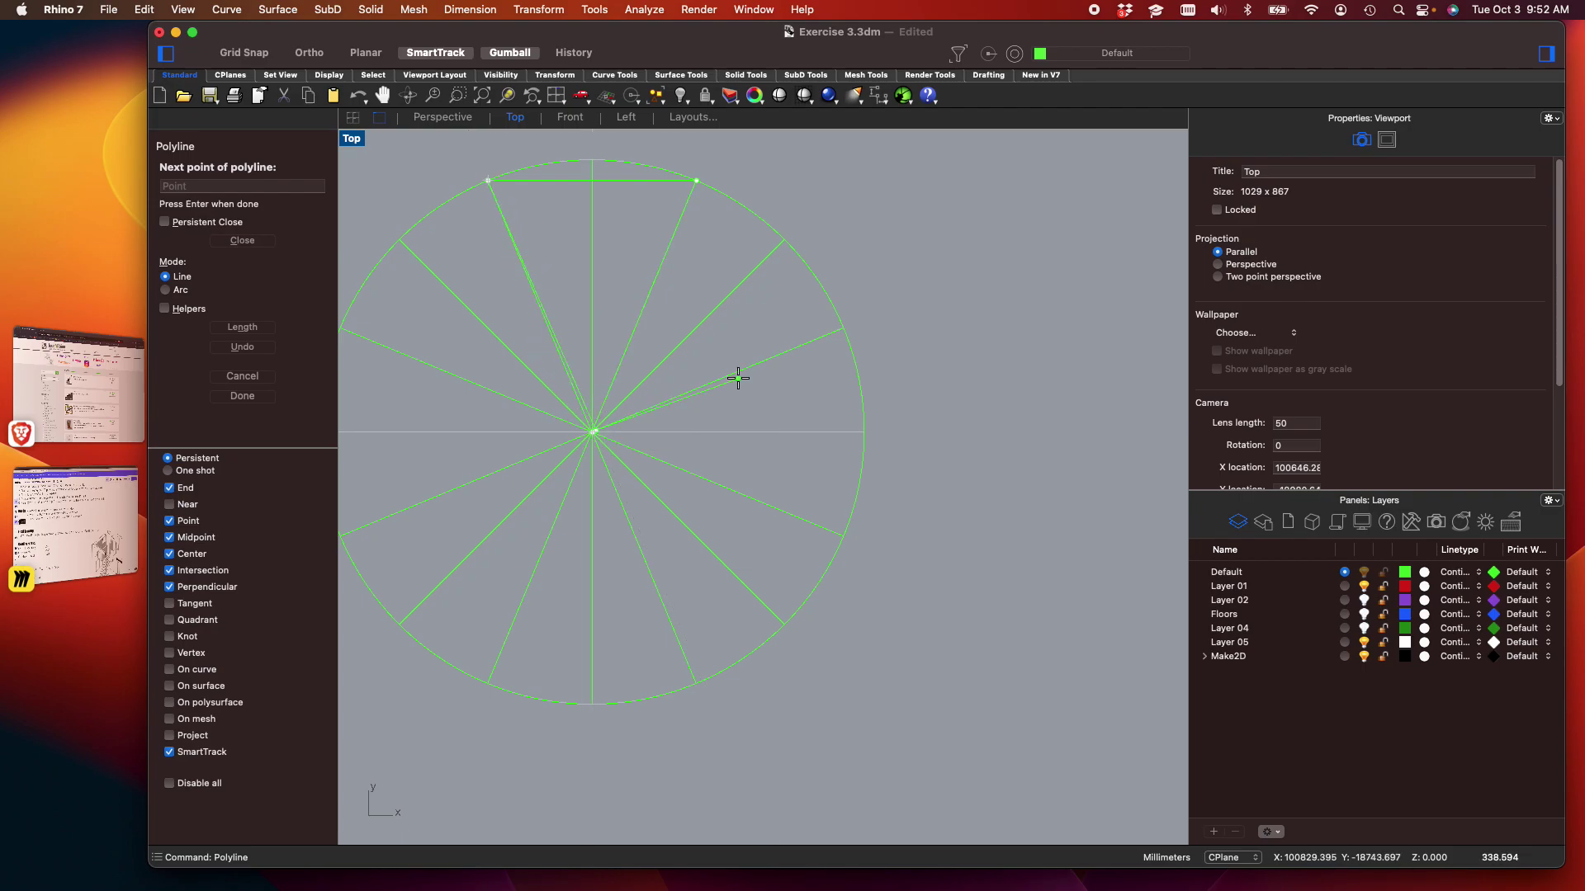
{"action": "key", "text": "Return"}
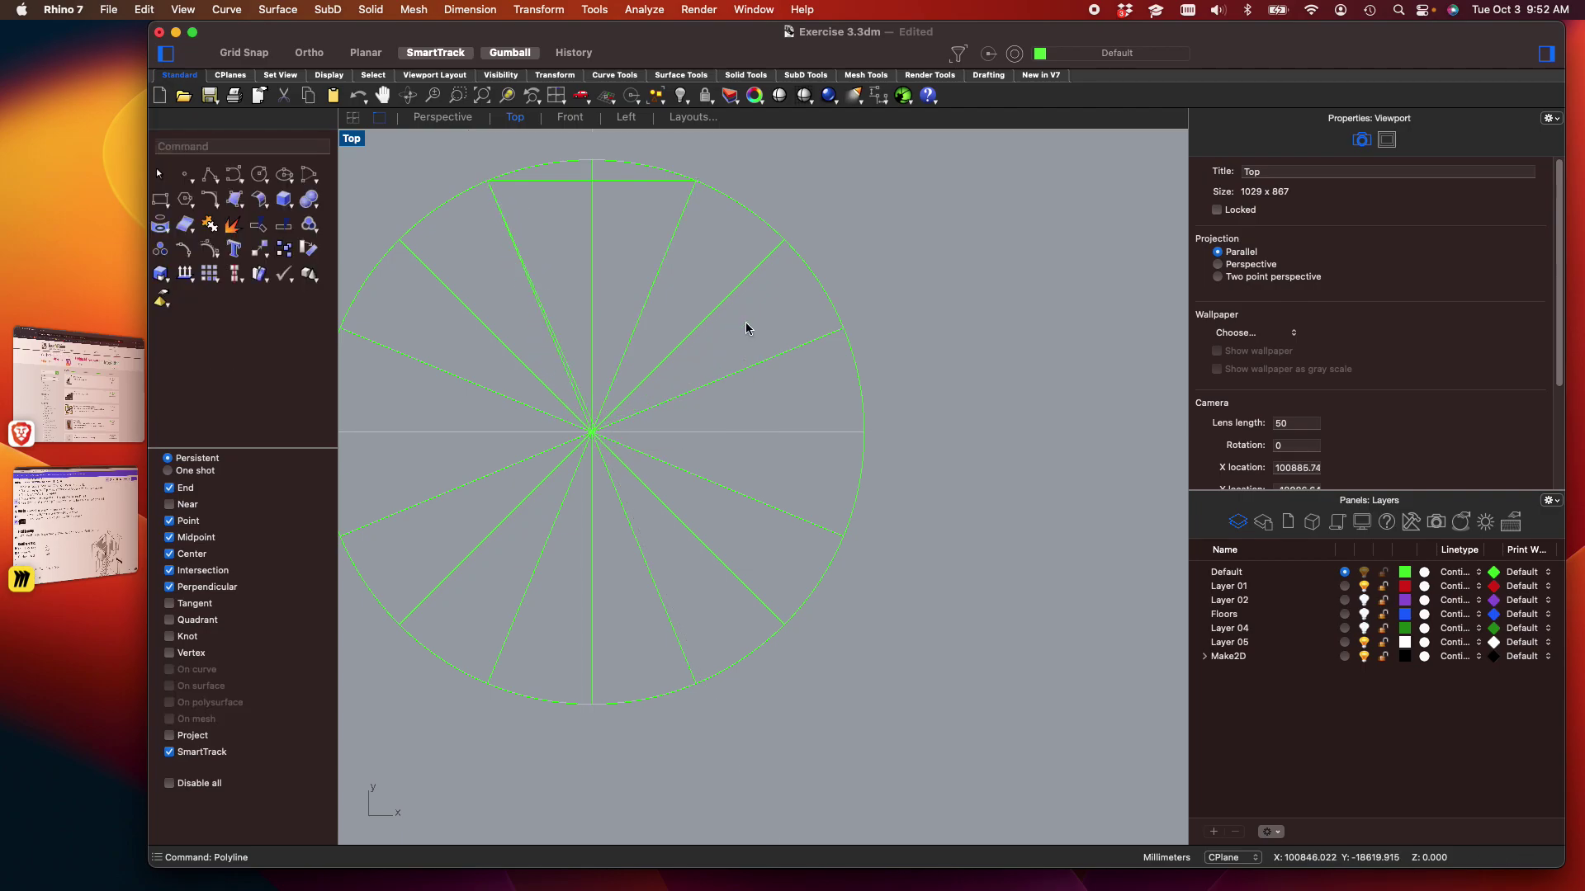
Select the double-wedge polyline, restore the four-viewport layout, and set the Perspective view to Shaded, framed on the circle
{"action": "left_click", "coordinate": [665, 183]}
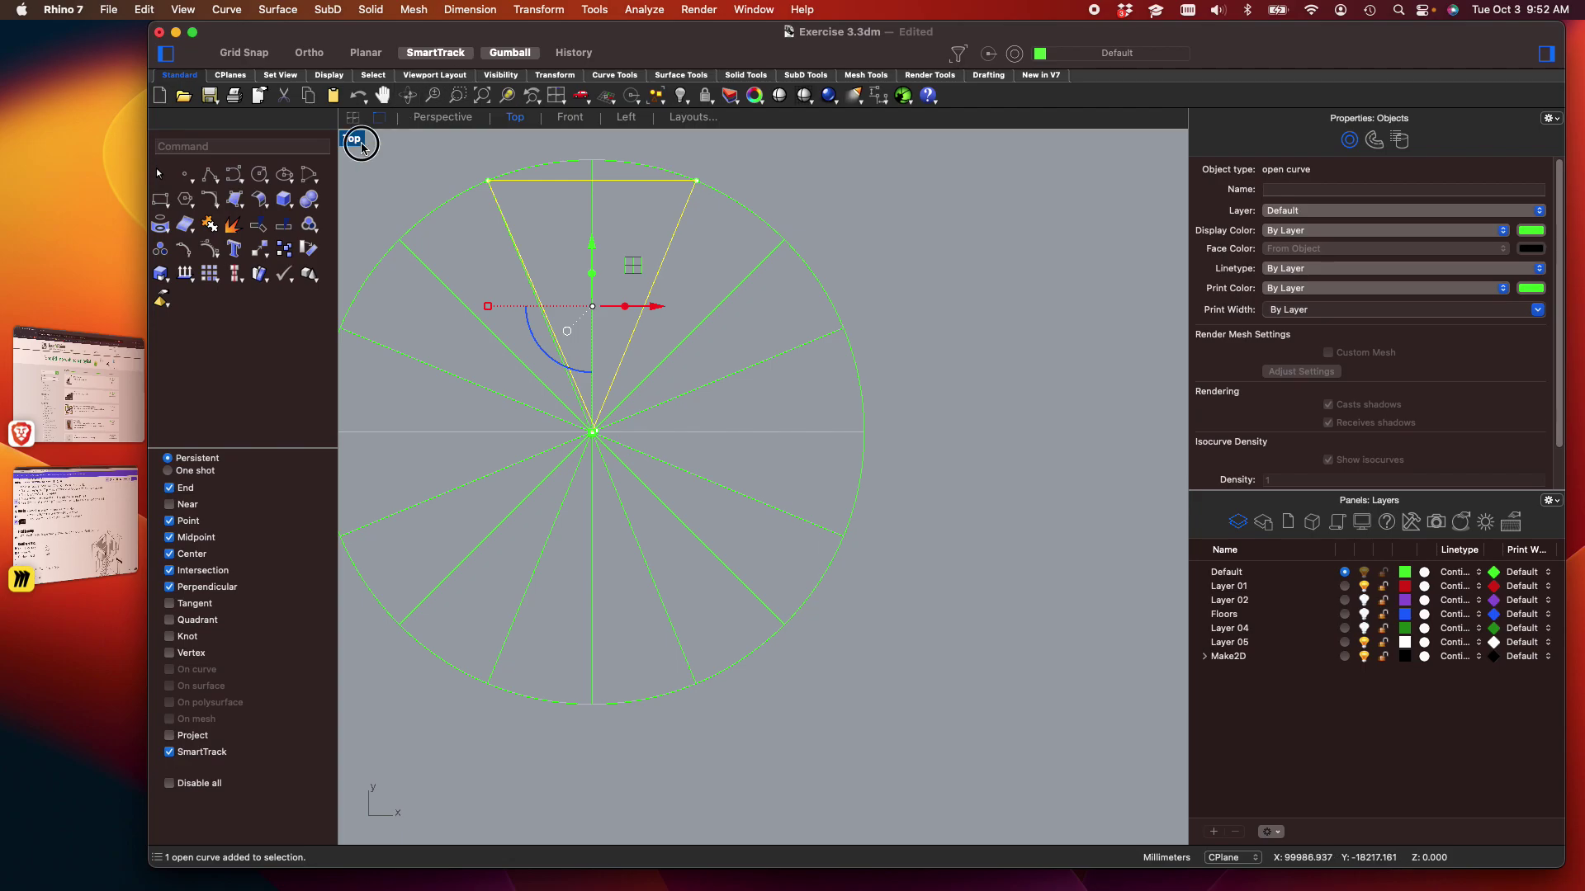
{"action": "double_click", "coordinate": [361, 147]}
{"action": "left_click", "coordinate": [808, 138]}
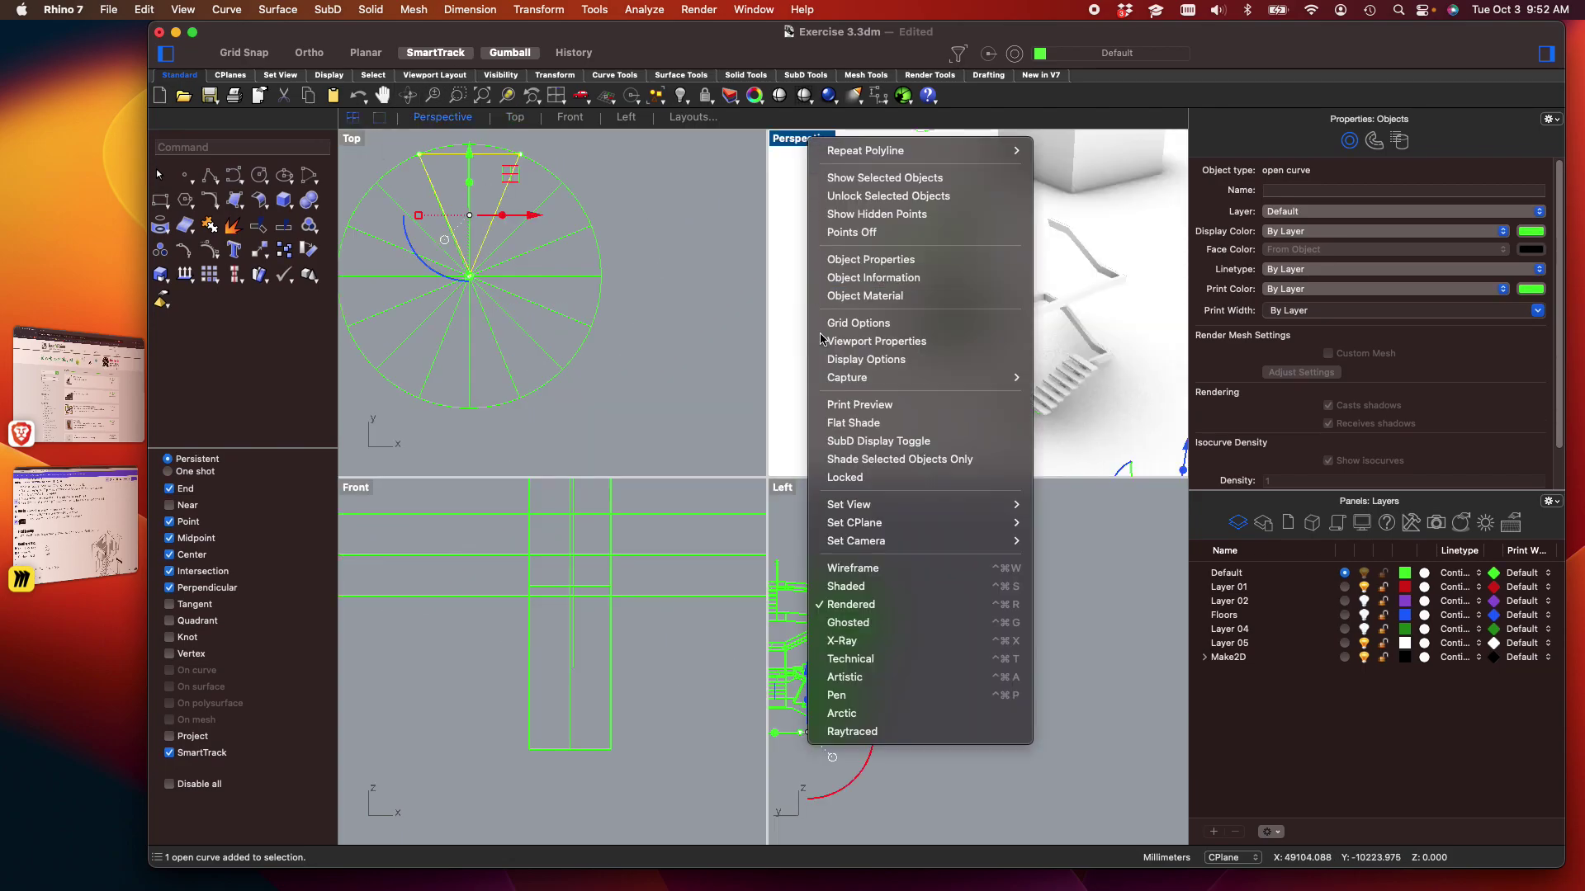
{"action": "left_click", "coordinate": [846, 586]}
{"action": "right_click_drag", "start_coordinate": [982, 351], "coordinate": [832, 230], "text": "shift"}
{"action": "right_click_drag", "start_coordinate": [982, 311], "coordinate": [928, 281], "text": "shift"}
{"action": "scroll", "coordinate": [955, 330], "scroll_direction": "up", "scroll_amount": 5}
{"action": "right_click_drag", "start_coordinate": [953, 336], "coordinate": [983, 218], "text": "shift"}
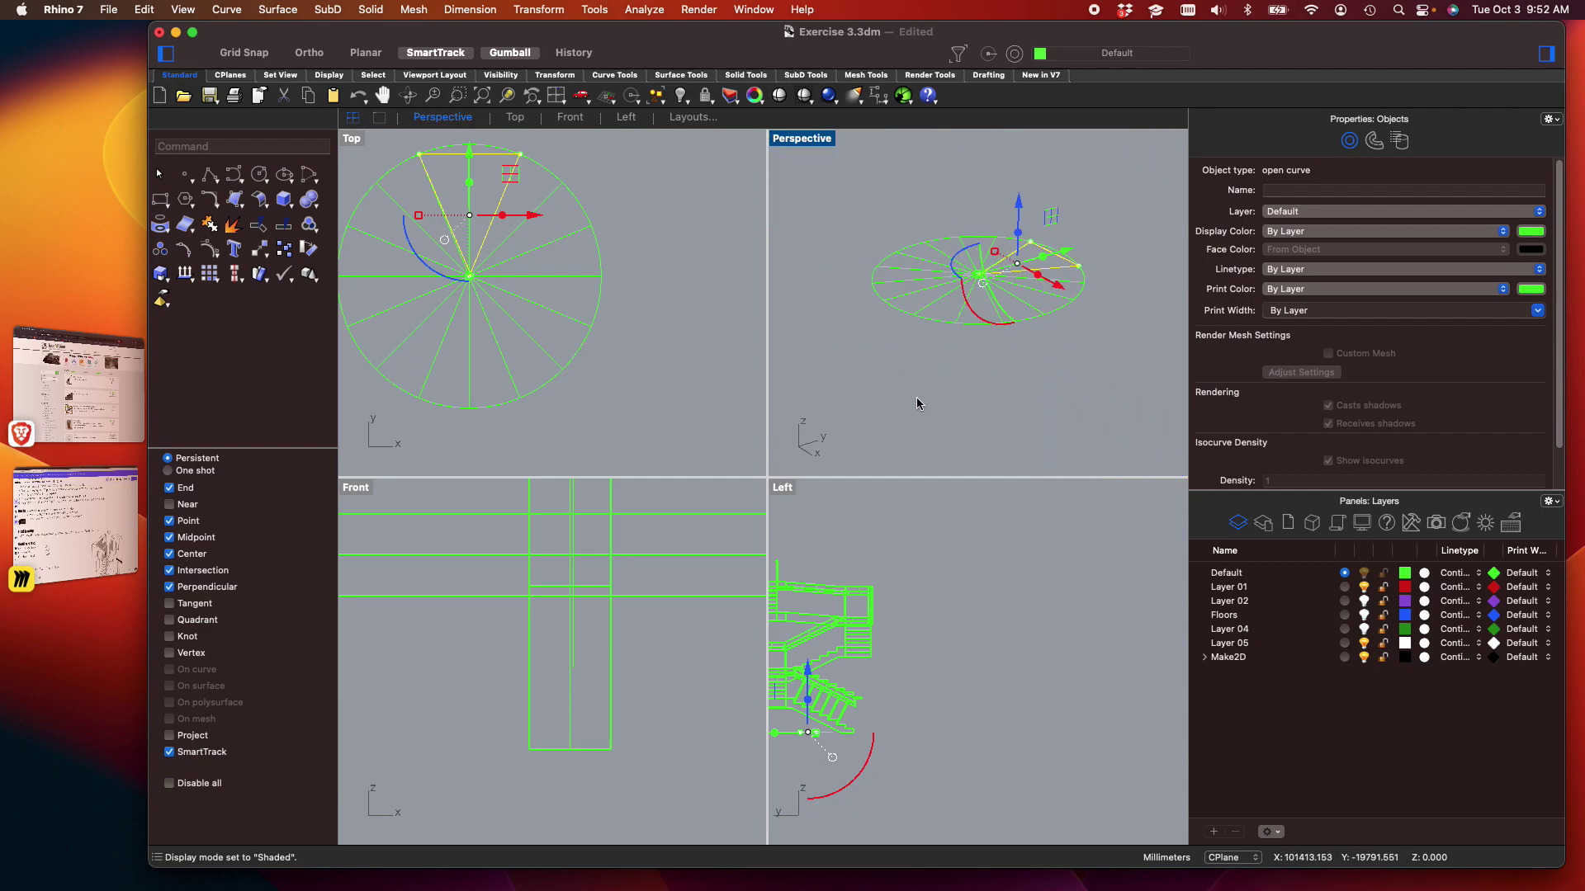
Try to extrude the open double-wedge polyline
{"action": "type", "text": "deCrv"}
{"action": "key", "text": "Return"}
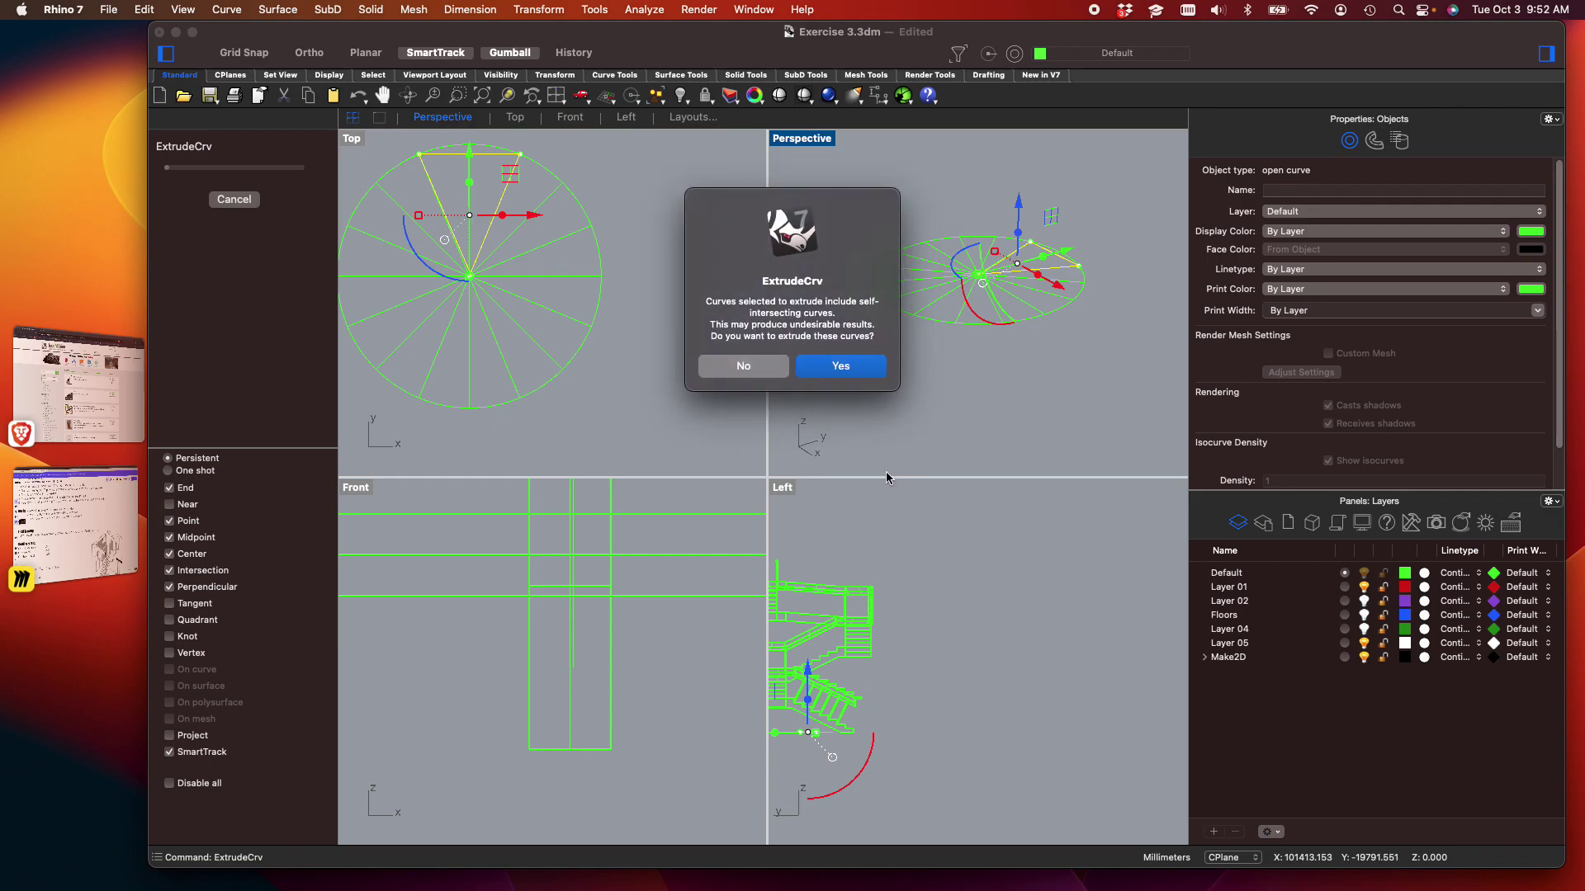
{"action": "left_click", "coordinate": [806, 373]}
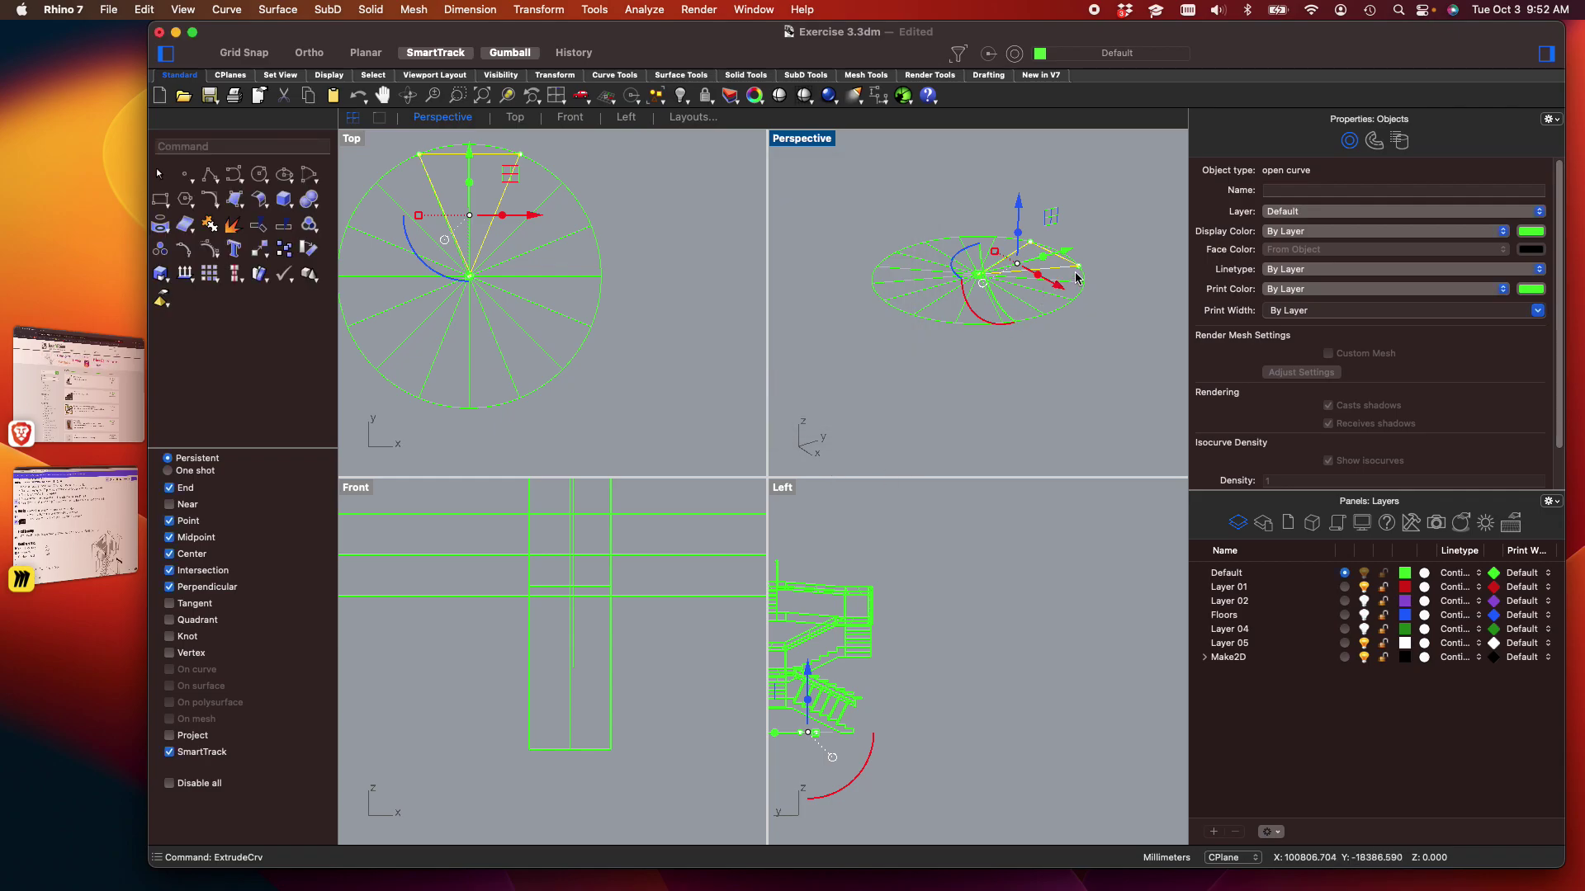
Close the double-wedge polyline and extrude it as a solid tread 150 mm high
{"action": "type", "text": "CloseCrv"}
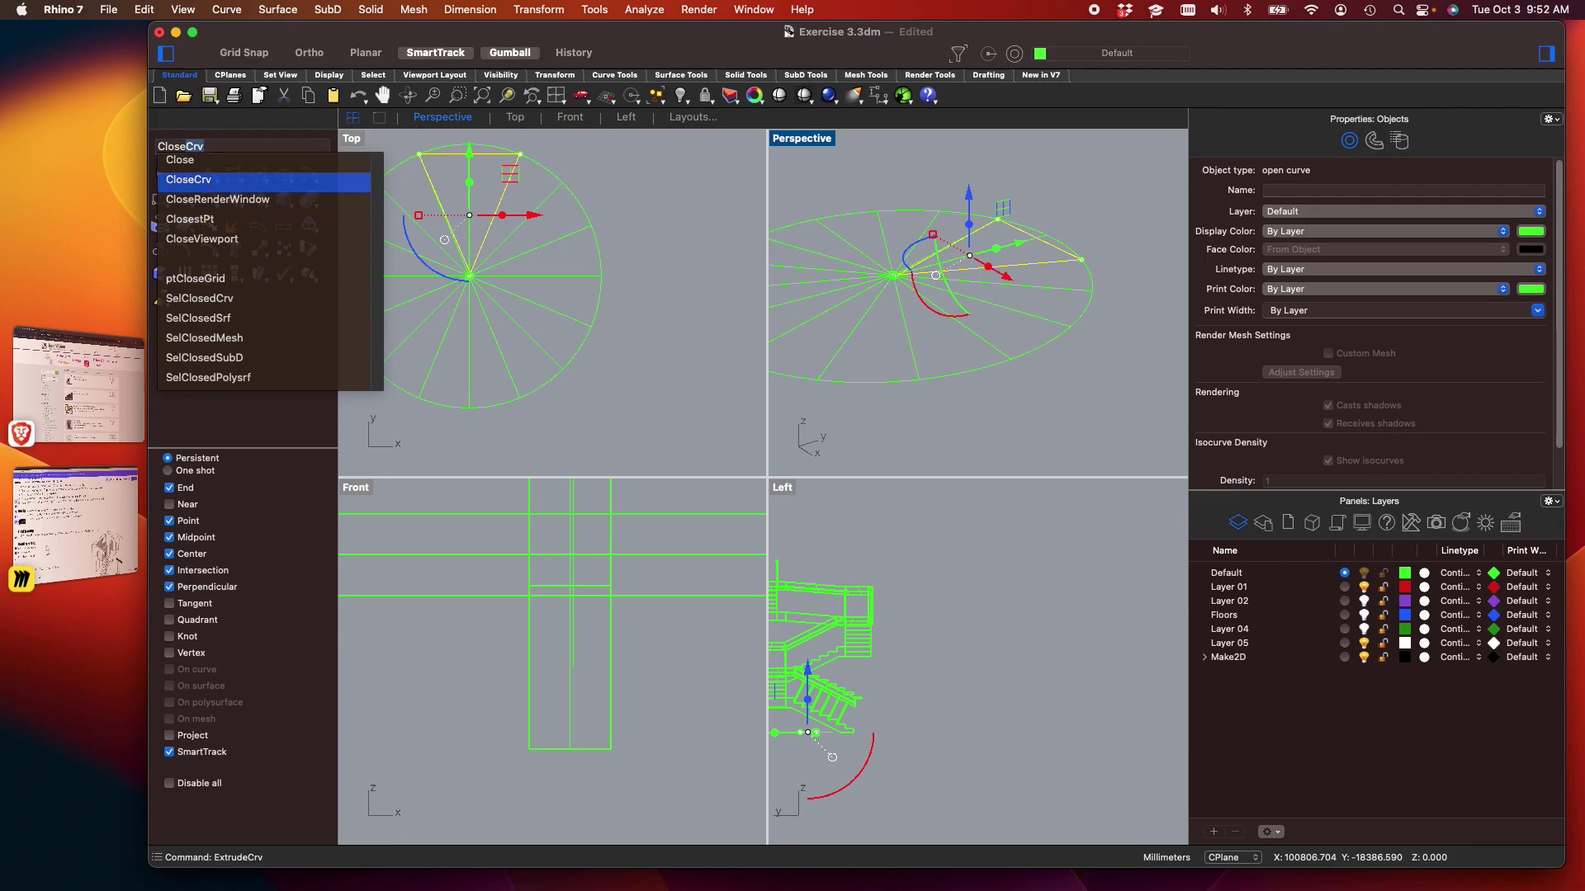
{"action": "key", "text": "Return"}
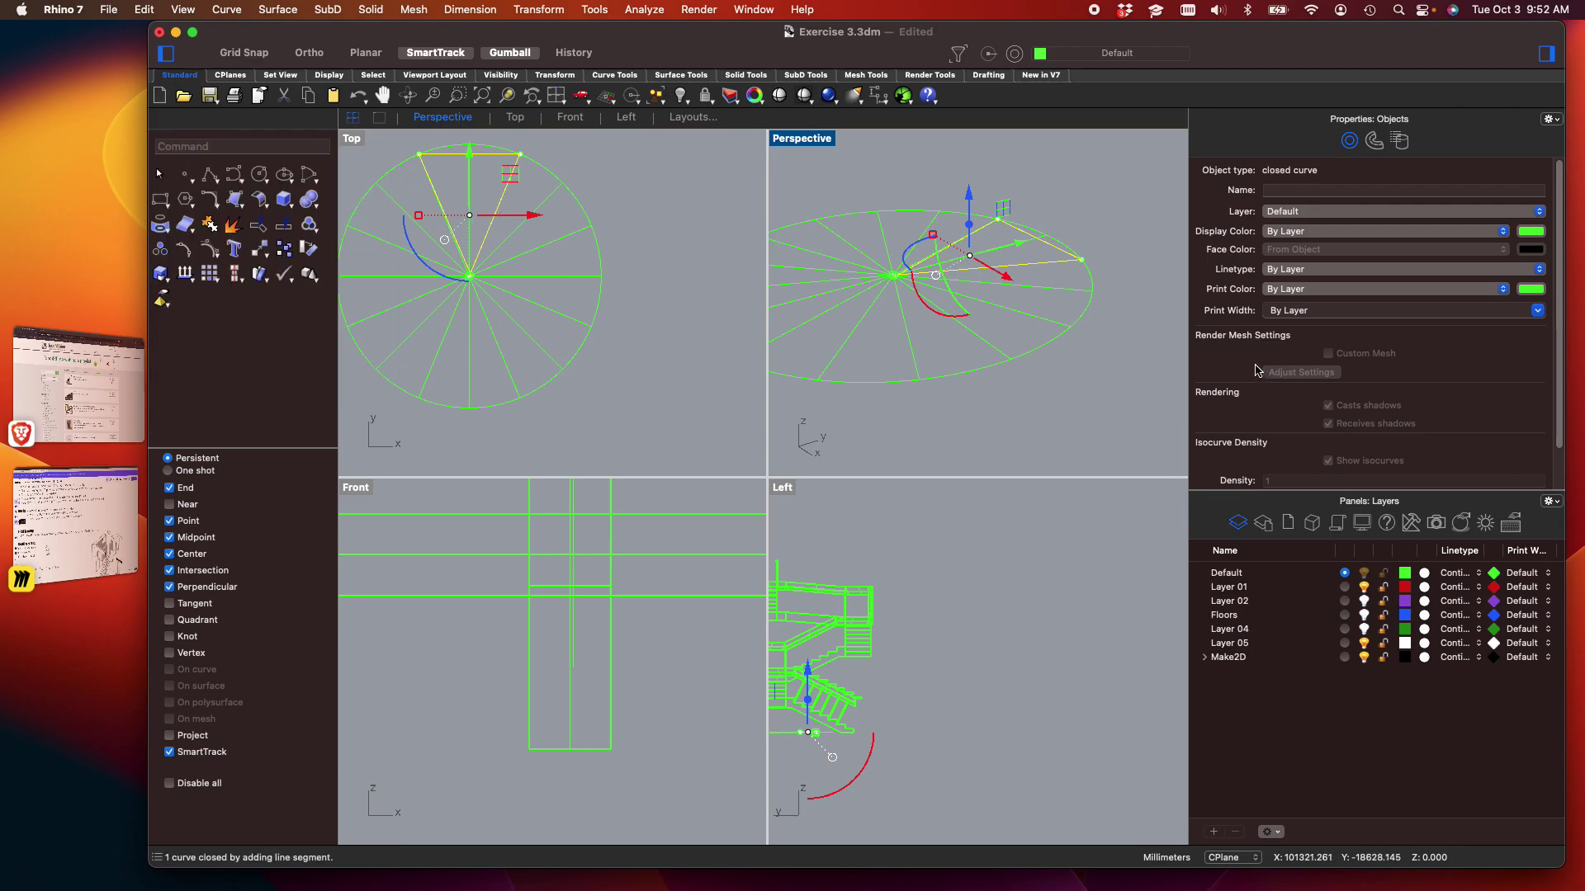
{"action": "type", "text": "ExtrudeCrv"}
{"action": "key", "text": "Return"}
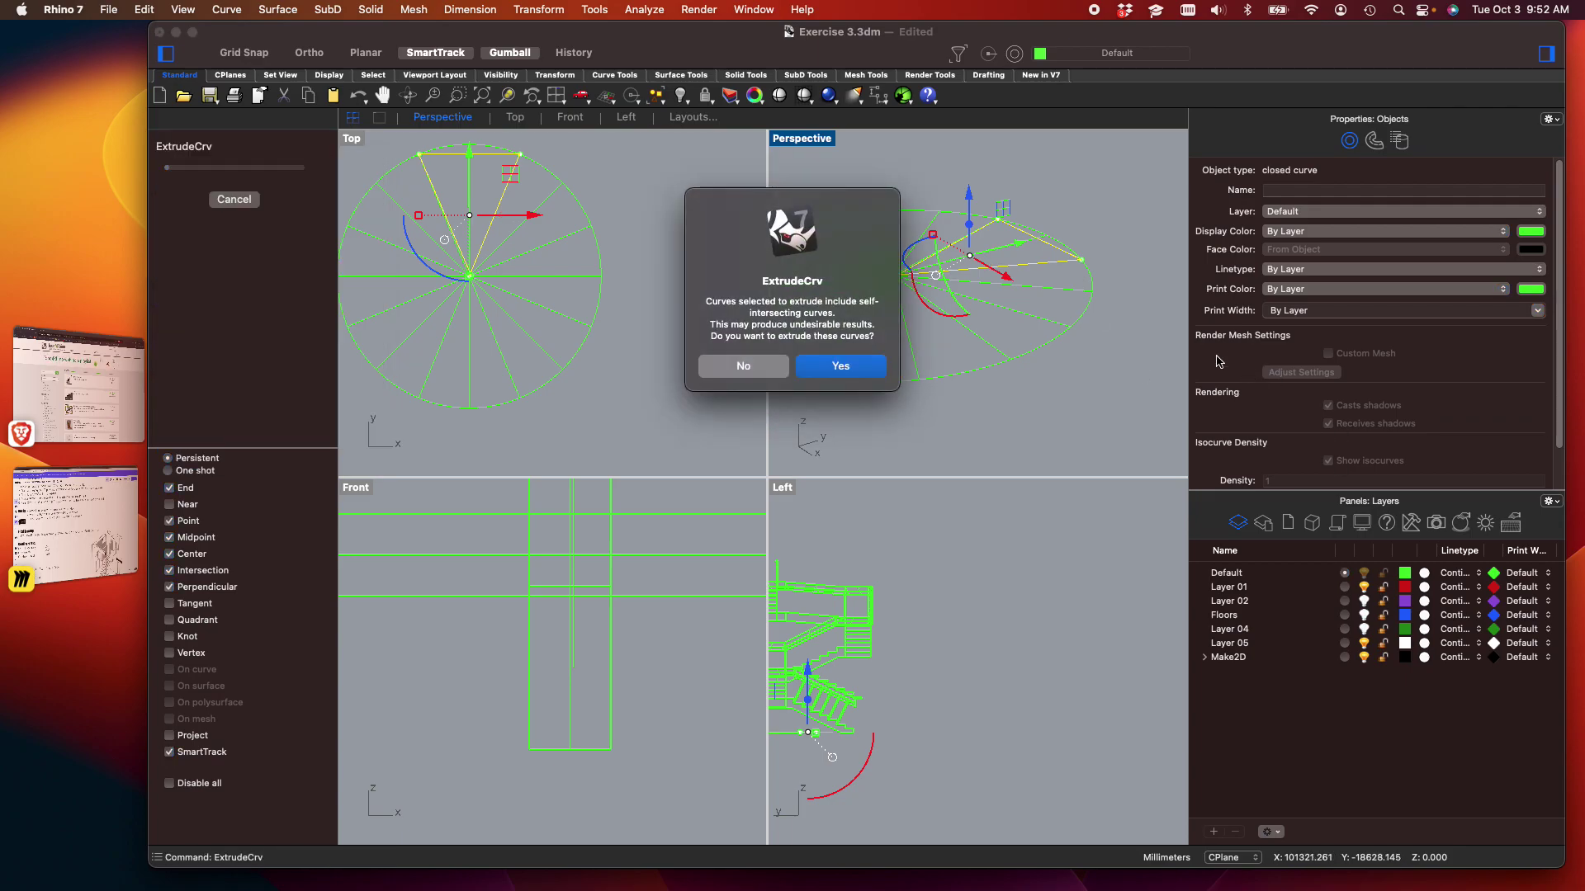
{"action": "left_click", "coordinate": [842, 366]}
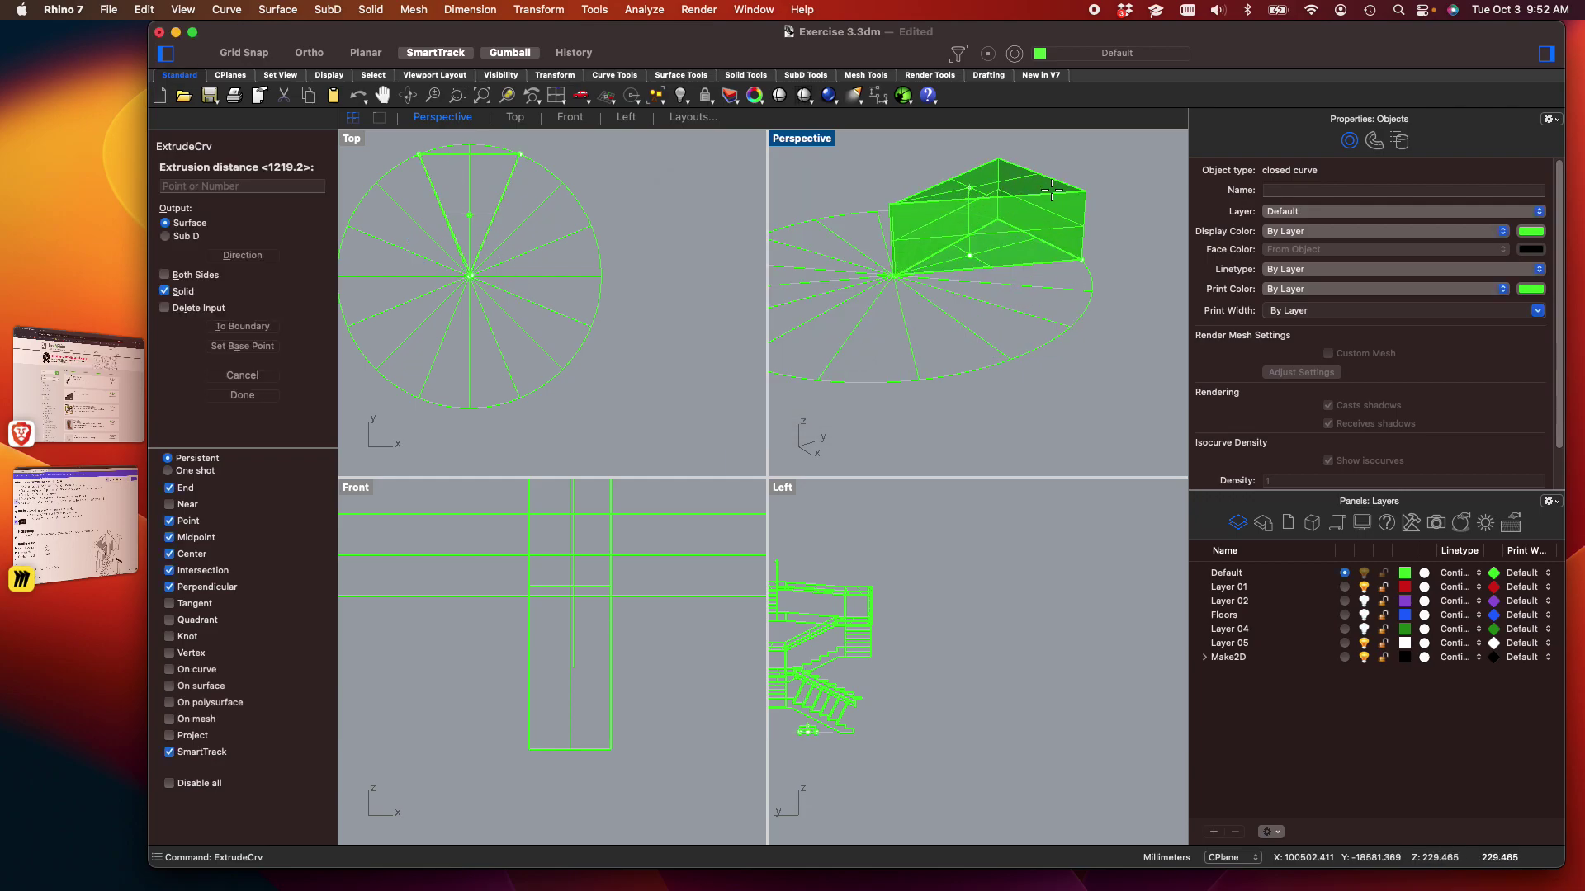
{"action": "type", "text": "150"}
{"action": "key", "text": "Return"}
{"action": "right_click_drag", "start_coordinate": [872, 272], "coordinate": [927, 355]}
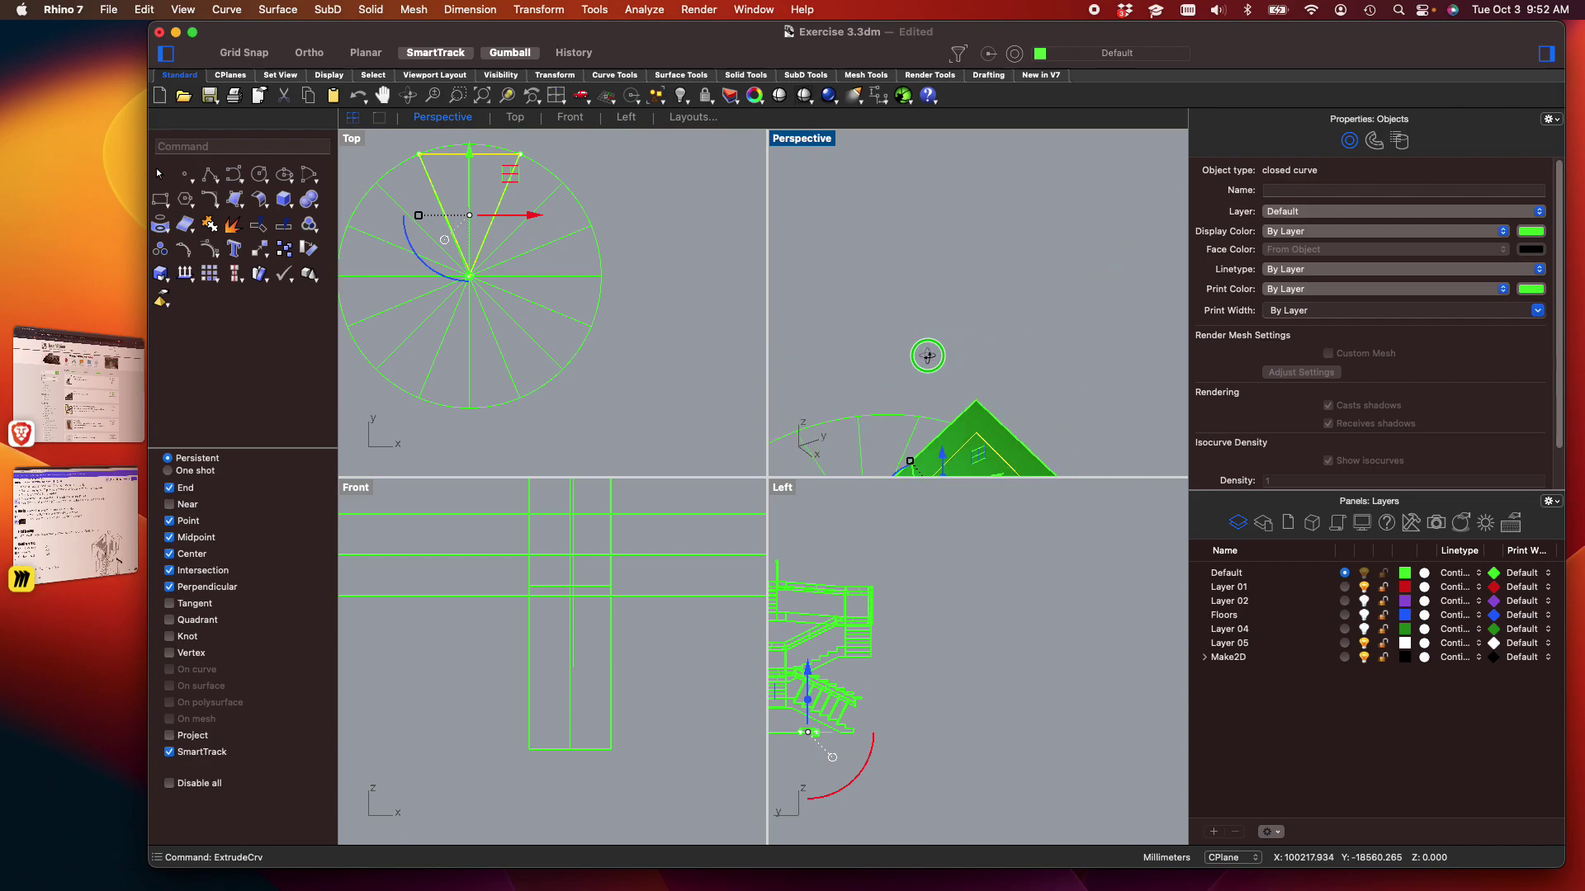
{"action": "left_click", "coordinate": [987, 410]}
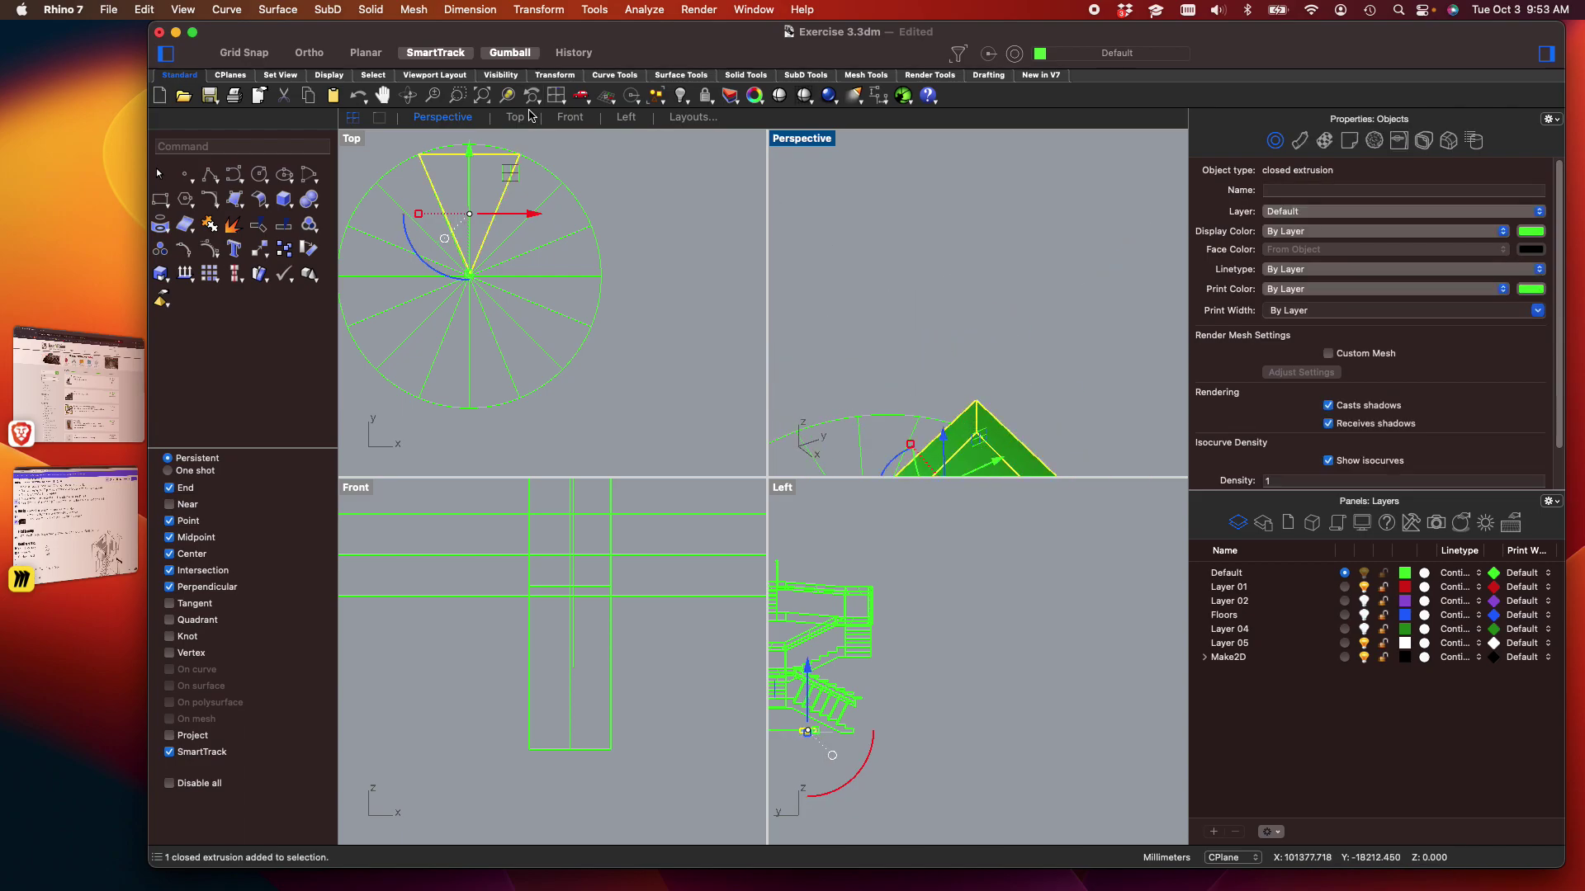
{"action": "left_click", "coordinate": [506, 95]}
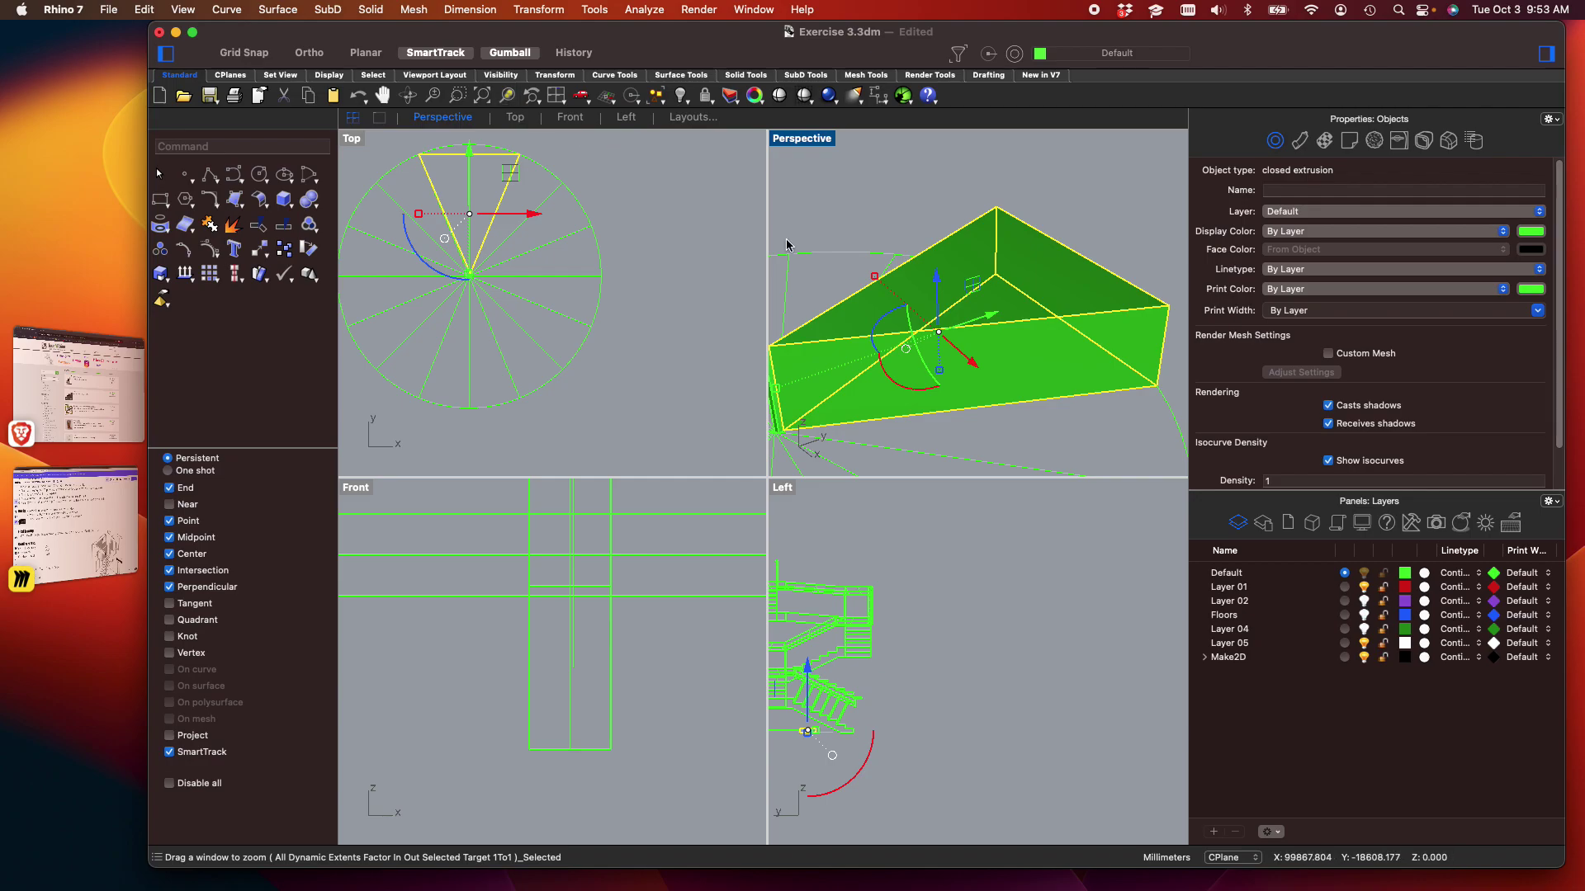
{"action": "type", "text": "copy"}
{"action": "key", "text": "Return"}
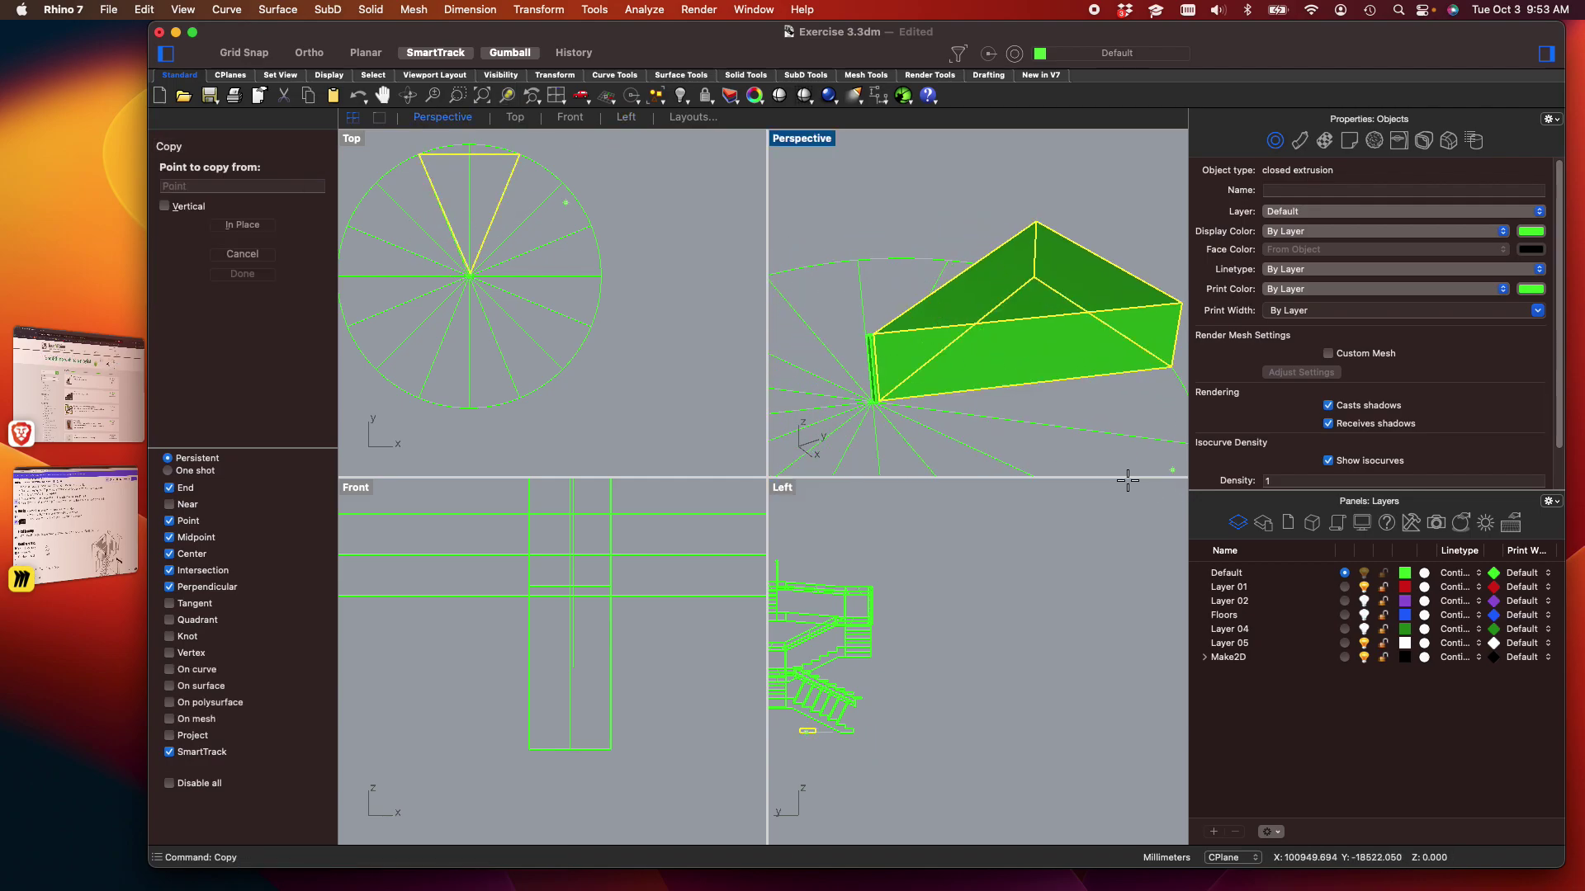
{"action": "scroll", "coordinate": [875, 402], "scroll_direction": "up", "scroll_amount": 3}
{"action": "scroll", "coordinate": [874, 402], "scroll_direction": "up", "scroll_amount": 2}
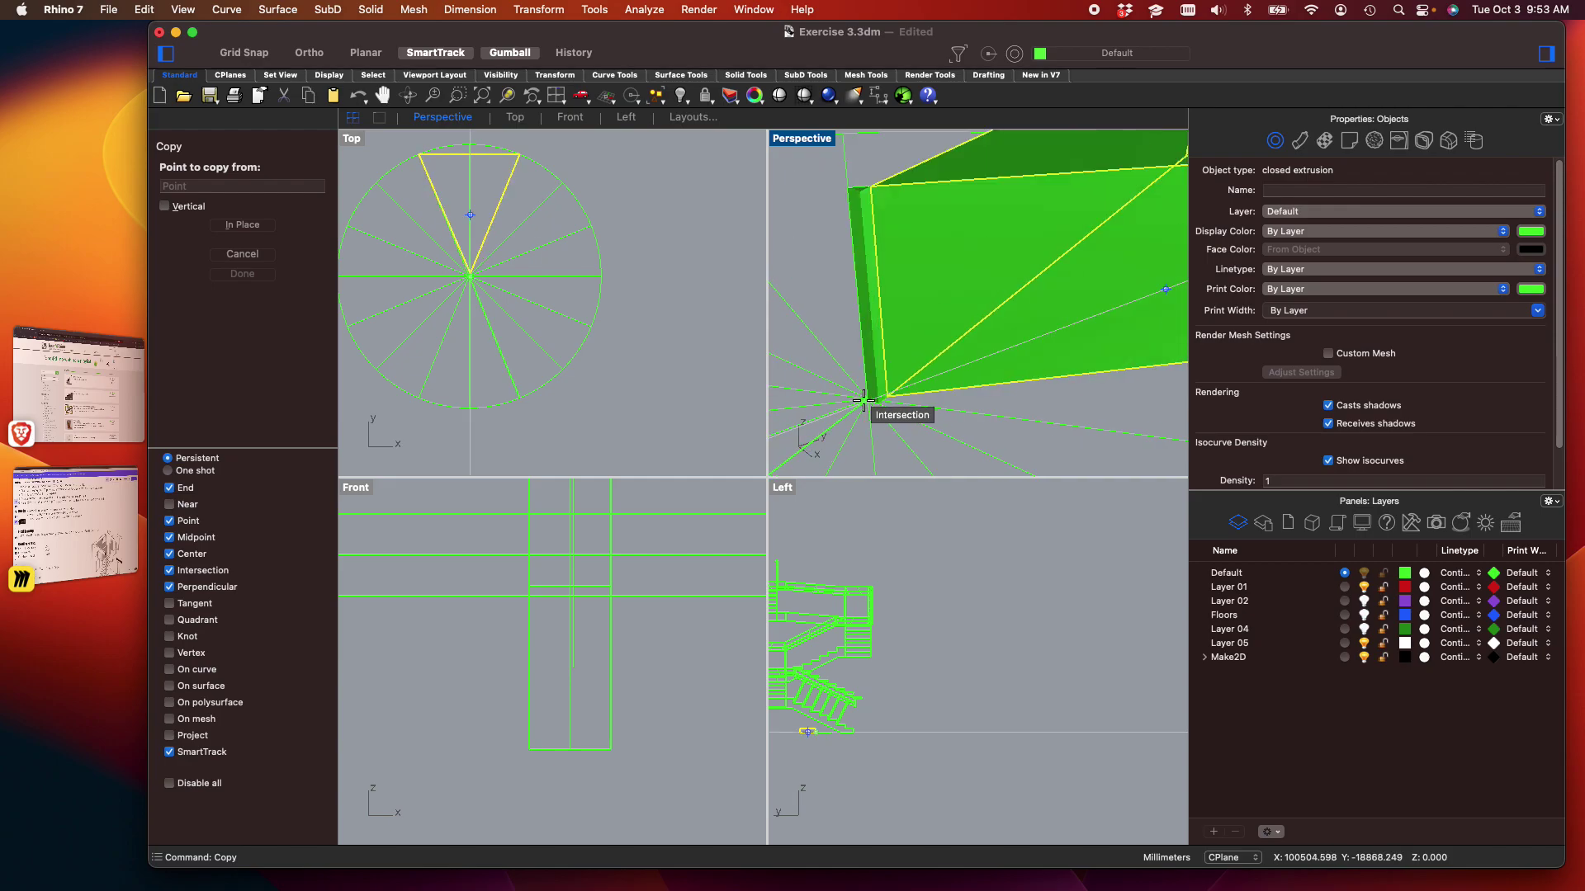
{"action": "left_click", "coordinate": [869, 388]}
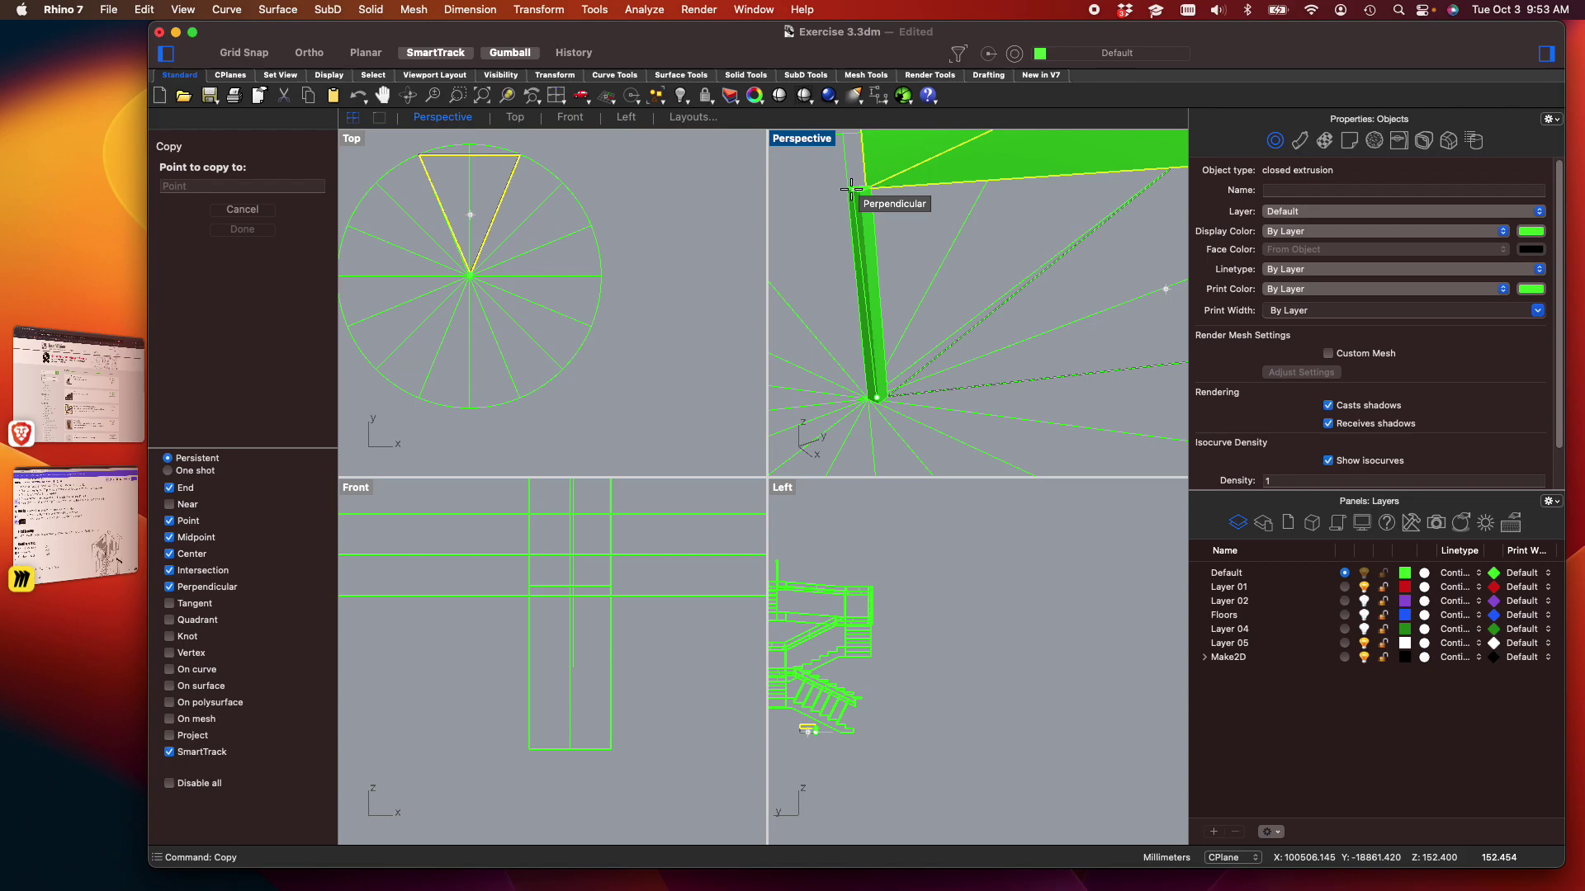
{"action": "key", "text": "Escape"}
{"action": "key", "text": "Escape"}
Undo the straight-edged tread extrusion and delete its double-wedge polyline from the divided circle
{"action": "key", "text": "super+z"}
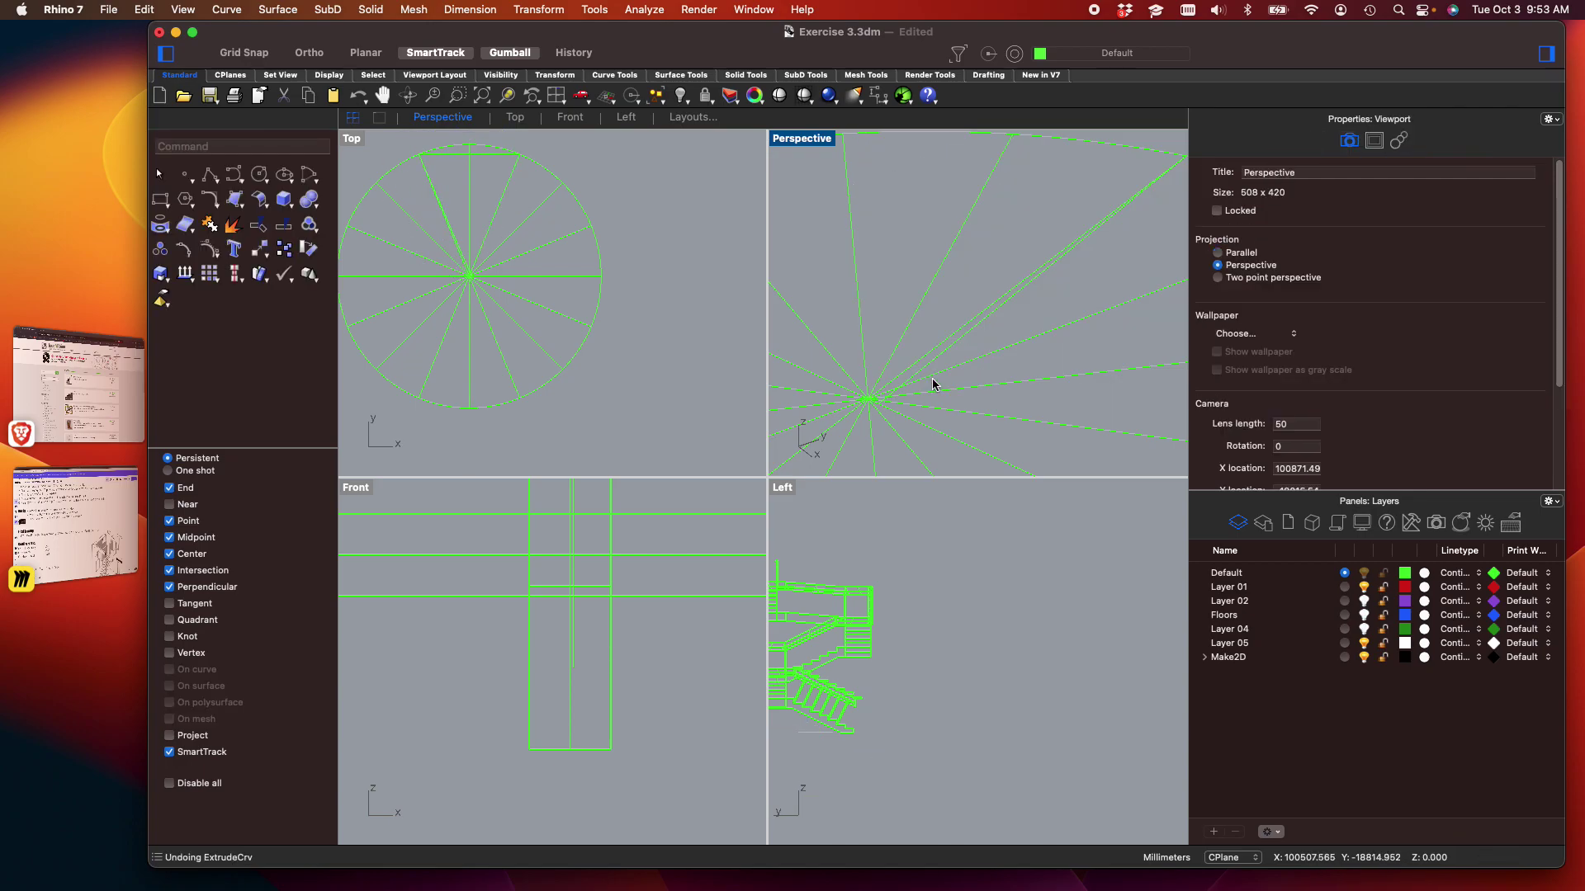
{"action": "right_click_drag", "start_coordinate": [911, 404], "coordinate": [936, 383]}
{"action": "right_click", "coordinate": [936, 383]}
{"action": "left_click", "coordinate": [1071, 256]}
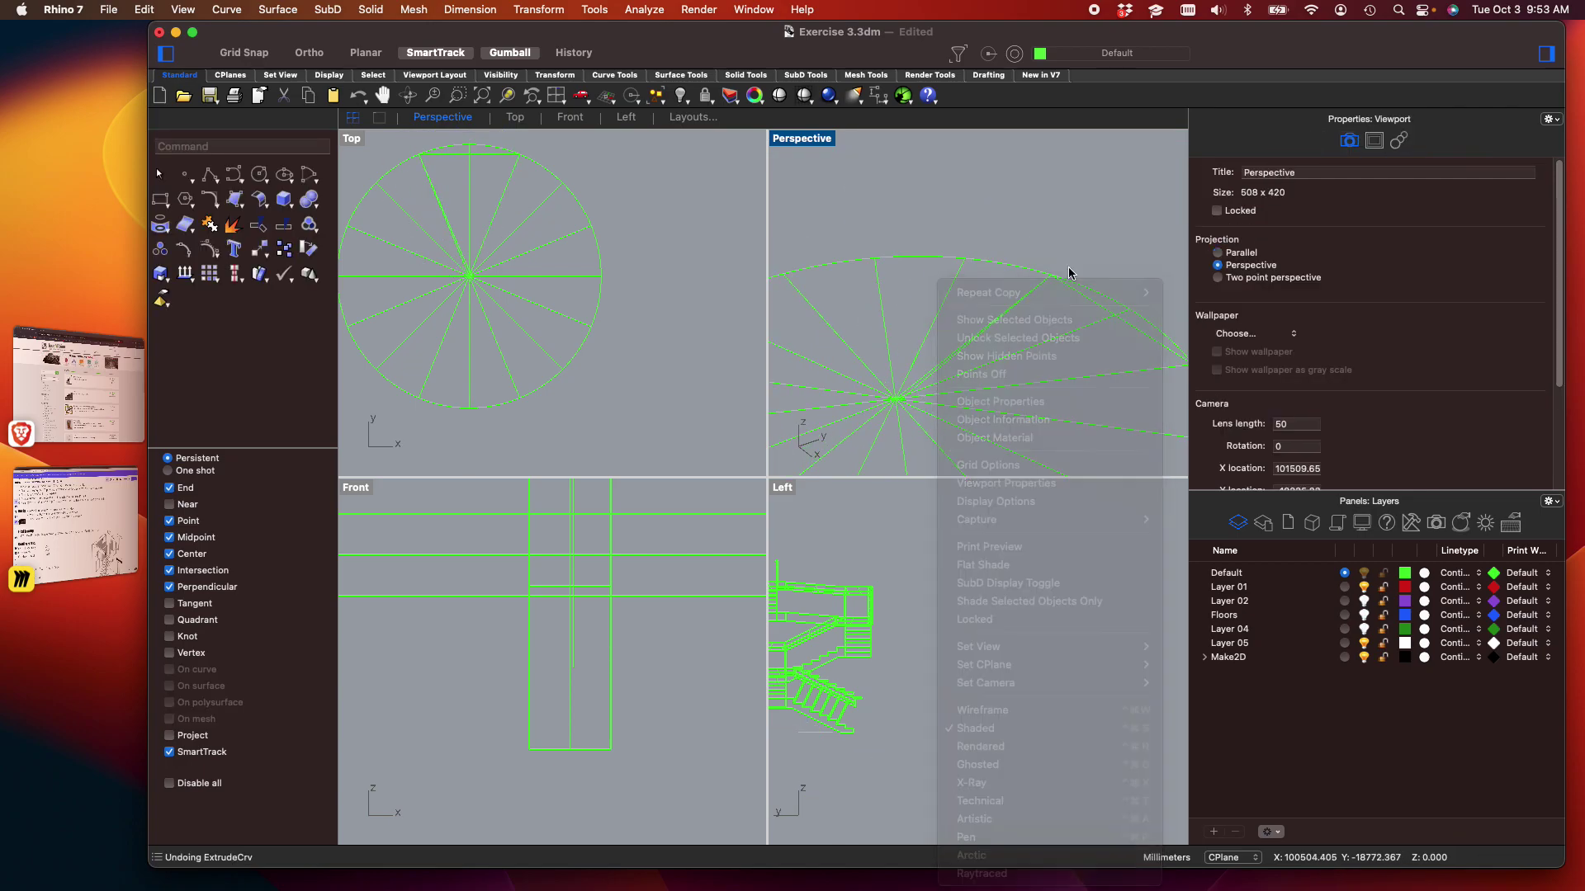
{"action": "right_click_drag", "start_coordinate": [1075, 316], "coordinate": [1078, 301]}
{"action": "key", "text": "Delete"}
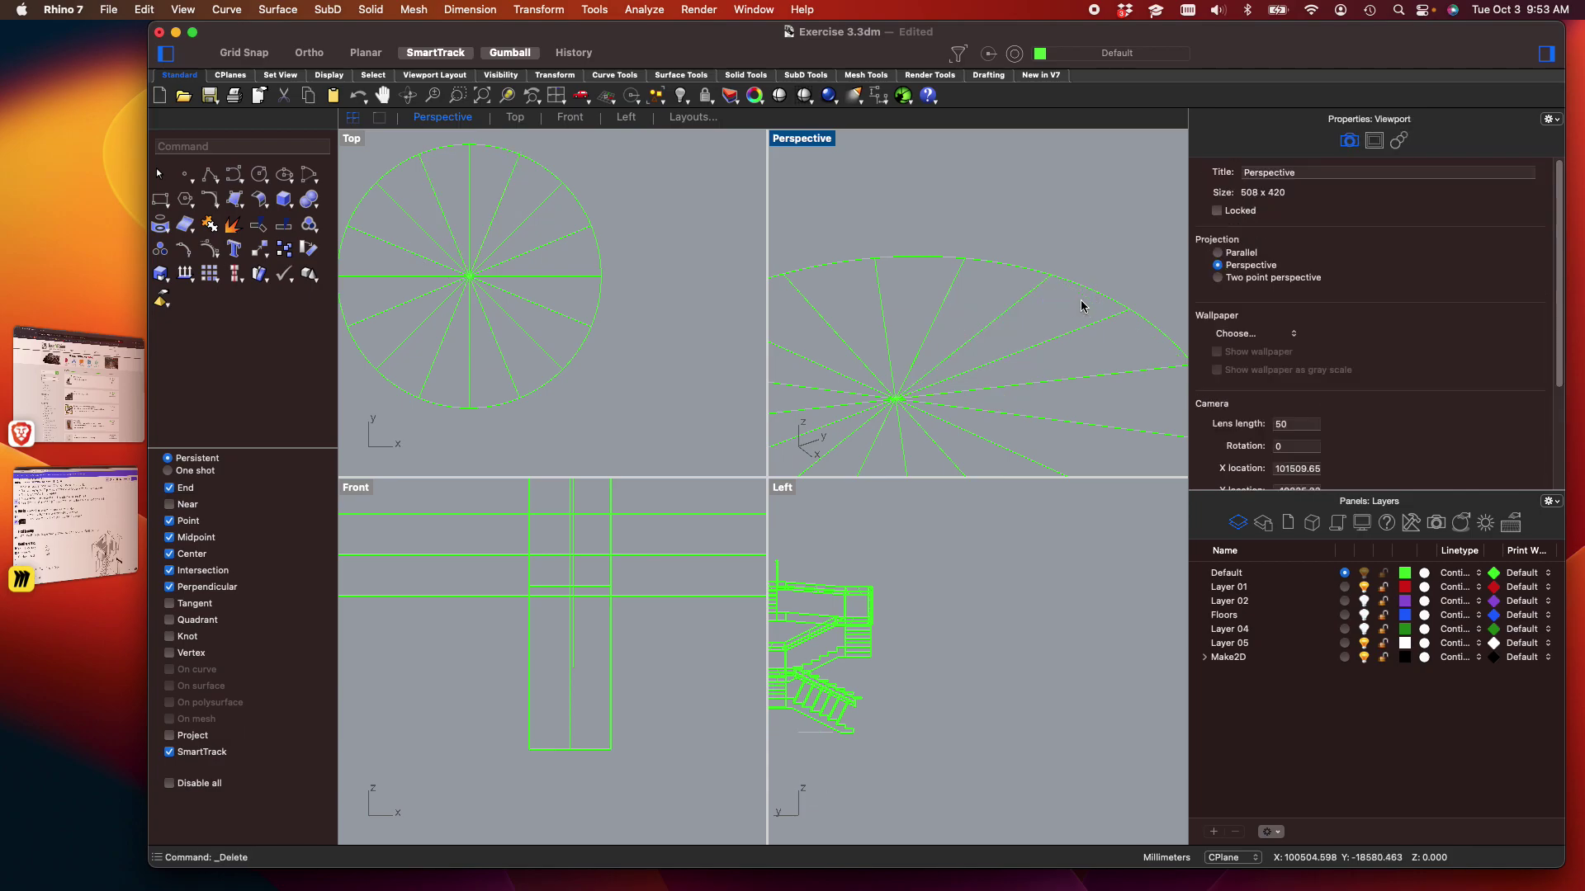
Copy the circle and its radial lines about 2233 mm along the X axis in the Top view
{"action": "scroll", "coordinate": [584, 265], "scroll_direction": "down", "scroll_amount": 3}
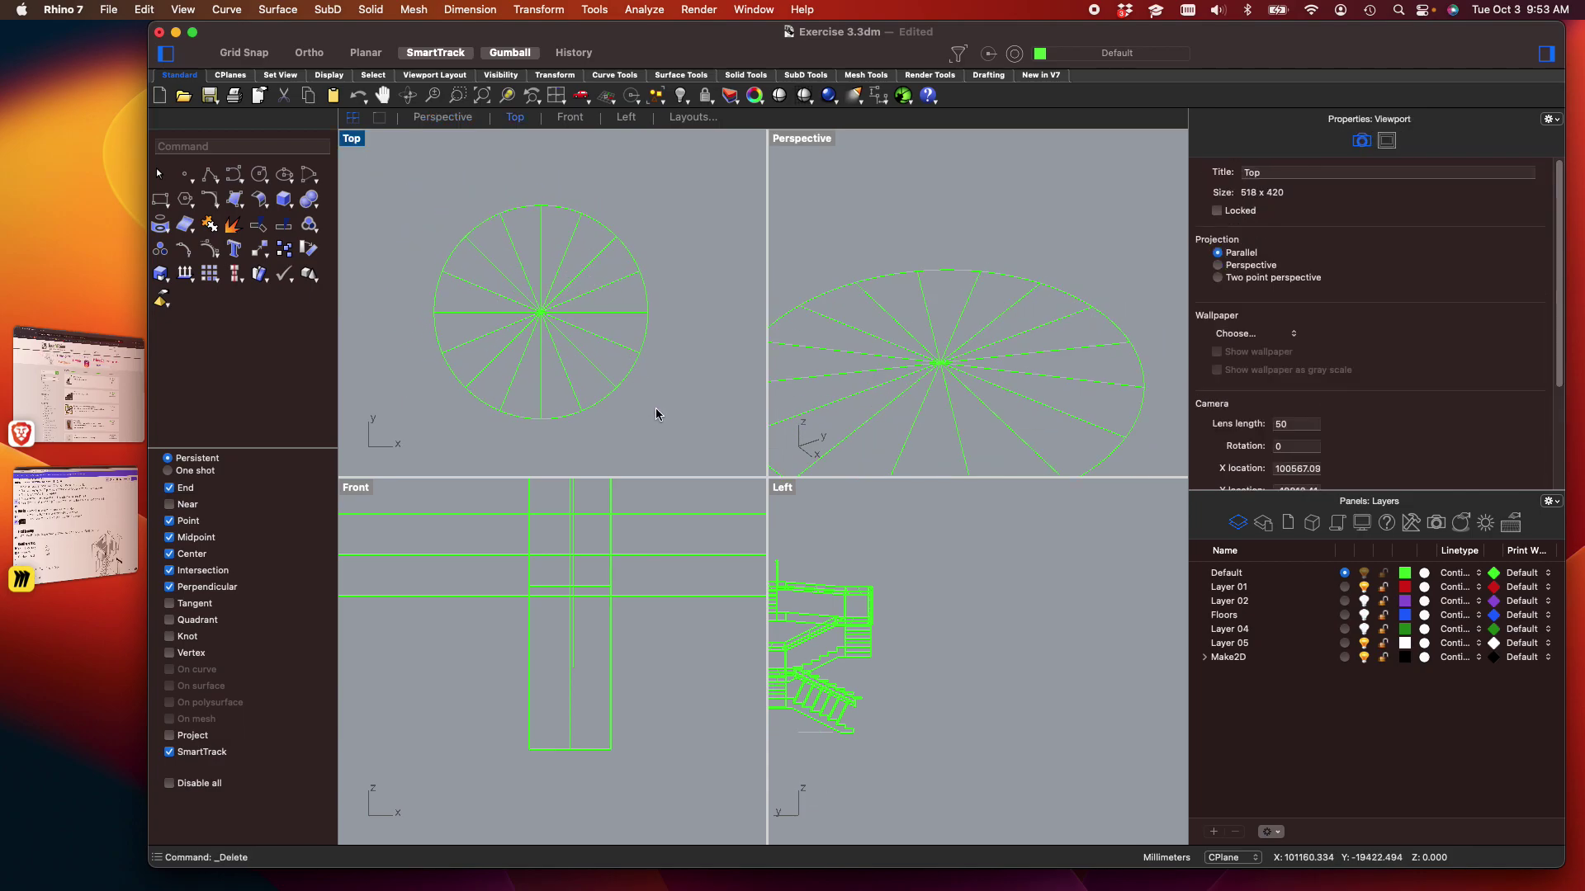
{"action": "left_click_drag", "start_coordinate": [669, 426], "coordinate": [390, 160]}
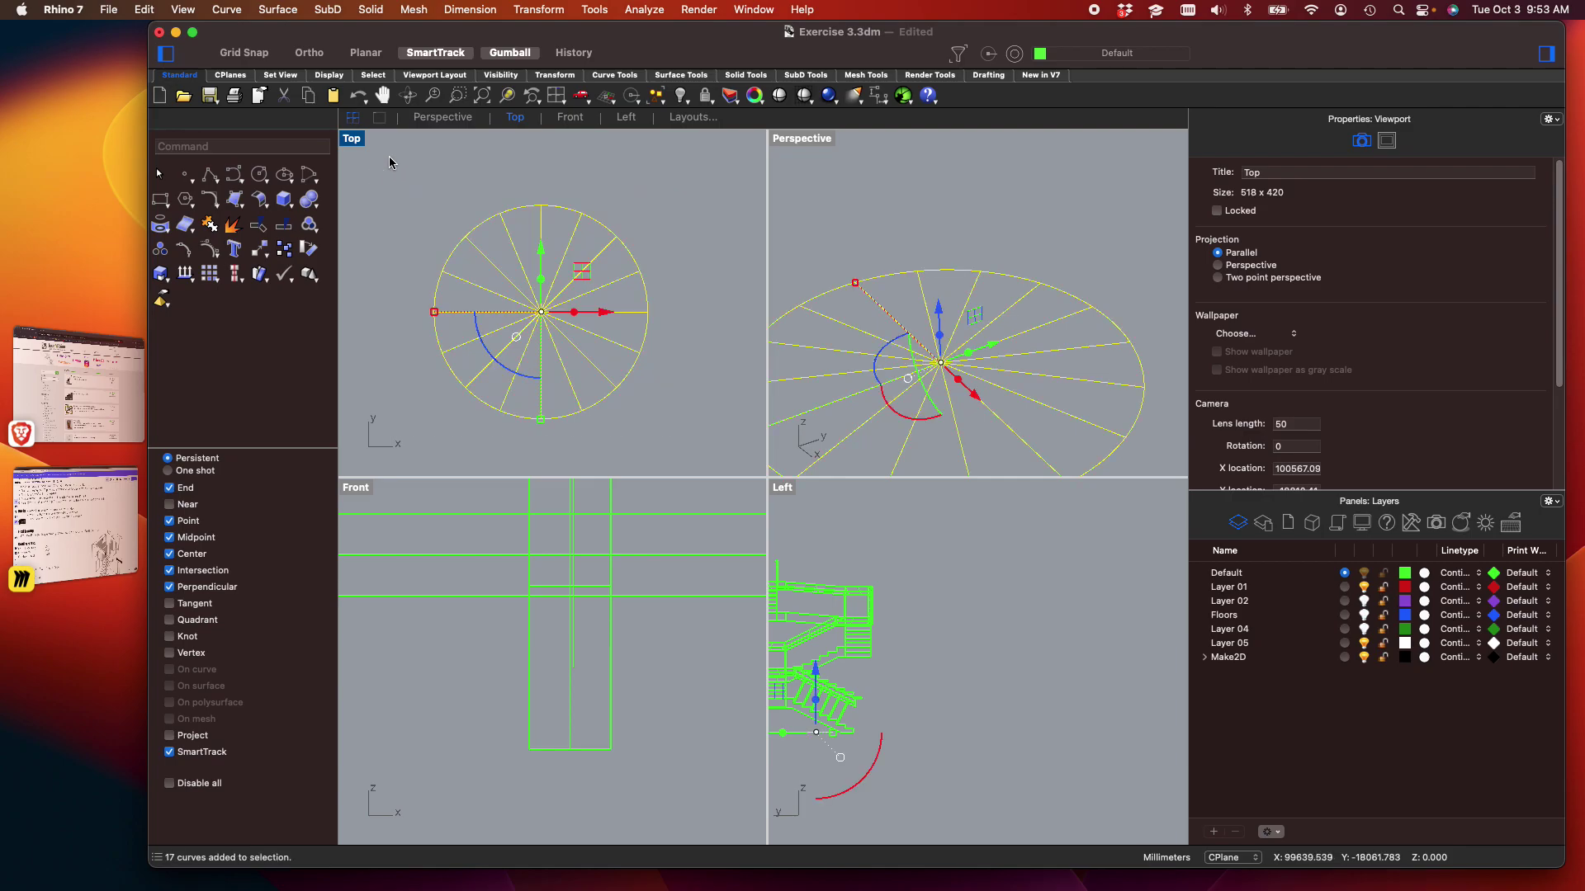
{"action": "type", "text": "copy"}
{"action": "key", "text": "Return"}
{"action": "scroll", "coordinate": [400, 166], "scroll_direction": "down", "scroll_amount": 5}
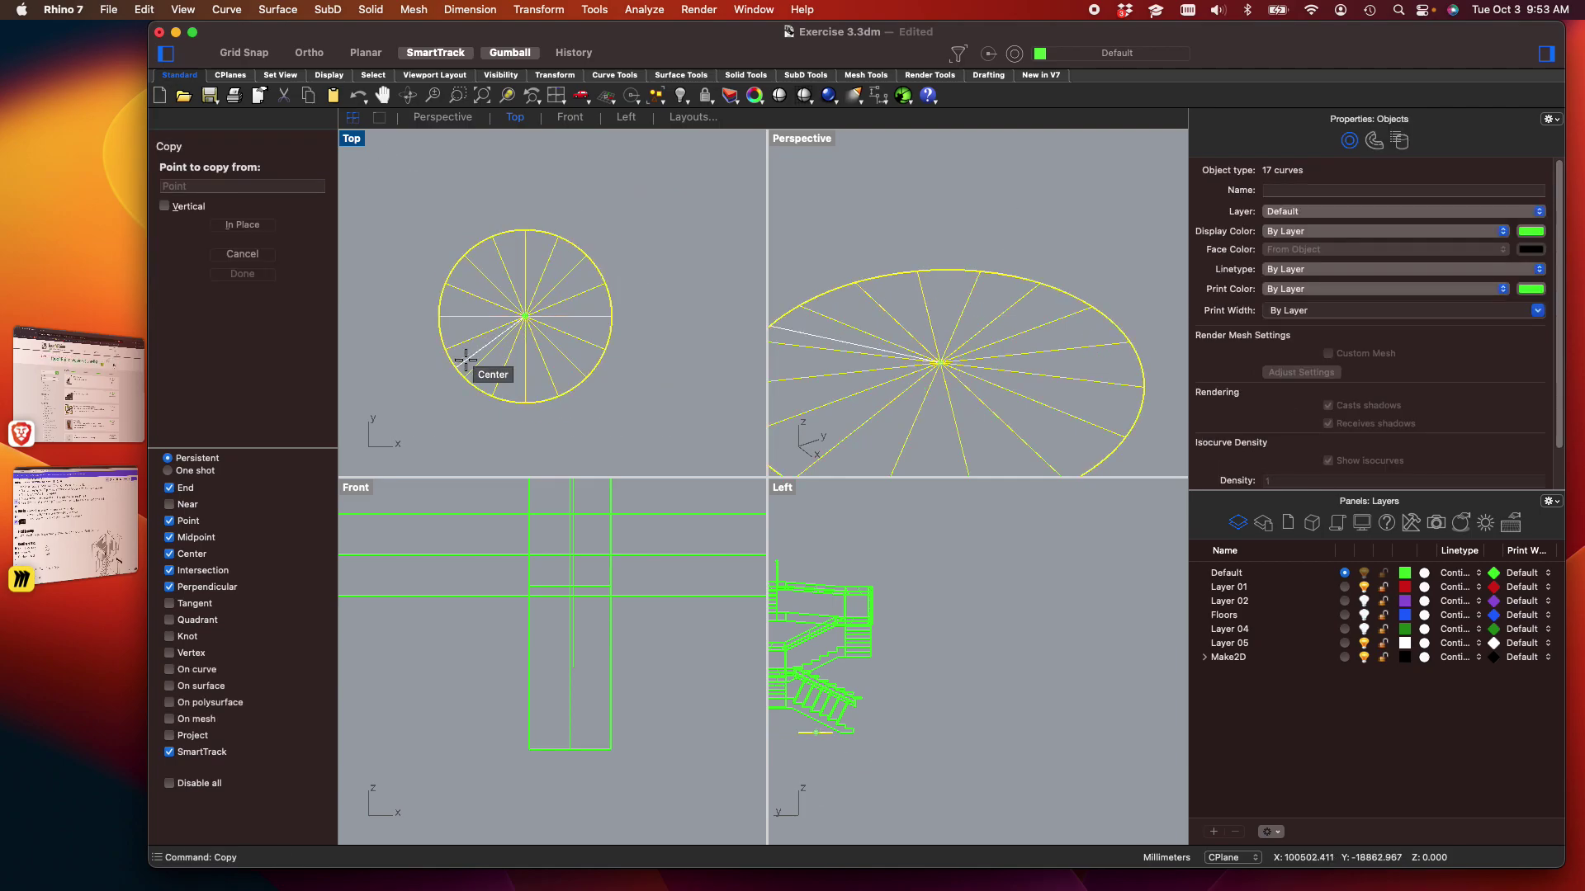
{"action": "left_click", "coordinate": [472, 418]}
{"action": "left_click", "coordinate": [678, 416], "text": "shift"}
{"action": "right_click_drag", "start_coordinate": [680, 411], "coordinate": [542, 393]}
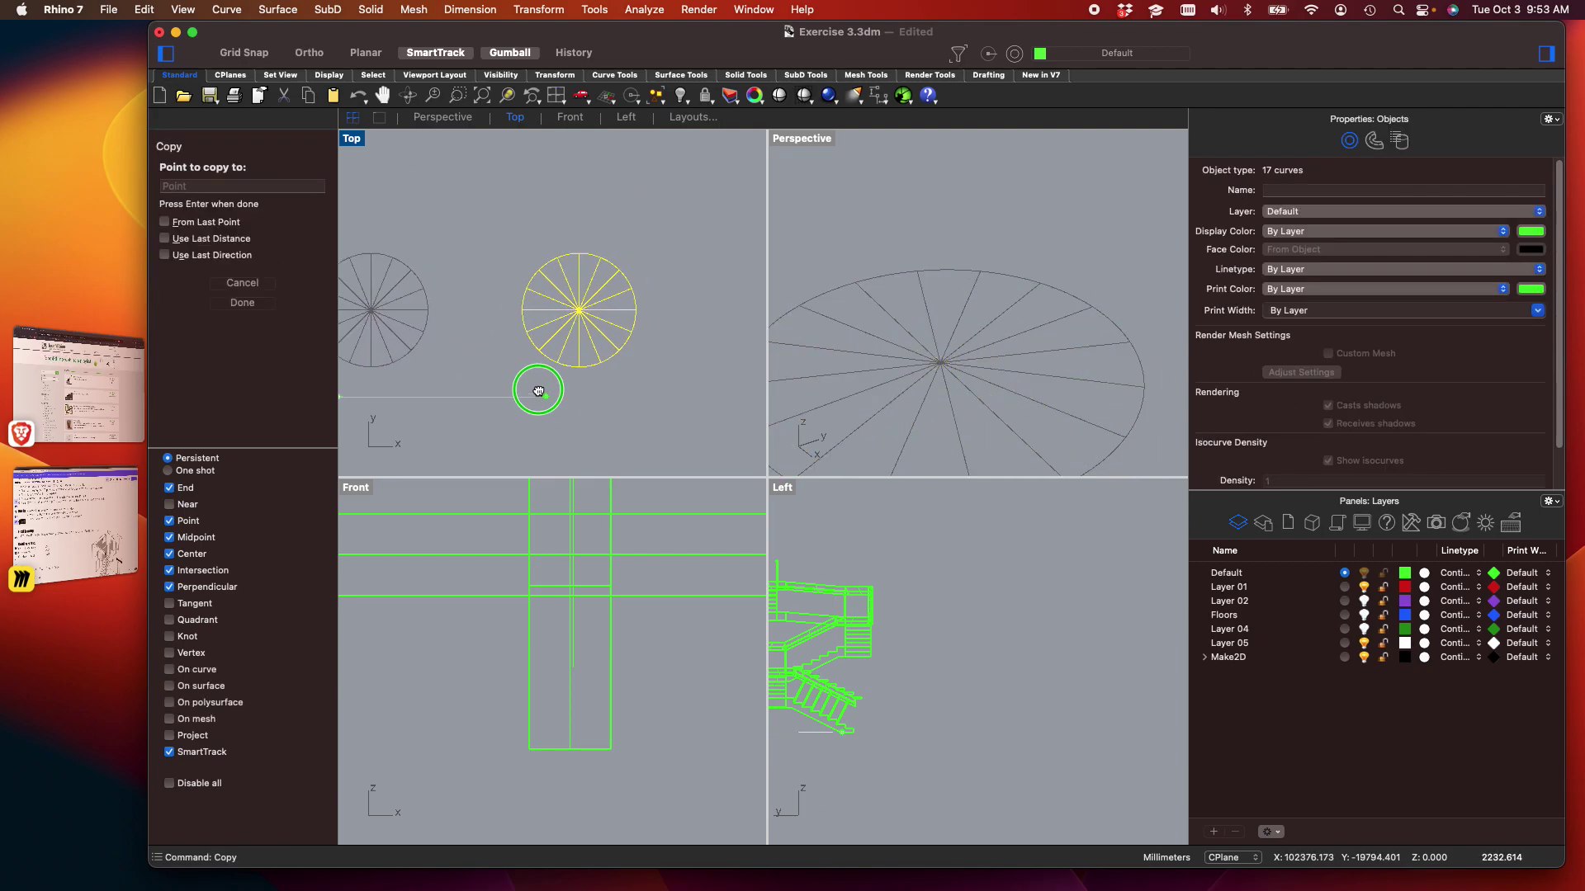
{"action": "key", "text": "Escape"}
Trim the copied circle and radii to the double wedge between the upper vertical and upper-right diagonal radii, removing its middle radius
{"action": "scroll", "coordinate": [600, 291], "scroll_direction": "up", "scroll_amount": 4}
{"action": "left_click_drag", "start_coordinate": [649, 449], "coordinate": [407, 258]}
{"action": "type", "text": "Trim"}
{"action": "key", "text": "Return"}
{"action": "scroll", "coordinate": [499, 245], "scroll_direction": "up", "scroll_amount": 1}
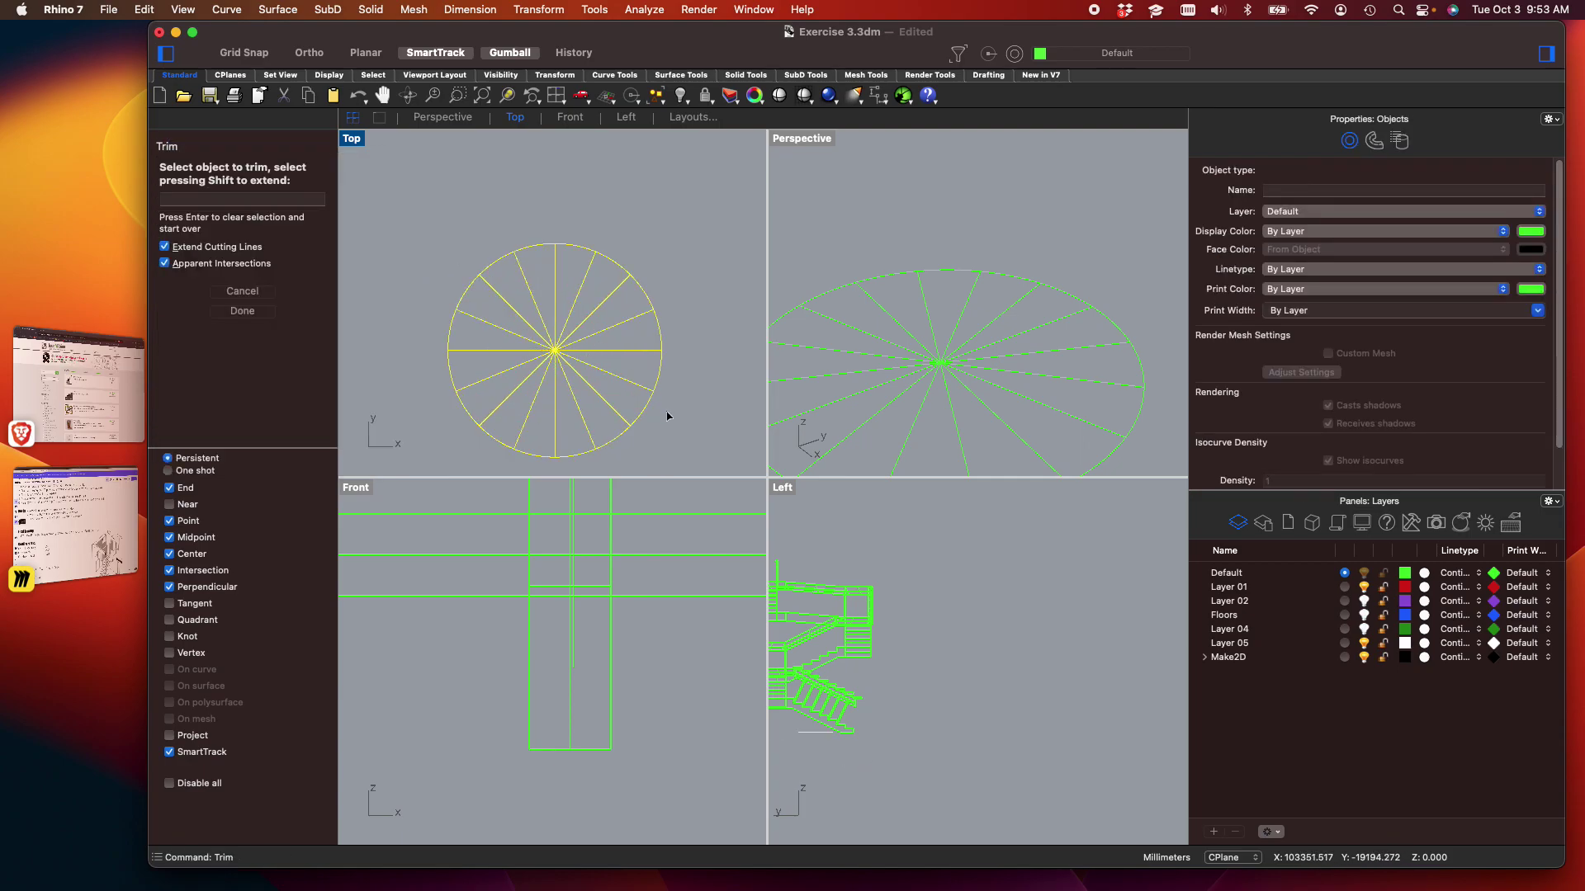
{"action": "left_click_drag", "start_coordinate": [609, 324], "coordinate": [630, 308]}
{"action": "left_click_drag", "start_coordinate": [409, 387], "coordinate": [411, 388]}
{"action": "left_click_drag", "start_coordinate": [518, 391], "coordinate": [428, 248]}
{"action": "scroll", "coordinate": [609, 265], "scroll_direction": "up", "scroll_amount": 2}
{"action": "left_click_drag", "start_coordinate": [691, 352], "coordinate": [661, 297]}
{"action": "scroll", "coordinate": [661, 309], "scroll_direction": "down", "scroll_amount": 2}
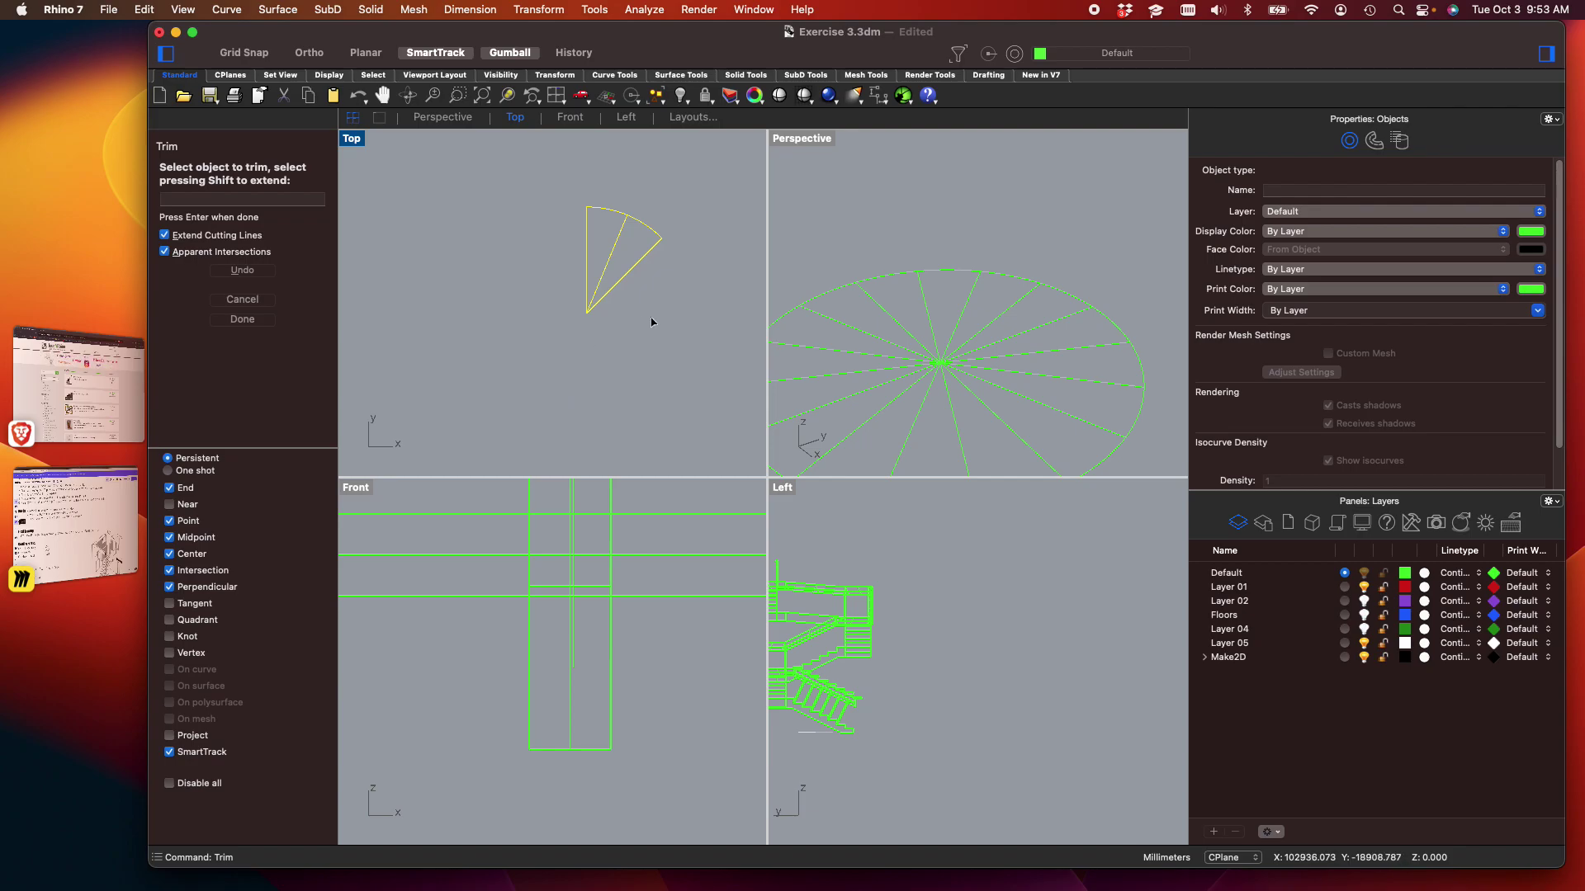
{"action": "key", "text": "Return"}
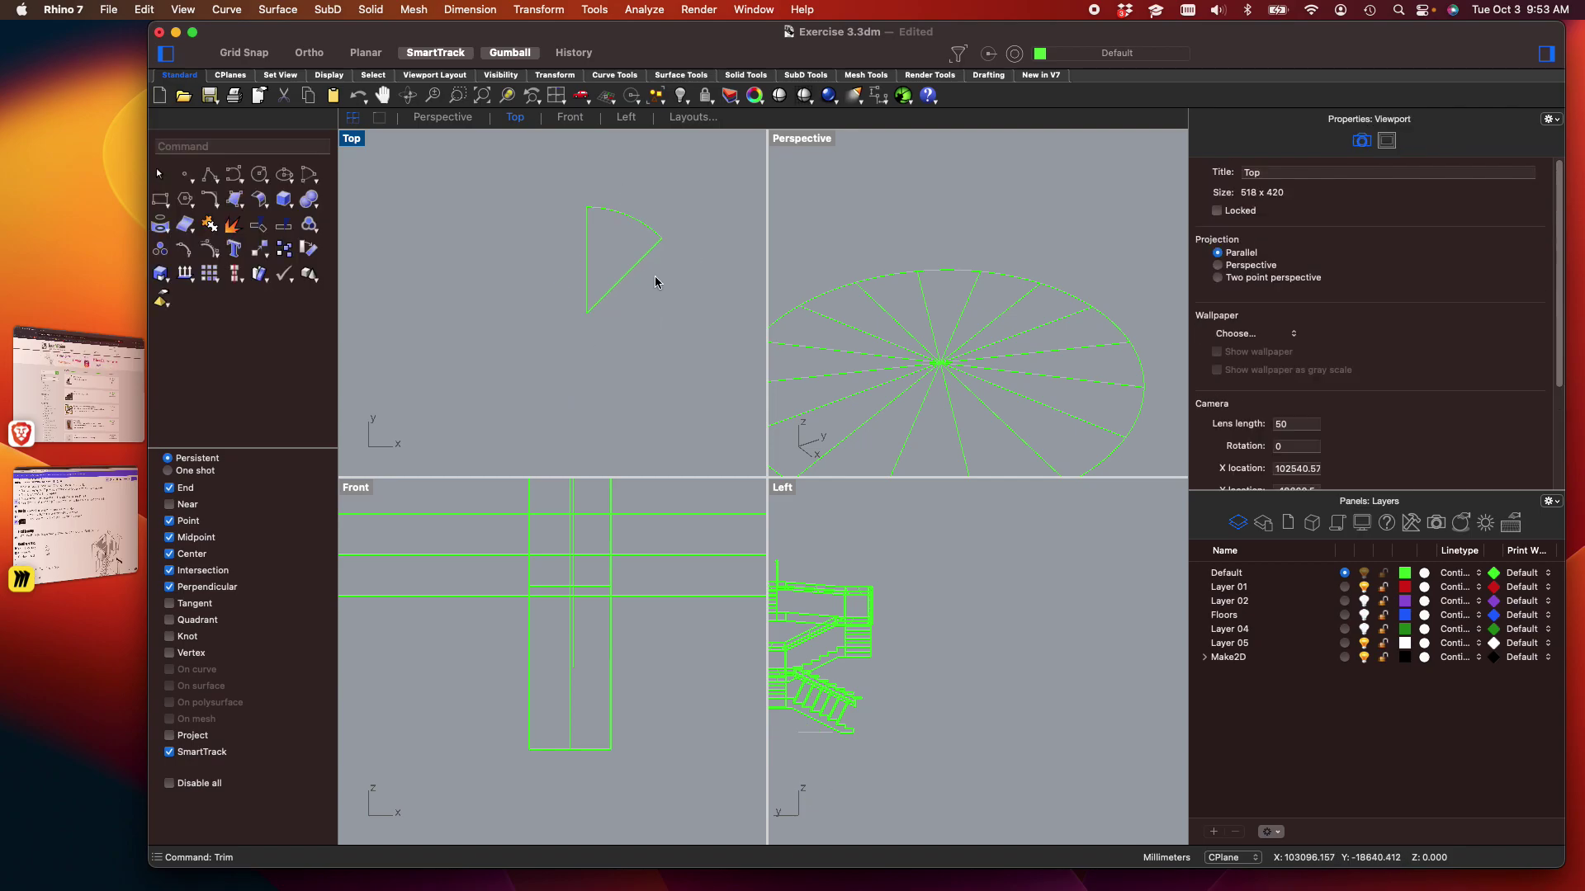
Join the arc and two radii of the trimmed double wedge into one closed curve
{"action": "left_click_drag", "start_coordinate": [677, 312], "coordinate": [517, 184]}
{"action": "type", "text": "join"}
{"action": "key", "text": "Return"}
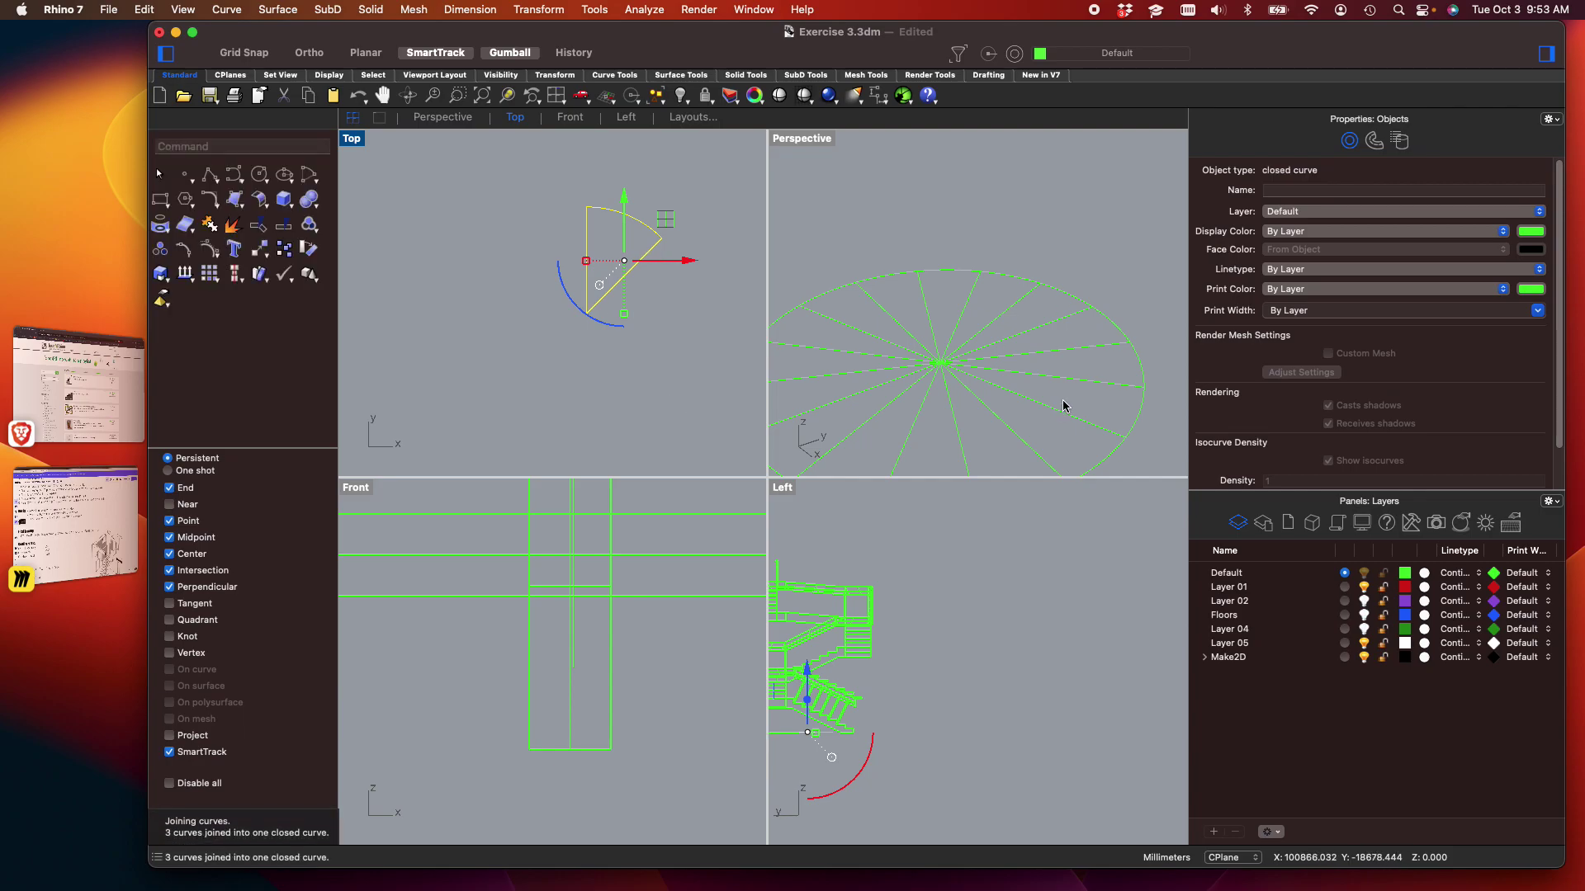
Extrude the joined sector curve as a solid about 92 mm high beside the divided circle
{"action": "scroll", "coordinate": [891, 293], "scroll_direction": "down", "scroll_amount": 5}
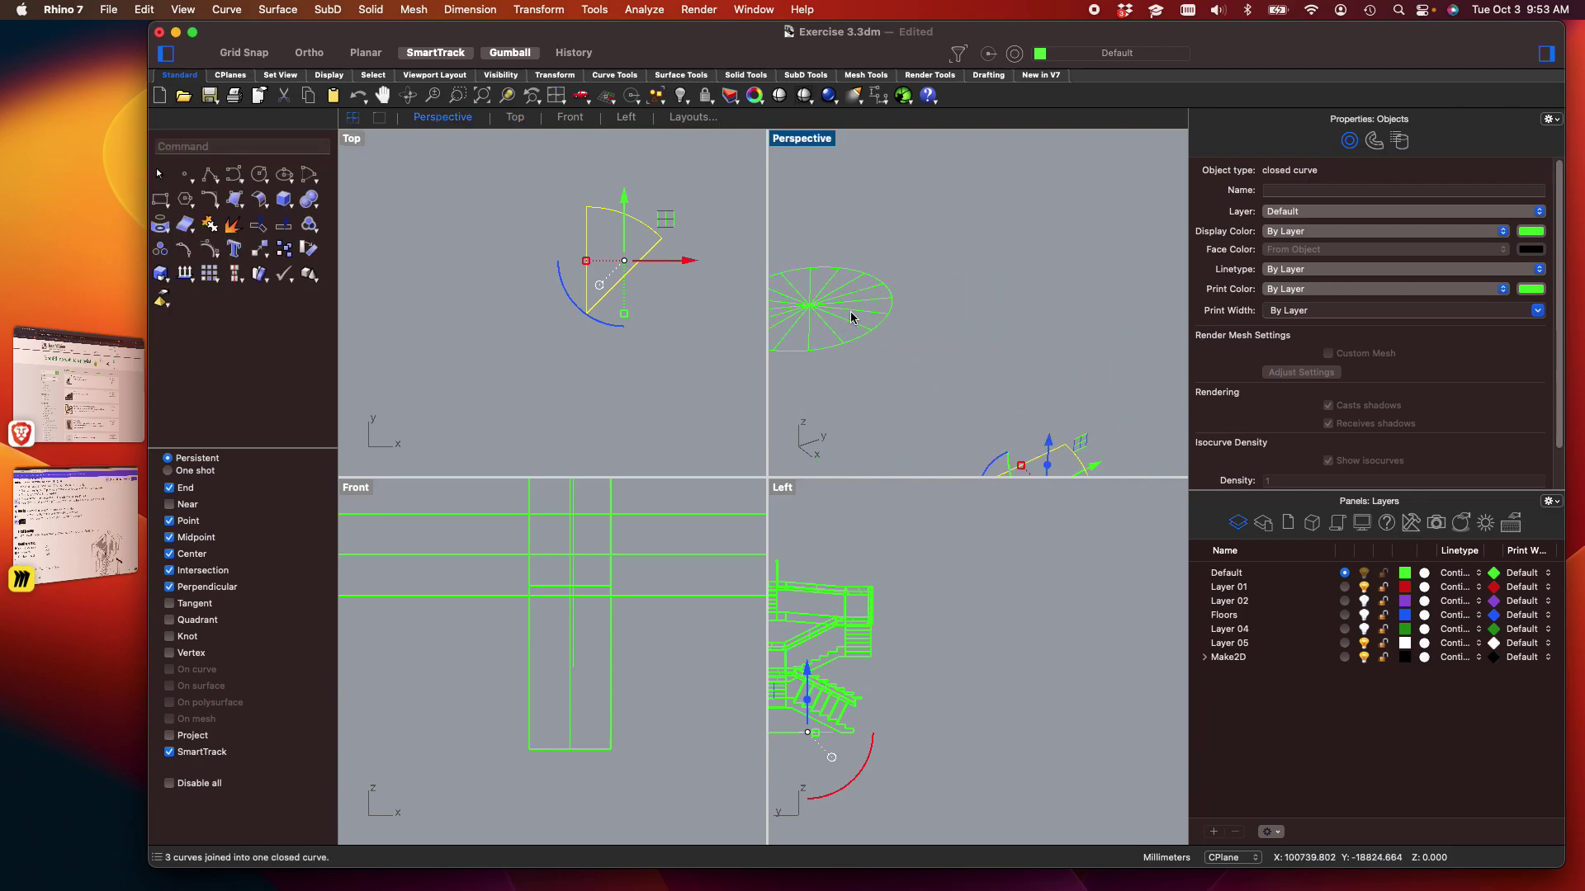
{"action": "scroll", "coordinate": [905, 324], "scroll_direction": "down", "scroll_amount": 5}
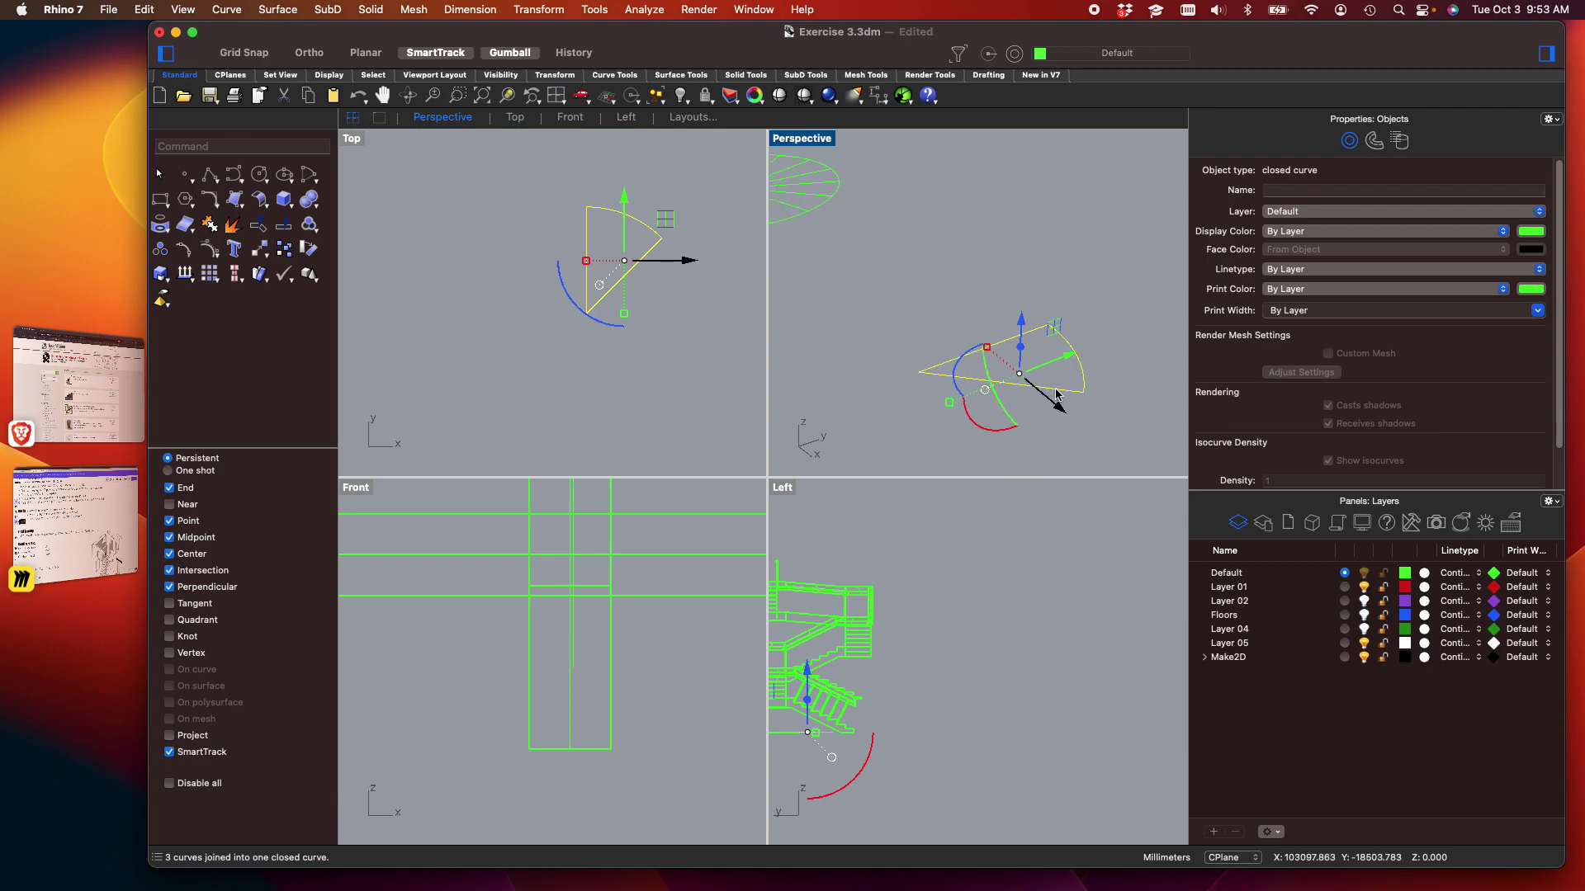
{"action": "type", "text": "Extrude"}
{"action": "key", "text": "Return"}
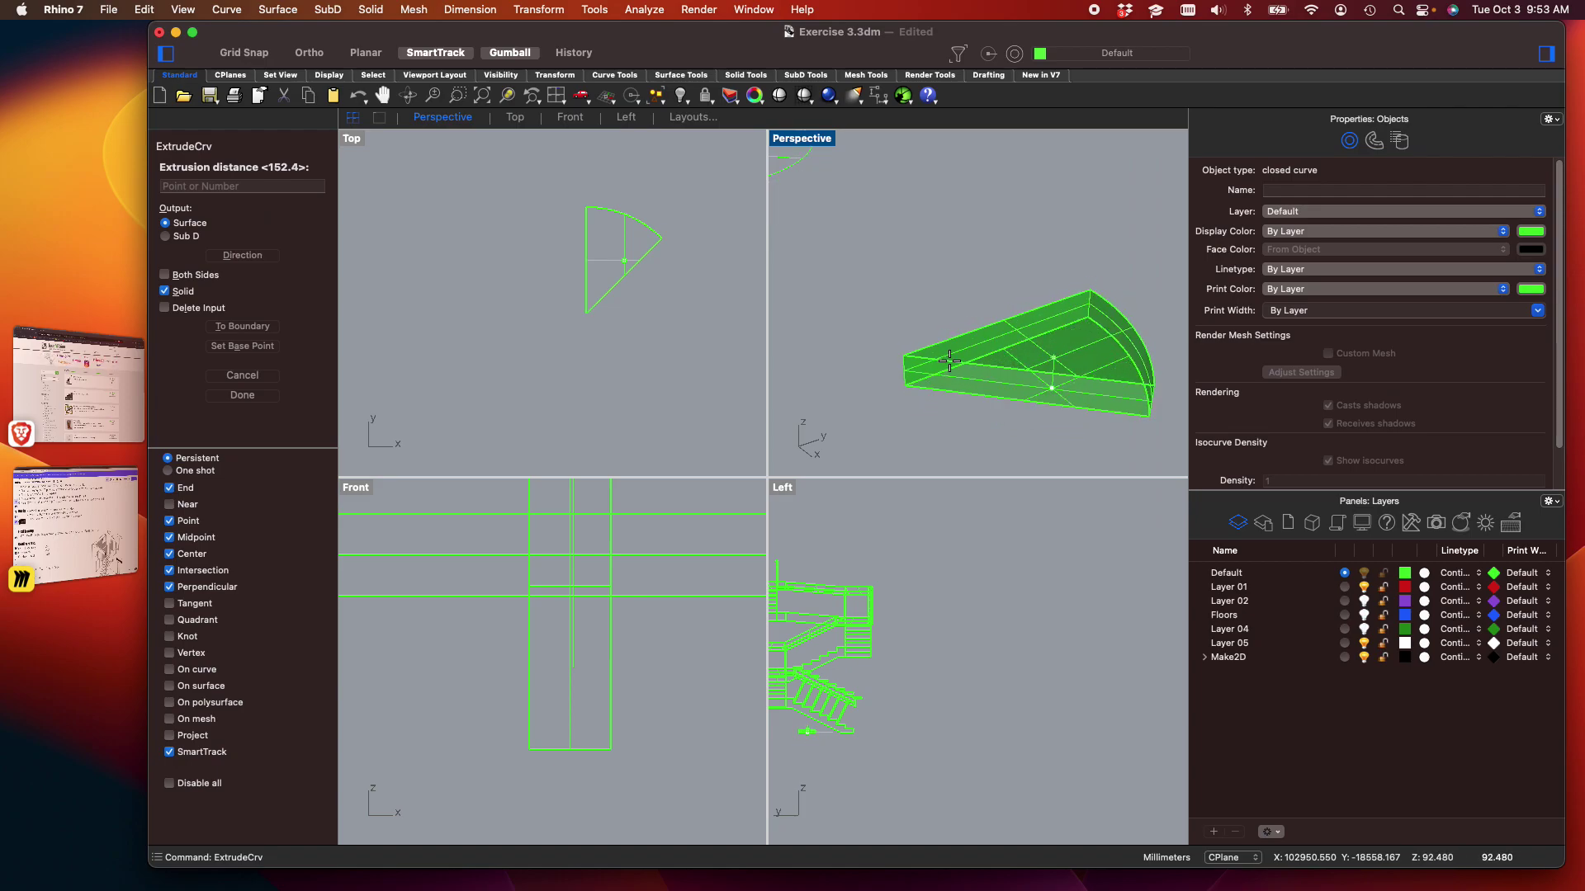
{"action": "left_click", "coordinate": [950, 363]}
{"action": "scroll", "coordinate": [870, 318], "scroll_direction": "down", "scroll_amount": 5}
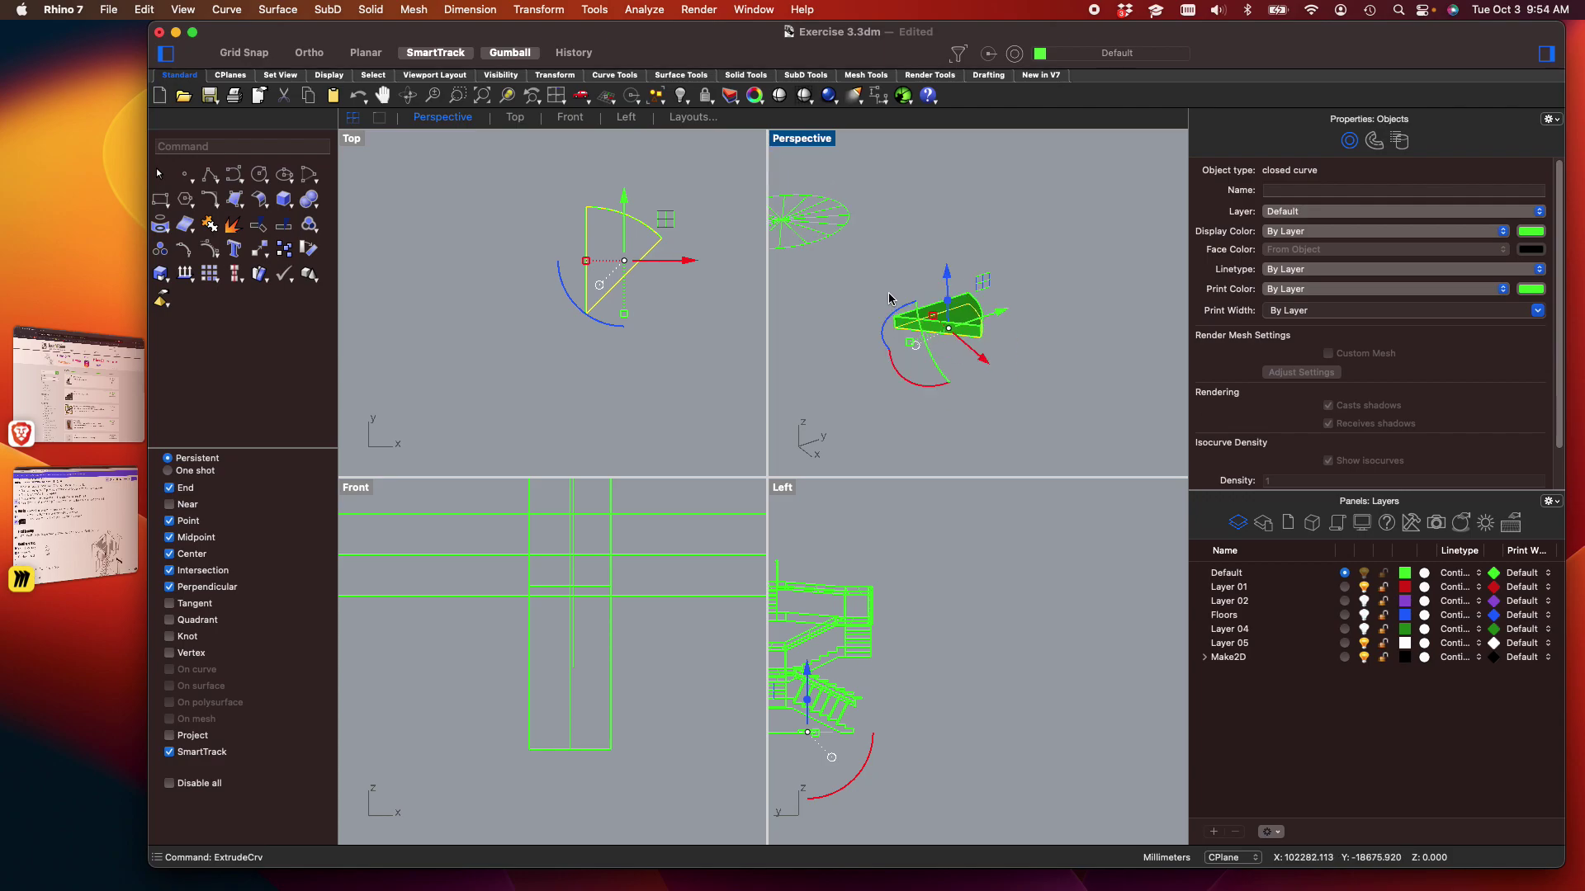
Move the closed sector curve from its apex to the center of the original divided circle
{"action": "type", "text": "move"}
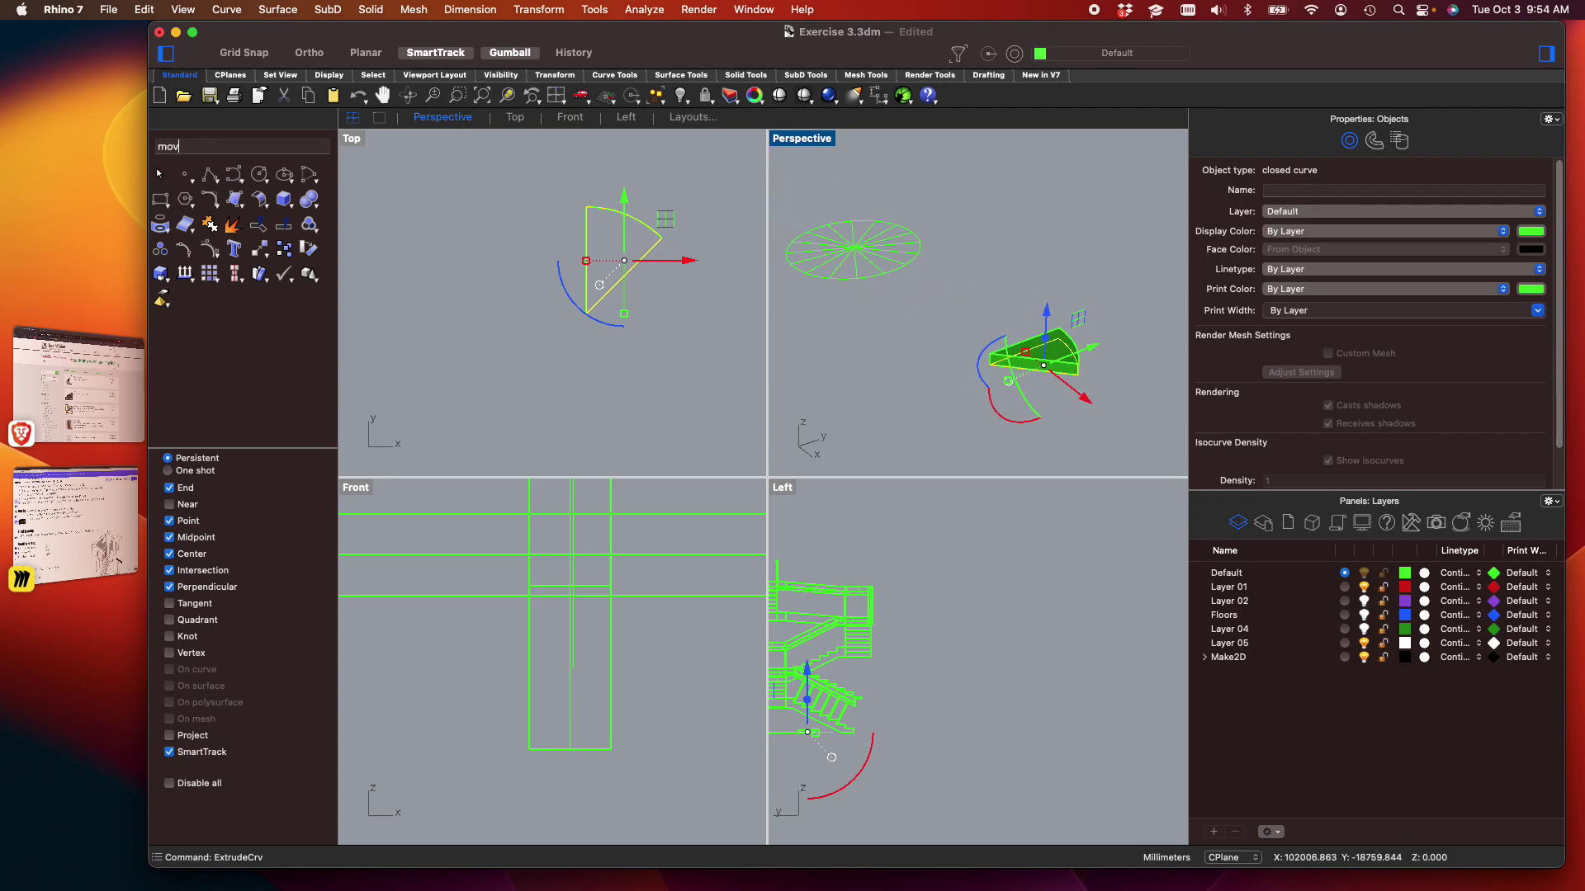
{"action": "key", "text": "Return"}
{"action": "scroll", "coordinate": [993, 367], "scroll_direction": "up", "scroll_amount": 4}
{"action": "left_click", "coordinate": [990, 377]}
{"action": "scroll", "coordinate": [982, 372], "scroll_direction": "down", "scroll_amount": 5}
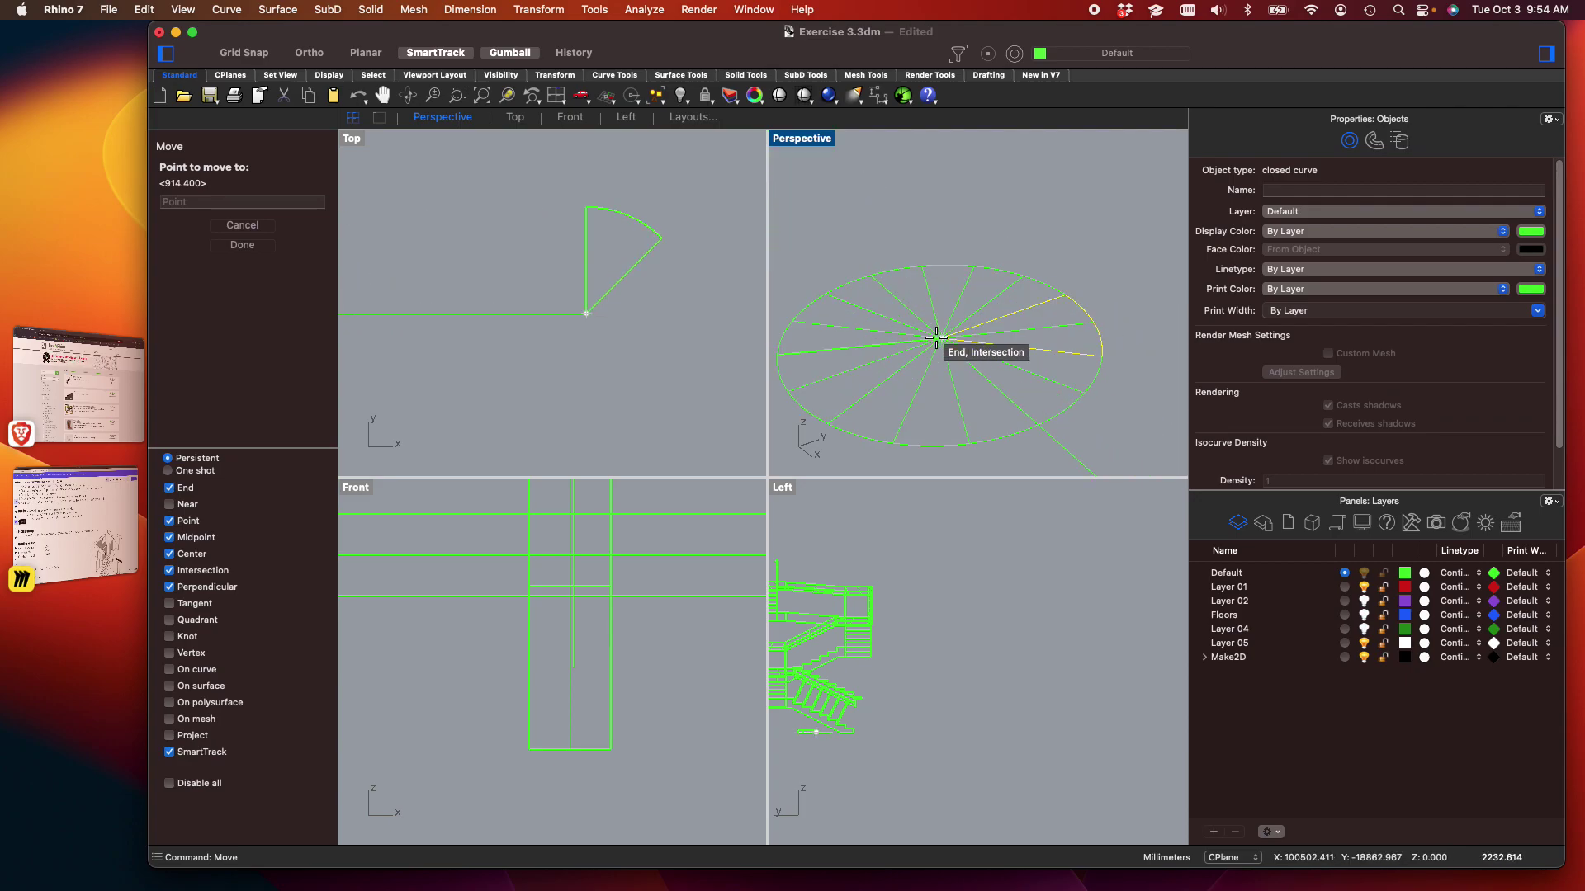
{"action": "left_click", "coordinate": [993, 441]}
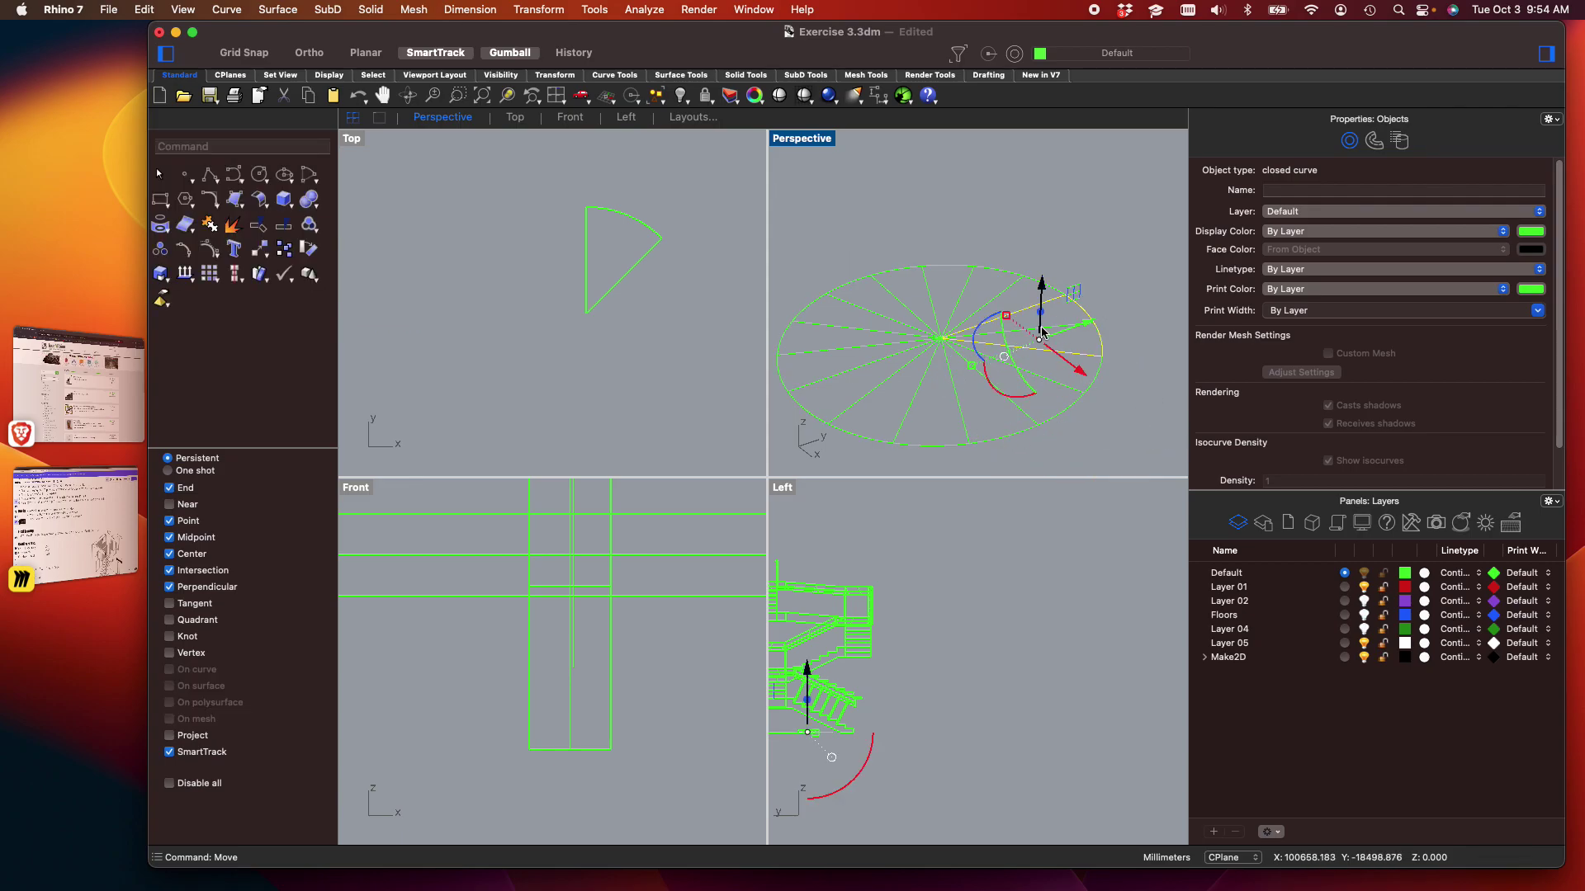
{"action": "scroll", "coordinate": [1056, 356], "scroll_direction": "down", "scroll_amount": 3}
{"action": "scroll", "coordinate": [1048, 347], "scroll_direction": "up", "scroll_amount": 5}
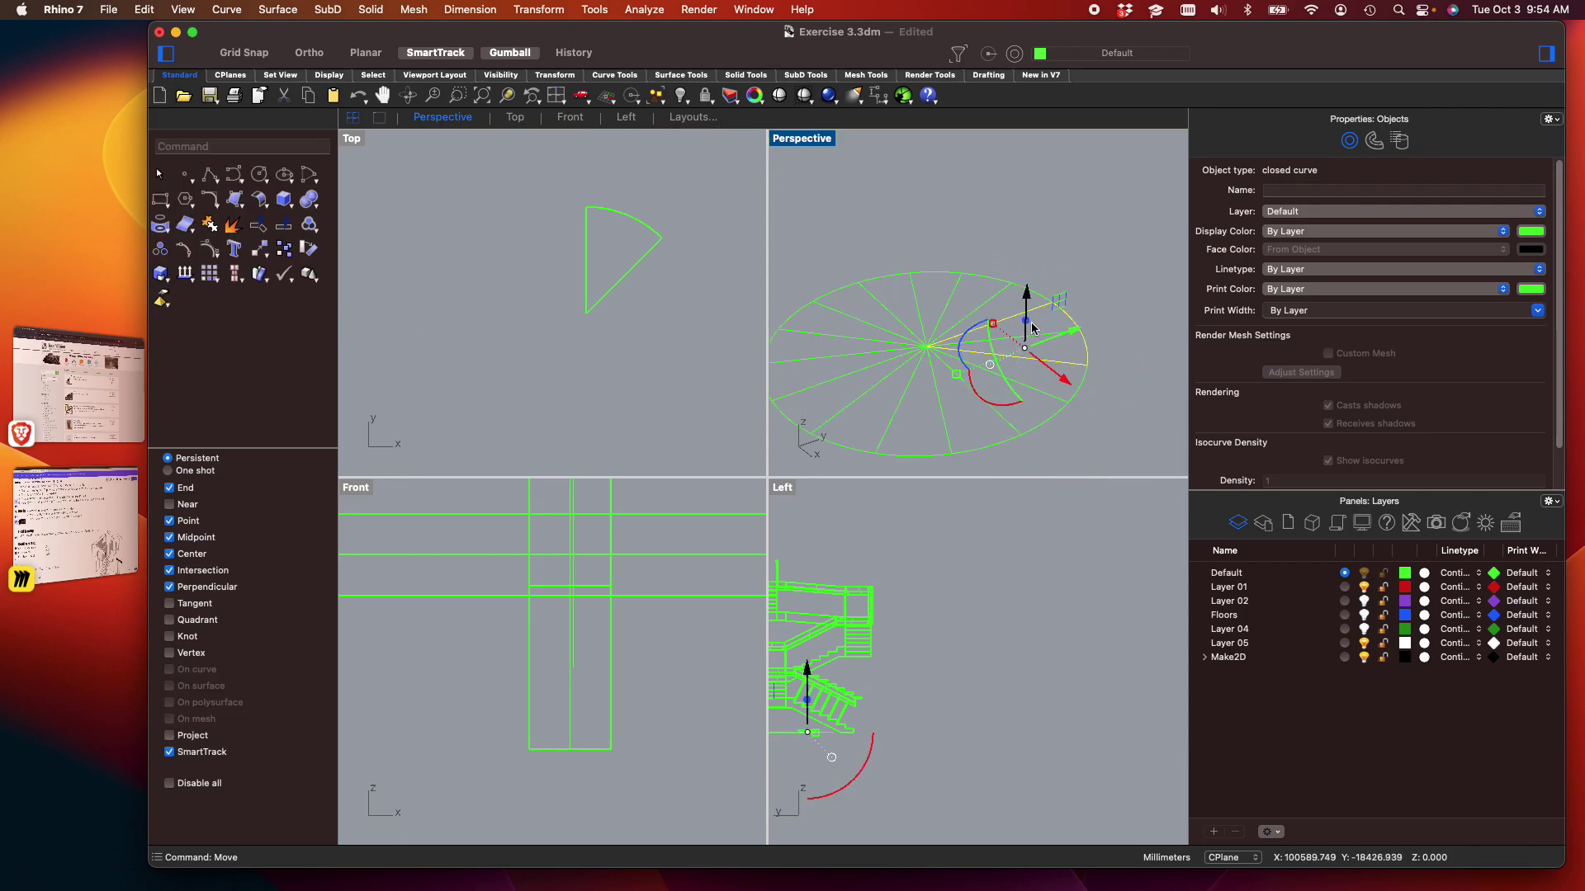
Extrude the moved sector curve as a solid tread about 75 mm high on the divided circle
{"action": "type", "text": "extr"}
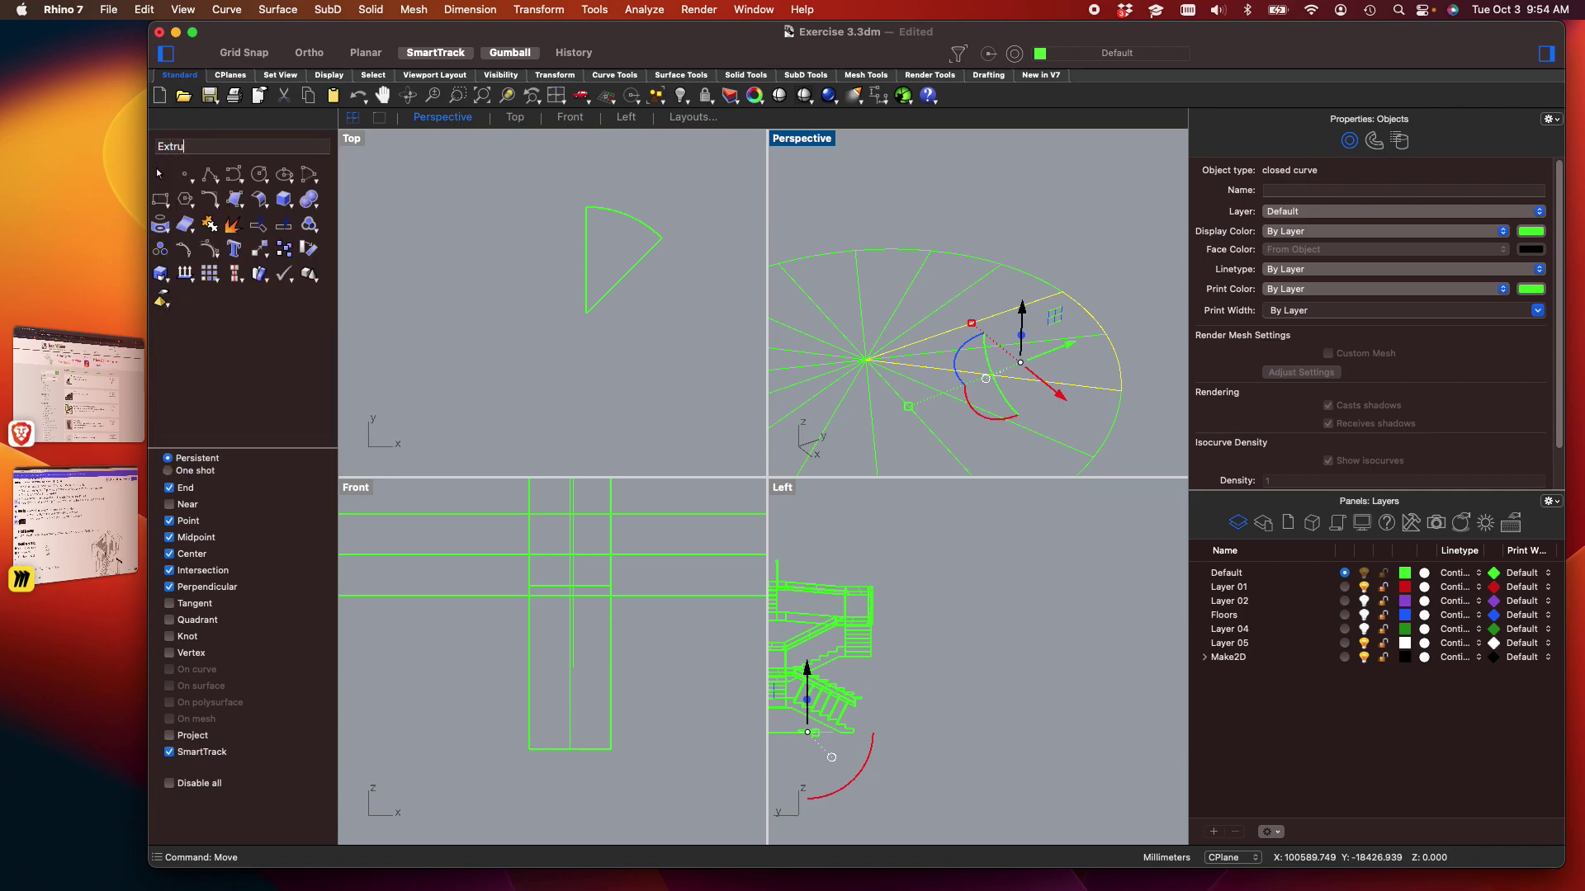
{"action": "type", "text": "udecrv"}
{"action": "key", "text": "Return"}
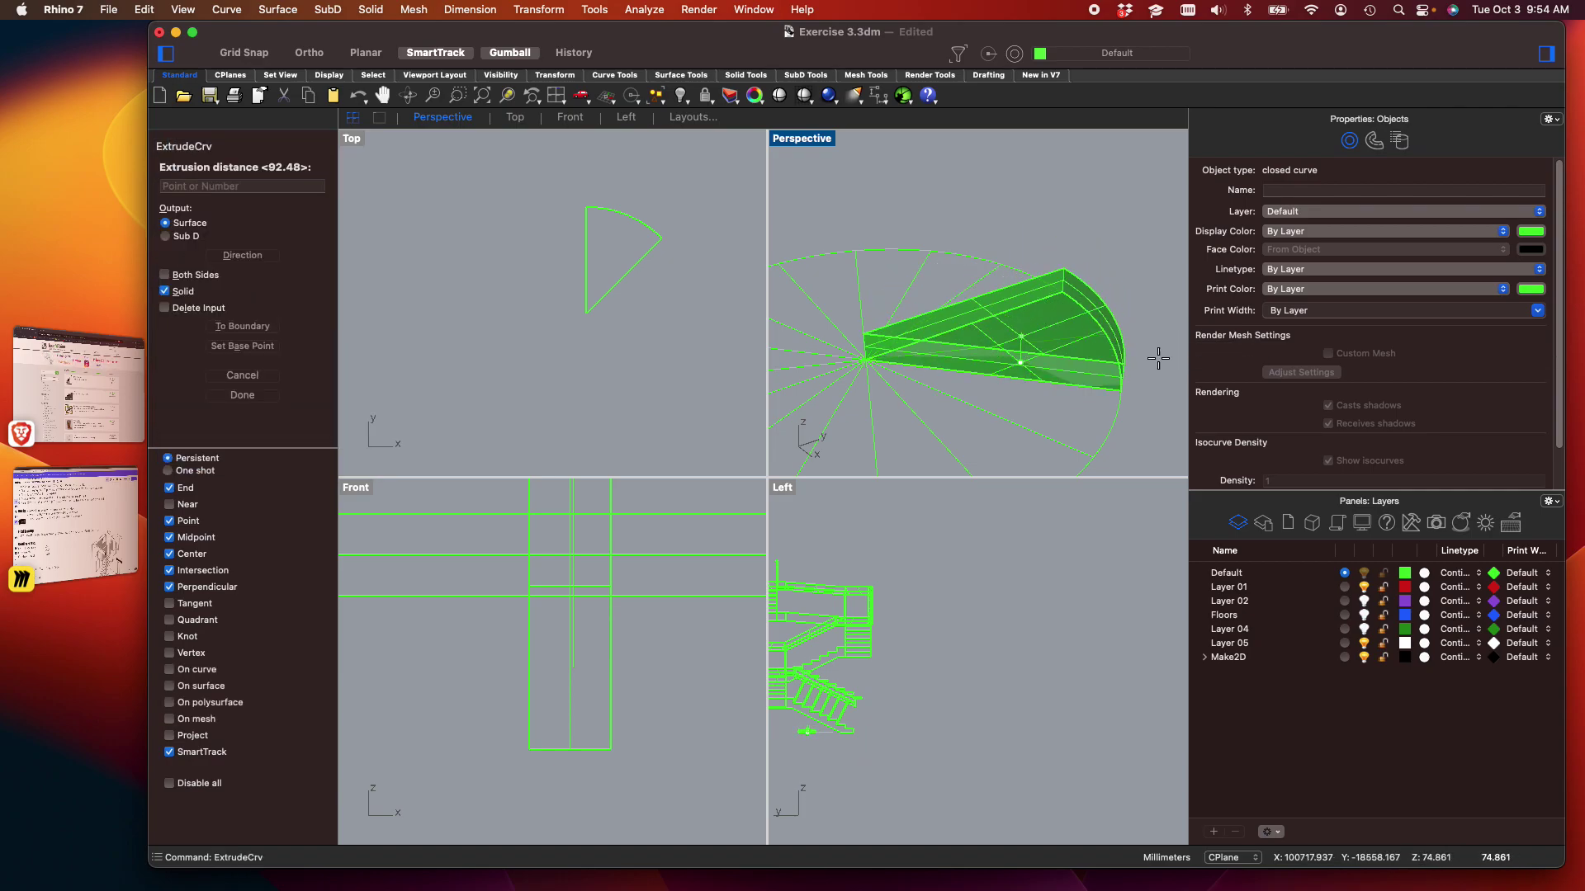
{"action": "left_click", "coordinate": [1157, 356]}
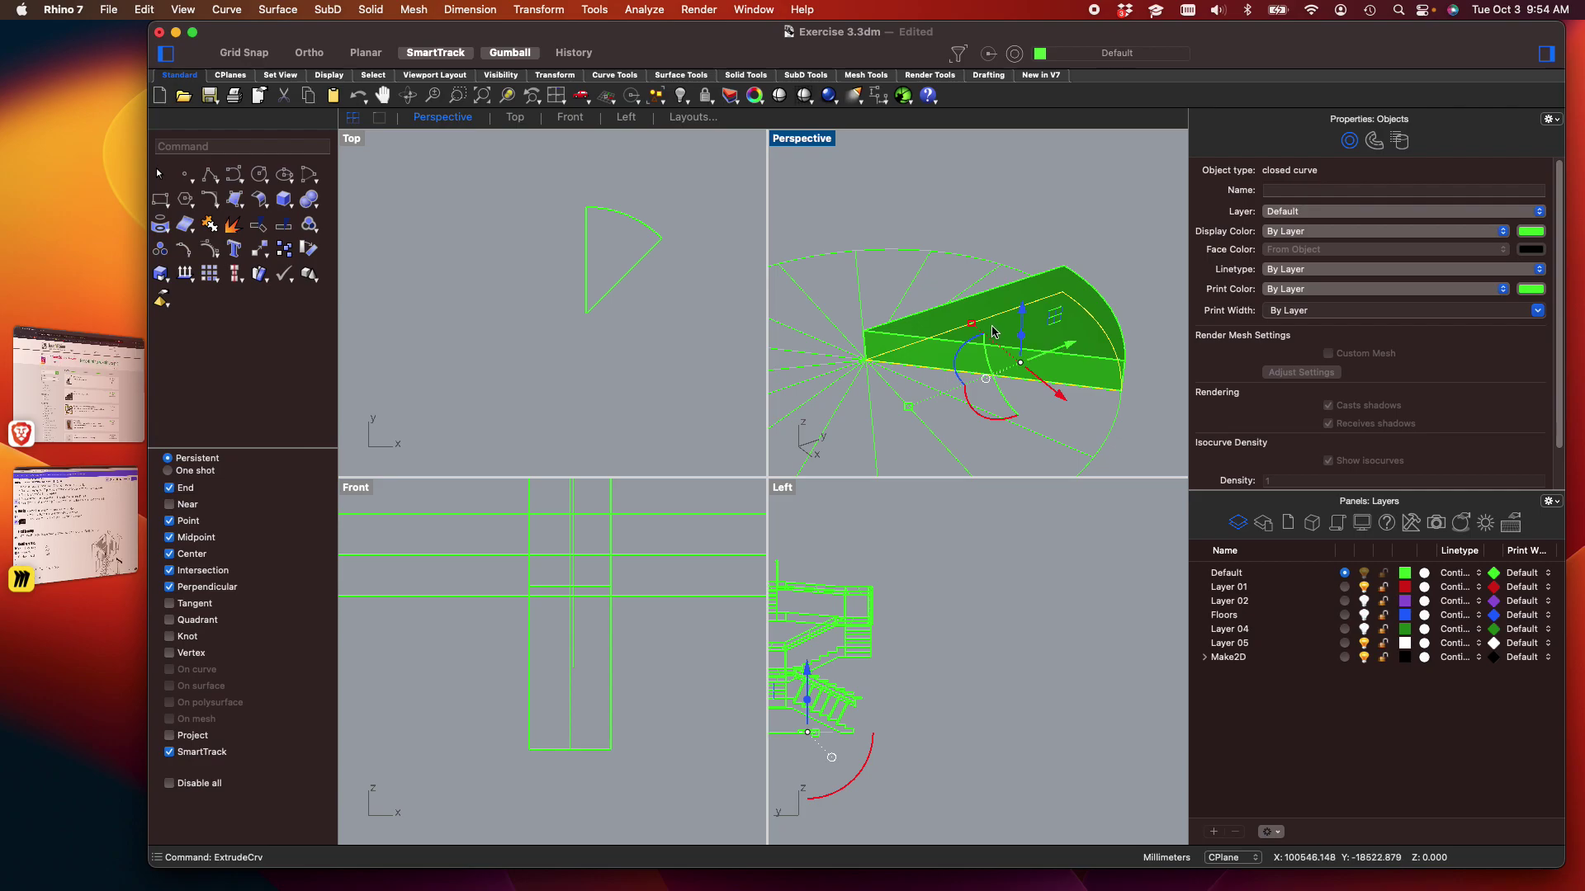
Polar-array the solid sector tread about the divided circle's center with 8 items over 360 degrees
{"action": "right_click_drag", "start_coordinate": [1086, 255], "coordinate": [1086, 280]}
{"action": "left_click", "coordinate": [1086, 280]}
{"action": "left_click", "coordinate": [1054, 333]}
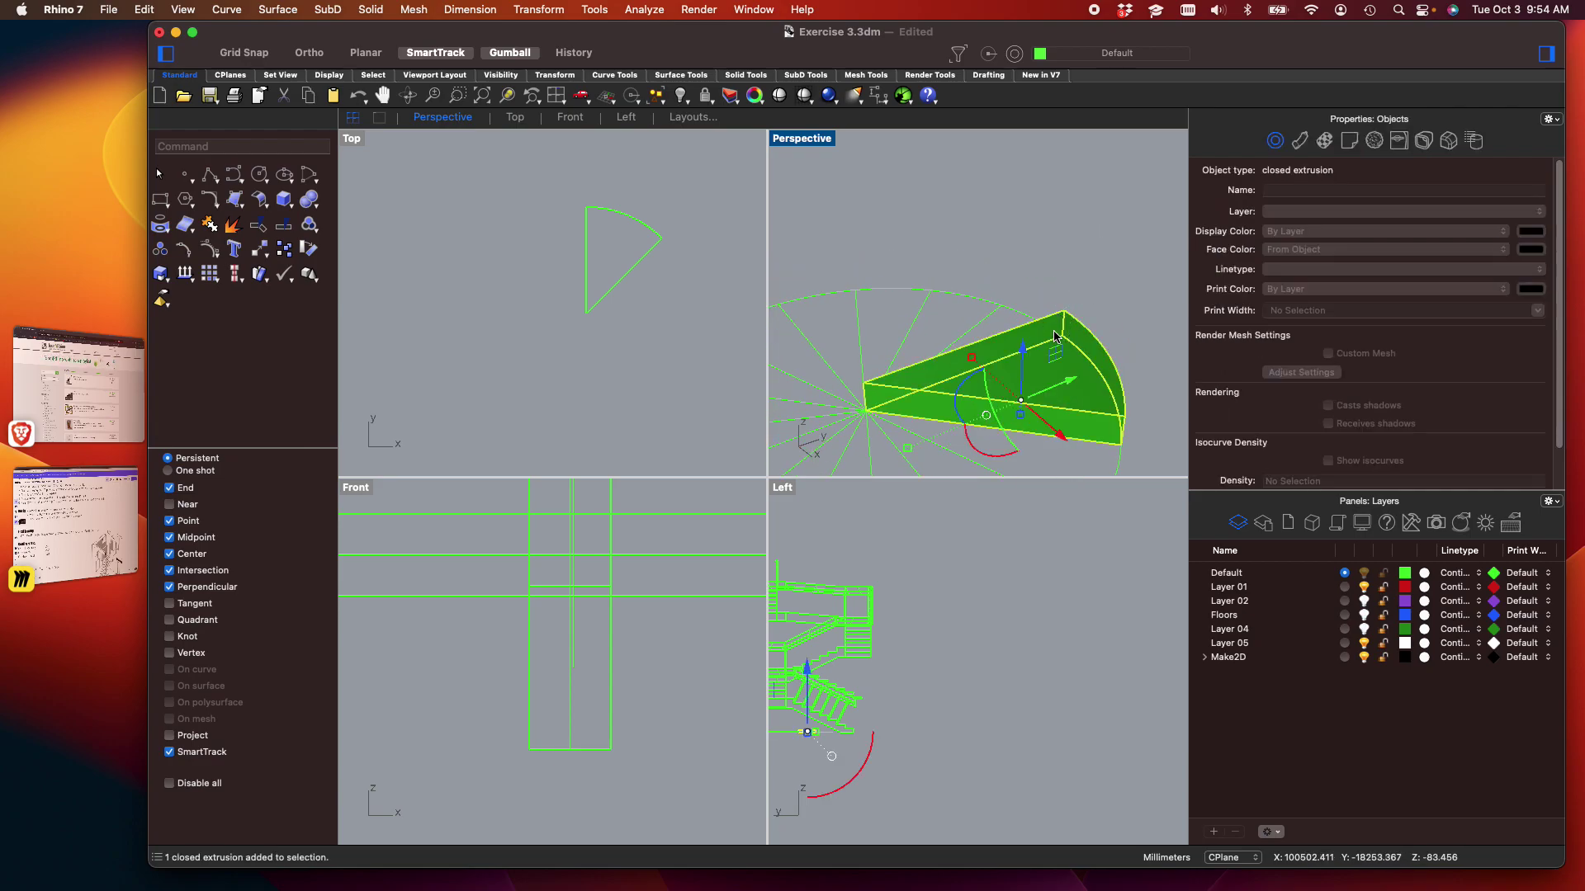
{"action": "scroll", "coordinate": [758, 395], "scroll_direction": "down", "scroll_amount": 5}
{"action": "scroll", "coordinate": [550, 356], "scroll_direction": "up", "scroll_amount": 3}
{"action": "type", "text": "polar"}
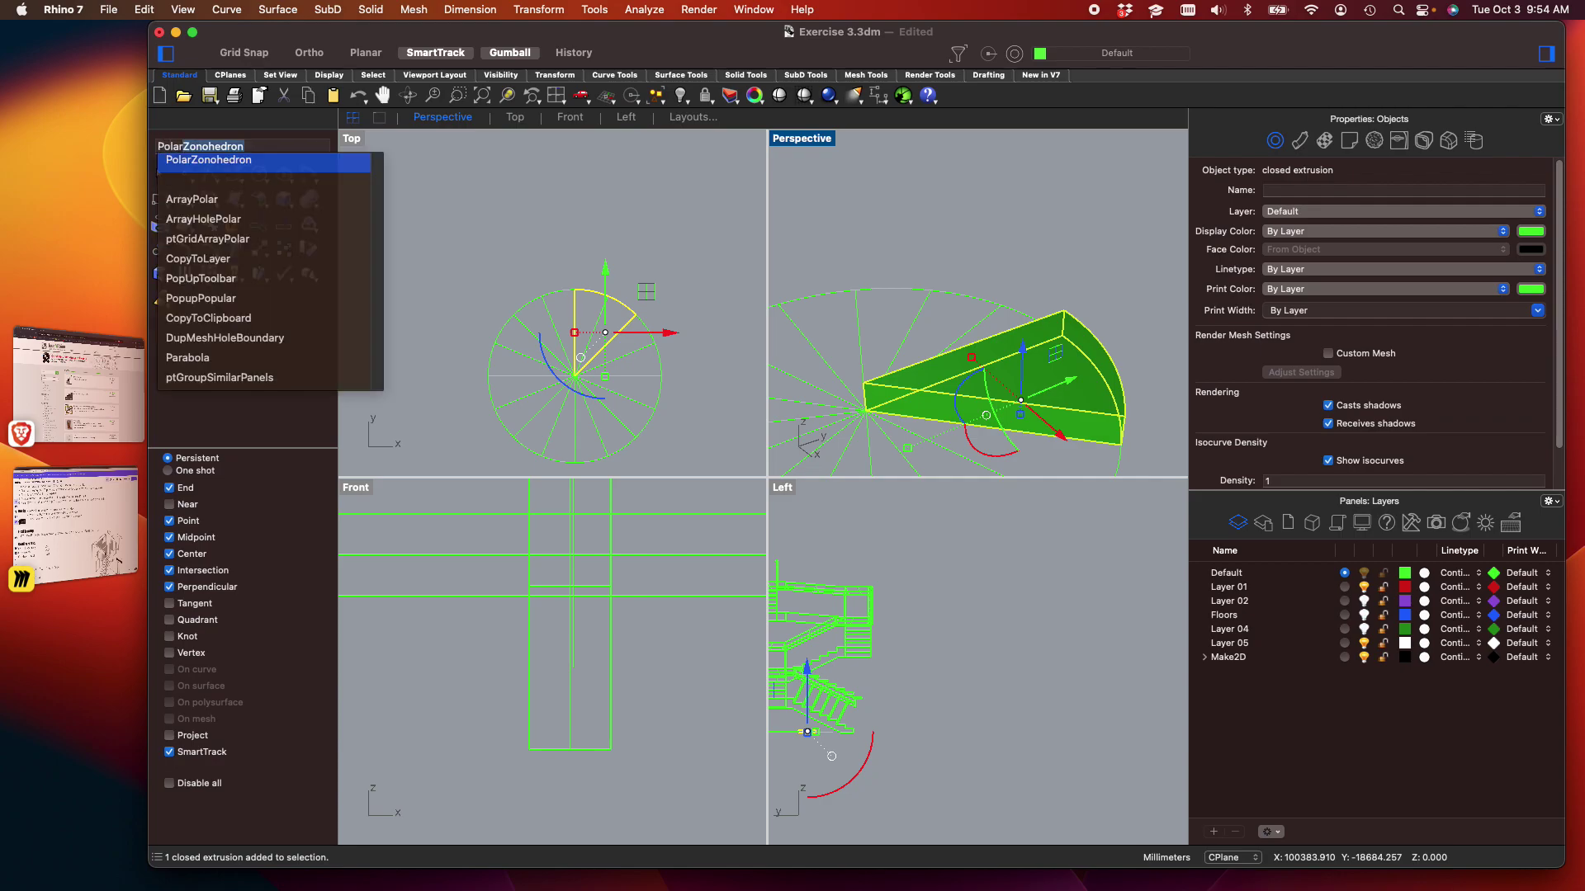
{"action": "key", "text": "Down"}
{"action": "key", "text": "Down"}
{"action": "key", "text": "Down"}
{"action": "key", "text": "Down"}
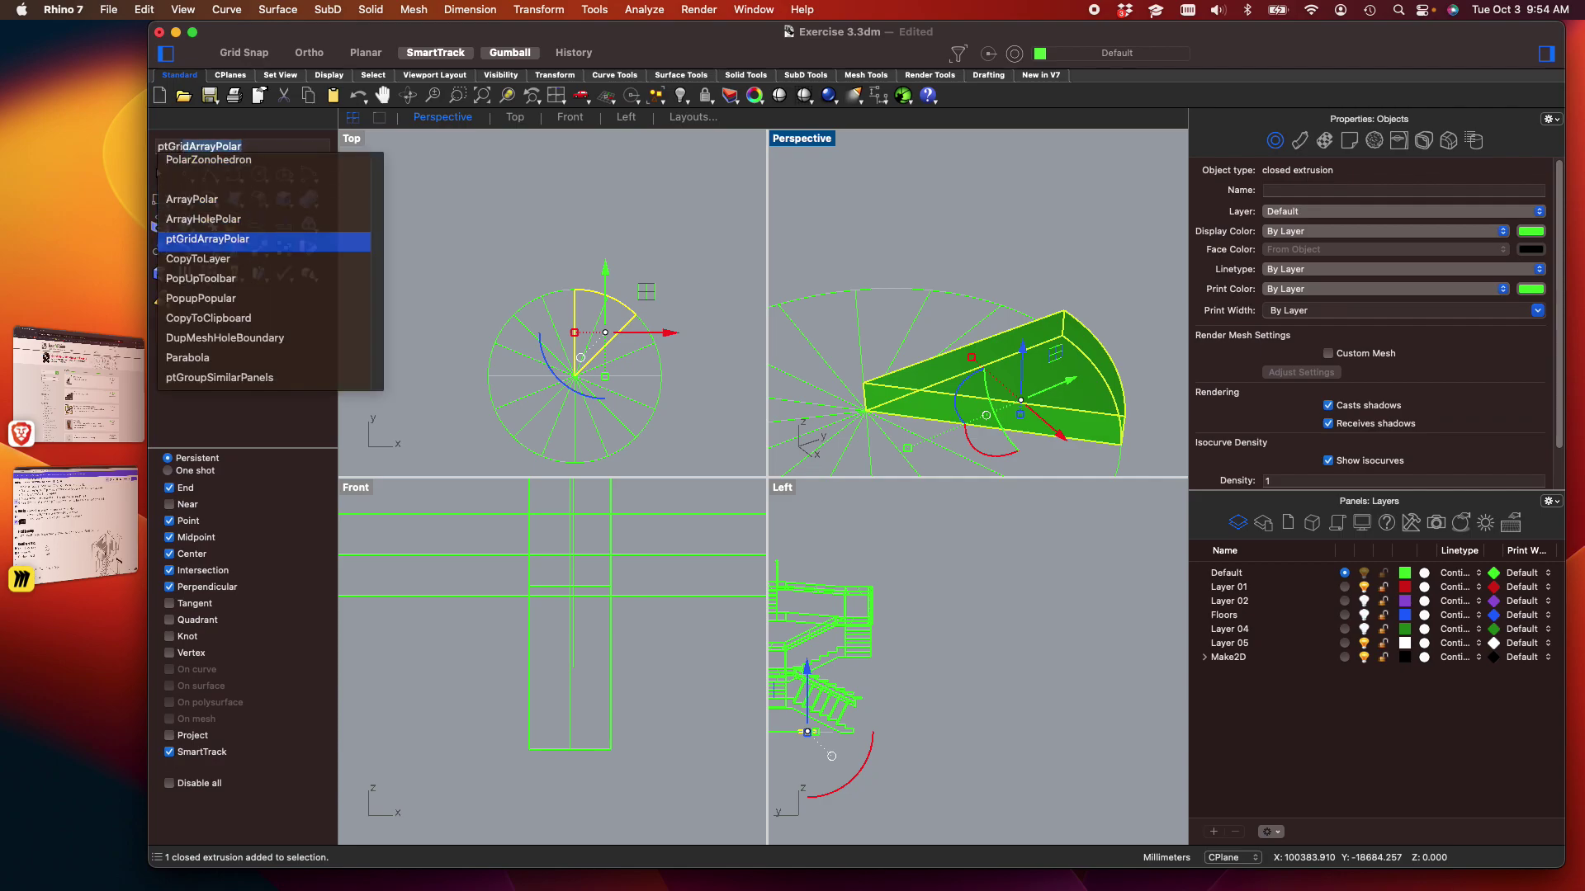
{"action": "key", "text": "Down"}
{"action": "key", "text": "Up"}
{"action": "key", "text": "Up"}
{"action": "key", "text": "Up"}
{"action": "key", "text": "Return"}
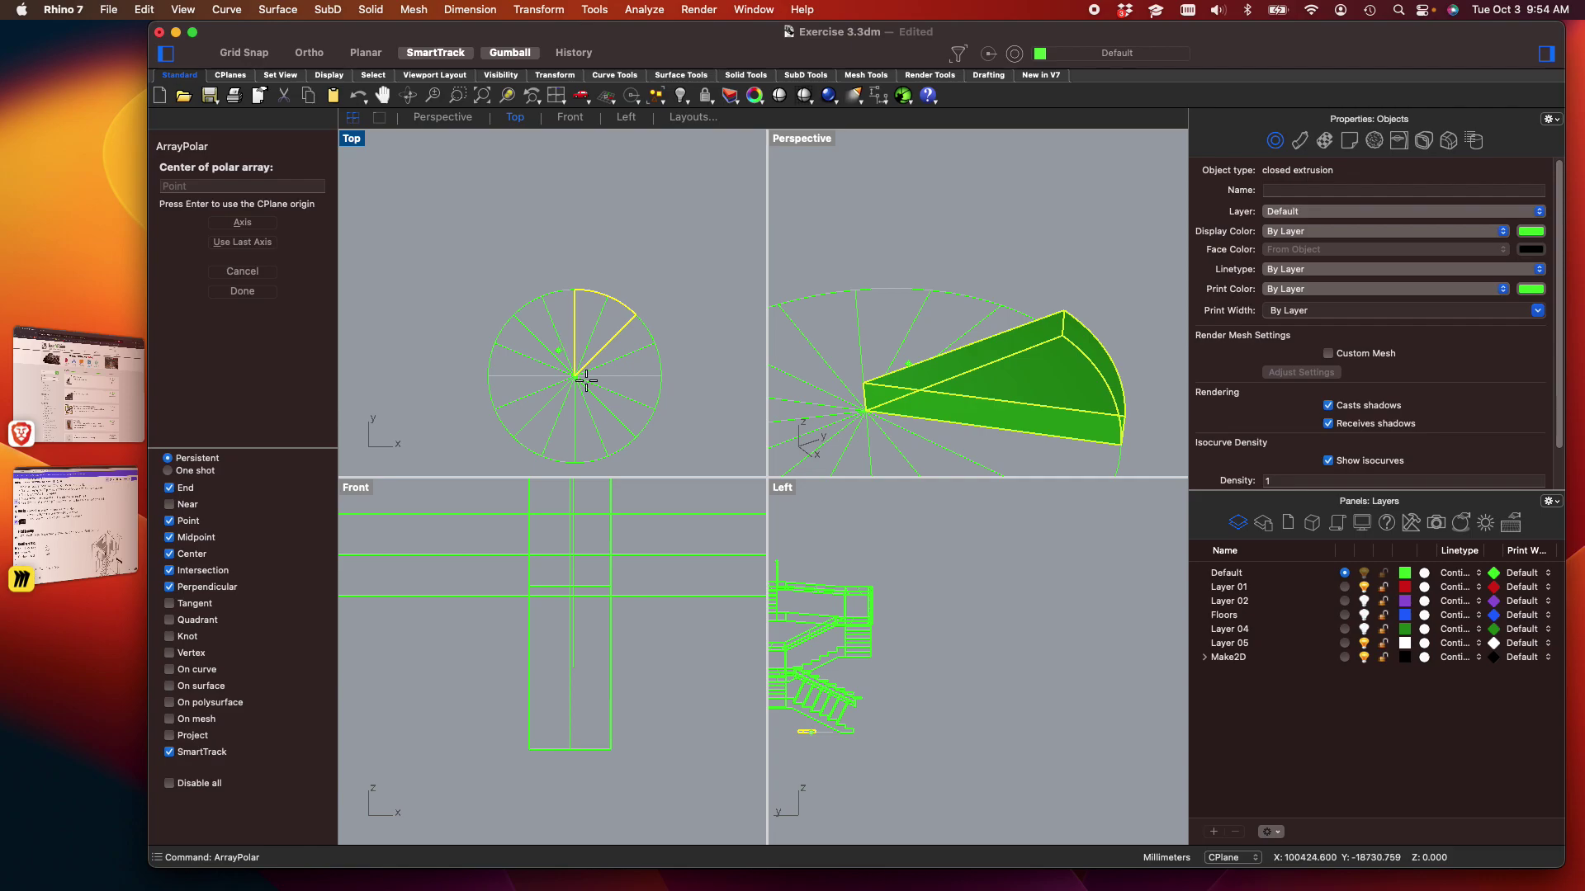
{"action": "scroll", "coordinate": [576, 380], "scroll_direction": "up", "scroll_amount": 3}
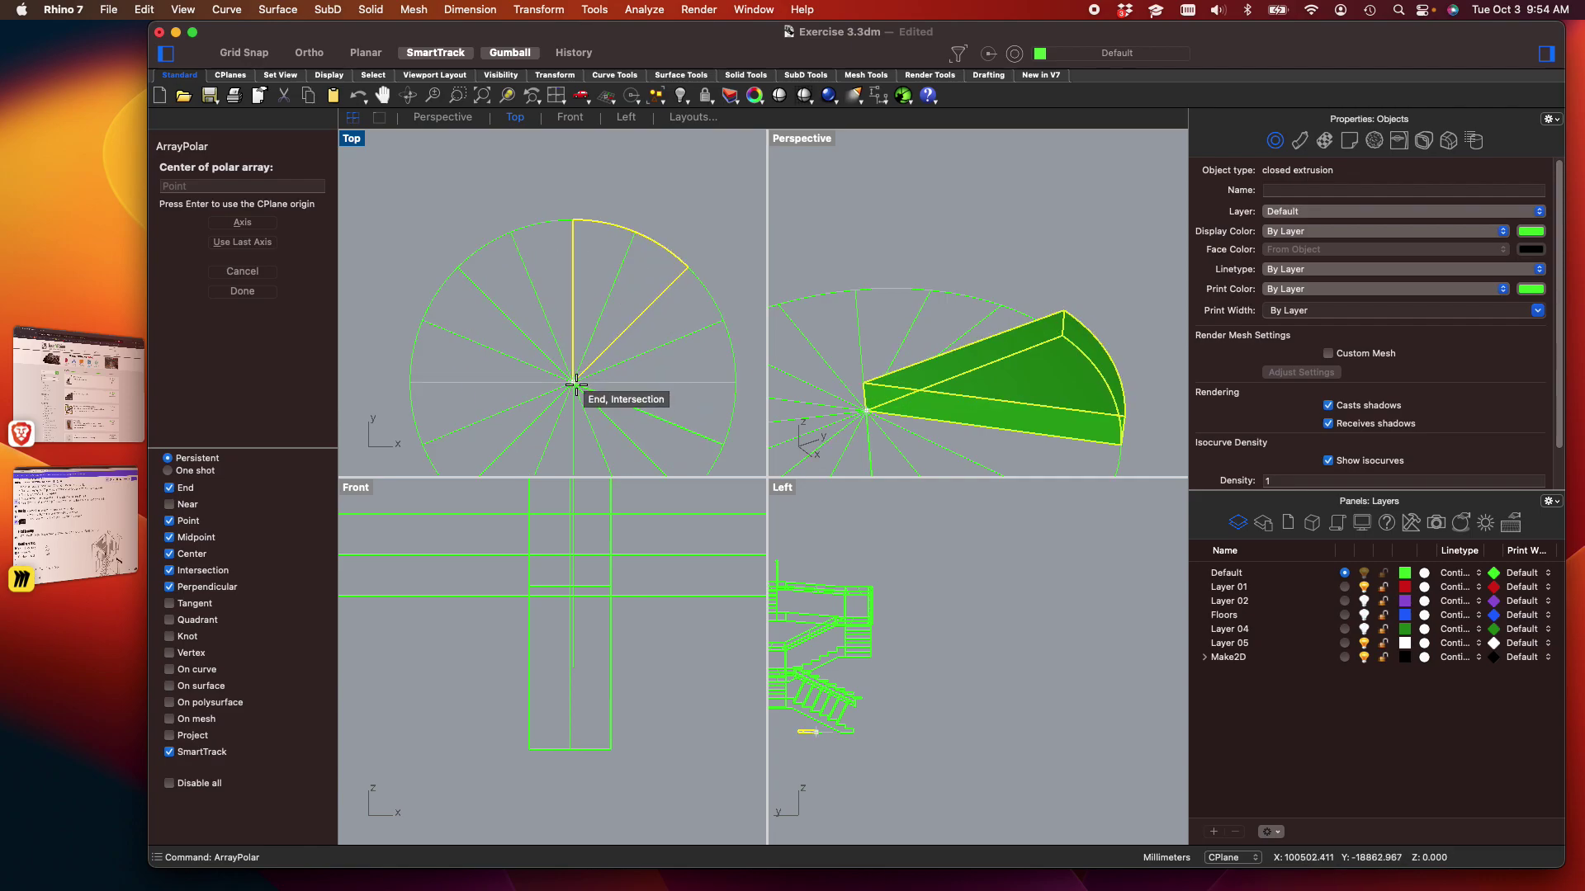
{"action": "left_click", "coordinate": [574, 382]}
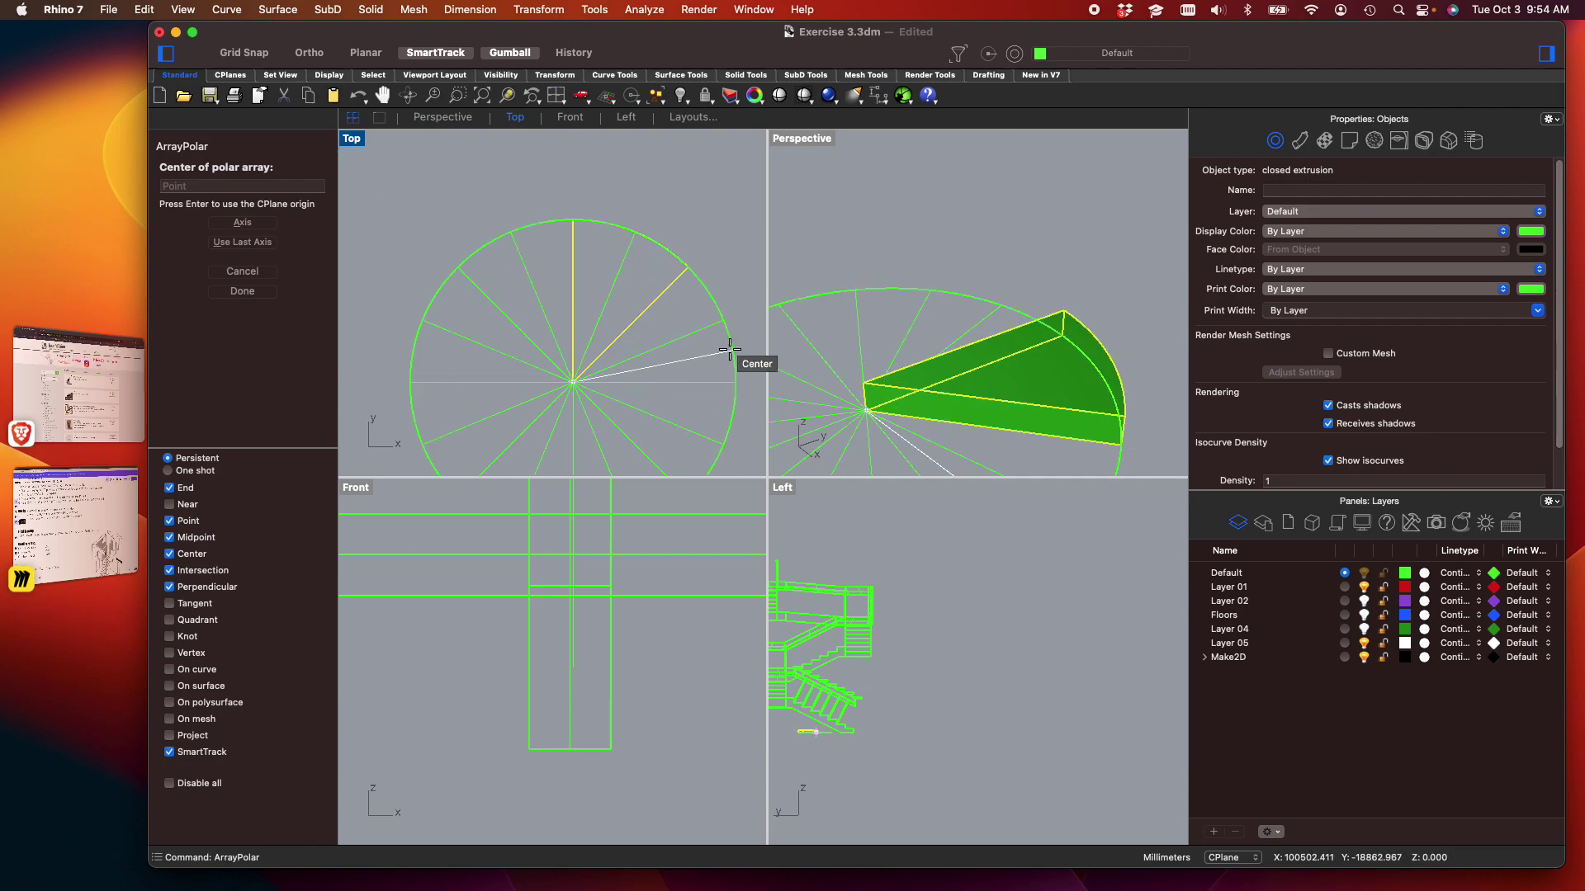
{"action": "left_click_drag", "start_coordinate": [226, 186], "coordinate": [151, 175]}
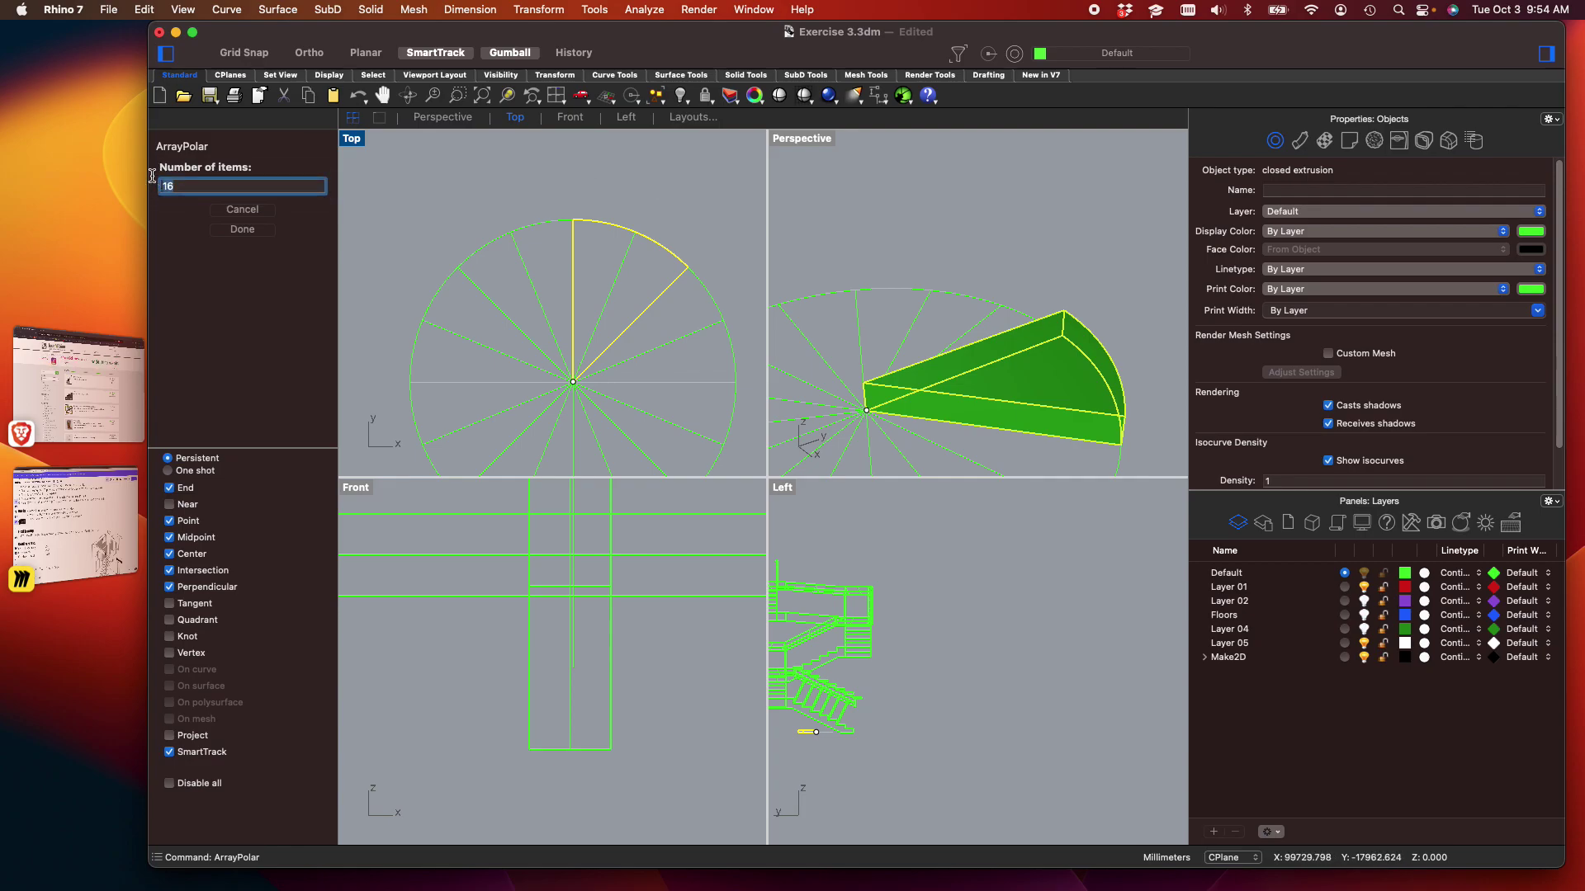
{"action": "key", "text": "Return"}
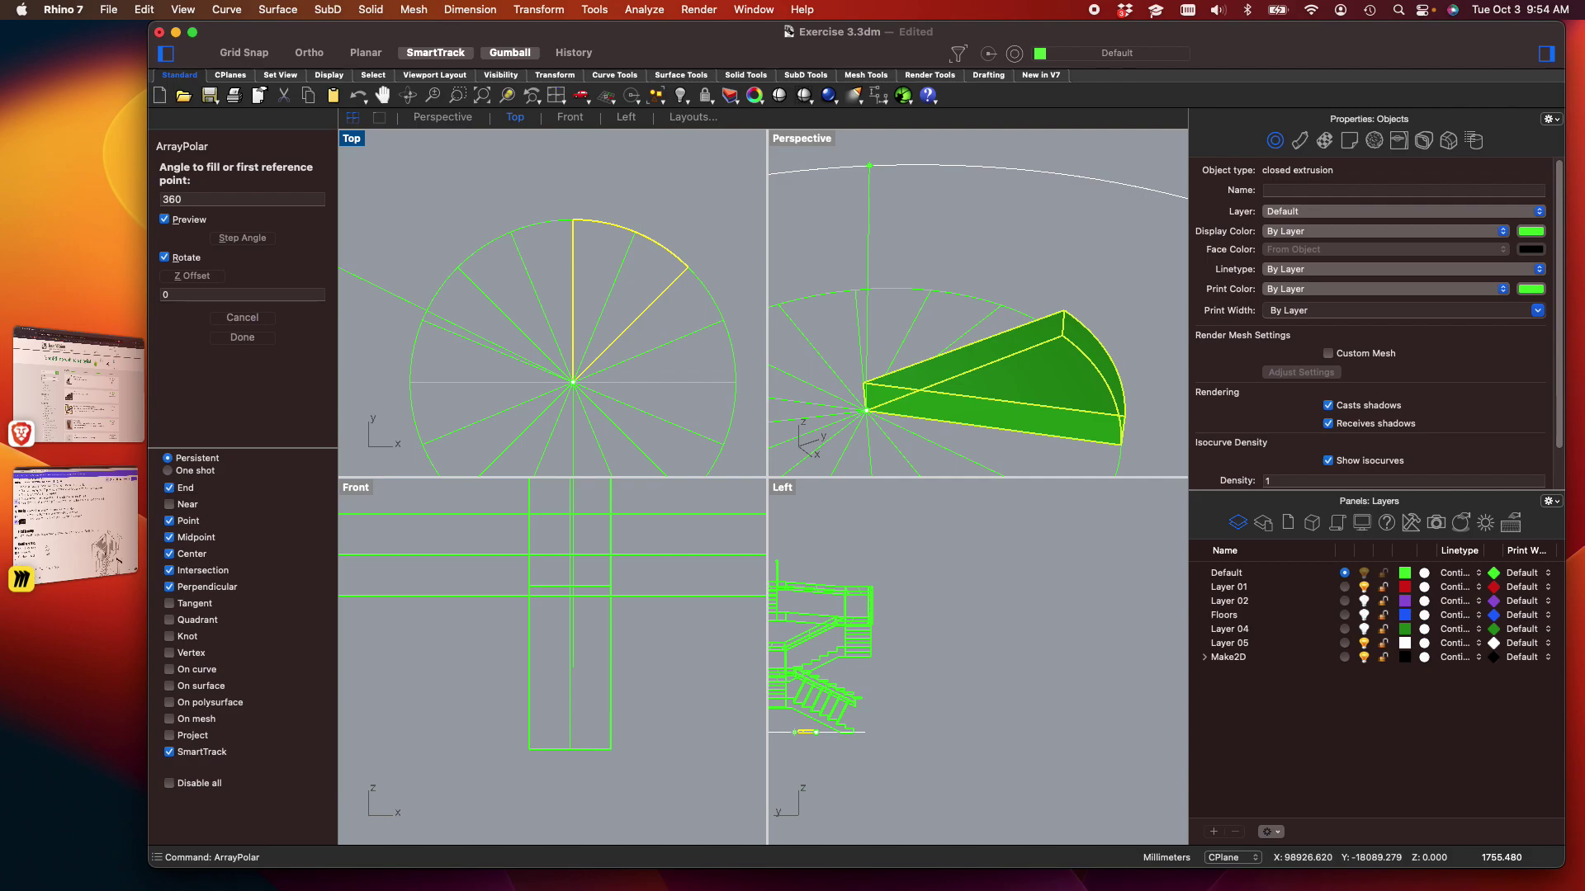
{"action": "key", "text": "Return"}
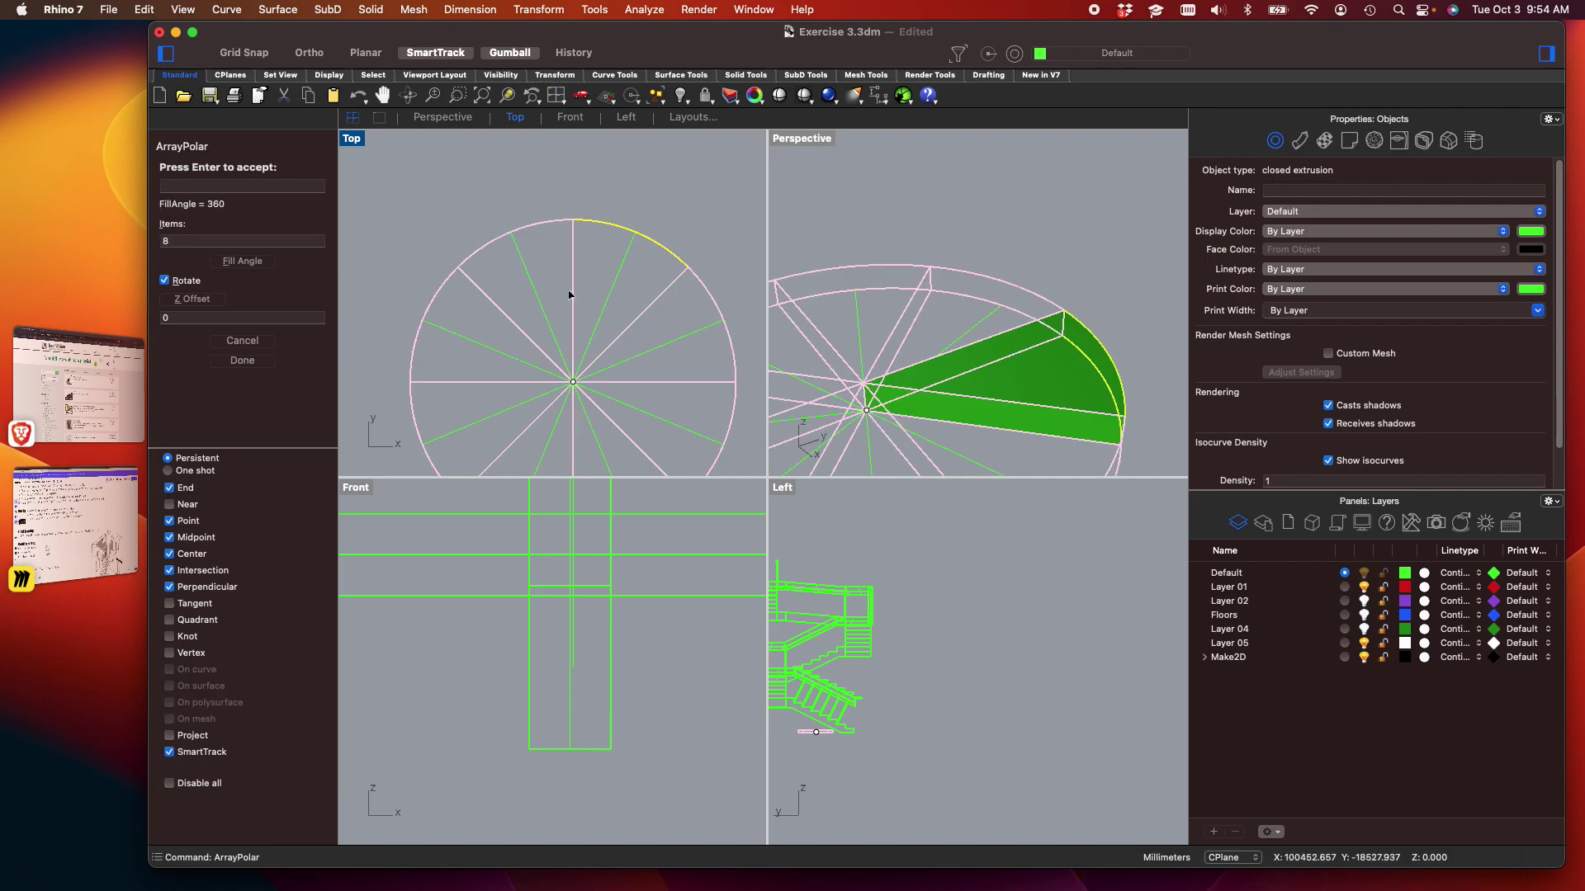
{"action": "key", "text": "Return"}
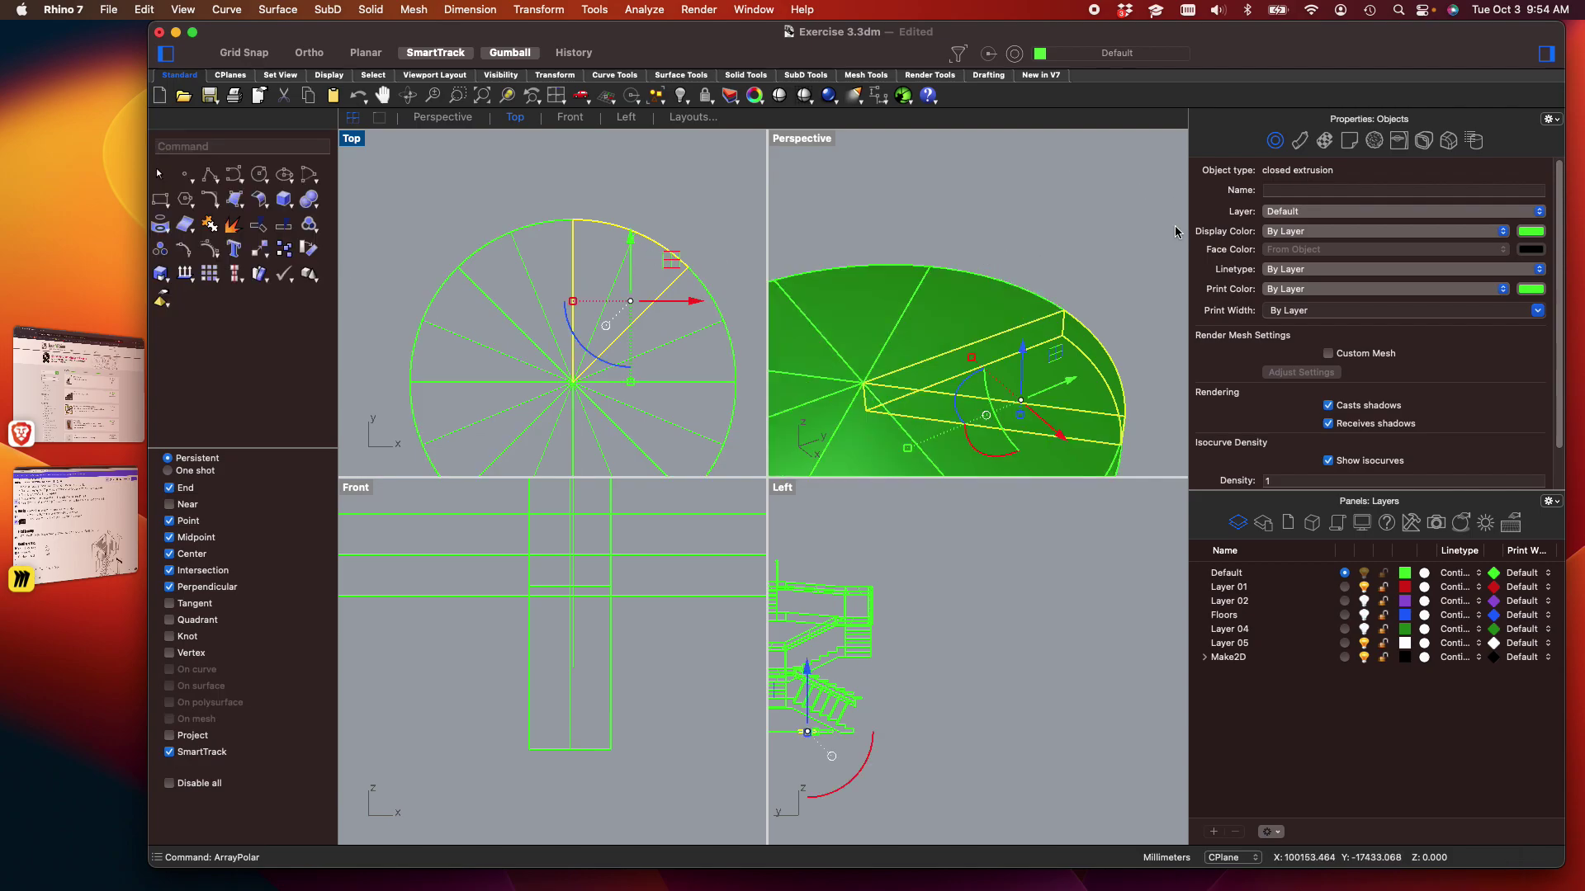
Try lifting one arrayed tread above its neighbors, and undo both the lift and the 8-item polar array
{"action": "left_click", "coordinate": [1106, 215]}
{"action": "left_click", "coordinate": [931, 287]}
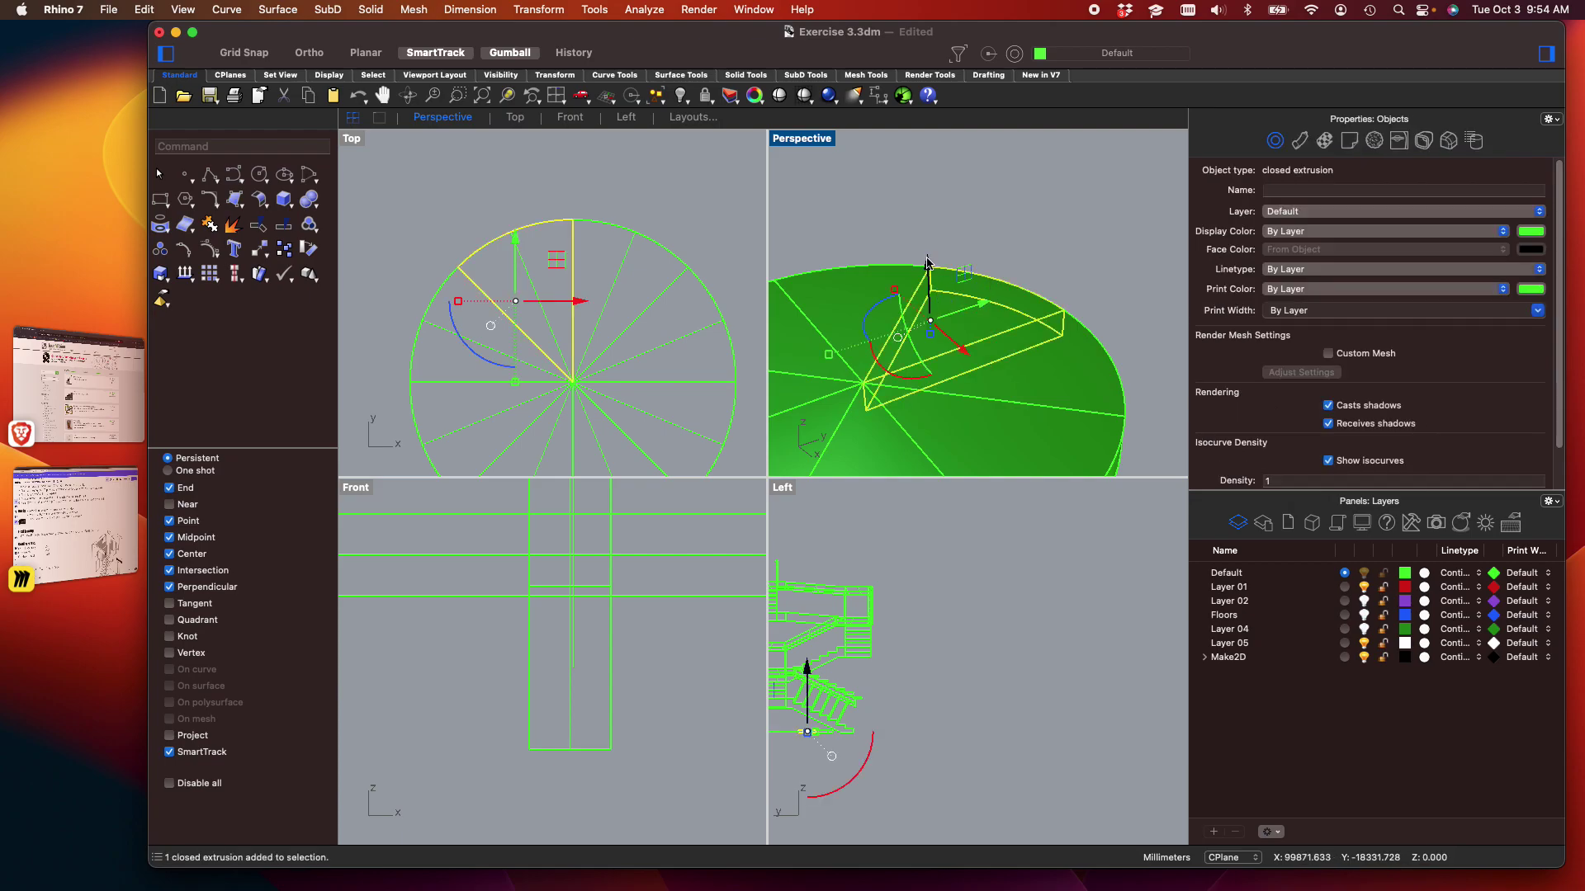
{"action": "left_click_drag", "start_coordinate": [927, 255], "coordinate": [928, 231]}
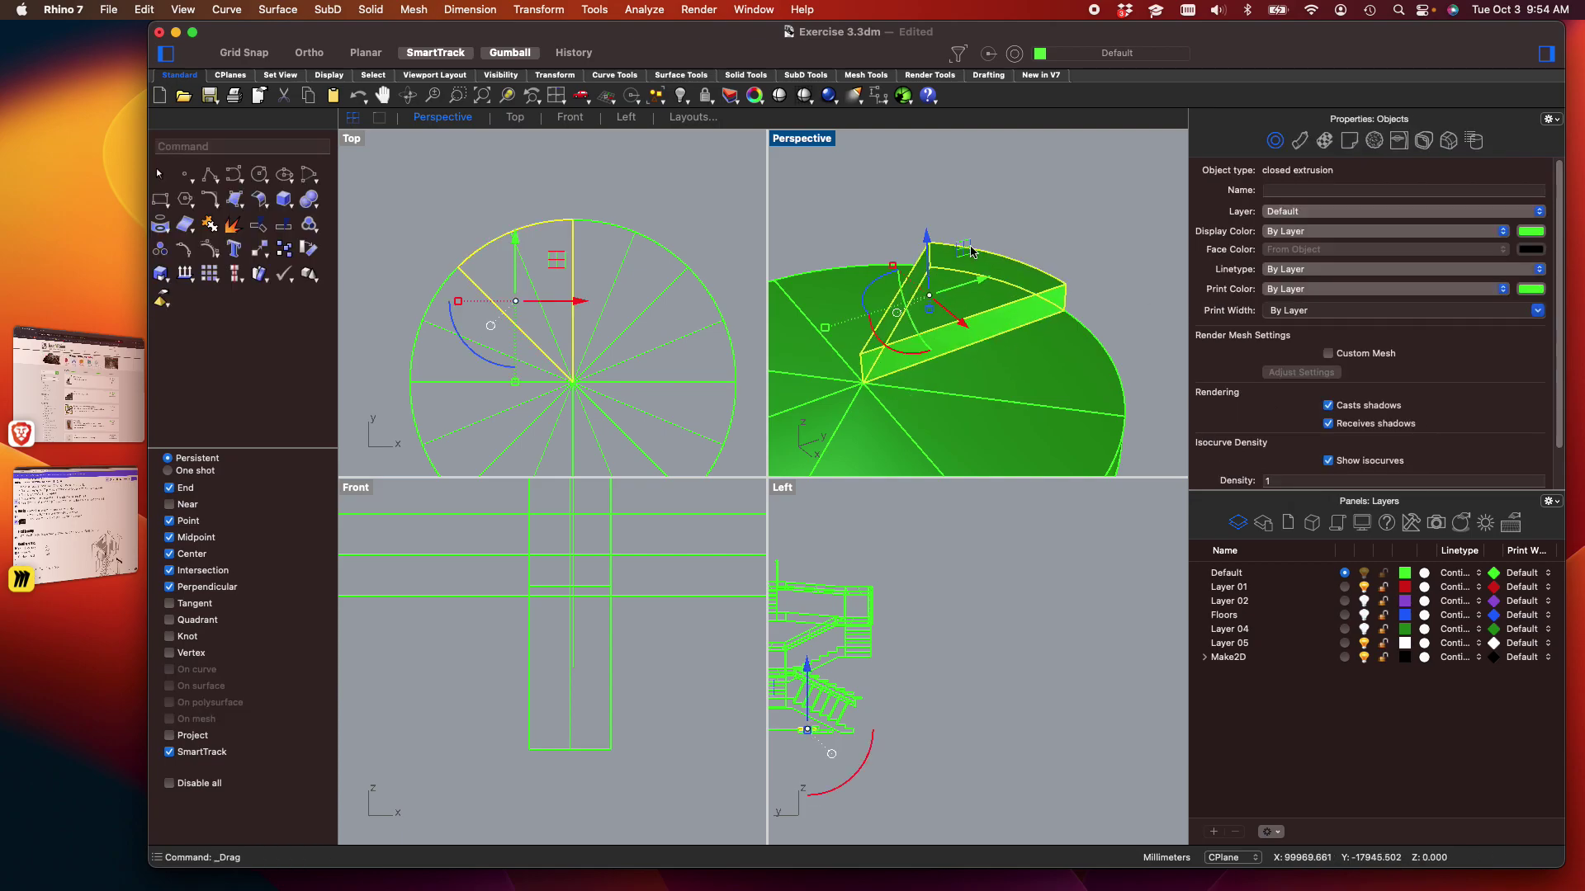
{"action": "key", "text": "super+z"}
{"action": "key", "text": "super+z"}
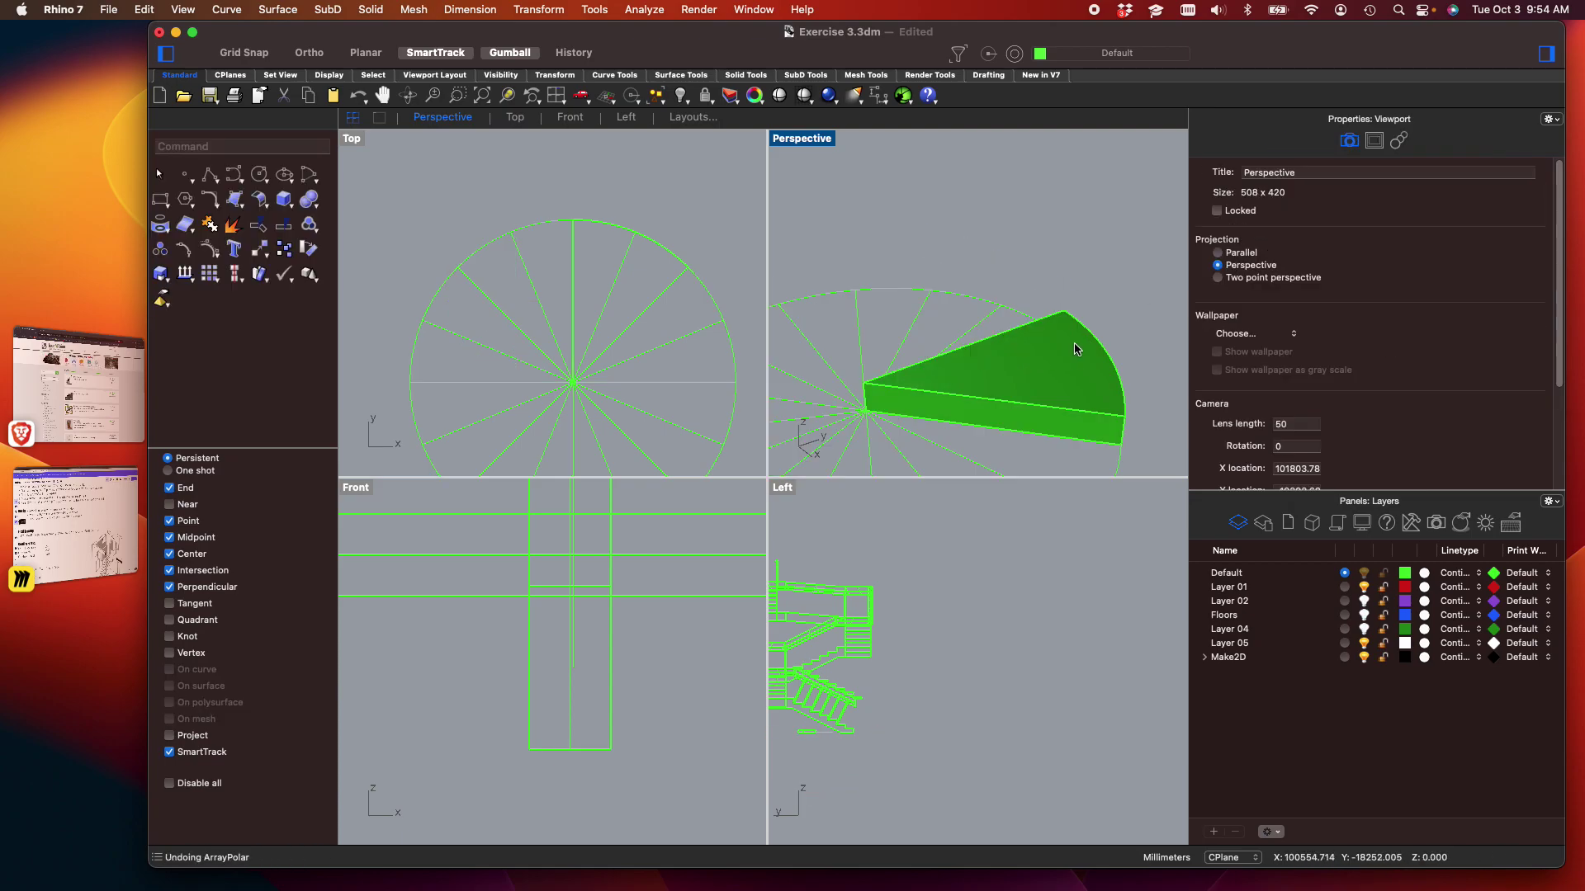
Polar-array the solid sector tread about the construction plane origin with 16 items over 360 degrees
{"action": "left_click", "coordinate": [974, 386]}
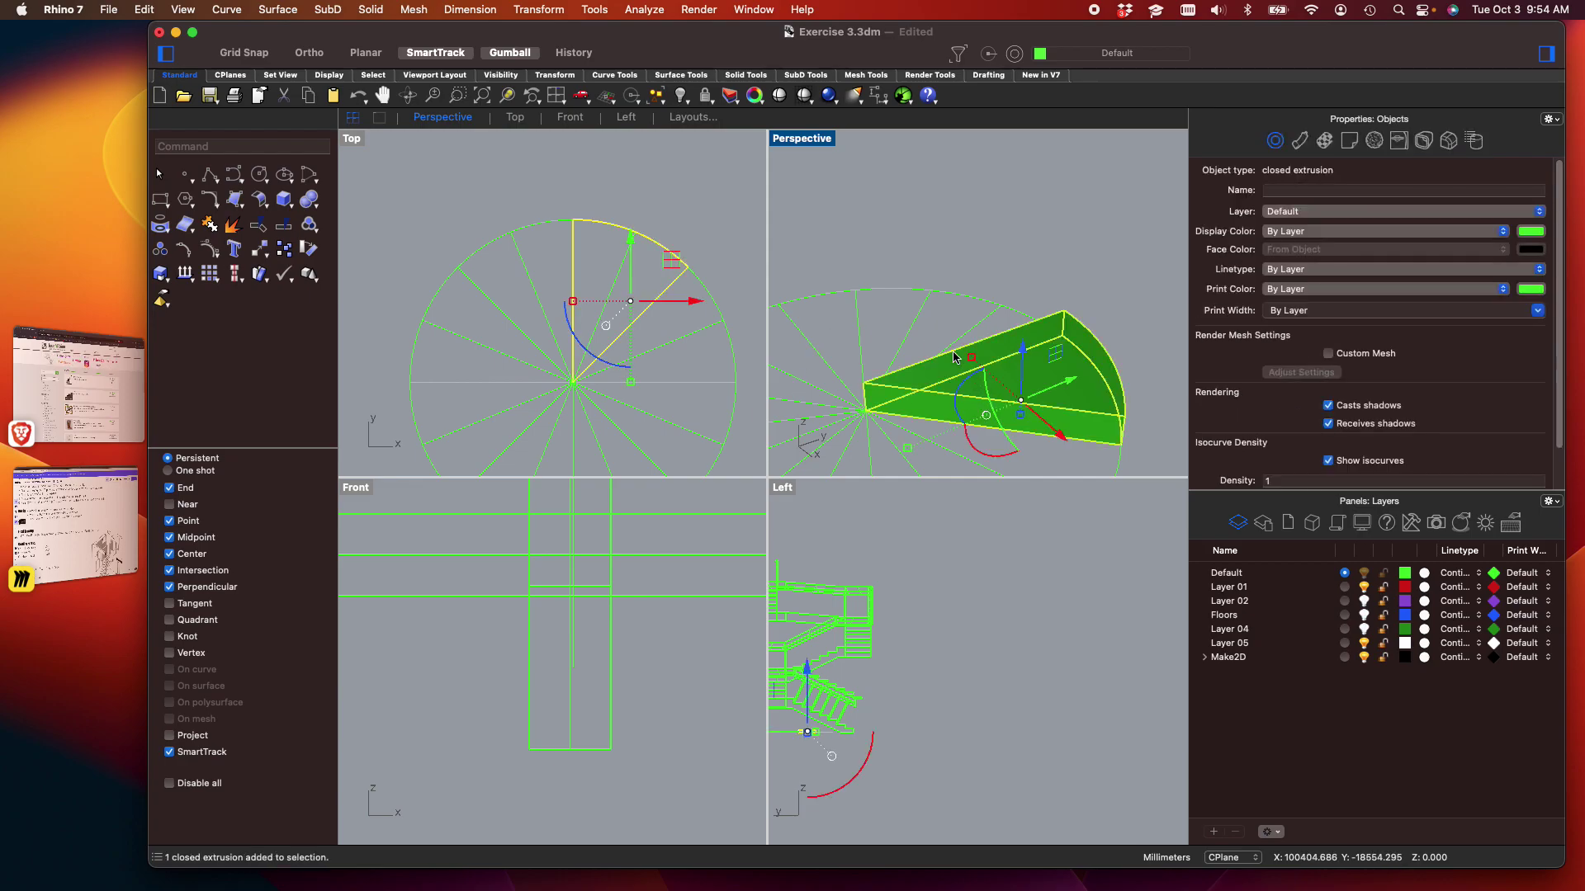
{"action": "type", "text": "polar"}
{"action": "key", "text": "Down"}
{"action": "key", "text": "Down"}
{"action": "key", "text": "Return"}
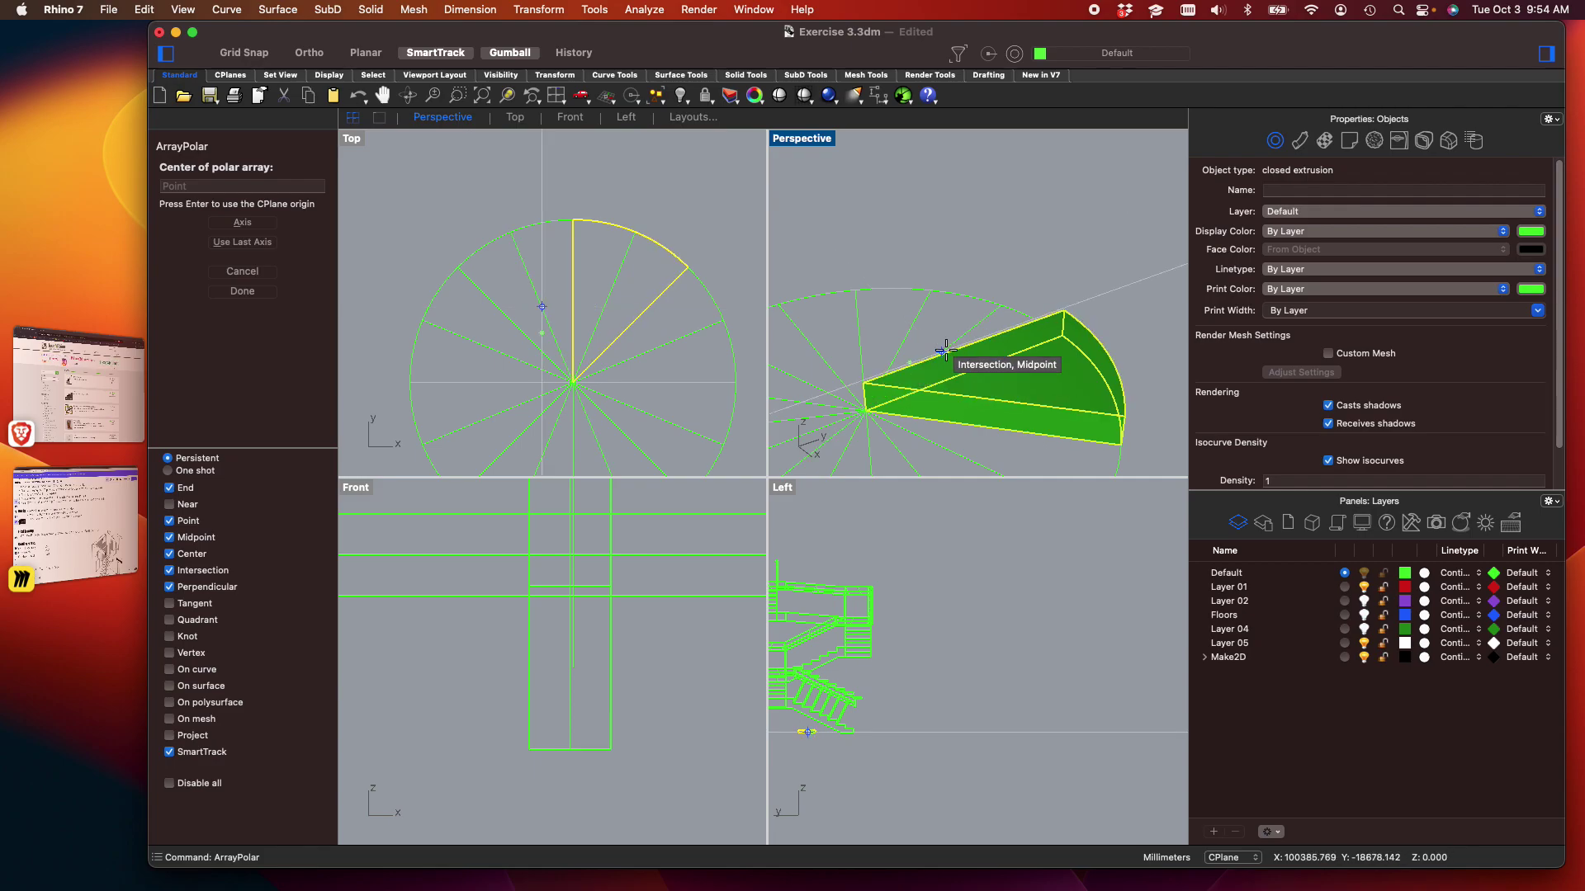
{"action": "key", "text": "Return"}
{"action": "left_click", "coordinate": [221, 181]}
{"action": "type", "text": "16"}
{"action": "key", "text": "Return"}
{"action": "key", "text": "Return"}
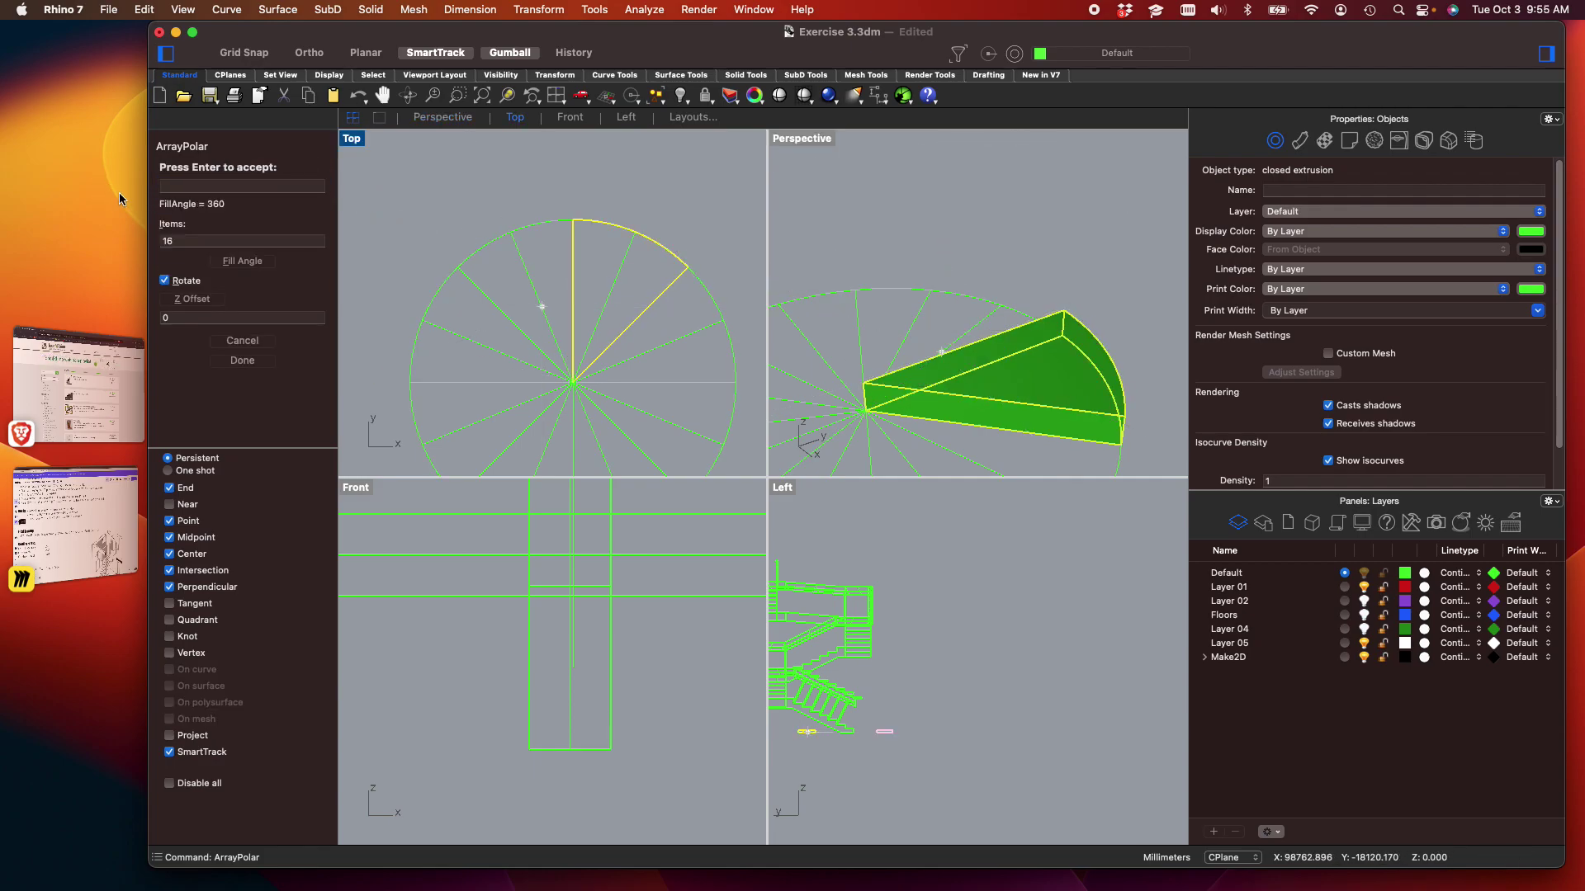
{"action": "key", "text": "Return"}
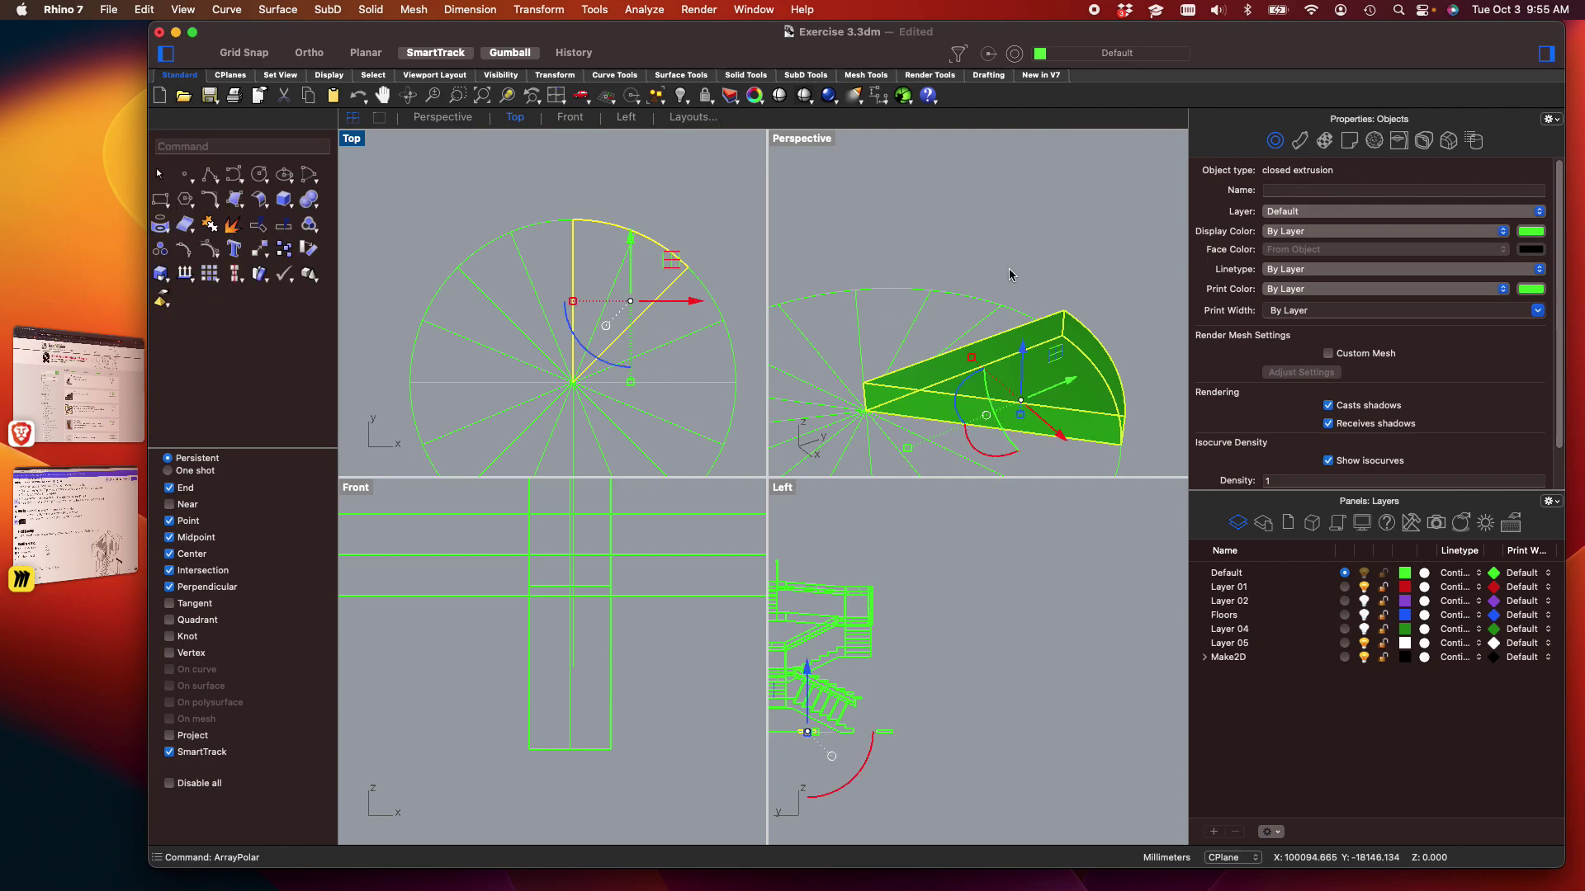
Polar-array the original sector tread about the divided circle's center with 16 items over 360 degrees
{"action": "right_click", "coordinate": [1009, 268]}
{"action": "key", "text": "Escape"}
{"action": "key", "text": "Escape"}
{"action": "left_click", "coordinate": [1024, 340]}
{"action": "right_click", "coordinate": [1024, 337]}
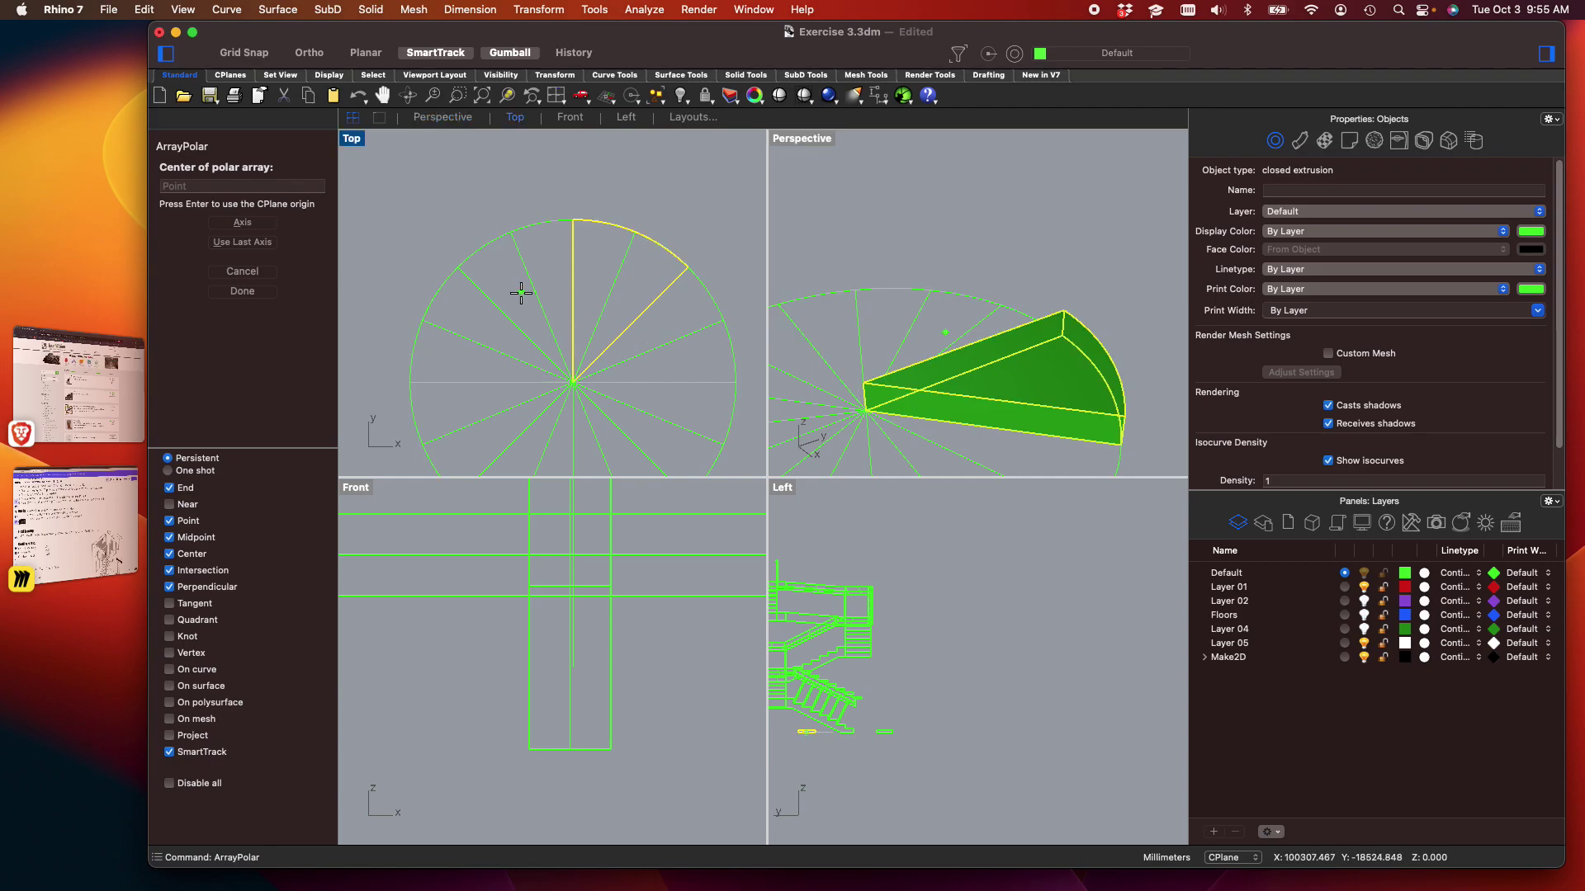
{"action": "left_click", "coordinate": [869, 412]}
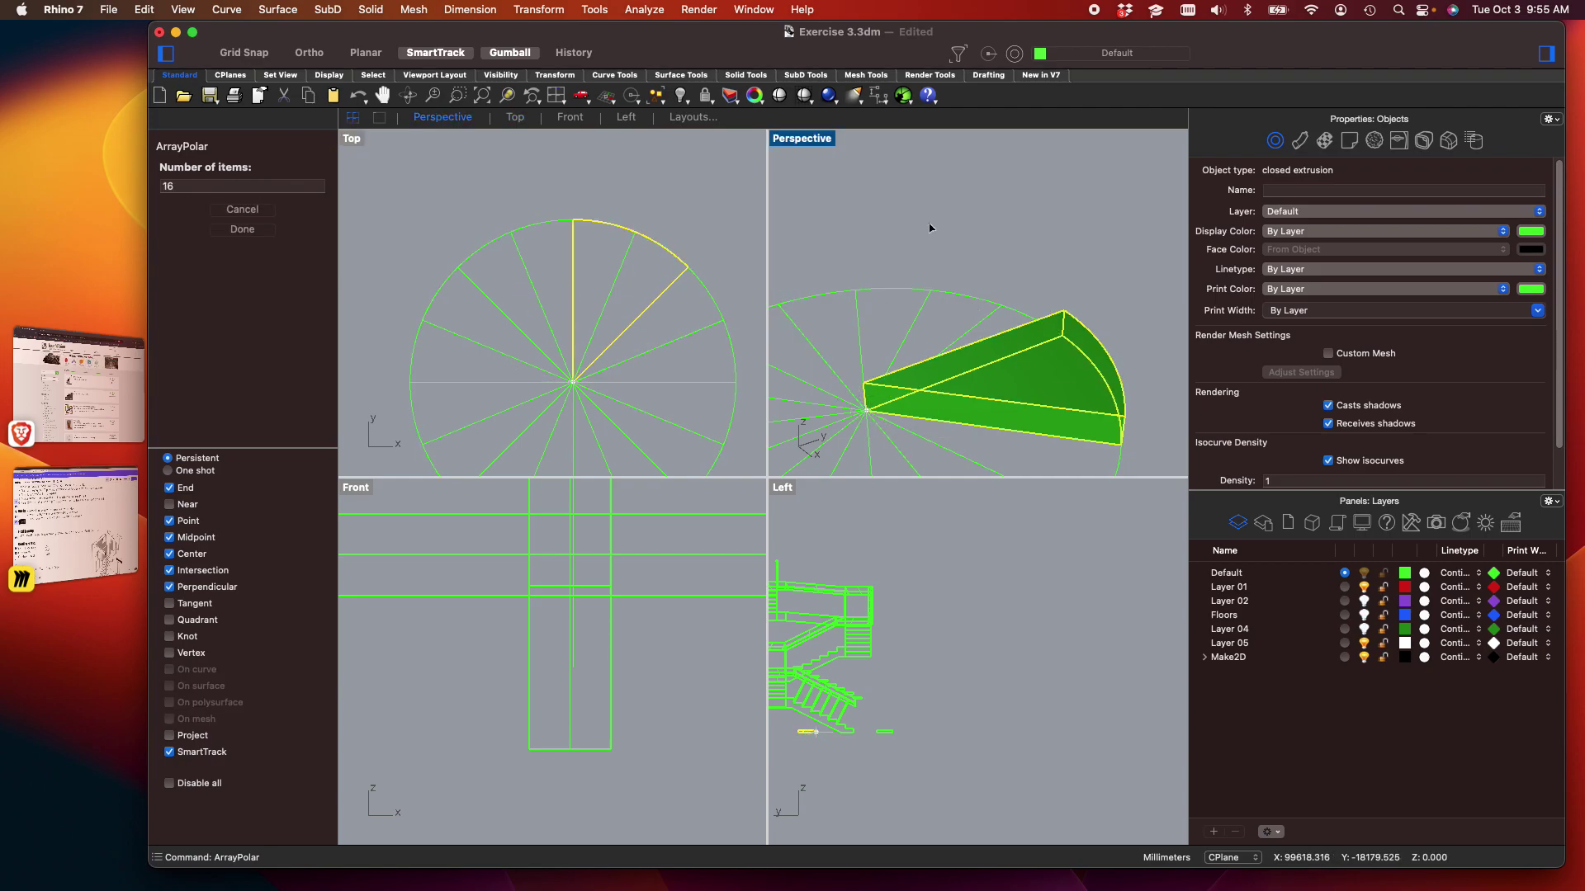
{"action": "key", "text": "Return"}
{"action": "key", "text": "Return"}
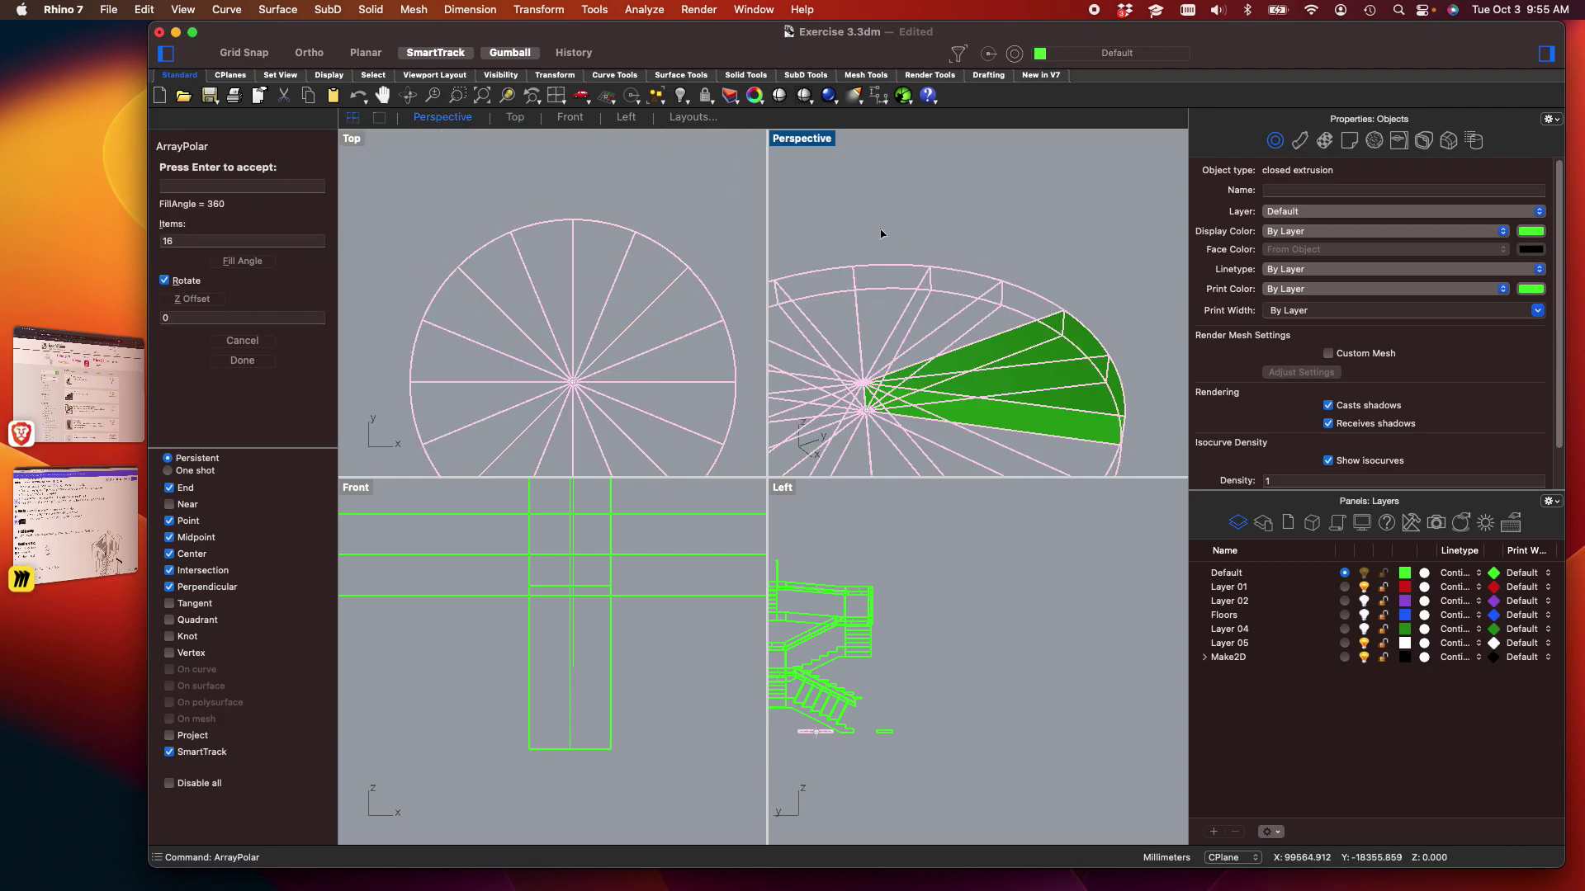
{"action": "key", "text": "Return"}
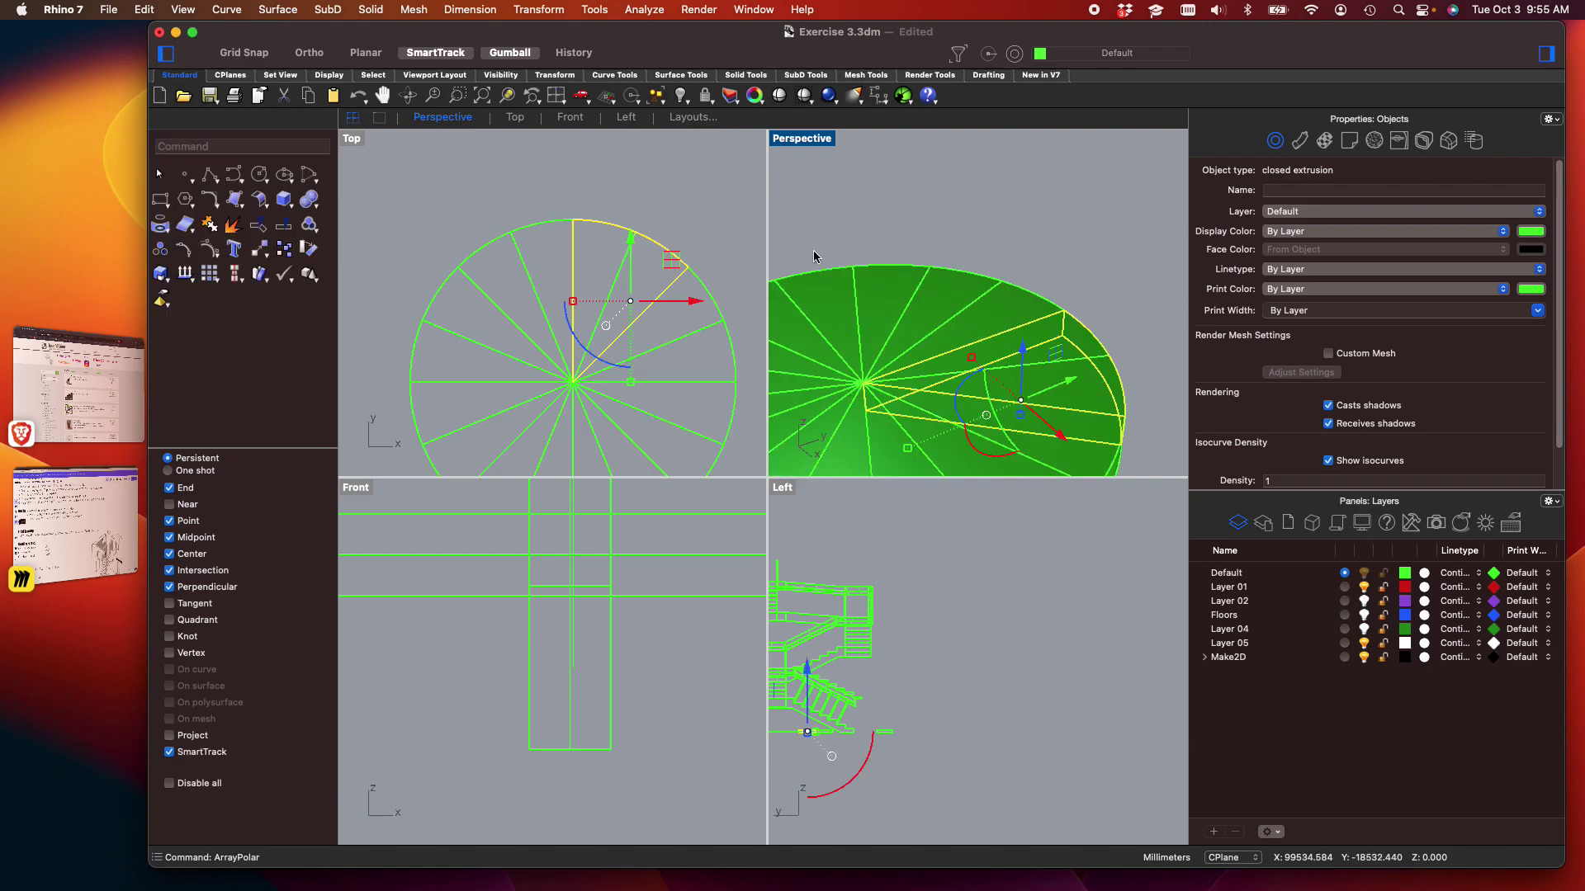
{"action": "left_click", "coordinate": [1101, 261]}
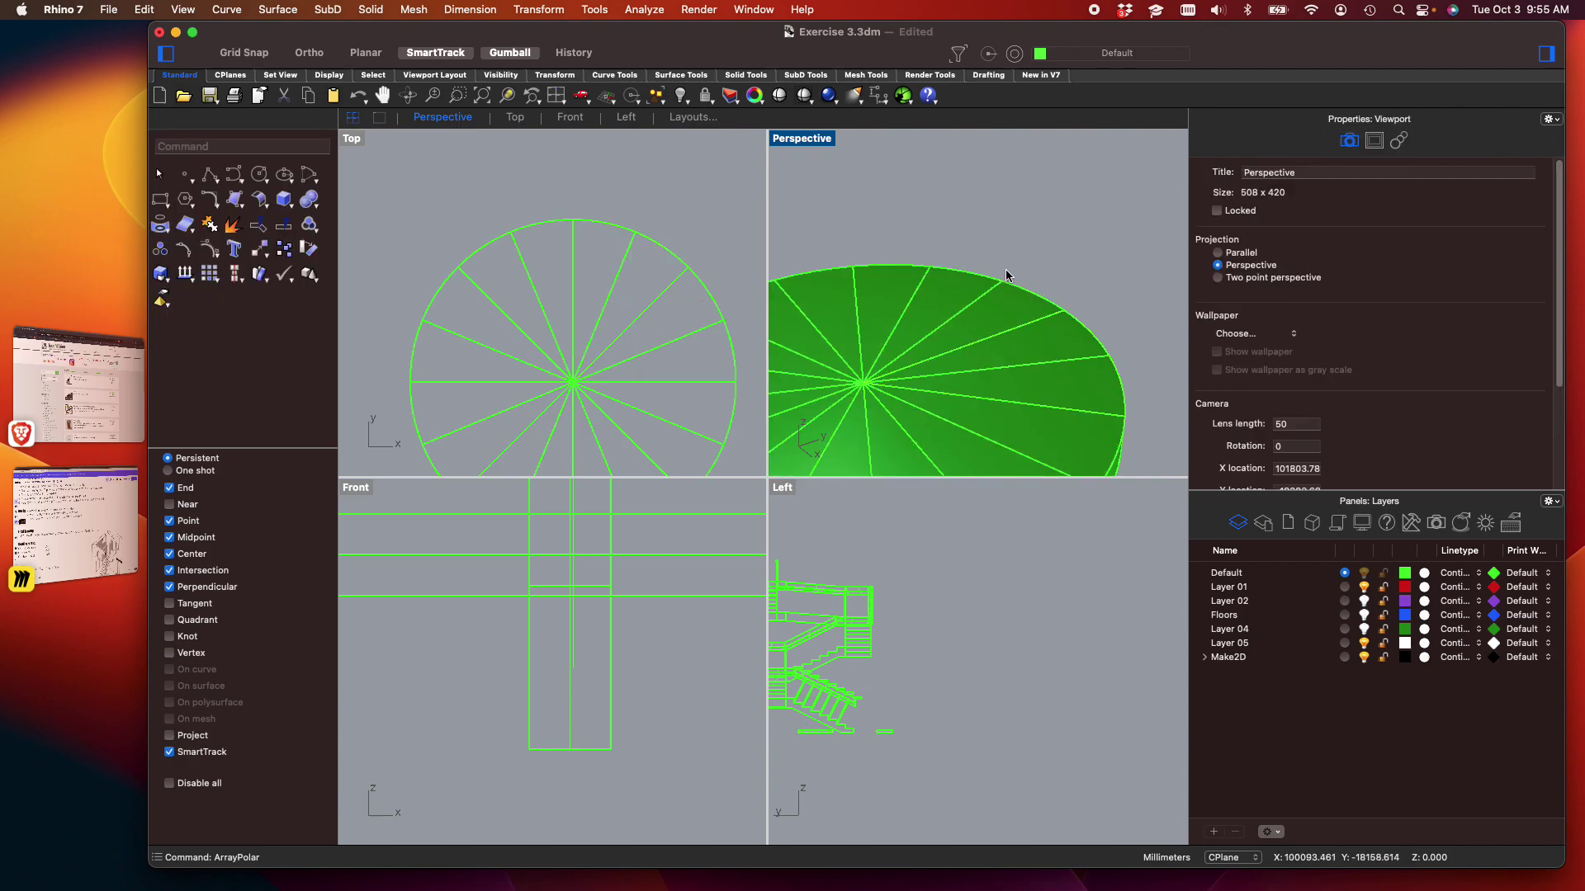
{"action": "left_click", "coordinate": [1003, 305]}
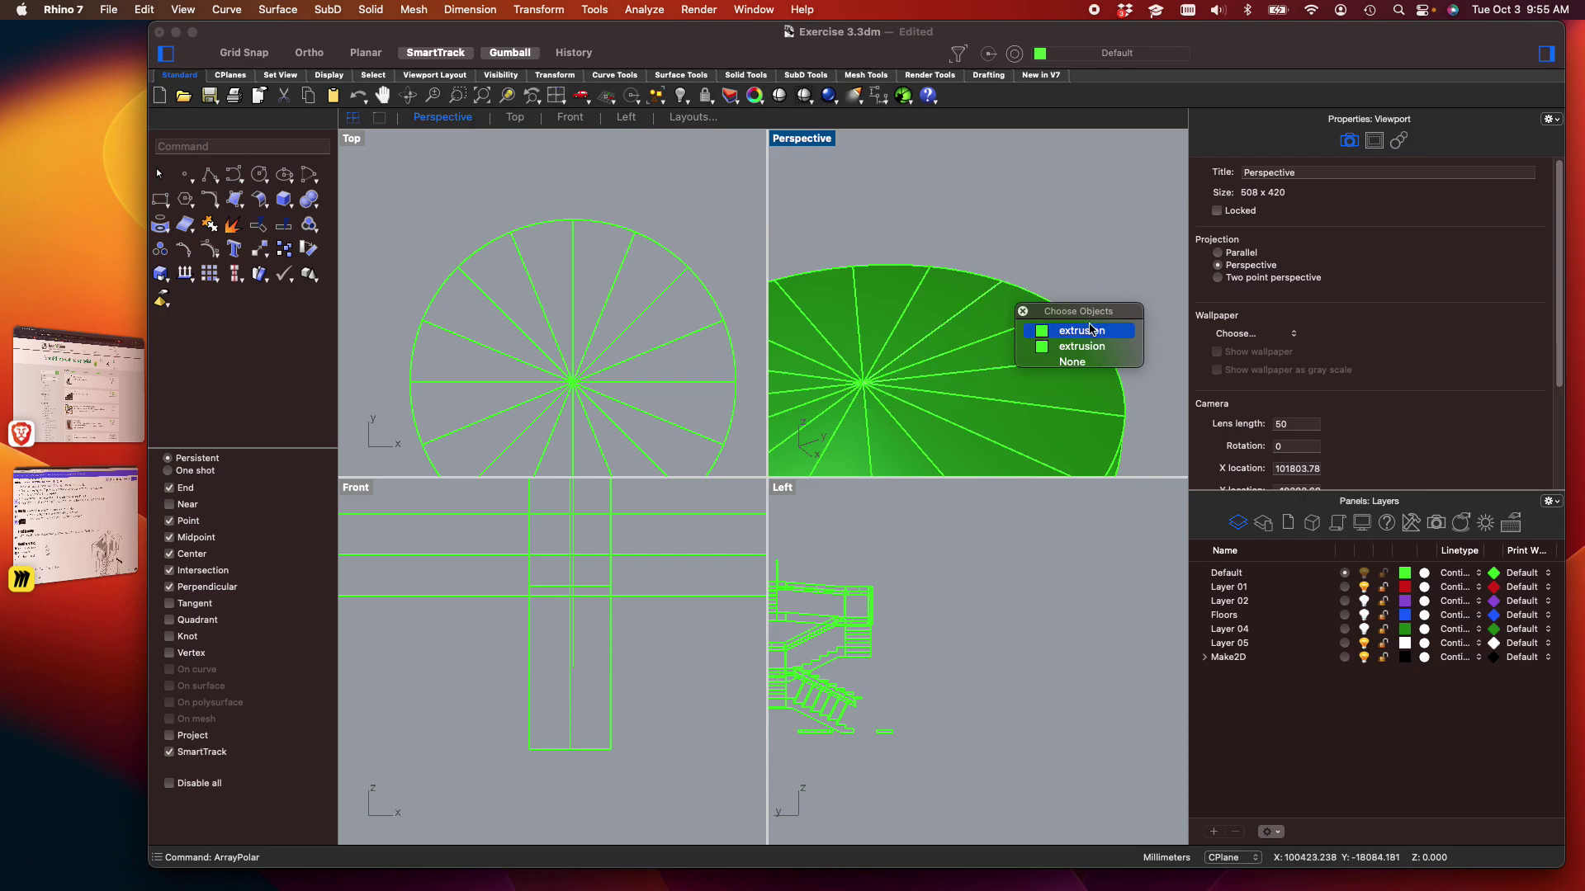
{"action": "left_click", "coordinate": [1087, 331]}
{"action": "right_click_drag", "start_coordinate": [1081, 254], "coordinate": [1116, 226], "text": "shift"}
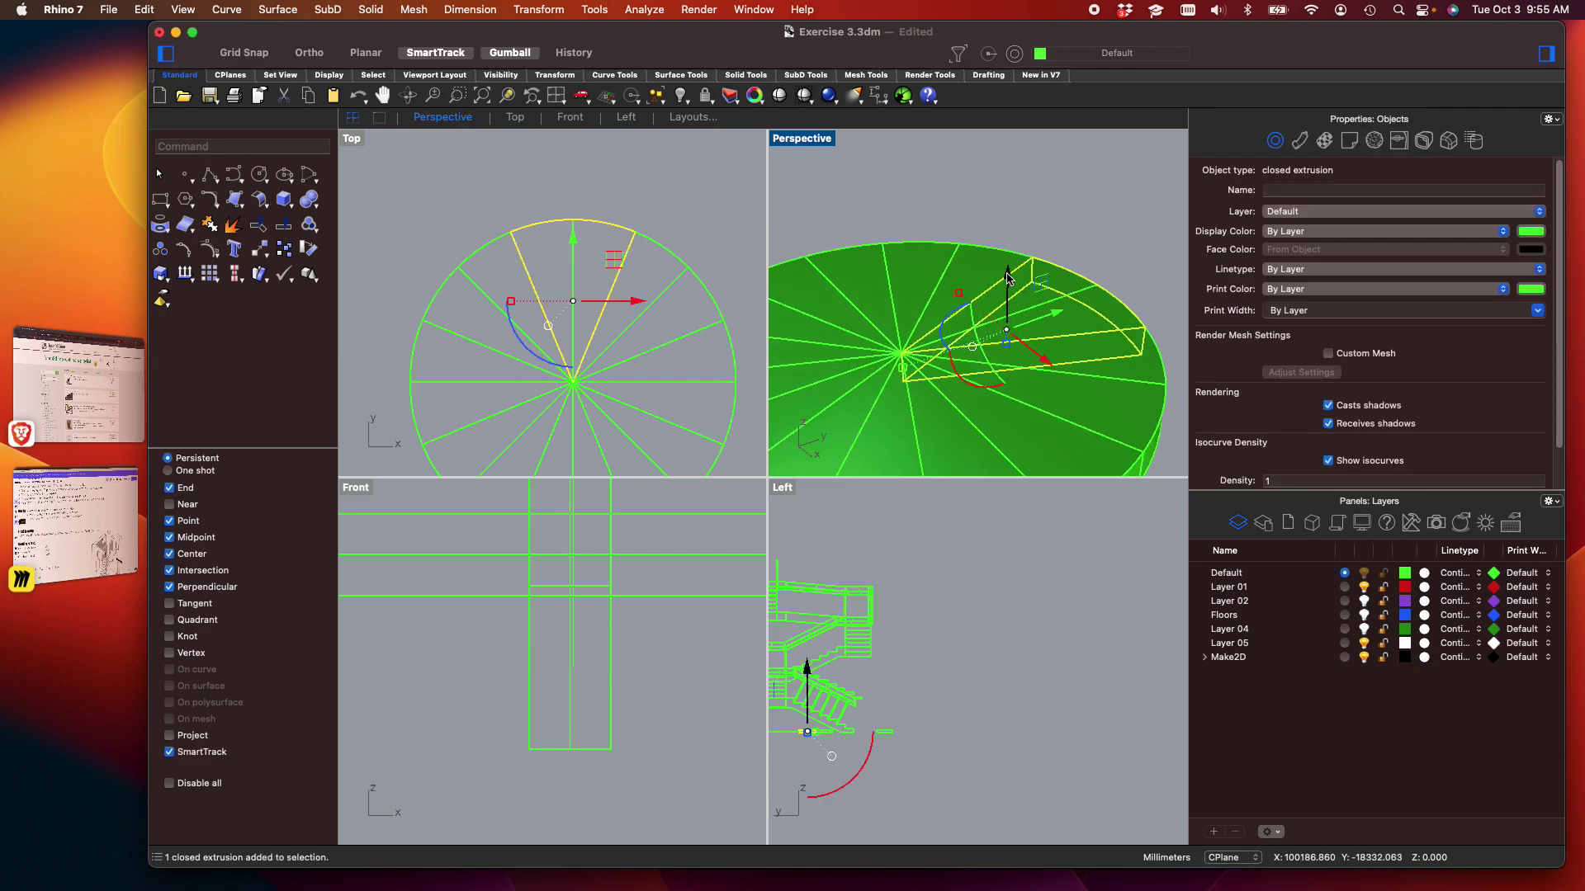
{"action": "left_click", "coordinate": [982, 263]}
{"action": "left_click", "coordinate": [915, 262]}
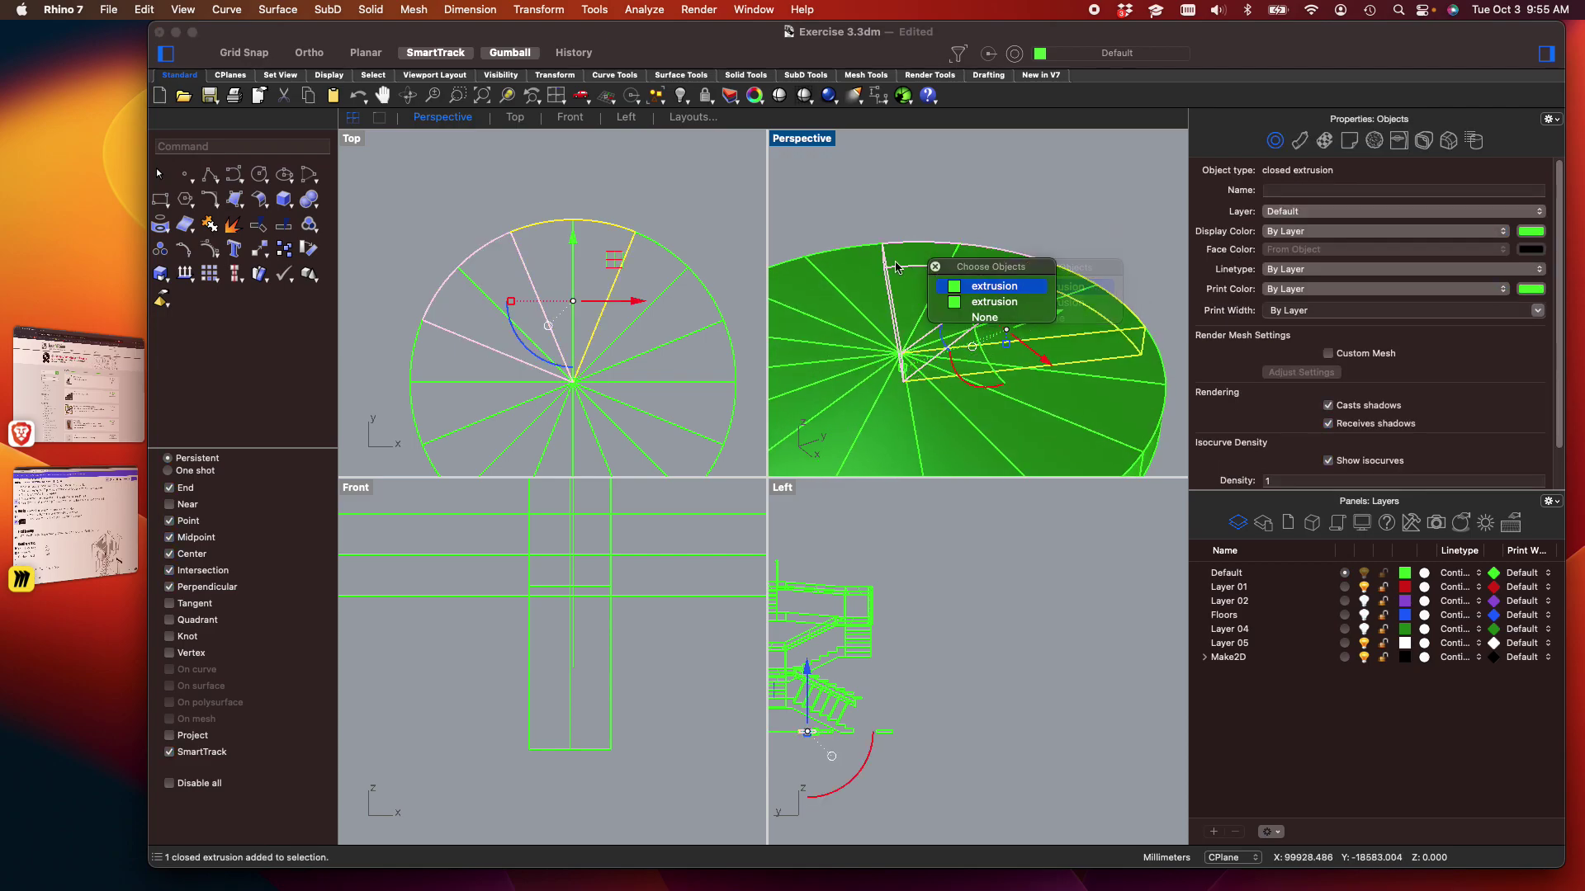
{"action": "left_click", "coordinate": [1033, 178]}
Move one arrayed tread straight up by its own thickness of 83.456 mm, from its bottom outer corner to its top outer corner
{"action": "left_click", "coordinate": [1040, 291]}
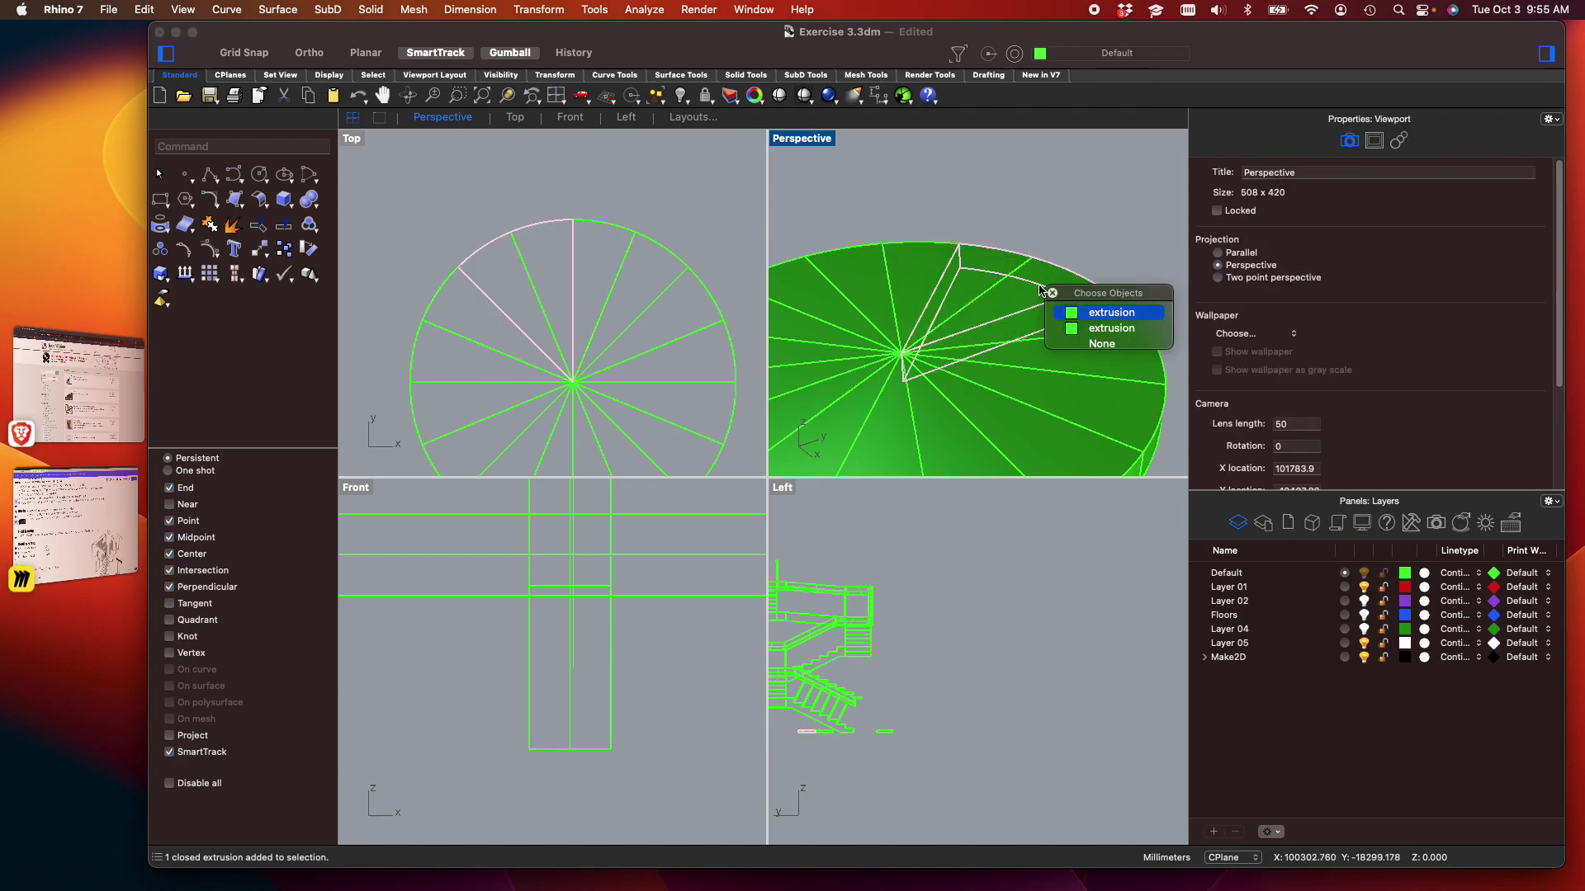
{"action": "left_click", "coordinate": [1086, 314]}
{"action": "right_click_drag", "start_coordinate": [927, 359], "coordinate": [904, 299], "text": "shift"}
{"action": "scroll", "coordinate": [957, 340], "scroll_direction": "up", "scroll_amount": 5}
{"action": "type", "text": "move"}
{"action": "key", "text": "Return"}
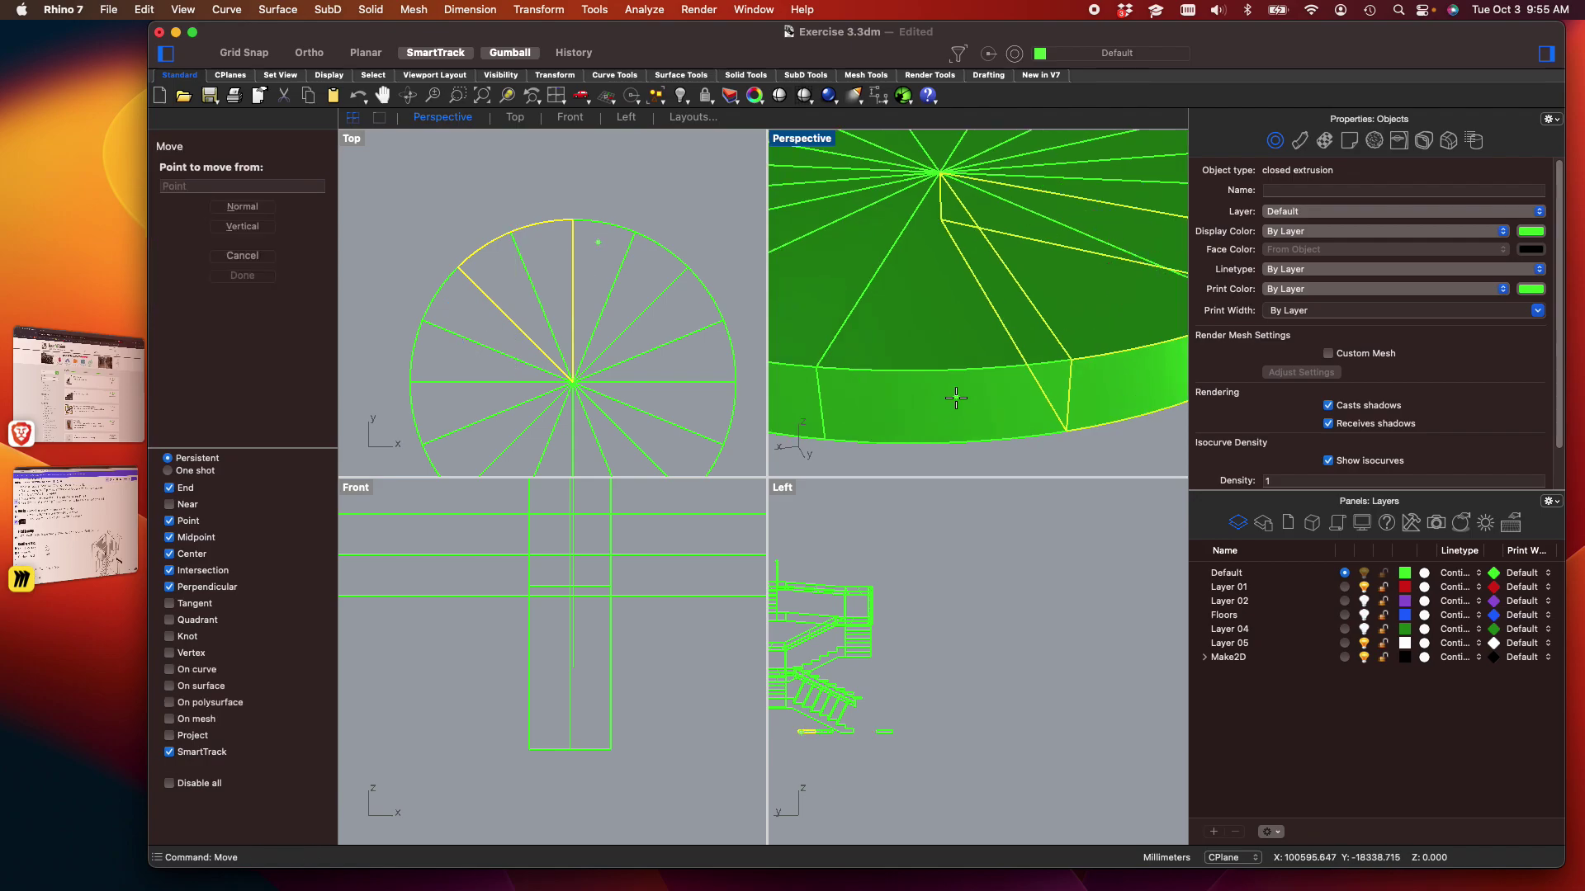
{"action": "left_click", "coordinate": [1064, 430]}
{"action": "left_click", "coordinate": [1071, 366]}
Move the next tread around the circle up 166.912 mm so its base meets the top of the raised tread
{"action": "scroll", "coordinate": [903, 359], "scroll_direction": "down", "scroll_amount": 5}
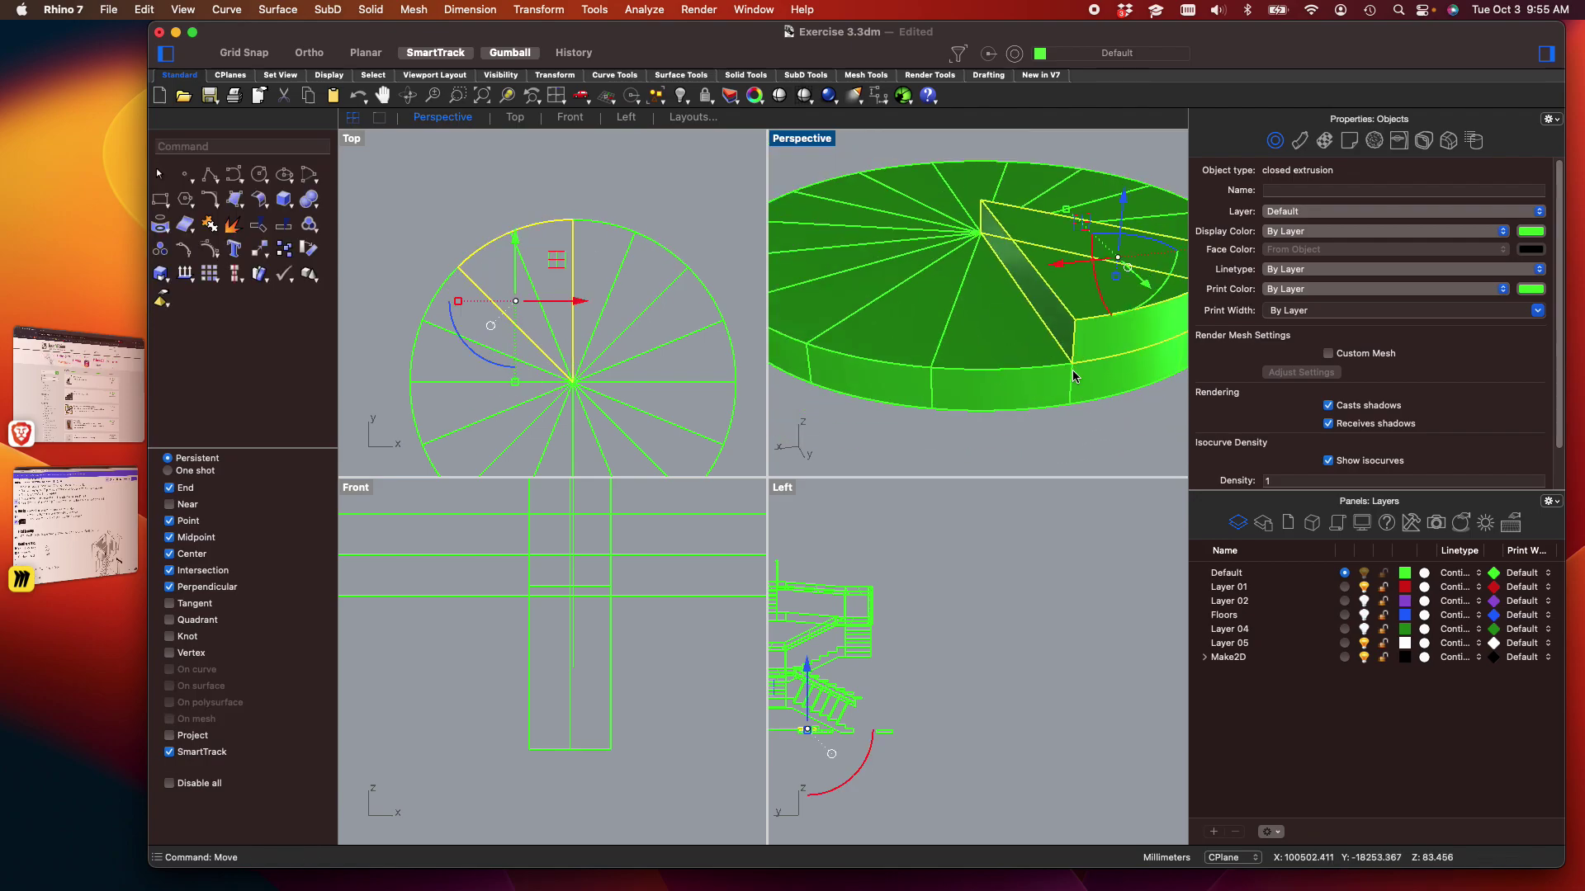
{"action": "left_click", "coordinate": [966, 321]}
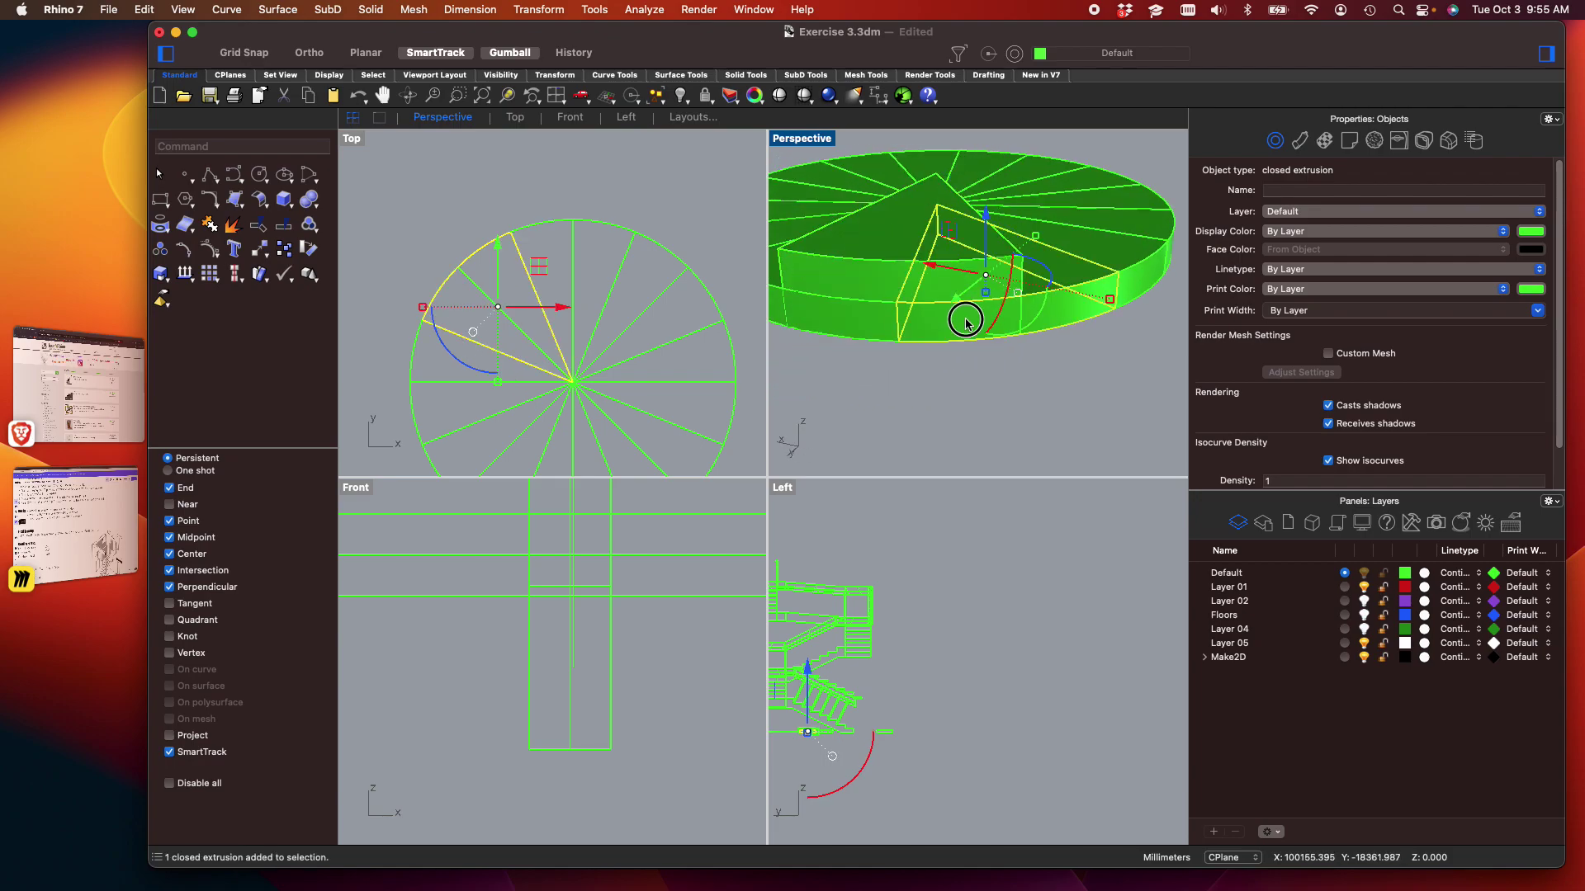
{"action": "key", "text": "Return"}
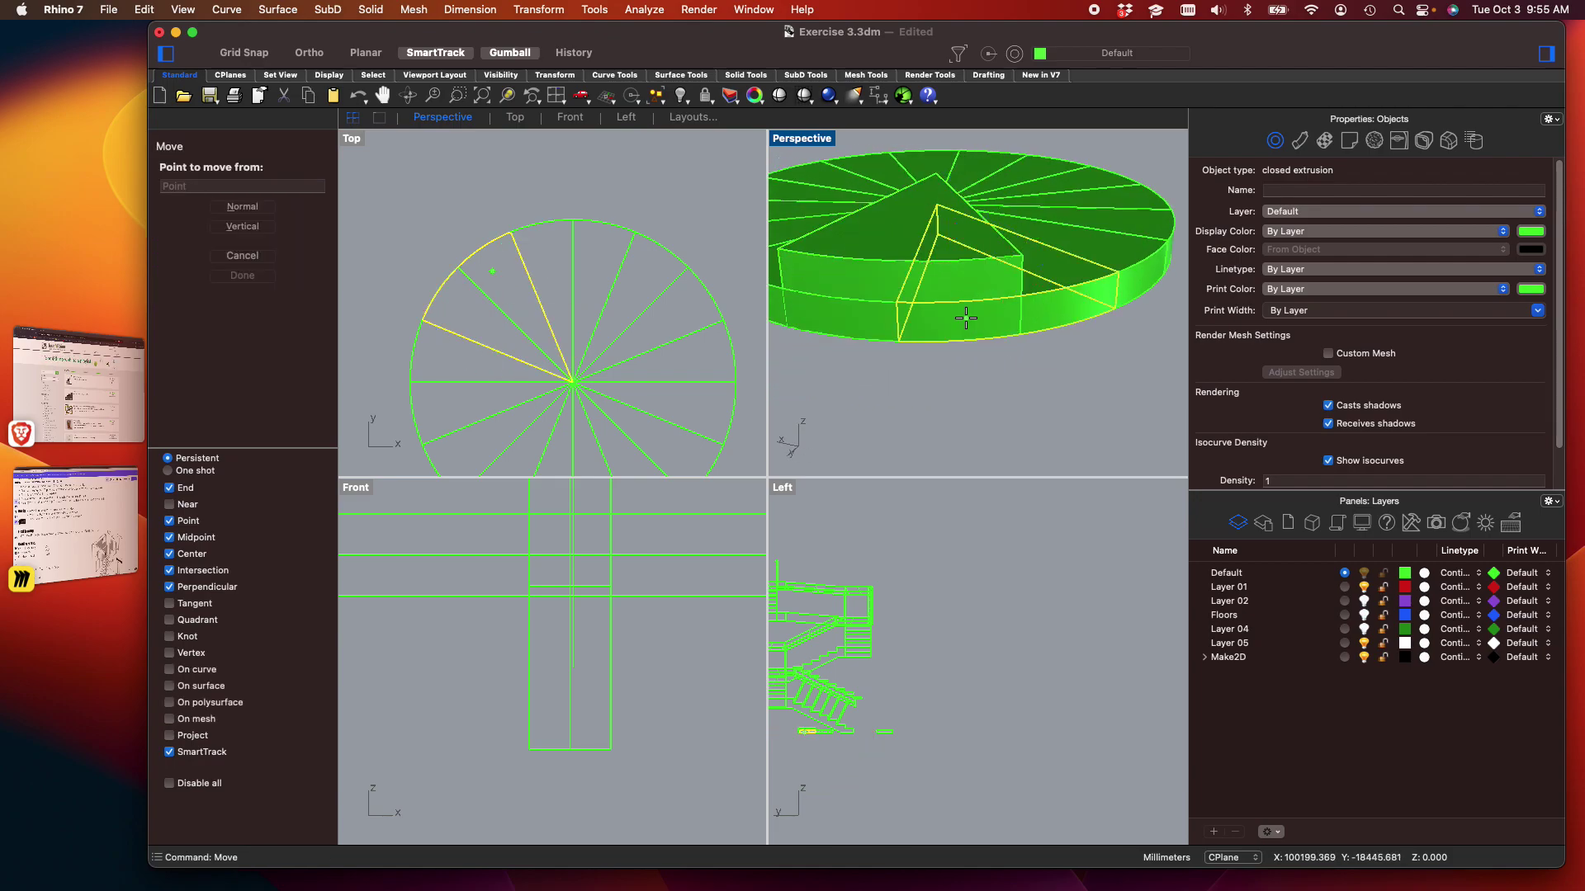
{"action": "left_click", "coordinate": [915, 355]}
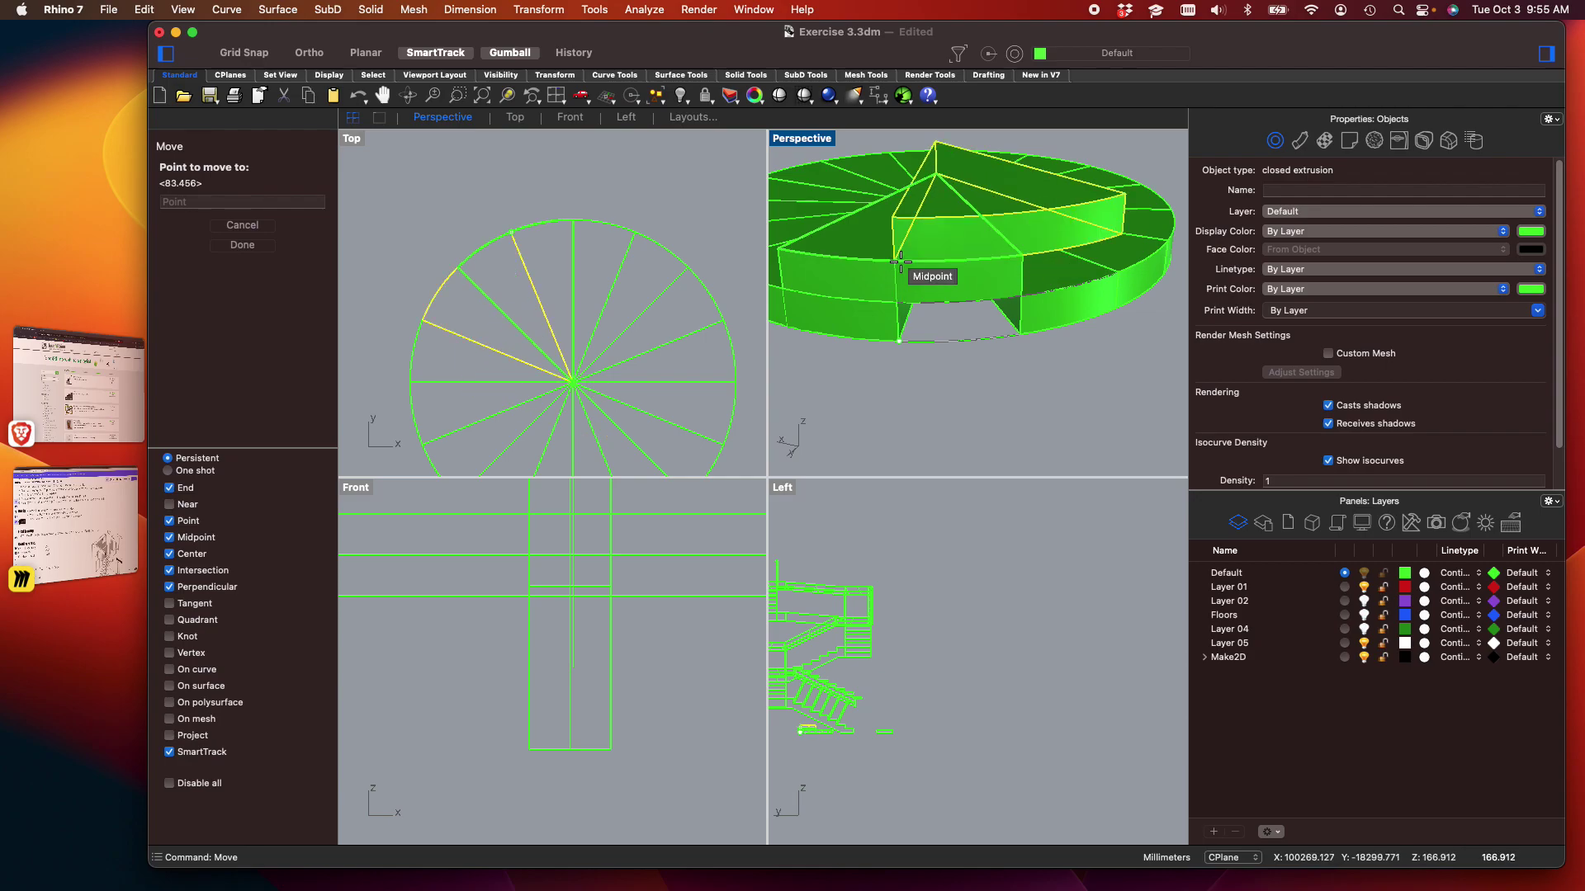
{"action": "left_click", "coordinate": [912, 262]}
Move the third tread around the circle up 250.367 mm so its base meets the top of the second raised tread
{"action": "right_click_drag", "start_coordinate": [1040, 348], "coordinate": [969, 418], "text": "shift"}
{"action": "left_click", "coordinate": [958, 327]}
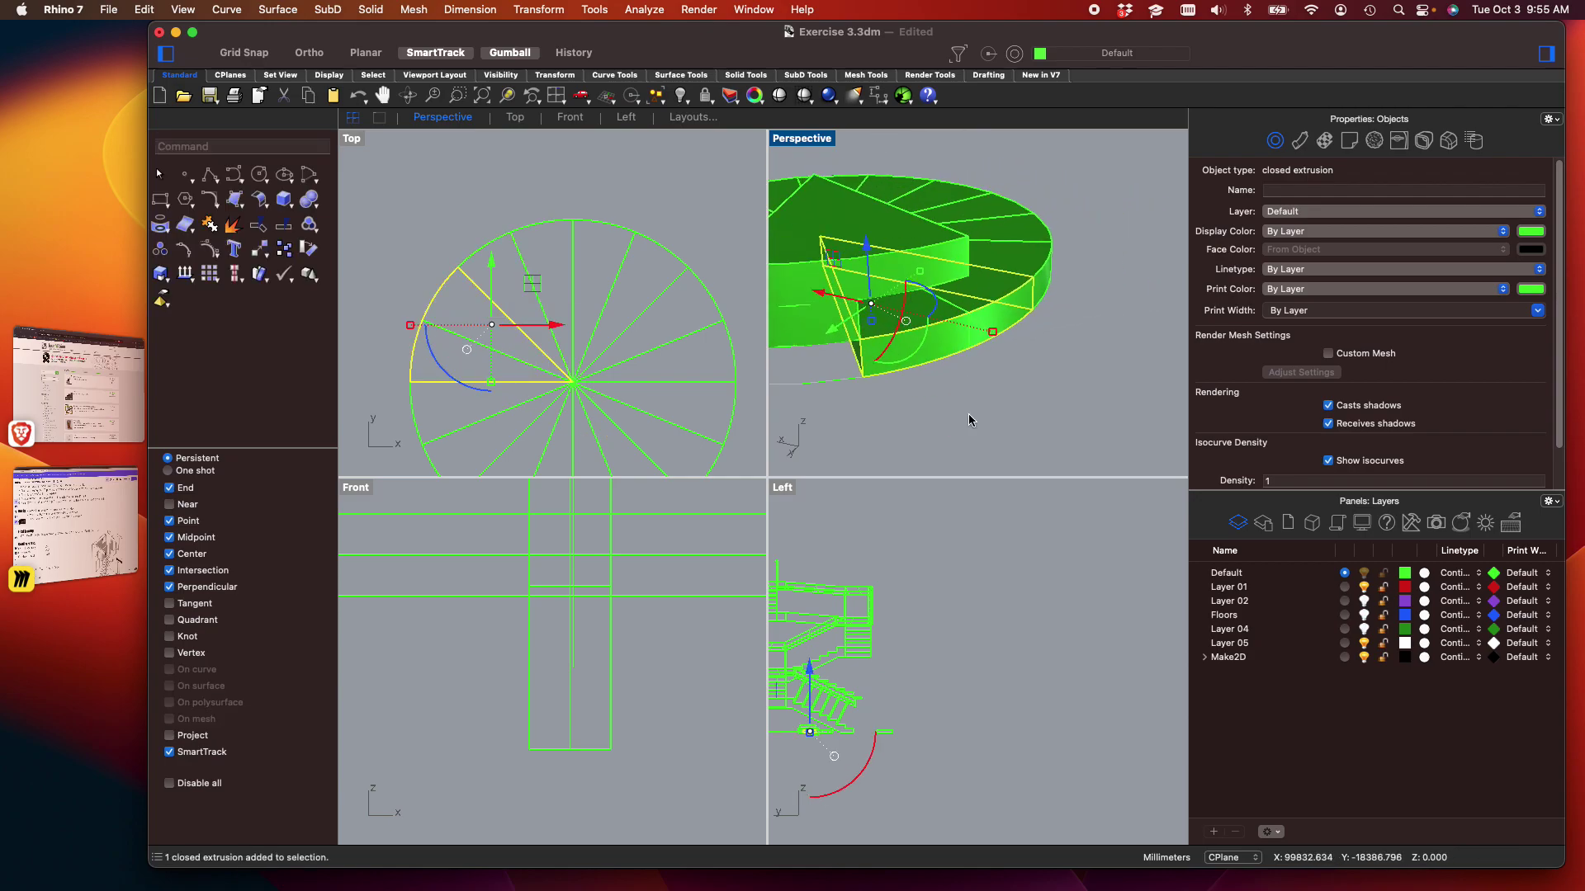
{"action": "key", "text": "Return"}
{"action": "left_click", "coordinate": [863, 375]}
{"action": "left_click", "coordinate": [862, 262]}
Move the fourth tread around the circle up 333.823 mm so its base meets the top of the third raised tread
{"action": "scroll", "coordinate": [938, 336], "scroll_direction": "down", "scroll_amount": 3}
{"action": "mouse_move", "coordinate": [883, 345]}
{"action": "right_mouse_down", "text": "shift"}
{"action": "mouse_move", "coordinate": [950, 363]}
{"action": "mouse_move", "coordinate": [901, 365]}
{"action": "right_mouse_up", "text": "shift"}
{"action": "right_click_drag", "start_coordinate": [1028, 384], "coordinate": [953, 380], "text": "shift"}
{"action": "scroll", "coordinate": [936, 354], "scroll_direction": "up", "scroll_amount": 3}
{"action": "left_click", "coordinate": [936, 355]}
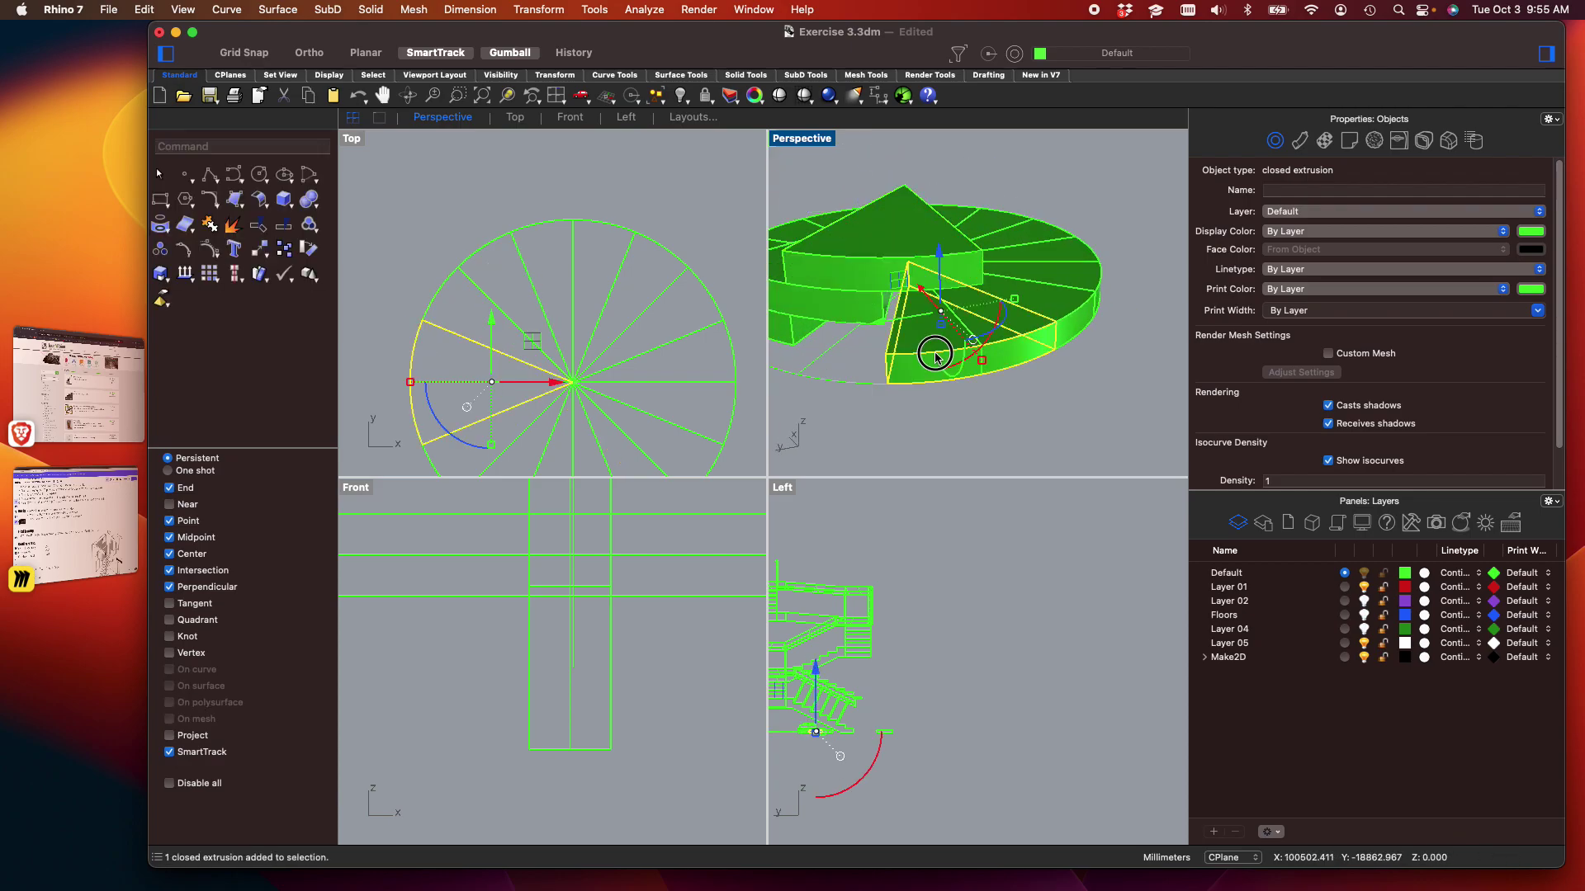
{"action": "key", "text": "Return"}
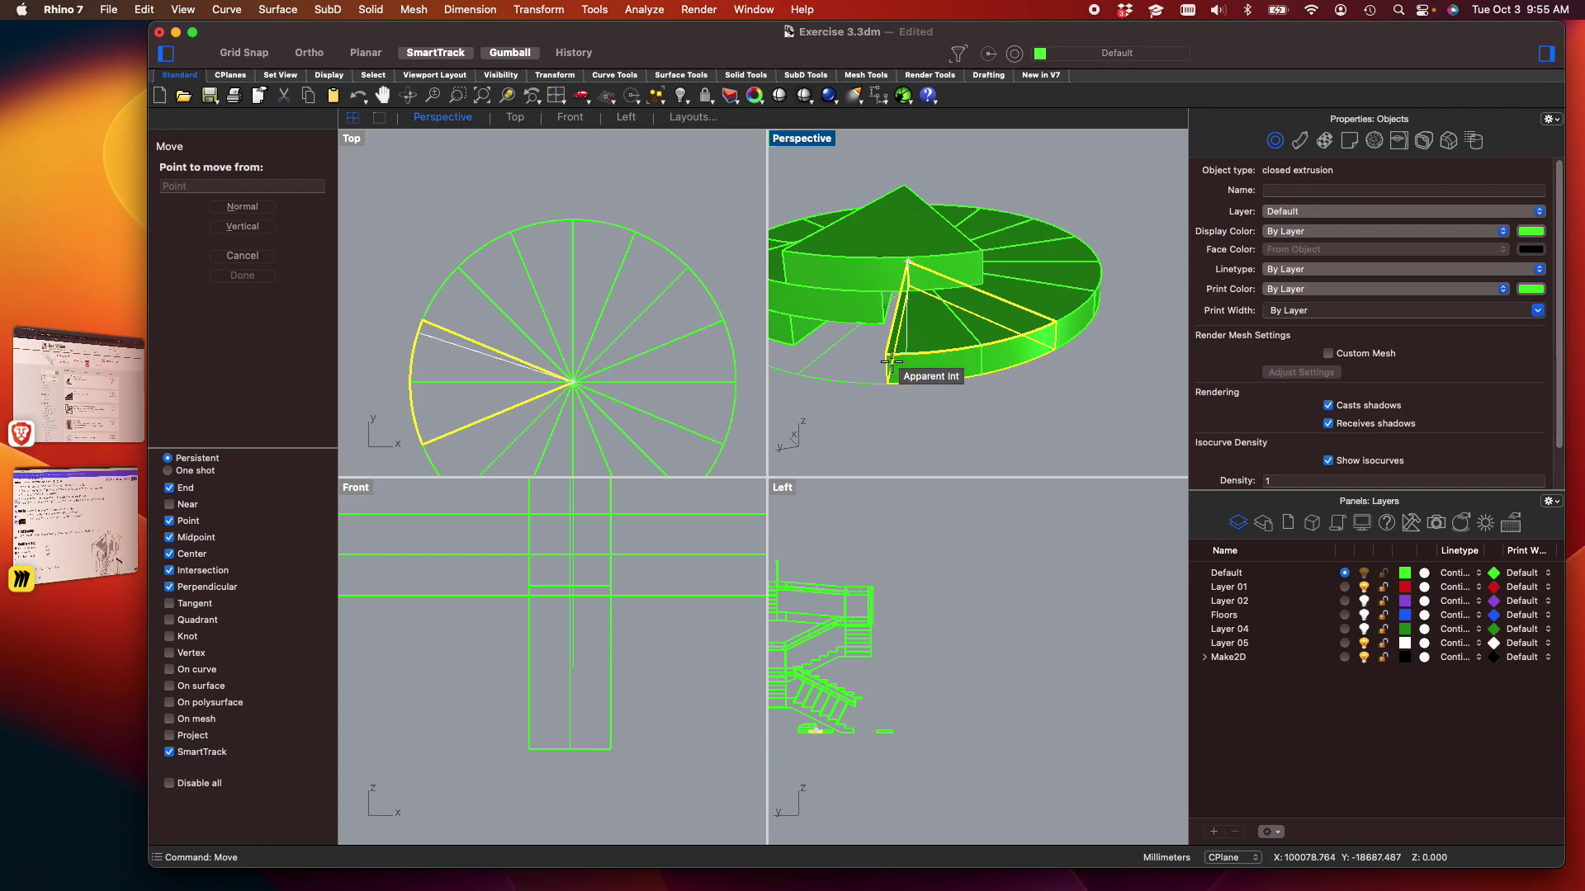
{"action": "scroll", "coordinate": [912, 375], "scroll_direction": "up", "scroll_amount": 3}
{"action": "left_click", "coordinate": [885, 405]}
{"action": "scroll", "coordinate": [886, 403], "scroll_direction": "down", "scroll_amount": 3}
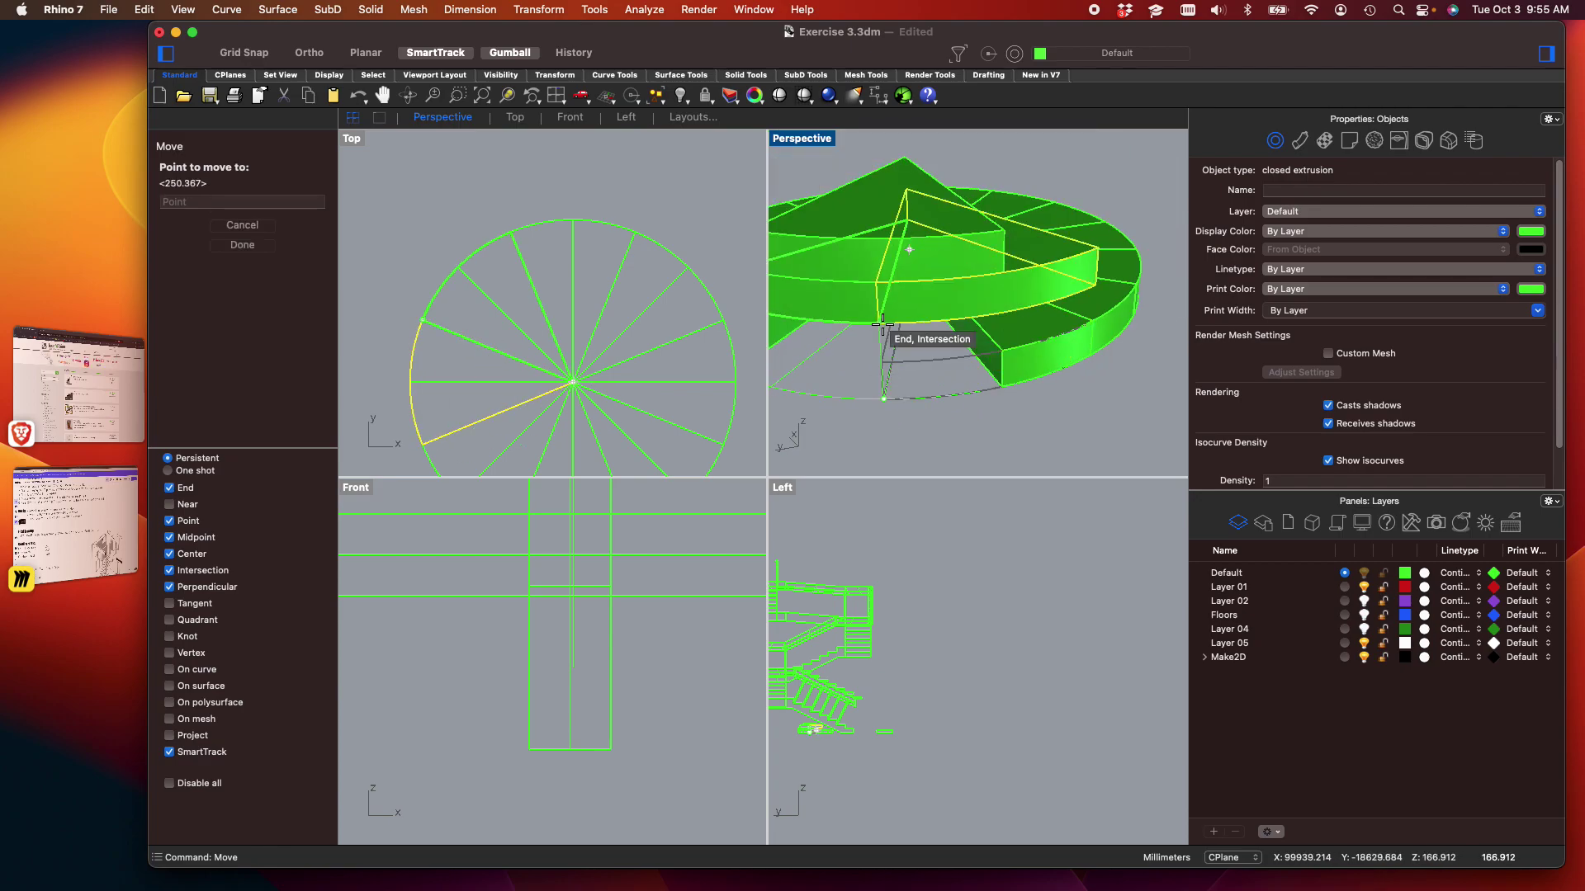
{"action": "left_click", "coordinate": [871, 247]}
Move the fifth tread around the circle up 417.279 mm so its base meets the top of the fourth raised tread
{"action": "scroll", "coordinate": [873, 248], "scroll_direction": "down", "scroll_amount": 5}
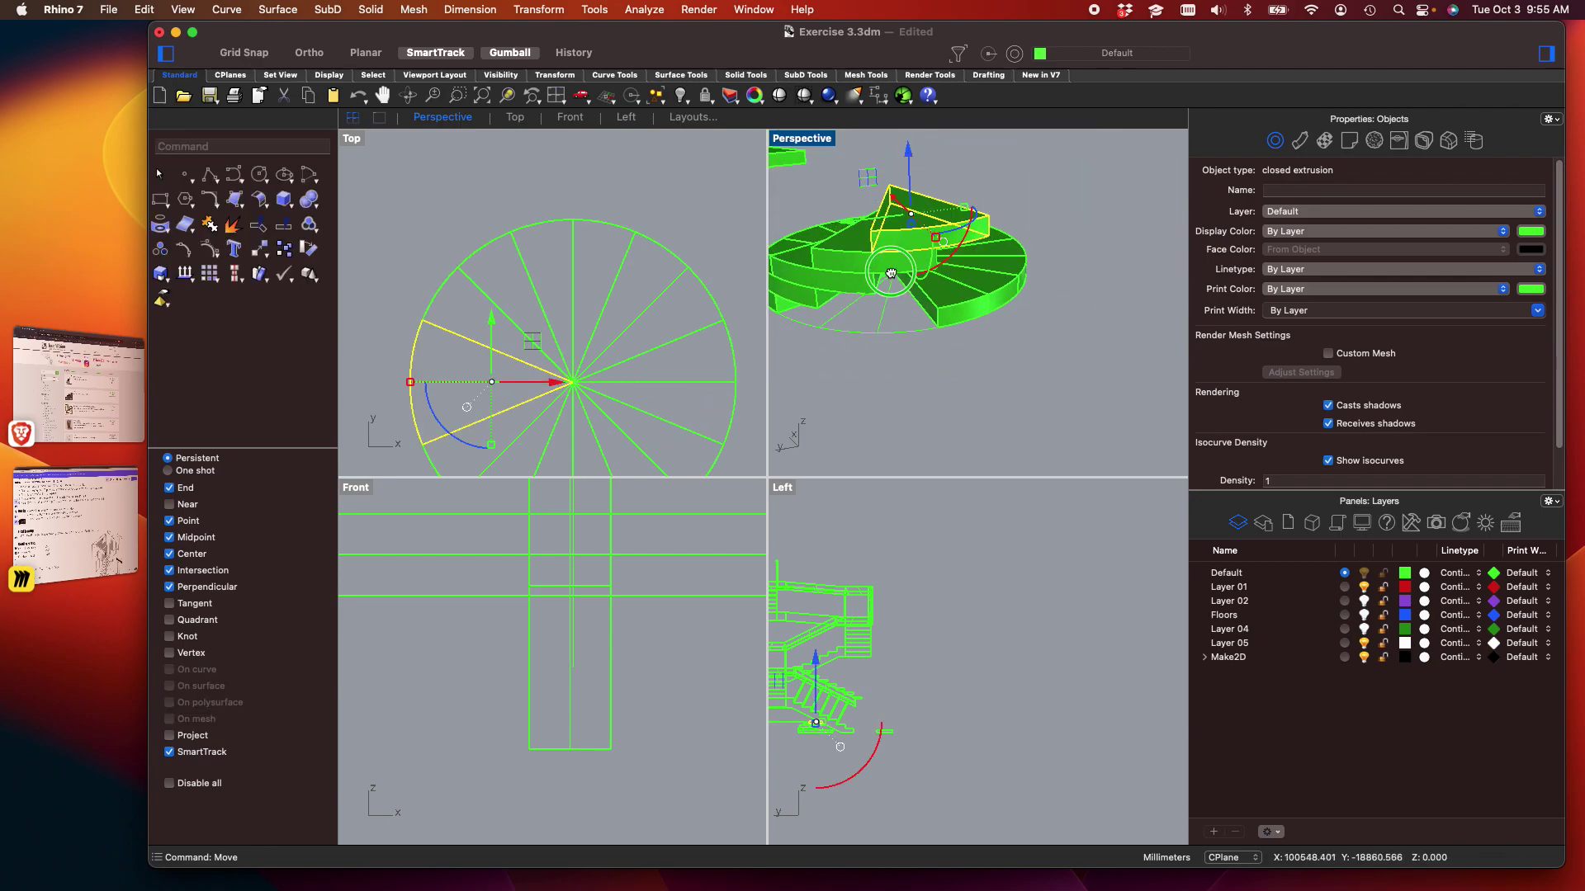
{"action": "scroll", "coordinate": [1023, 373], "scroll_direction": "up", "scroll_amount": 2}
{"action": "left_click", "coordinate": [1023, 373]}
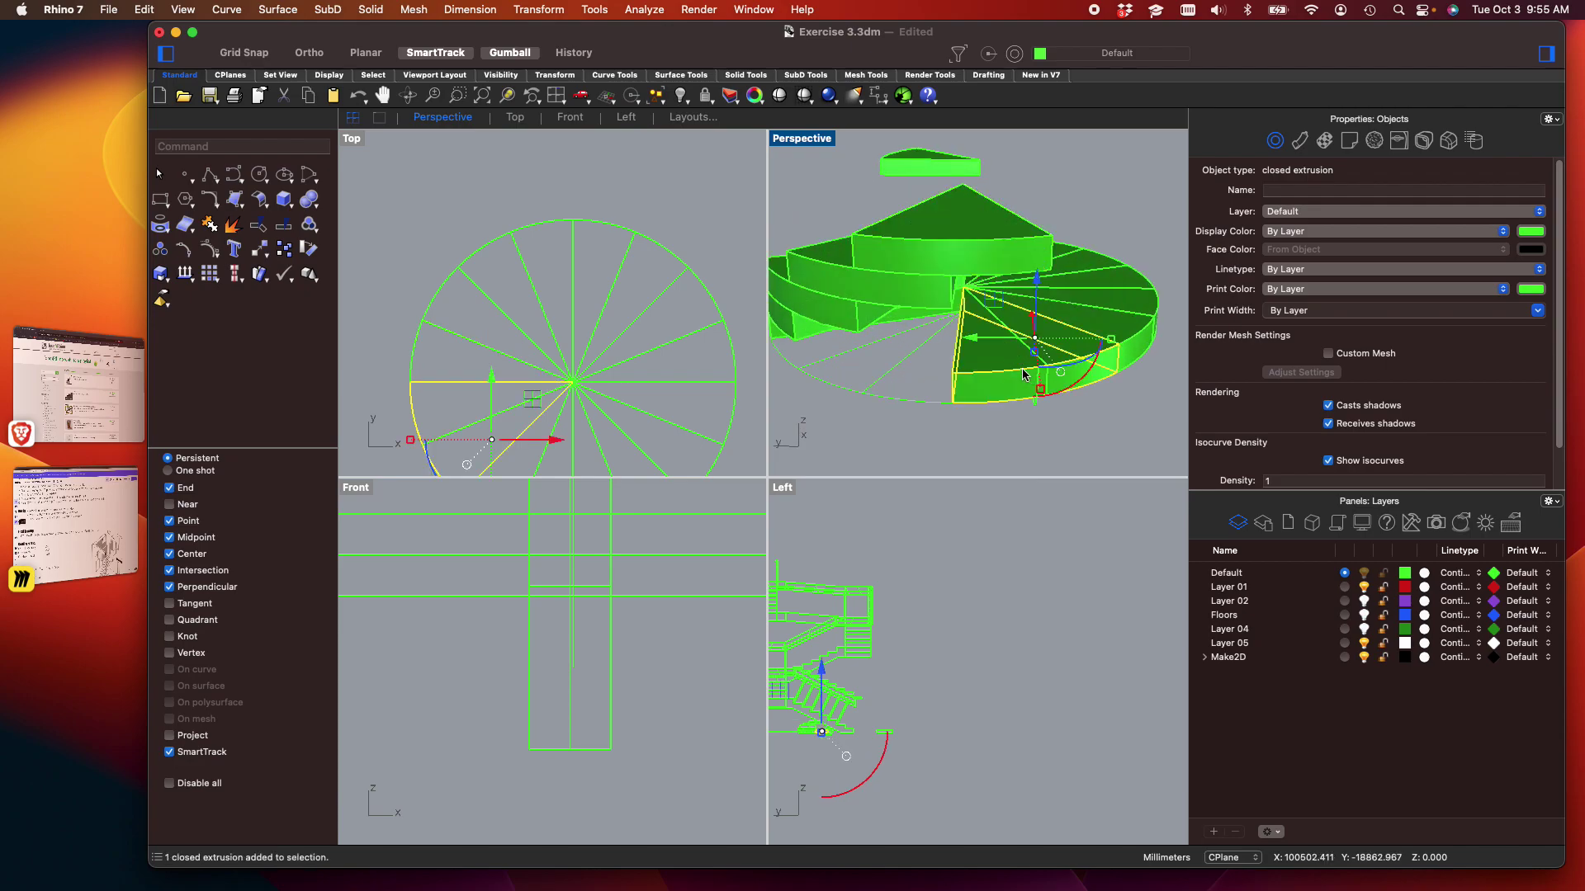
{"action": "type", "text": "move"}
{"action": "key", "text": "Return"}
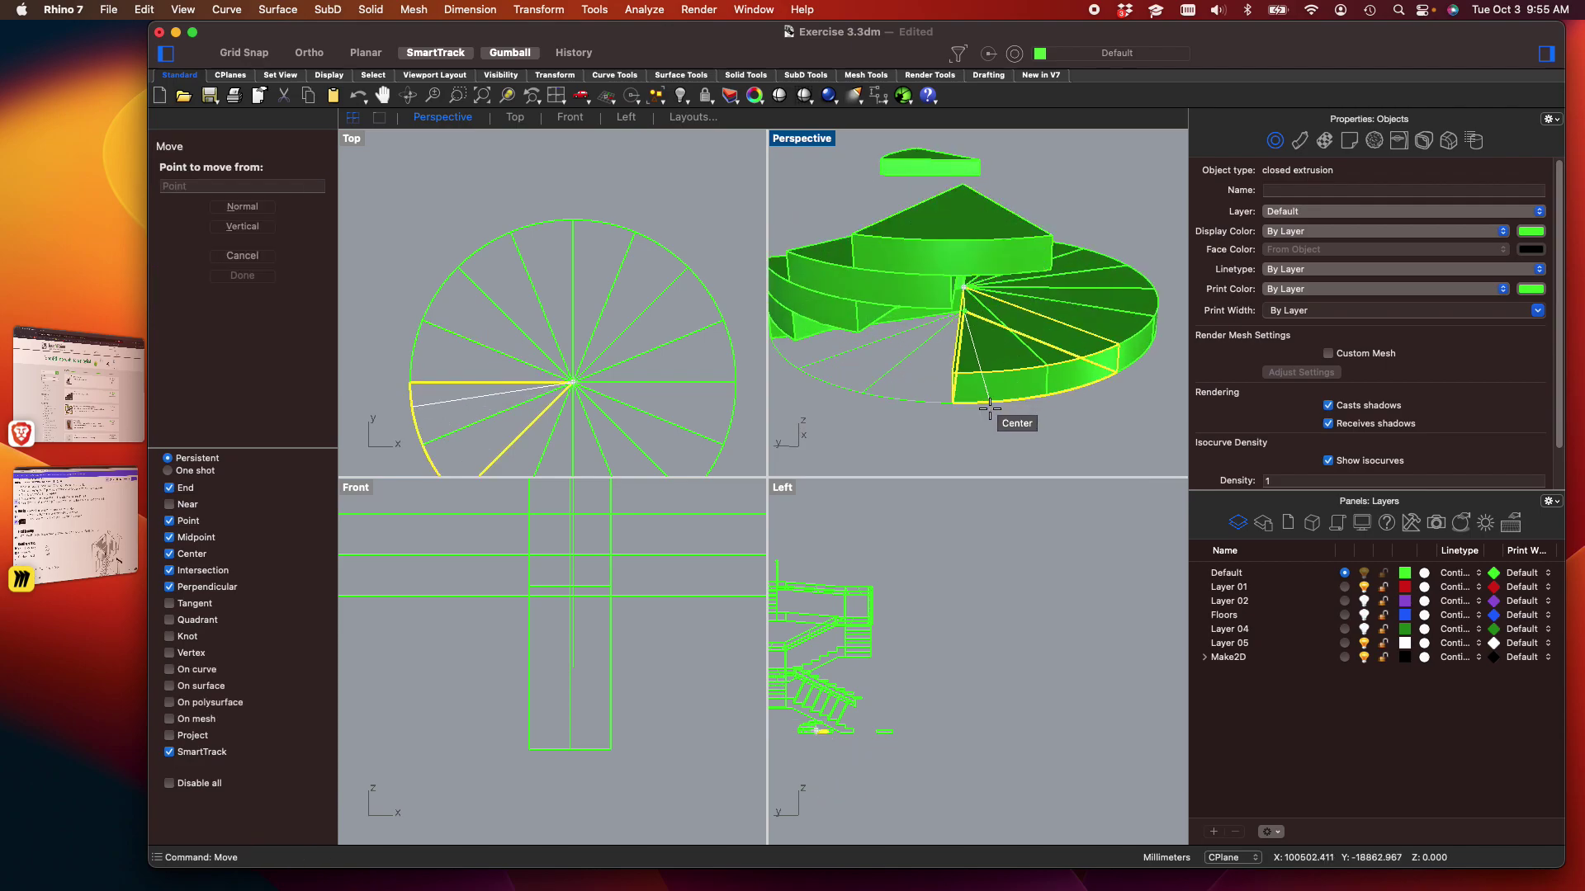
{"action": "left_click", "coordinate": [965, 404]}
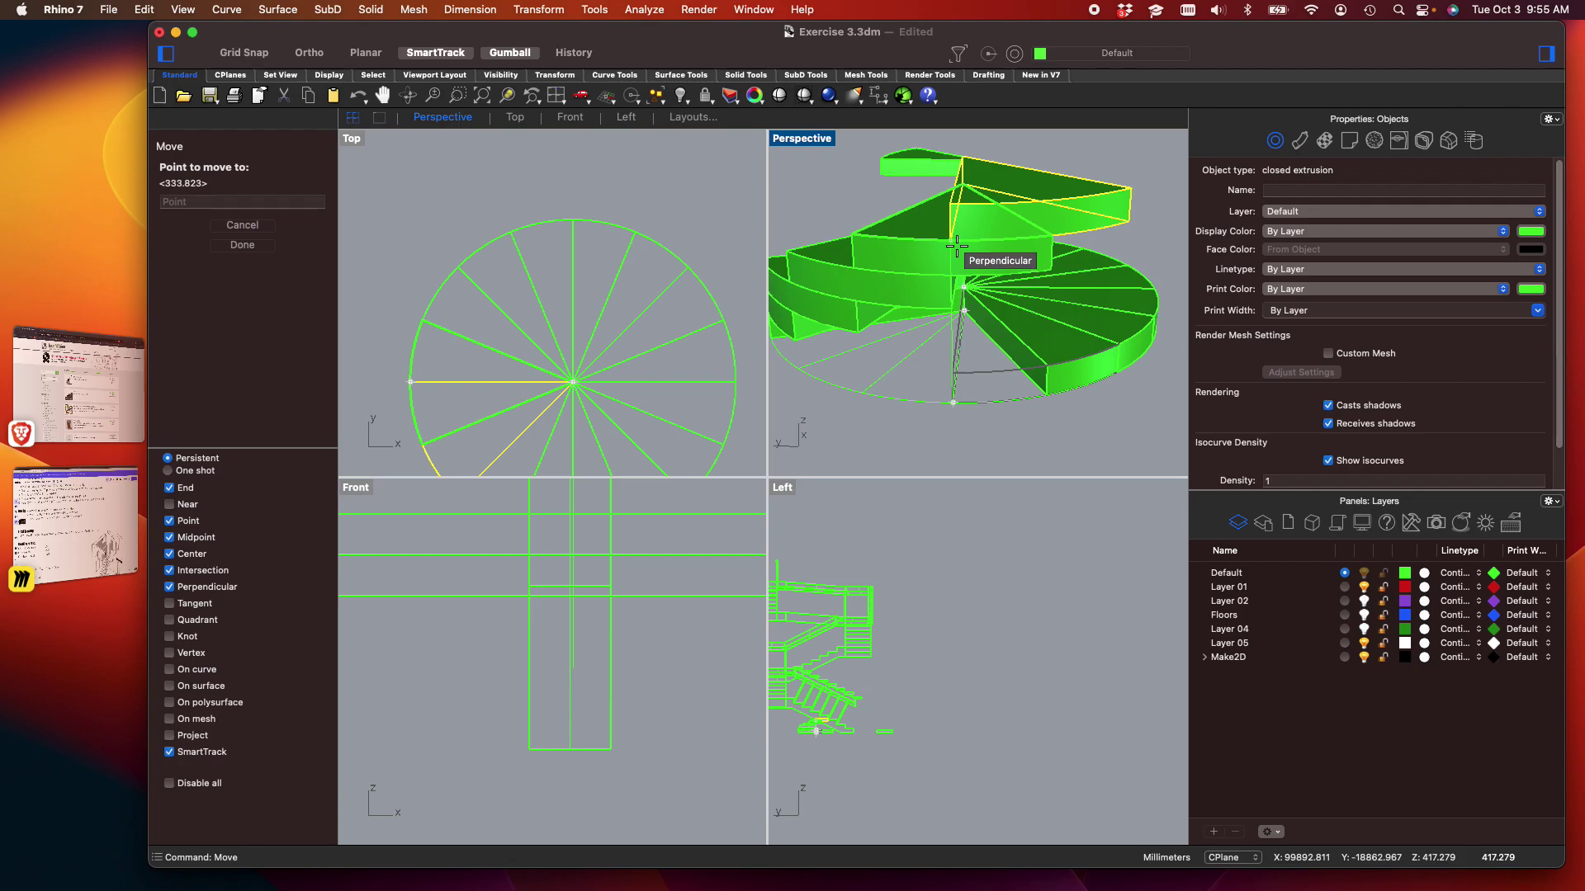
{"action": "left_click", "coordinate": [969, 268]}
Move the sixth tread around the circle up 500.735 mm so its base meets the top of the fifth raised tread
{"action": "right_click_drag", "start_coordinate": [967, 272], "coordinate": [884, 403]}
{"action": "scroll", "coordinate": [977, 384], "scroll_direction": "up", "scroll_amount": 3}
{"action": "left_click", "coordinate": [984, 377]}
{"action": "type", "text": "move"}
{"action": "key", "text": "Return"}
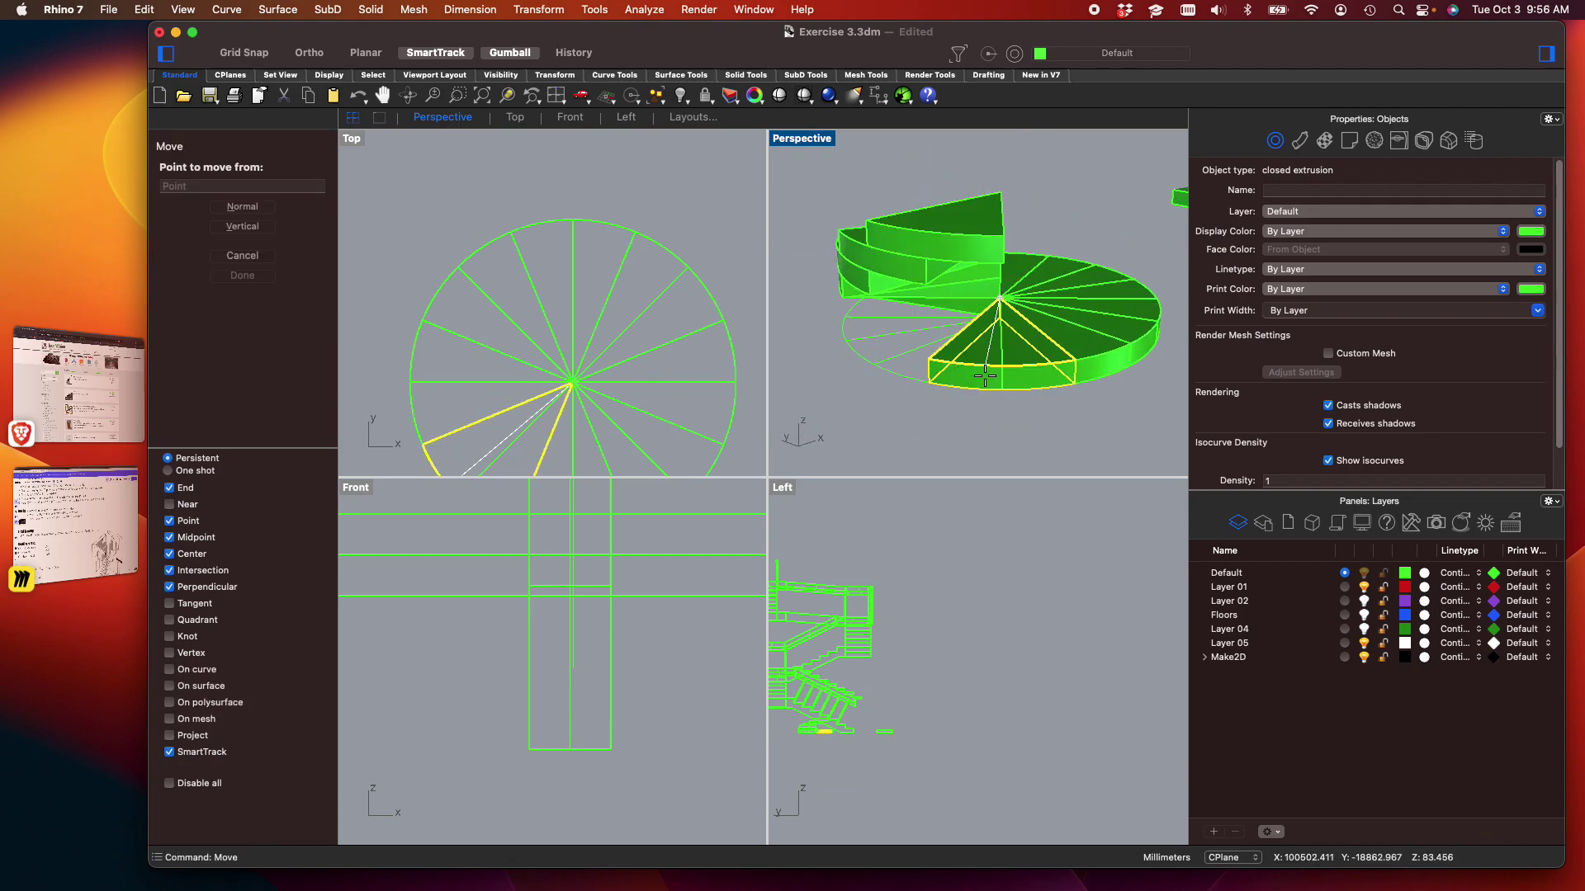
{"action": "scroll", "coordinate": [990, 408], "scroll_direction": "up", "scroll_amount": 2}
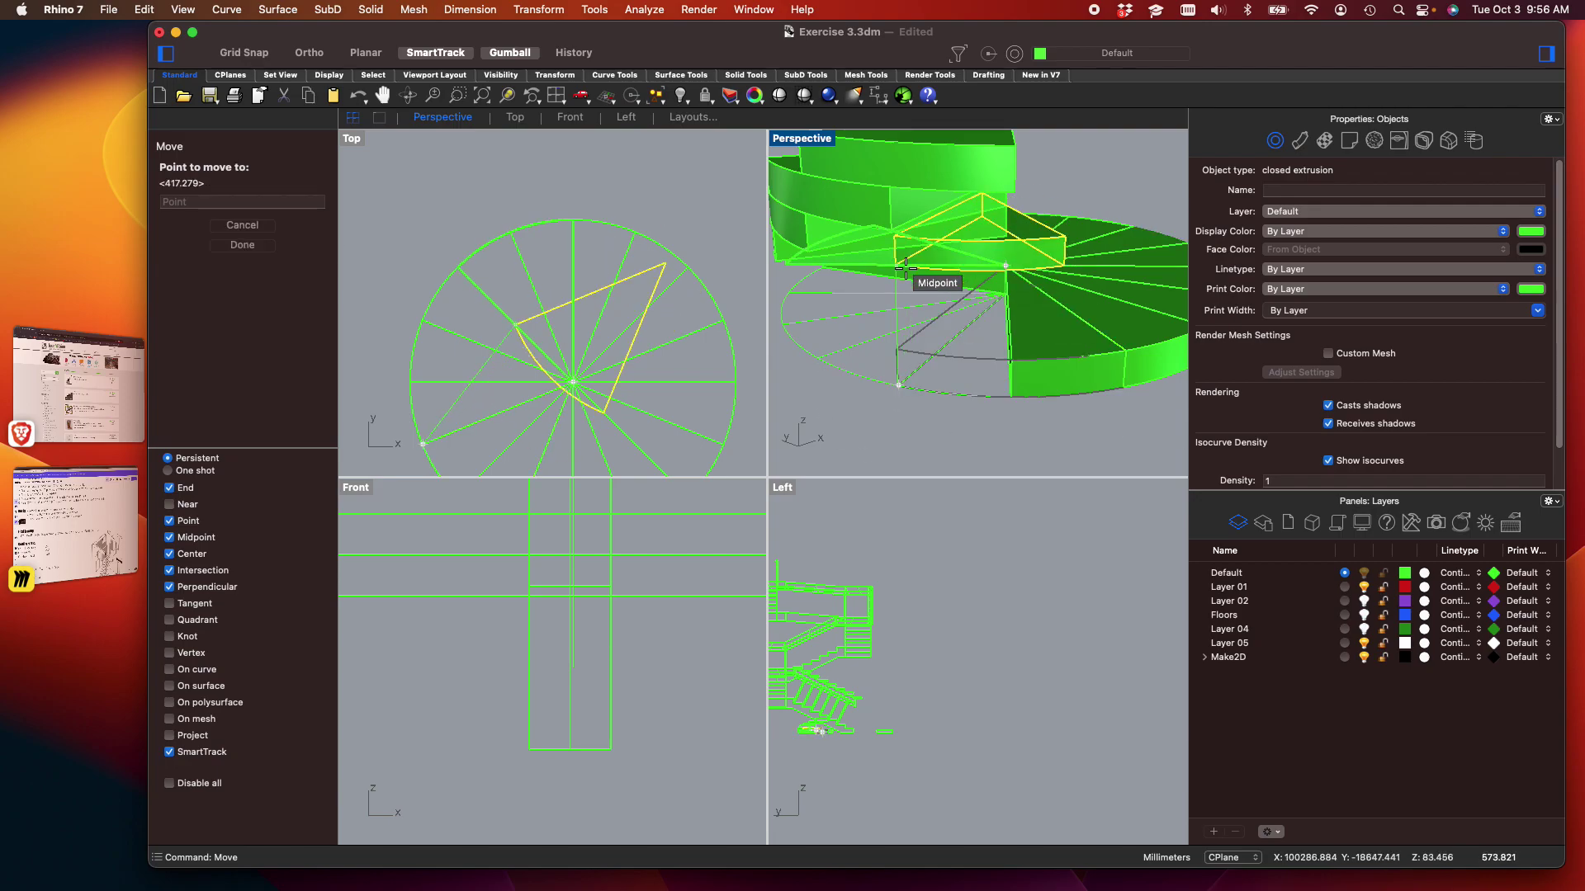
{"action": "left_click", "coordinate": [934, 258]}
Move the seventh tread straight up from its bottom outer corner so its base meets the top of the sixth raised tread
{"action": "scroll", "coordinate": [934, 259], "scroll_direction": "down", "scroll_amount": 5}
{"action": "right_click_drag", "start_coordinate": [935, 259], "coordinate": [914, 274]}
{"action": "left_click", "coordinate": [935, 356]}
{"action": "type", "text": "move"}
{"action": "key", "text": "Return"}
{"action": "scroll", "coordinate": [965, 371], "scroll_direction": "up", "scroll_amount": 3}
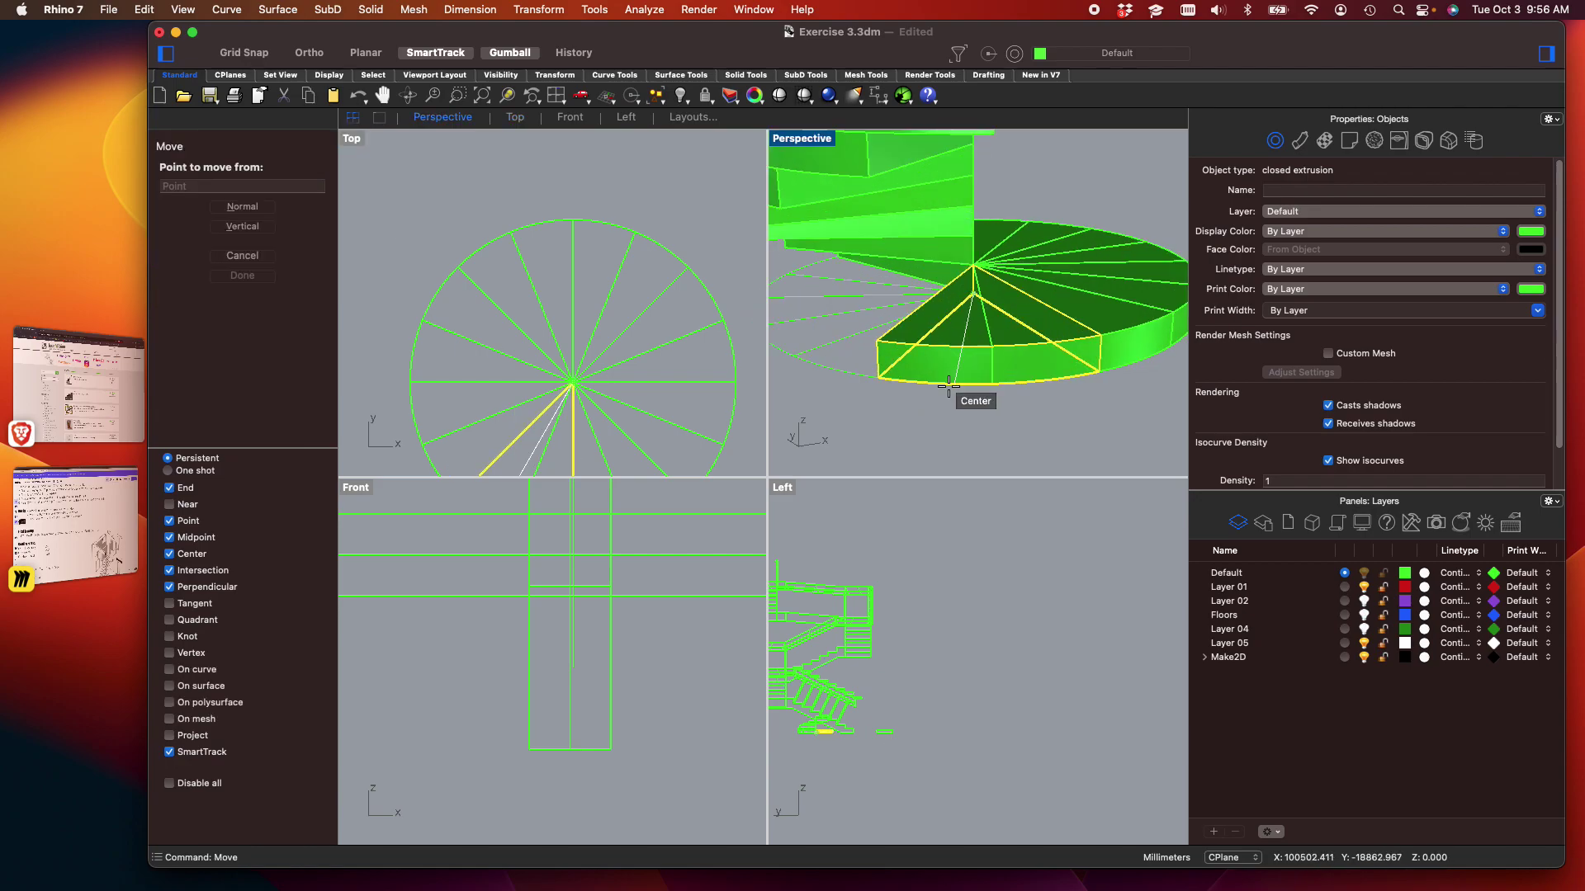
{"action": "left_click", "coordinate": [873, 388]}
{"action": "scroll", "coordinate": [932, 371], "scroll_direction": "up", "scroll_amount": 5}
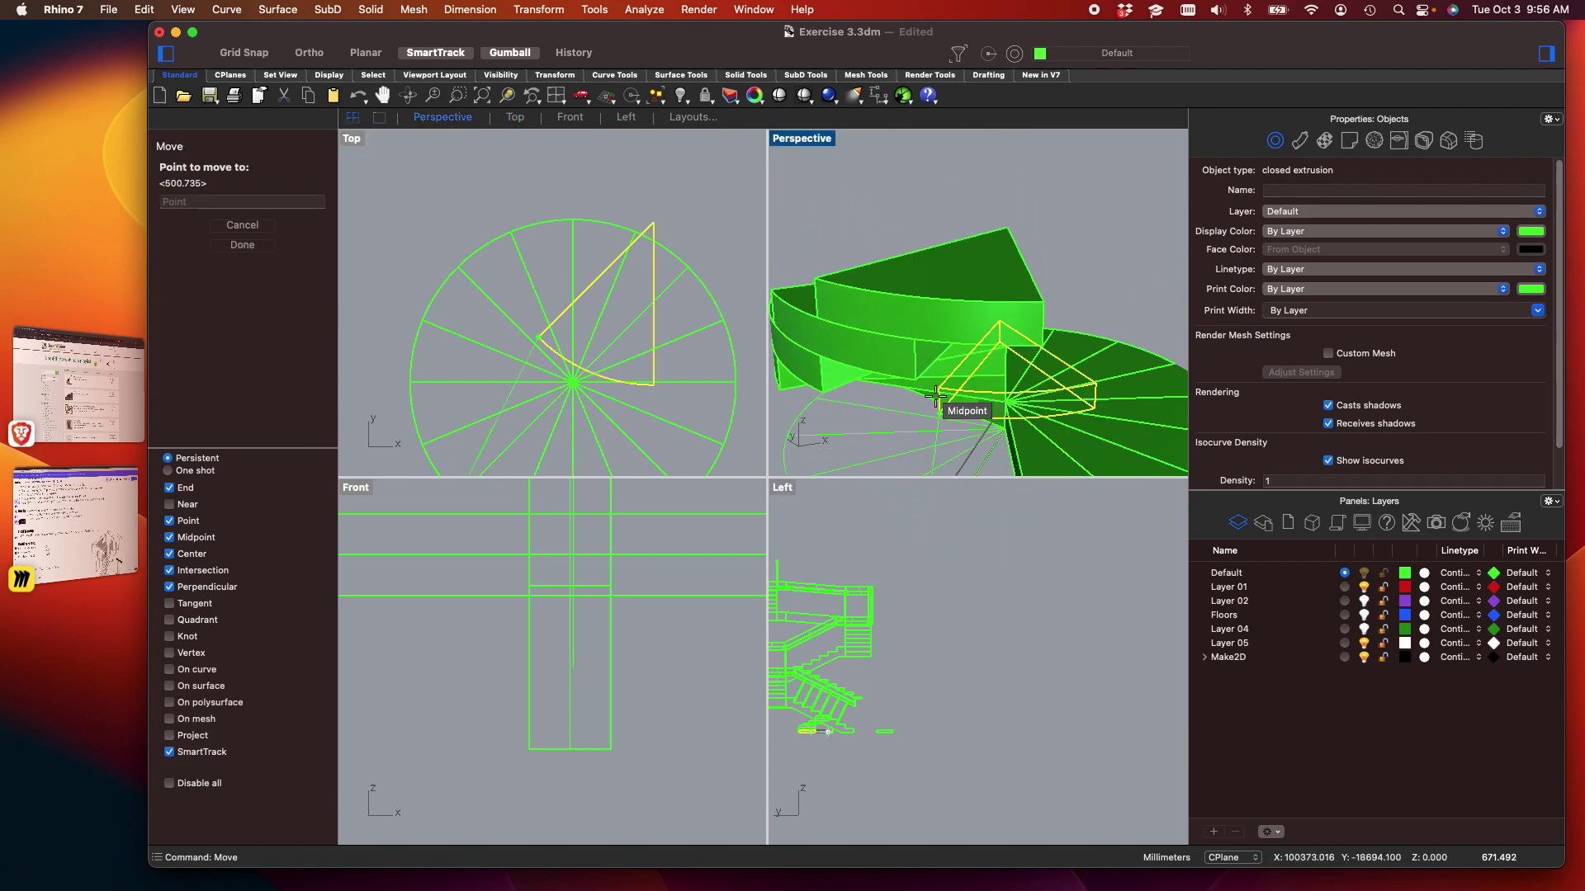
{"action": "scroll", "coordinate": [920, 309], "scroll_direction": "down", "scroll_amount": 4}
{"action": "left_click", "coordinate": [935, 297]}
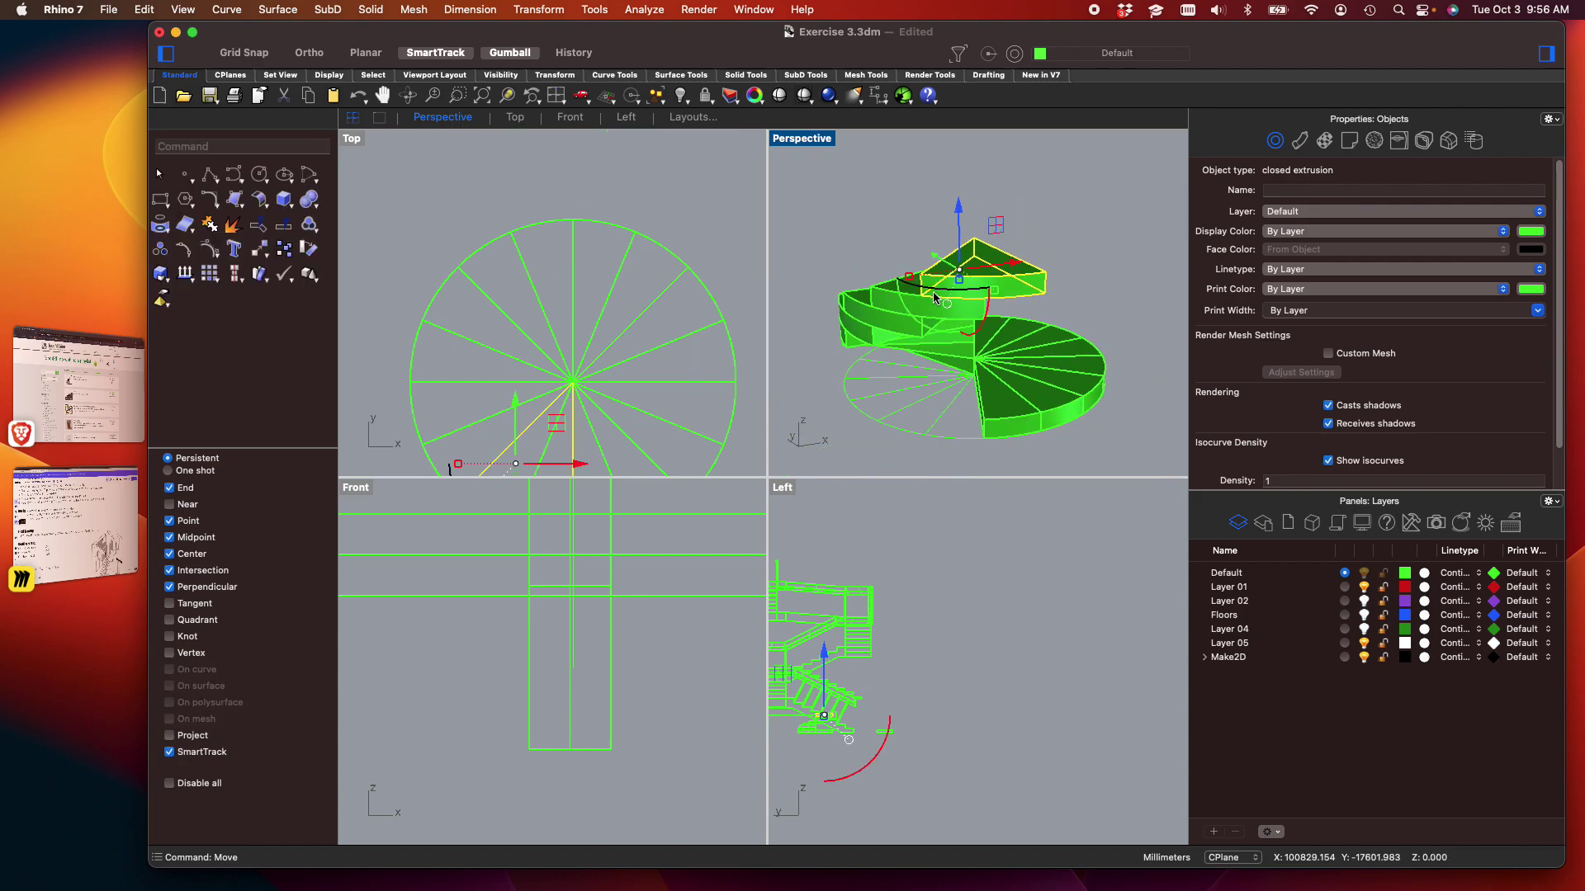
{"action": "key", "text": "Escape"}
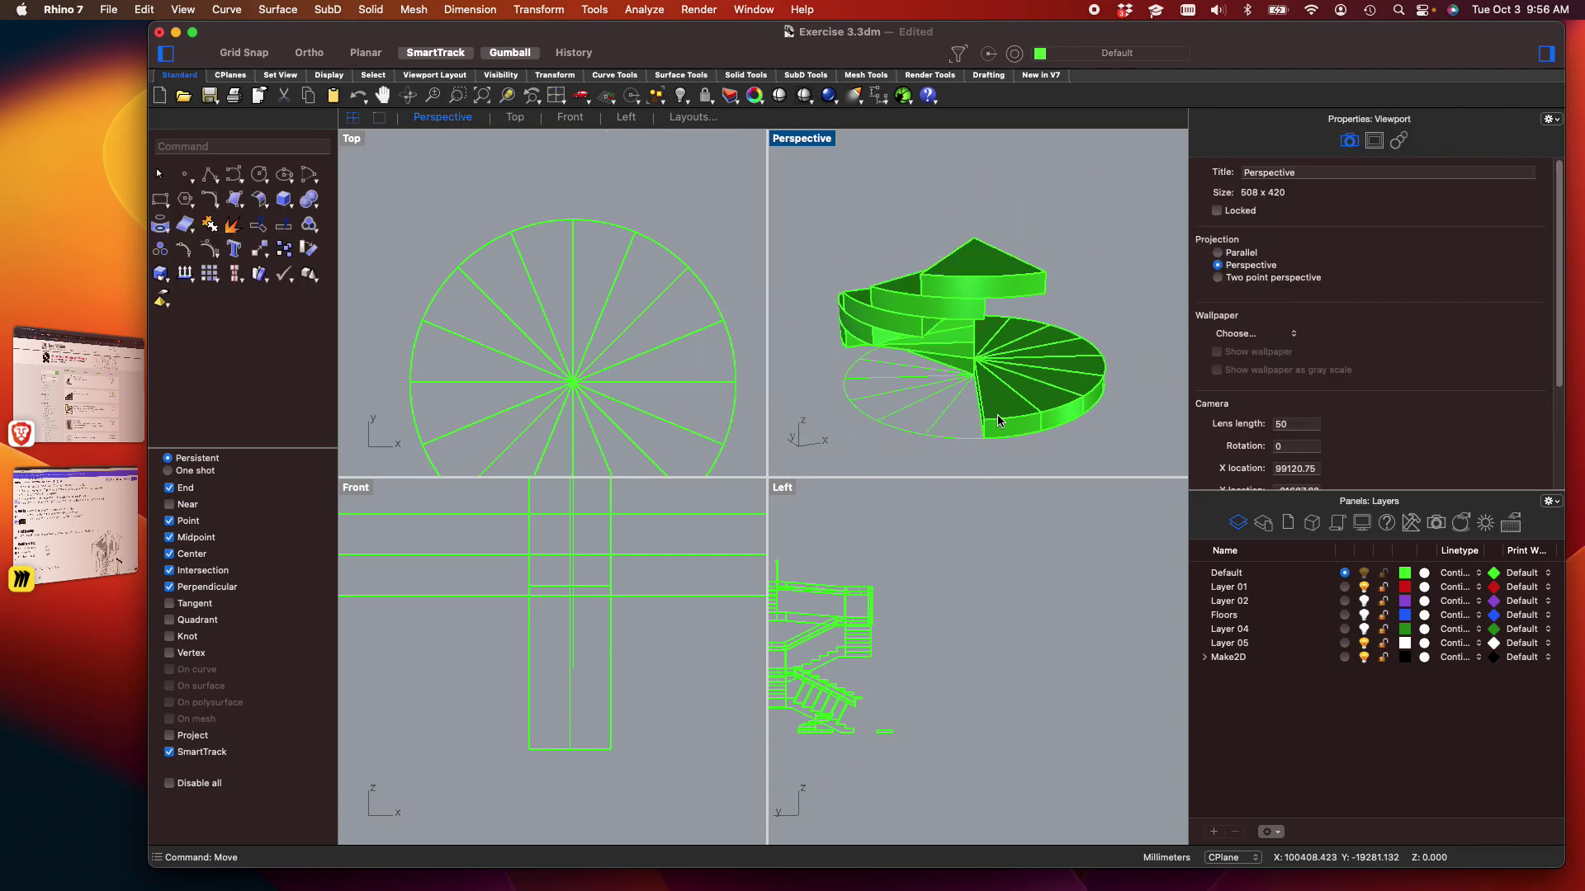
Move the eighth tread straight up from its bottom outer corner so its base meets the top of the seventh raised tread
{"action": "scroll", "coordinate": [998, 421], "scroll_direction": "up", "scroll_amount": 3}
{"action": "left_click", "coordinate": [1020, 425]}
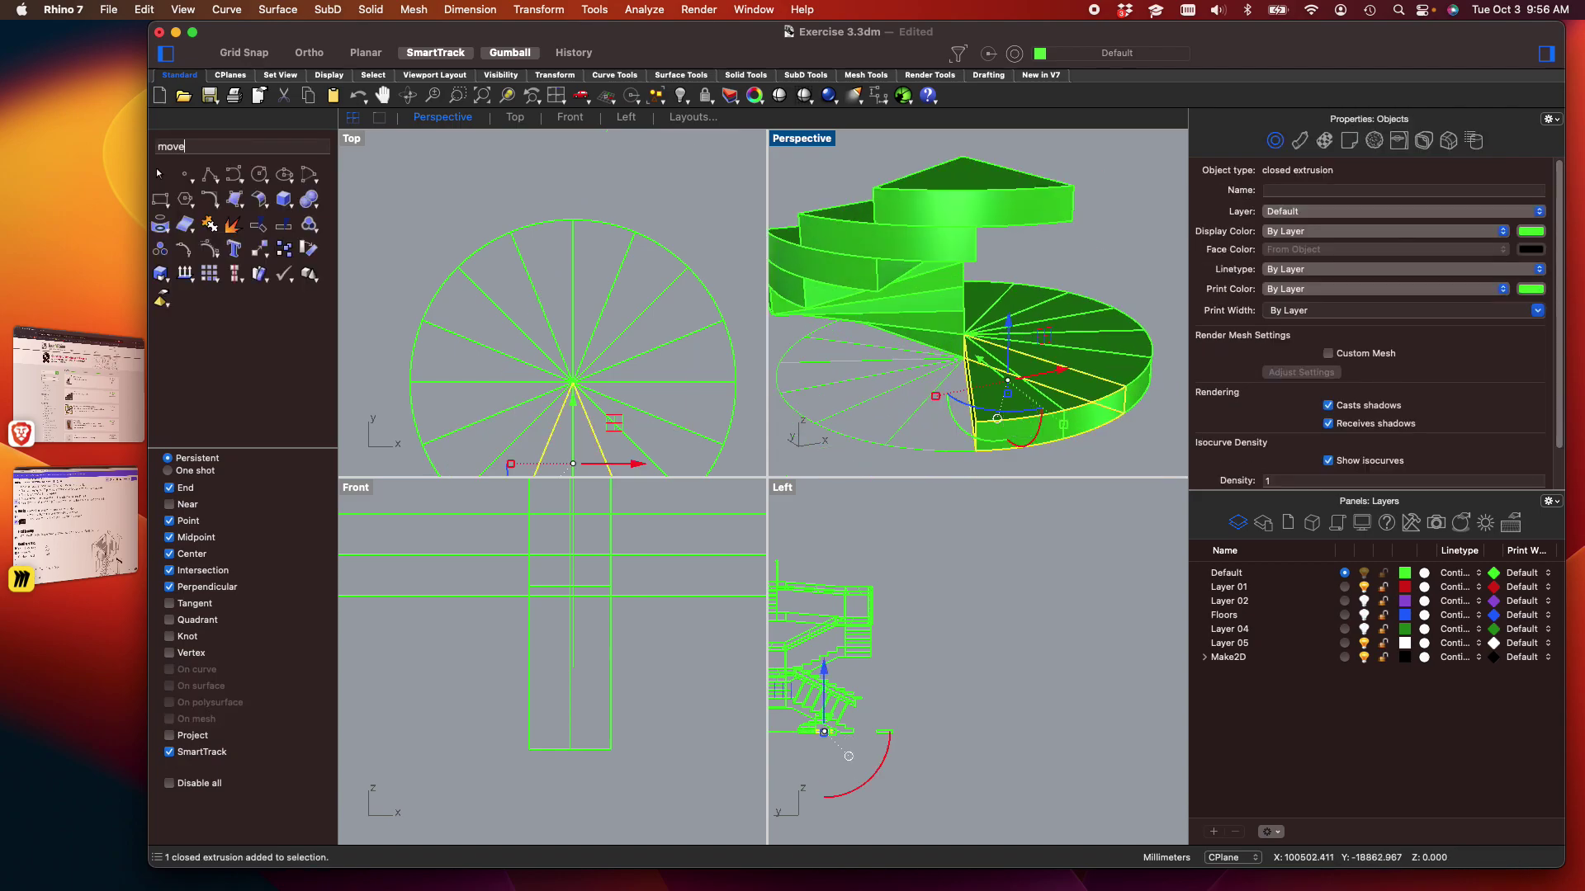
{"action": "key", "text": "Return"}
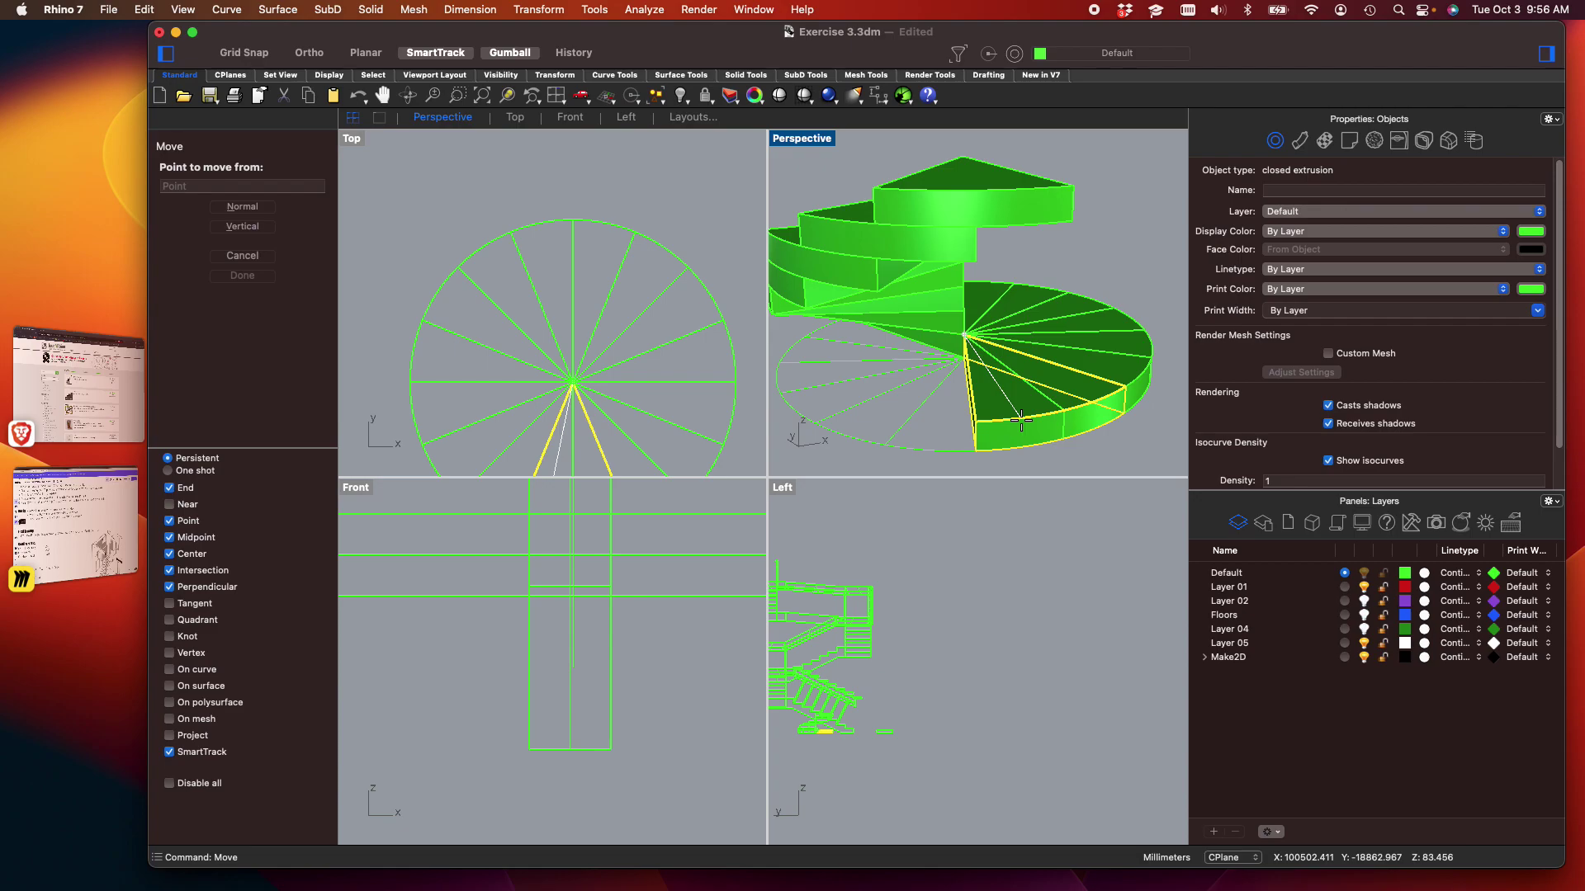
{"action": "left_click", "coordinate": [976, 450]}
{"action": "left_click", "coordinate": [982, 200]}
Move the ninth tread around the circle up 751.102 mm so its base meets the top of the eighth raised tread
{"action": "scroll", "coordinate": [980, 198], "scroll_direction": "down", "scroll_amount": 2}
{"action": "right_click_drag", "start_coordinate": [979, 198], "coordinate": [877, 328]}
{"action": "scroll", "coordinate": [972, 354], "scroll_direction": "up", "scroll_amount": 2}
{"action": "left_click", "coordinate": [991, 345]}
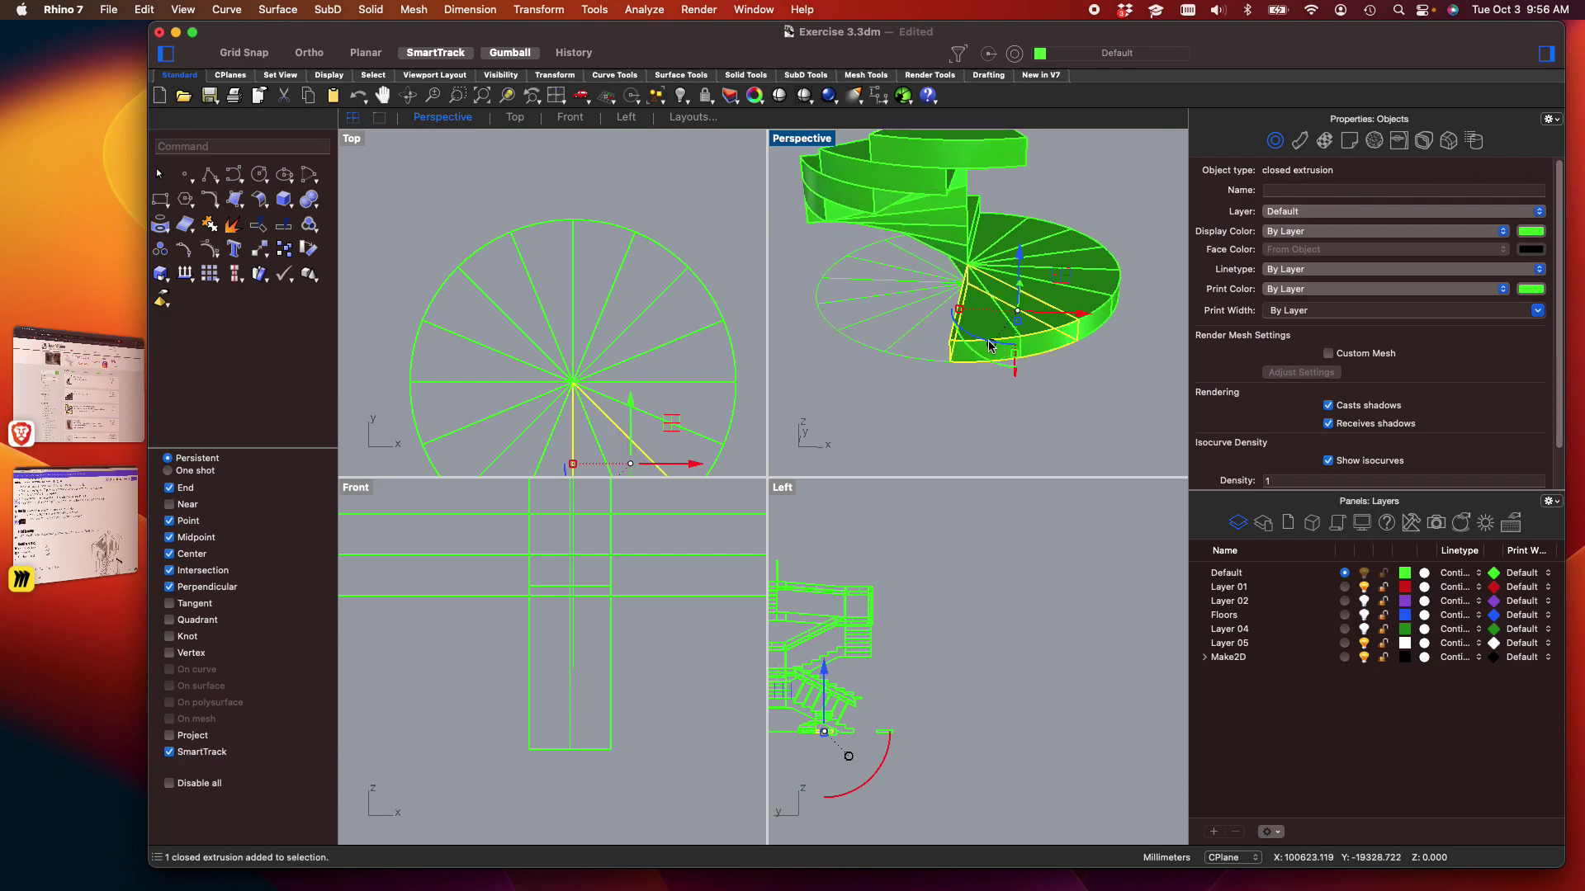
{"action": "key", "text": "Return"}
{"action": "left_click", "coordinate": [950, 362]}
{"action": "right_click_drag", "start_coordinate": [966, 280], "coordinate": [962, 385], "text": "shift"}
{"action": "left_click", "coordinate": [937, 291]}
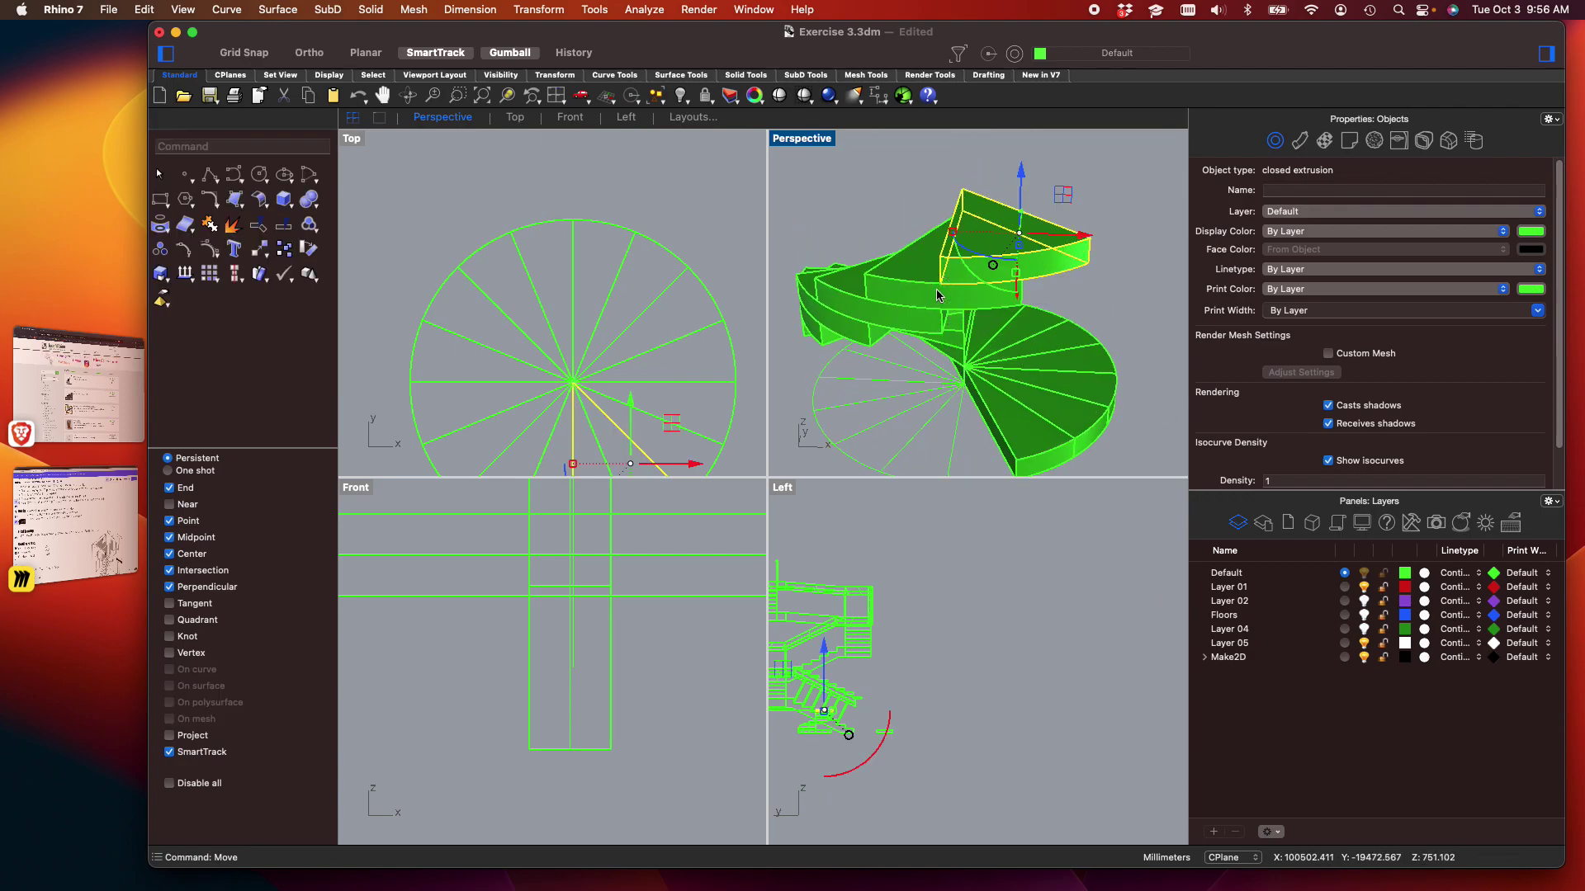
Move the tenth tread around the circle up 834.558 mm so its base meets the top of the ninth raised tread
{"action": "scroll", "coordinate": [965, 309], "scroll_direction": "down", "scroll_amount": 3}
{"action": "right_click_drag", "start_coordinate": [1033, 339], "coordinate": [964, 380]}
{"action": "left_click", "coordinate": [991, 395]}
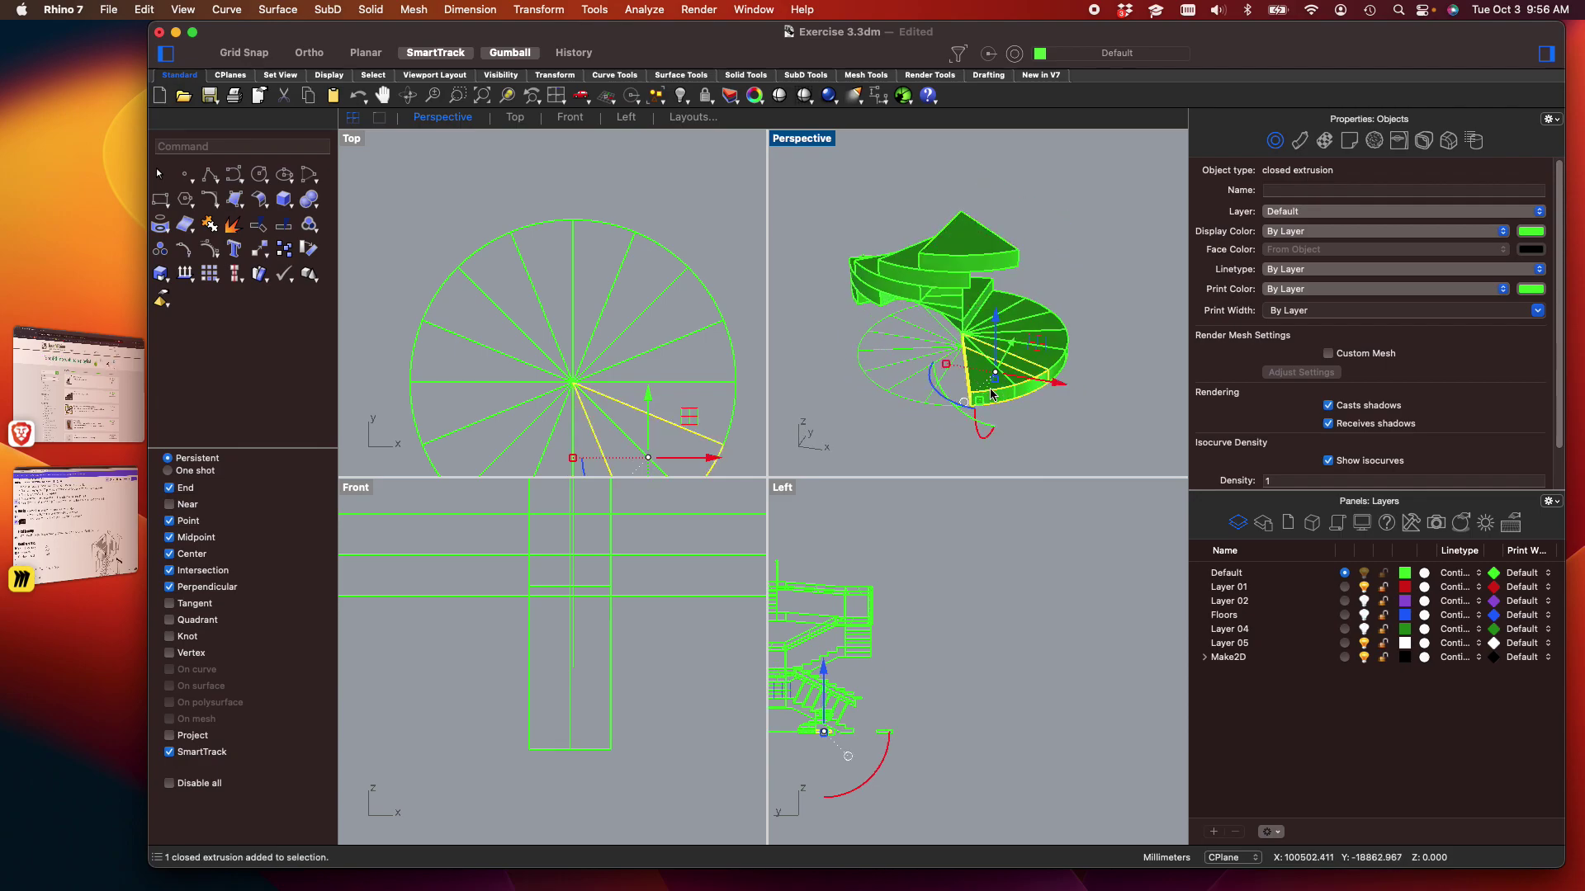
{"action": "key", "text": "Return"}
{"action": "scroll", "coordinate": [947, 408], "scroll_direction": "up", "scroll_amount": 5}
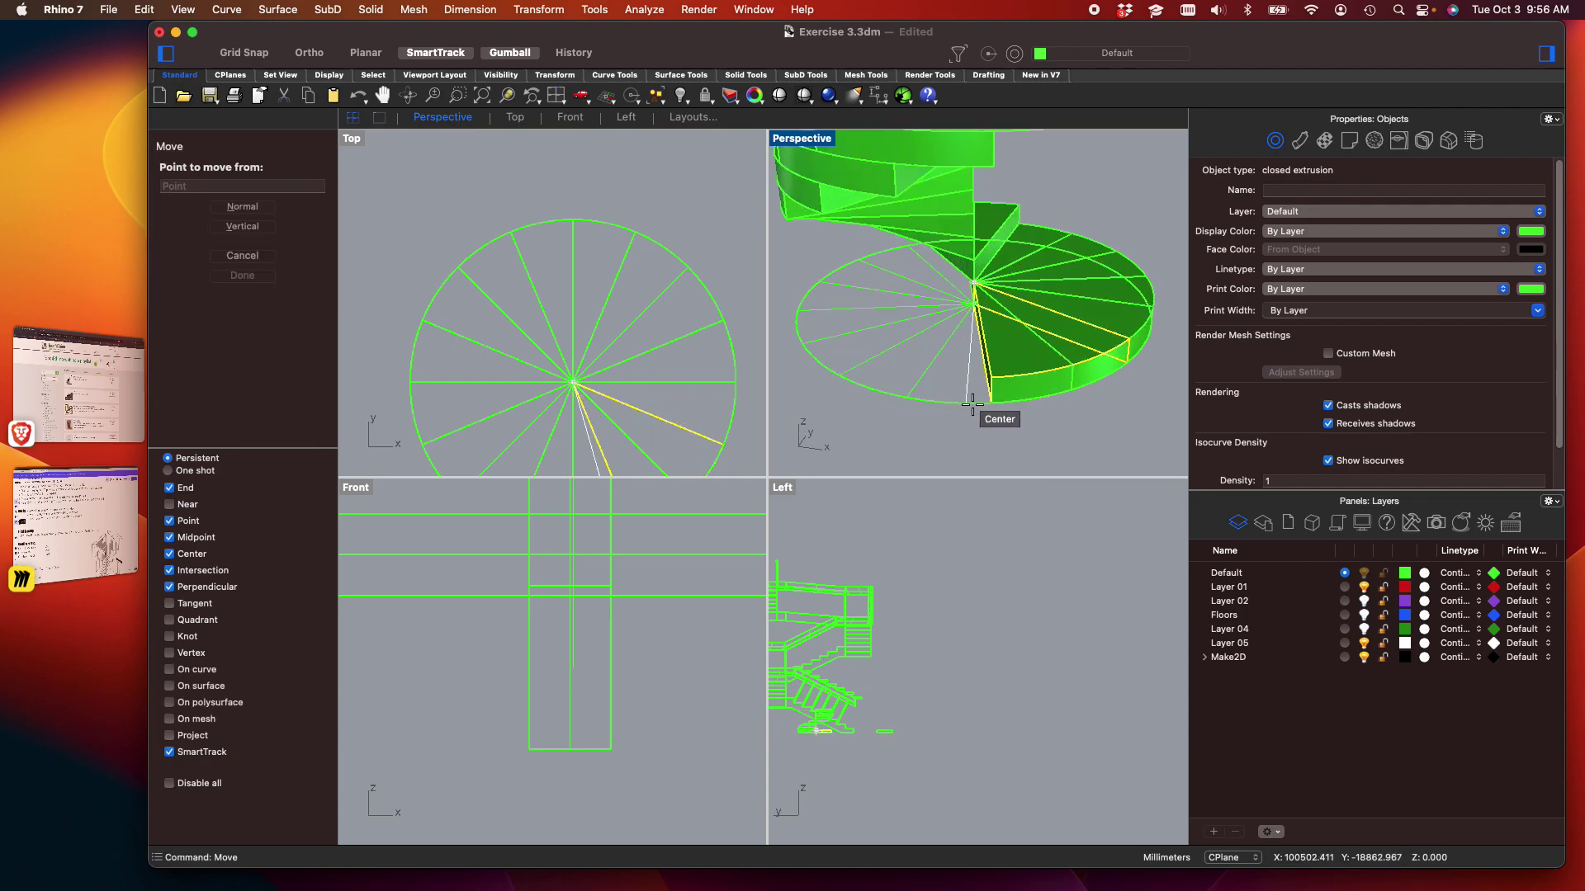
{"action": "left_click", "coordinate": [991, 403]}
{"action": "scroll", "coordinate": [999, 345], "scroll_direction": "down", "scroll_amount": 4}
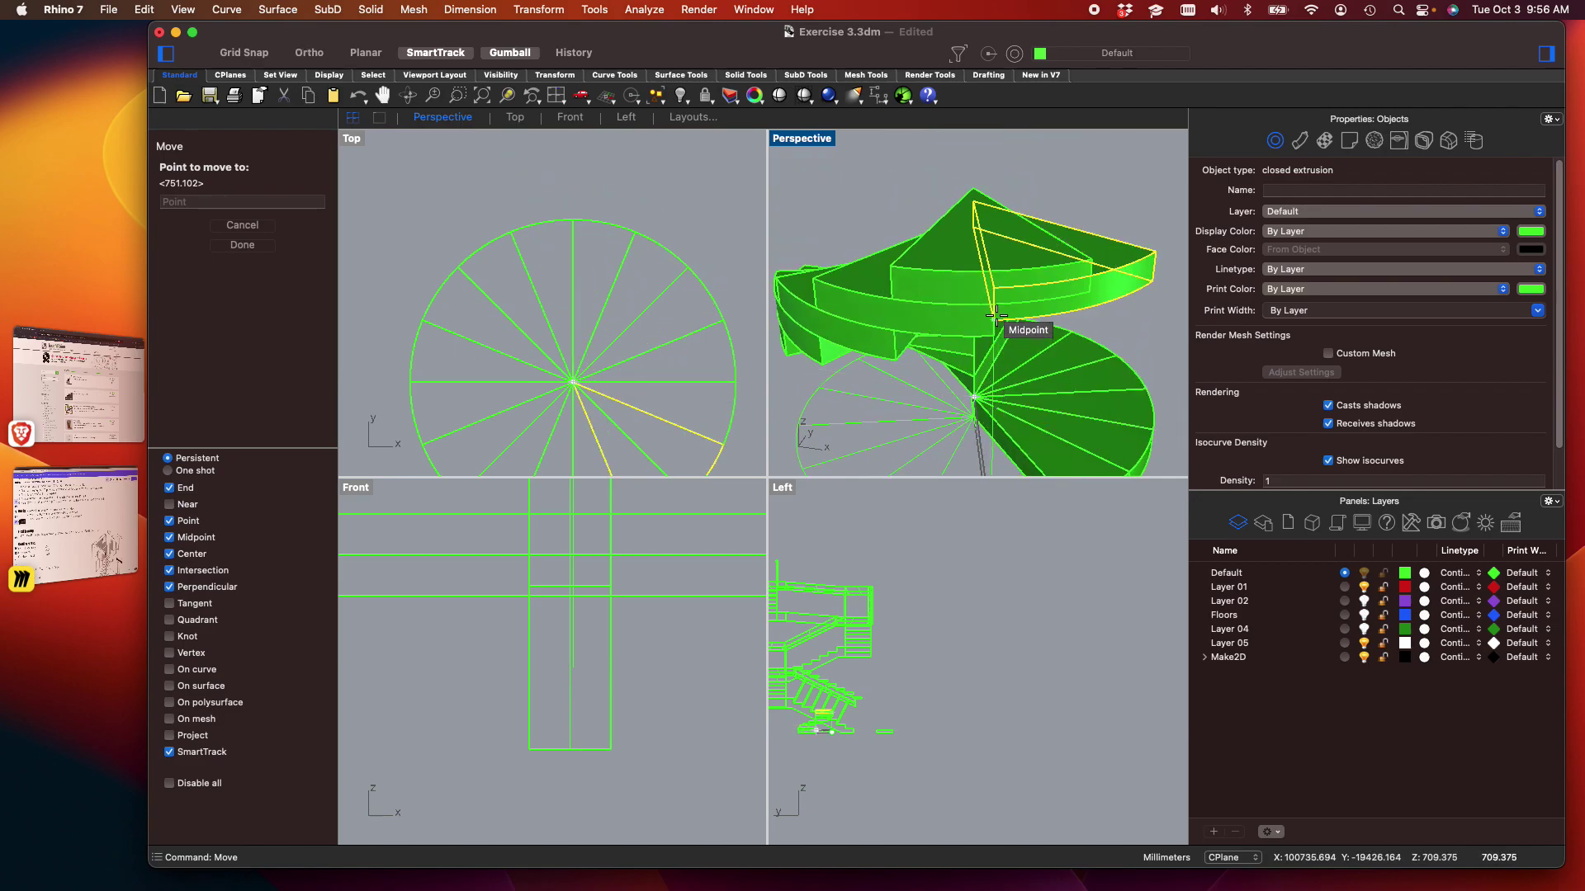
{"action": "left_click", "coordinate": [996, 277]}
Move the eleventh tread around the circle up 918.014 mm so its base meets the top of the tenth raised tread
{"action": "scroll", "coordinate": [997, 278], "scroll_direction": "down", "scroll_amount": 3}
{"action": "right_click_drag", "start_coordinate": [997, 277], "coordinate": [1025, 382]}
{"action": "left_click", "coordinate": [1025, 376]}
{"action": "left_click", "coordinate": [1046, 413]}
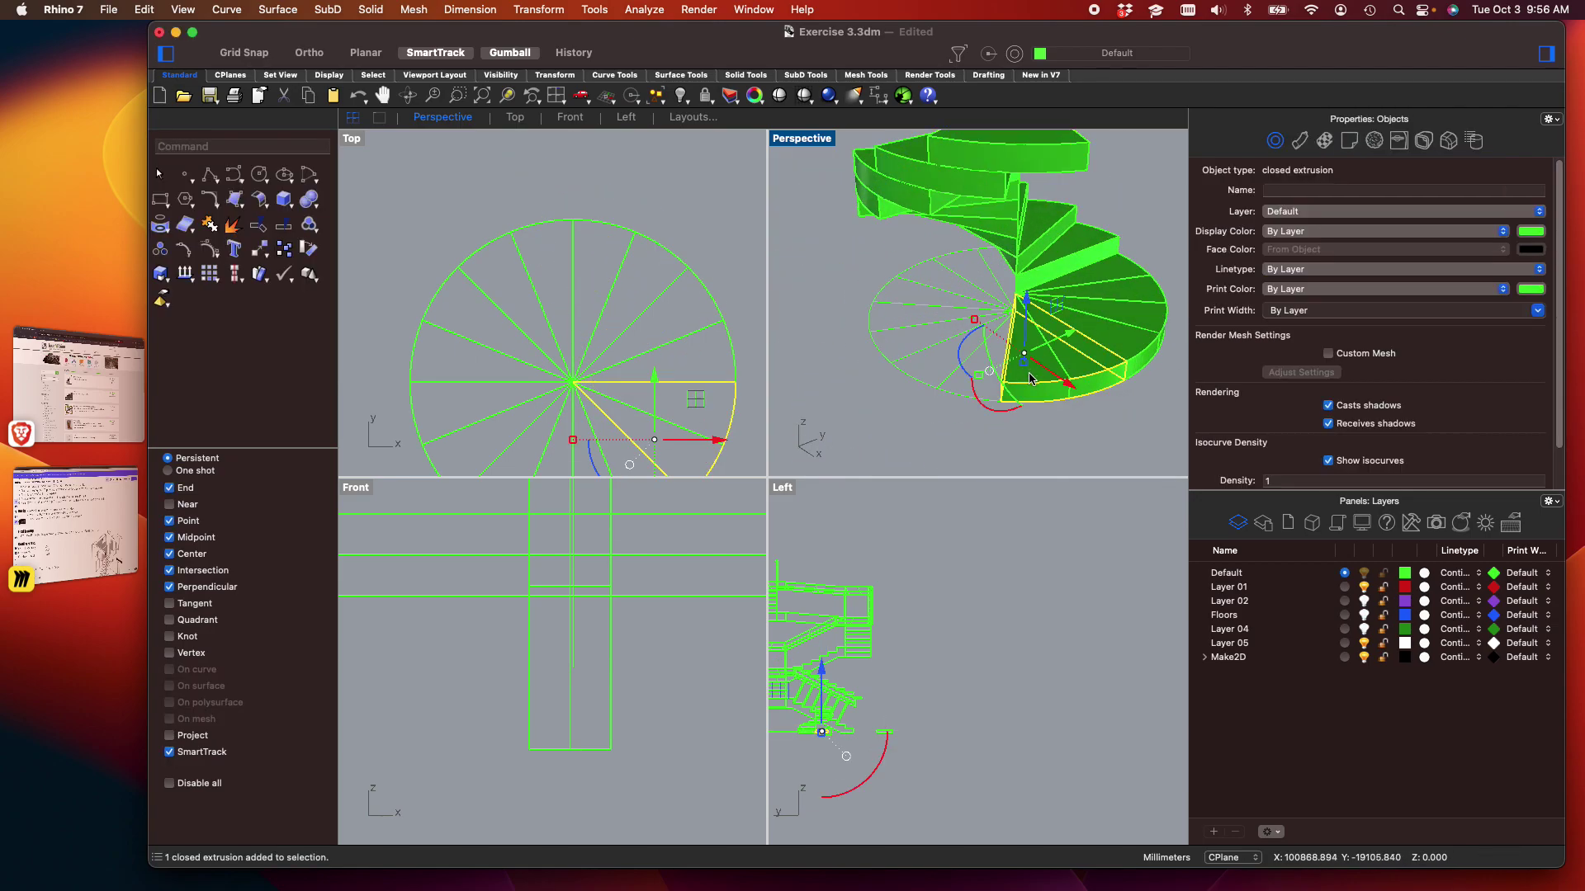
{"action": "type", "text": "move"}
{"action": "key", "text": "Return"}
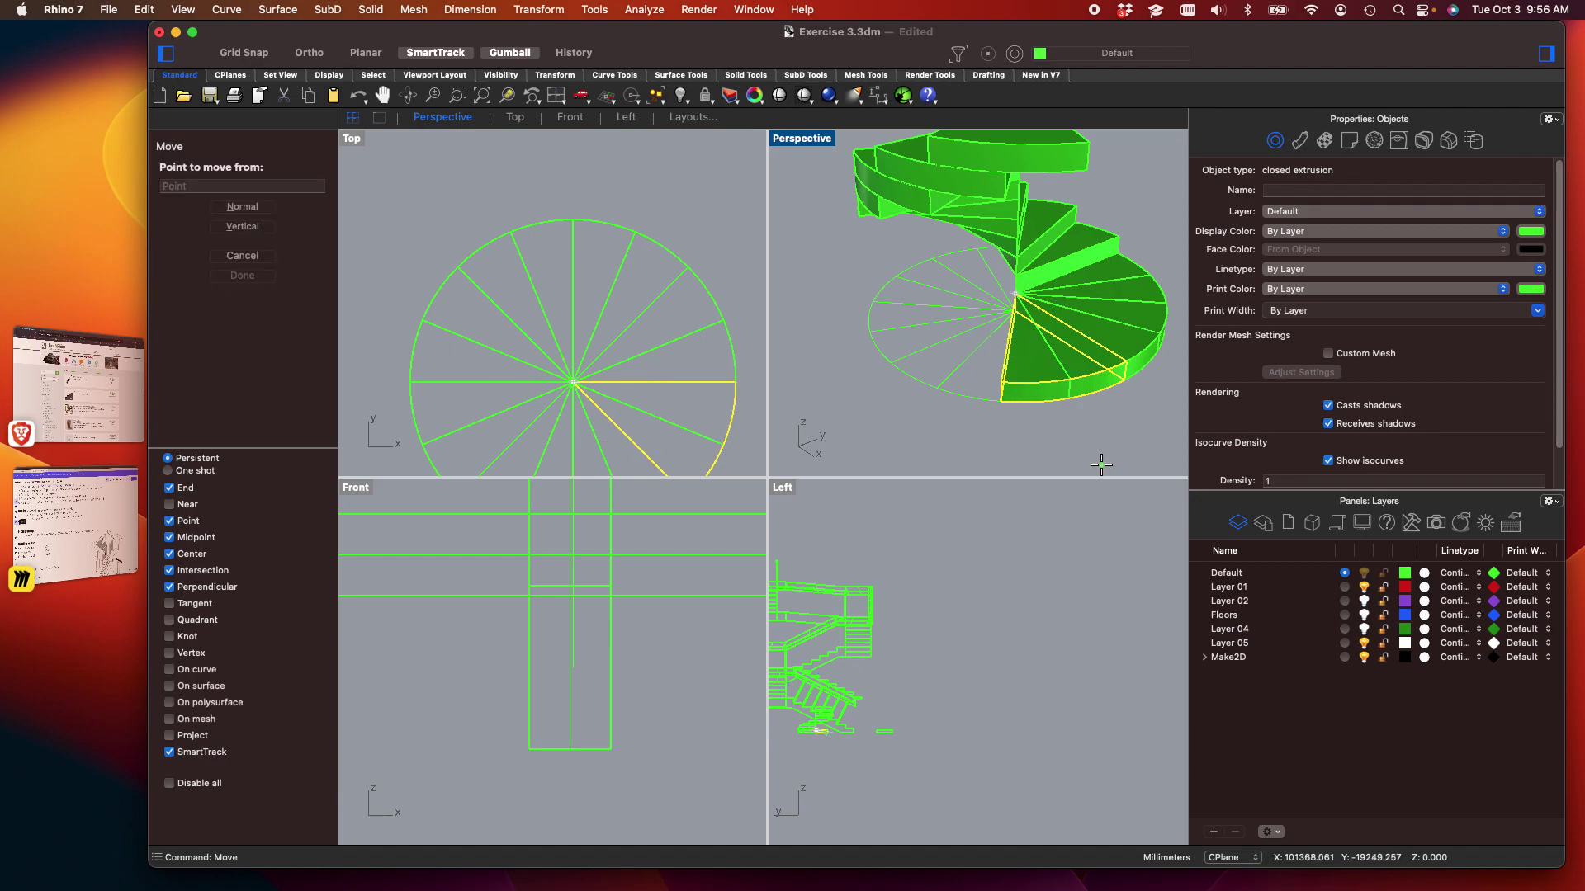
{"action": "left_click", "coordinate": [1003, 398]}
{"action": "scroll", "coordinate": [1001, 347], "scroll_direction": "up", "scroll_amount": 3}
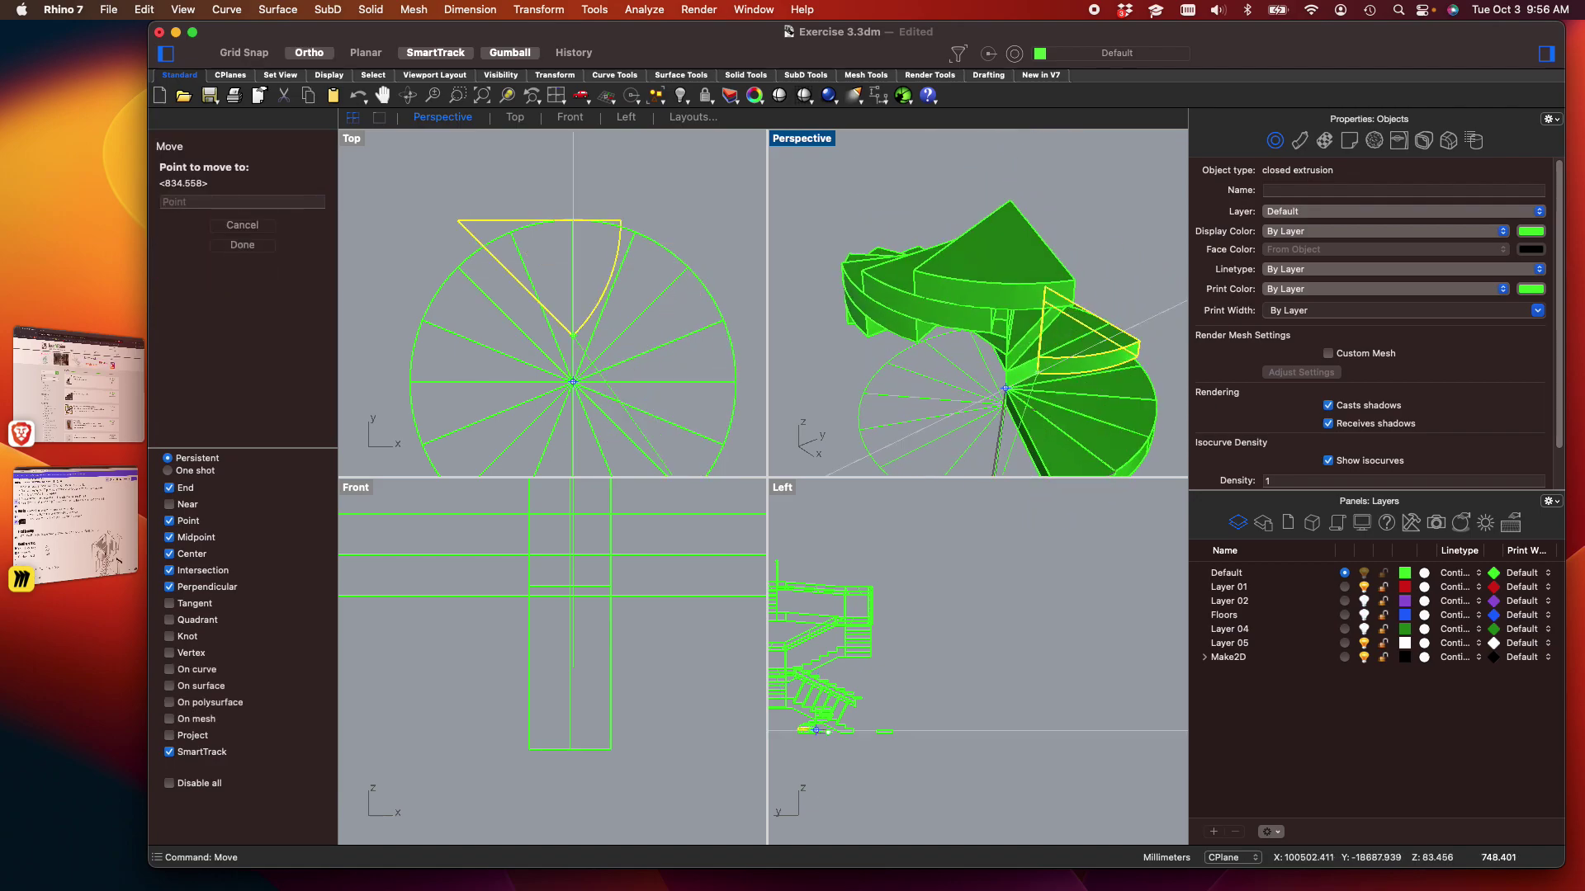
{"action": "left_click", "coordinate": [1000, 292]}
Move the twelfth tread around the circle up 1001.470 mm so its base meets the top of the eleventh raised tread
{"action": "right_click_drag", "start_coordinate": [1000, 293], "coordinate": [929, 270]}
{"action": "scroll", "coordinate": [1038, 363], "scroll_direction": "up", "scroll_amount": 2}
{"action": "scroll", "coordinate": [1037, 363], "scroll_direction": "up", "scroll_amount": 2}
{"action": "left_click", "coordinate": [997, 408]}
{"action": "type", "text": "move"}
{"action": "key", "text": "Return"}
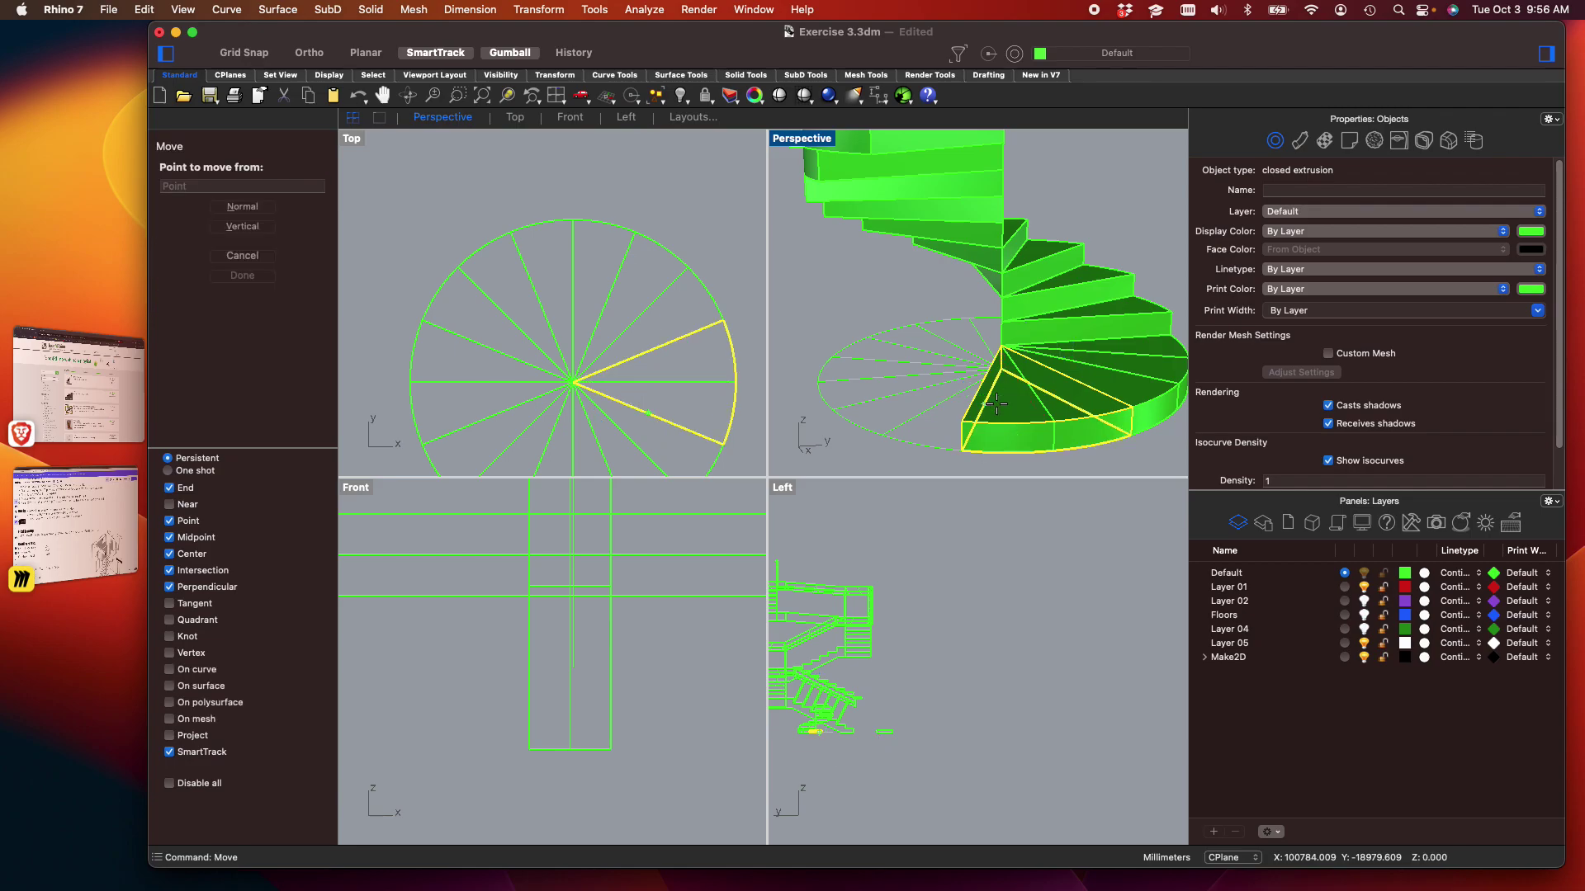
{"action": "left_click", "coordinate": [960, 448]}
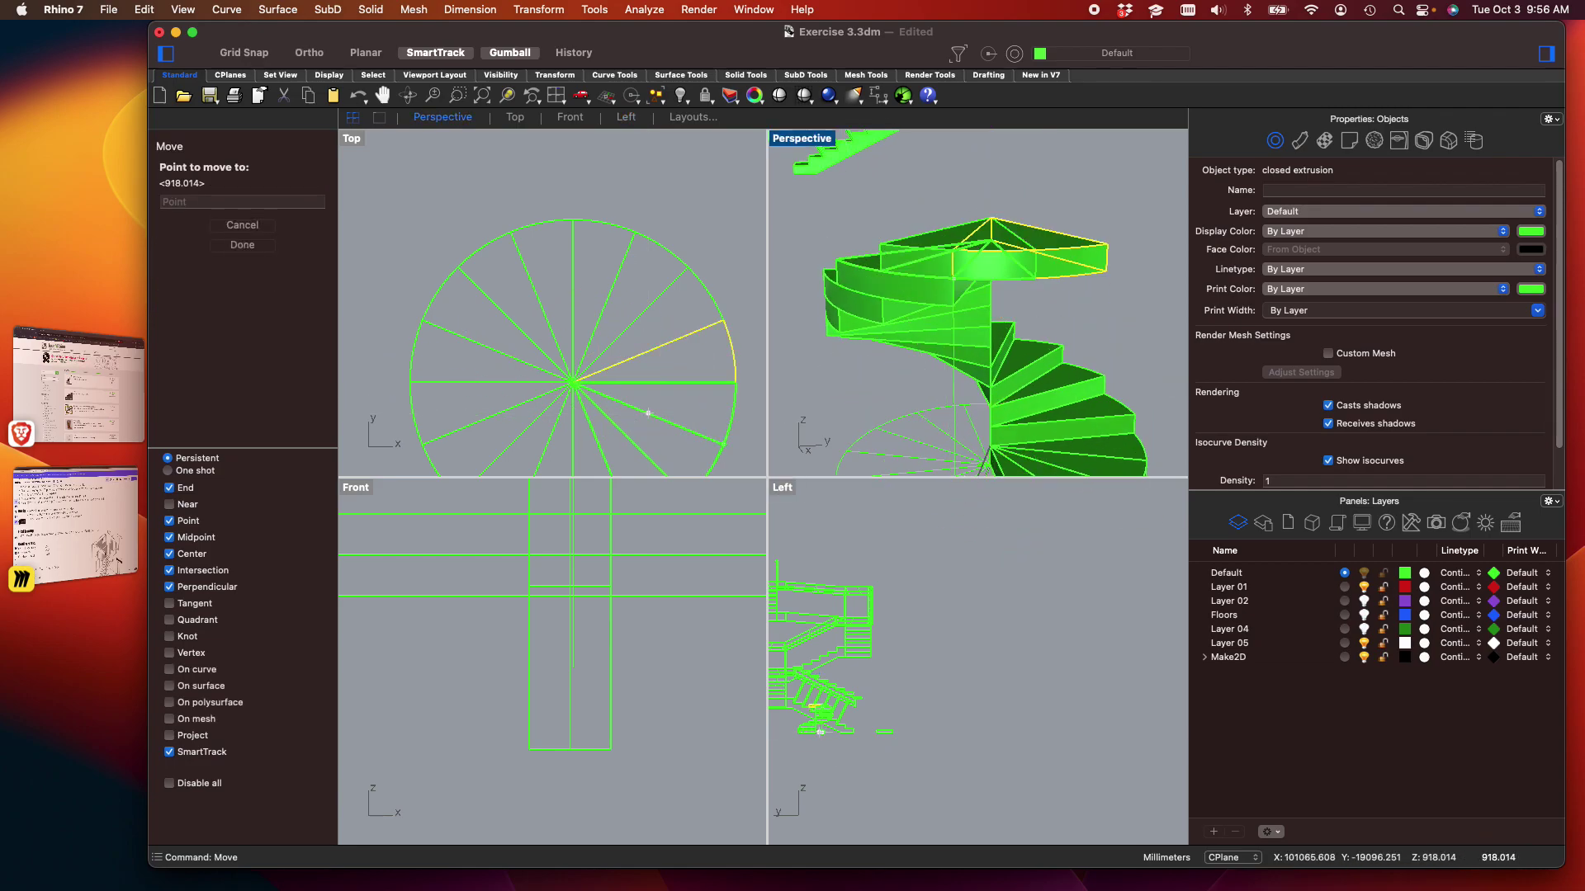
{"action": "left_click", "coordinate": [942, 254]}
Move the thirteenth tread around the circle up 1084.926 mm so its base meets the top of the twelfth raised tread
{"action": "scroll", "coordinate": [949, 268], "scroll_direction": "down", "scroll_amount": 4}
{"action": "right_click_drag", "start_coordinate": [984, 321], "coordinate": [949, 355]}
{"action": "left_click", "coordinate": [972, 389]}
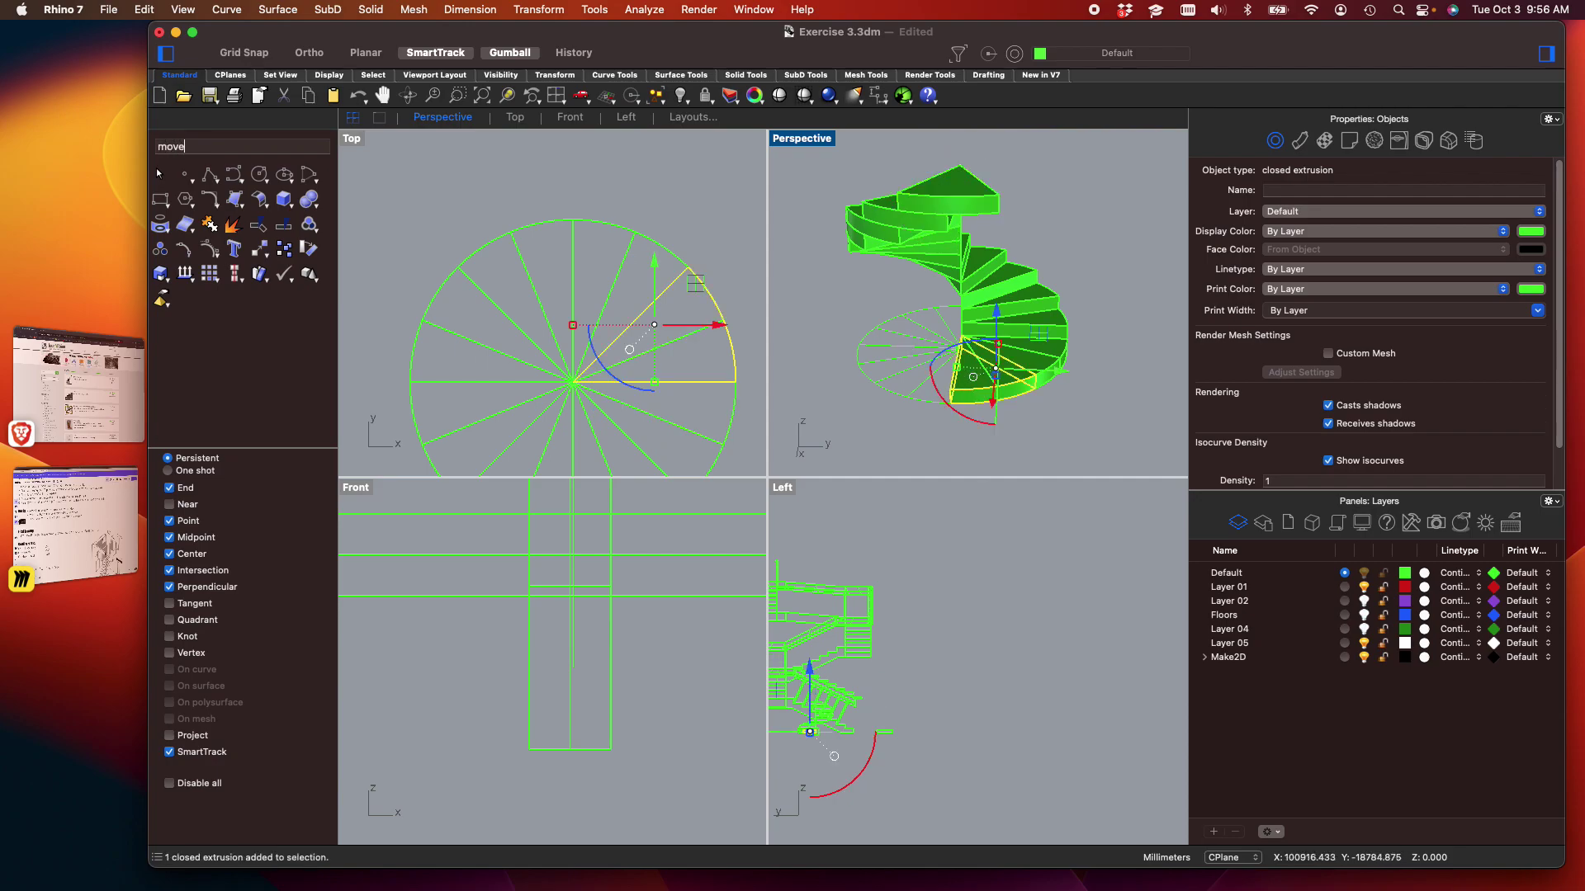
{"action": "type", "text": "move"}
{"action": "key", "text": "Return"}
{"action": "scroll", "coordinate": [924, 429], "scroll_direction": "up", "scroll_amount": 5}
{"action": "left_click", "coordinate": [879, 412]}
{"action": "scroll", "coordinate": [908, 314], "scroll_direction": "down", "scroll_amount": 5}
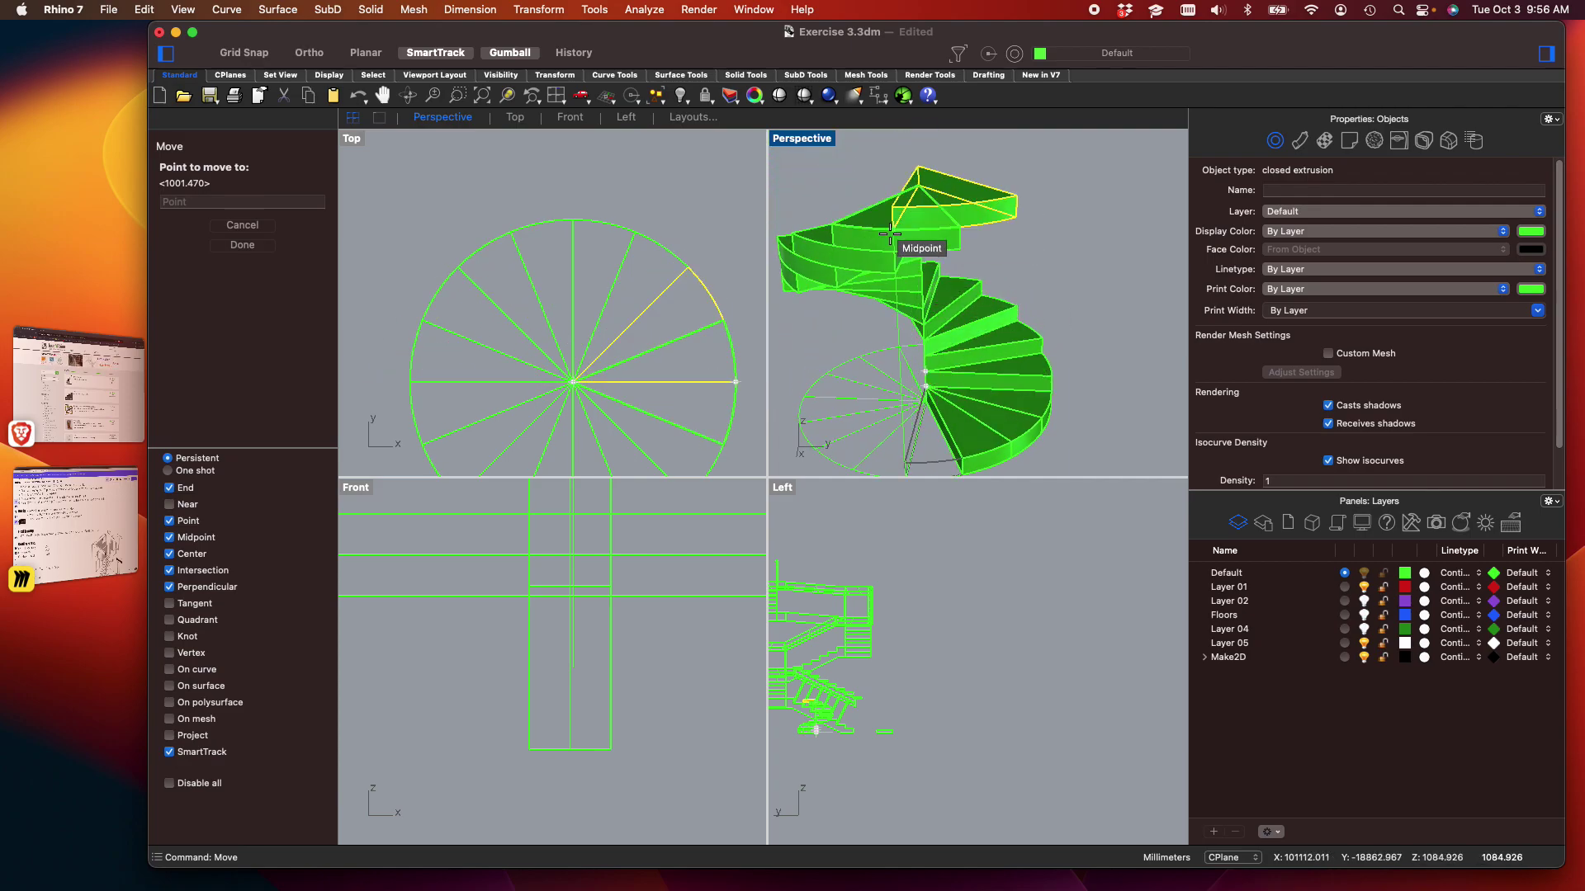
{"action": "left_click", "coordinate": [890, 234]}
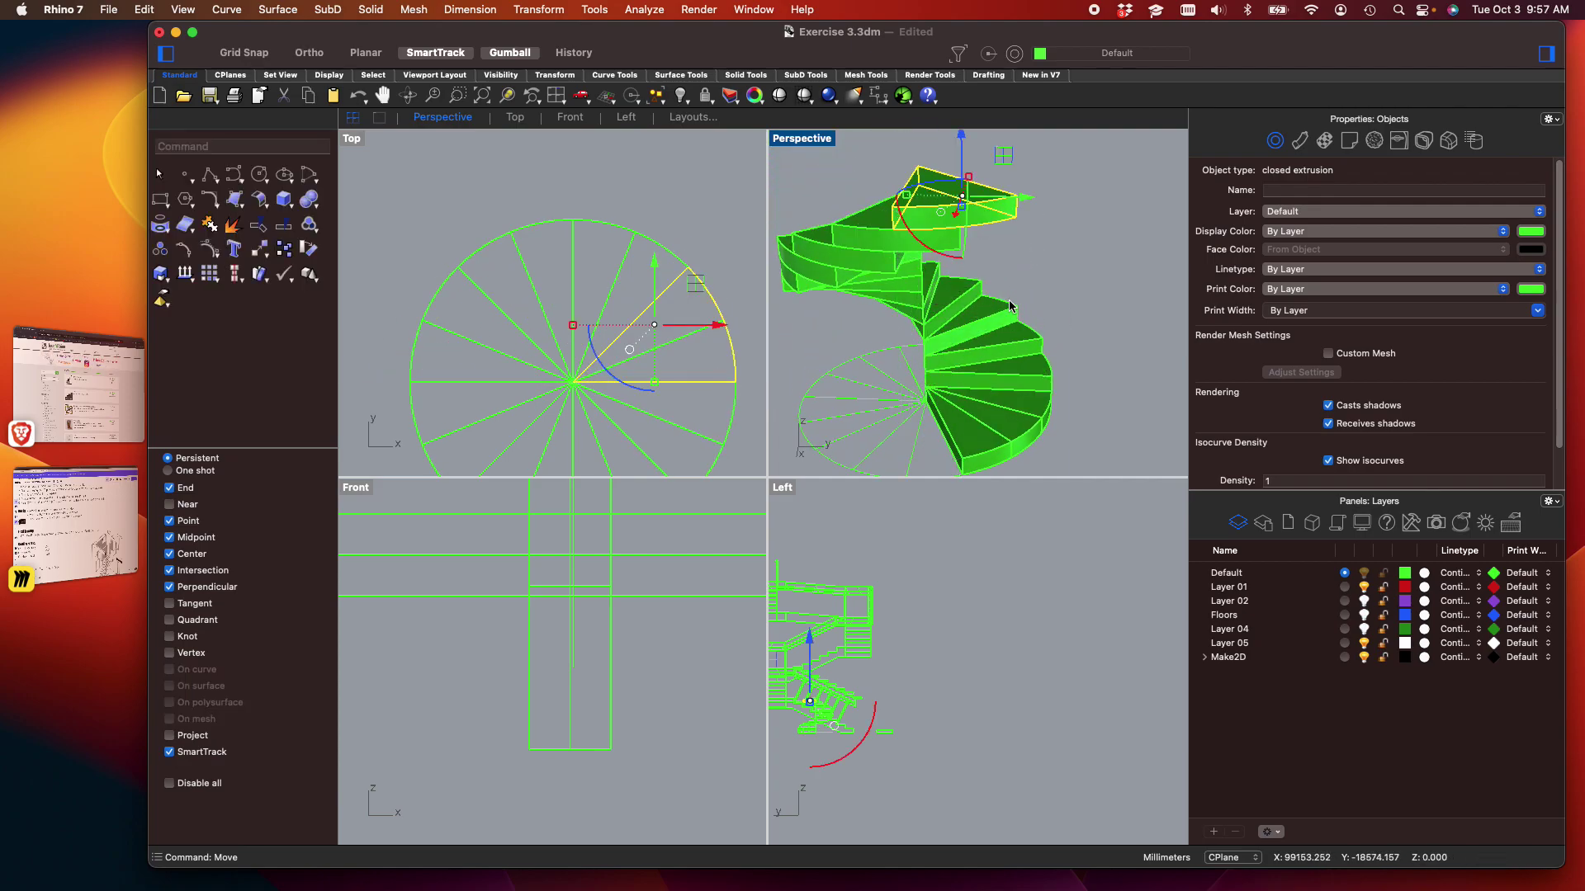
Move the fourteenth tread around the circle up 1168.382 mm so its base meets the top of the thirteenth raised tread
{"action": "right_click_drag", "start_coordinate": [946, 295], "coordinate": [997, 262], "text": "shift"}
{"action": "right_click_drag", "start_coordinate": [1041, 314], "coordinate": [986, 347]}
{"action": "left_click", "coordinate": [1021, 421]}
{"action": "type", "text": "m"}
{"action": "key", "text": "Return"}
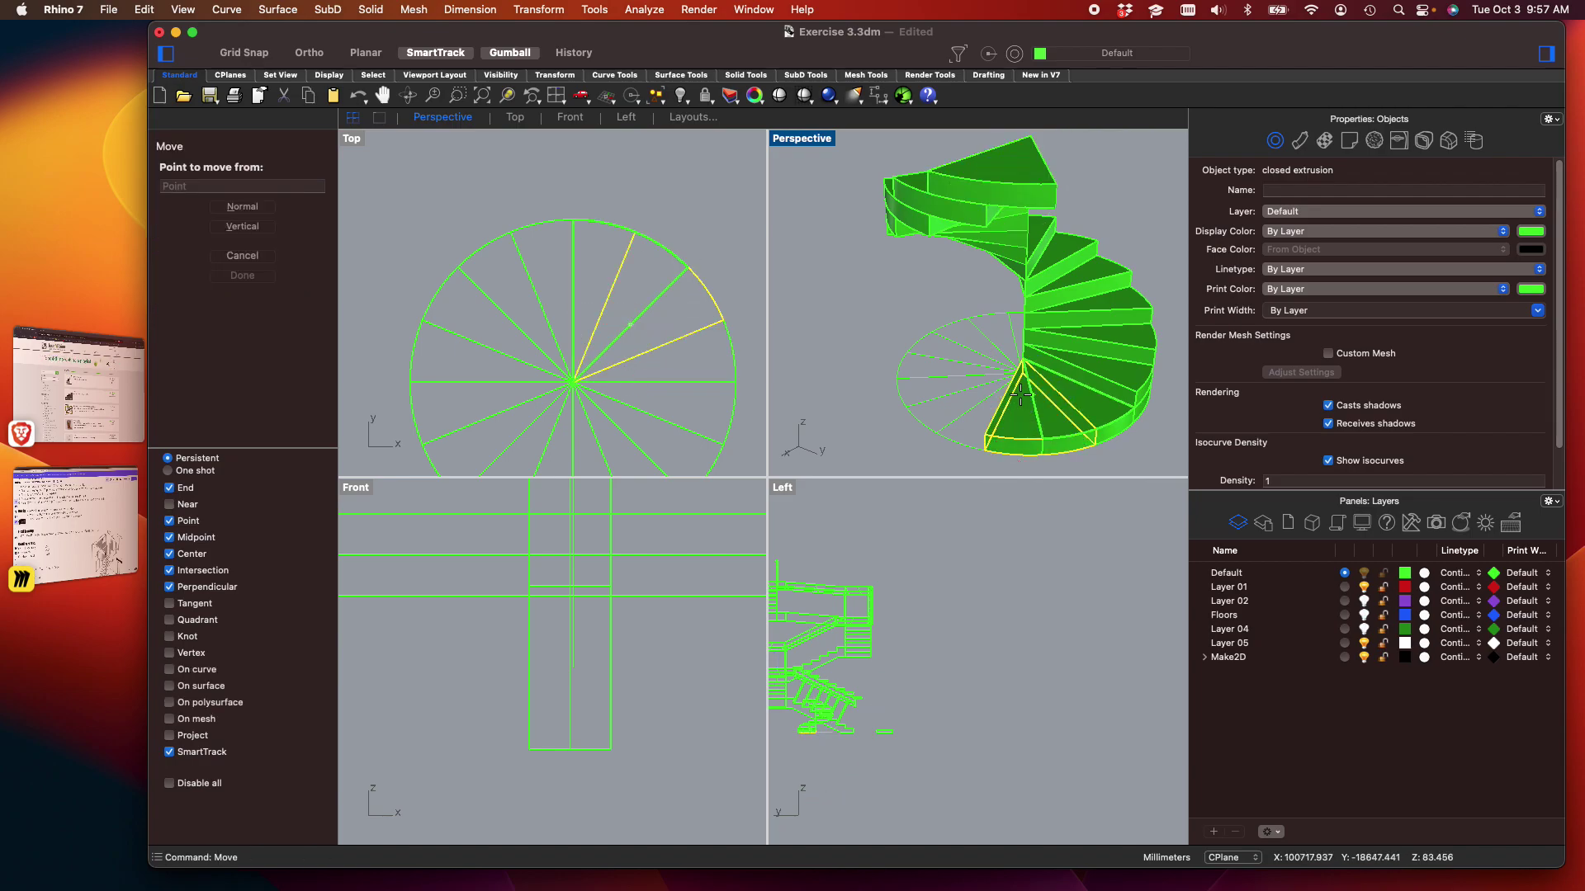
{"action": "scroll", "coordinate": [991, 429], "scroll_direction": "up", "scroll_amount": 3}
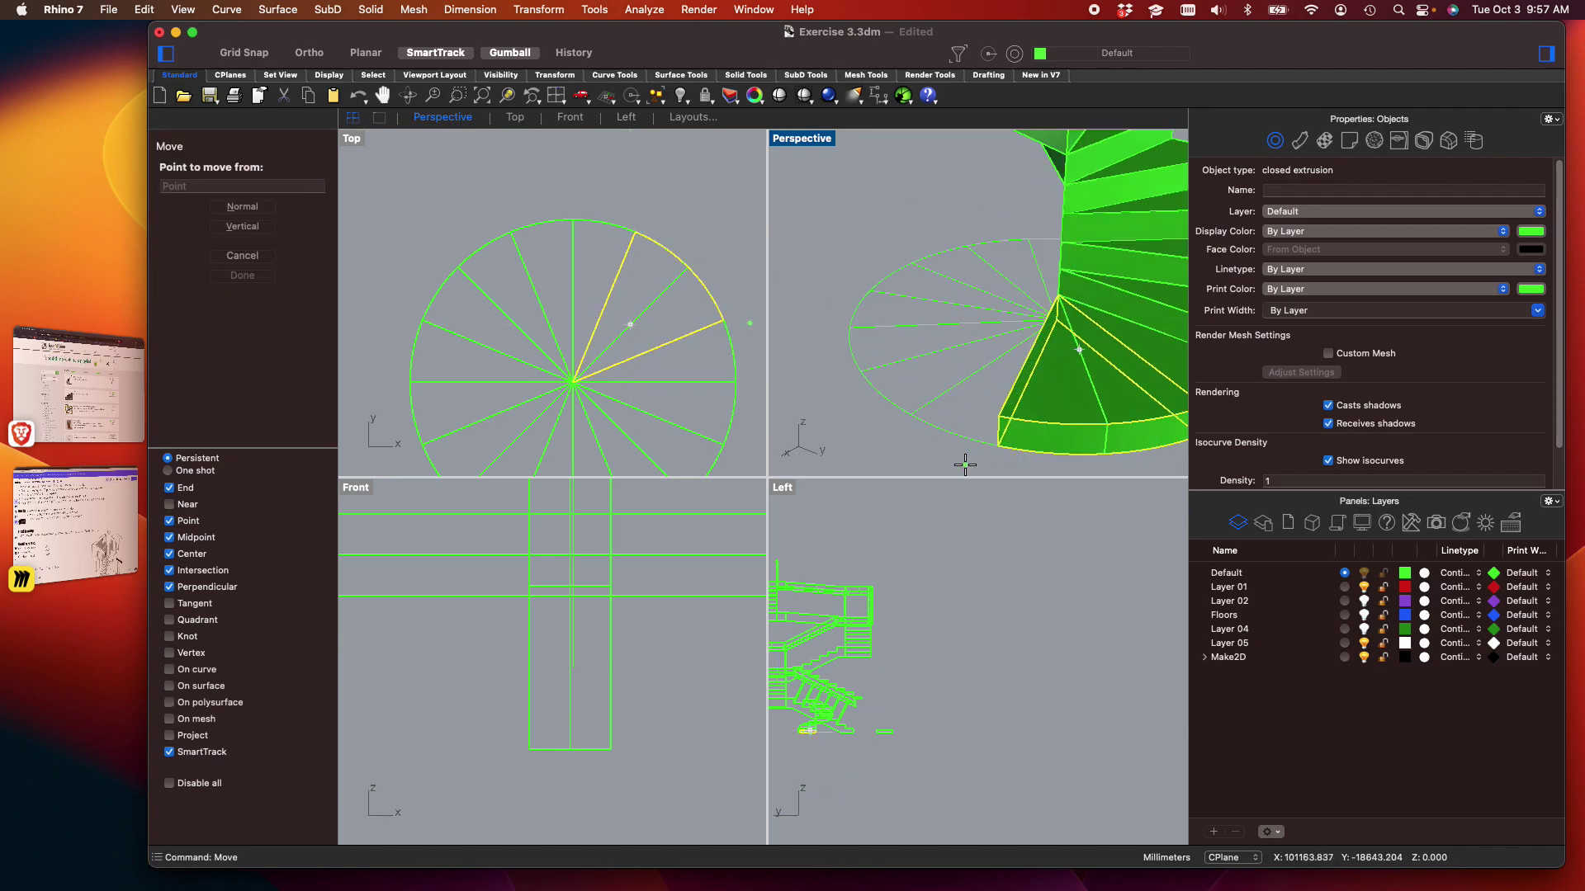
{"action": "left_click", "coordinate": [1008, 446]}
{"action": "scroll", "coordinate": [1007, 446], "scroll_direction": "down", "scroll_amount": 3}
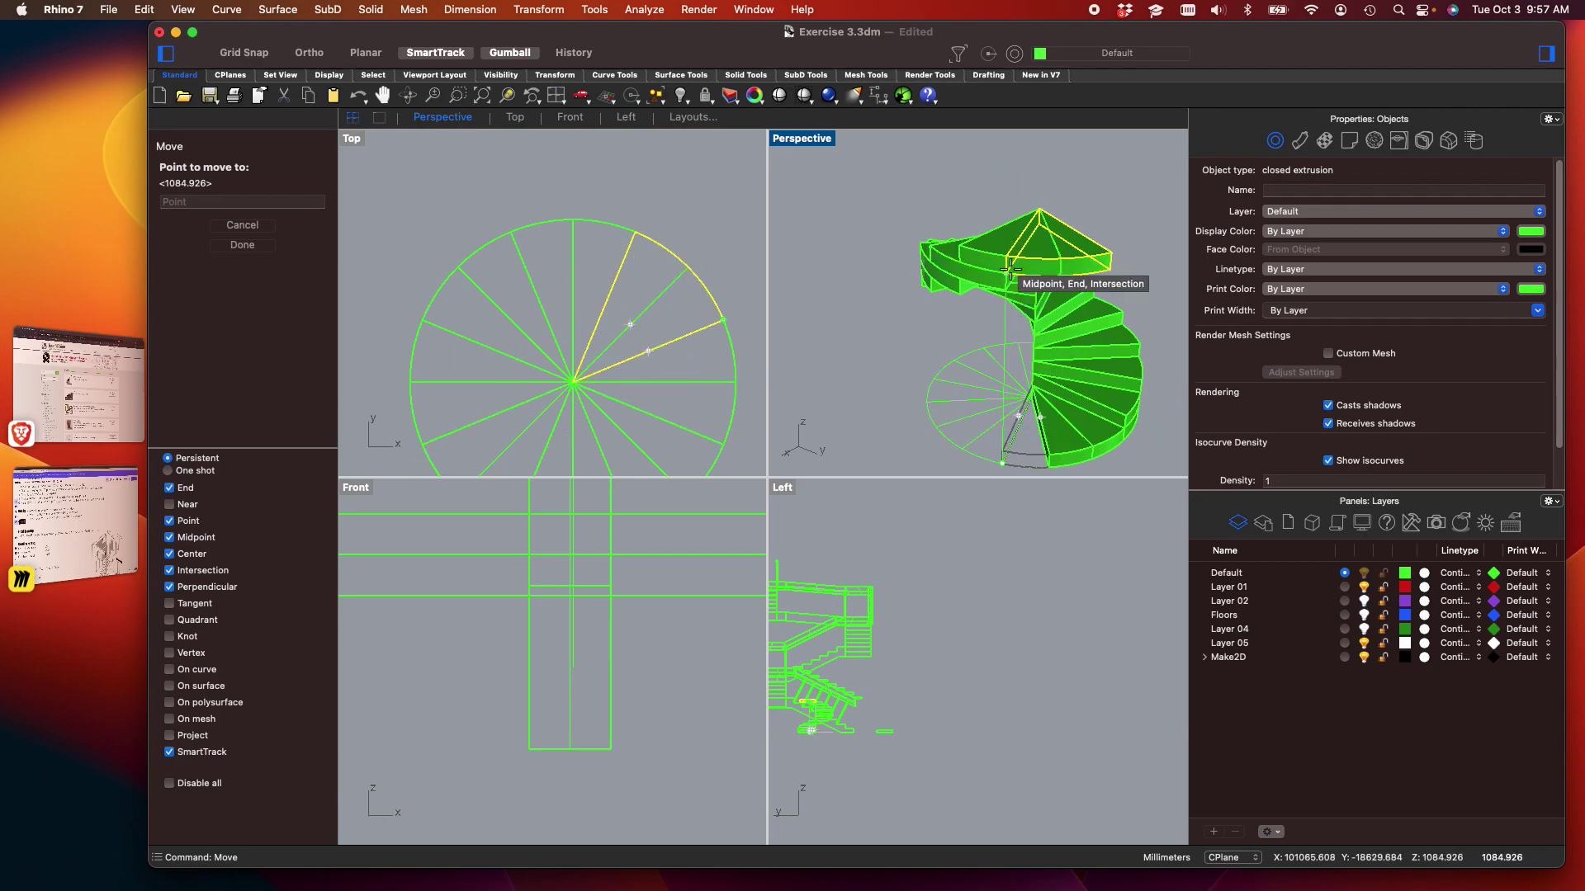
{"action": "left_click", "coordinate": [1008, 260]}
Move the fifteenth tread straight up from its bottom outer corner onto the top of the fourteenth raised tread, and clear the selection
{"action": "scroll", "coordinate": [1069, 263], "scroll_direction": "down", "scroll_amount": 4}
{"action": "right_click_drag", "start_coordinate": [1054, 300], "coordinate": [996, 240], "text": "shift"}
{"action": "scroll", "coordinate": [1014, 338], "scroll_direction": "up", "scroll_amount": 4}
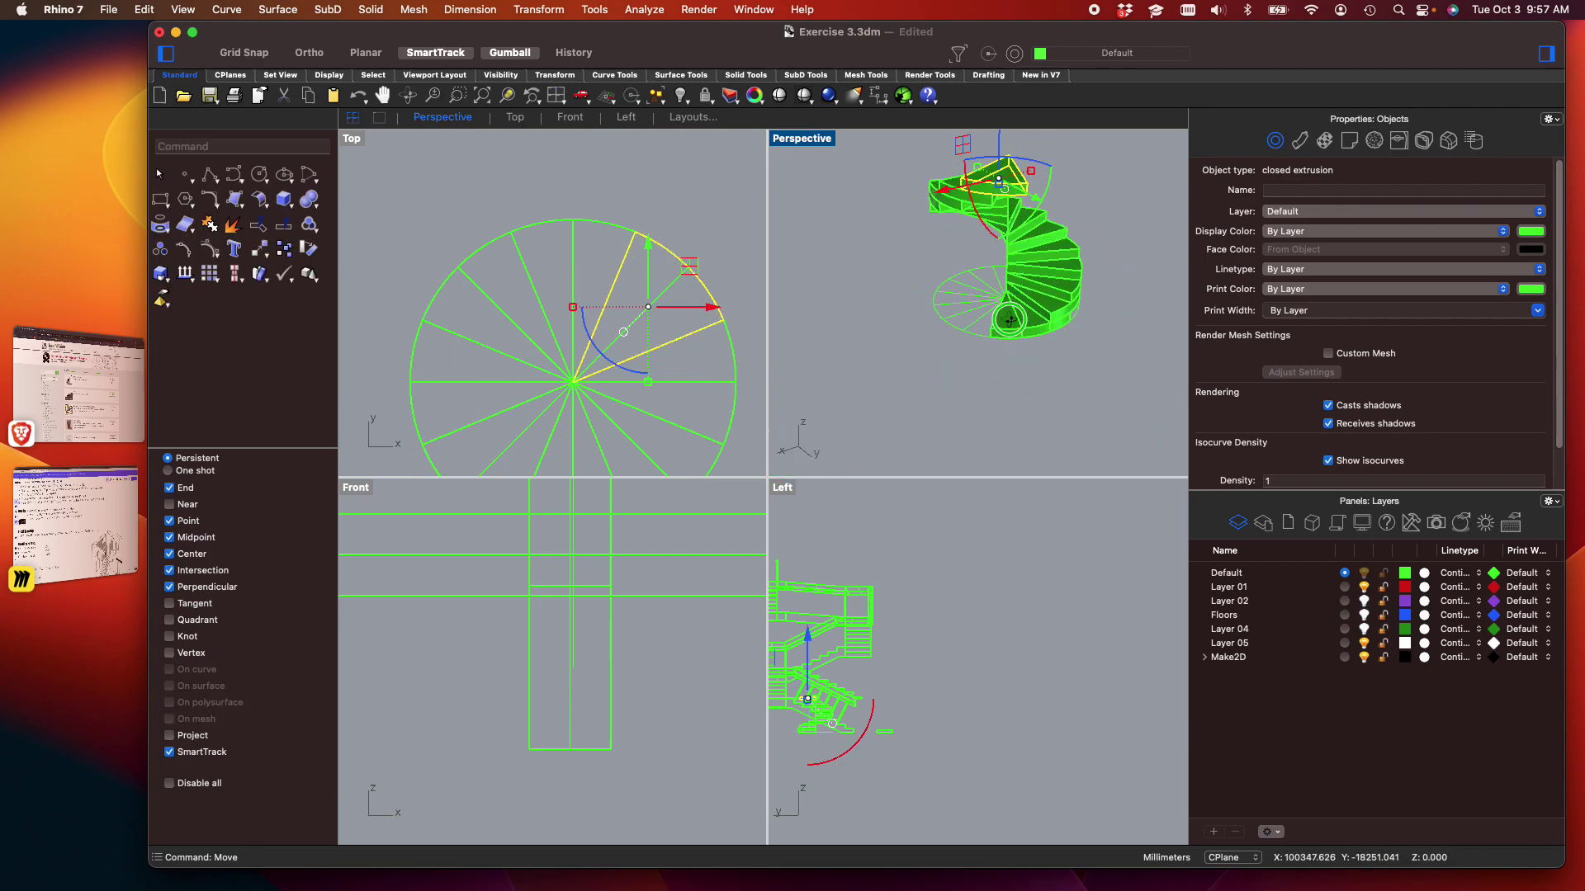
{"action": "left_click", "coordinate": [1010, 313]}
{"action": "key", "text": "Return"}
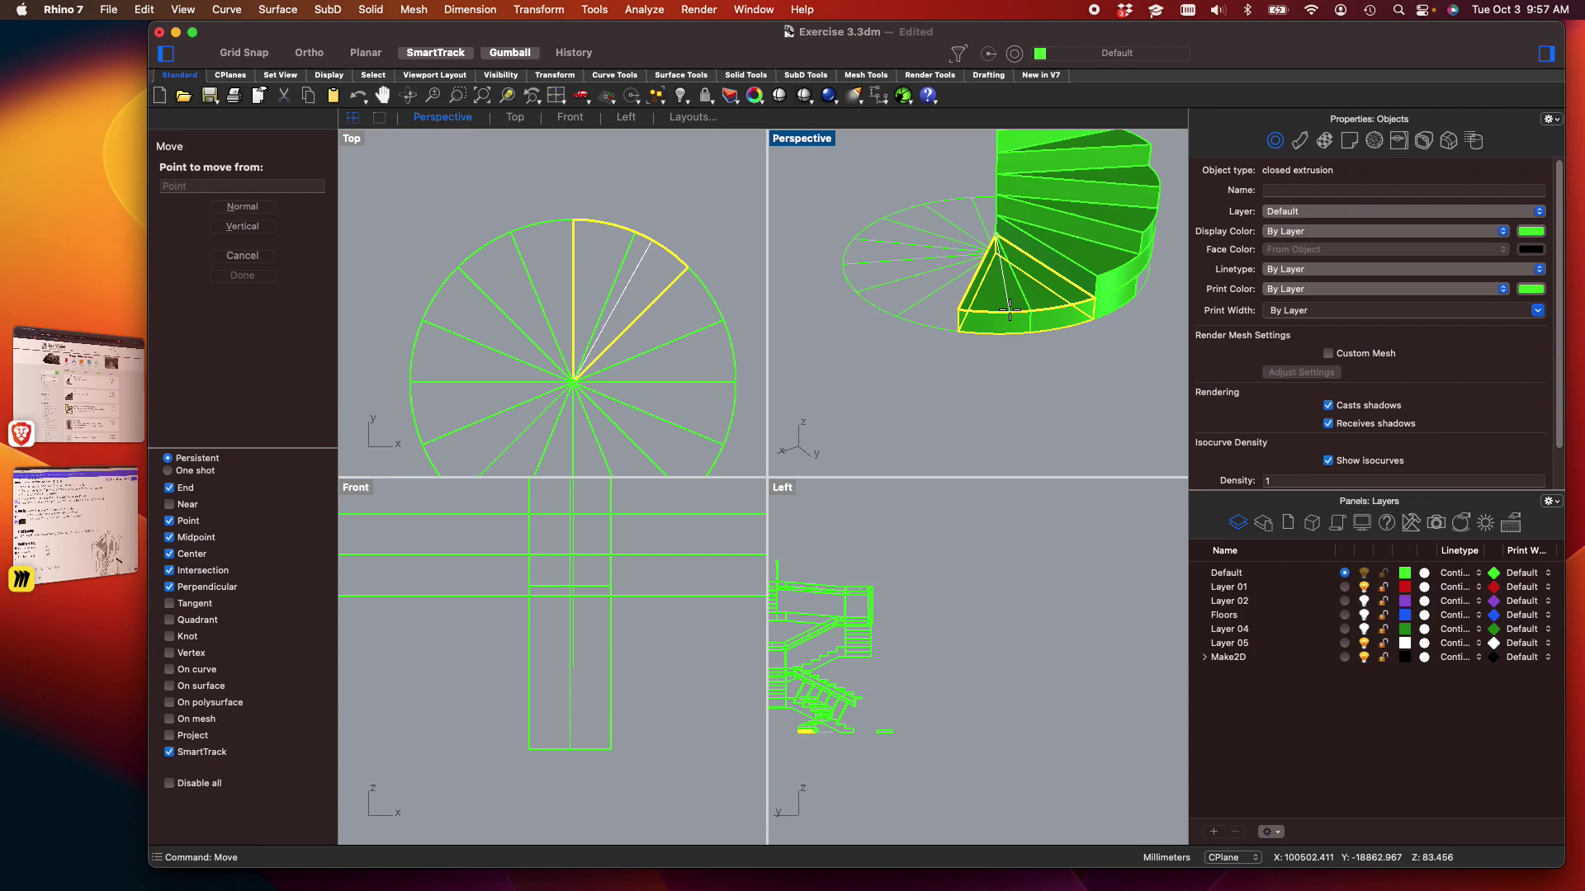
{"action": "scroll", "coordinate": [982, 334], "scroll_direction": "up", "scroll_amount": 4}
{"action": "left_click", "coordinate": [979, 338]}
{"action": "scroll", "coordinate": [980, 337], "scroll_direction": "down", "scroll_amount": 5}
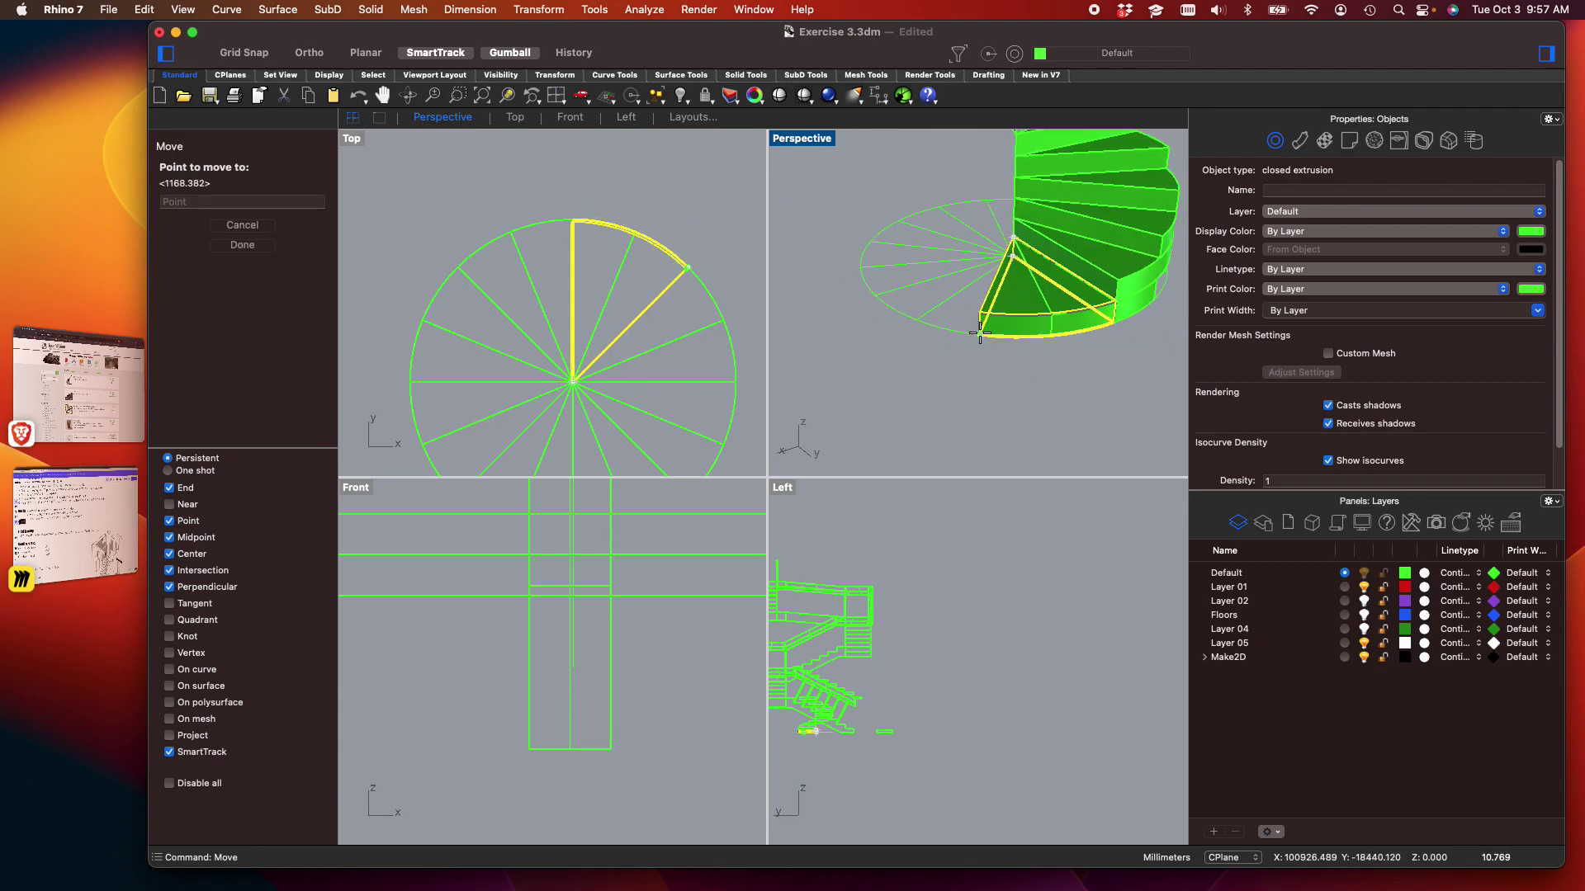
{"action": "right_click_drag", "start_coordinate": [980, 355], "coordinate": [980, 470], "text": "shift"}
{"action": "right_click_drag", "start_coordinate": [992, 284], "coordinate": [1005, 332], "text": "shift"}
{"action": "left_click", "coordinate": [980, 266]}
{"action": "scroll", "coordinate": [1023, 330], "scroll_direction": "down", "scroll_amount": 5}
{"action": "left_click", "coordinate": [1071, 292]}
{"action": "right_click_drag", "start_coordinate": [1071, 292], "coordinate": [961, 307]}
{"action": "scroll", "coordinate": [961, 266], "scroll_direction": "down", "scroll_amount": 8}
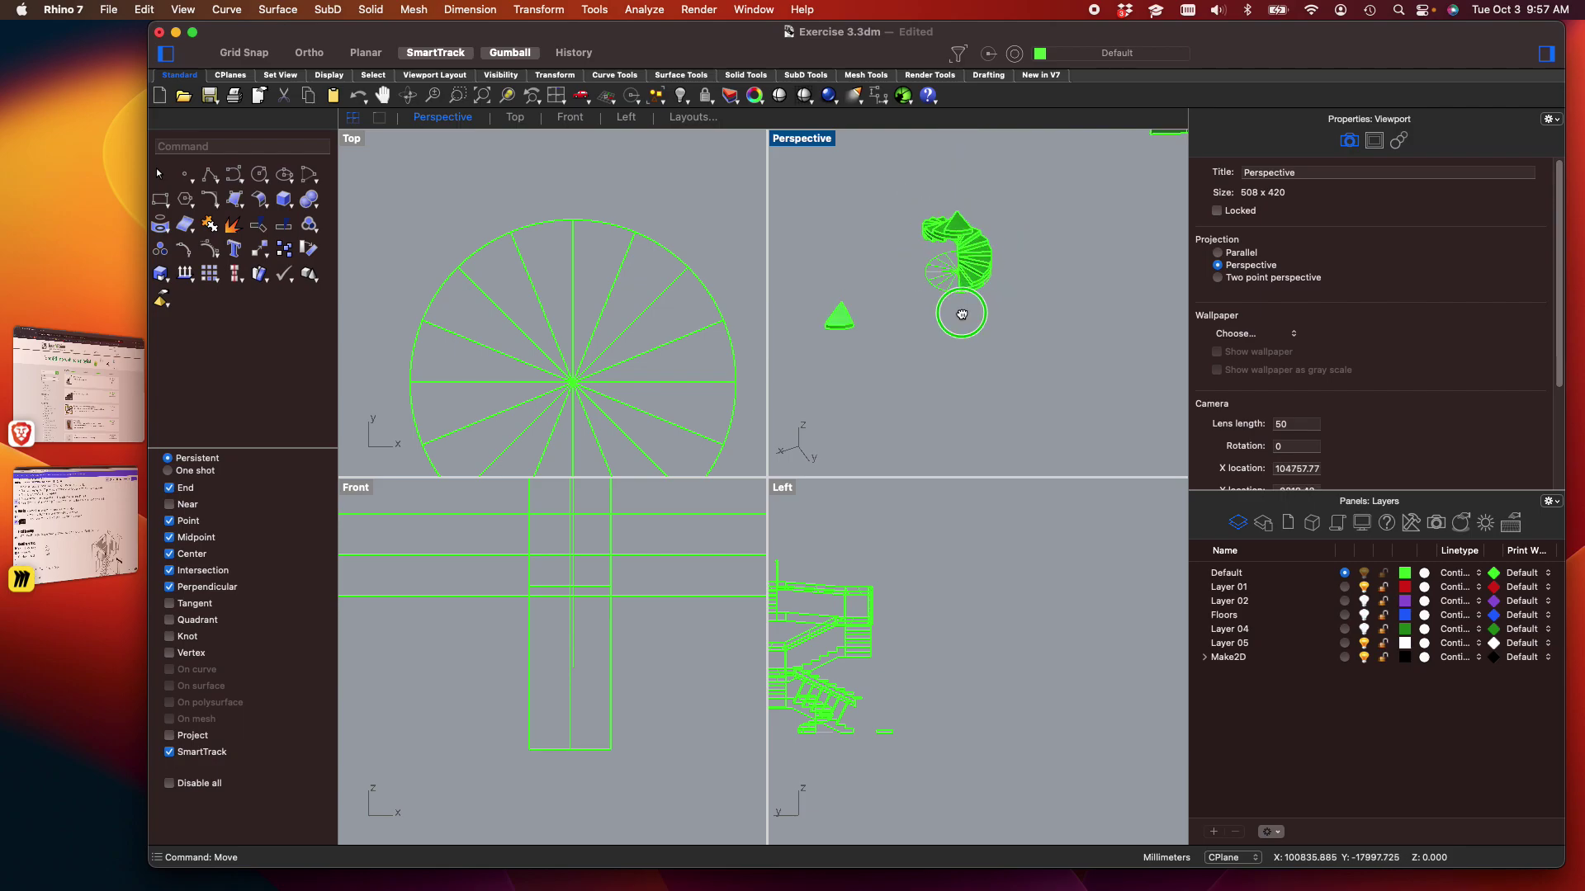
Maximize the Perspective viewport around the circular stair
{"action": "double_click", "coordinate": [801, 139]}
{"action": "scroll", "coordinate": [785, 401], "scroll_direction": "up", "scroll_amount": 5}
{"action": "right_click_drag", "start_coordinate": [891, 485], "coordinate": [890, 484], "text": "shift"}
{"action": "right_click_drag", "start_coordinate": [703, 299], "coordinate": [897, 464]}
{"action": "right_click_drag", "start_coordinate": [774, 341], "coordinate": [882, 499]}
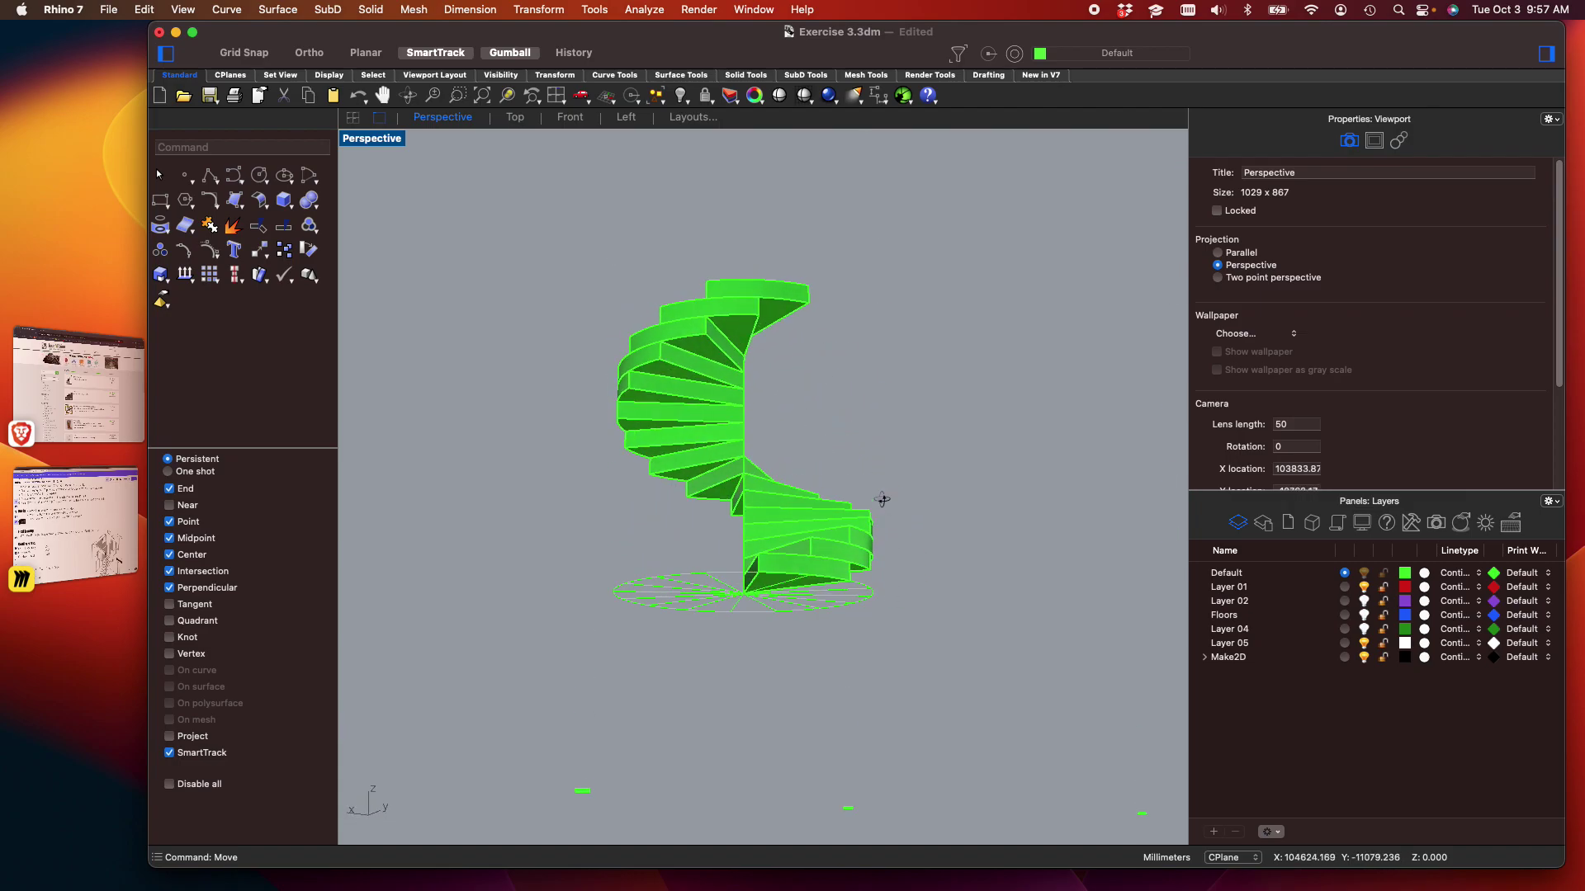
Copy all 16 raised treads of the circular stair upward from the first tread's bottom outer corner to form a second flight above
{"action": "left_click_drag", "start_coordinate": [529, 273], "coordinate": [1016, 565]}
{"action": "scroll", "coordinate": [1017, 565], "scroll_direction": "up", "scroll_amount": 5}
{"action": "left_click", "coordinate": [845, 568], "text": "shift"}
{"action": "left_click", "coordinate": [842, 572], "text": "shift"}
{"action": "scroll", "coordinate": [864, 554], "scroll_direction": "down", "scroll_amount": 6}
{"action": "right_click_drag", "start_coordinate": [906, 524], "coordinate": [868, 587]}
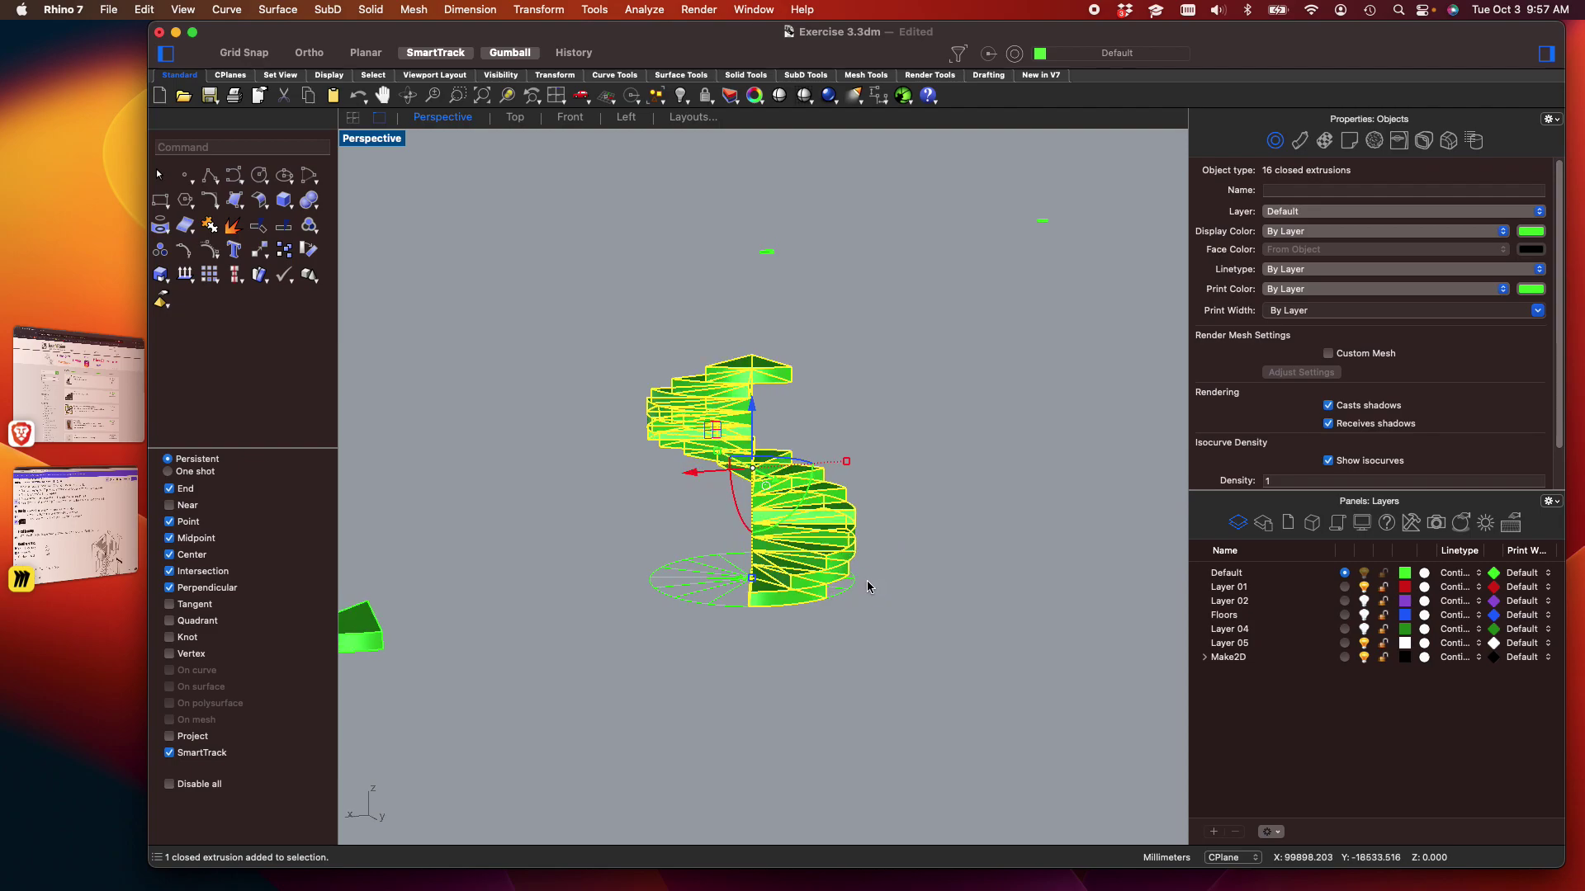
{"action": "type", "text": "py"}
{"action": "key", "text": "Return"}
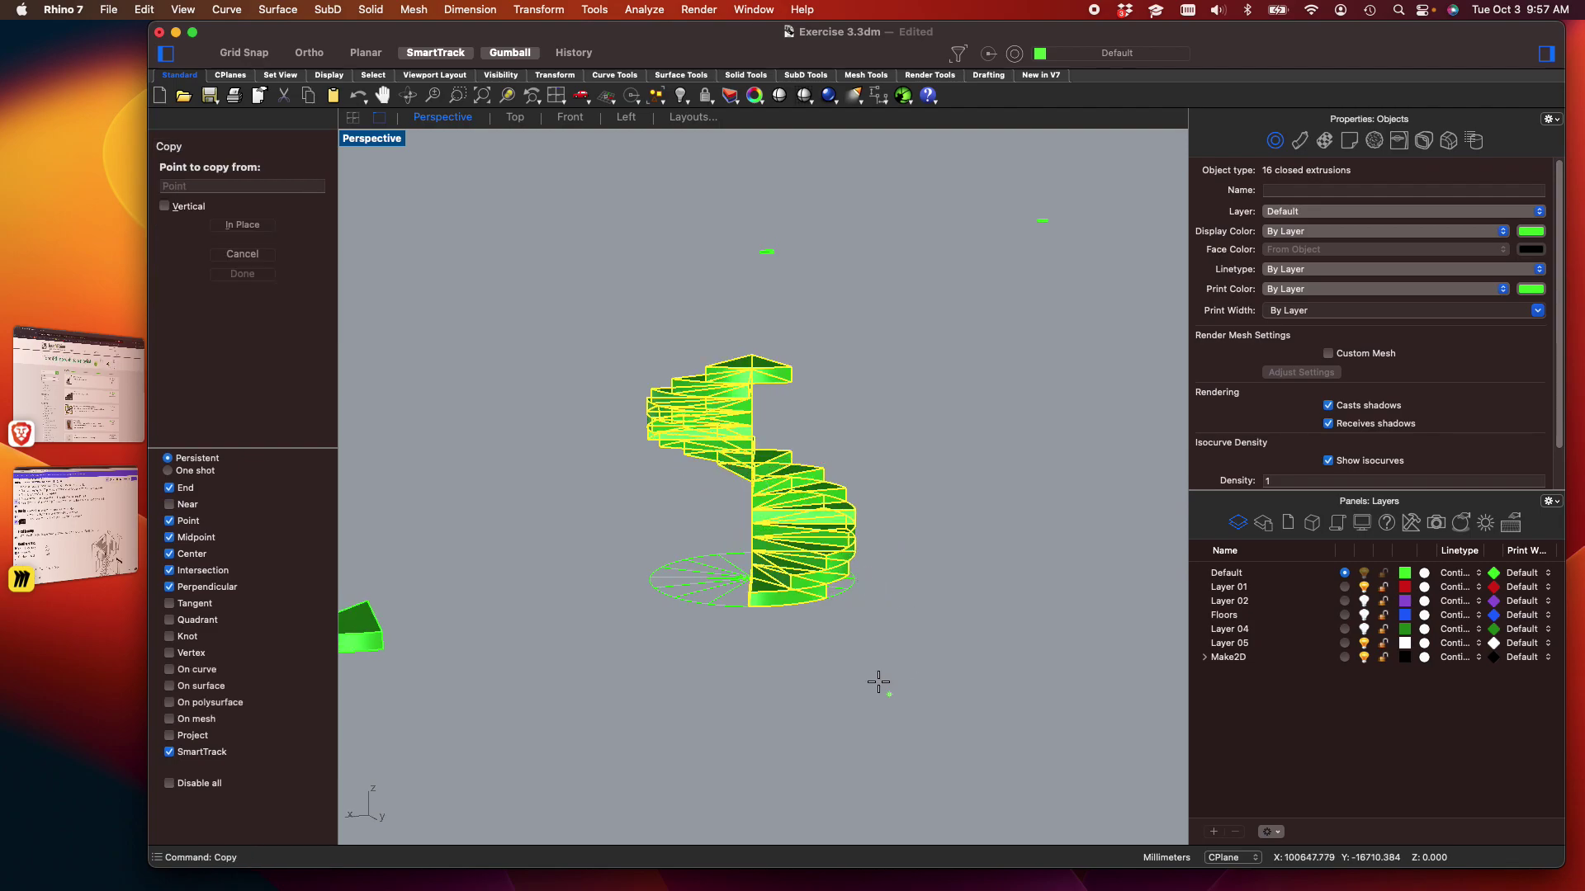
{"action": "scroll", "coordinate": [619, 558], "scroll_direction": "up", "scroll_amount": 5}
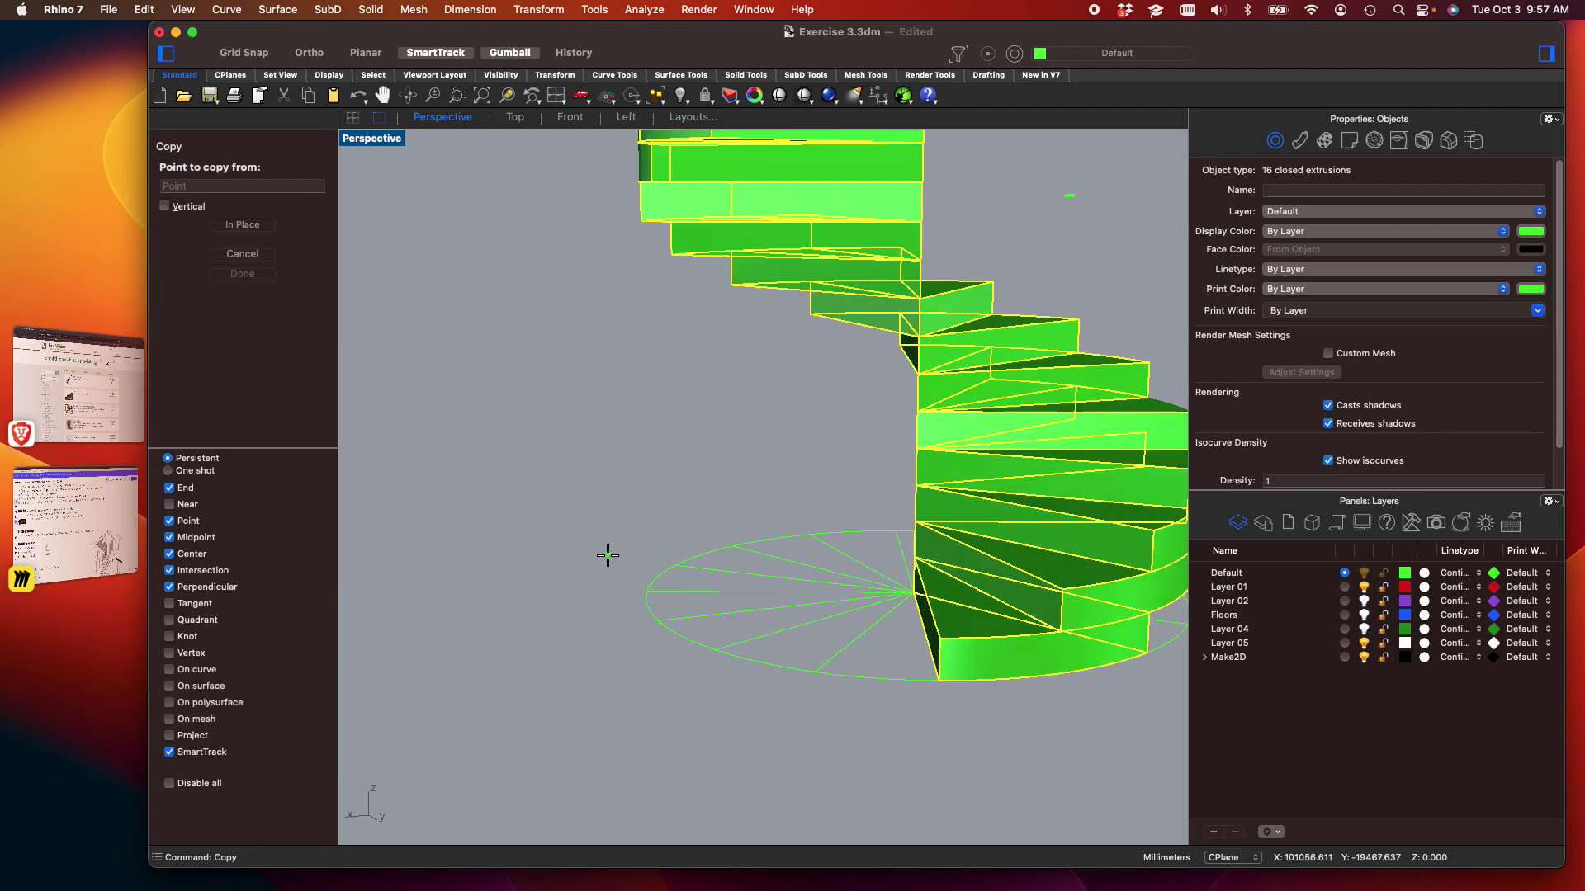
{"action": "left_click", "coordinate": [936, 678]}
{"action": "scroll", "coordinate": [924, 643], "scroll_direction": "down", "scroll_amount": 6}
{"action": "scroll", "coordinate": [878, 424], "scroll_direction": "up", "scroll_amount": 4}
{"action": "left_click", "coordinate": [819, 494]}
{"action": "scroll", "coordinate": [928, 501], "scroll_direction": "down", "scroll_amount": 6}
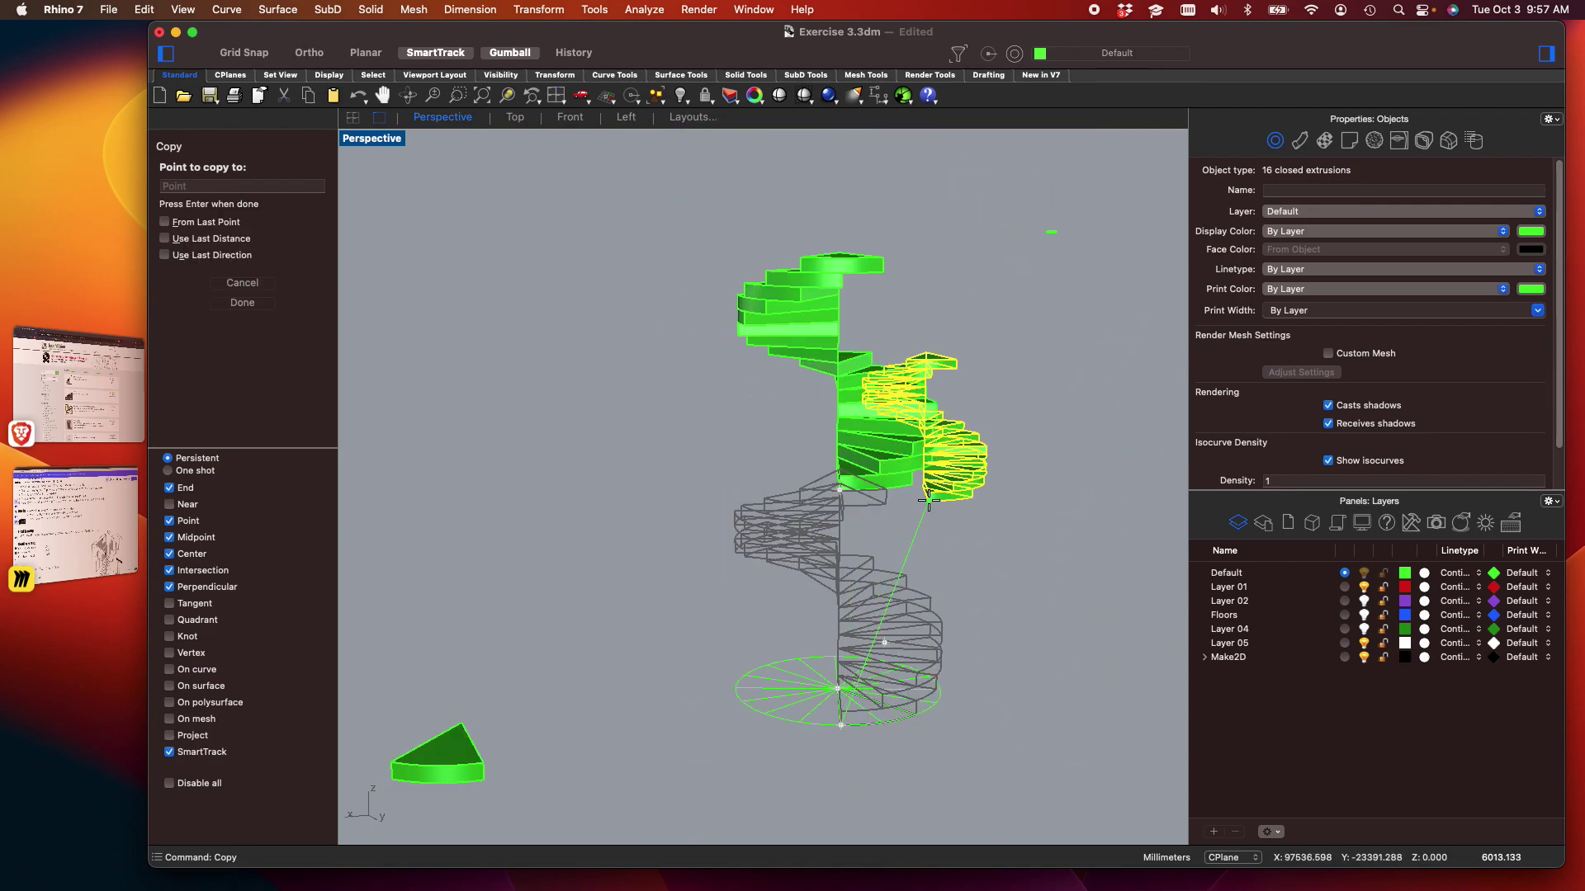
{"action": "key", "text": "Return"}
Move the 16 treads of the upper flight by the lowest tread's bottom corner so they continue from the lower flight's top tread
{"action": "left_click", "coordinate": [954, 552]}
{"action": "right_click_drag", "start_coordinate": [954, 552], "coordinate": [894, 506], "text": "shift"}
{"action": "left_click_drag", "start_coordinate": [916, 592], "coordinate": [732, 183]}
{"action": "left_click", "coordinate": [834, 559]}
{"action": "left_click_drag", "start_coordinate": [974, 578], "coordinate": [706, 153]}
{"action": "scroll", "coordinate": [683, 458], "scroll_direction": "up", "scroll_amount": 5}
{"action": "right_click_drag", "start_coordinate": [683, 458], "coordinate": [781, 410]}
{"action": "type", "text": "move"}
{"action": "key", "text": "Return"}
{"action": "scroll", "coordinate": [791, 645], "scroll_direction": "up", "scroll_amount": 5}
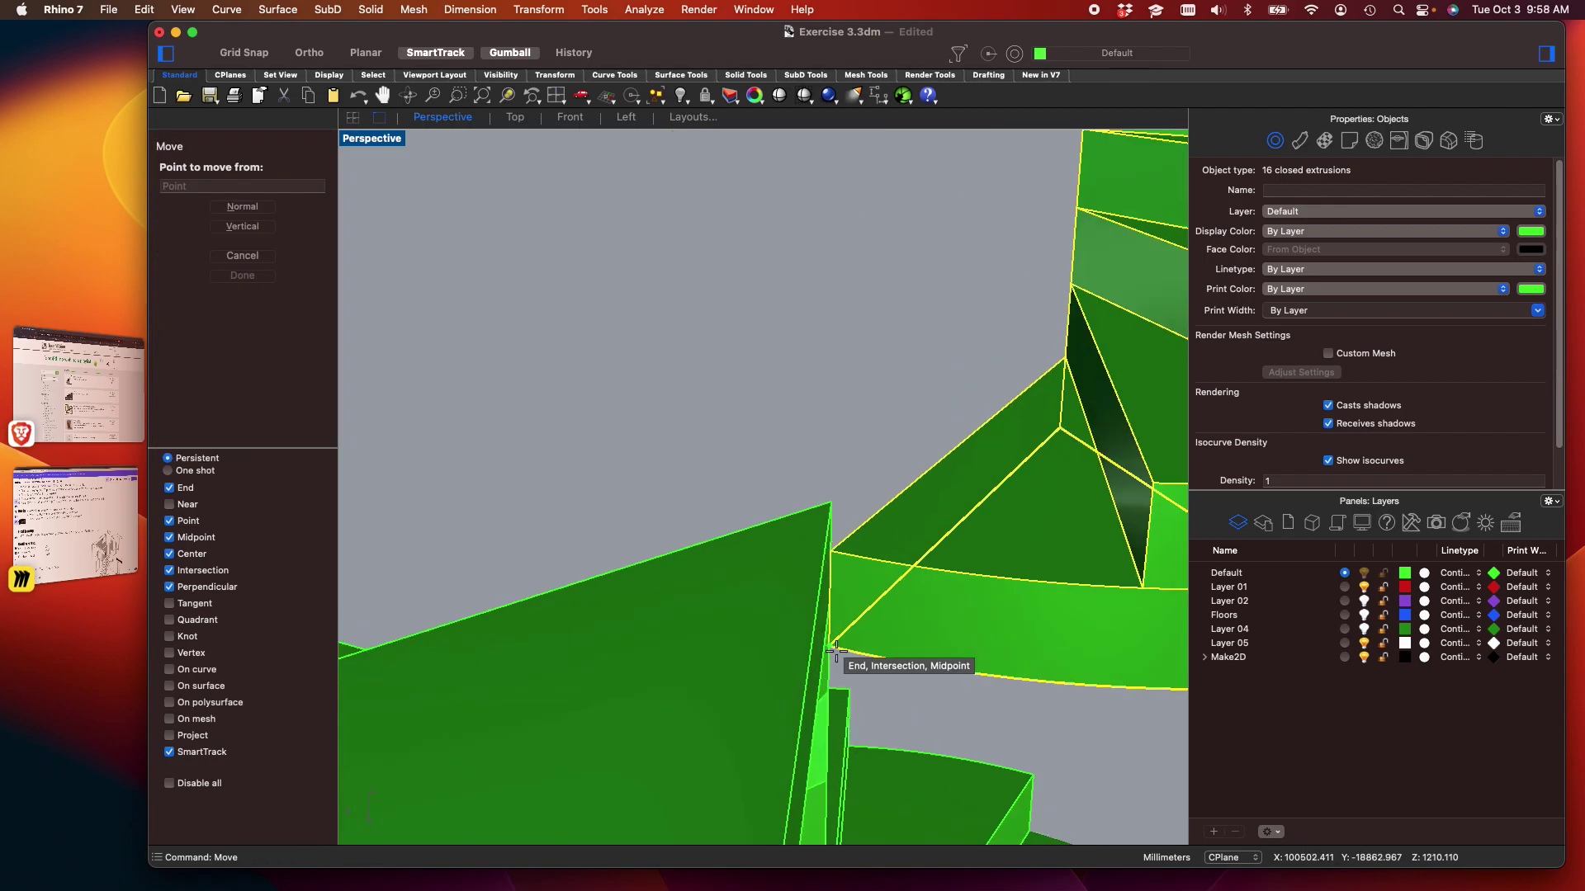
{"action": "left_click", "coordinate": [803, 649]}
{"action": "scroll", "coordinate": [803, 649], "scroll_direction": "down", "scroll_amount": 4}
{"action": "scroll", "coordinate": [612, 760], "scroll_direction": "up", "scroll_amount": 5}
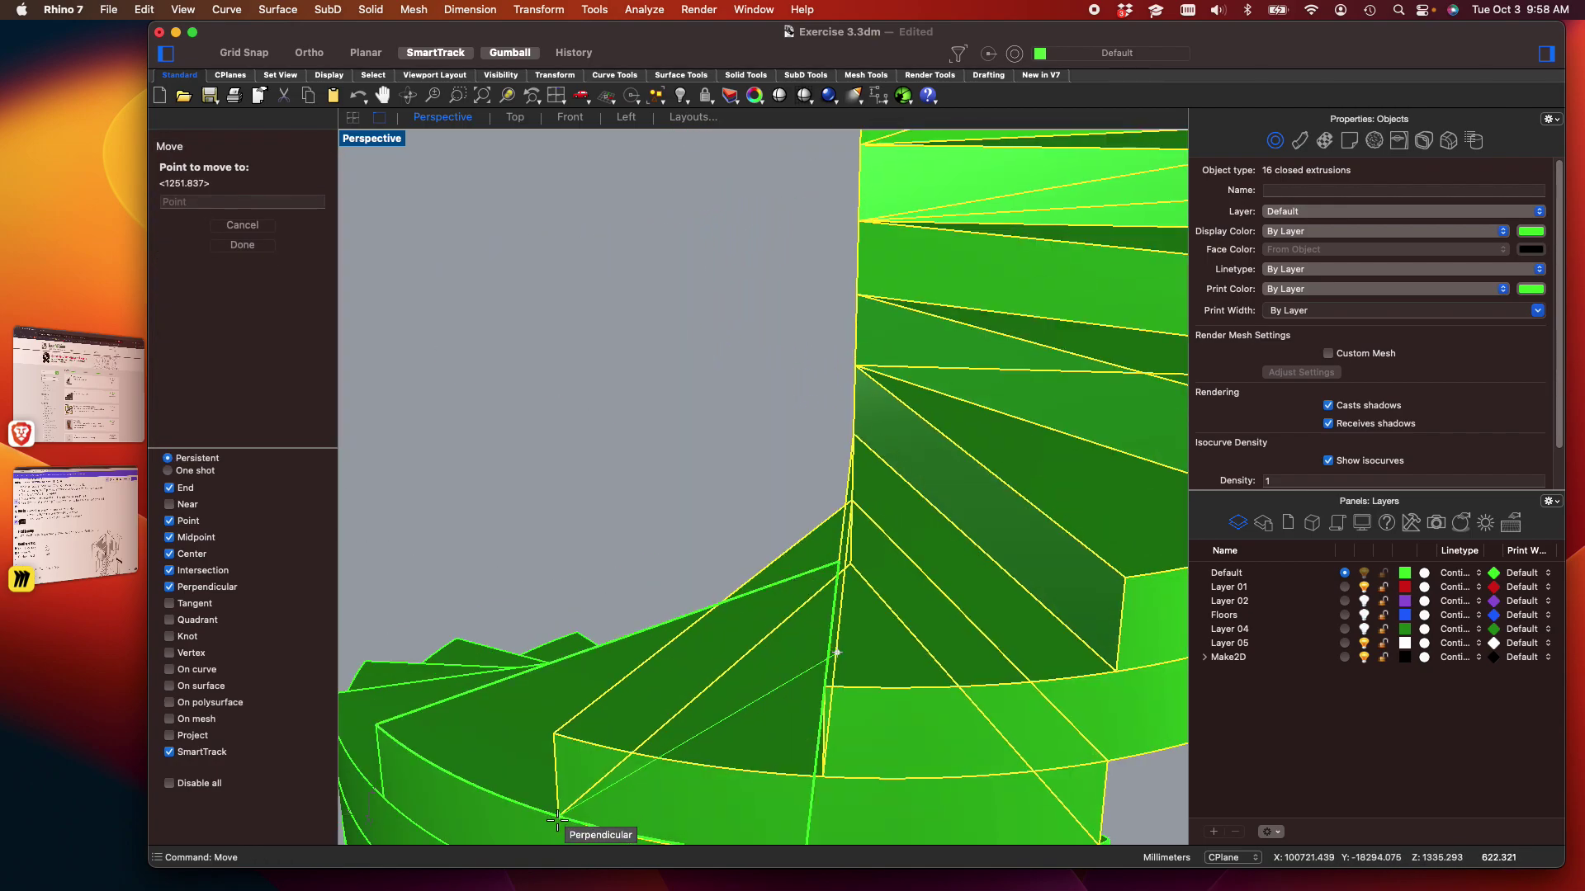
{"action": "left_click", "coordinate": [612, 760]}
{"action": "scroll", "coordinate": [611, 760], "scroll_direction": "down", "scroll_amount": 5}
{"action": "scroll", "coordinate": [639, 568], "scroll_direction": "up", "scroll_amount": 1}
{"action": "left_click", "coordinate": [639, 568]}
{"action": "scroll", "coordinate": [638, 568], "scroll_direction": "down", "scroll_amount": 6}
{"action": "right_click_drag", "start_coordinate": [638, 568], "coordinate": [698, 366], "text": "shift"}
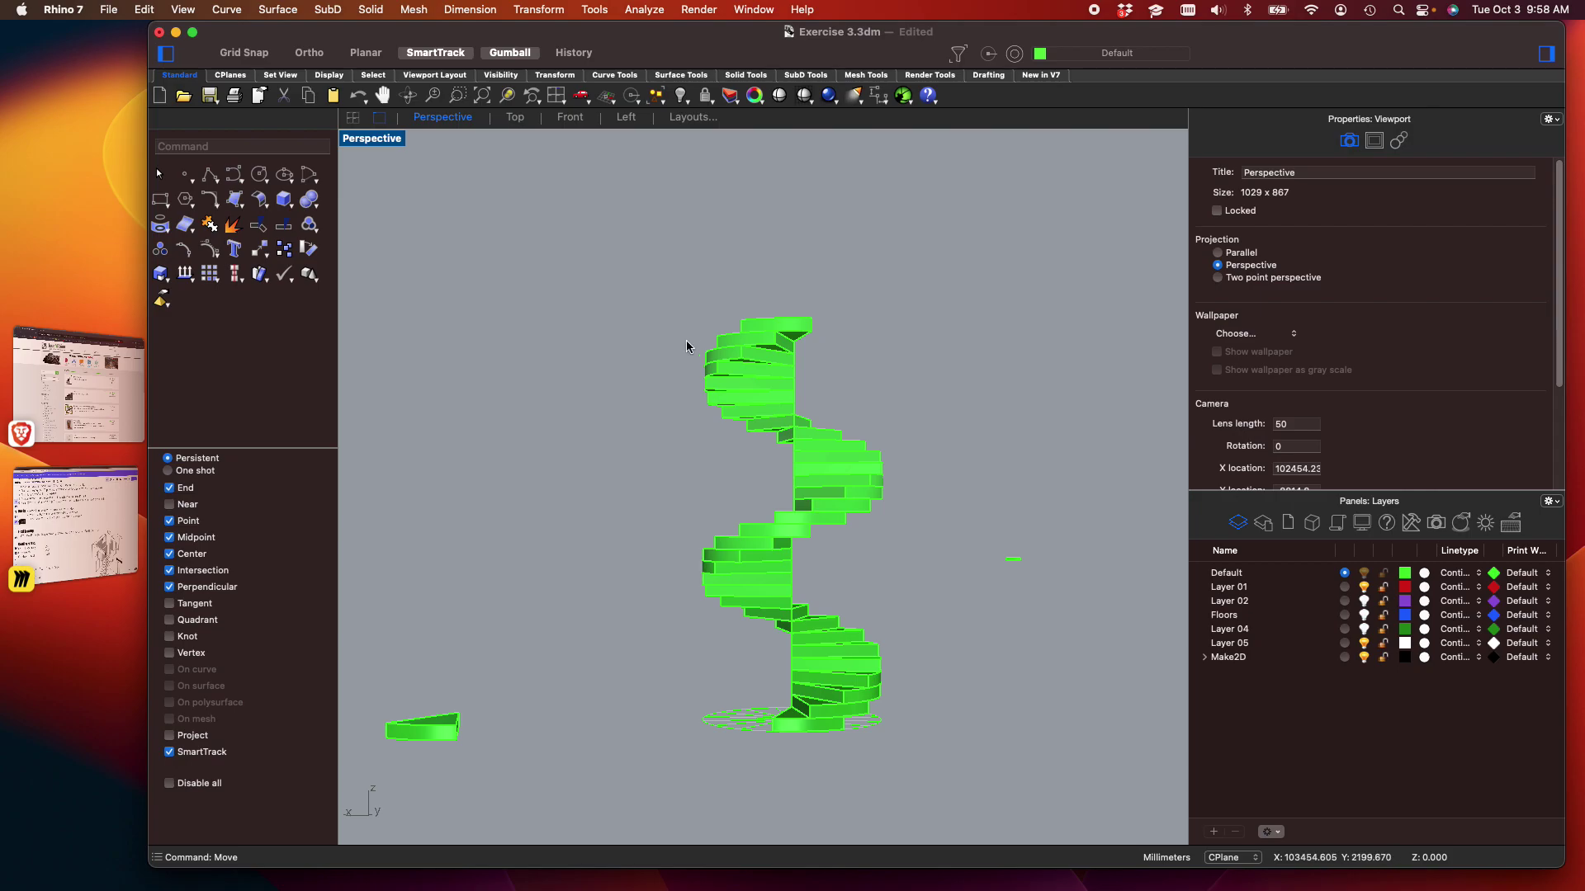
Stretch both flights of the circular stair and the base circle vertically in one direction to make the stair taller, and clear the selection
{"action": "left_click_drag", "start_coordinate": [642, 289], "coordinate": [921, 759]}
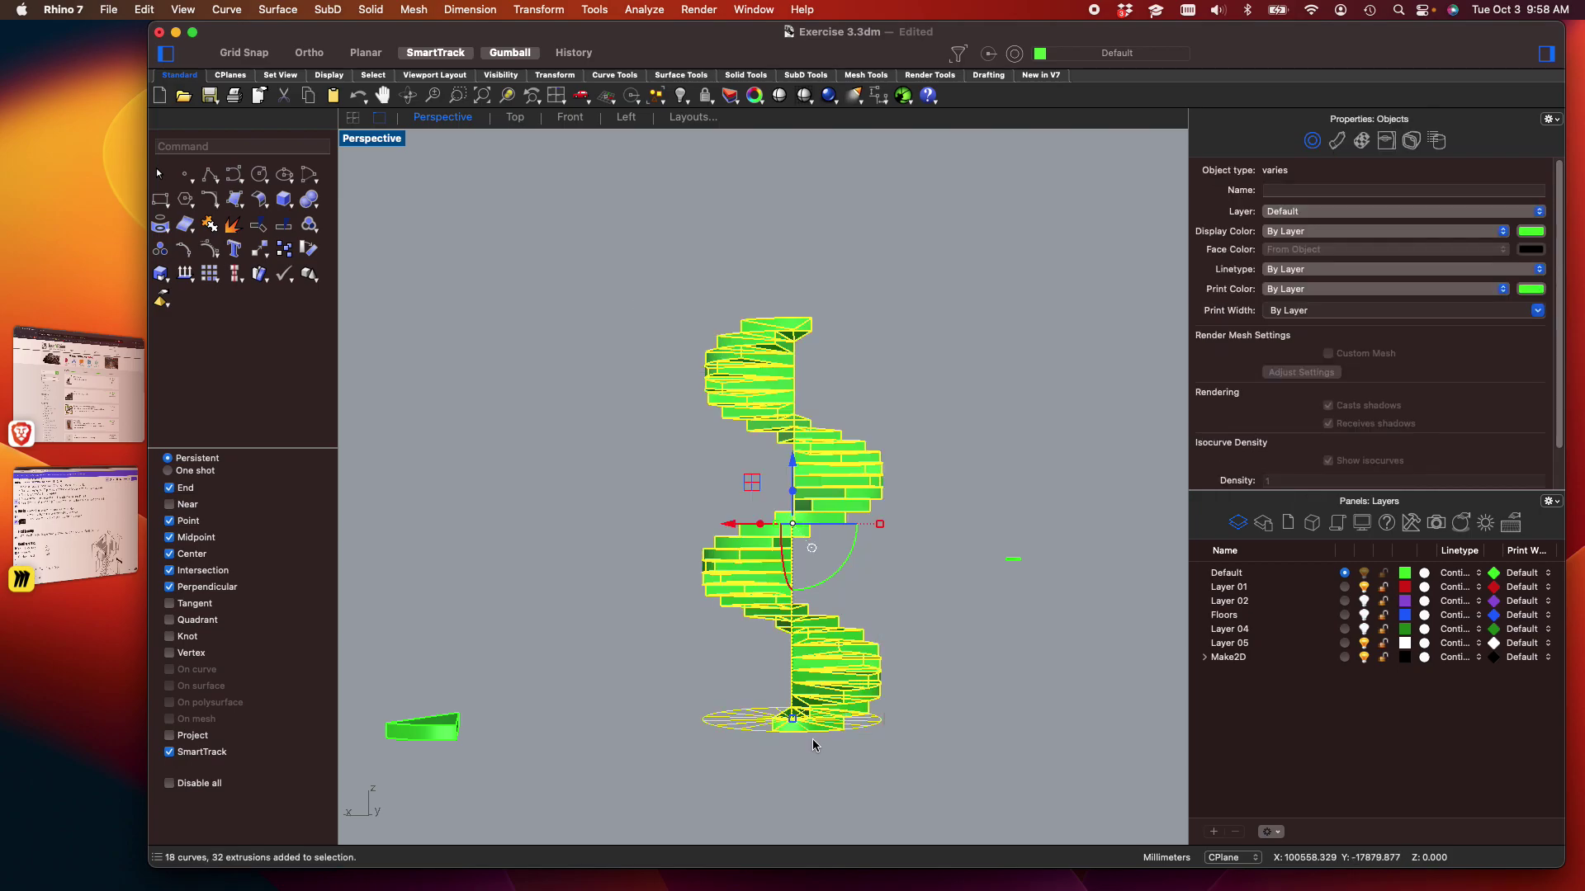
{"action": "left_click_drag", "start_coordinate": [795, 721], "coordinate": [815, 772]}
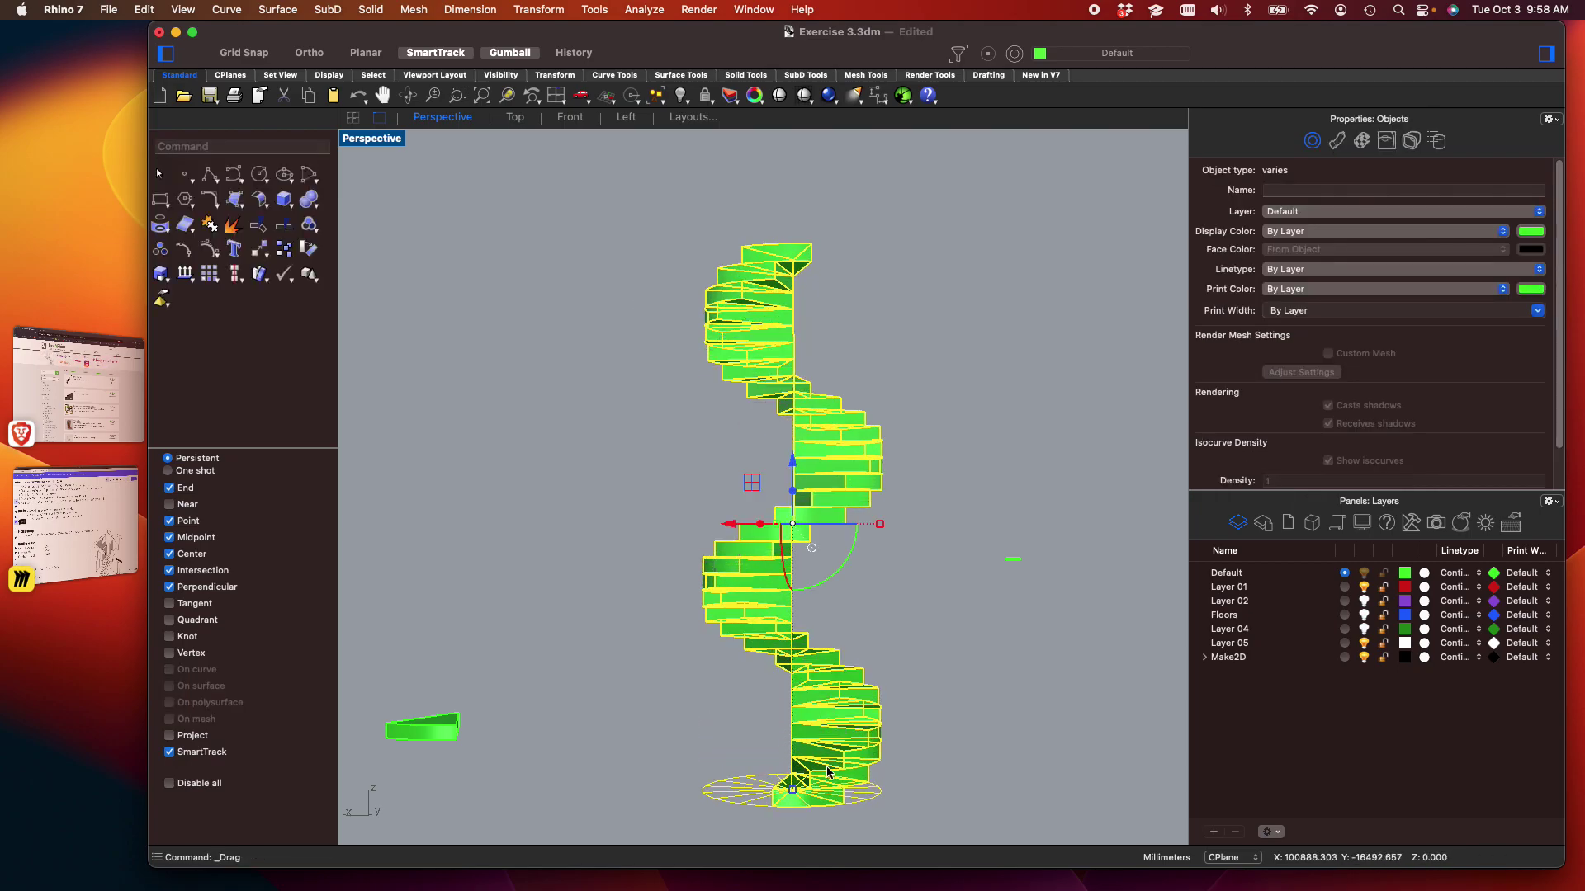
{"action": "left_click", "coordinate": [976, 663]}
{"action": "right_click_drag", "start_coordinate": [975, 663], "coordinate": [1213, 673]}
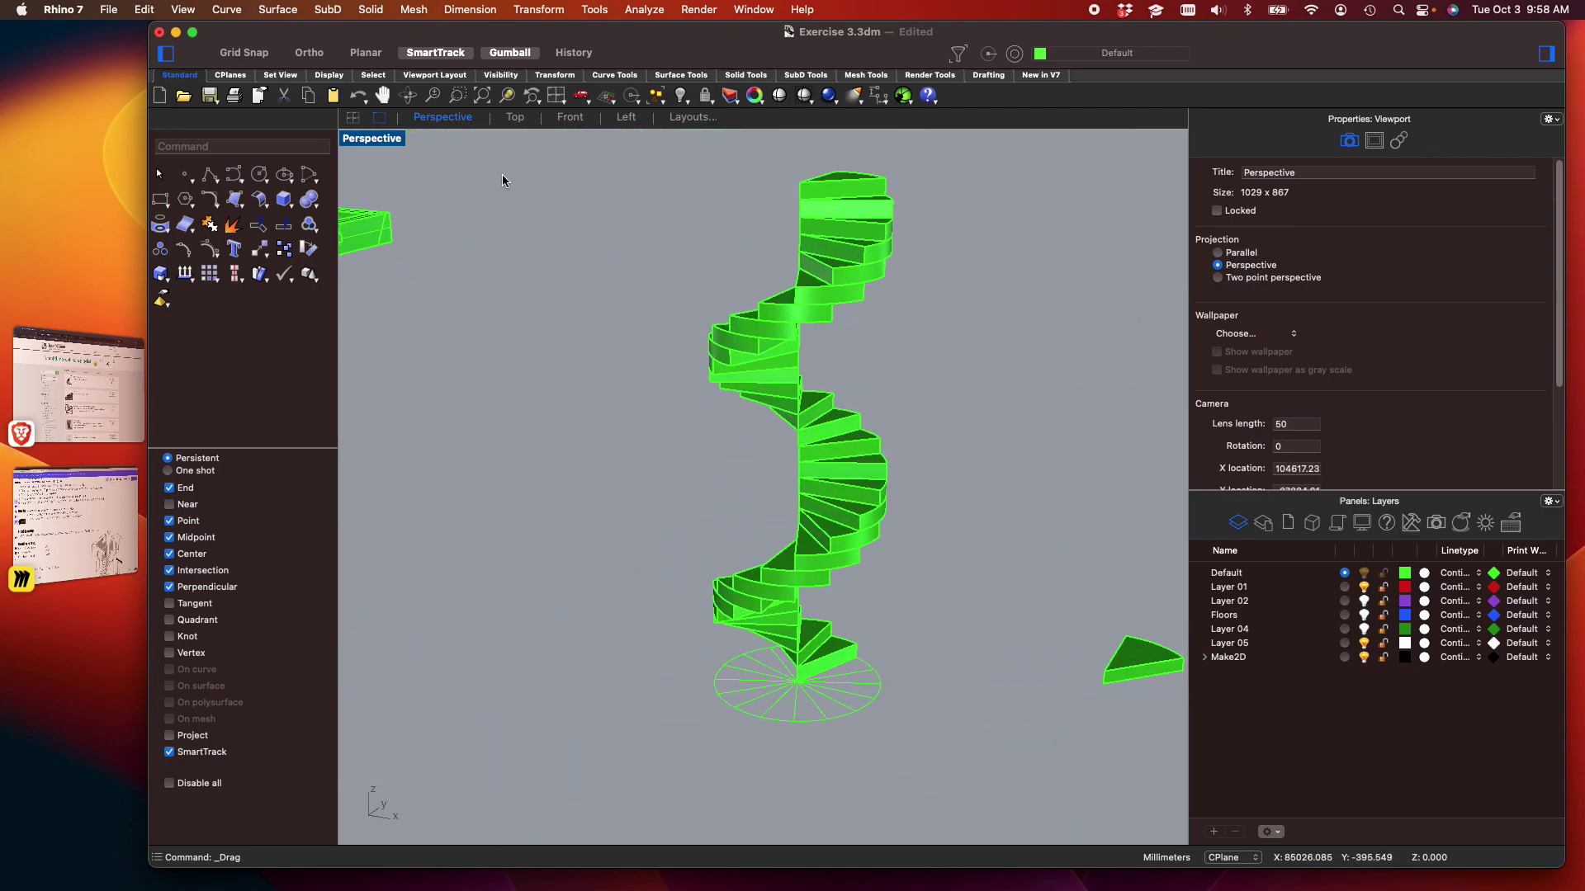
Examine the circular stair and the neighbouring stairs in Rendered display mode, and set the Perspective viewport back to Shaded
{"action": "left_click", "coordinate": [374, 151]}
{"action": "left_click", "coordinate": [417, 610]}
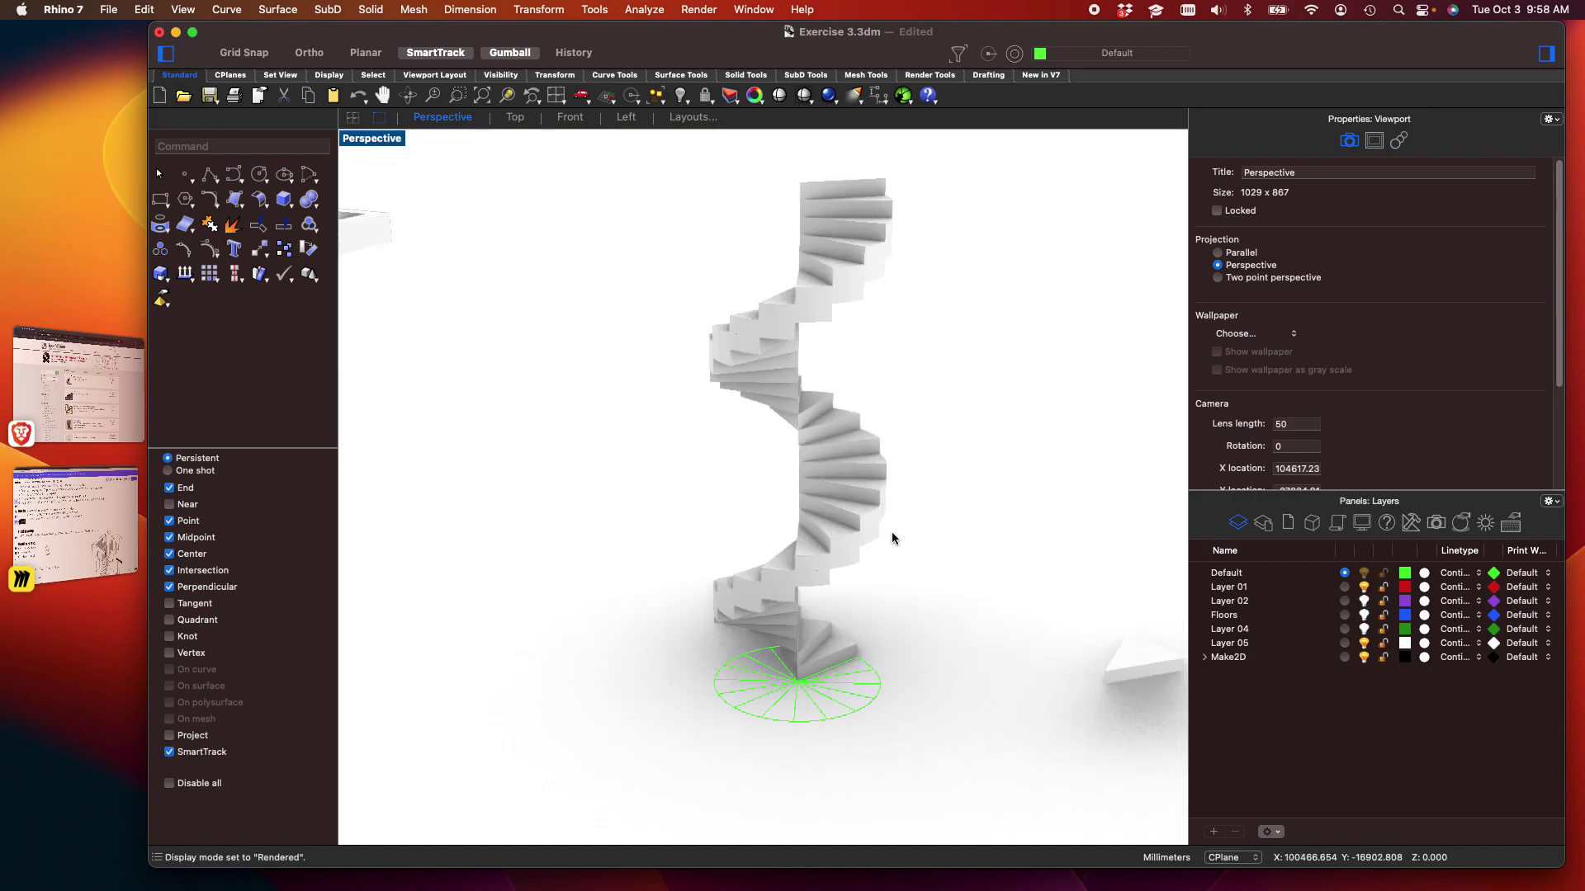
{"action": "scroll", "coordinate": [891, 532], "scroll_direction": "down", "scroll_amount": 5}
{"action": "right_click_drag", "start_coordinate": [883, 541], "coordinate": [1100, 584]}
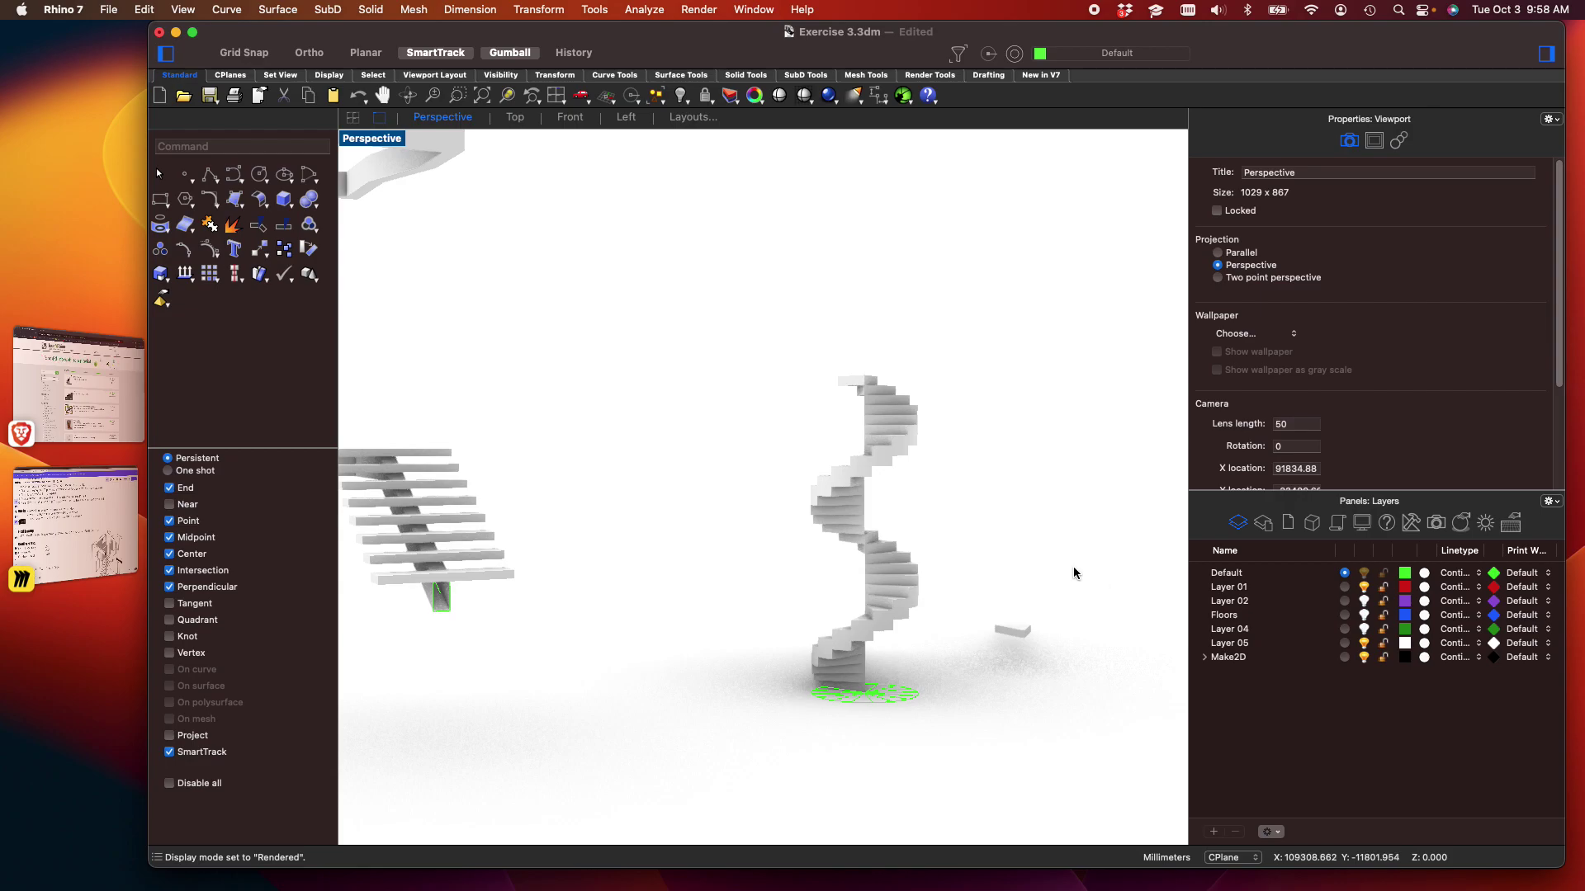
{"action": "scroll", "coordinate": [795, 592], "scroll_direction": "up", "scroll_amount": 5}
{"action": "scroll", "coordinate": [799, 591], "scroll_direction": "down", "scroll_amount": 8}
{"action": "right_click_drag", "start_coordinate": [799, 591], "coordinate": [882, 623], "text": "shift"}
{"action": "scroll", "coordinate": [875, 609], "scroll_direction": "down", "scroll_amount": 8}
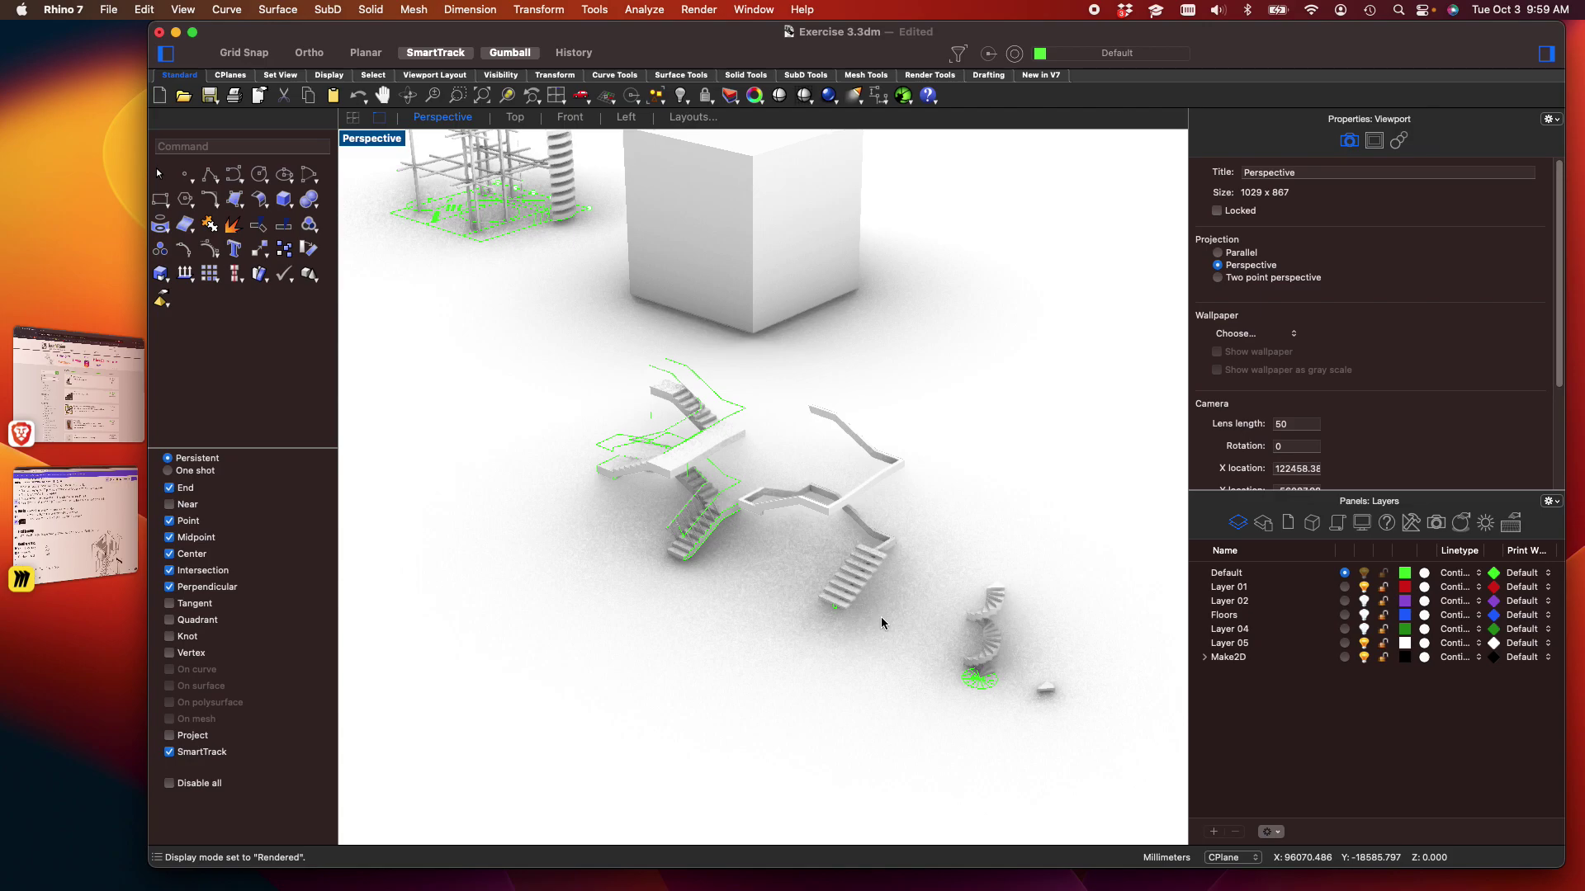
{"action": "left_click", "coordinate": [389, 146]}
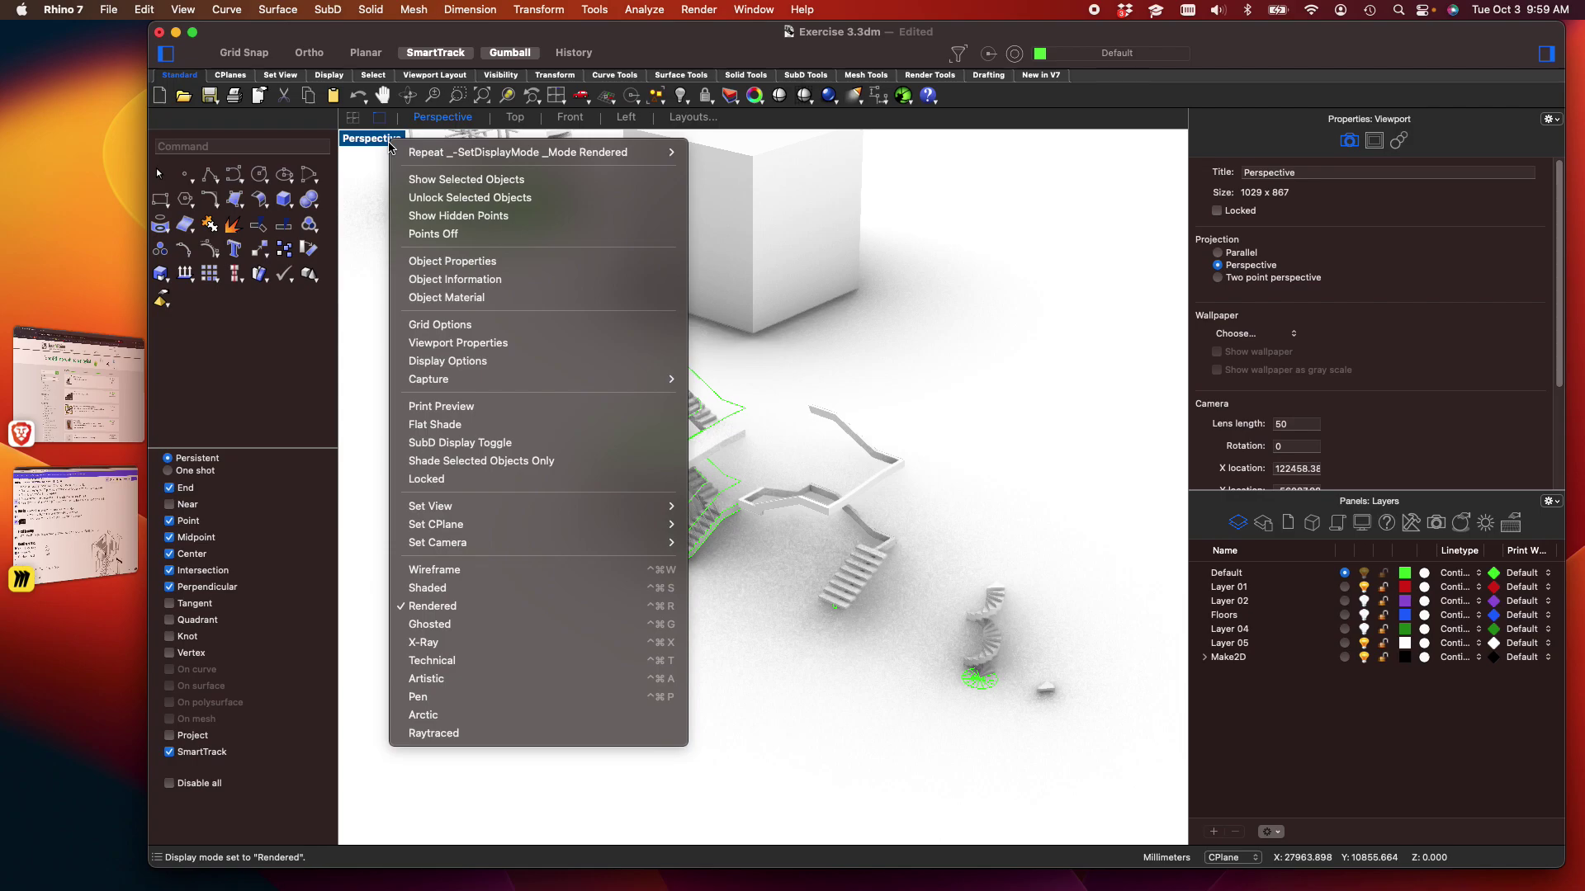
{"action": "left_click", "coordinate": [430, 591]}
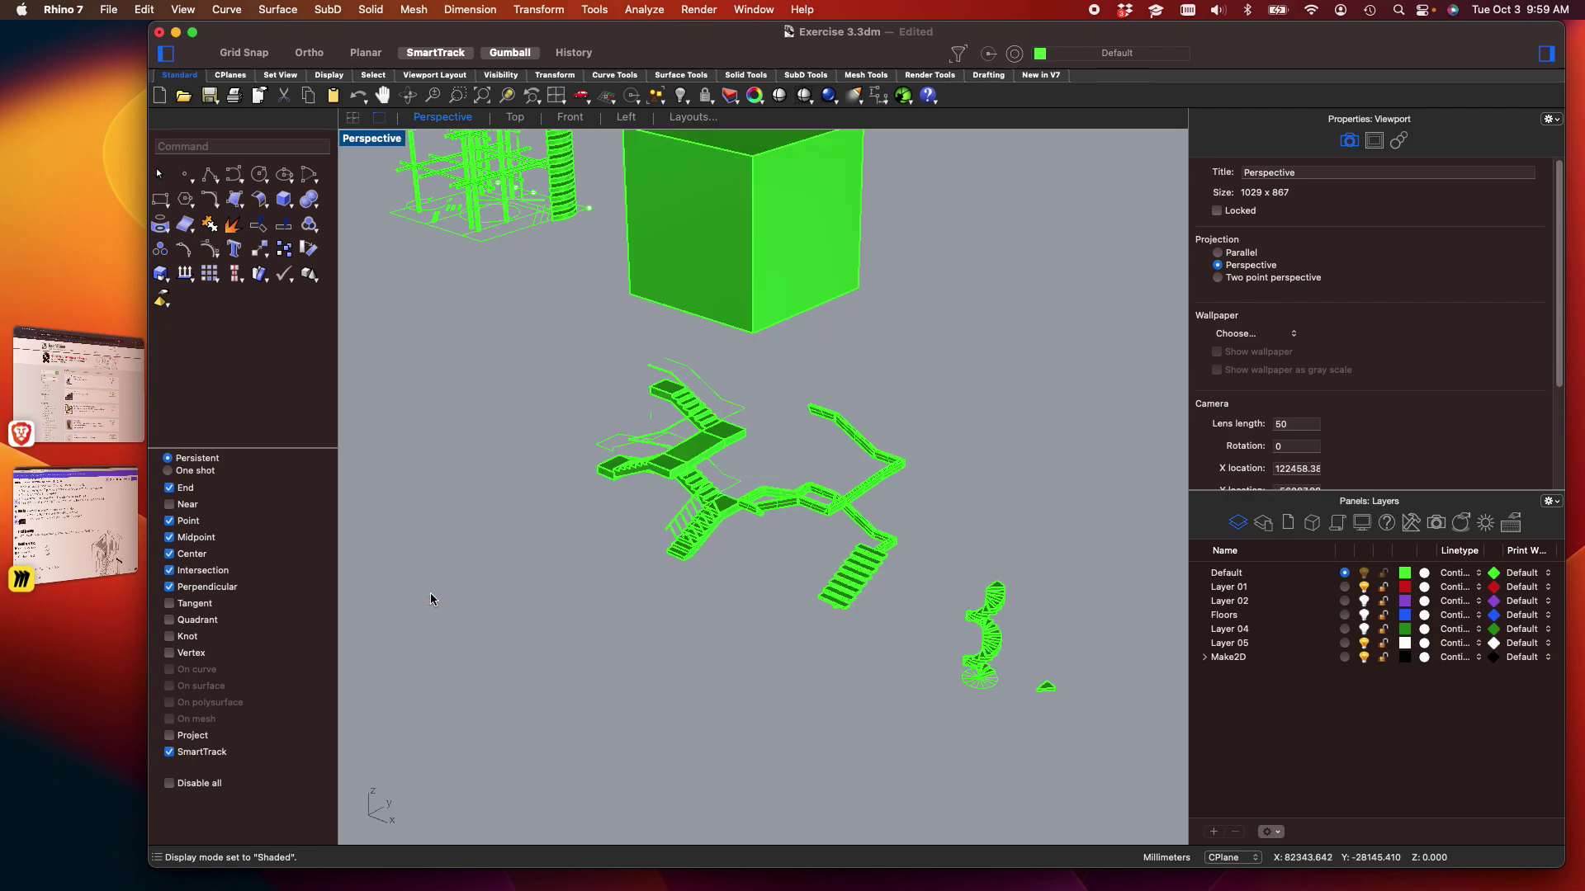